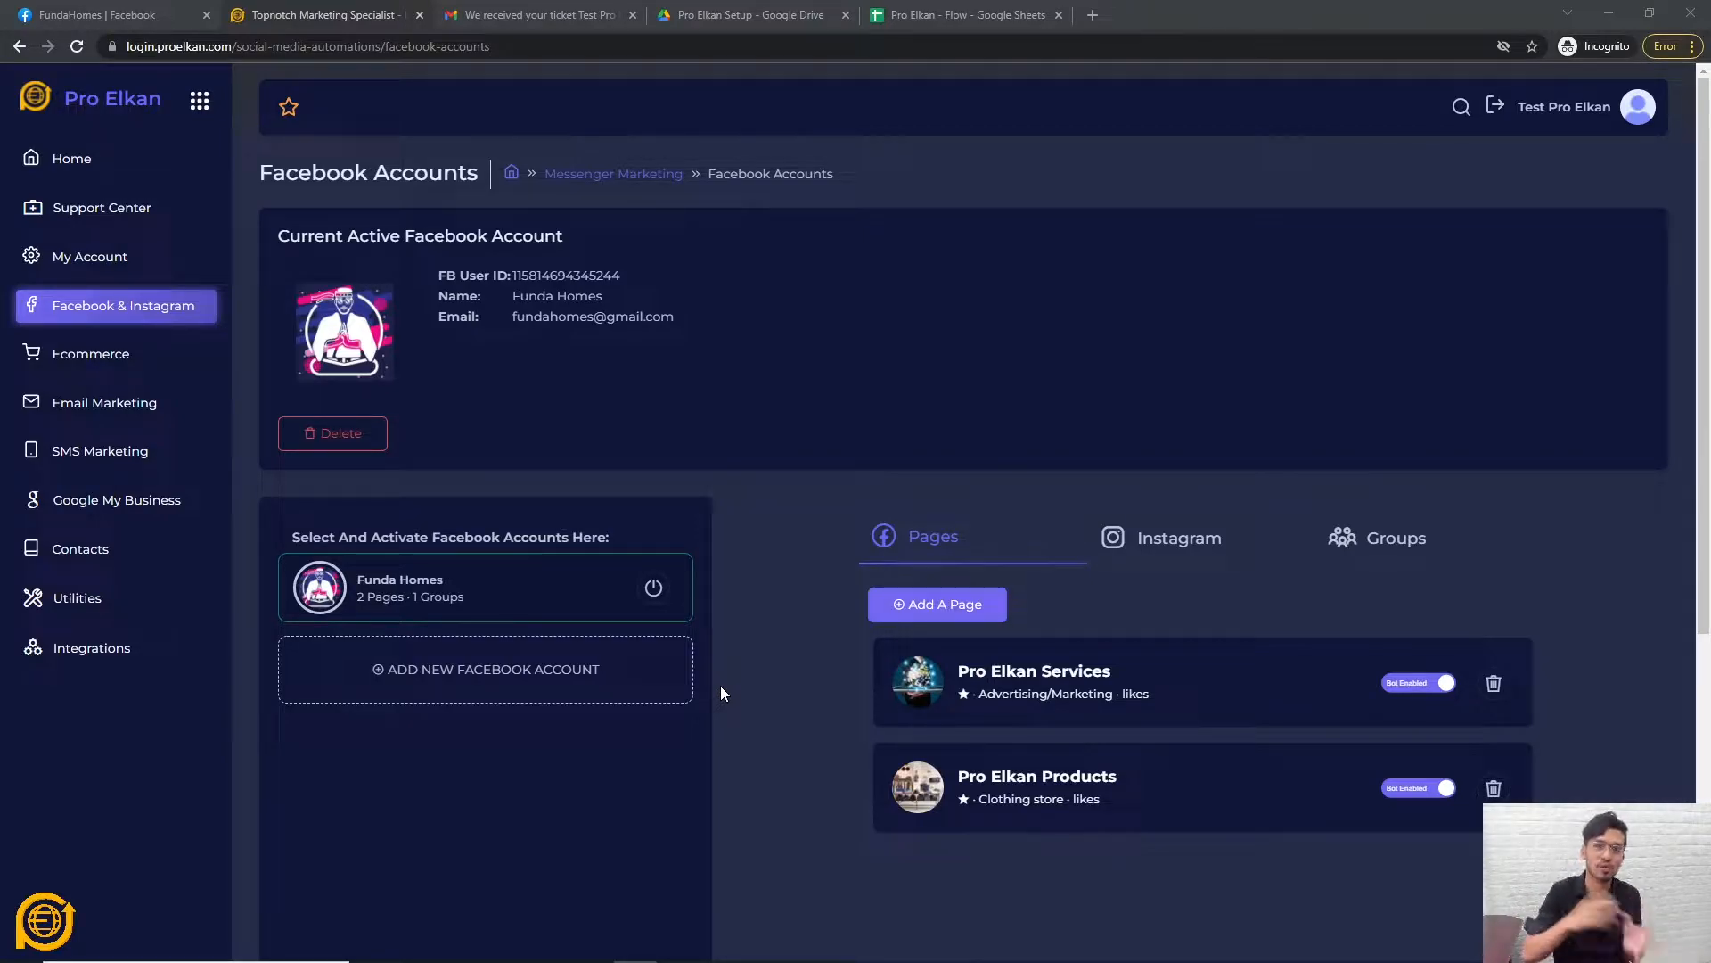
Open the Chatbot Flow Builder from the Facebook & Instagram menu.
left_click(171, 318)
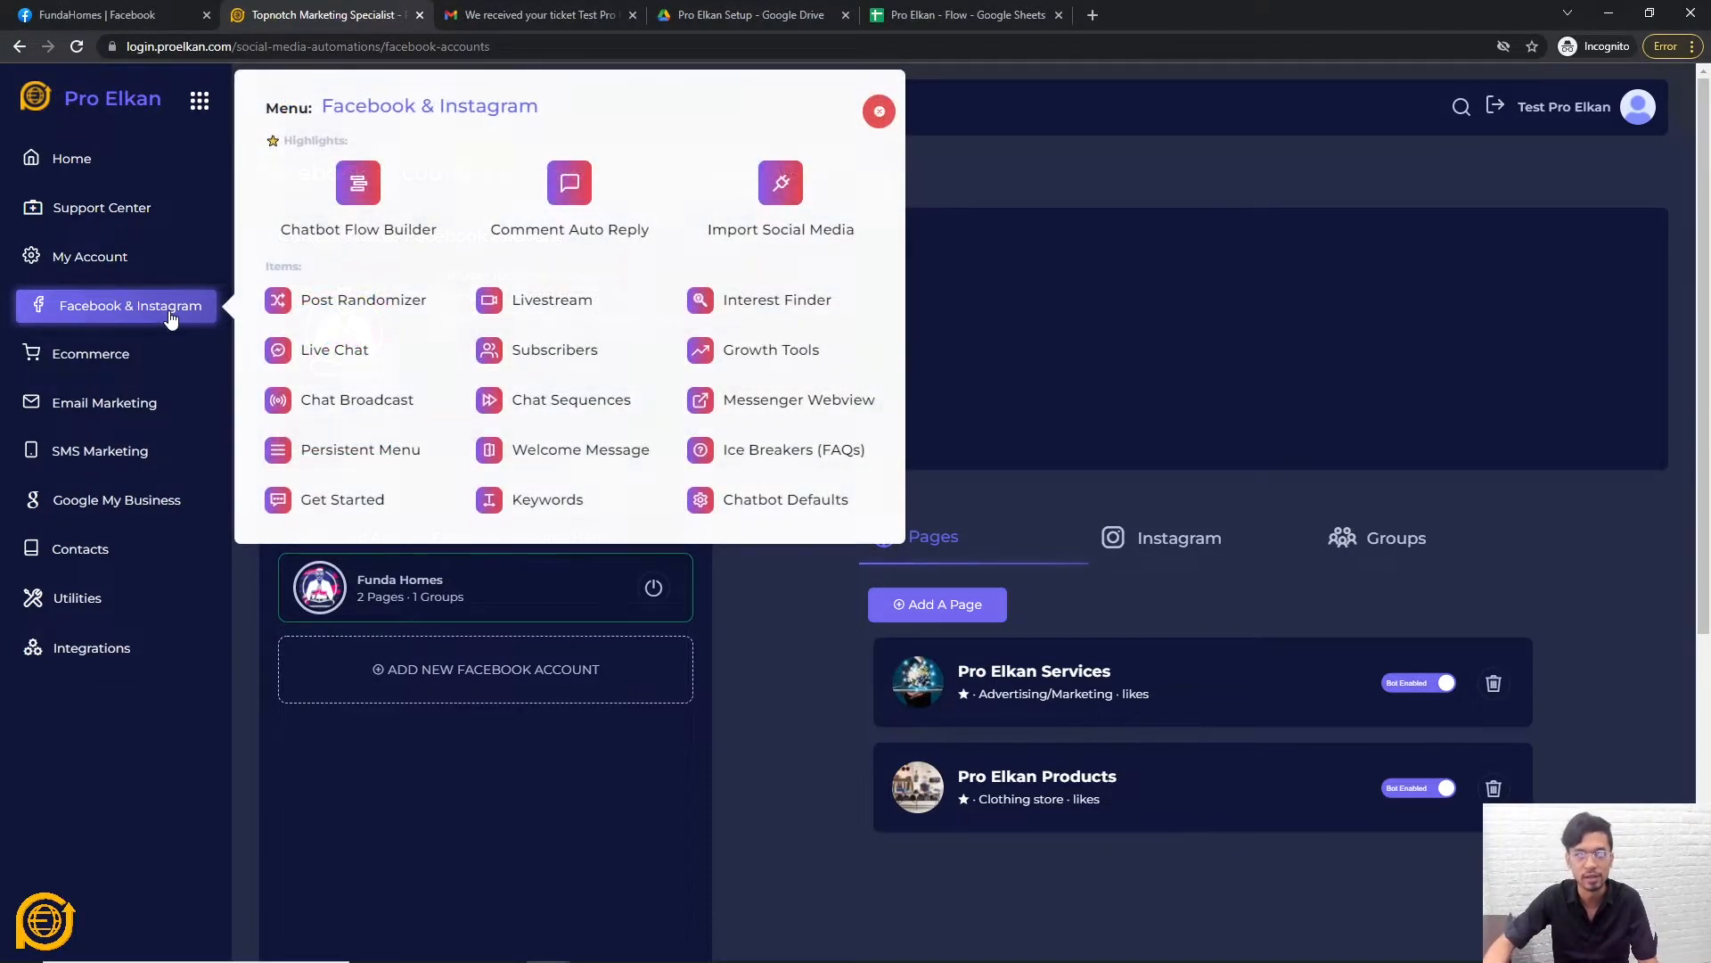
left_click(369, 187)
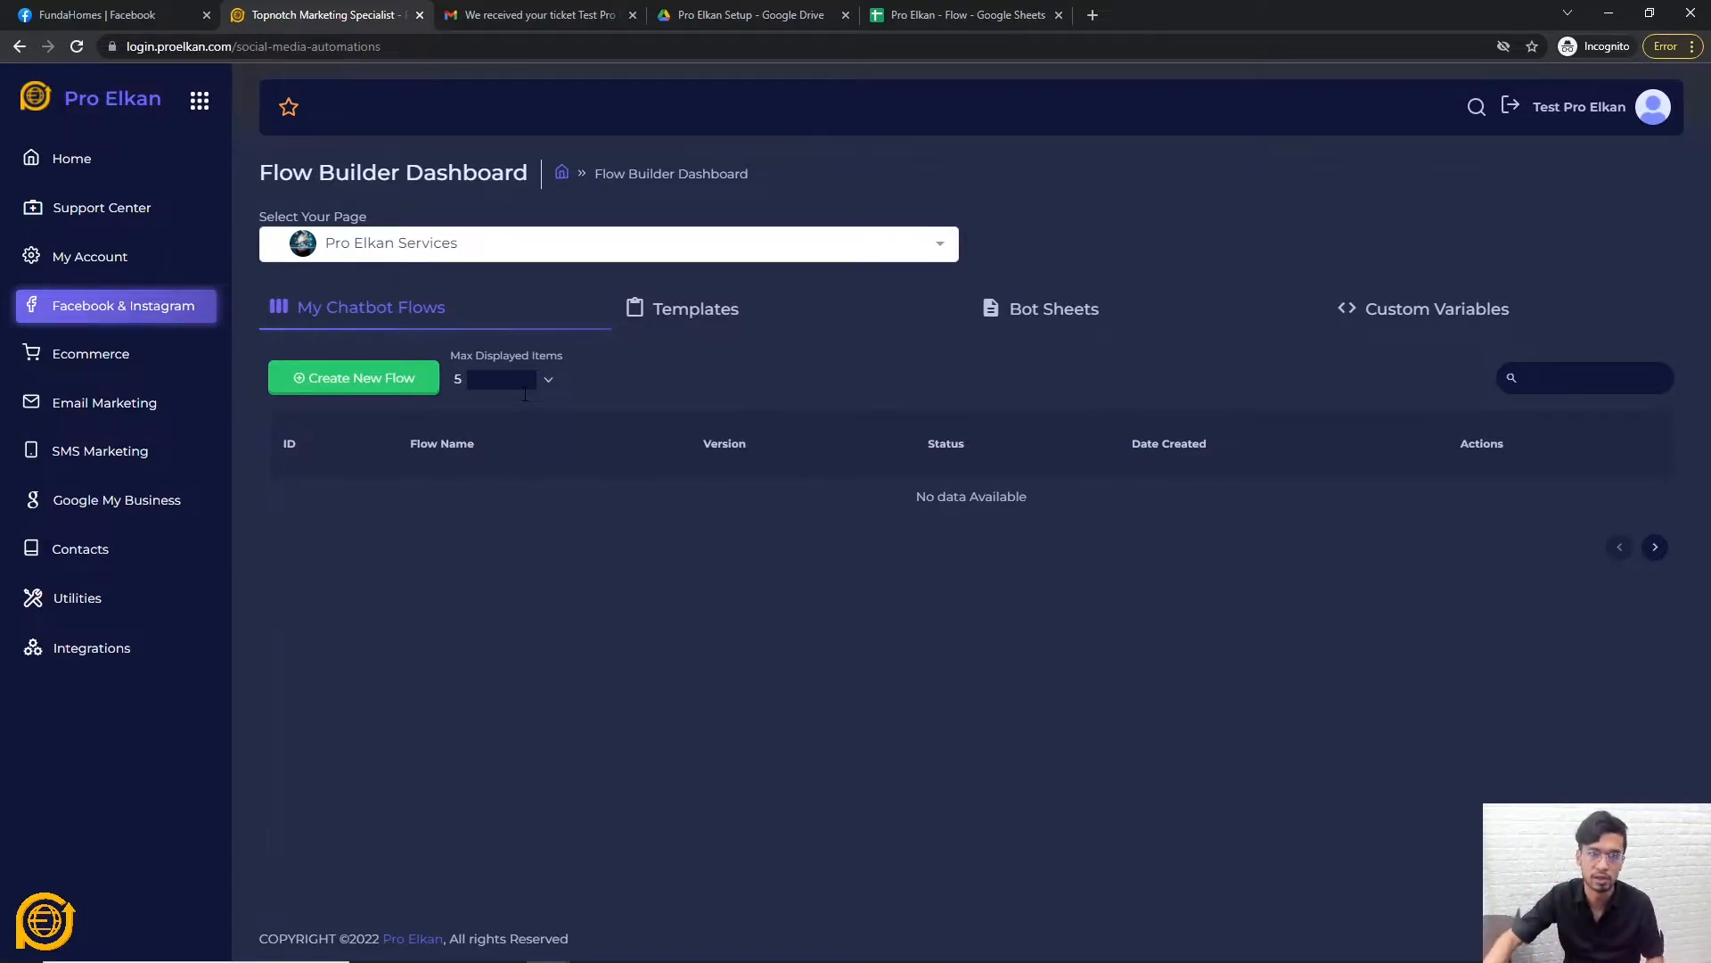
List the Pro Elkan Services and Pro Elkan Products pages in the page dropdown, then go to Facebook.
left_click(790, 233)
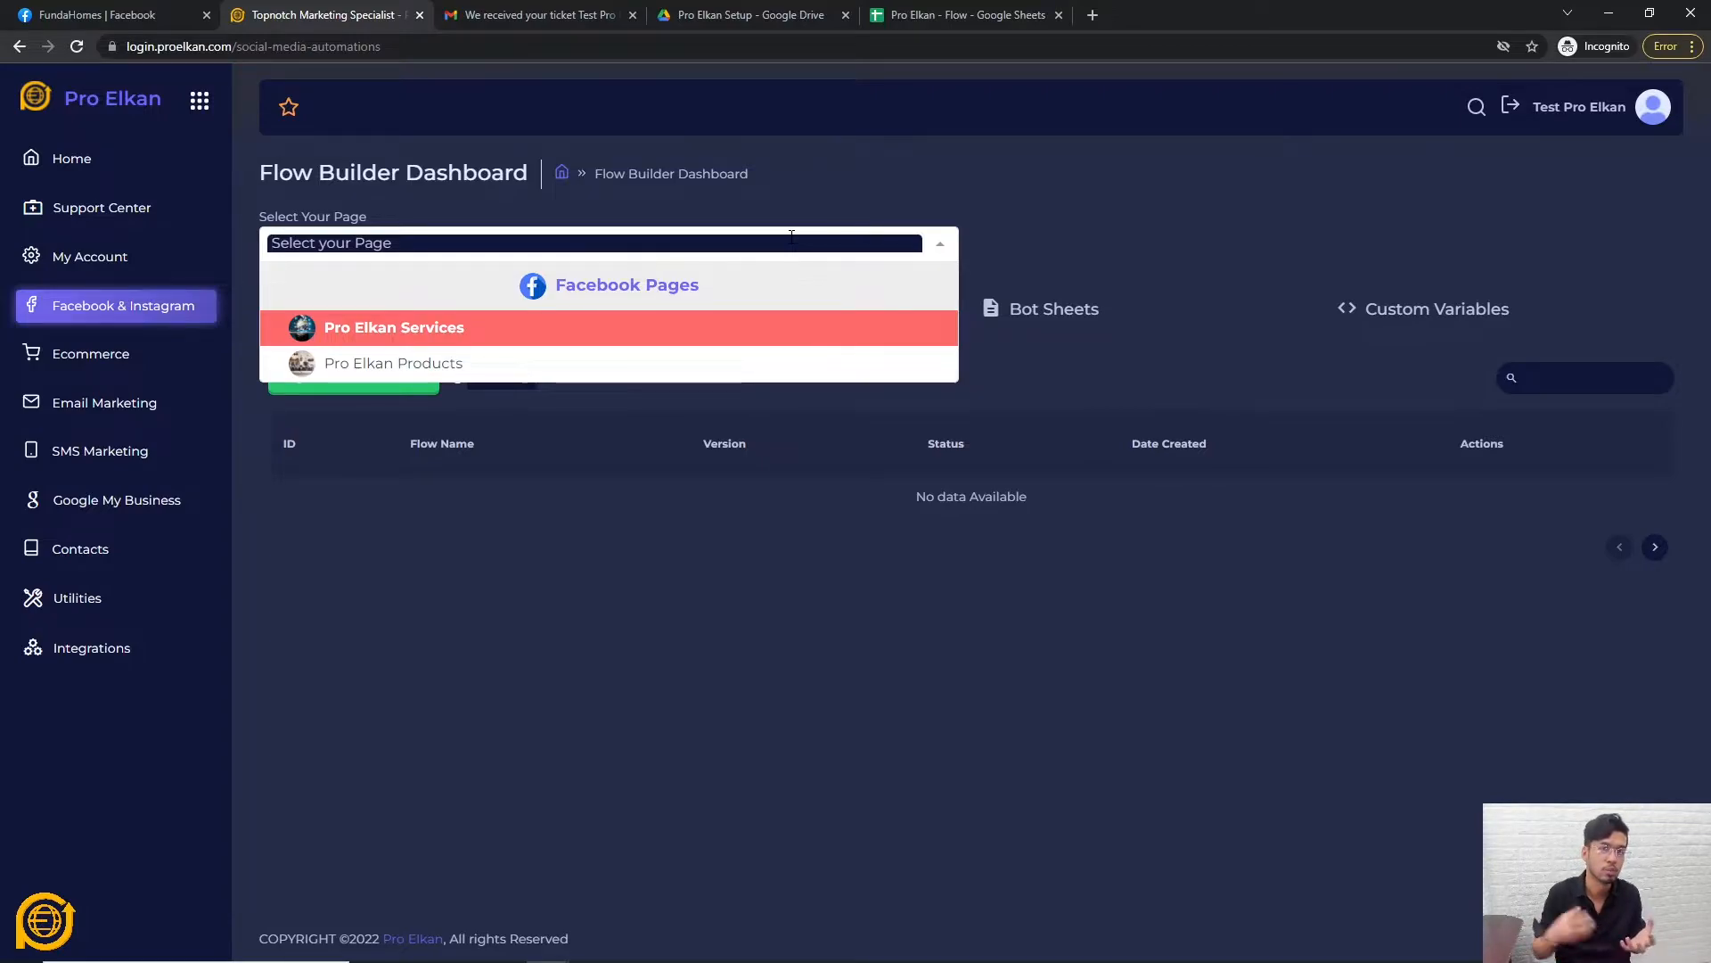
left_click(178, 13)
Open the Pro Elkan Products page from Facebook's managed Pages, then return to Pro Elkan.
left_click(41, 91)
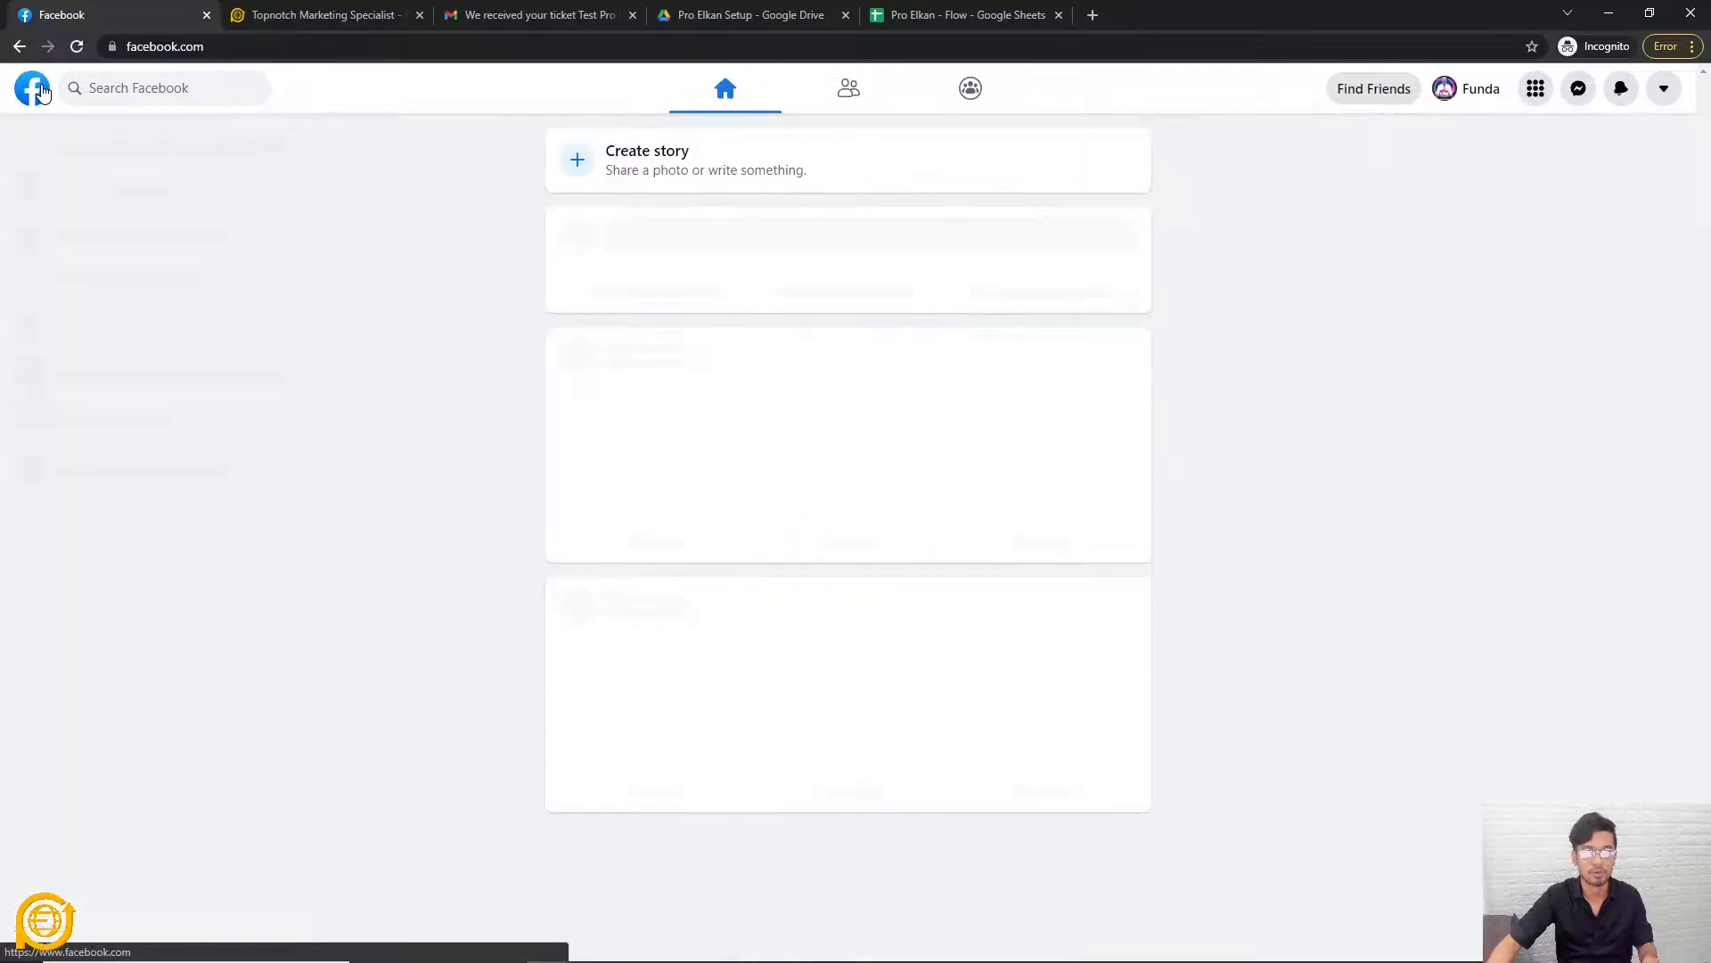
left_click(100, 245)
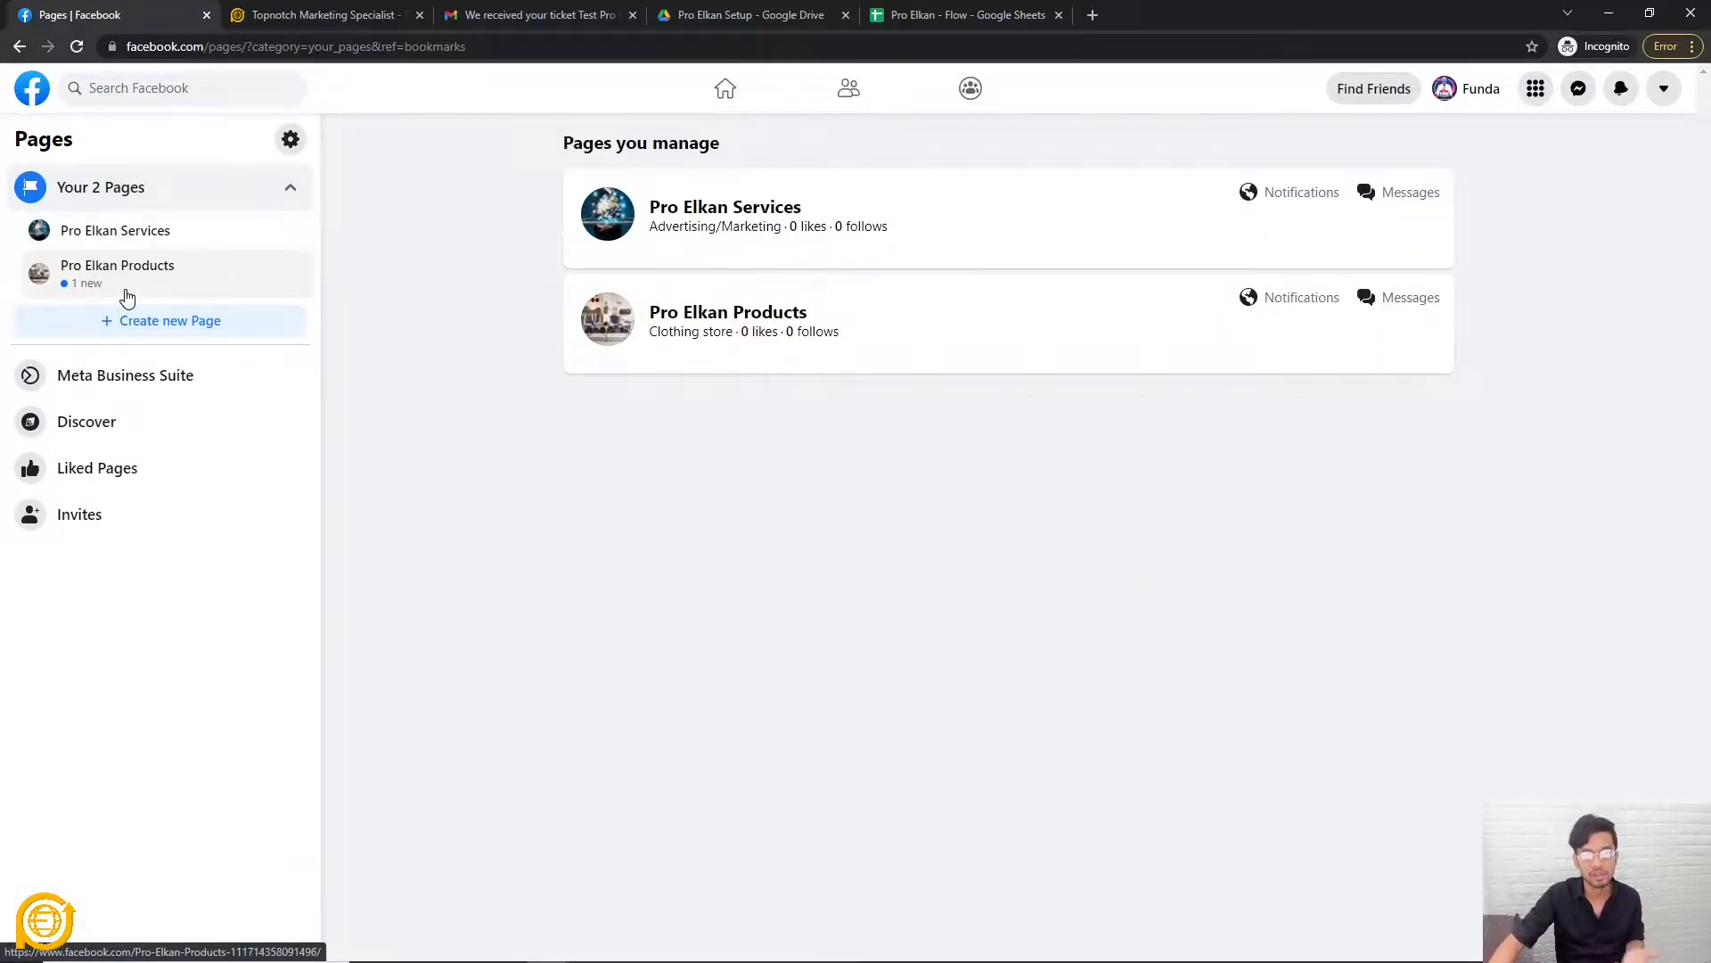
left_click(134, 279)
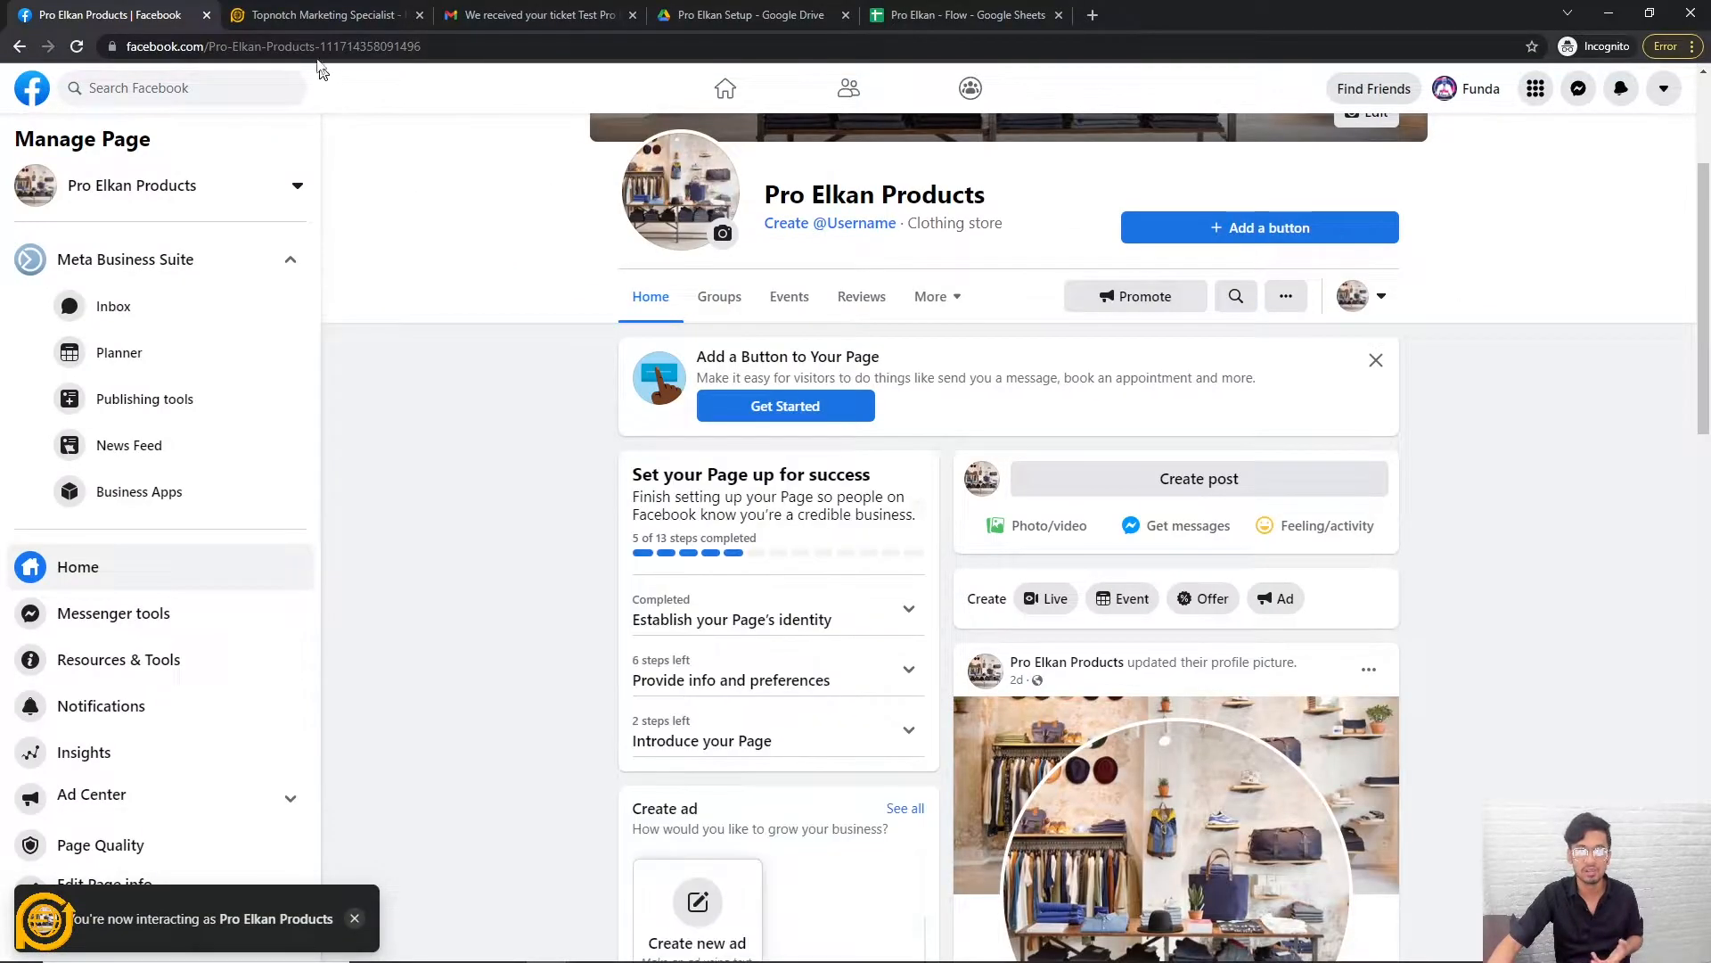
left_click(322, 15)
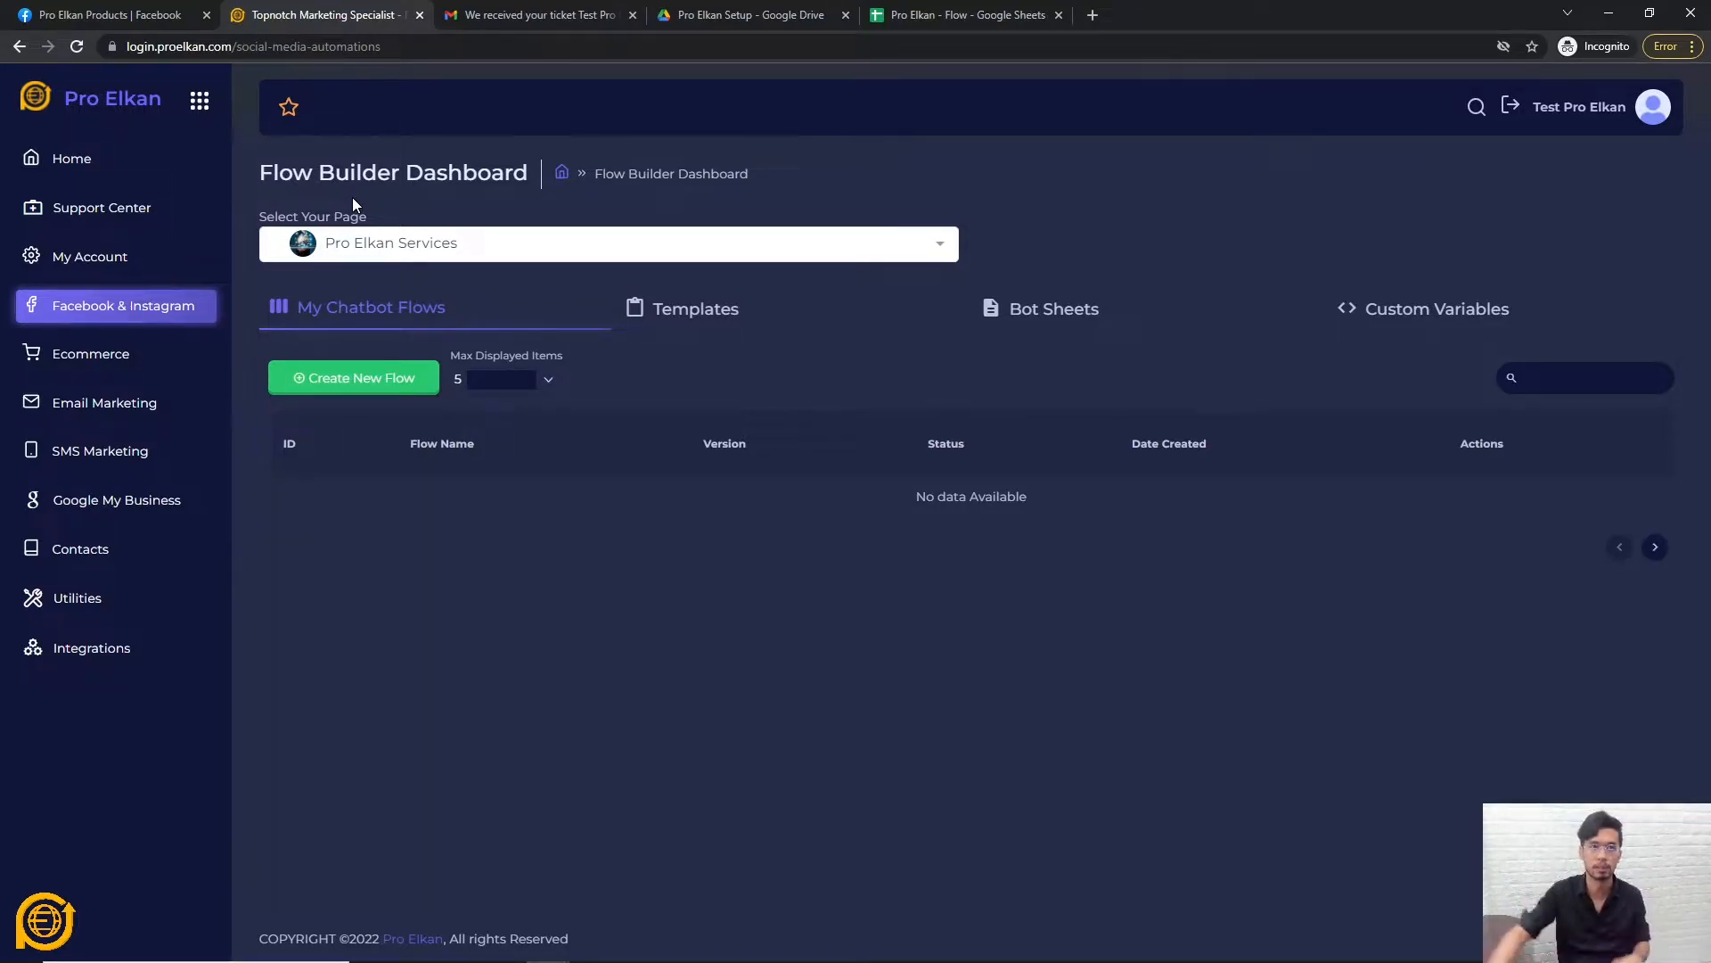
left_click(905, 256)
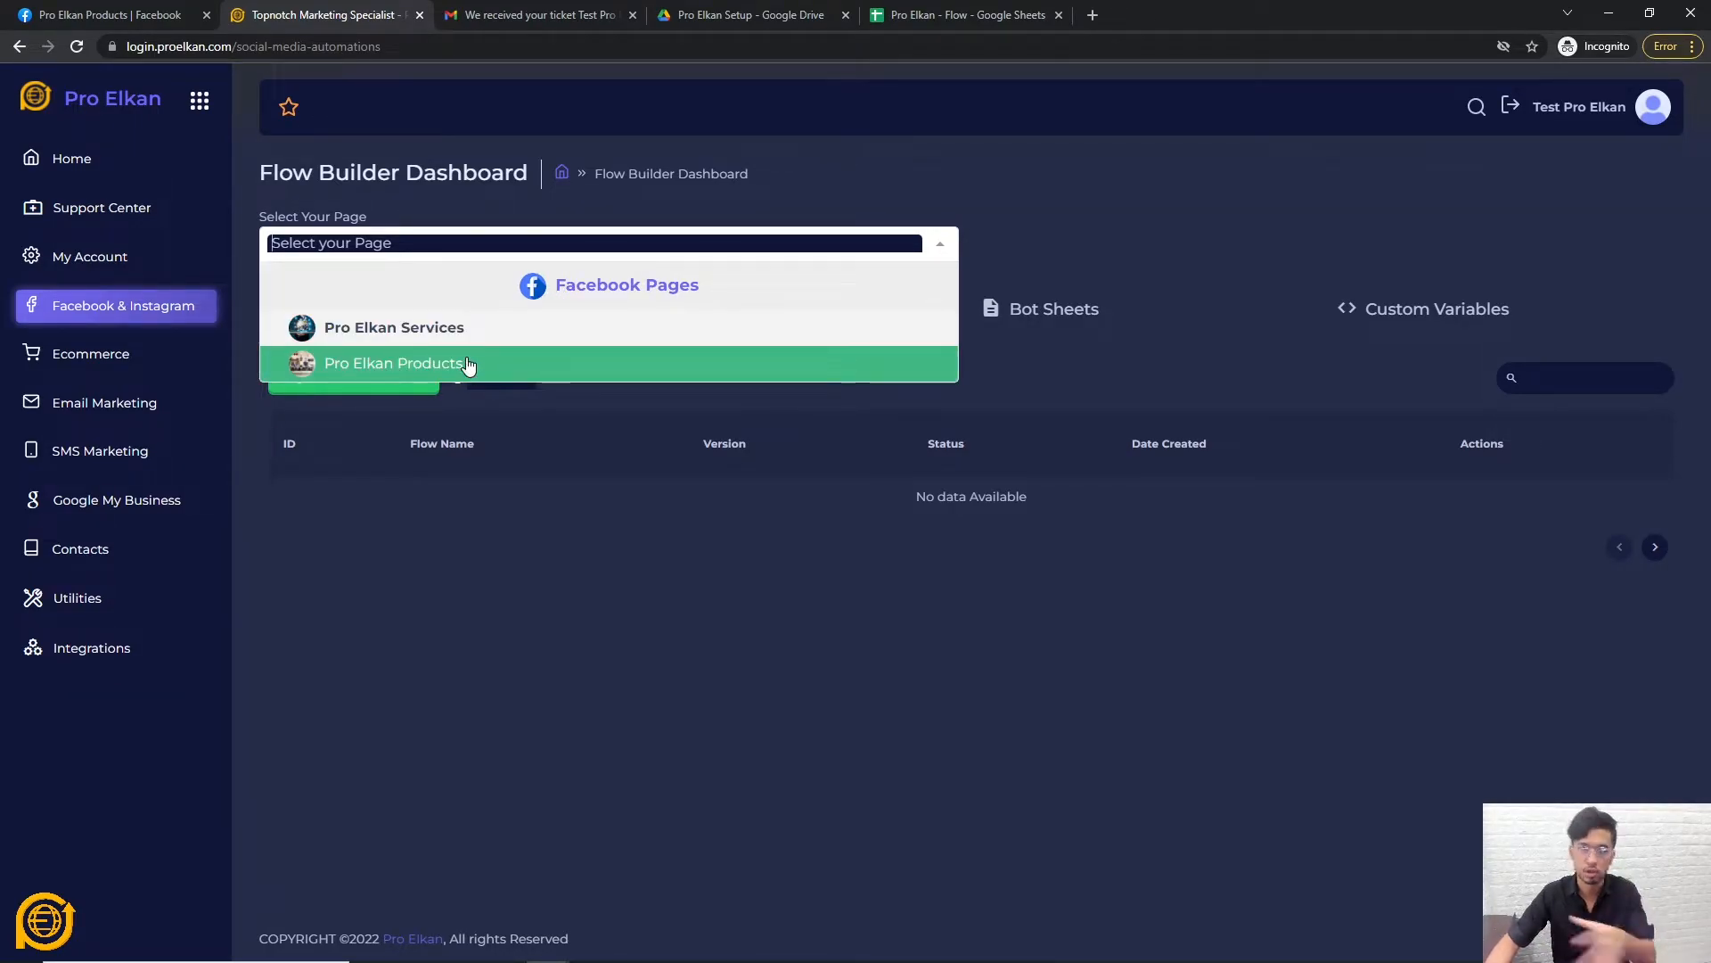
left_click(591, 577)
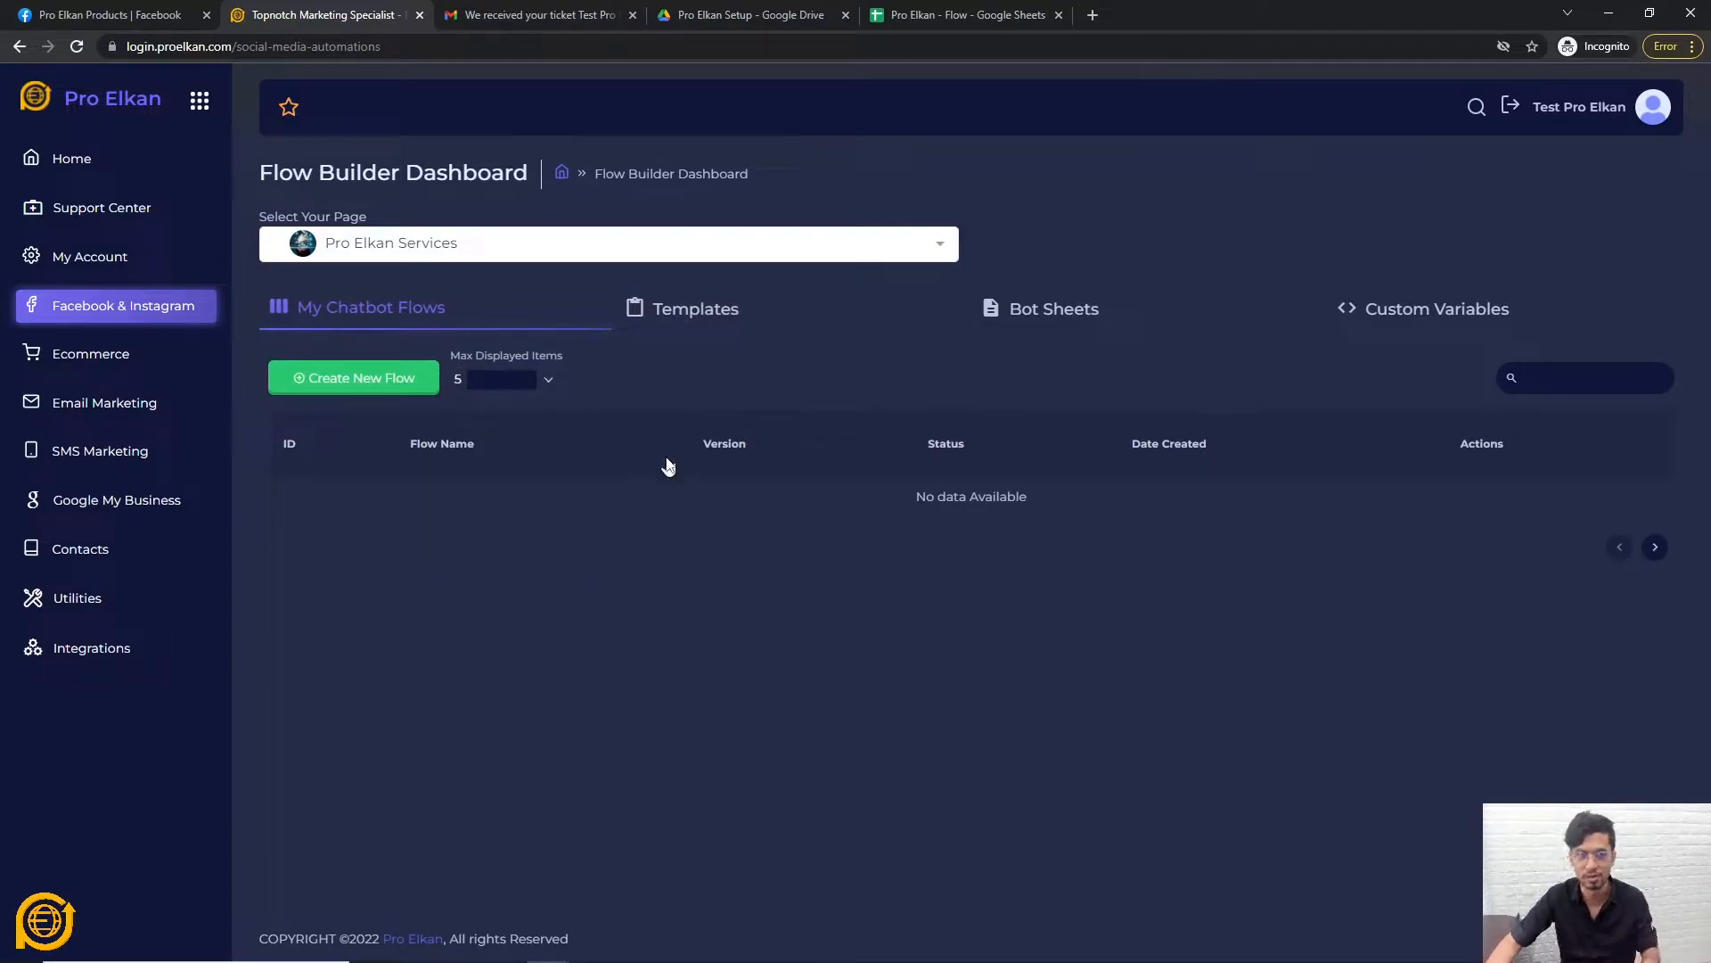
left_click(672, 310)
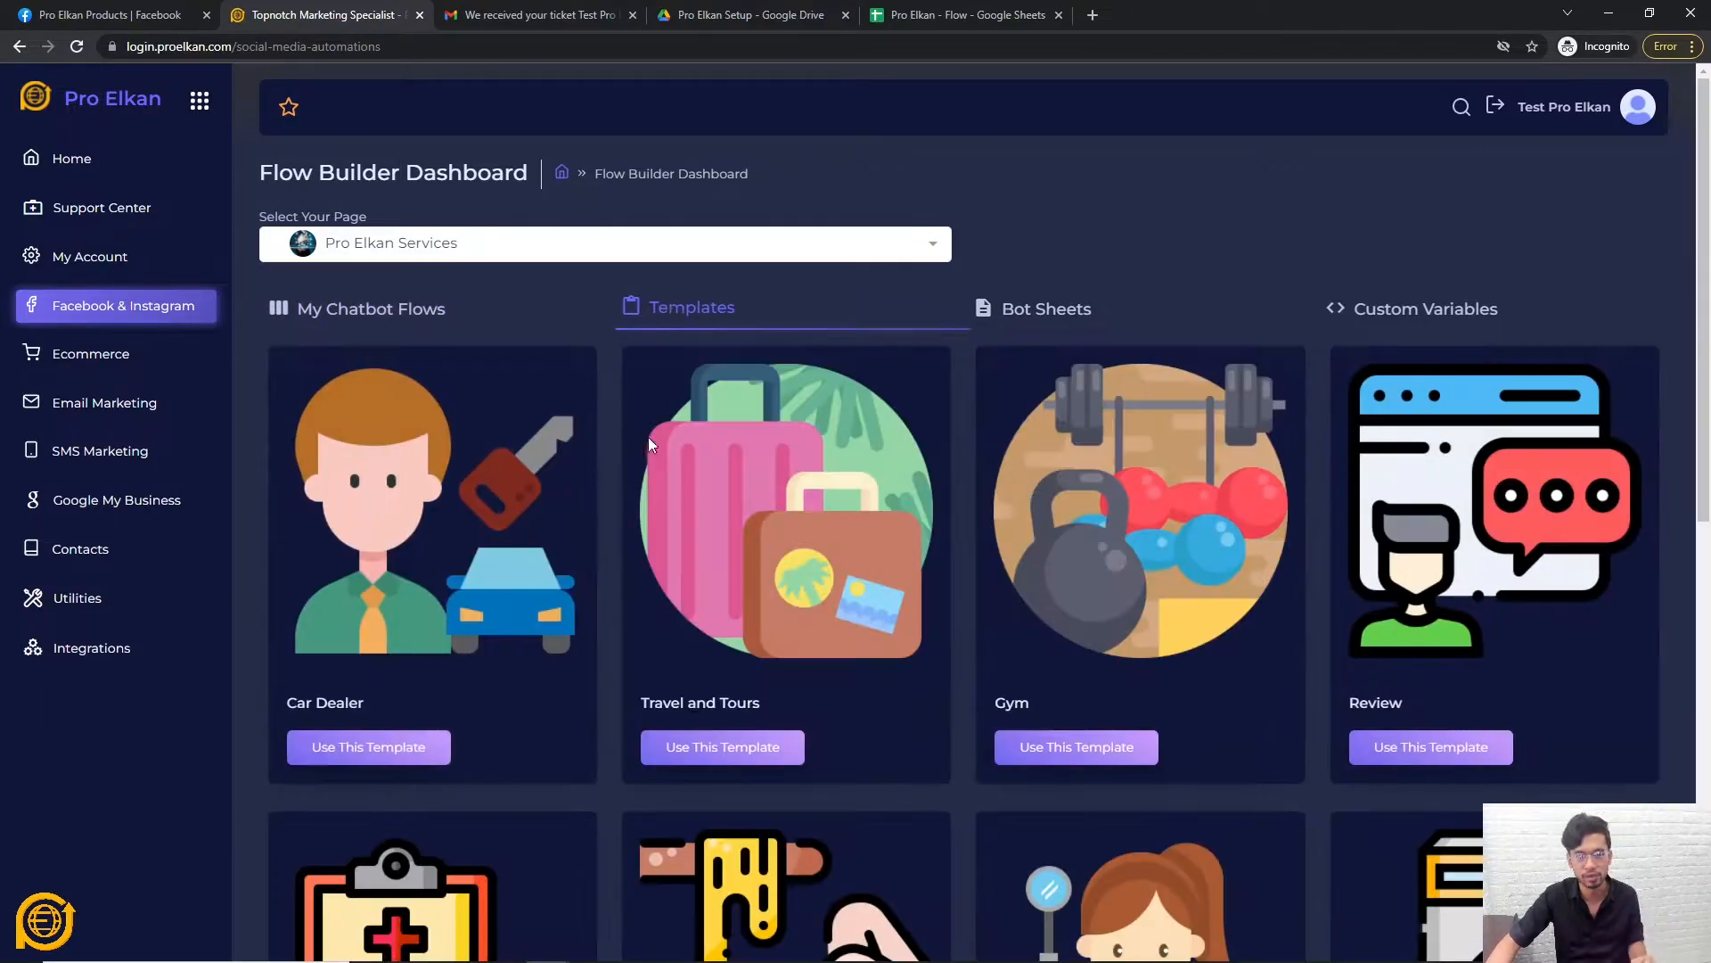
scroll(512, 484, "down", 3)
scroll(831, 756, "up", 4)
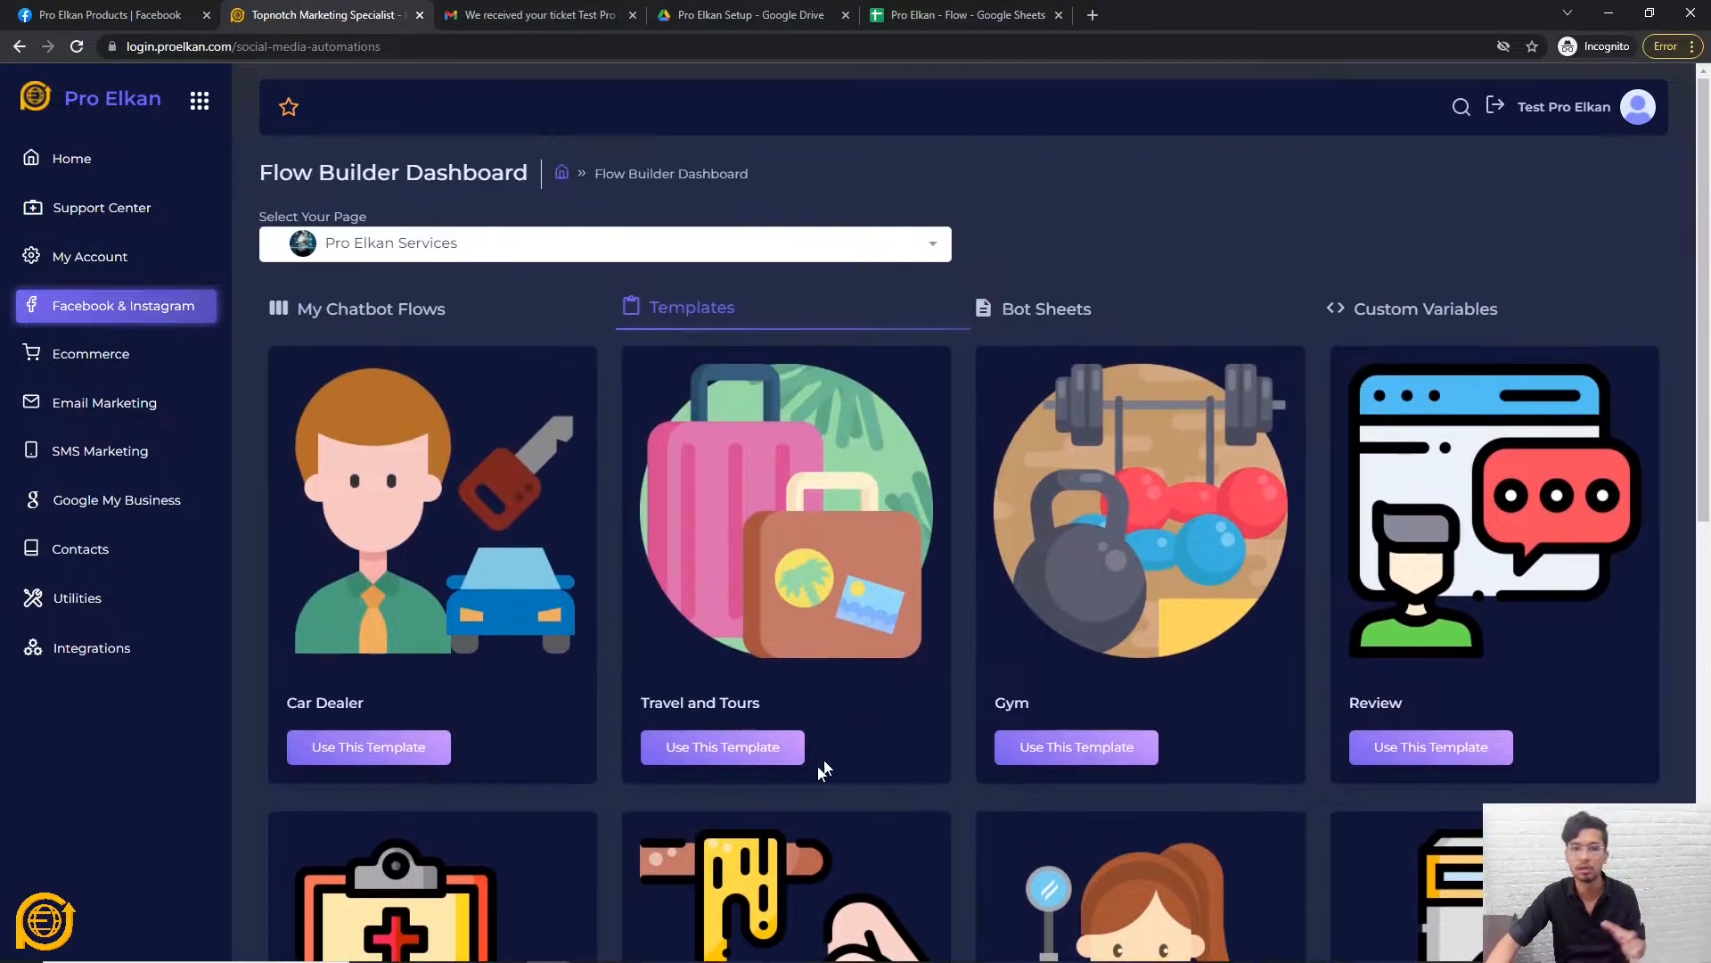
scroll(815, 688, "down", 1)
scroll(1303, 242, "down", 4)
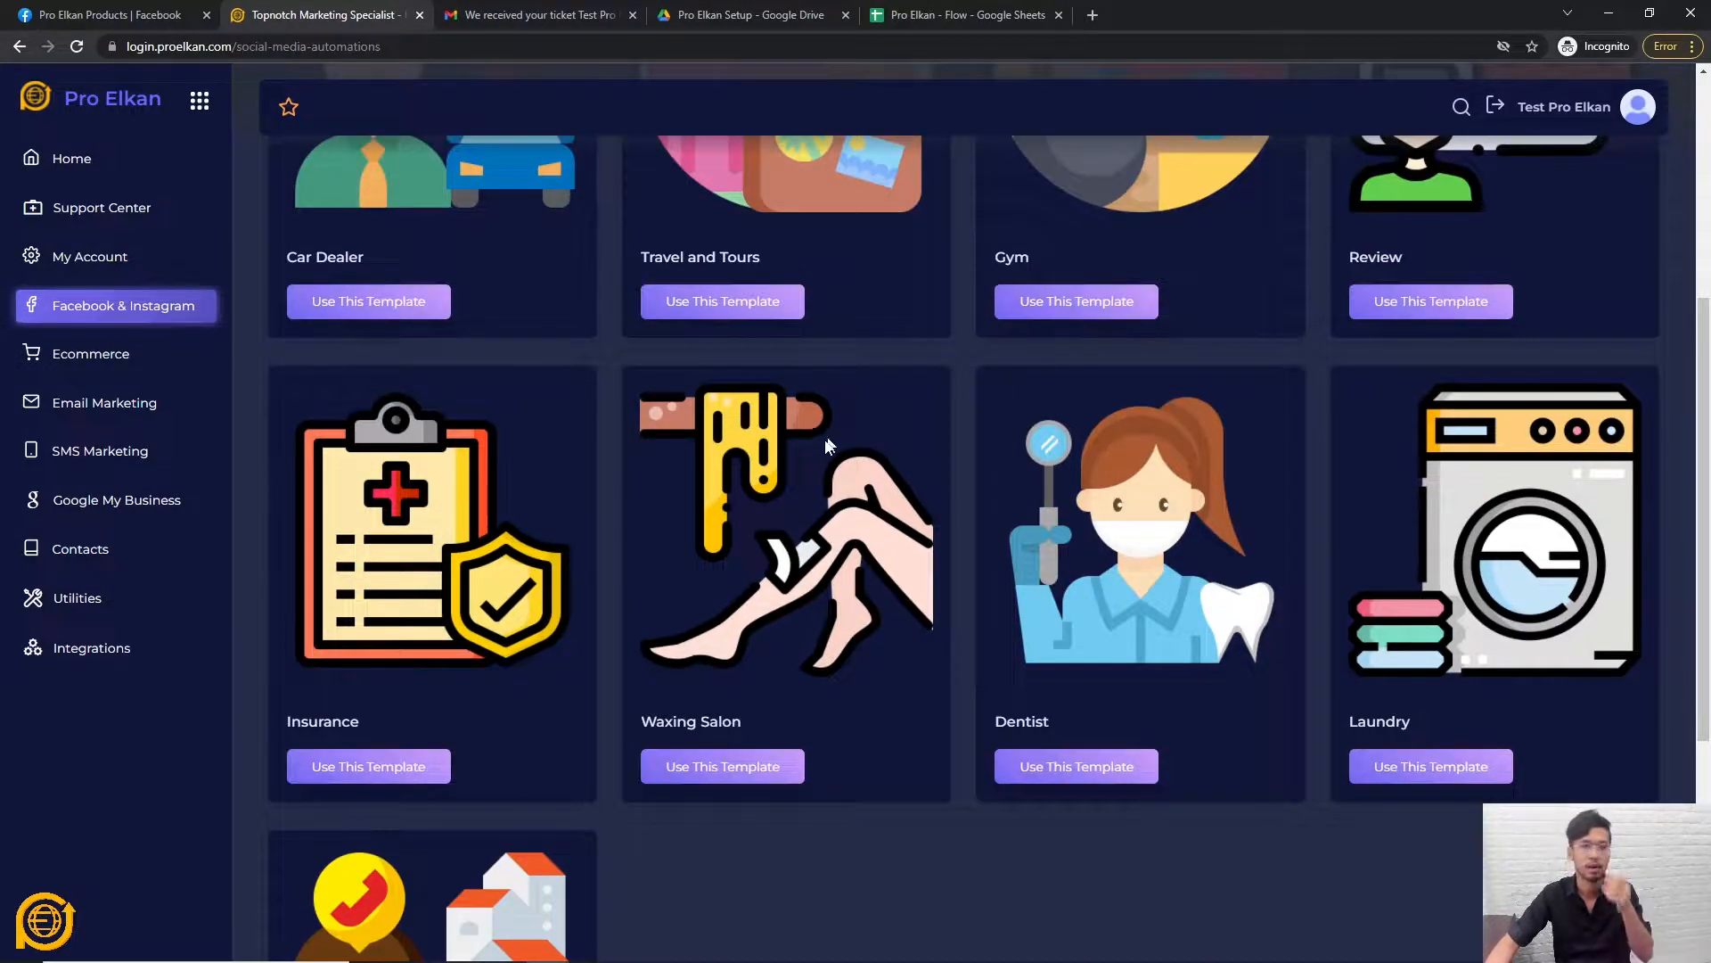
scroll(890, 483, "down", 2)
scroll(829, 580, "down", 3)
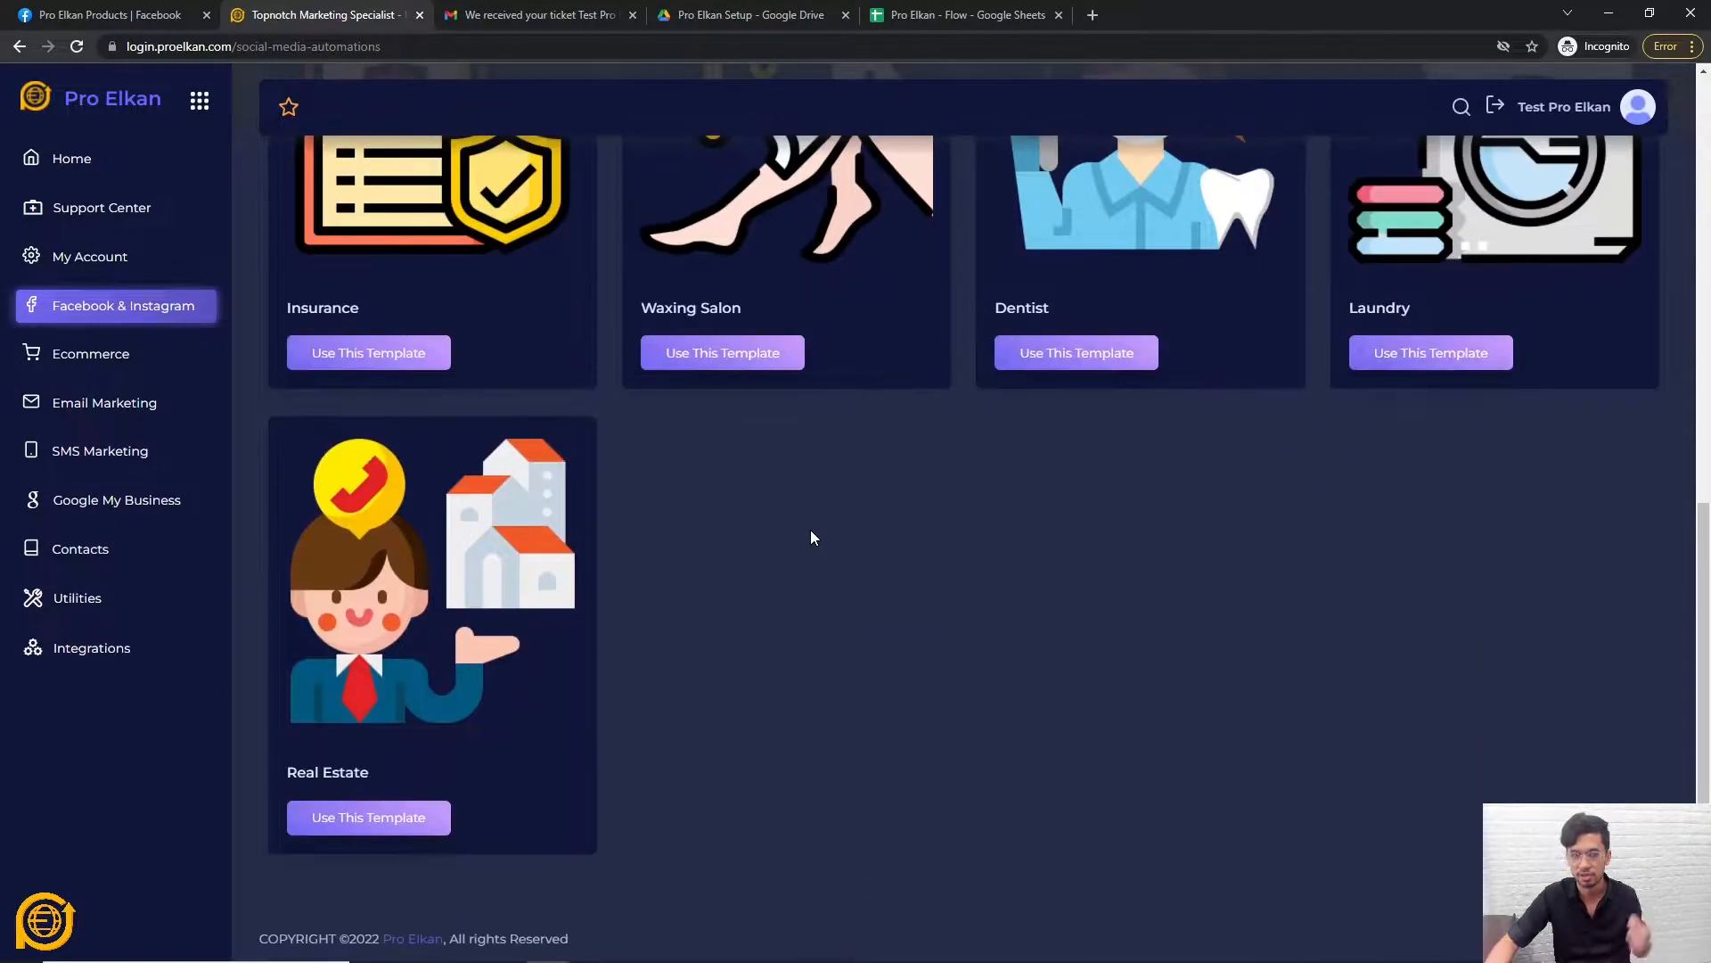
scroll(659, 655, "up", 9)
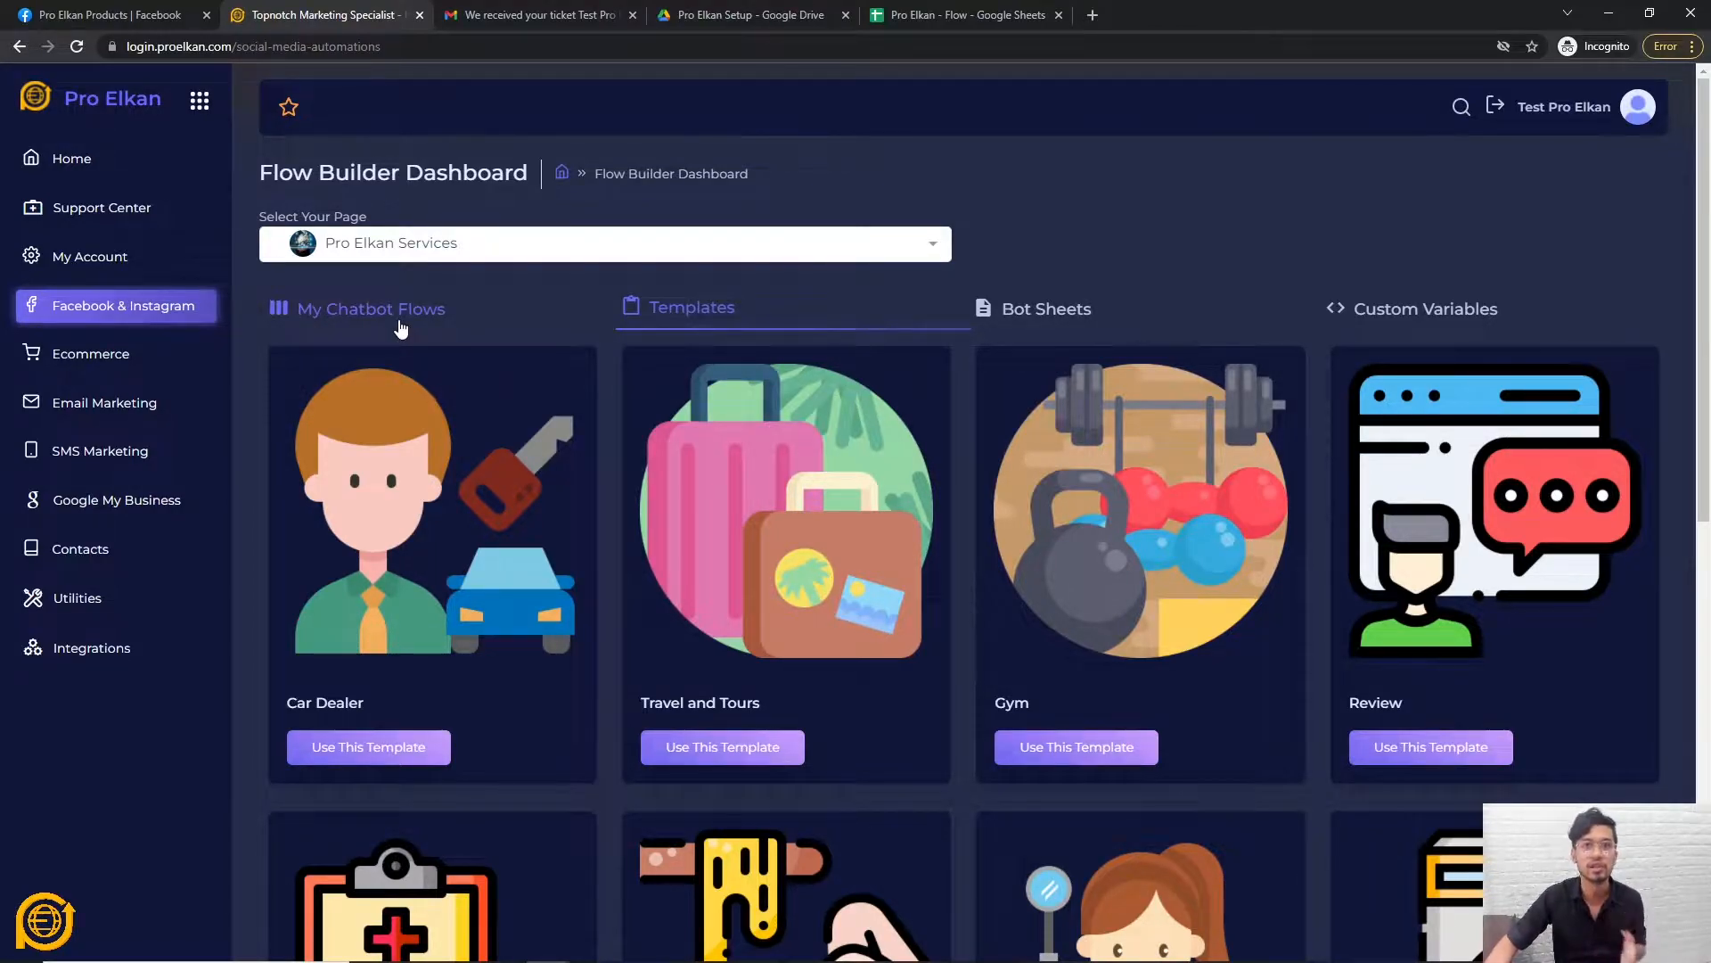
left_click(384, 326)
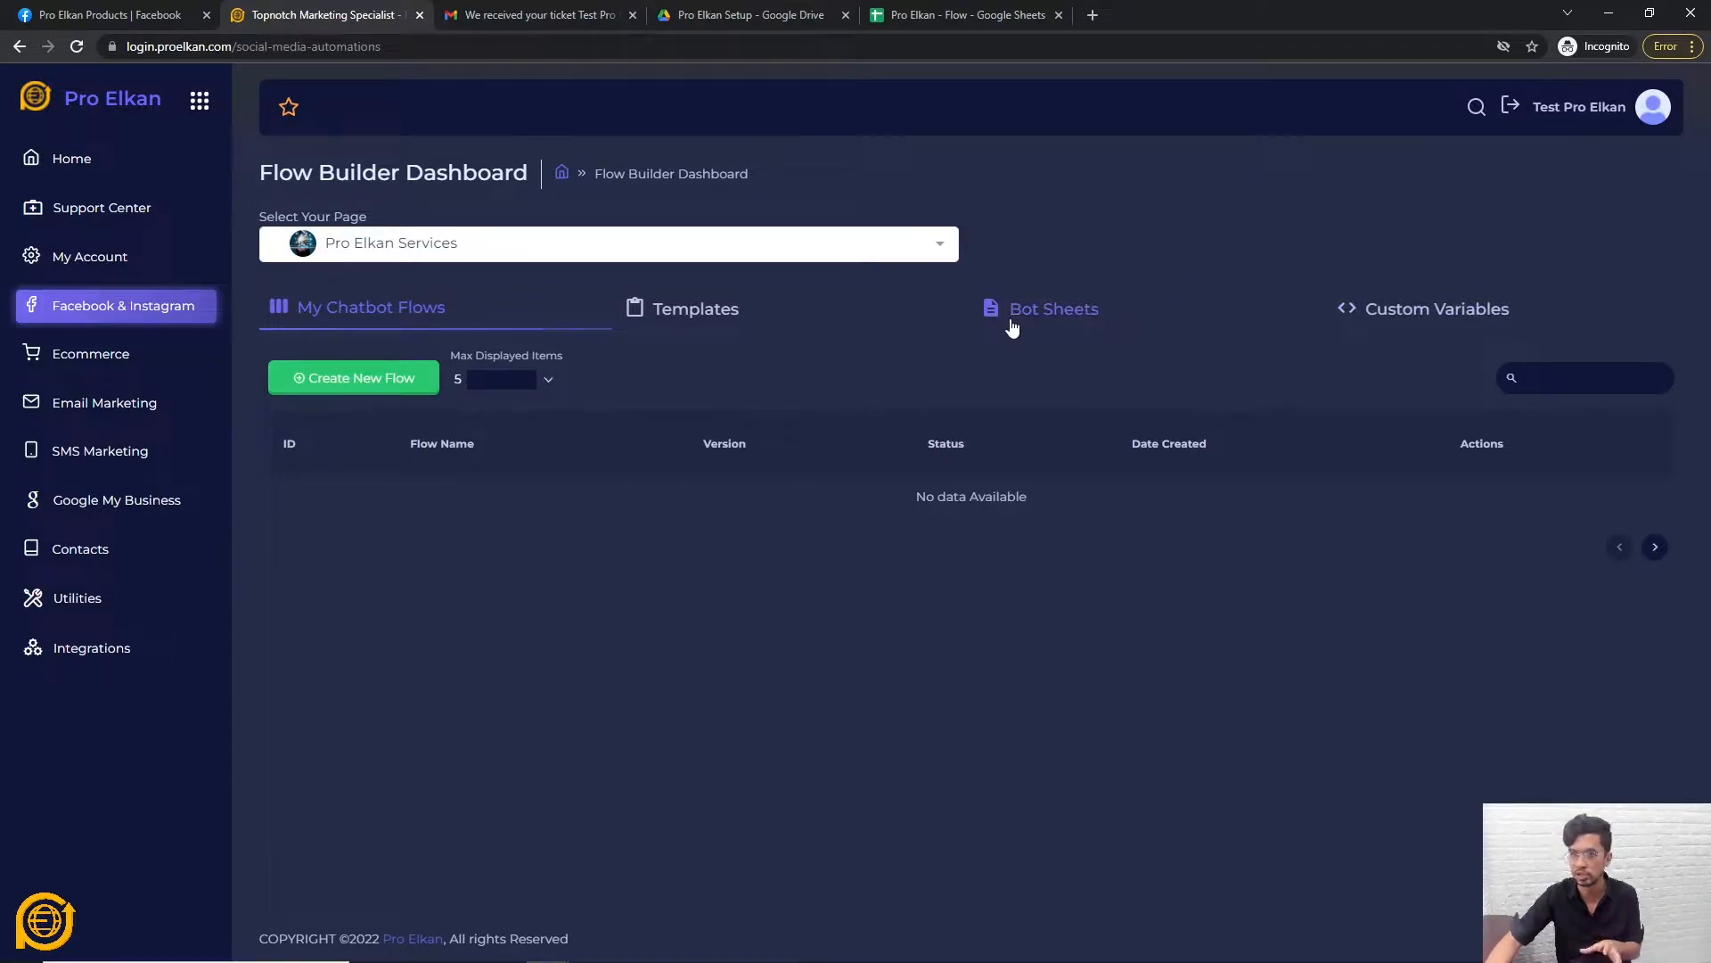
View Custom Variables and start a new variable, but close the form without saving.
left_click(1436, 313)
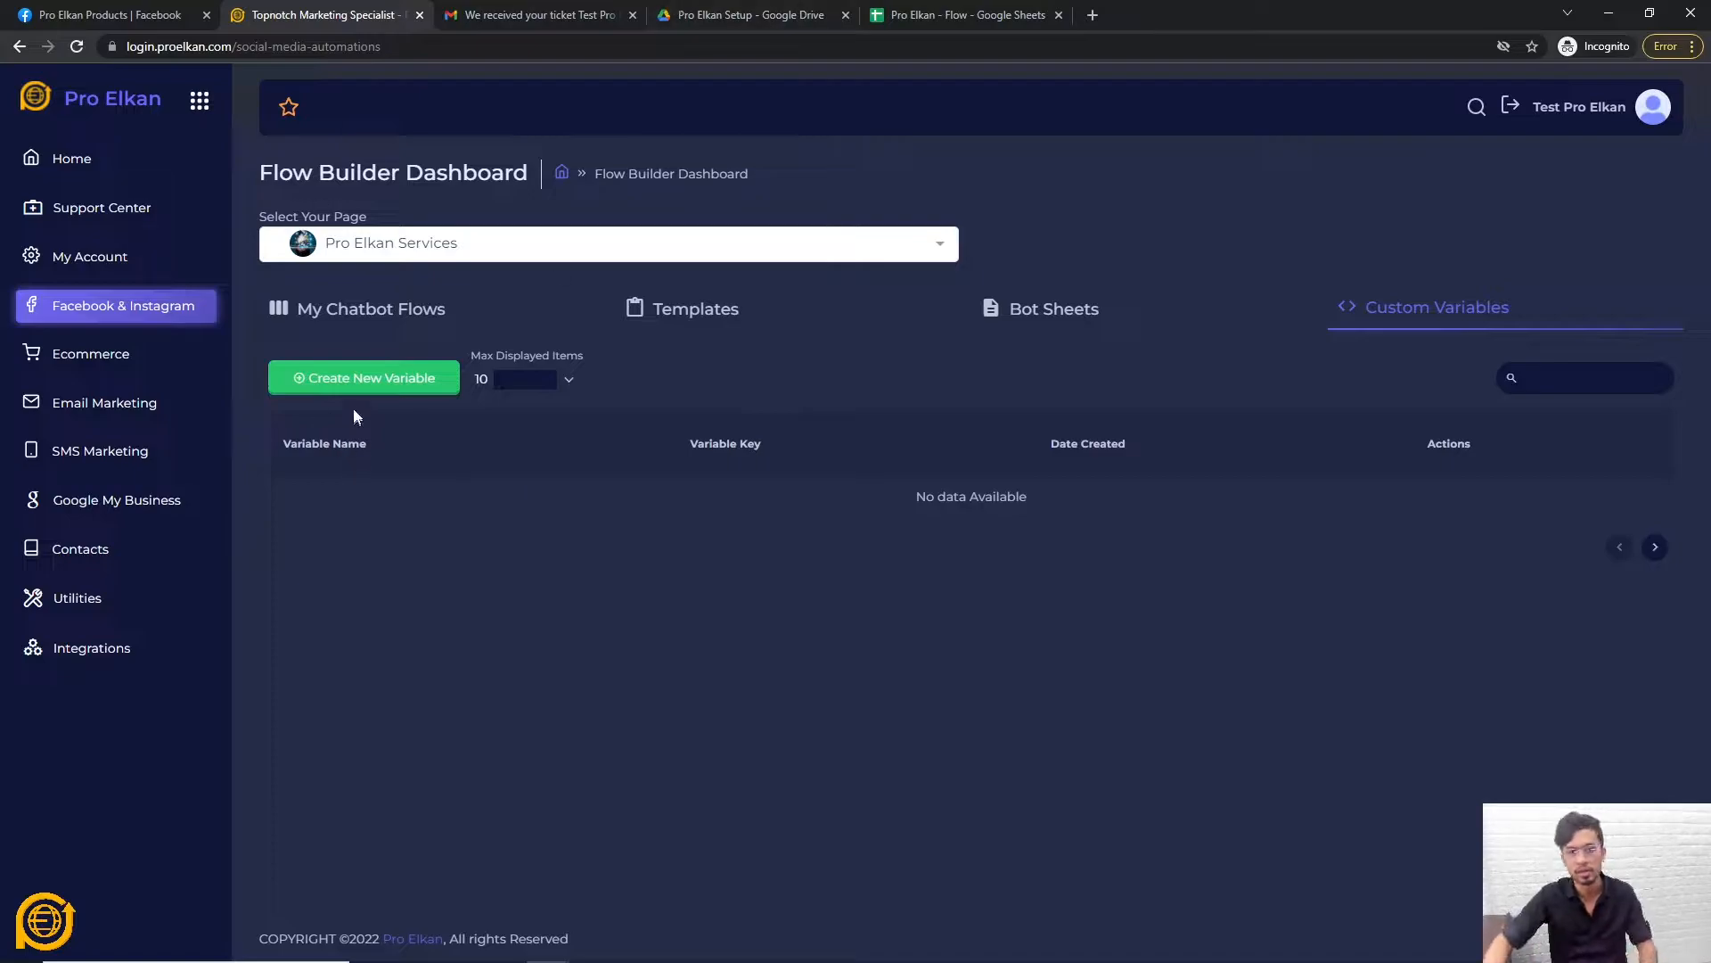
left_click(357, 381)
type("X")
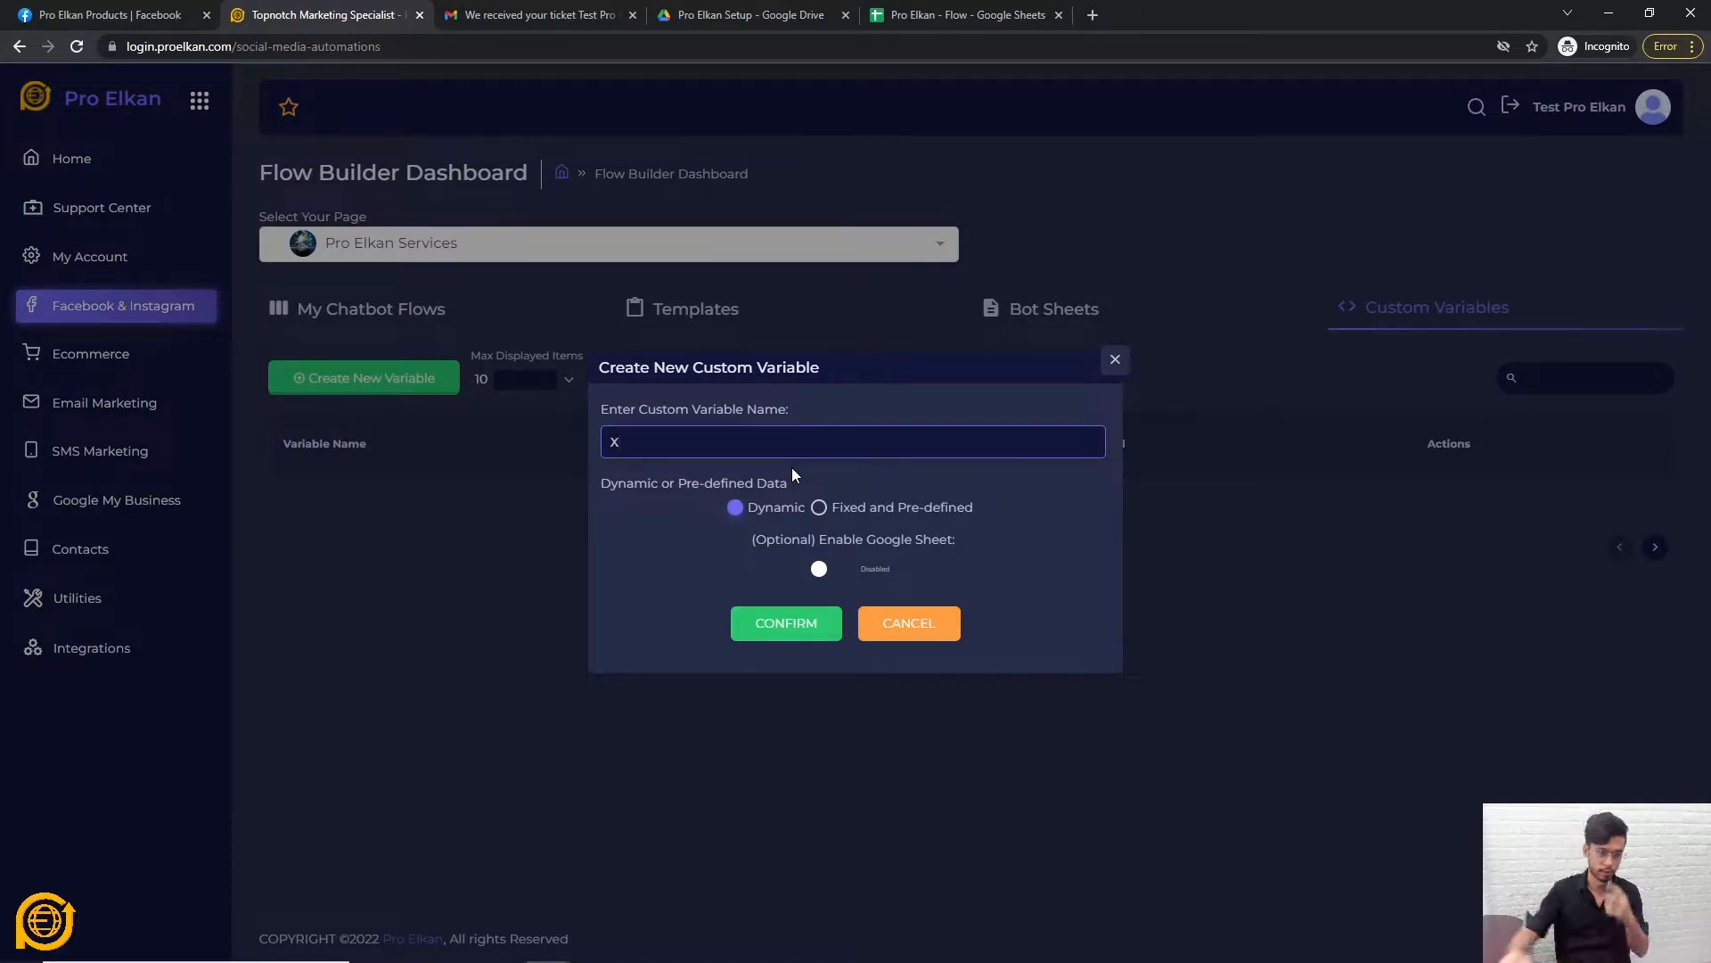
left_click(1114, 363)
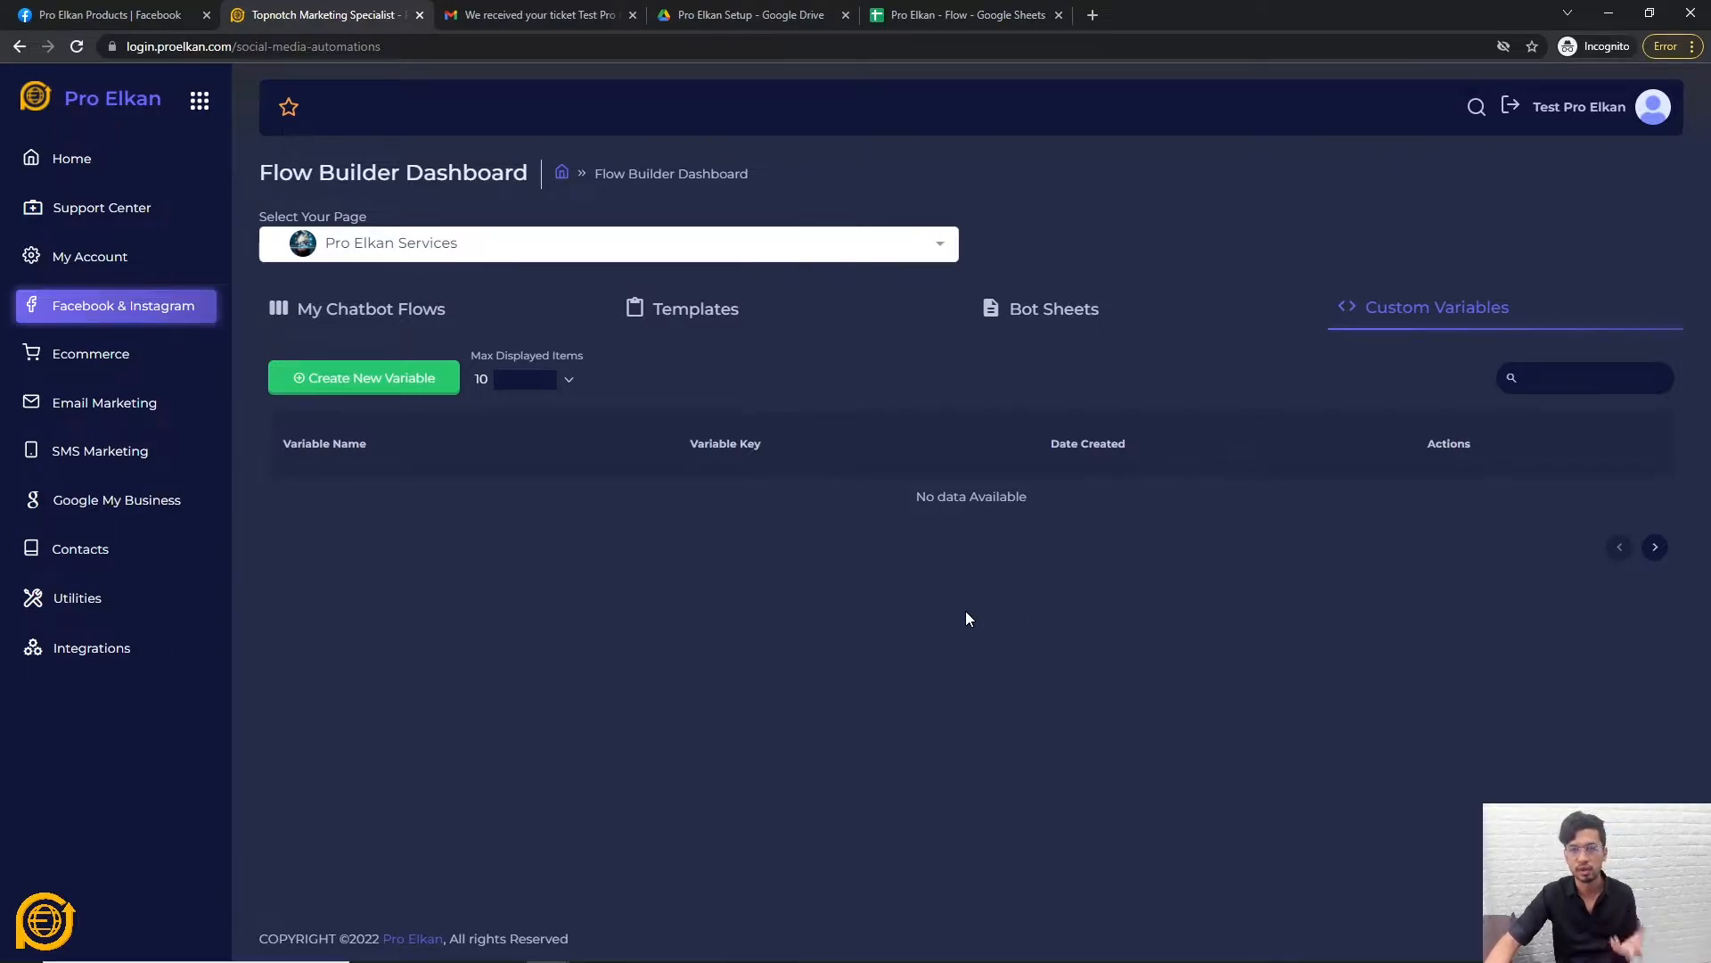
Copy the service-account e-mail from the Bot Sheets' Import New Google Sheet prompt.
left_click(1043, 310)
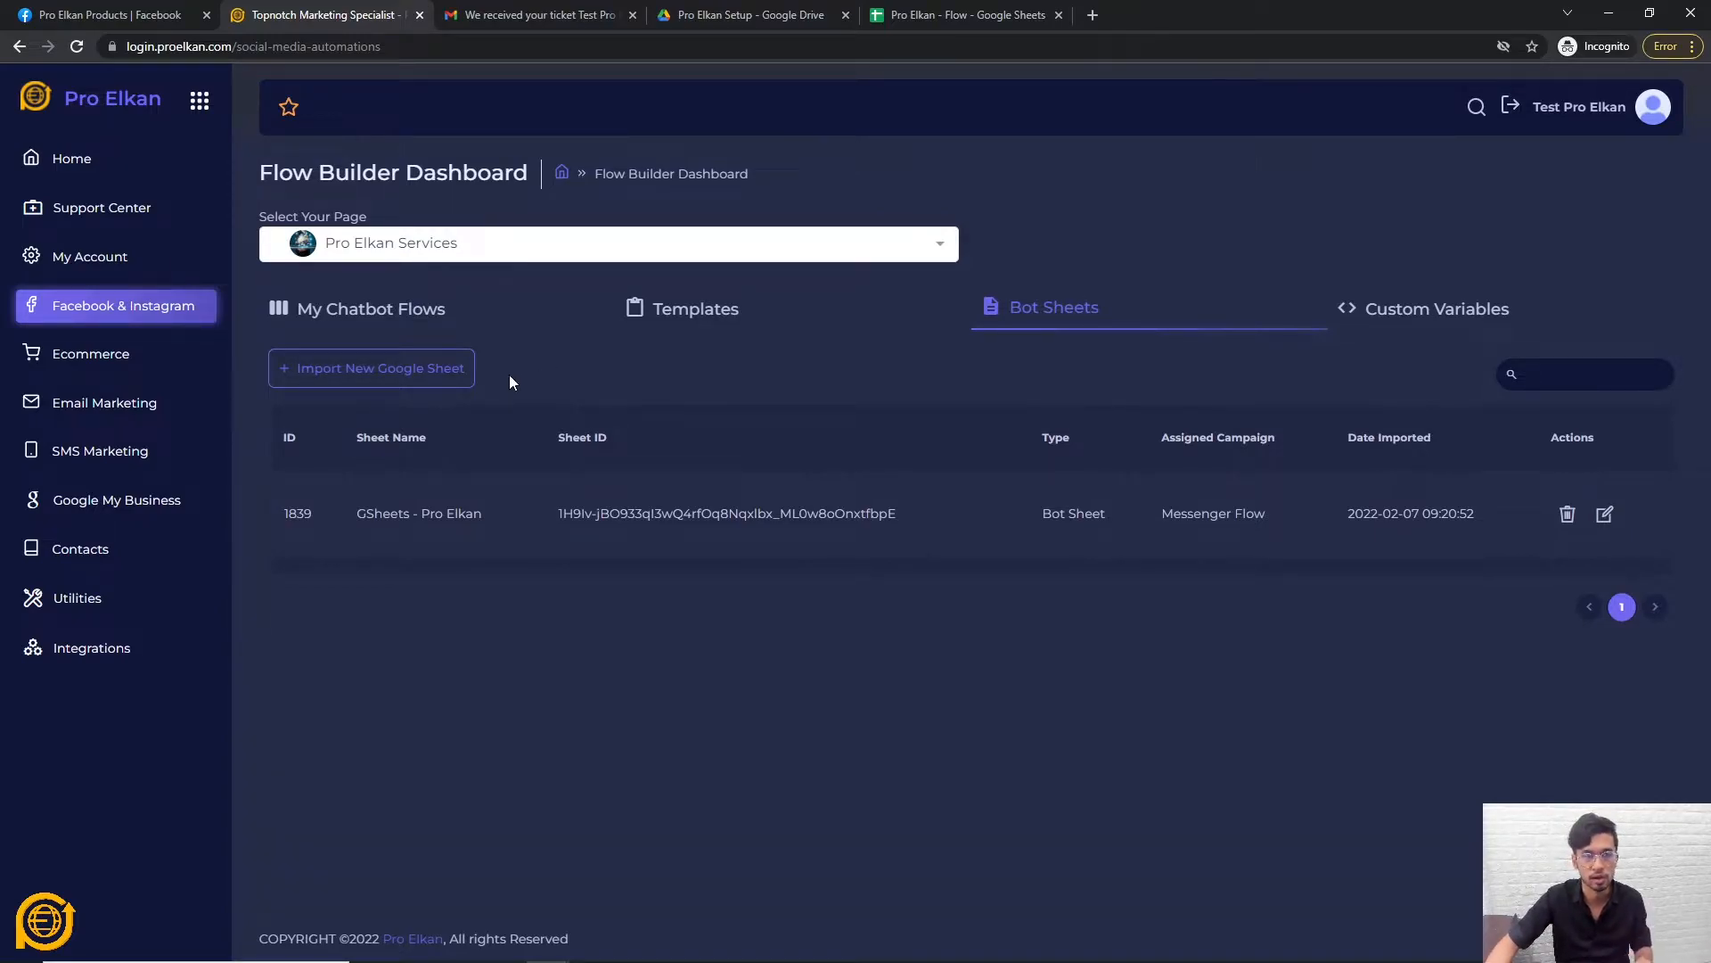
left_click(406, 373)
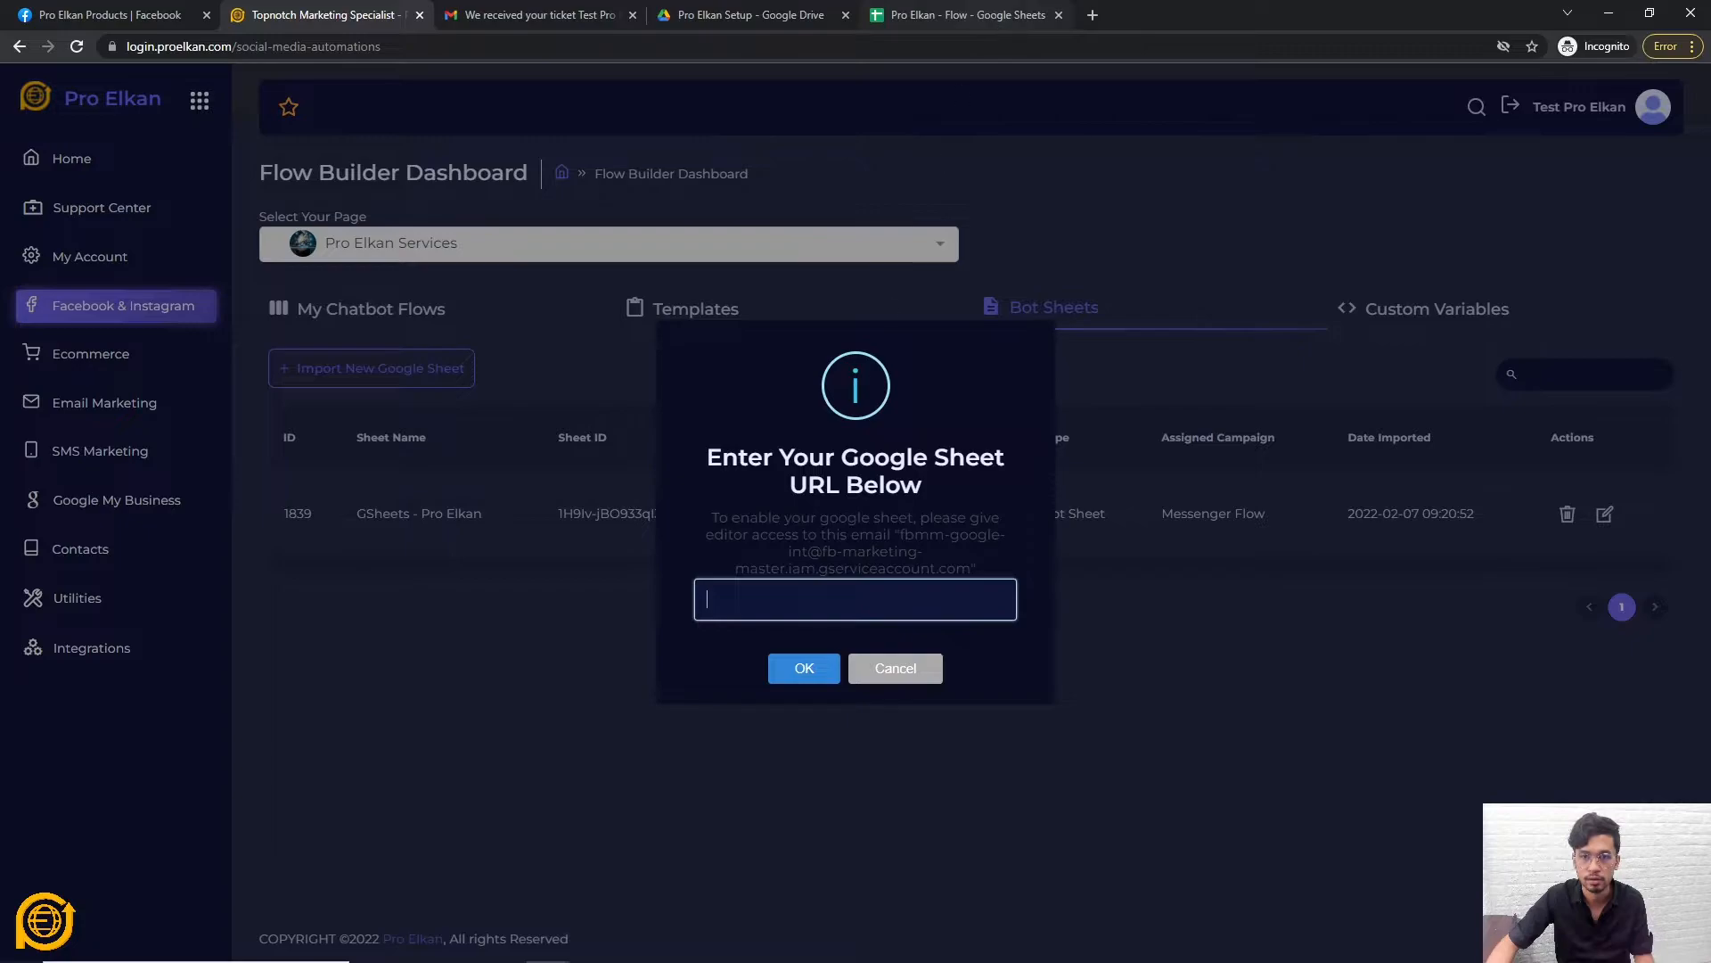
left_click_drag(900, 534, 969, 569)
key("ctrl+c")
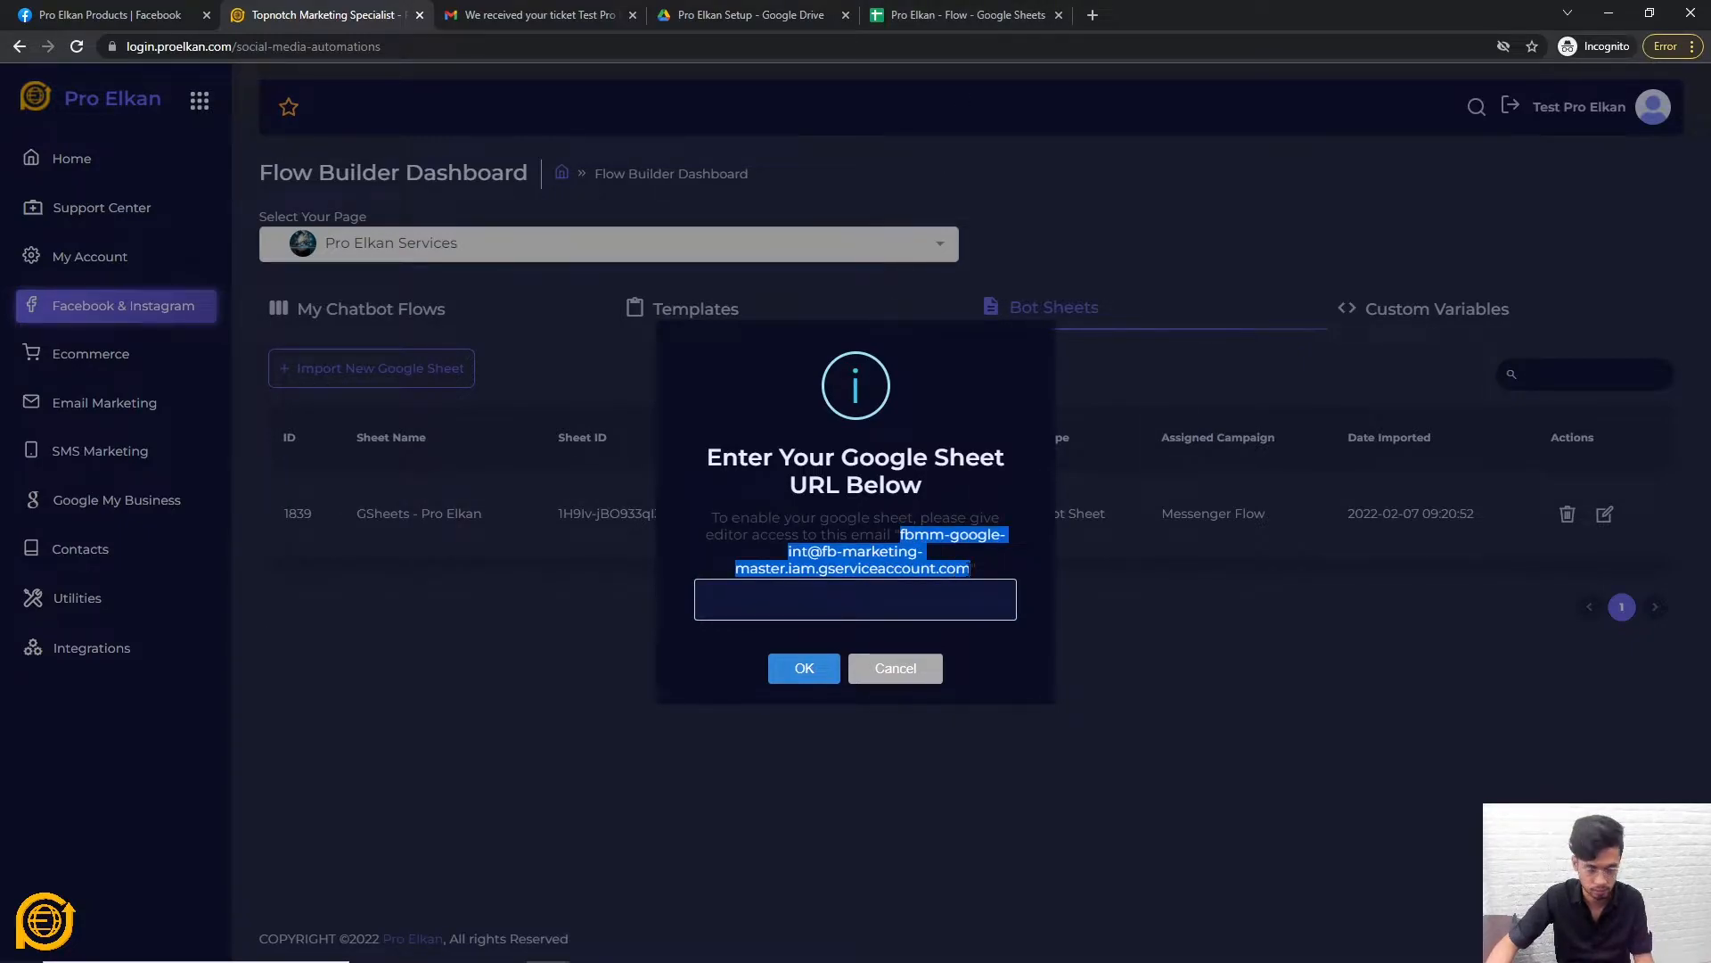
left_click(802, 673)
Share the Pro Elkan - Flow spreadsheet with the service account as Editor, without notification.
left_click(967, 15)
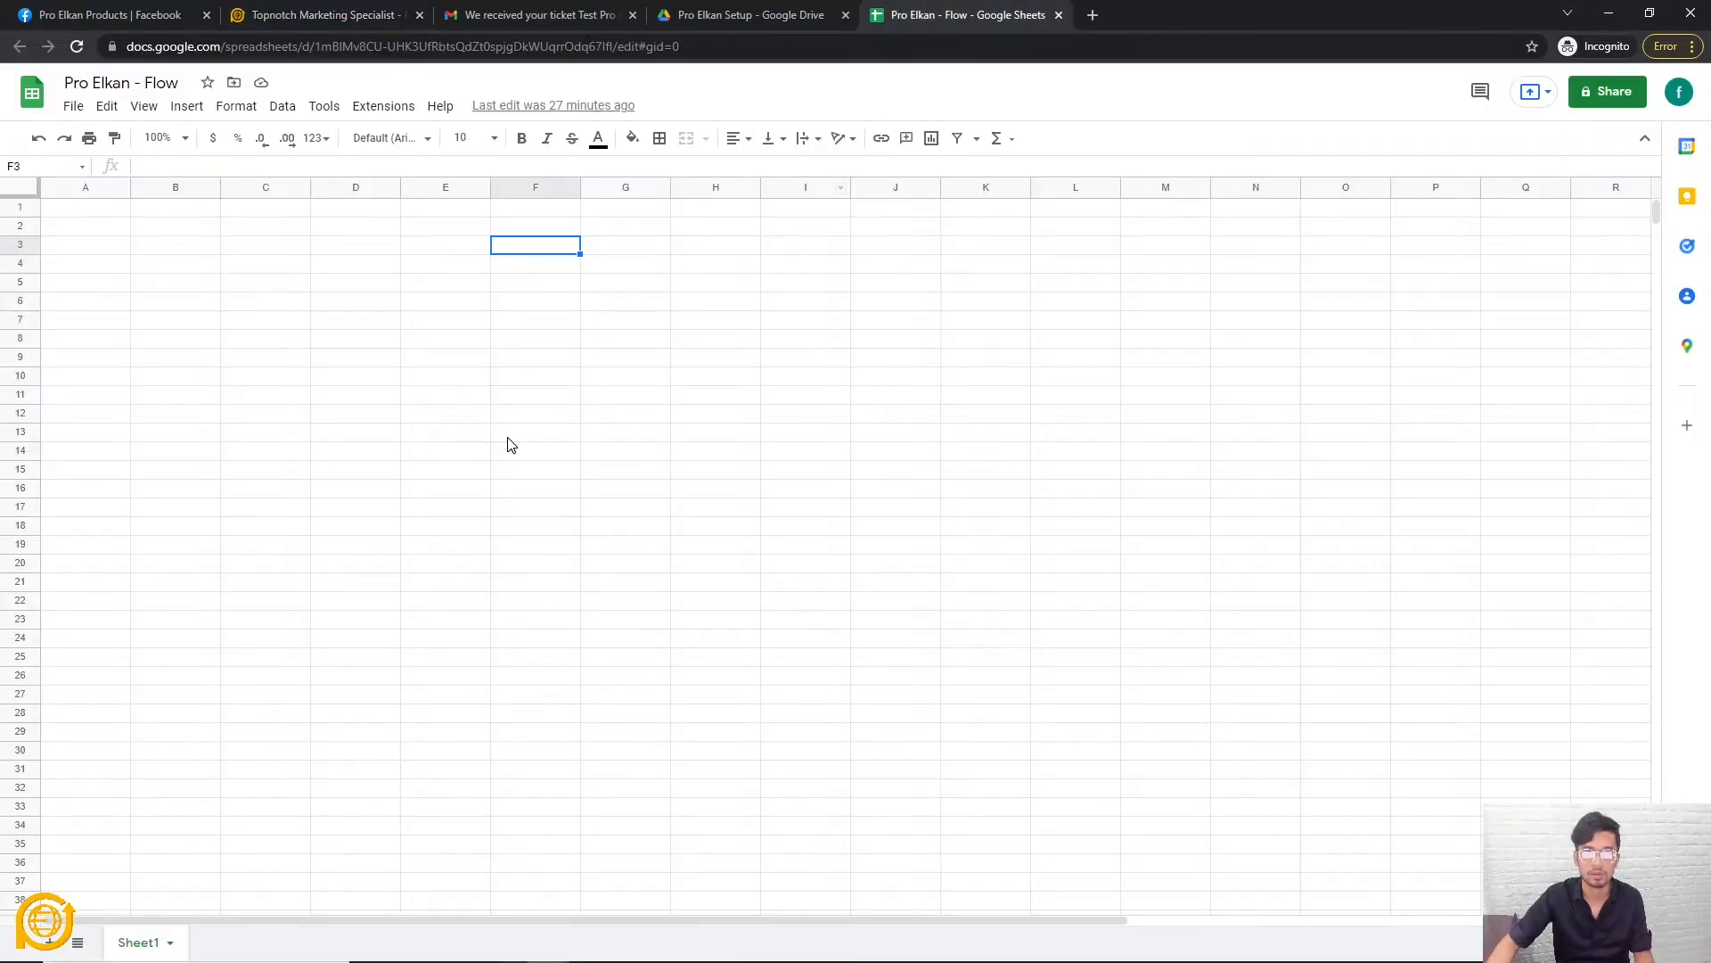
left_click(256, 322)
left_click(104, 228)
left_click(73, 106)
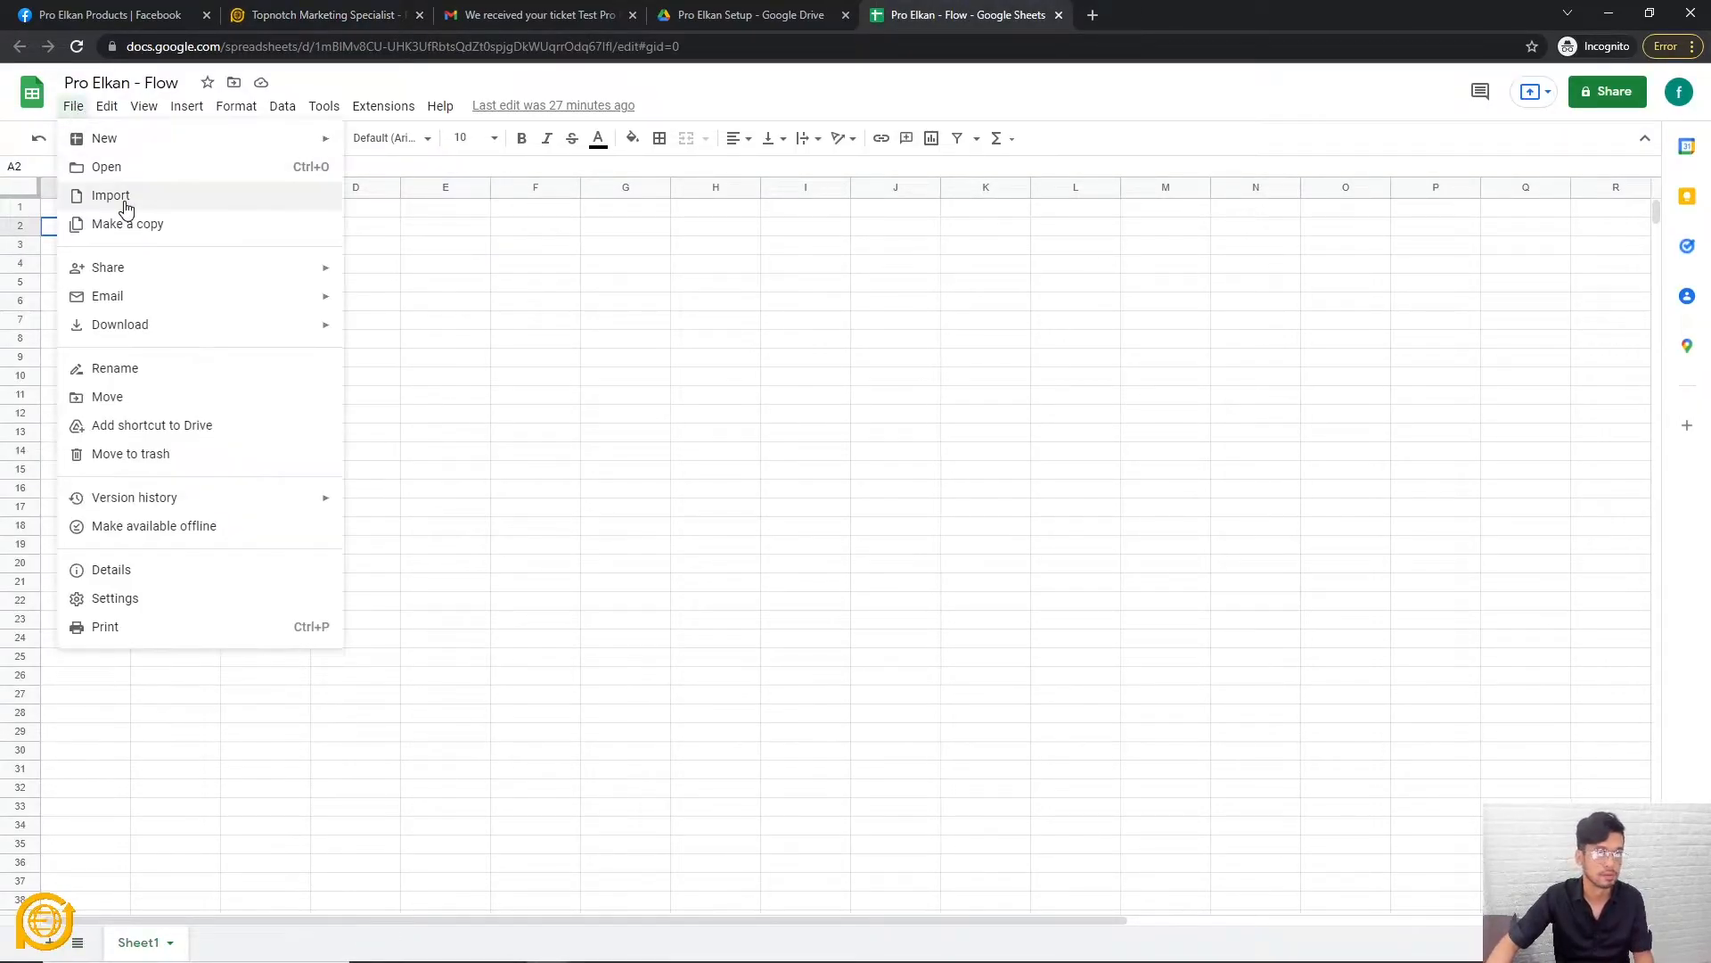
mouse_move(117, 272)
left_click(406, 301)
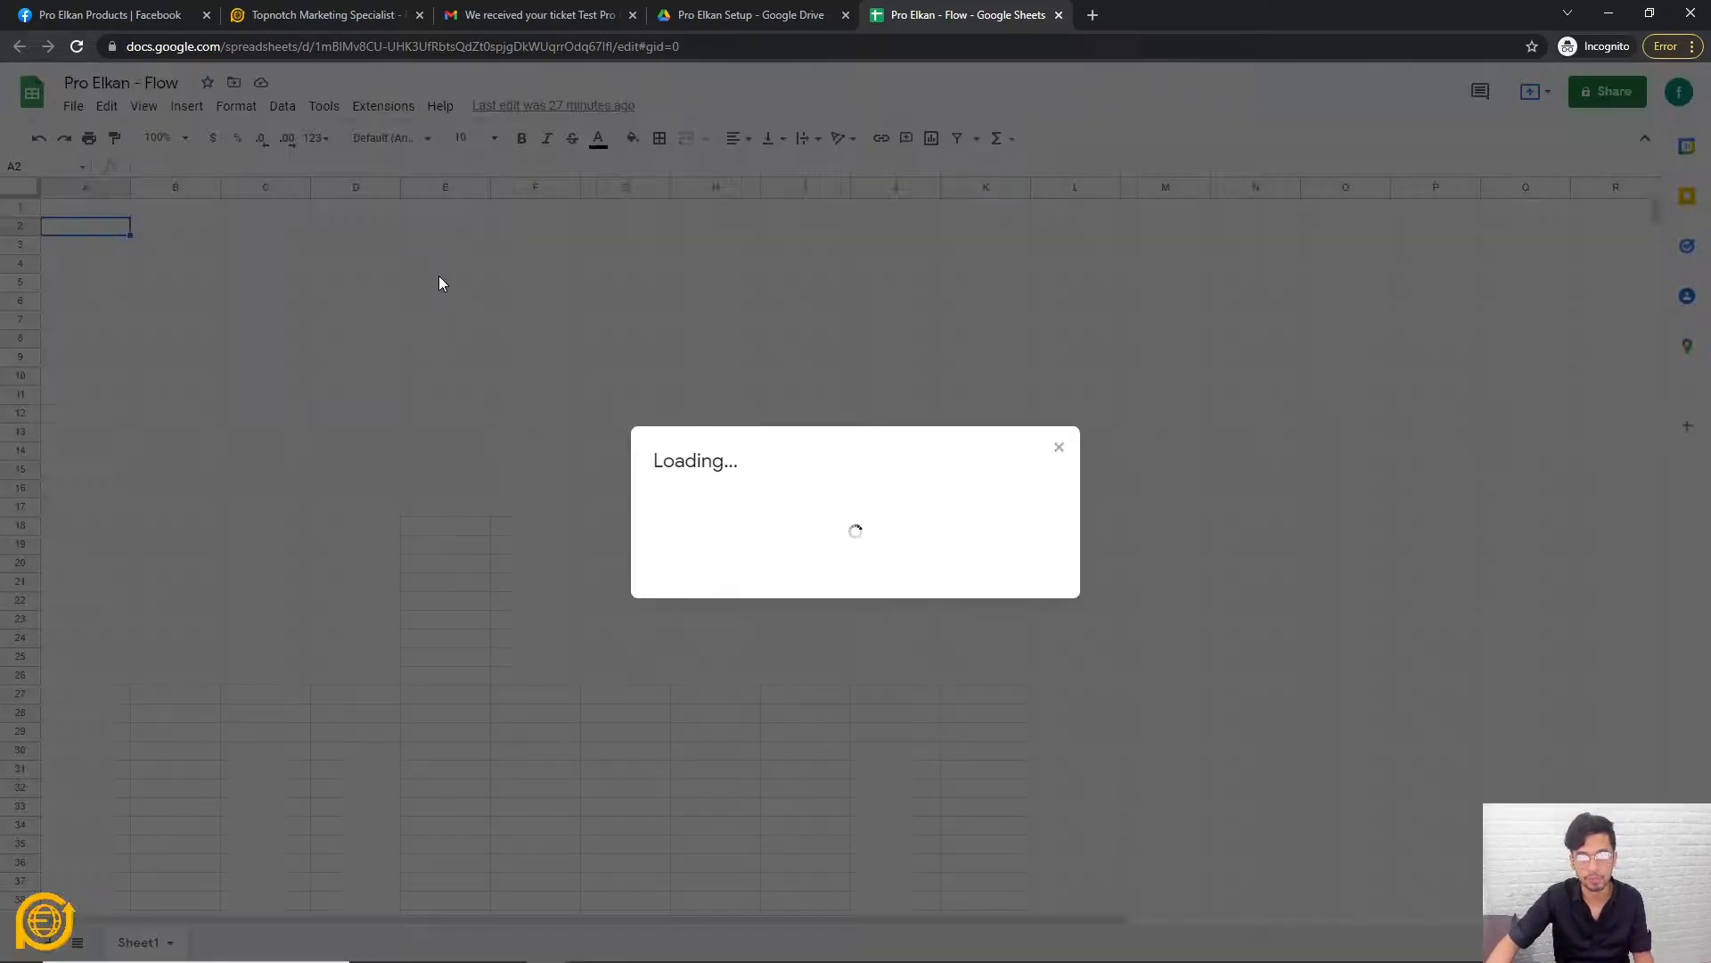
key("ctrl+v")
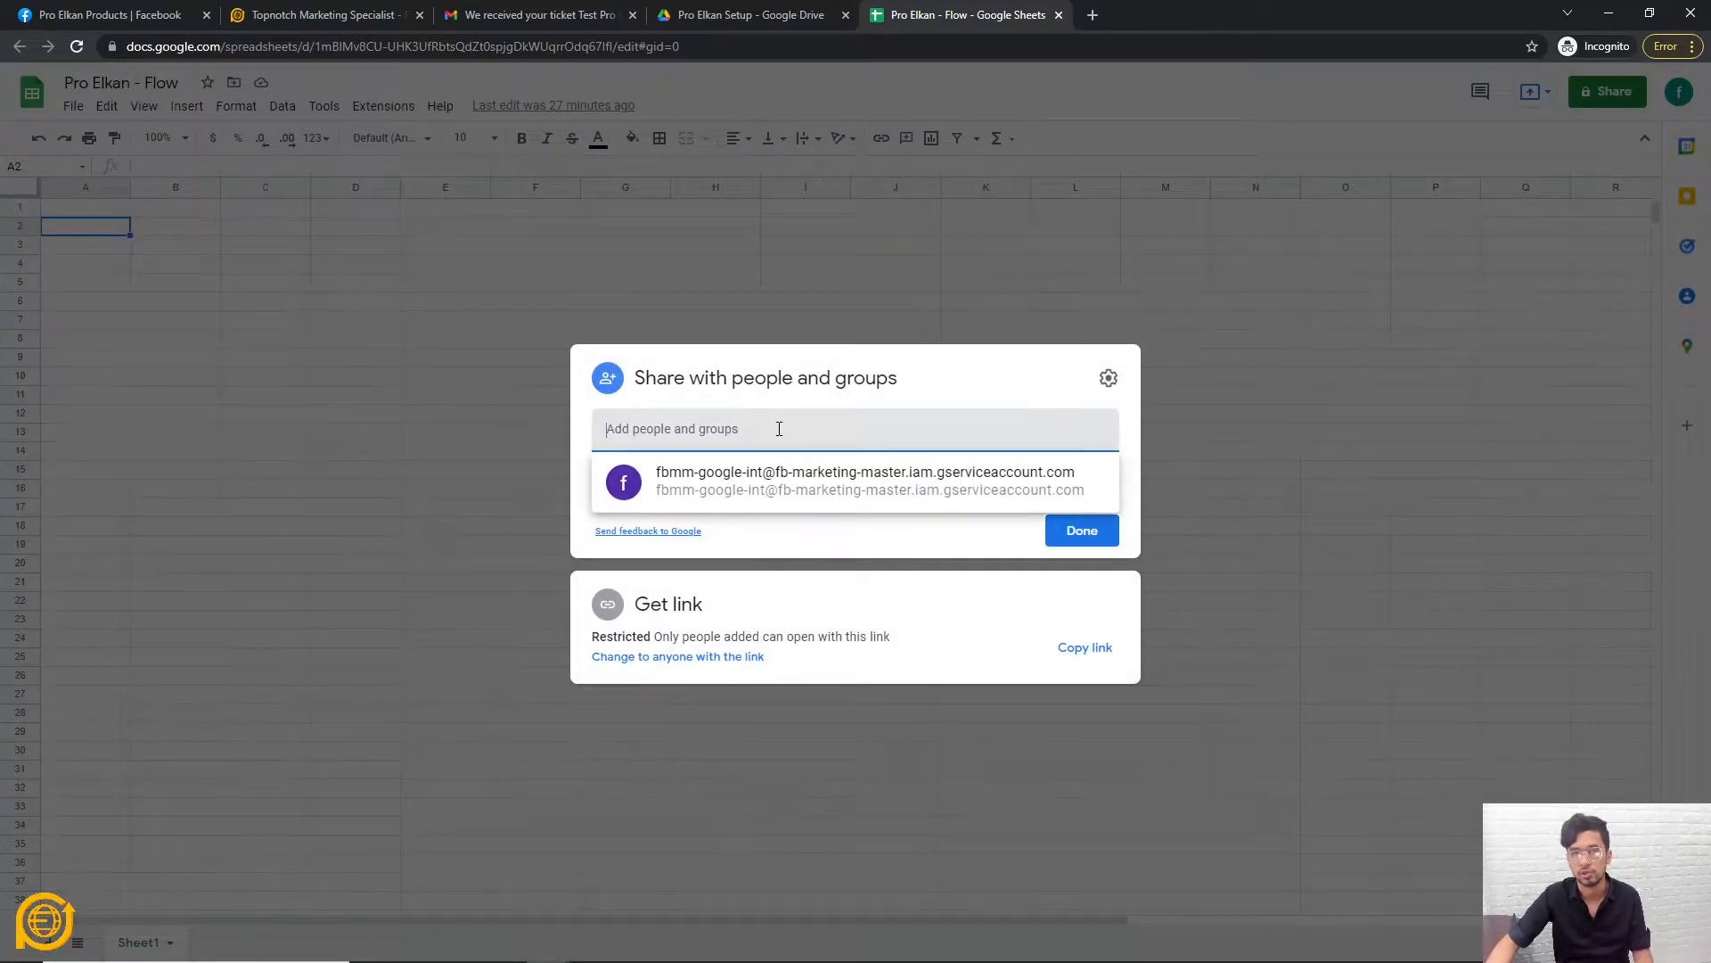
key("Return")
left_click(1104, 467)
left_click(1088, 410)
left_click(1074, 529)
left_click(654, 478)
left_click(1080, 620)
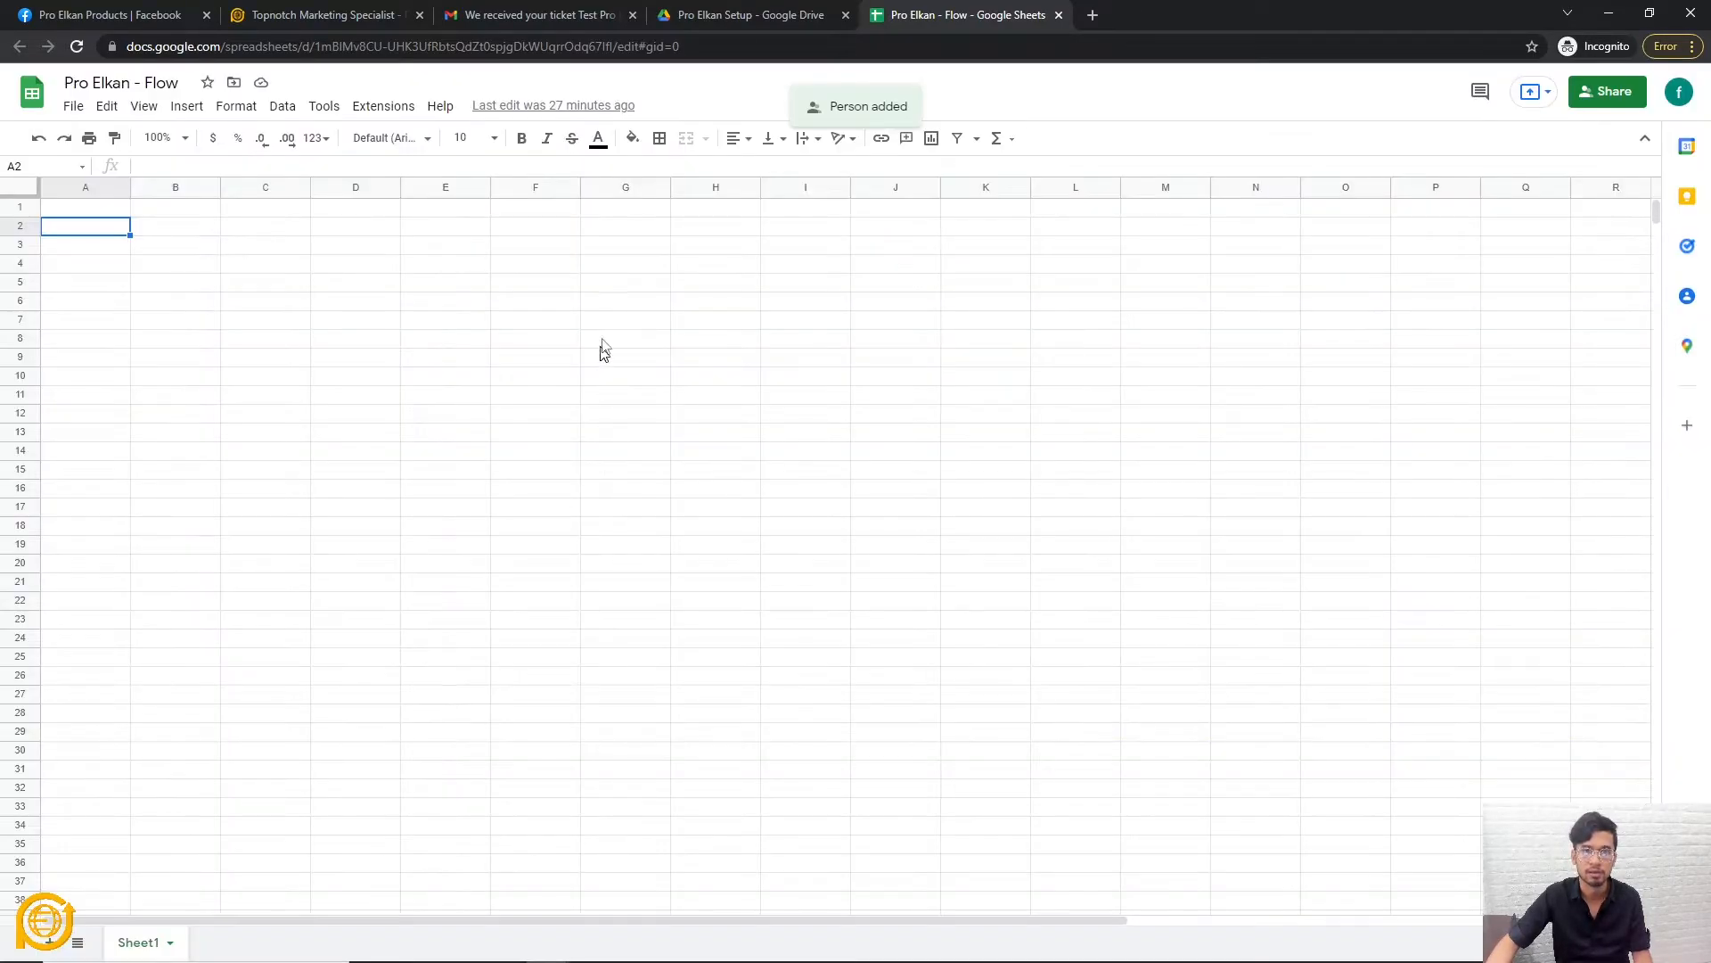
Set general access to Anyone with the link as Editor and copy the link.
left_click(74, 109)
mouse_move(119, 271)
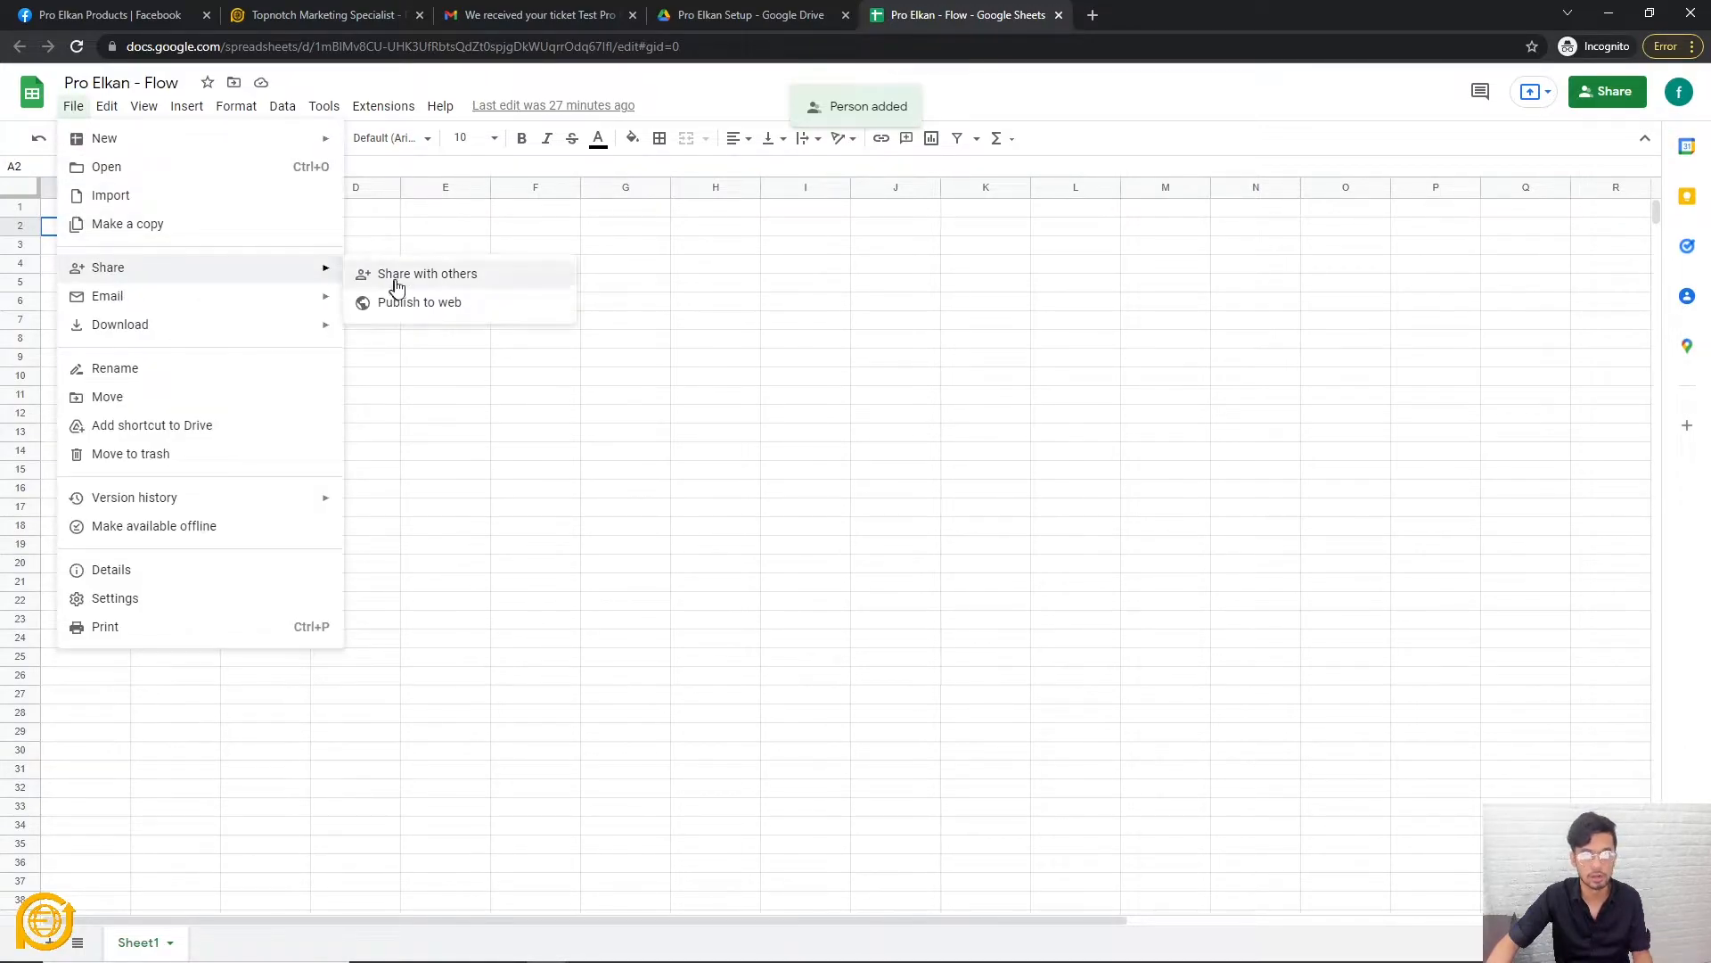
left_click(396, 277)
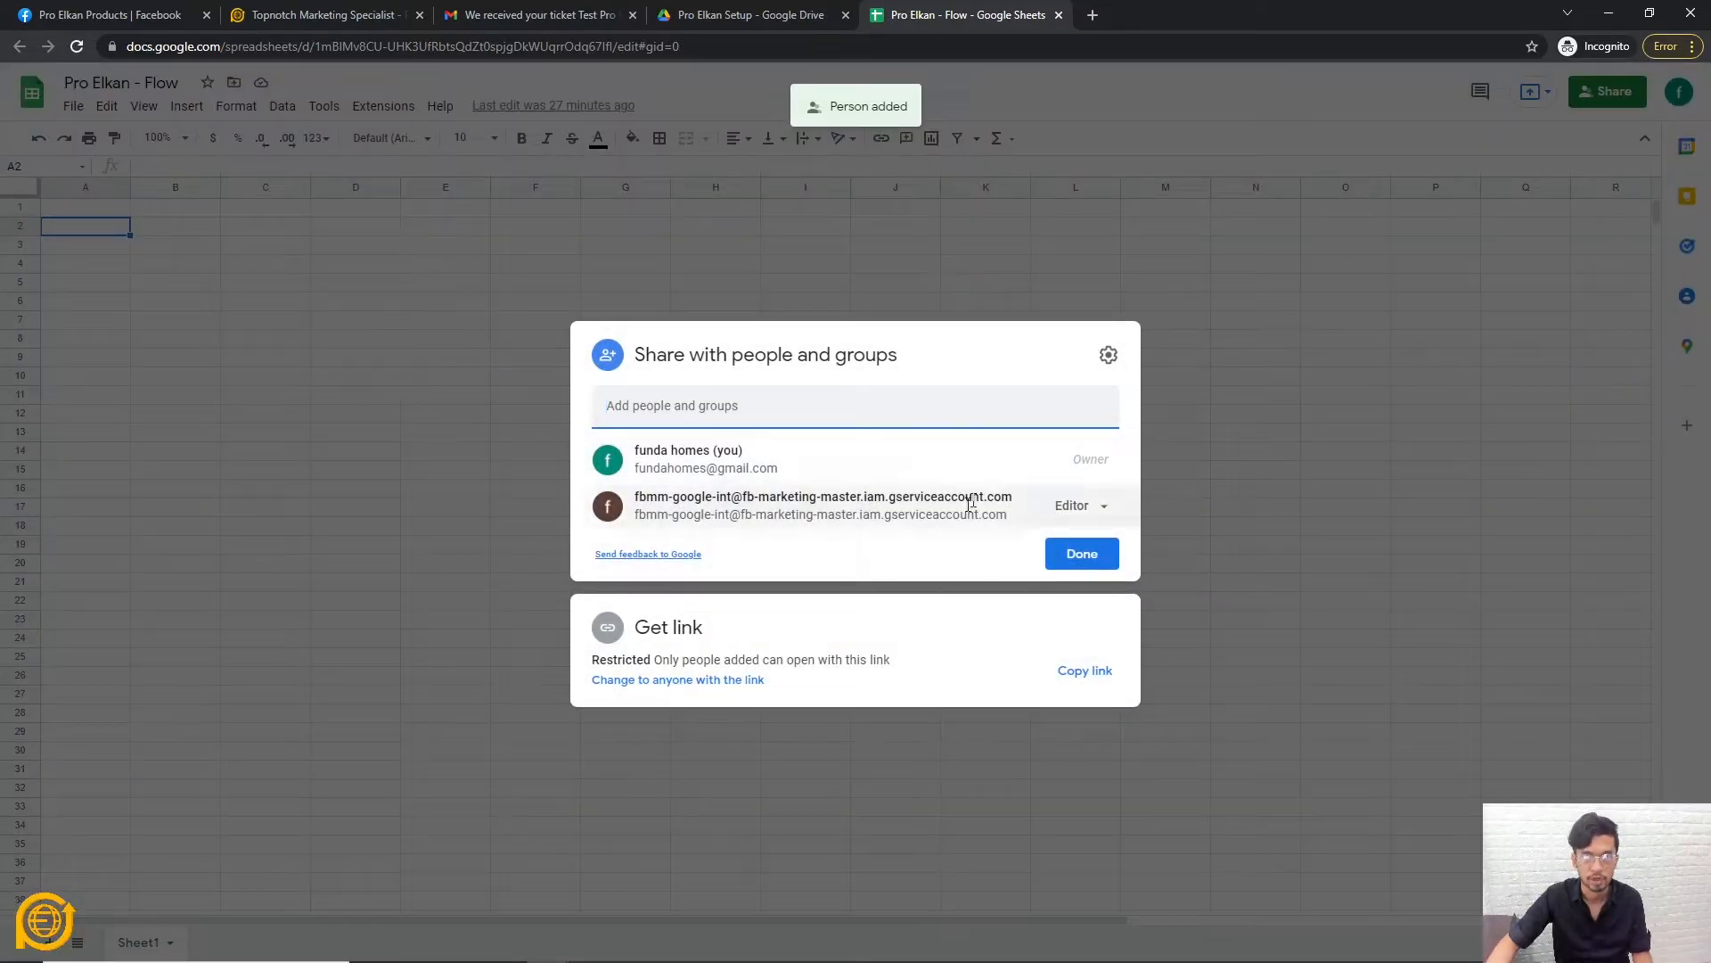
left_click(981, 658)
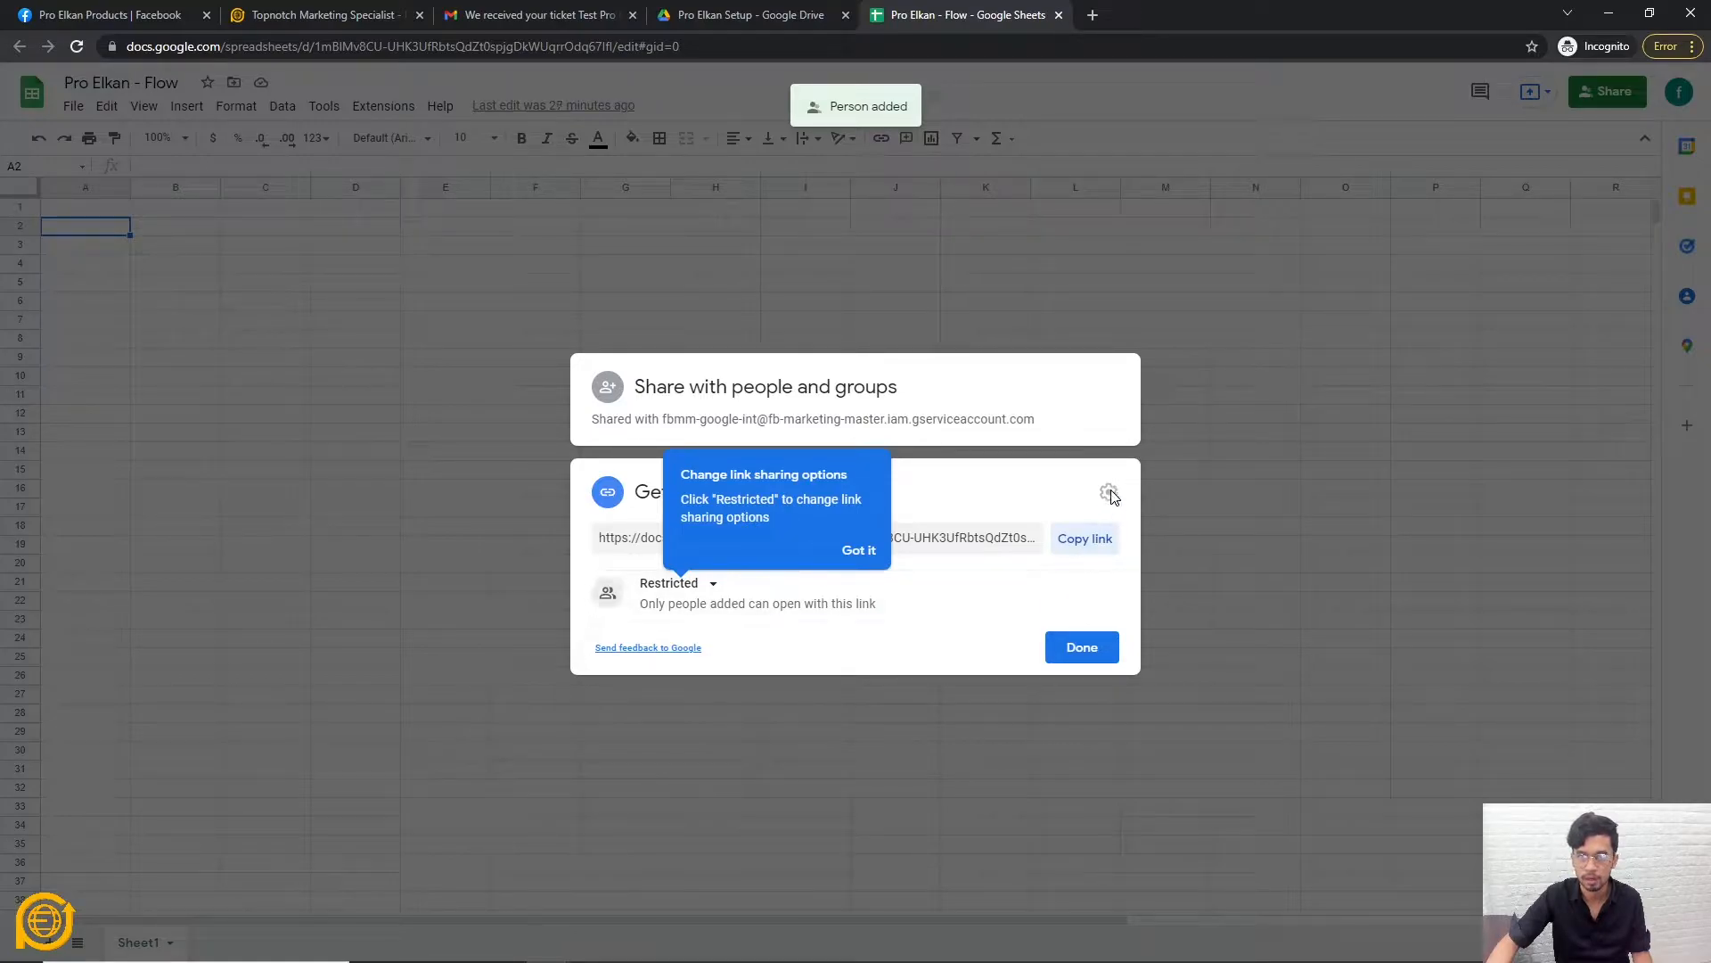
left_click(1075, 499)
left_click(700, 583)
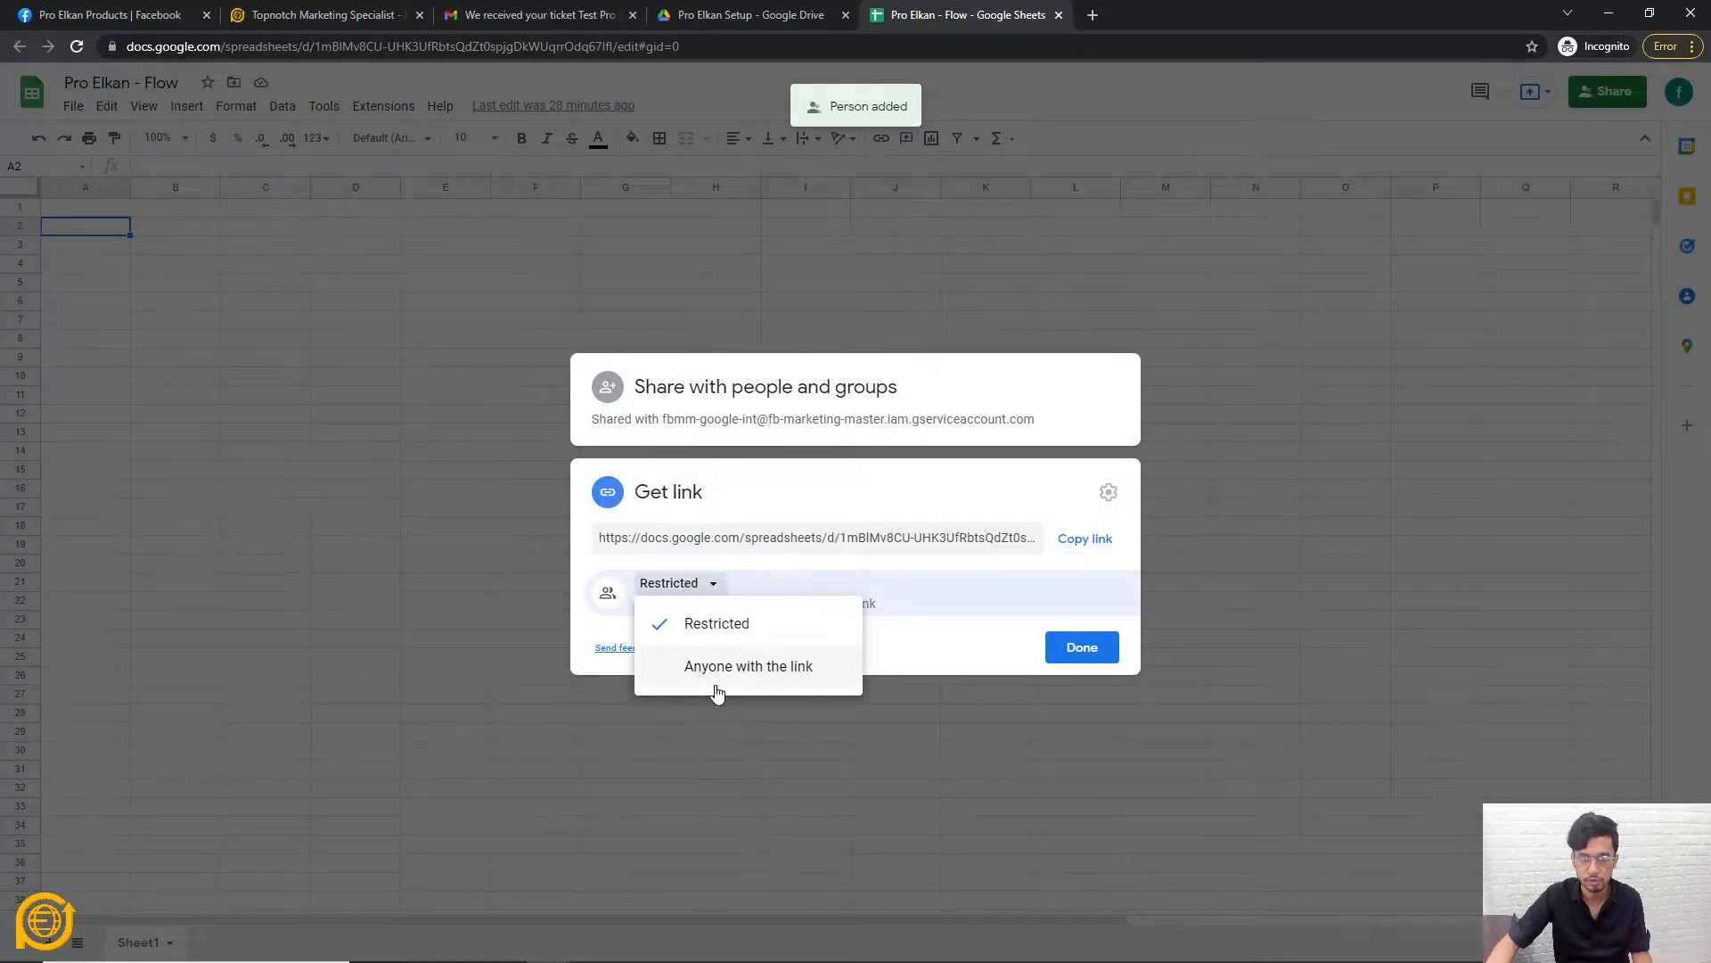
left_click(724, 669)
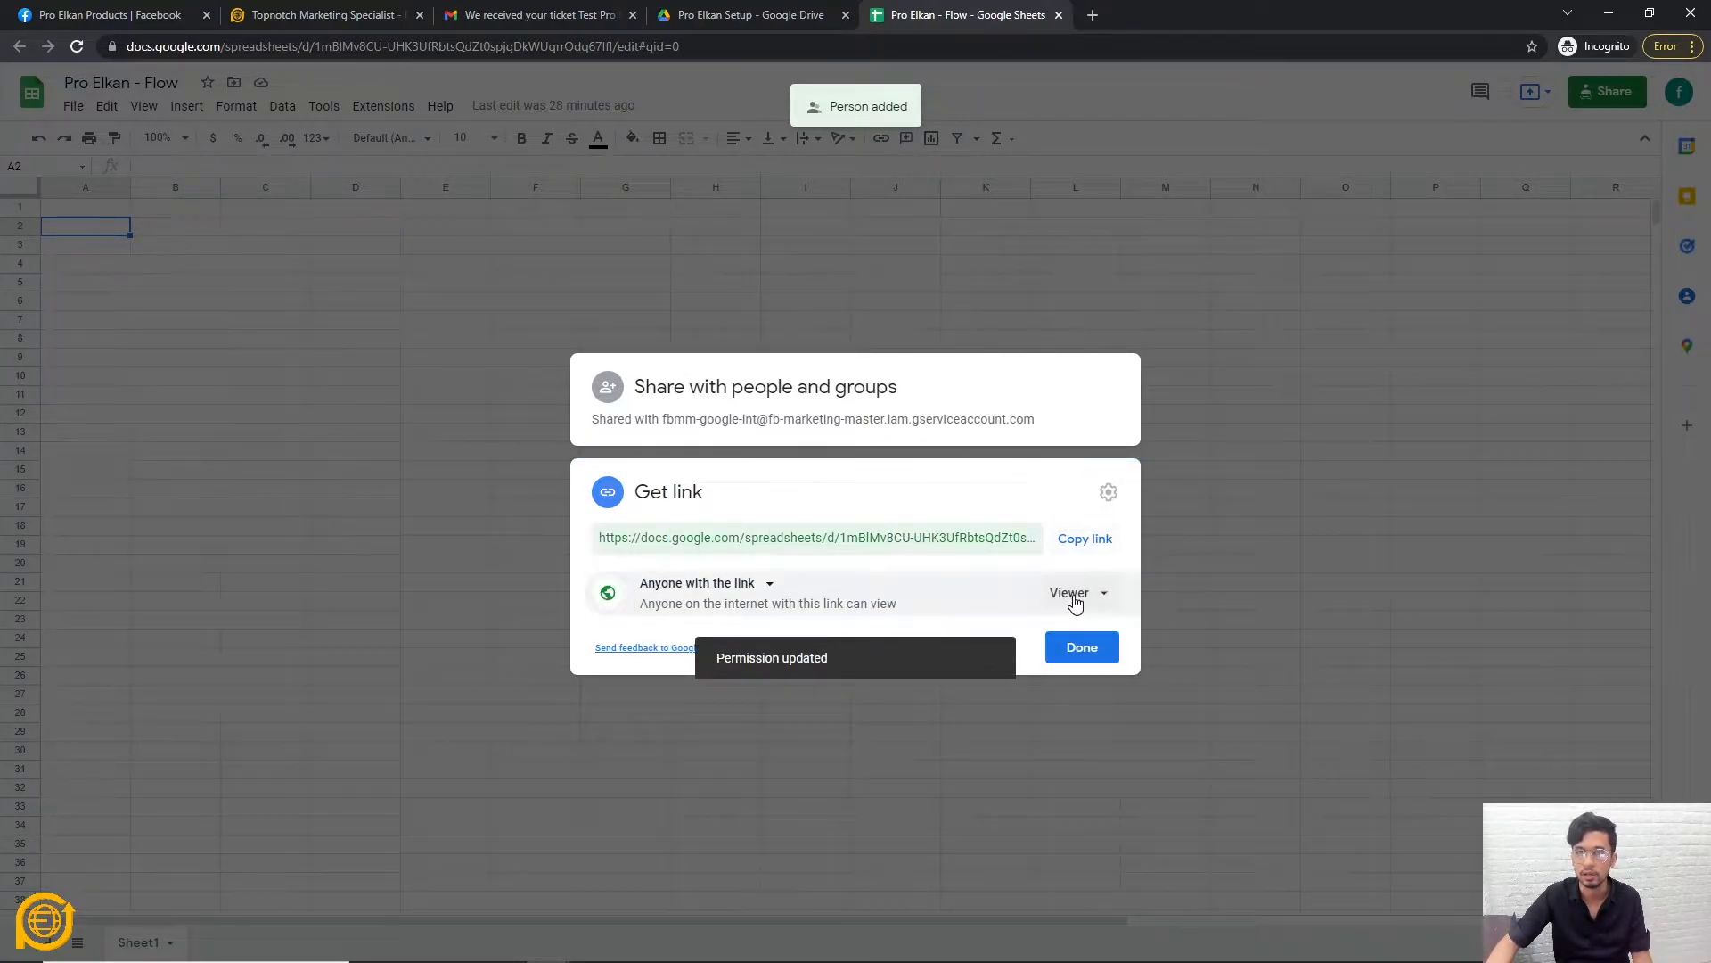
left_click(1077, 596)
left_click(1109, 724)
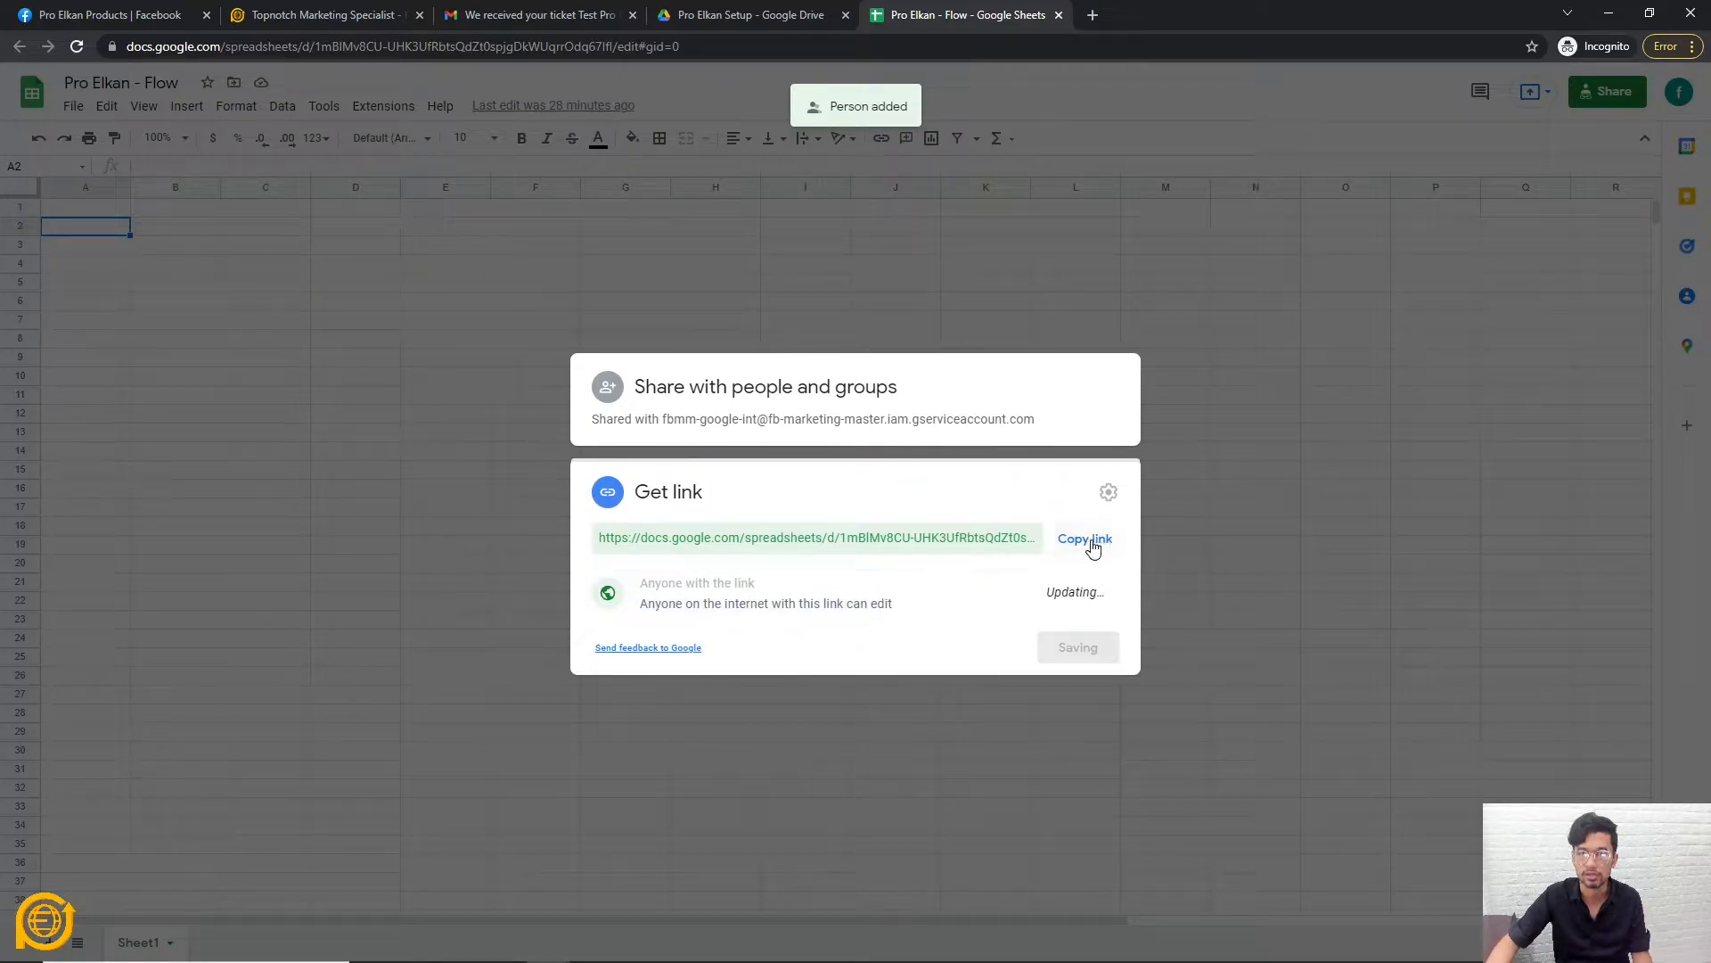
left_click(1093, 548)
left_click(1087, 649)
left_click(354, 9)
Paste the Pro Elkan - Flow link into the URL prompt and import it as a bot sheet.
left_click(740, 580)
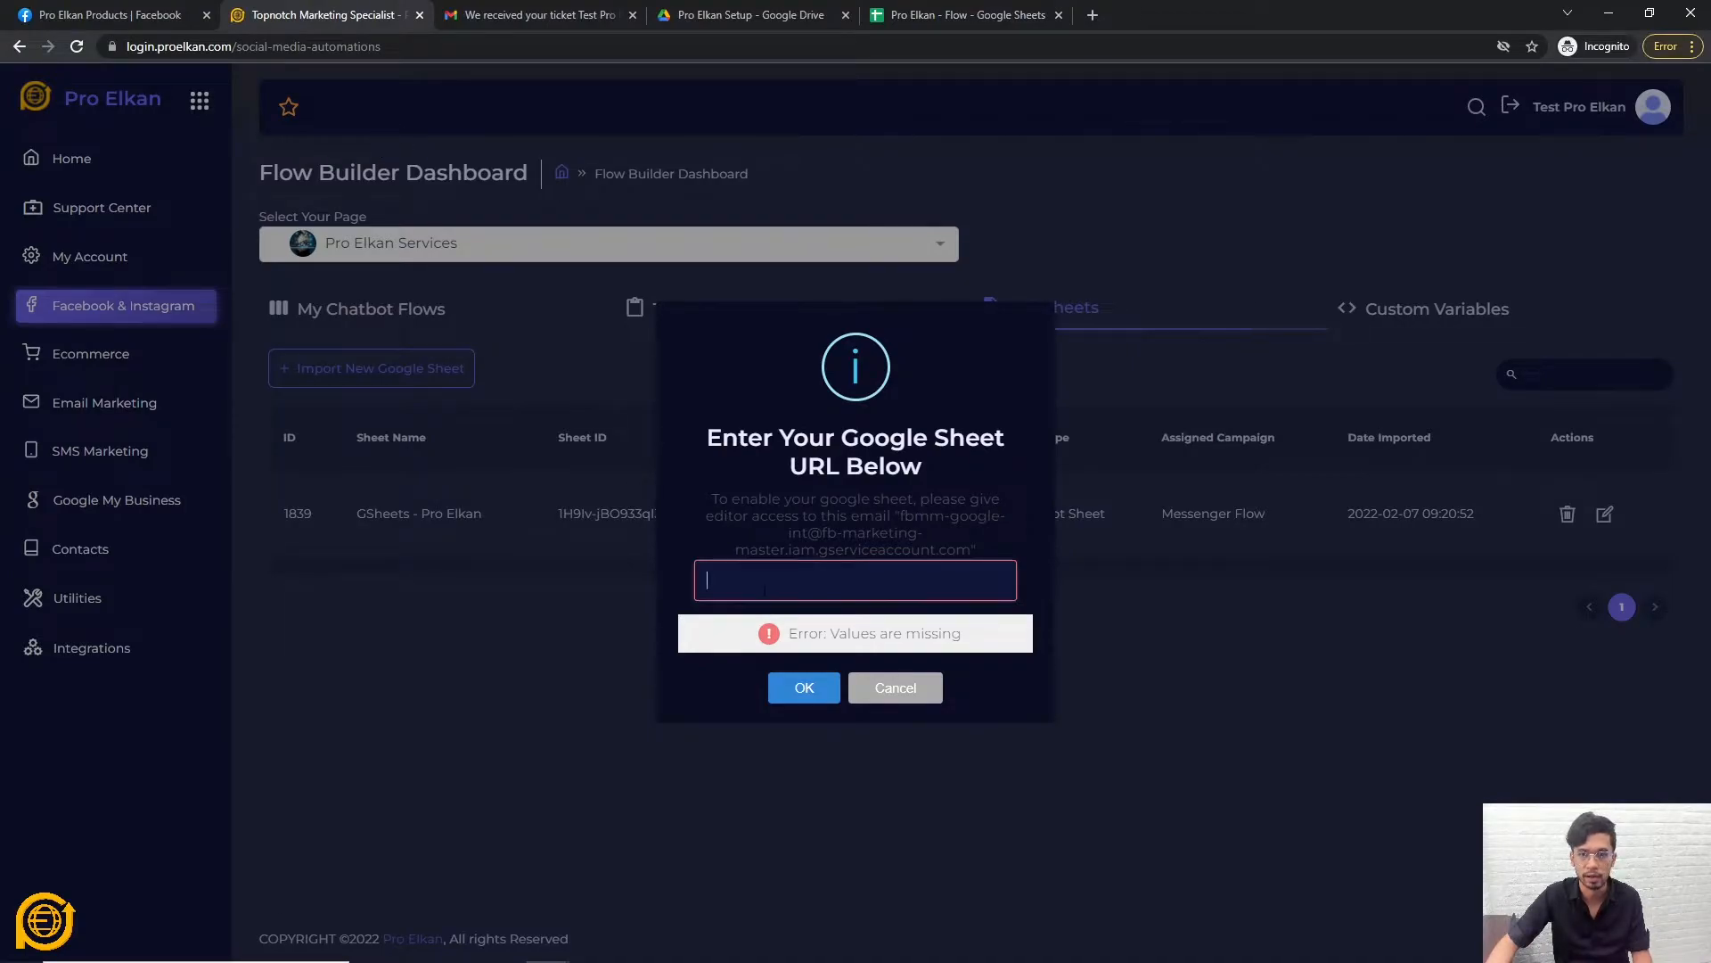
key("ctrl+v")
left_click(807, 688)
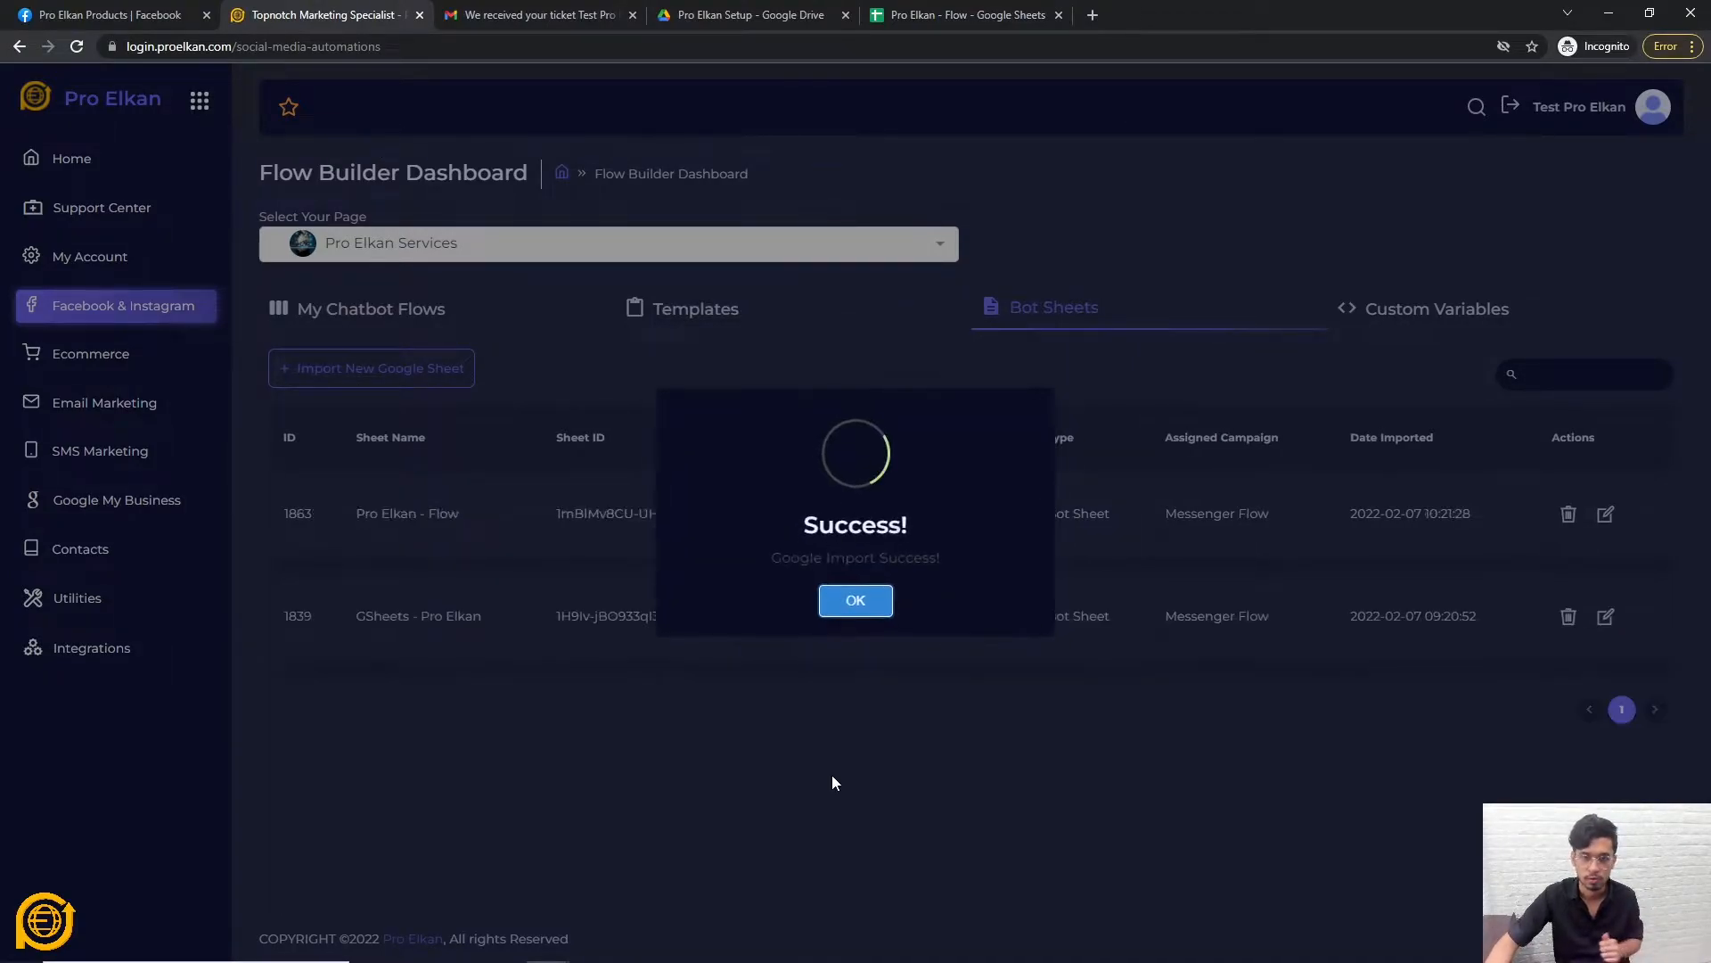
left_click(857, 603)
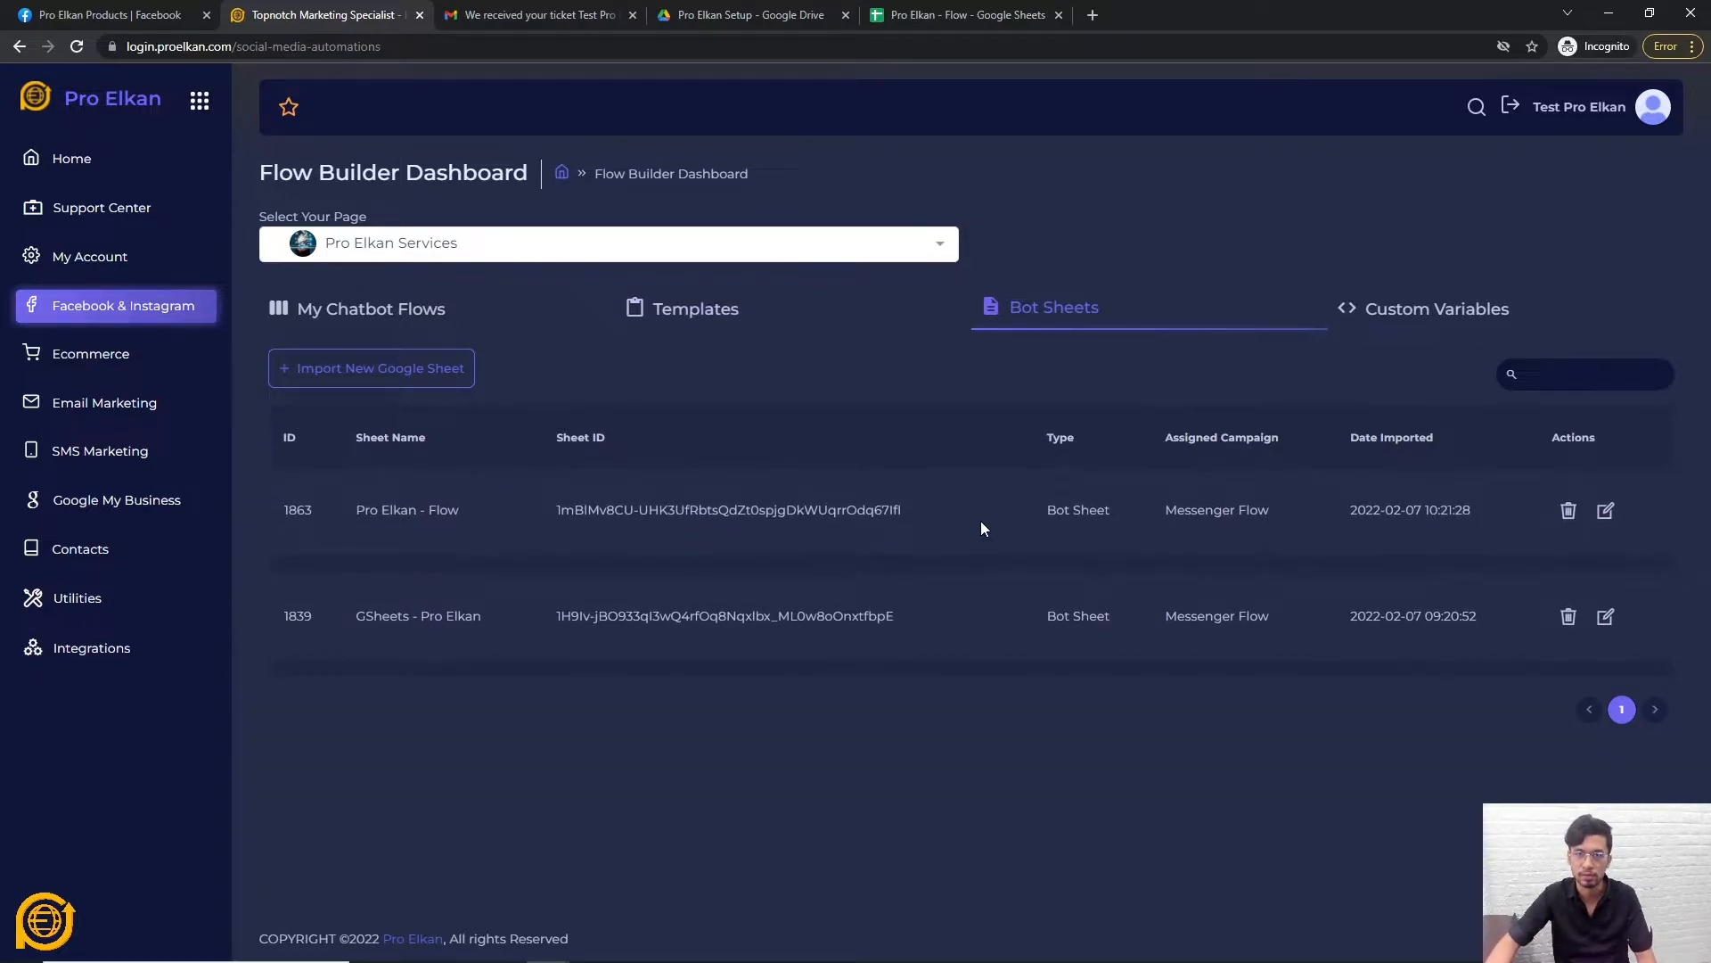
left_click(967, 15)
left_click(266, 663)
Add a sheet named Database before Sheet1 and rename Sheet1 to Live.
left_click(51, 951)
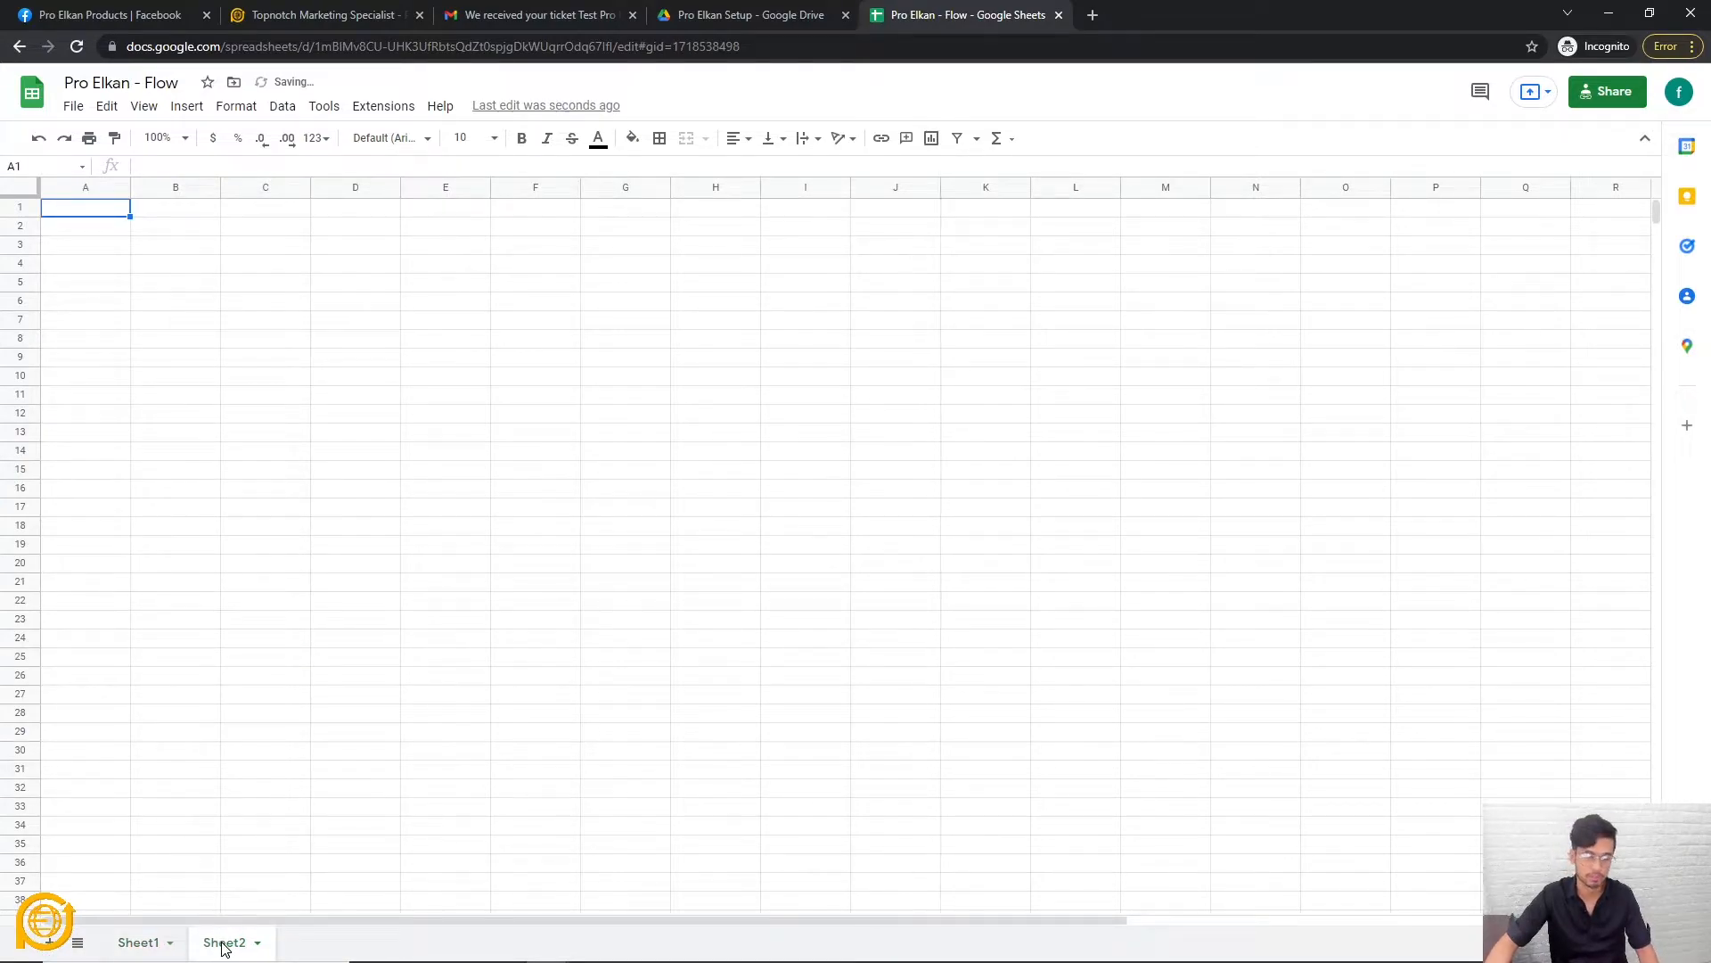
left_click_drag(228, 949, 132, 952)
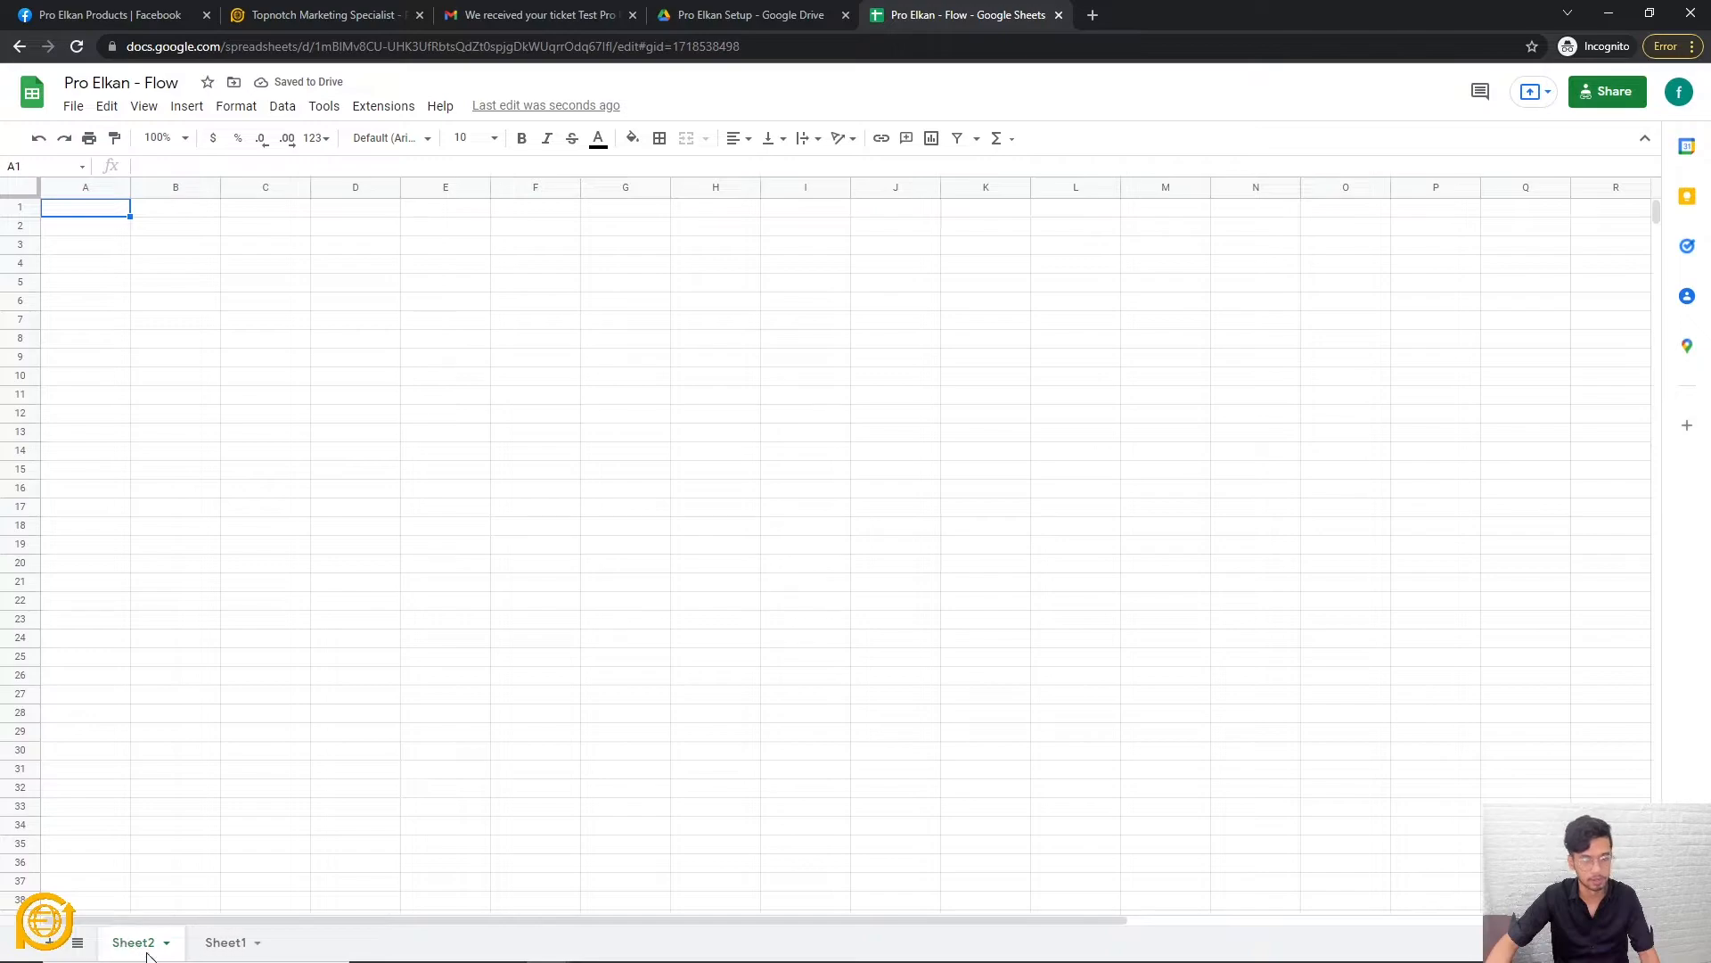
double_click(141, 943)
type("Database")
key("Return")
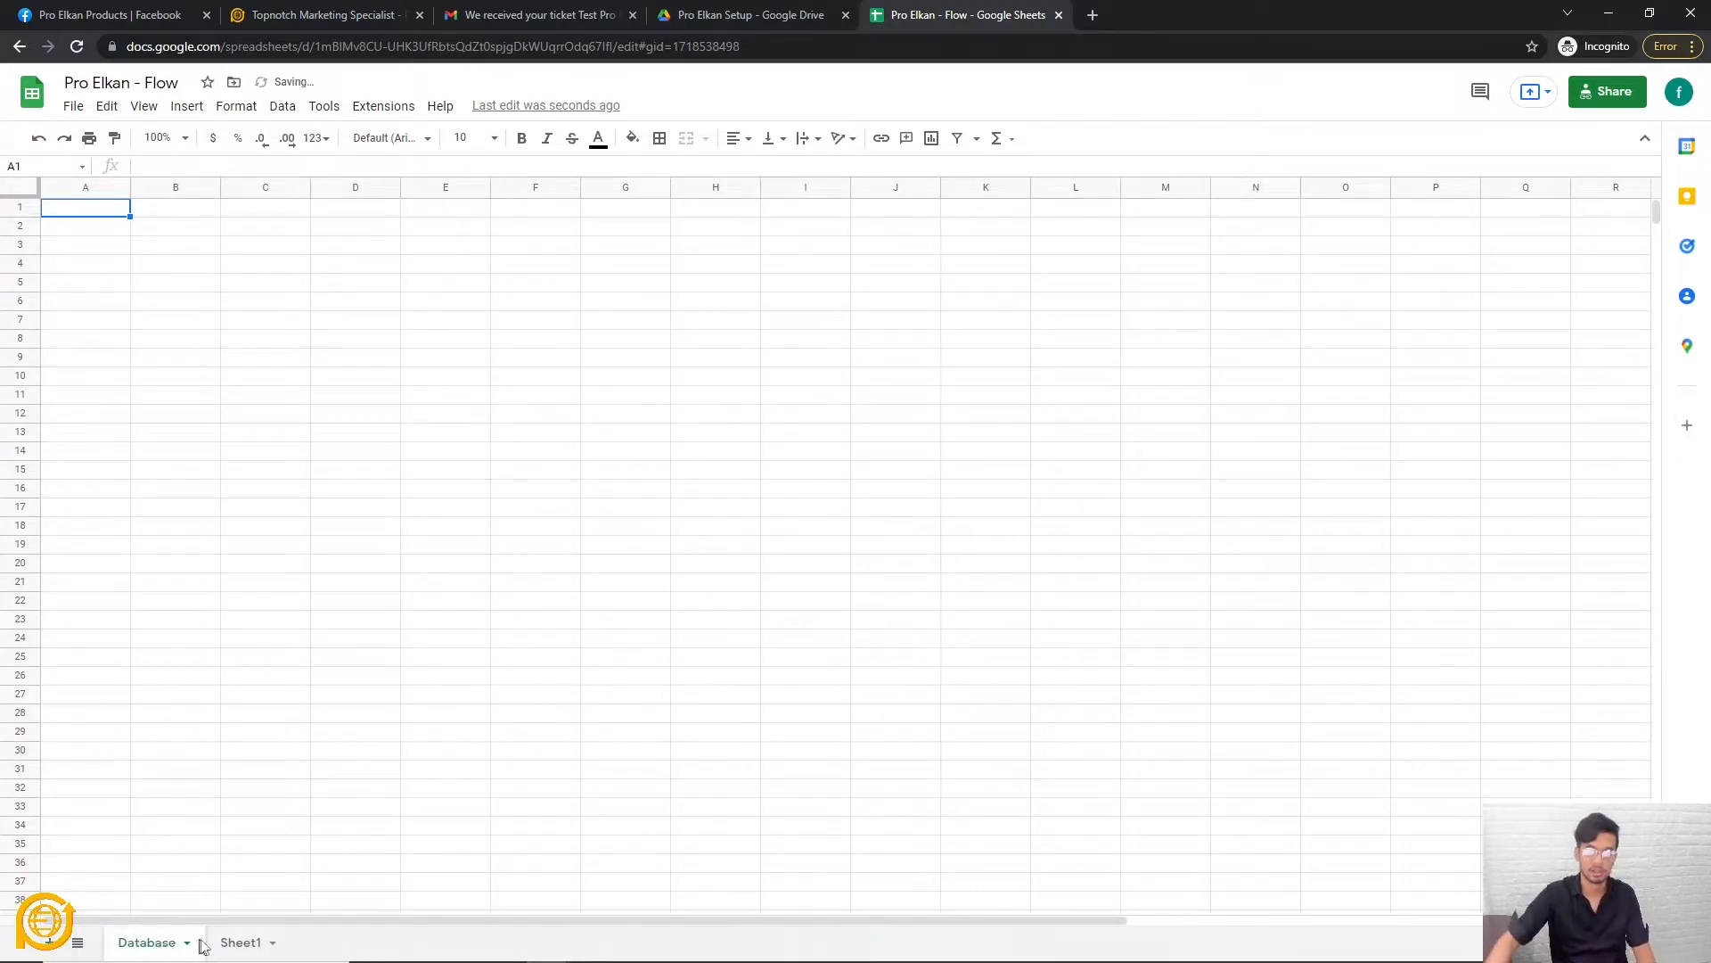
double_click(231, 942)
type("Live")
left_click(480, 508)
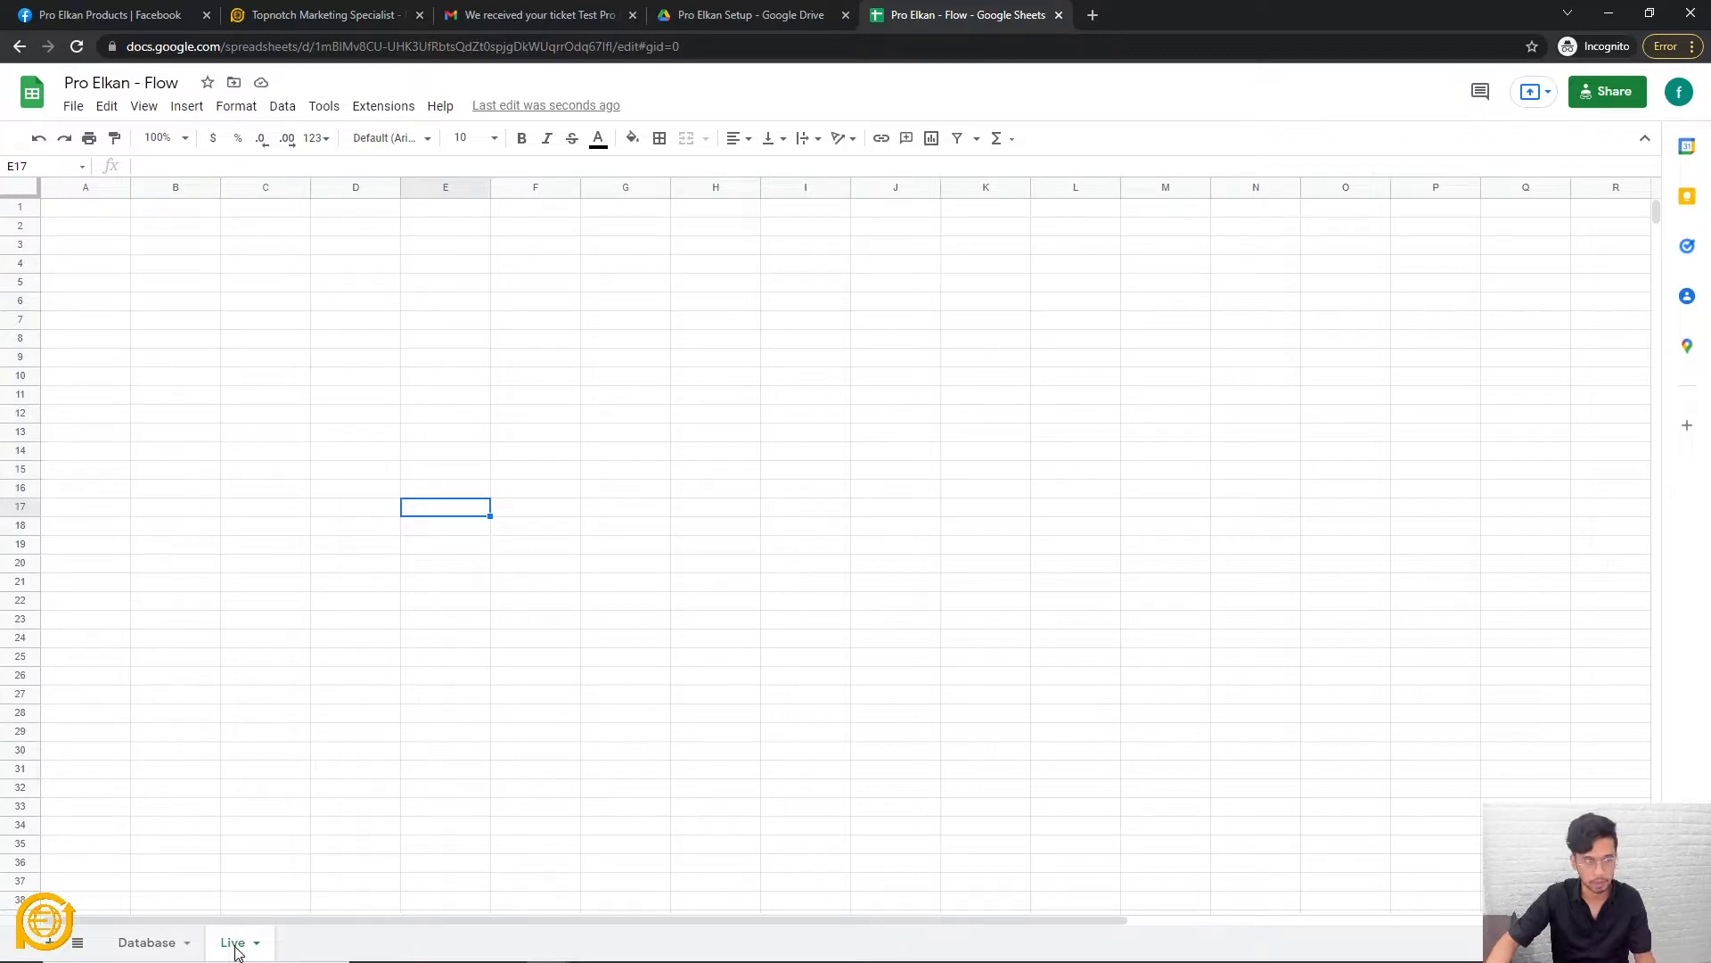
Inspect the Live sheet's cells across row 1 and down column D.
left_click(538, 473)
left_click(296, 337)
left_click(284, 231)
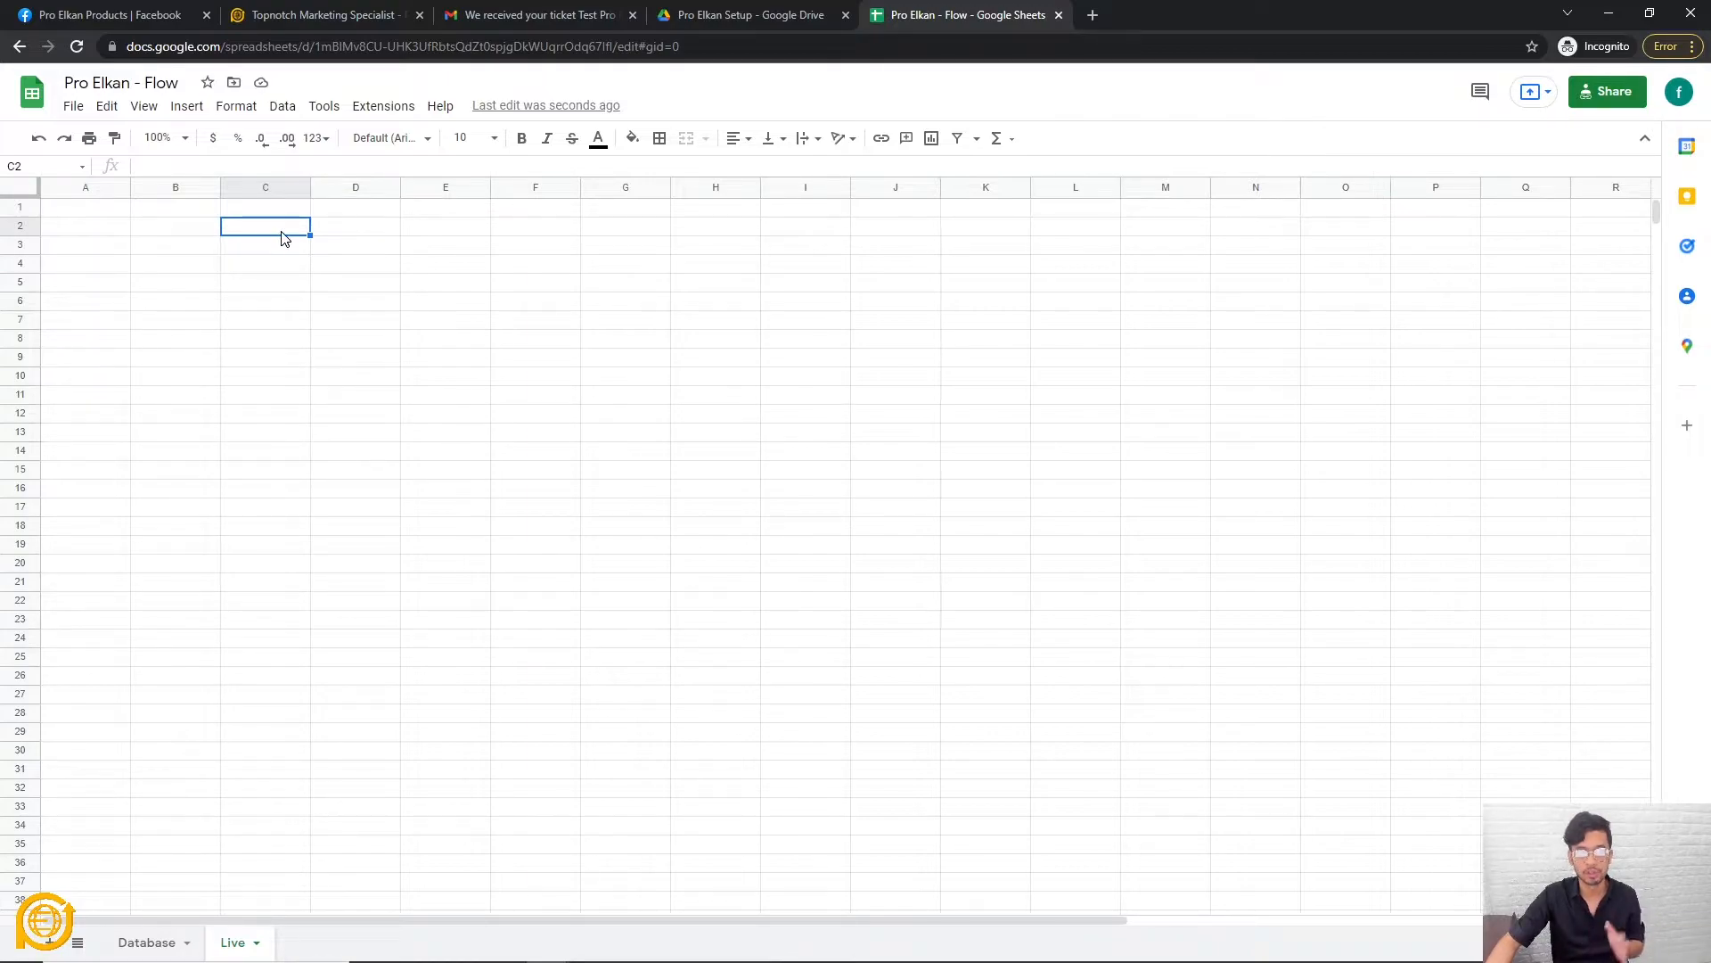
left_click(353, 249)
left_click(150, 232)
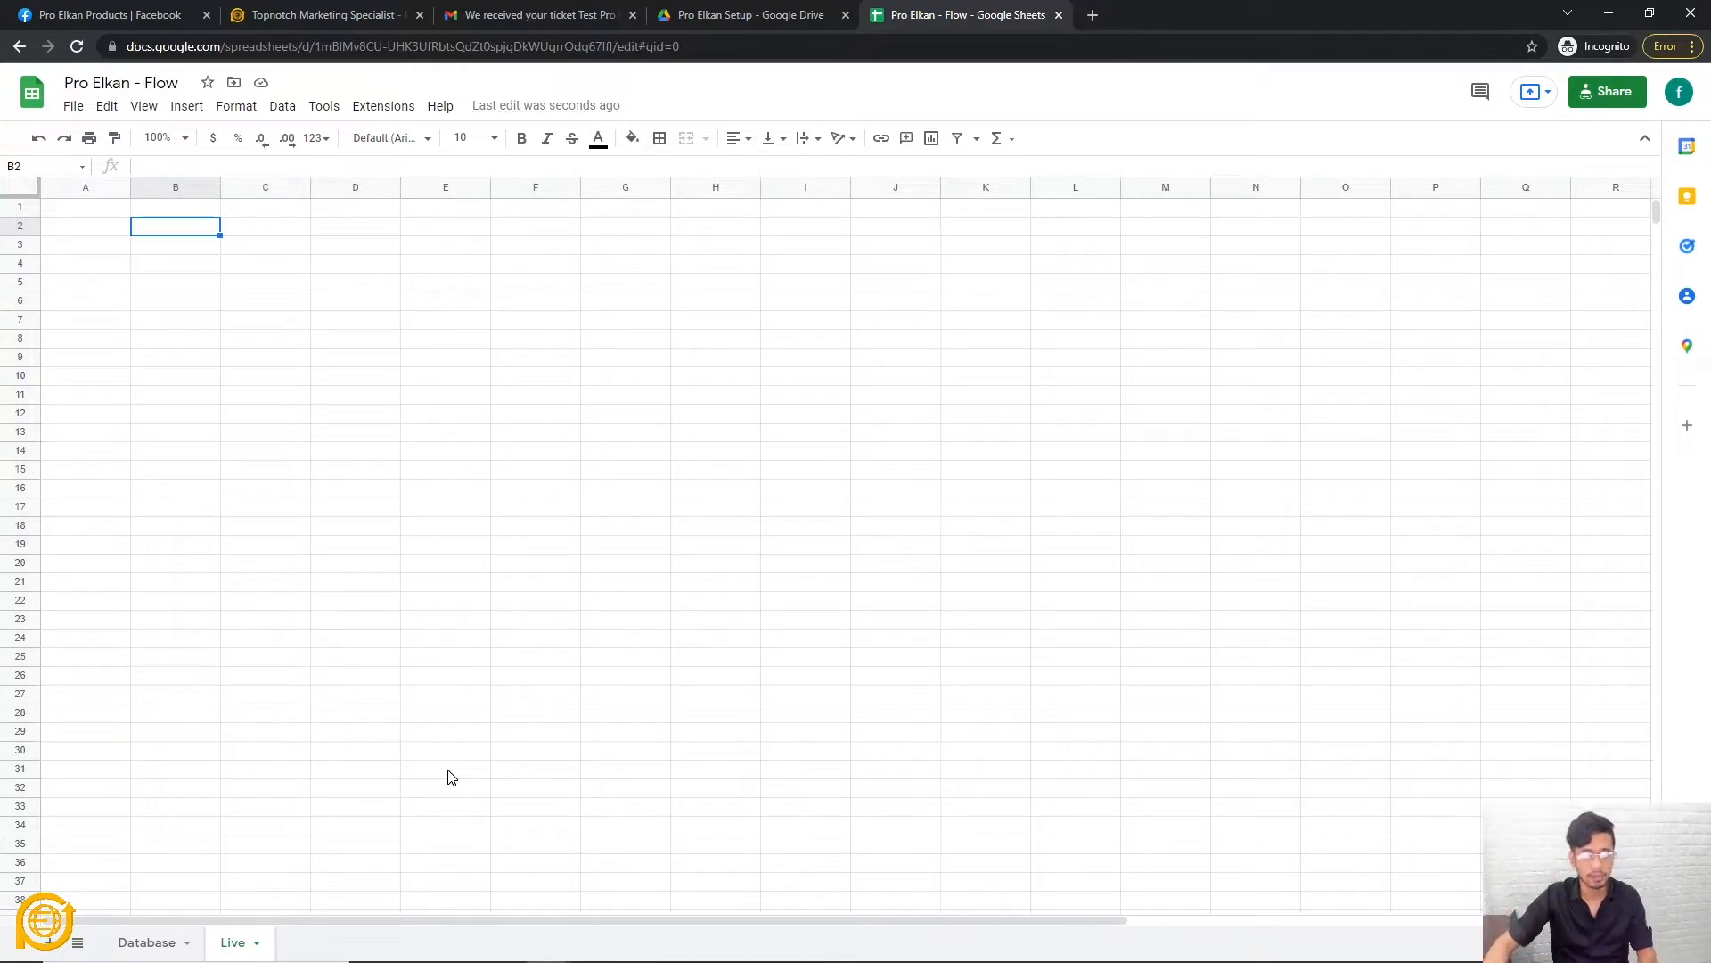
left_click(252, 235)
left_click(359, 234)
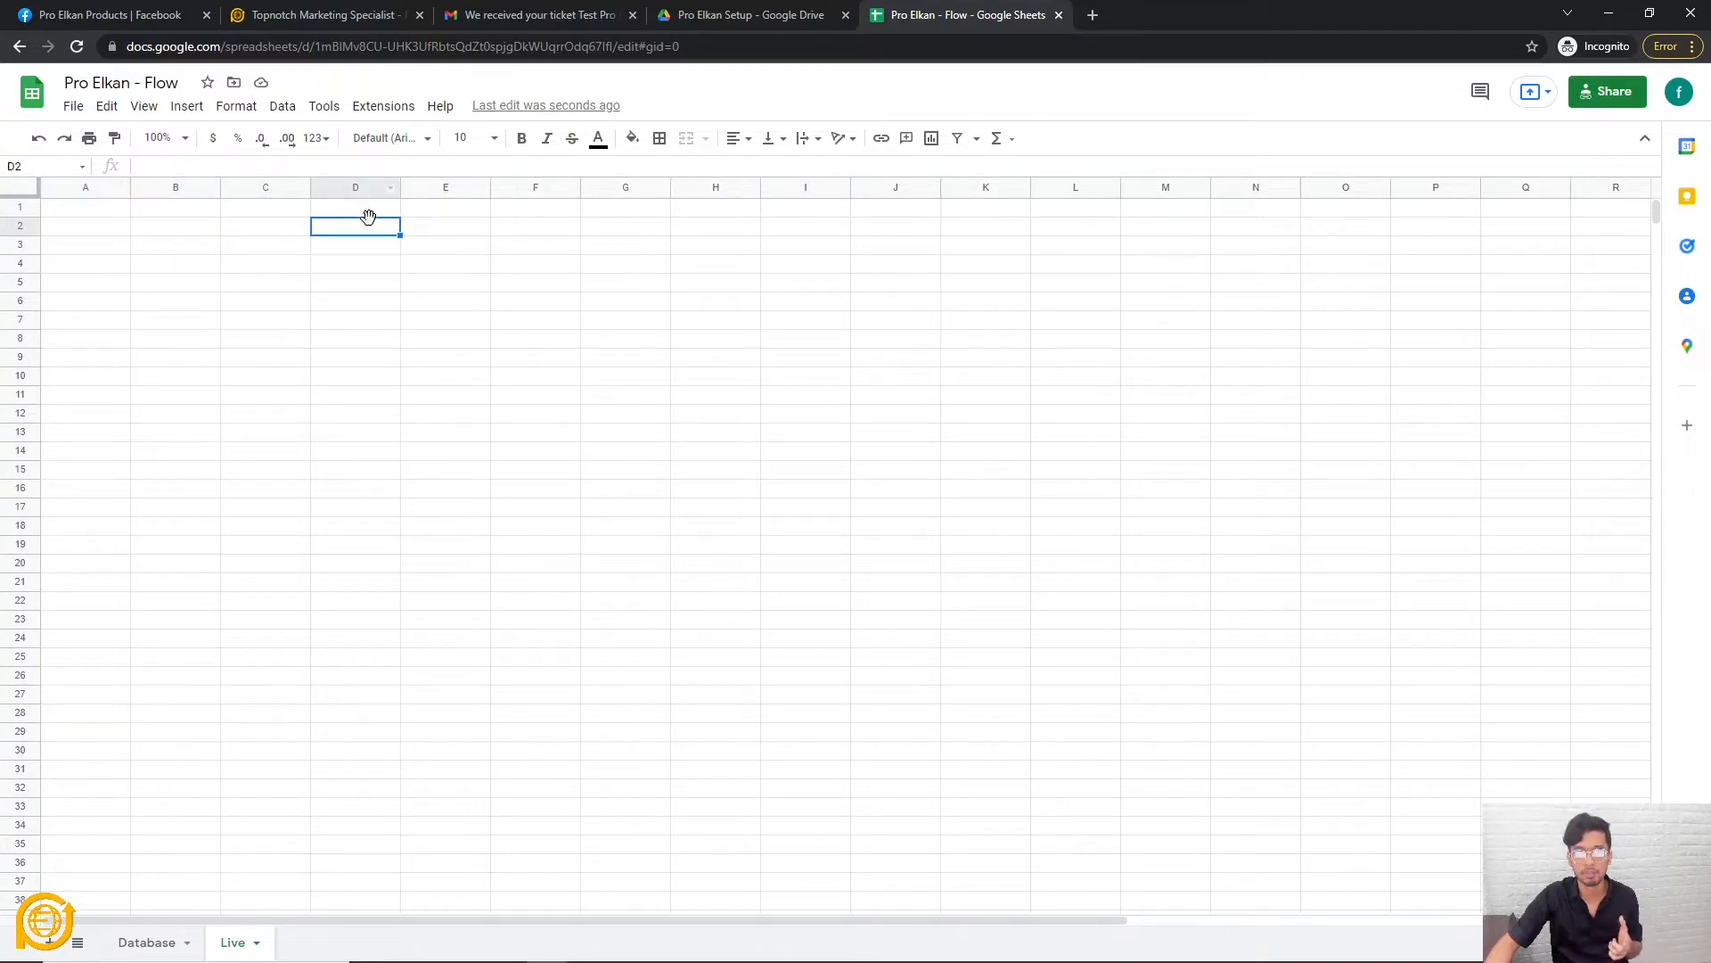
left_click(184, 207)
left_click(372, 212)
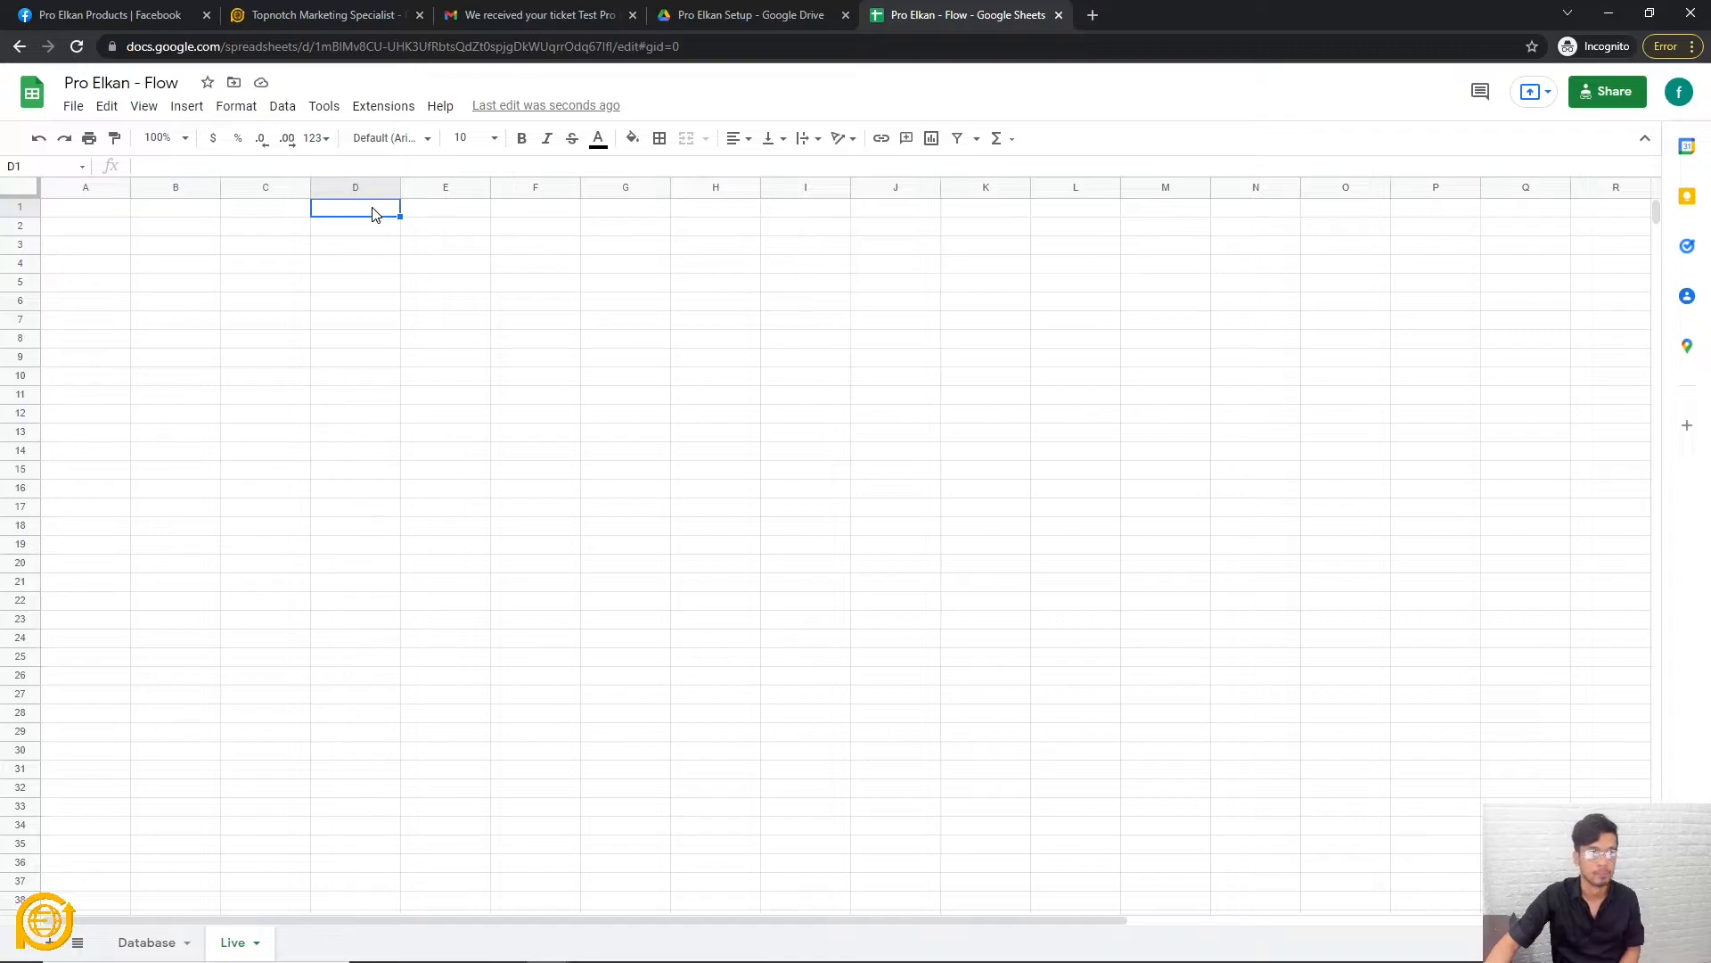
left_click(101, 216)
left_click(268, 214)
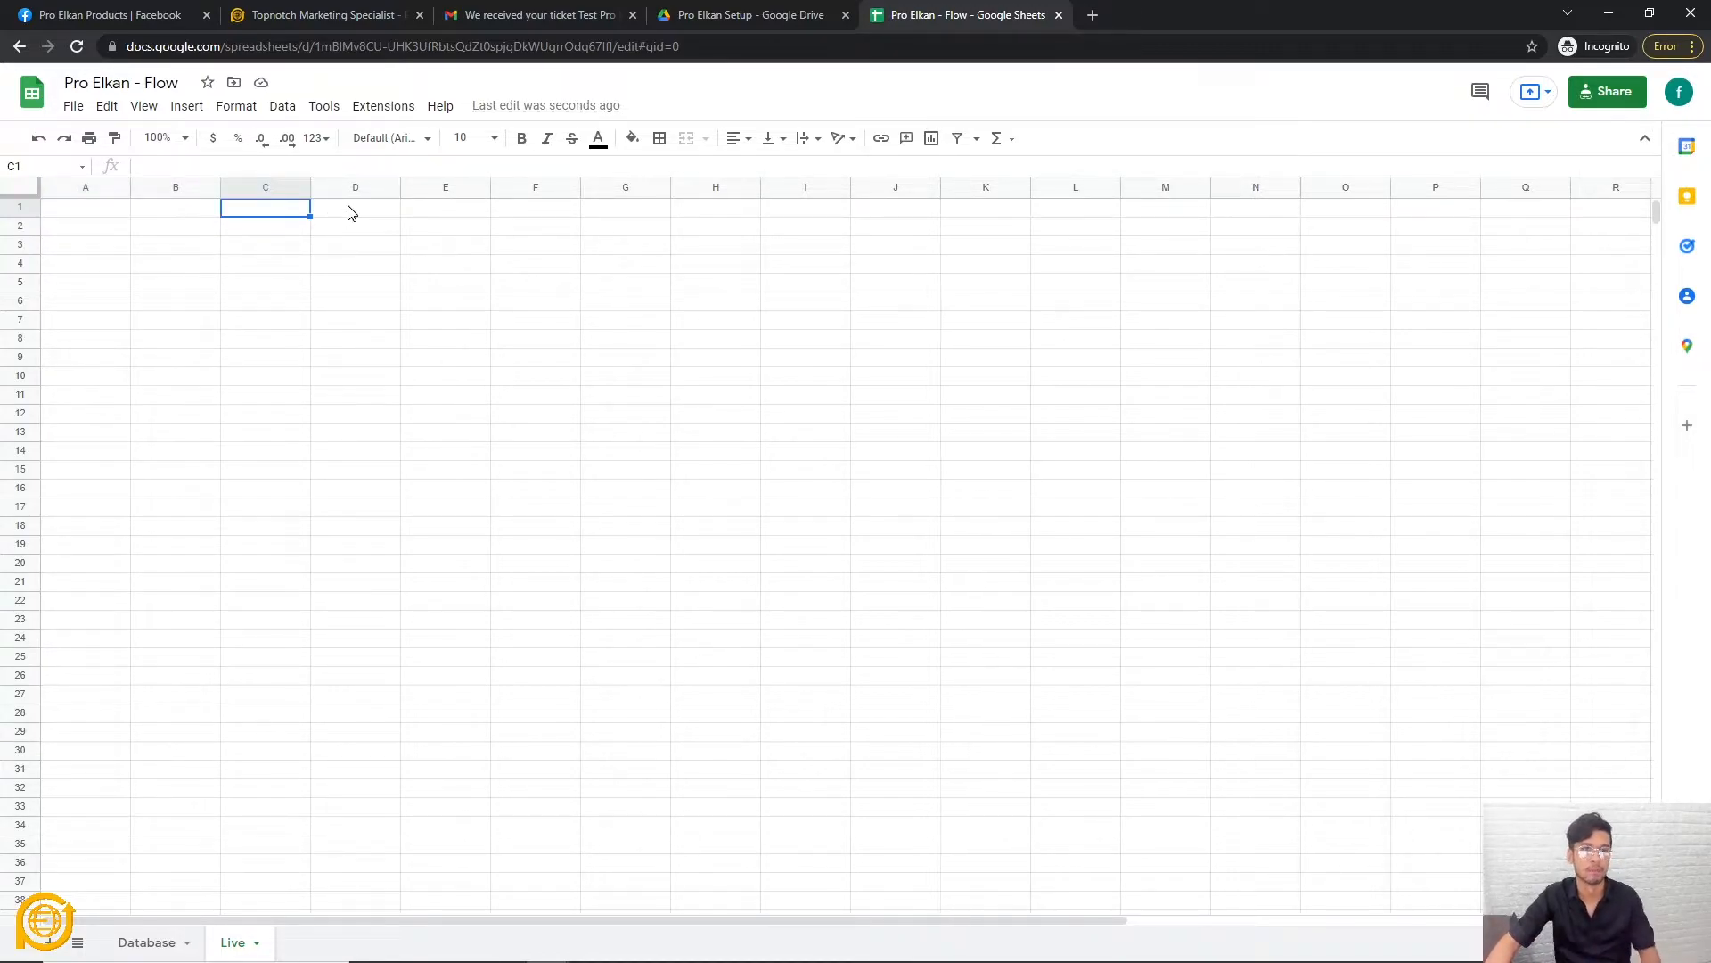
left_click(424, 218)
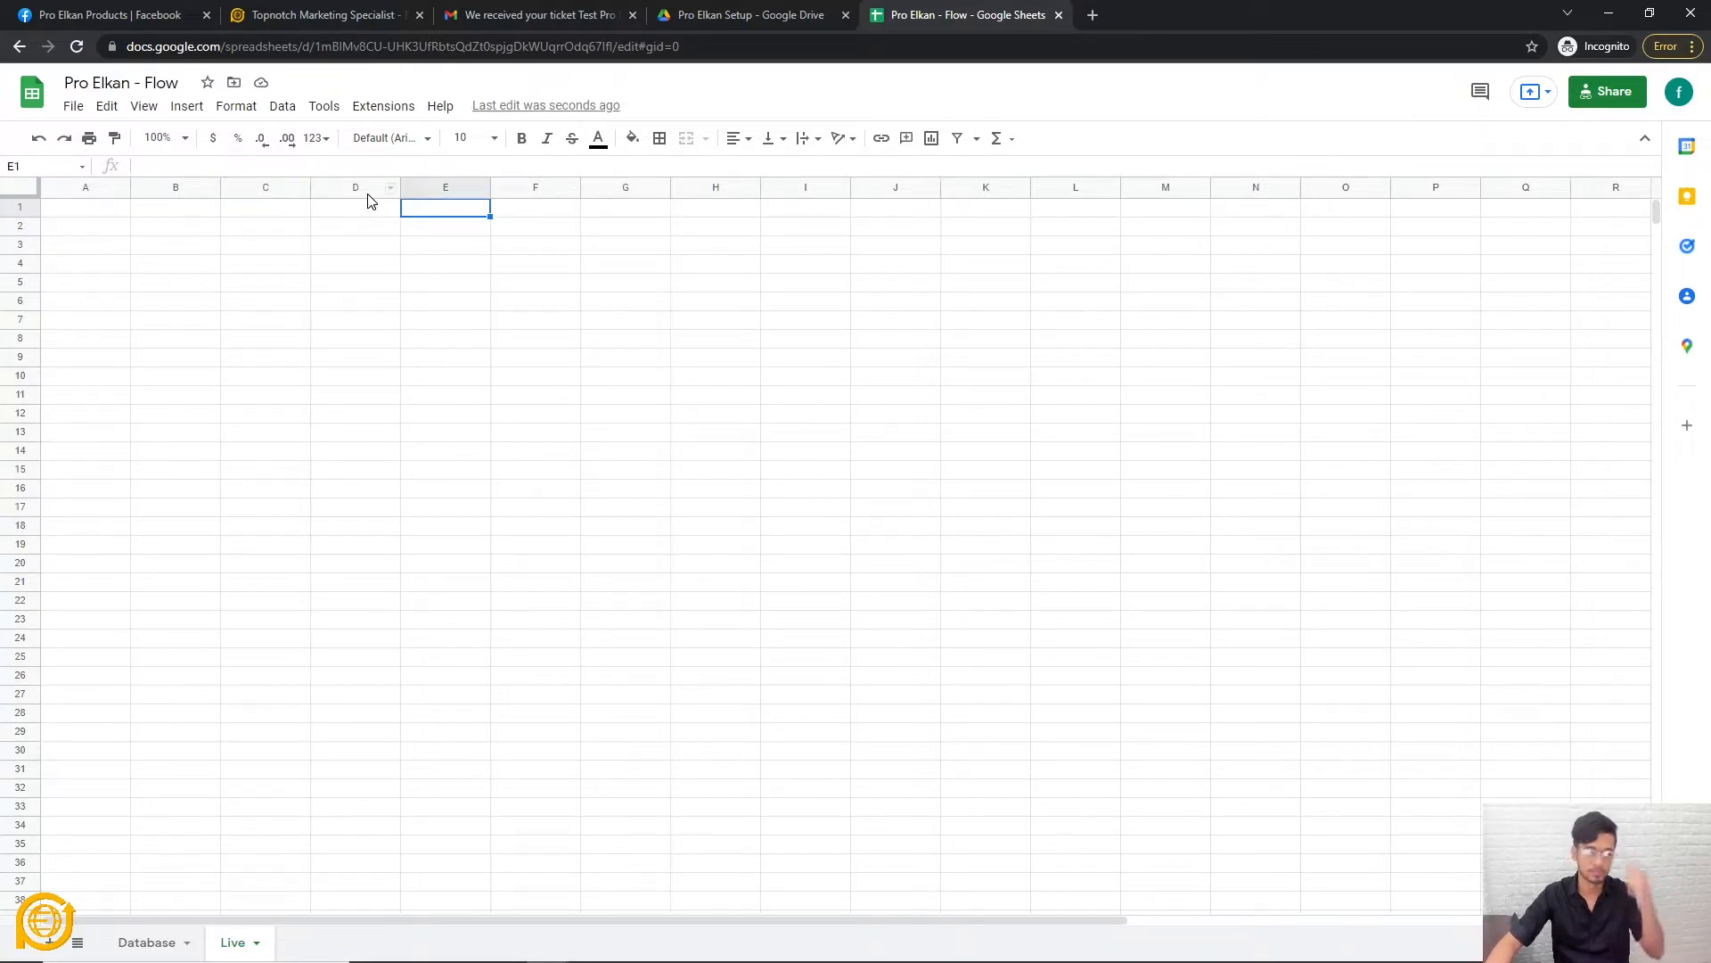
left_click(375, 212)
left_click(441, 219)
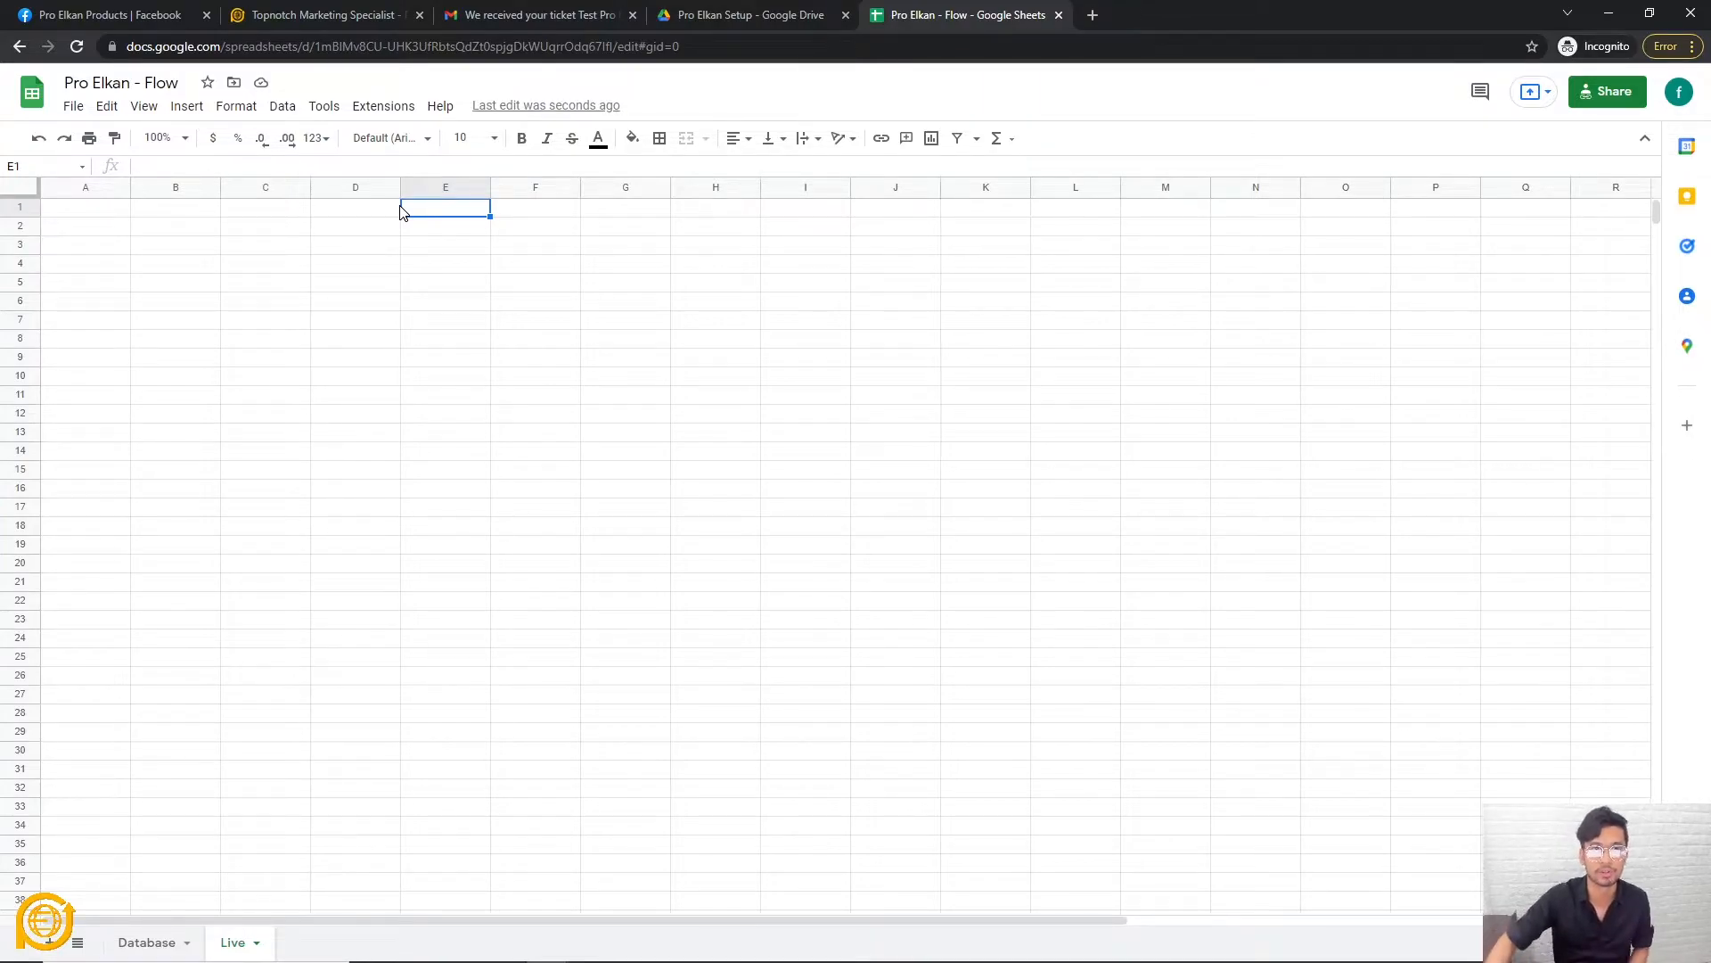
left_click(370, 214)
key("Down")
key("Down")
key("Down")
left_click(367, 214)
key("shift+Down")
key("shift+Down")
key("shift+Down")
left_click_drag(361, 887, 371, 638)
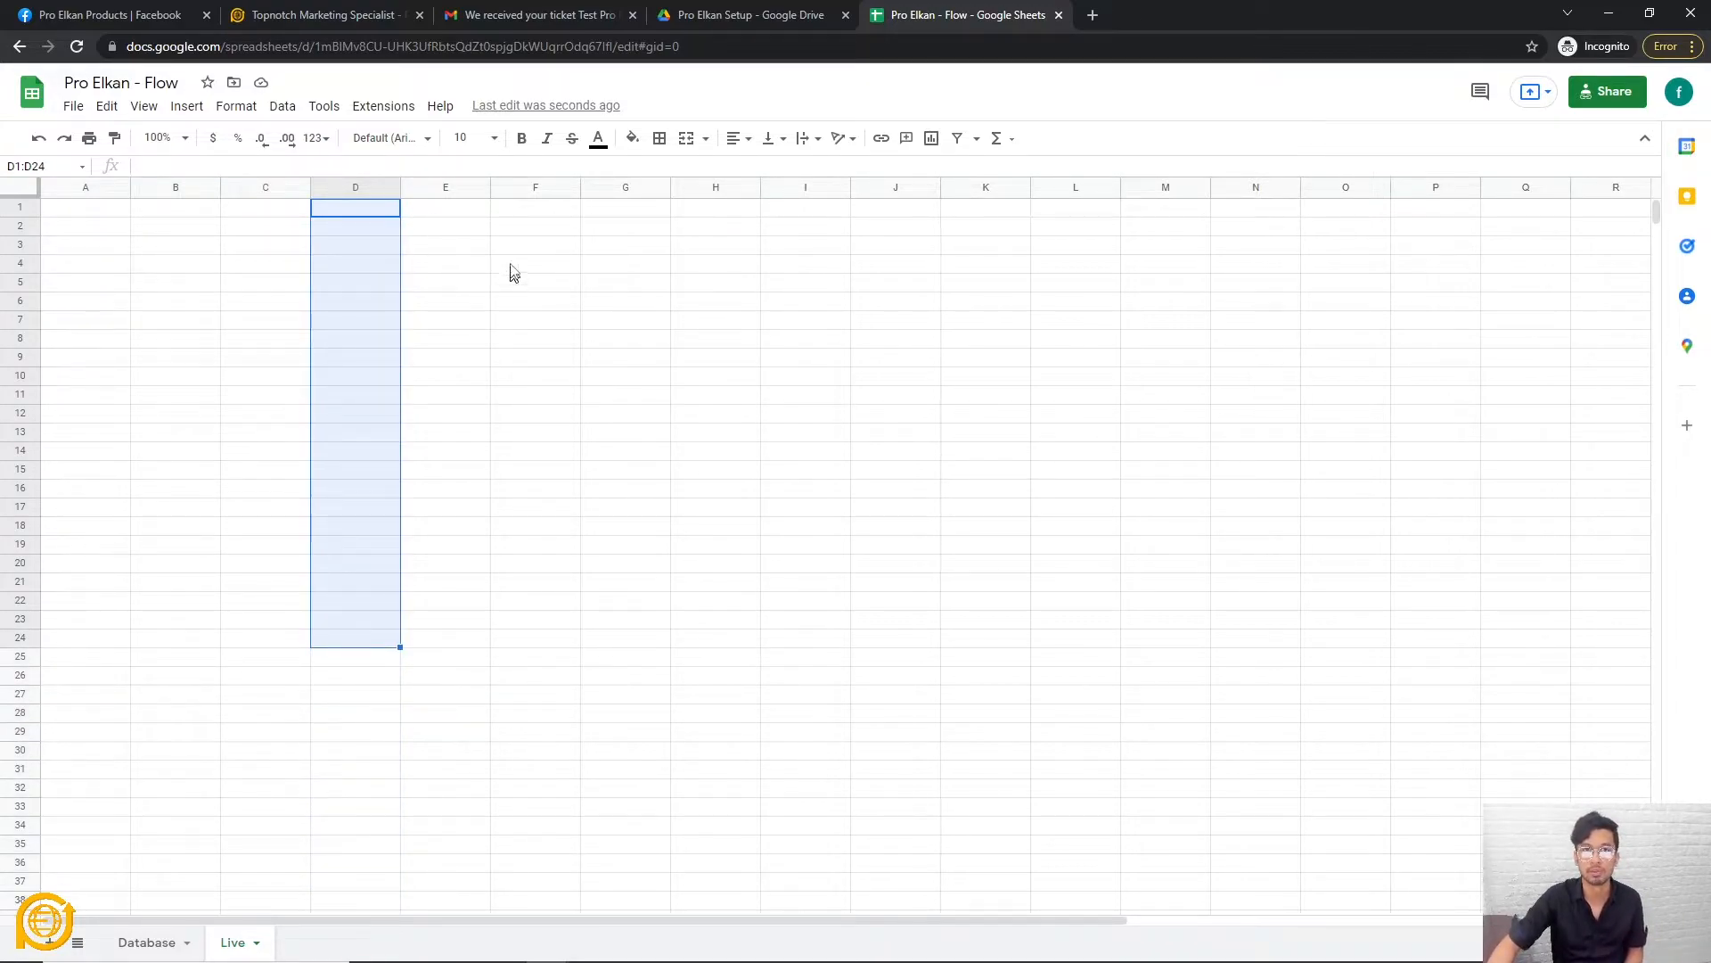
left_click(439, 212)
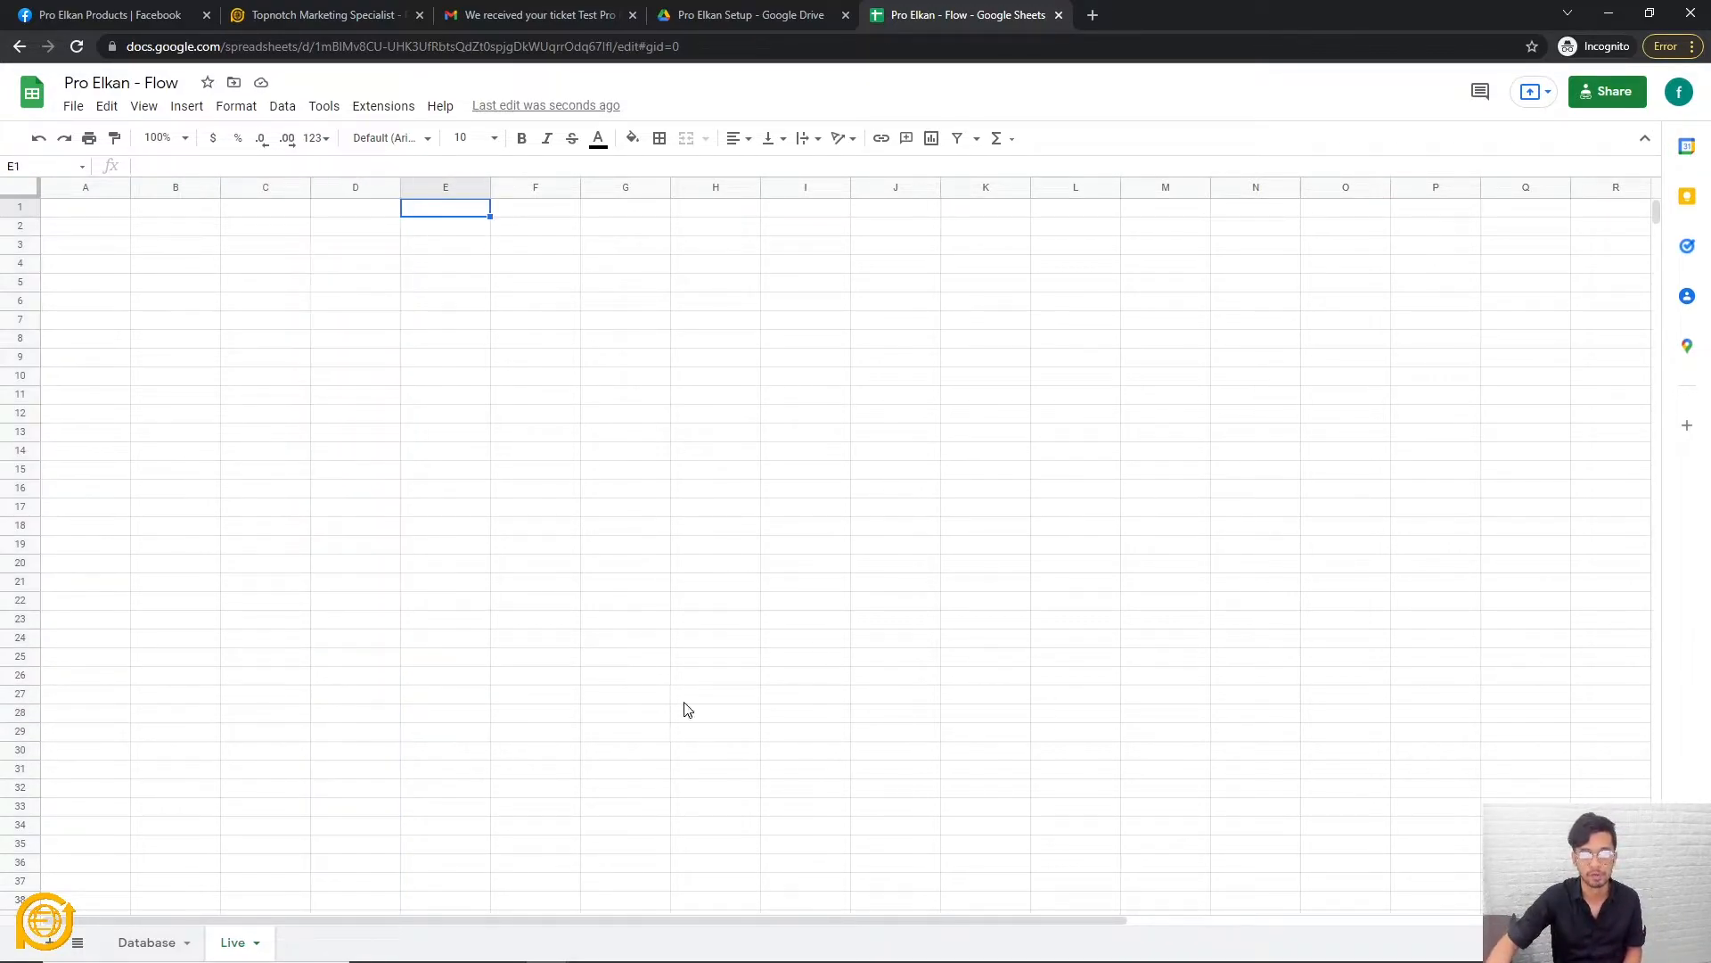
left_click(691, 695)
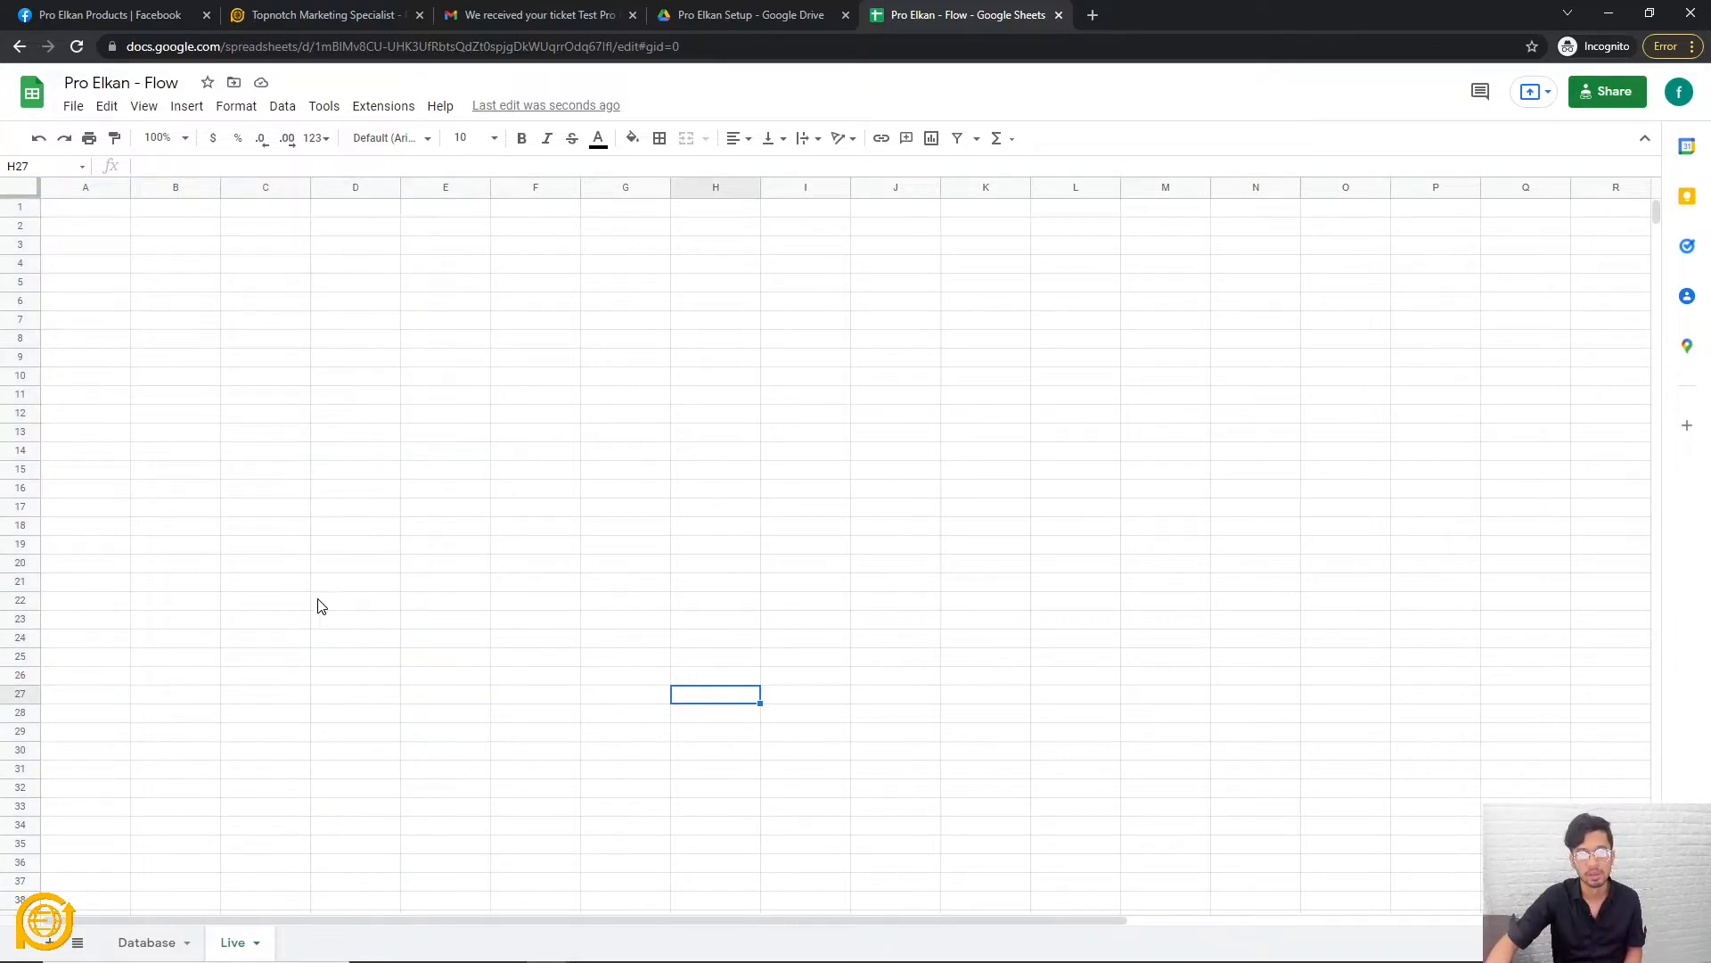
Go to the Database sheet and select cell A1 for the first header.
left_click(153, 946)
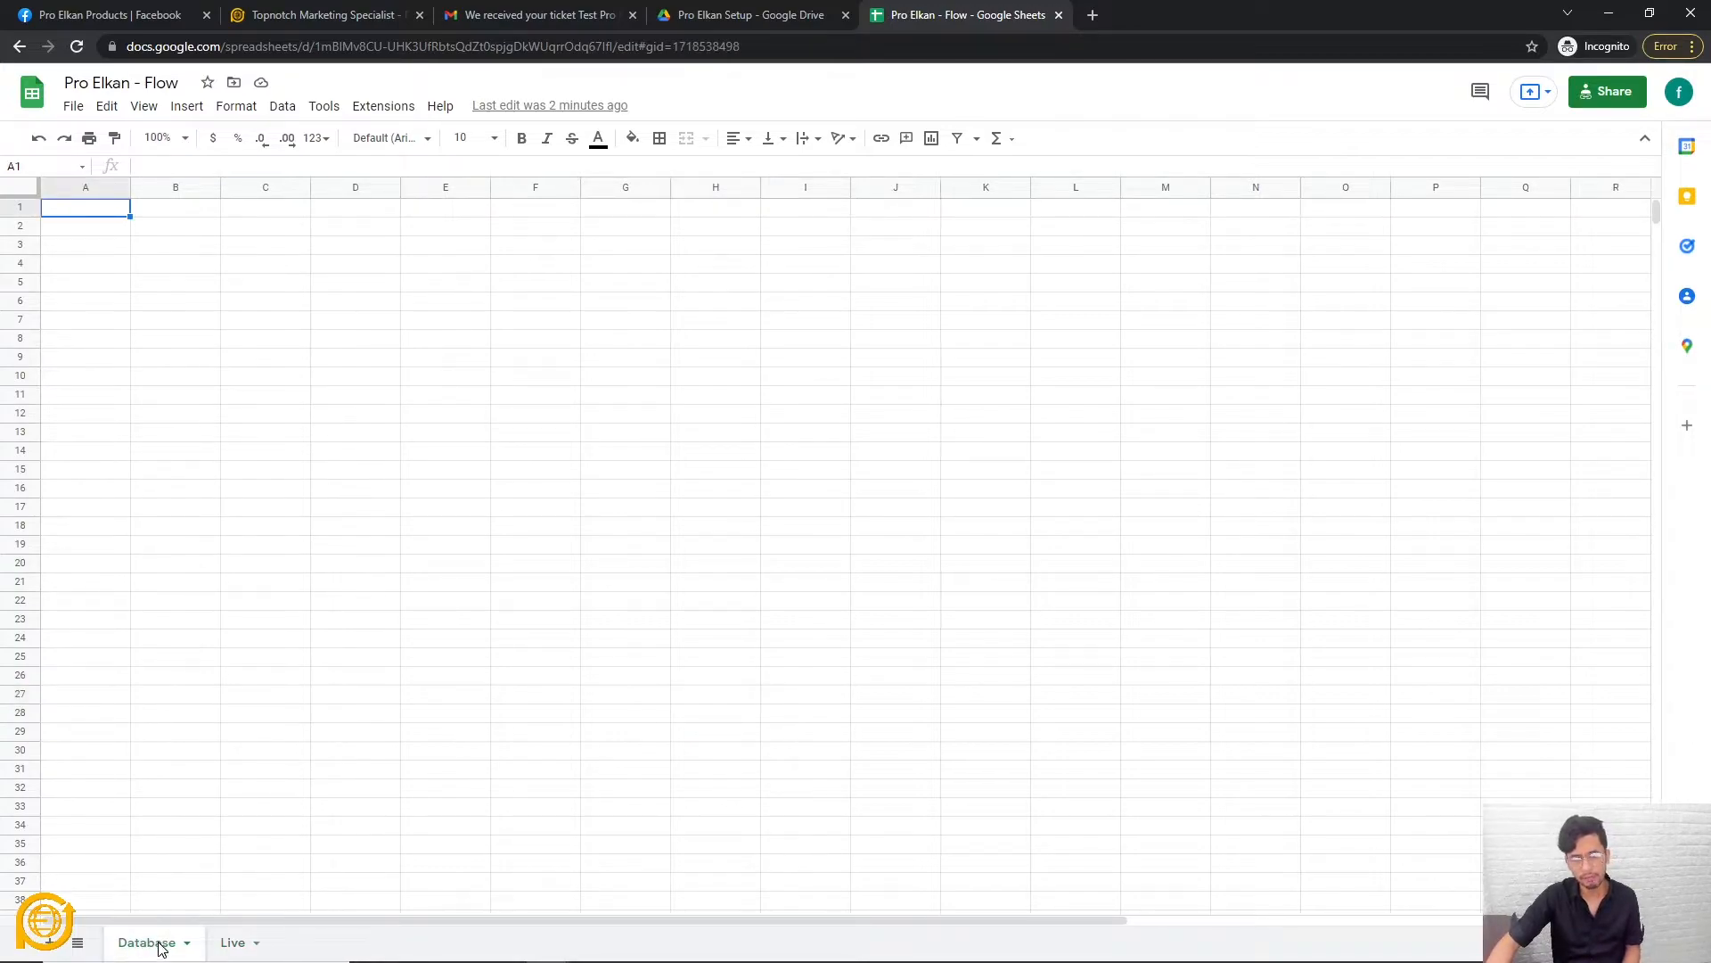
left_click(195, 606)
left_click(442, 661)
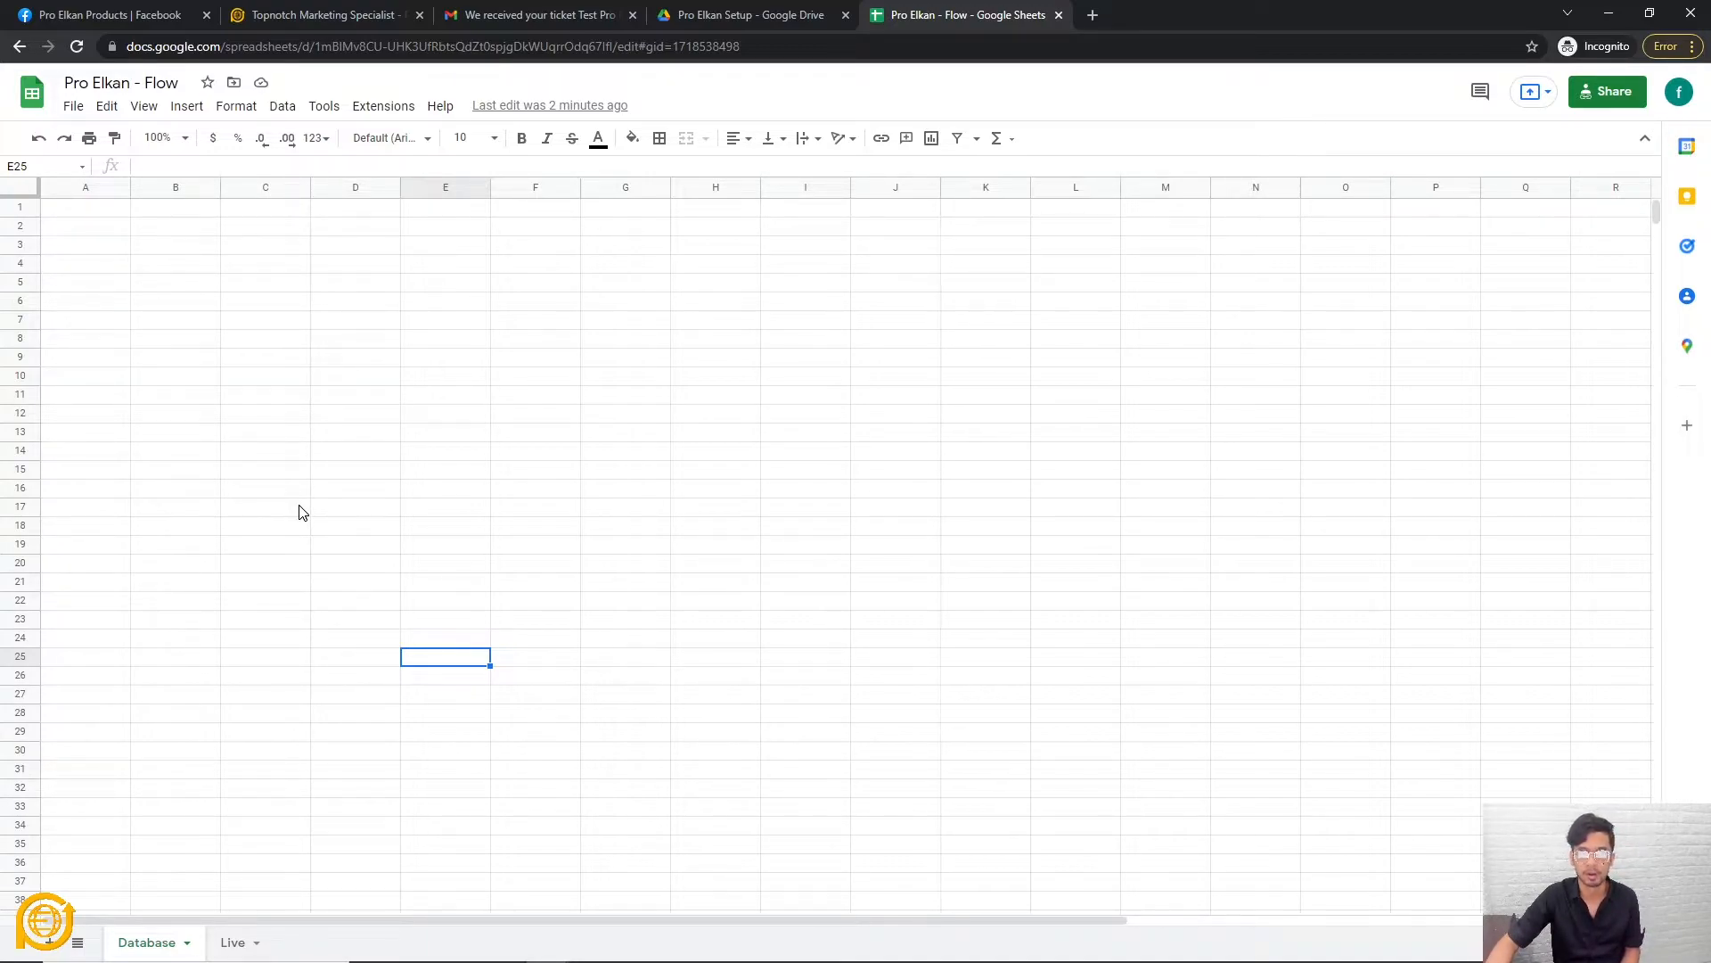
left_click(185, 232)
left_click(89, 212)
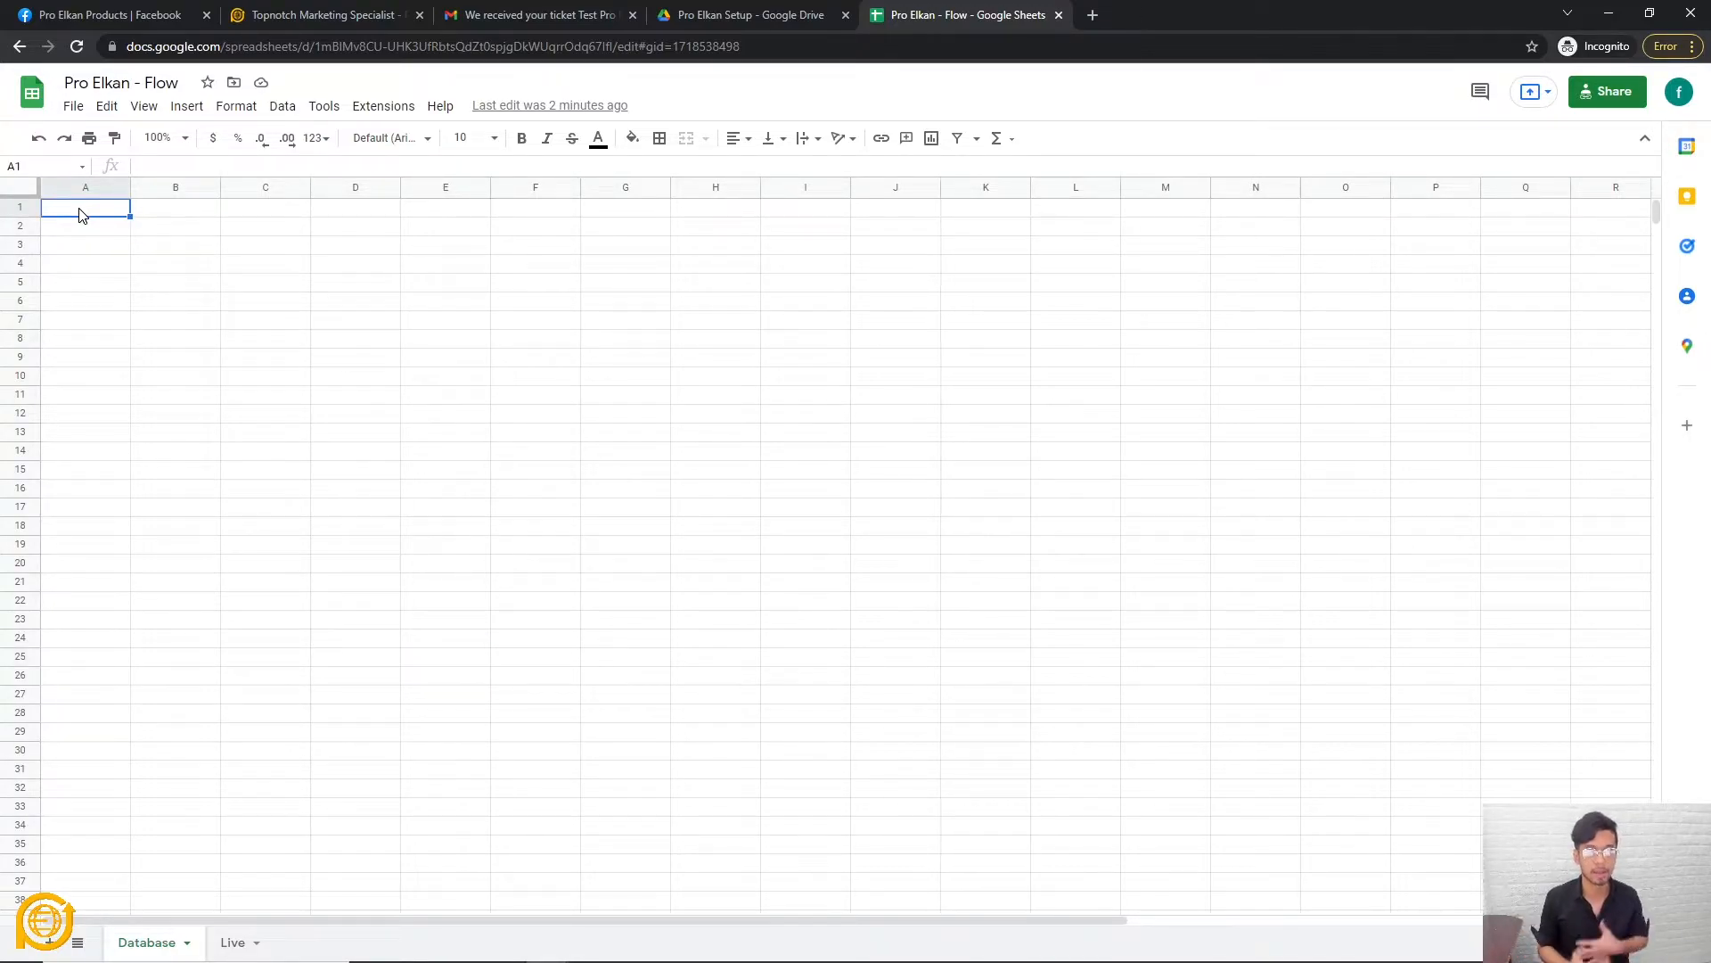
type("PSID")
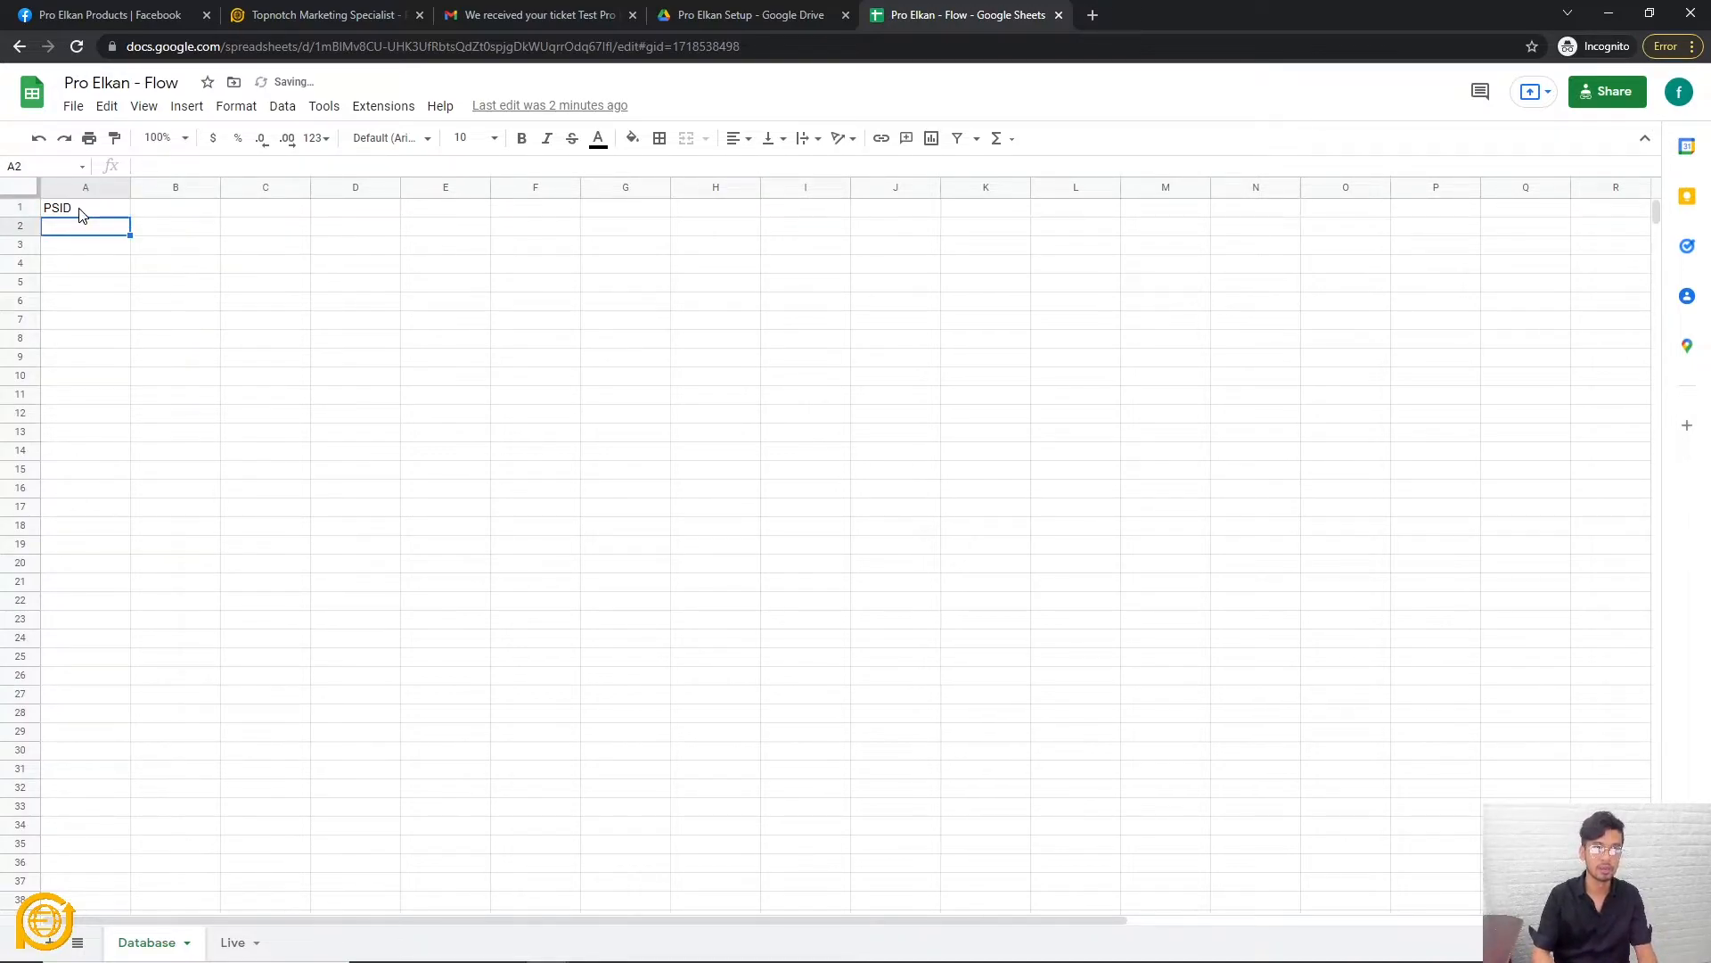
key("Tab")
type("First Name")
key("Return")
key("Tab")
key("Up")
type("Last Name")
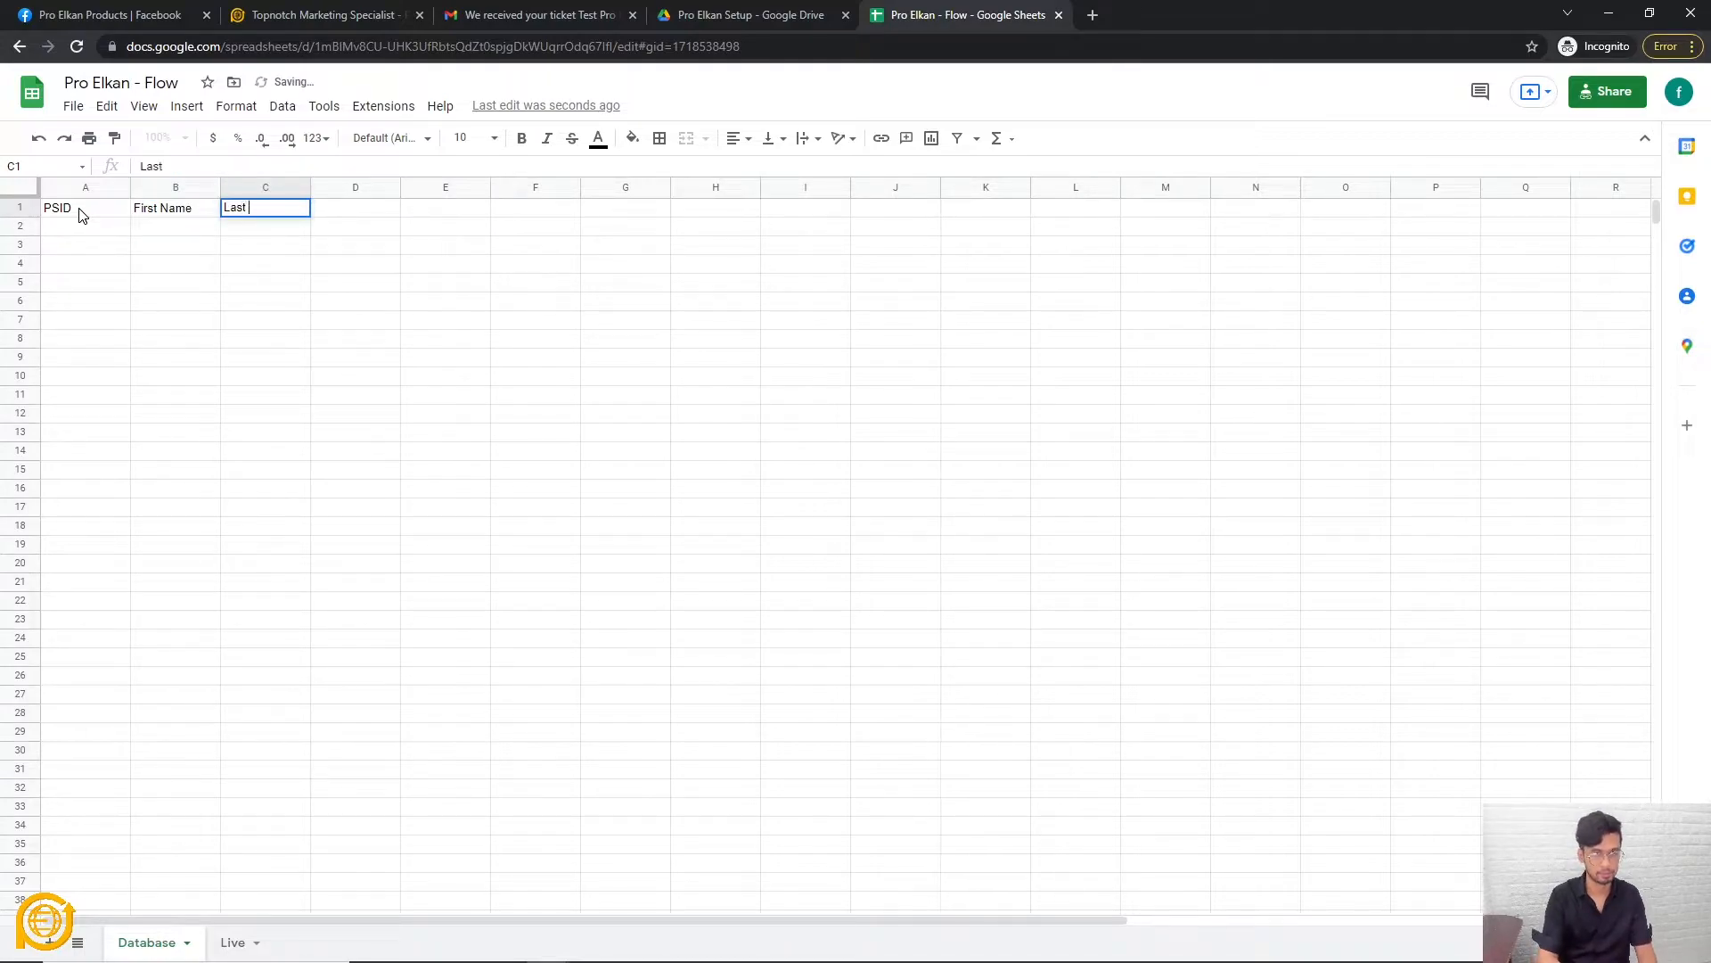
key("Return")
key("Tab")
key("Up")
type("Address")
key("Return")
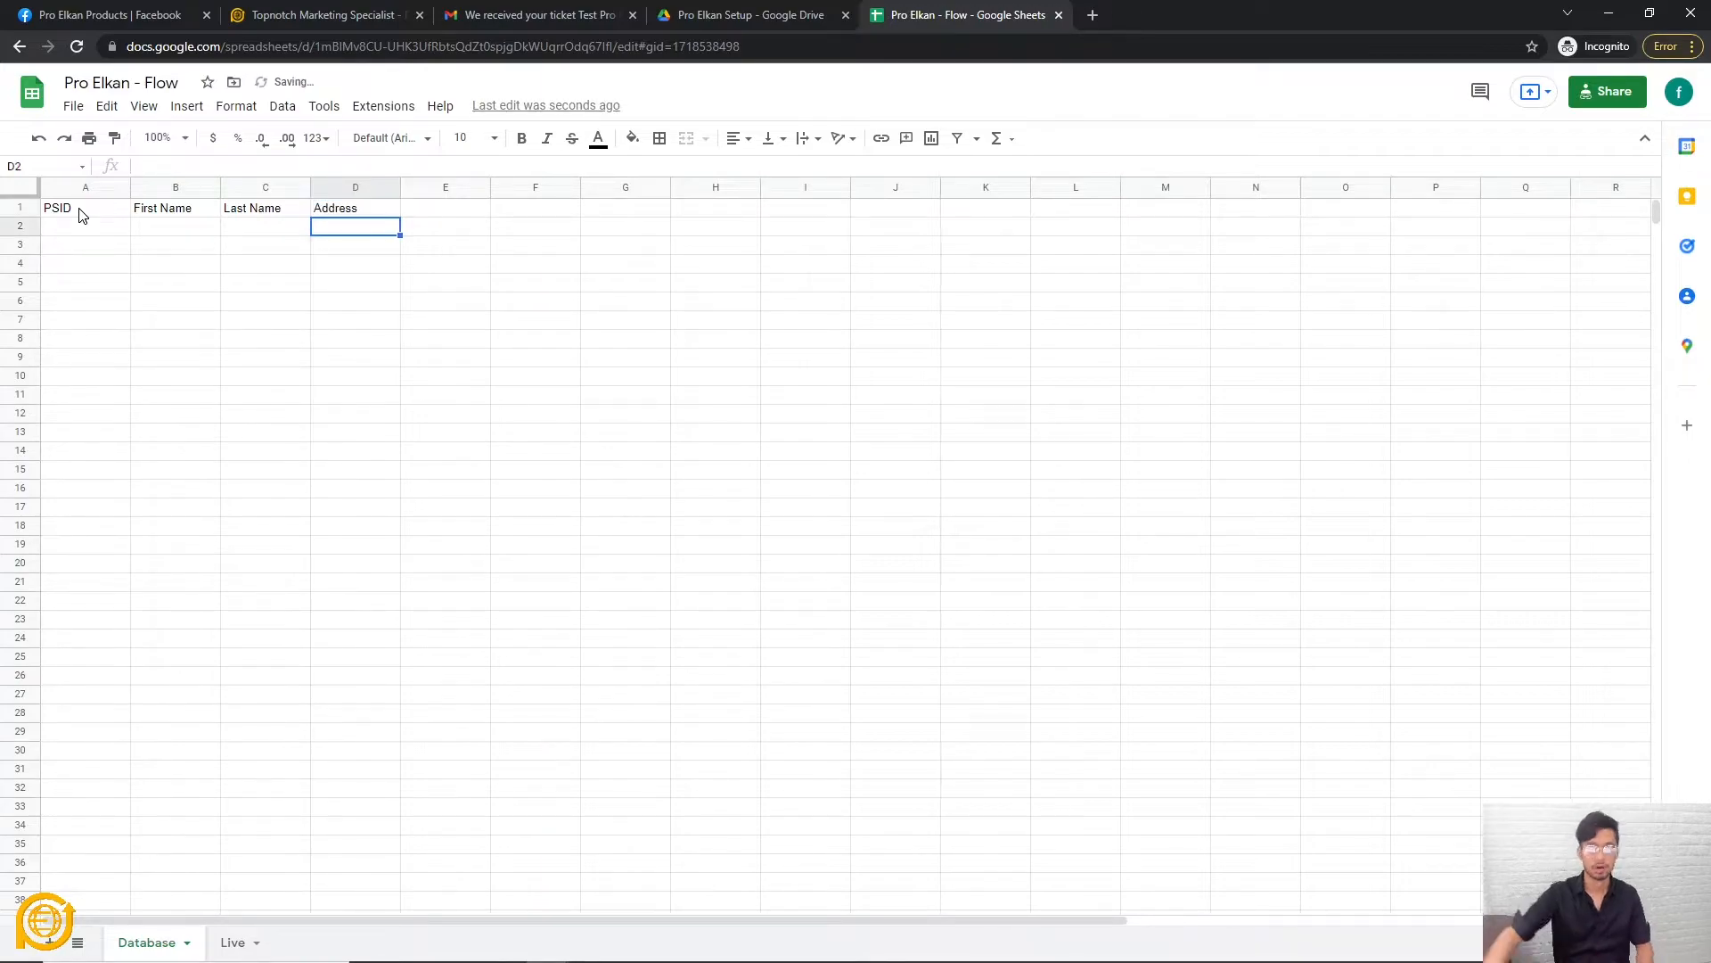
left_click(479, 662)
left_click(233, 952)
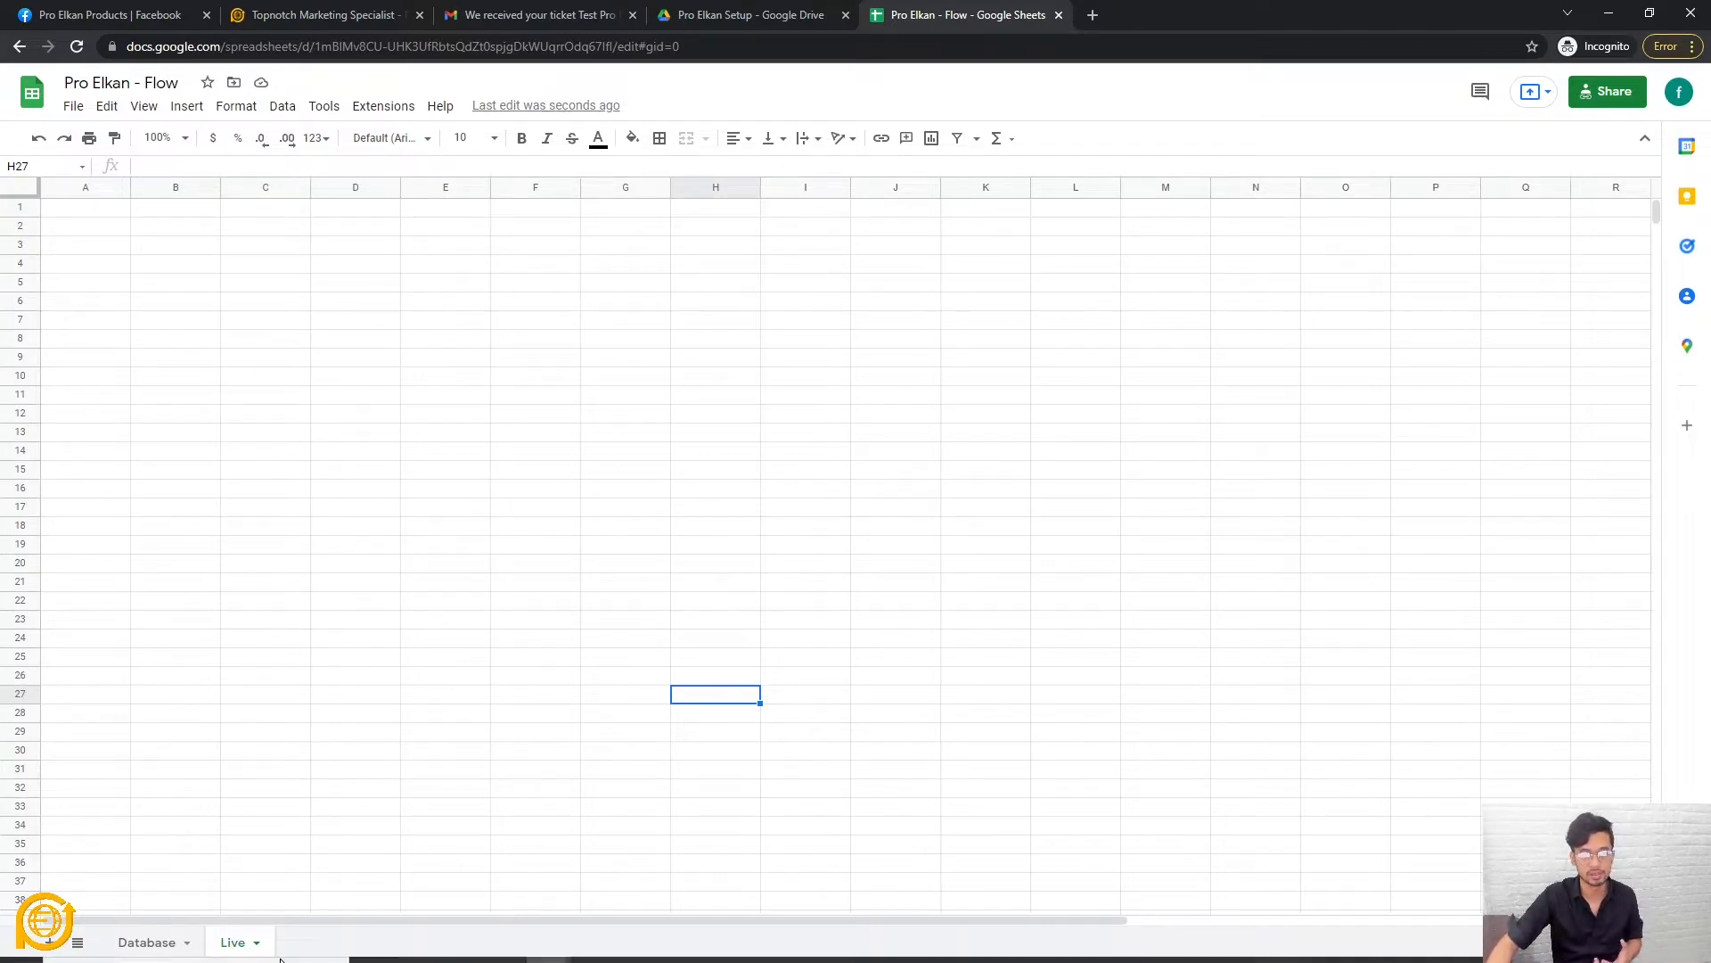
left_click(361, 713)
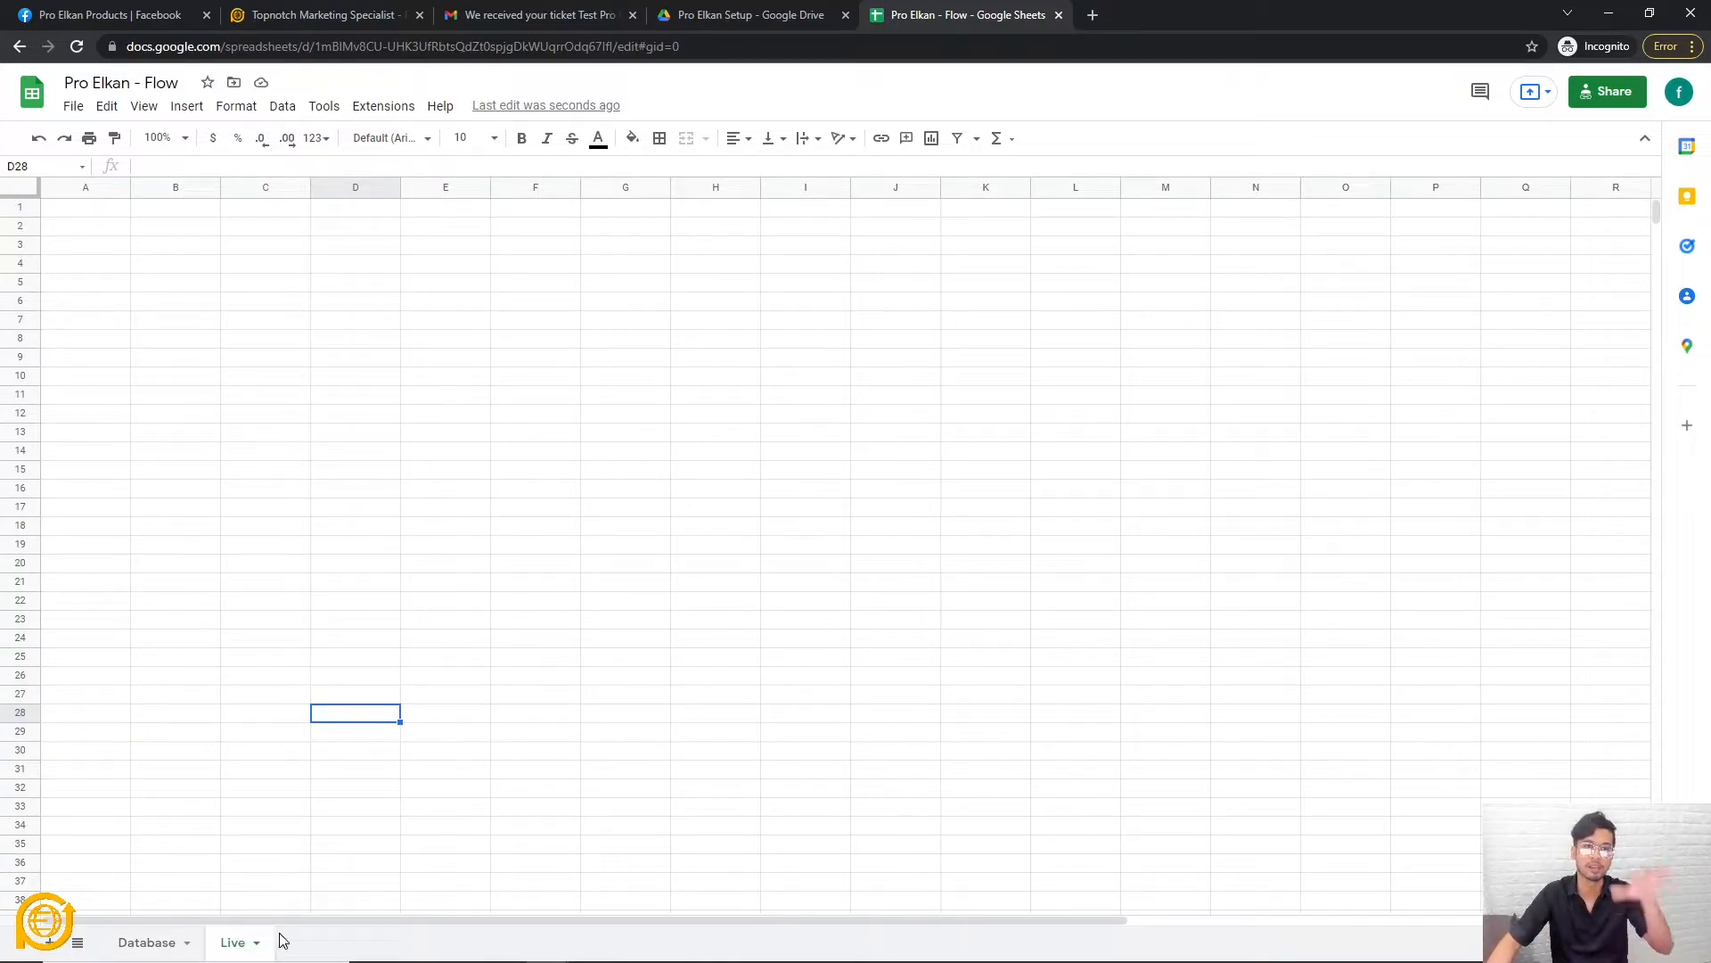
left_click(105, 211)
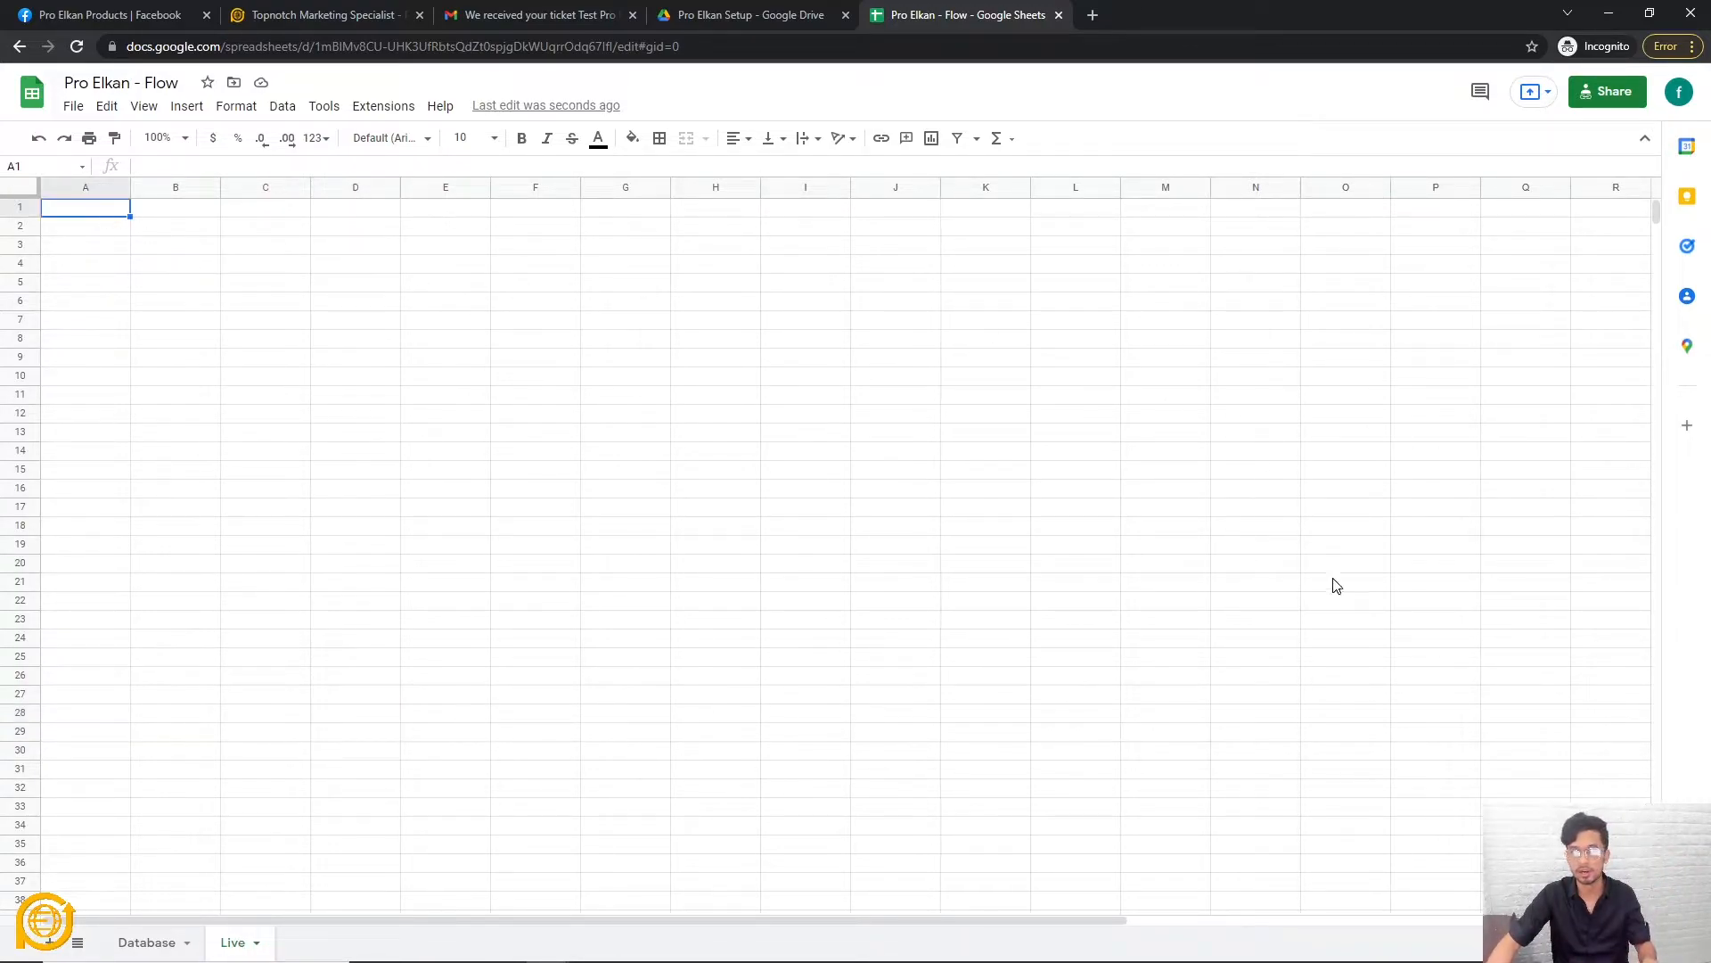
key("ctrl+a")
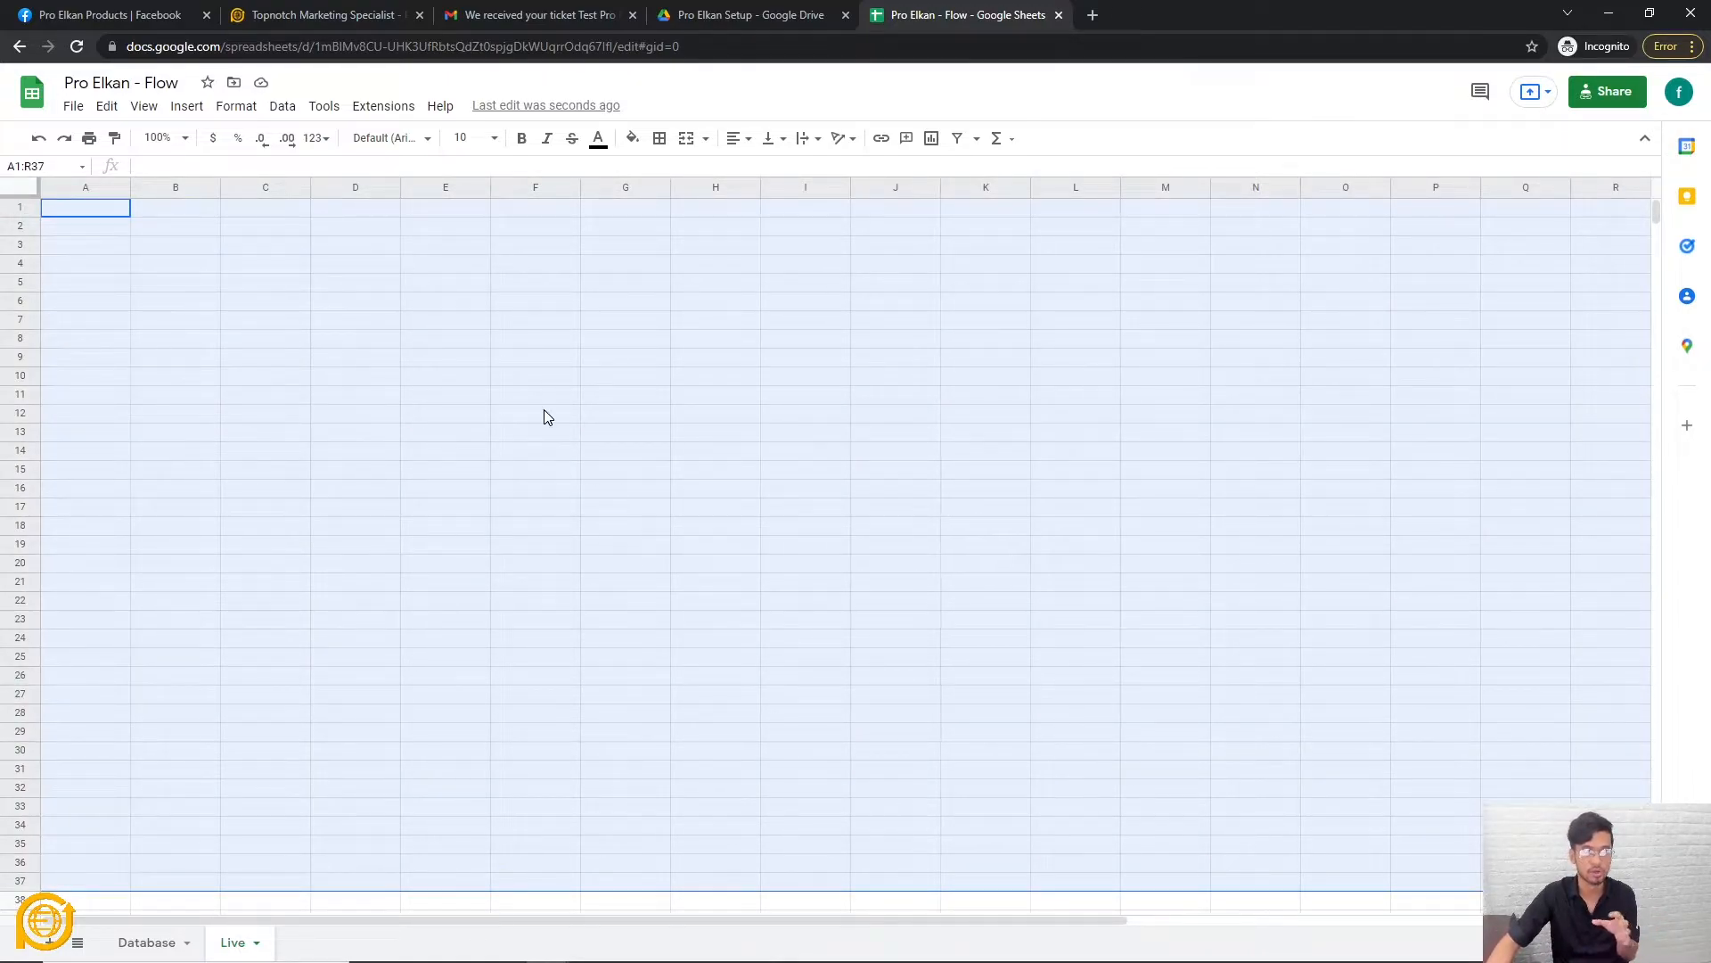
left_click(170, 312)
left_click(89, 218)
left_click(182, 218)
left_click(271, 223)
left_click(385, 213)
left_click(485, 216)
left_click(546, 214)
left_click(609, 214)
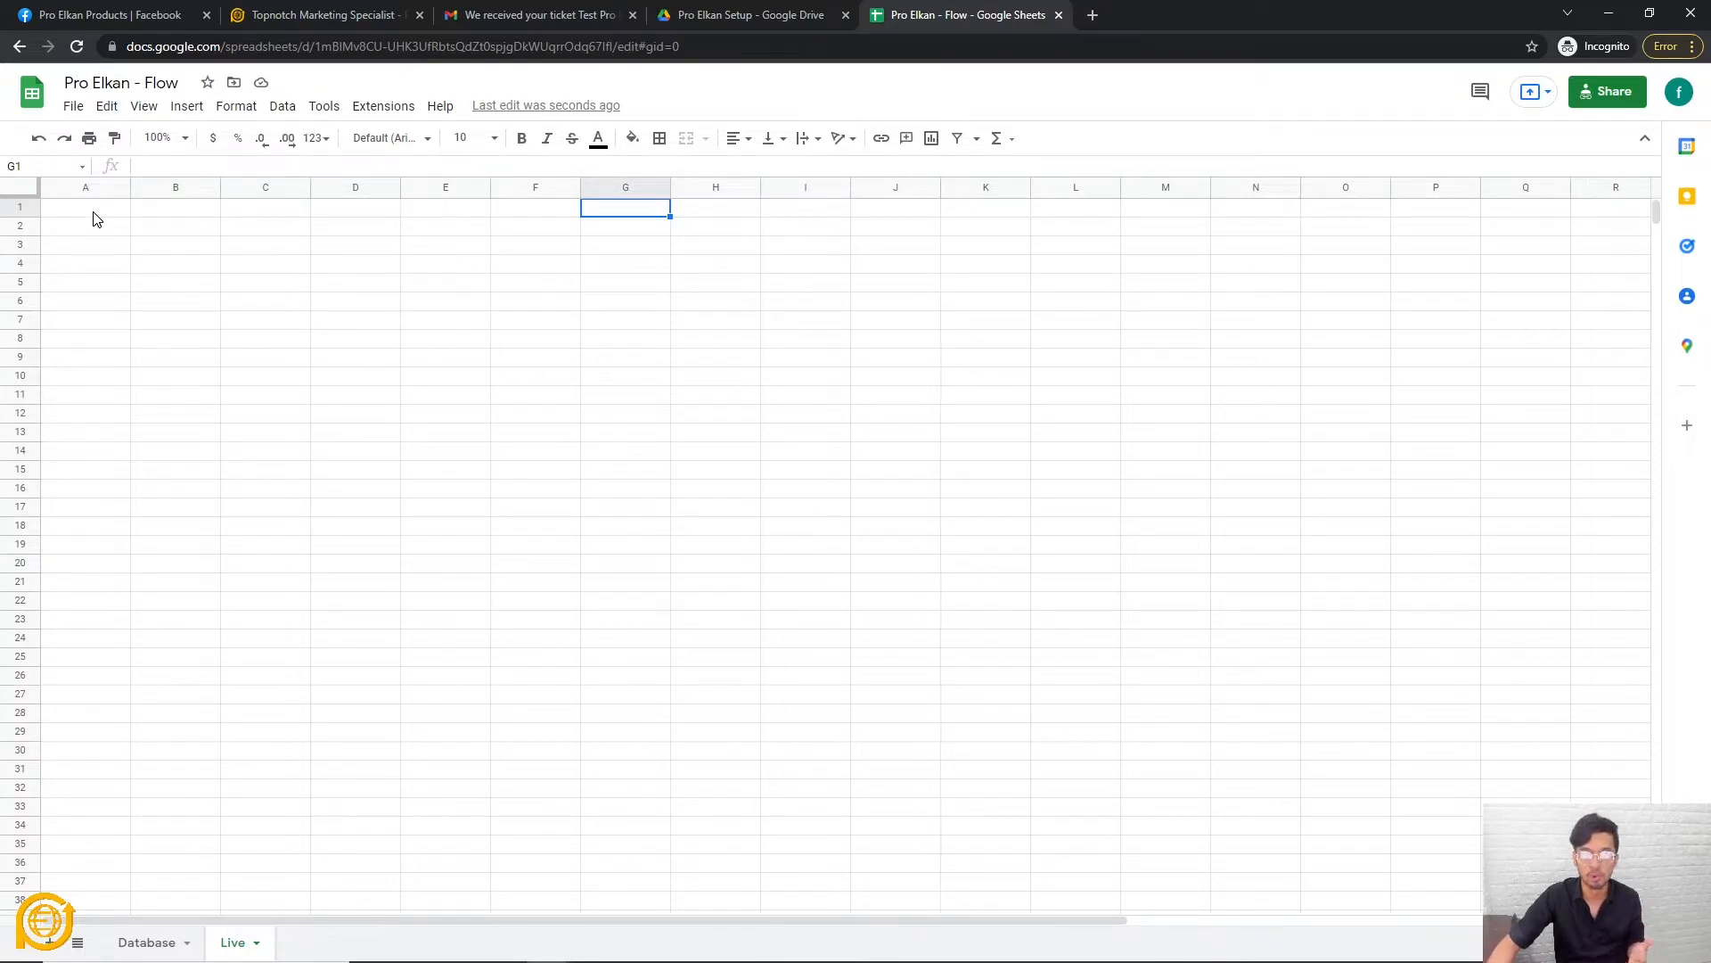
left_click(96, 220)
left_click(214, 223)
left_click(284, 218)
left_click(357, 219)
left_click(410, 225)
left_click(533, 220)
left_click(632, 216)
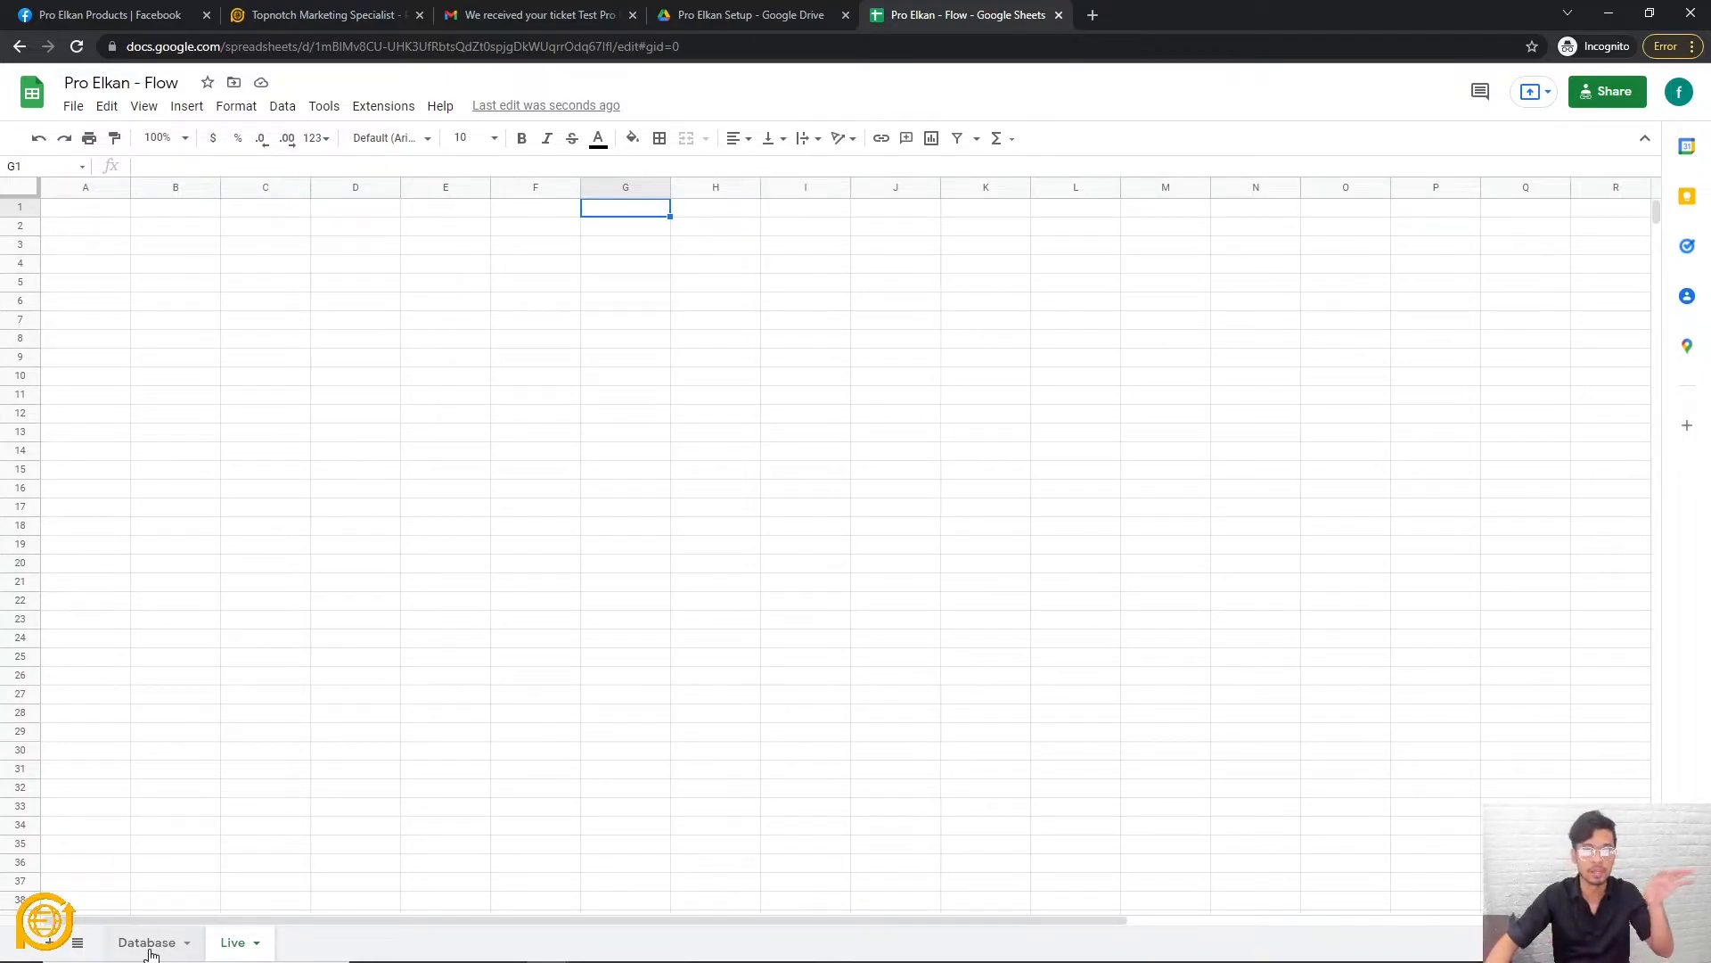
Set Database A2 to =Live!A1 and fill the formula across to P2.
left_click(150, 947)
left_click(73, 303)
left_click(87, 229)
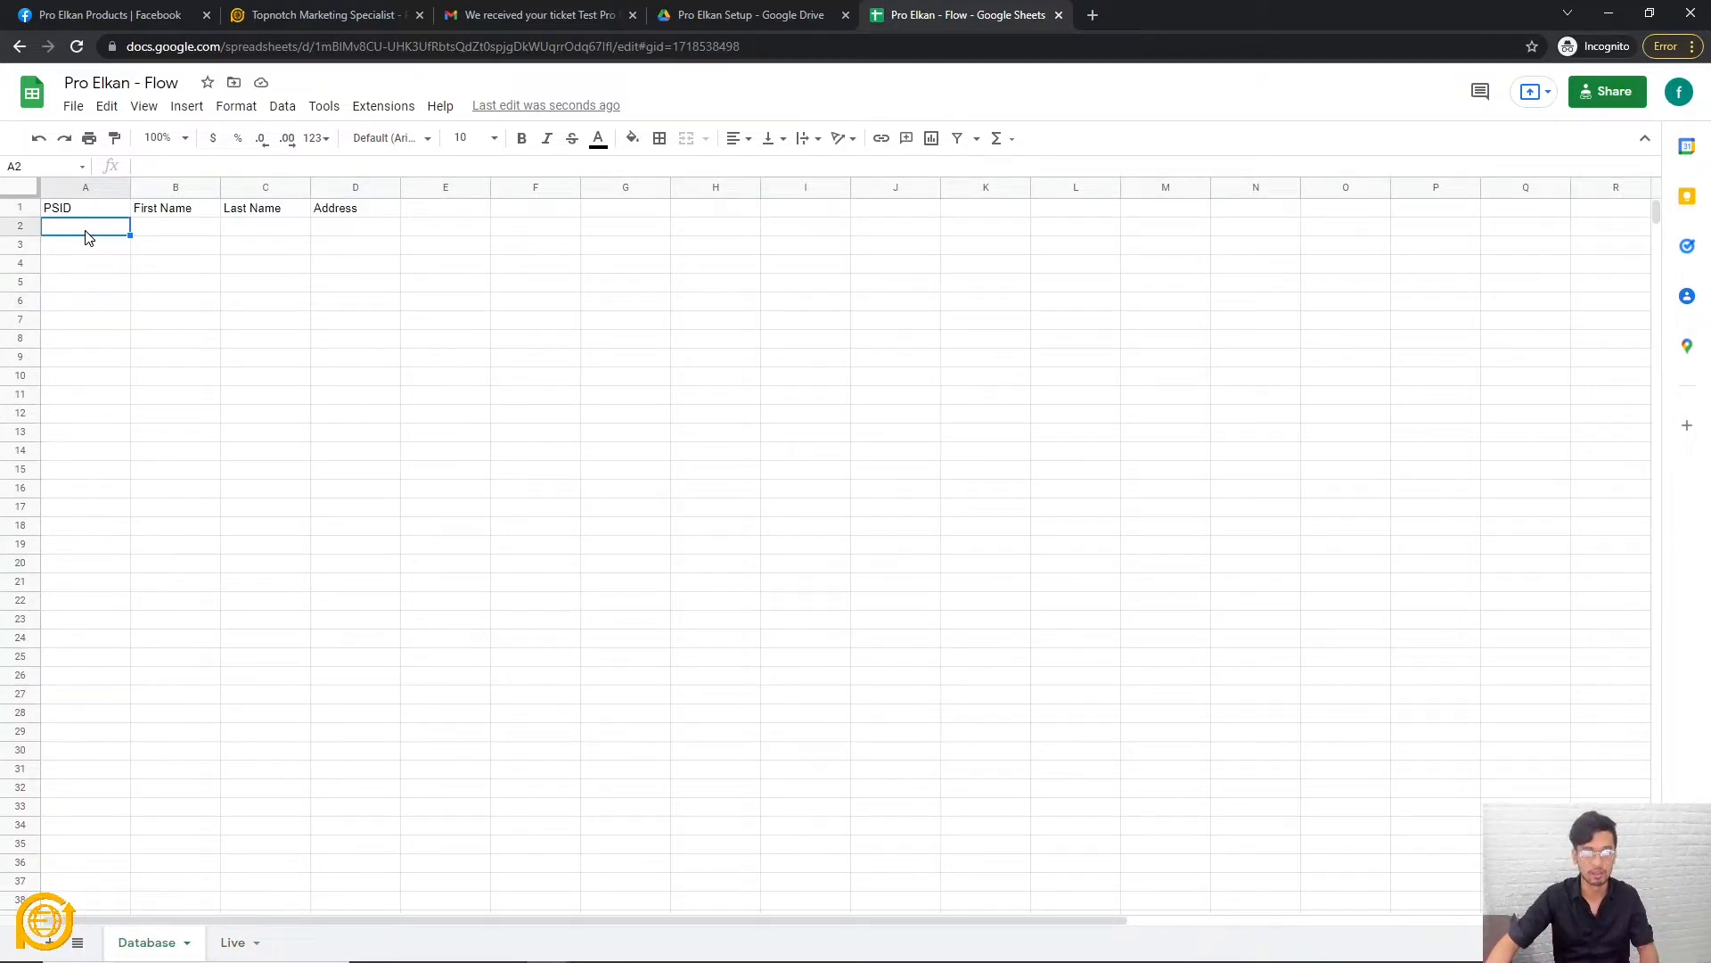
type("=")
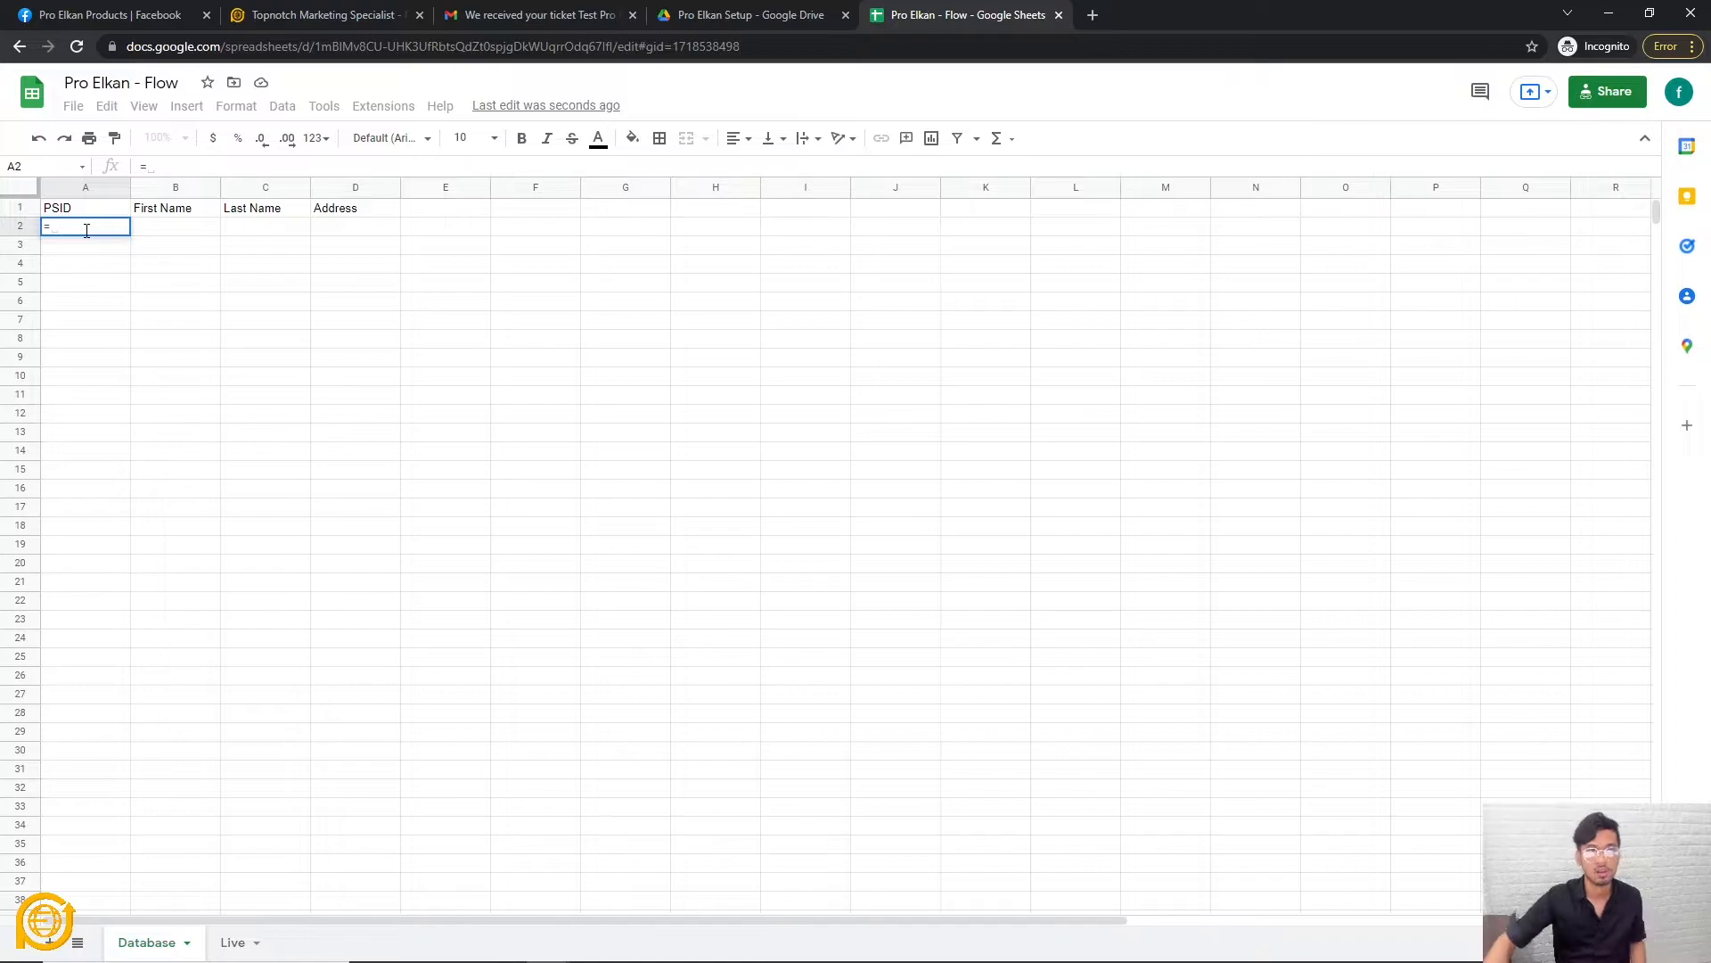
left_click(228, 942)
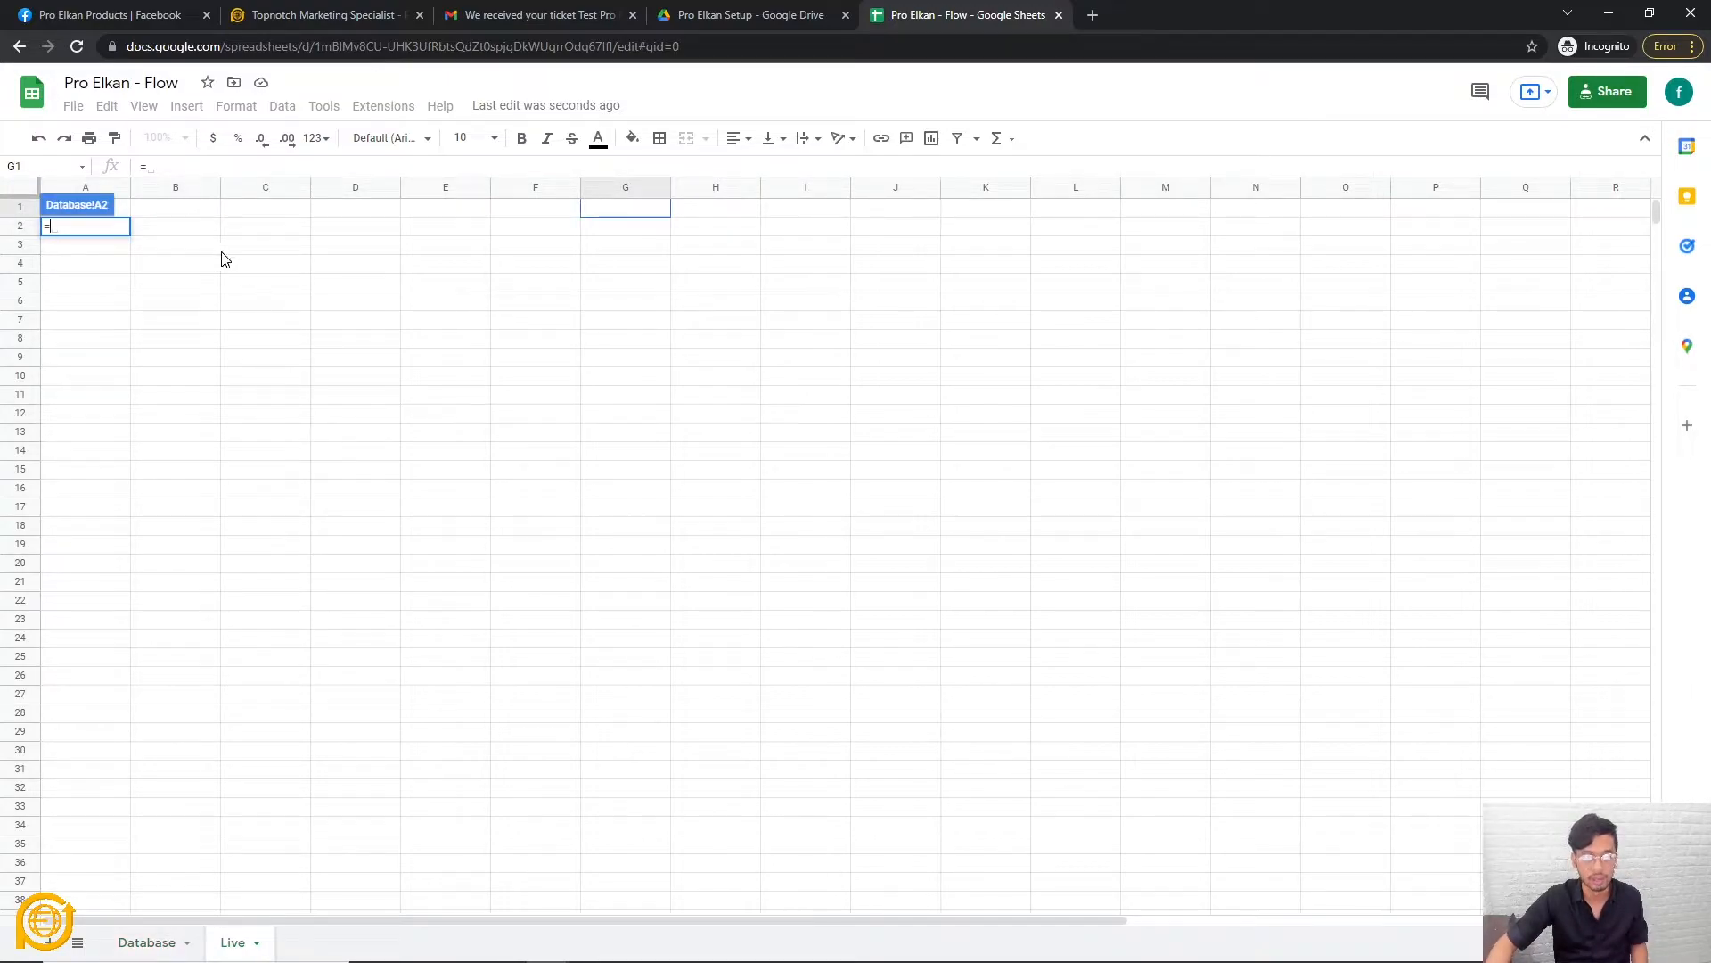
left_click(127, 213)
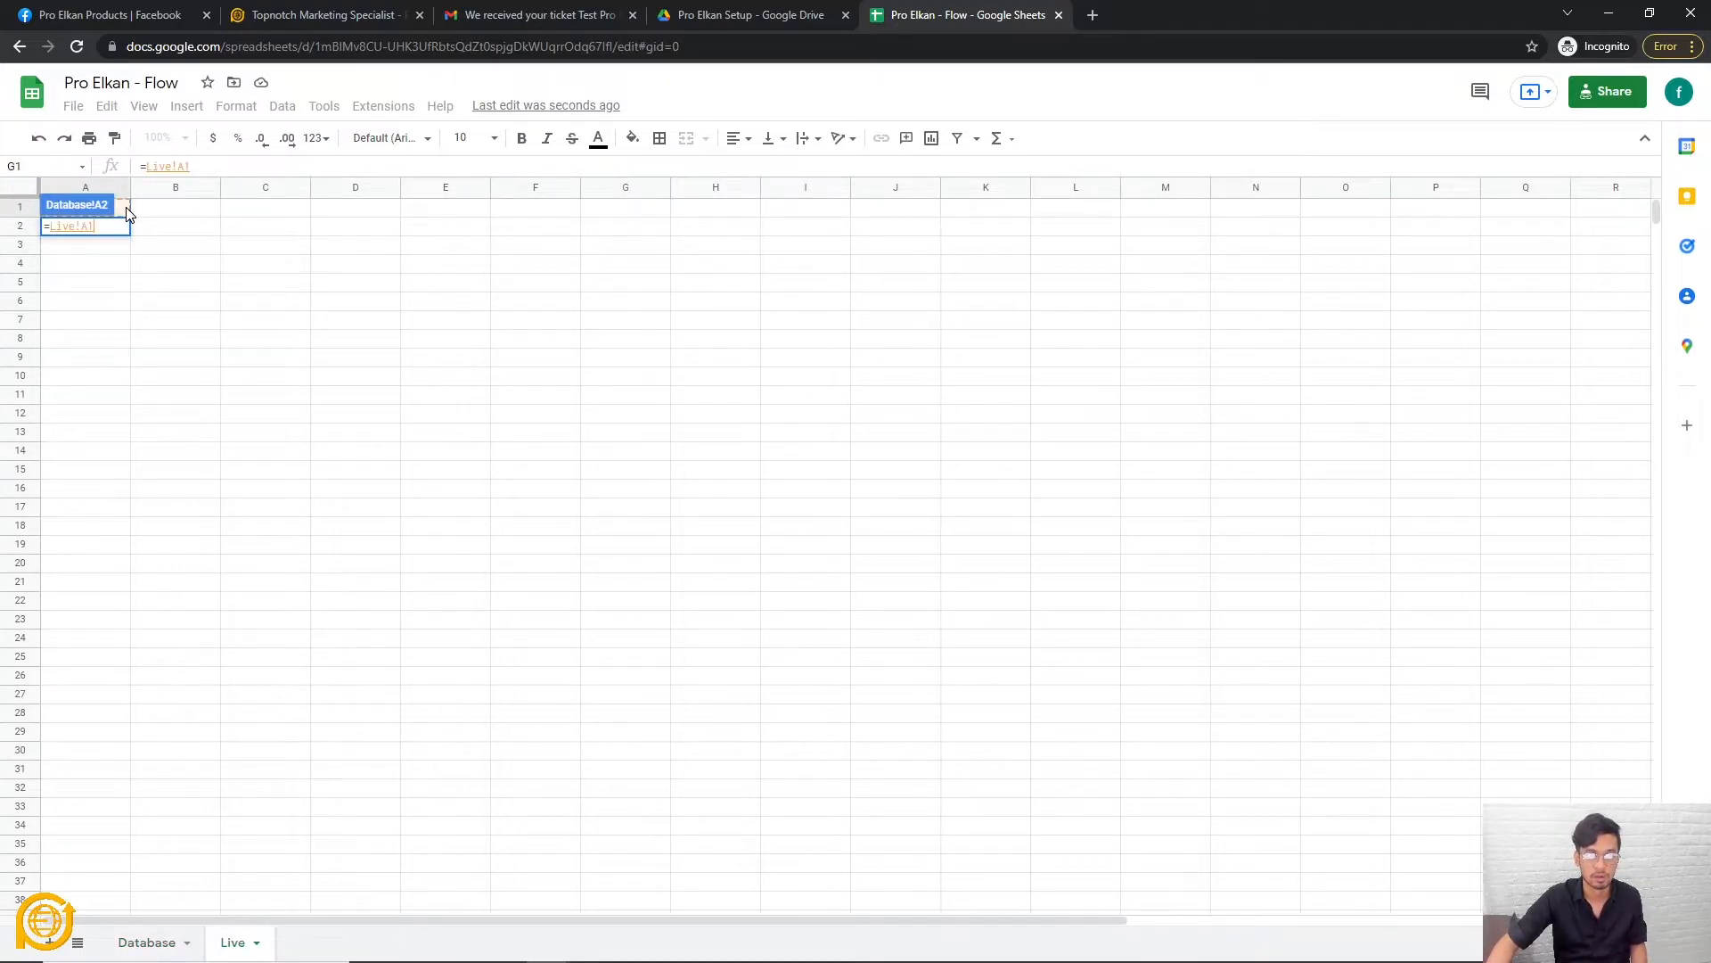
key("Return")
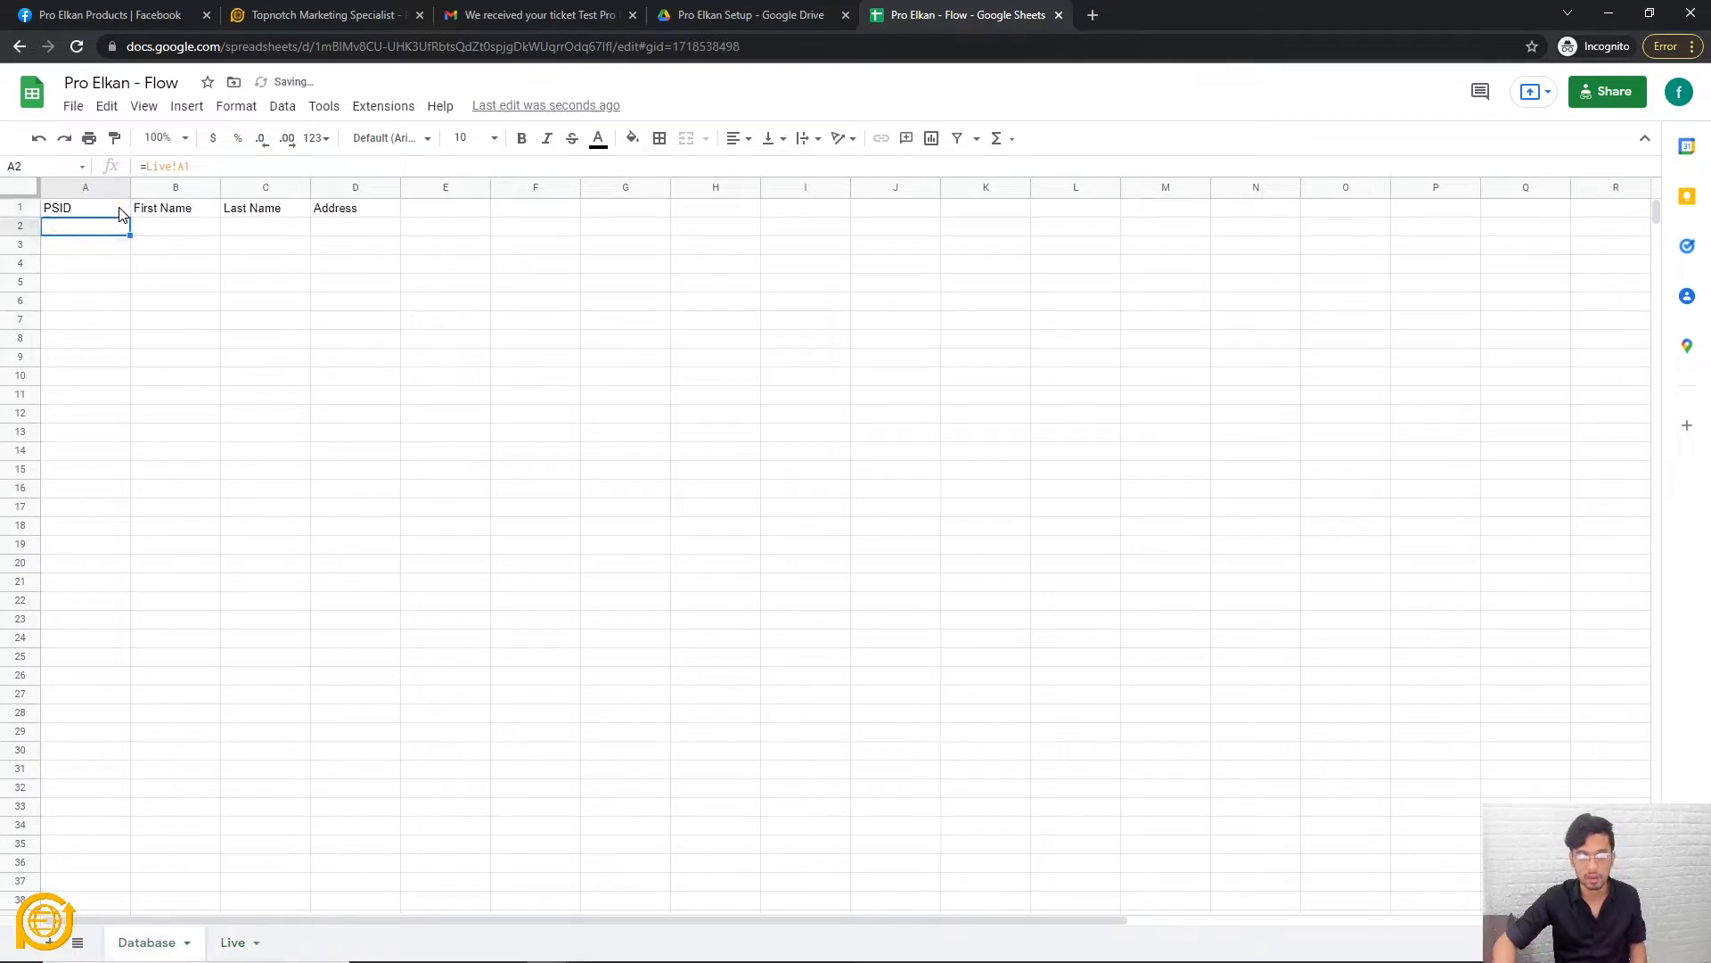
left_click_drag(131, 234, 1453, 225)
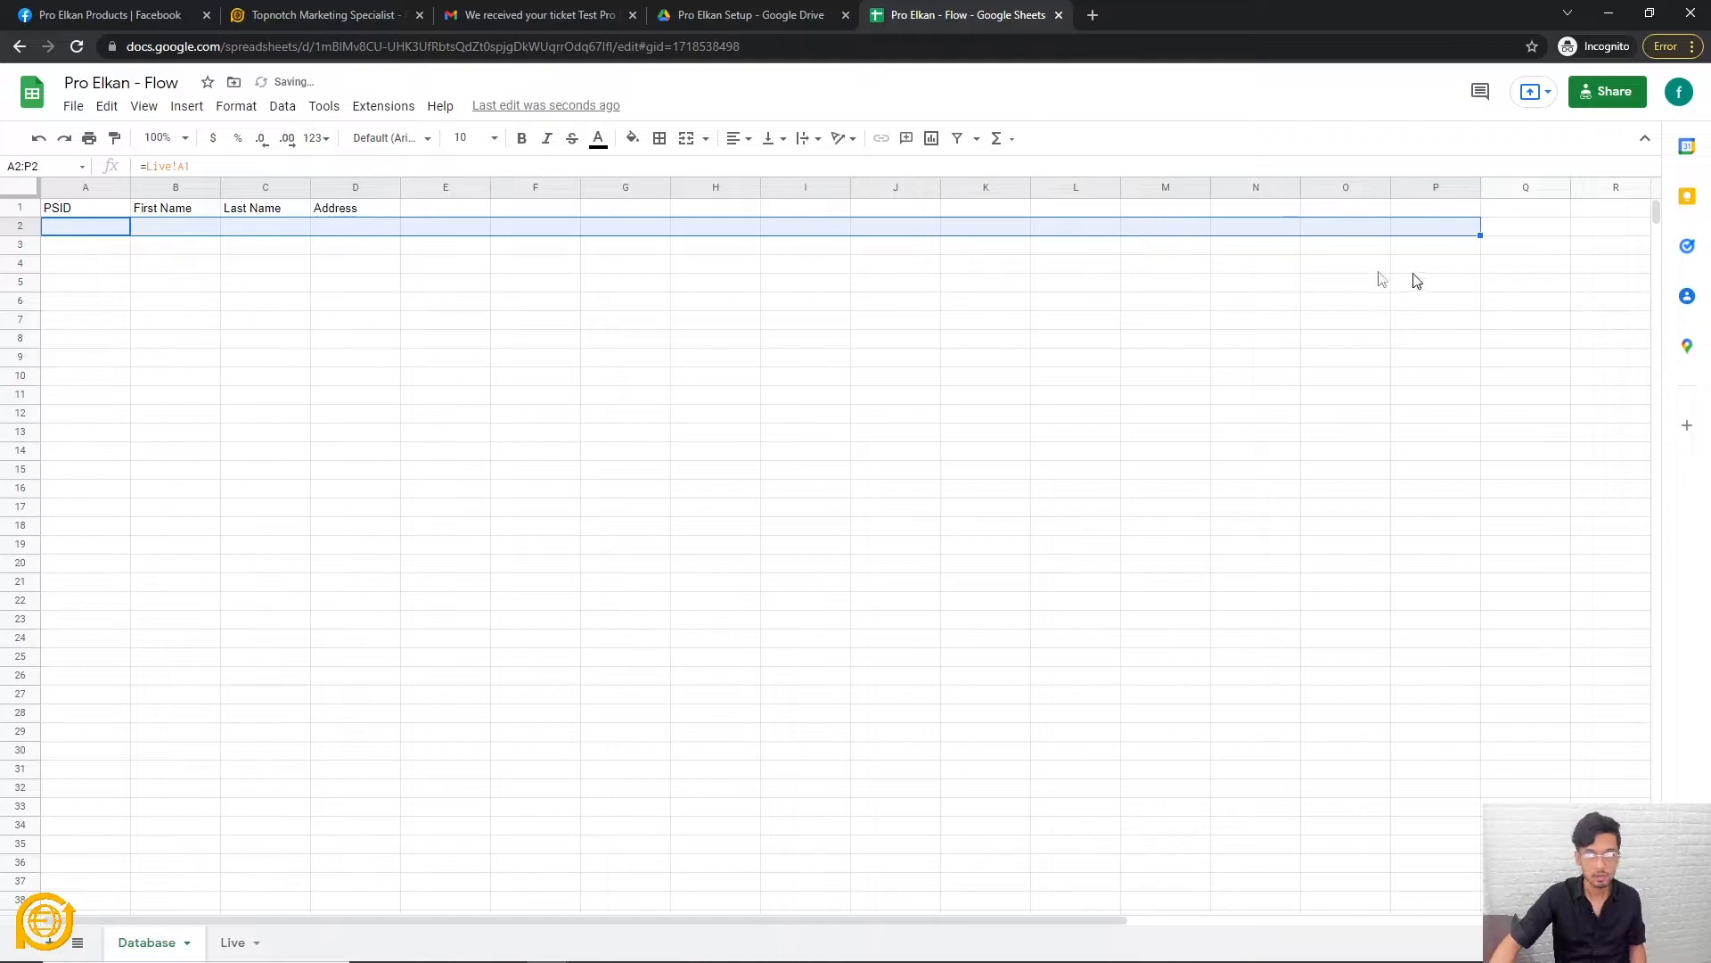
Check the copied formulas in cells B2, C2 and D2.
left_click(86, 375)
left_click(171, 230)
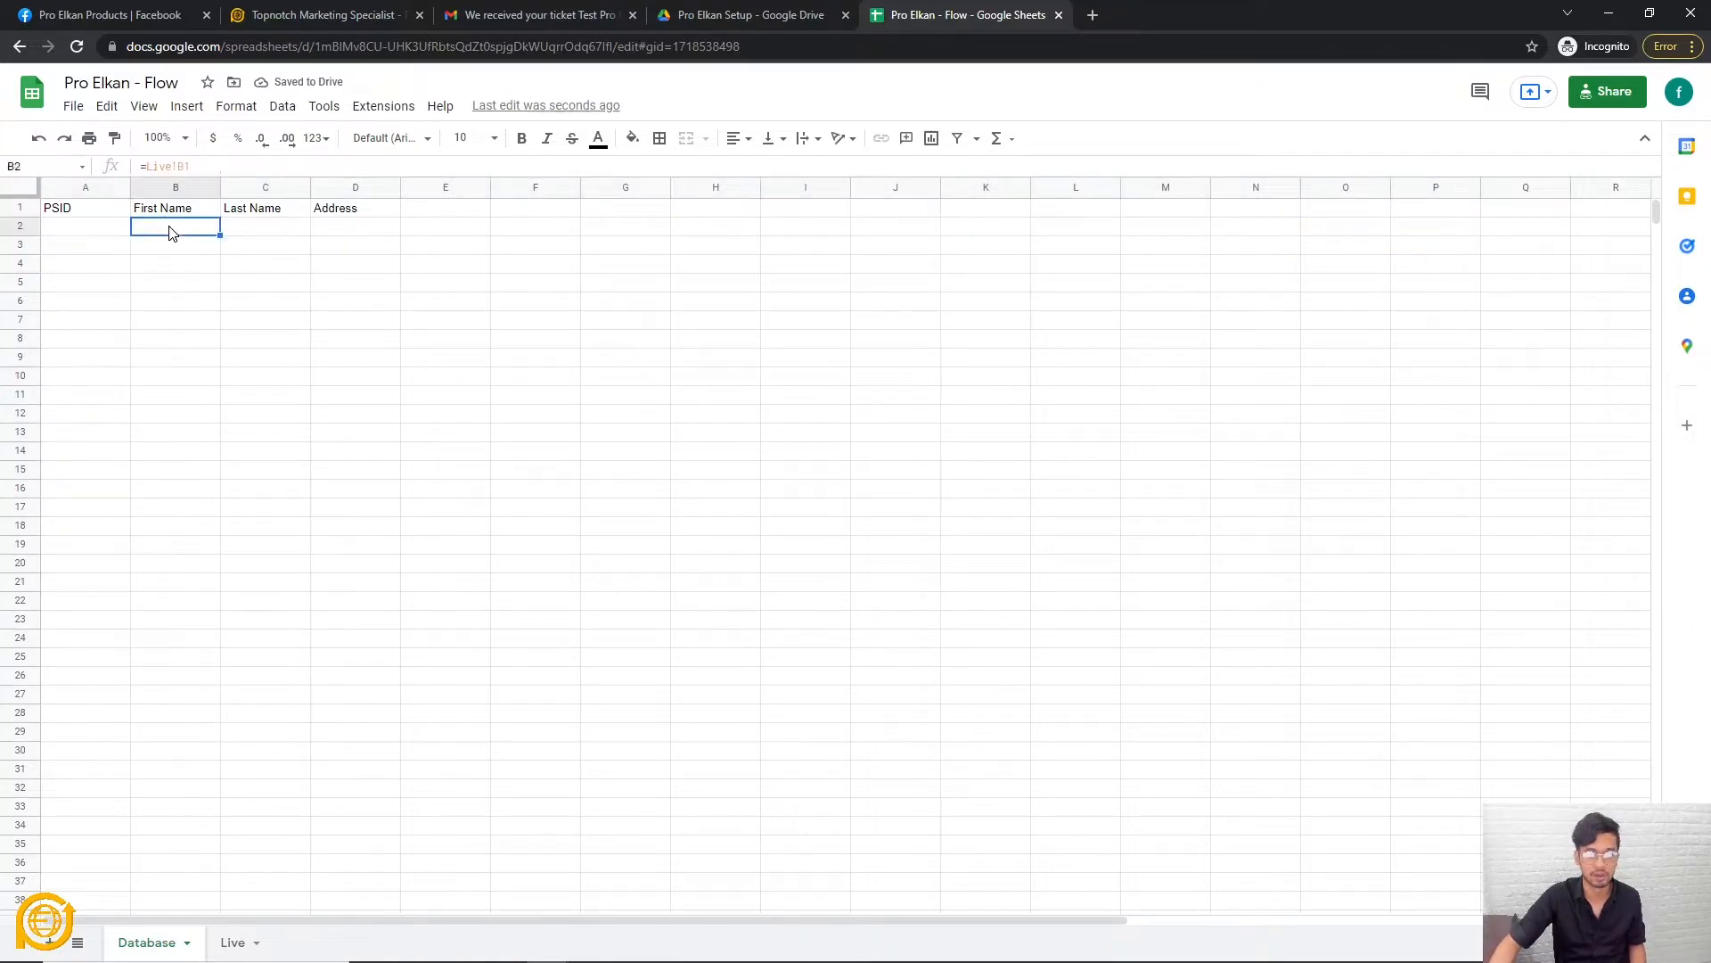
left_click(248, 237)
left_click(330, 235)
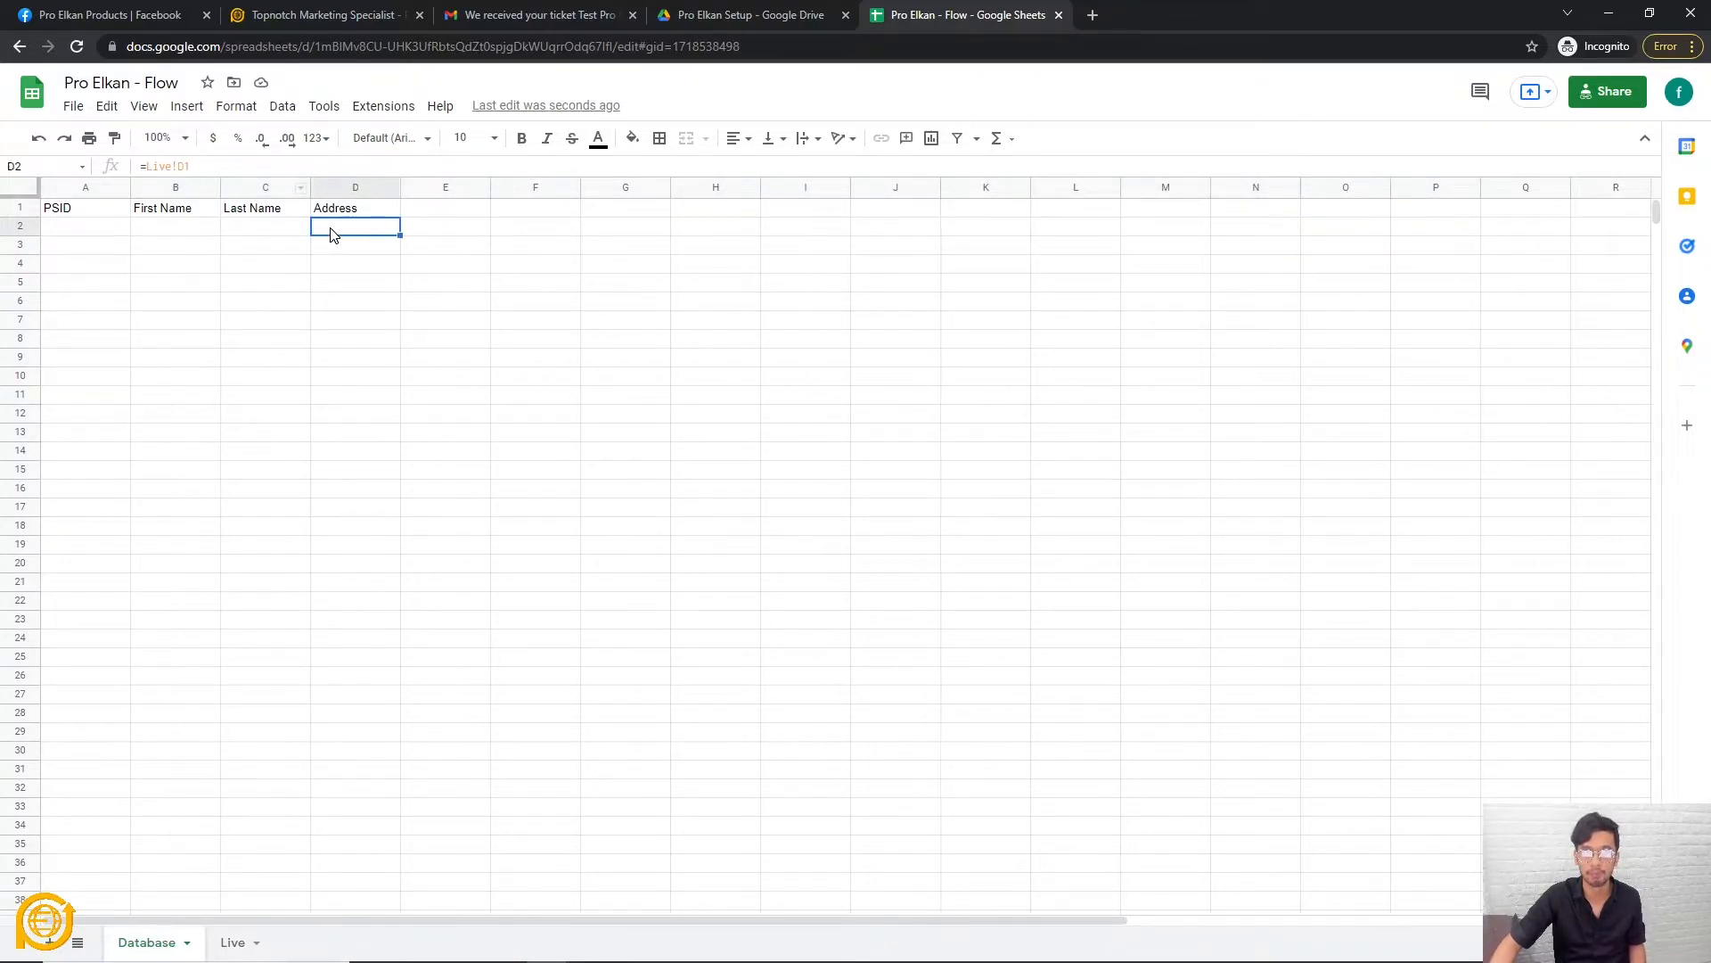
left_click(251, 661)
Compare the Database headers with the Live sheet, then return to the Pro Elkan dashboard.
left_click(231, 942)
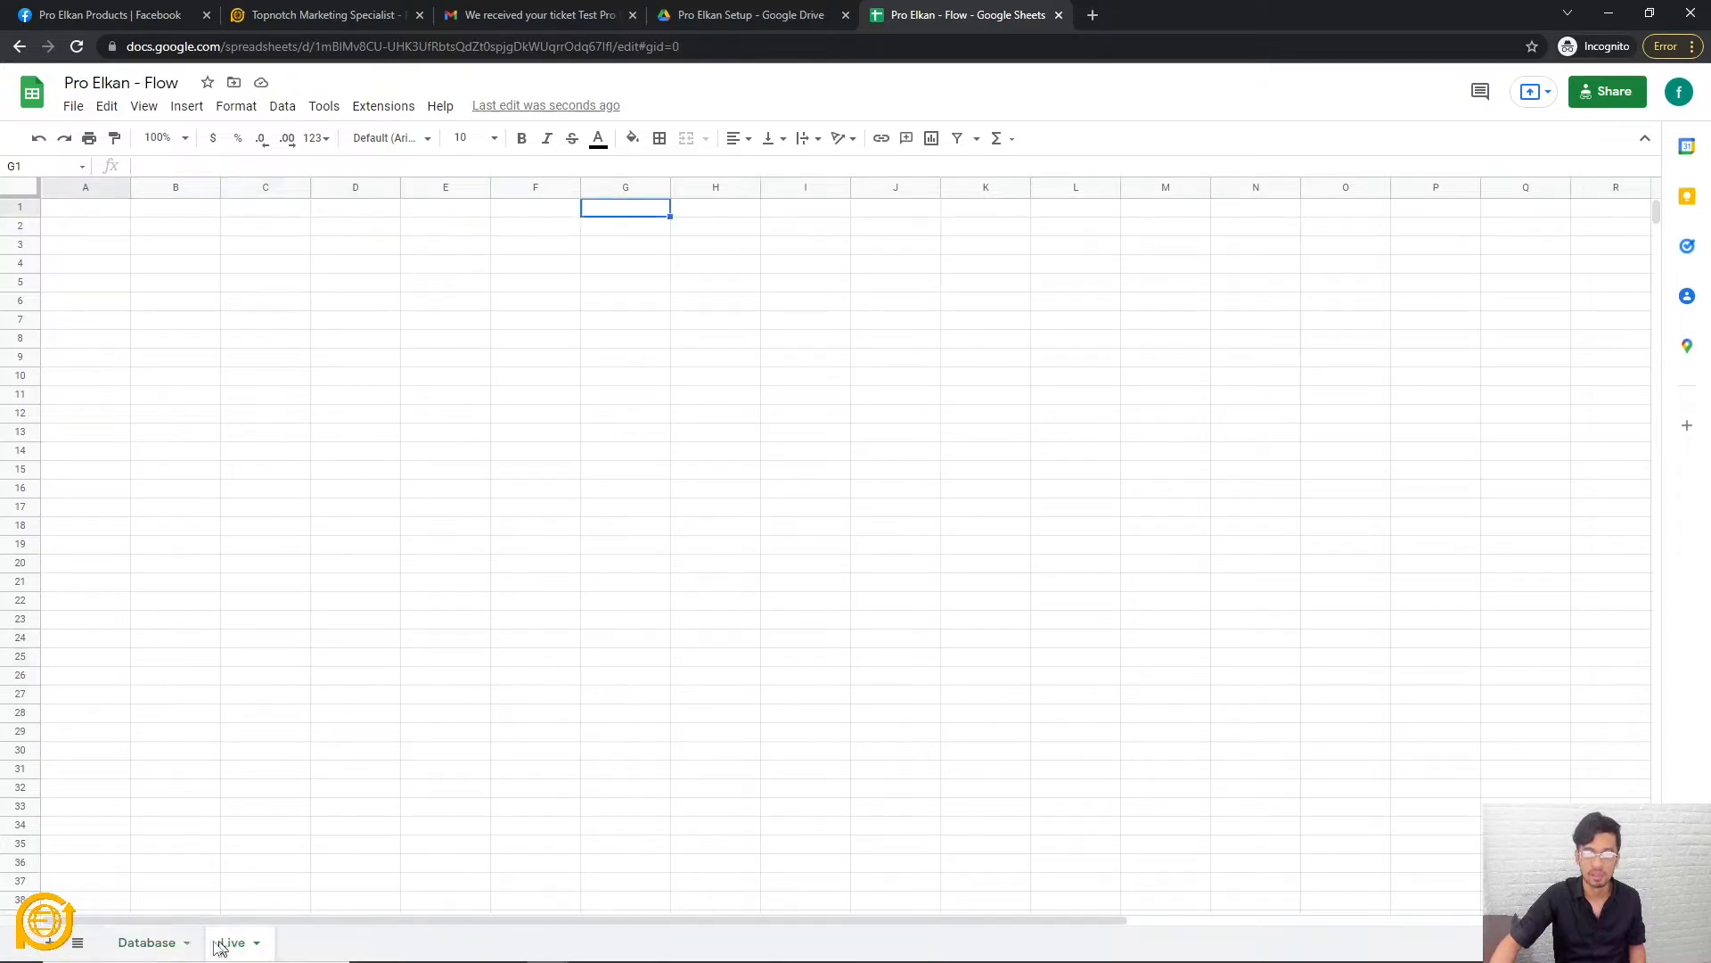
left_click(145, 945)
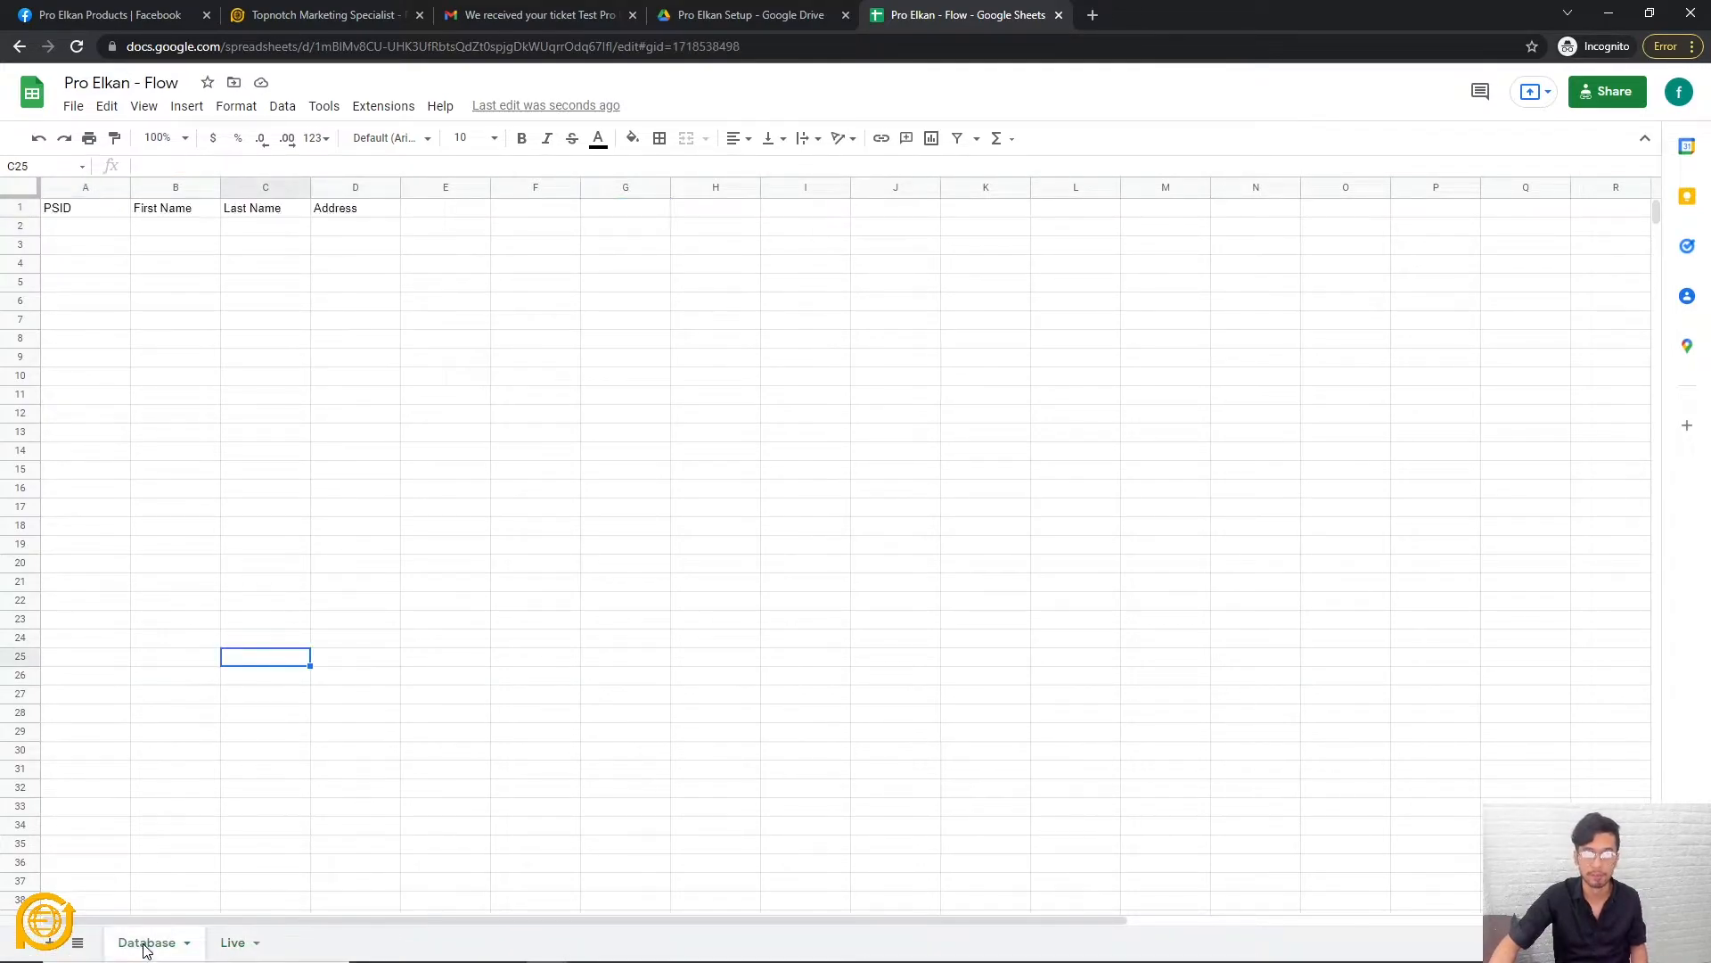
left_click(352, 212)
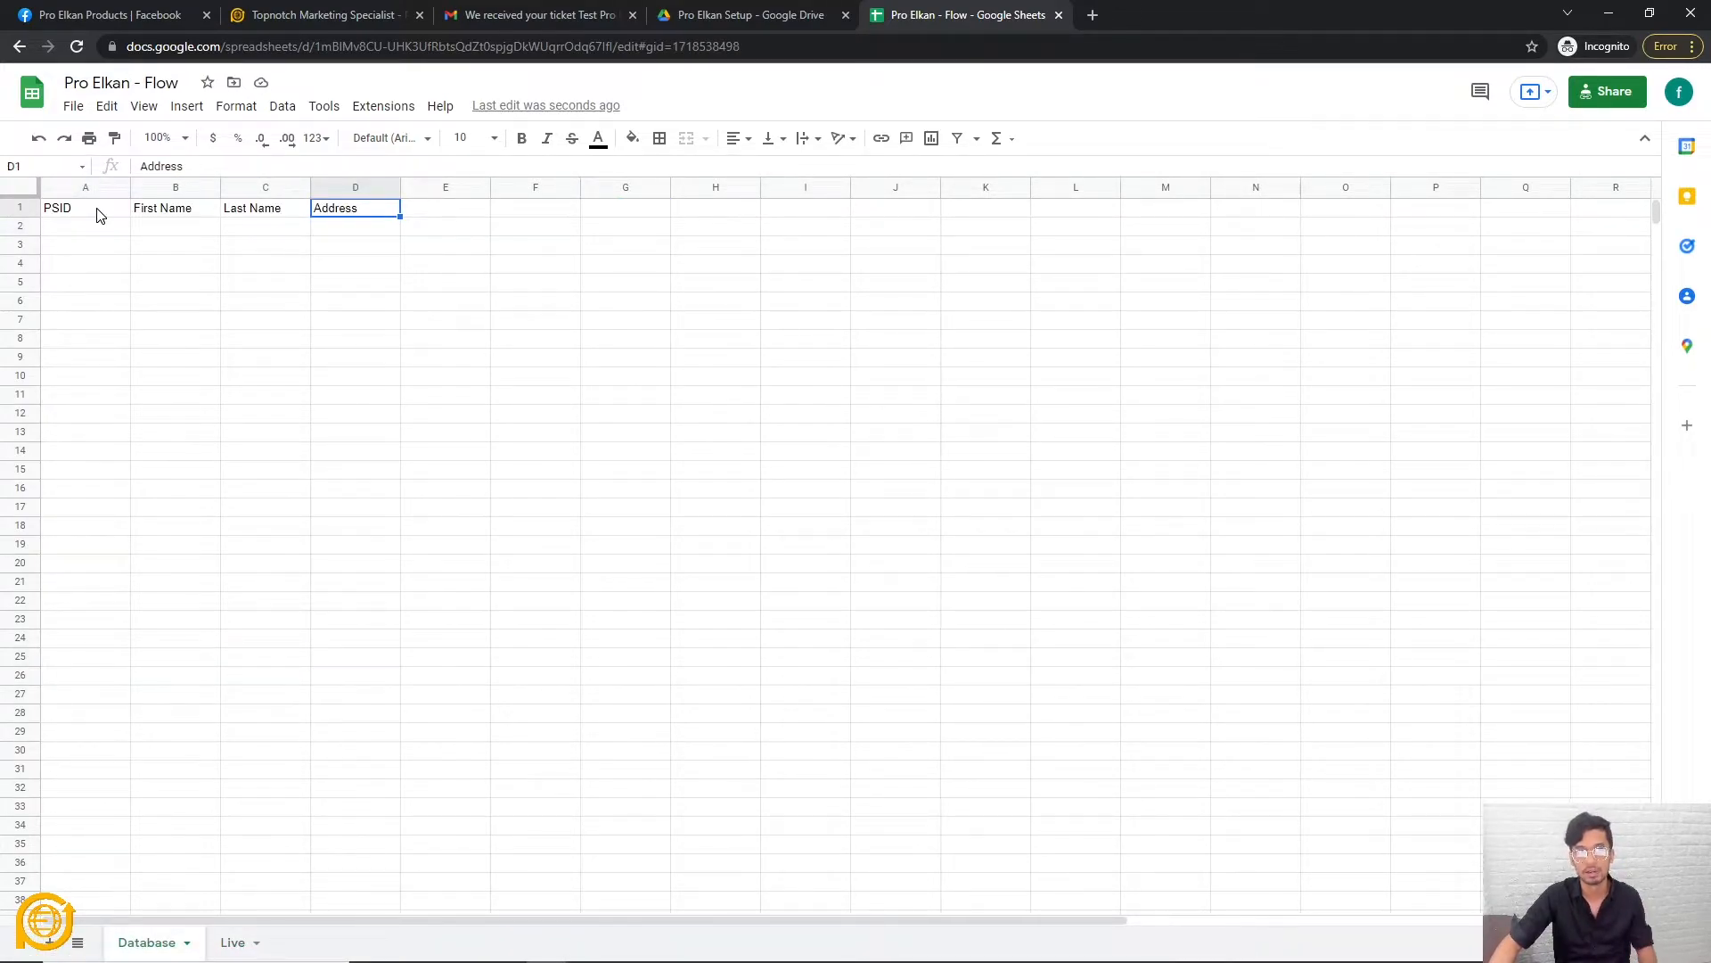
left_click(337, 284)
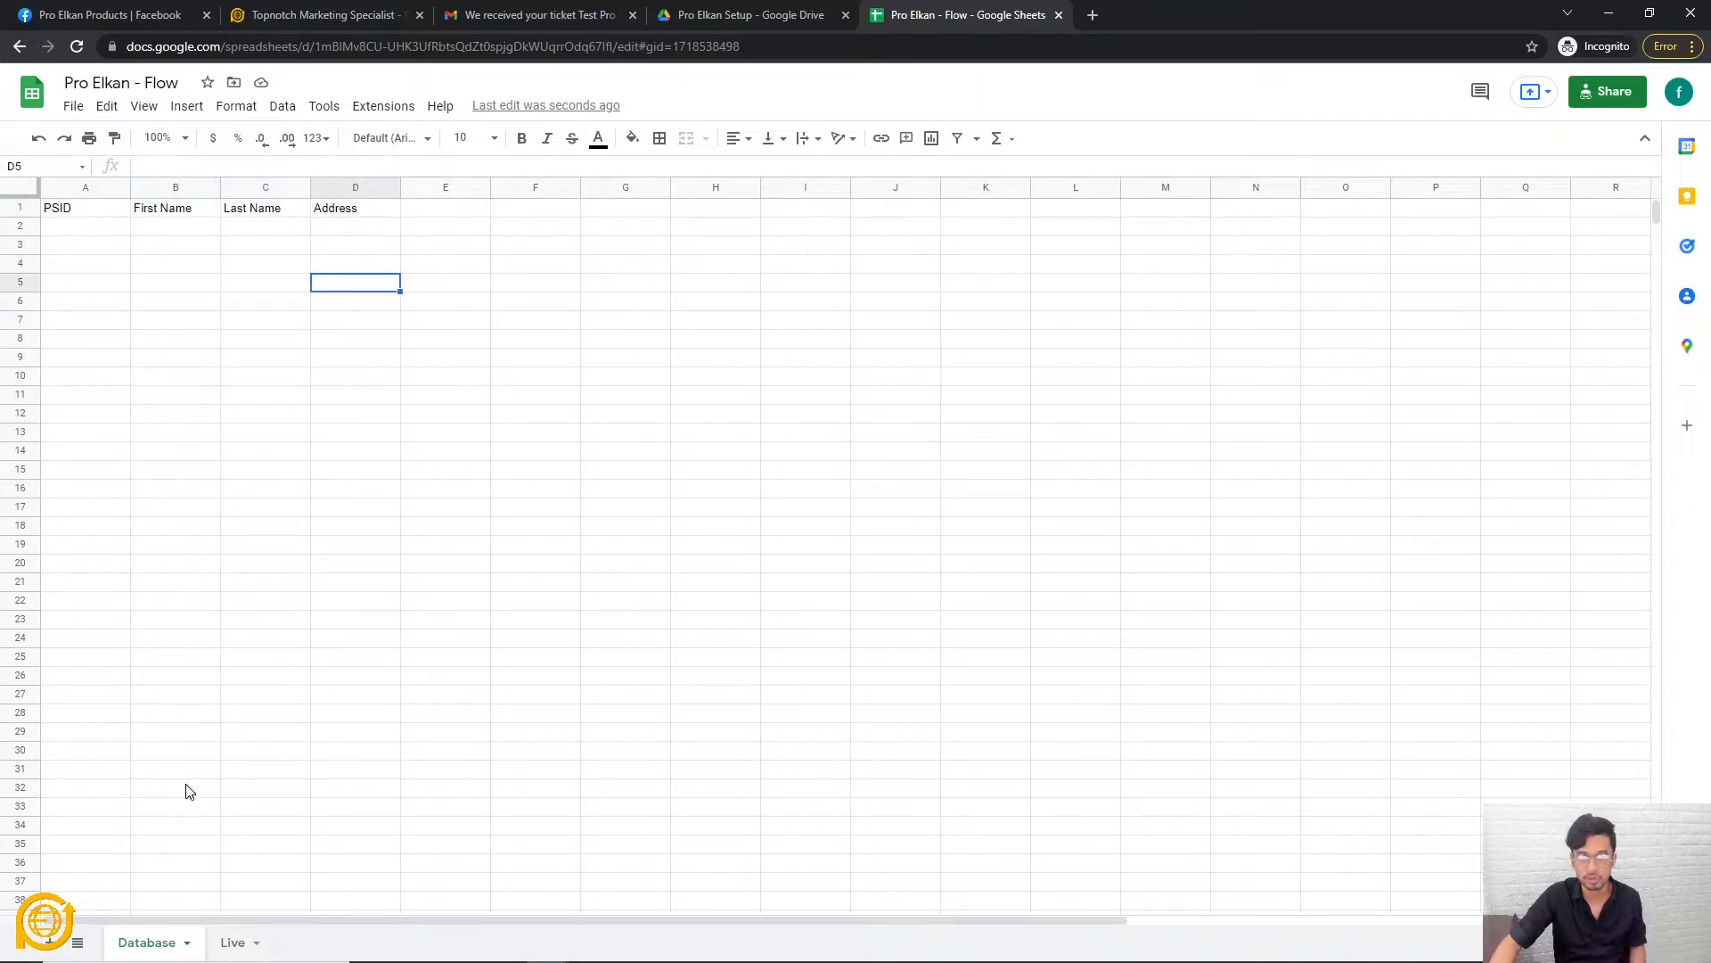
left_click(233, 943)
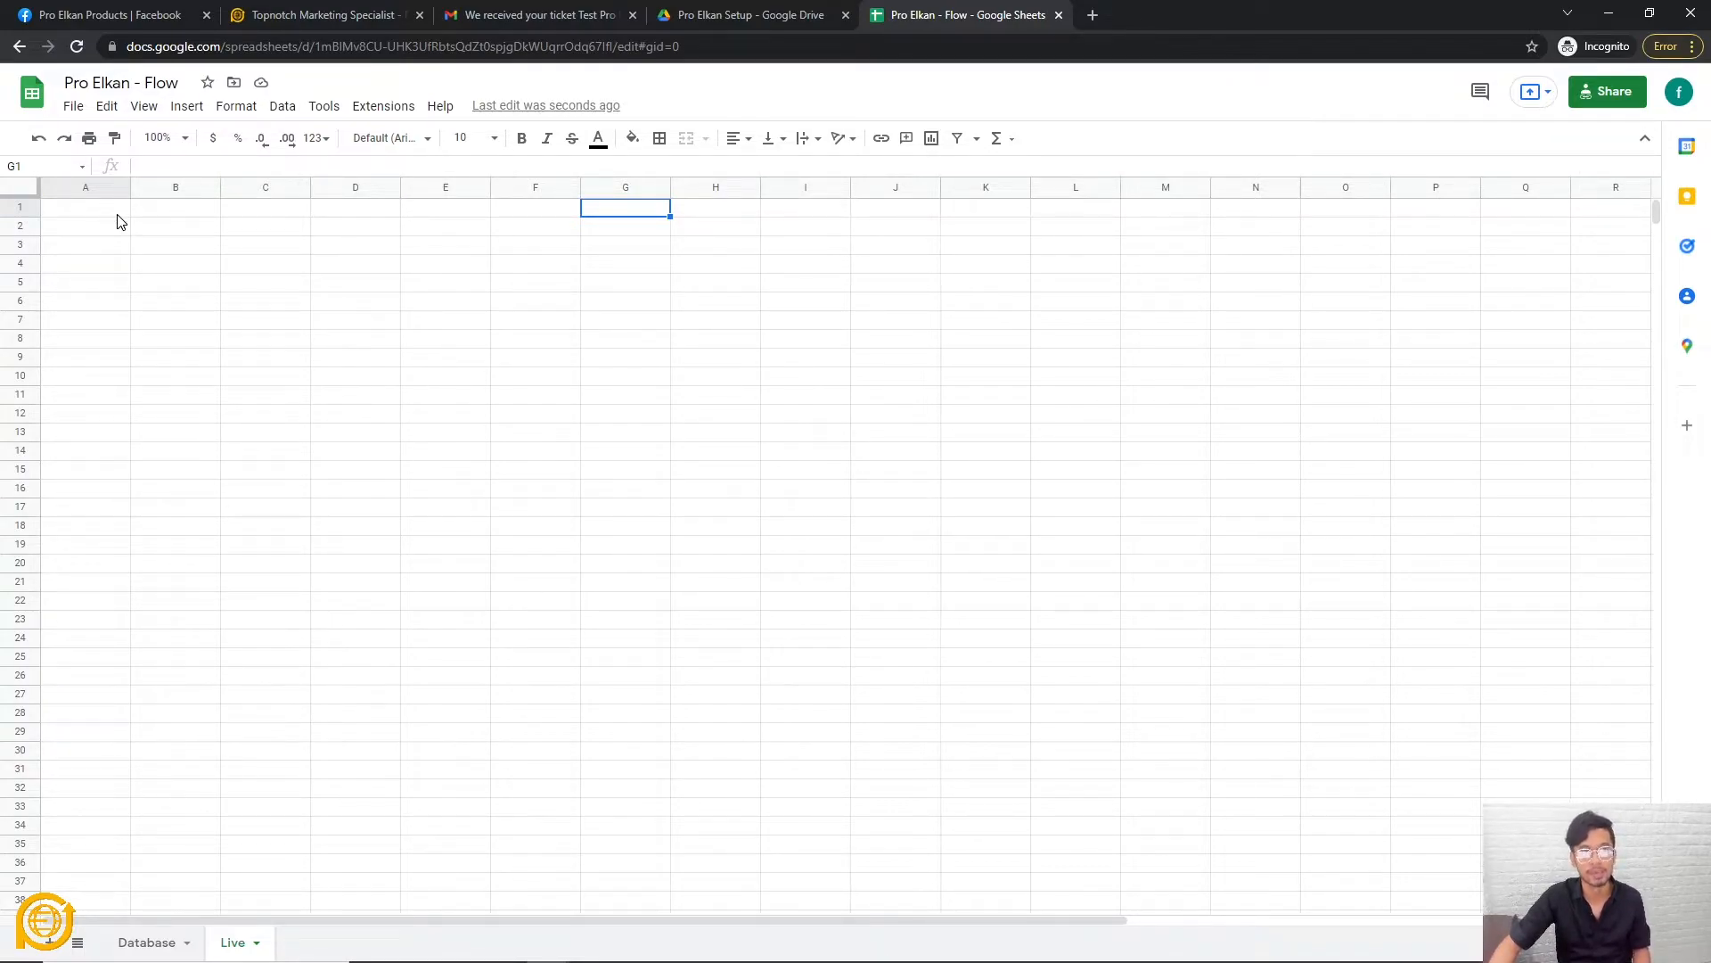
left_click(376, 323)
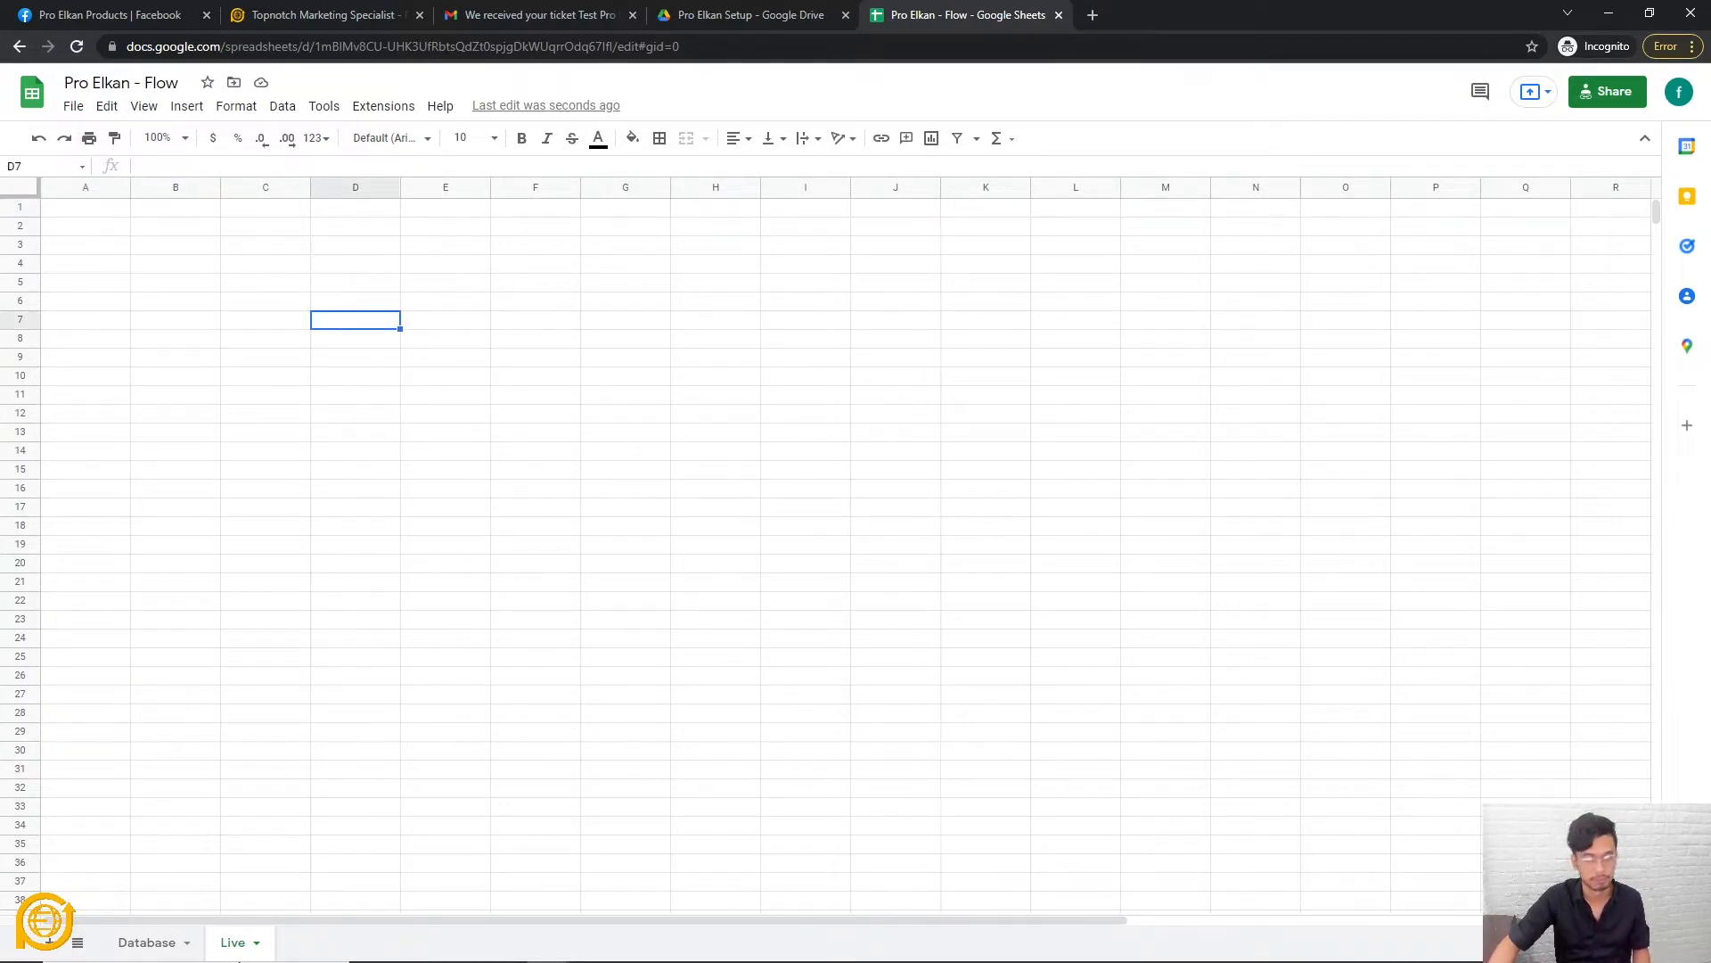
left_click(147, 945)
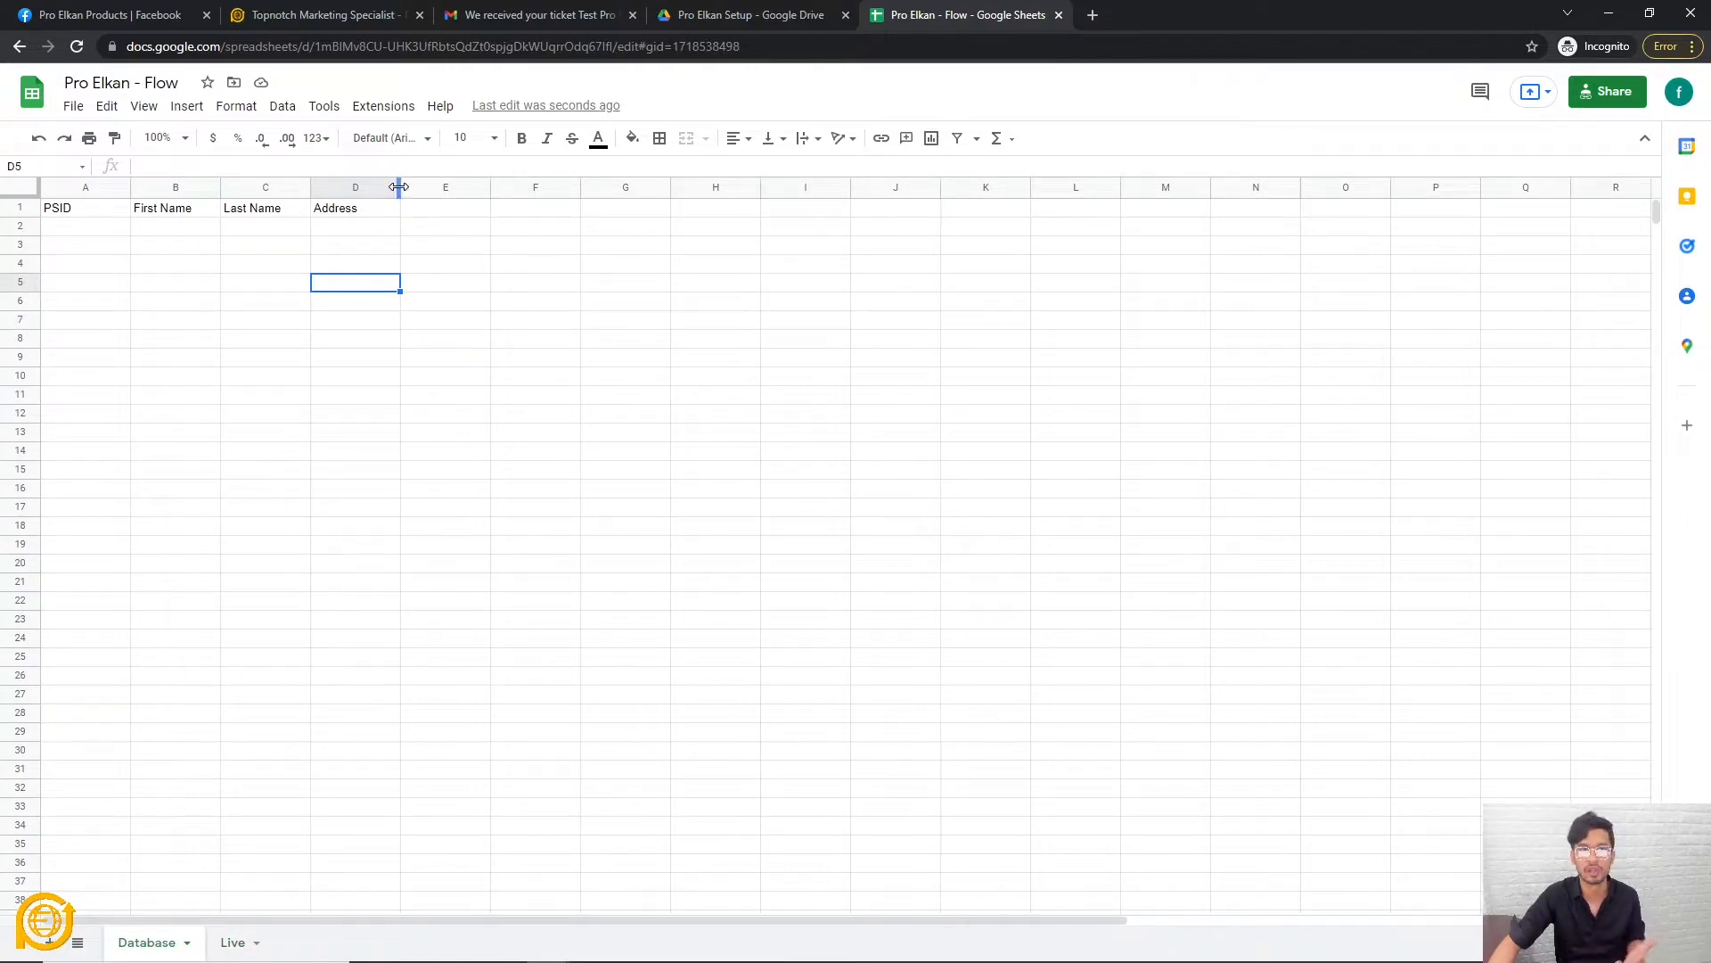
left_click(407, 189)
left_click(385, 212)
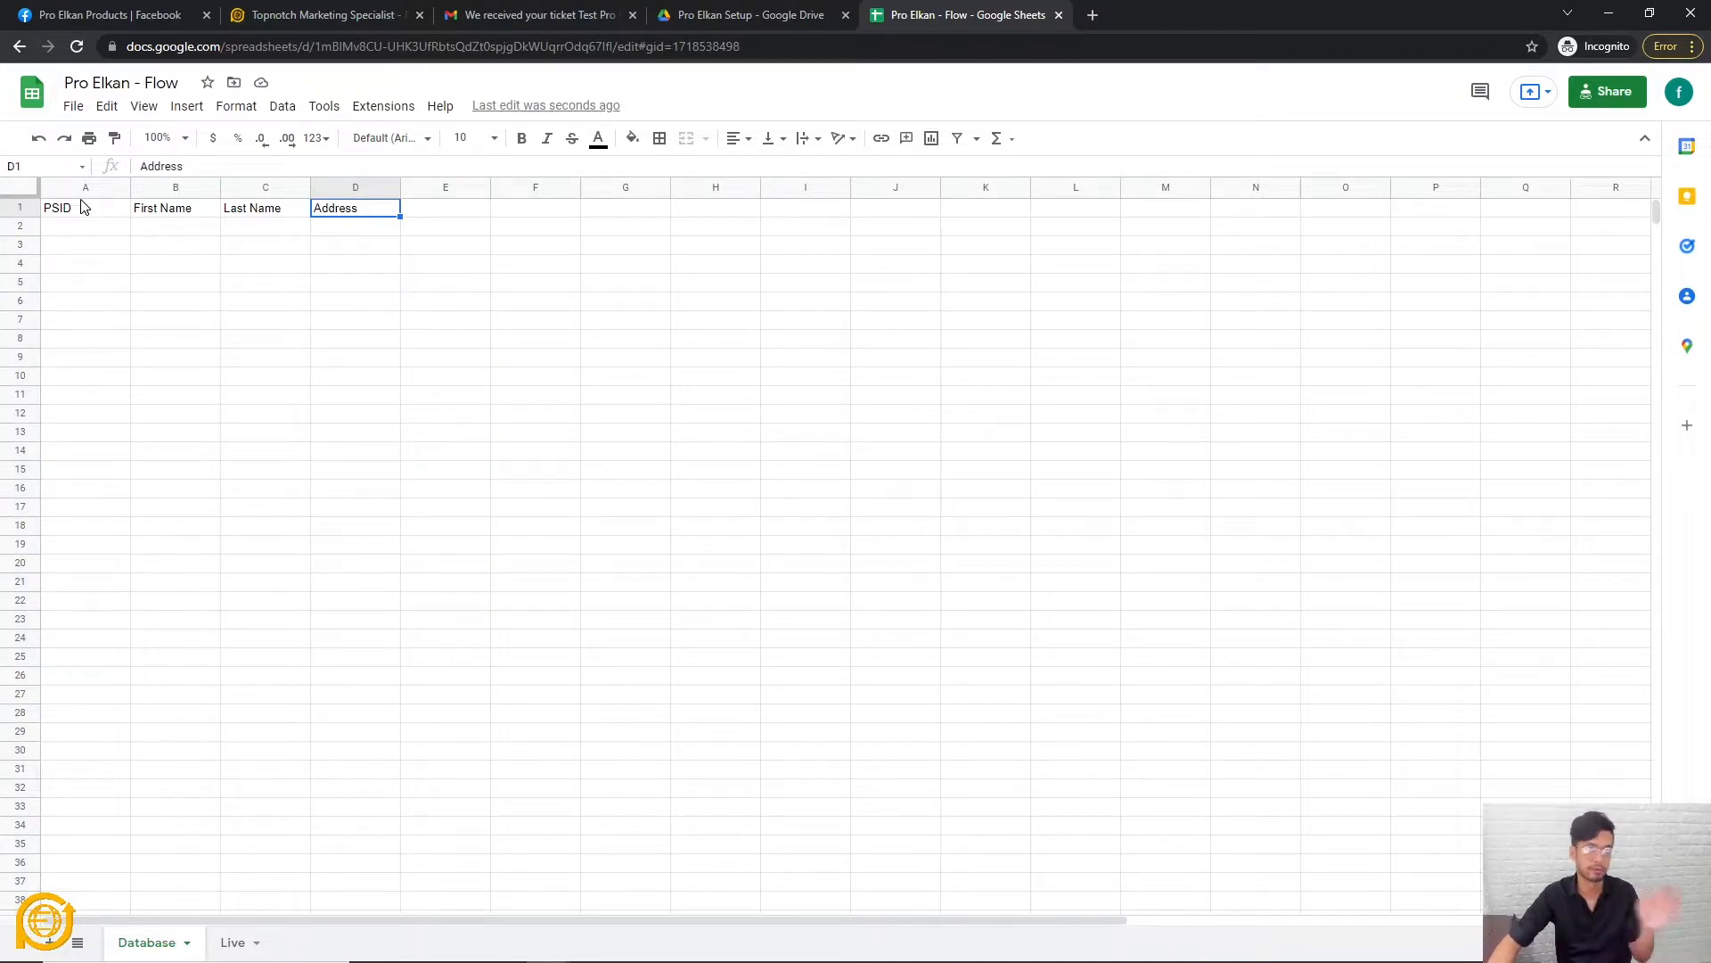
left_click(239, 947)
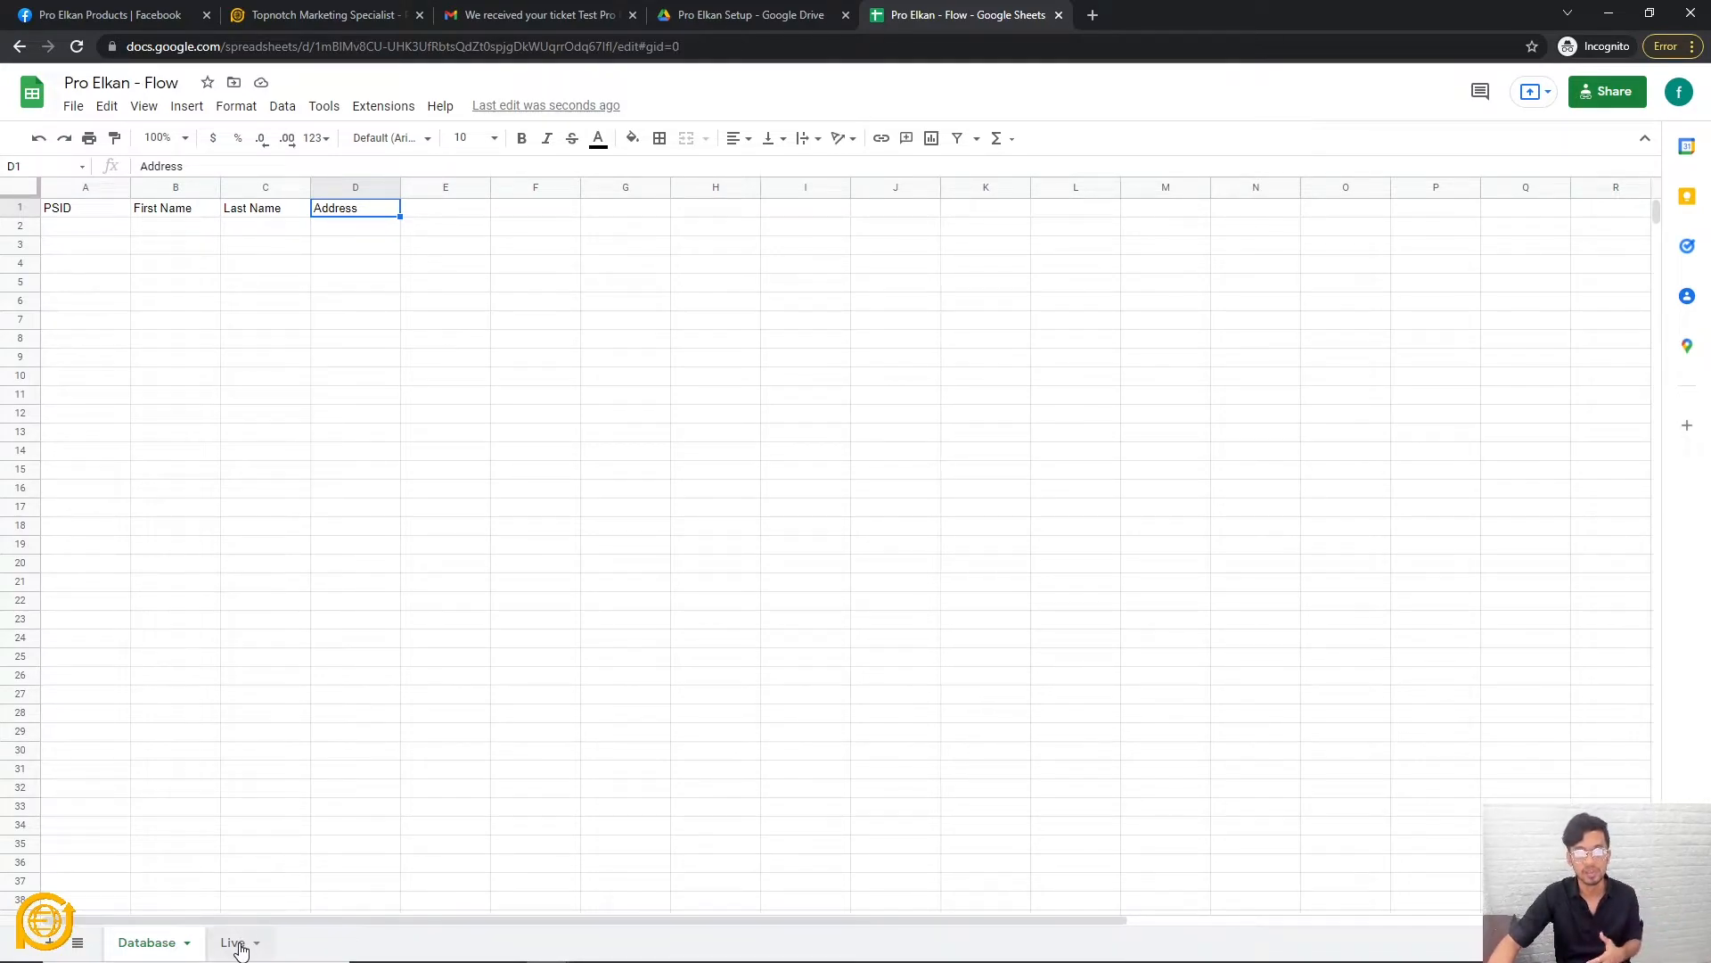
left_click(750, 677)
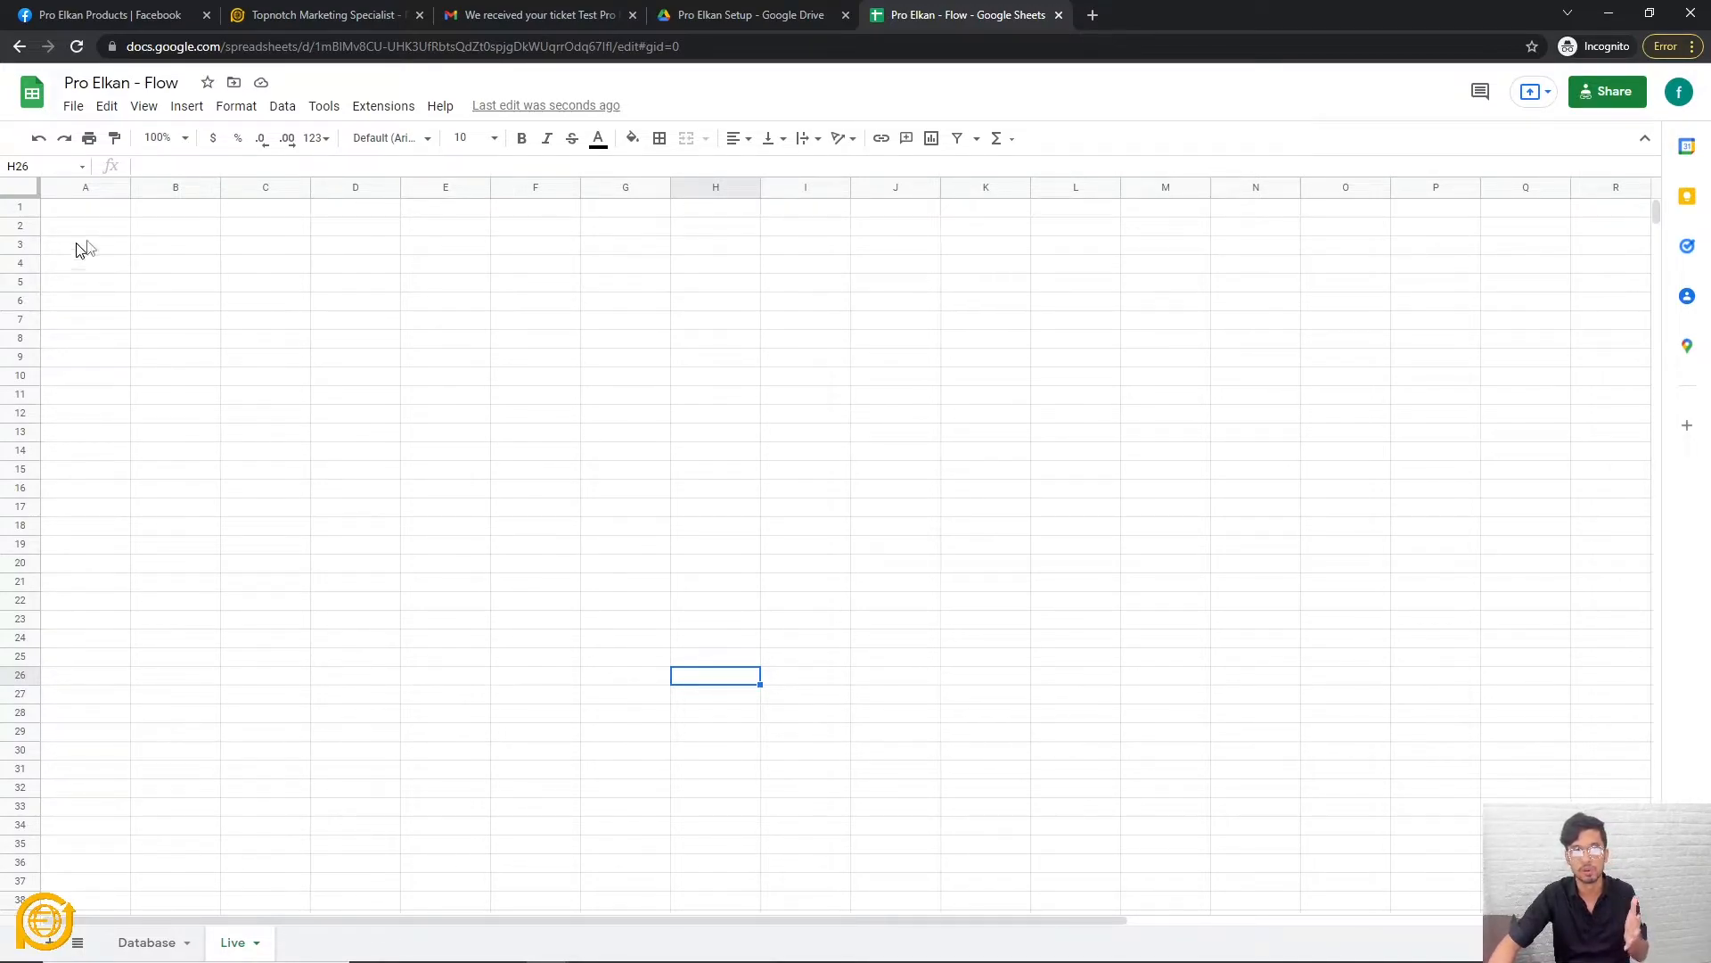
left_click(147, 947)
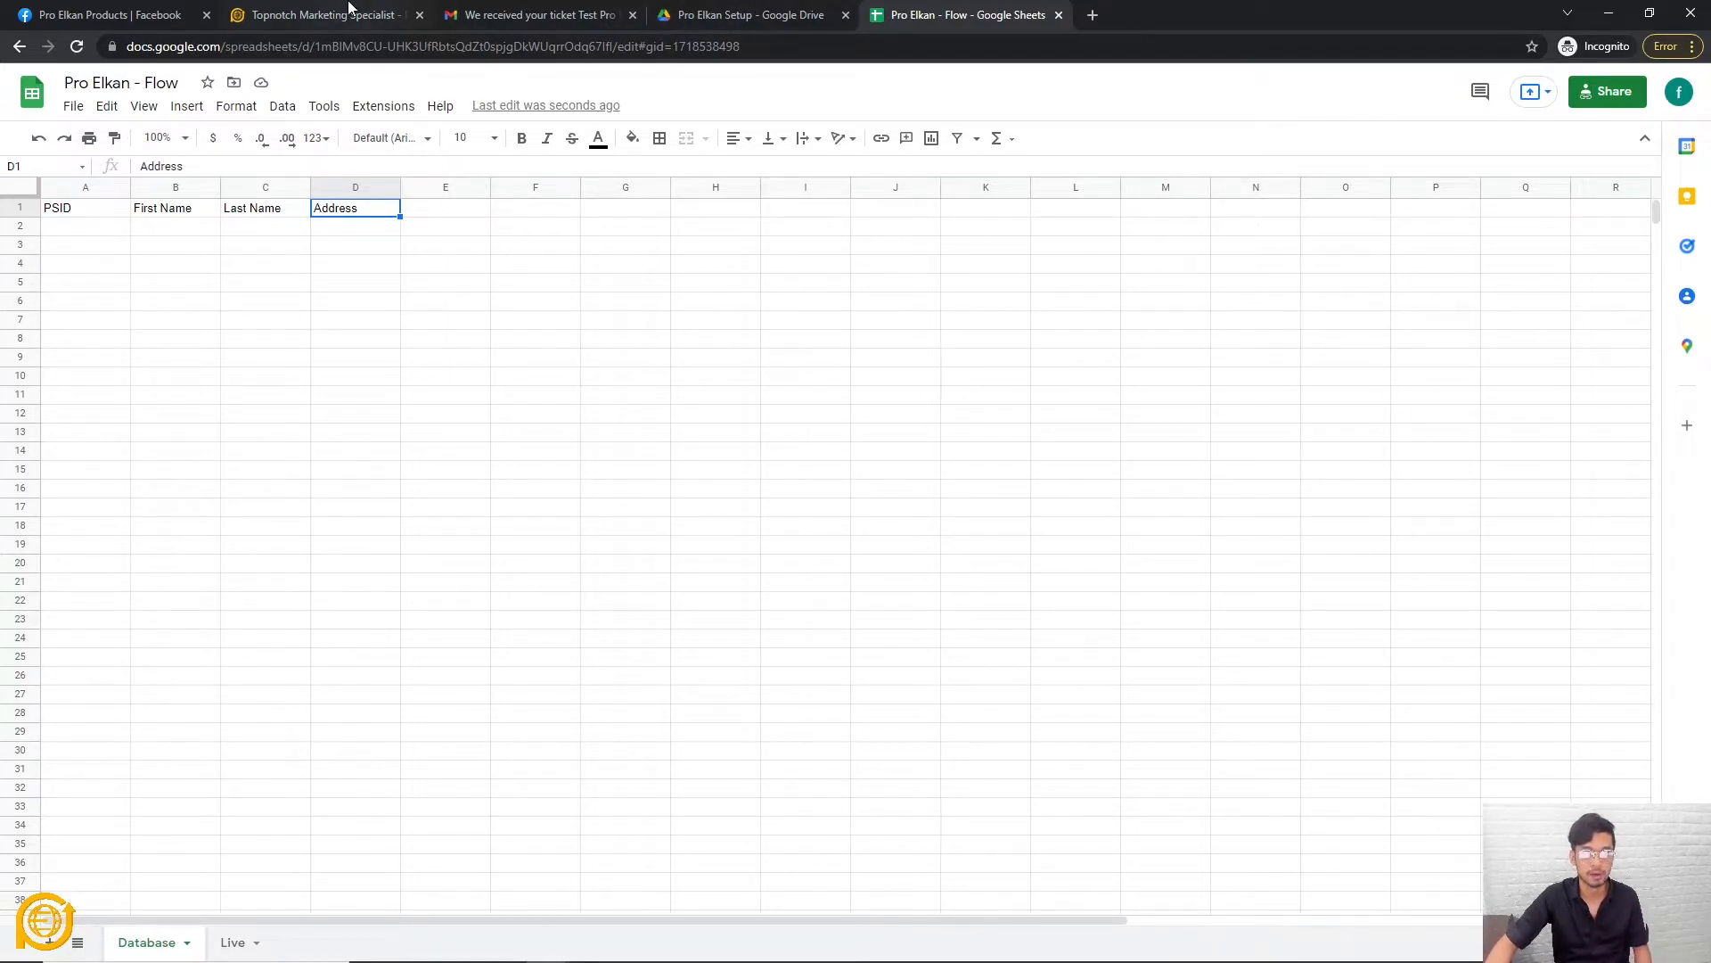
left_click(351, 14)
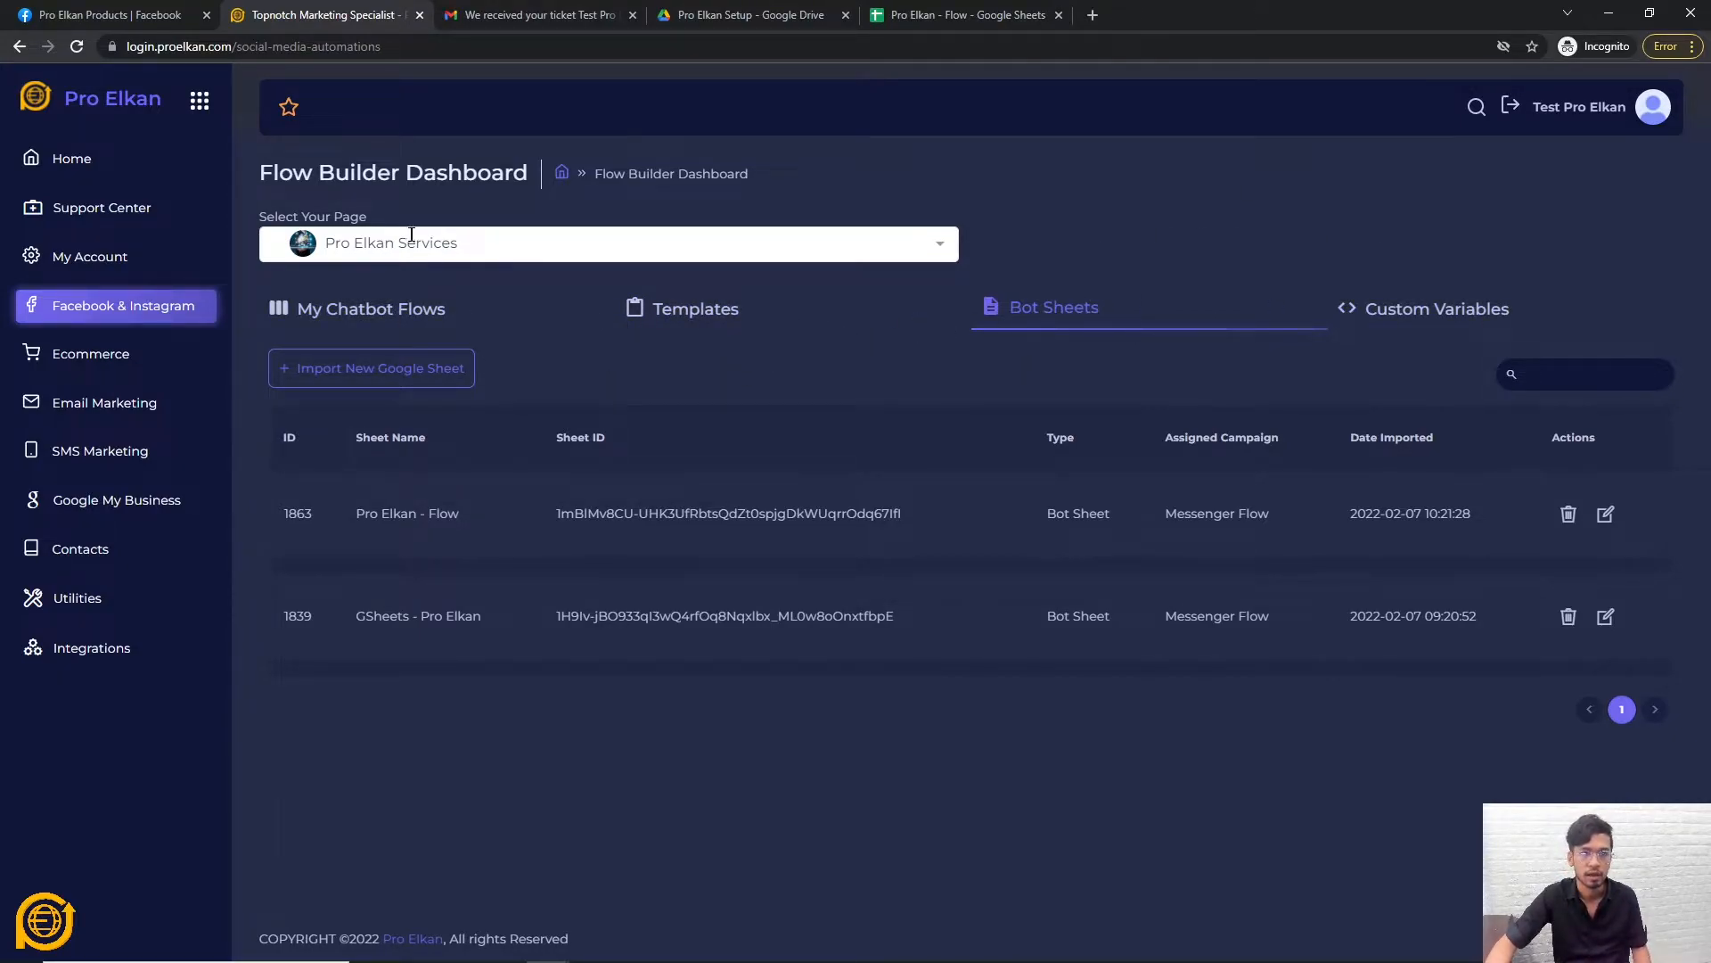
Create a new chatbot flow named 'Test Flow' from My Chatbot Flows.
left_click(390, 324)
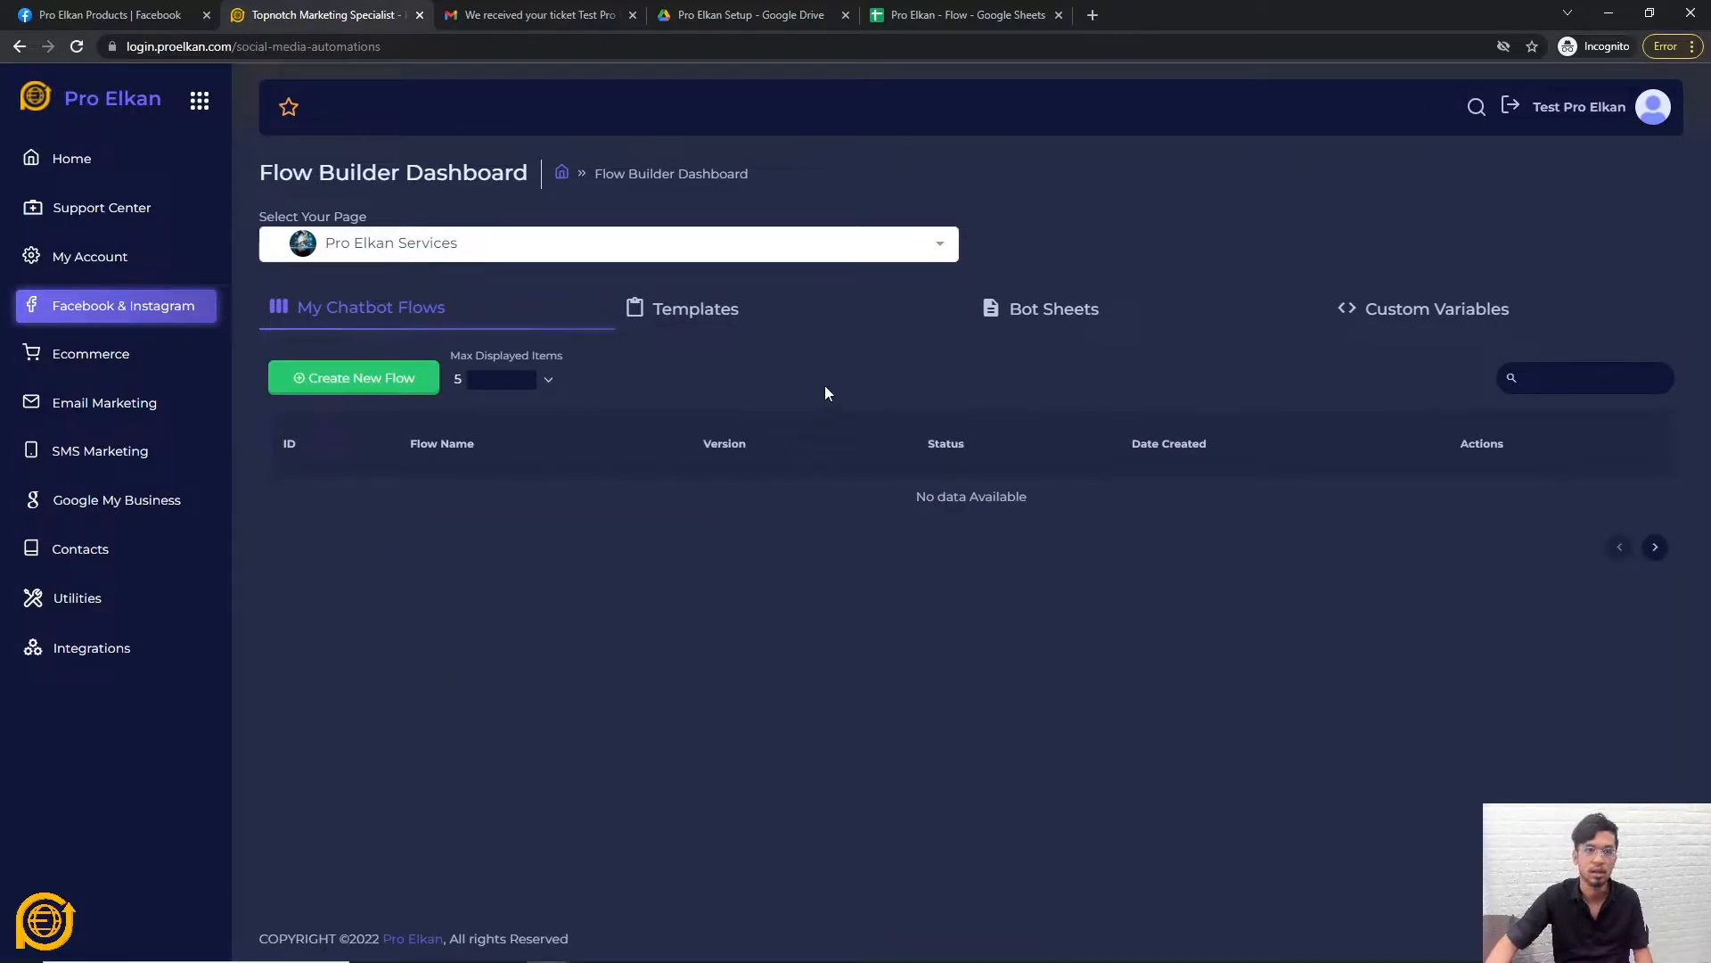
left_click(413, 386)
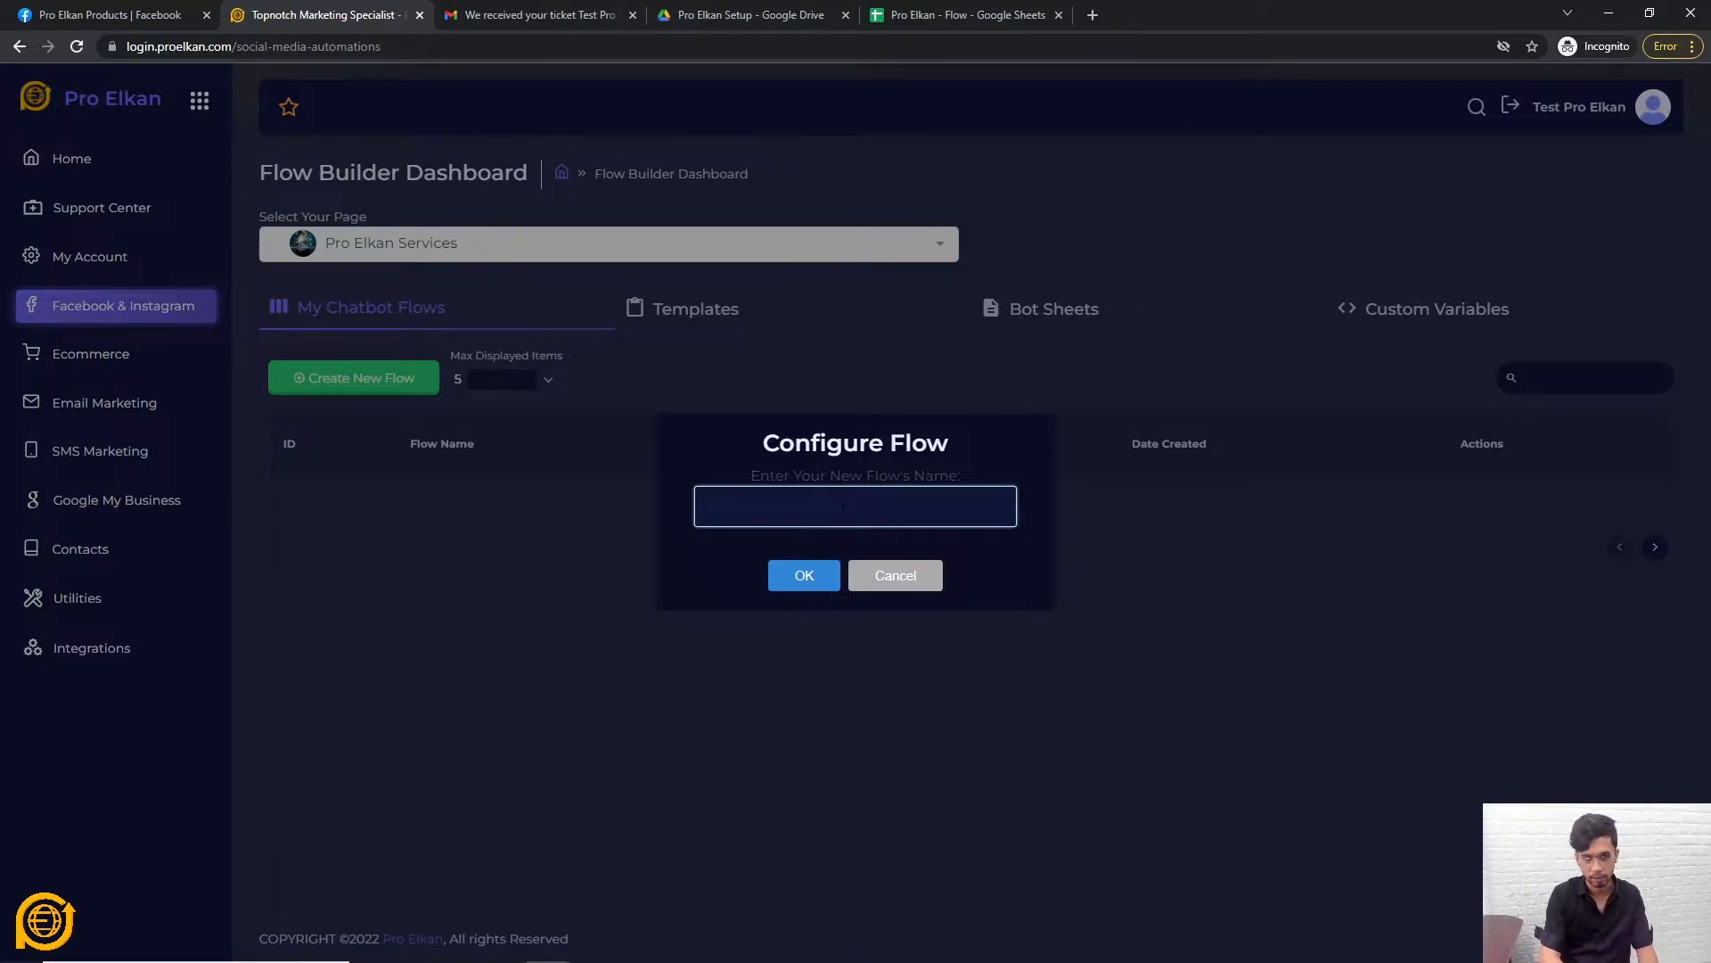
type("low")
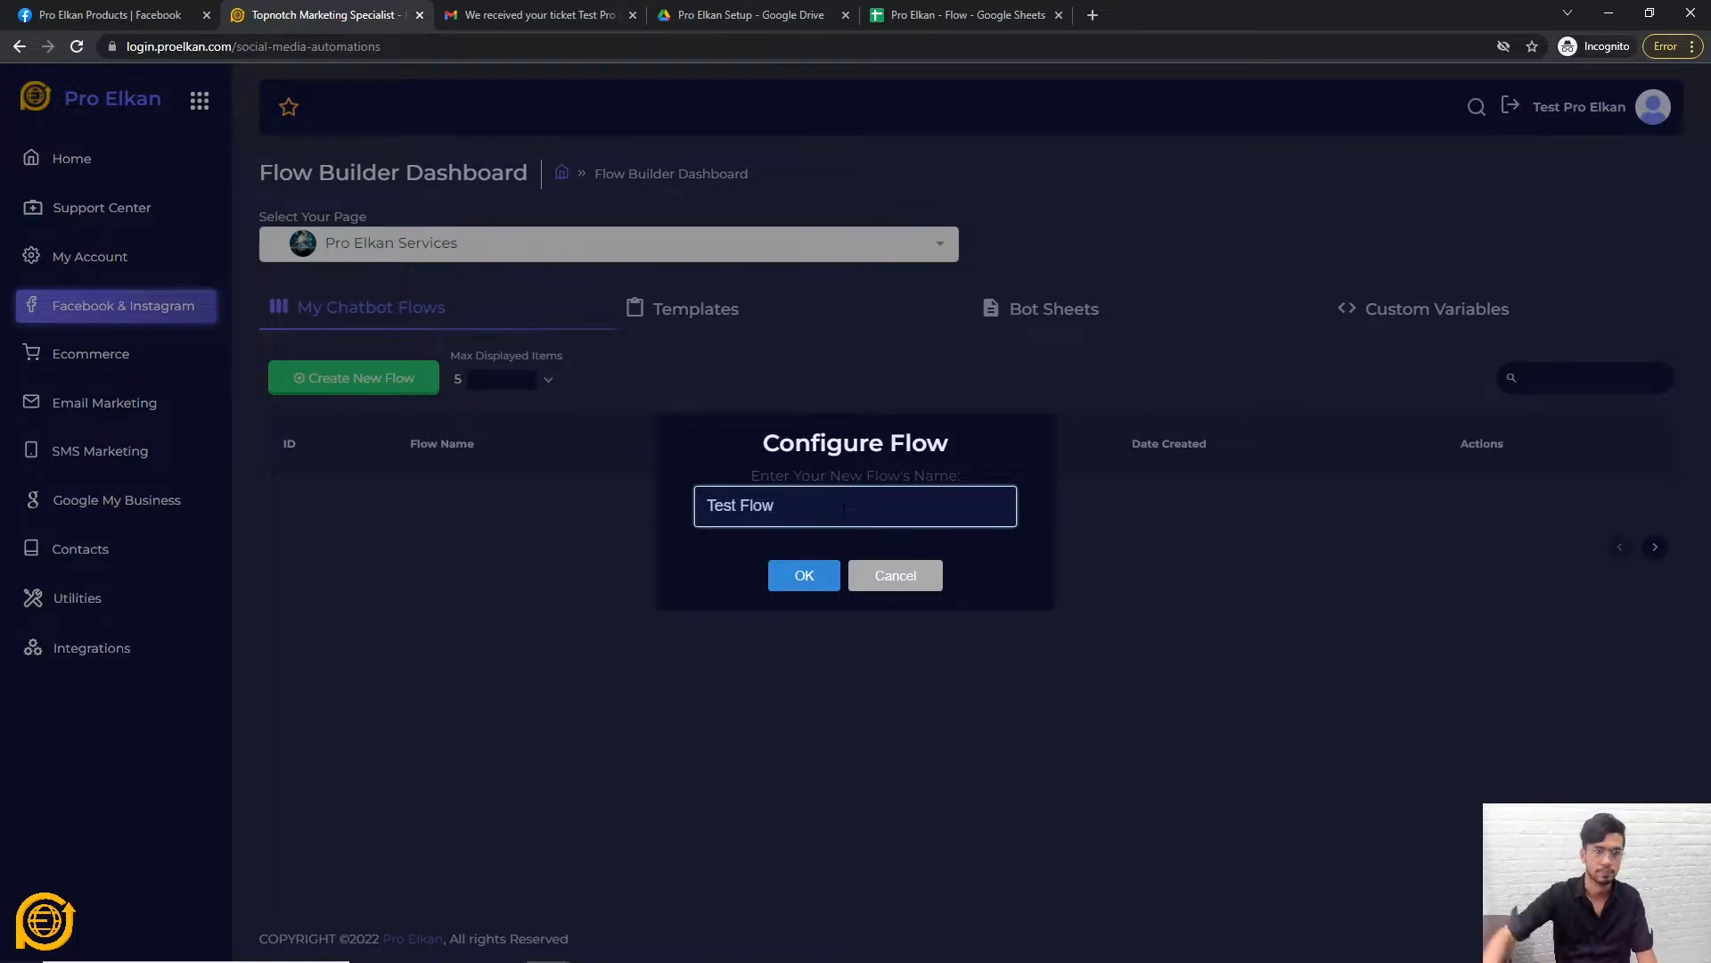
left_click(806, 573)
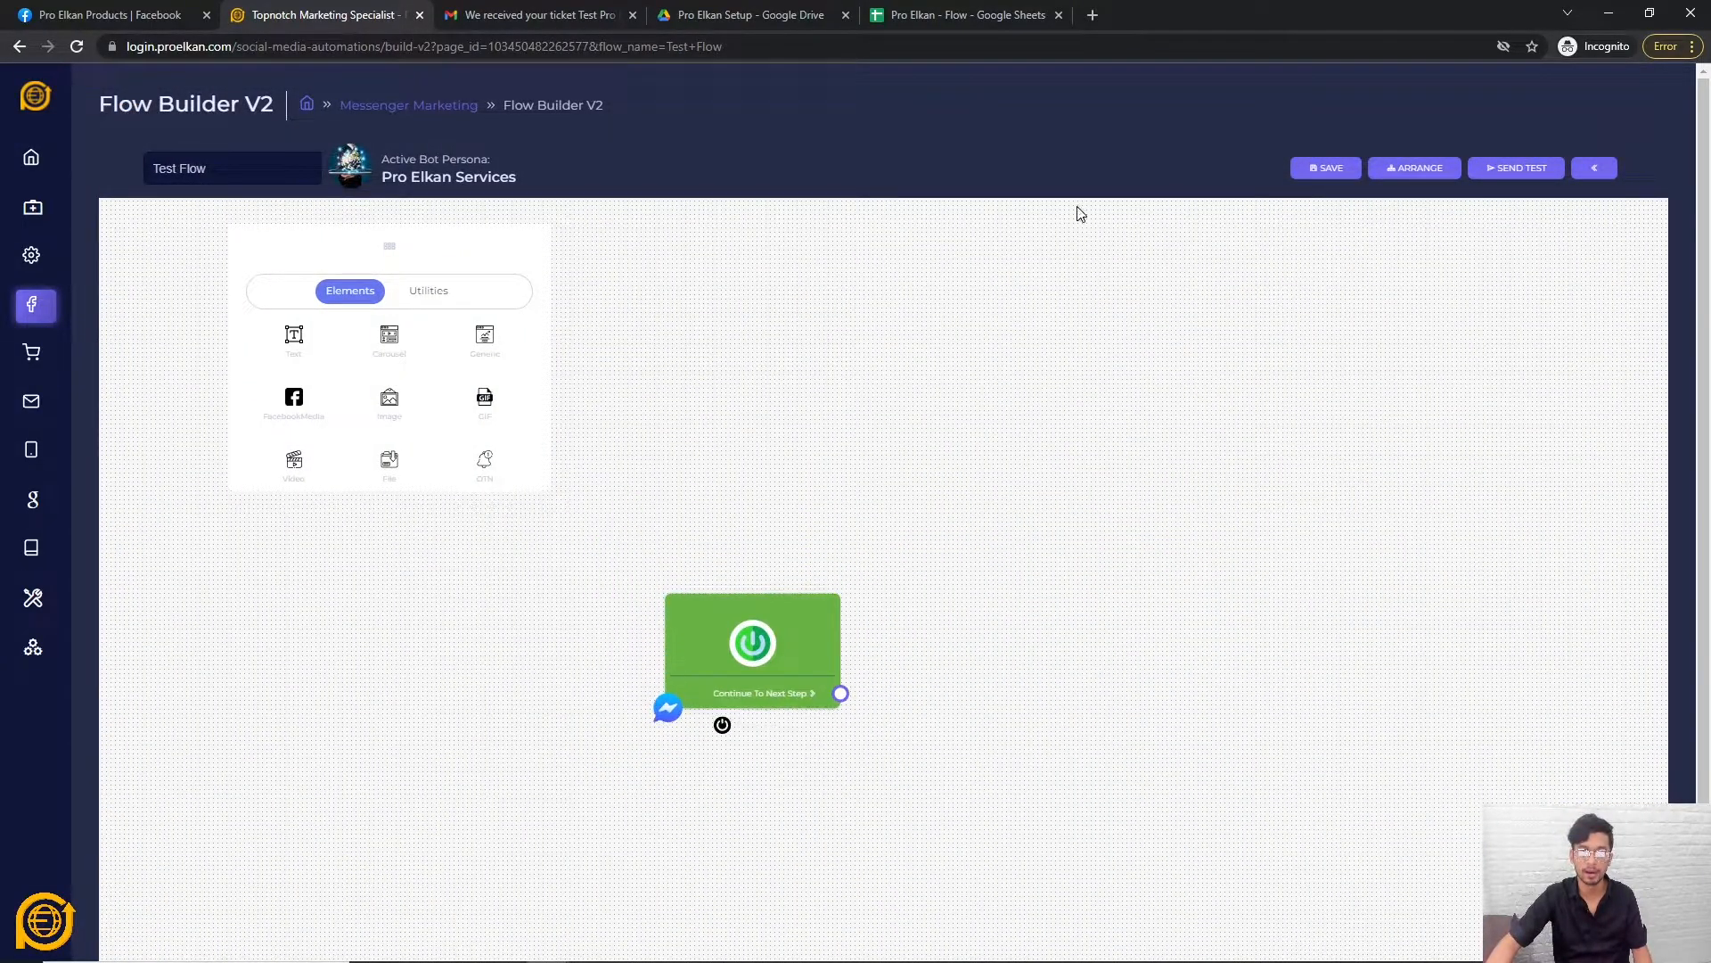
Auto-arrange the flow, then reposition the start node, canvas and elements panel.
scroll(1682, 207, "down", 2)
scroll(1685, 198, "up", 2)
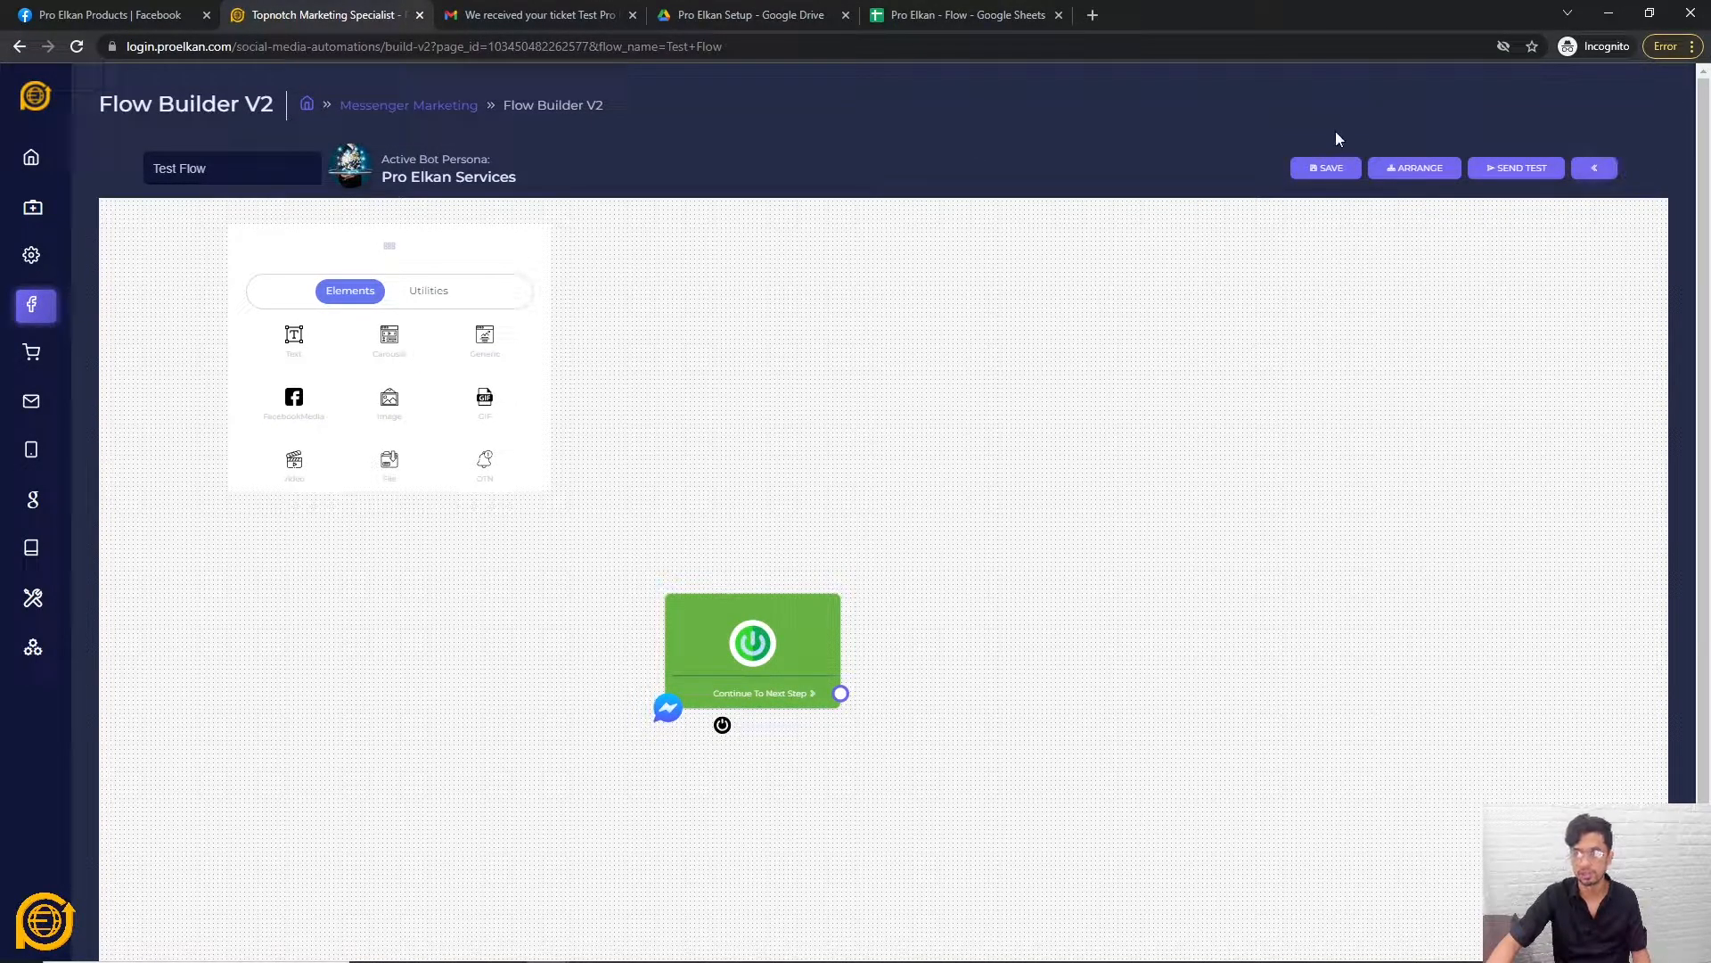
left_click(1423, 178)
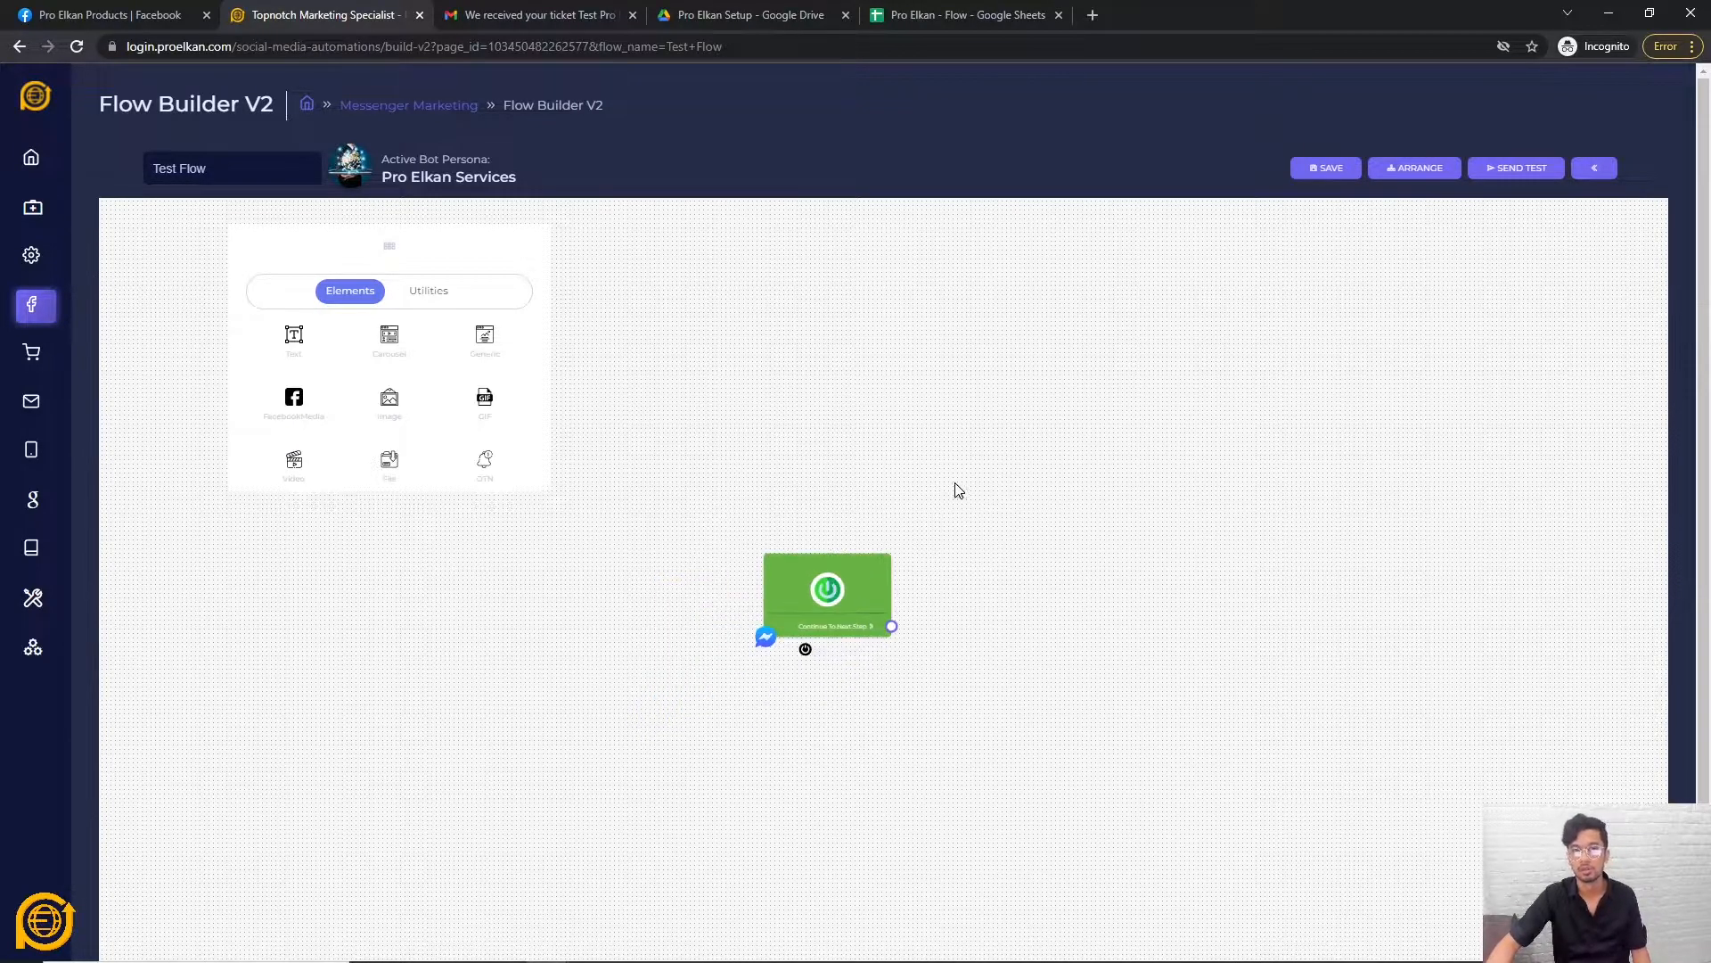
left_click_drag(835, 631, 529, 729)
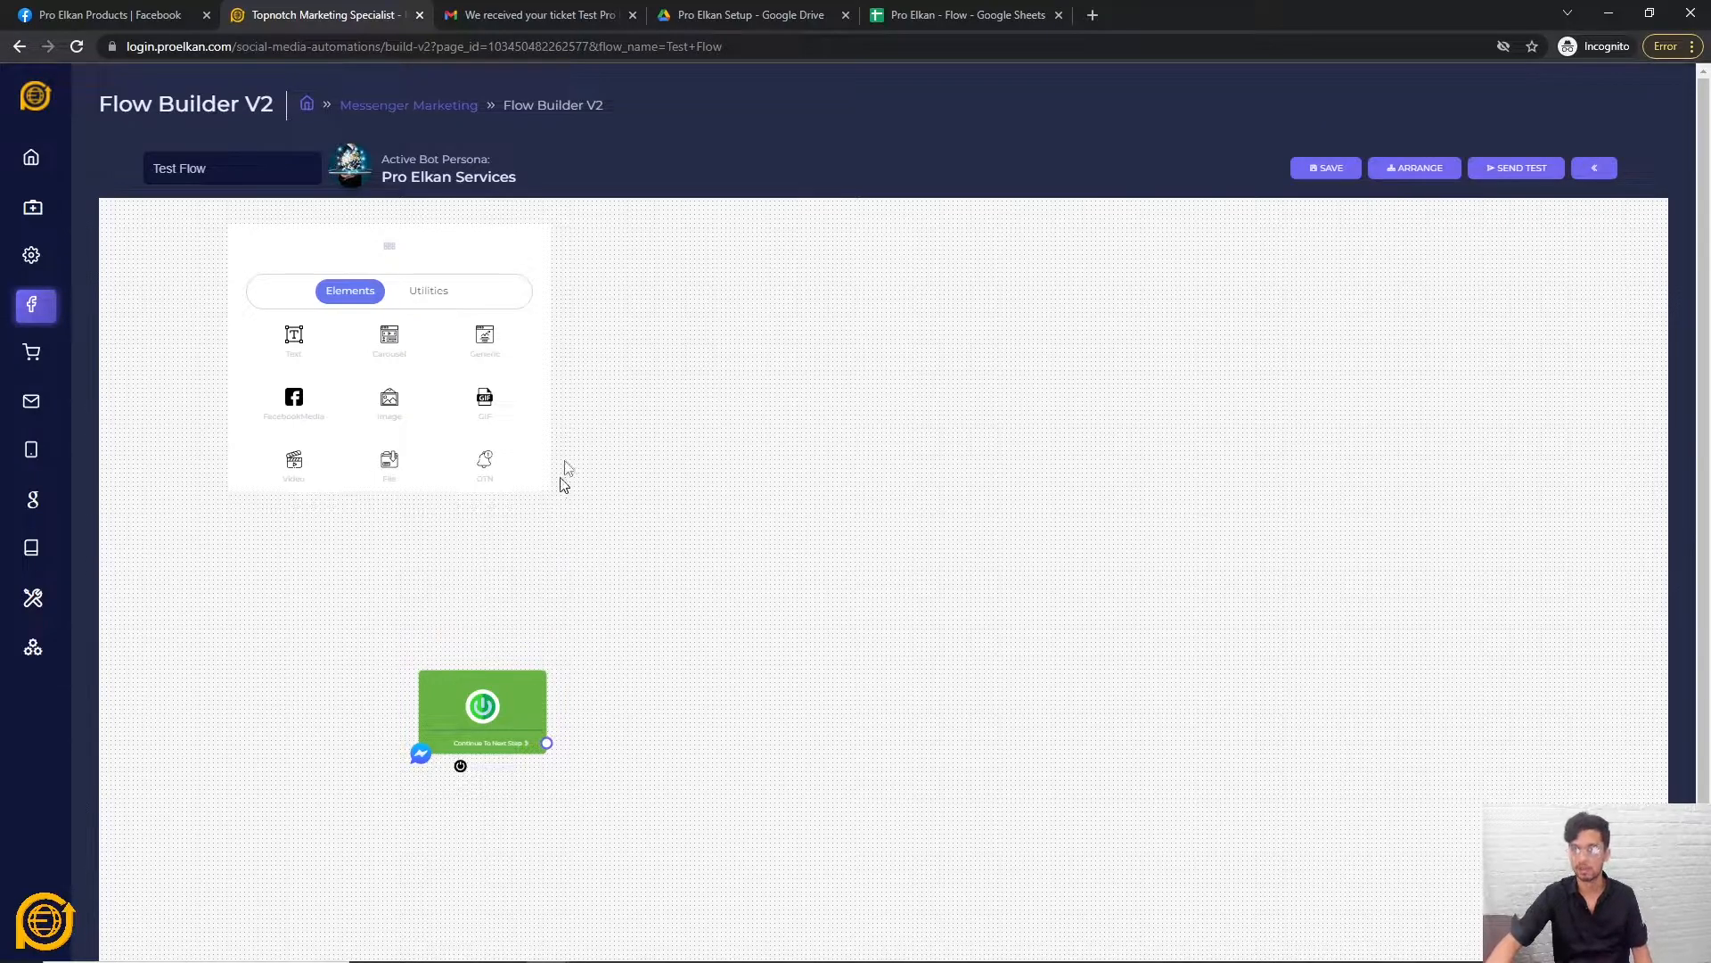
left_click_drag(772, 650, 859, 553)
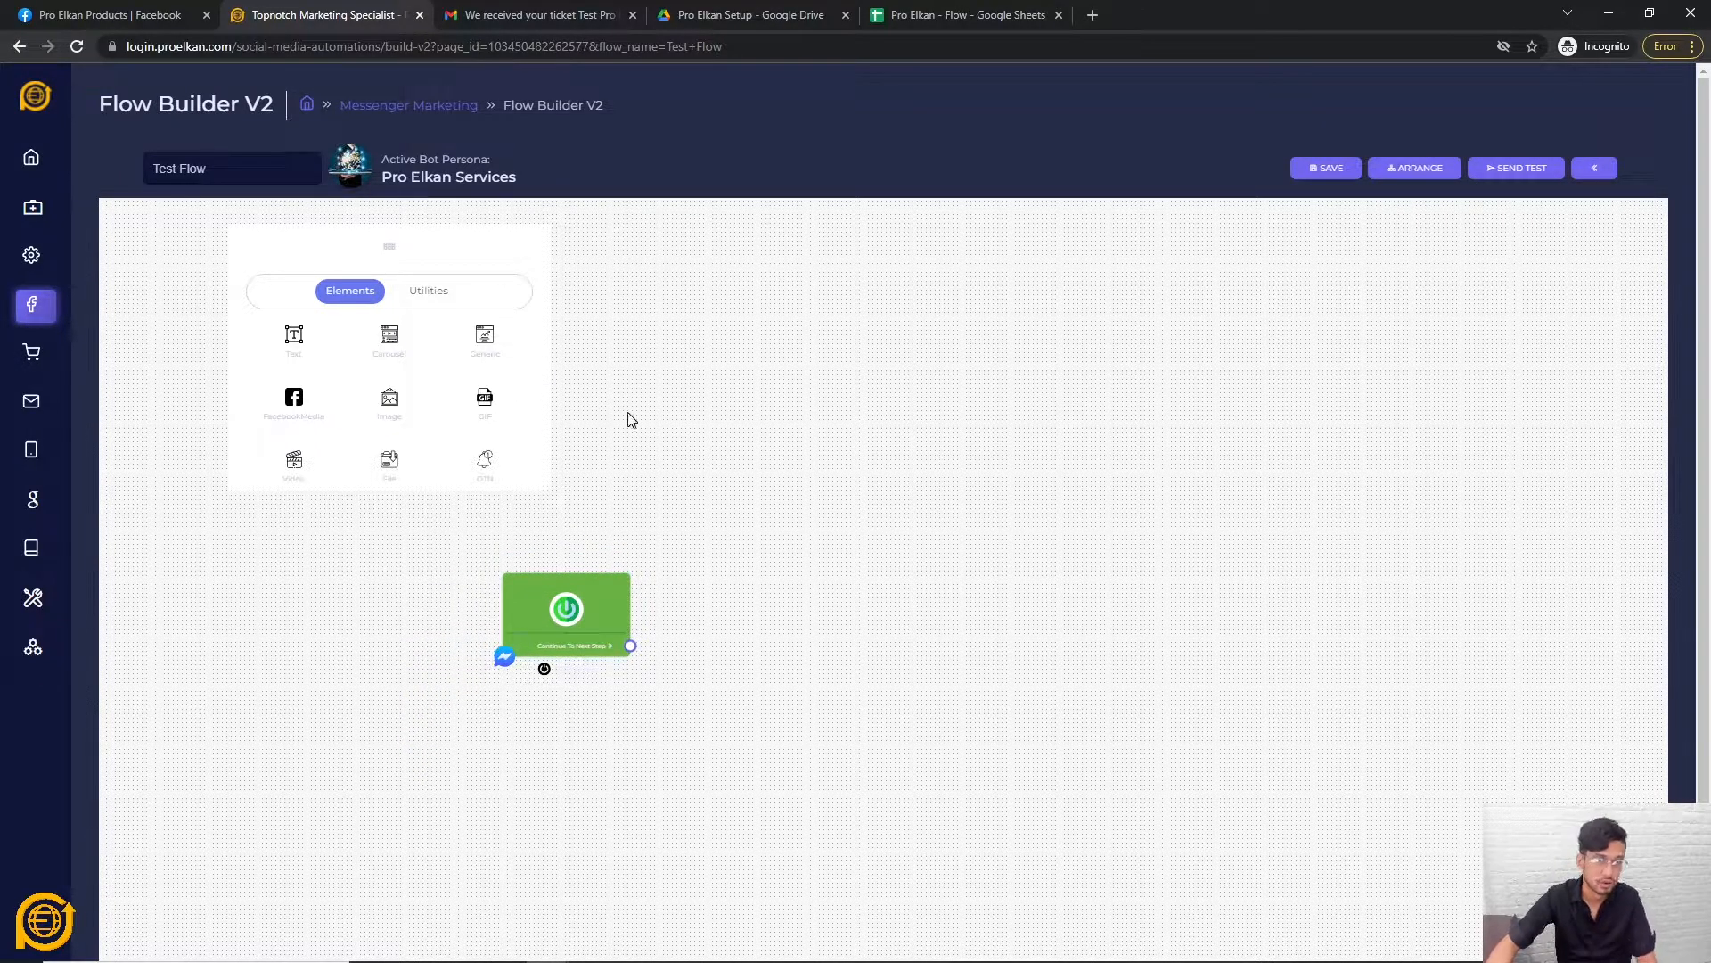
left_click_drag(534, 257, 465, 265)
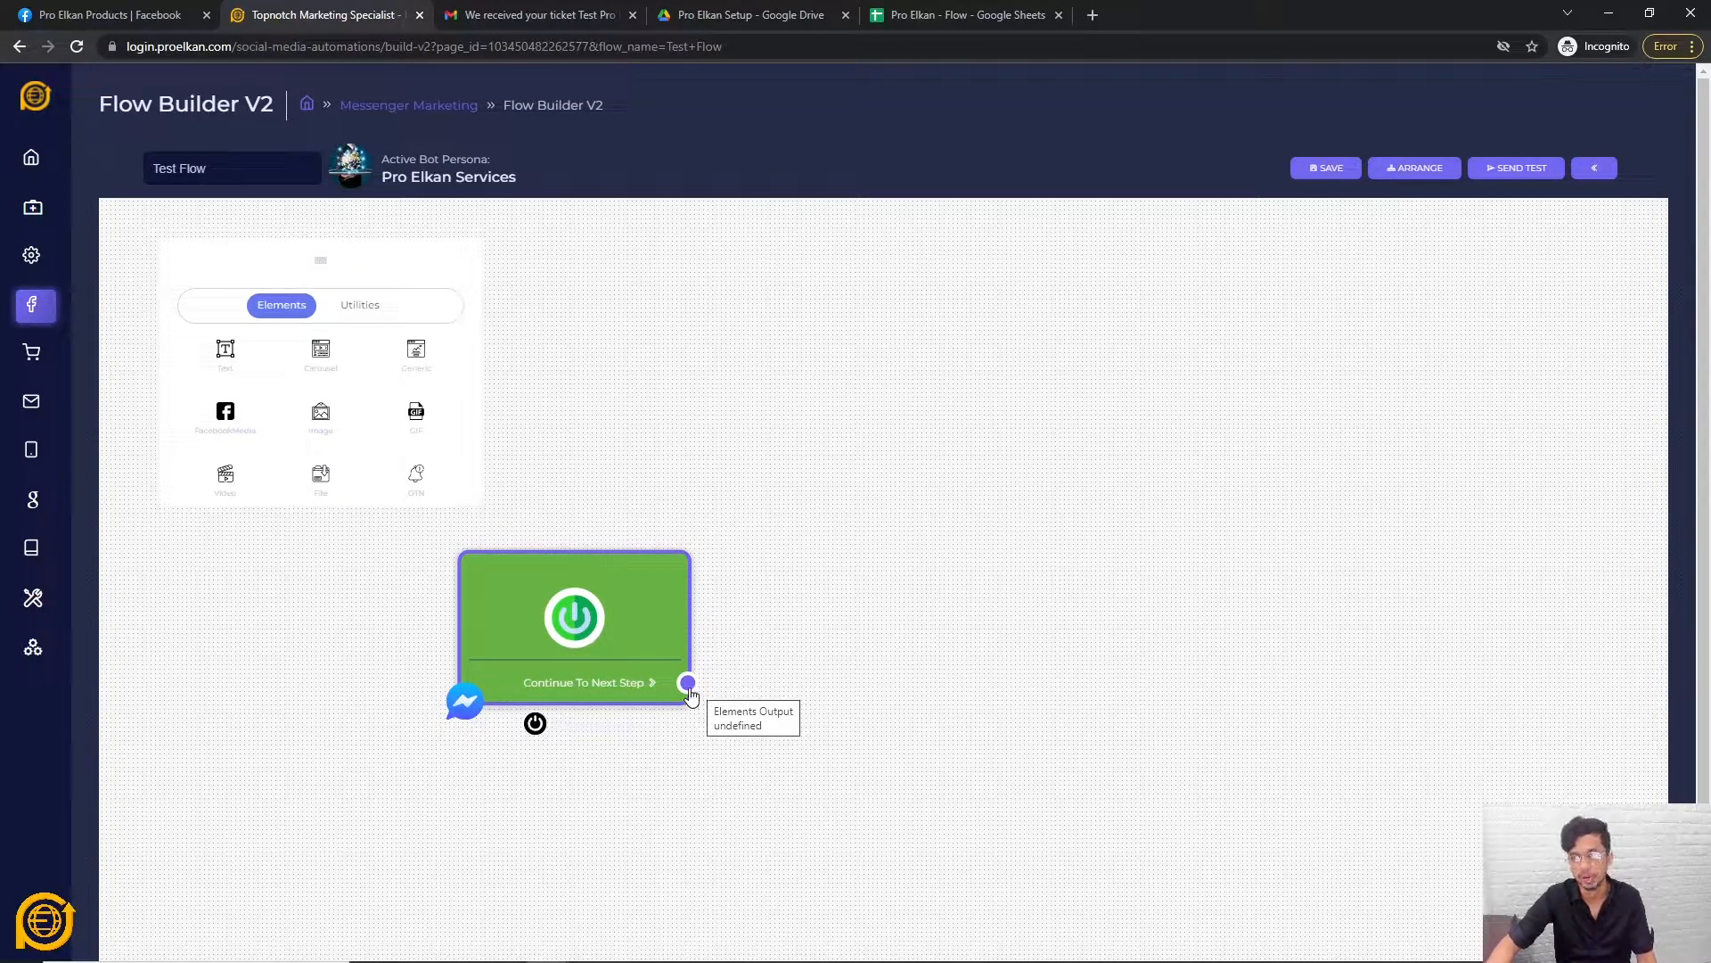
Link a new Text node (Text#3) from the start node's output and tidy both nodes.
left_click_drag(688, 683, 919, 398)
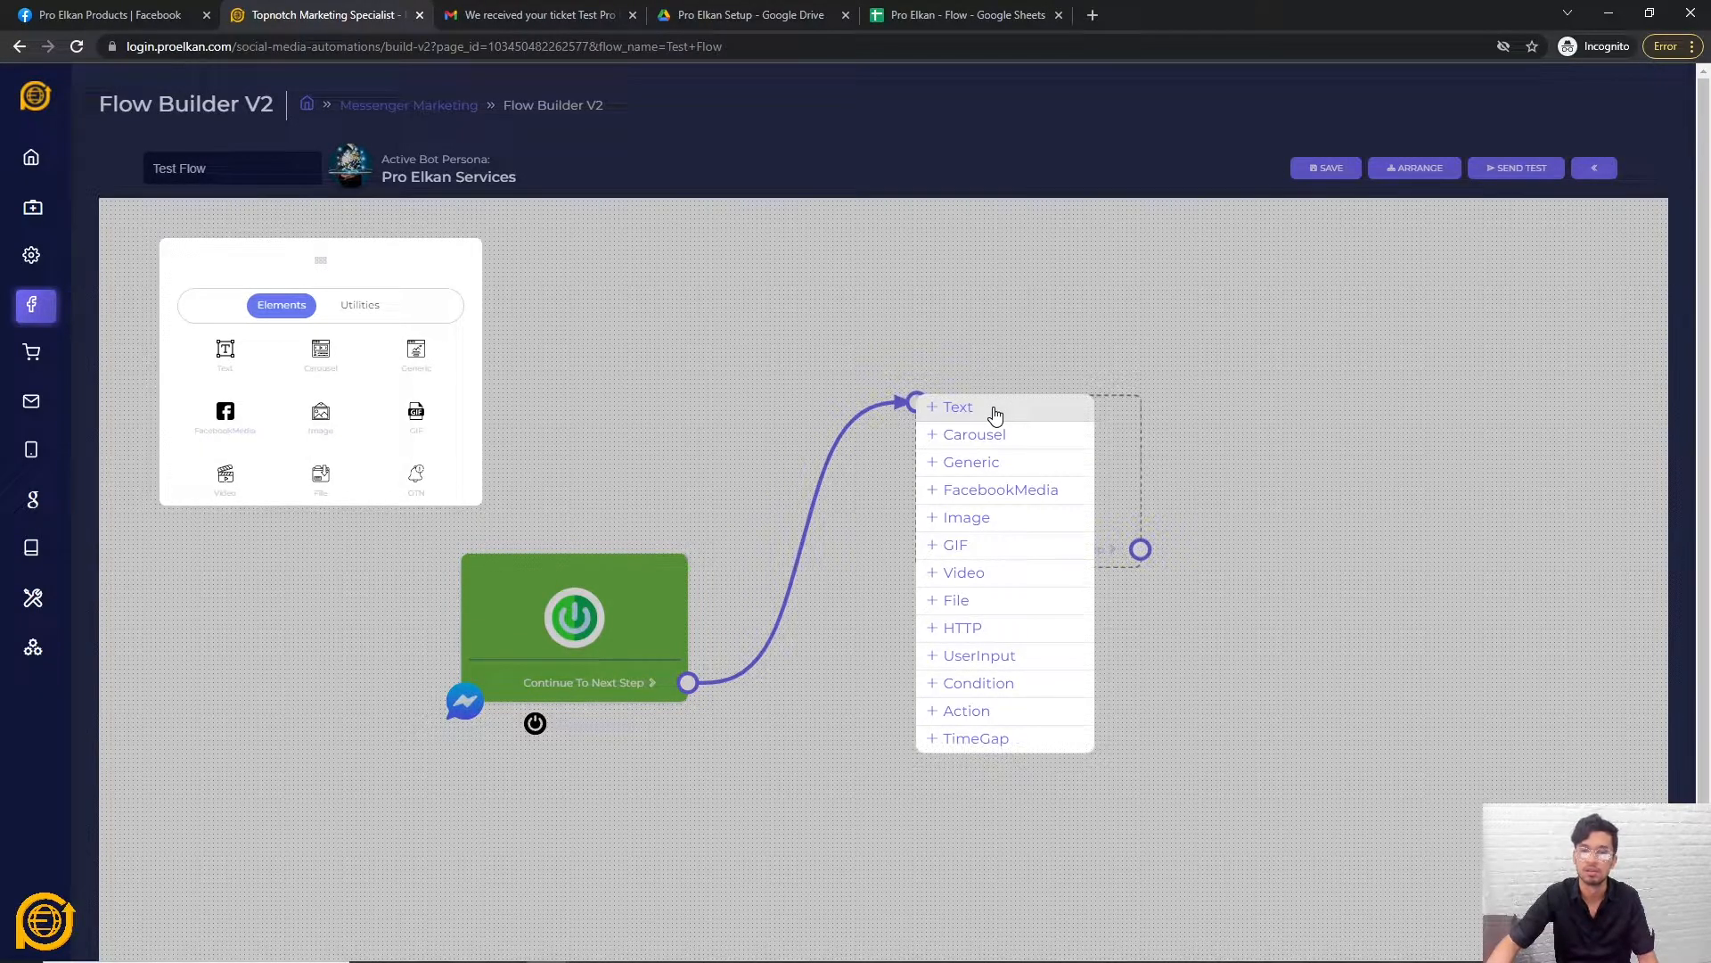
left_click(996, 415)
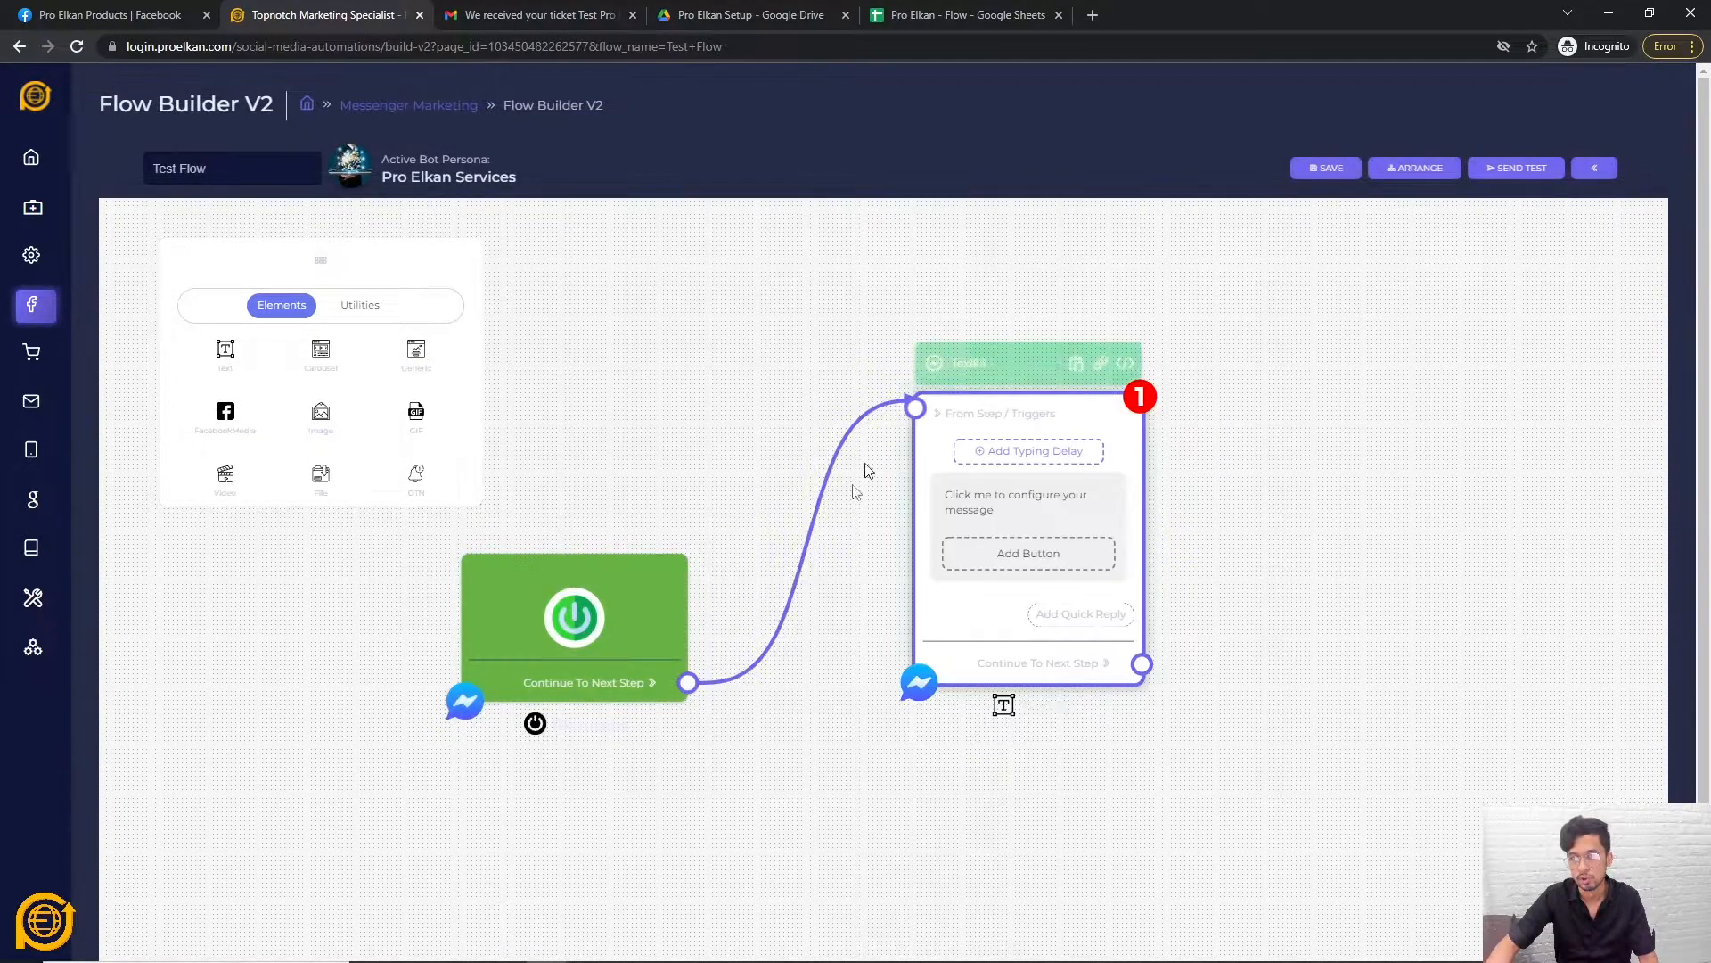
left_click_drag(646, 620, 633, 642)
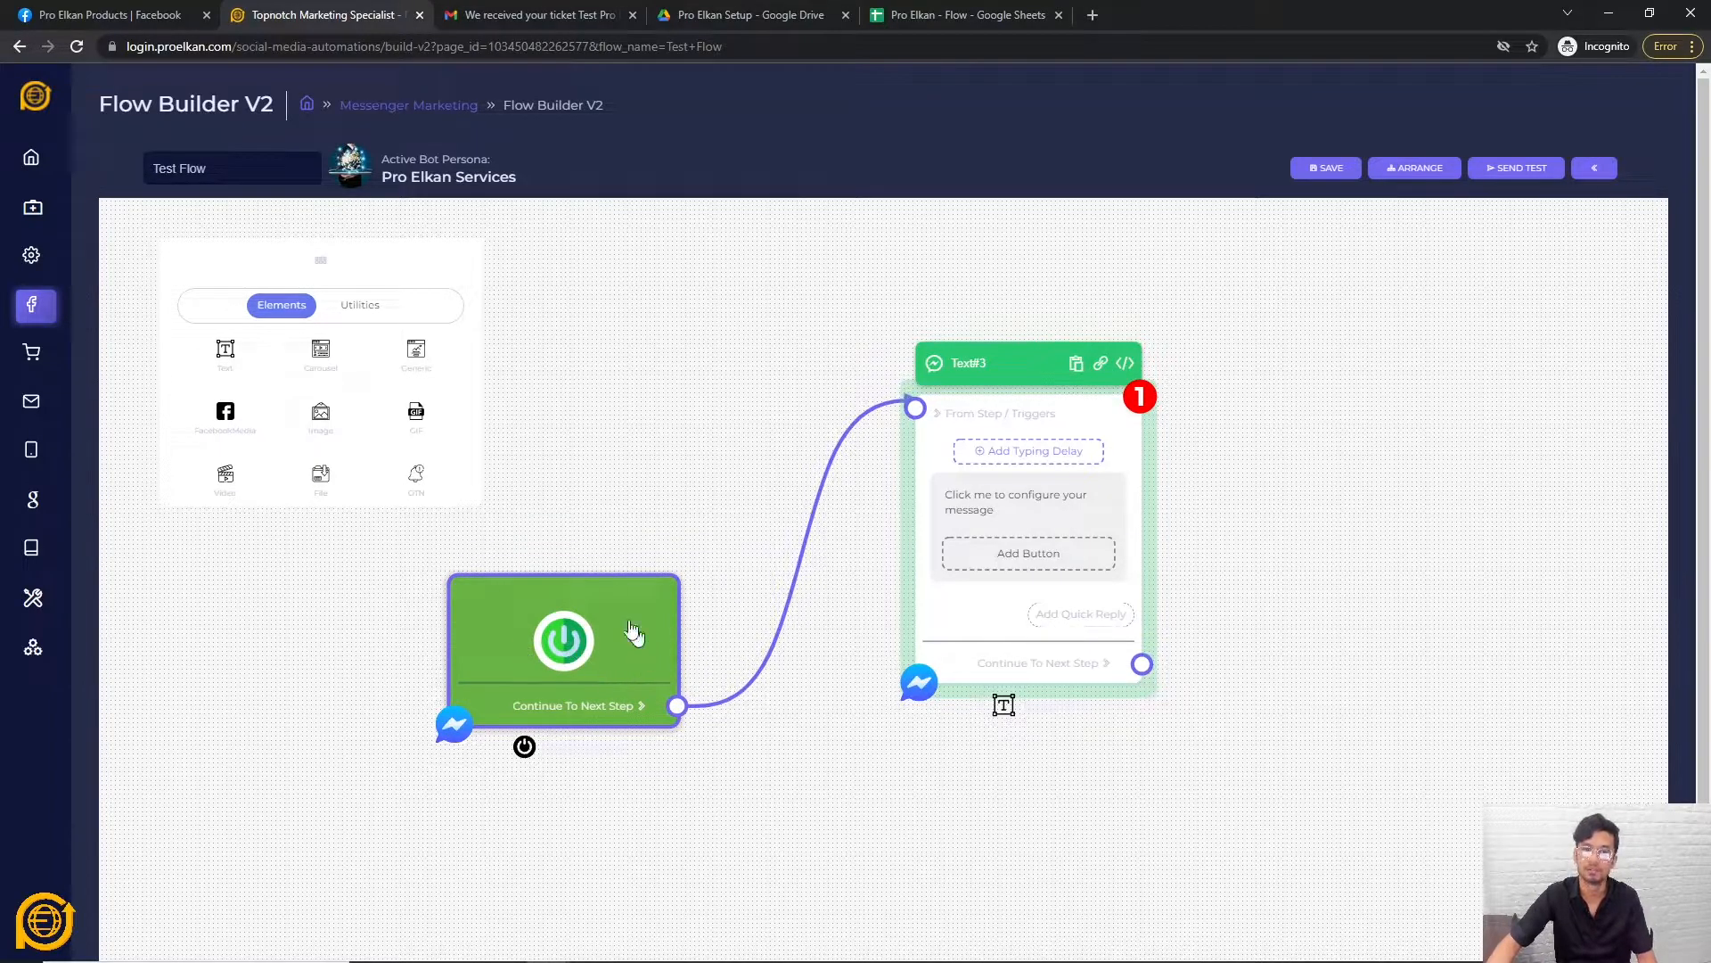
left_click_drag(992, 630, 984, 639)
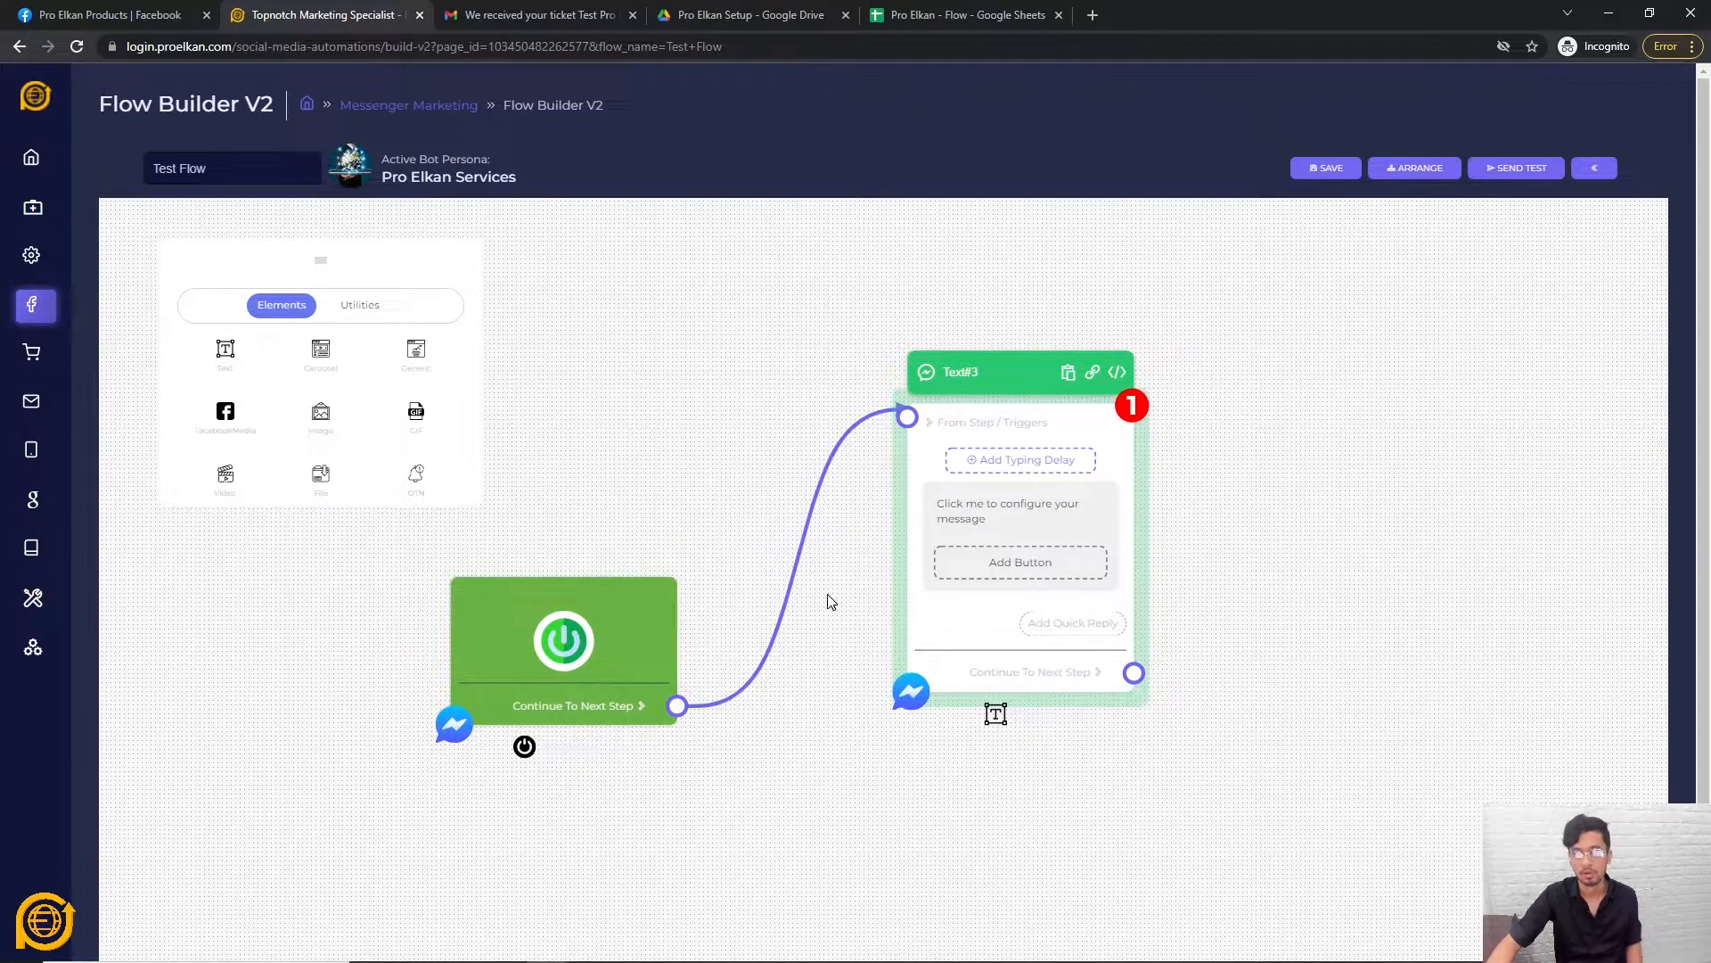
scroll(826, 615, "down", 2)
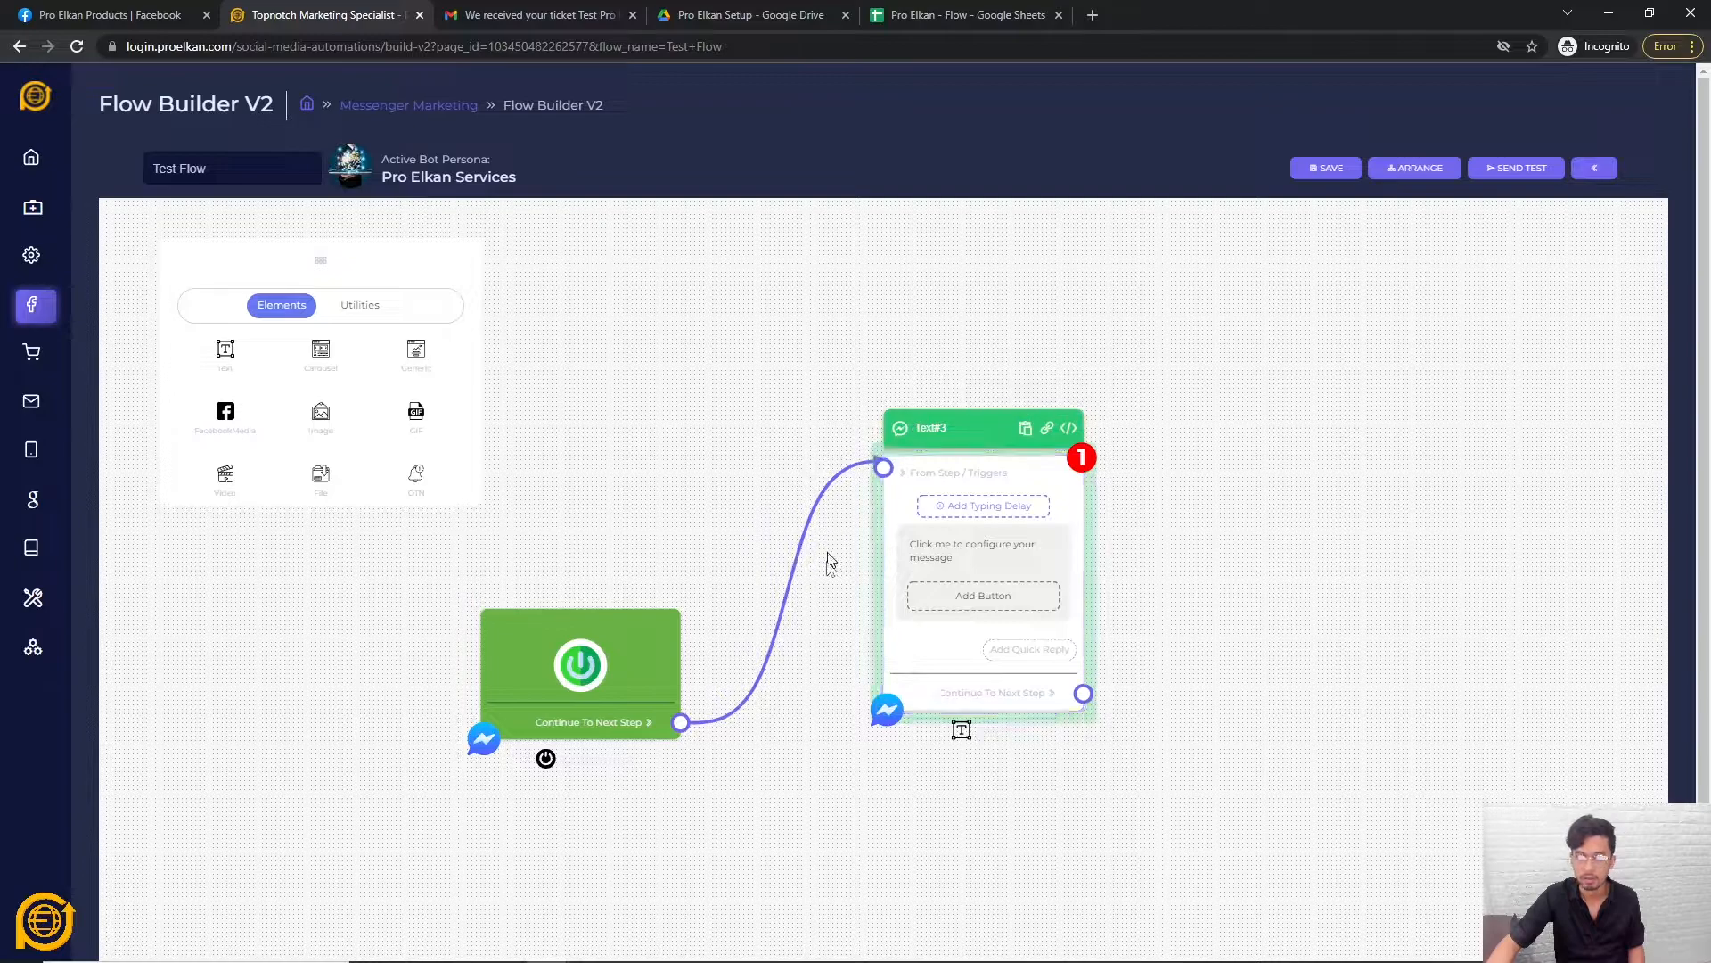
scroll(1119, 752, "up", 1)
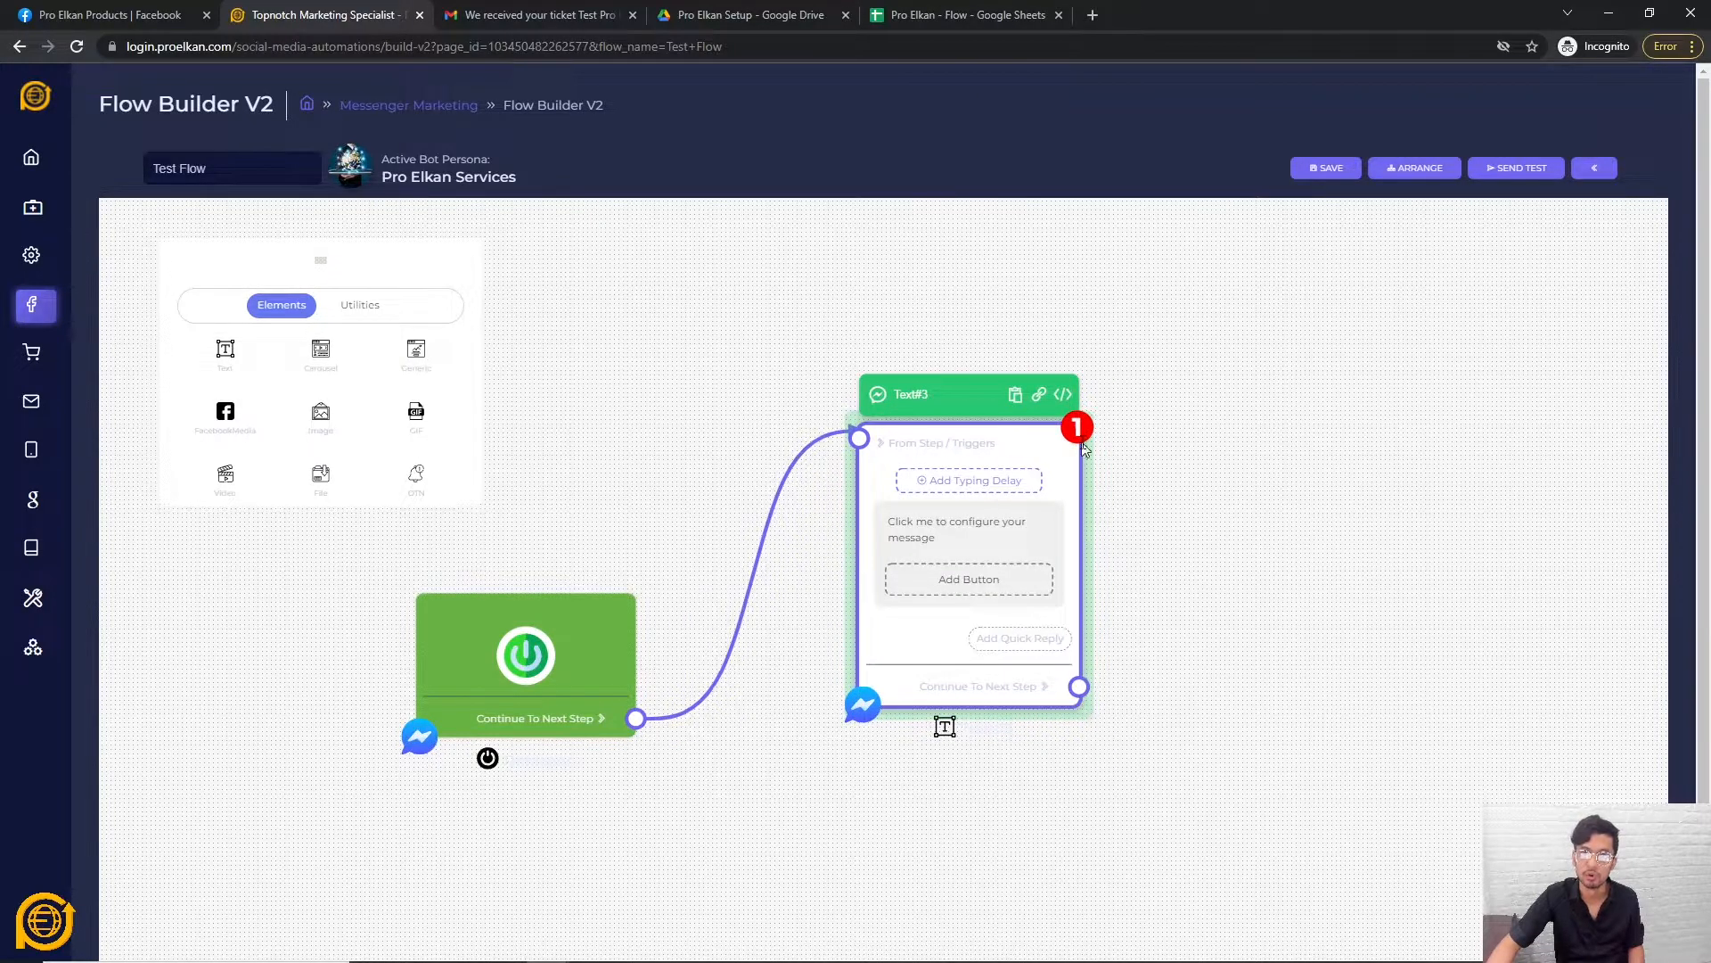
mouse_move(1072, 444)
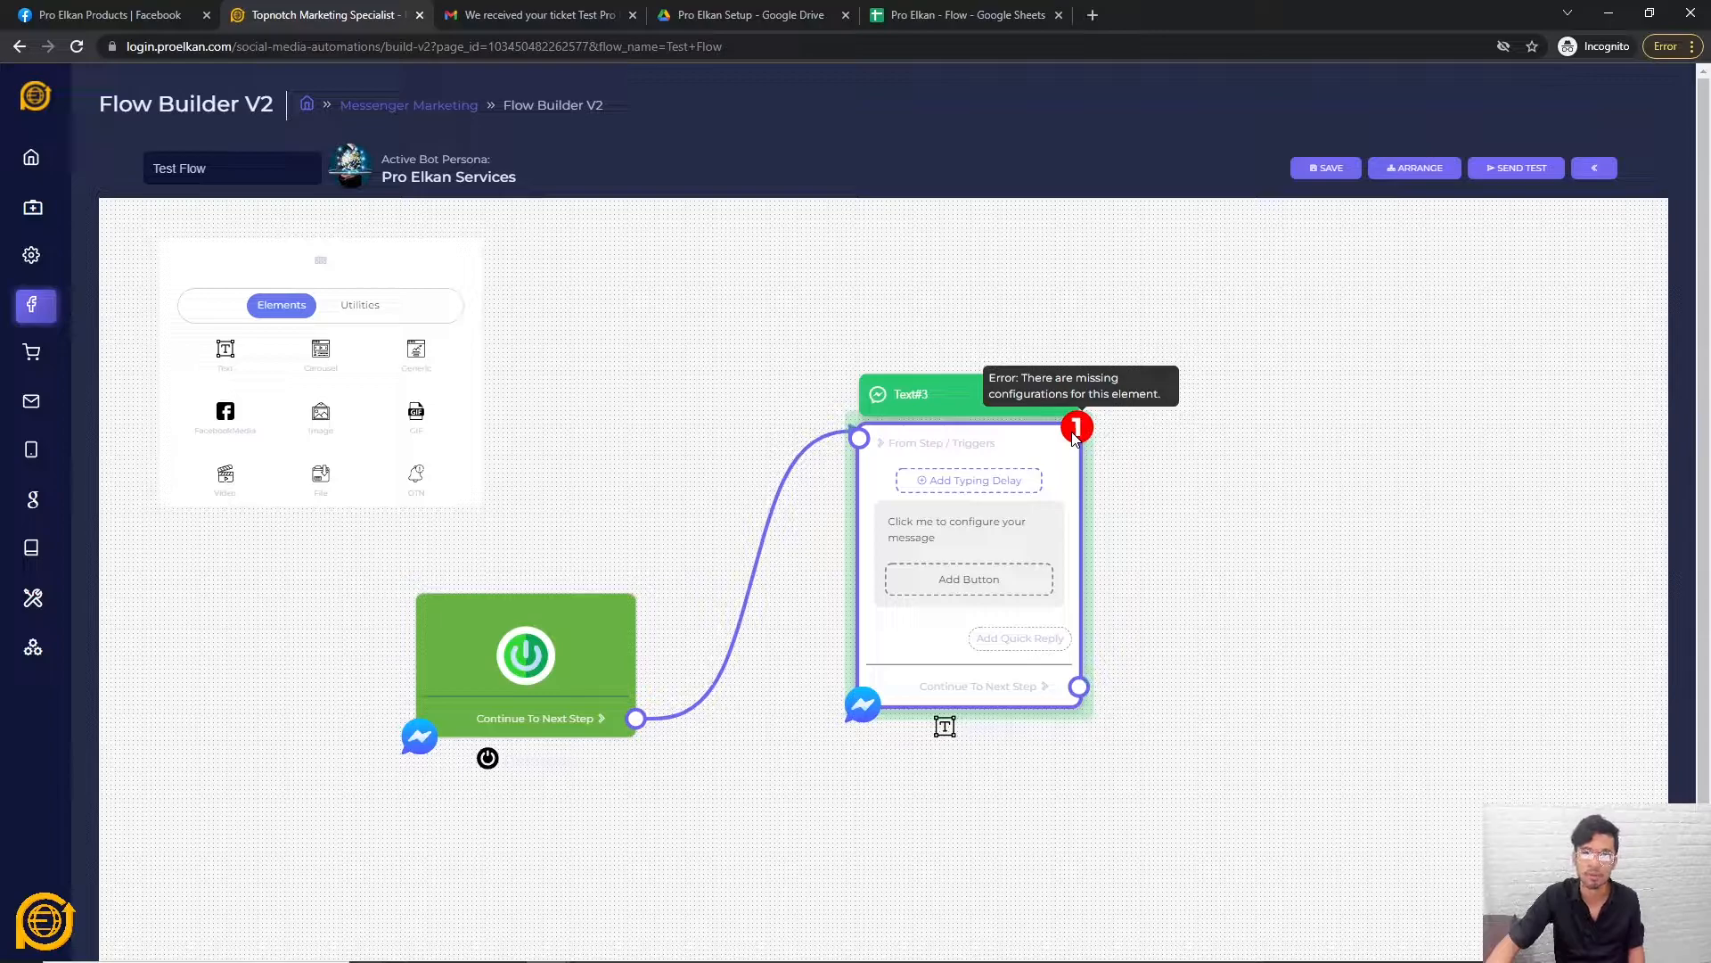
Write 'Hi {{first_name}}!' in Text#3's message, followed by two blank lines.
left_click(950, 546)
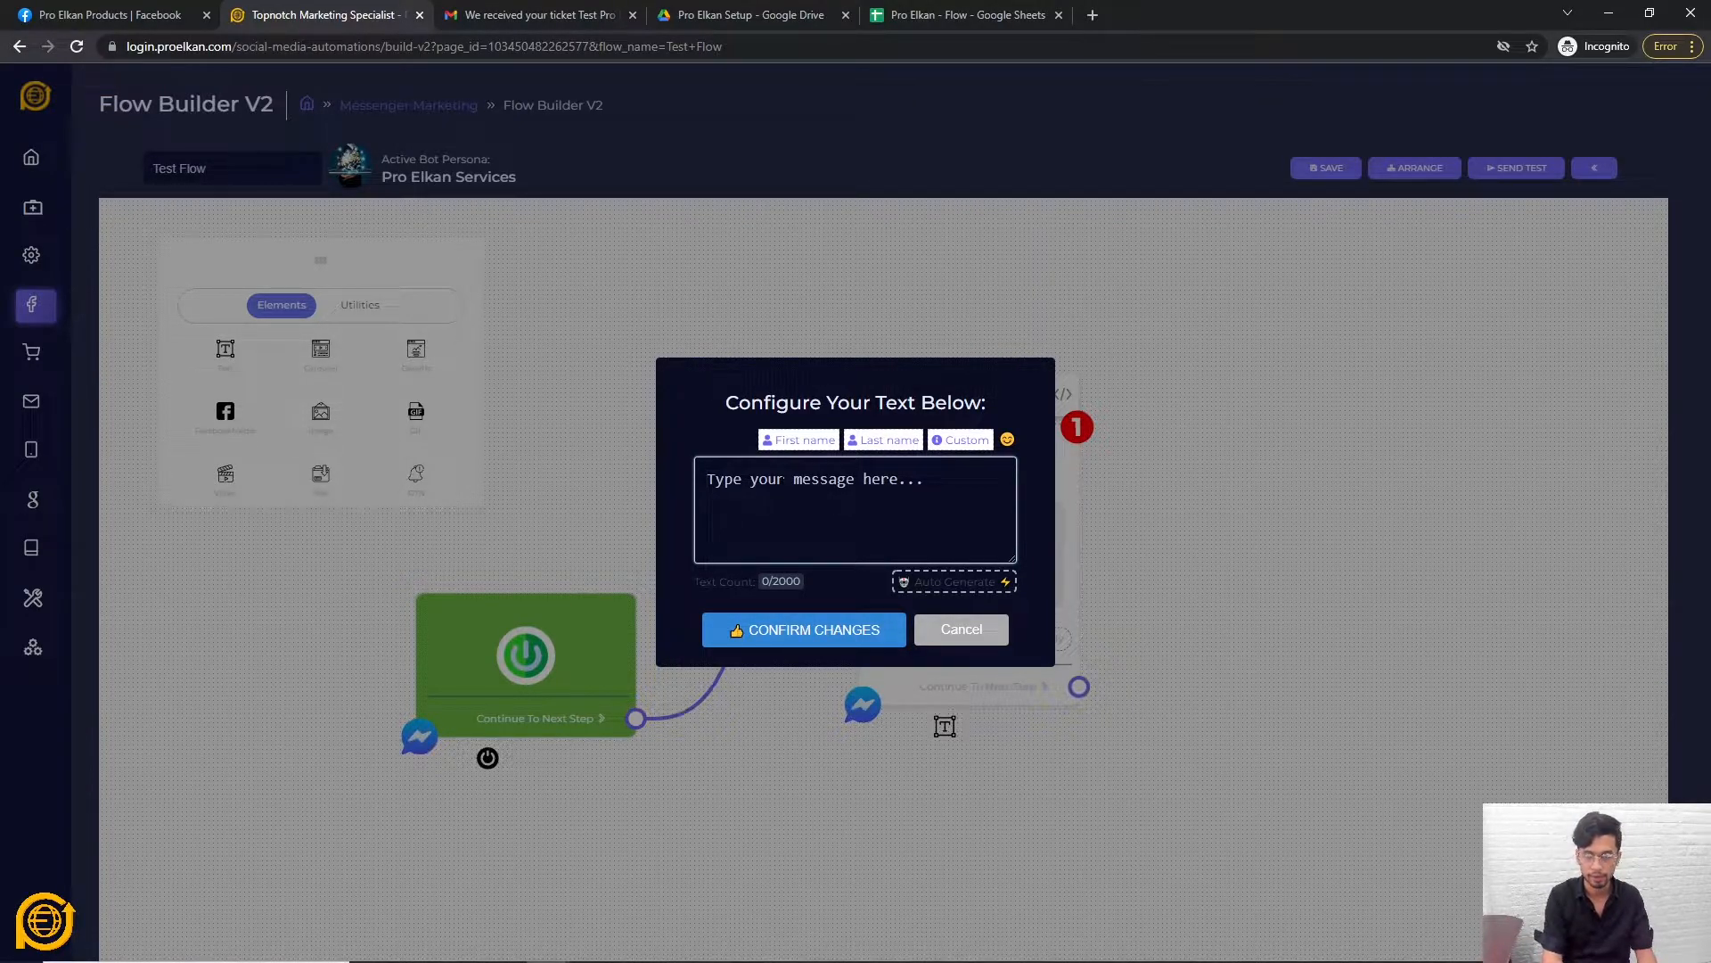
type("Hi")
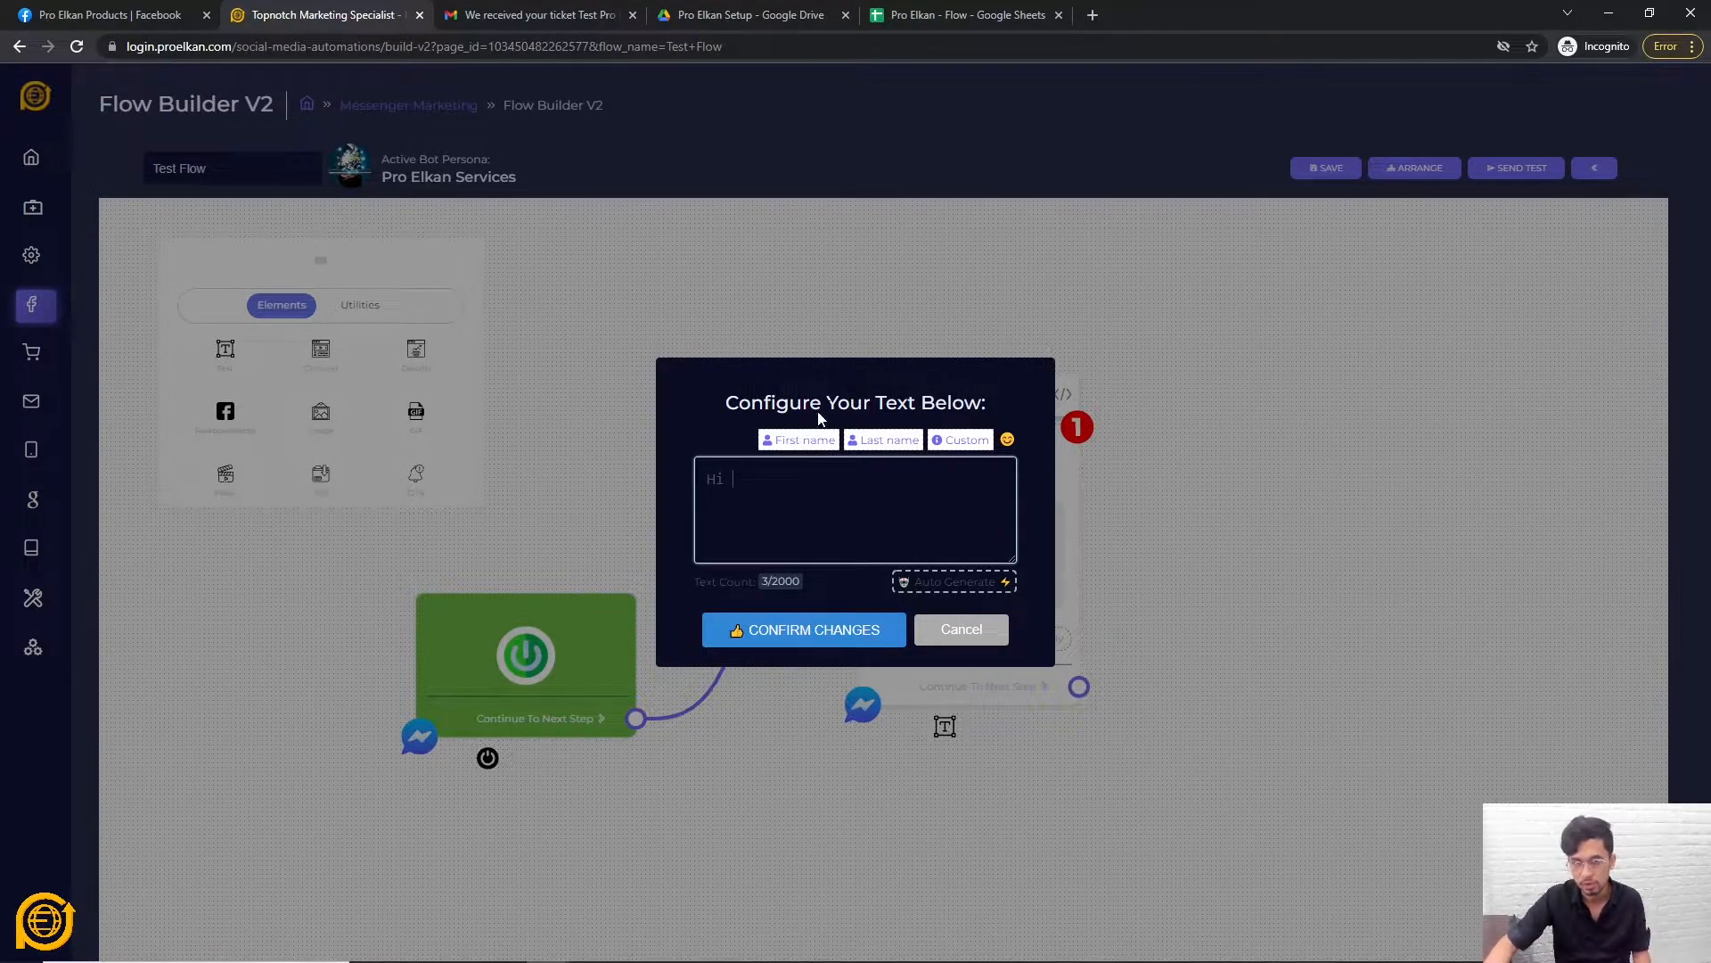
left_click(801, 450)
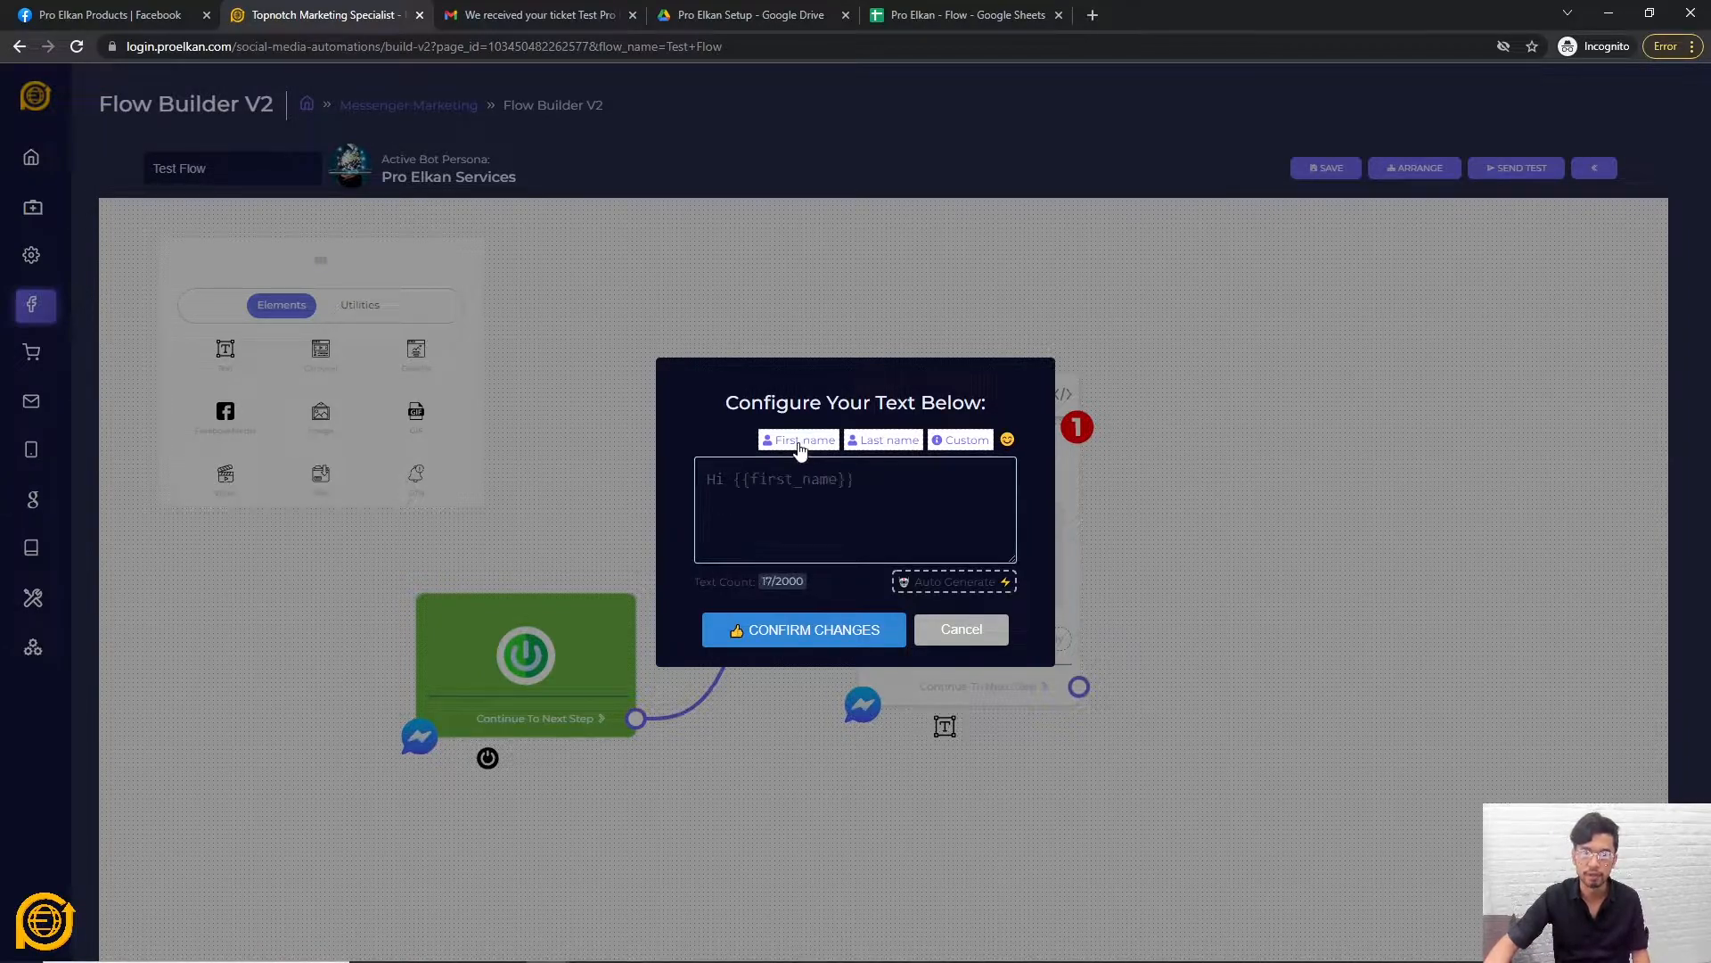
type("!")
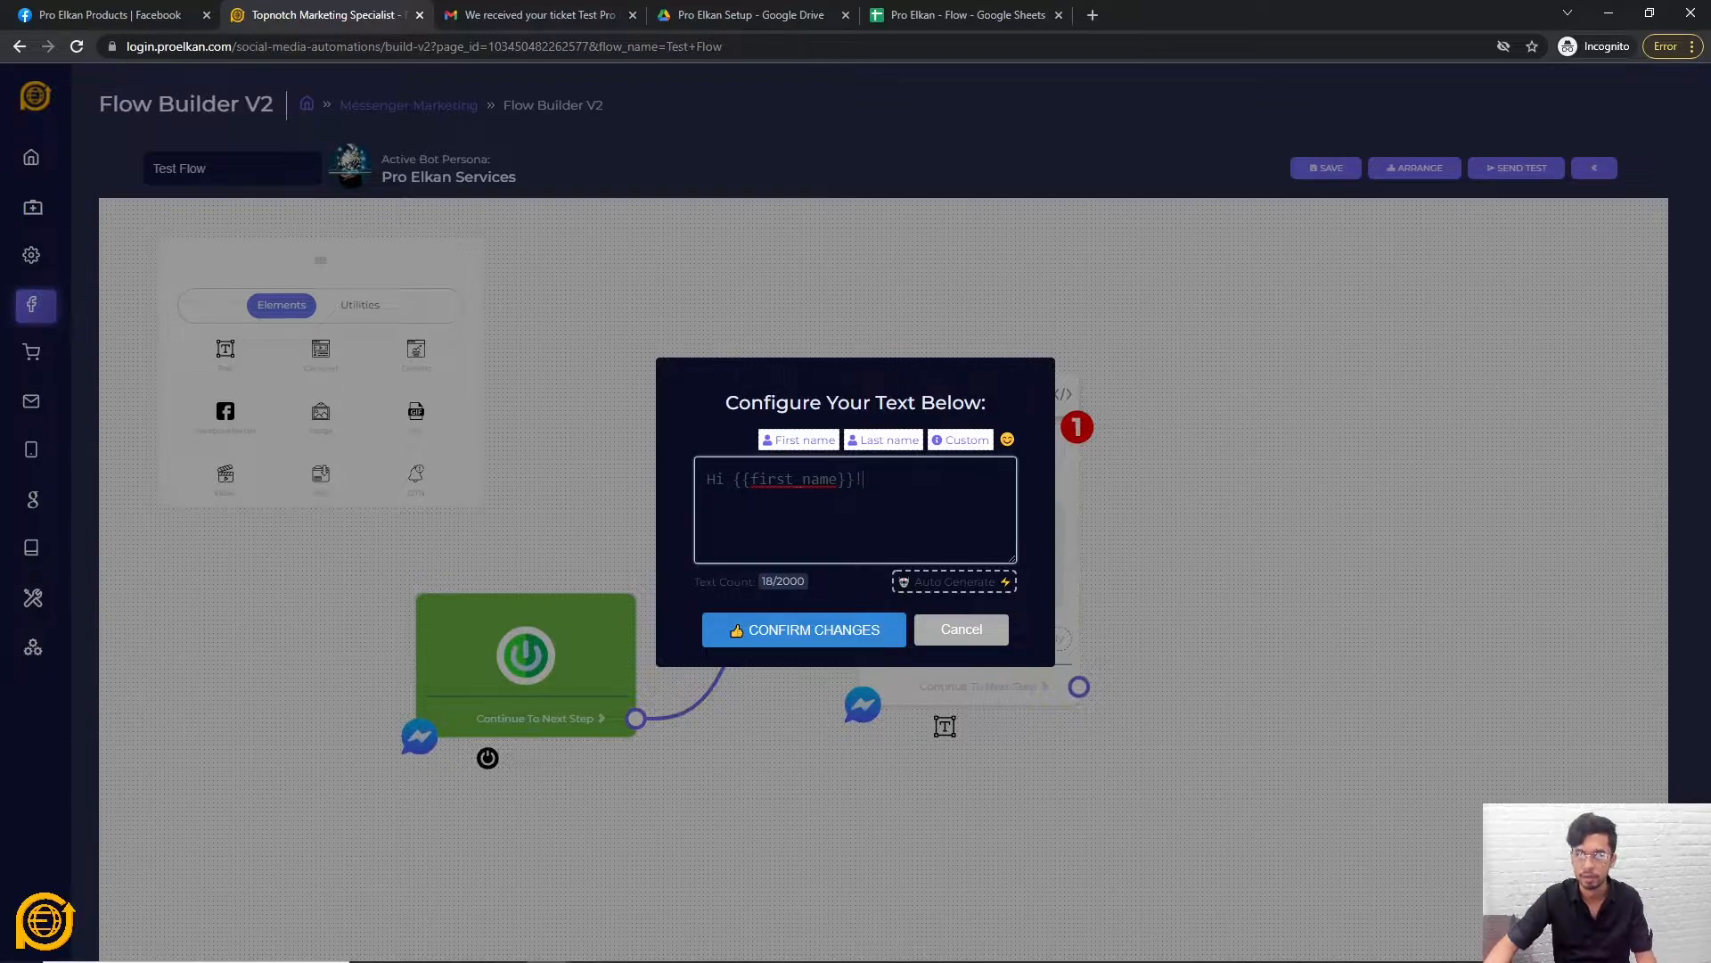
key("Return")
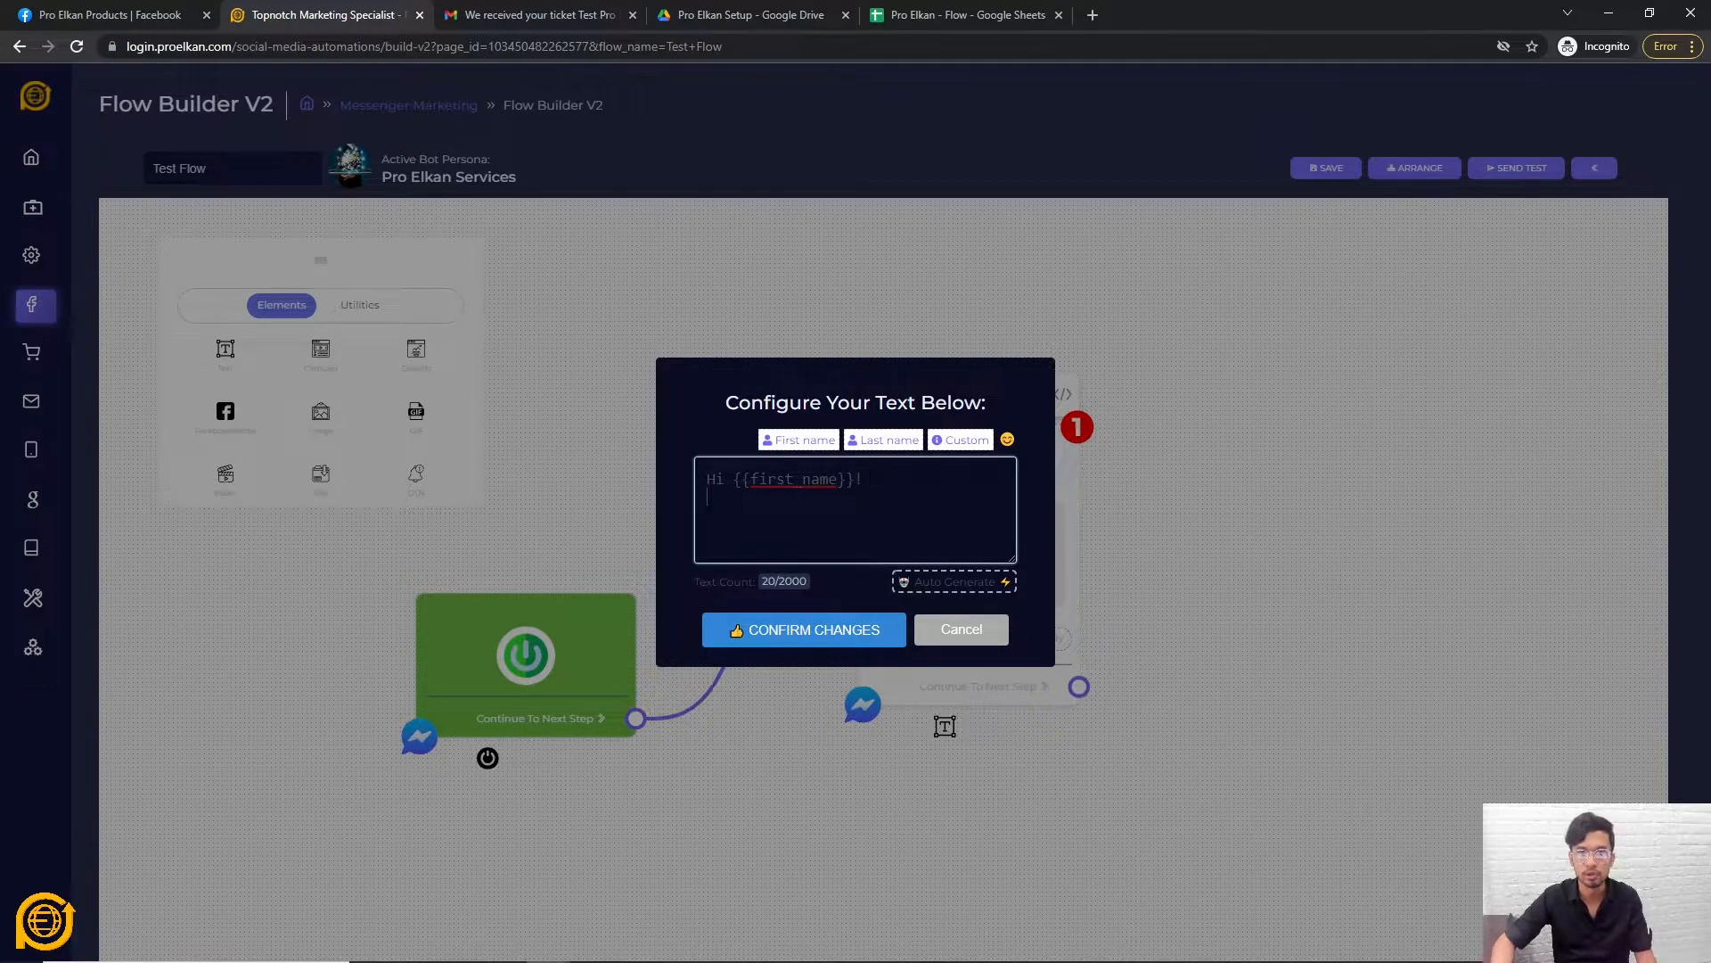
key("Return")
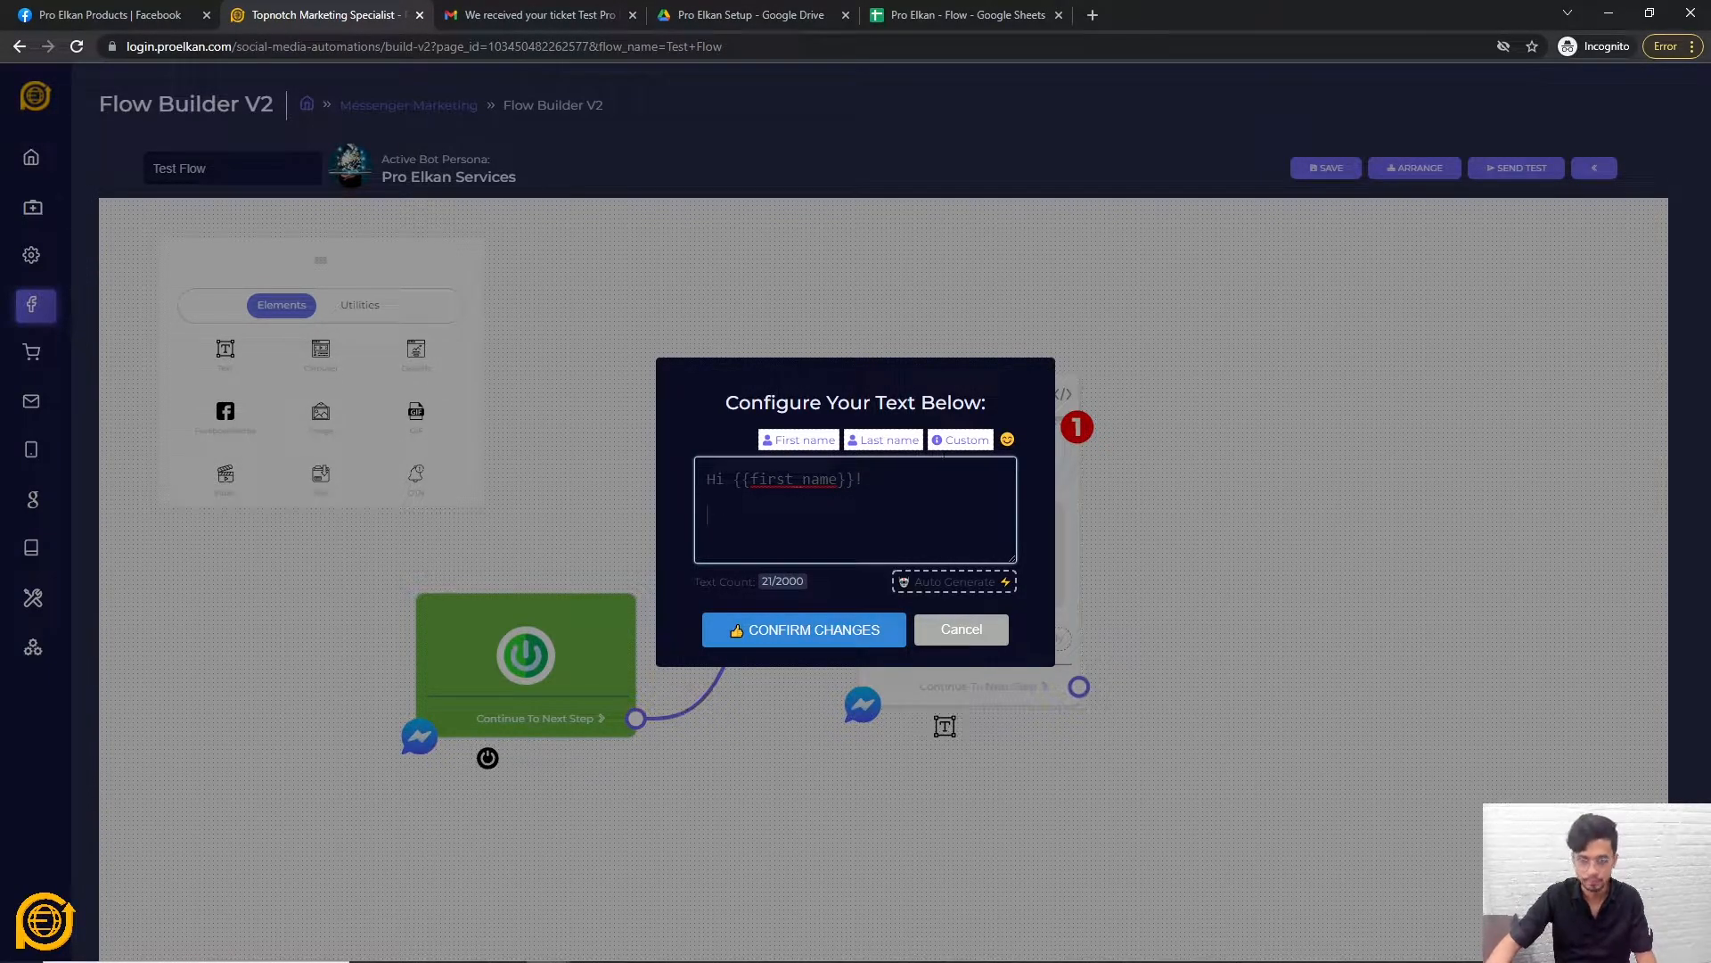
Insert the Gender custom field before the first name and confirm the greeting.
left_click(966, 440)
left_click(1092, 408)
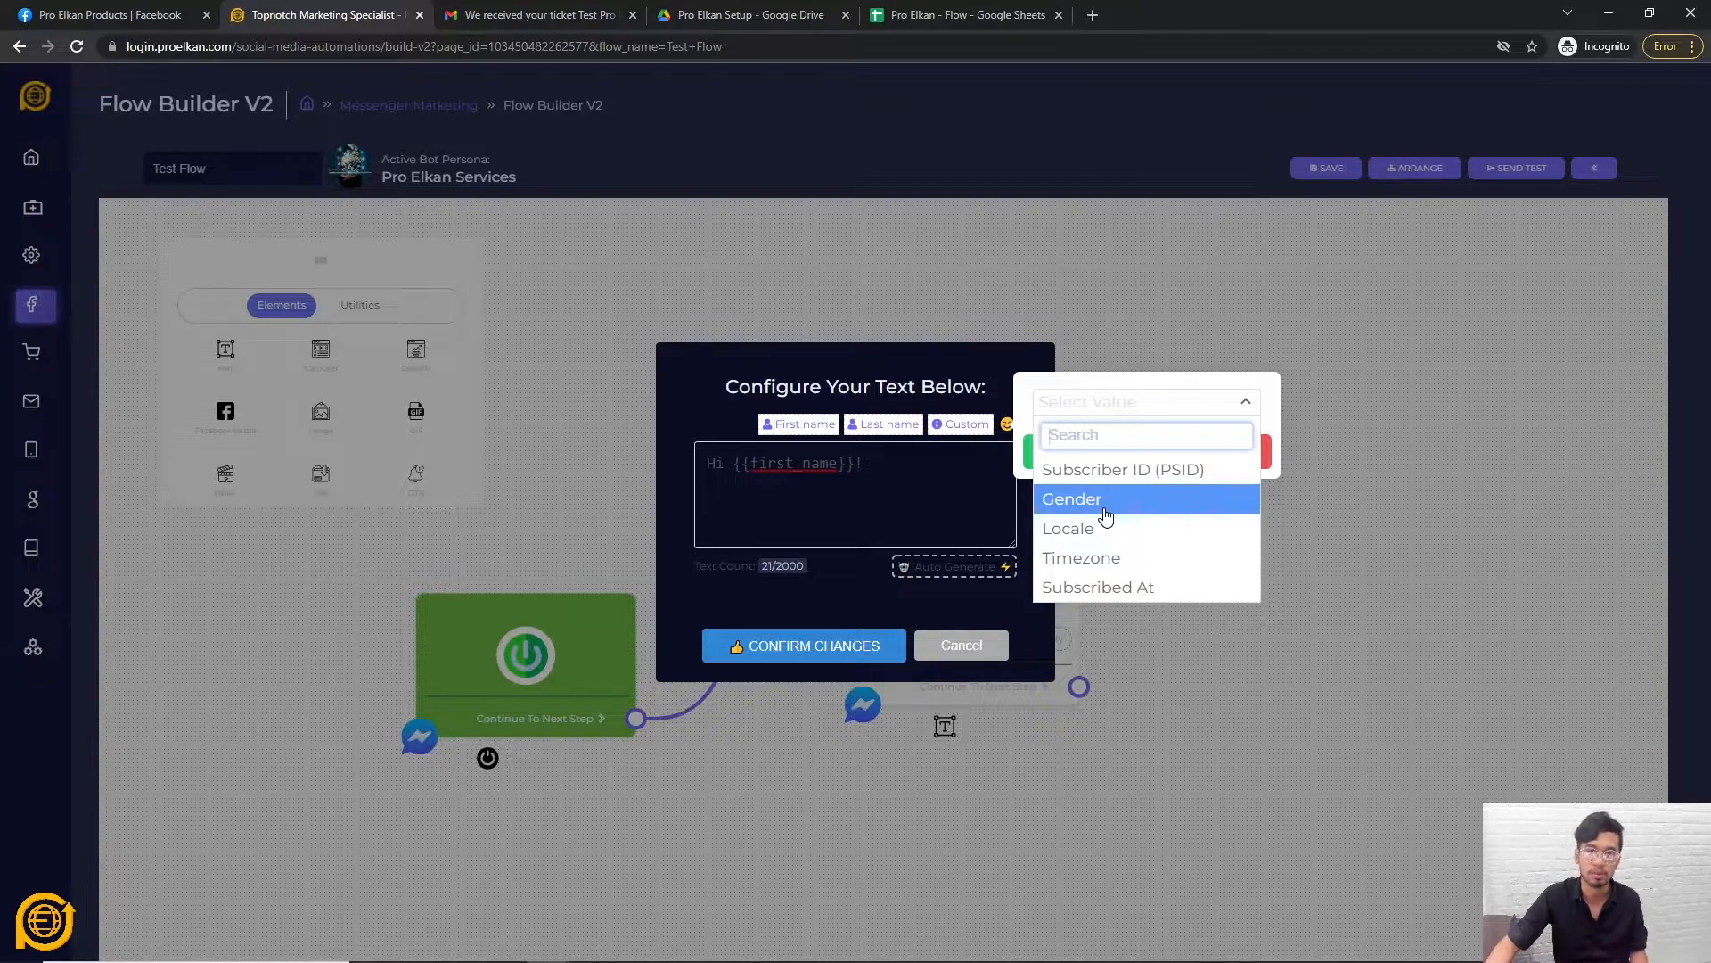
left_click(803, 508)
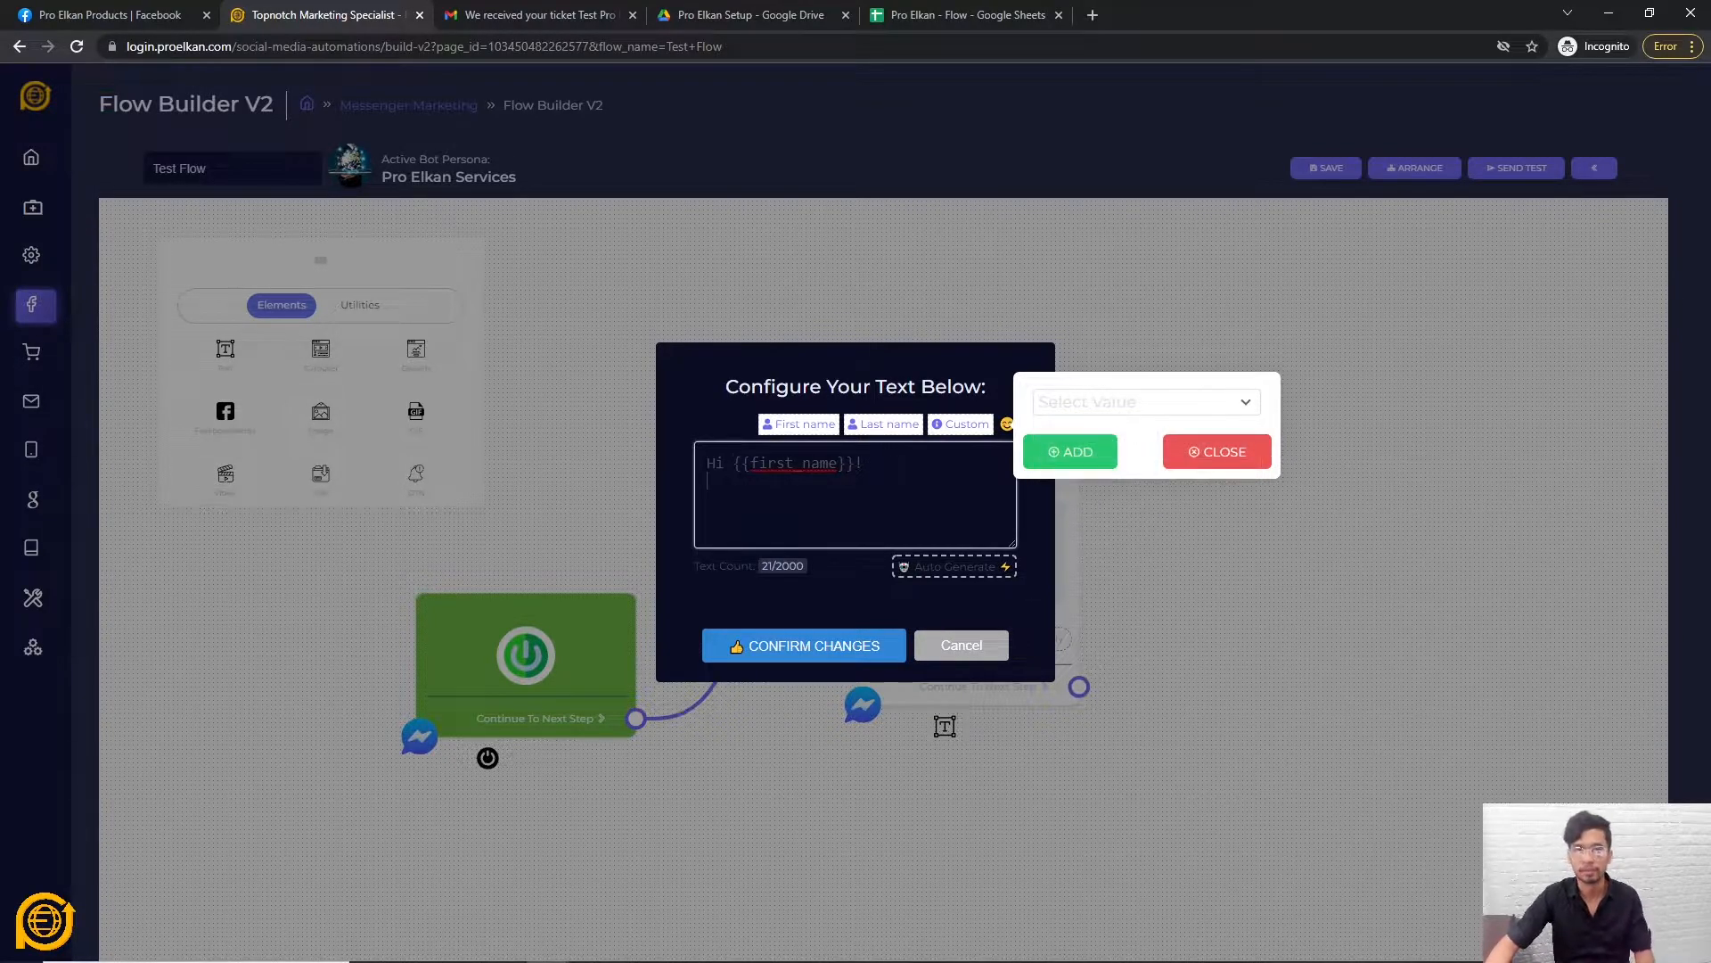
left_click(1076, 427)
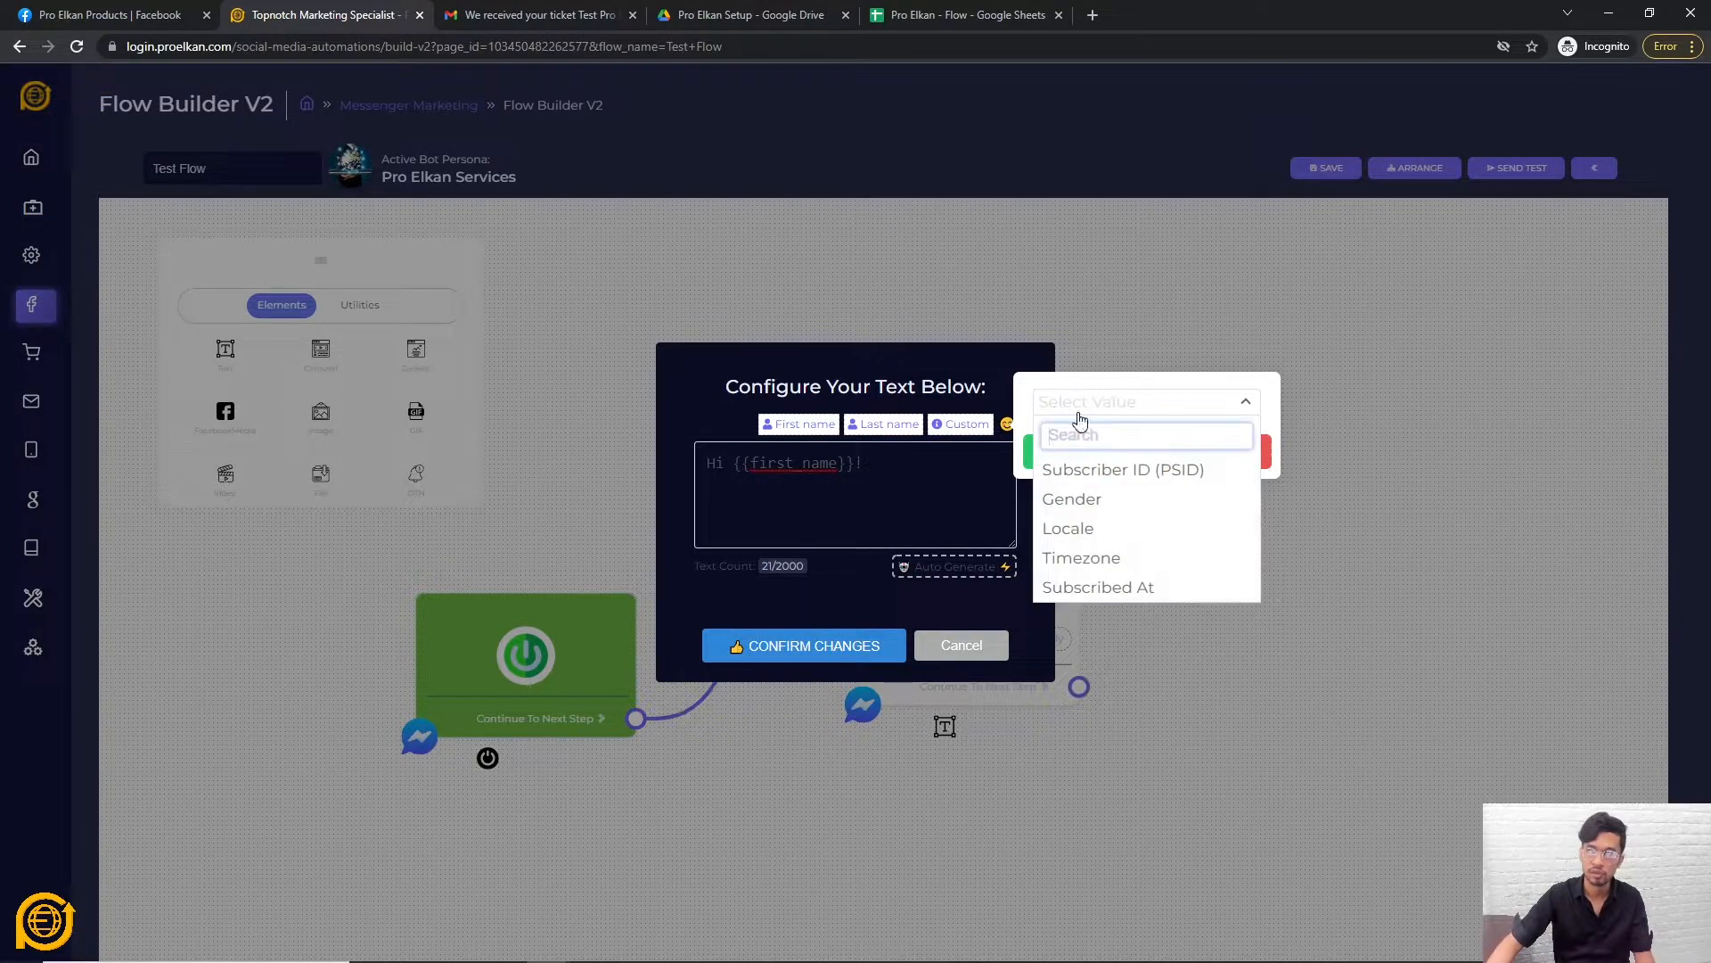
left_click(1070, 496)
left_click(1061, 457)
left_click(831, 465)
left_click(1098, 404)
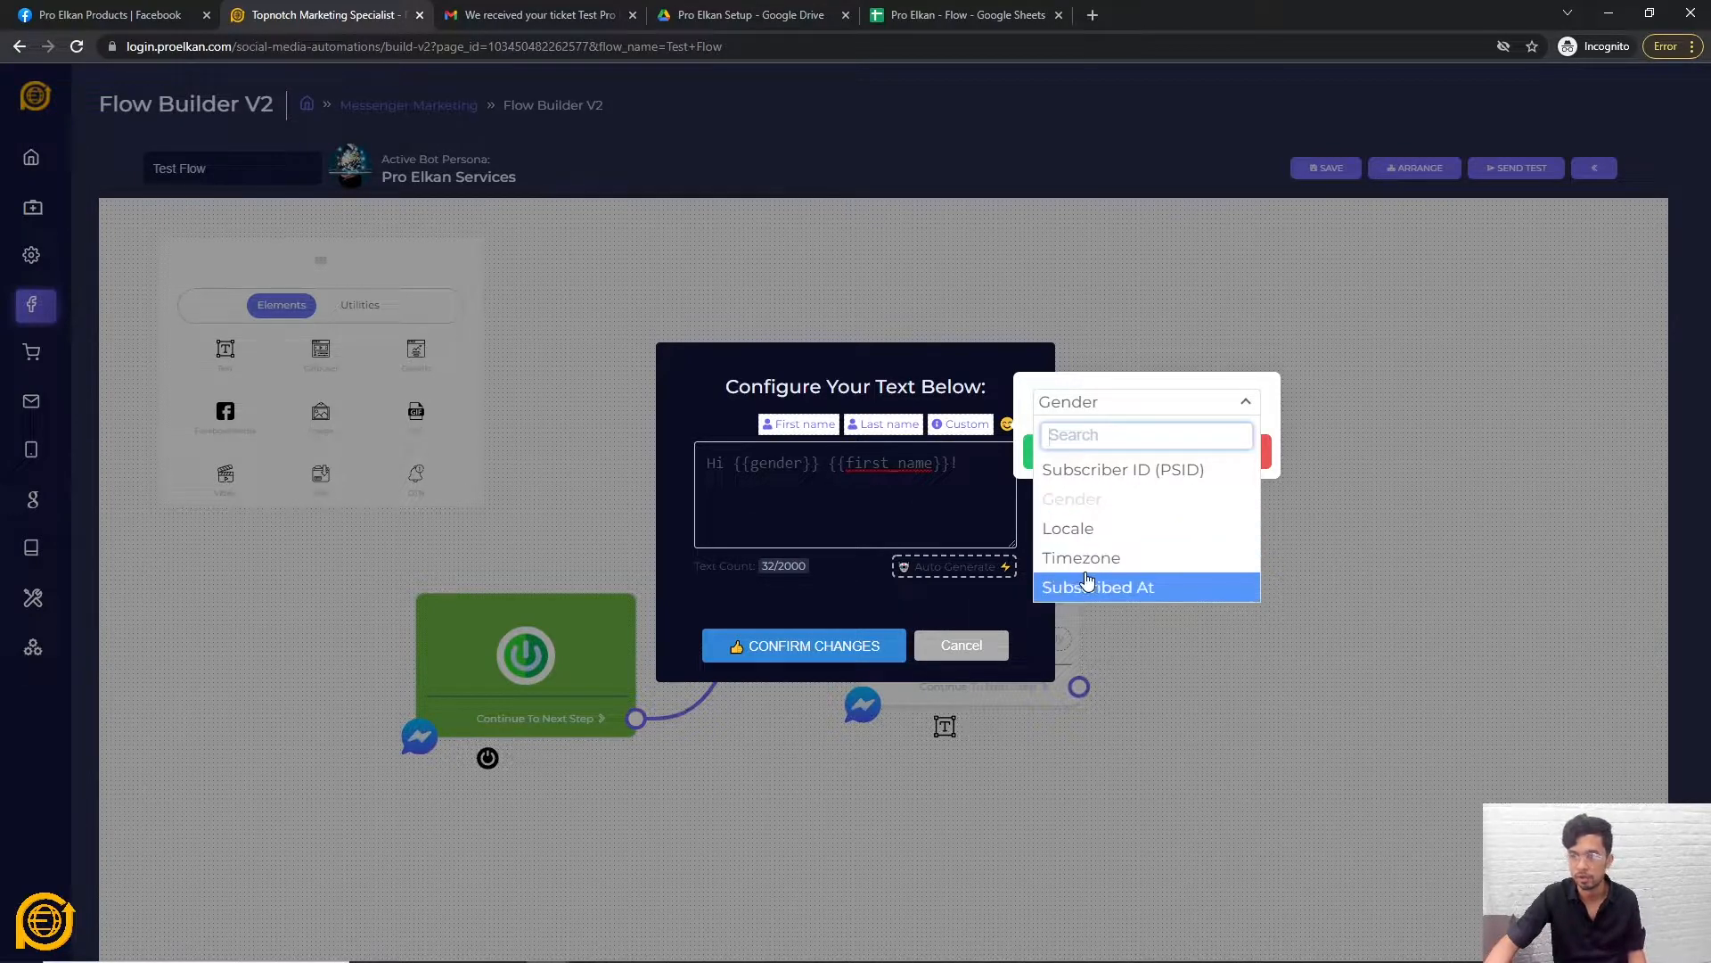
left_click(1185, 392)
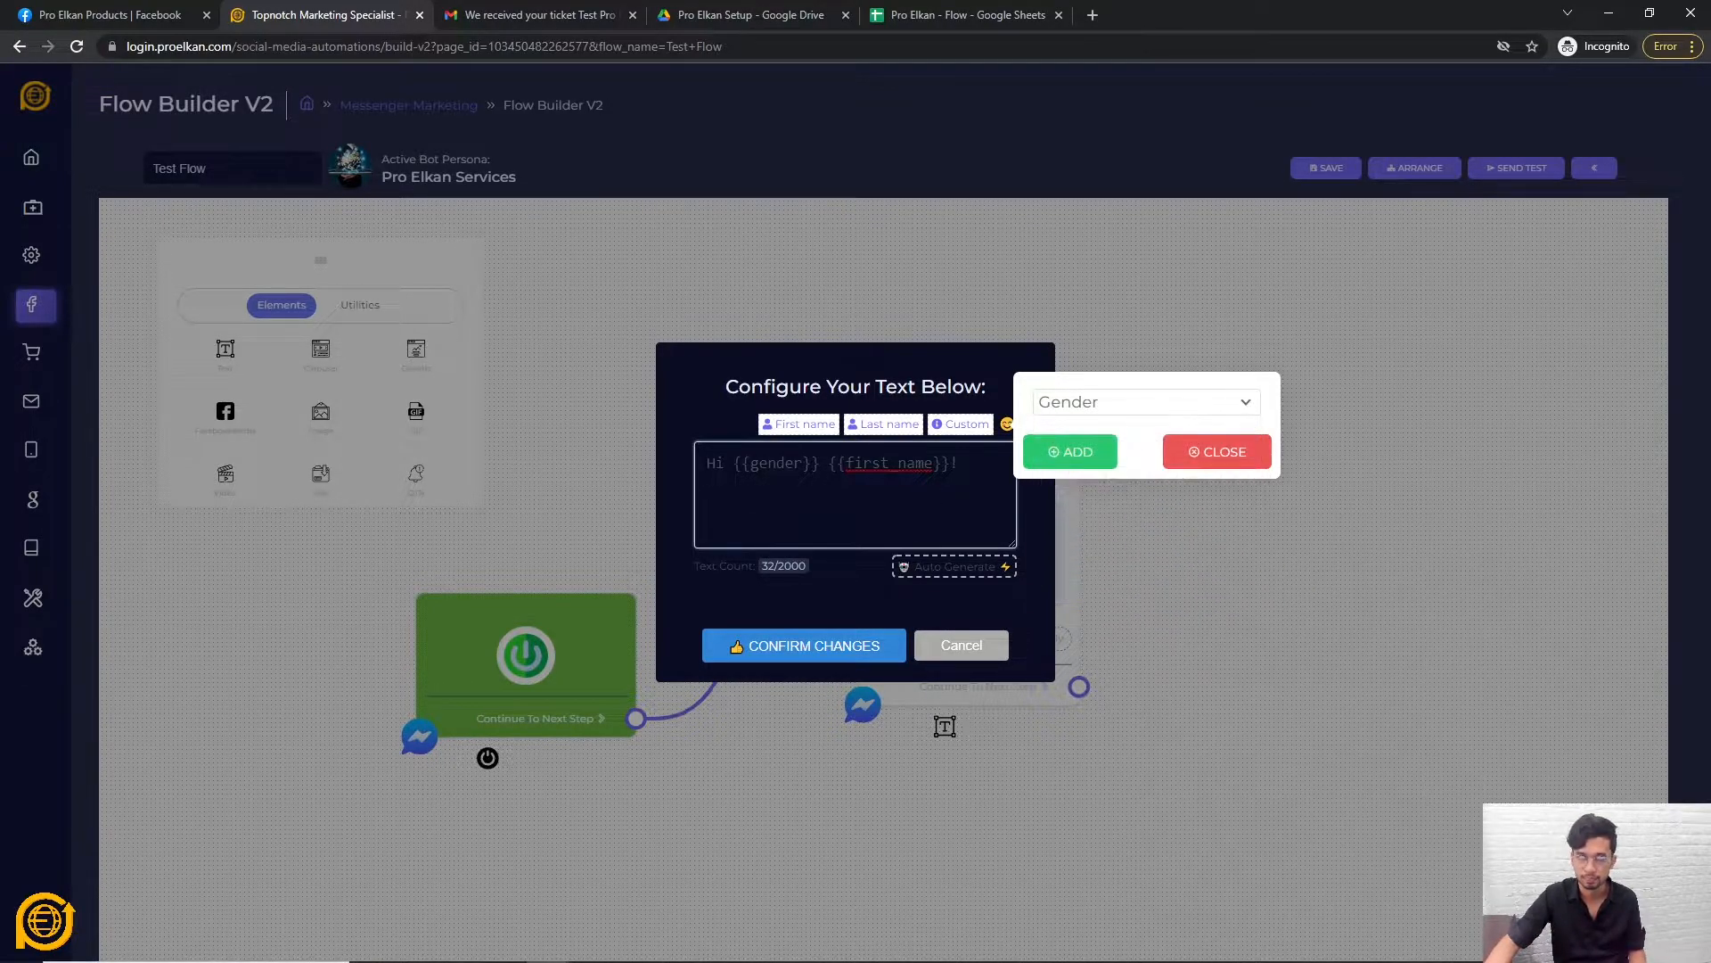
left_click(1215, 455)
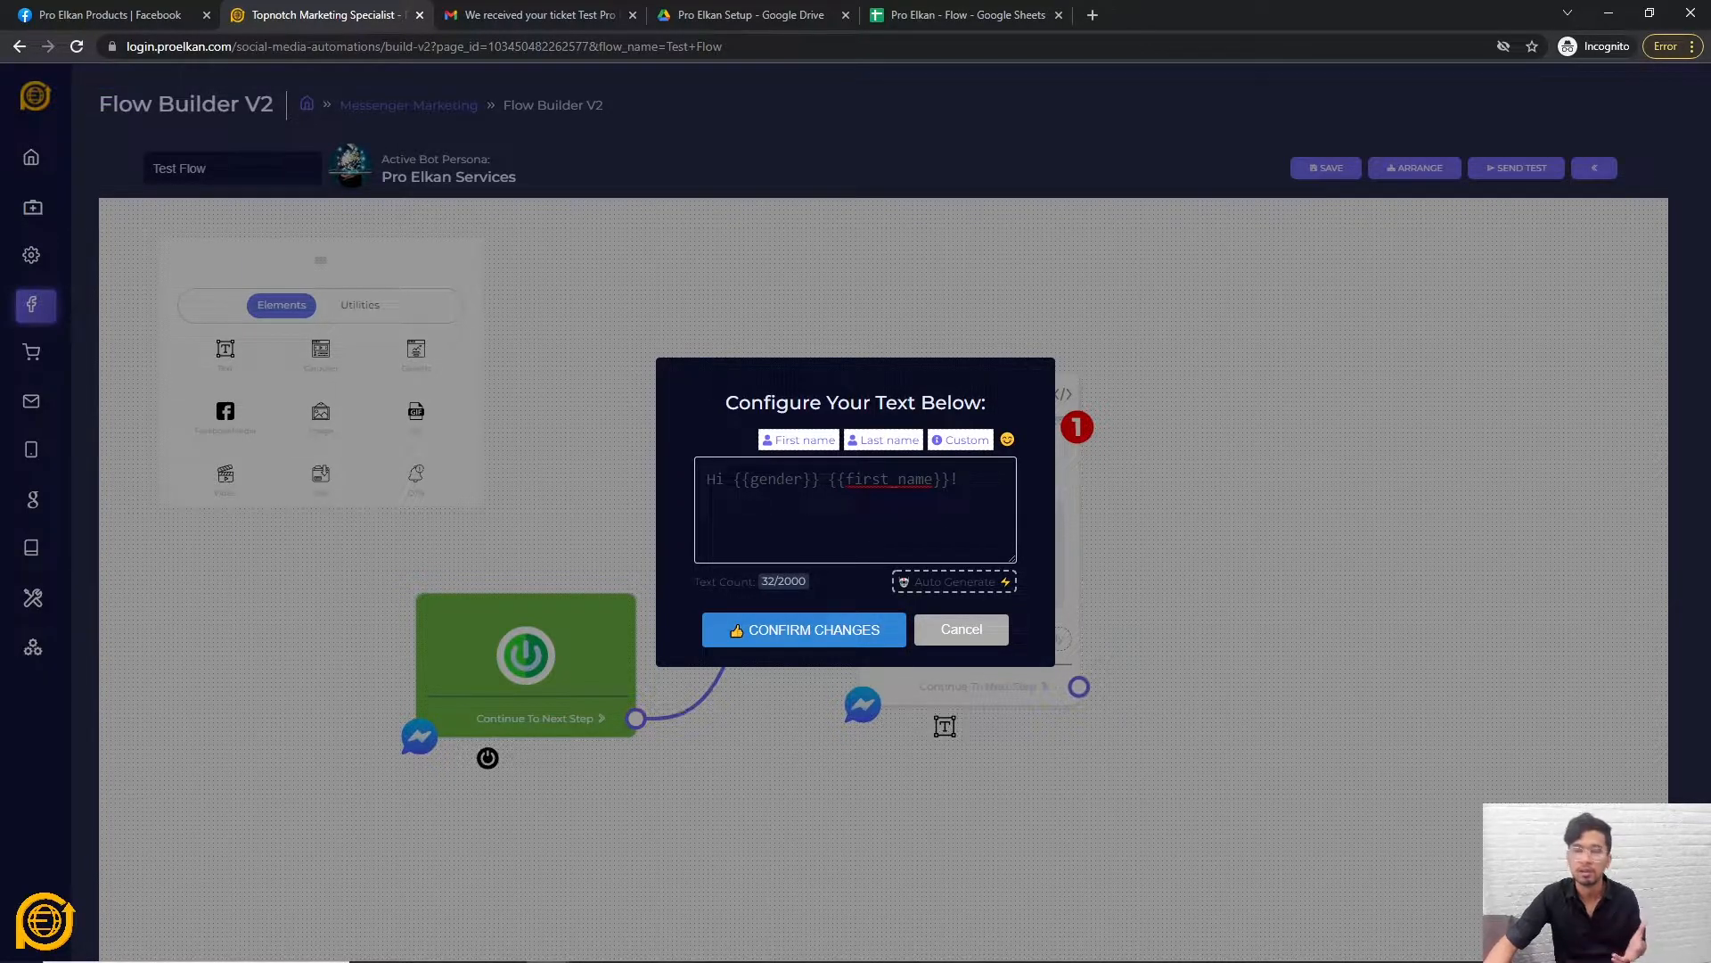
left_click(825, 633)
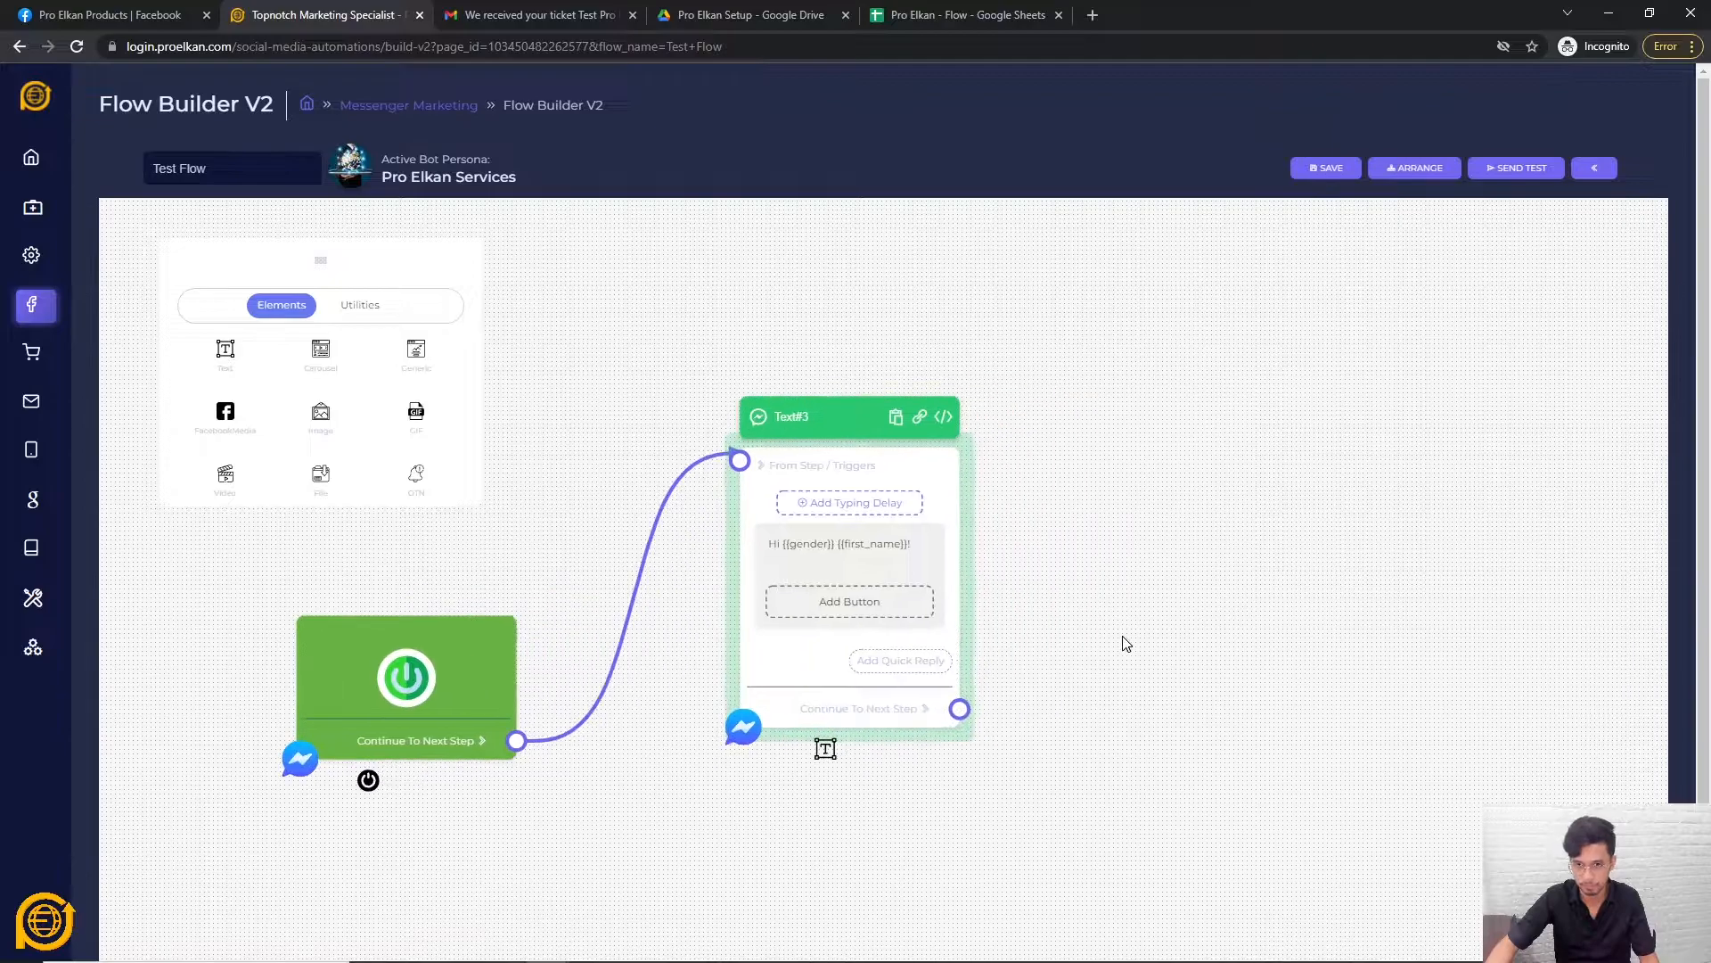
Add a new Text node linked after Text#3.
left_click_drag(966, 706, 1115, 473)
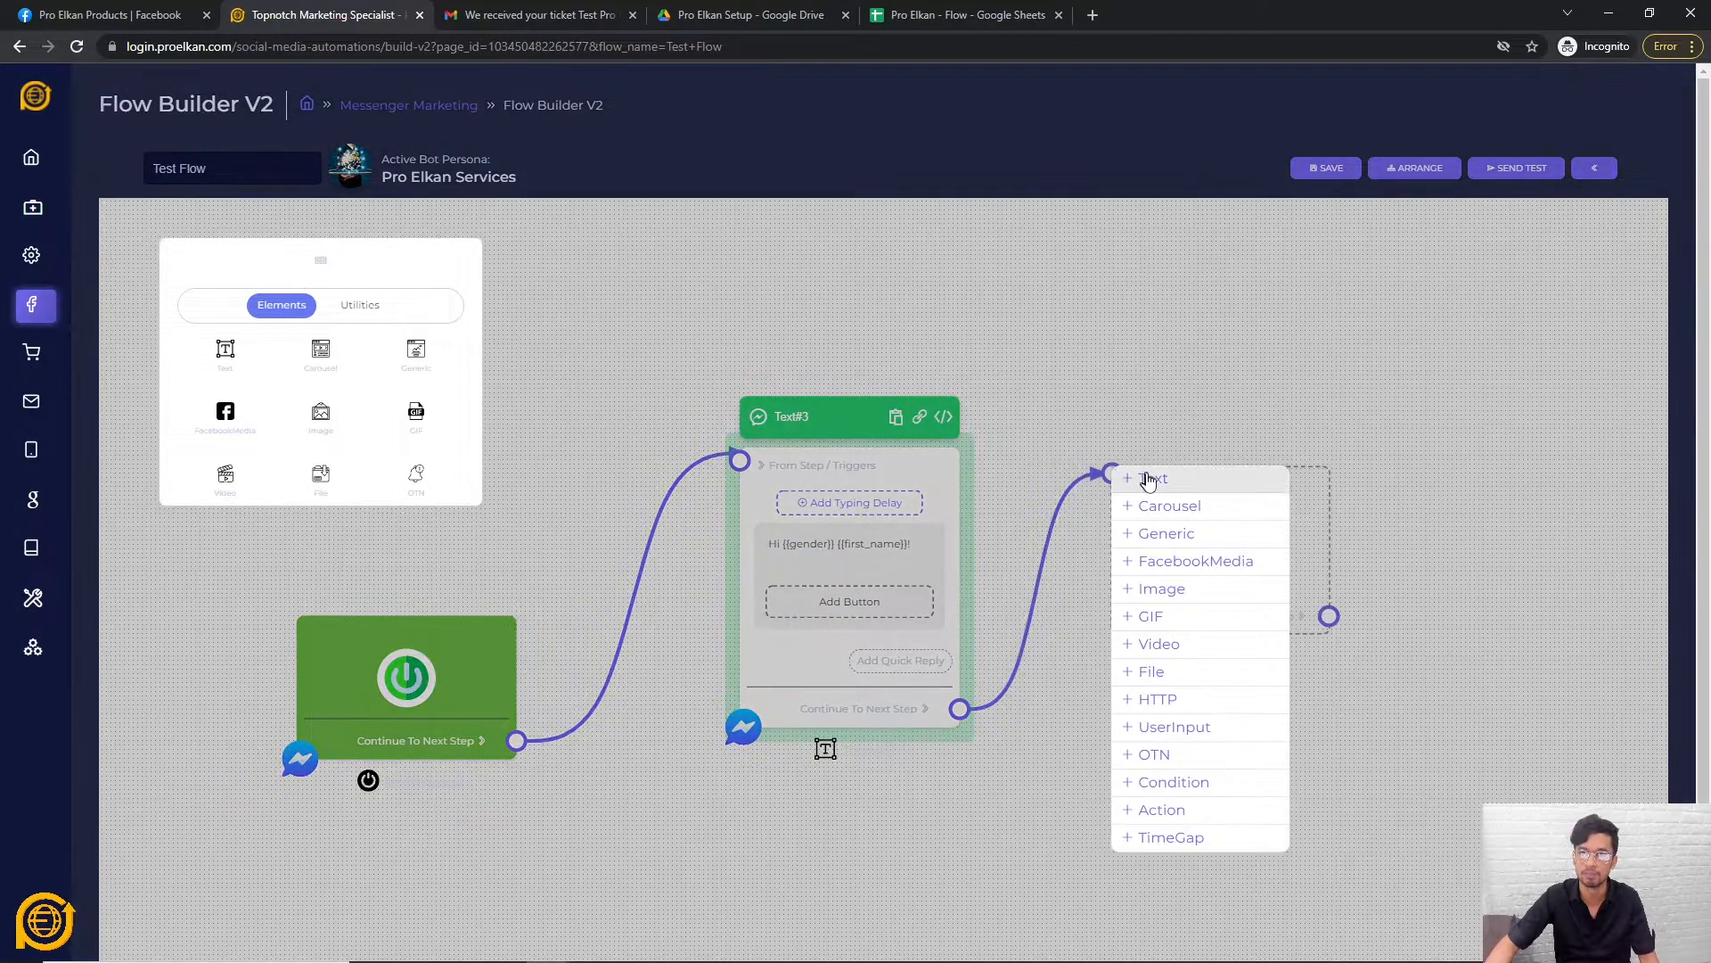
left_click(1148, 479)
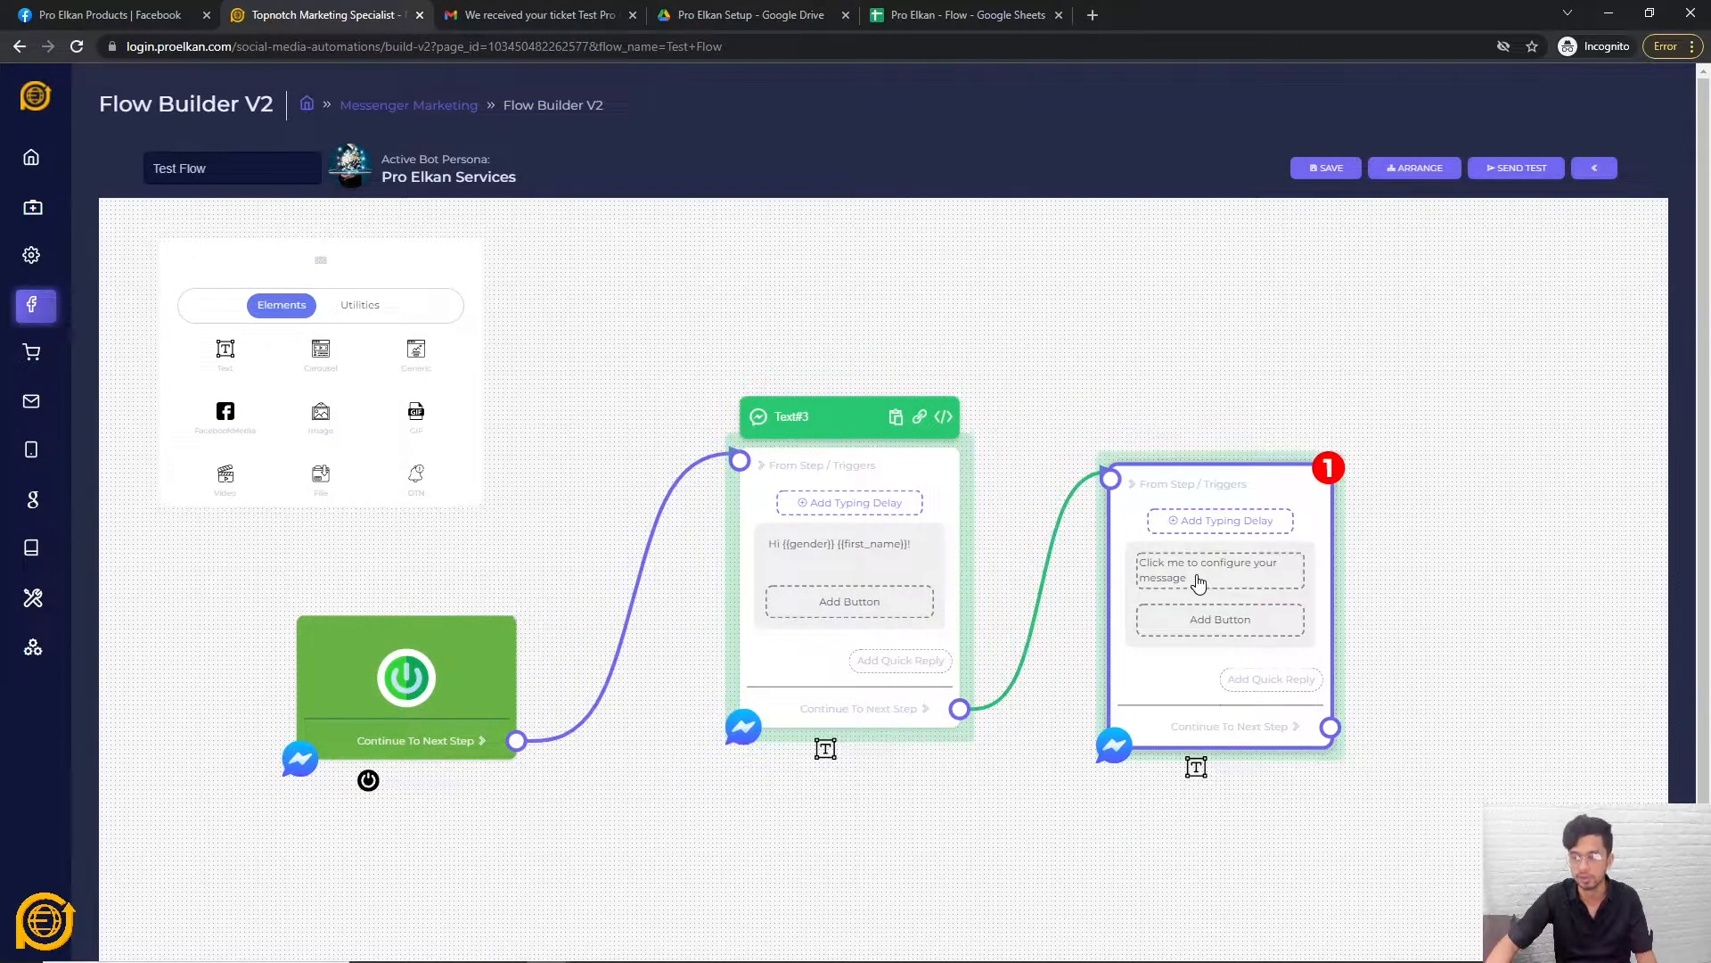
left_click(1195, 575)
left_click(709, 480)
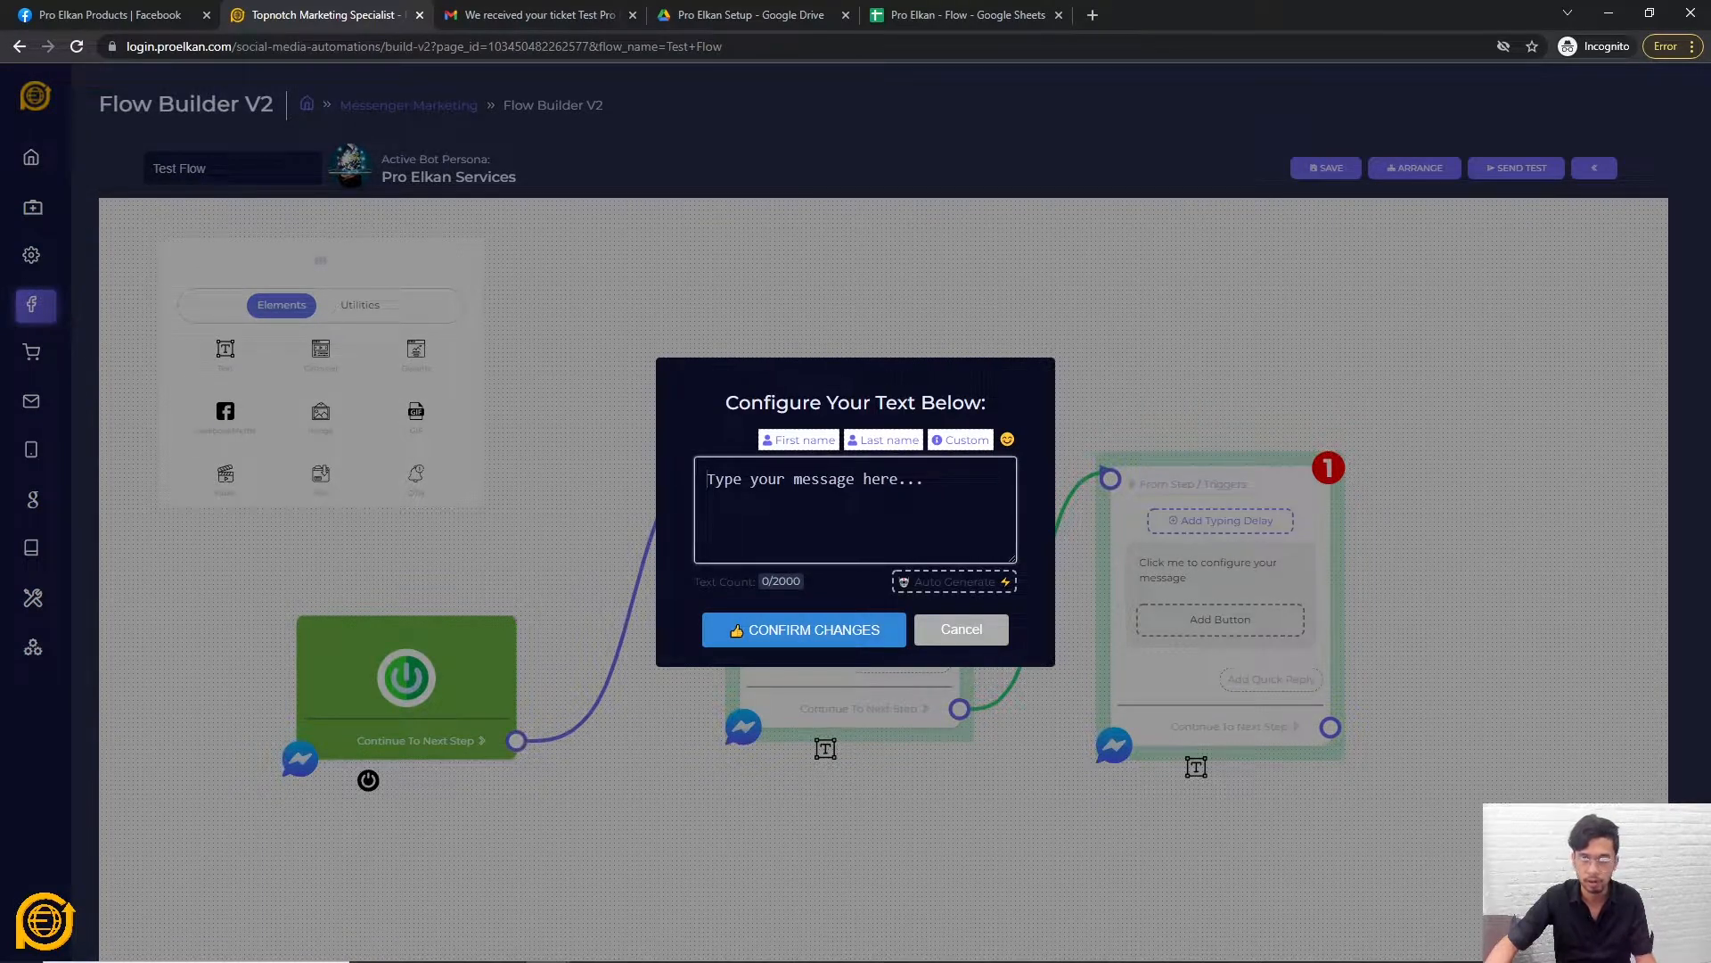
Write 'What's the address of the property.' as the new node's message and confirm it.
type("How")
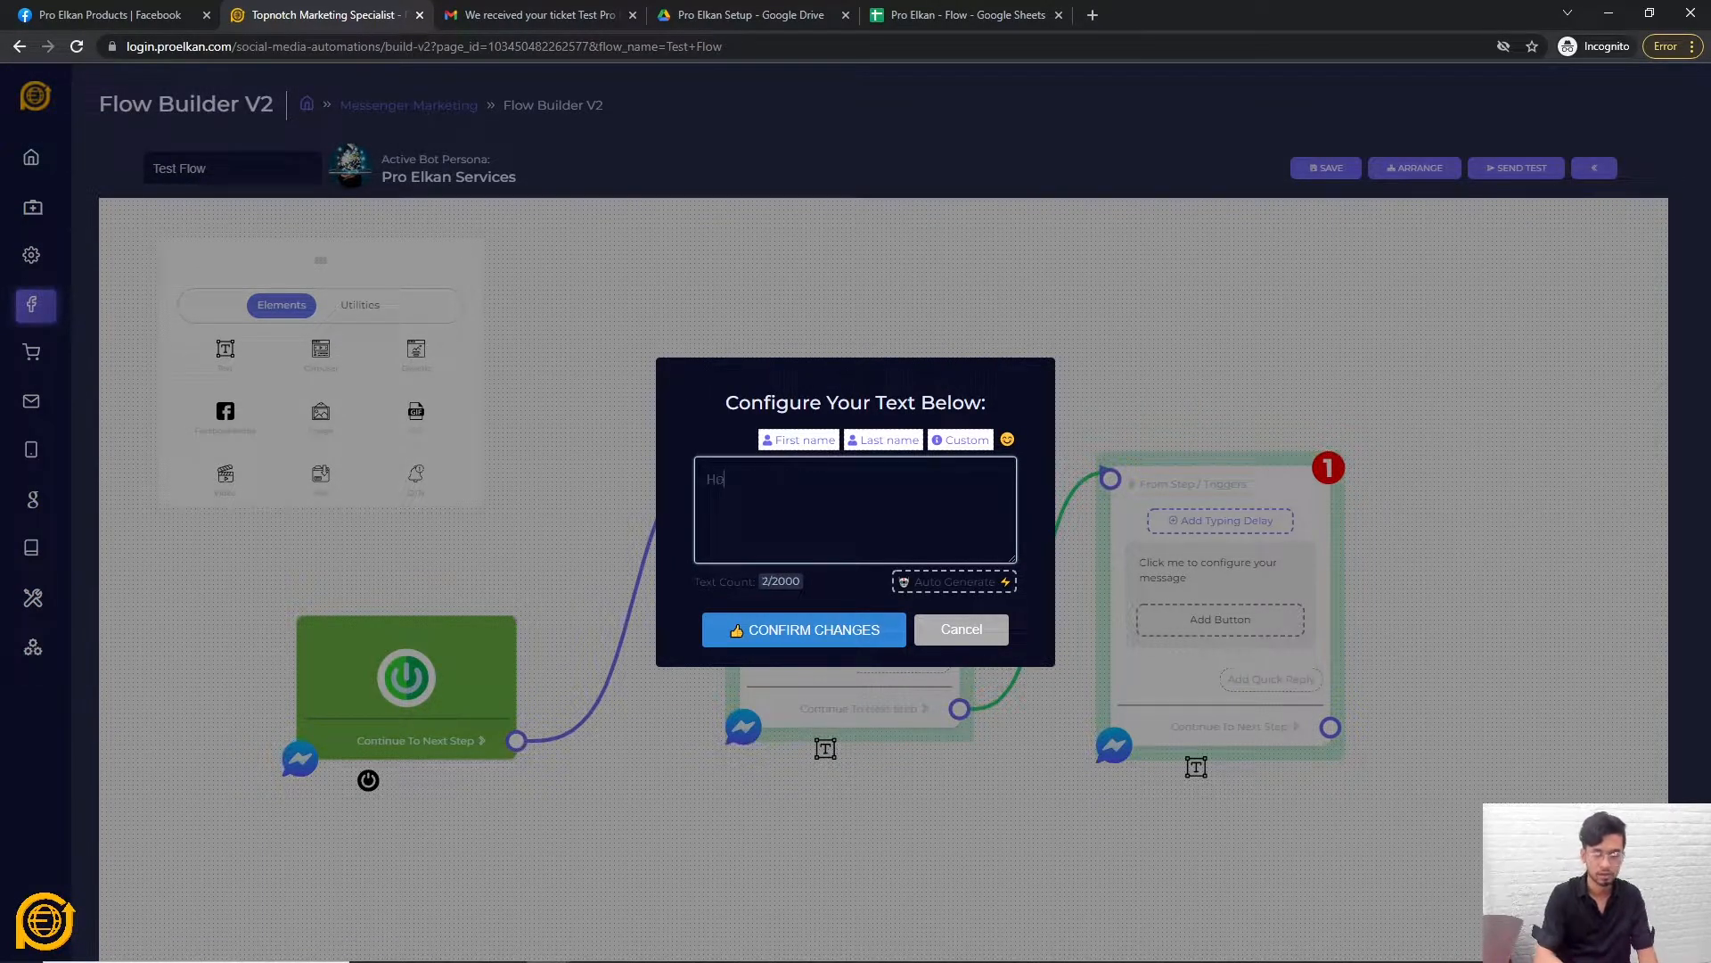
key("BackSpace")
key("BackSpace")
key("BackSpace")
key("BackSpace")
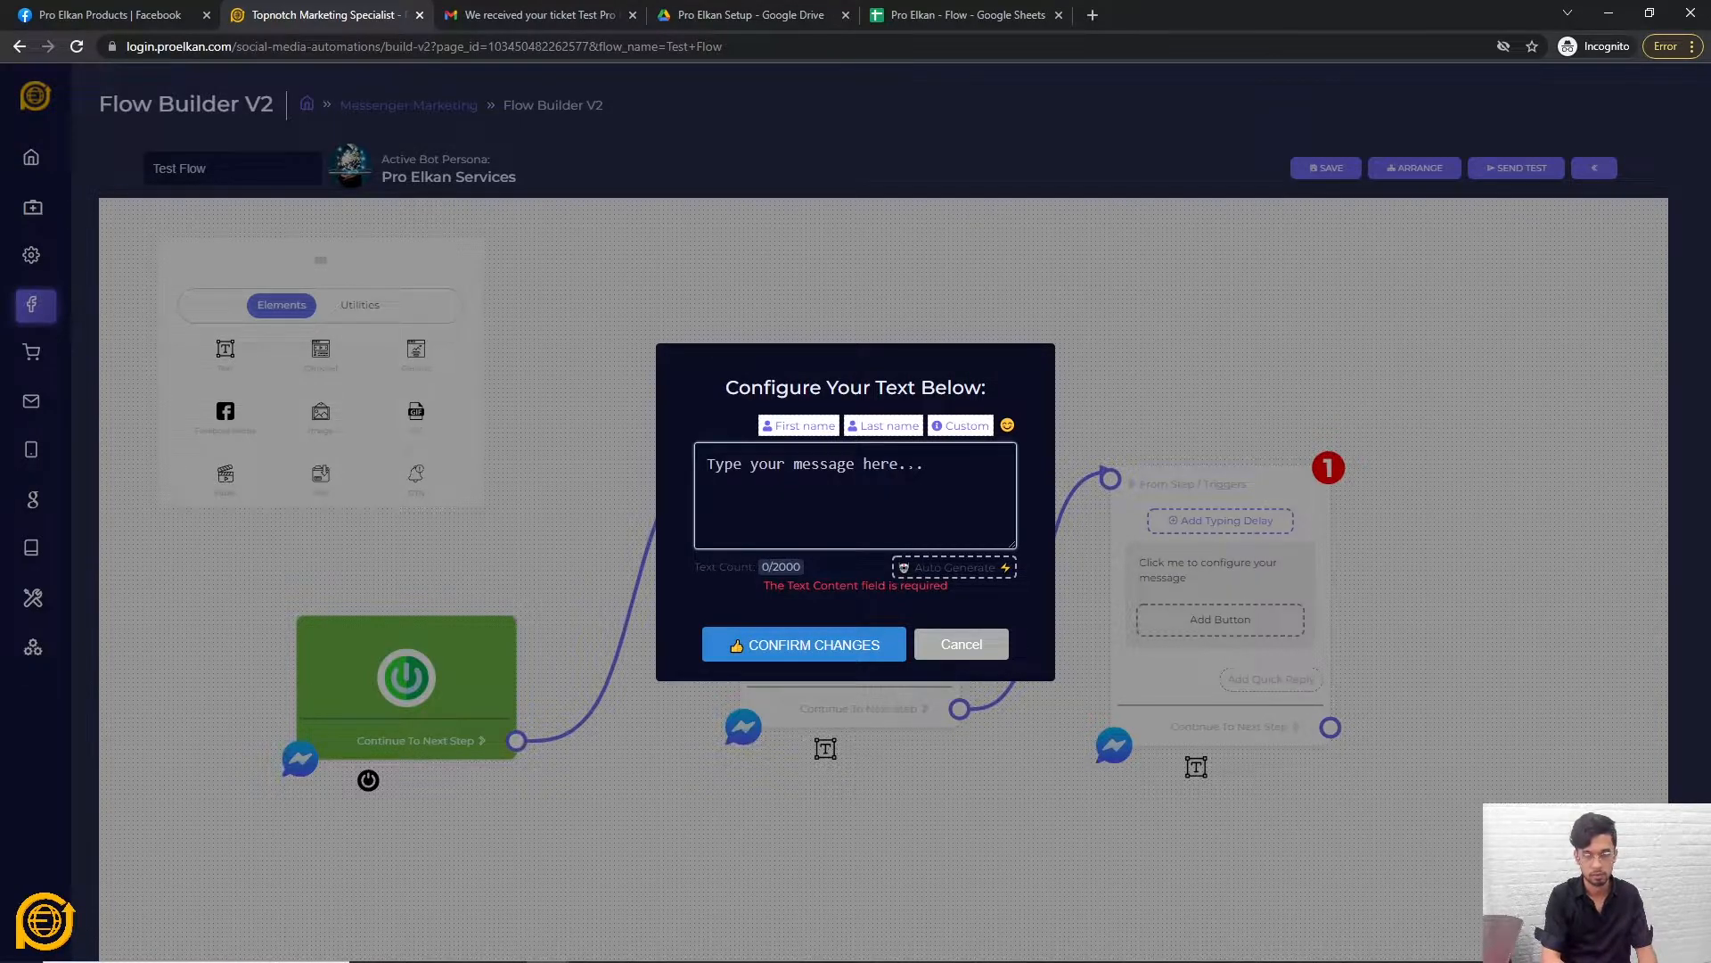
type("What address are yo")
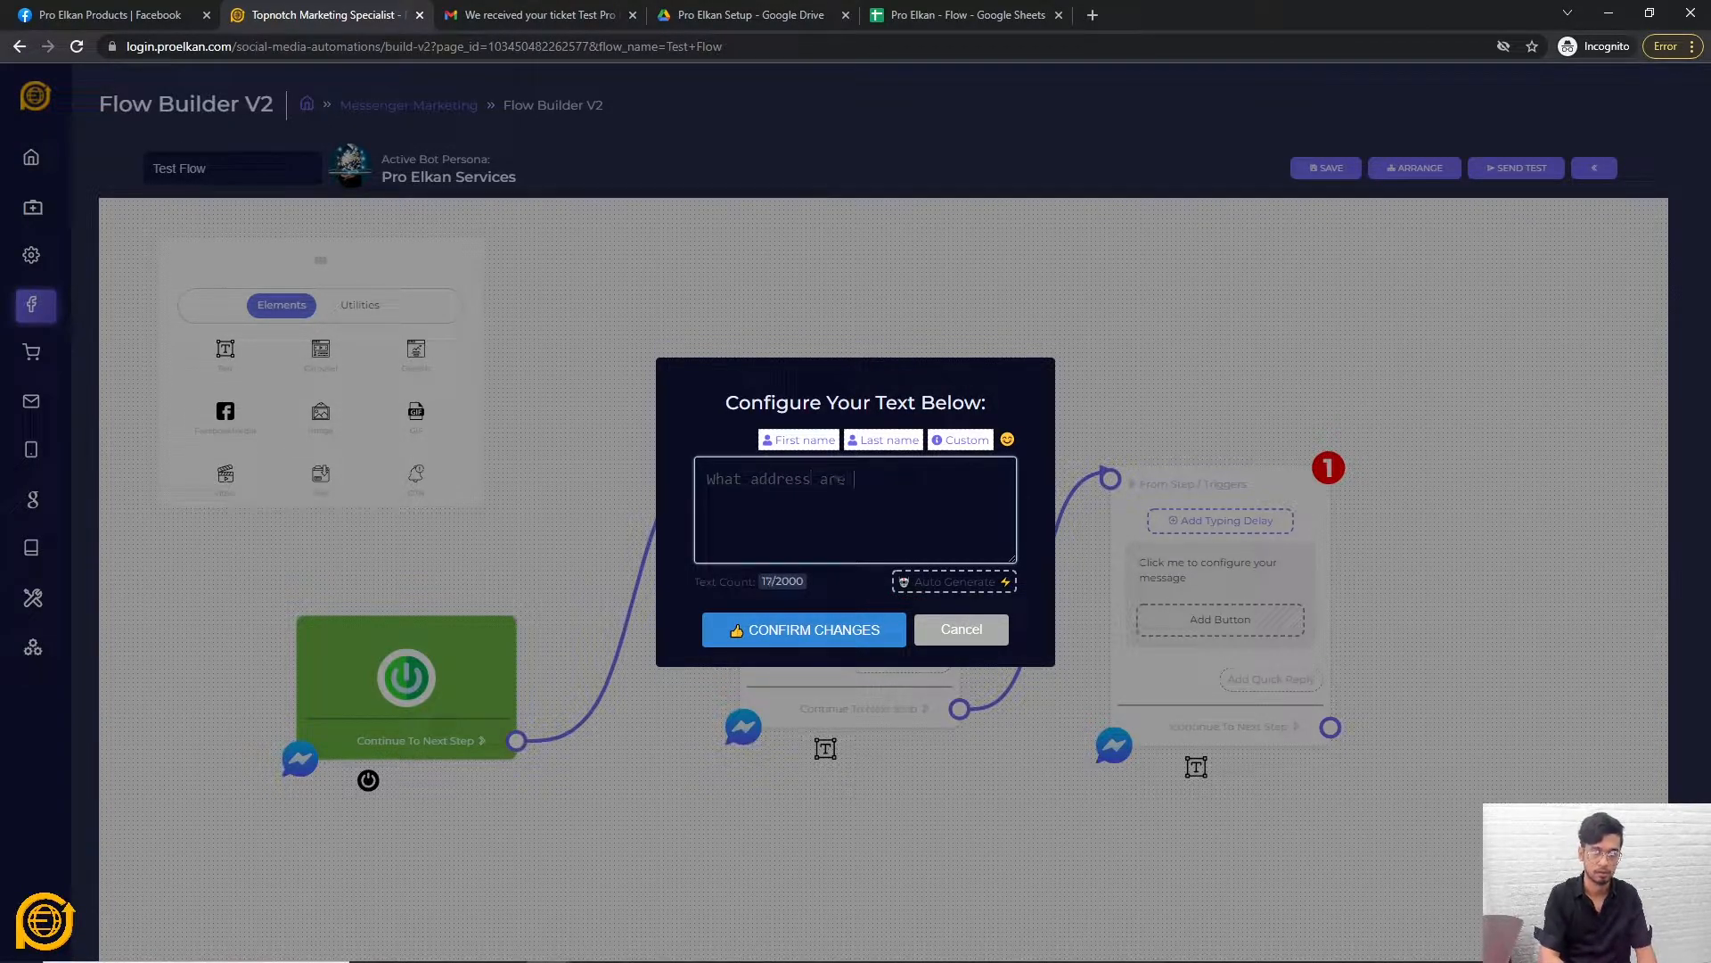
key("BackSpace")
key("BackSpace")
key("BackSpace")
key("BackSpace")
key("BackSpace")
key("BackSpace")
key("BackSpace")
key("BackSpace")
key("BackSpace")
key("BackSpace")
key("BackSpace")
key("BackSpace")
key("BackSpace")
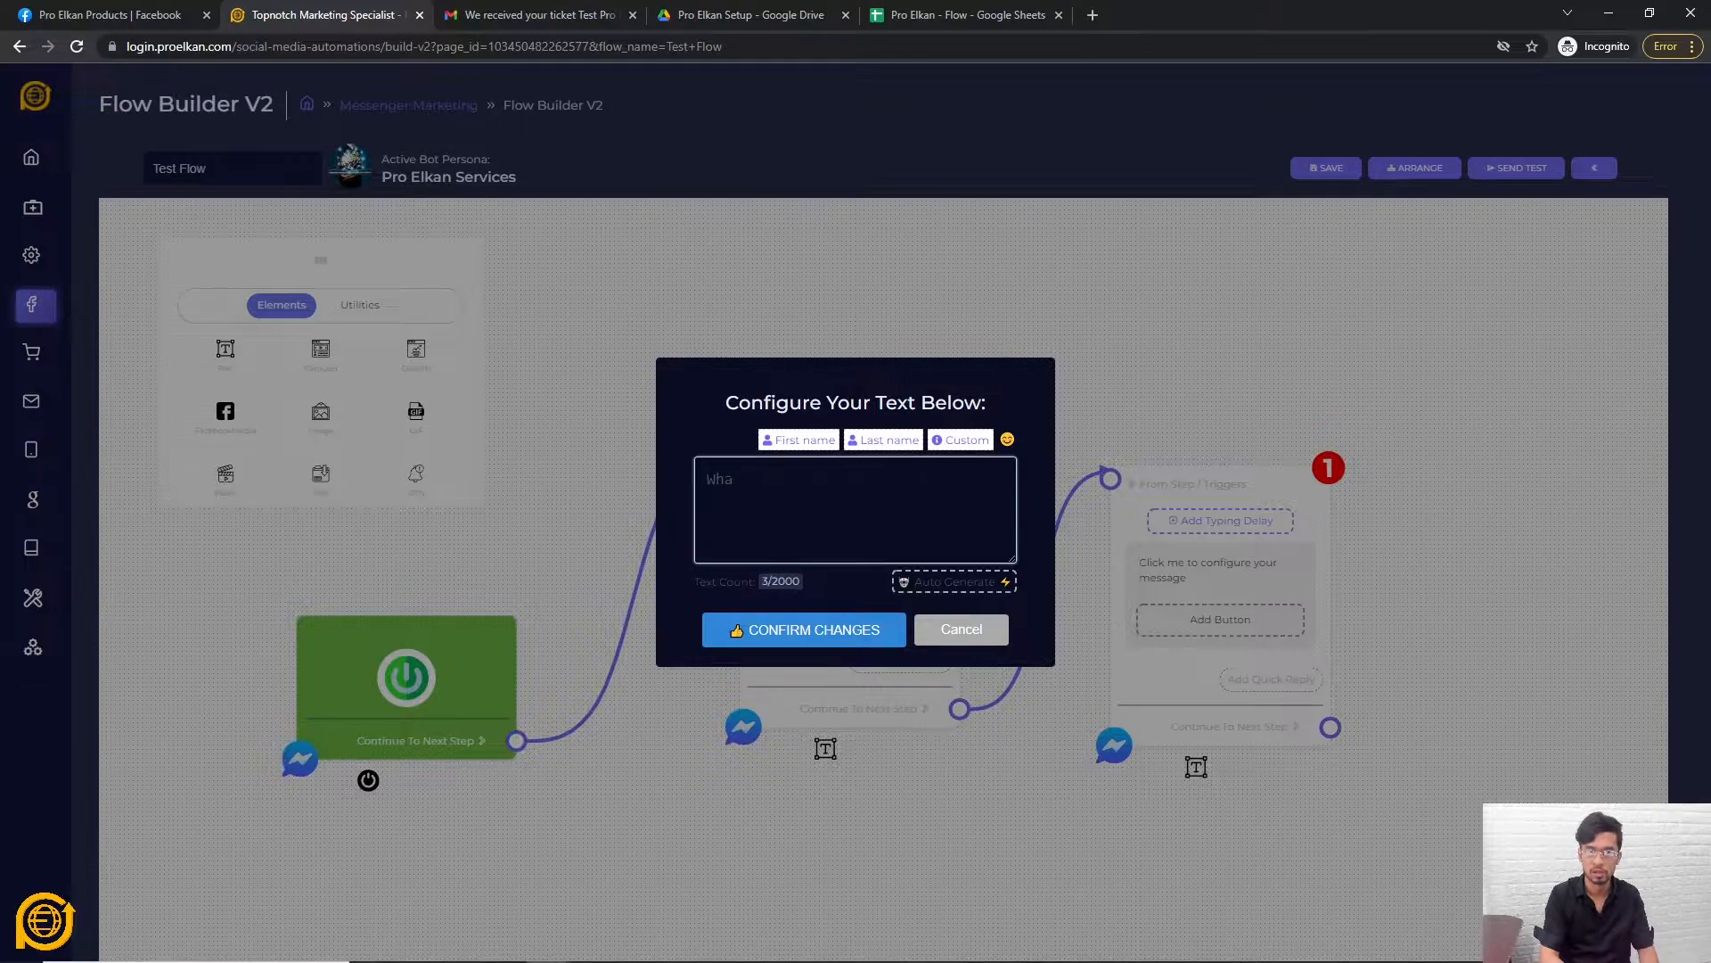
type("t's the proper")
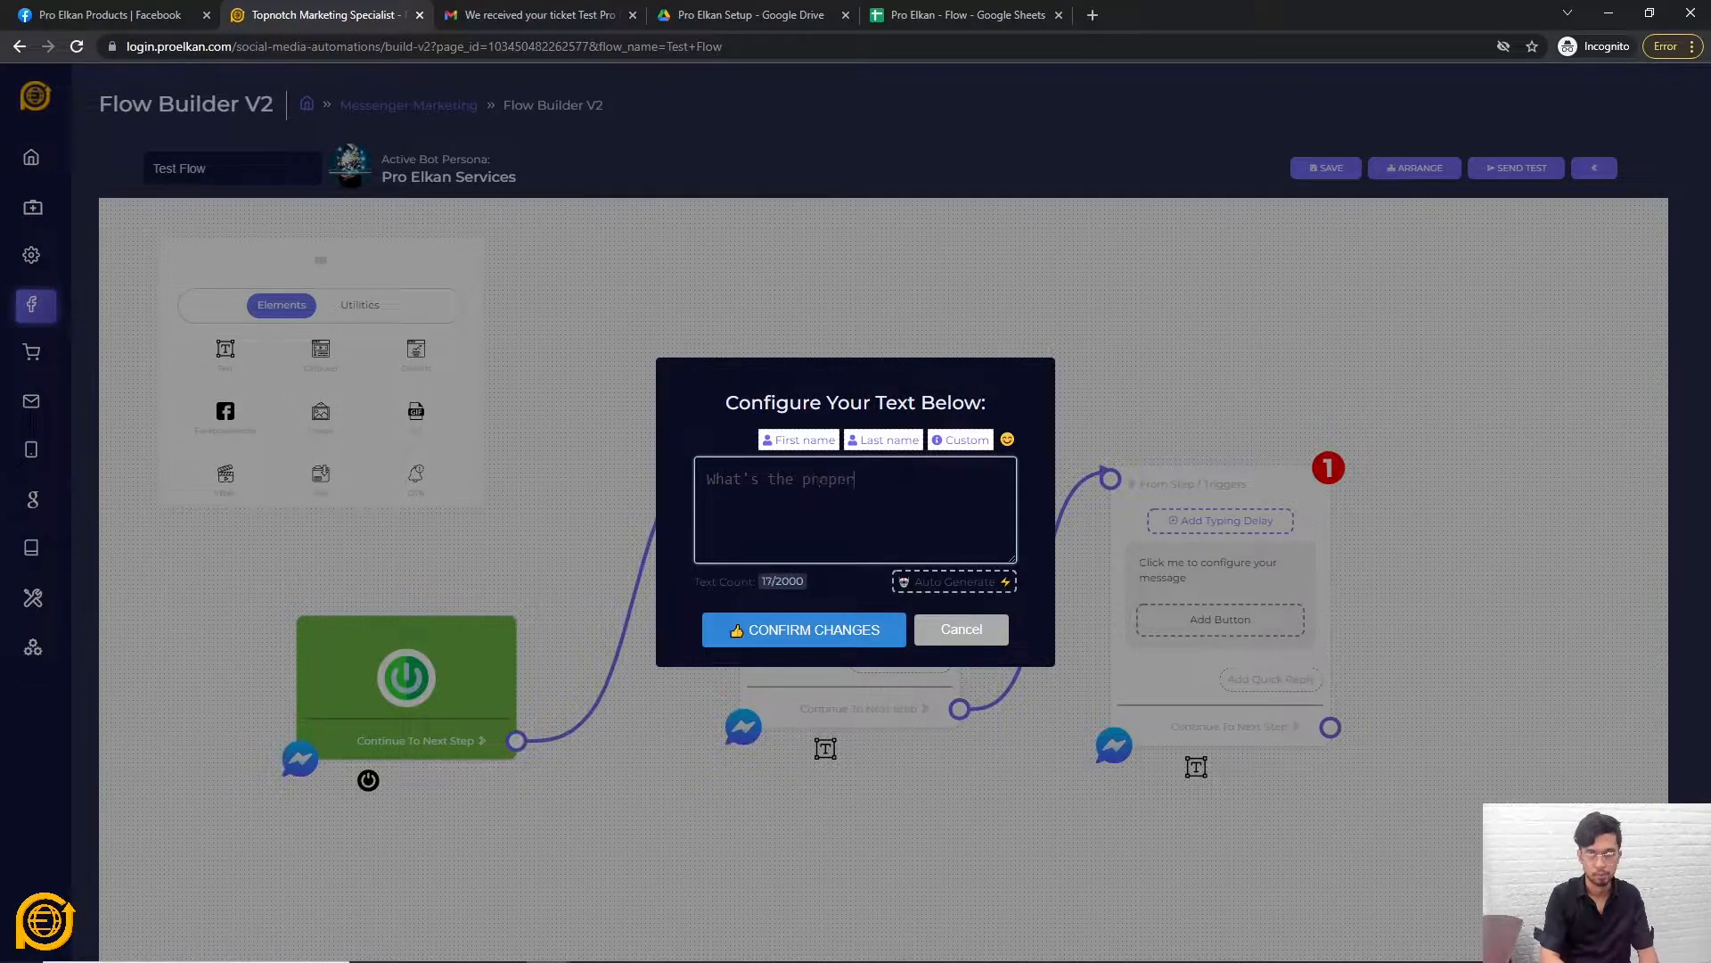
type("ty df the")
key("BackSpace")
key("BackSpace")
key("BackSpace")
key("BackSpace")
key("BackSpace")
key("BackSpace")
key("BackSpace")
key("BackSpace")
key("BackSpace")
key("BackSpace")
key("BackSpace")
key("BackSpace")
key("BackSpace")
key("BackSpace")
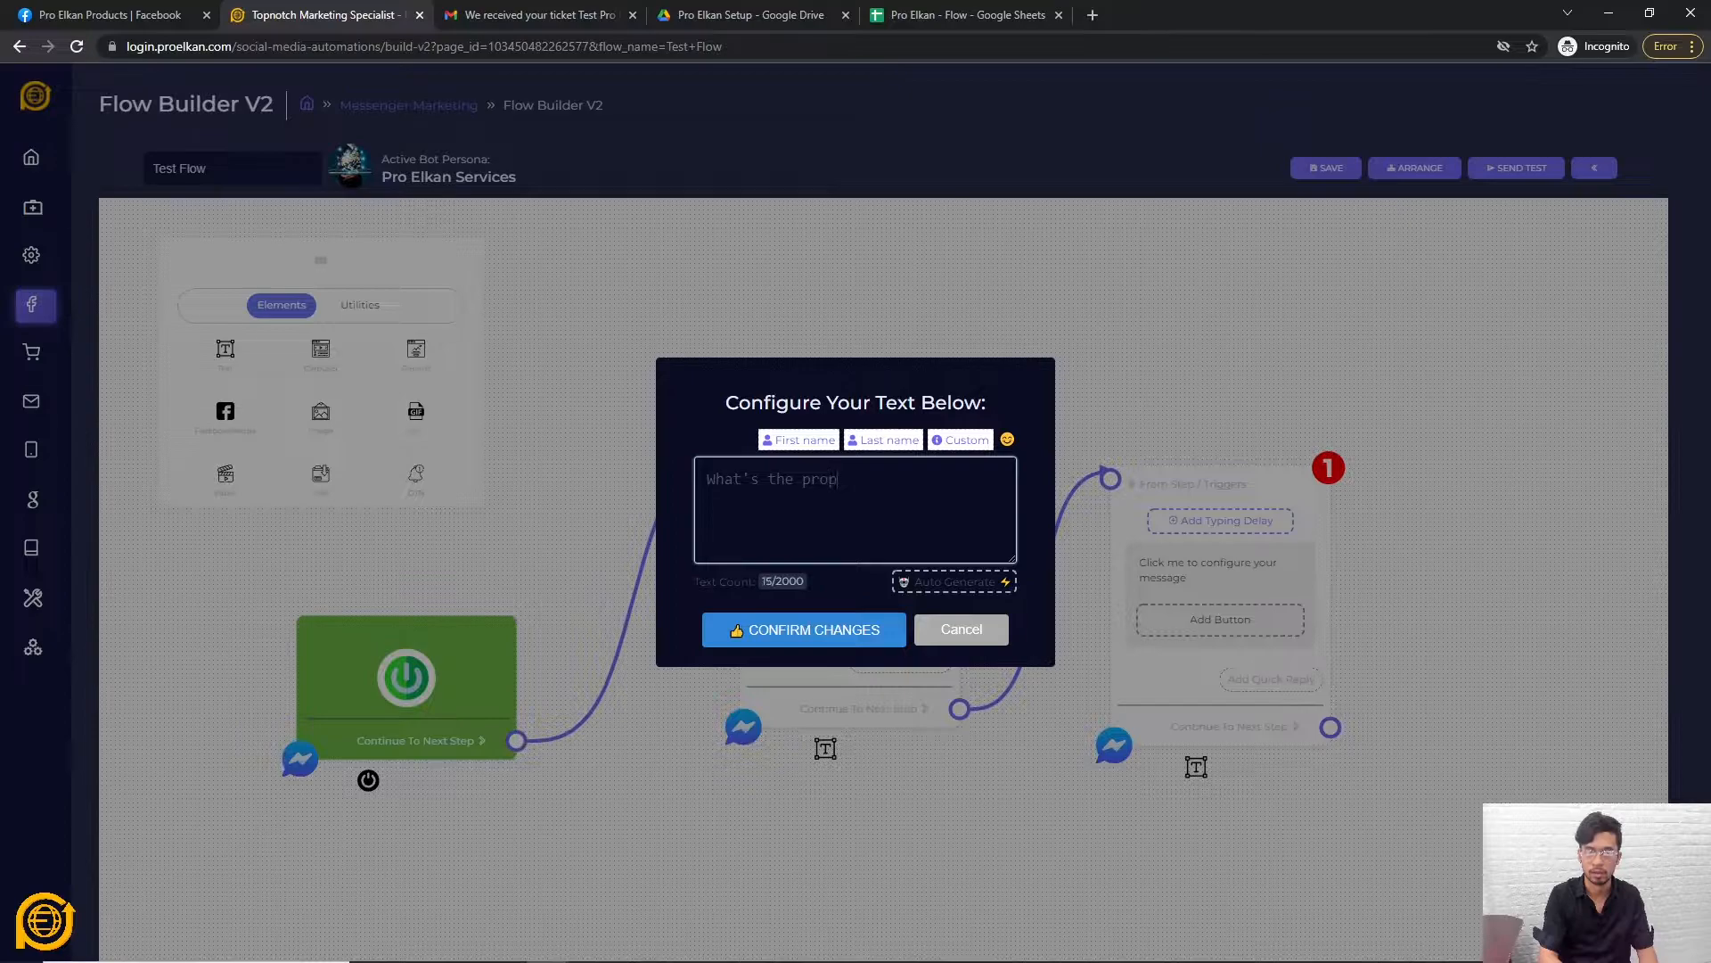
type("locat")
key("BackSpace")
key("BackSpace")
key("BackSpace")
key("BackSpace")
key("BackSpace")
type("address of the property.")
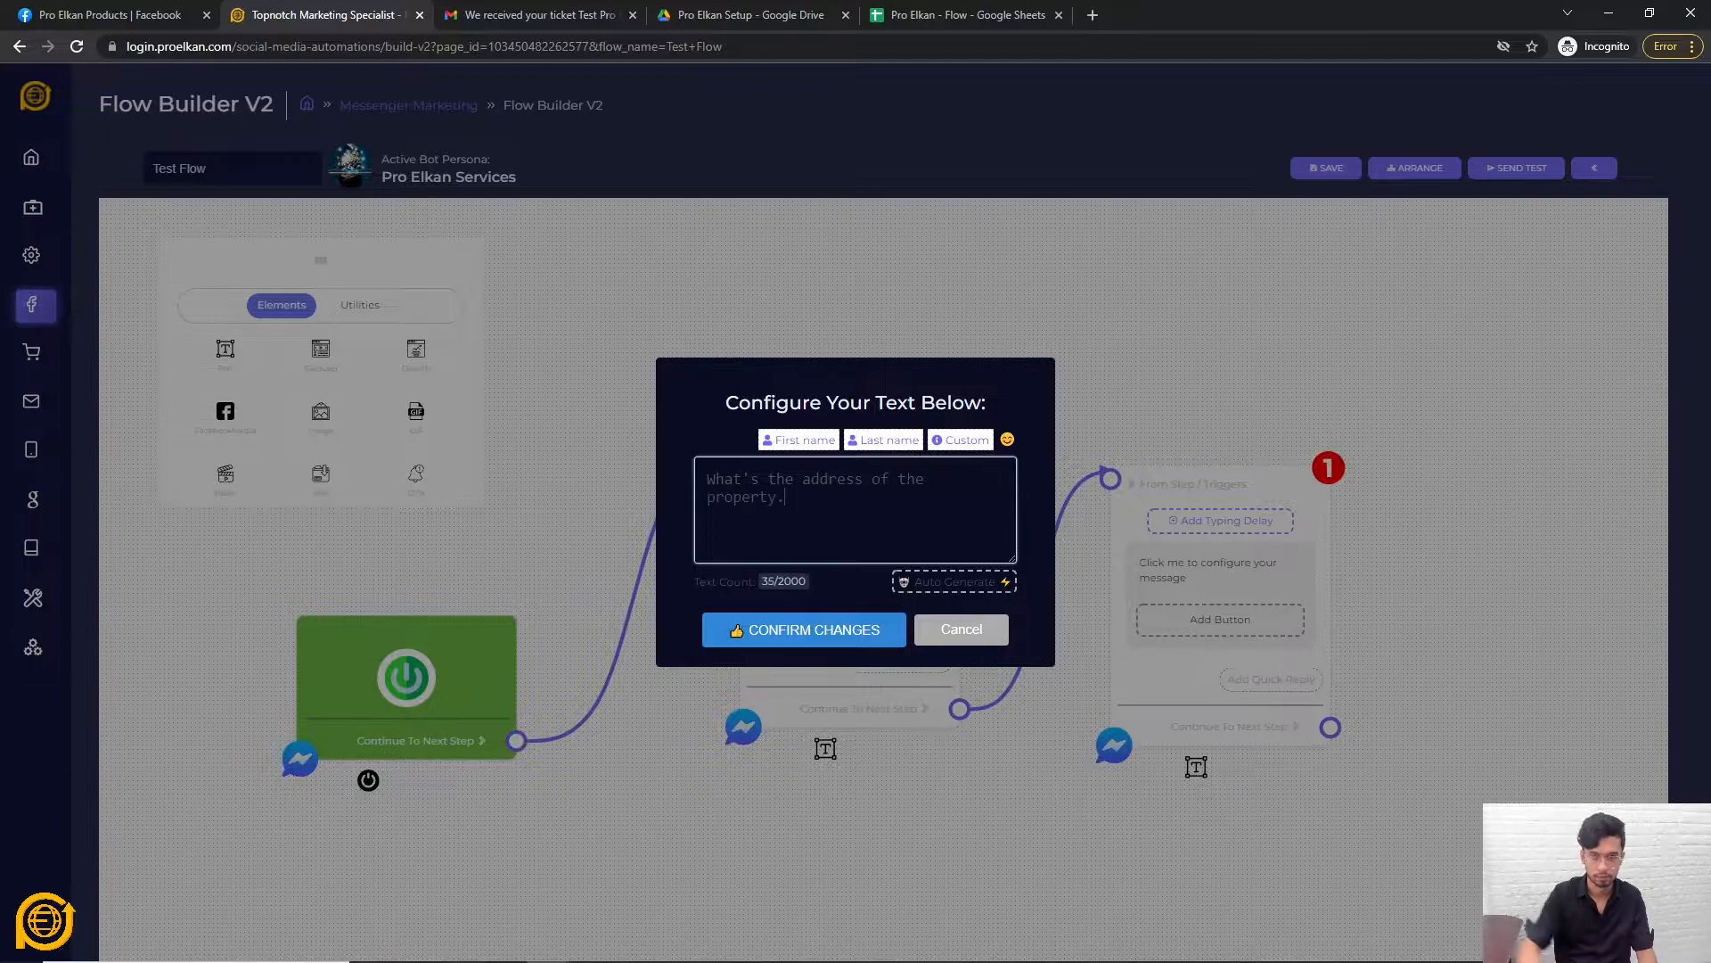
left_click(841, 633)
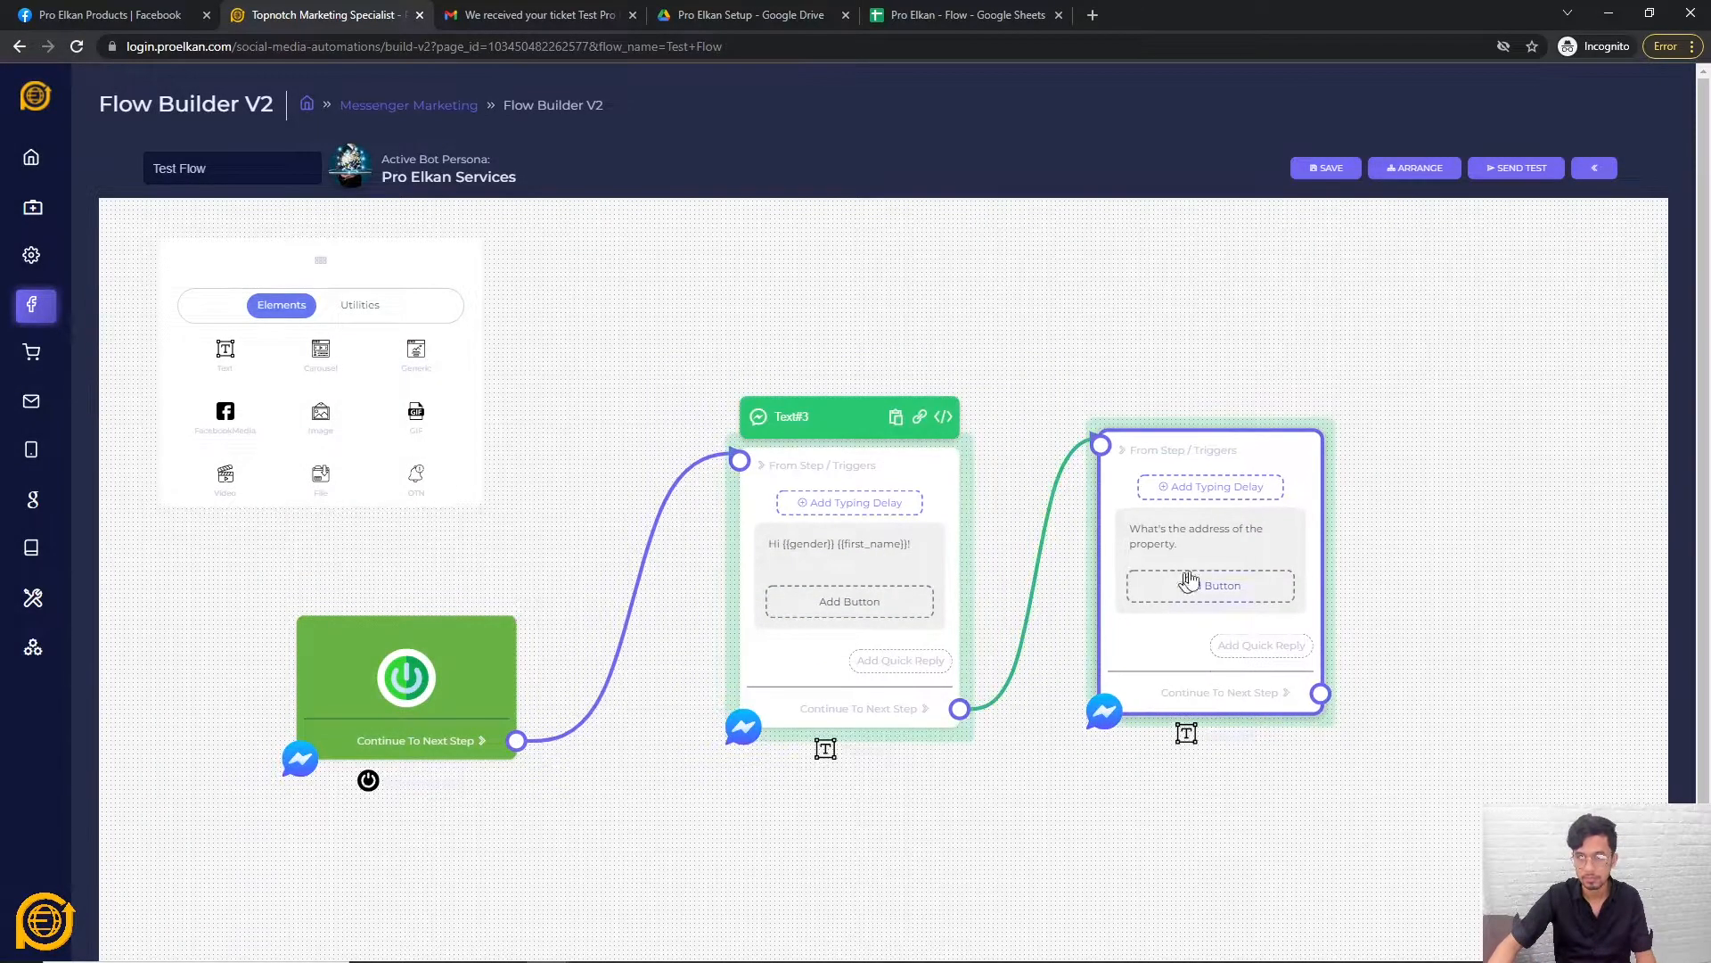
End the question with '?' and save Test Flow.
left_click(1185, 578)
type("?")
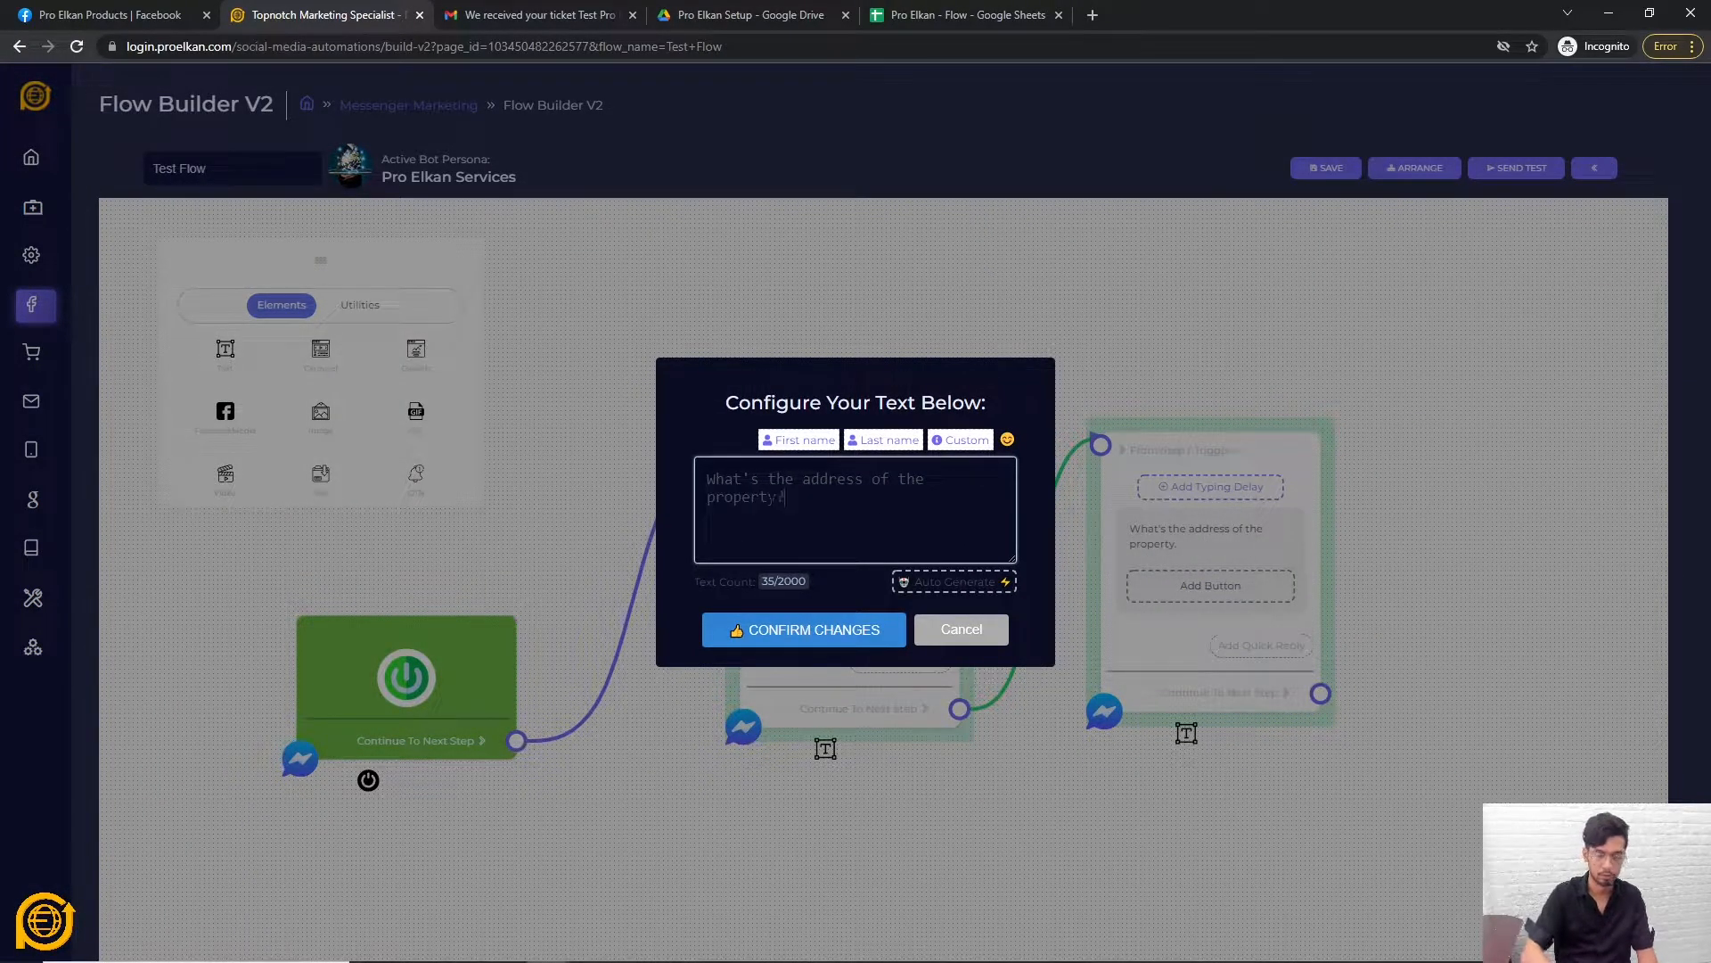
left_click(811, 630)
left_click(1355, 174)
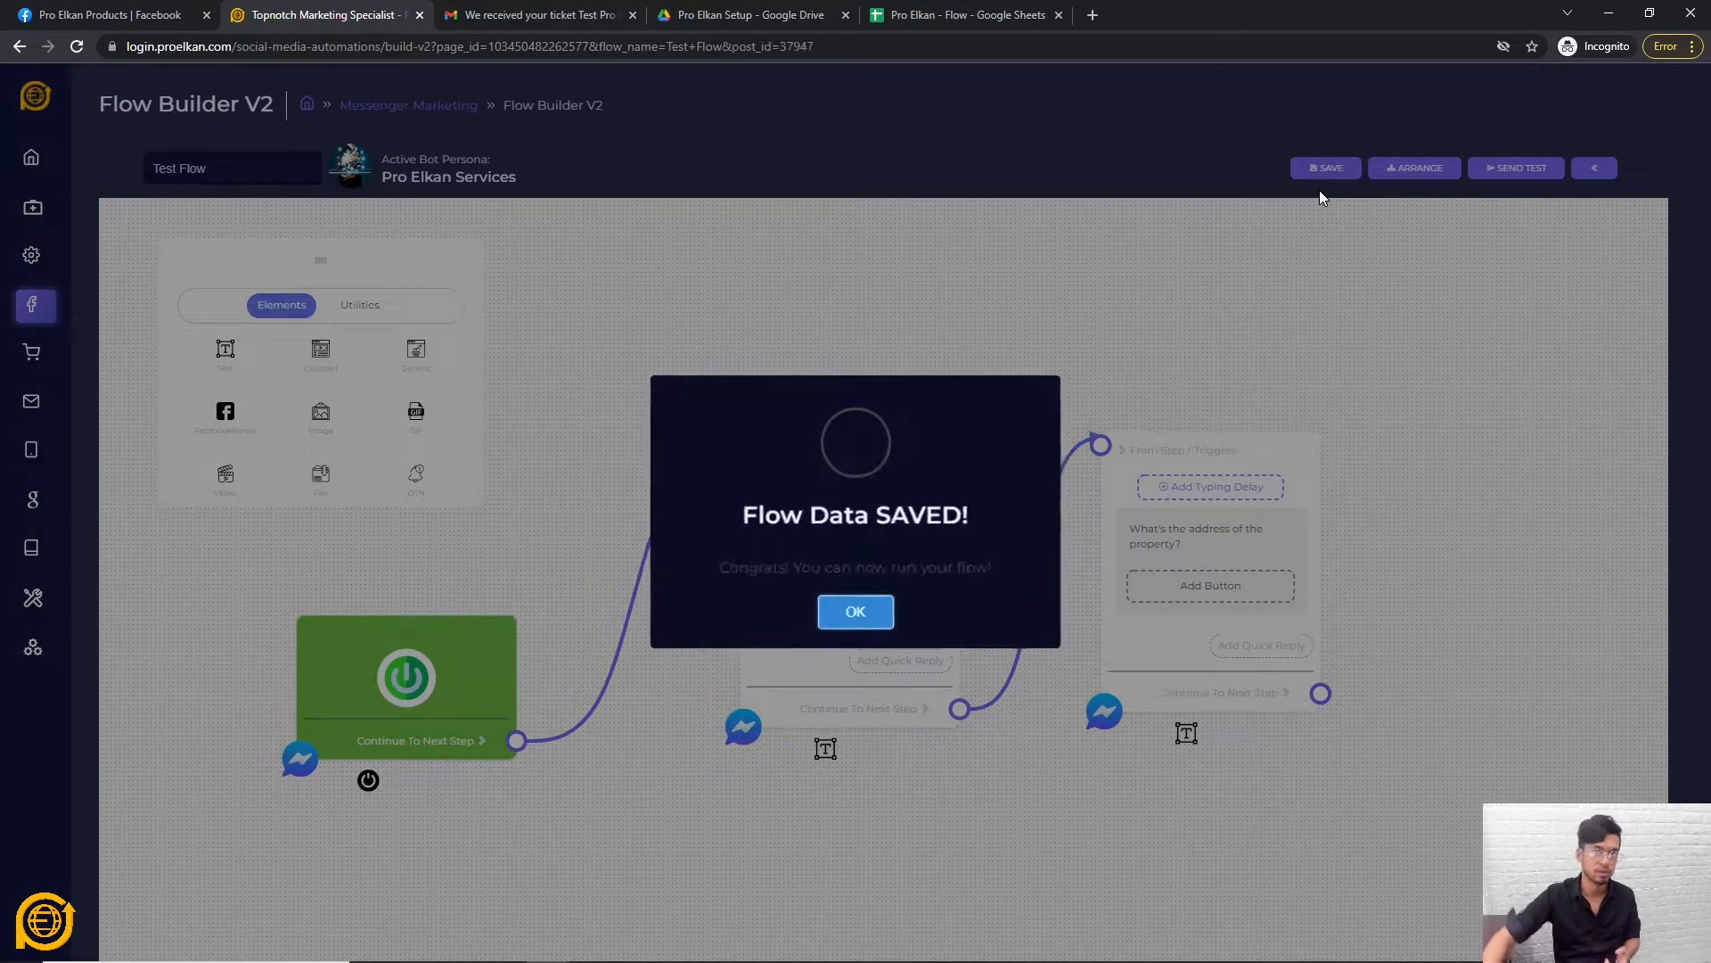
left_click(854, 615)
left_click(942, 425)
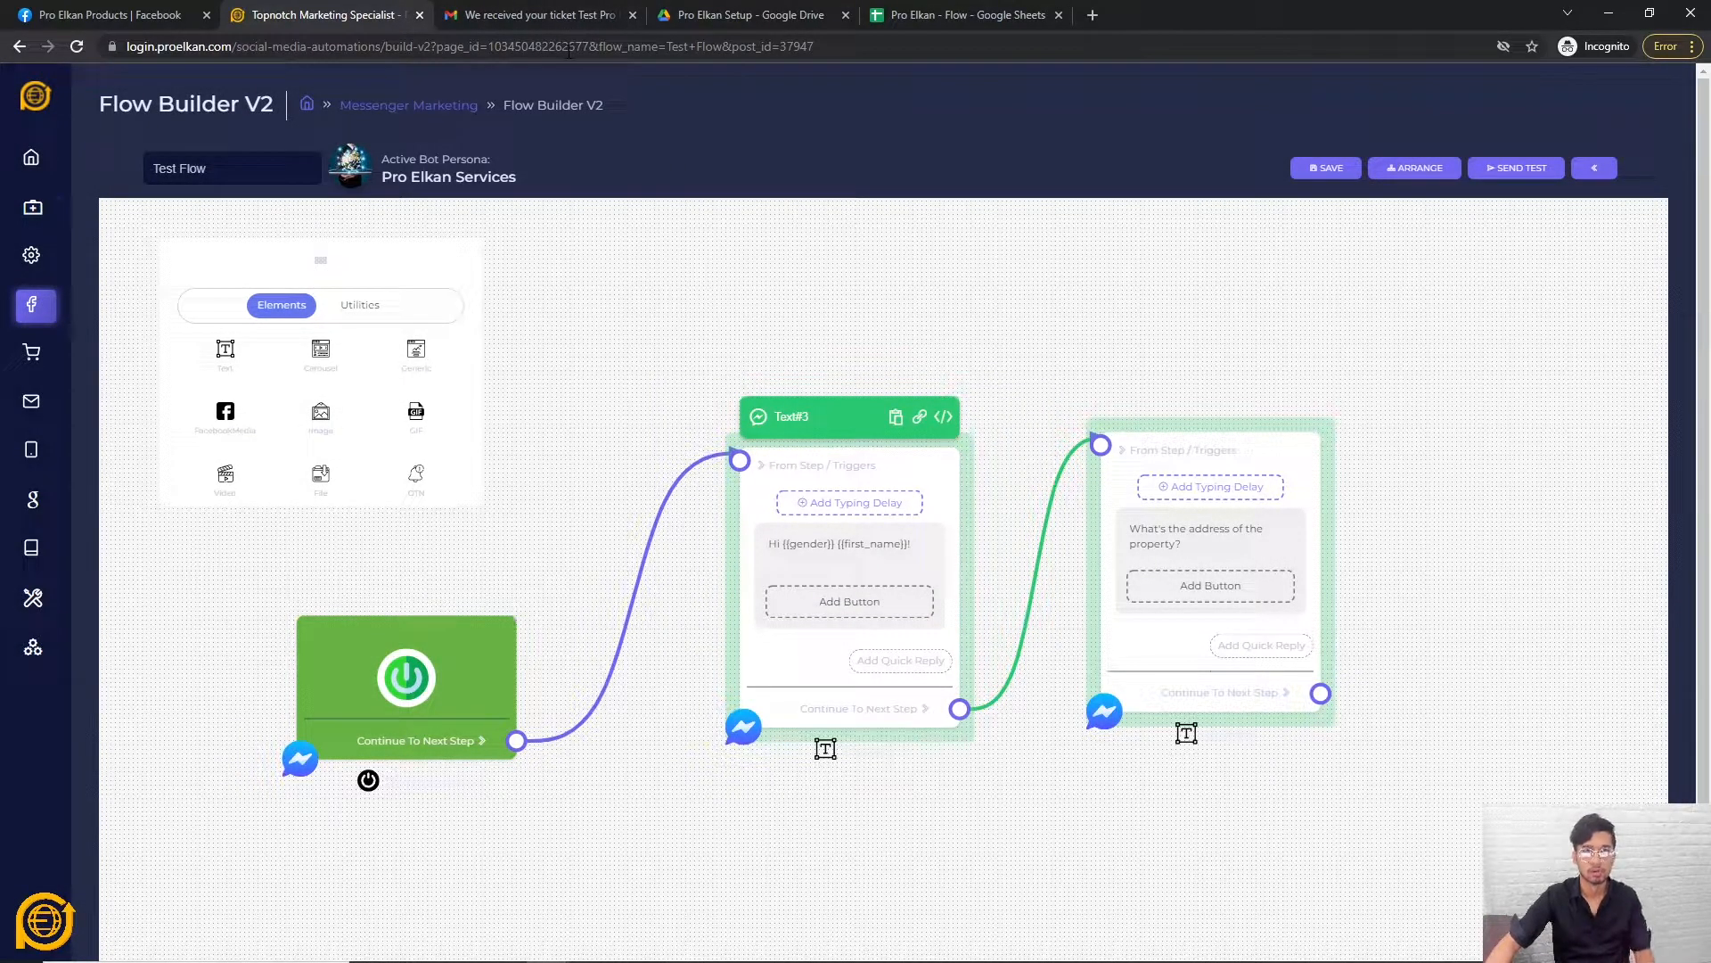
left_click(515, 46)
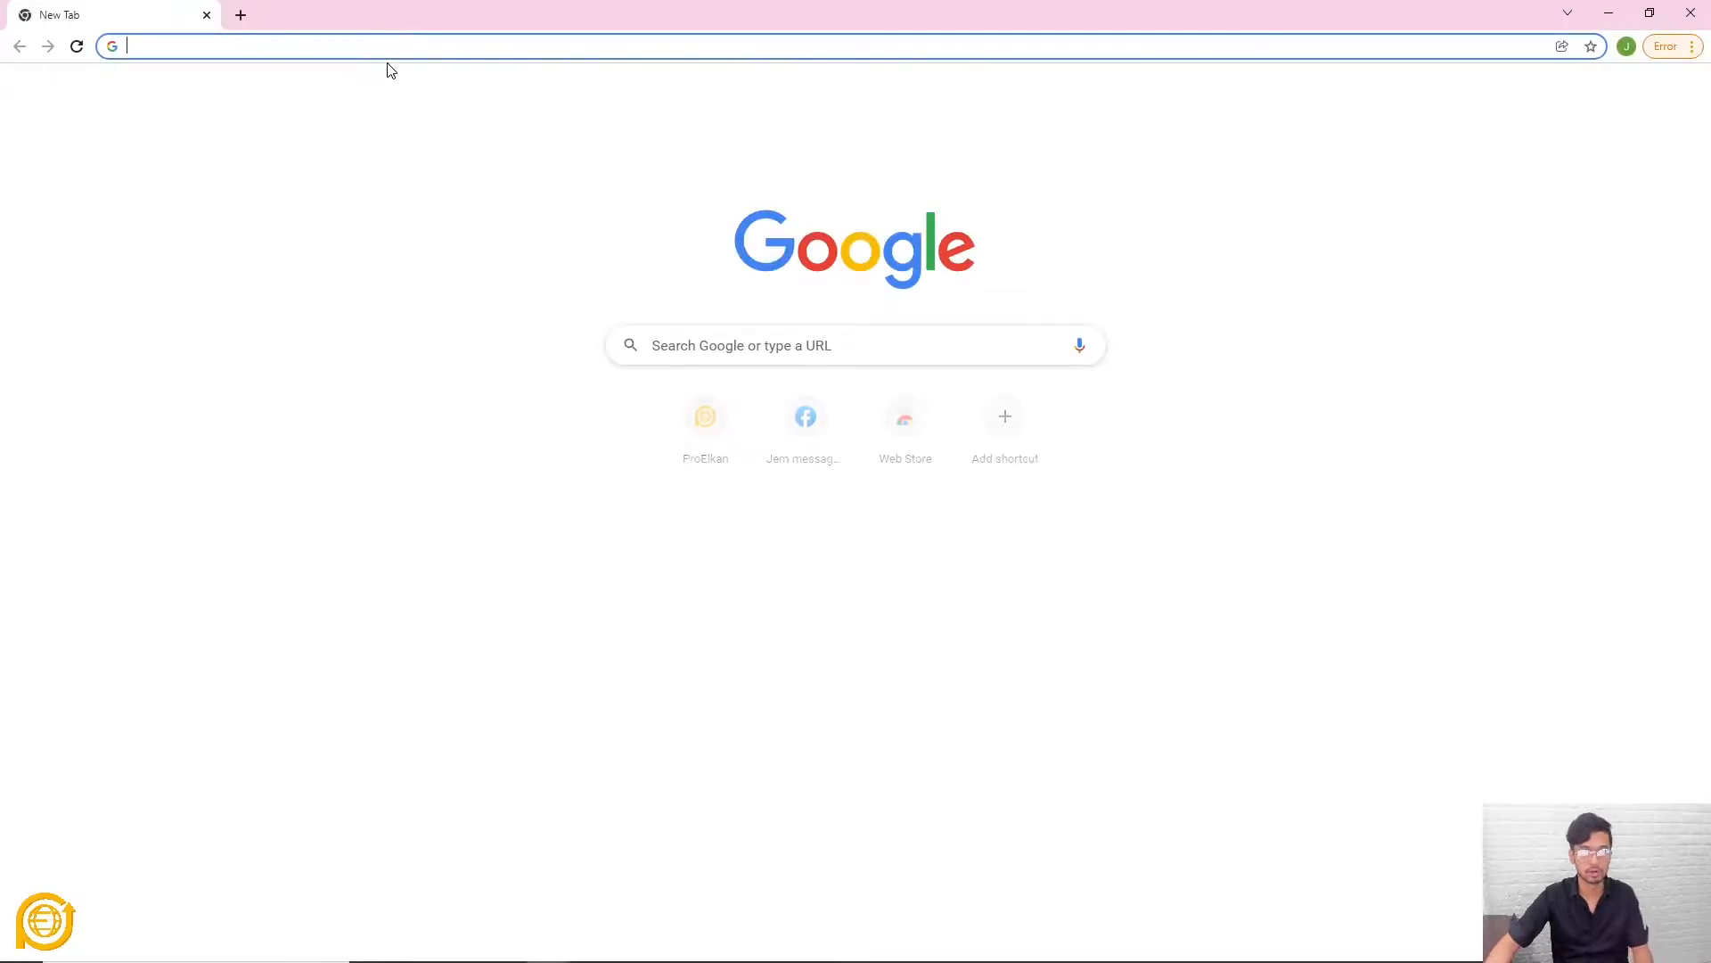
Open a new incognito tab beside the flow builder and load messenger.com.
left_click(386, 50)
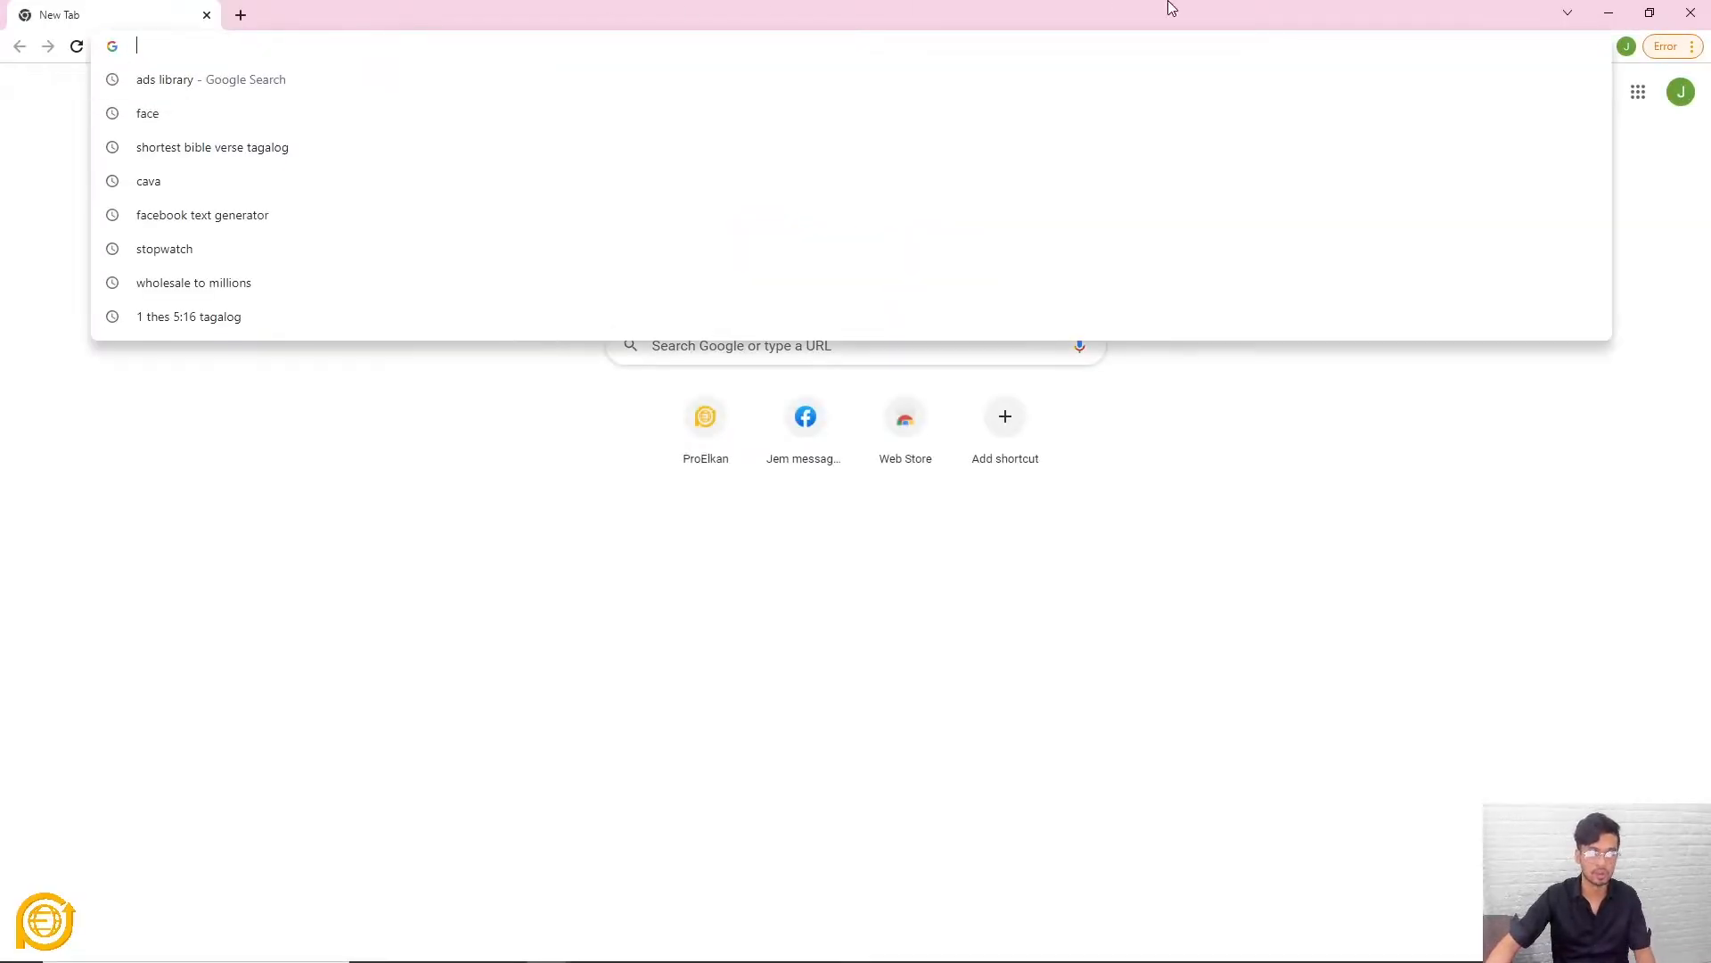
left_click(1698, 24)
left_click(790, 46)
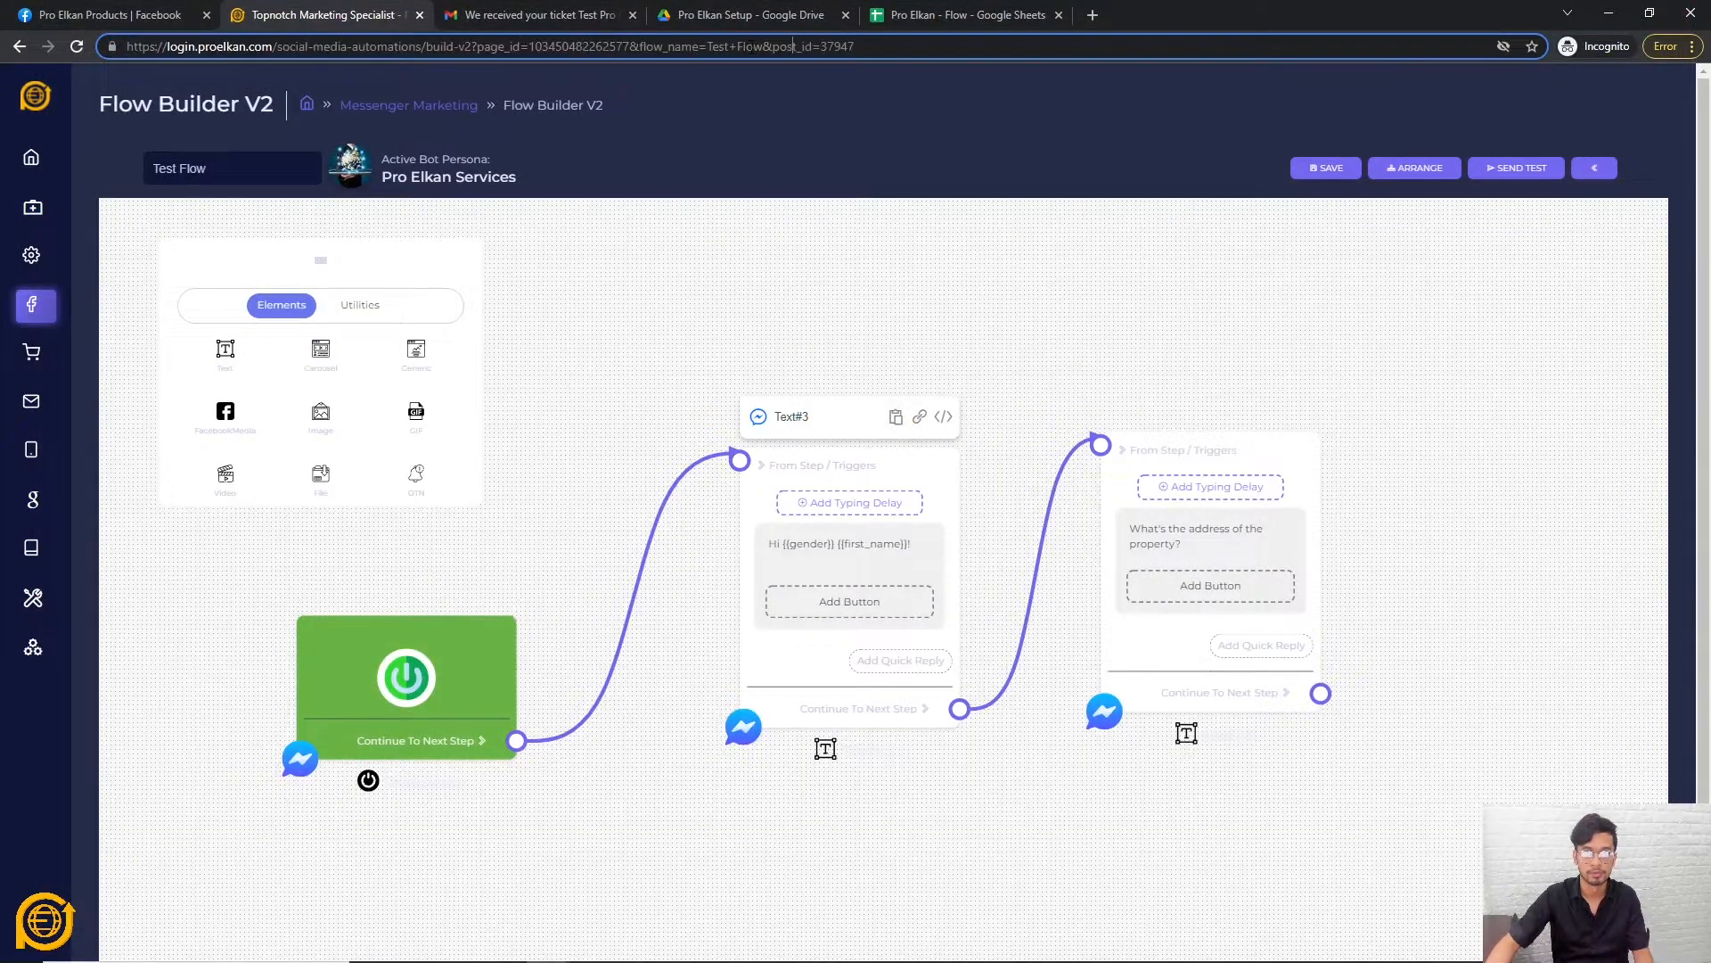
left_click(1094, 16)
left_click_drag(1130, 16, 397, 91)
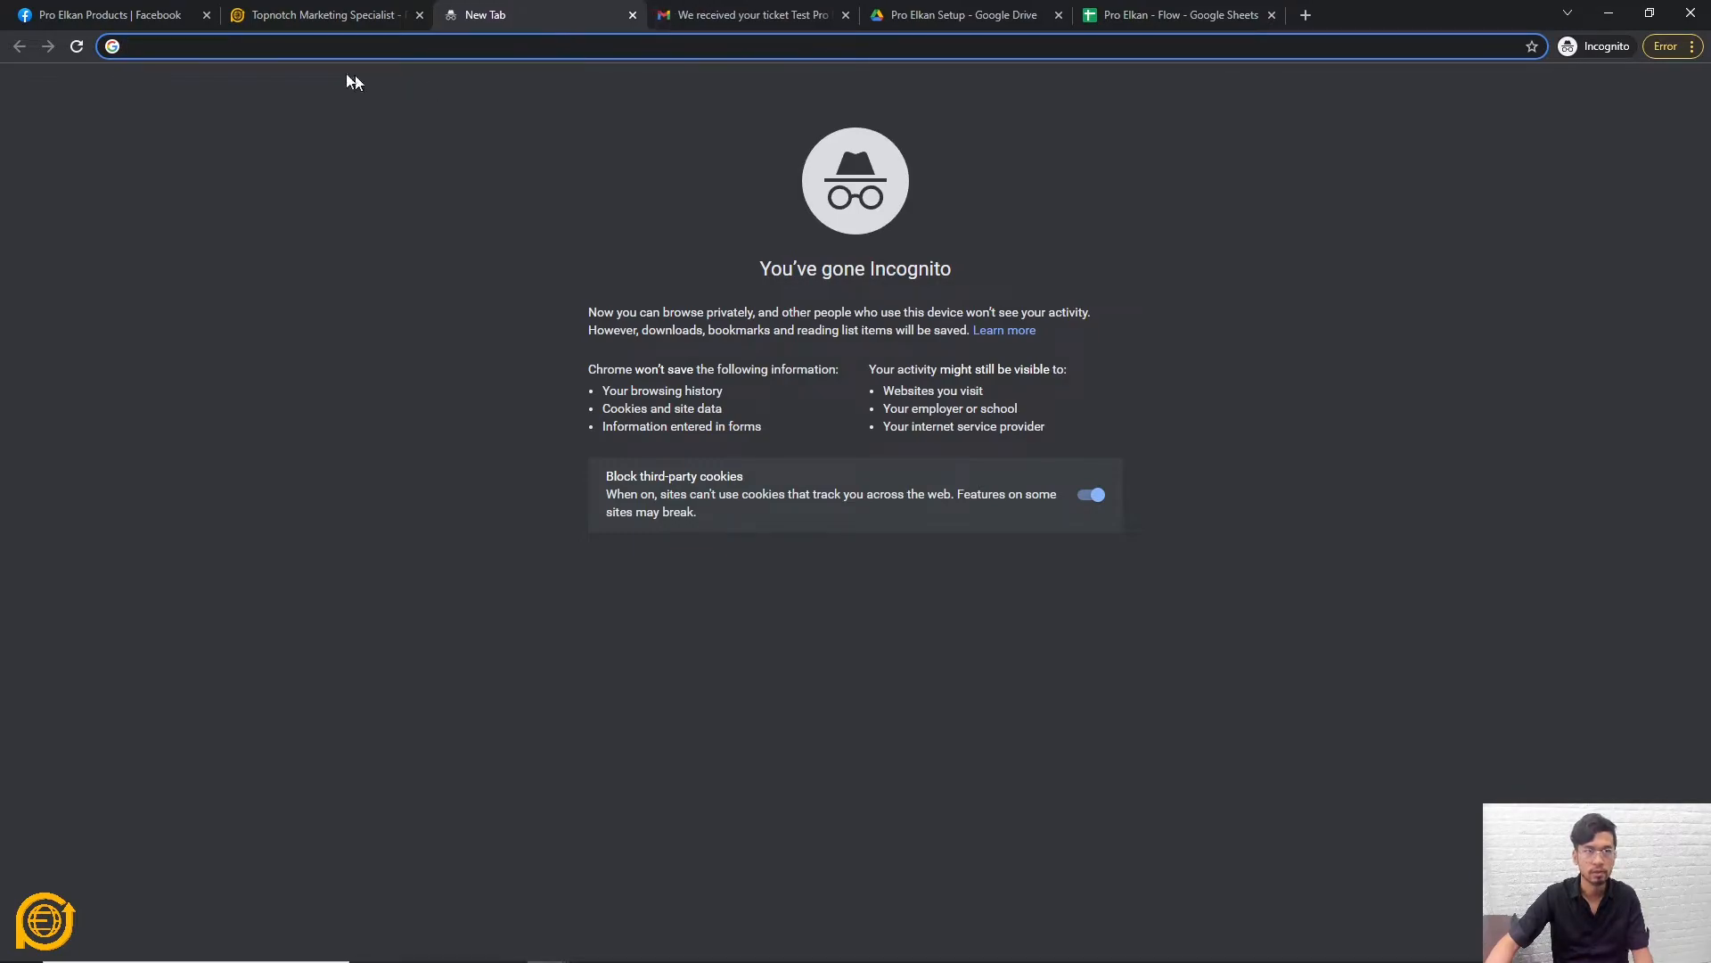
left_click_drag(506, 16, 344, 27)
type("messenger.com")
key("Return")
Log in to Messenger with the account email and password, then save Test Flow again.
left_click(352, 633)
left_click(775, 565)
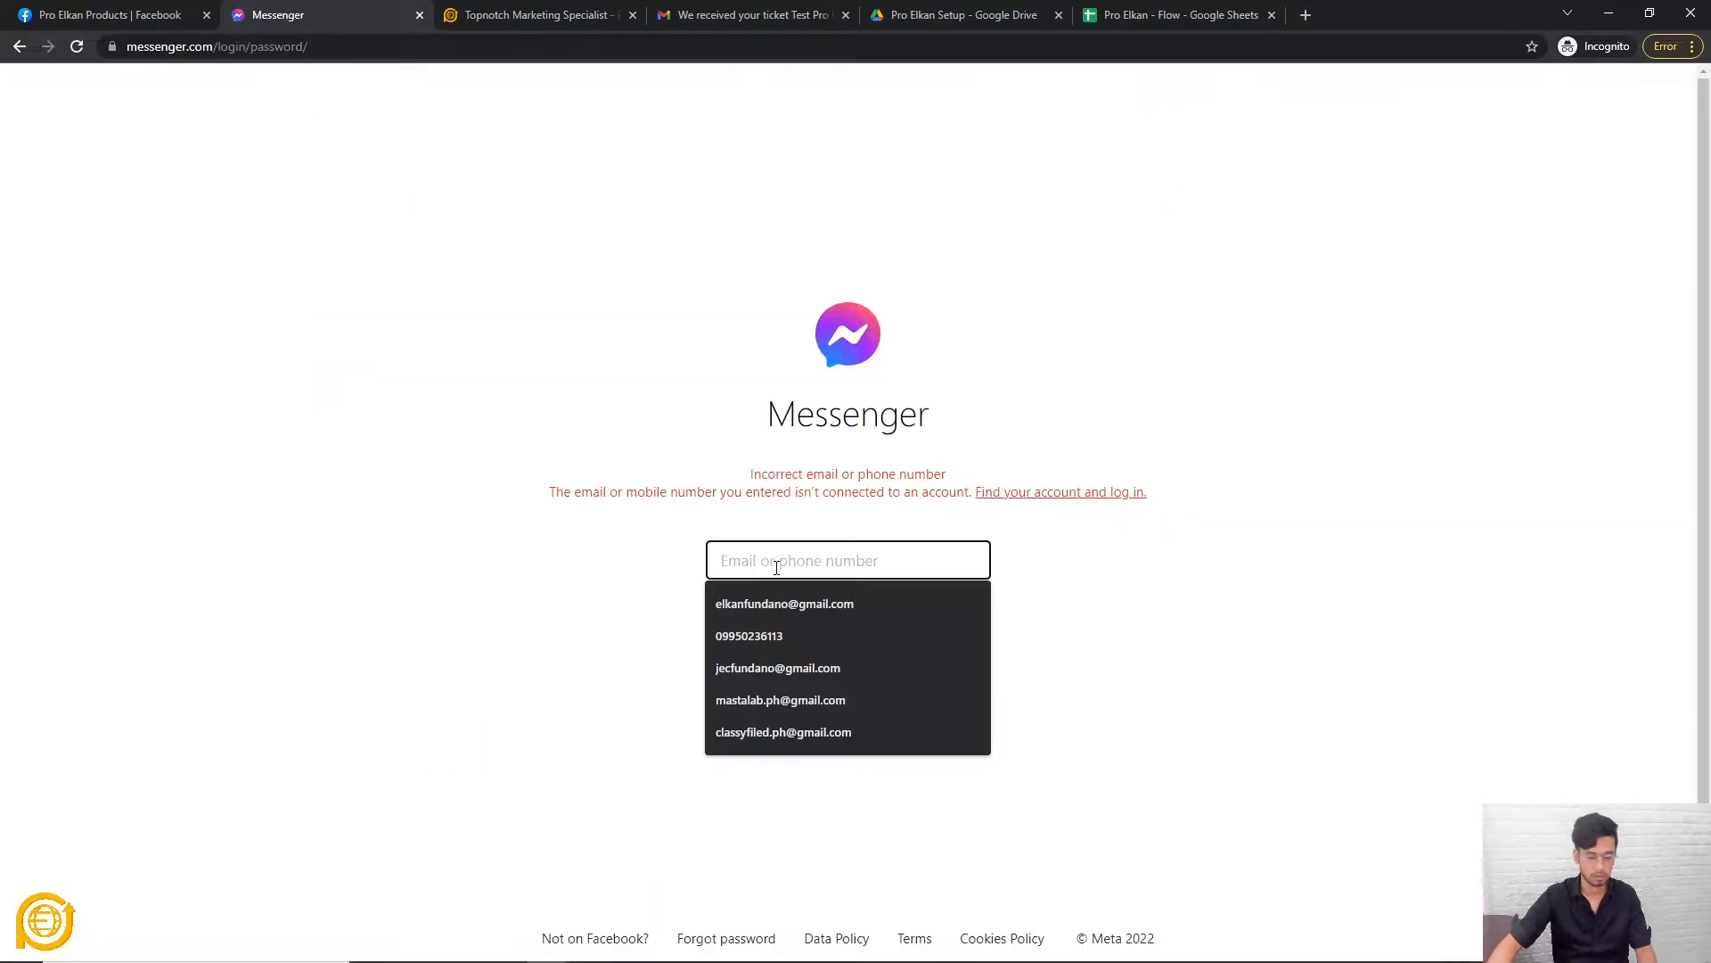
key("Tab")
type("••••••••")
key("ctrl+a")
type("•••••••••••••••")
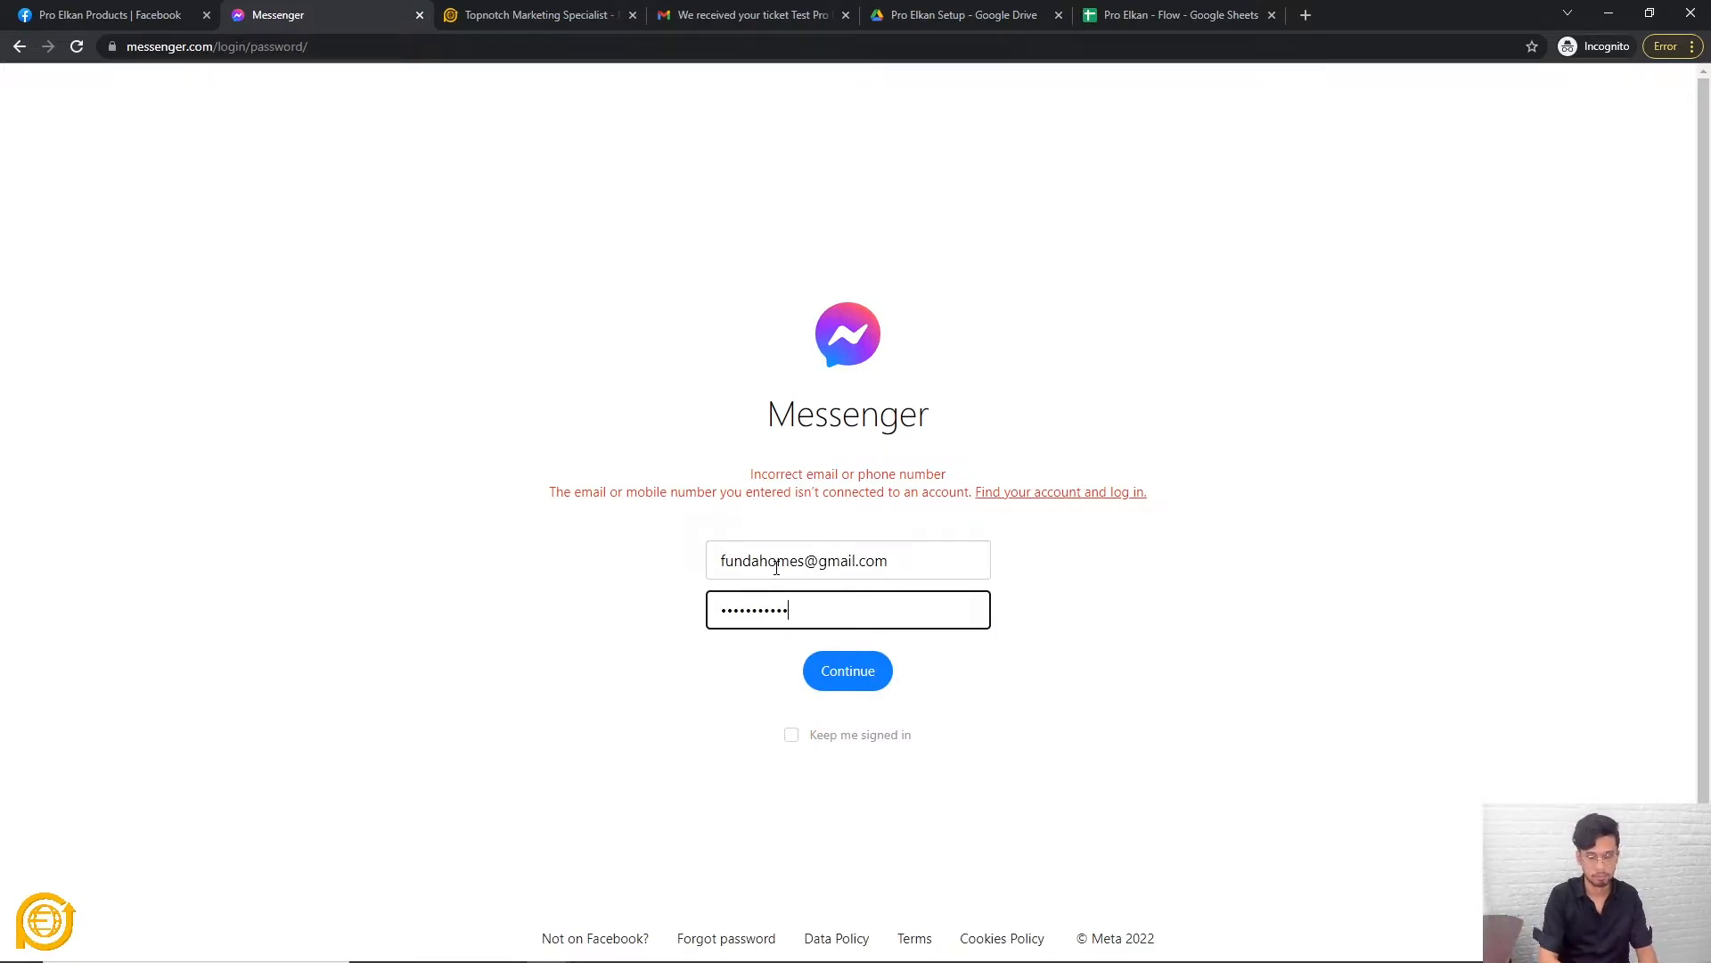
key("Return")
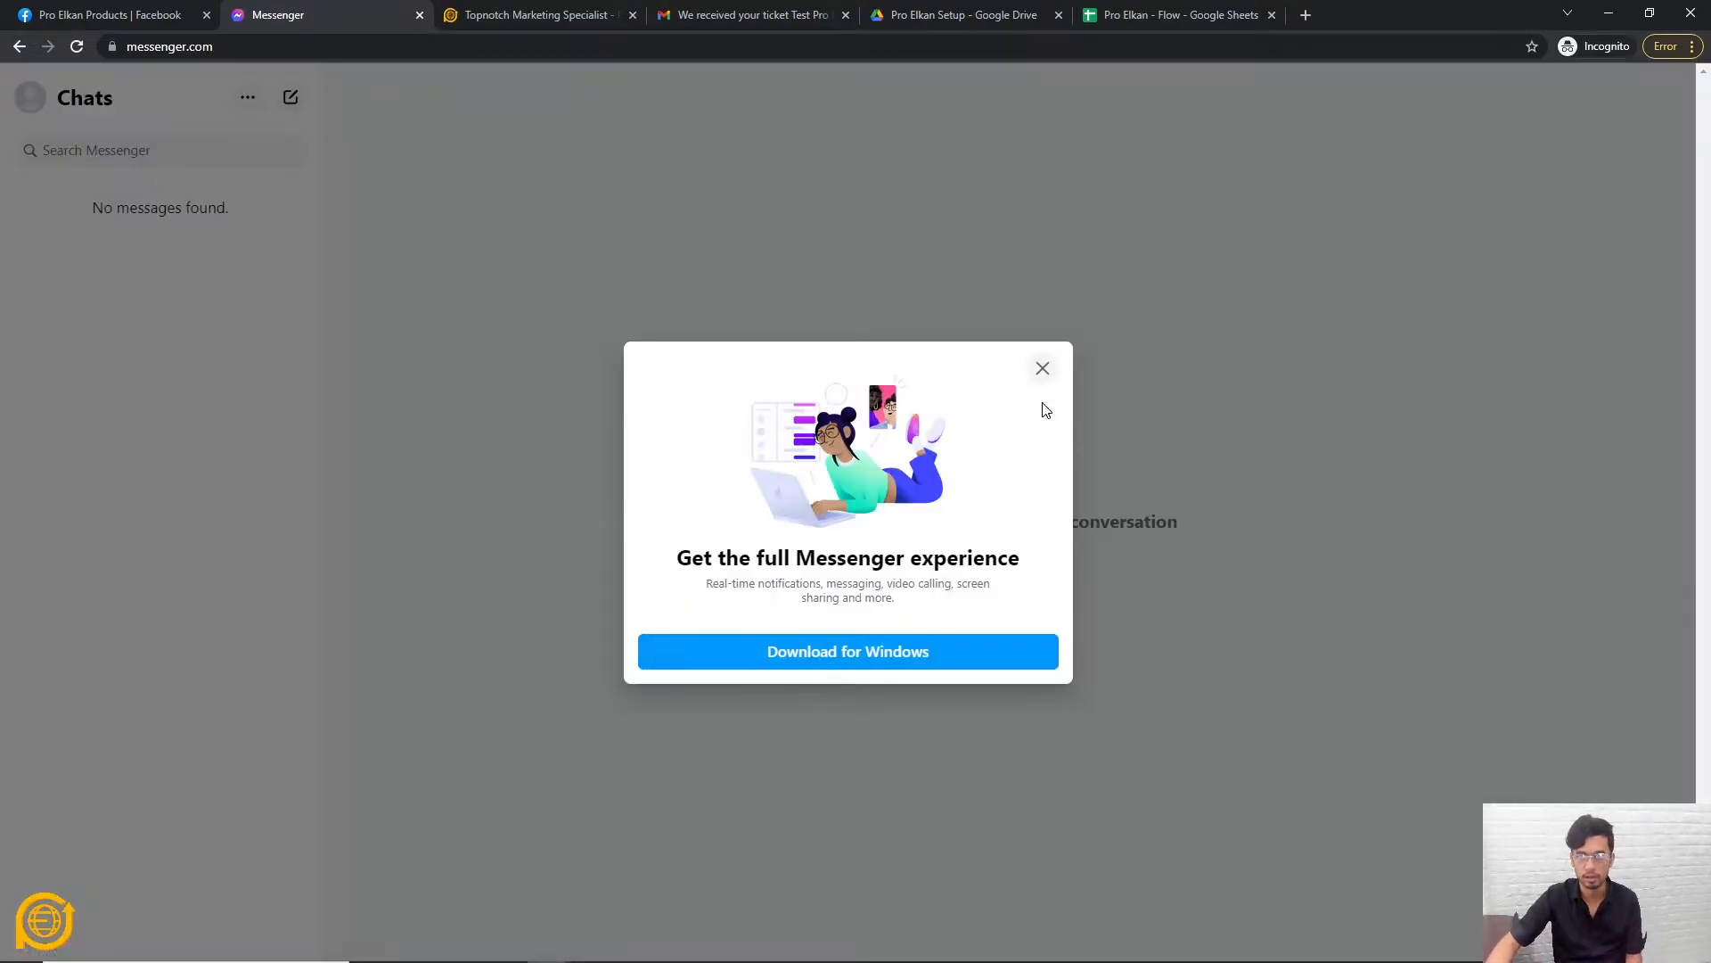
left_click(1044, 367)
key("ctrl+Tab")
left_click(1348, 168)
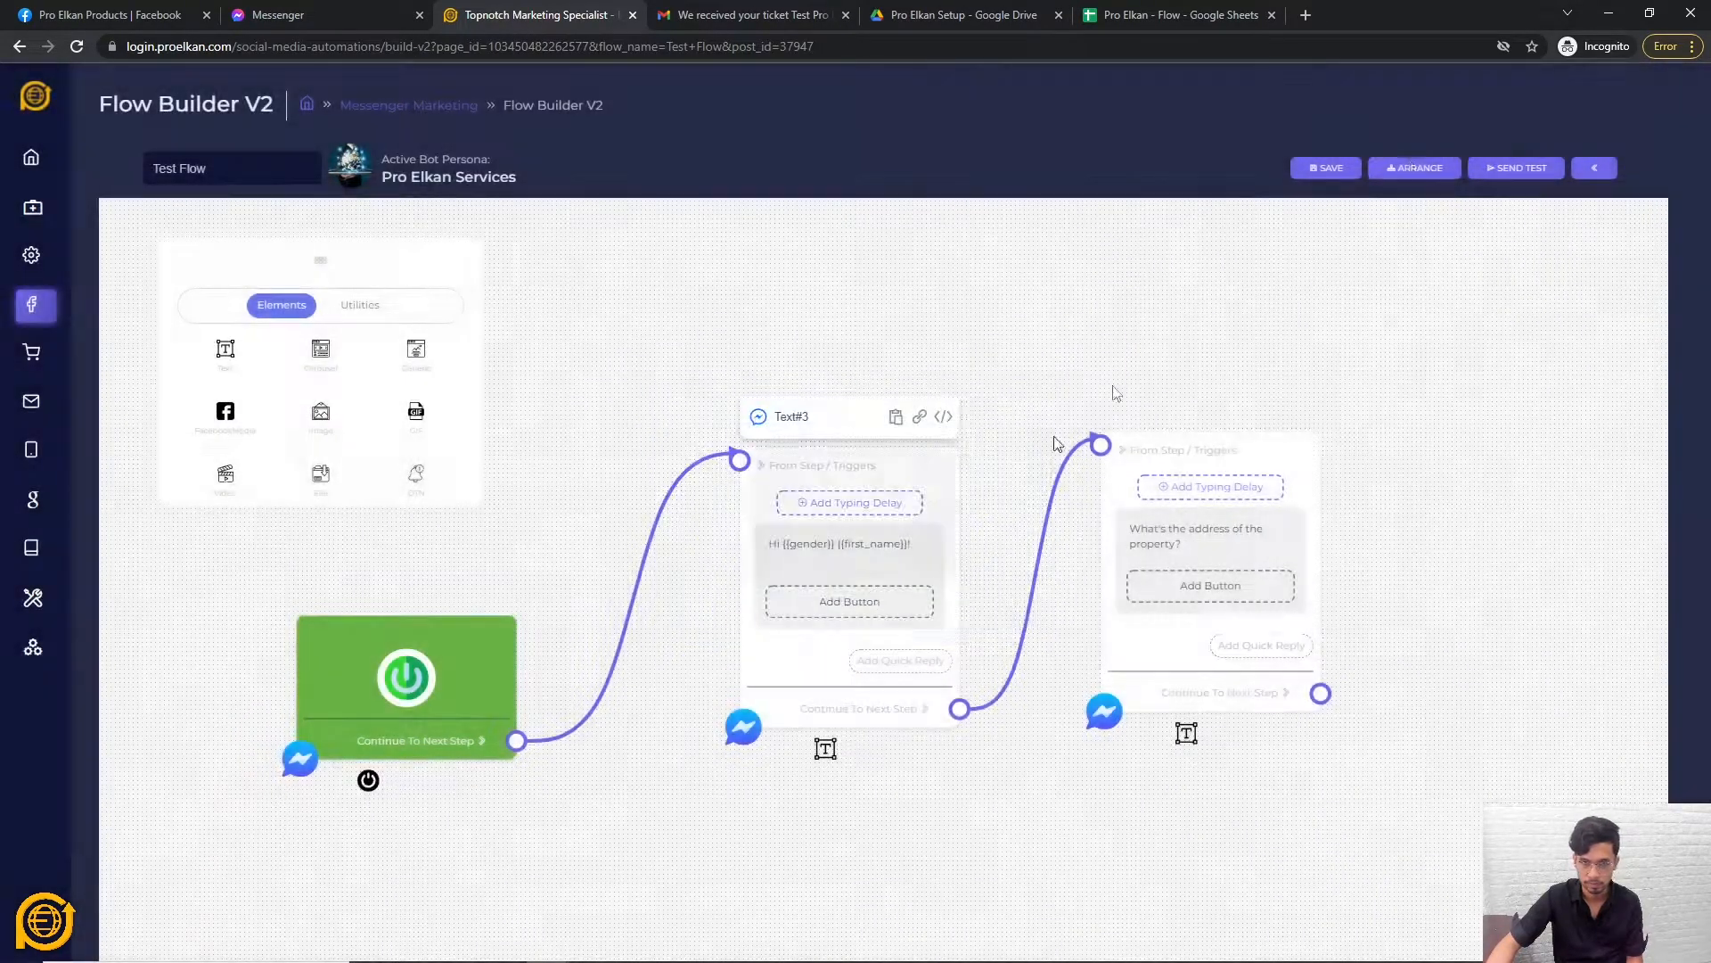
left_click(1521, 171)
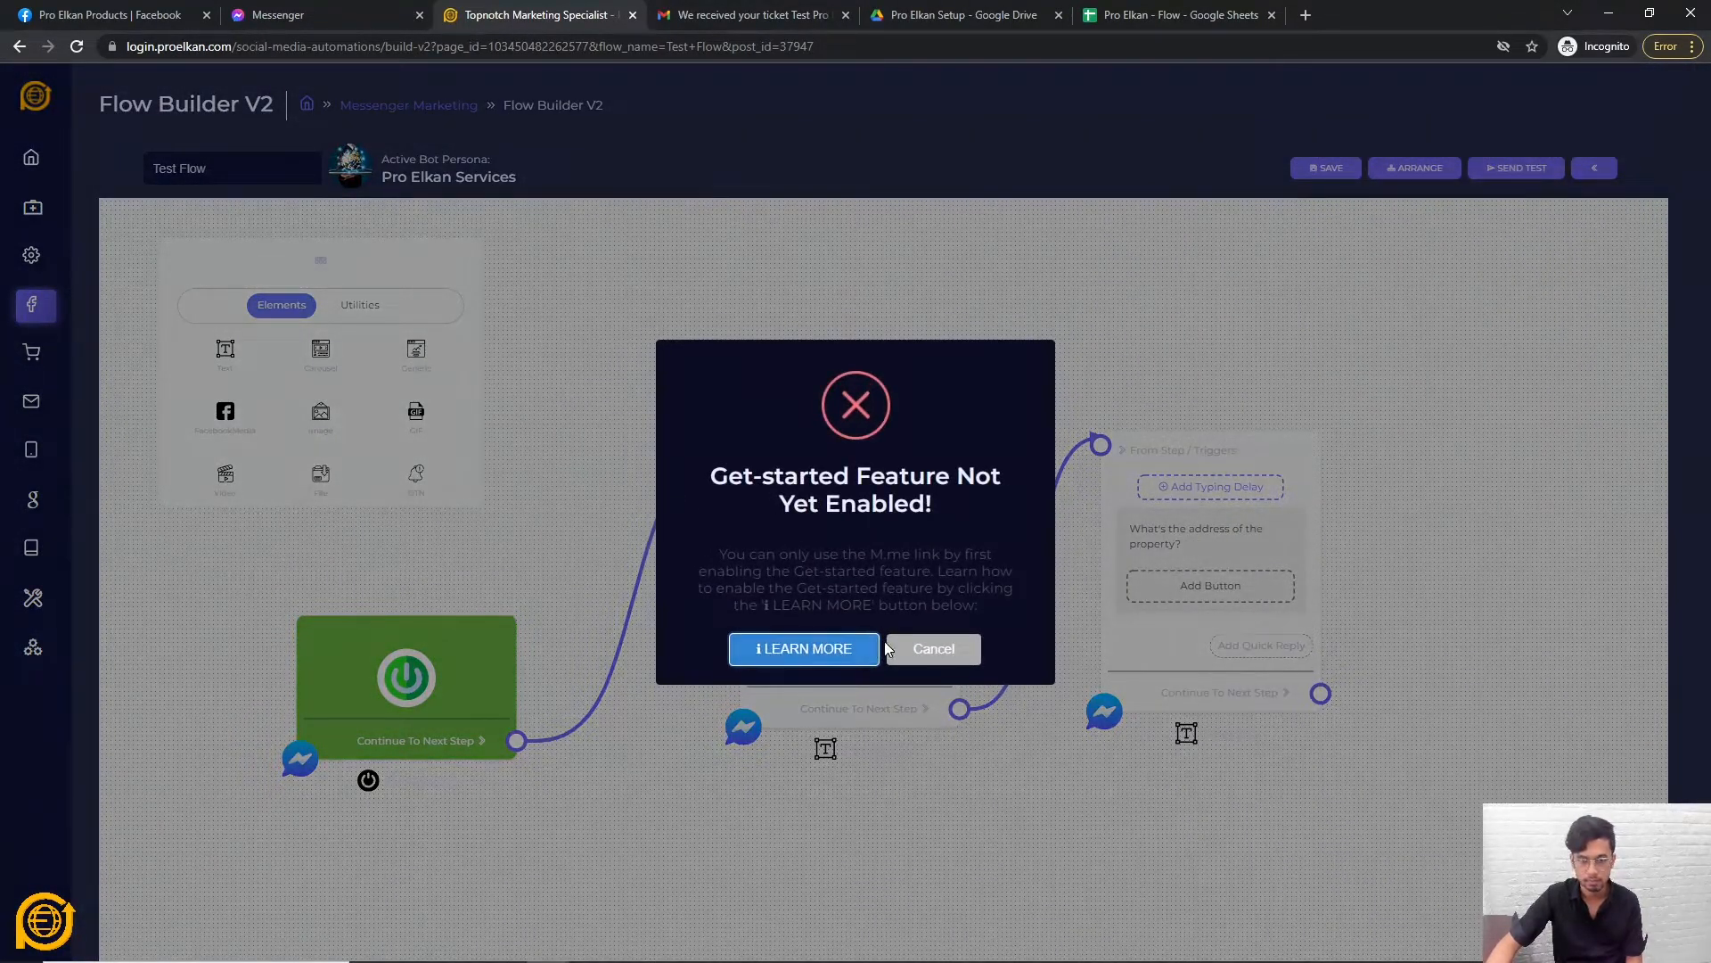
left_click(934, 650)
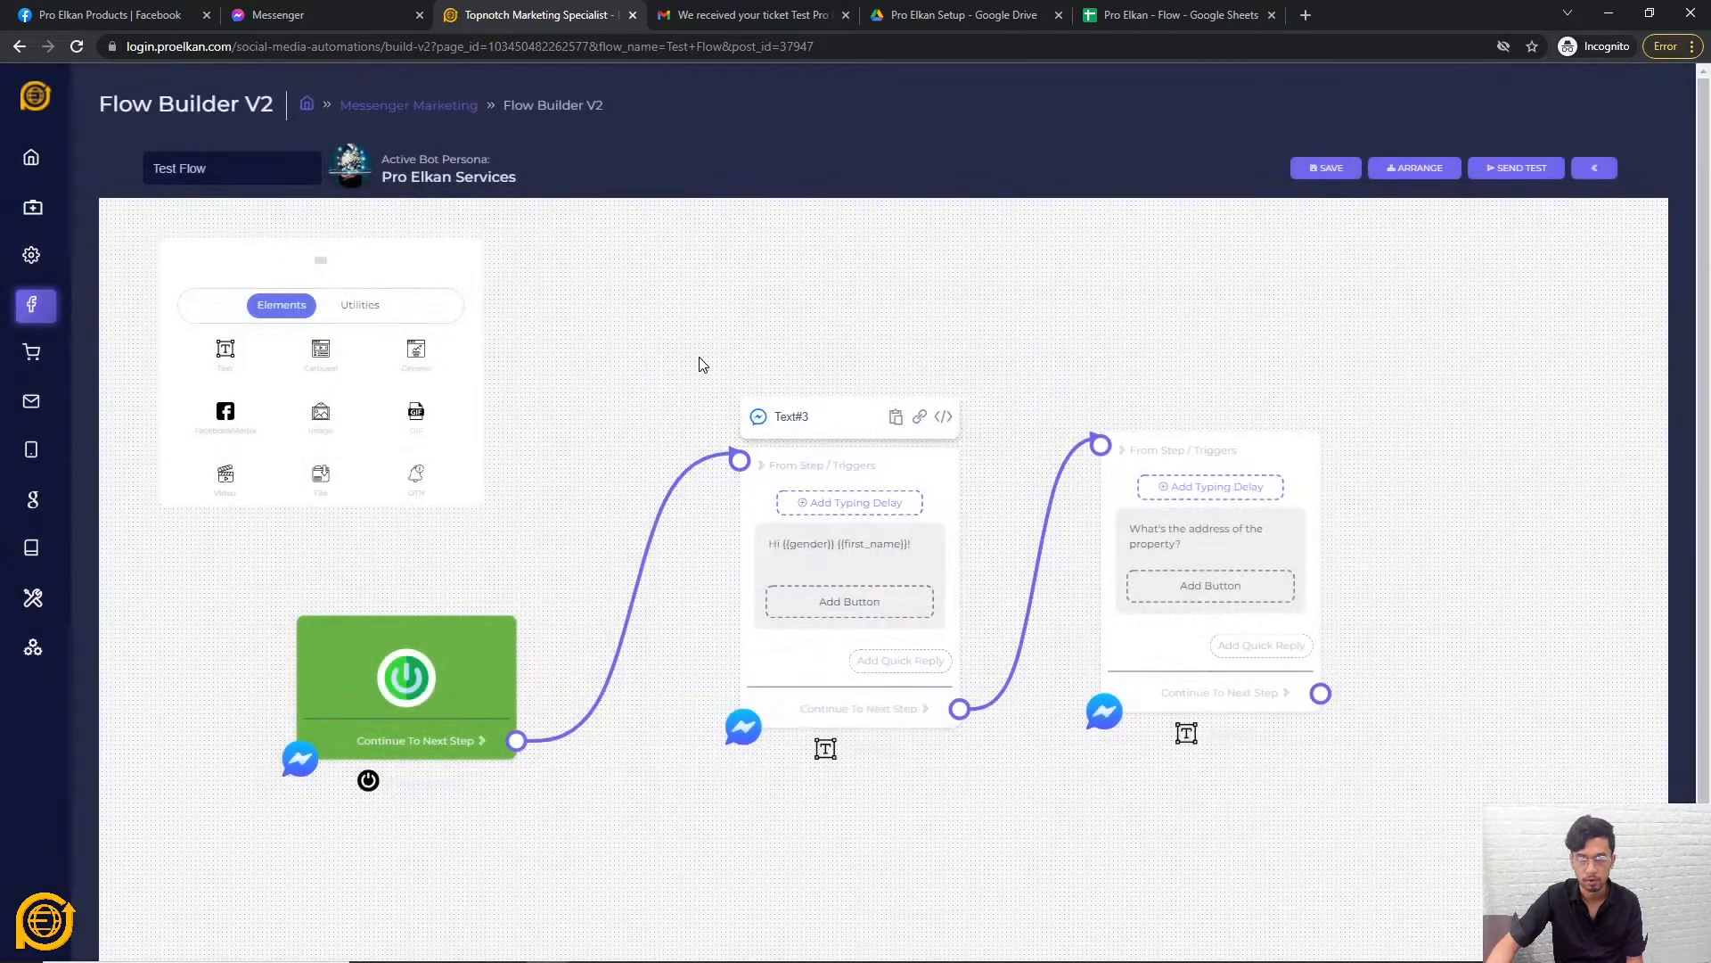
left_click(1533, 170)
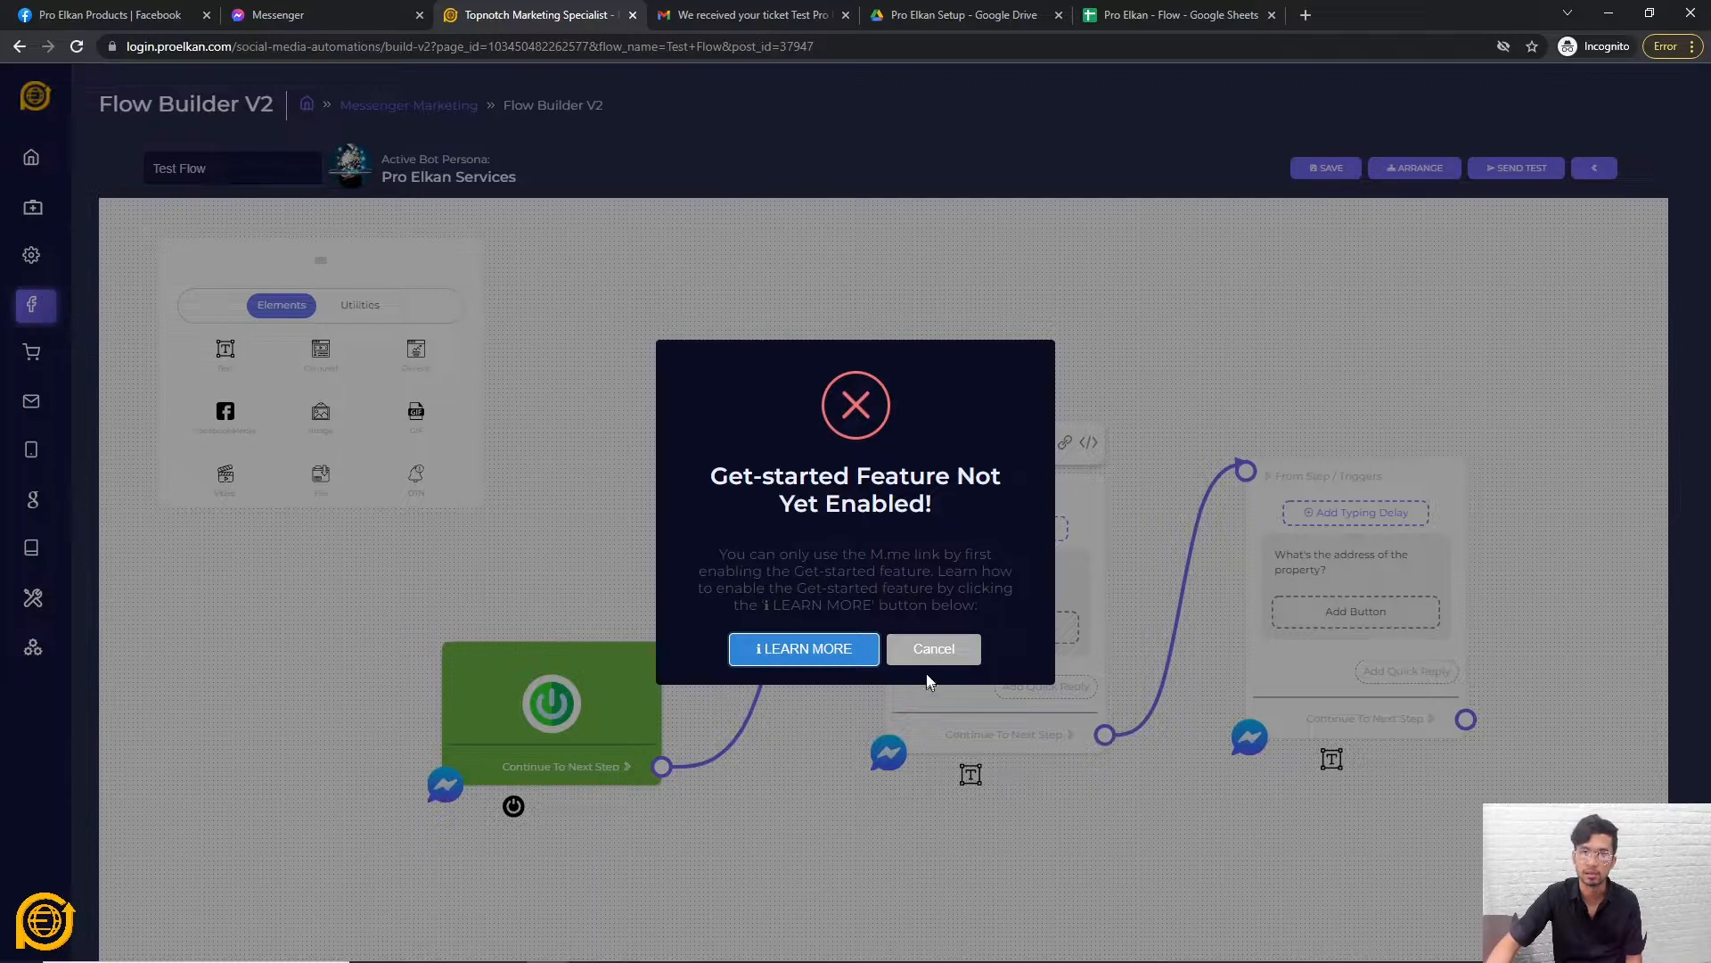
left_click(935, 649)
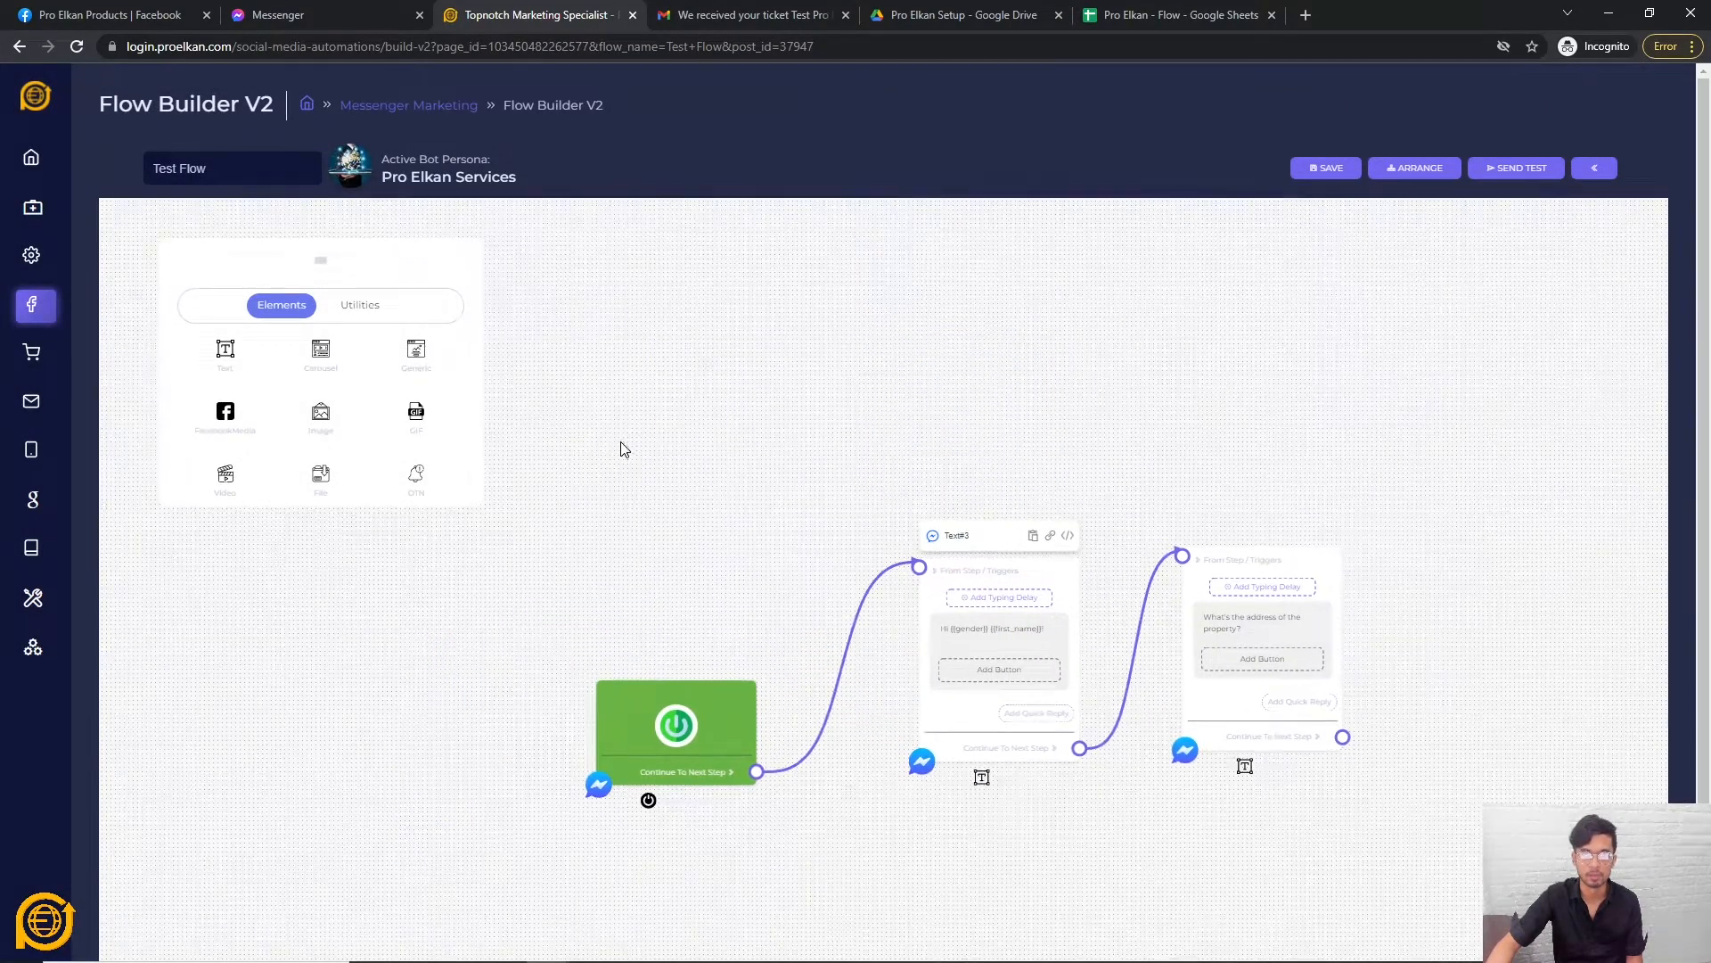
right_click(704, 383)
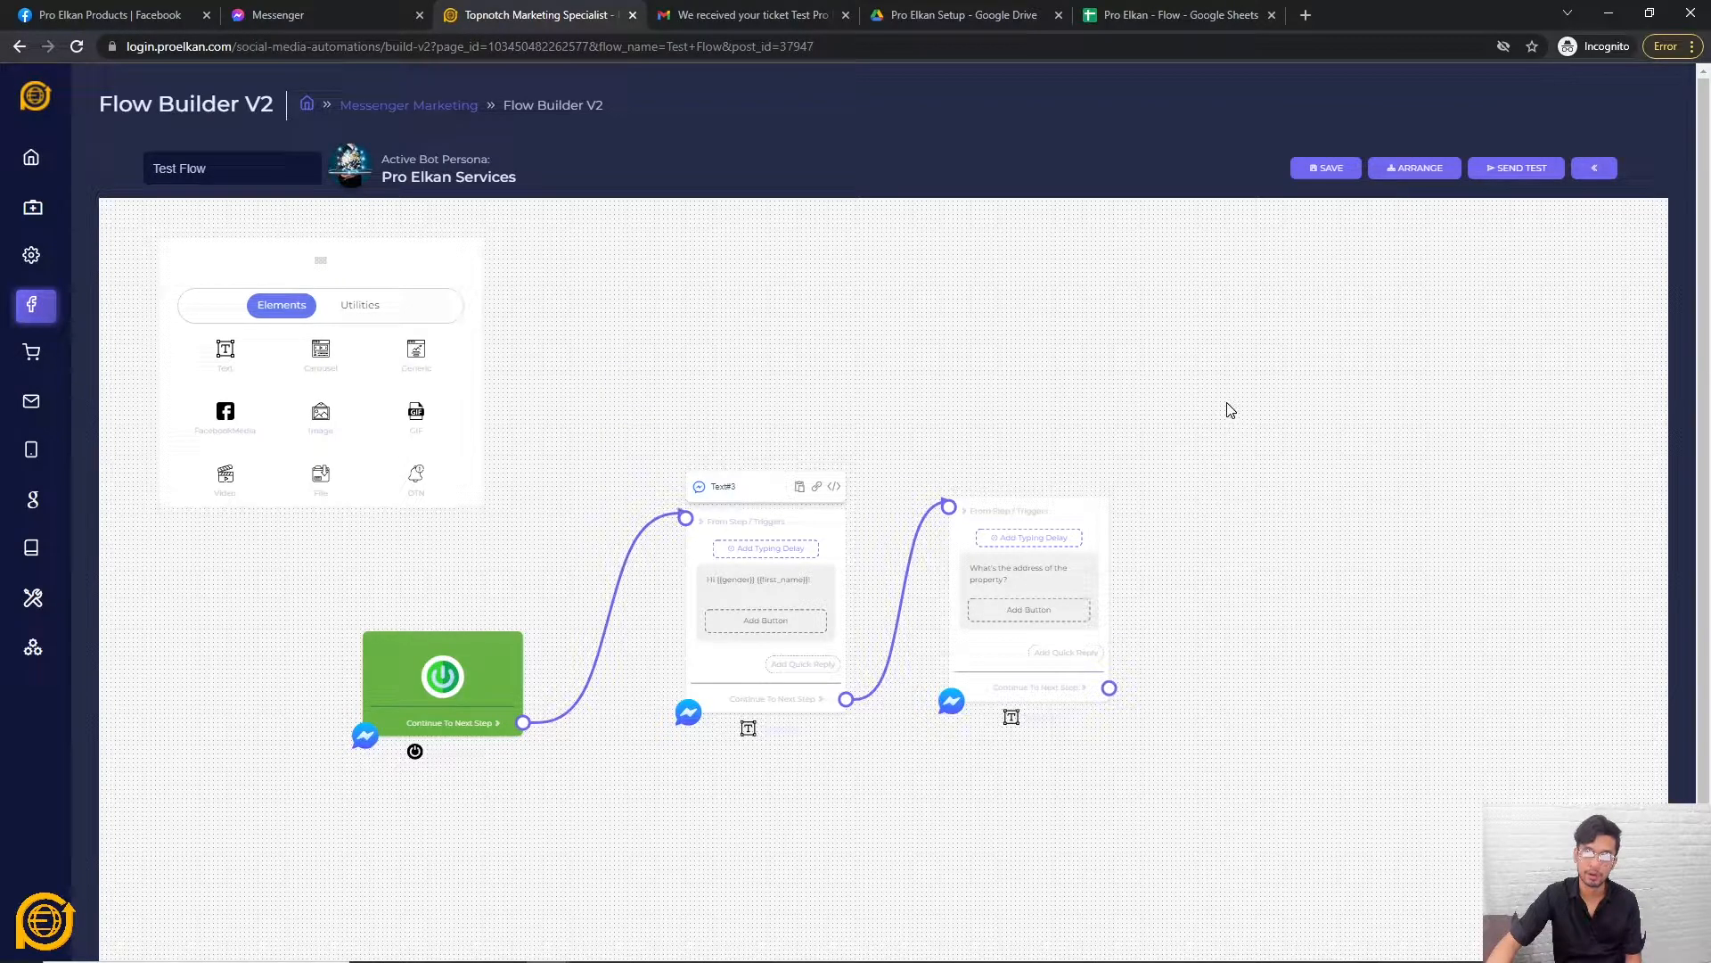
right_click(1228, 407)
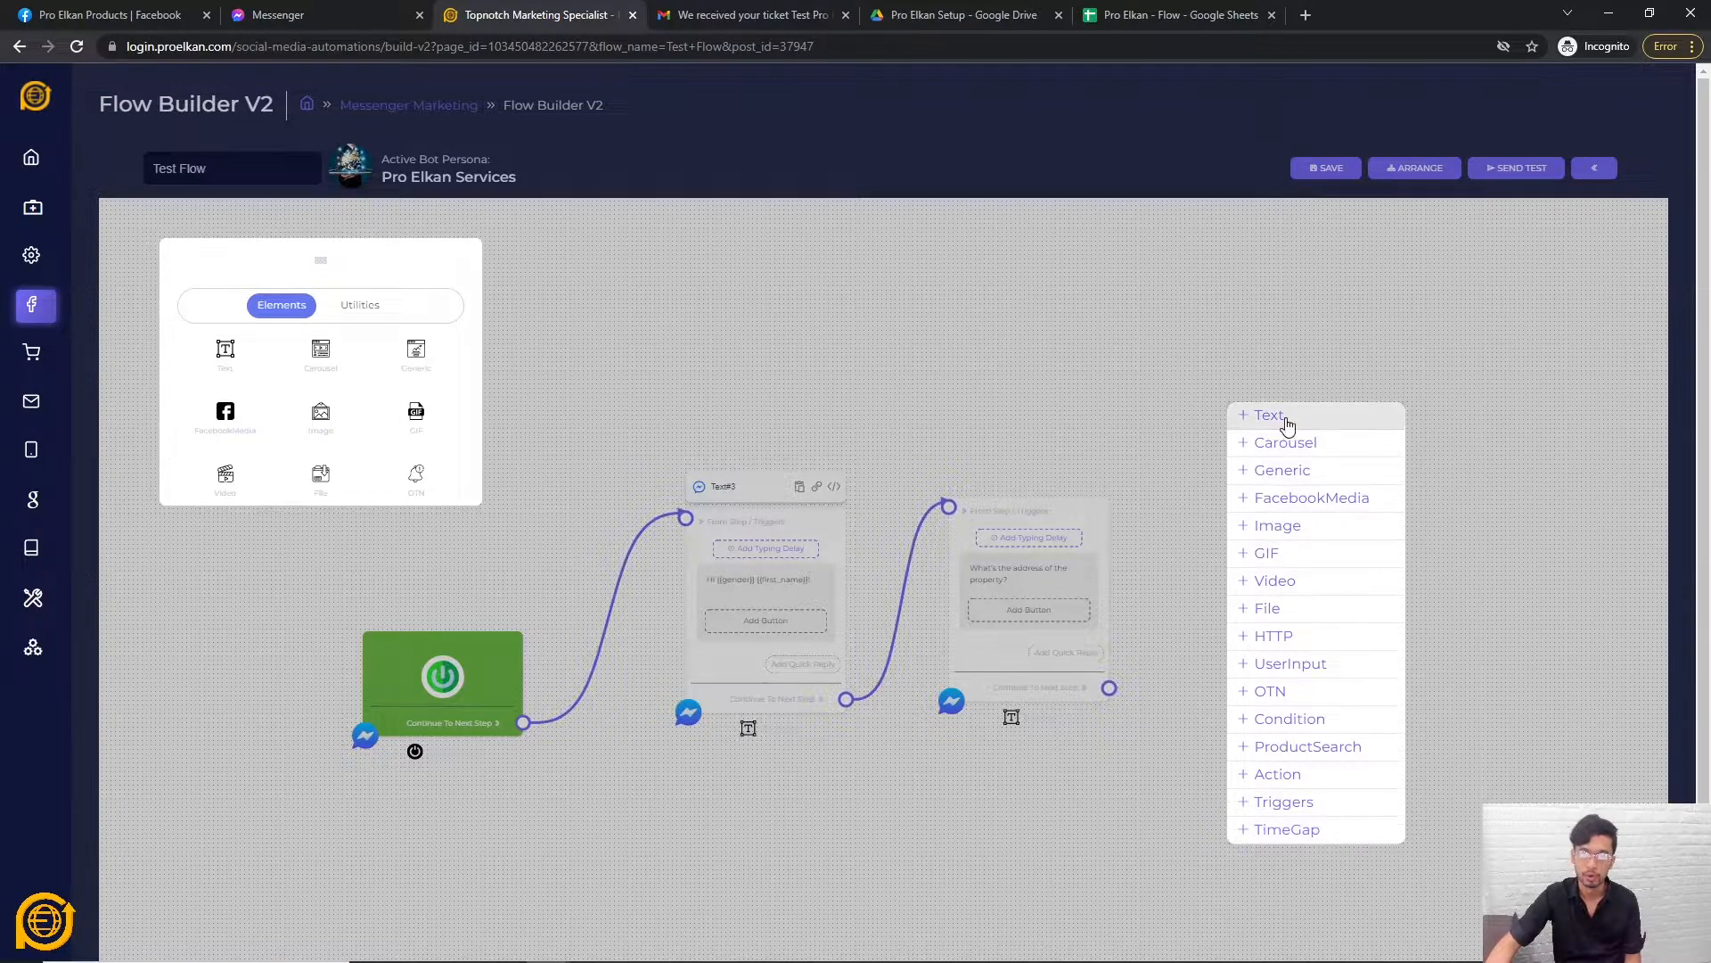
Add a Carousel node in free canvas space and position it.
left_click_drag(1587, 609, 1392, 638)
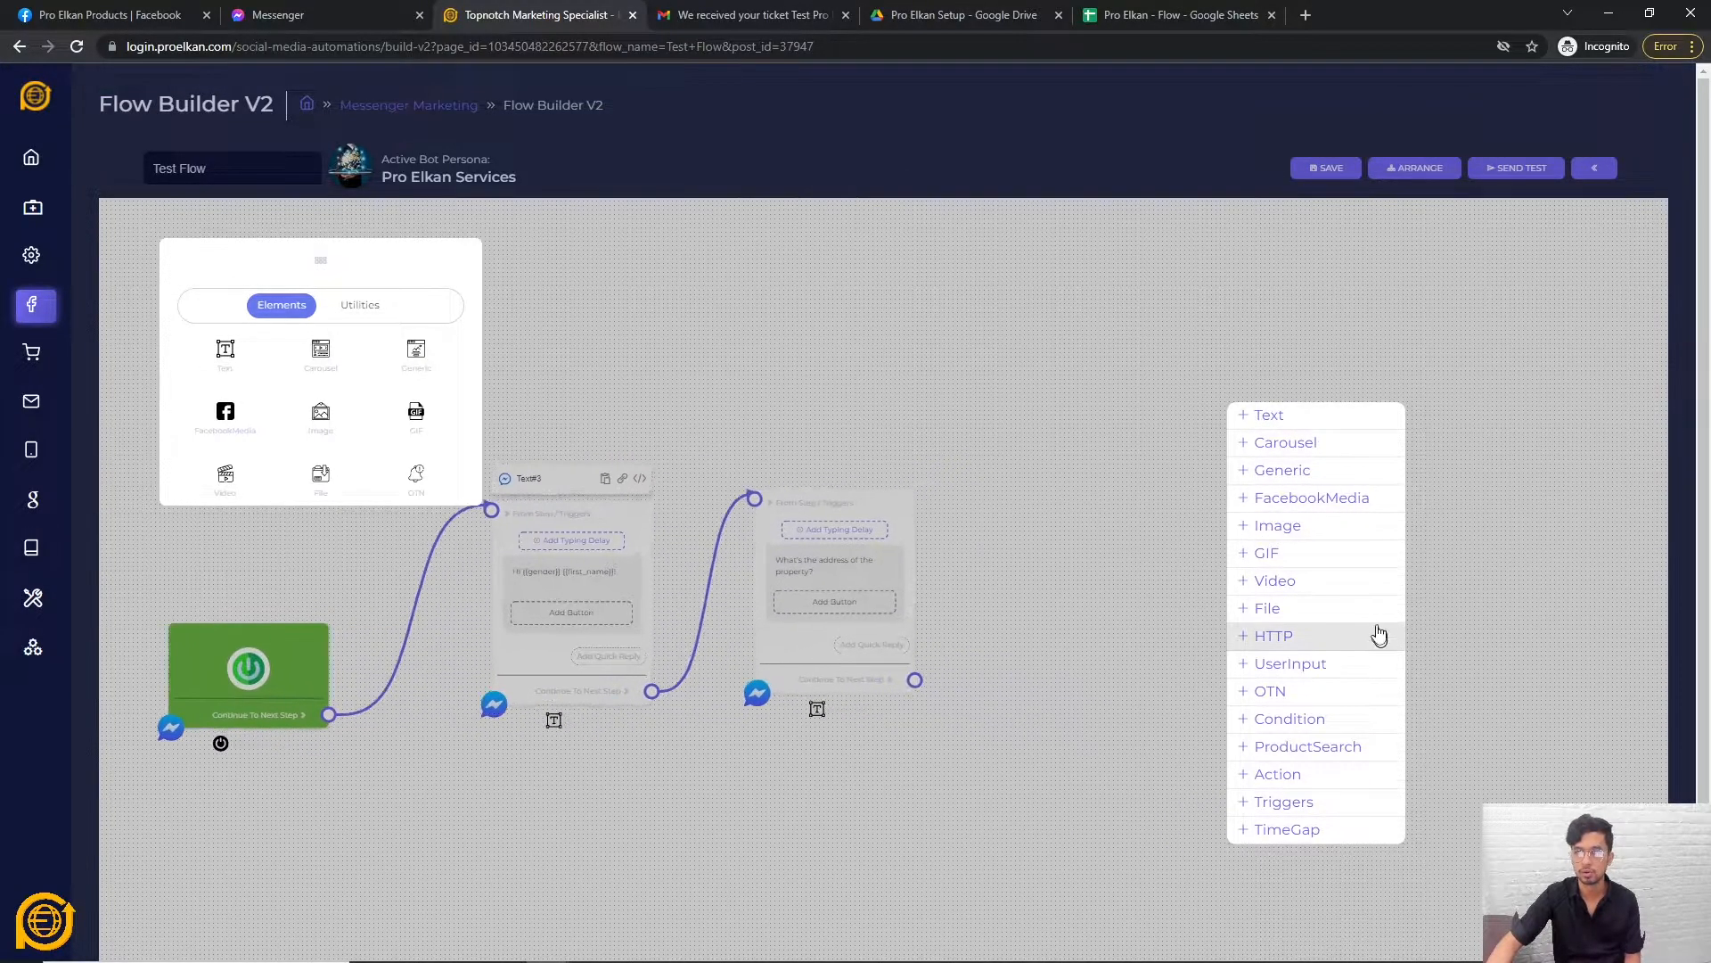
right_click(1092, 437)
left_click(1148, 468)
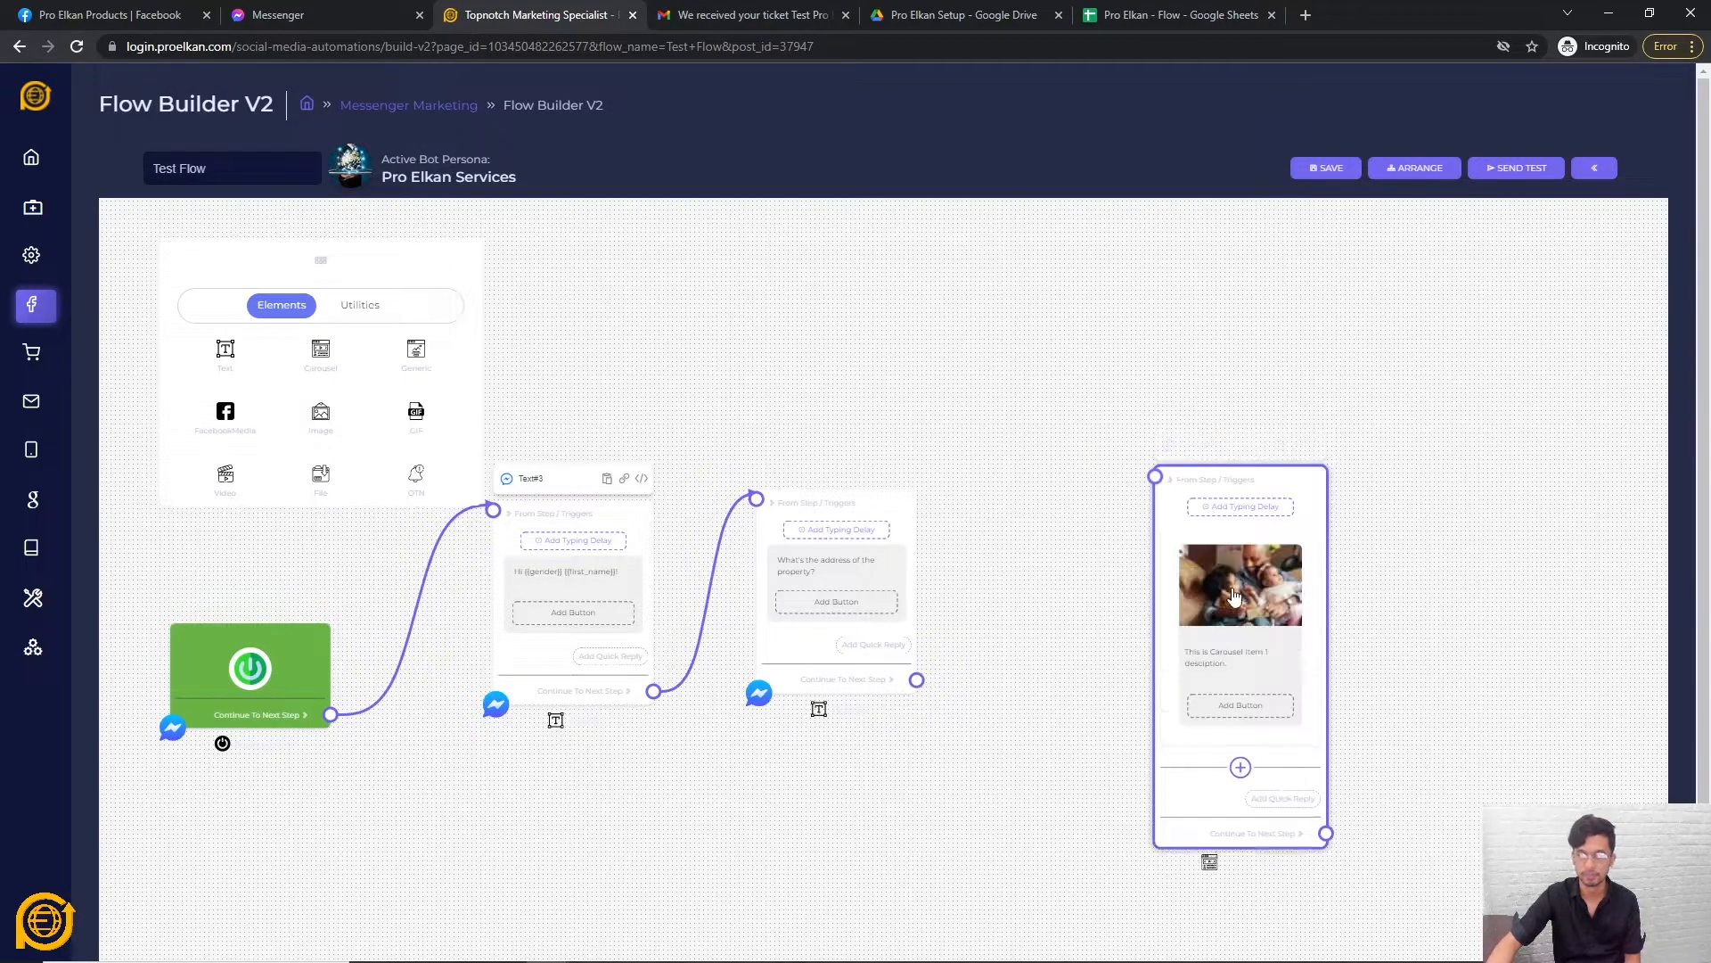
left_click_drag(1309, 526, 1171, 432)
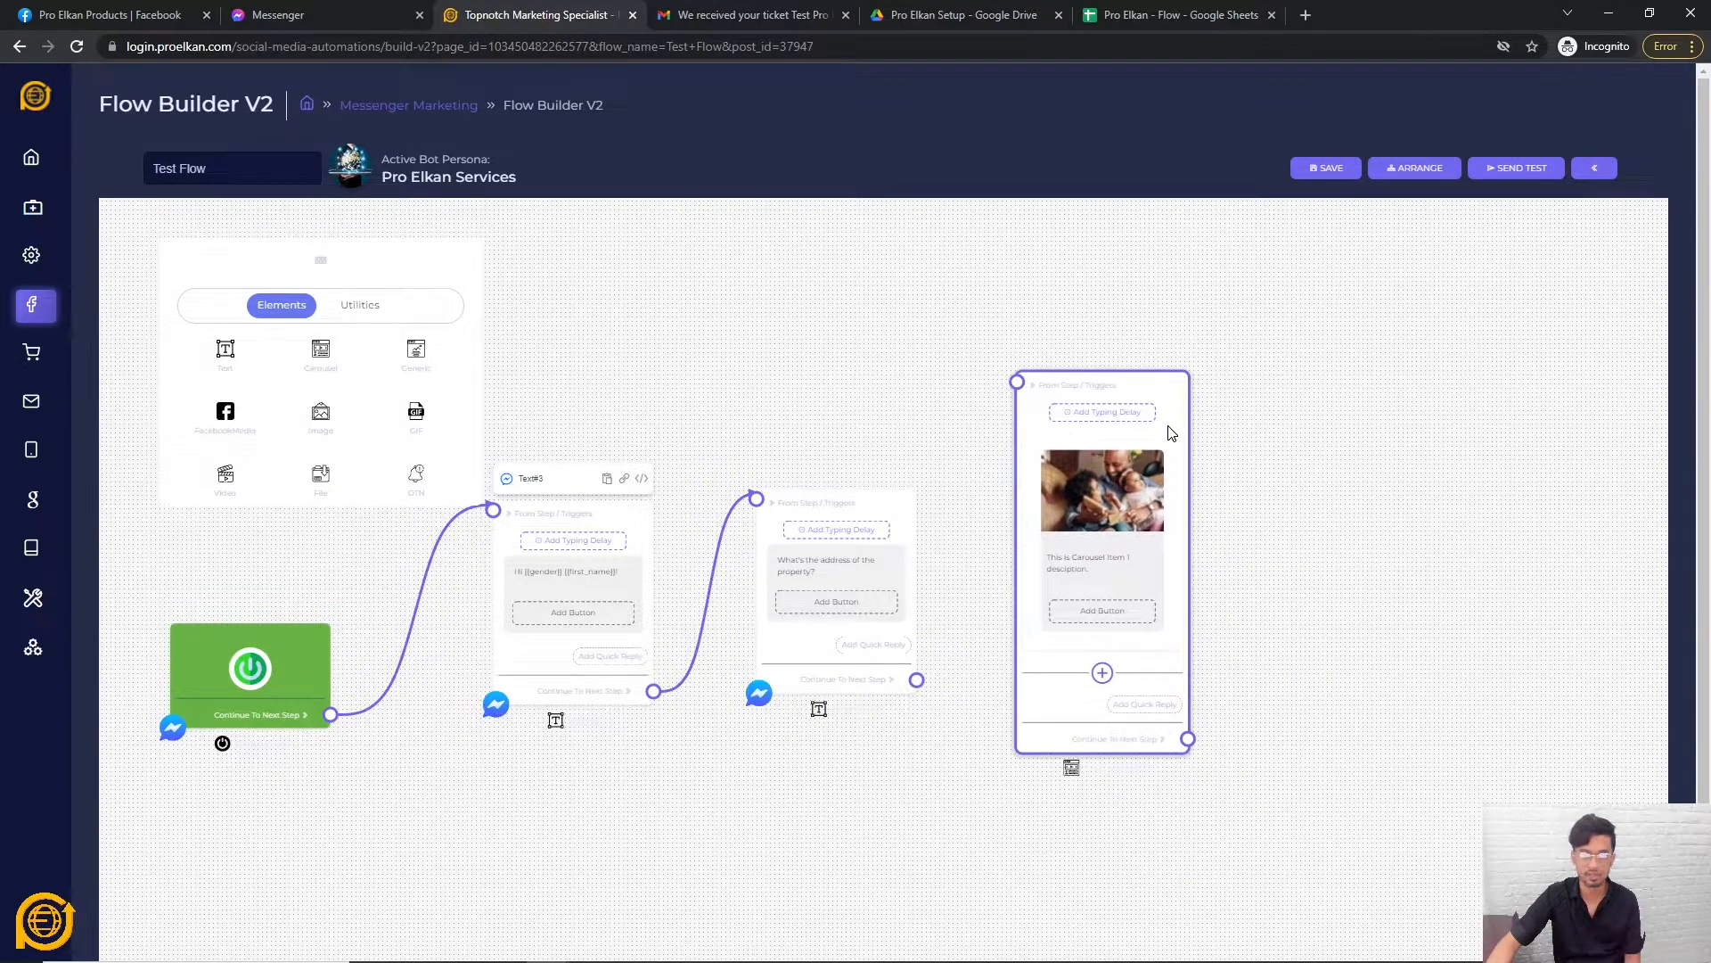
left_click_drag(886, 520, 813, 648)
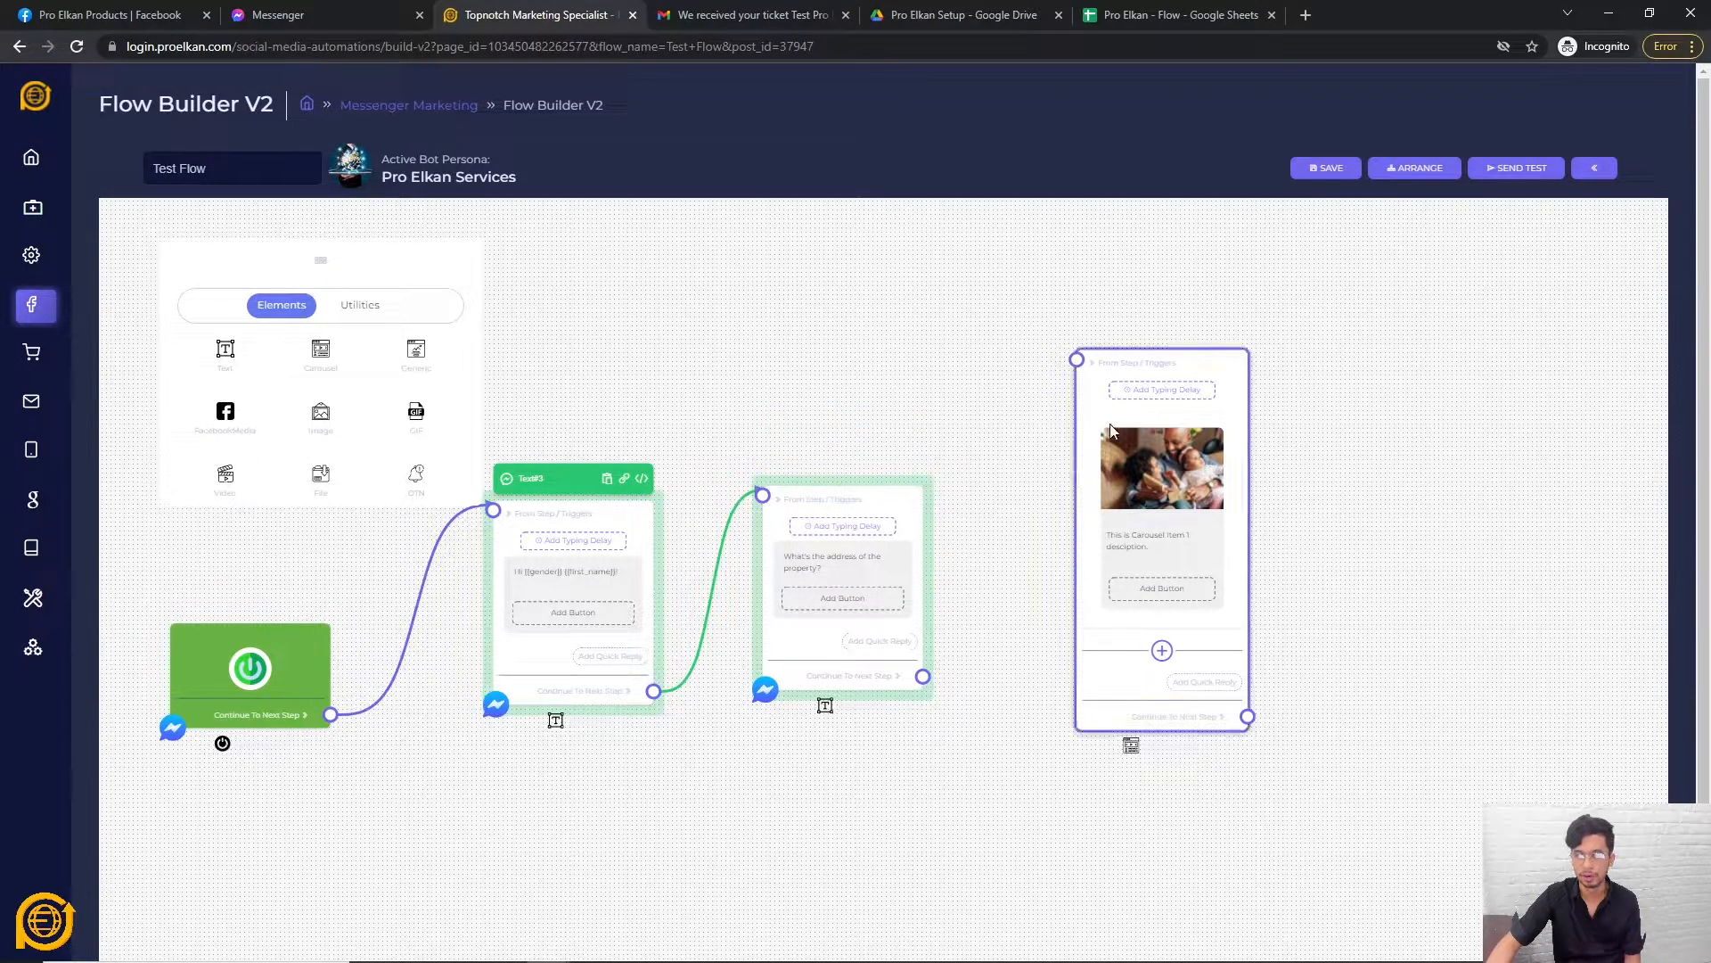
left_click(1173, 472)
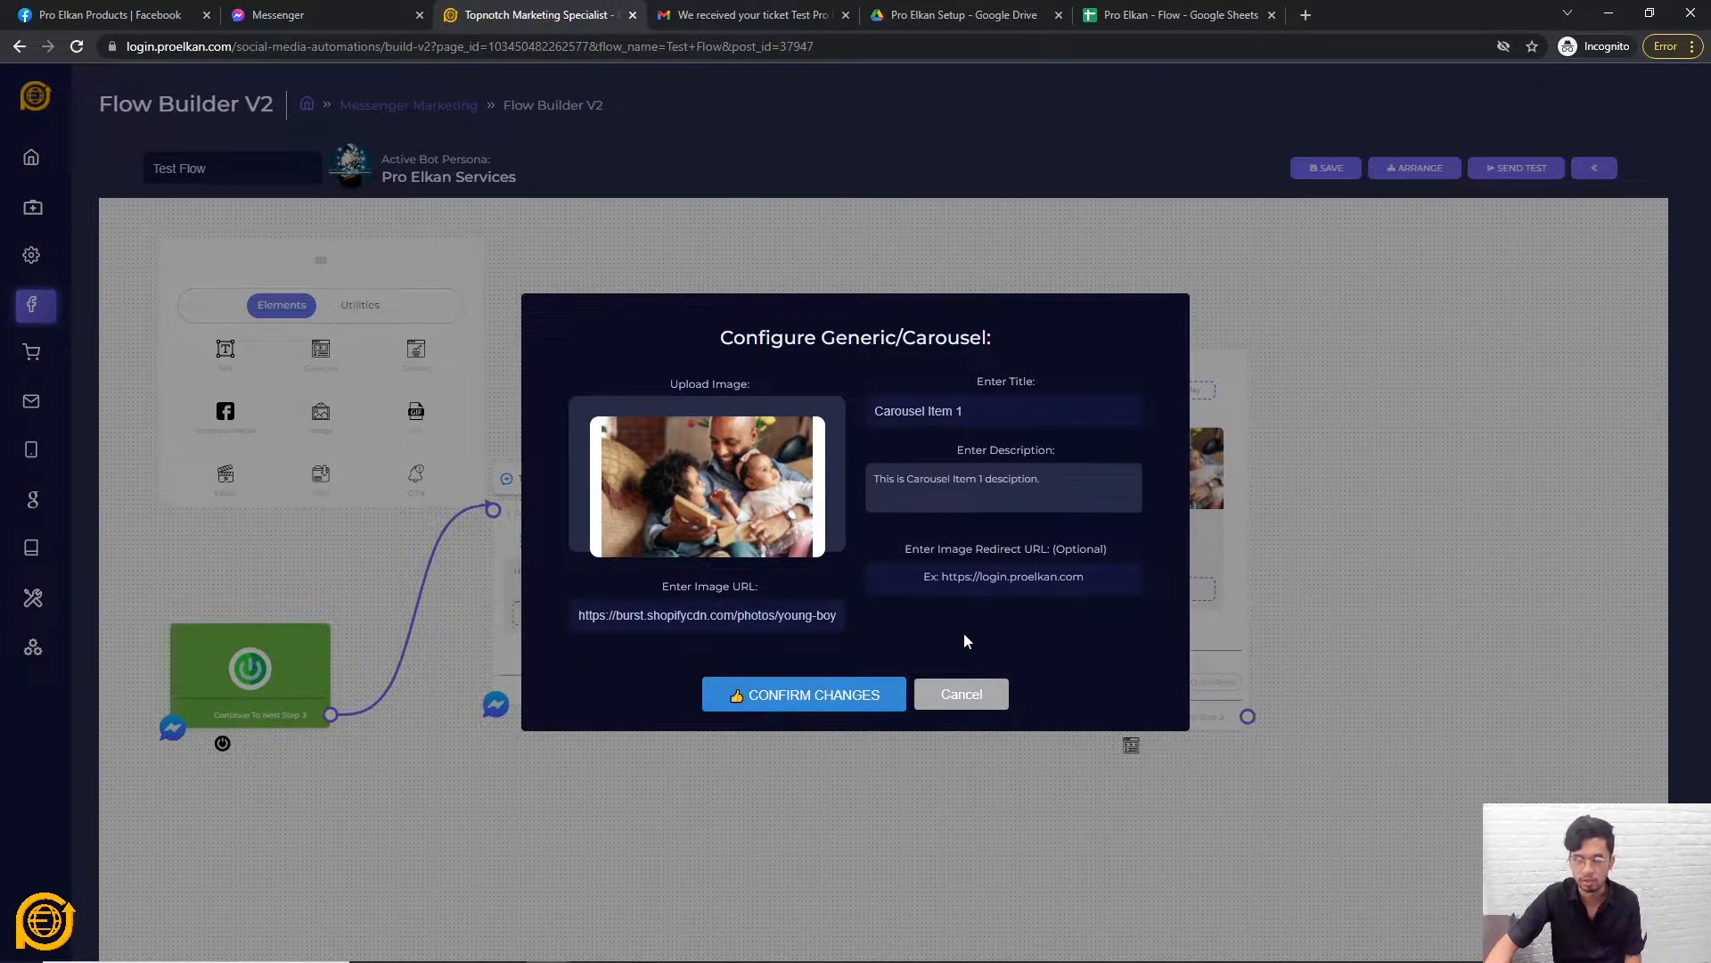
left_click(961, 691)
Expand the carousel to four items, link the address question to it, and save.
left_click(1161, 650)
scroll(1239, 704, "down", 2)
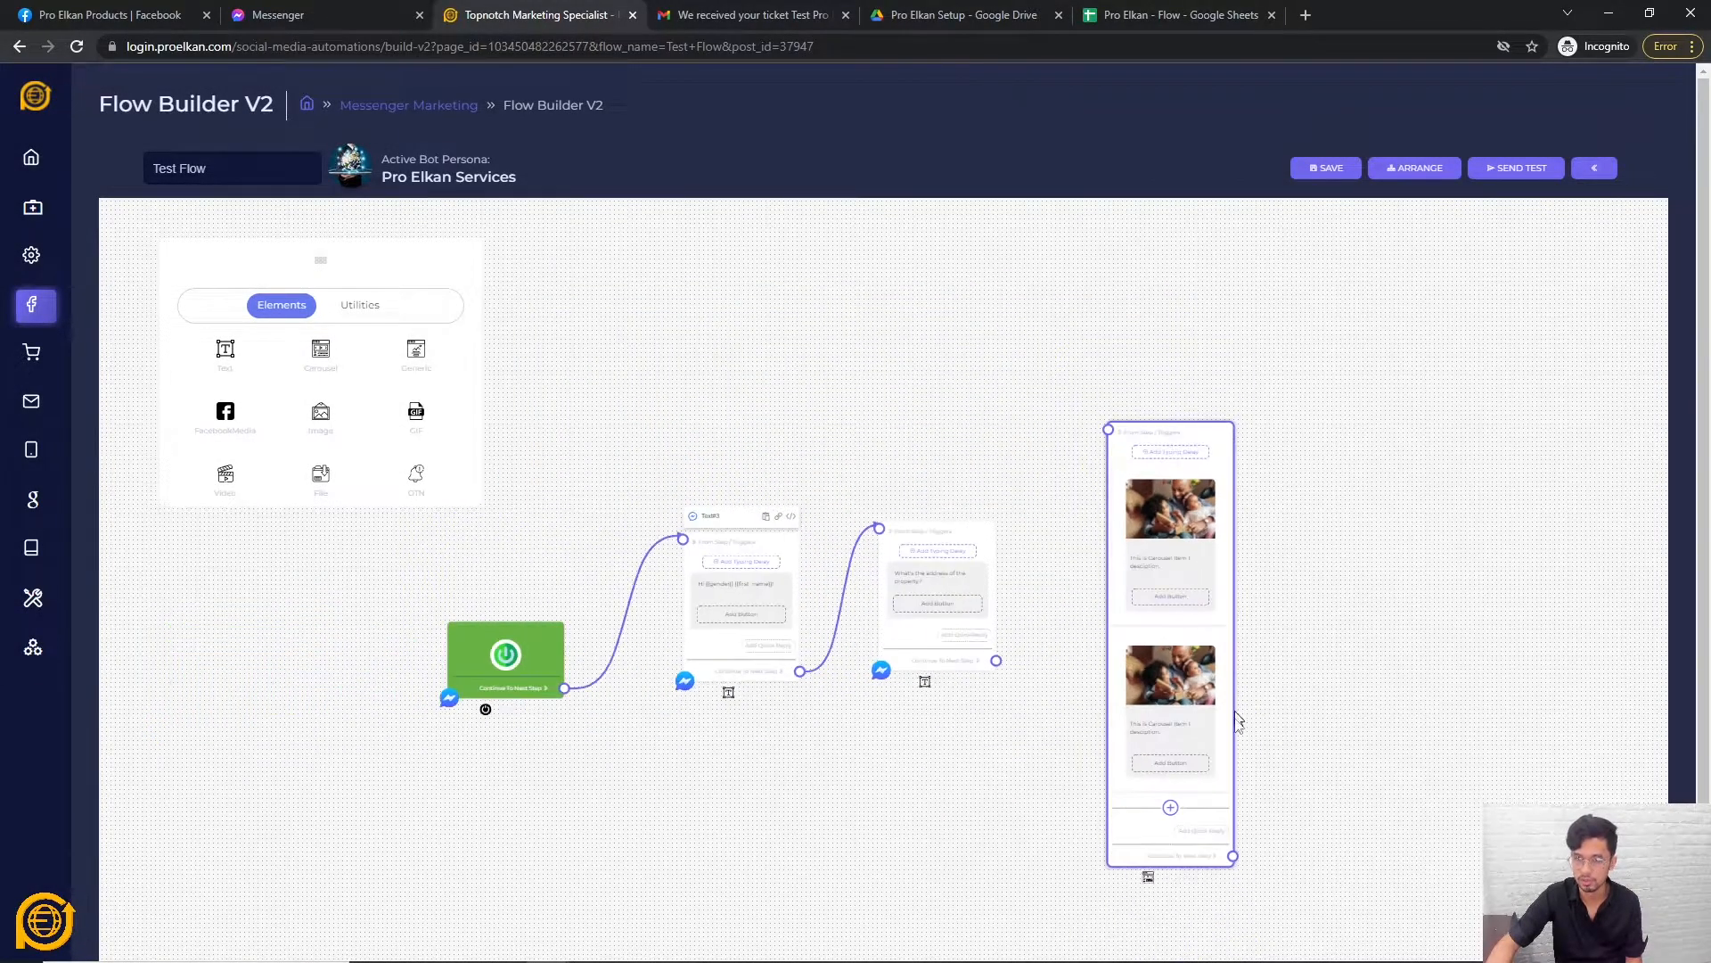
left_click(1170, 806)
left_click(1082, 703)
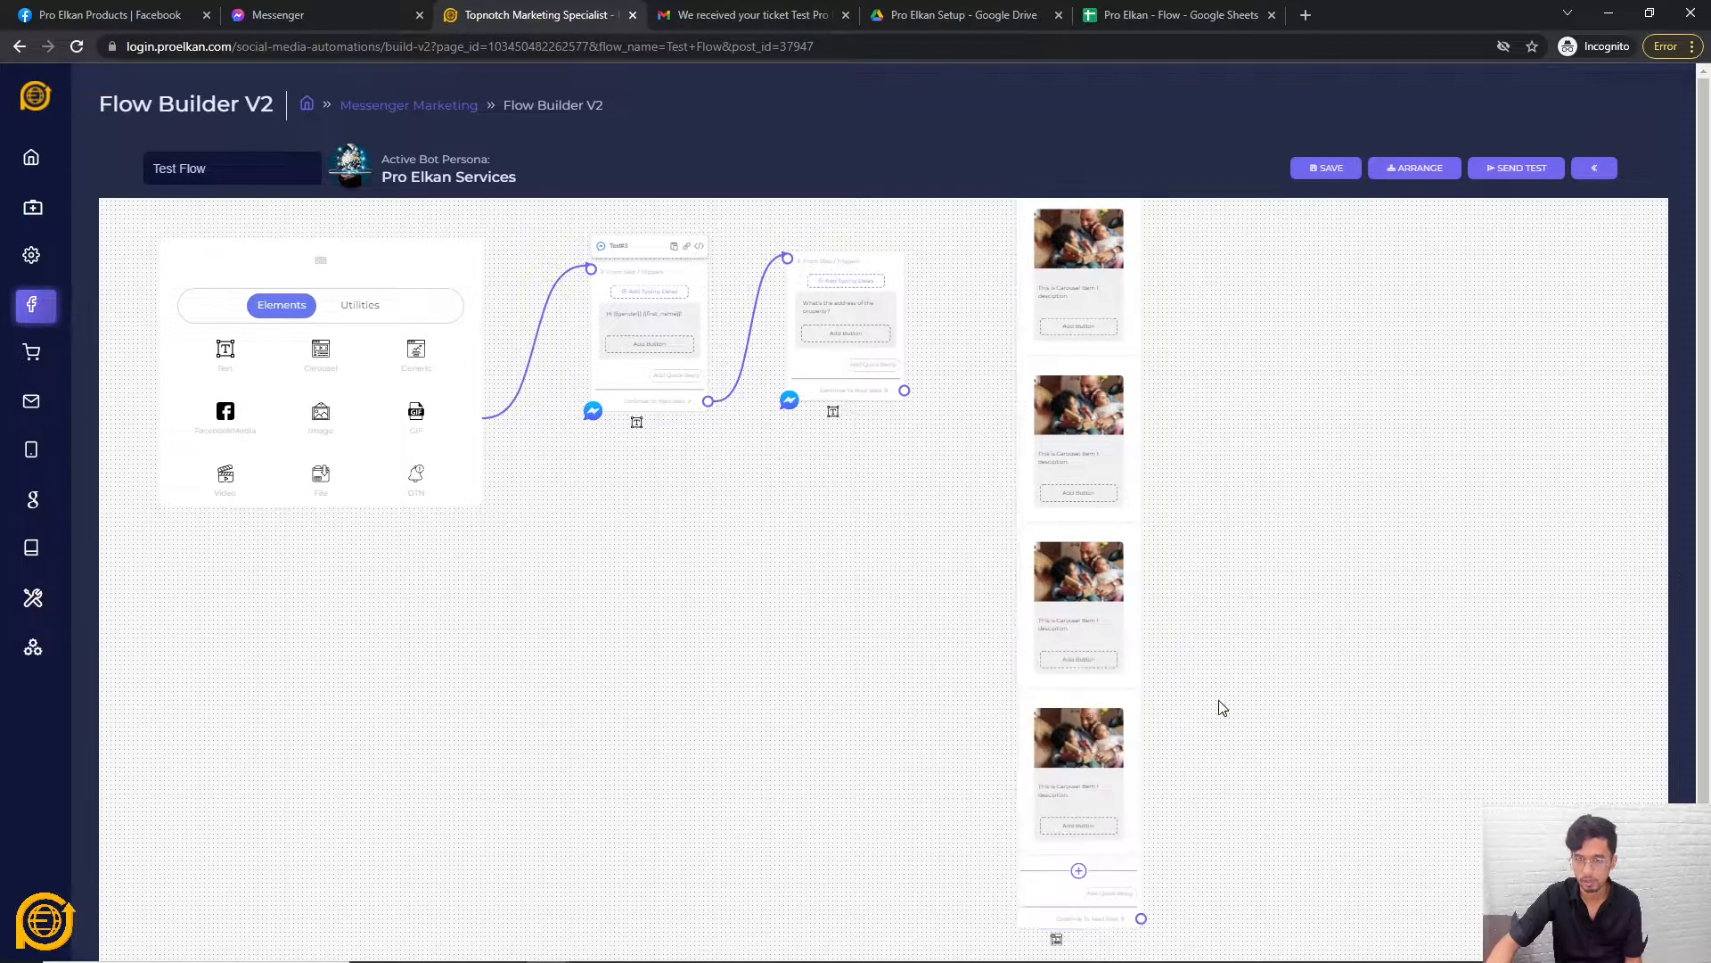
left_click_drag(928, 564, 1039, 328)
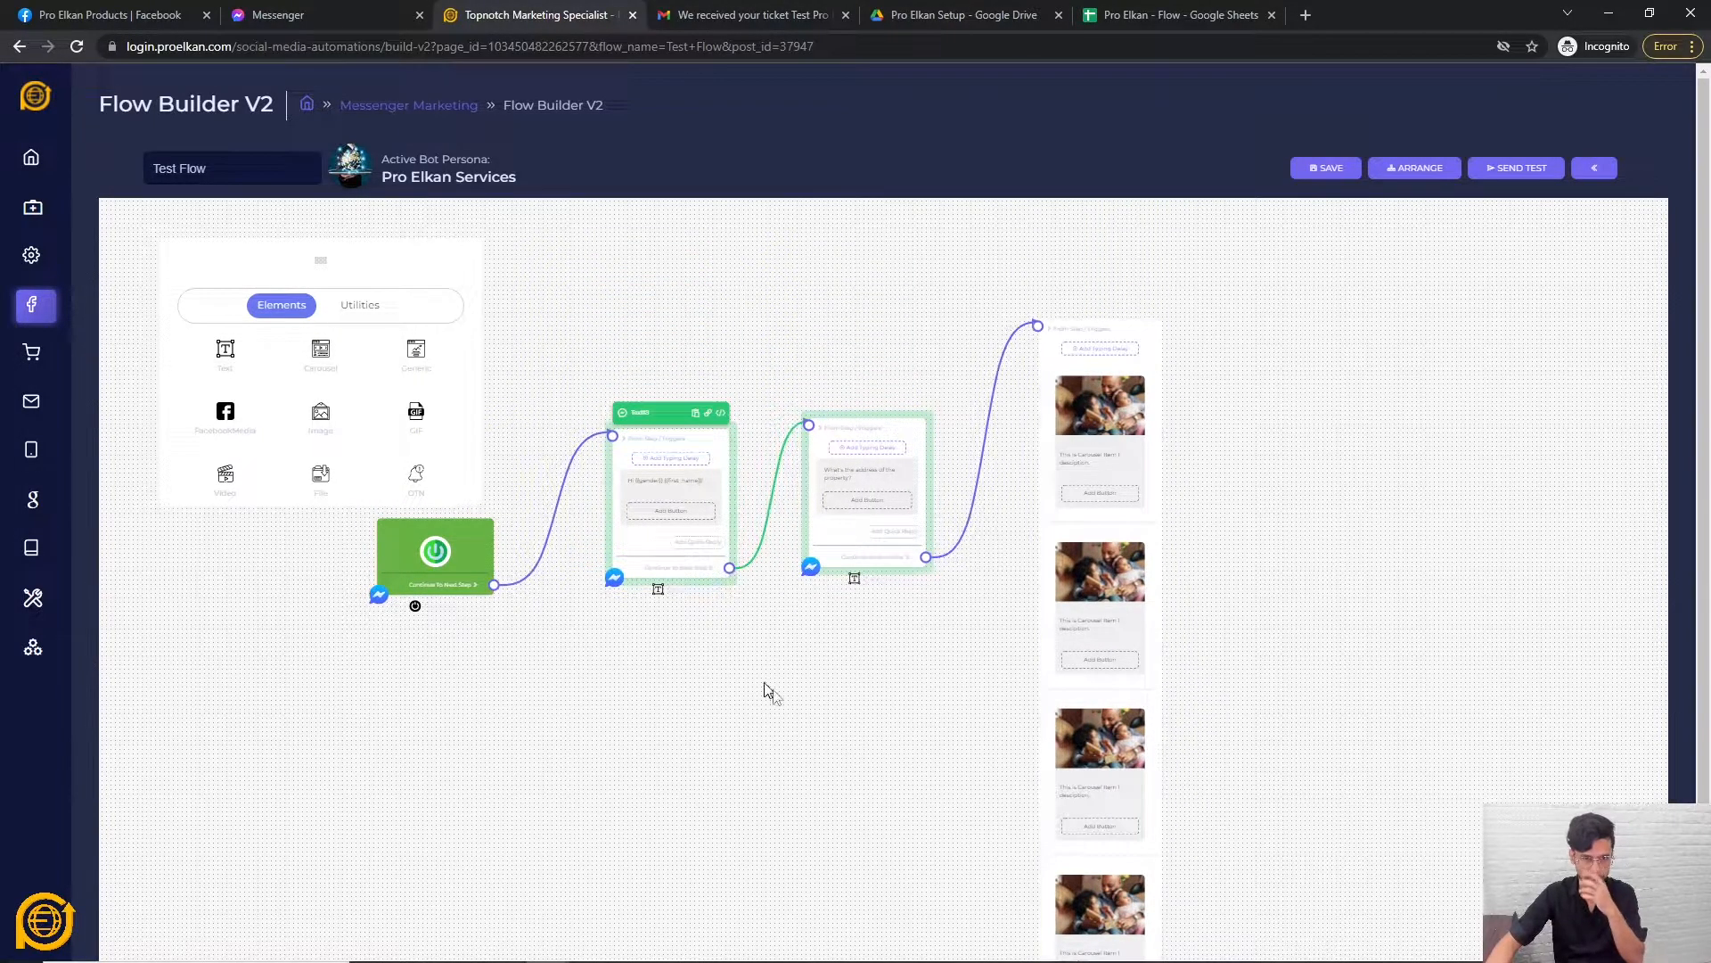
left_click(1327, 168)
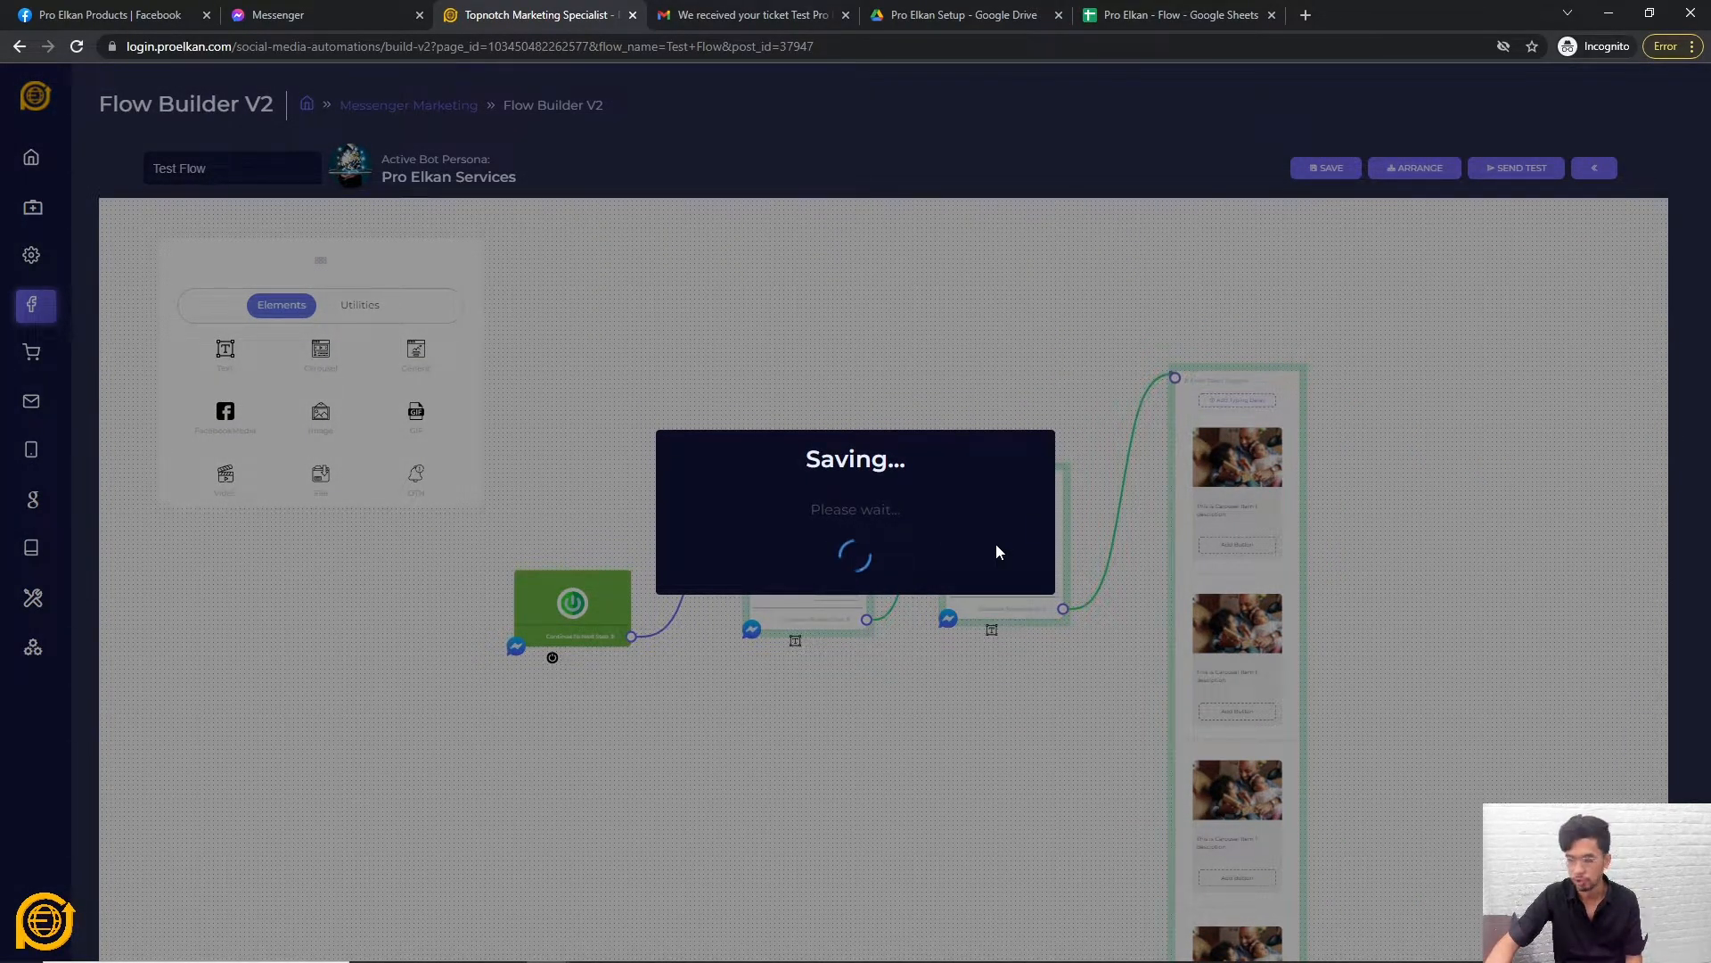
left_click(858, 600)
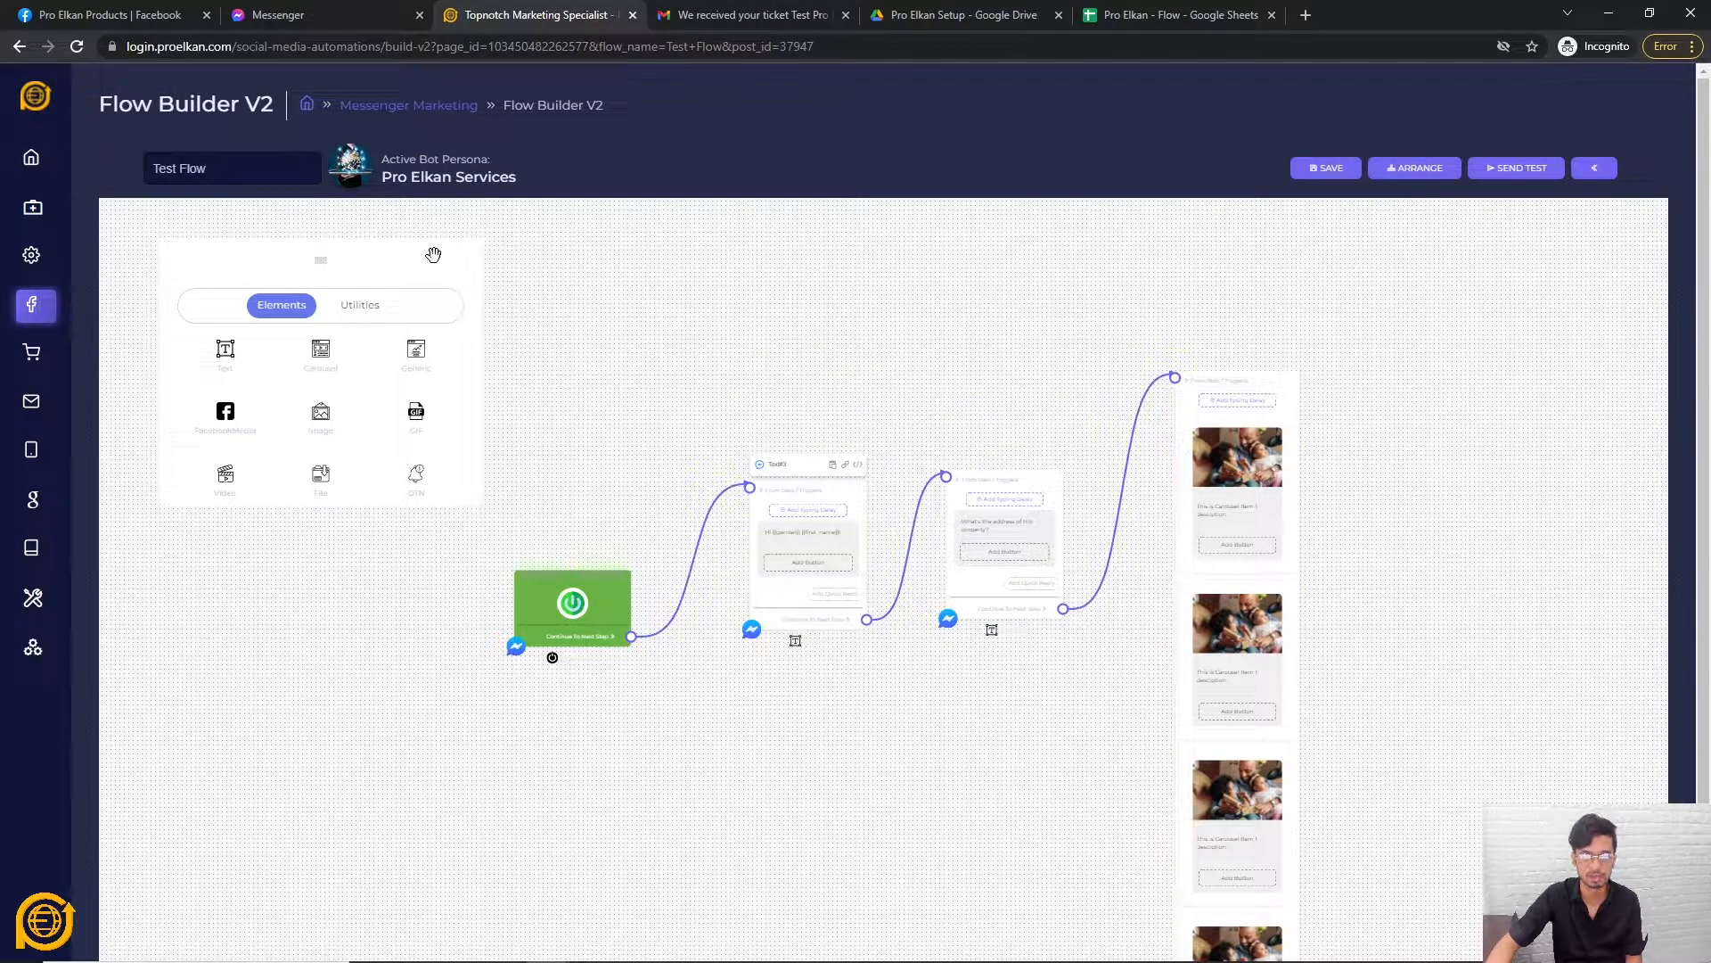
Add a trigger node set to Get Started.
right_click(551, 352)
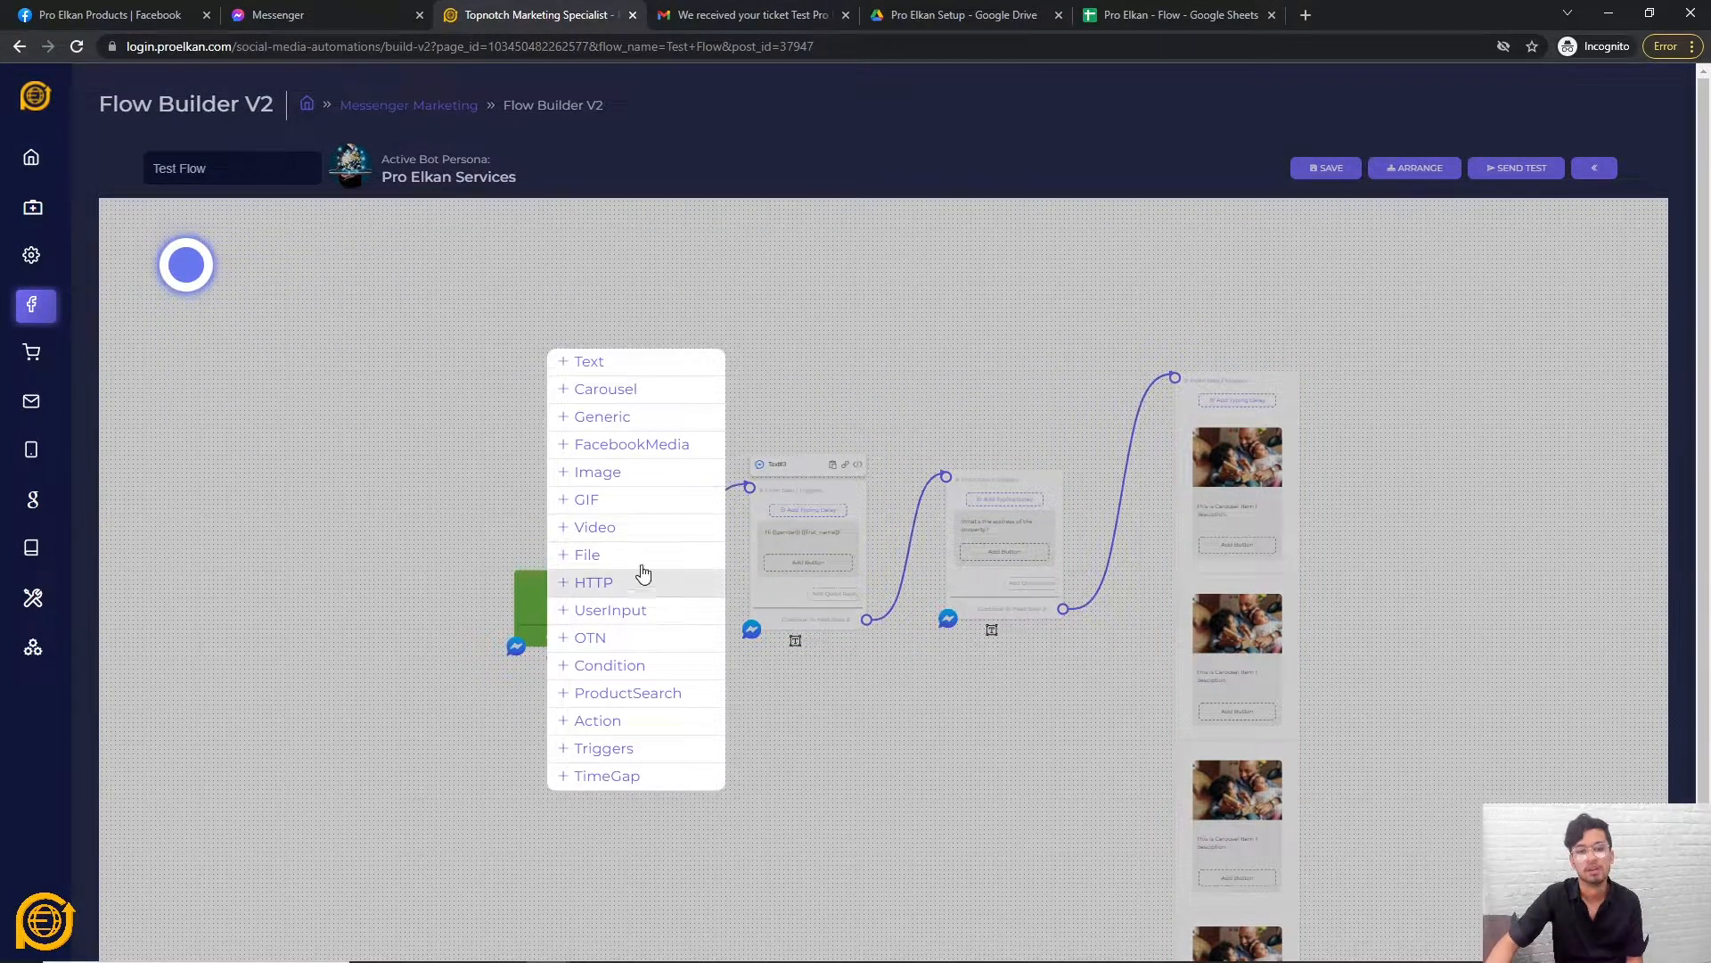
left_click(619, 756)
left_click_drag(649, 791, 535, 383)
left_click(831, 520)
left_click(843, 607)
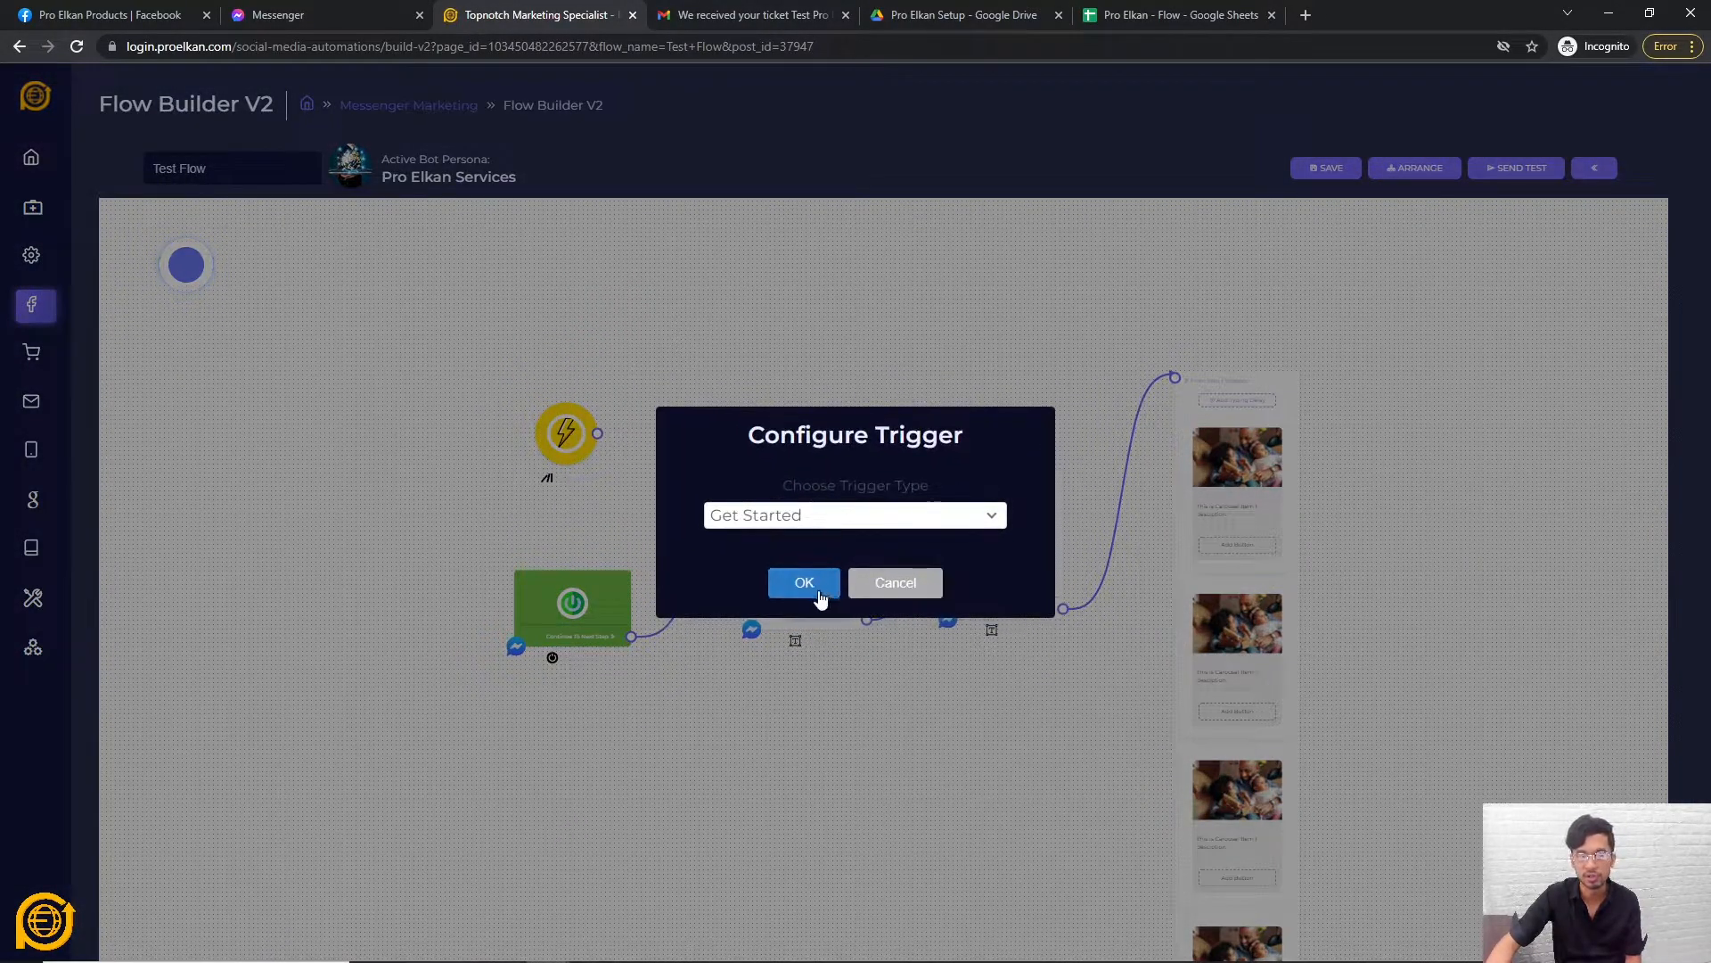
left_click(804, 582)
scroll(660, 361, "up", 3)
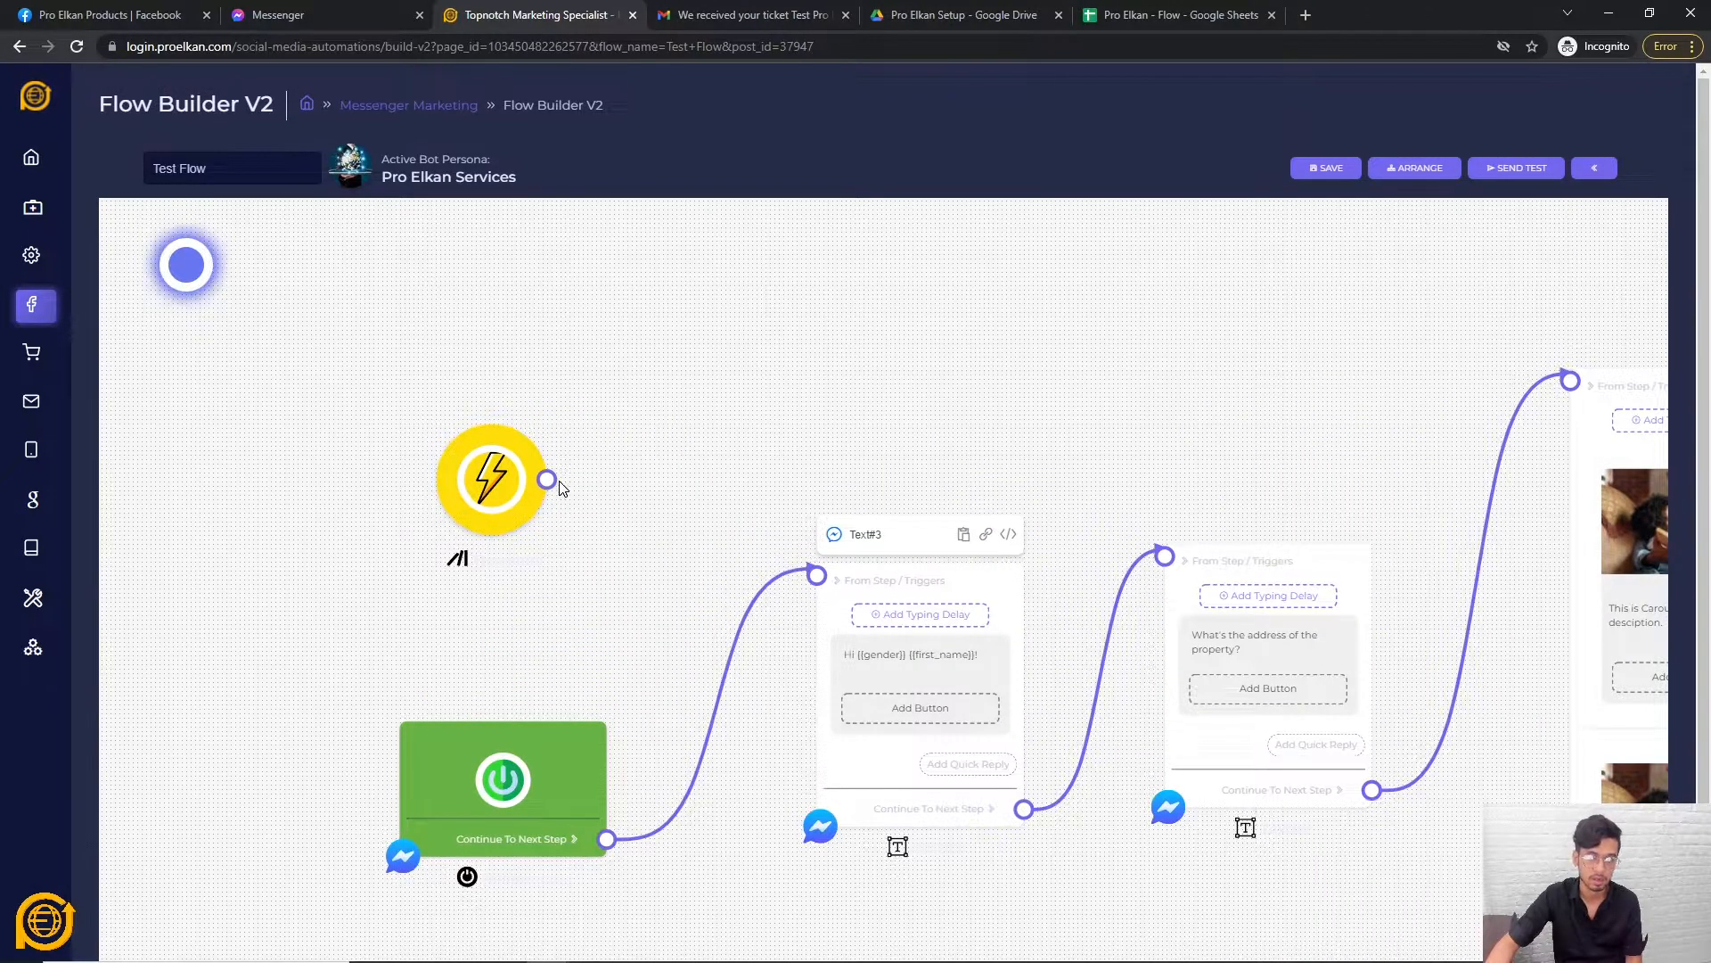
left_click_drag(489, 495, 496, 479)
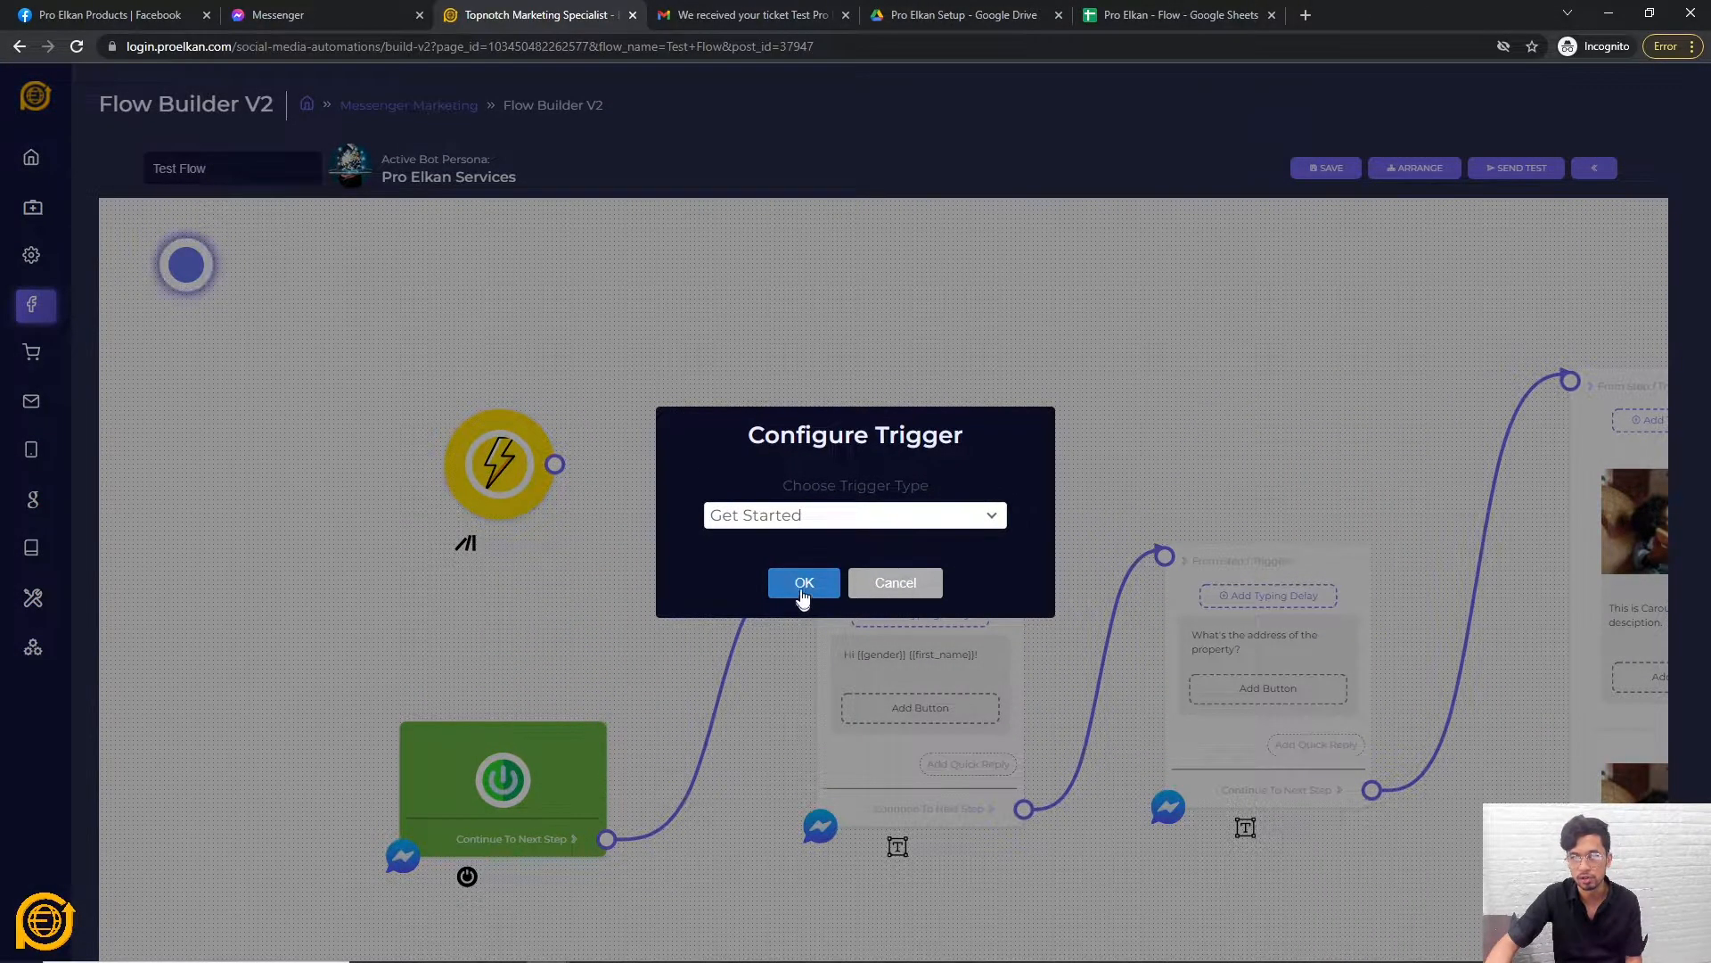
left_click(802, 592)
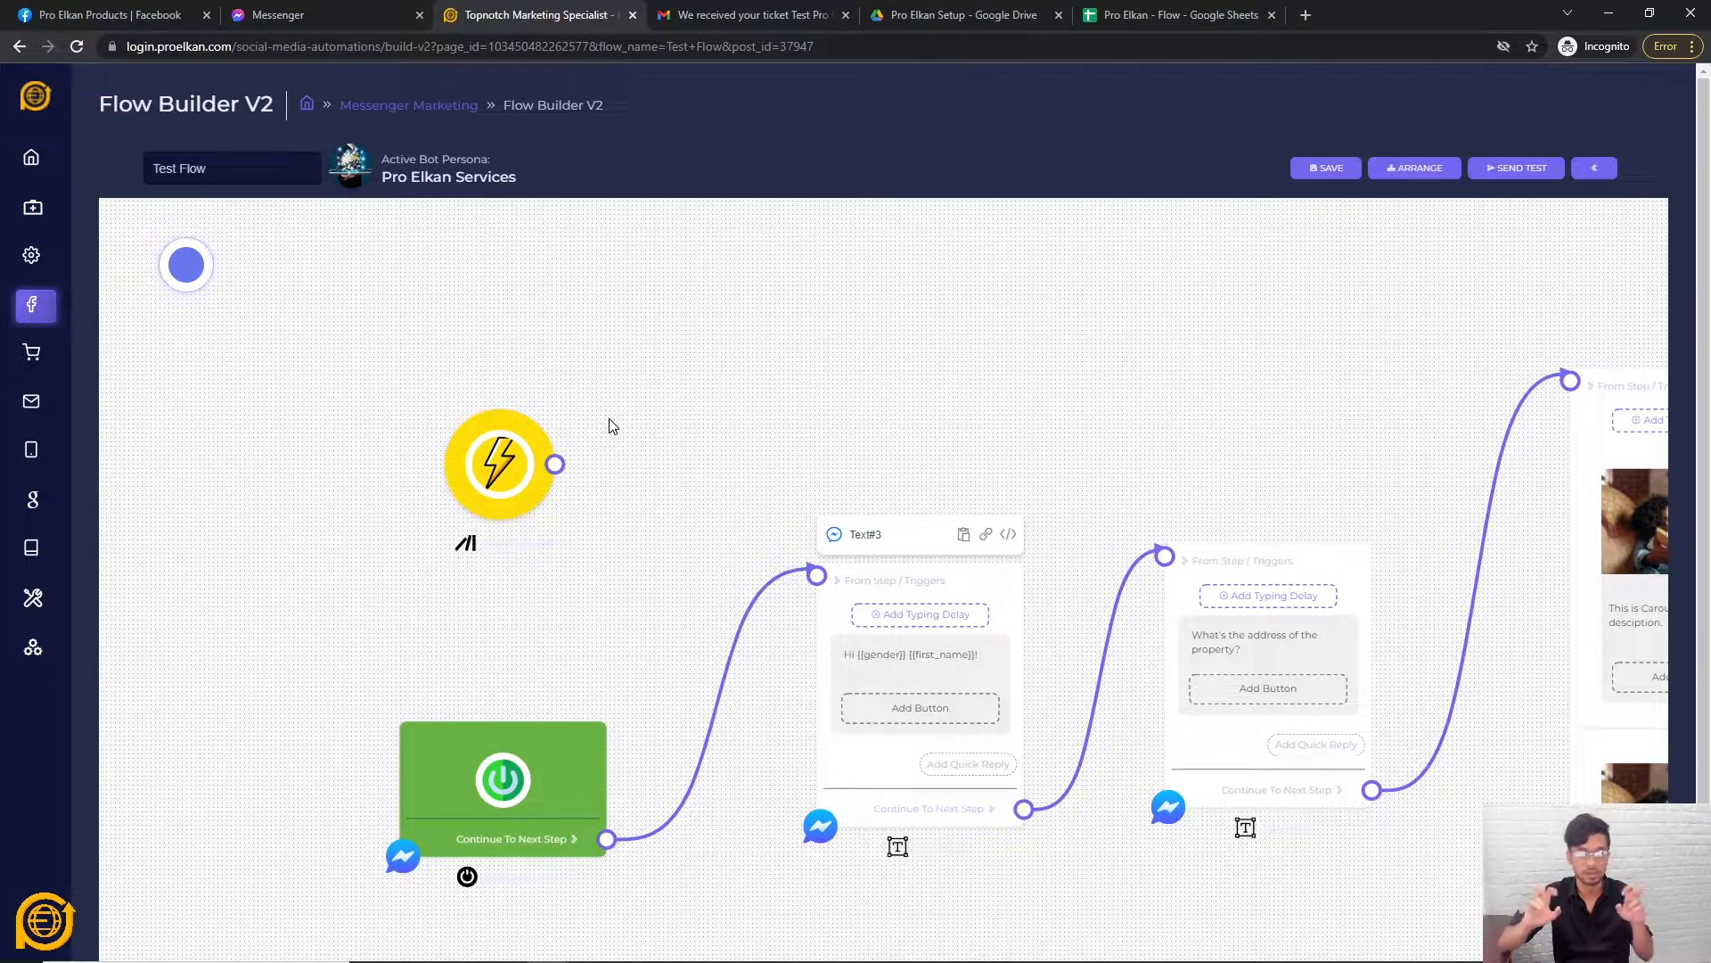
Connect the trigger to the Text#3 greeting, save, and send a Messenger test.
left_click_drag(554, 464, 818, 578)
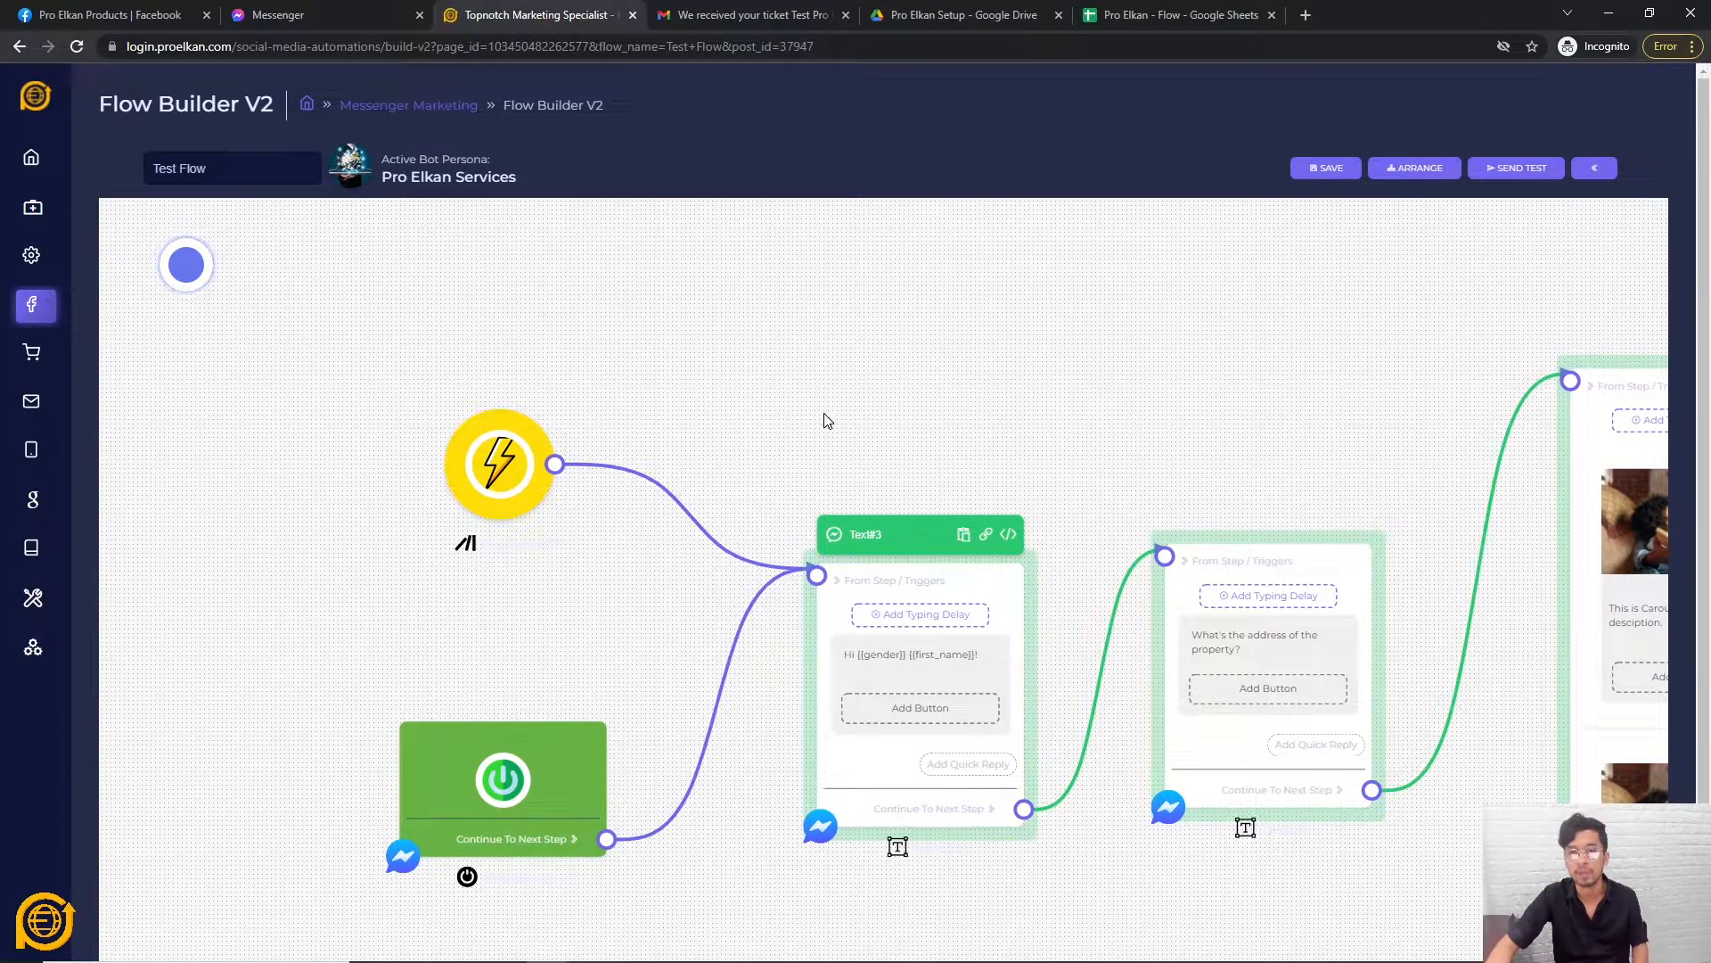
left_click_drag(1016, 410, 934, 343)
scroll(1301, 713, "down", 5)
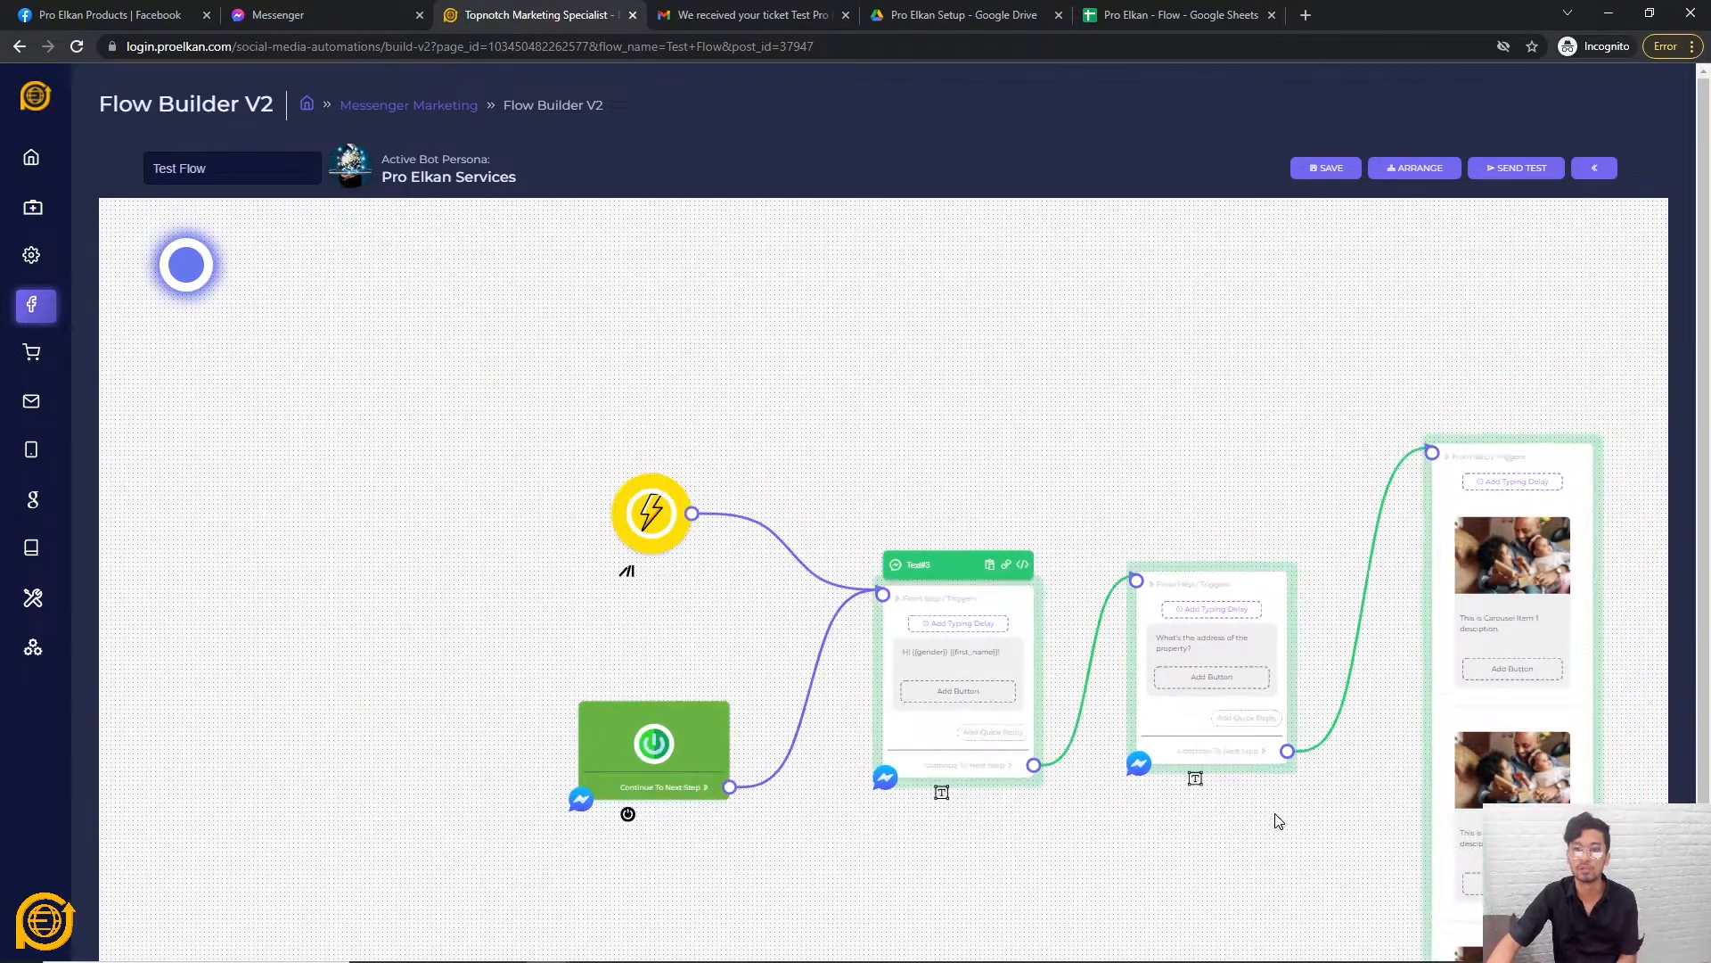
scroll(926, 820, "down", 4)
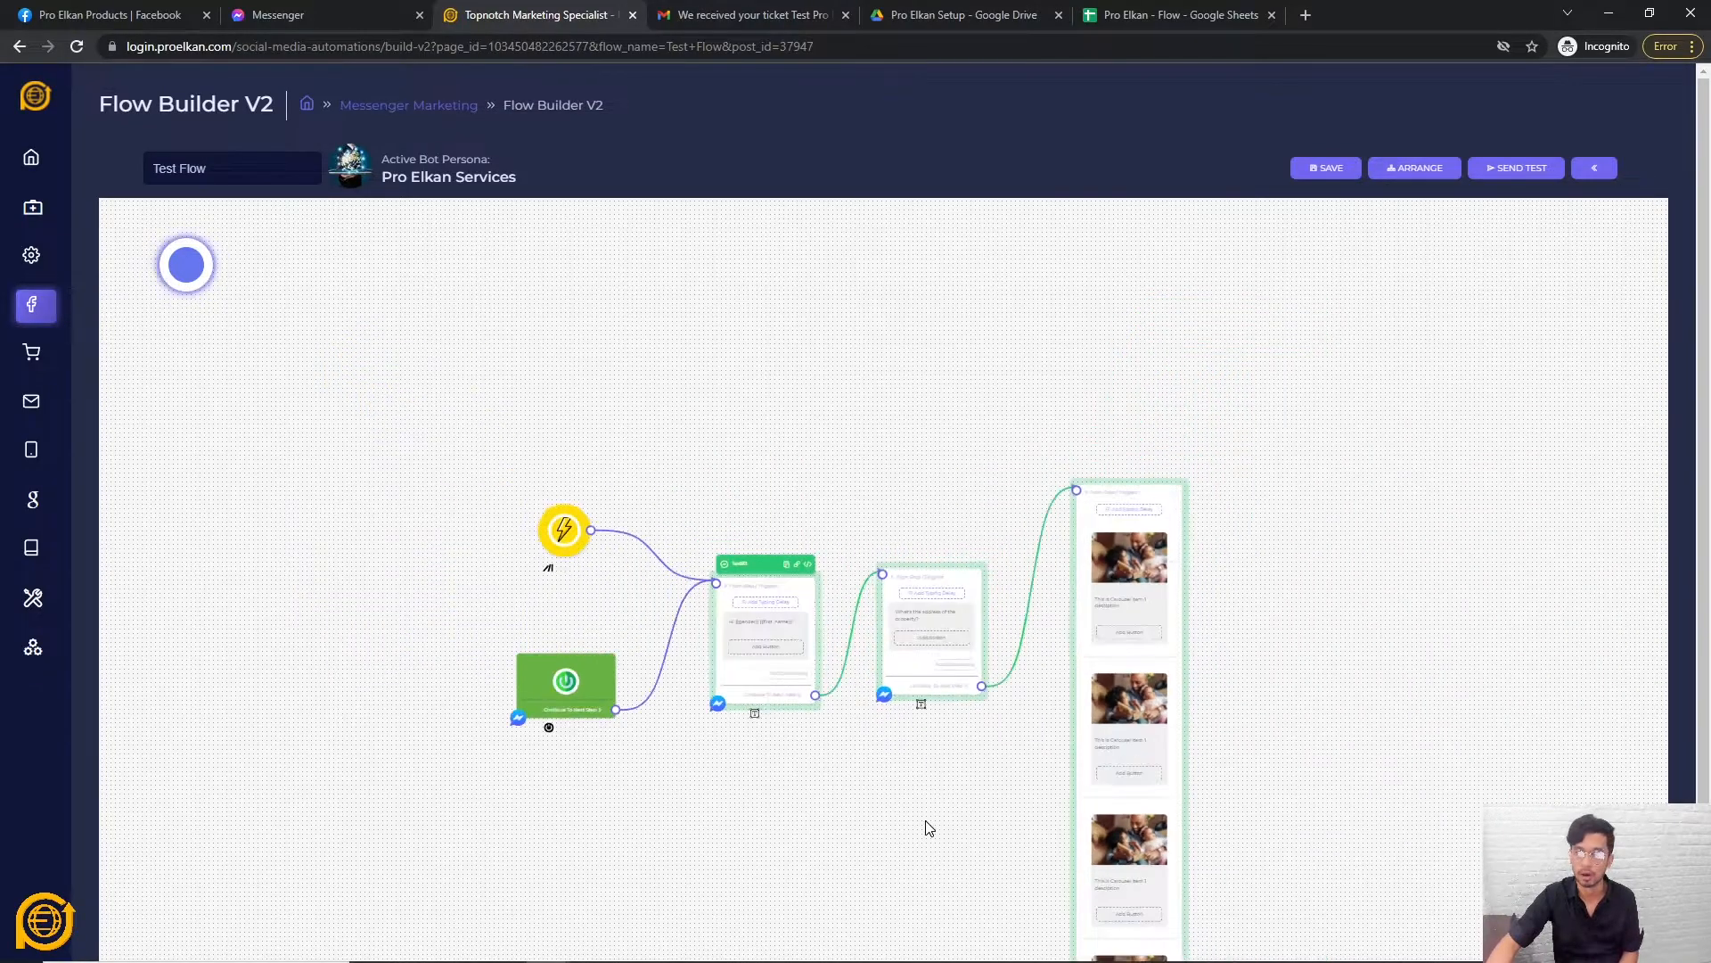
scroll(918, 695, "up", 5)
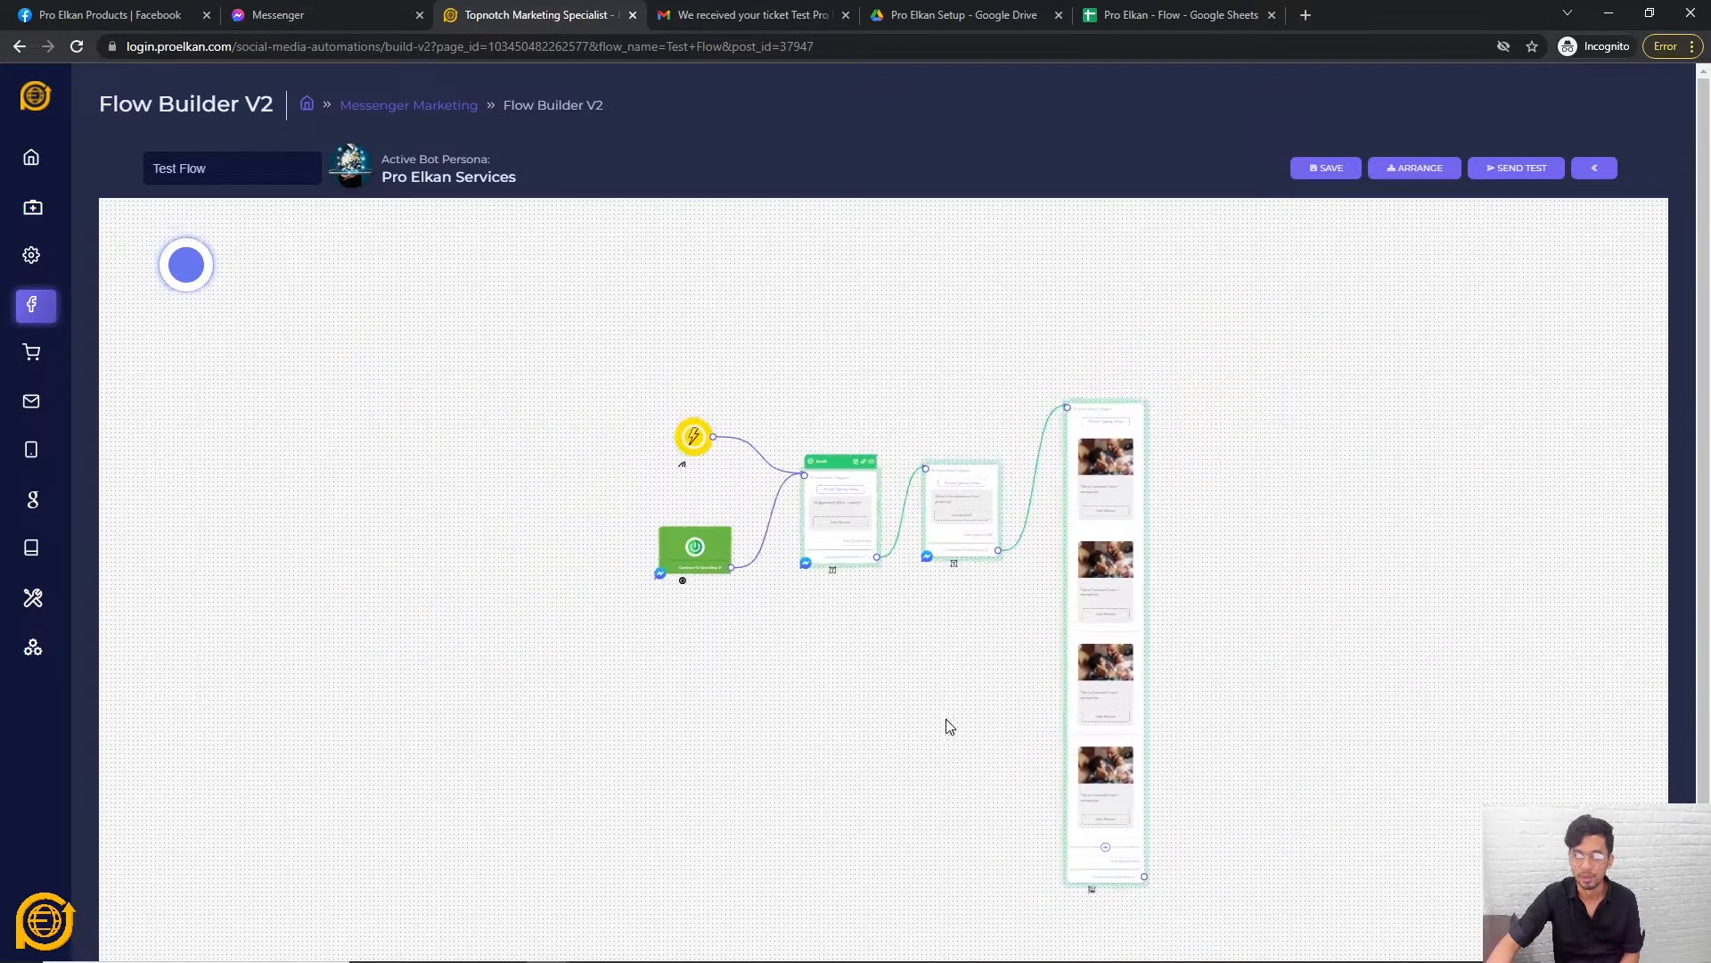
scroll(1005, 691, "up", 3)
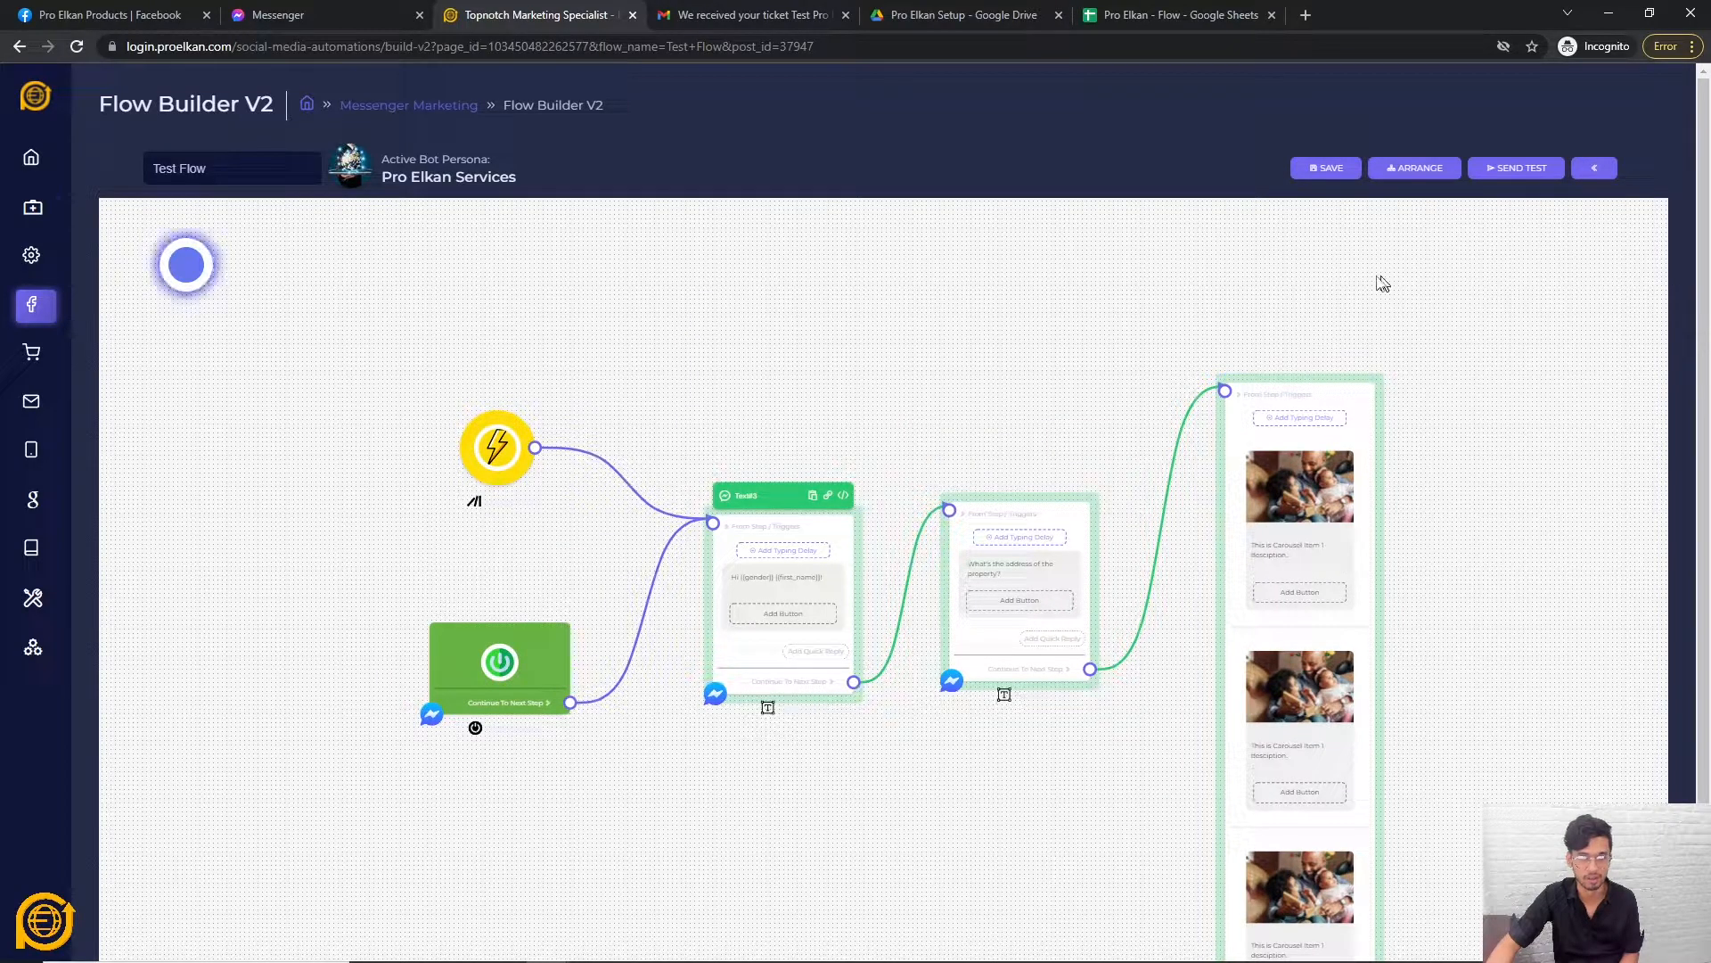
left_click(1325, 171)
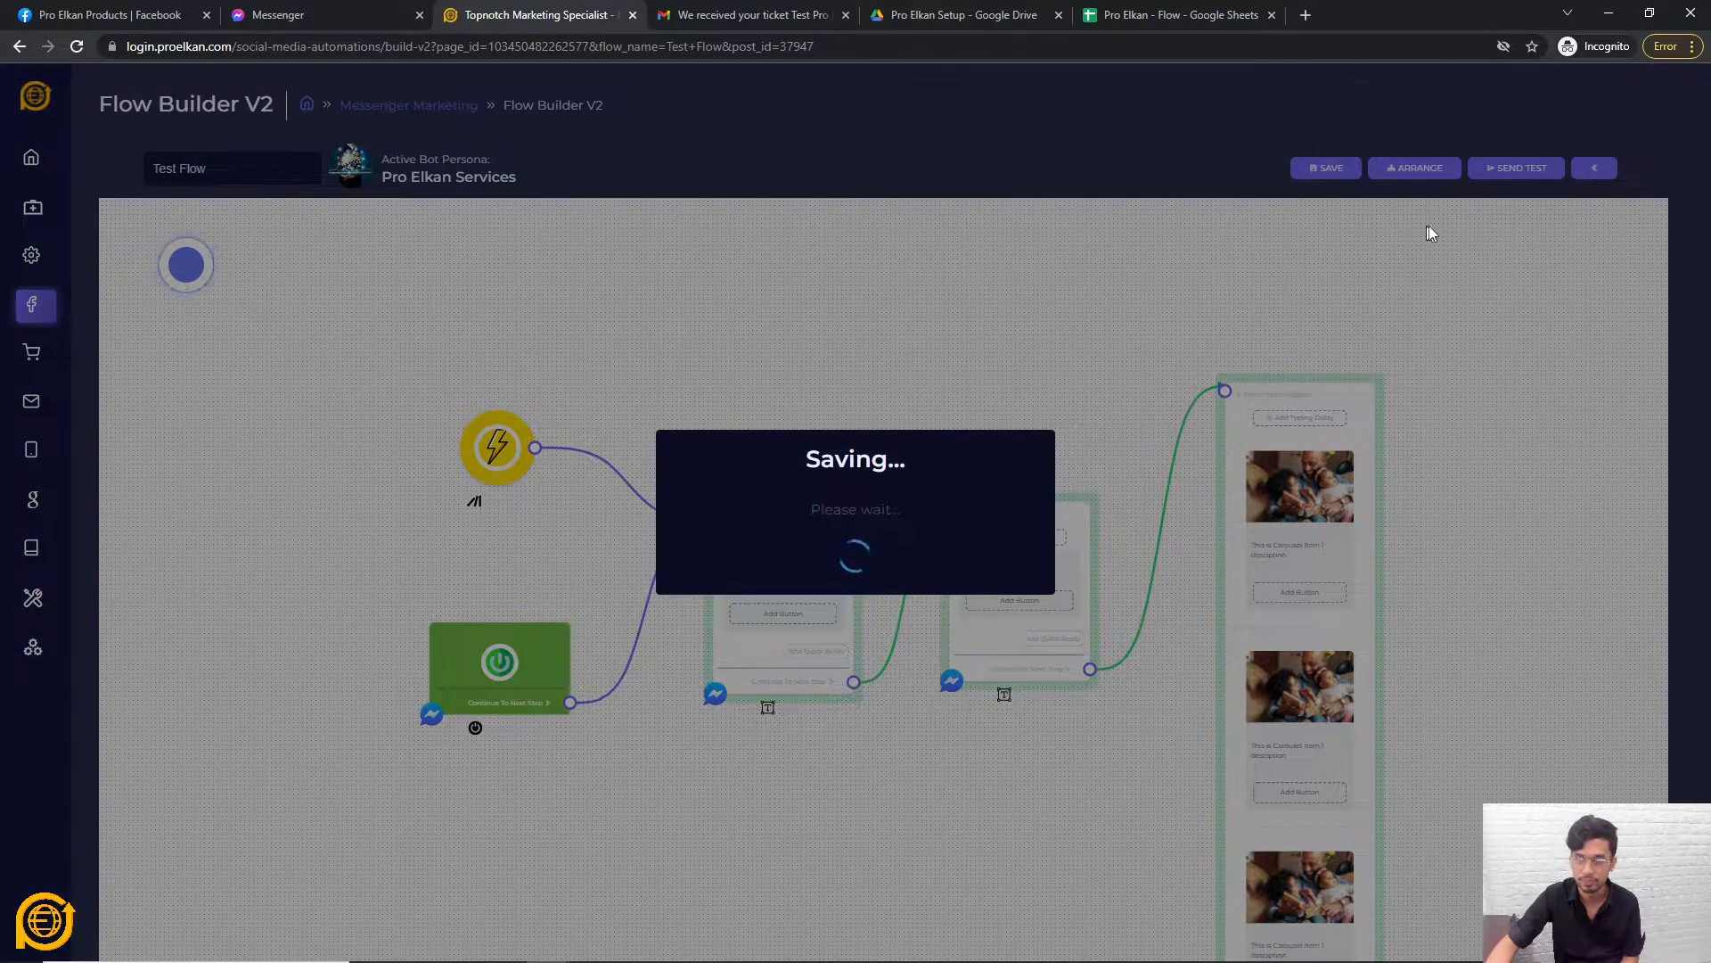
left_click(859, 604)
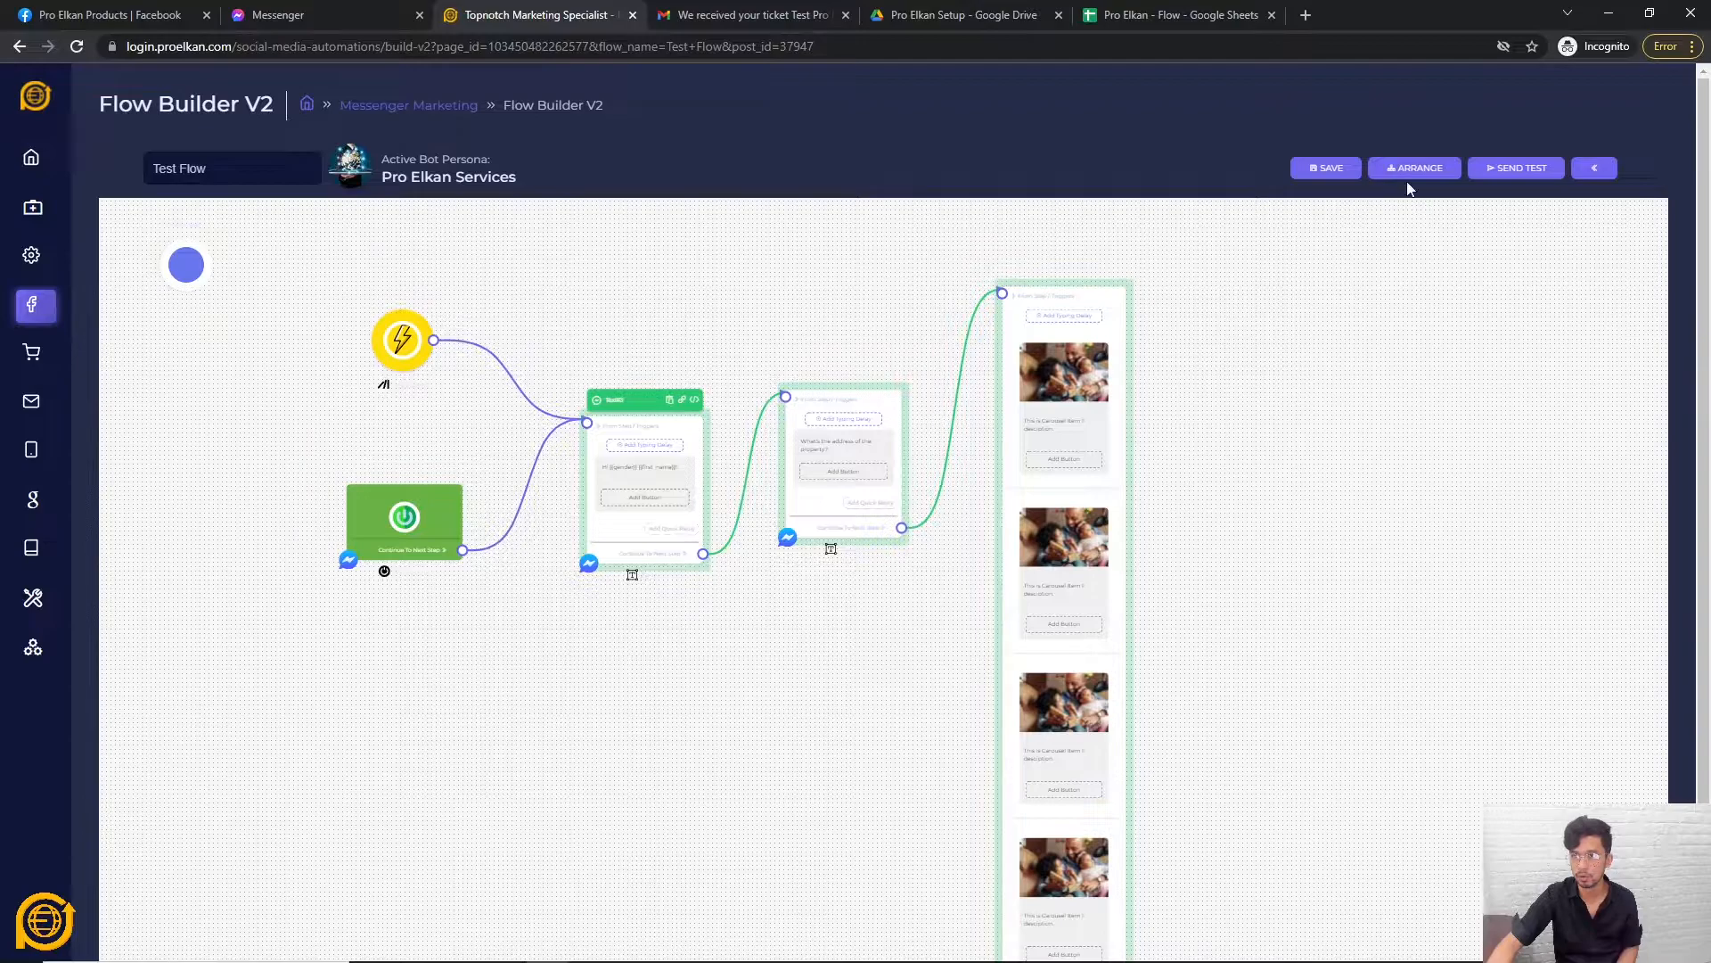
left_click(1524, 174)
left_click(858, 579)
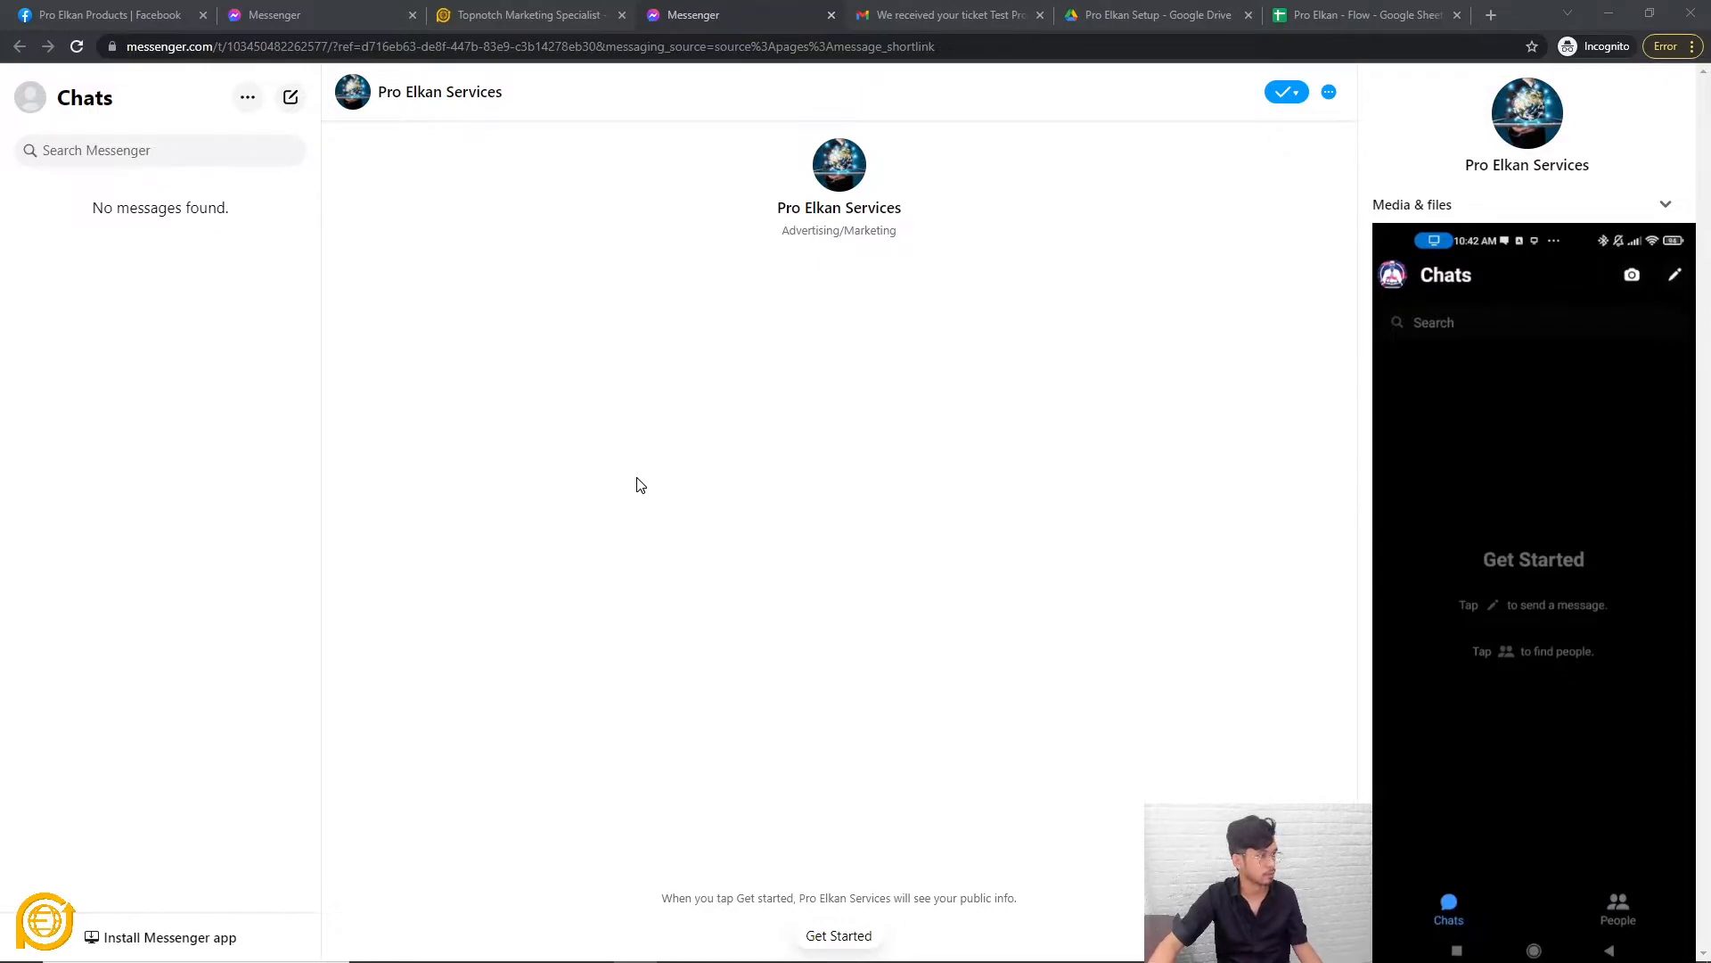
Press Get Started in the Pro Elkan Services Messenger chat to begin the bot conversation.
left_click(1037, 642)
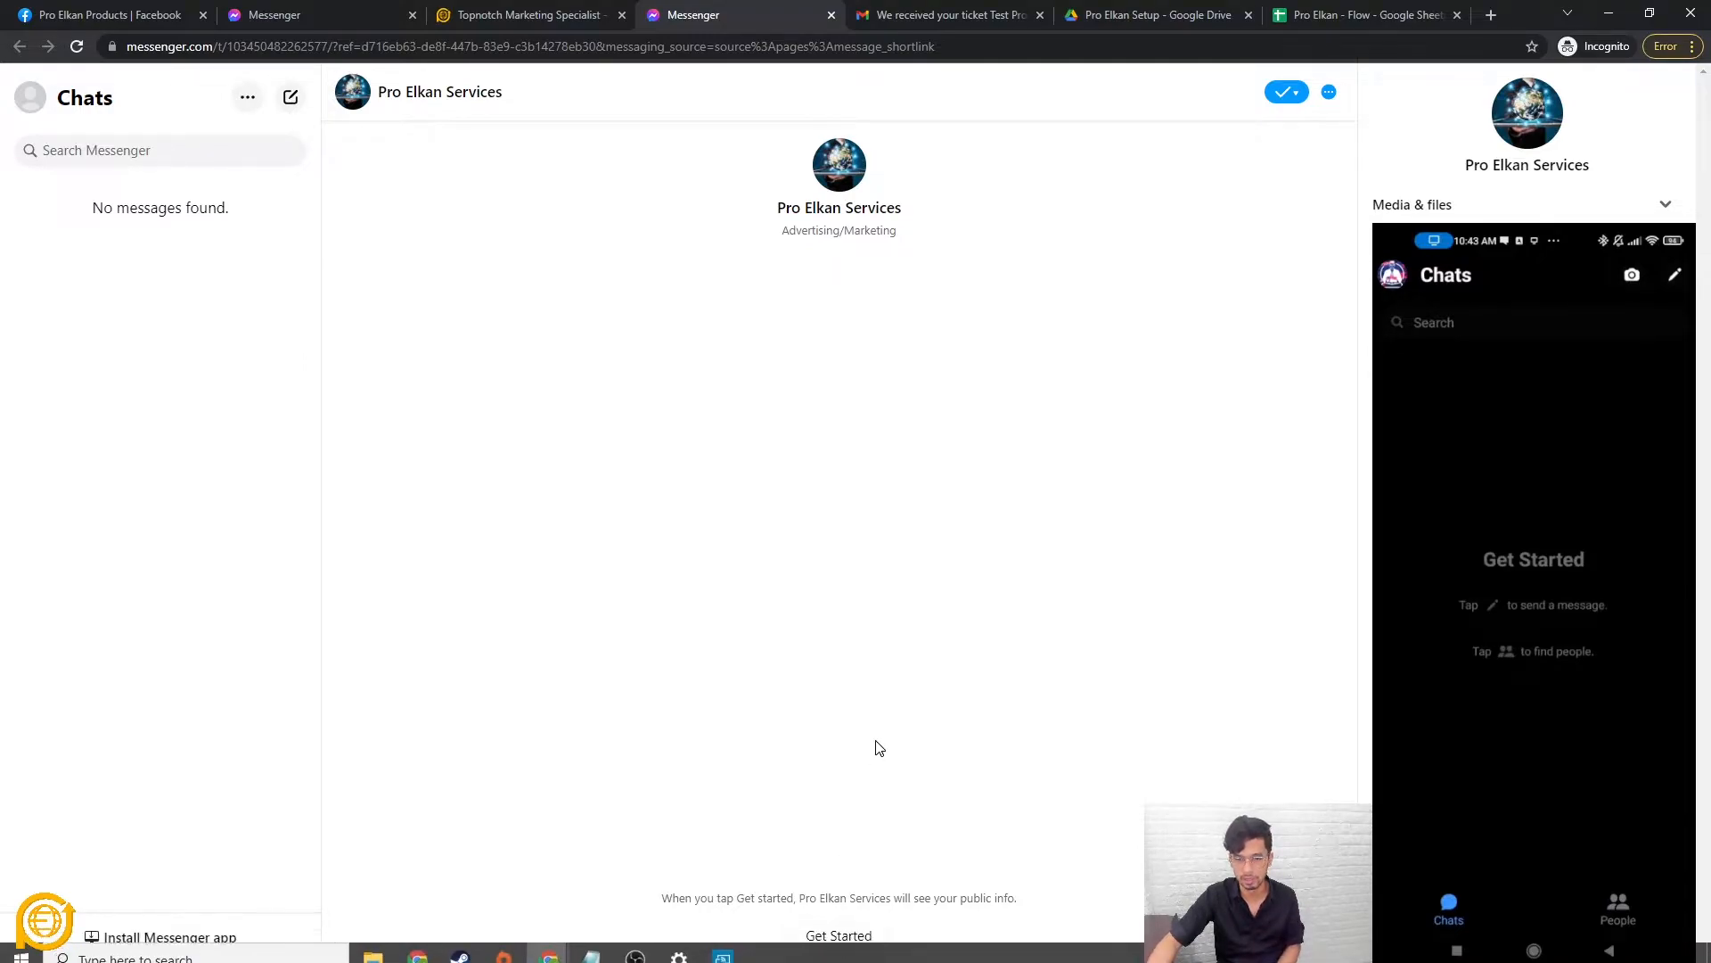
left_click(839, 934)
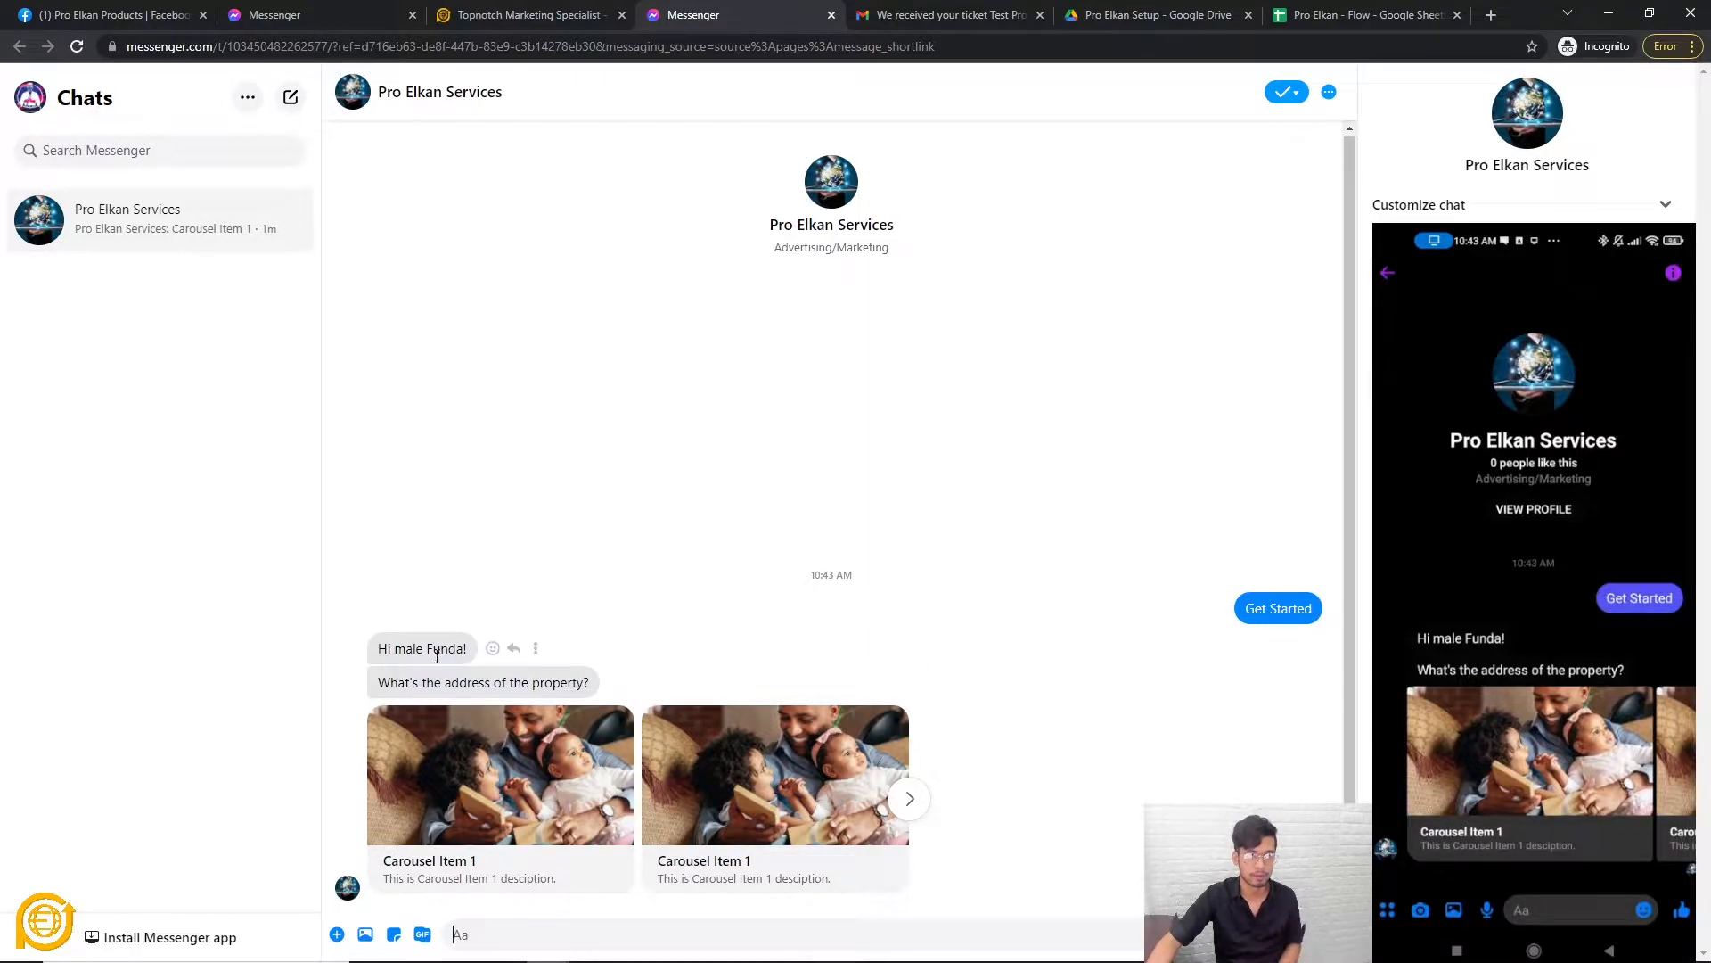
Inspect the greeting's gender and first name and the property address question.
left_click_drag(395, 649, 425, 649)
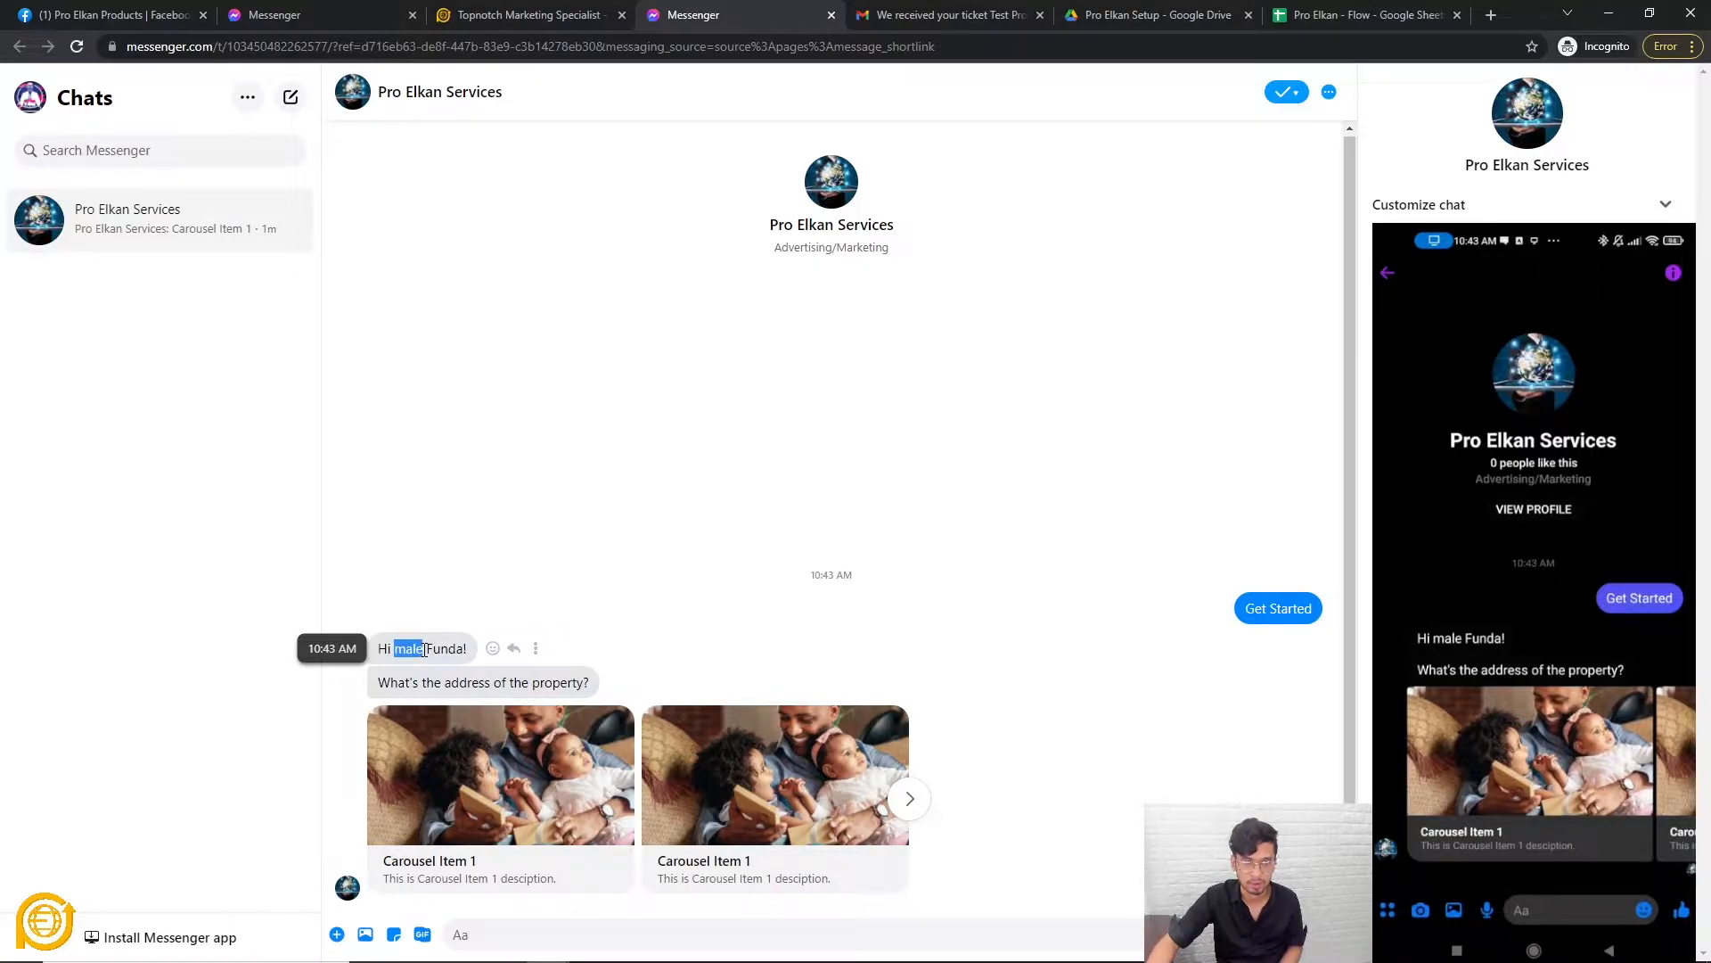
left_click(388, 655)
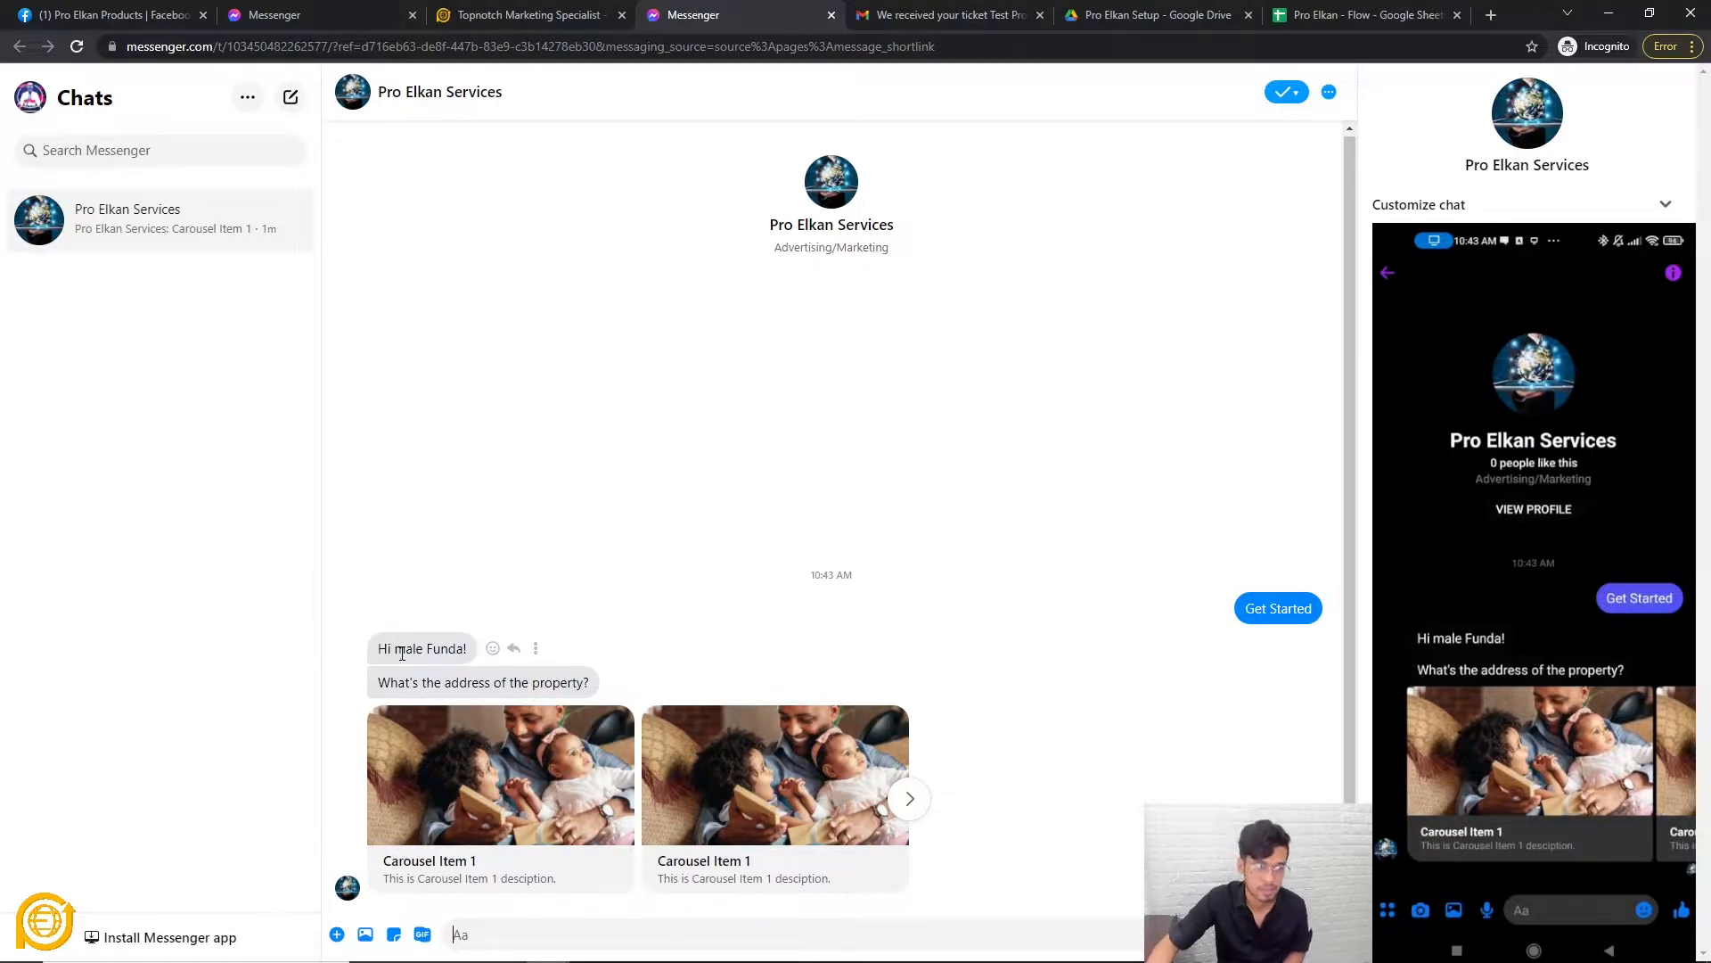
double_click(382, 652)
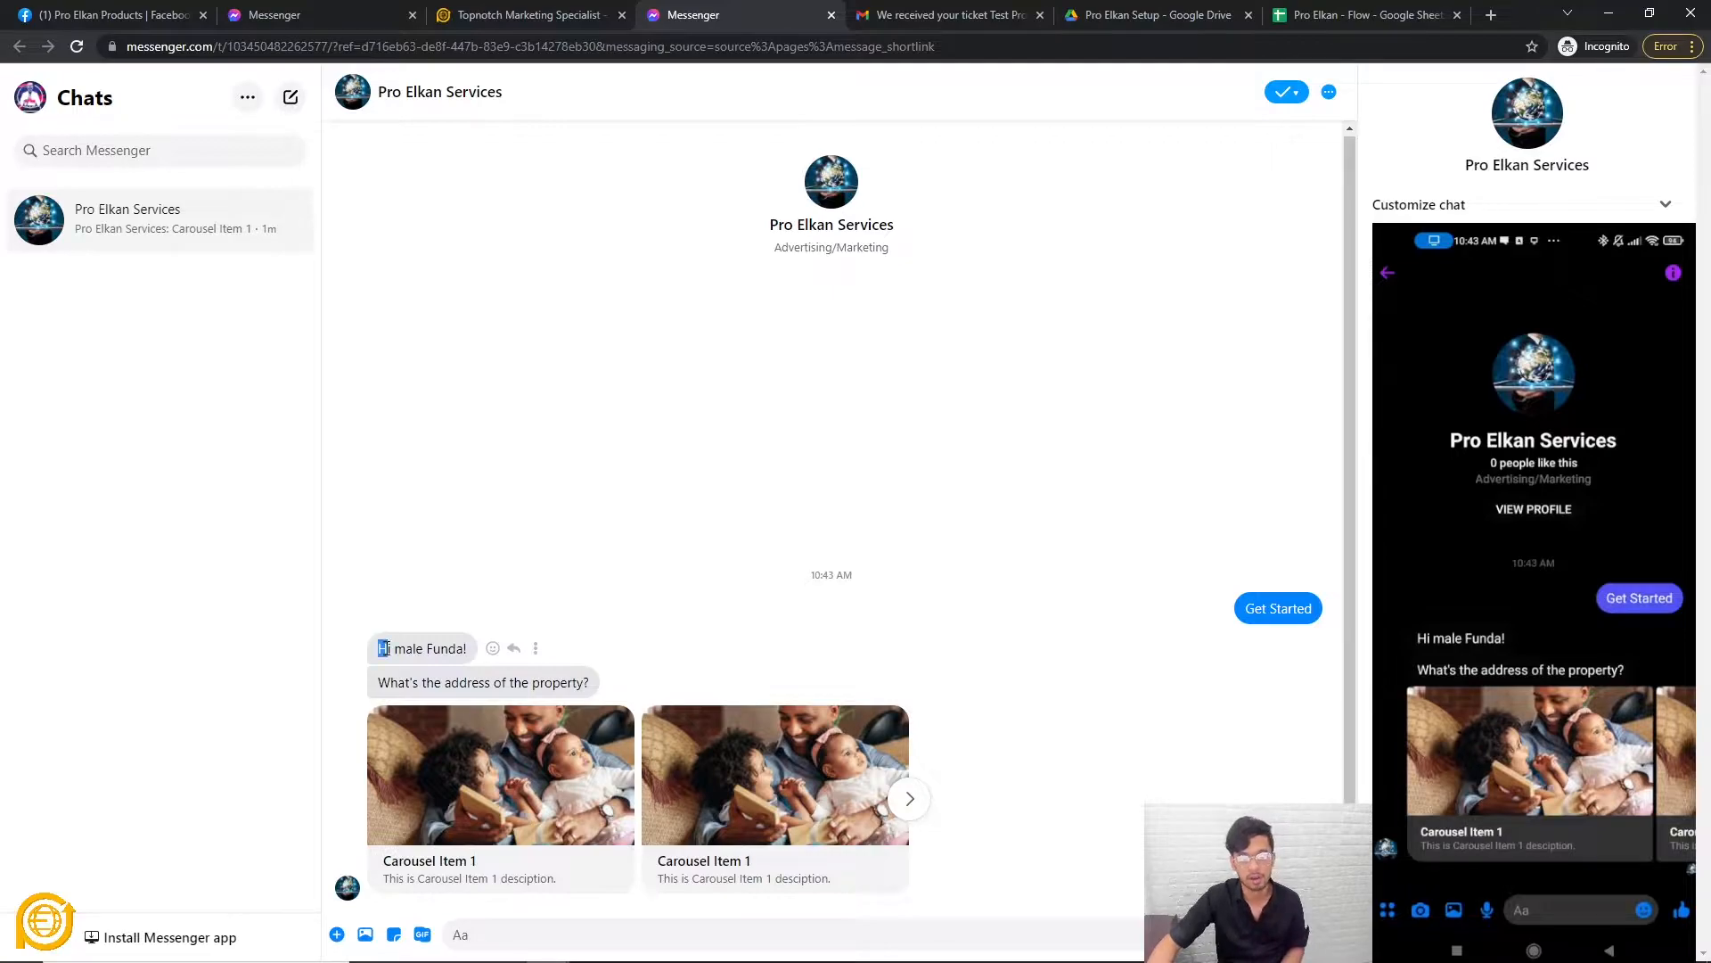
left_click_drag(395, 651, 422, 654)
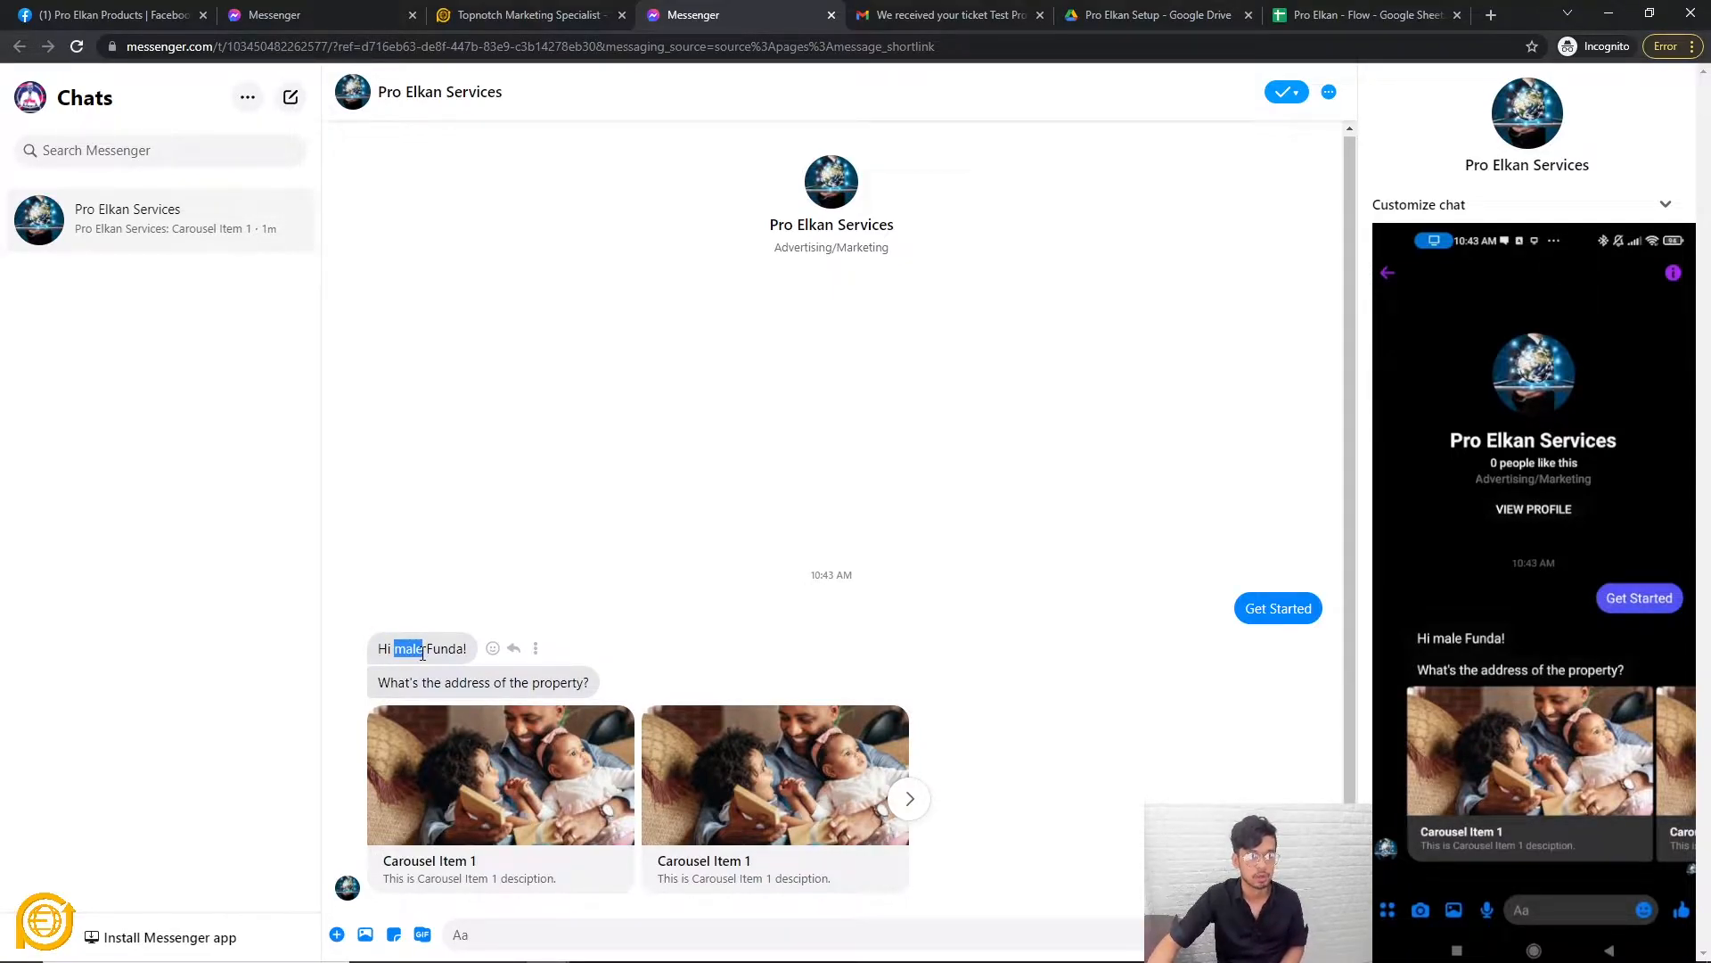
left_click_drag(431, 652, 466, 652)
left_click(414, 687)
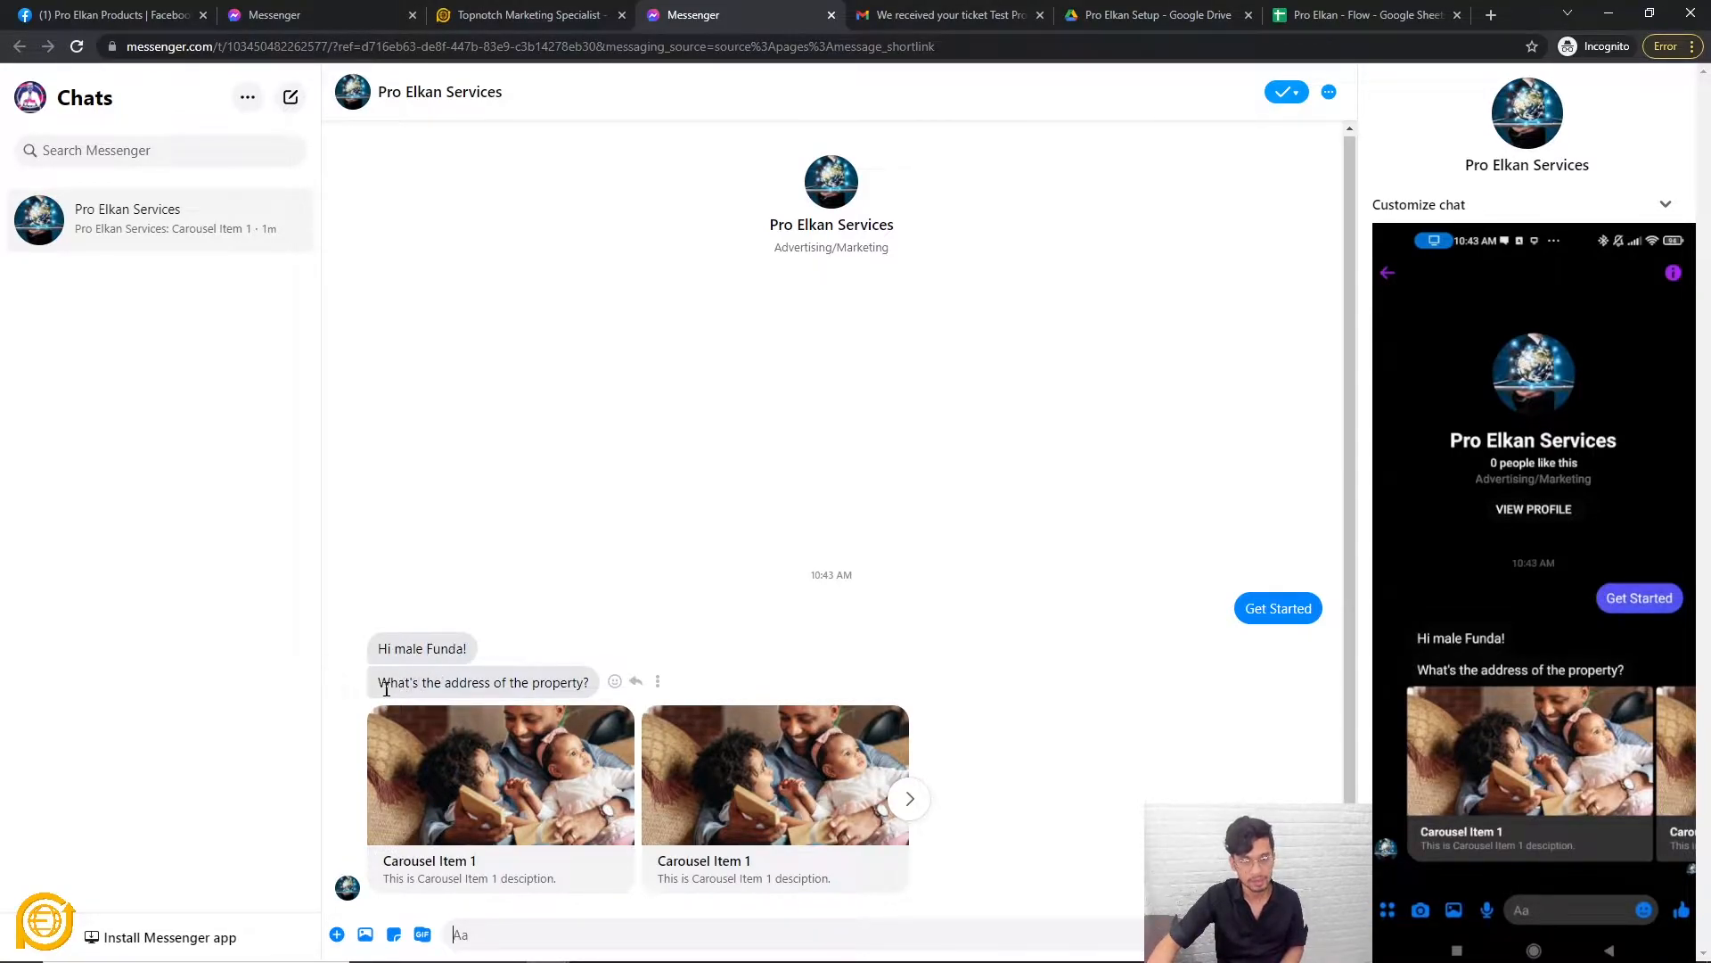
left_click_drag(381, 686, 590, 686)
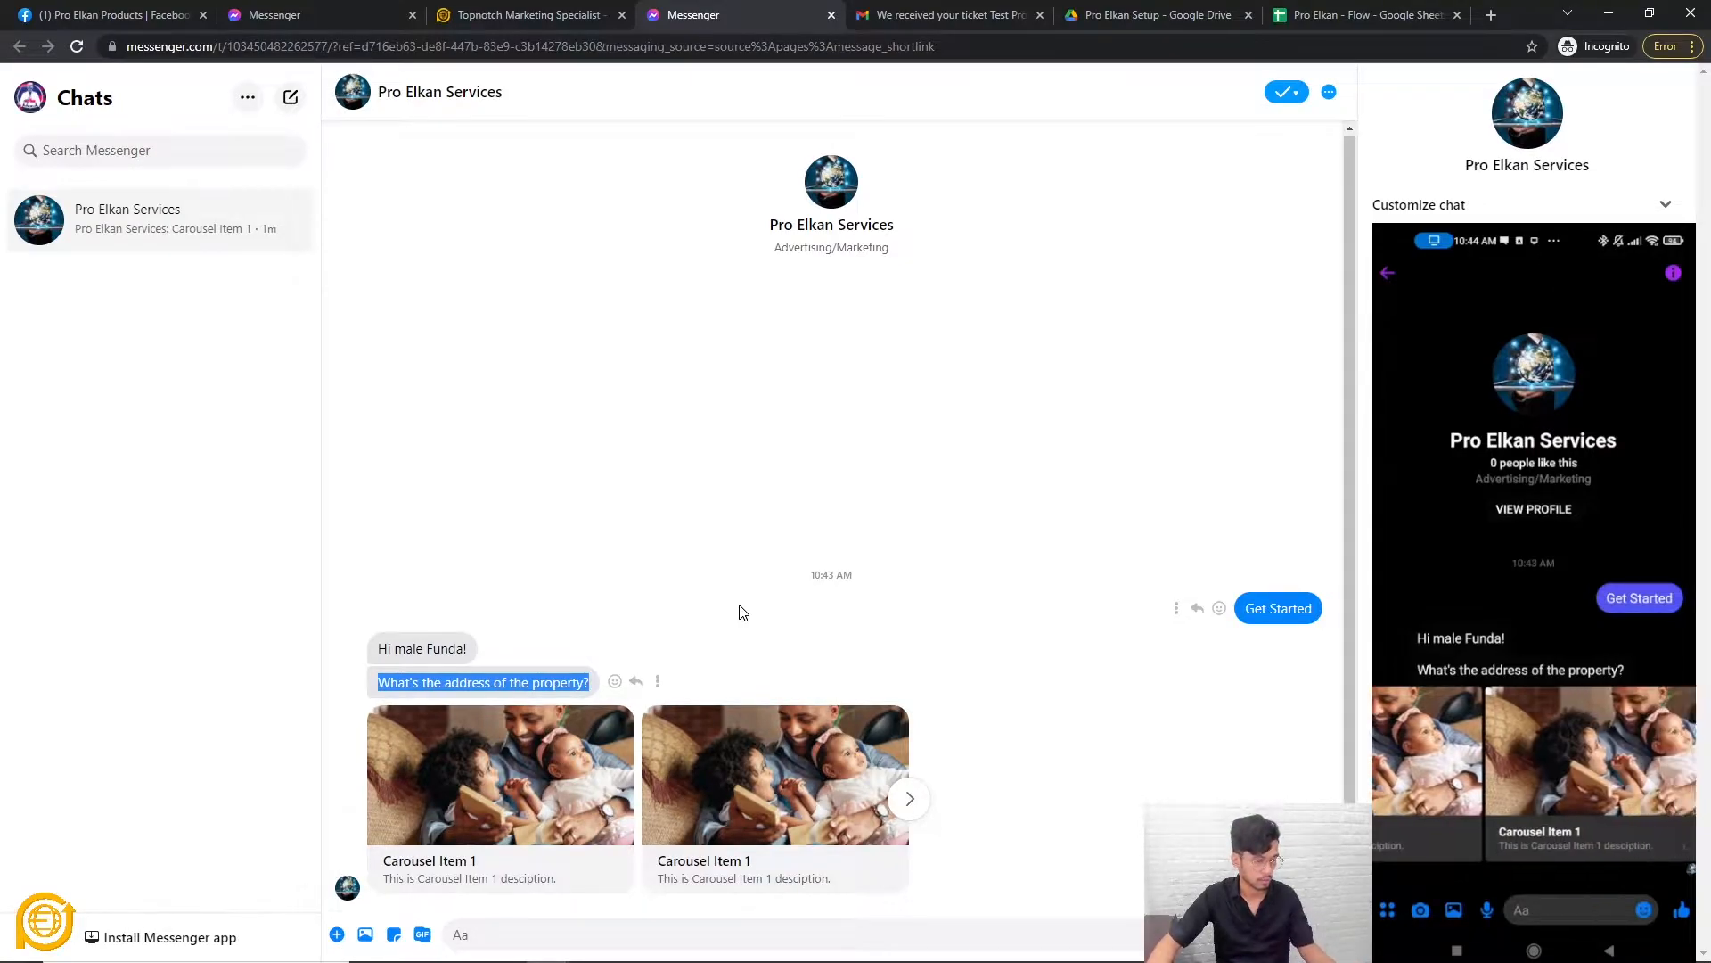
Browse the carousel cards forward and back to the first card.
left_click(909, 802)
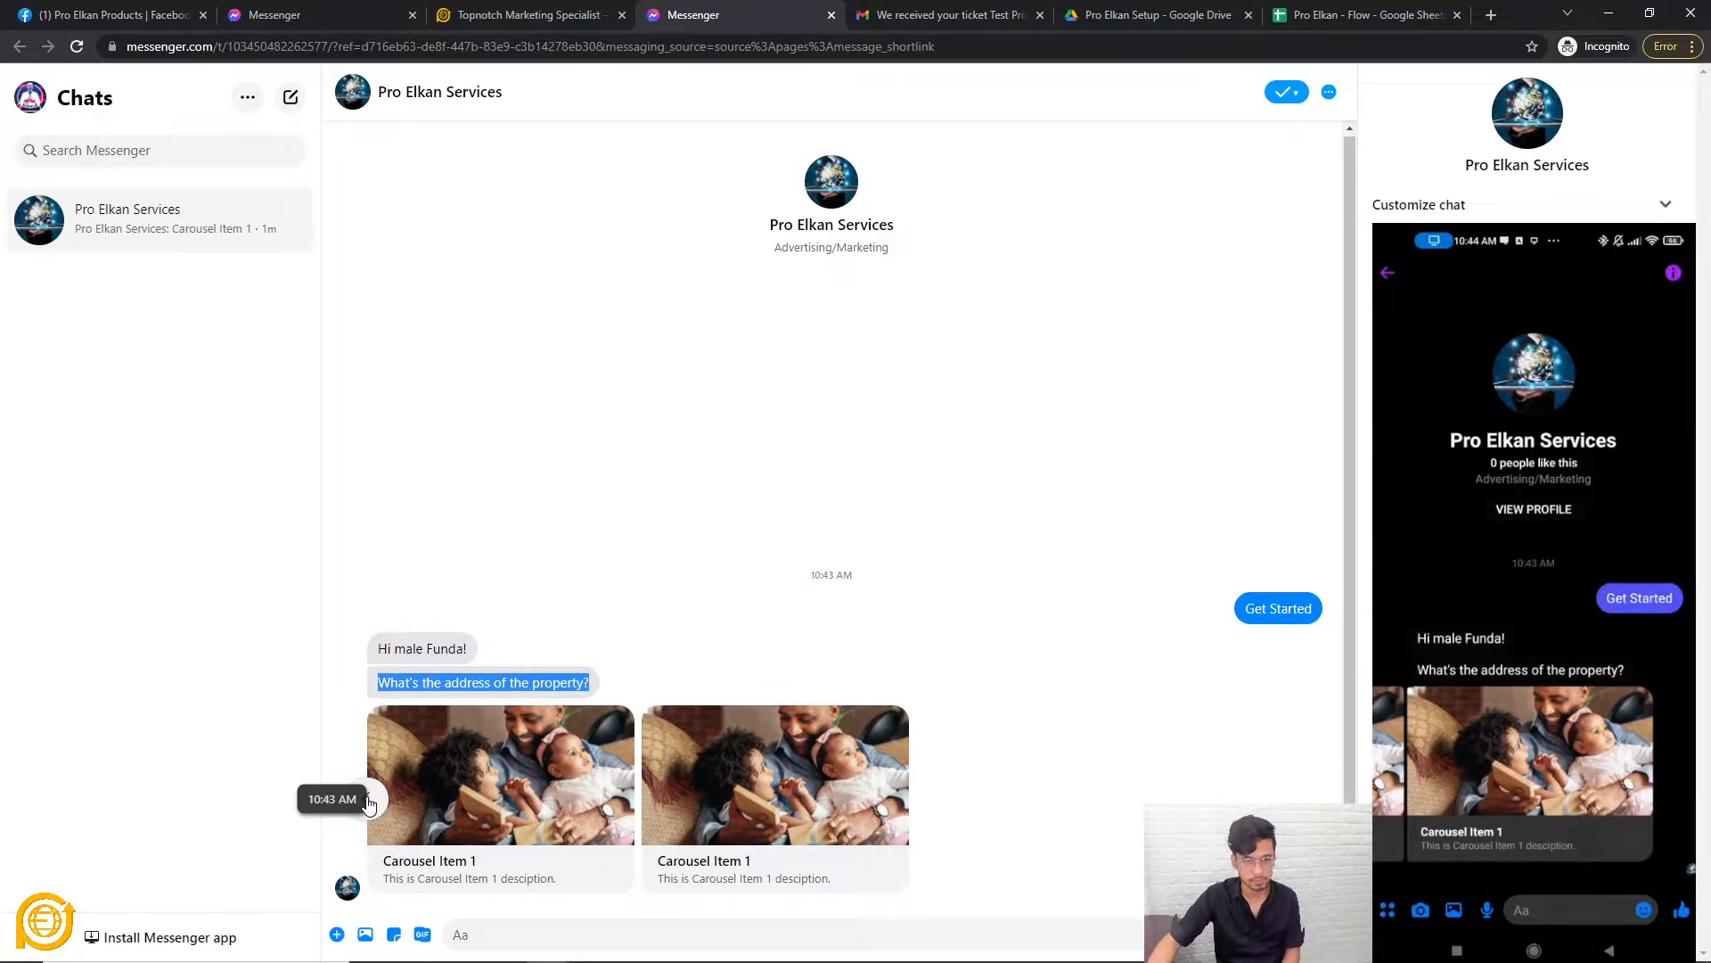
left_click(368, 801)
left_click(908, 800)
left_click(372, 798)
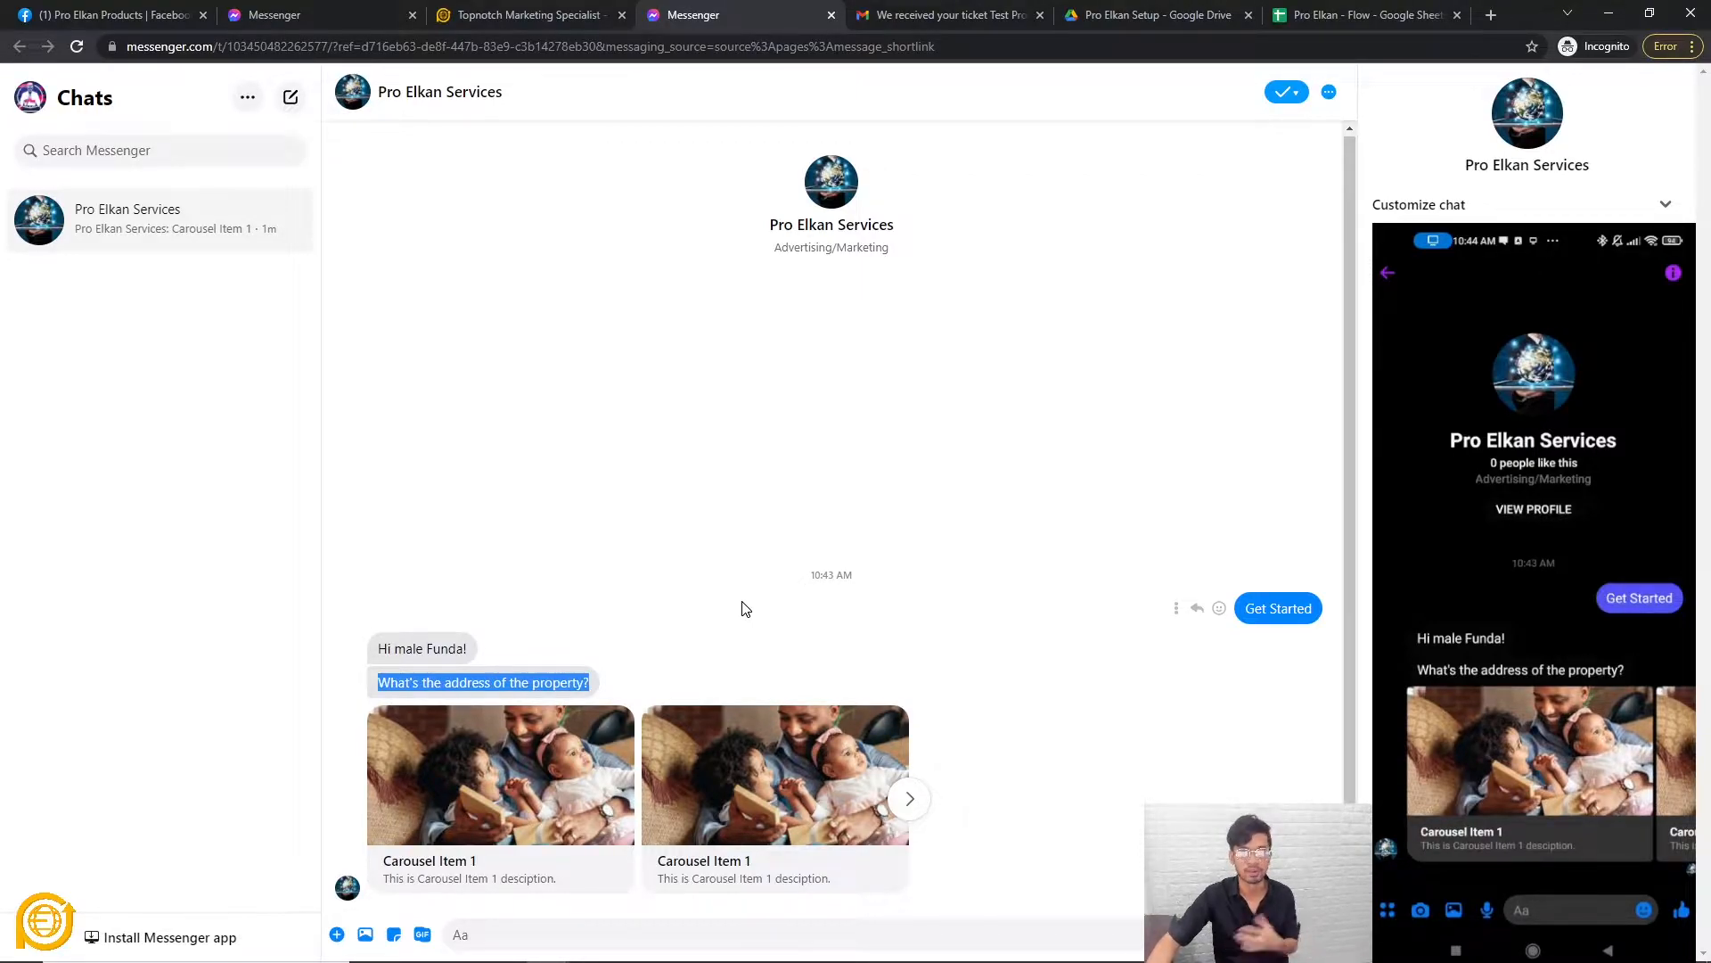
left_click(529, 499)
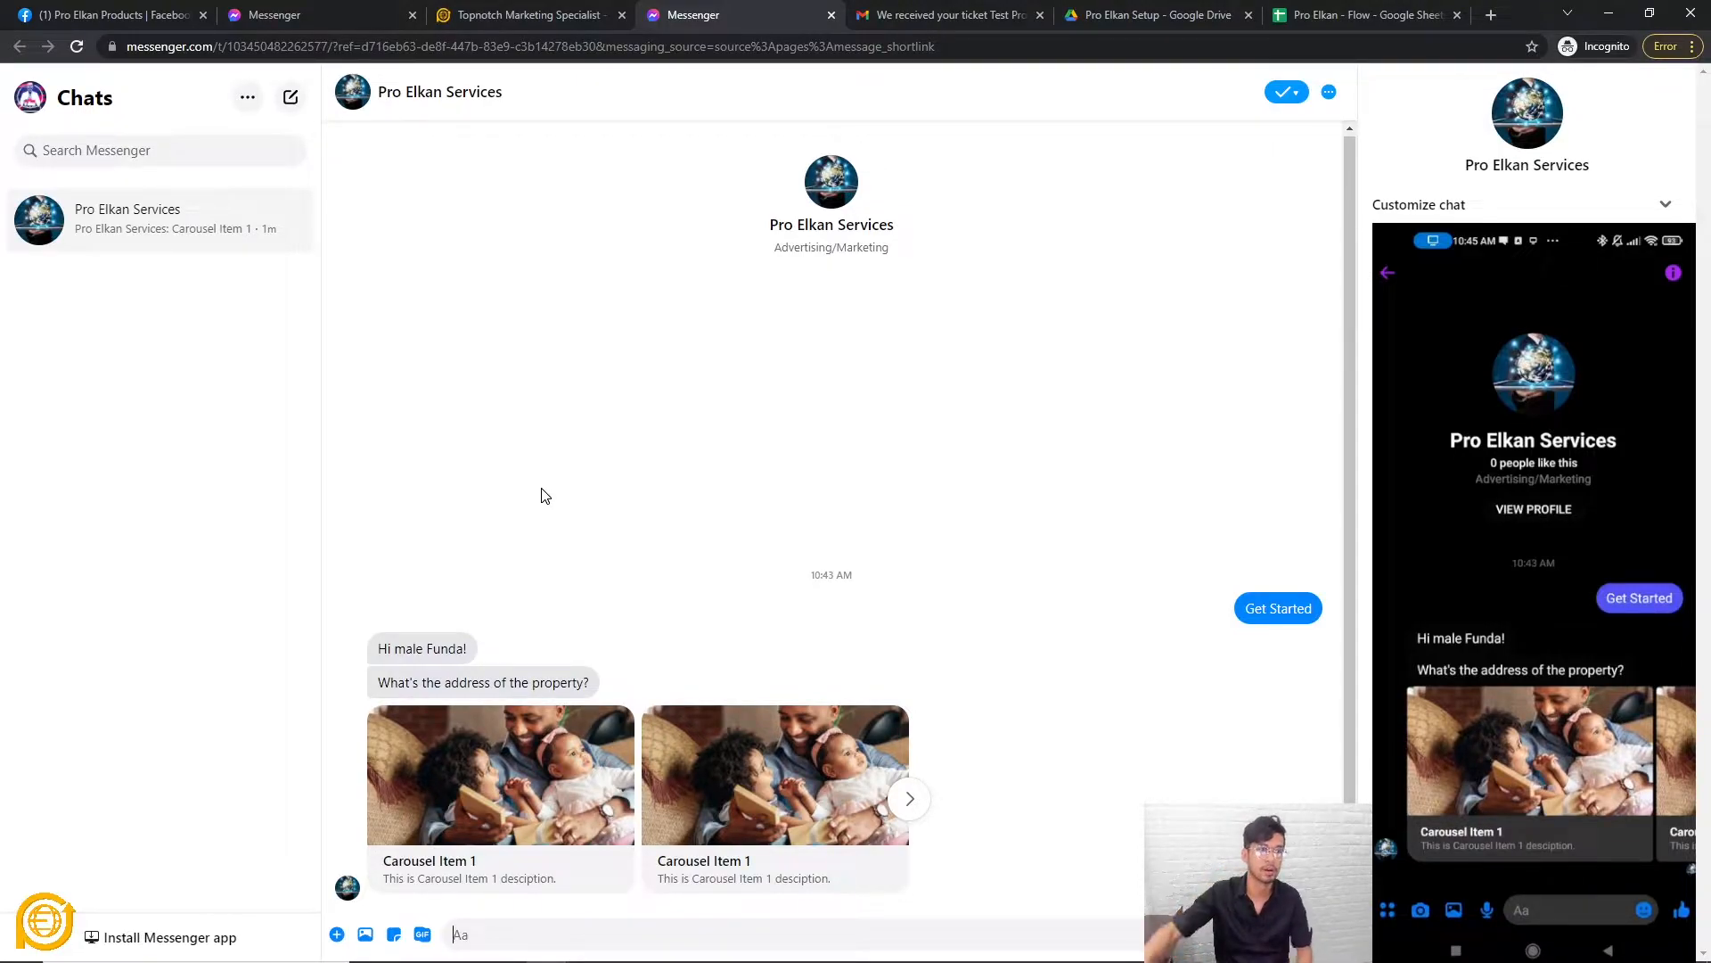
Return to the Flow Builder tab, recentre the canvas and zoom in on Test Flow's nodes.
left_click(548, 14)
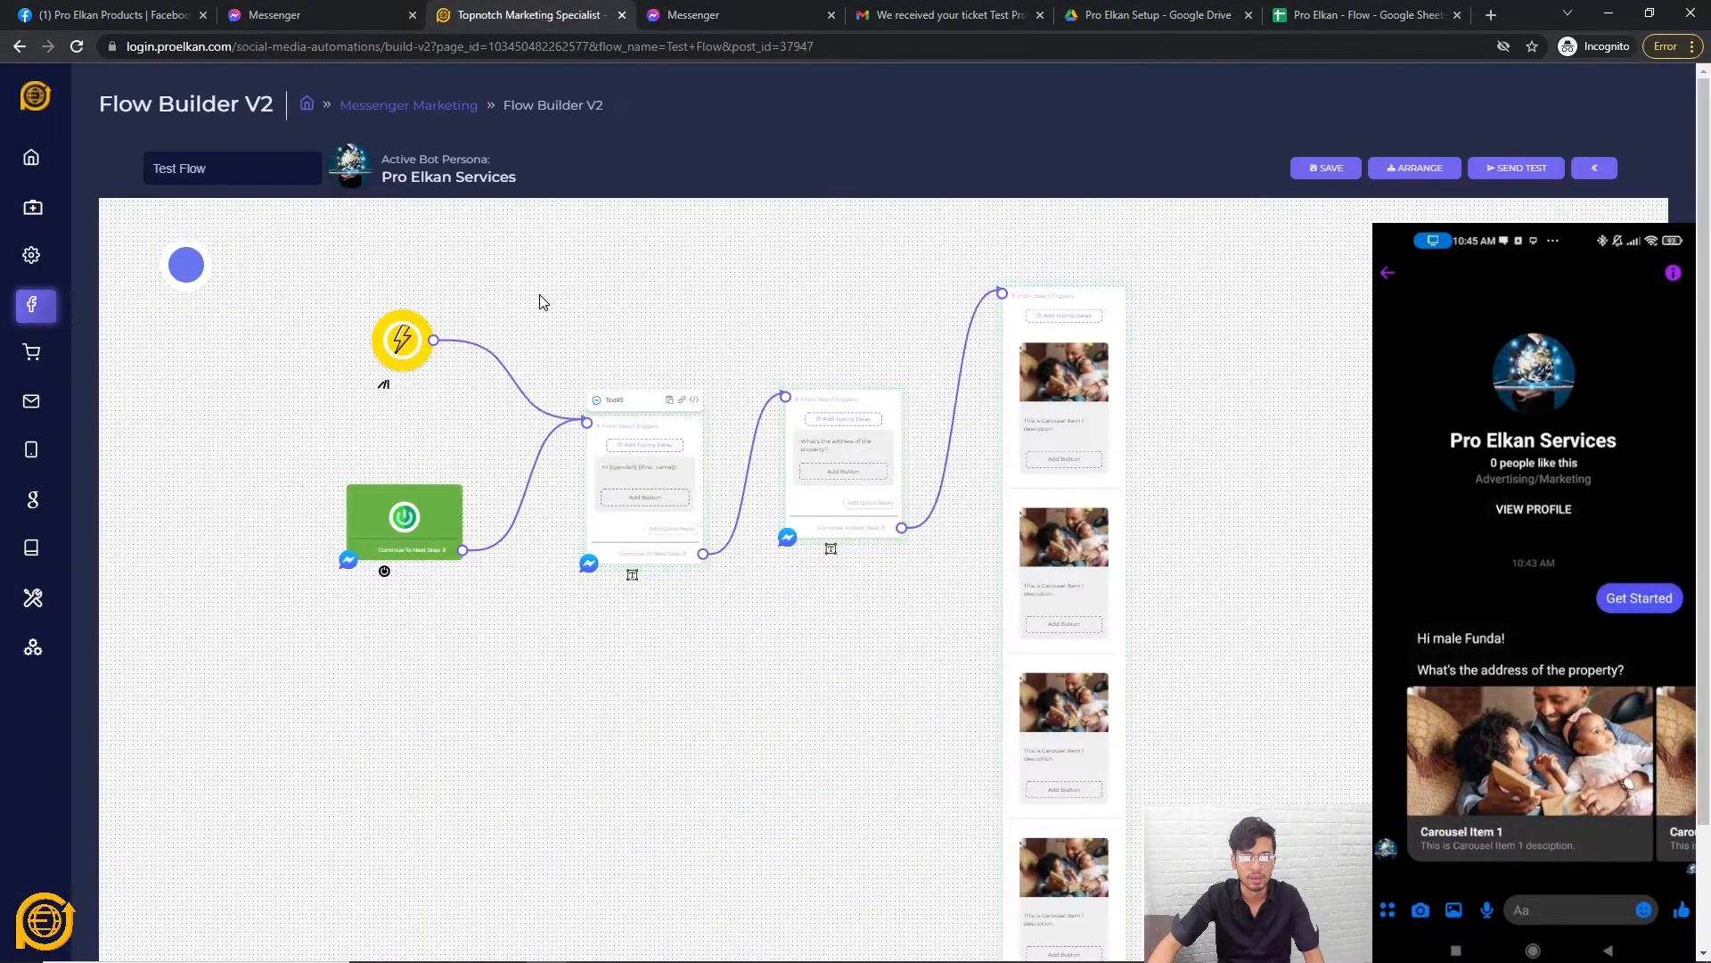
left_click_drag(811, 677, 861, 788)
scroll(861, 788, "up", 3)
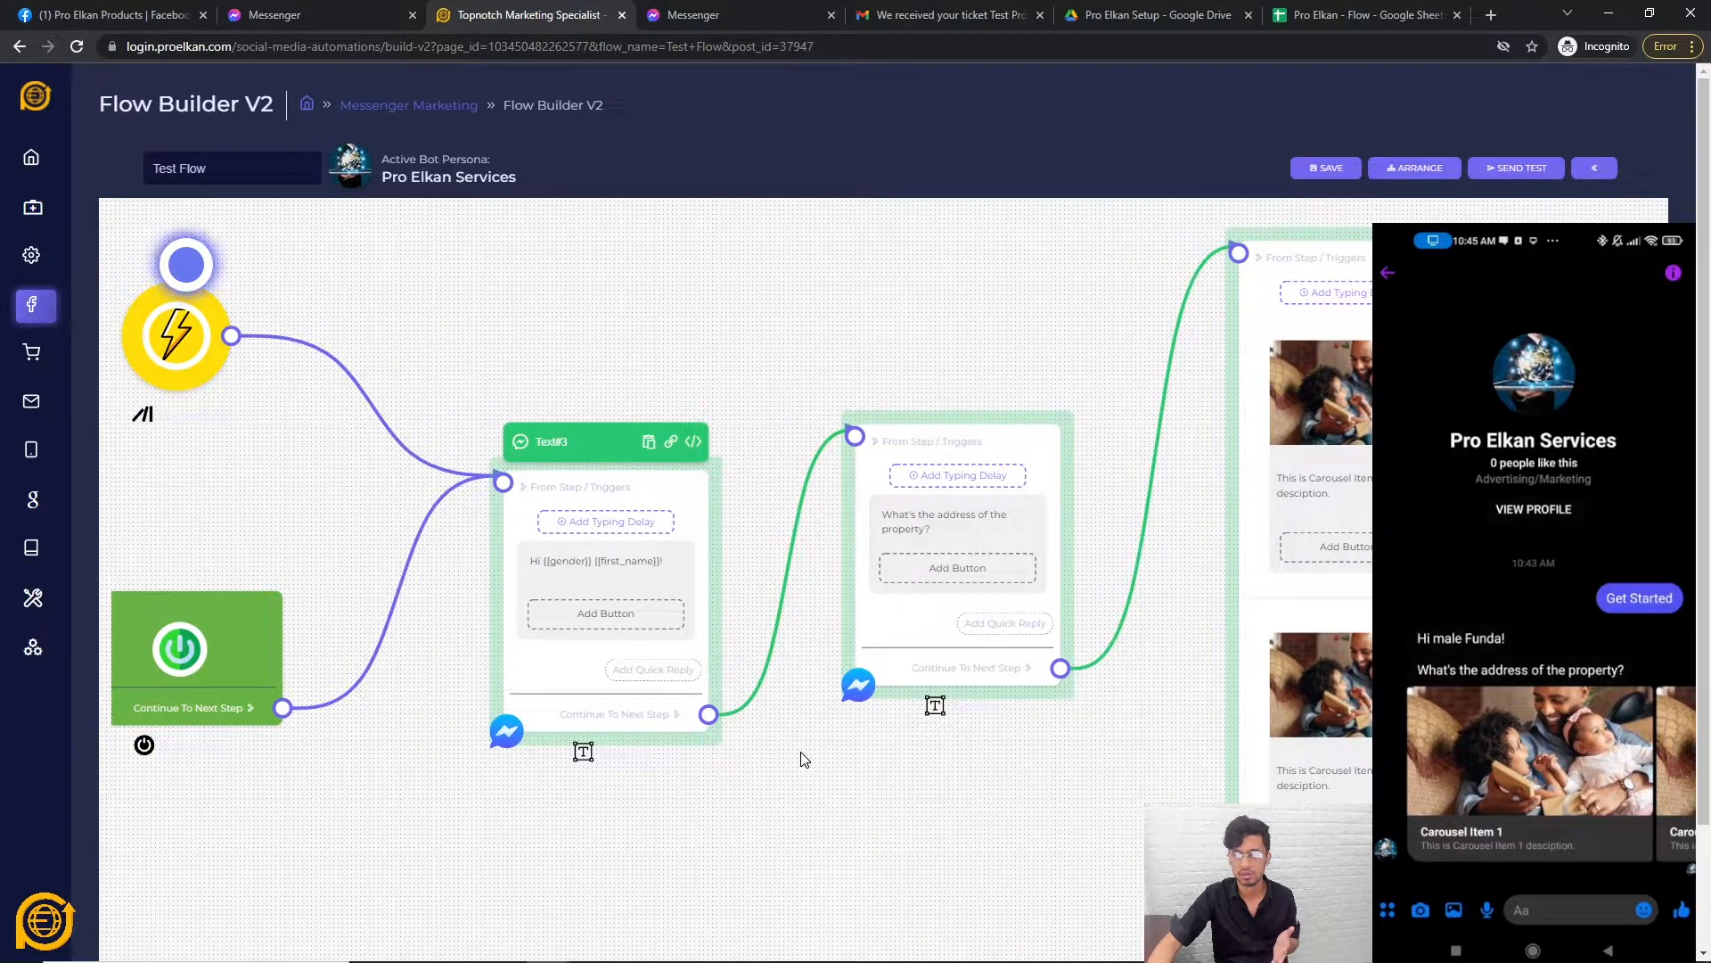
left_click(820, 772)
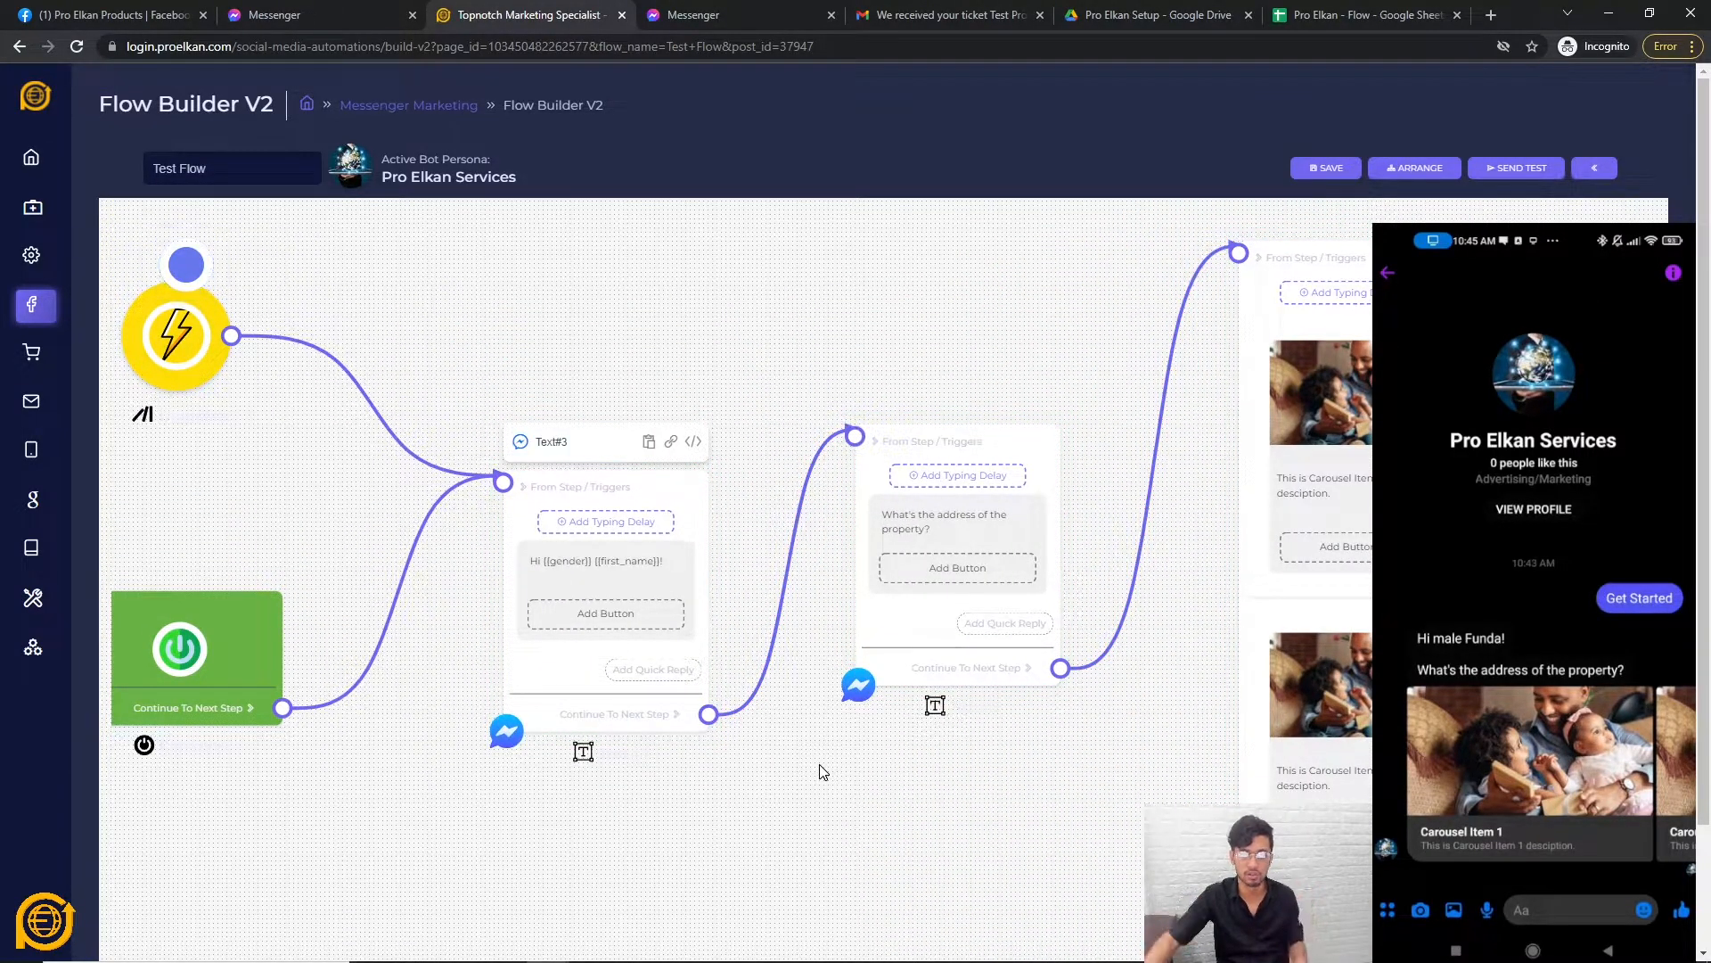
scroll(793, 499, "up", 1)
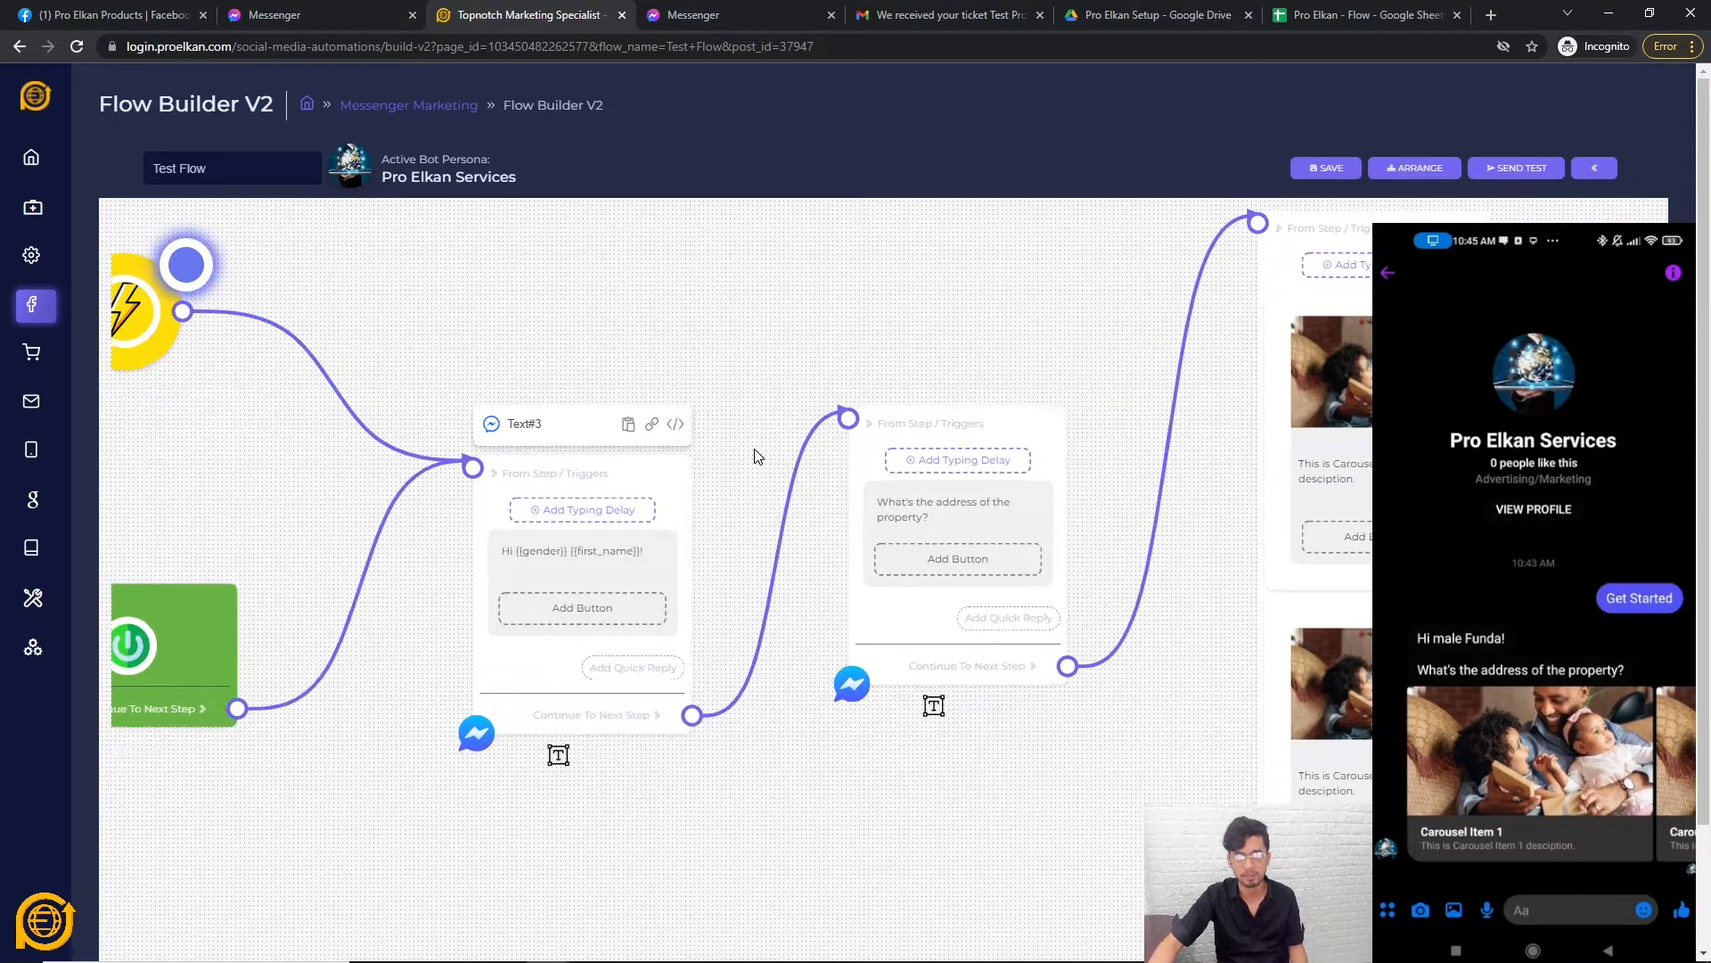
Remove the {{gender}} tag so the greeting reads 'Hi {{first_name}}!'.
left_click(680, 569)
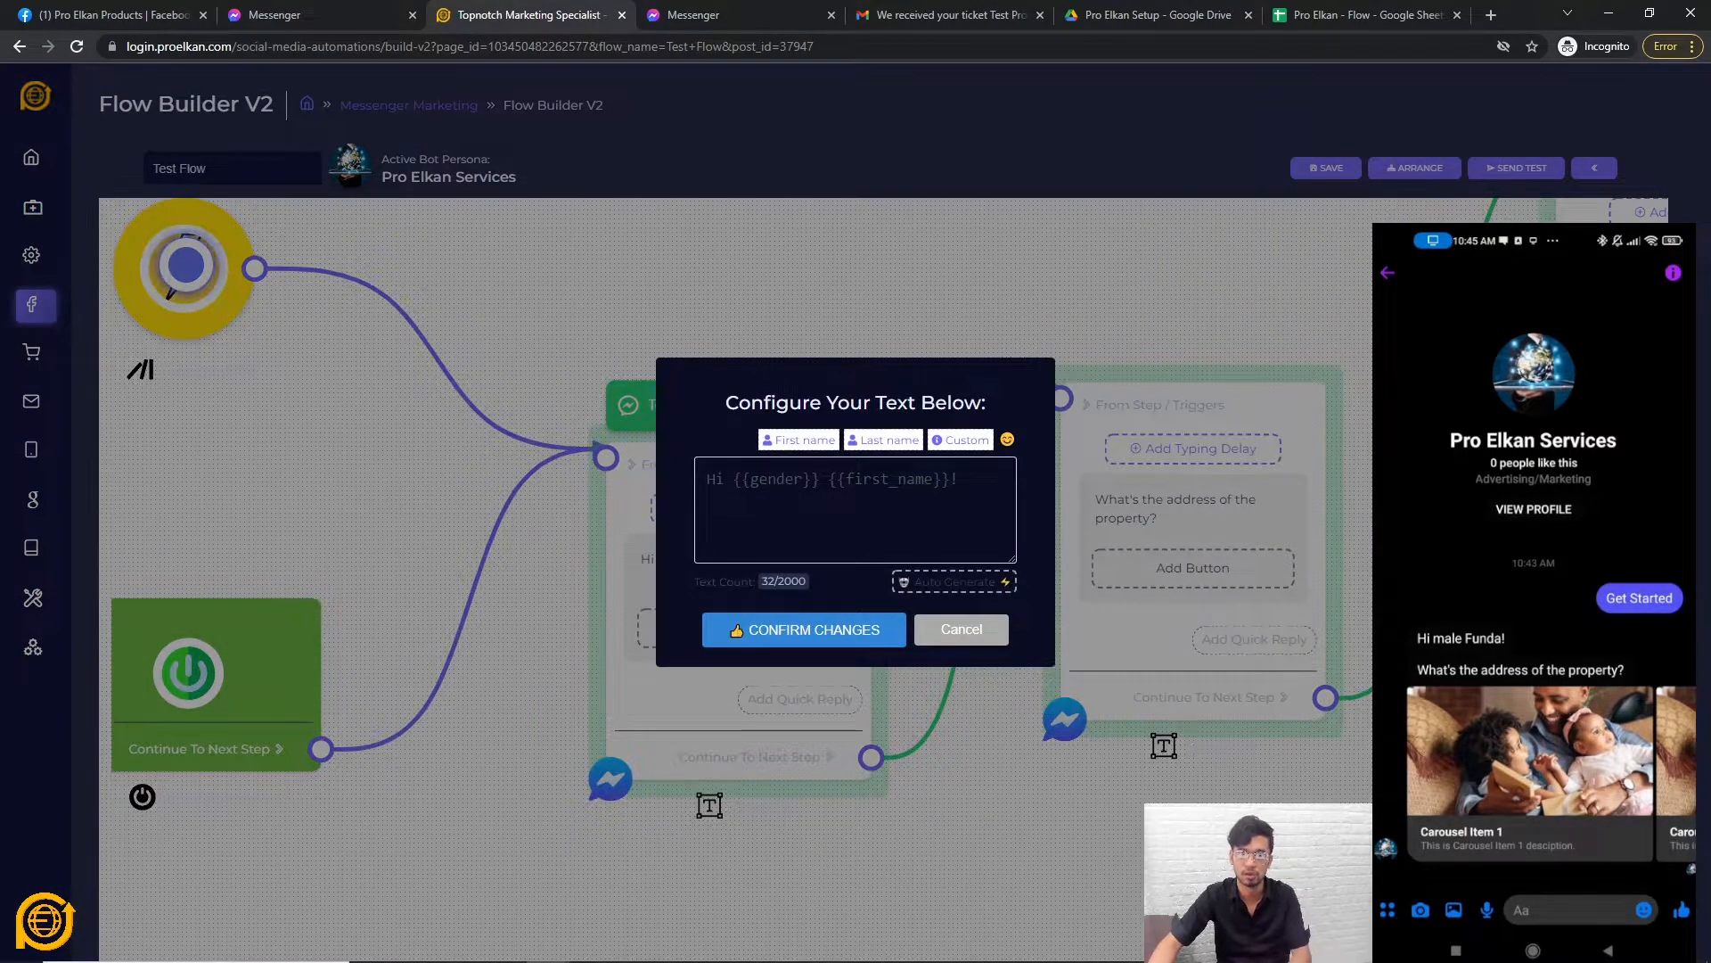
left_click_drag(734, 479, 827, 479)
key("BackSpace")
left_click(794, 629)
Add typing delays, about 3 seconds, before the greeting, address question and carousel messages.
left_click(729, 515)
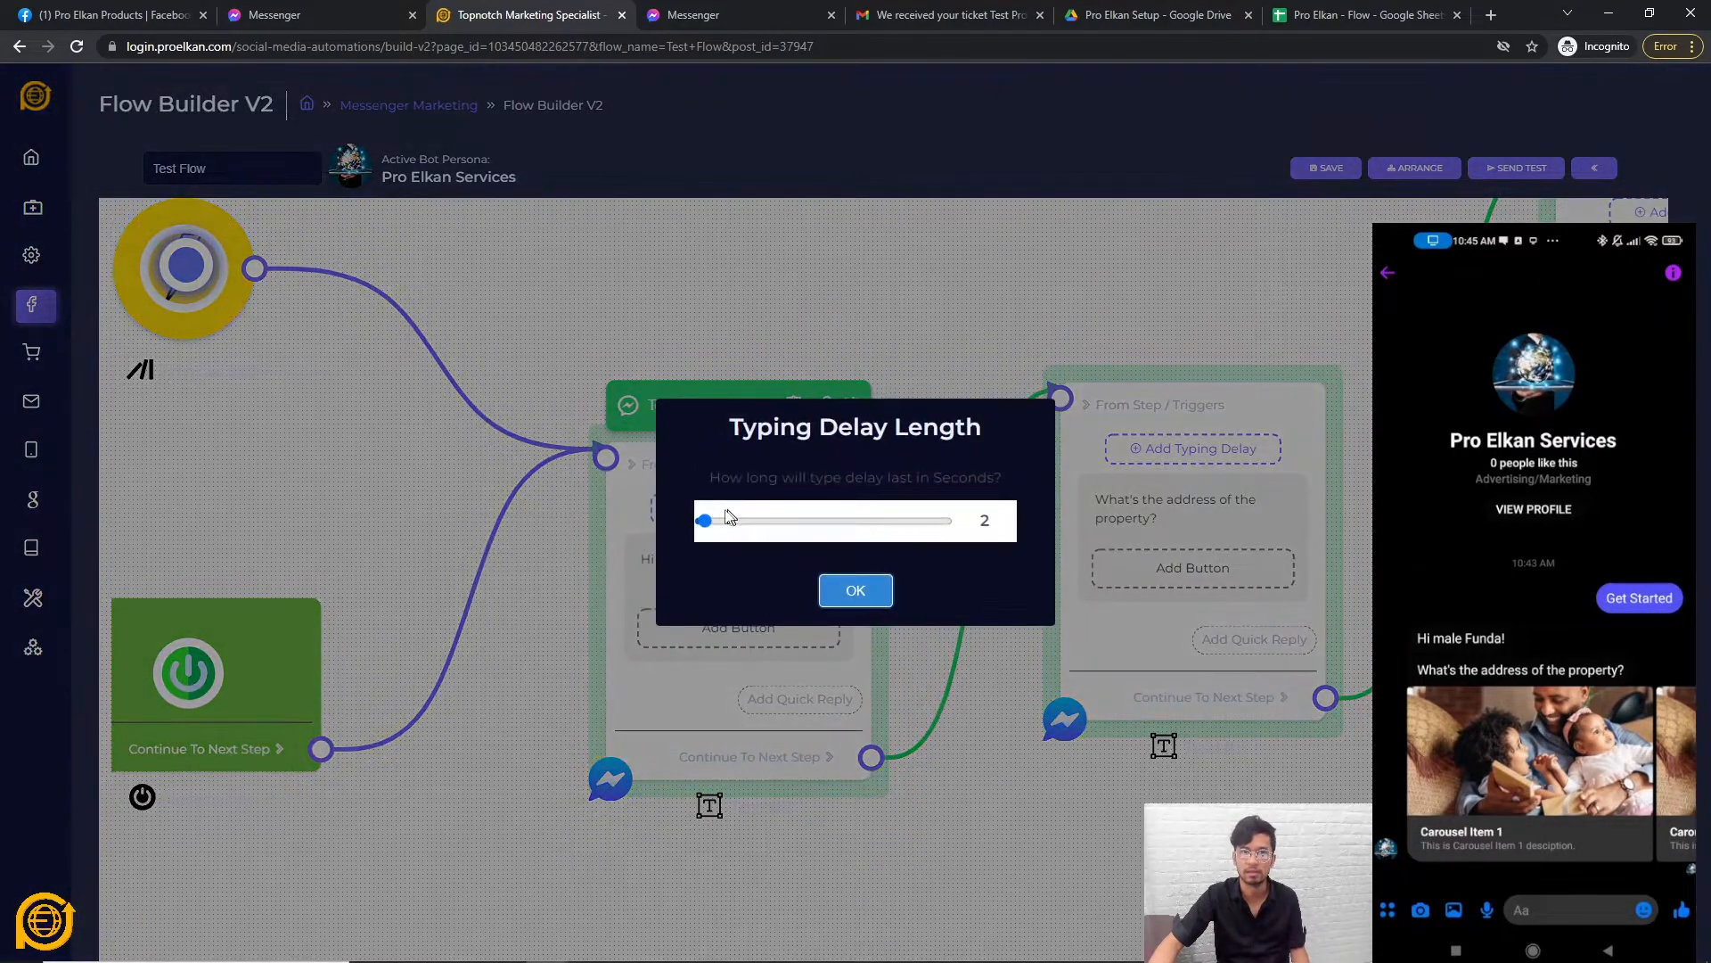
left_click_drag(704, 521, 707, 521)
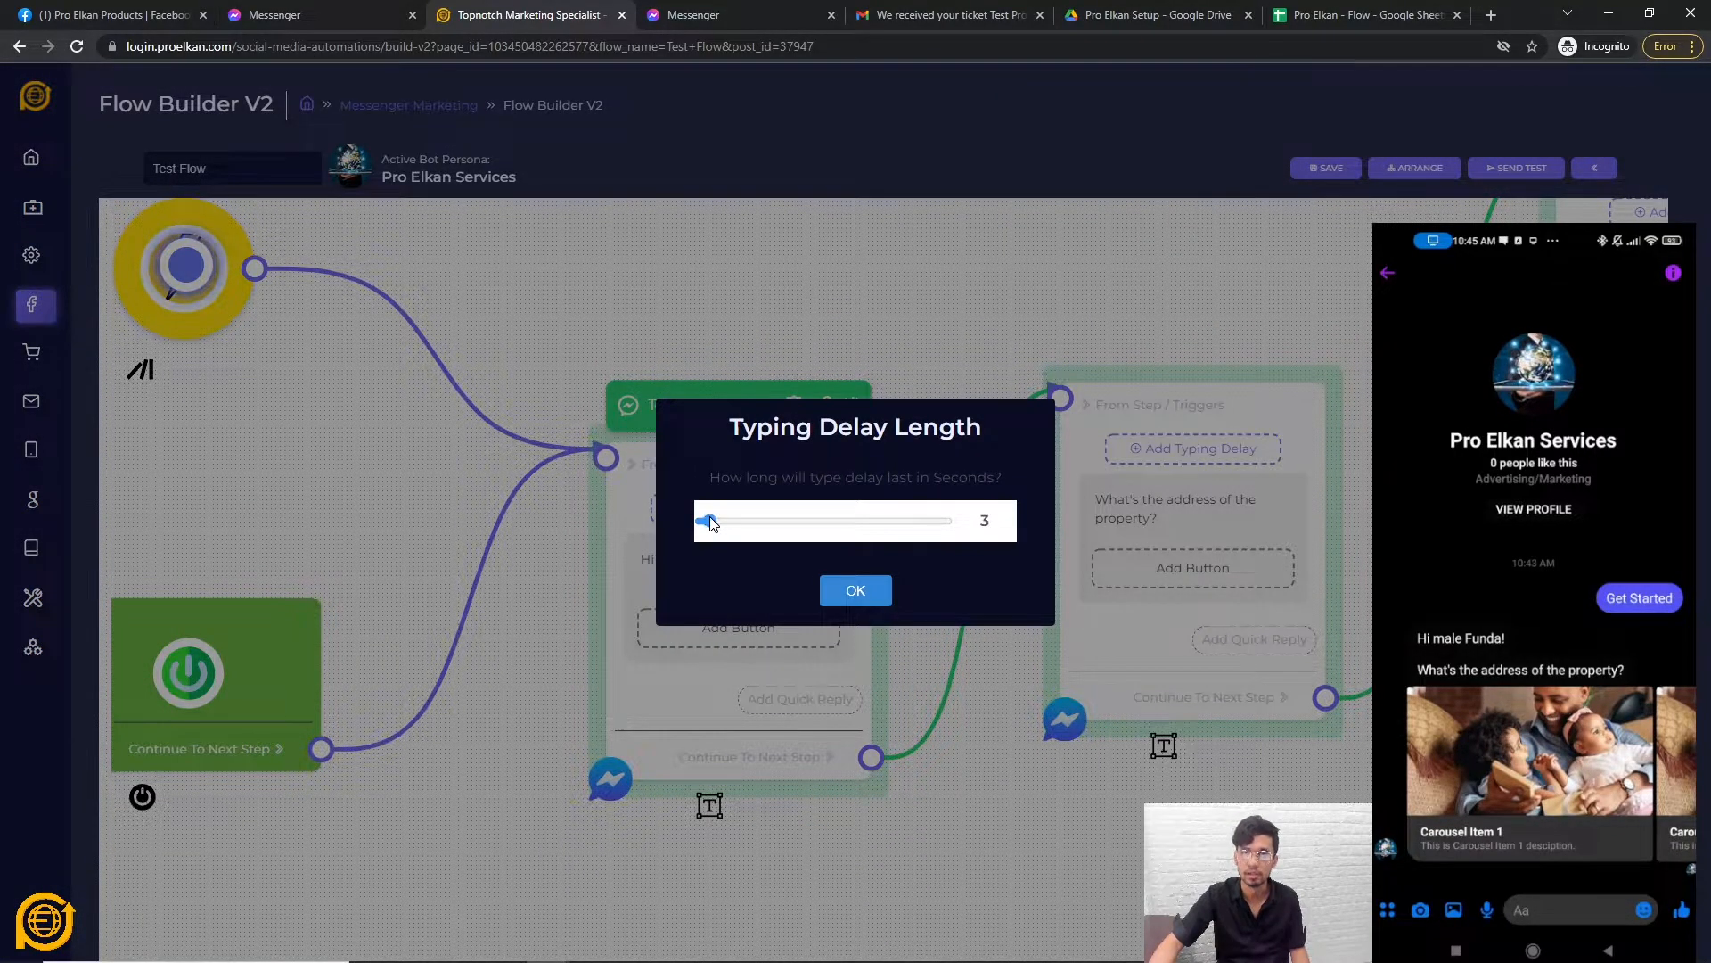
left_click(843, 593)
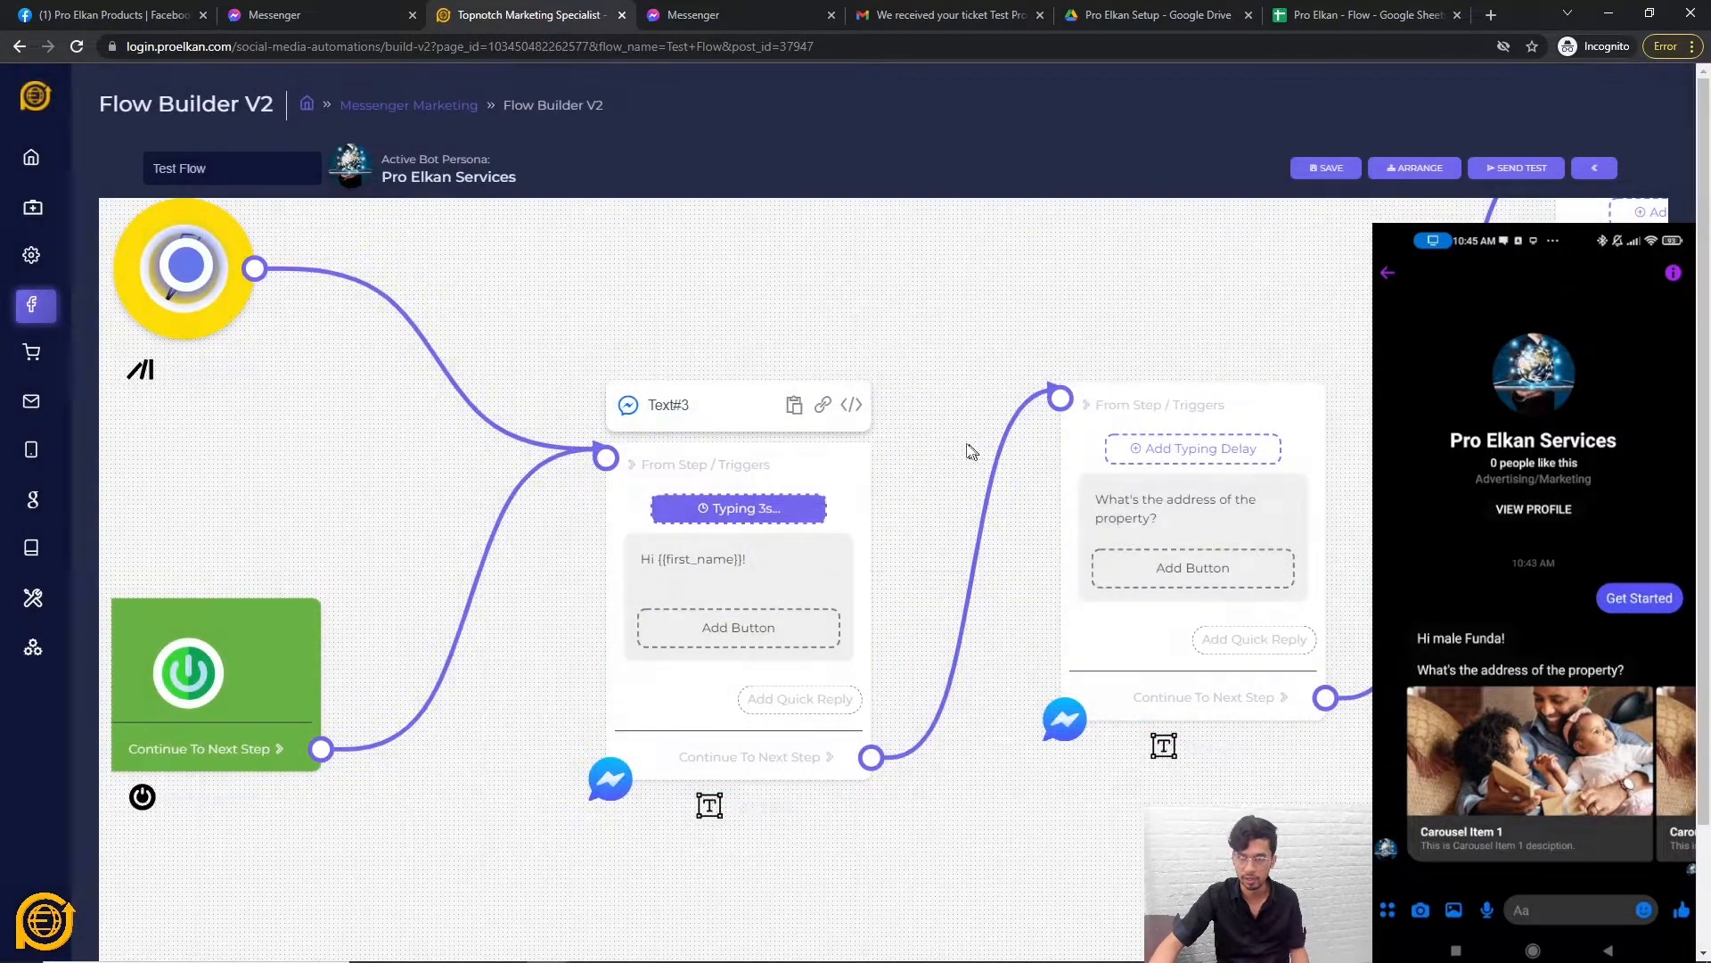
left_click(1192, 449)
left_click_drag(709, 532, 738, 533)
left_click(850, 593)
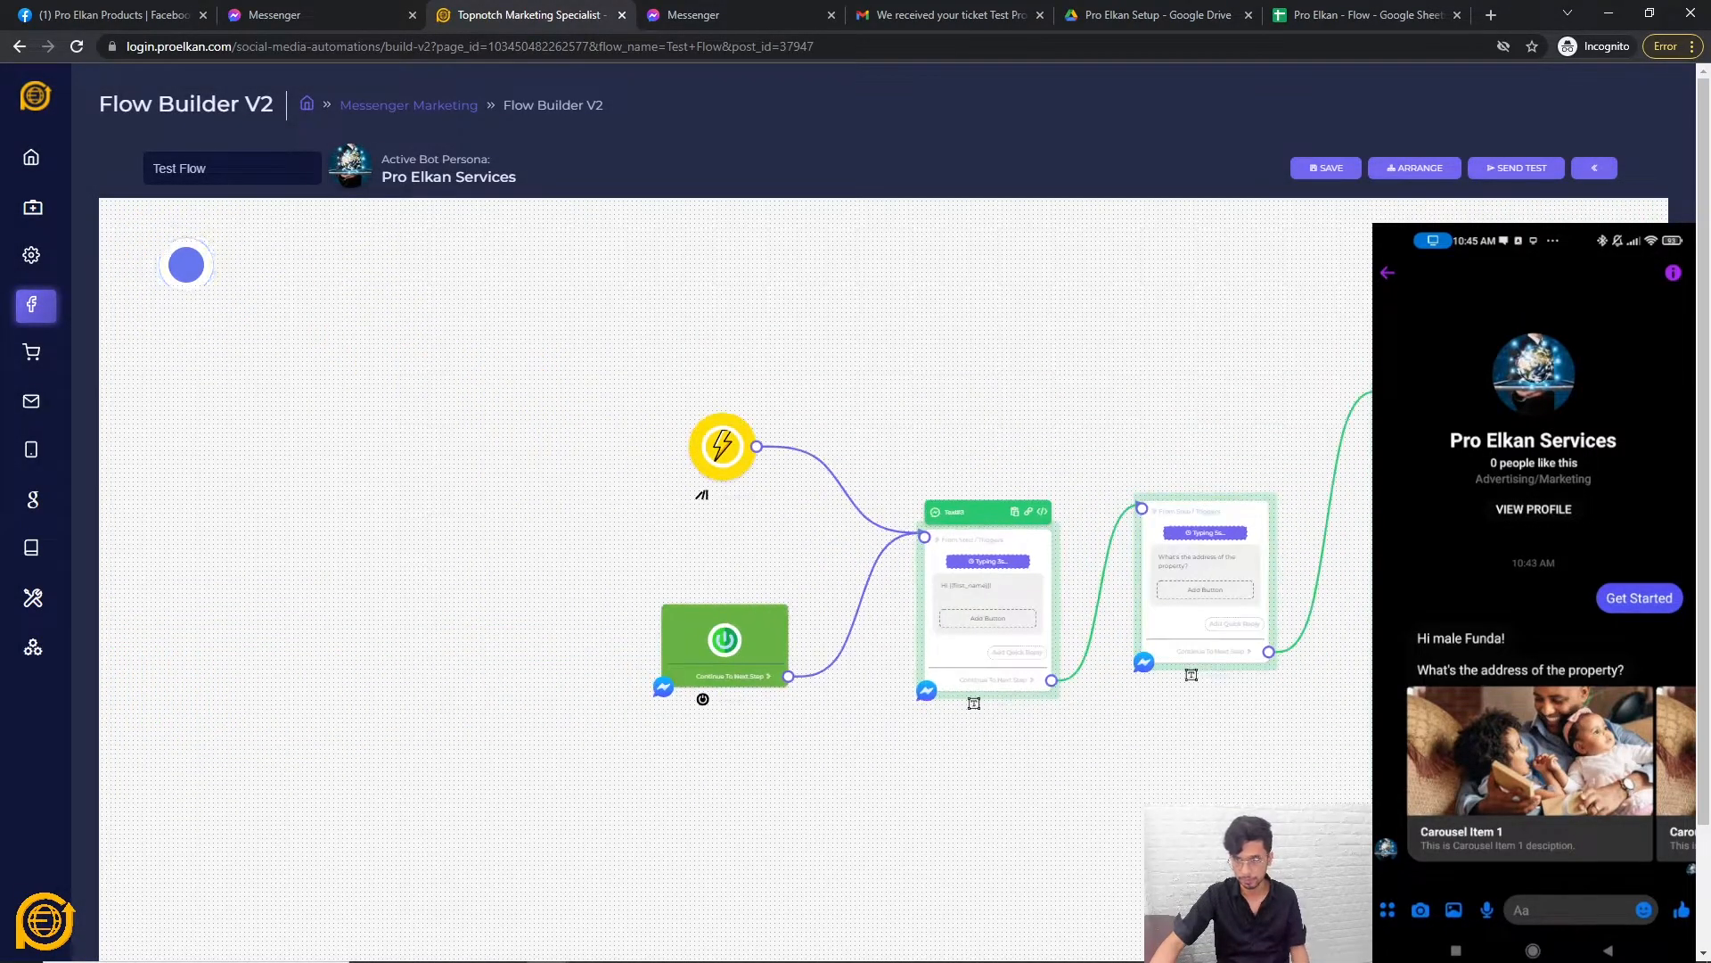
left_click(987, 561)
left_click_drag(706, 520, 706, 521)
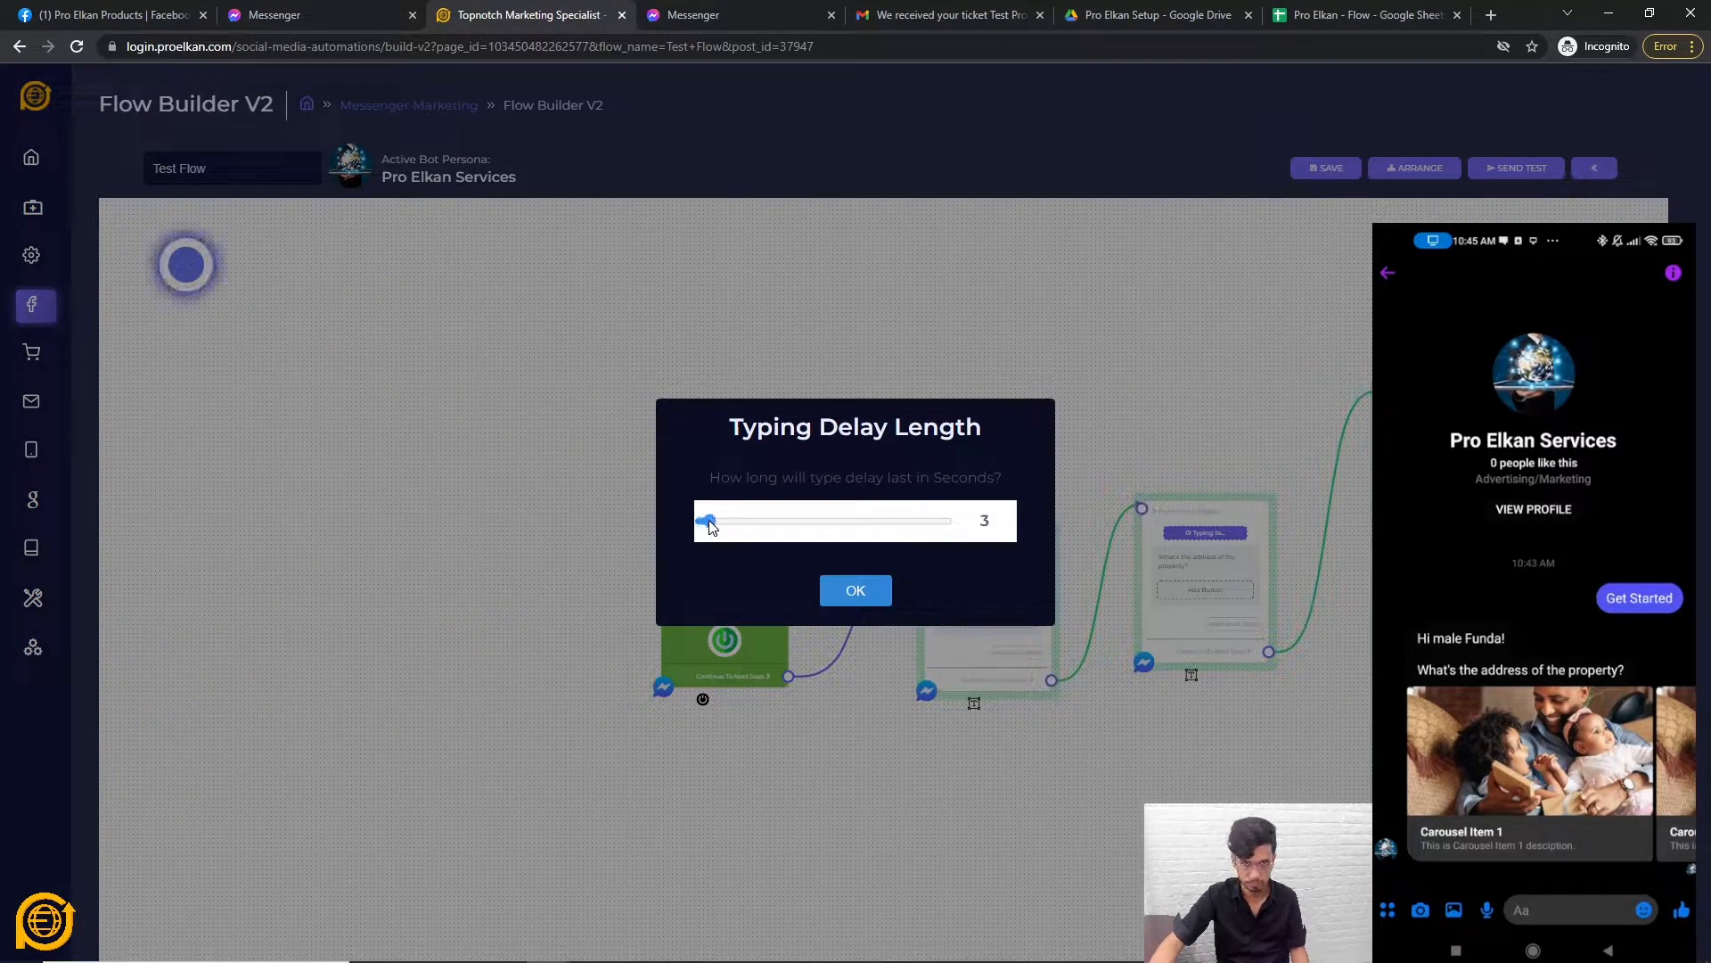
left_click(844, 594)
left_click(1213, 538)
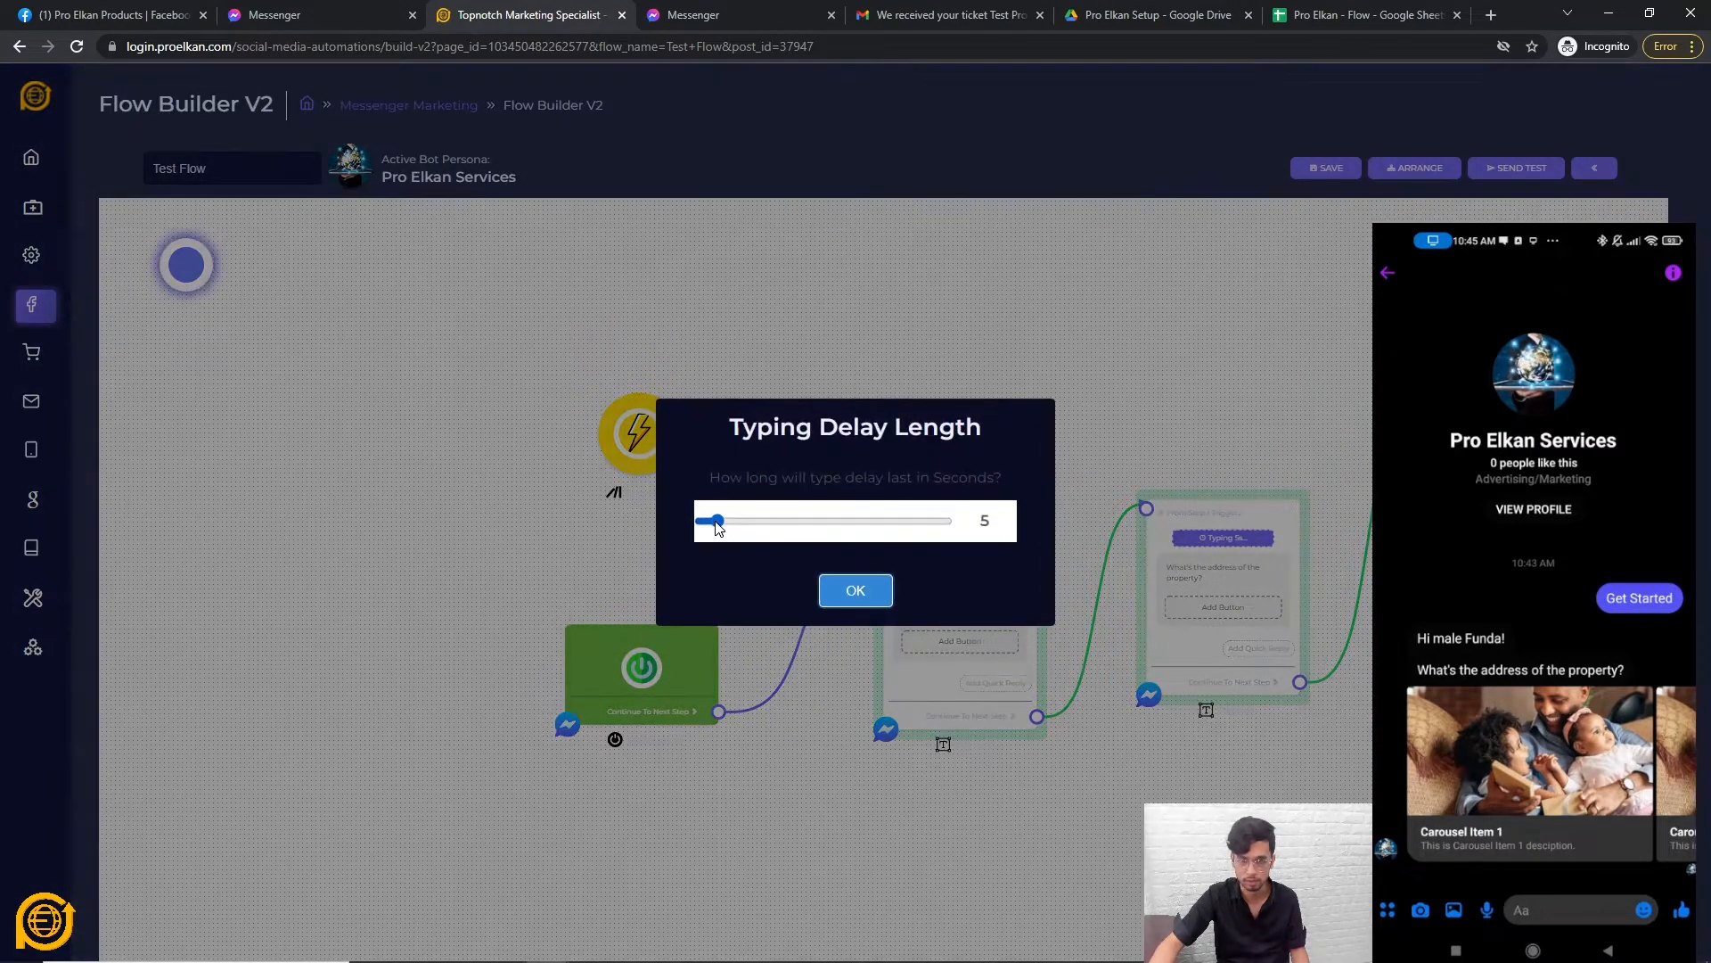
left_click(854, 591)
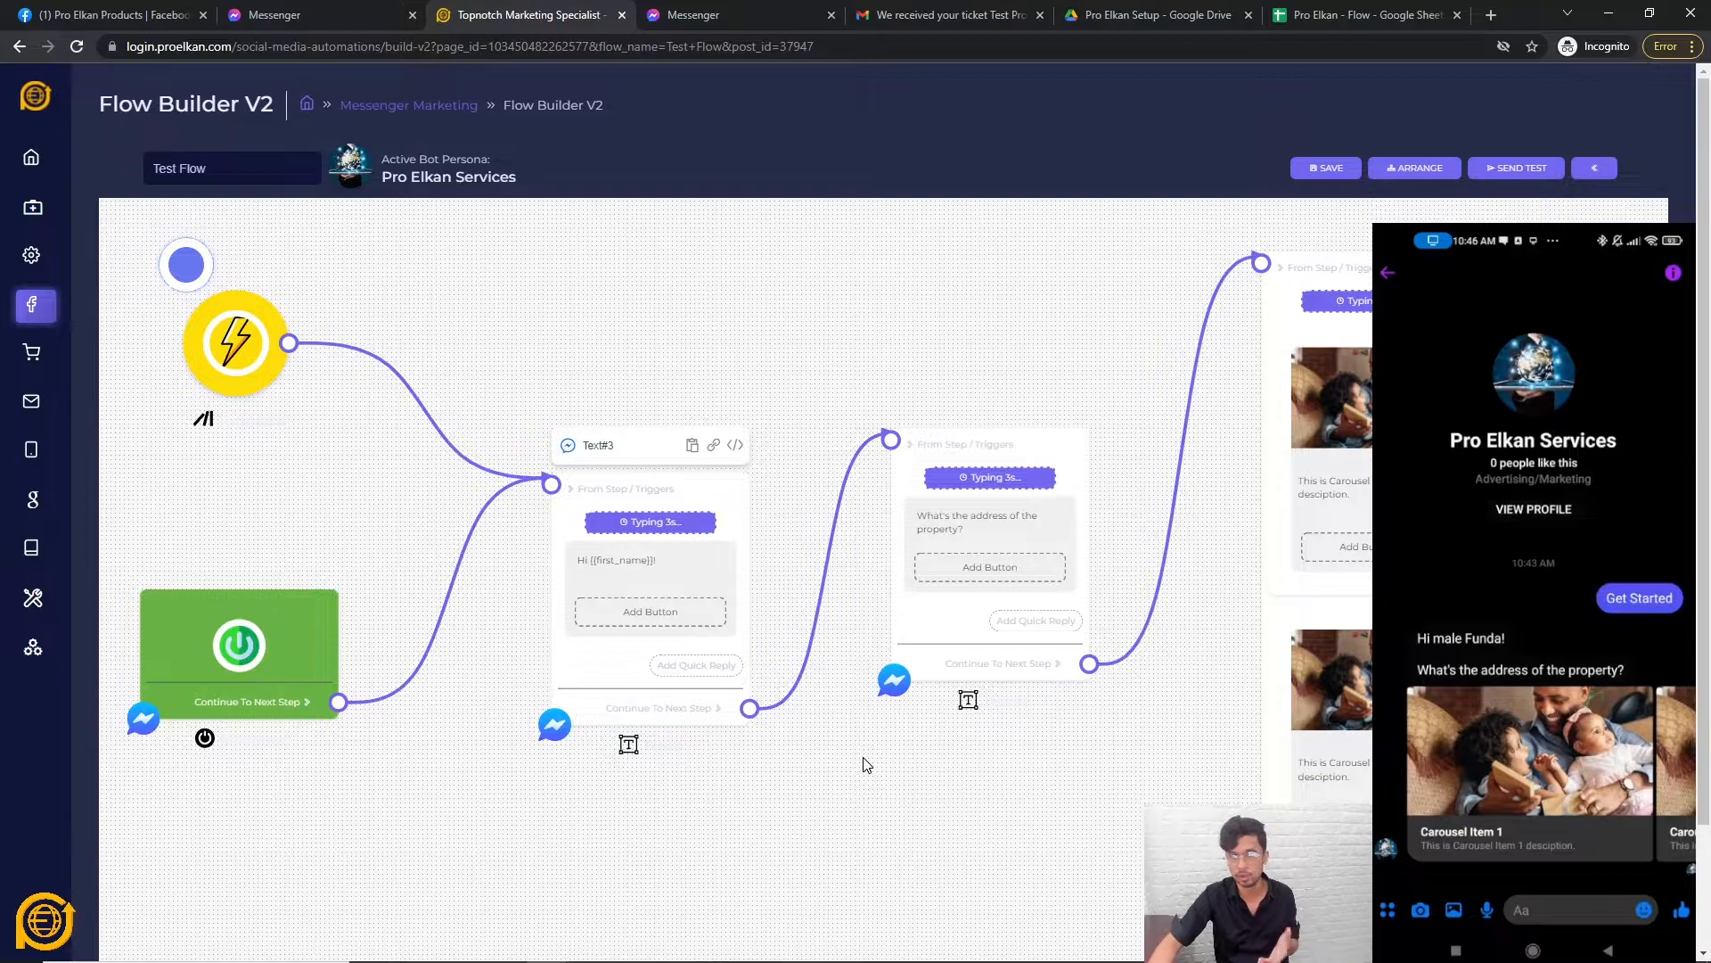
Save Test Flow with its edited greeting and new typing delays, acknowledging the saved notice.
scroll(687, 780, "down", 3)
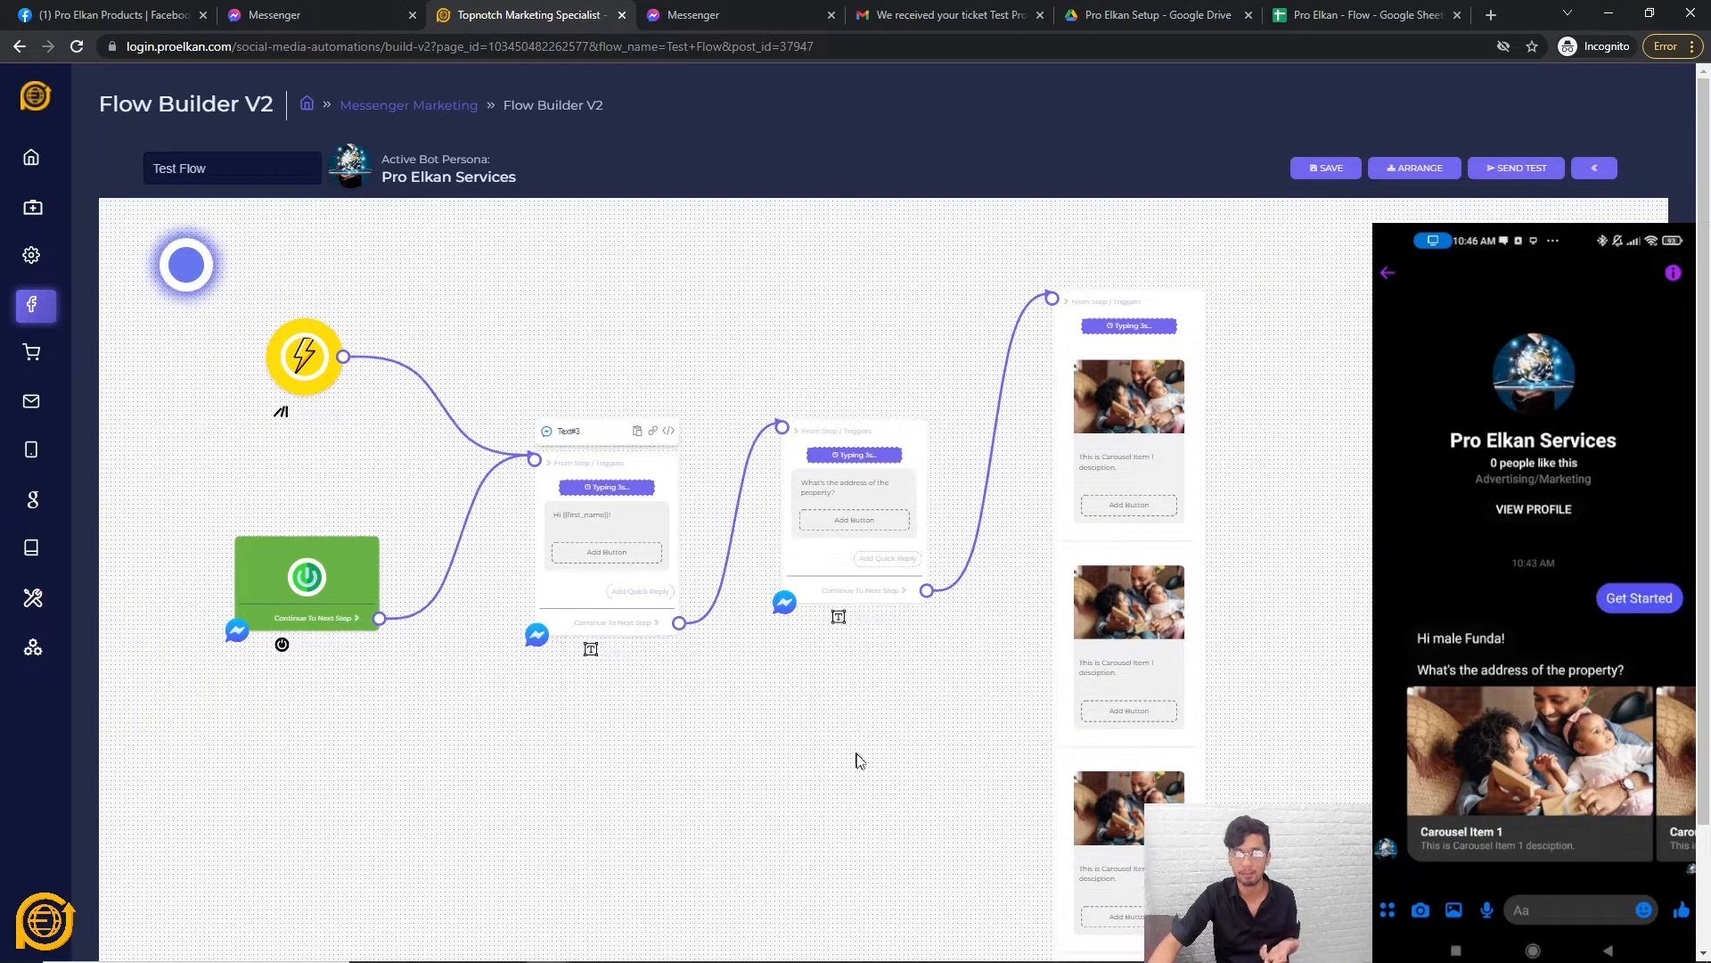
scroll(858, 755, "down", 3)
scroll(936, 802, "up", 2)
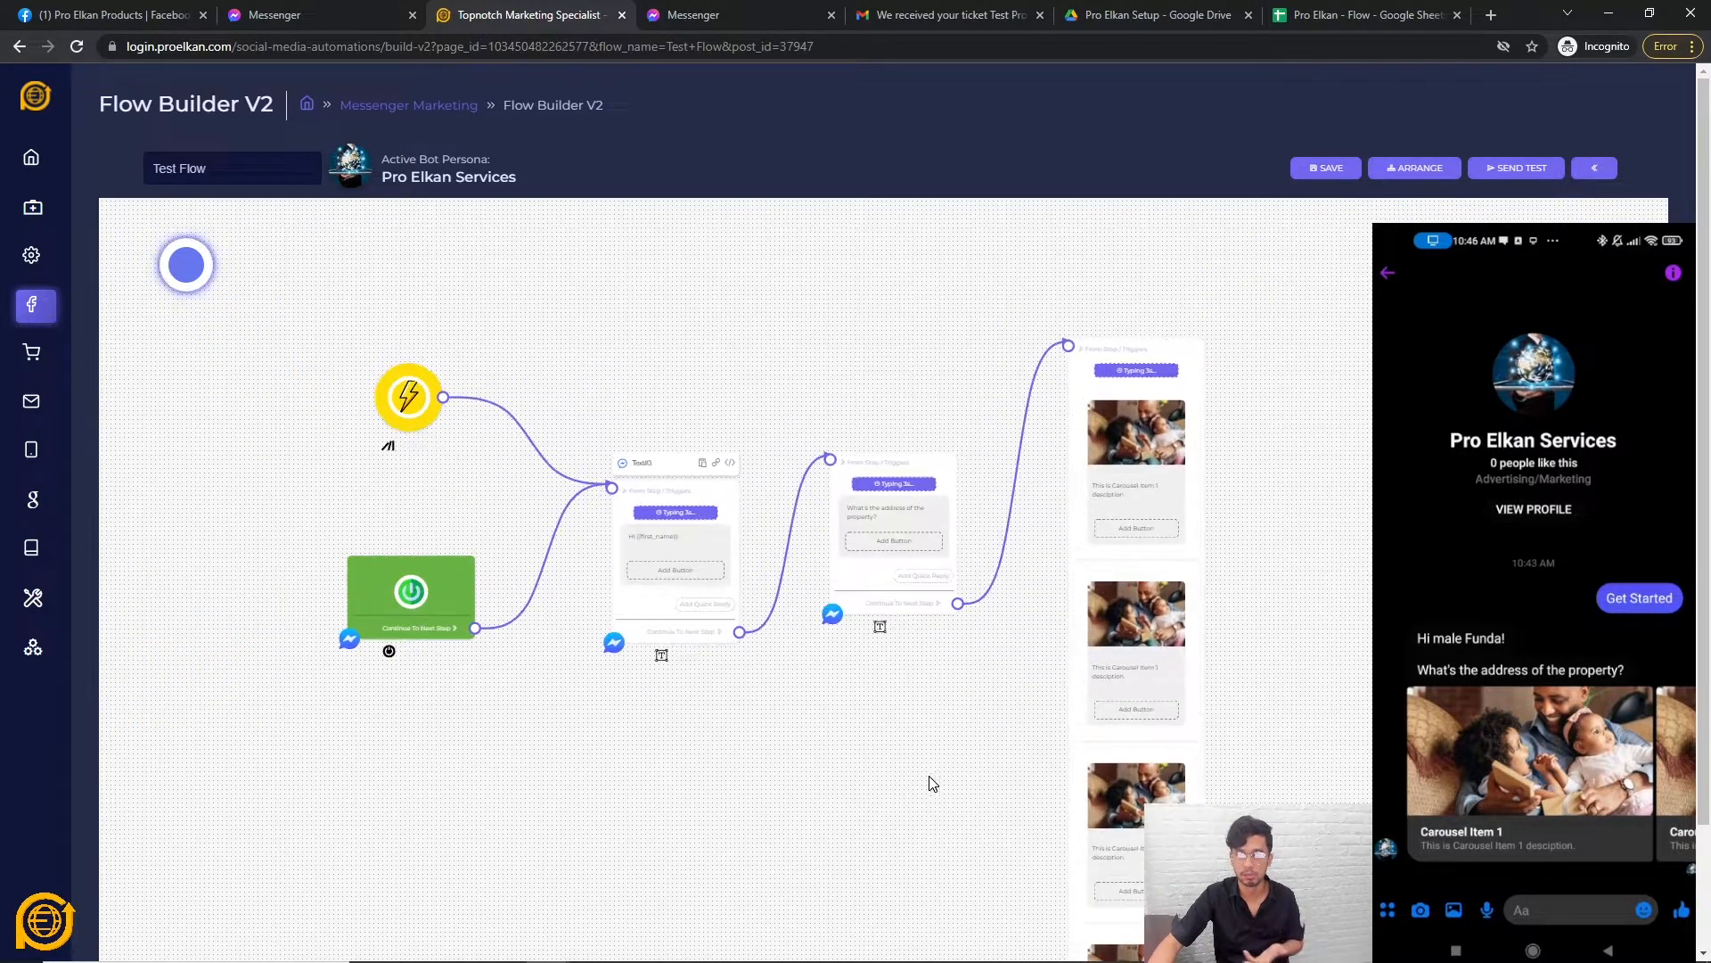
left_click(1317, 171)
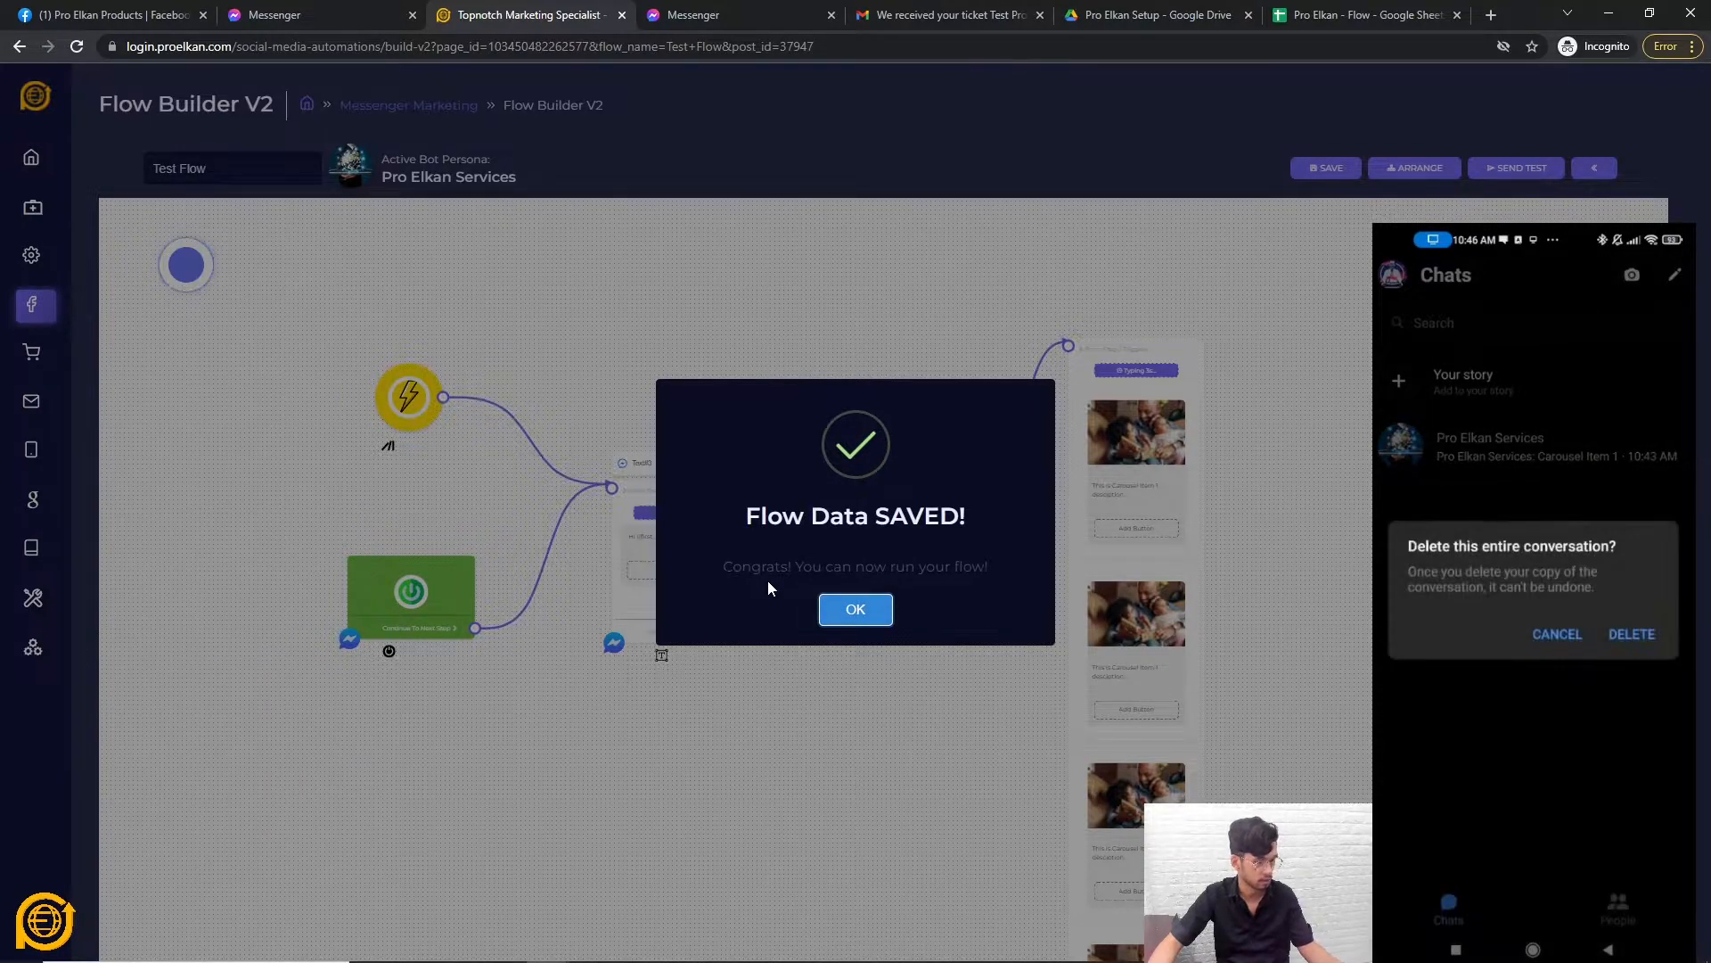
left_click(856, 609)
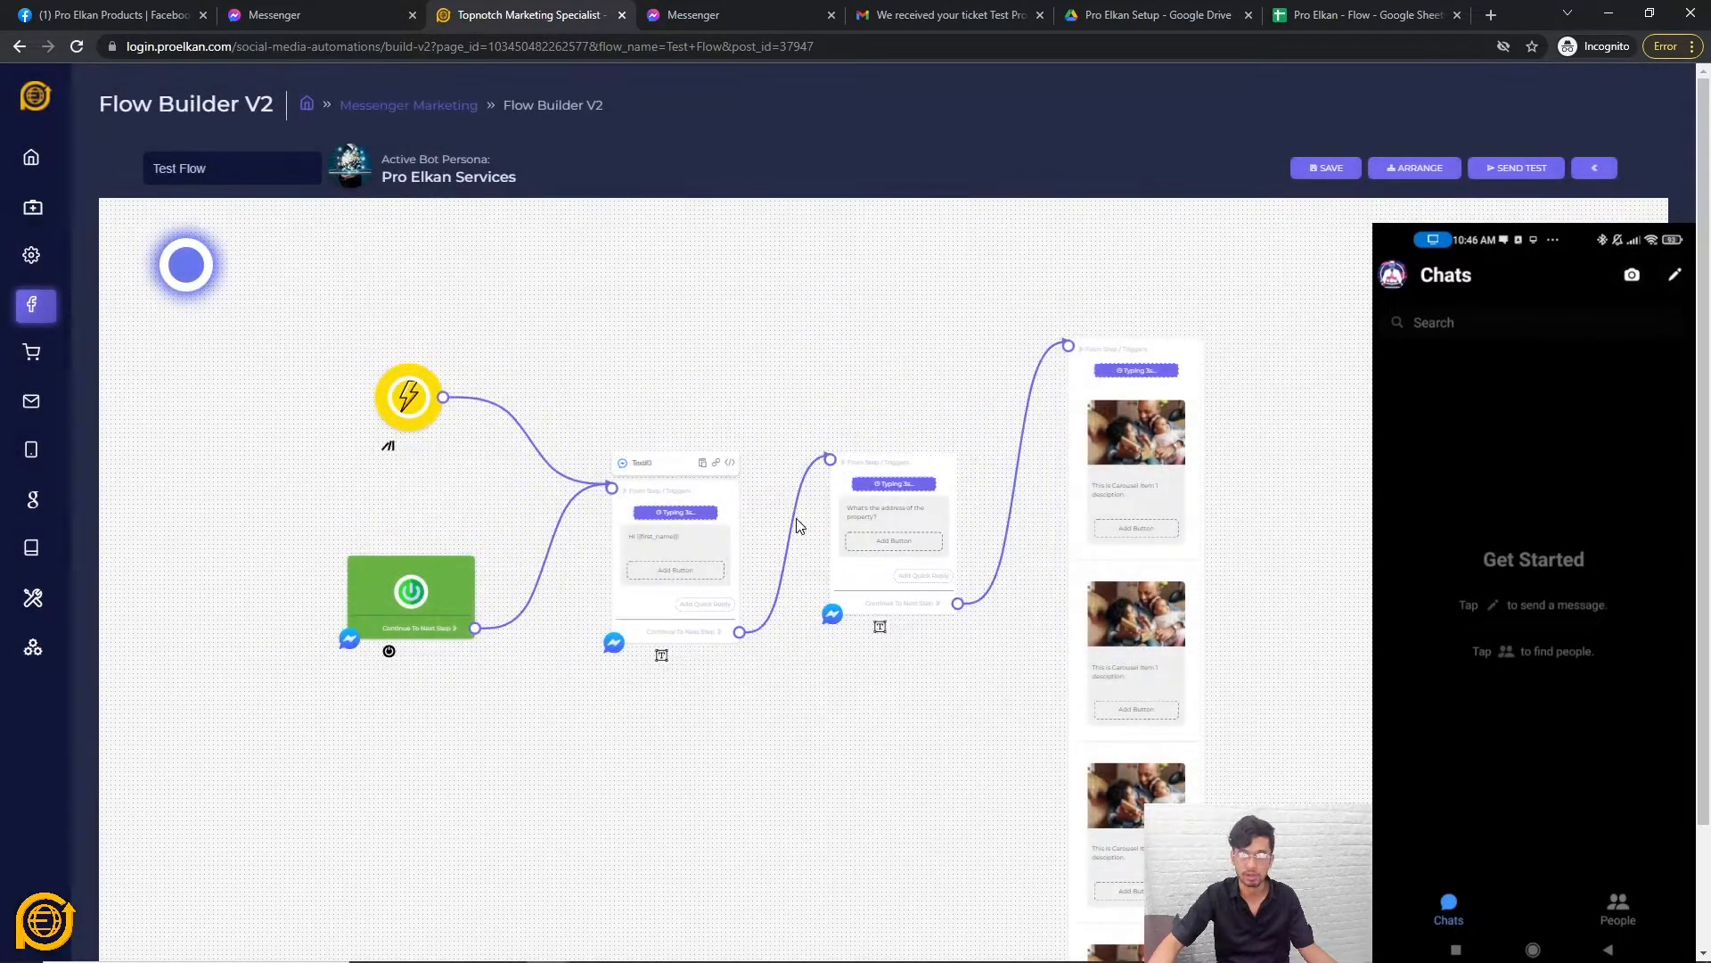
left_click(1516, 167)
Run the flow in Messenger and check the first-name greeting, address question and carousel, then return.
left_click(854, 580)
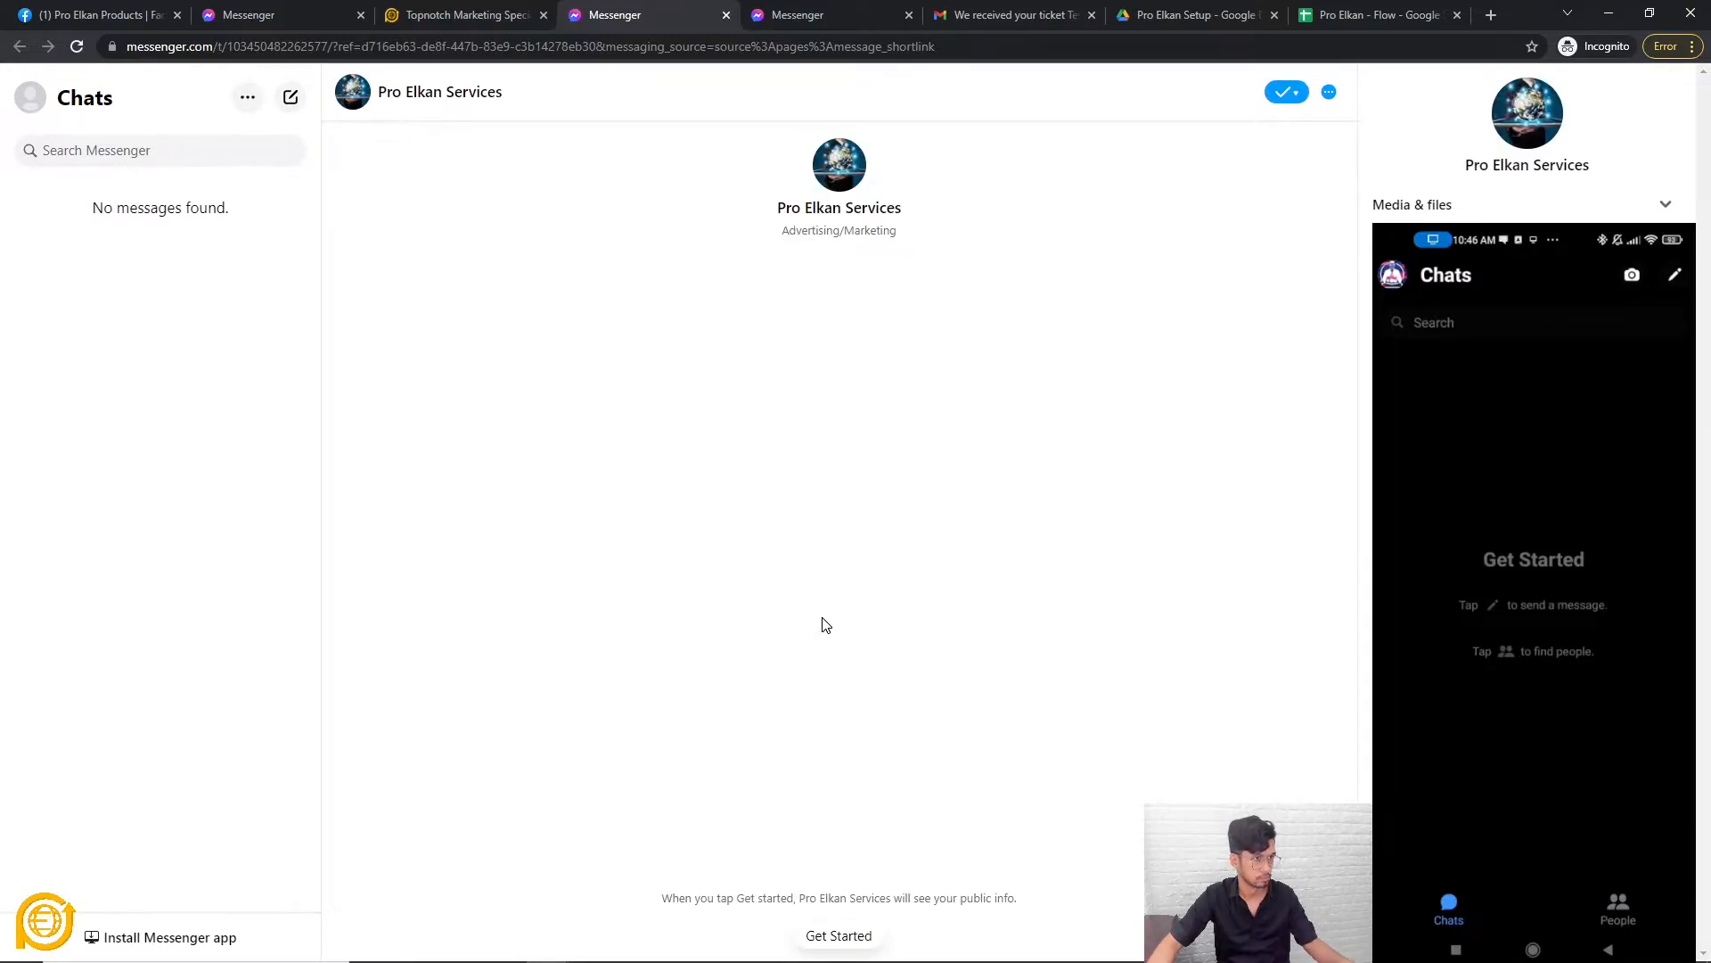
left_click(856, 934)
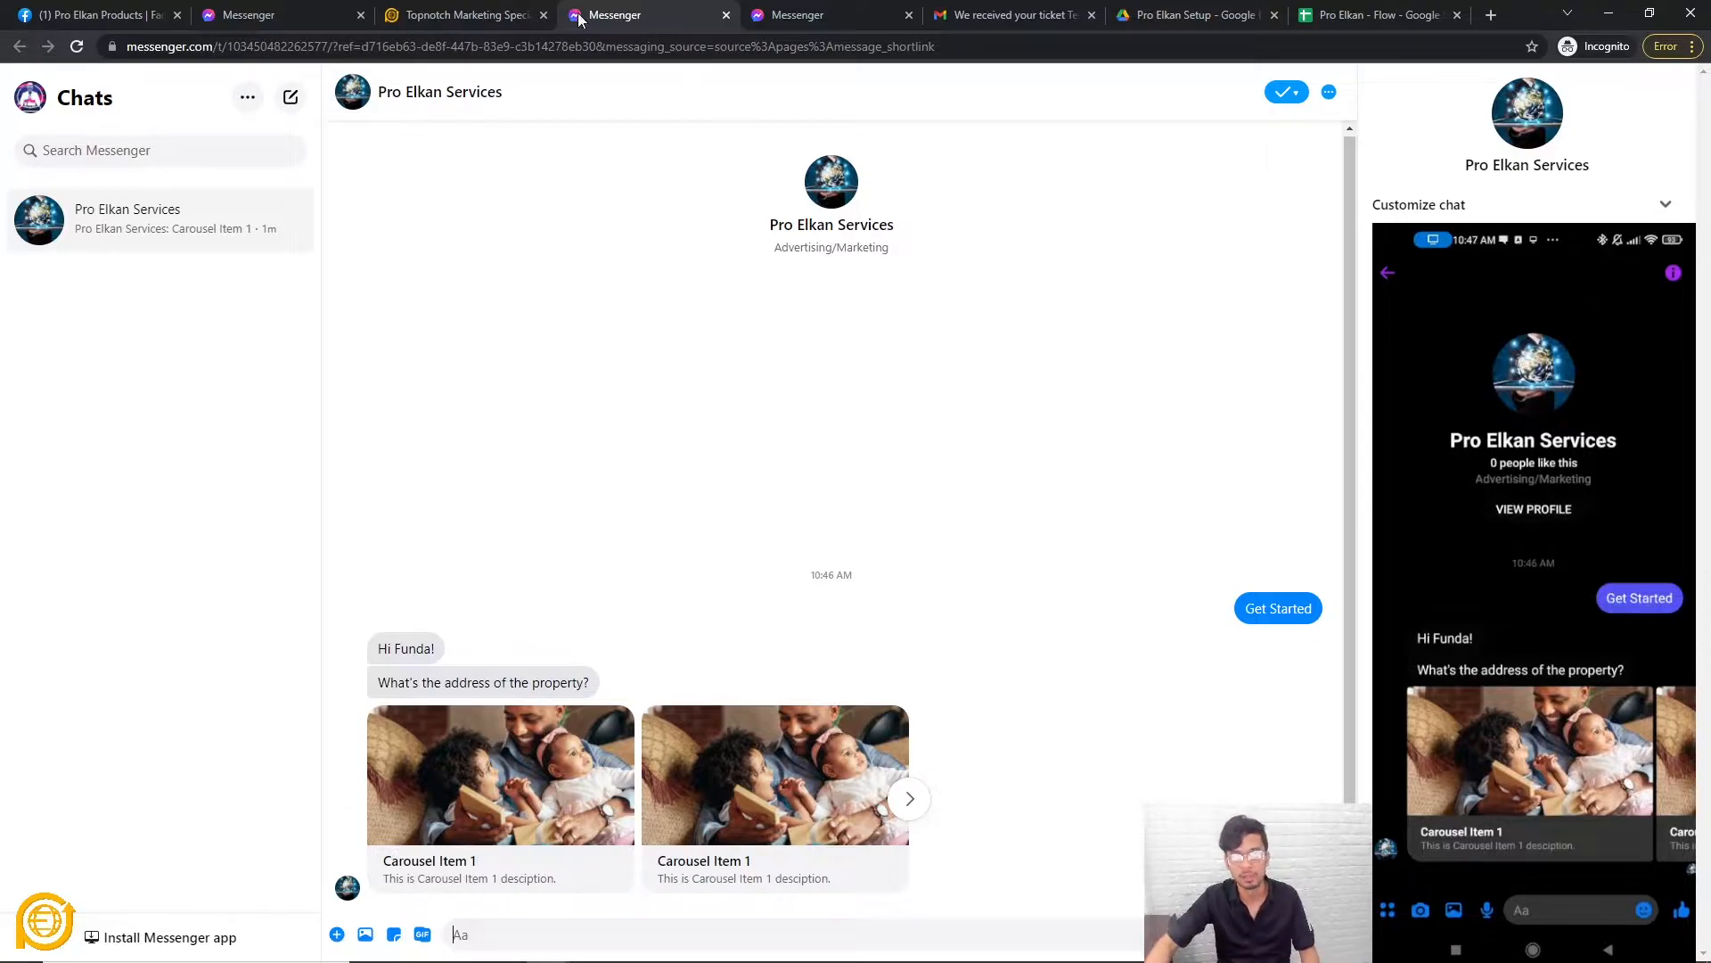
left_click(445, 15)
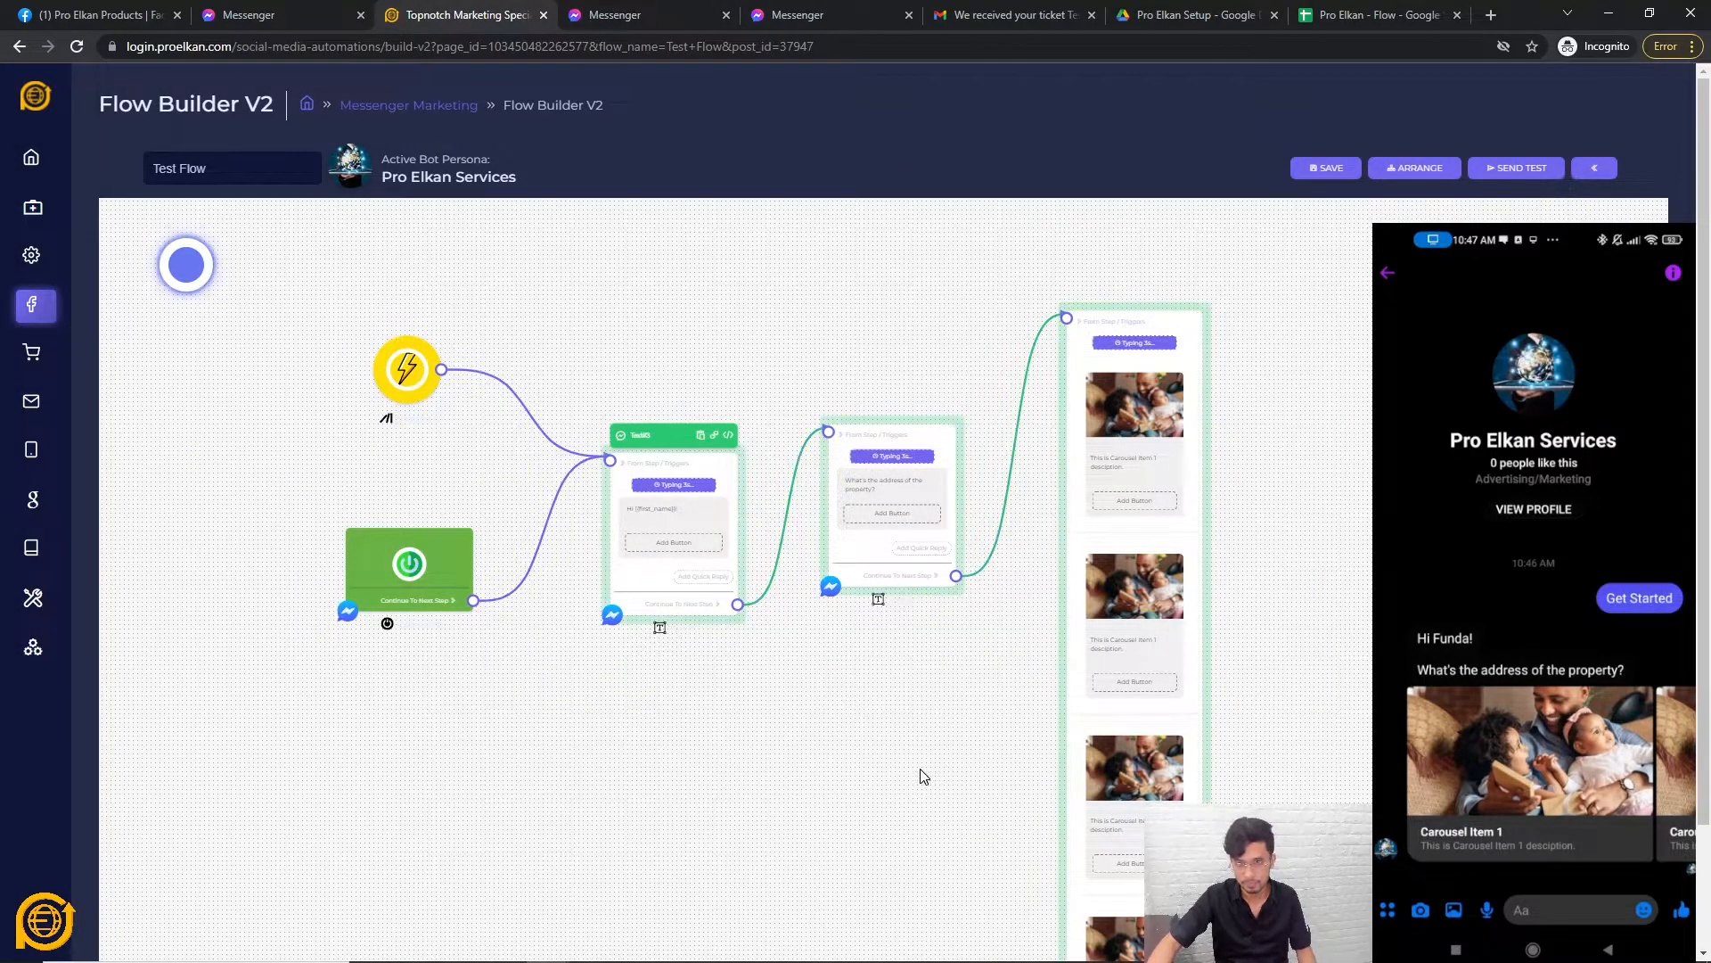
Add a trial Generic card node below the flow.
scroll(811, 723, "up", 1)
scroll(810, 728, "up", 1)
scroll(799, 669, "down", 5)
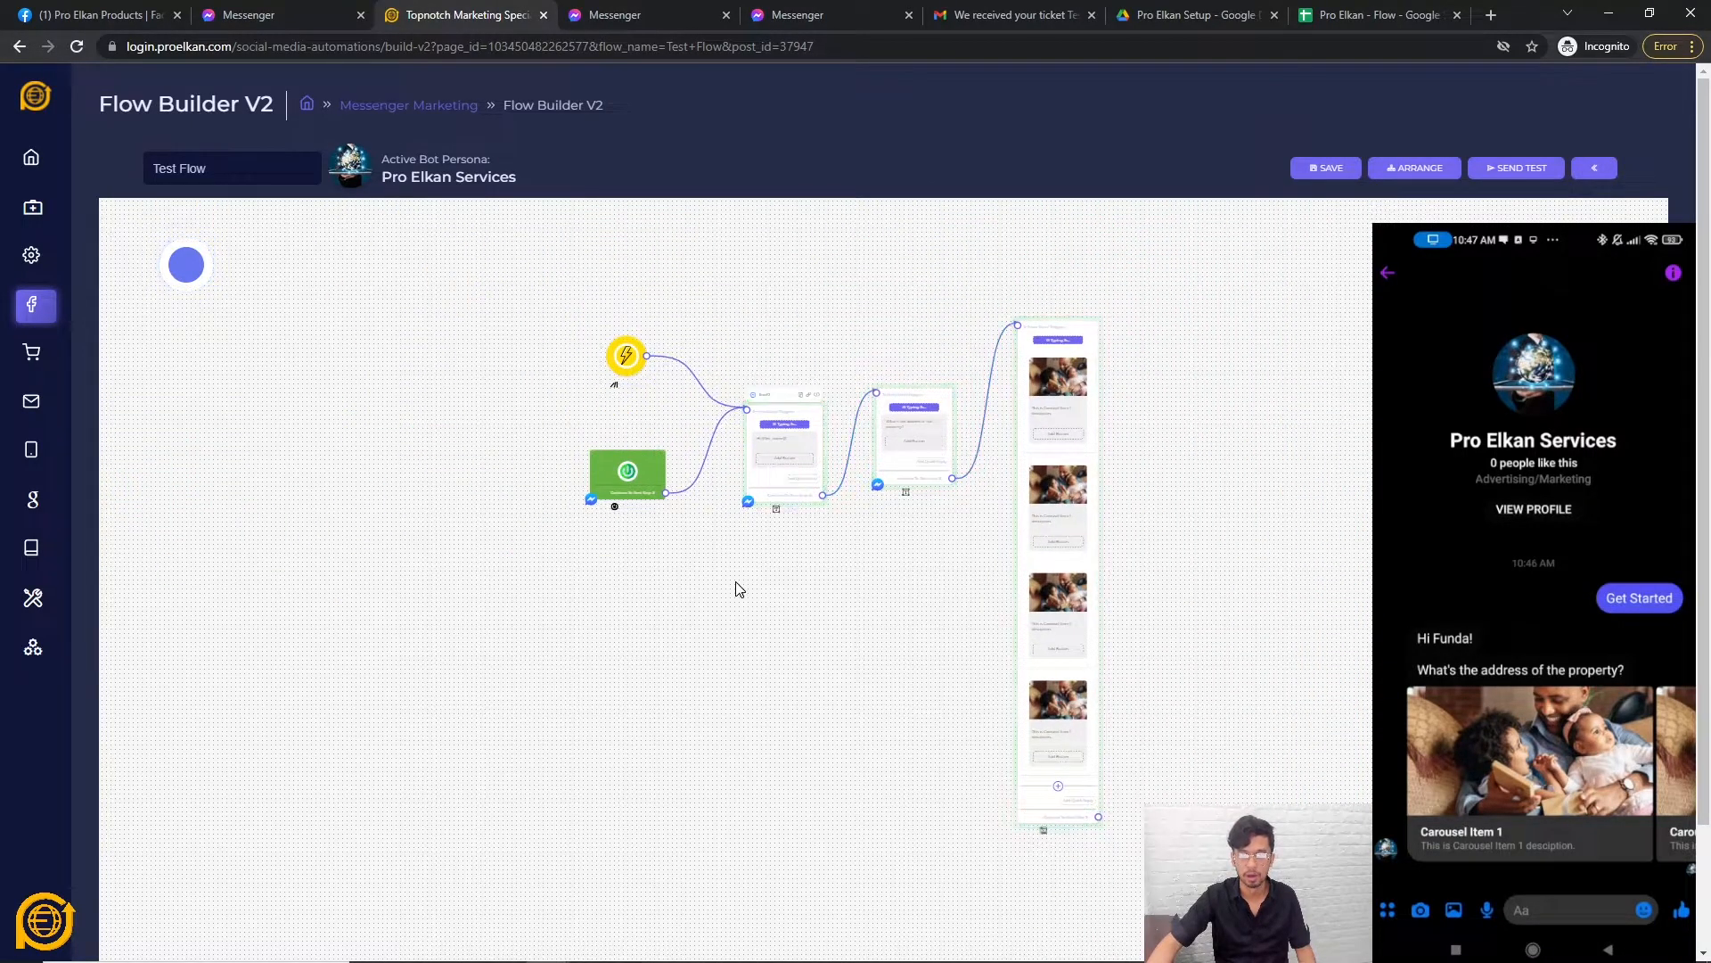
right_click(679, 523)
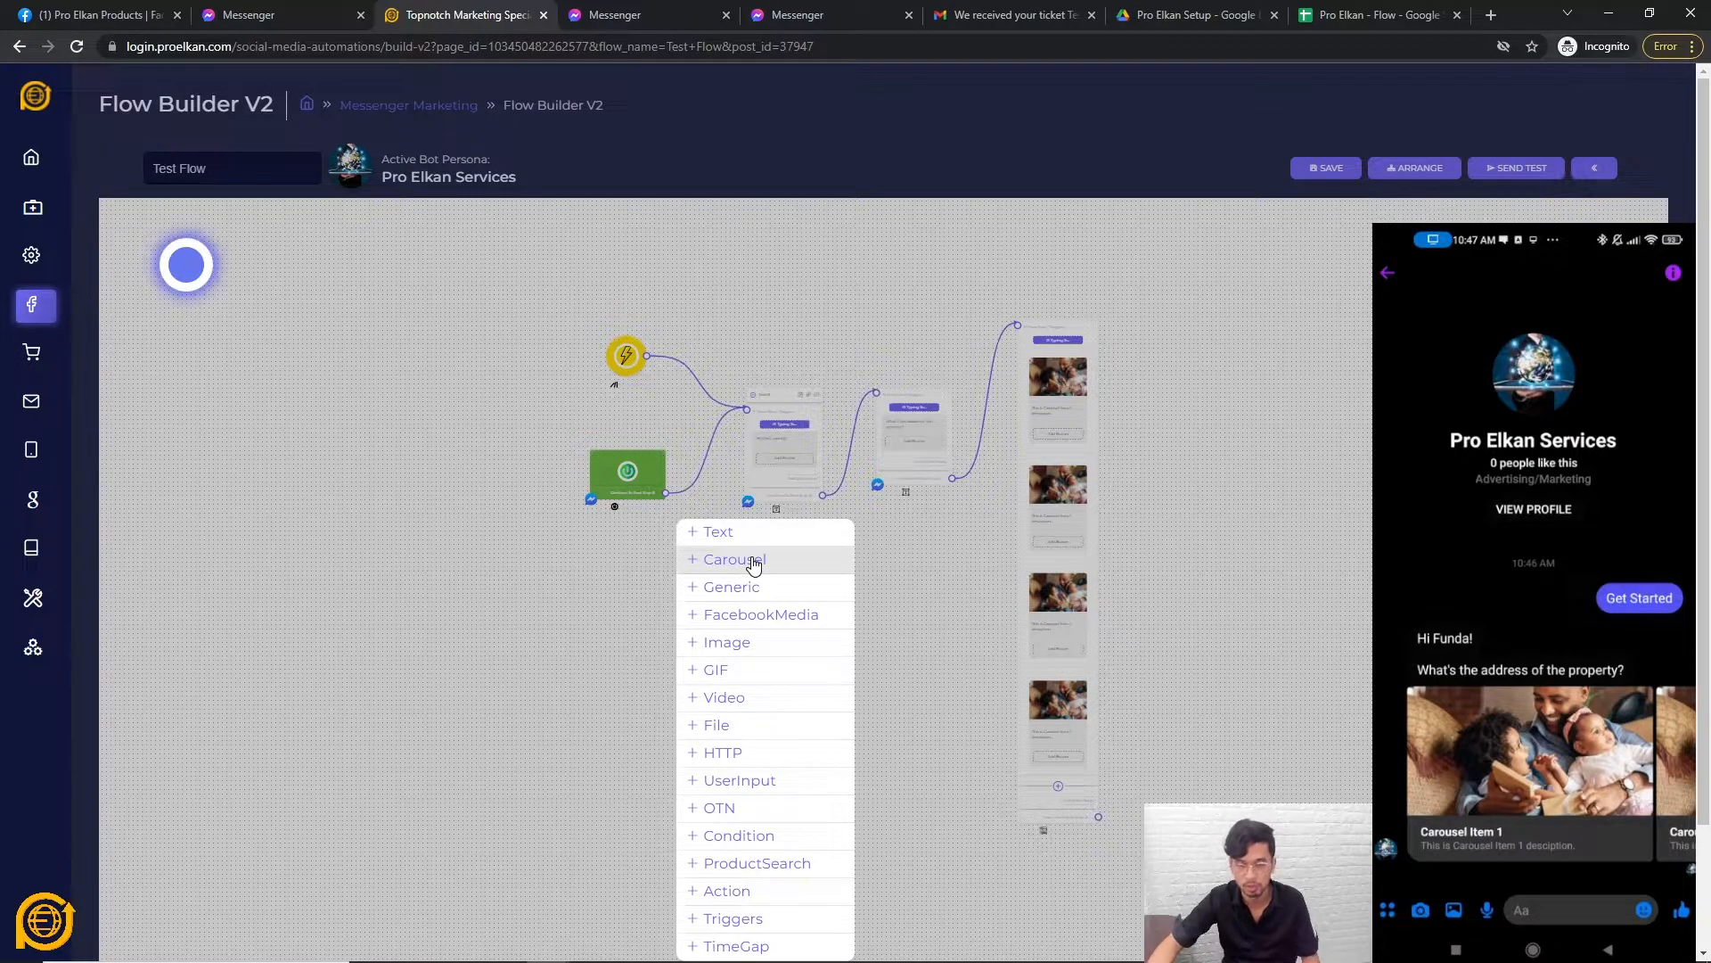
left_click(749, 588)
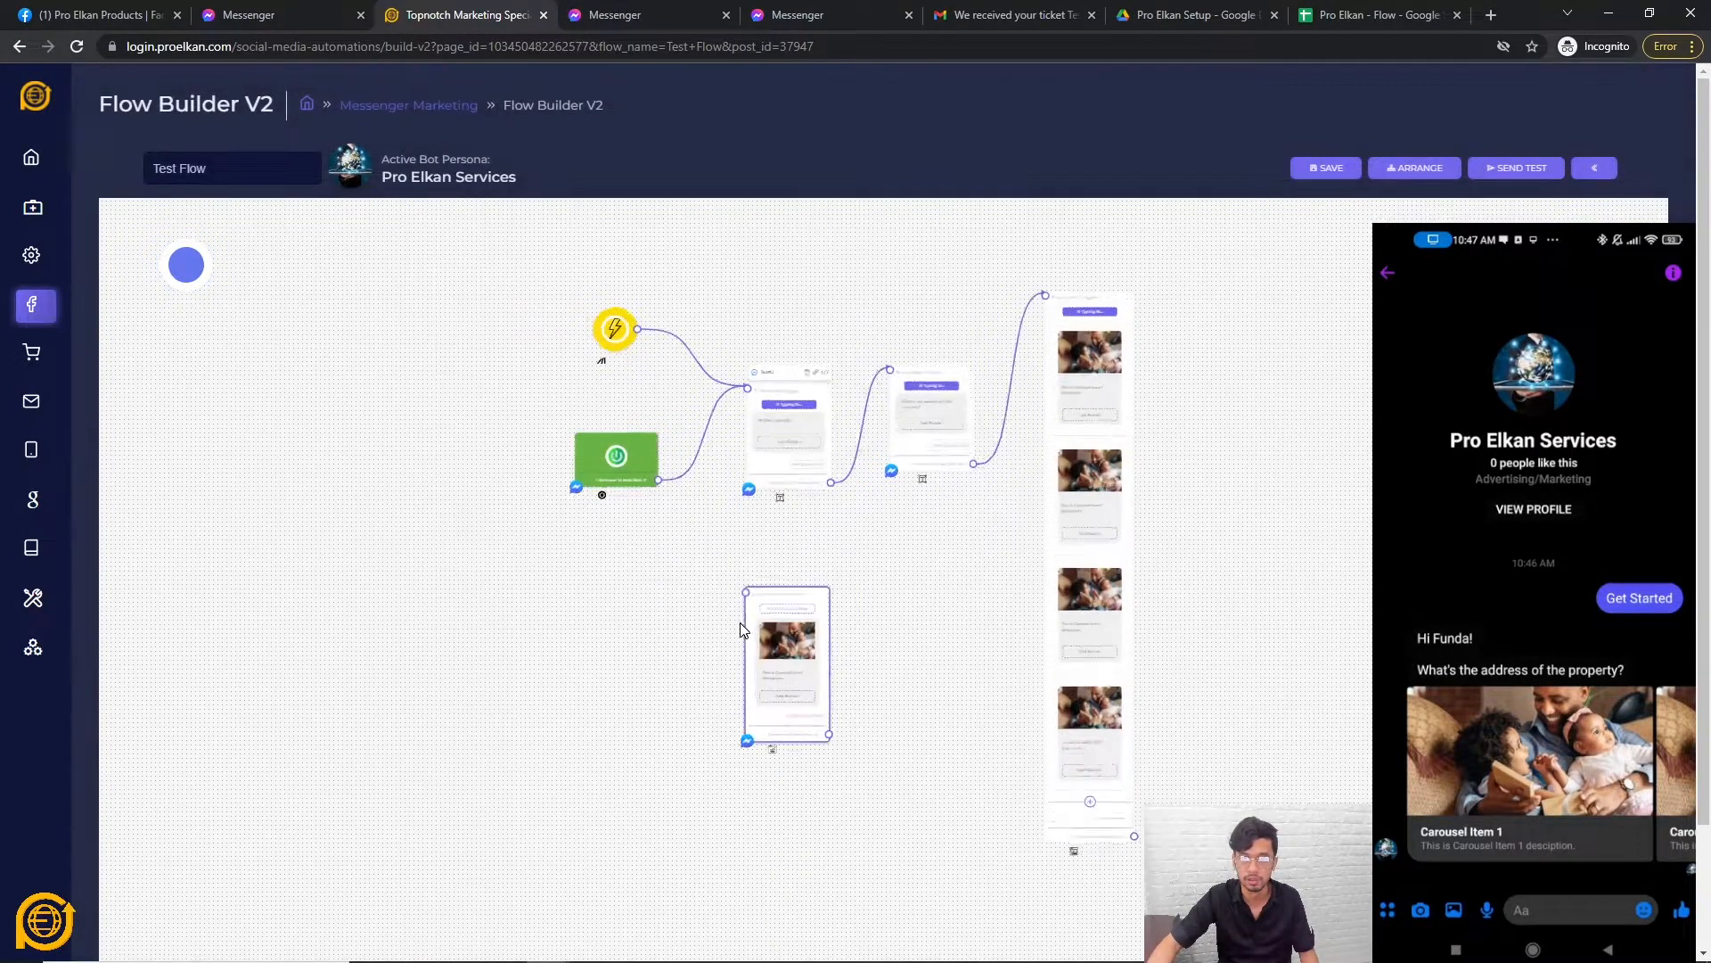
scroll(743, 634, "up", 3)
scroll(767, 638, "down", 1)
scroll(790, 642, "up", 3)
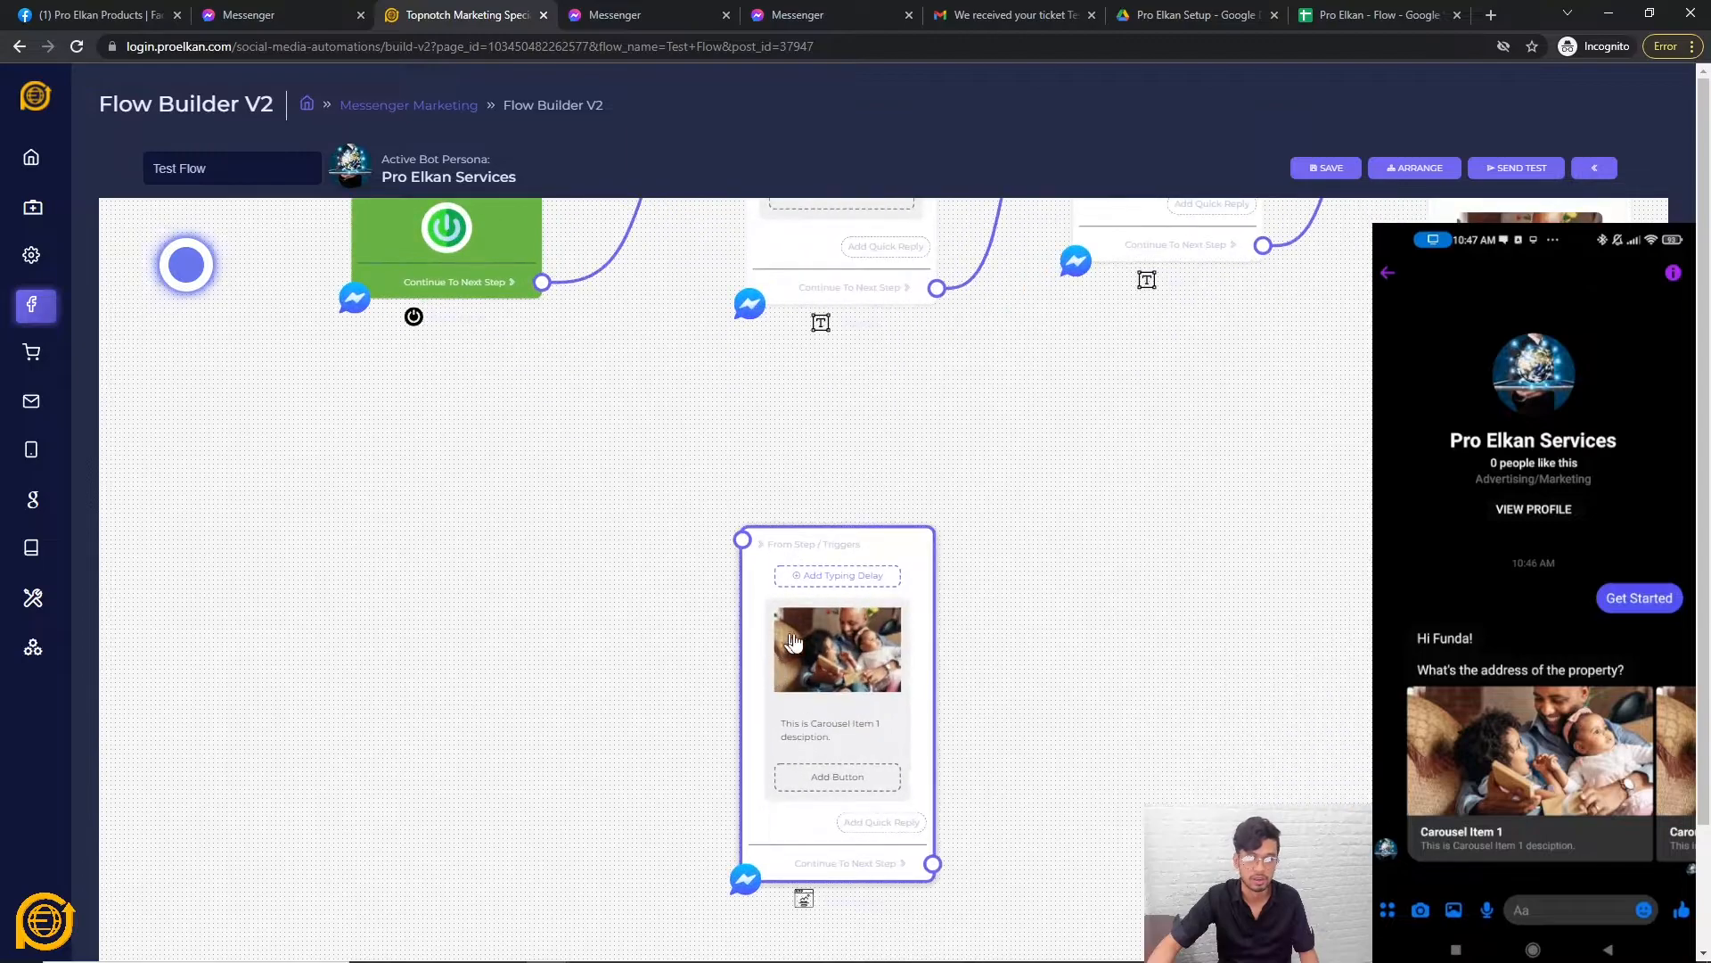
scroll(843, 655, "down", 2)
Delete the trial Generic card node from the canvas.
right_click(774, 617)
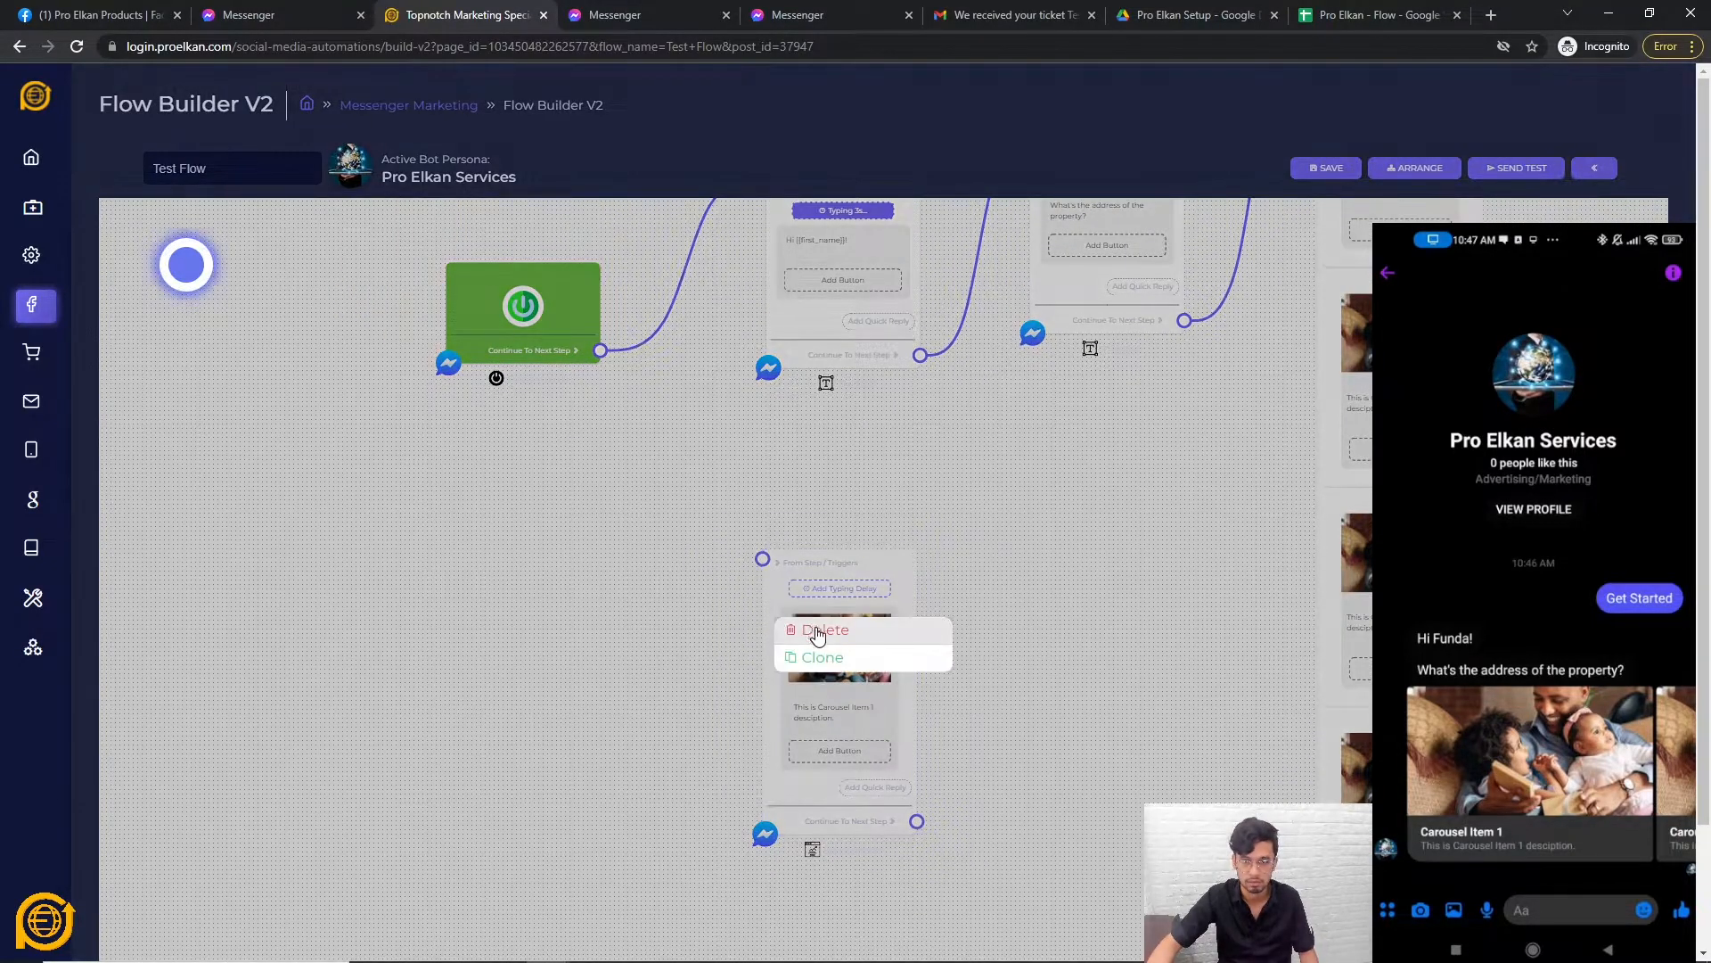
left_click(818, 633)
left_click(737, 524)
left_click(791, 581)
scroll(843, 740, "up", 2)
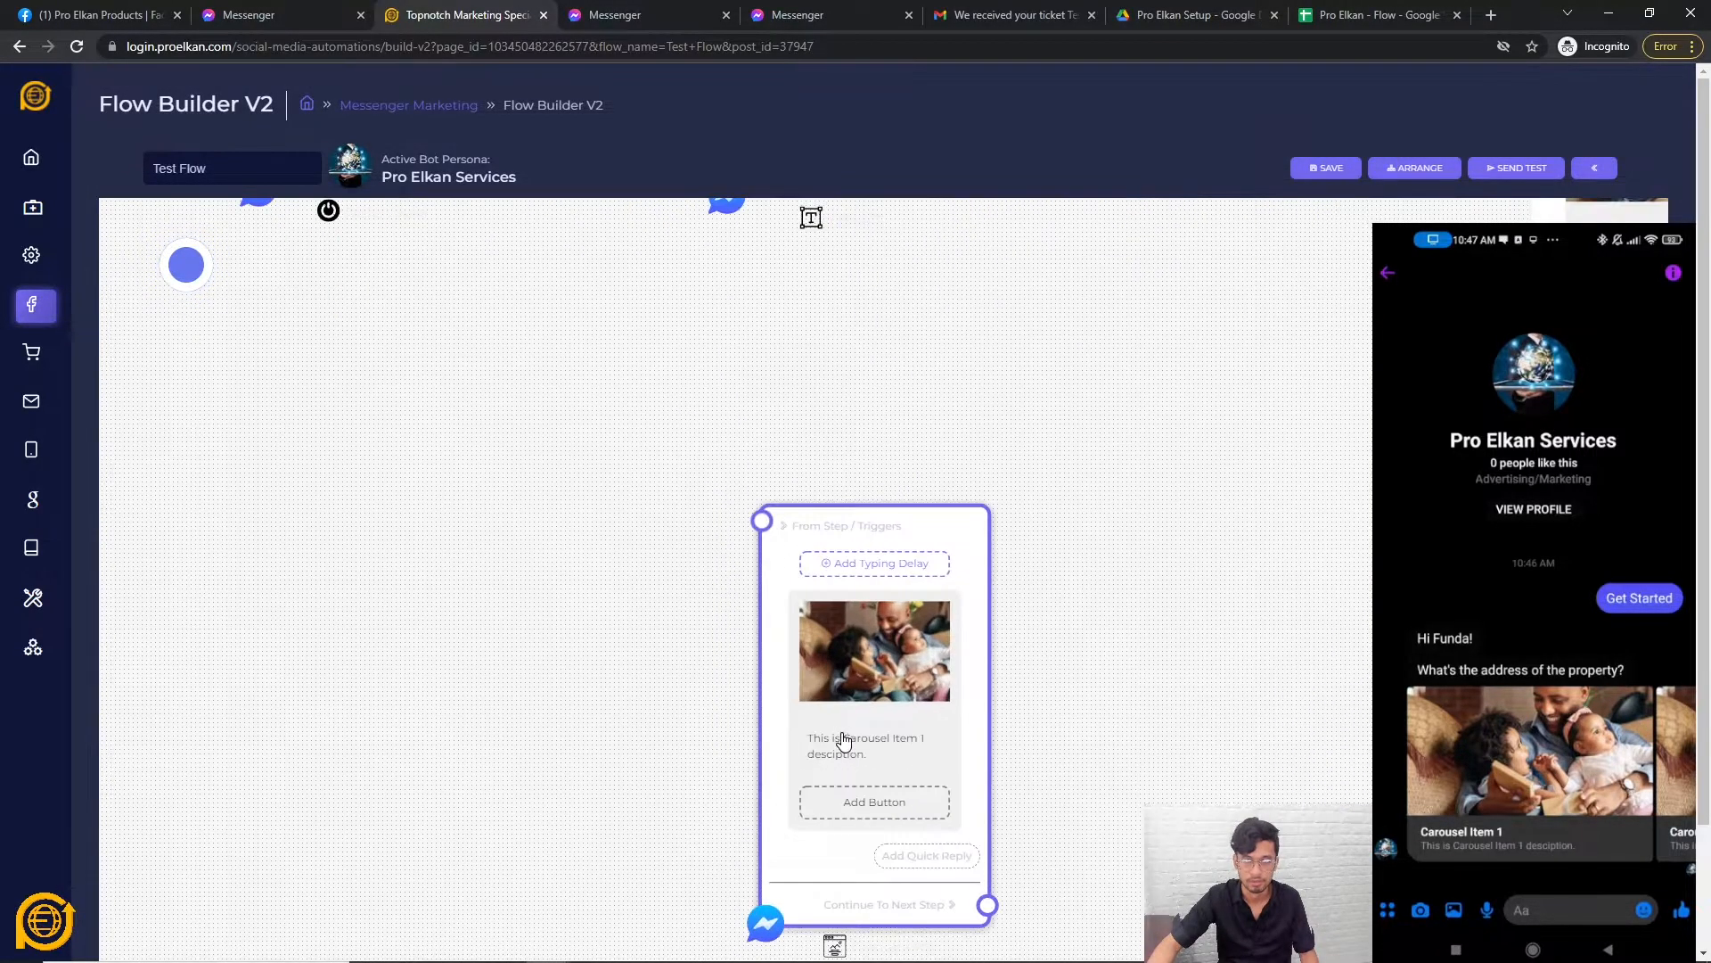
scroll(844, 740, "up", 2)
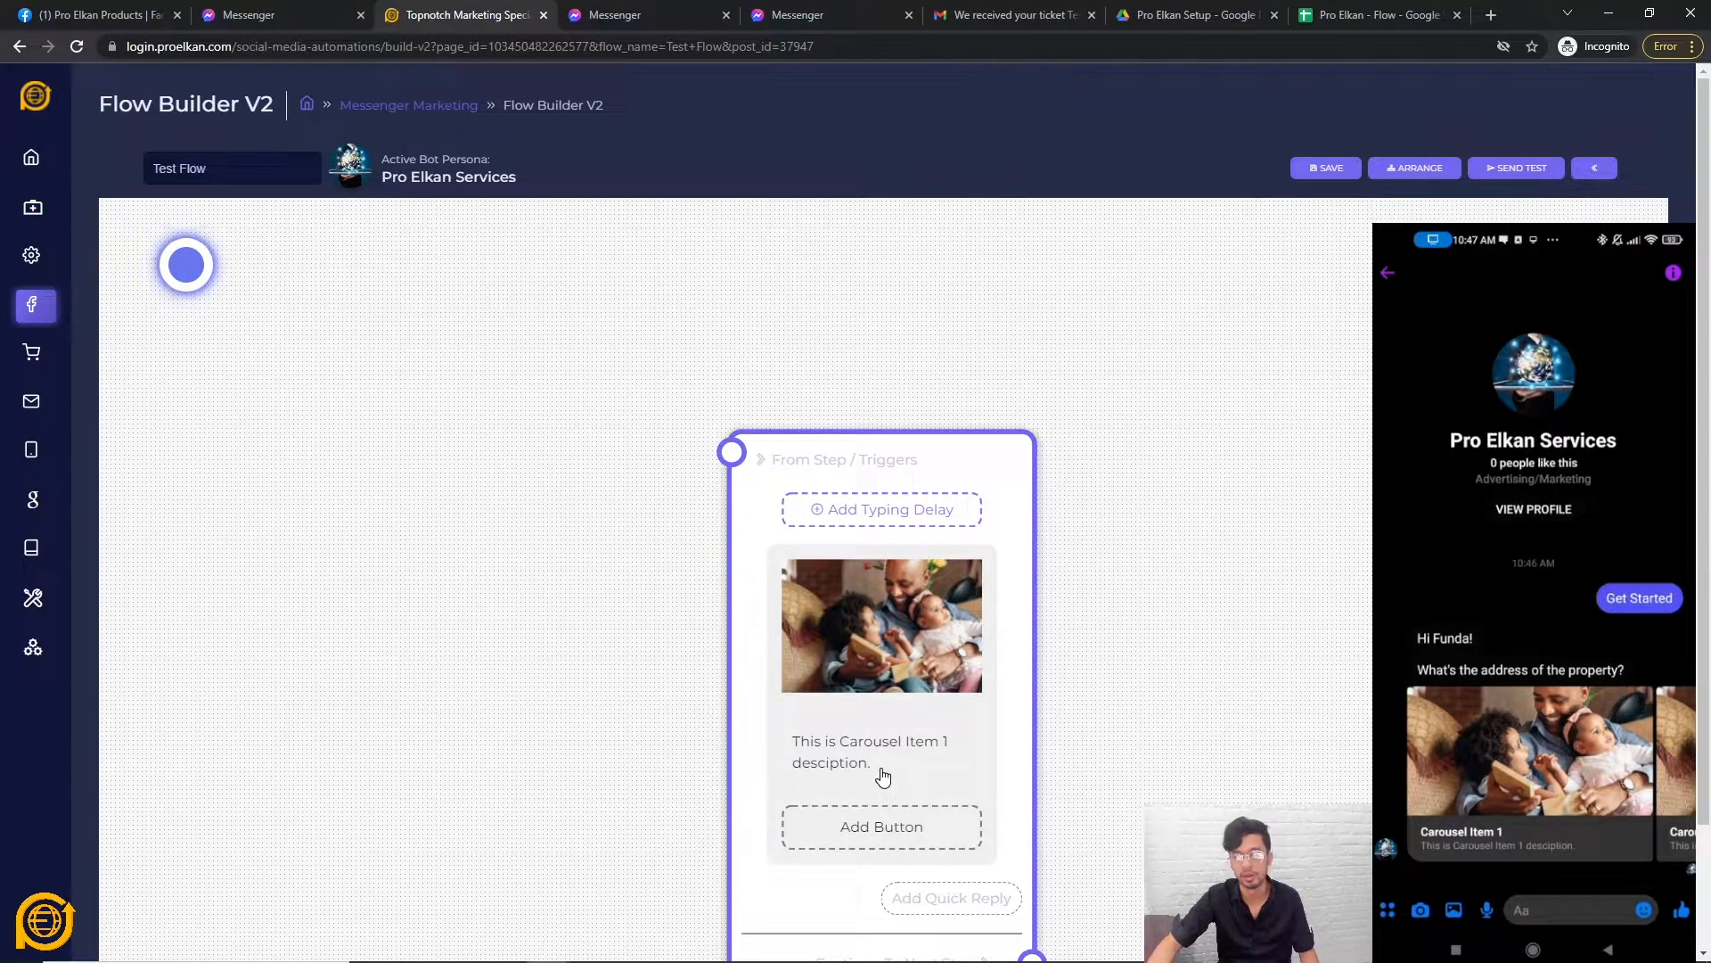
scroll(749, 524, "down", 2)
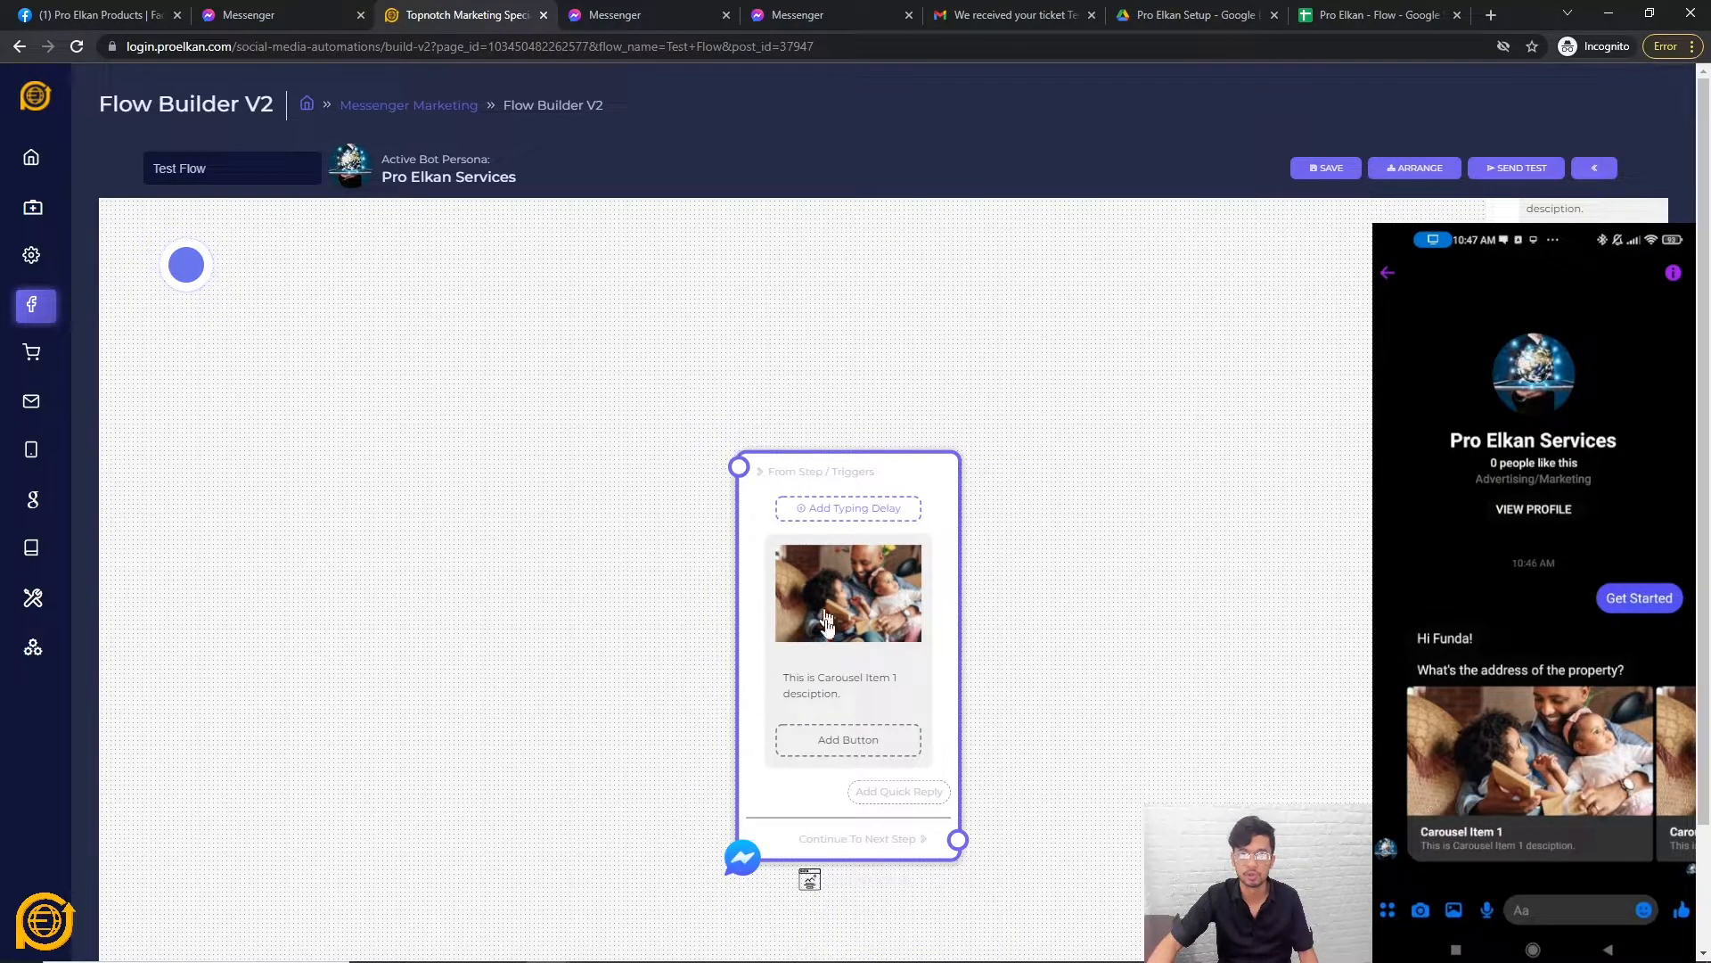
right_click(751, 586)
left_click(799, 590)
Add a Facebook Media node, cancel its media-link prompt, and delete it.
scroll(701, 456, "down", 3)
right_click(741, 413)
left_click(836, 508)
scroll(866, 591, "up", 2)
left_click(894, 595)
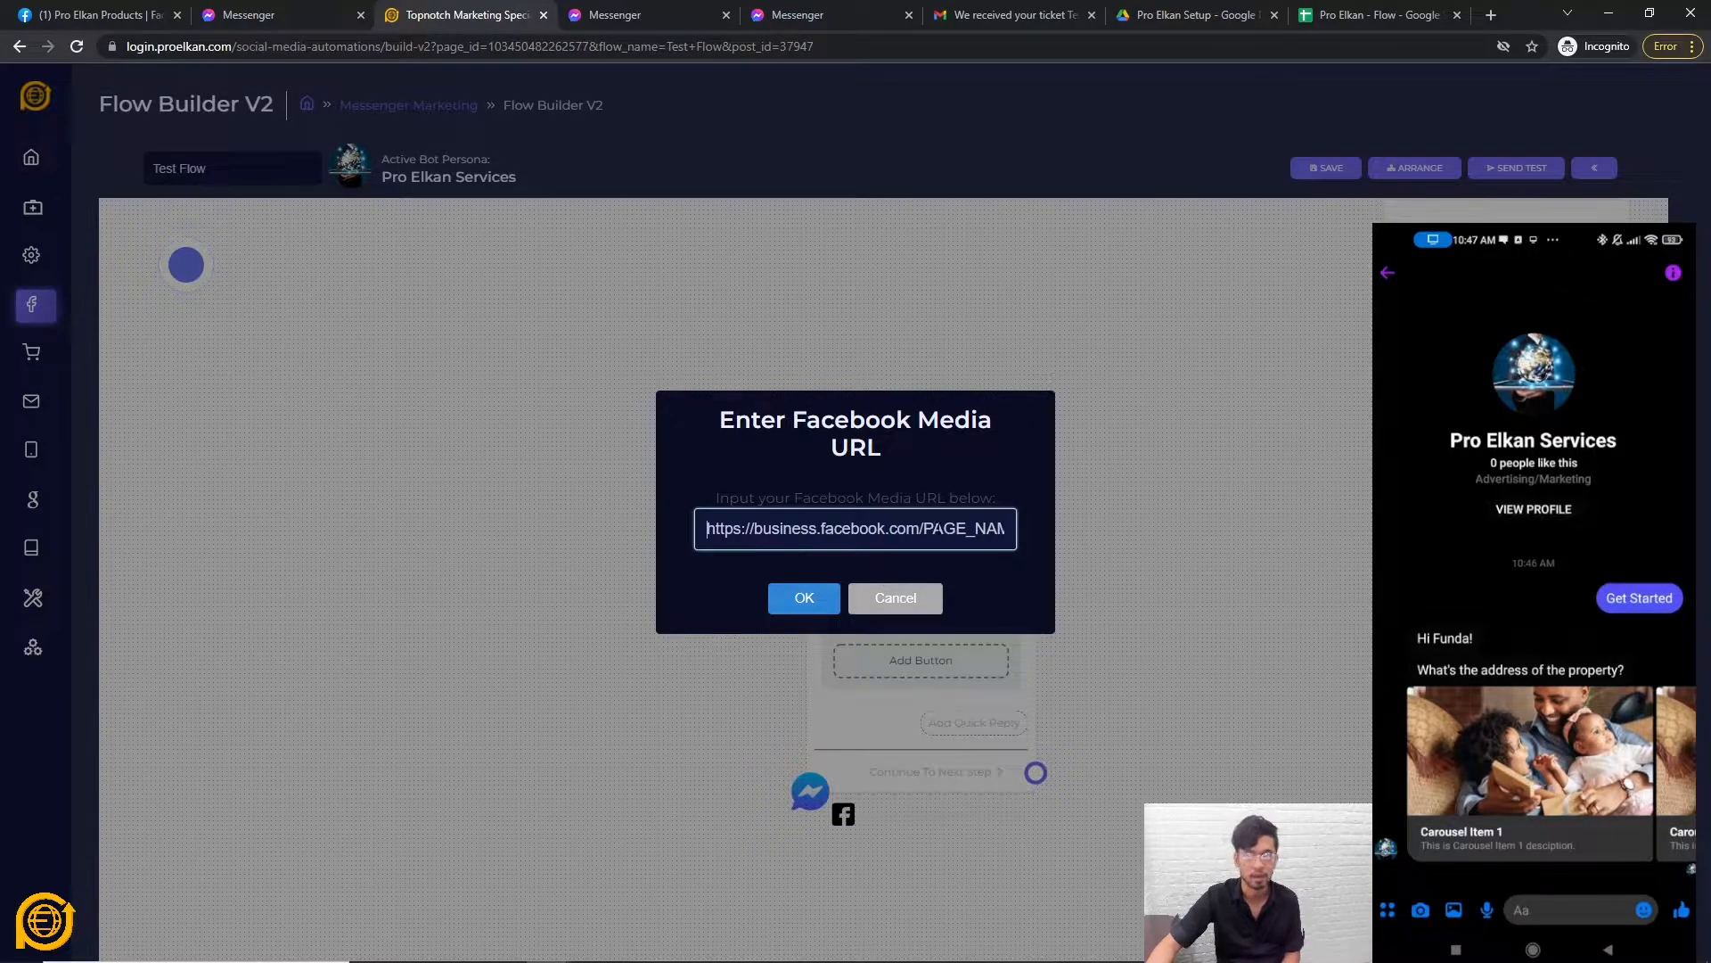
left_click(905, 597)
right_click(859, 697)
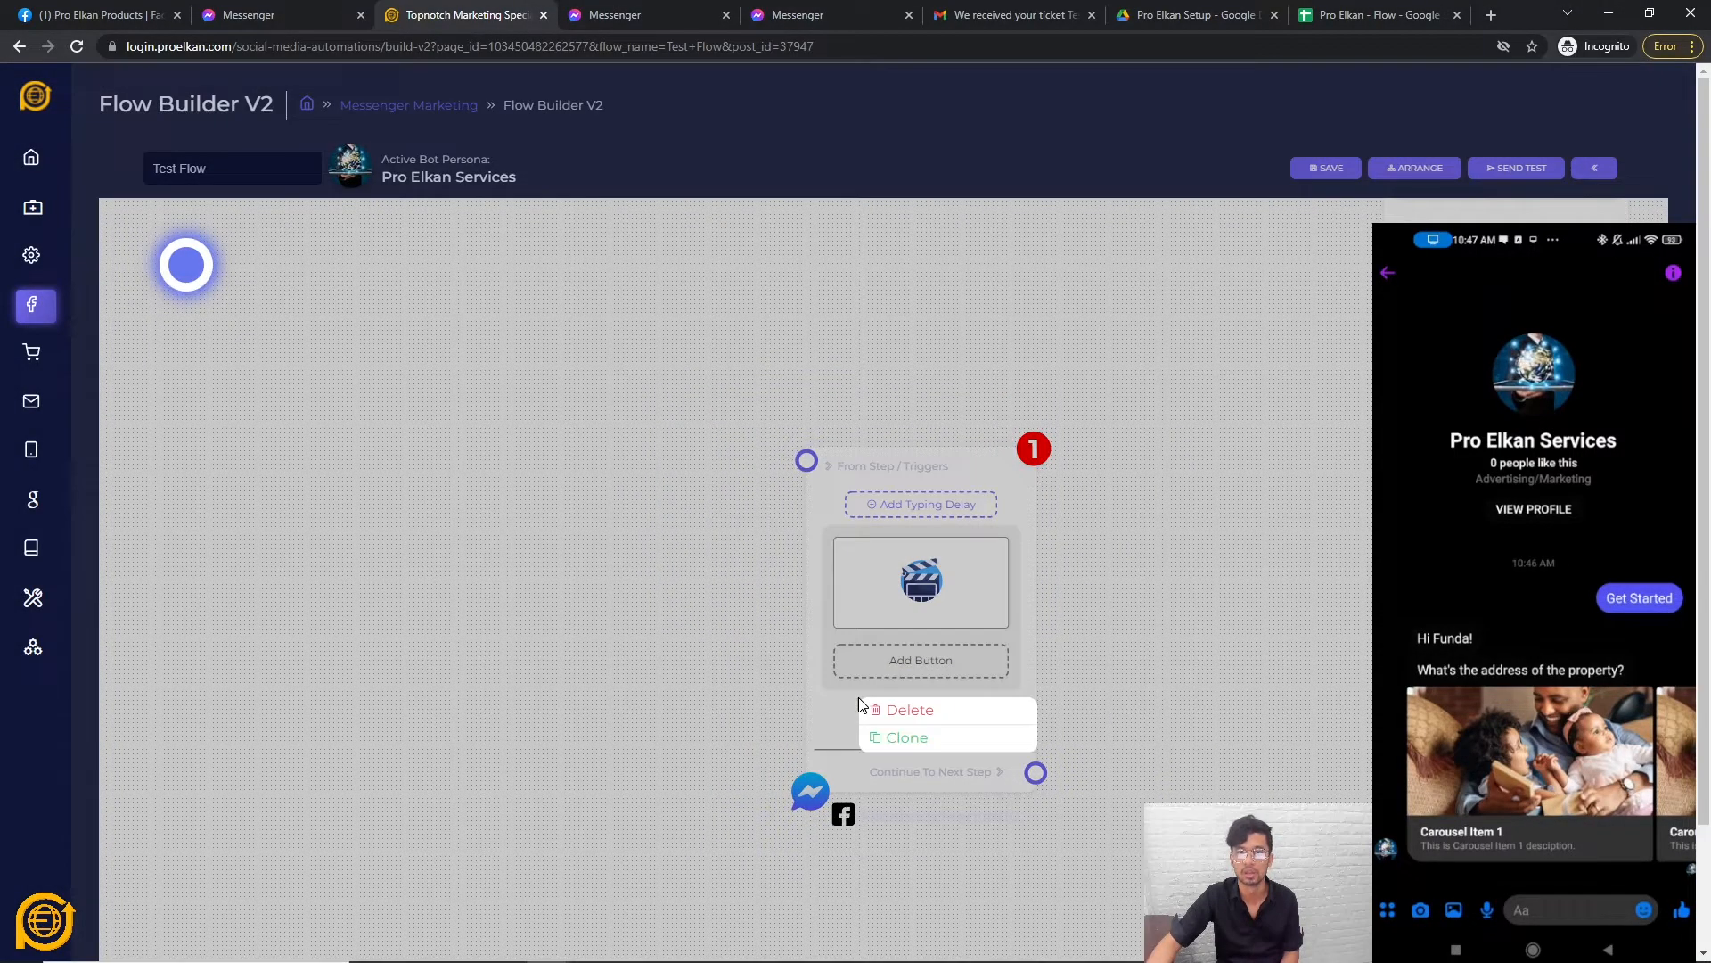
left_click(921, 710)
right_click(603, 493)
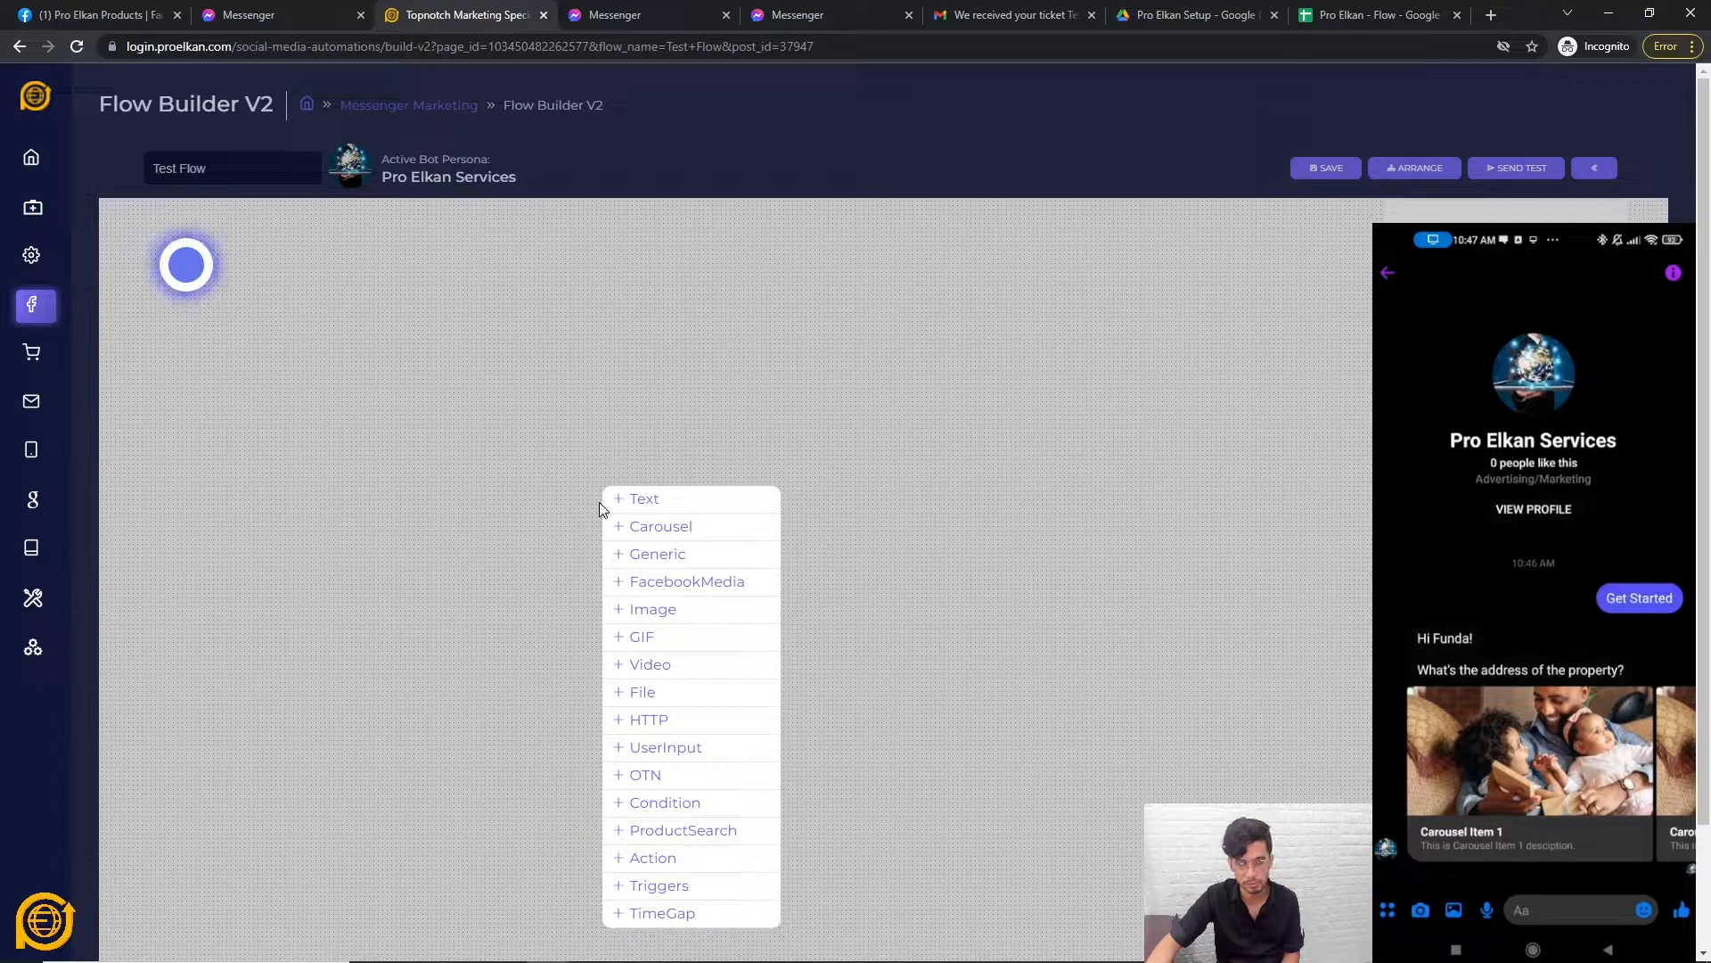
Add a trial Image node, reposition it, then delete it.
left_click(649, 611)
left_click_drag(733, 568, 706, 441)
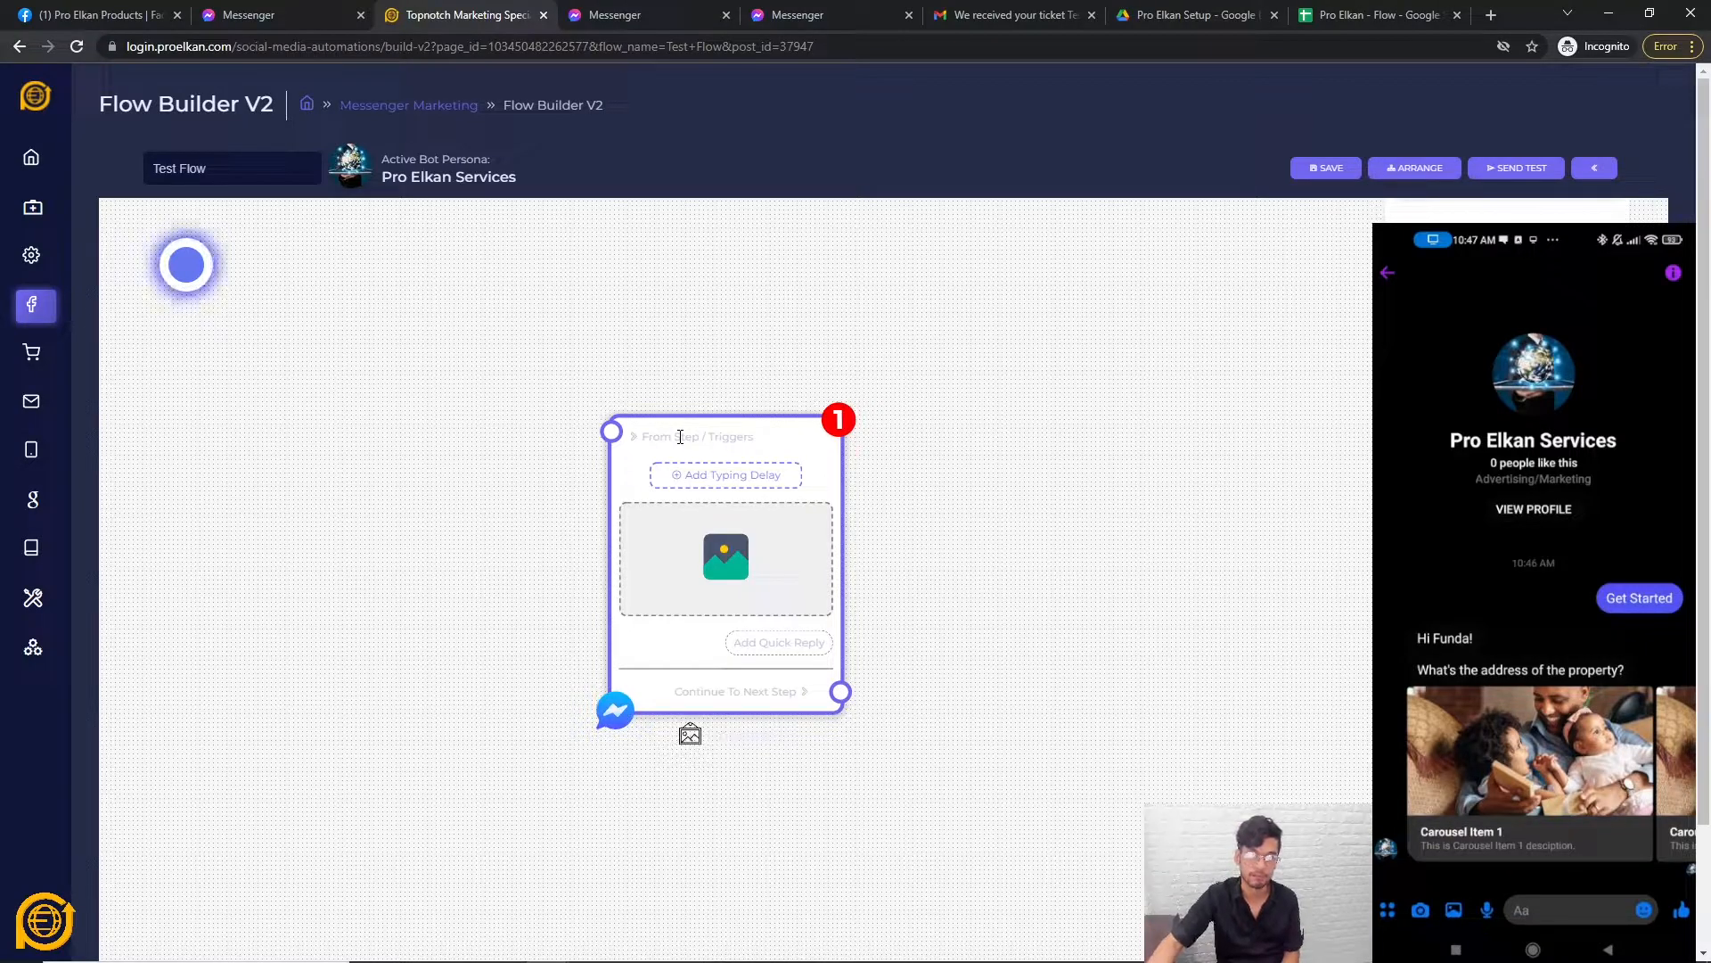
left_click_drag(680, 436, 766, 439)
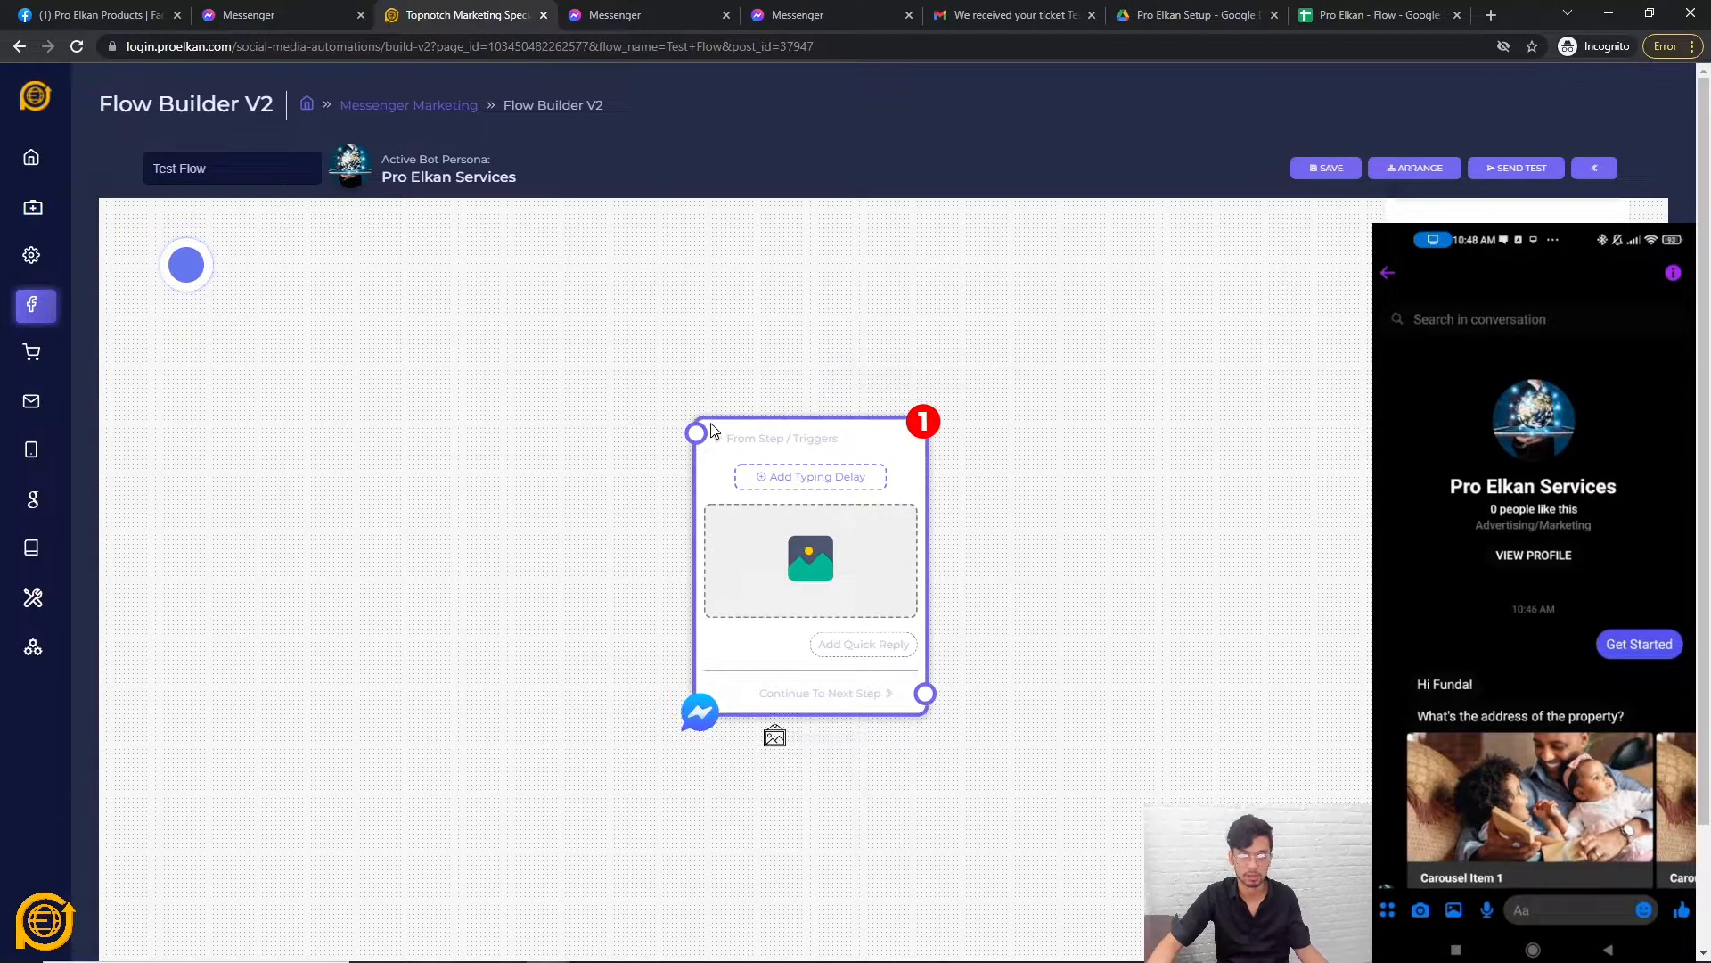
right_click(900, 460)
left_click(940, 482)
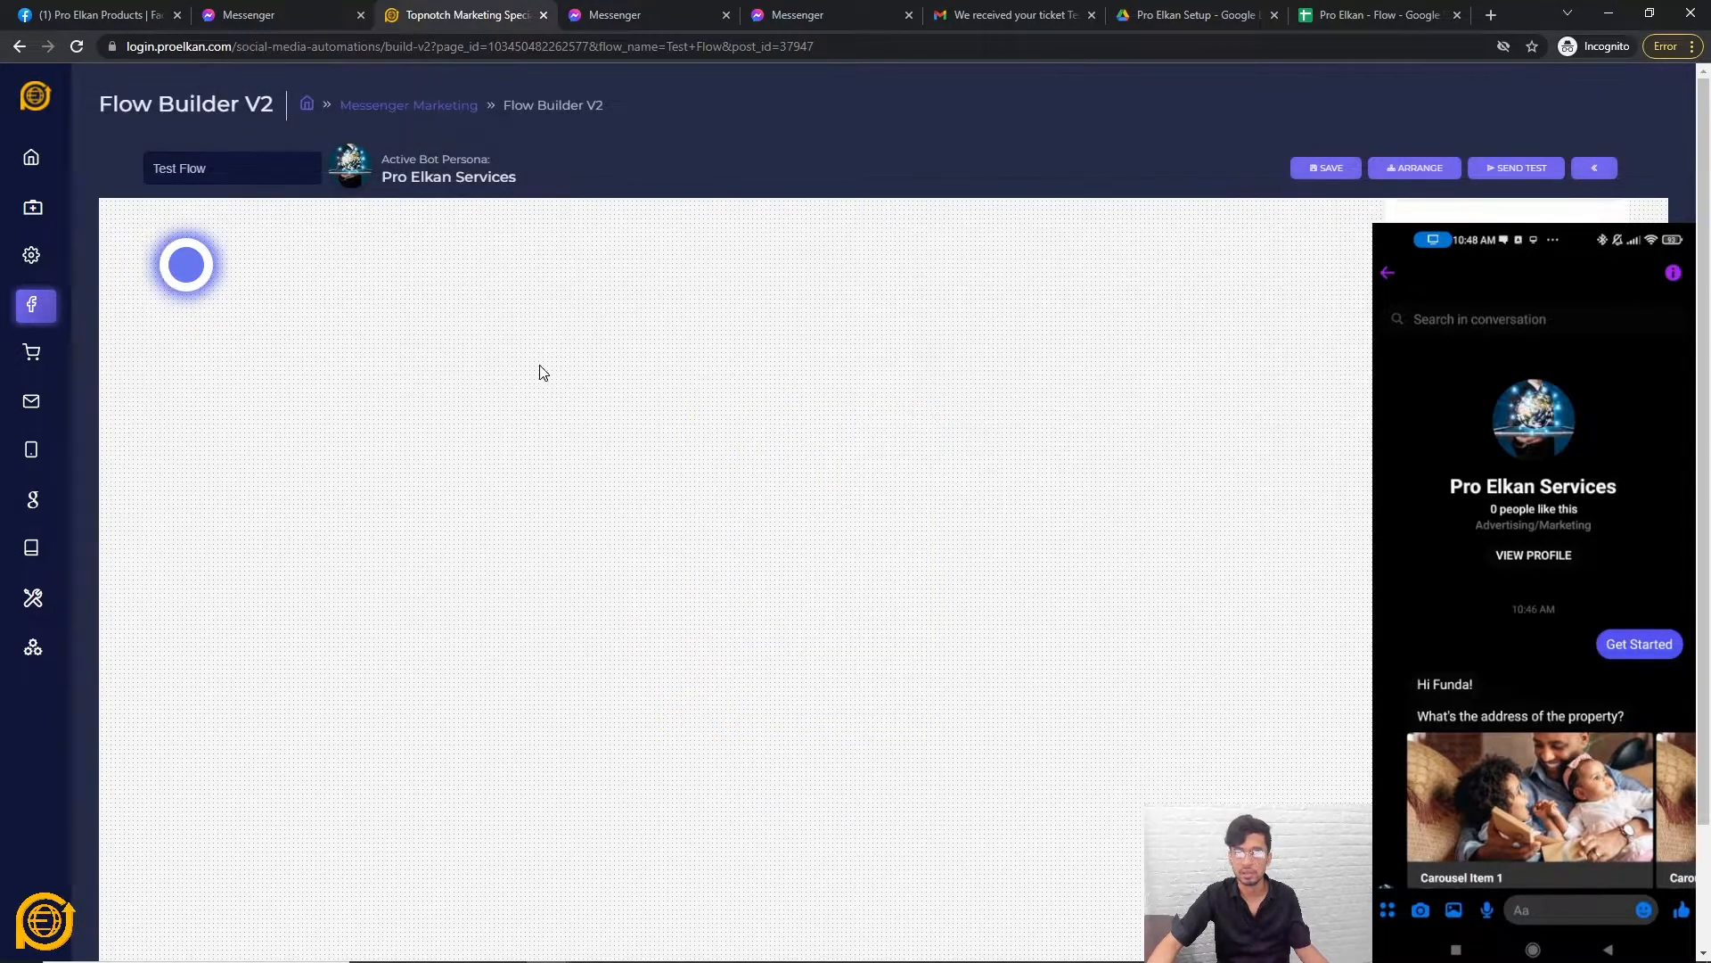
Add a Video node, close Configure Video without uploading, then delete it.
right_click(539, 367)
left_click(603, 539)
left_click_drag(749, 557, 883, 557)
left_click(879, 560)
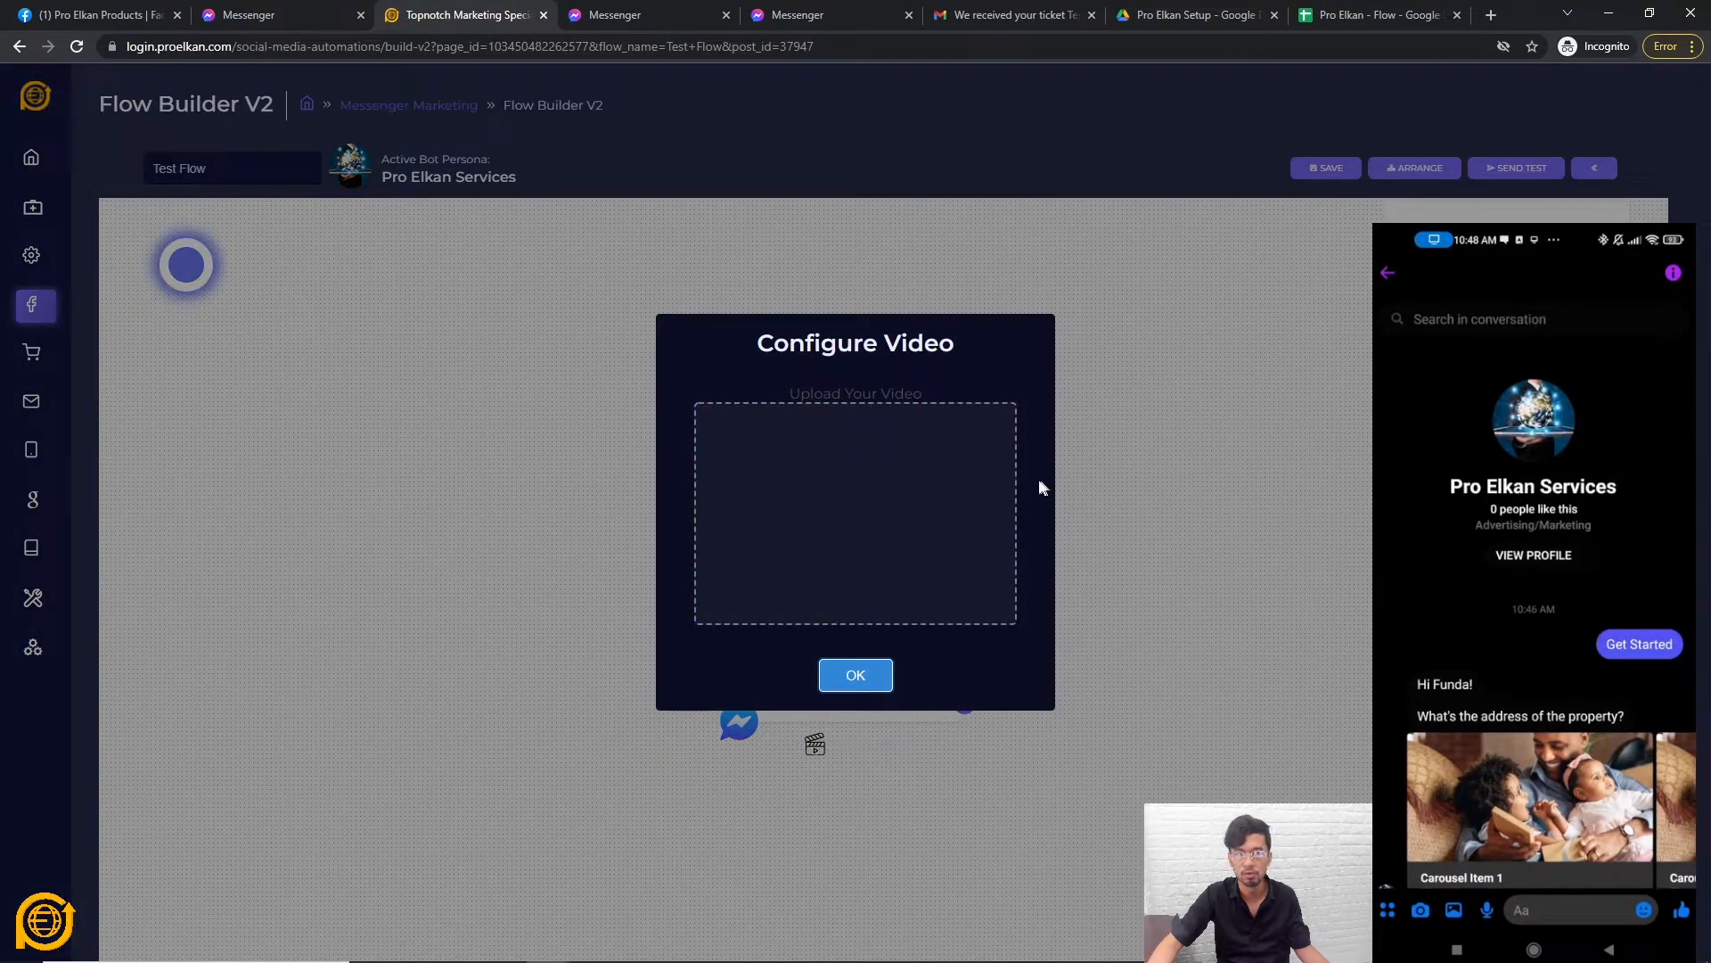
left_click(817, 492)
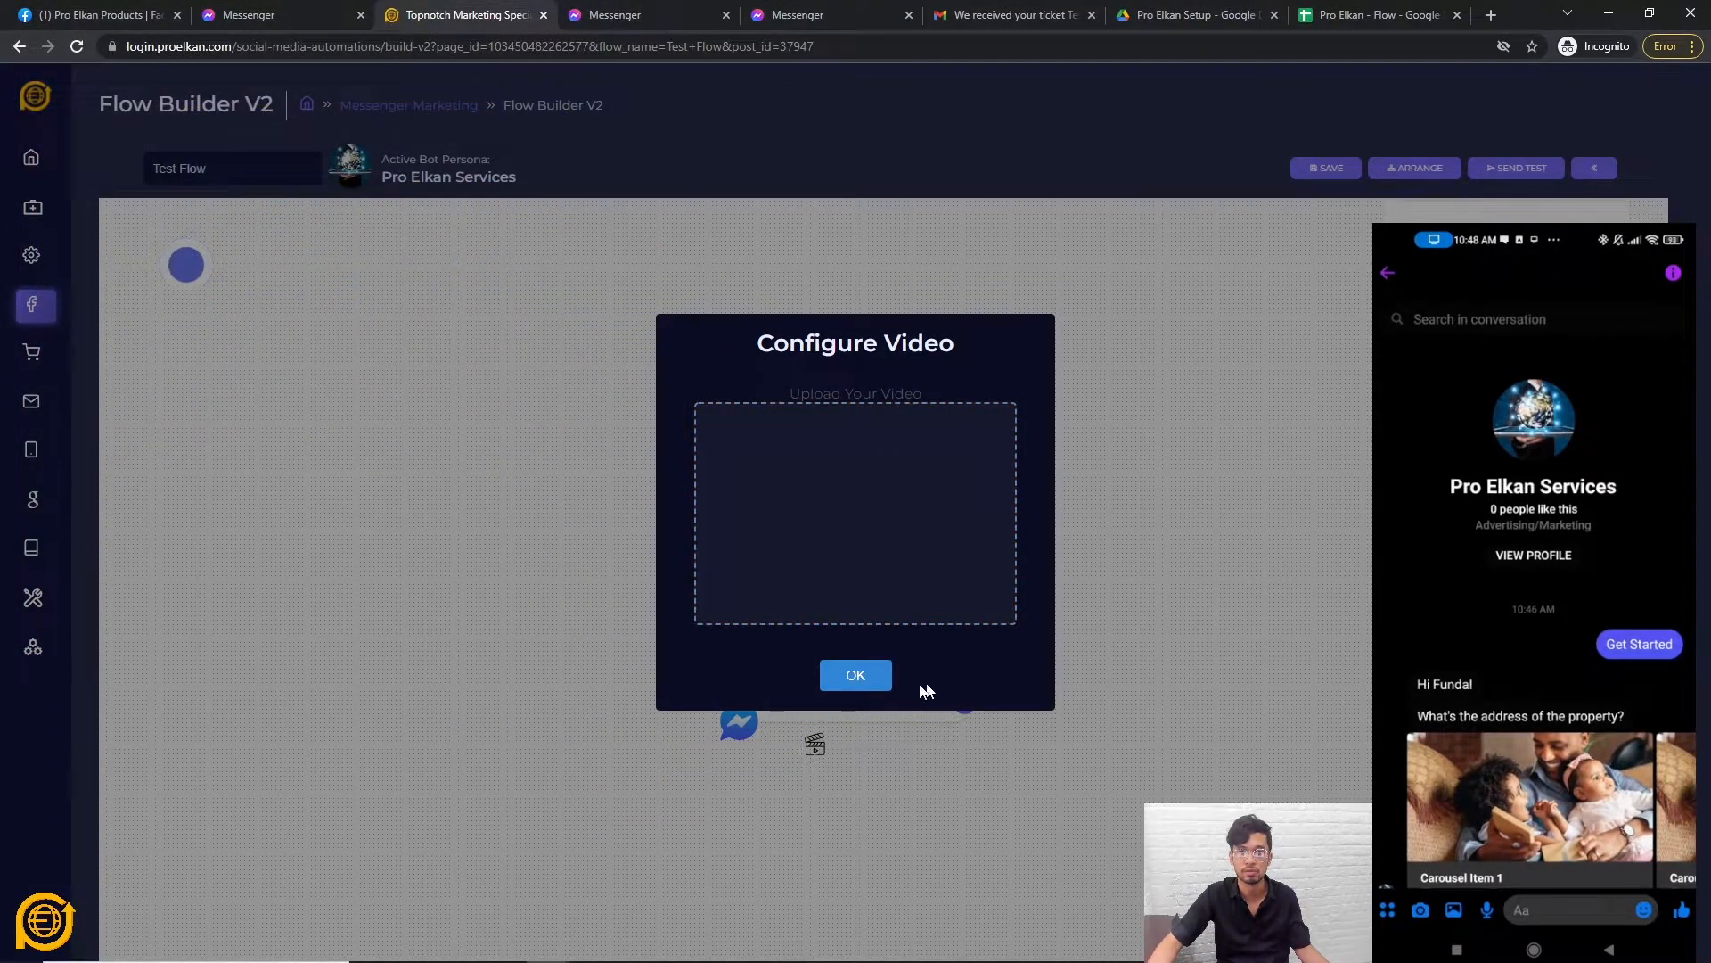
left_click(856, 675)
right_click(950, 460)
left_click(971, 481)
Add a File message node at the canvas centre, closing Configure File without an upload.
right_click(726, 479)
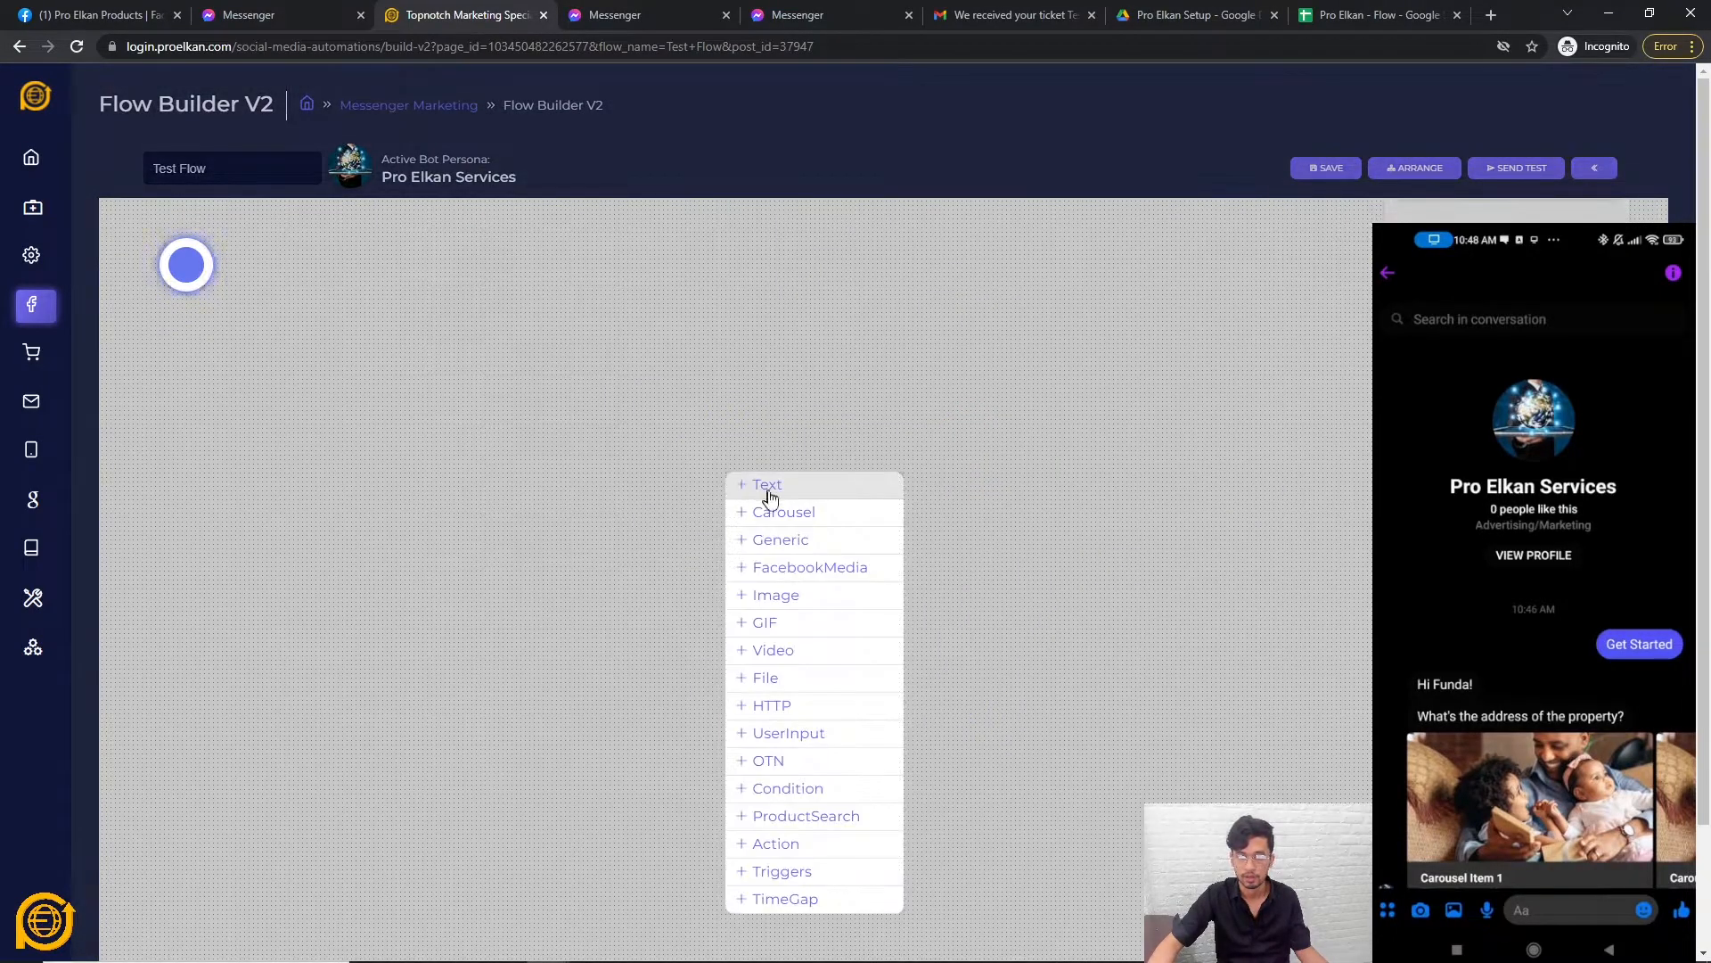
left_click(799, 683)
left_click_drag(971, 693, 869, 553)
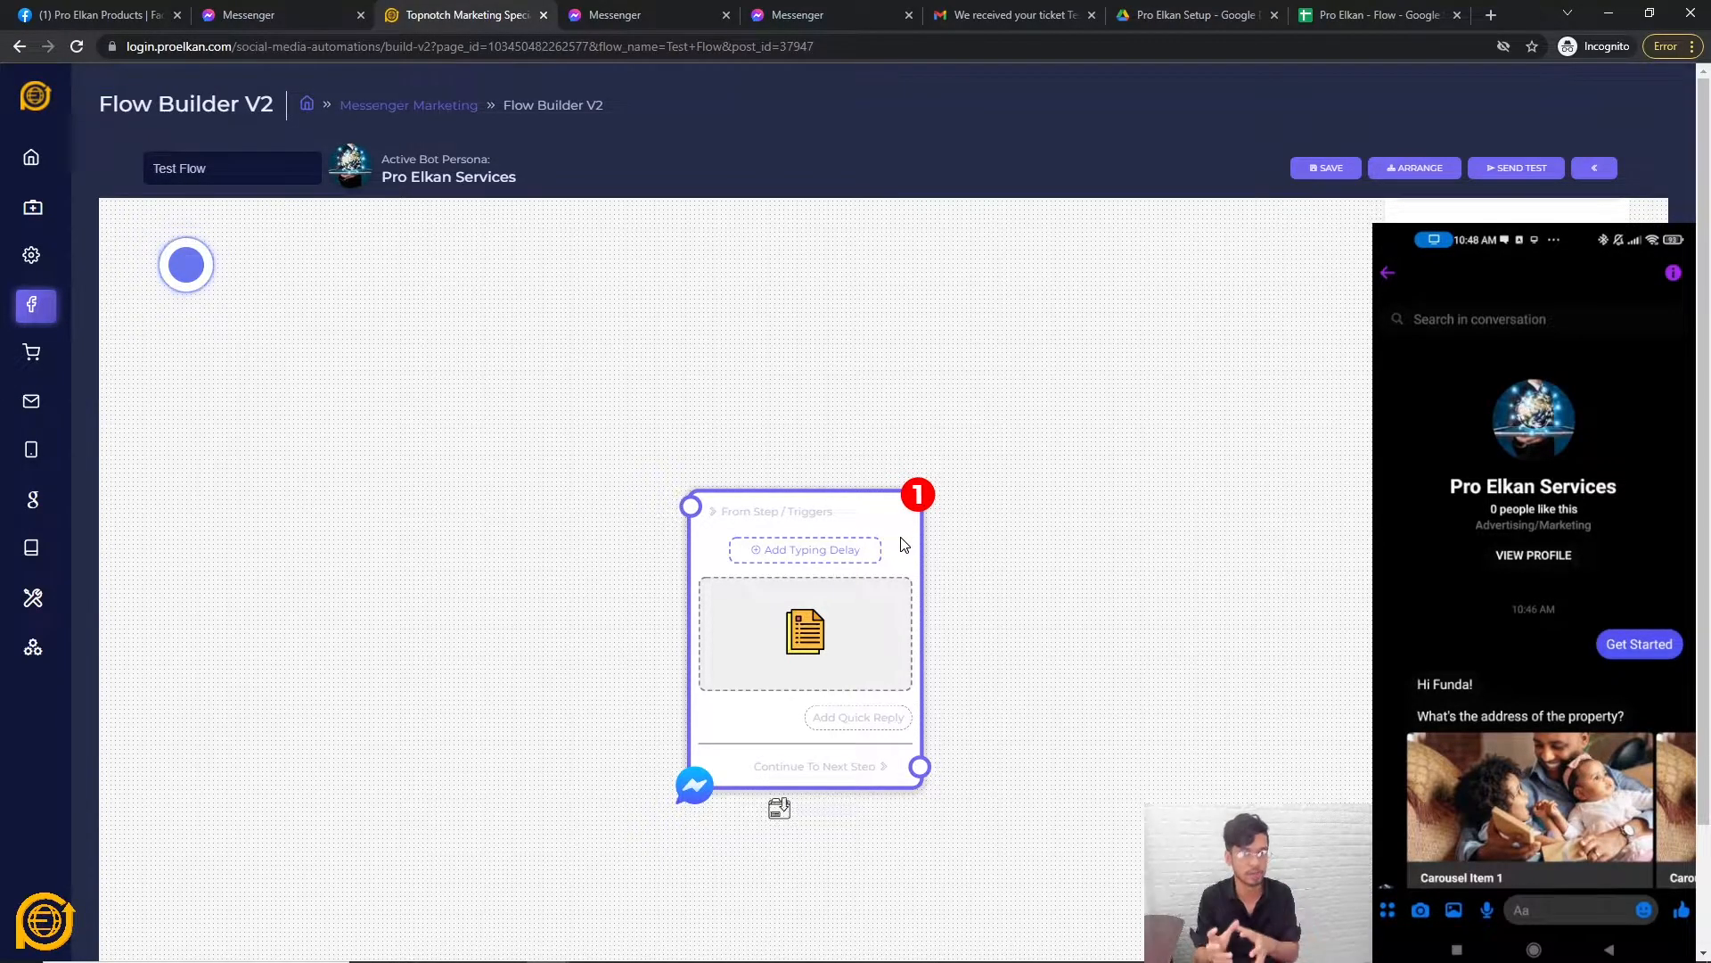
left_click(850, 639)
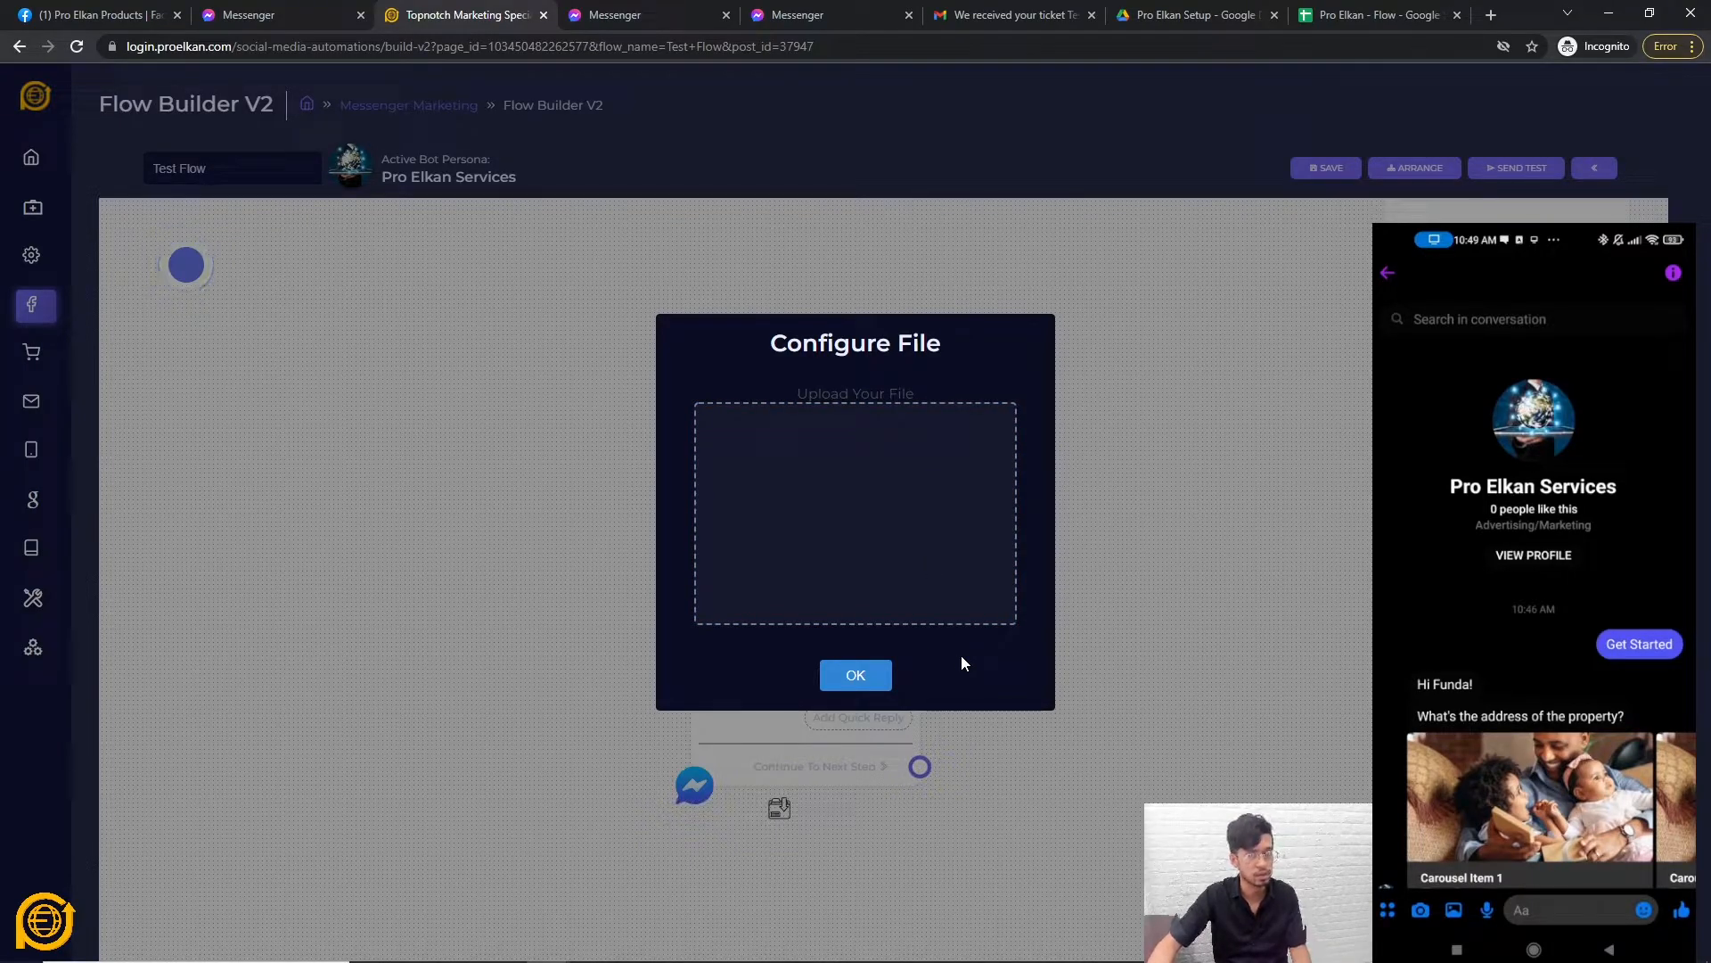
left_click(889, 677)
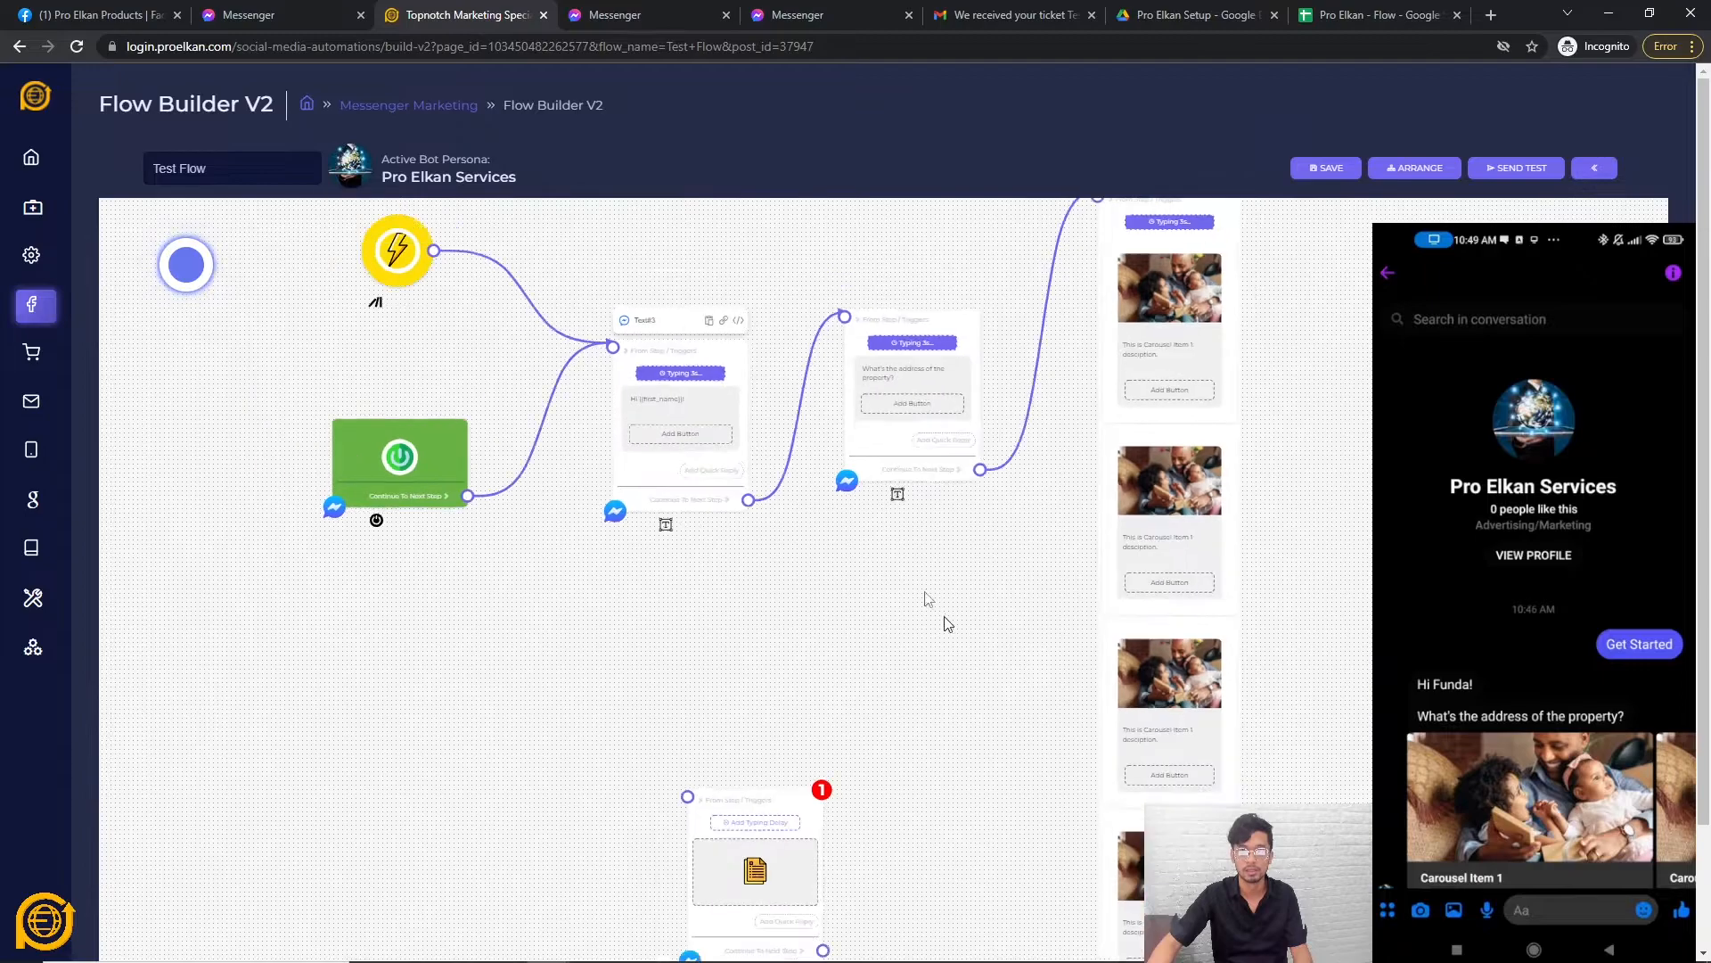
Delete the old text, address question and carousel nodes, and rearrange the File and trigger nodes.
right_click(633, 480)
left_click(671, 491)
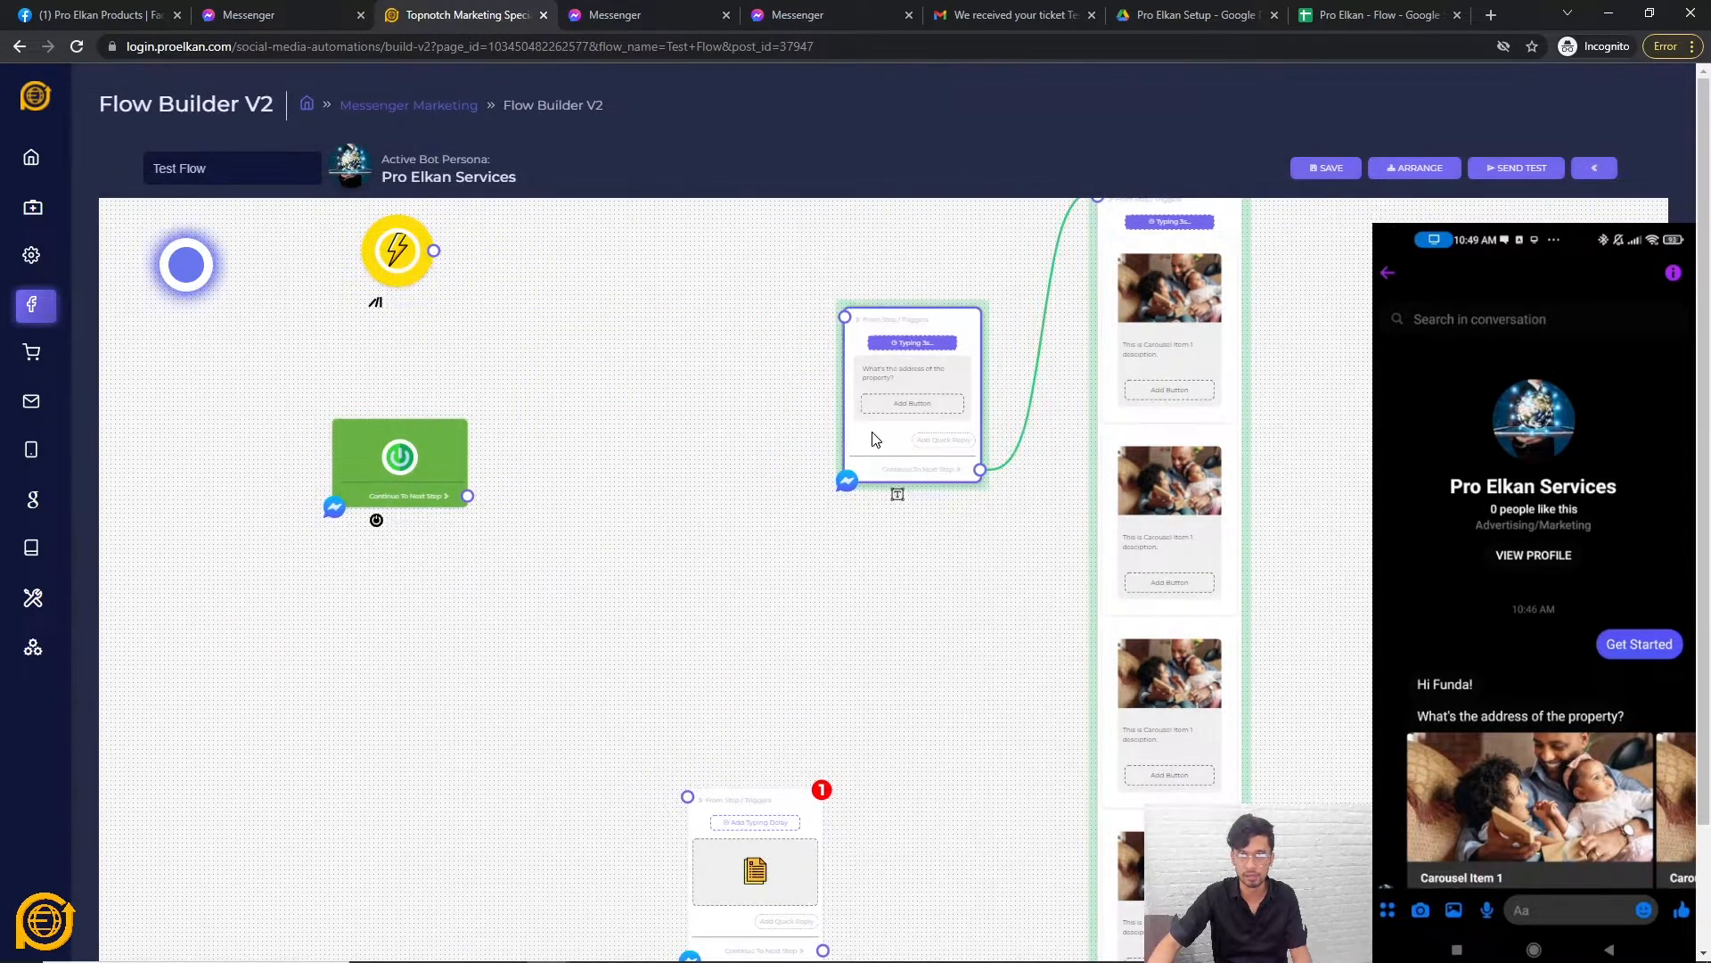
right_click(876, 435)
left_click(934, 444)
right_click(1115, 439)
left_click(1125, 442)
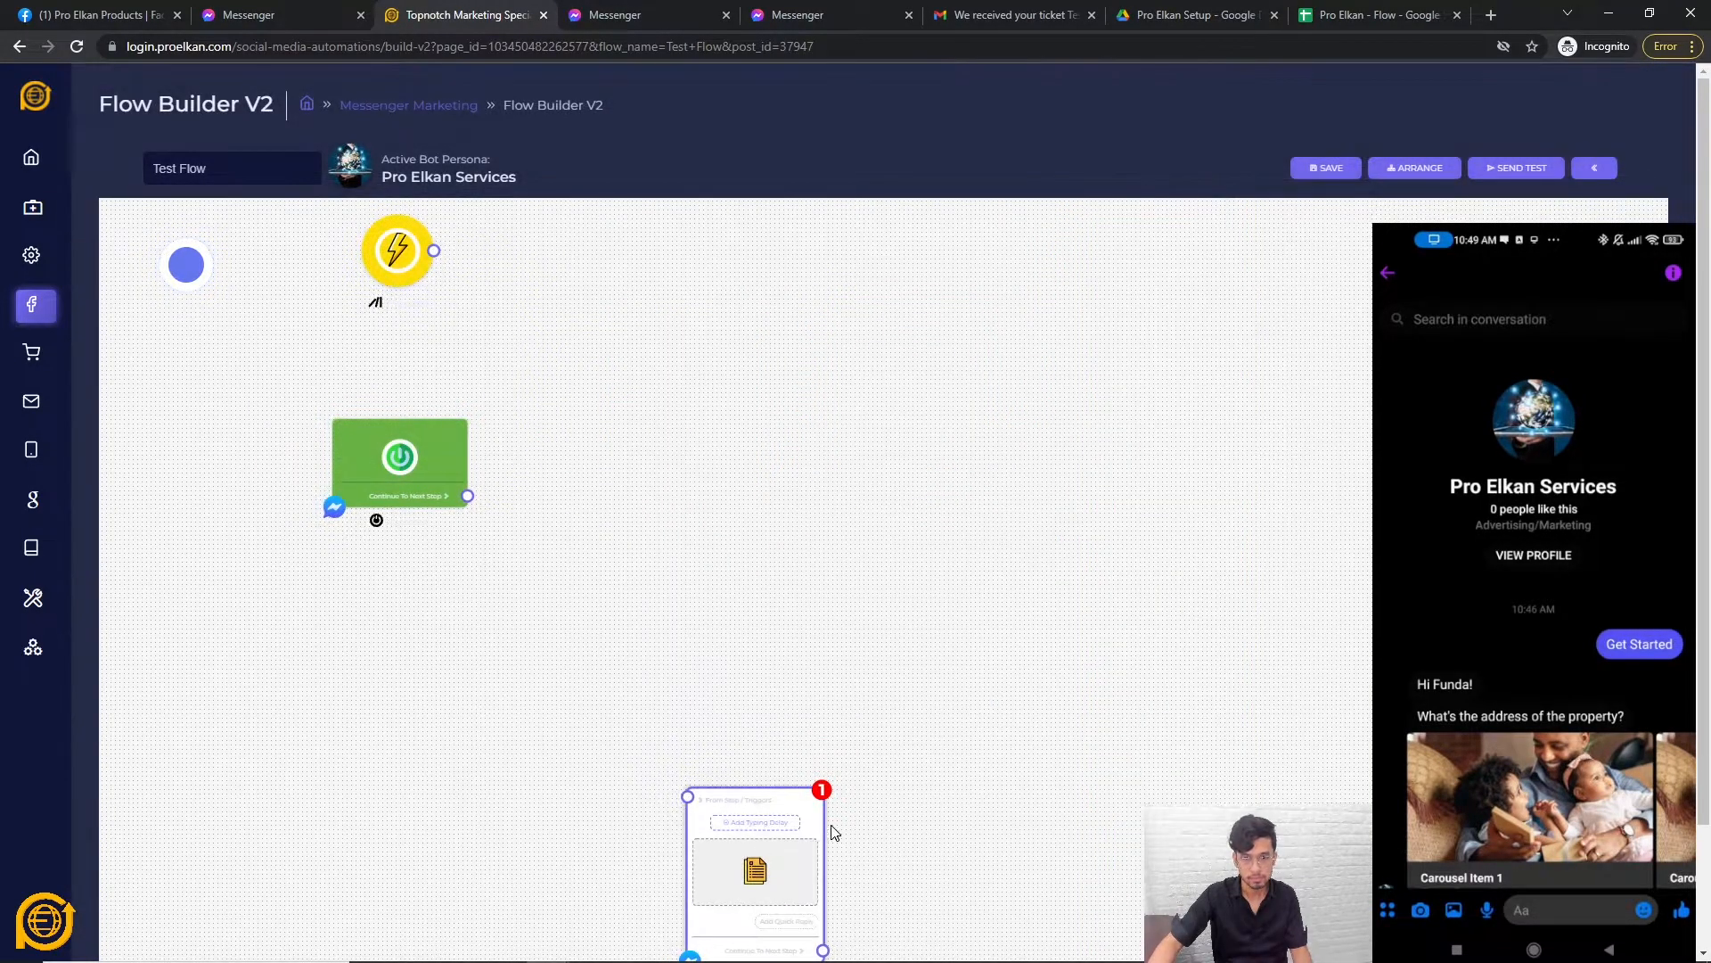
left_click_drag(818, 816, 1067, 419)
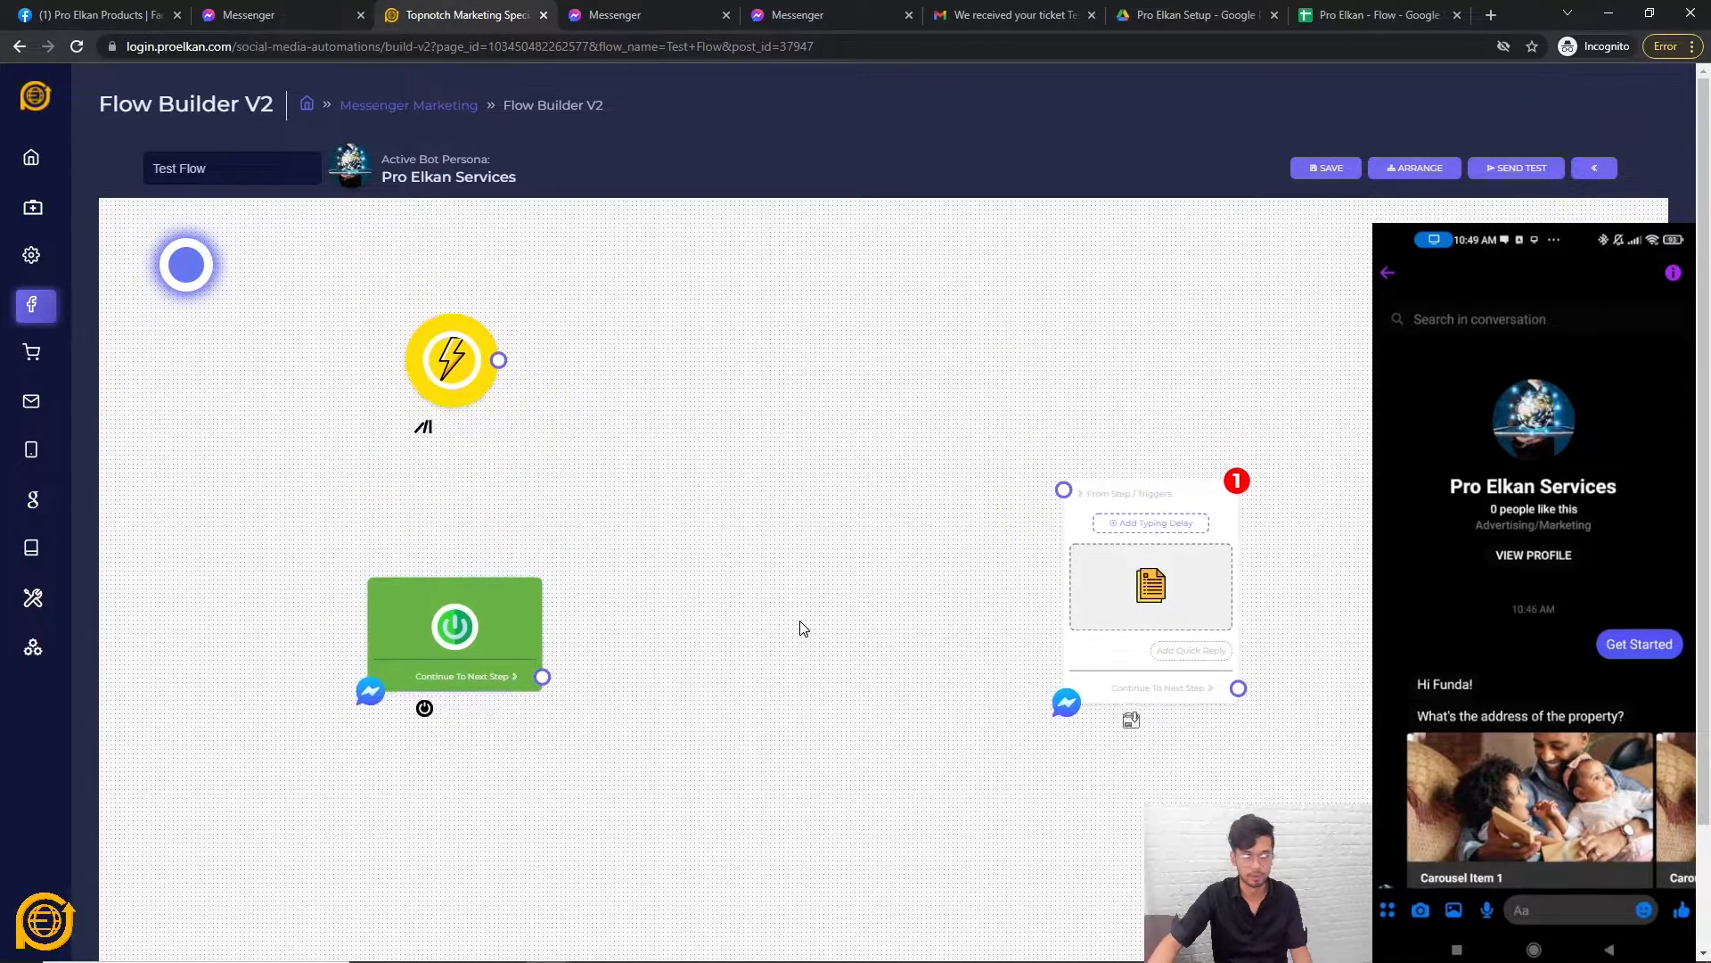
left_click_drag(454, 365, 637, 383)
left_click(922, 590)
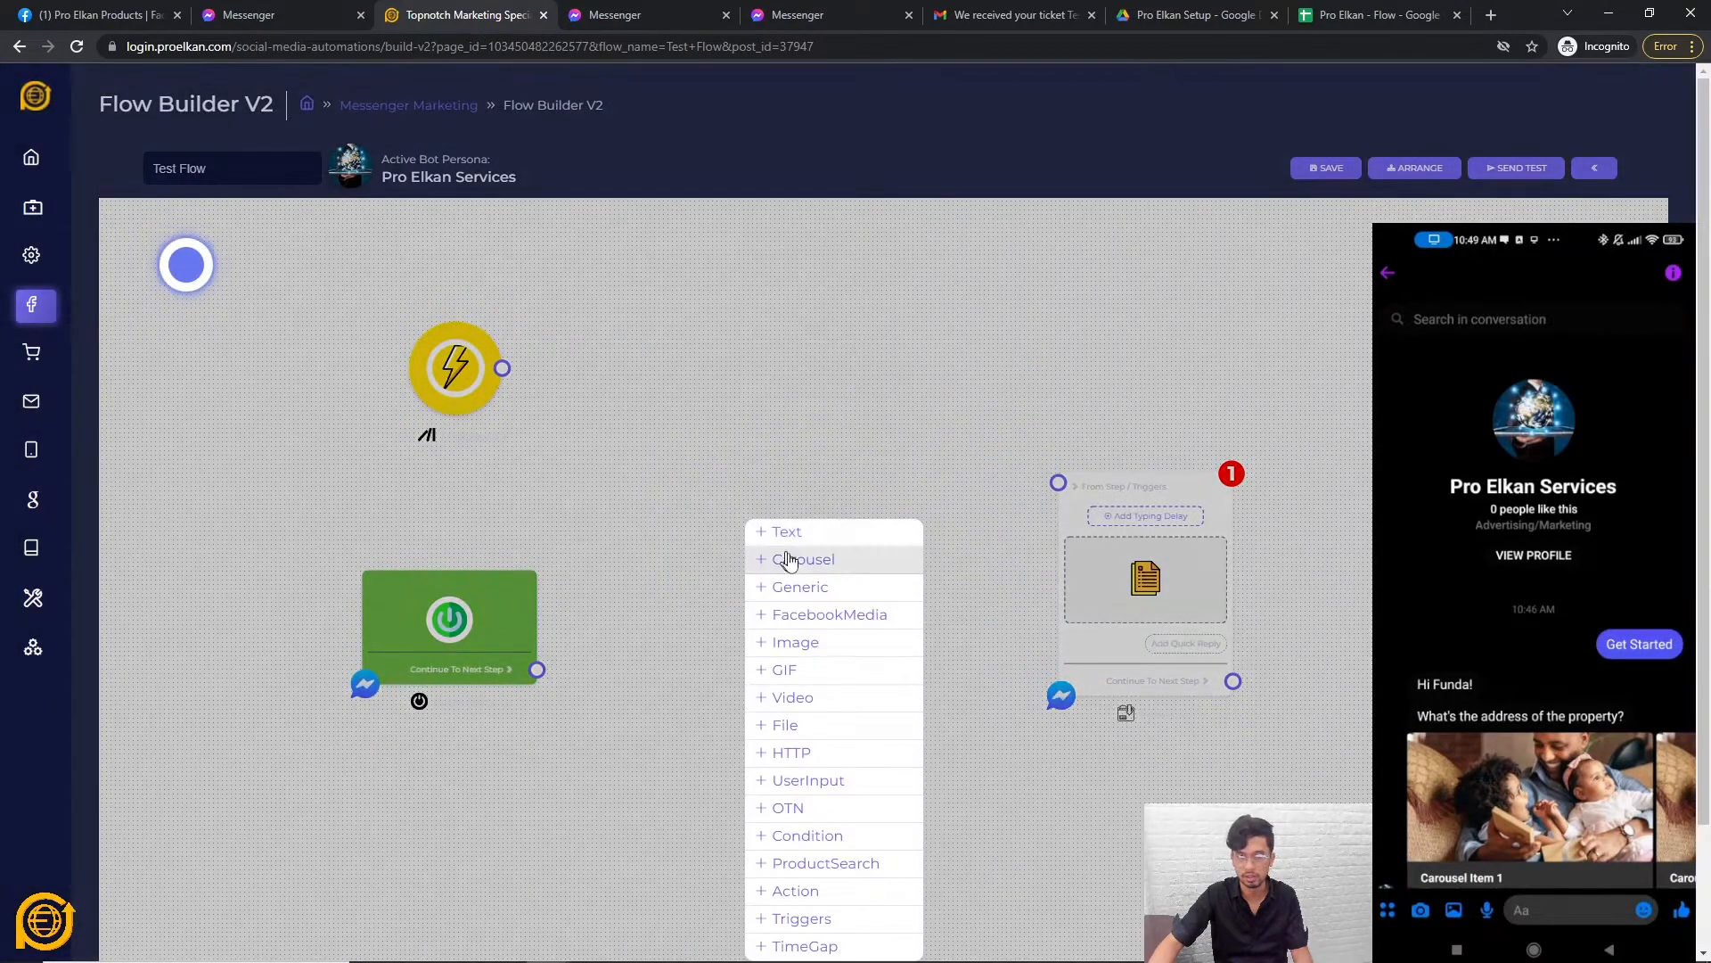
Add a Text node with the message 'Type your email to get a free ebook'.
left_click(794, 538)
left_click(881, 612)
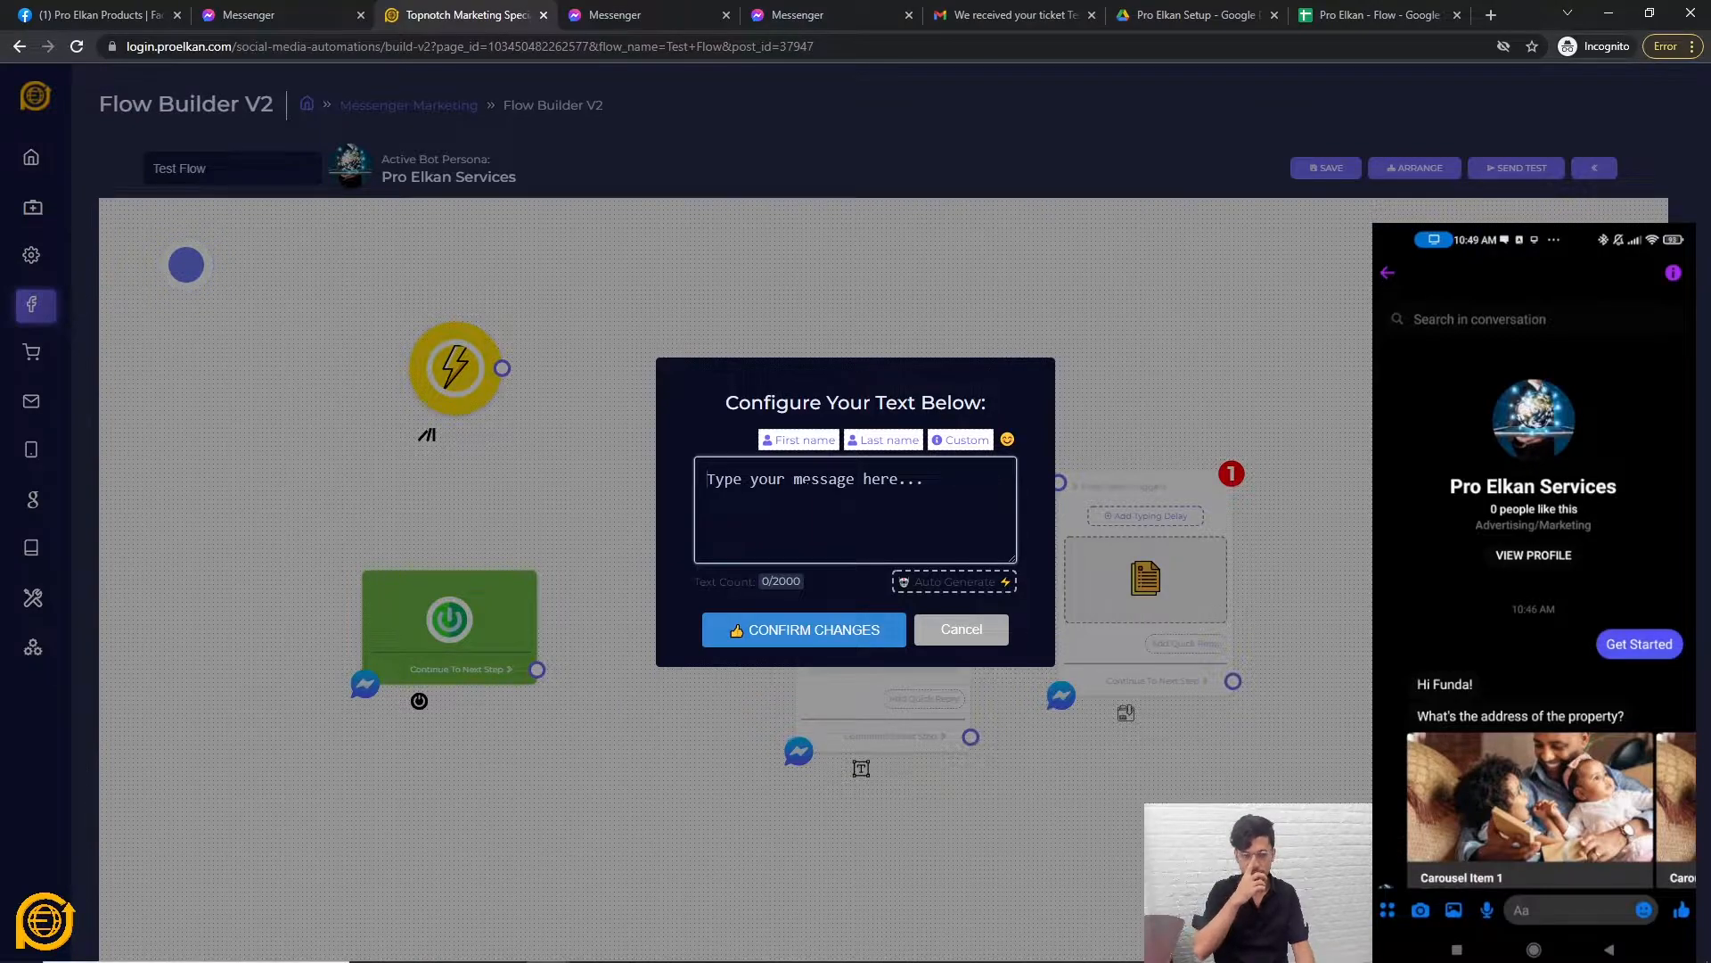
type("Type your email to get a fre")
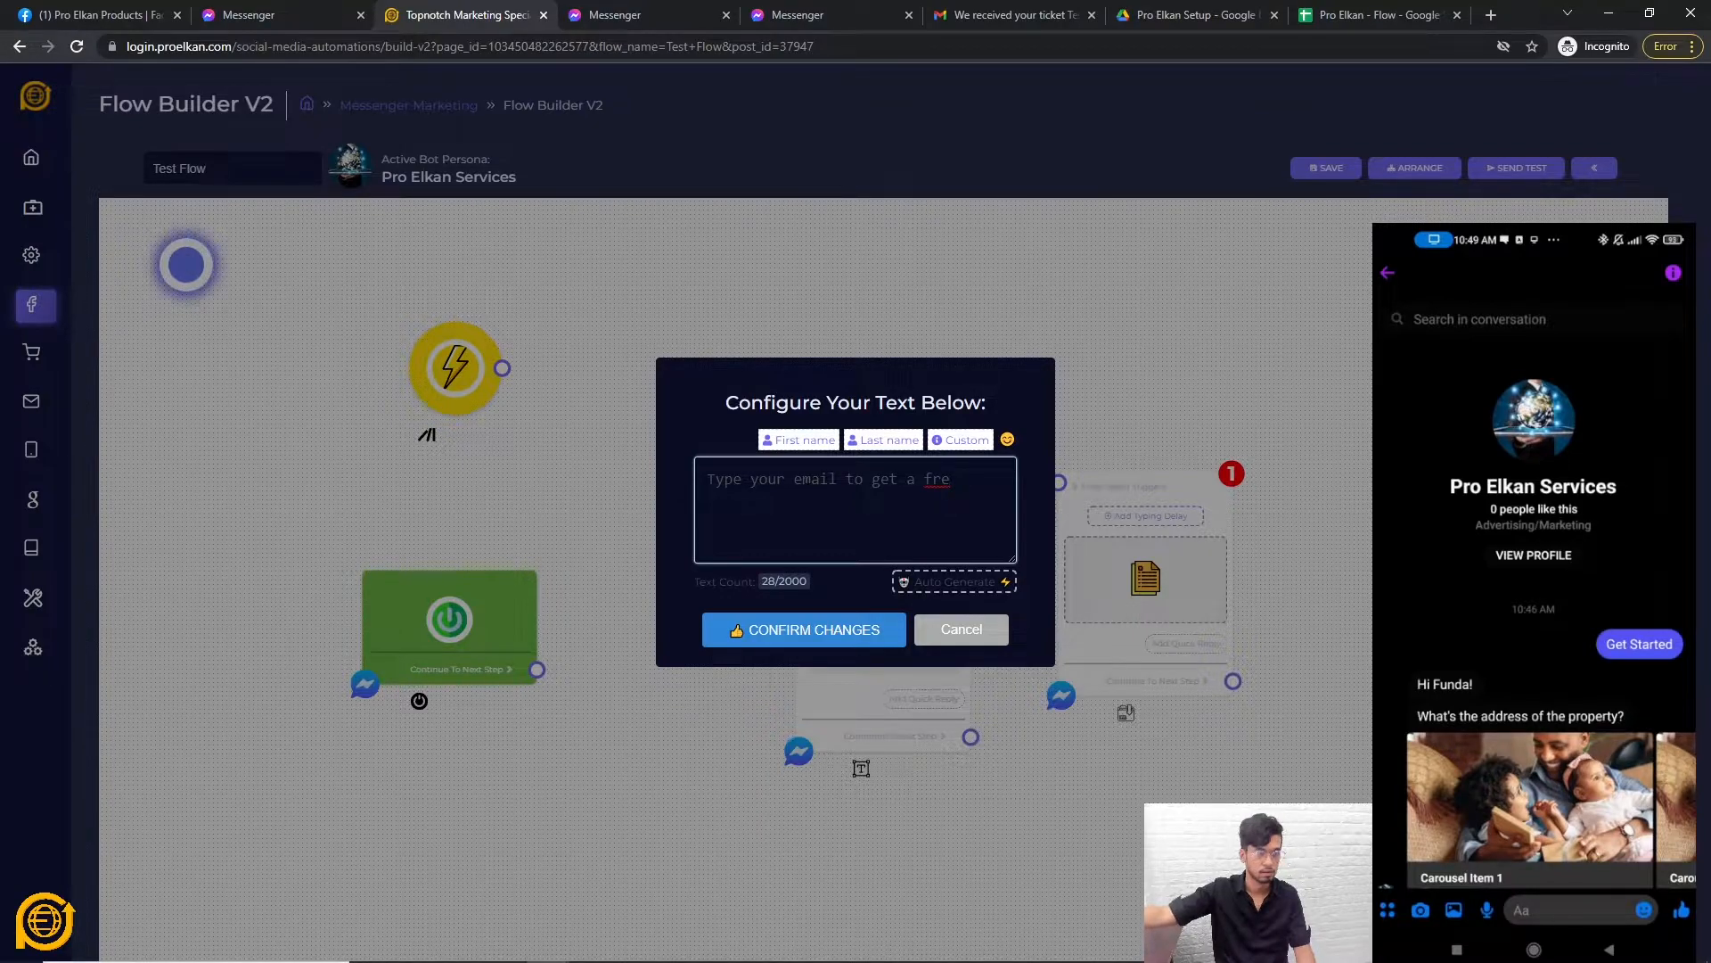
type("e ebook")
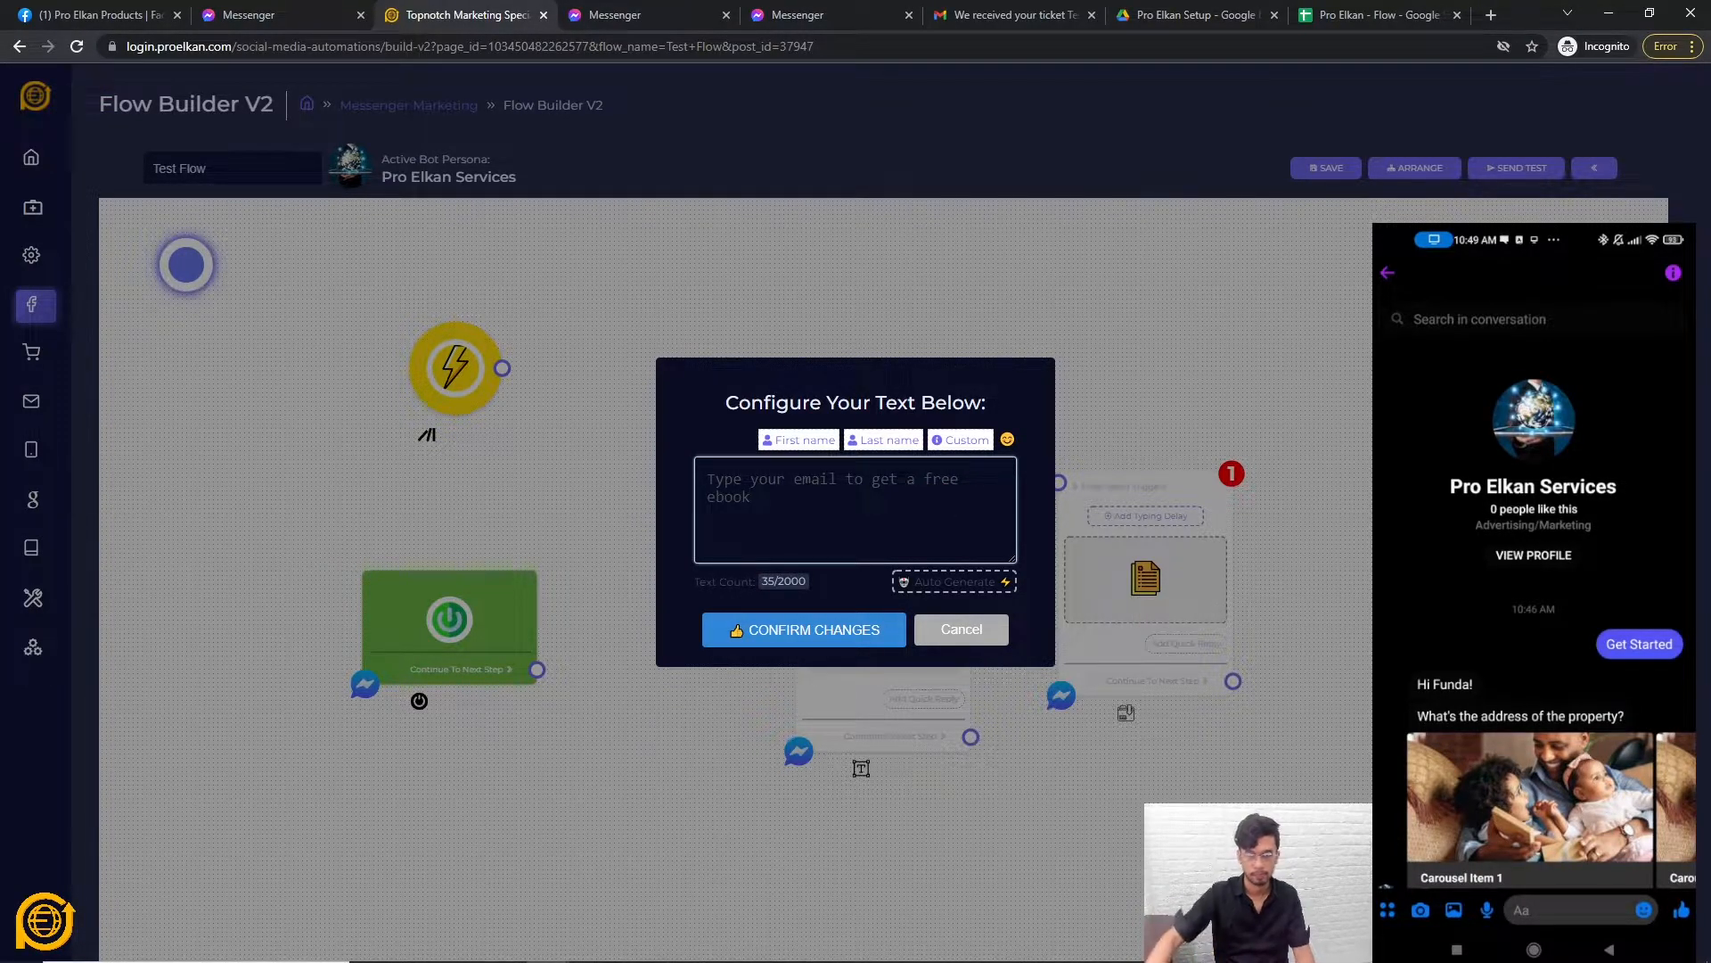
left_click(788, 630)
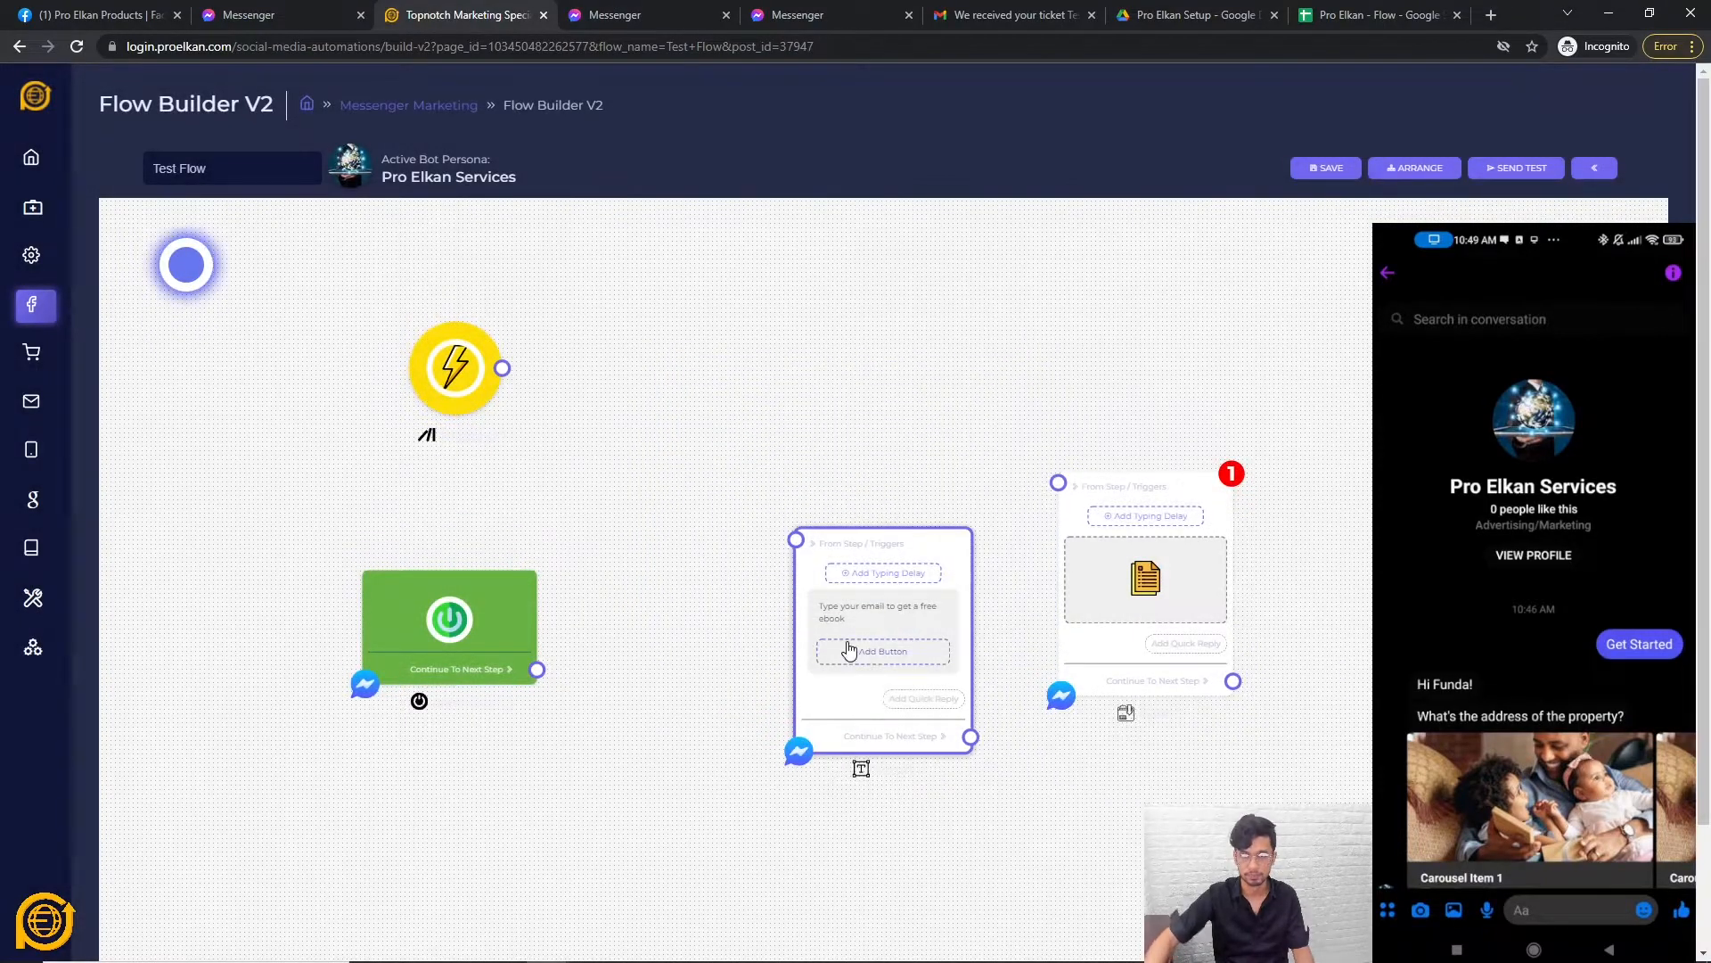
left_click_drag(1089, 657, 1079, 666)
Link the start and trigger nodes into the email Text node.
left_click_drag(537, 670, 735, 488)
left_click_drag(502, 368, 735, 487)
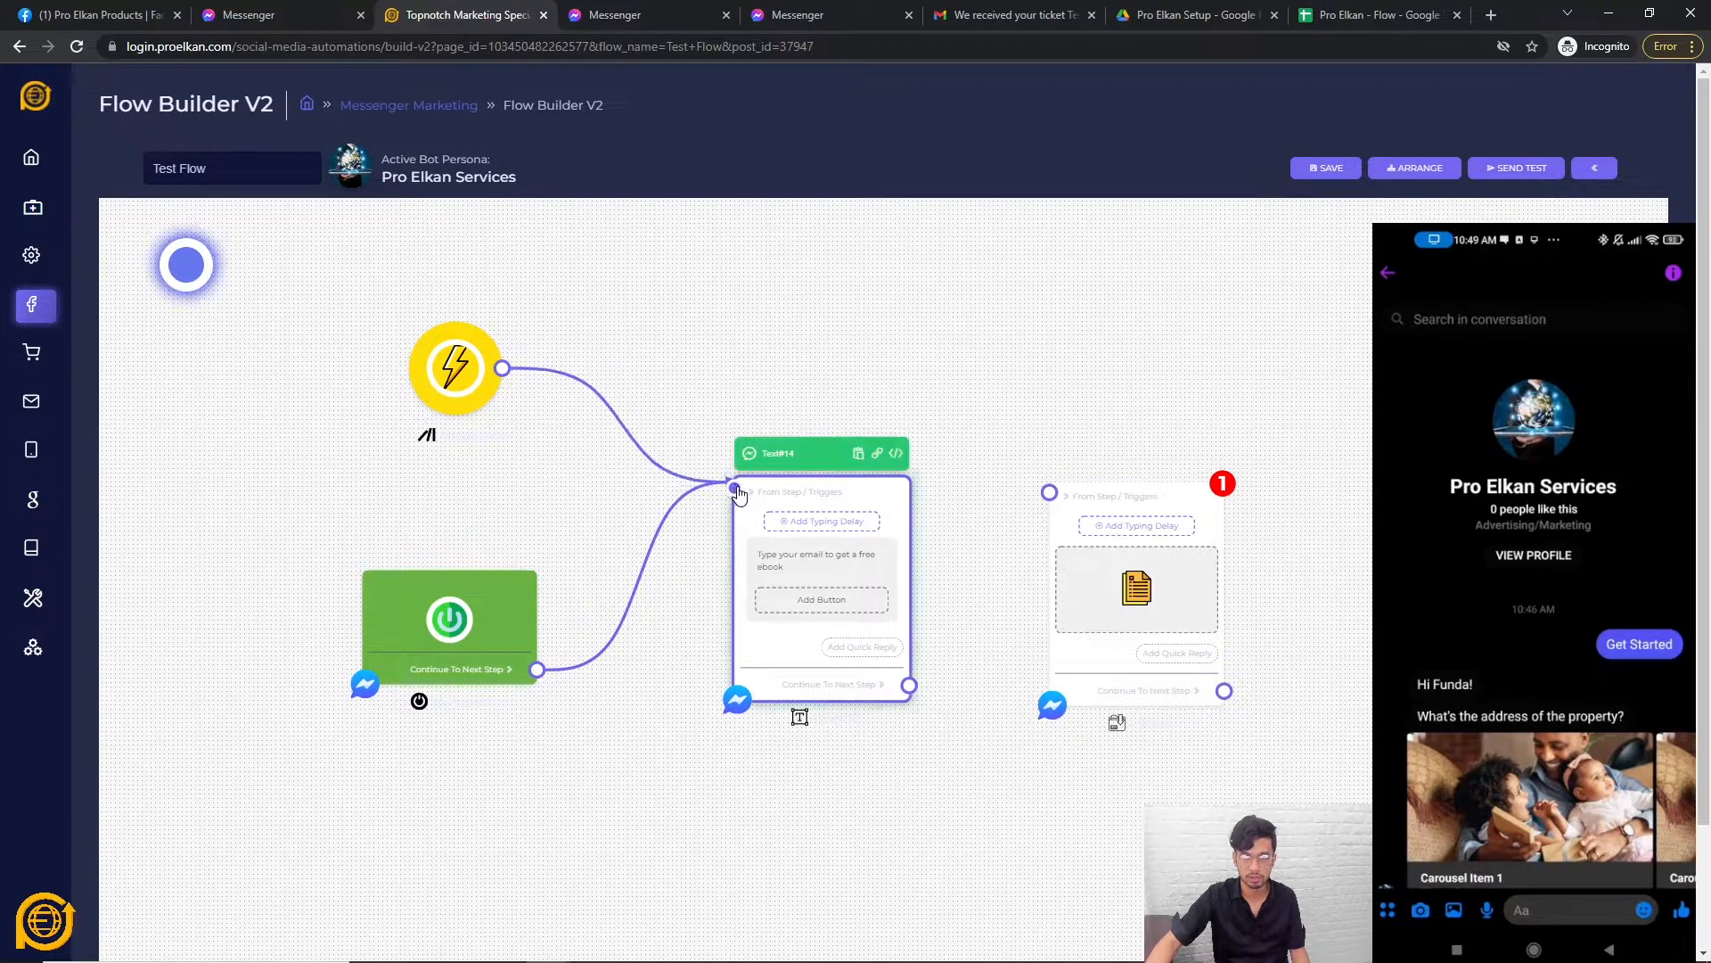
scroll(984, 635, "up", 2)
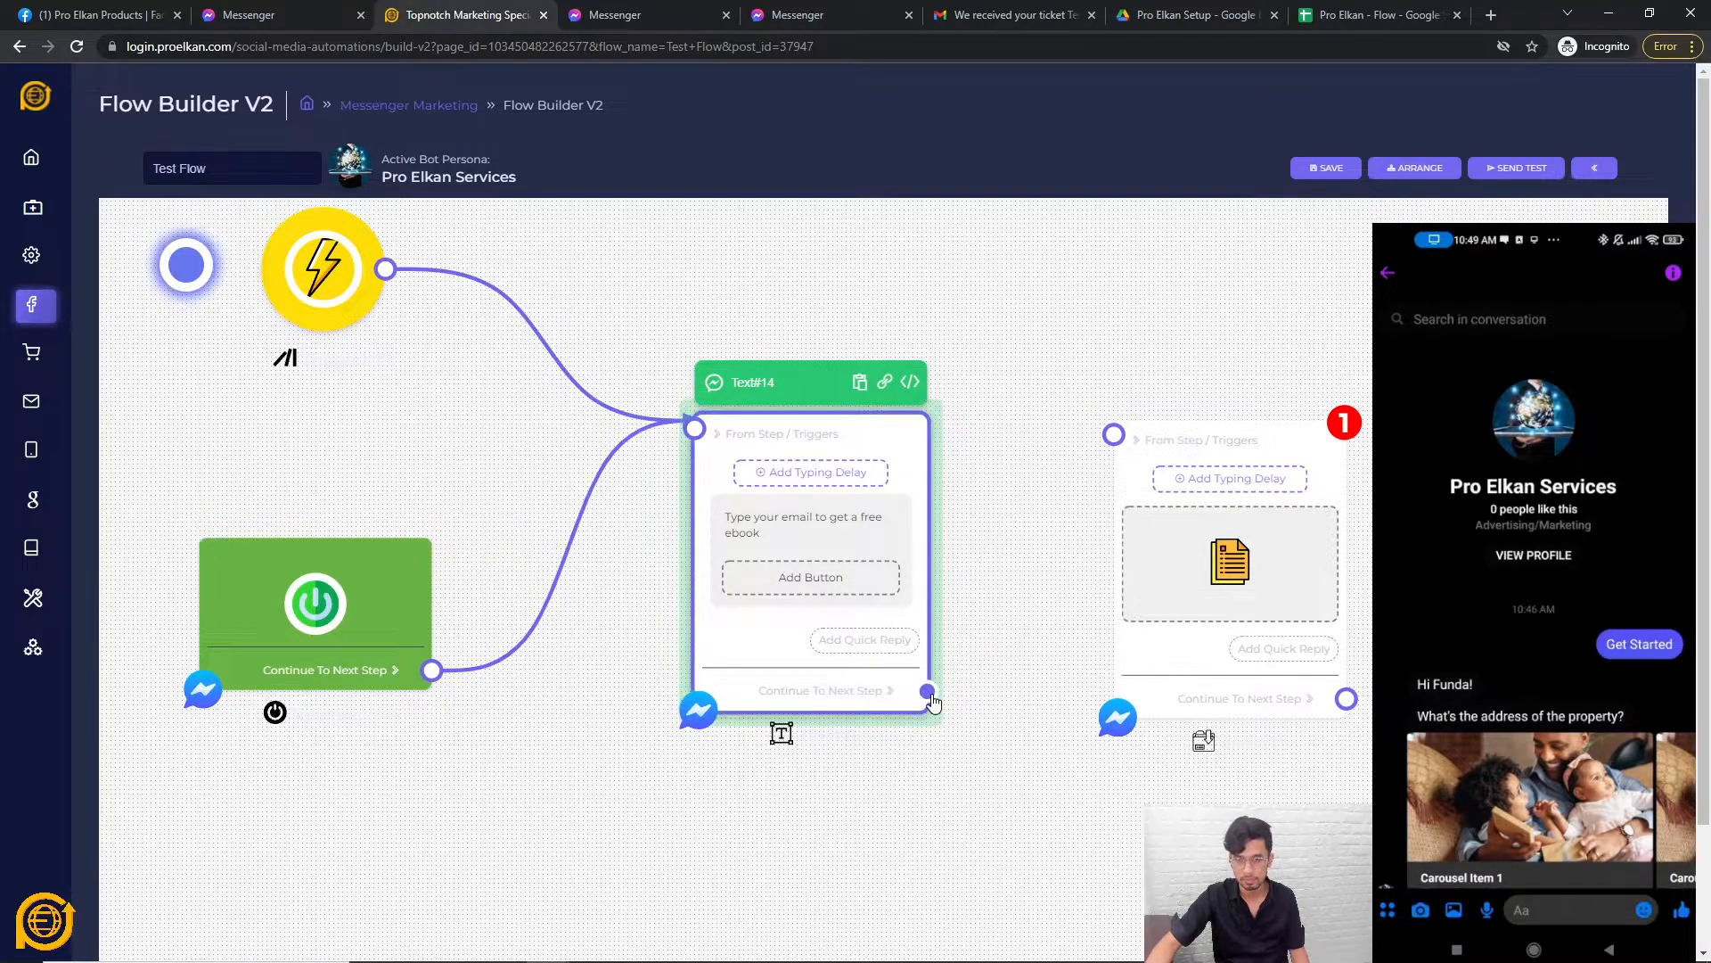
left_click_drag(927, 690, 785, 781)
Link the Text node onward to the File node and raise the File node's typing delay.
scroll(784, 782, "up", 1)
scroll(764, 757, "down", 1)
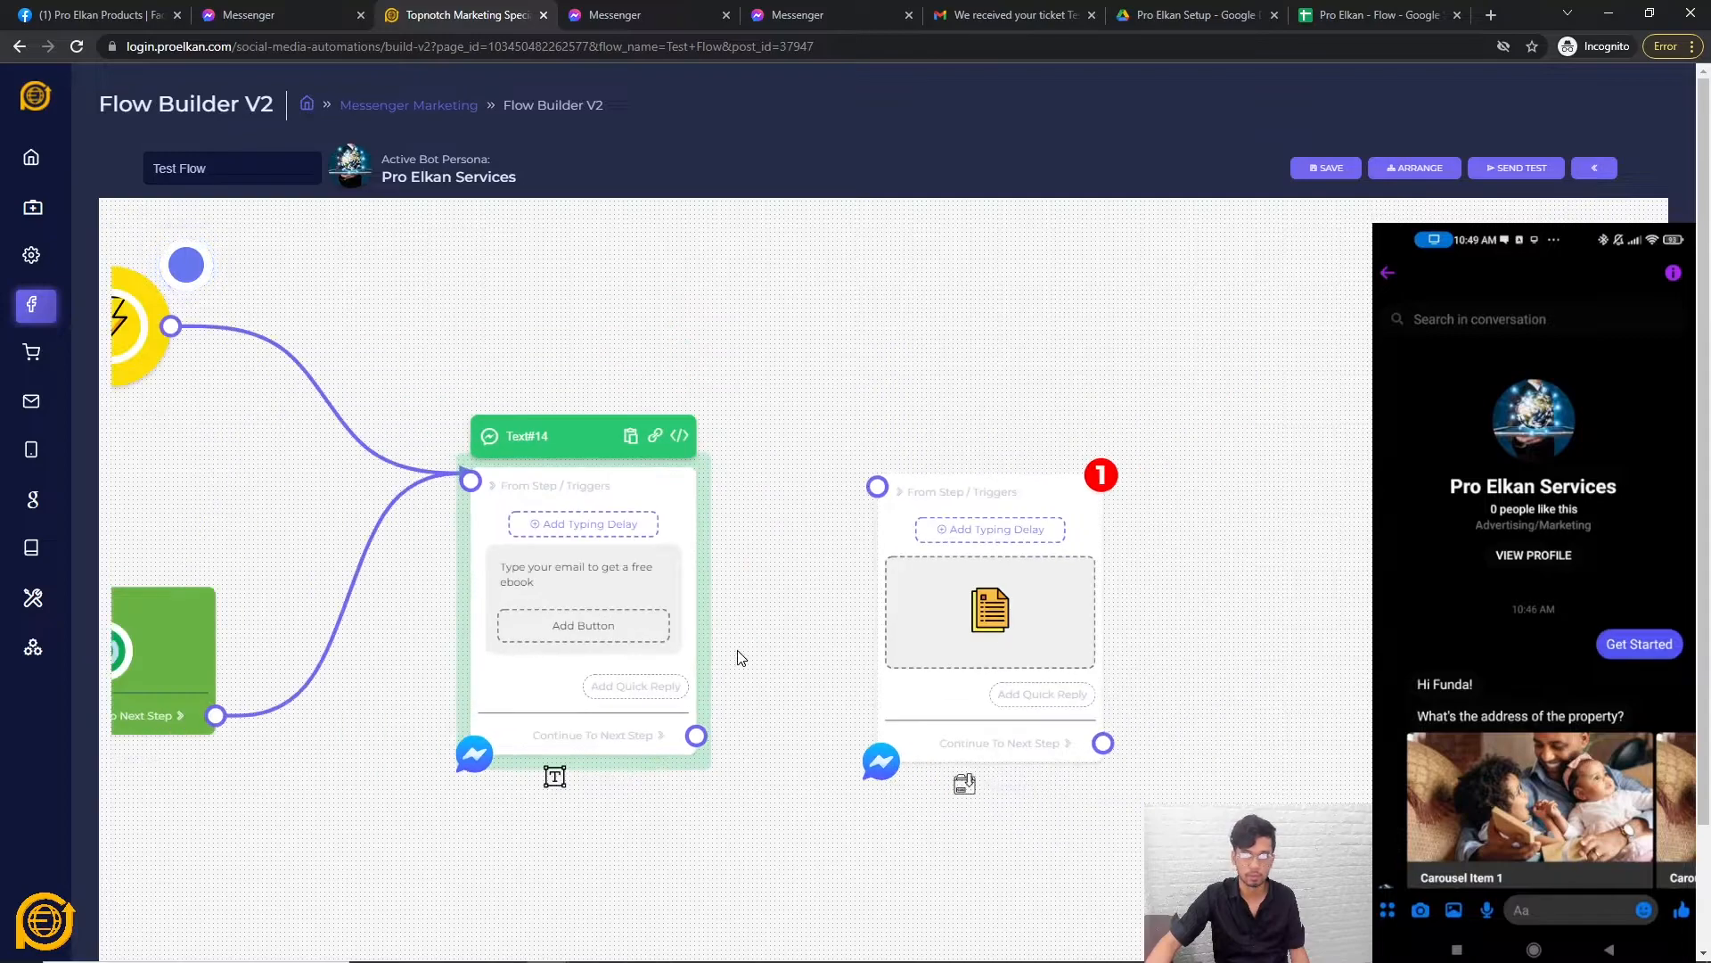
scroll(737, 657, "down", 1)
left_click_drag(899, 702, 1148, 694)
right_click(841, 573)
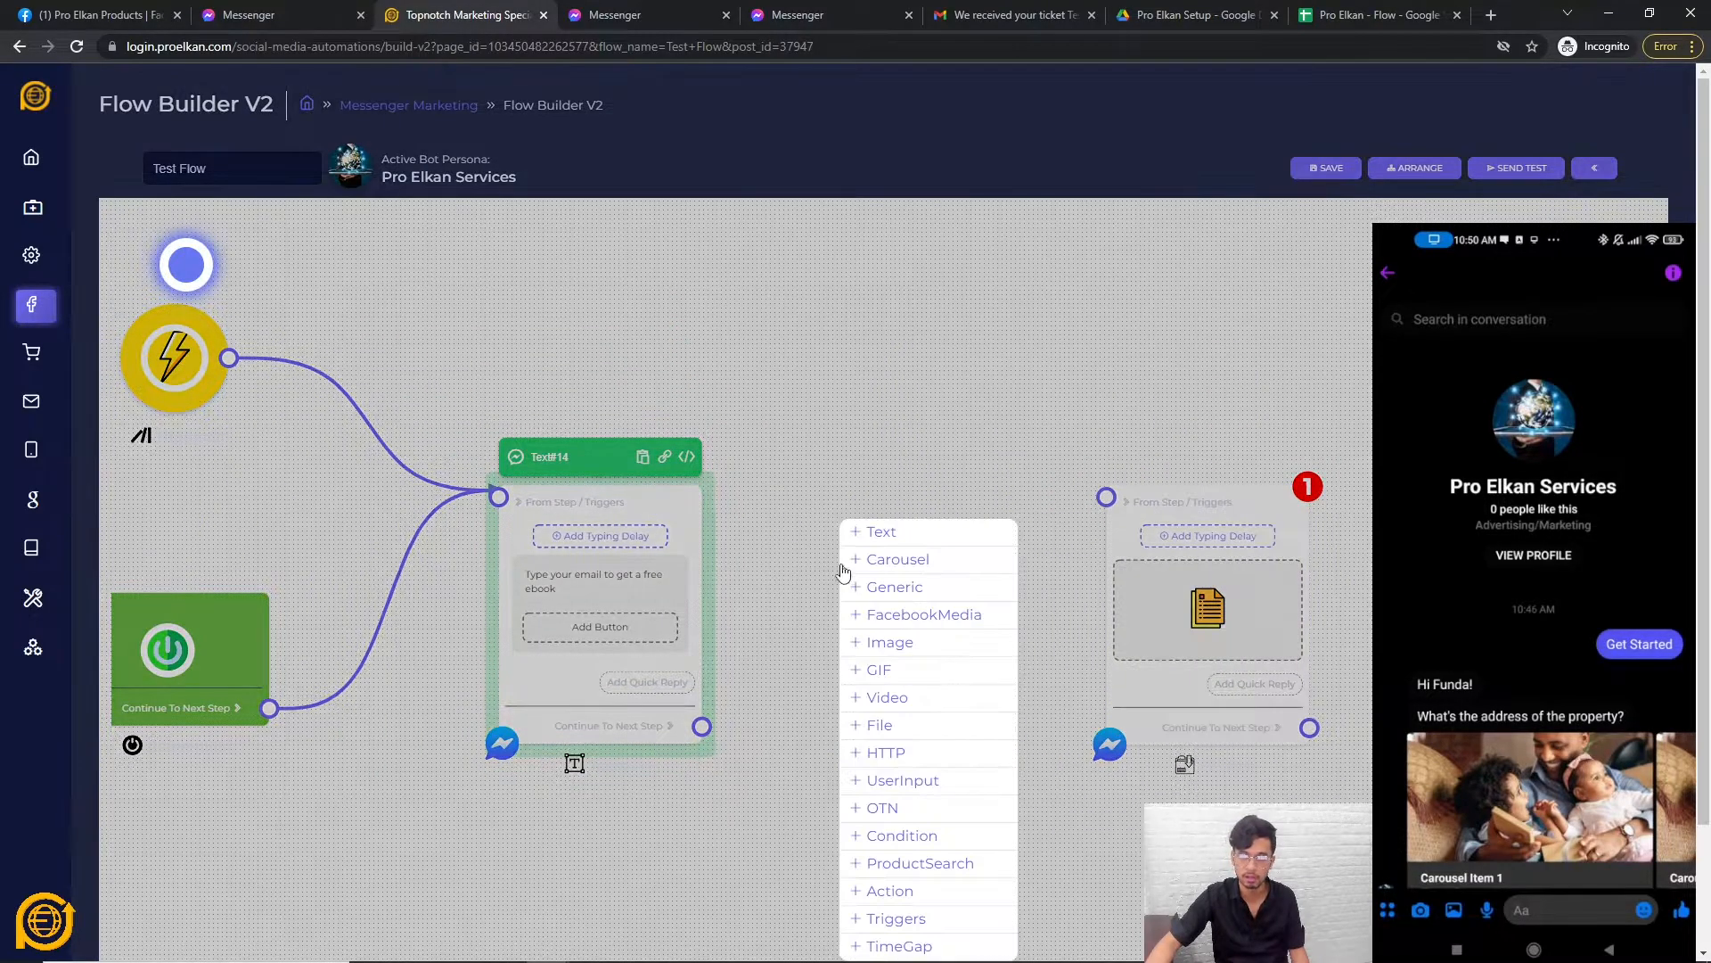
left_click(799, 733)
left_click_drag(1156, 691, 1002, 684)
mouse_move(703, 725)
left_mouse_down()
mouse_move(898, 470)
mouse_move(950, 492)
left_mouse_up()
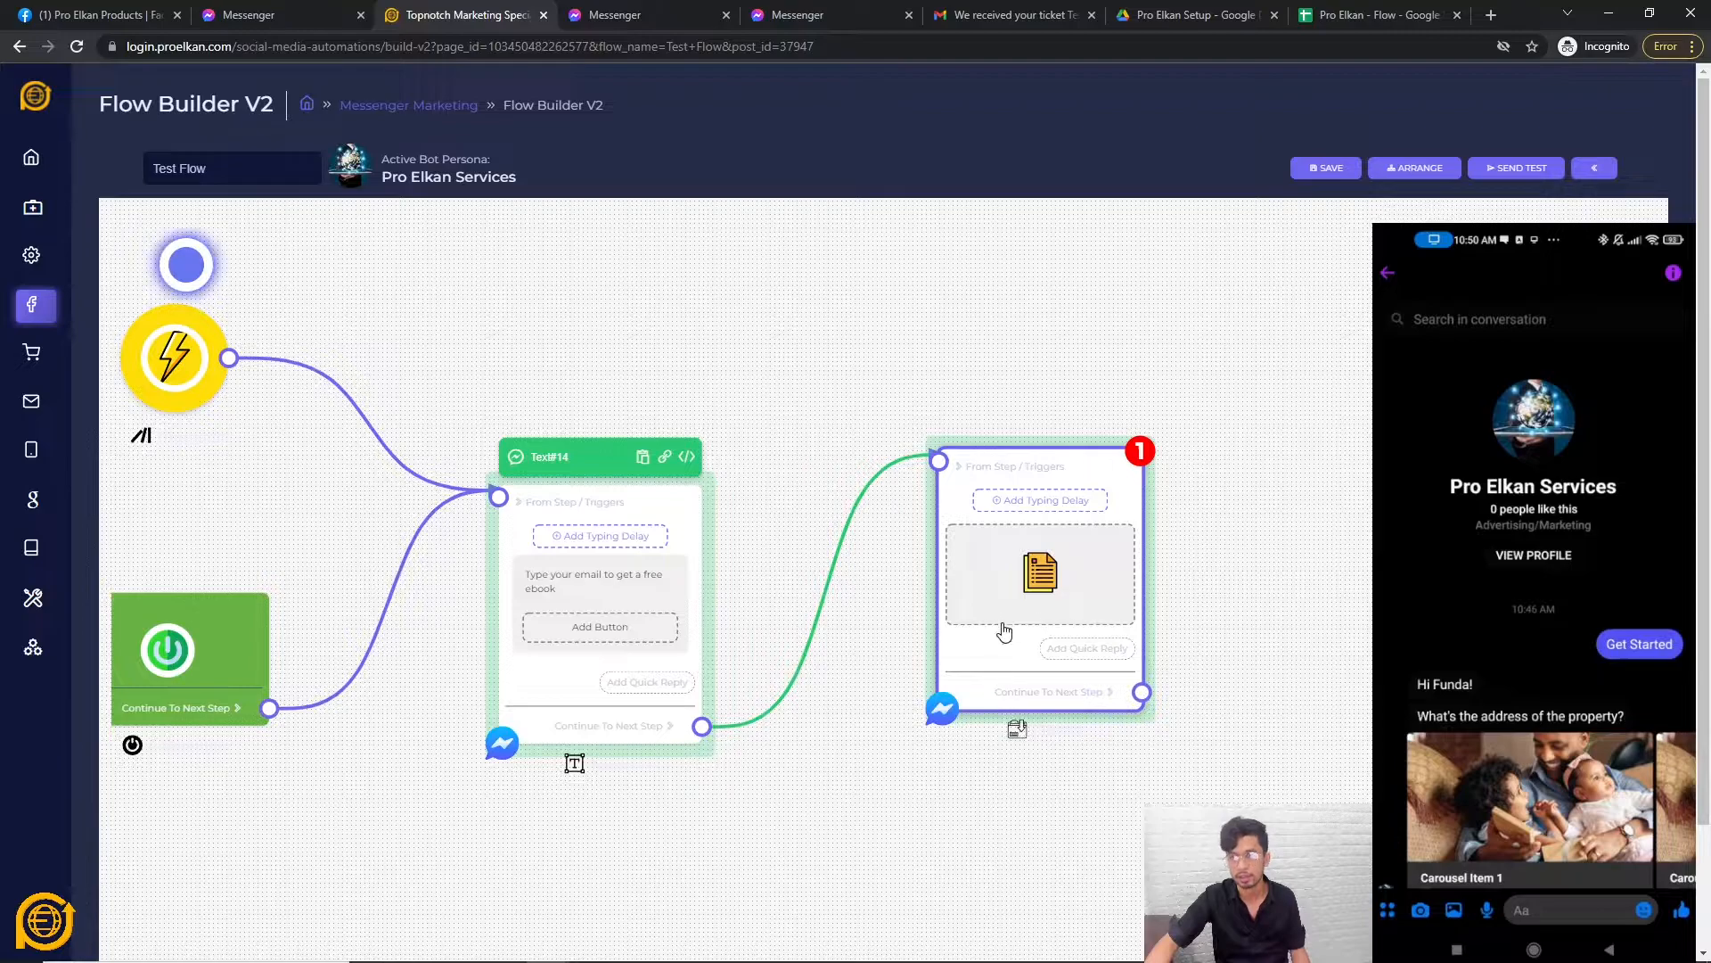
left_click_drag(1024, 655, 1017, 672)
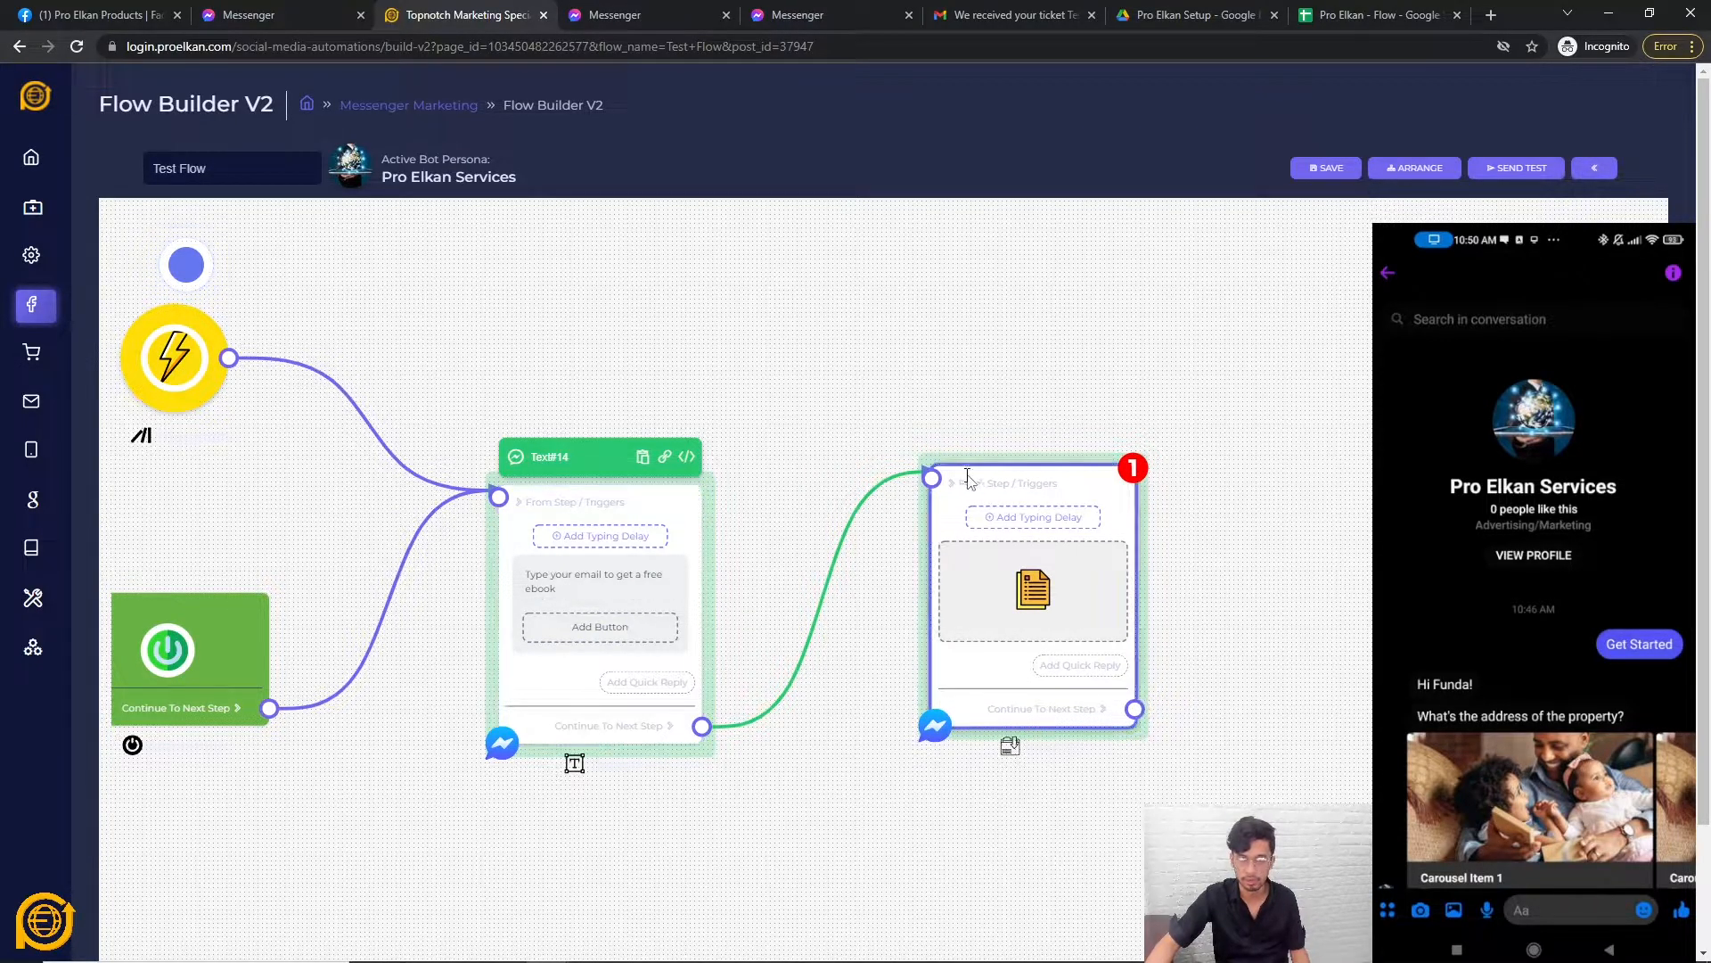
left_click(1011, 517)
left_click_drag(704, 520, 715, 523)
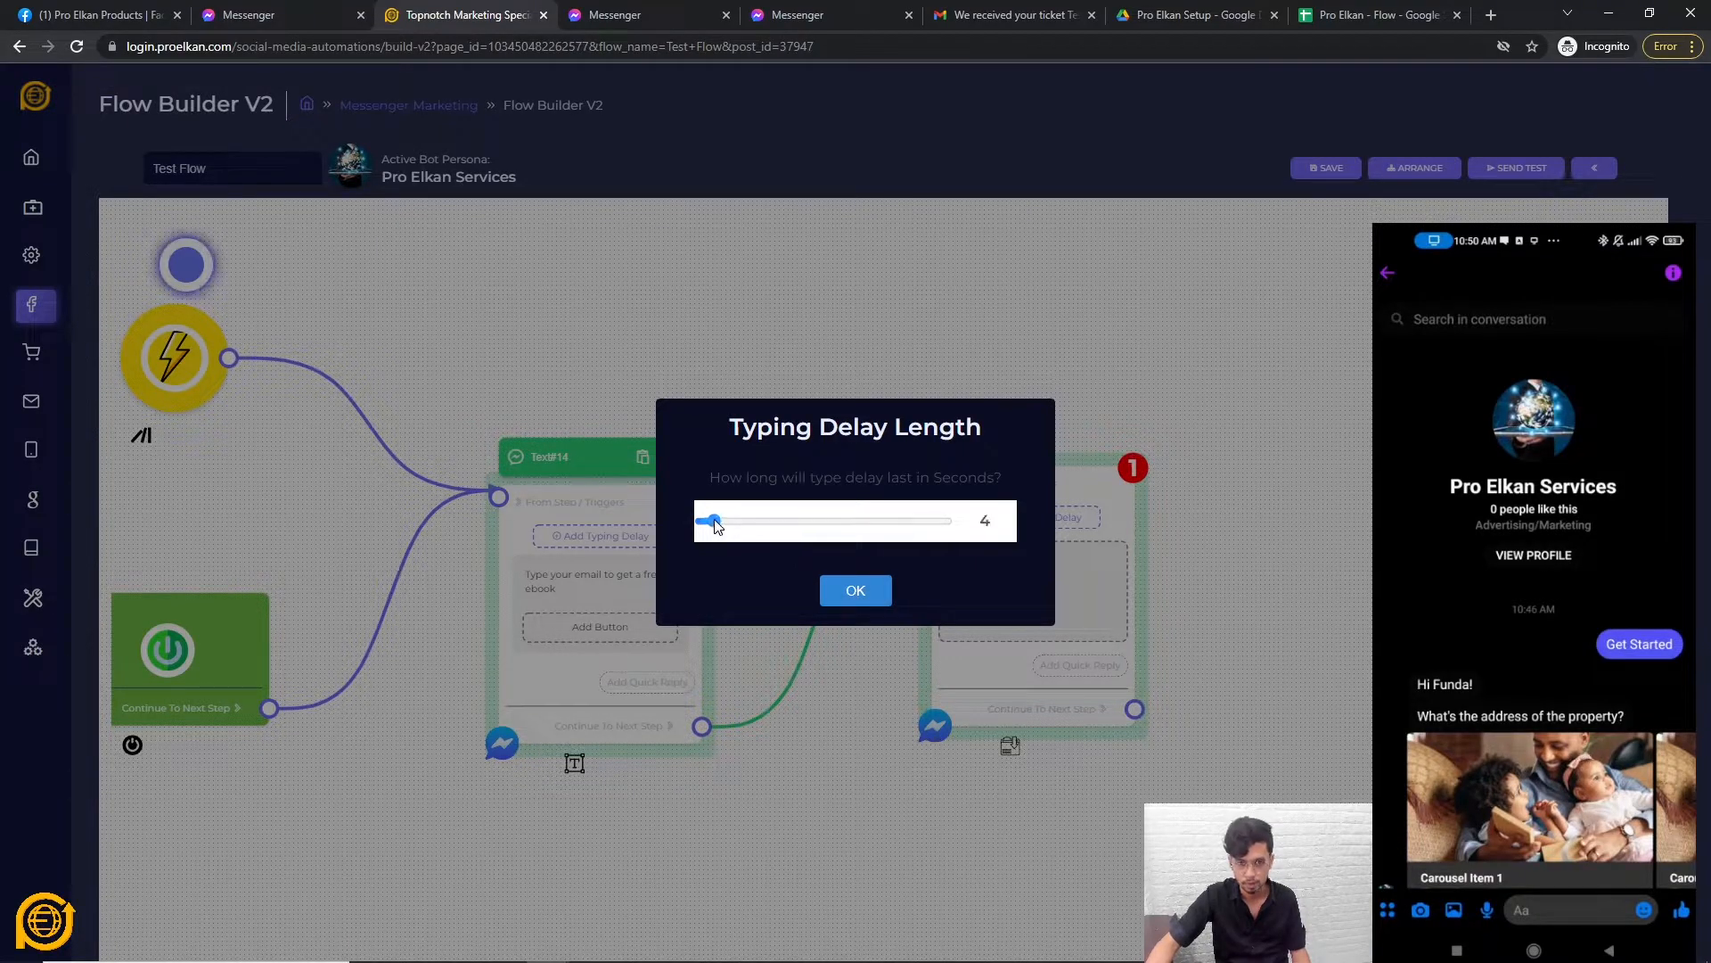
Confirm a 4-second typing delay on the File node and attach some text.txt as its file.
left_click(842, 592)
left_click(1002, 578)
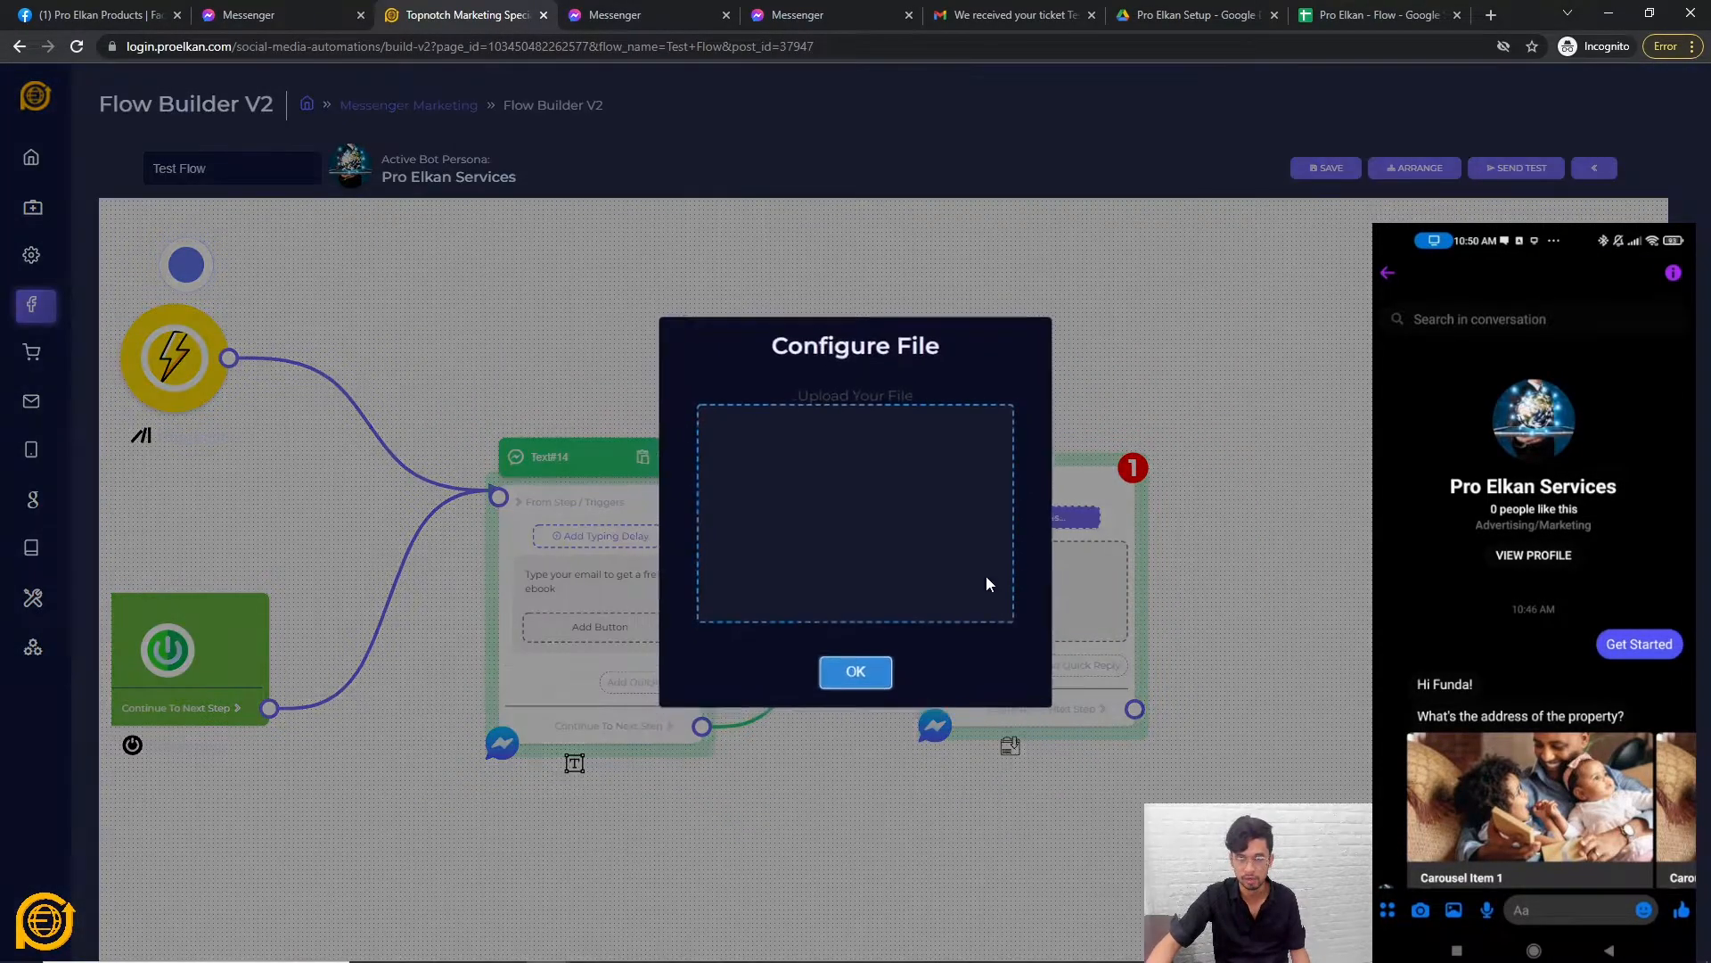
left_click(853, 521)
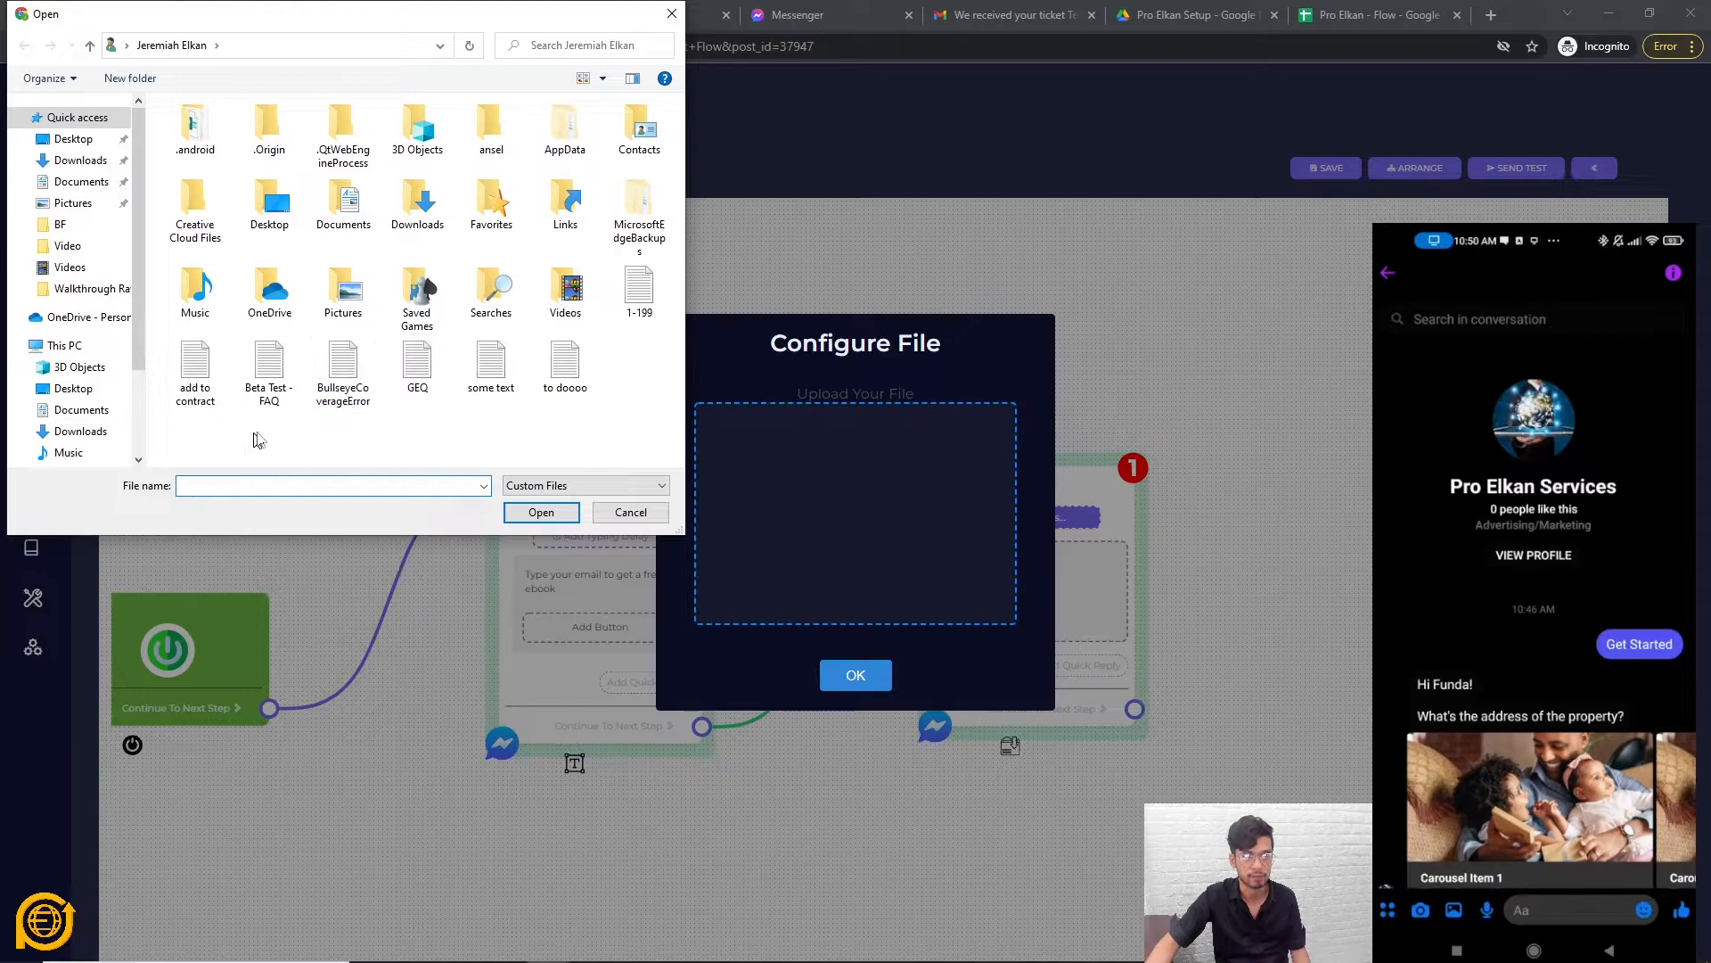
left_click(491, 368)
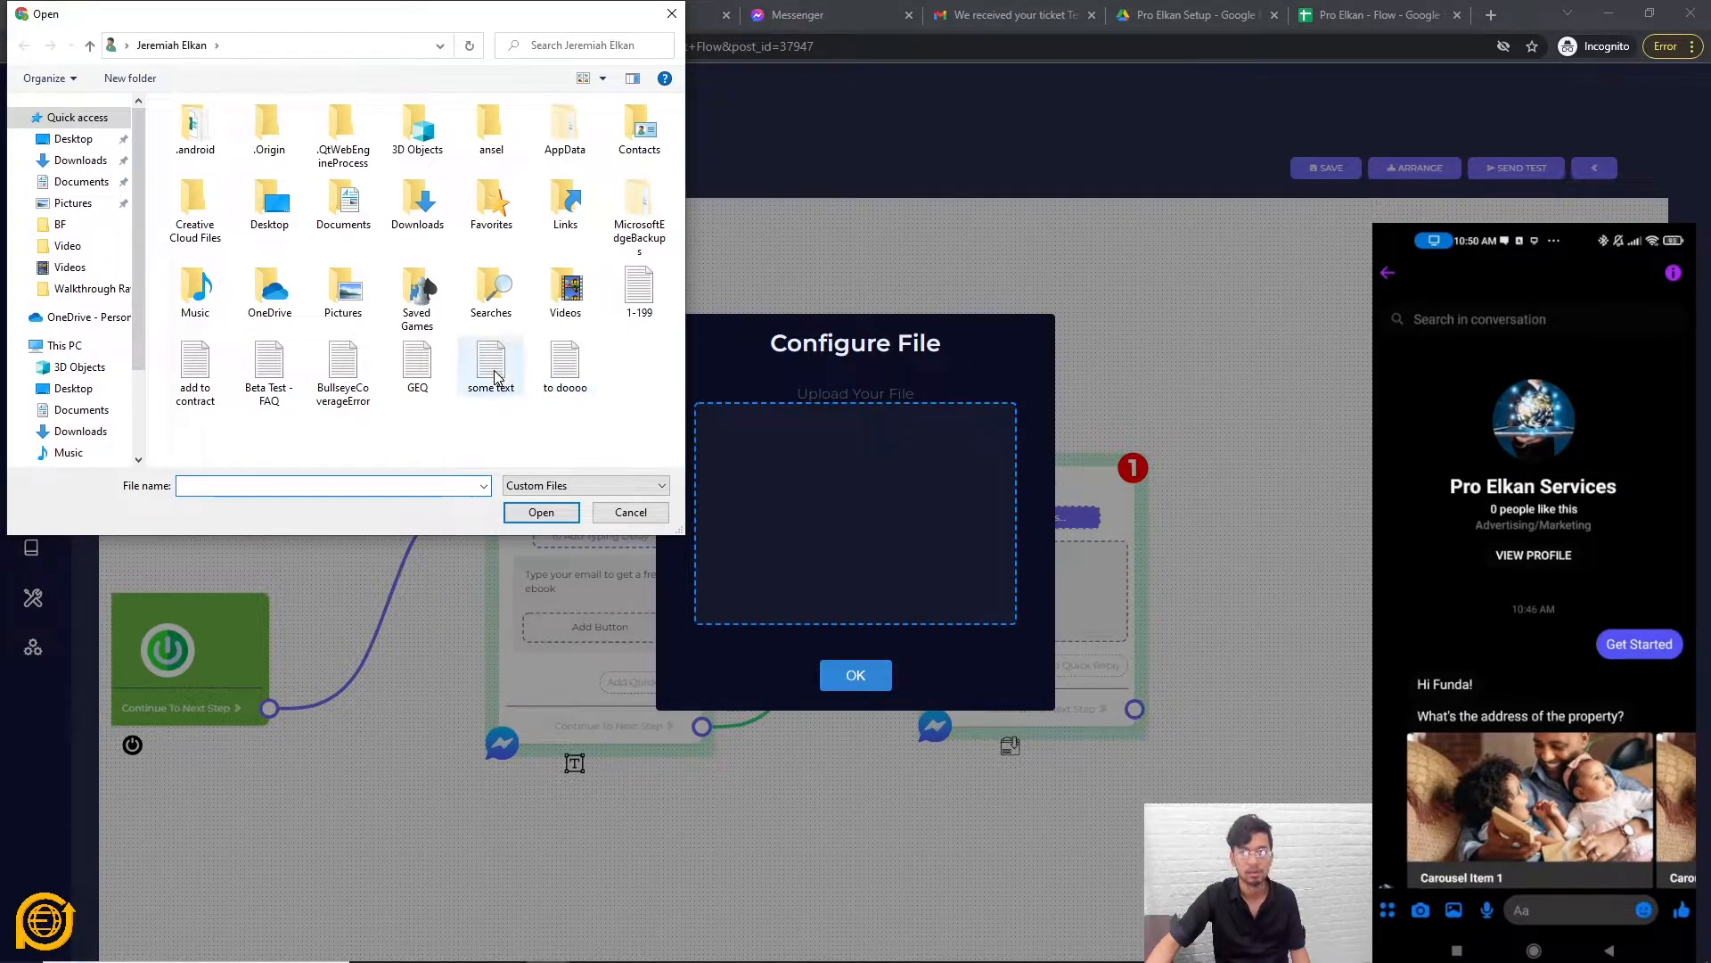
double_click(493, 370)
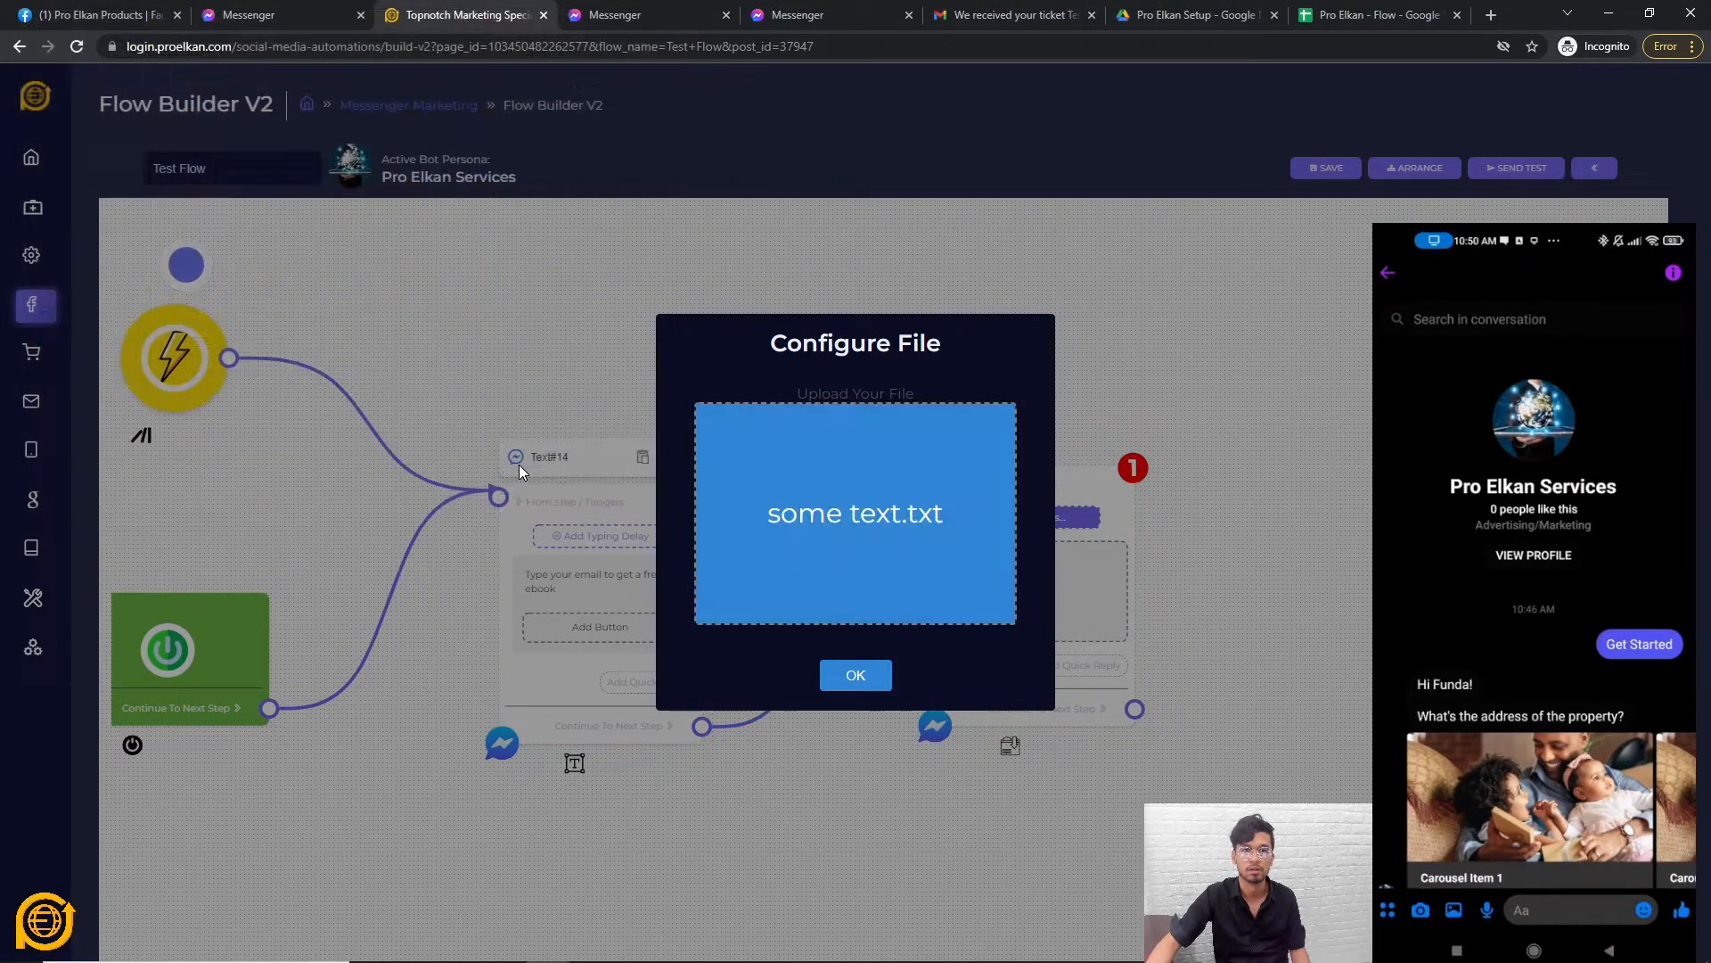
left_click(857, 678)
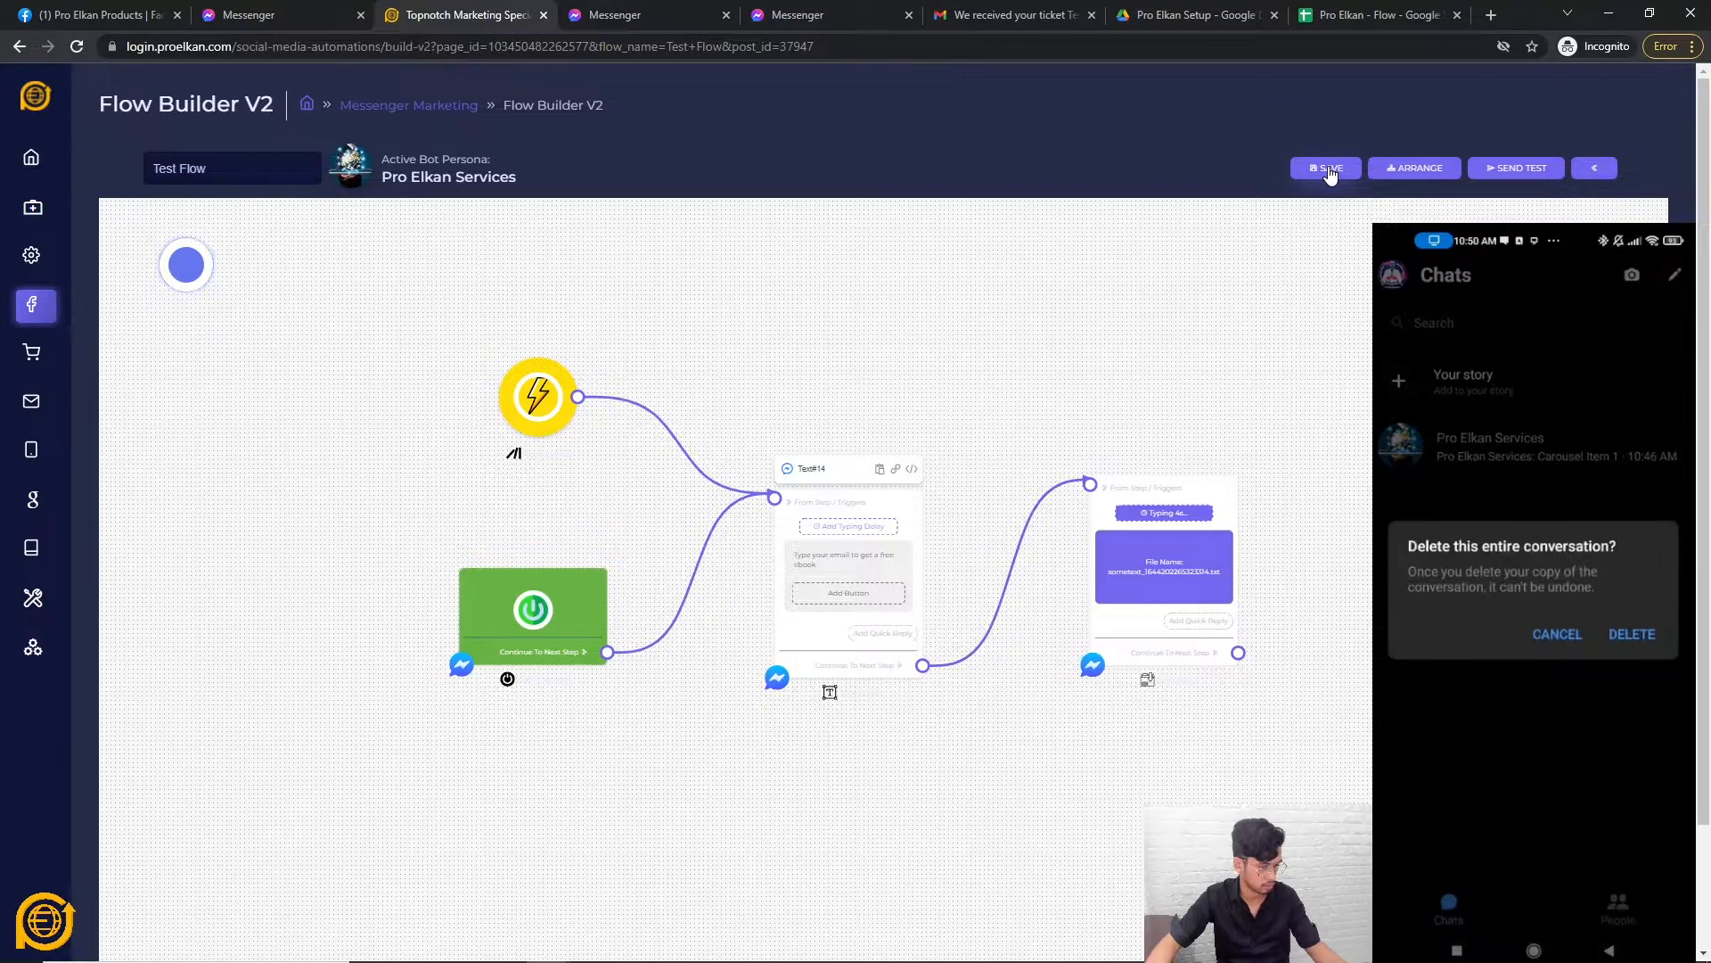
Save Test Flow and launch a live test that opens the bot chat in Messenger.
left_click(1328, 168)
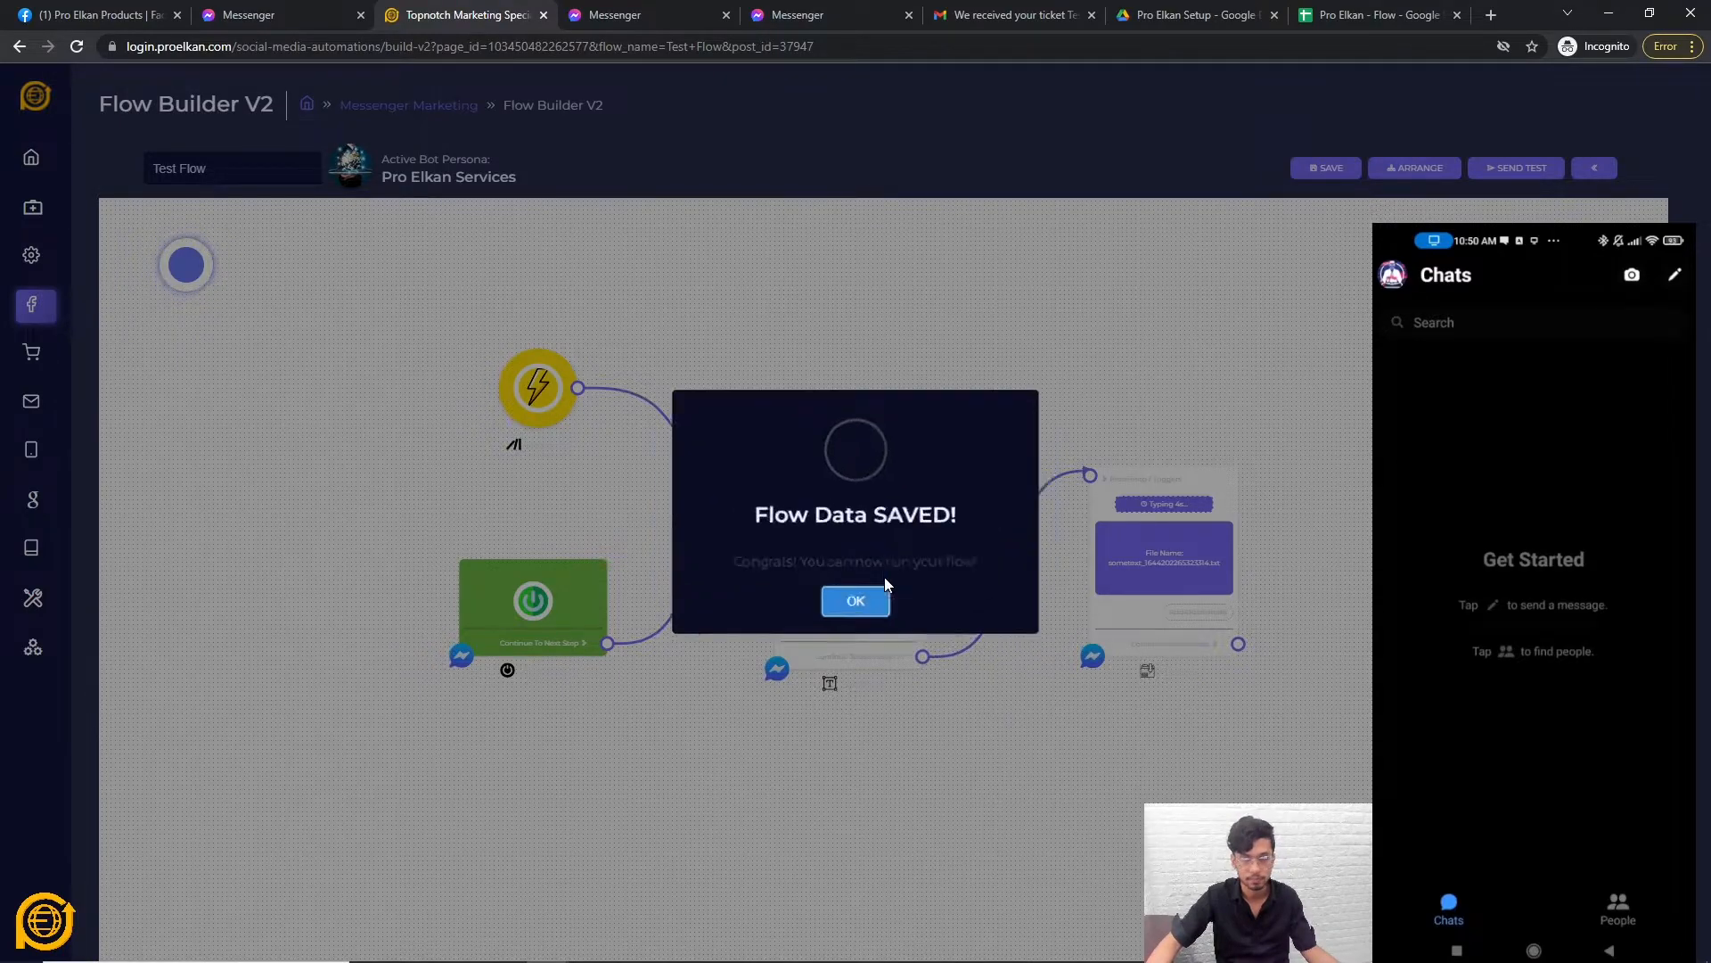
left_click(877, 606)
left_click(1526, 170)
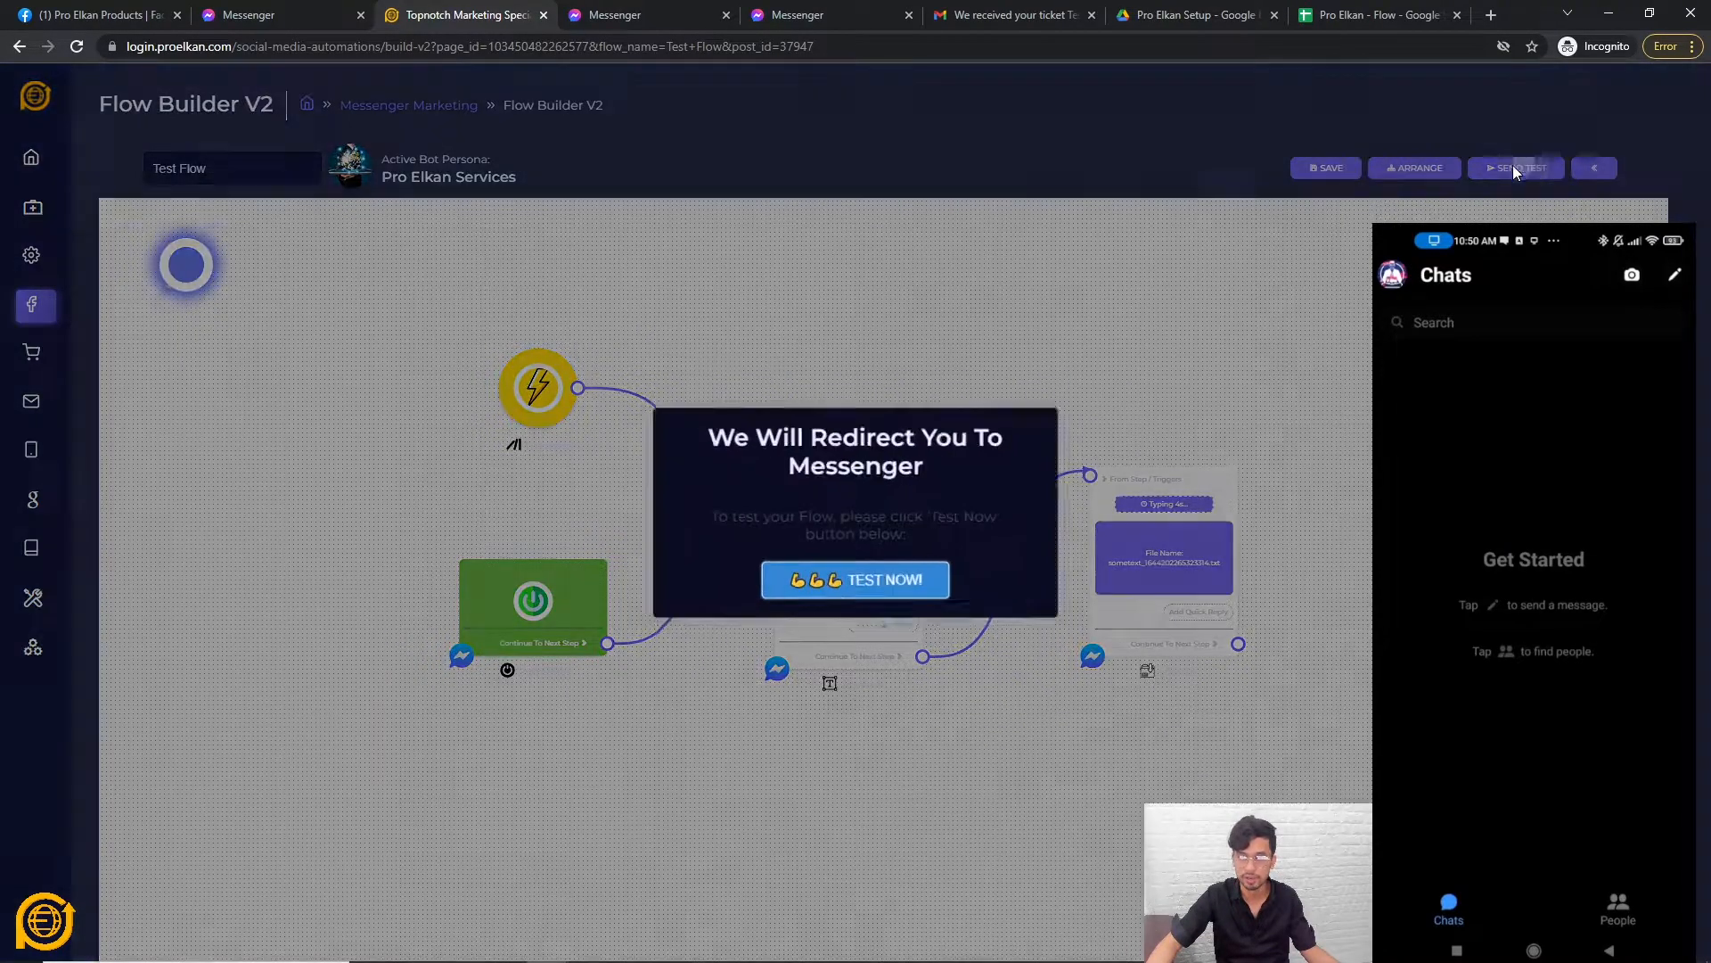
left_click(869, 588)
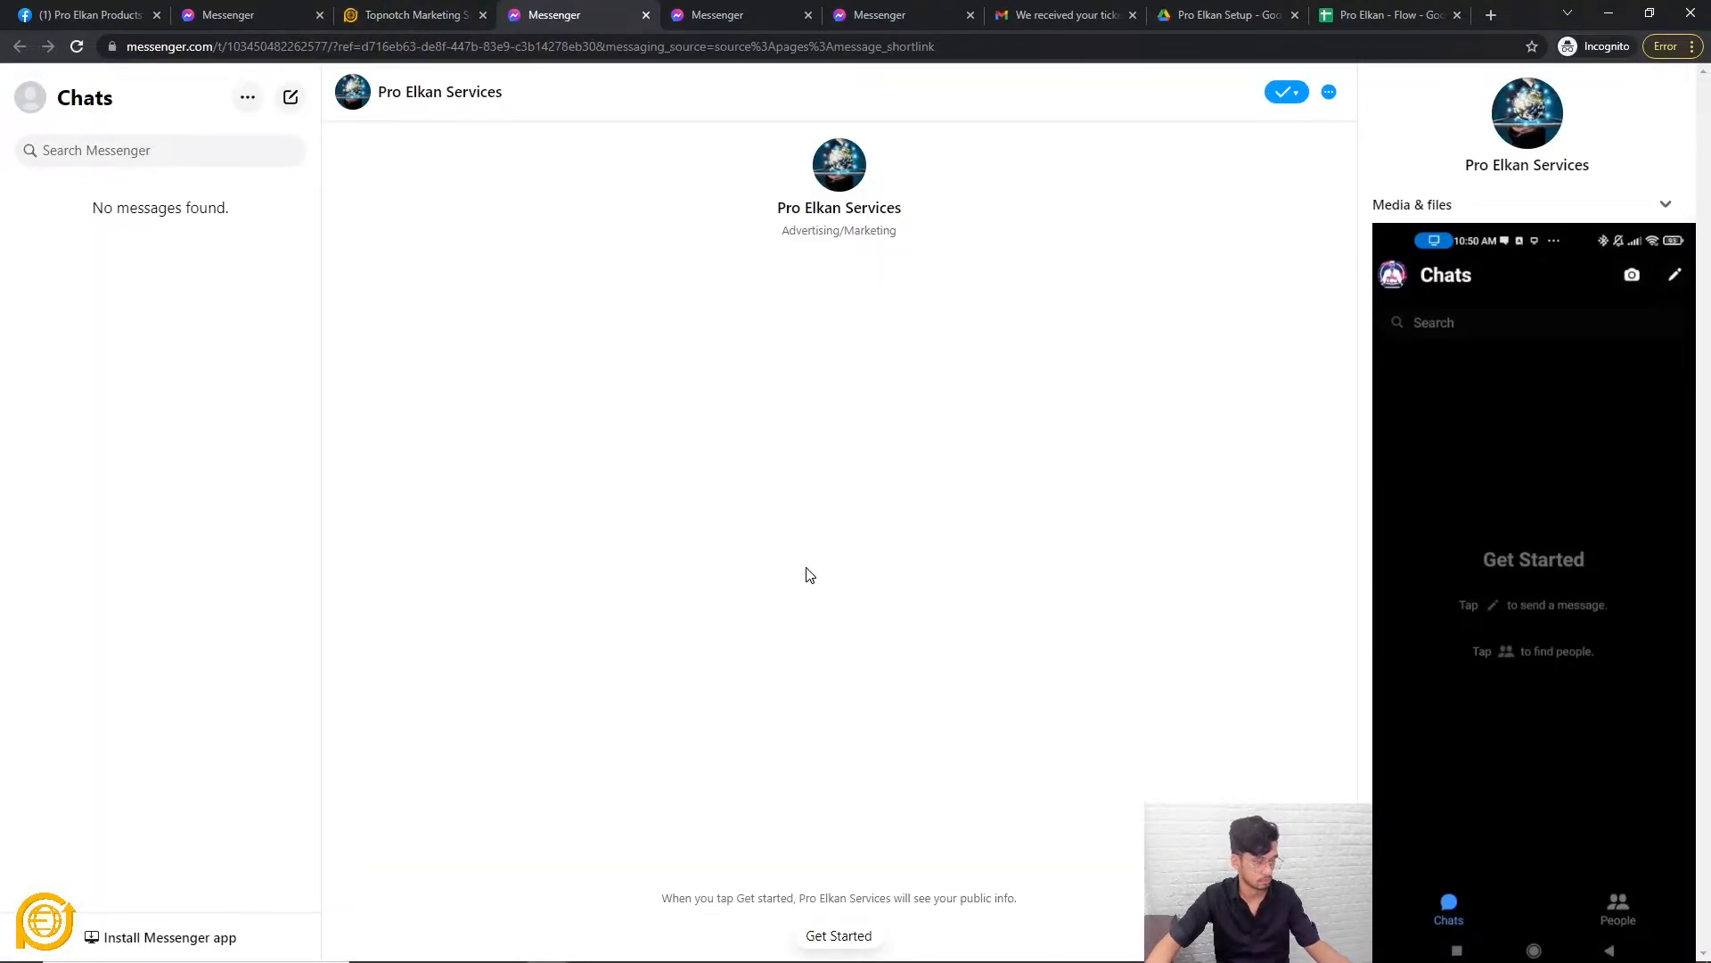
Start the chat to receive the free-ebook email prompt and sometext file, then return to the builder.
left_click(831, 938)
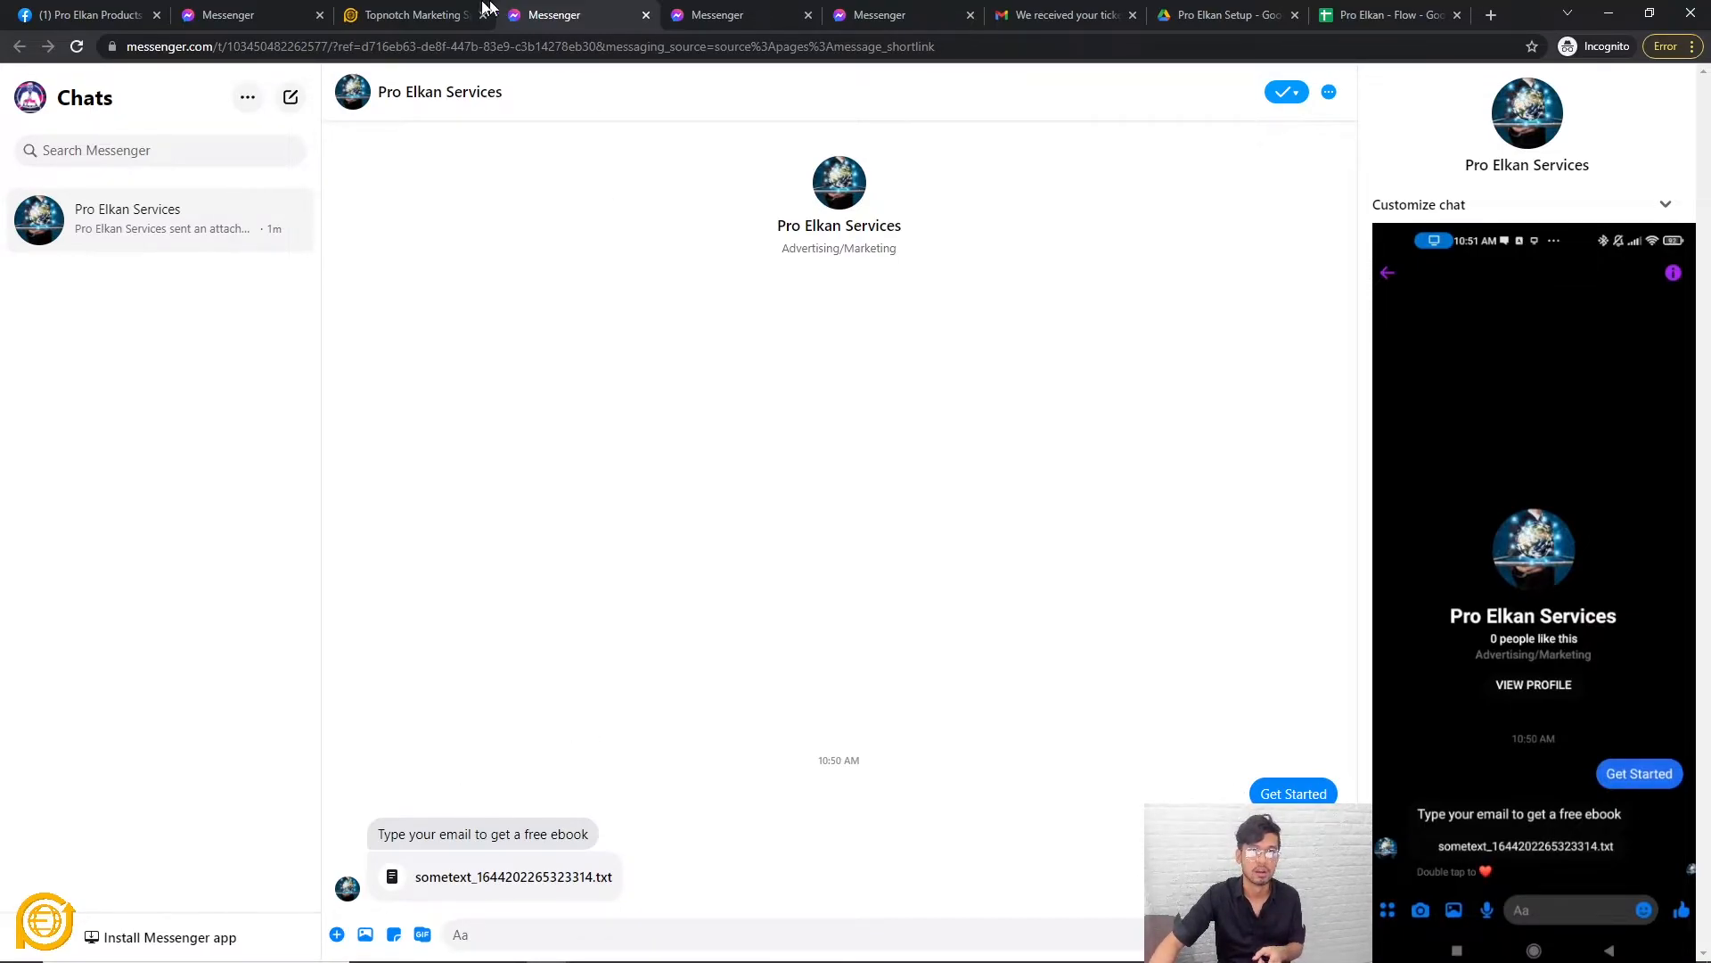
left_click(428, 15)
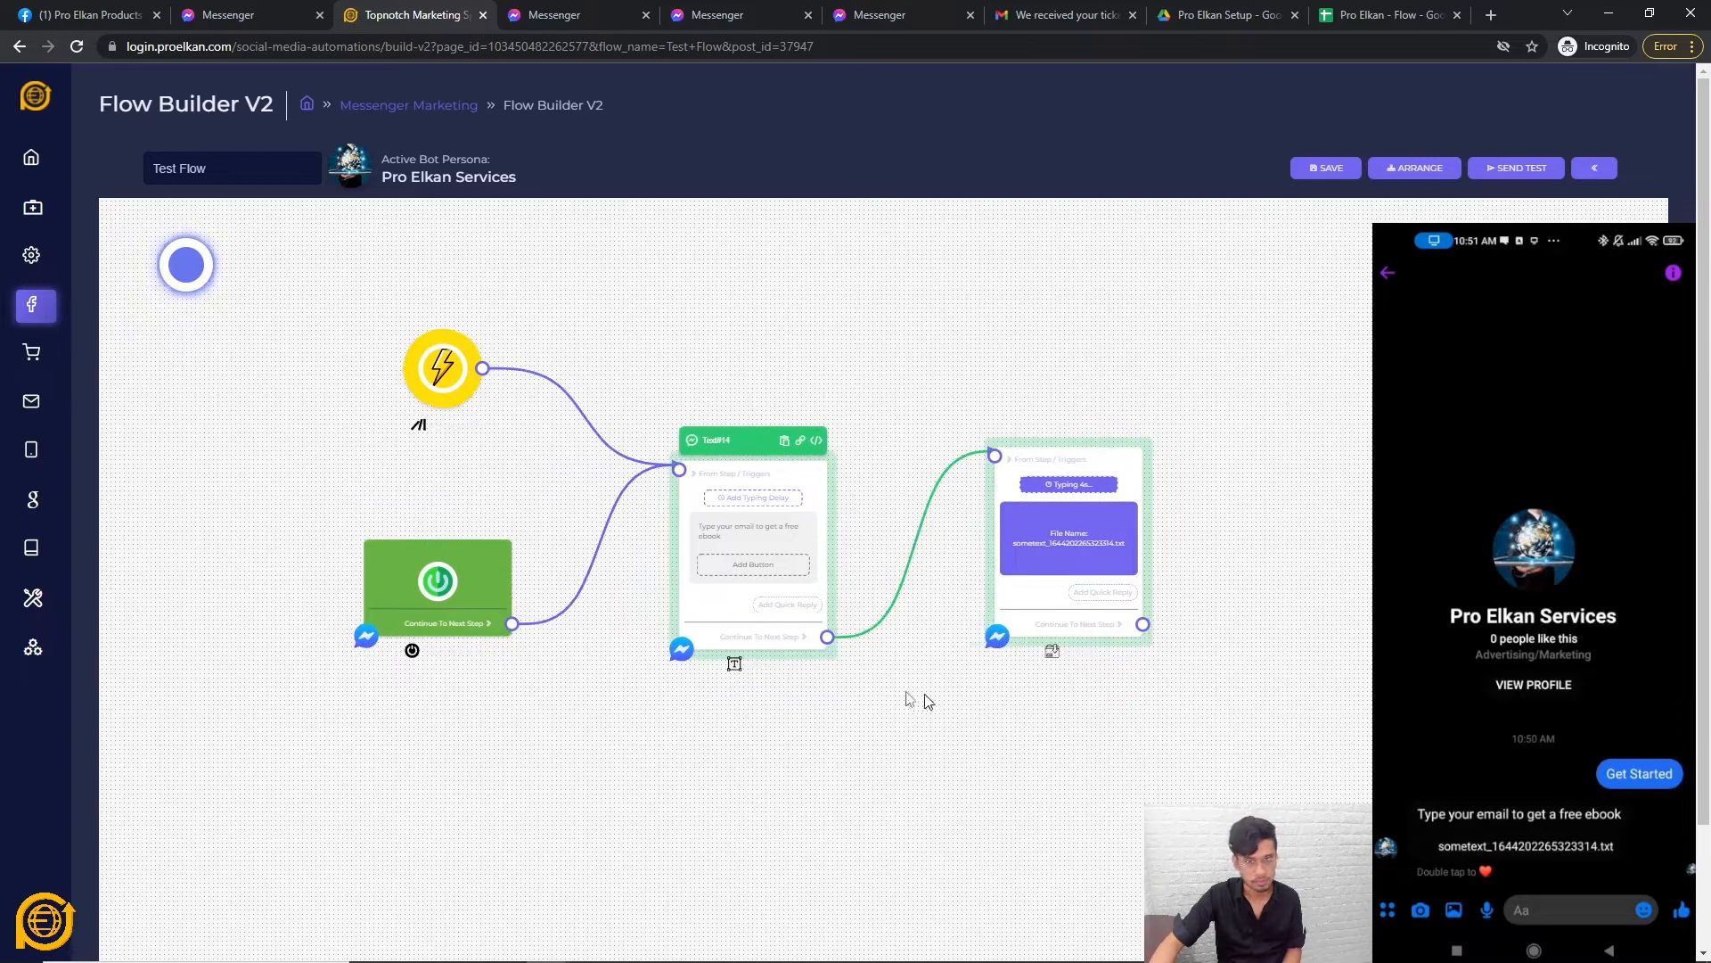
Find the file node on the canvas and disconnect it from Text#14.
scroll(810, 794, "up", 3)
scroll(892, 767, "up", 2)
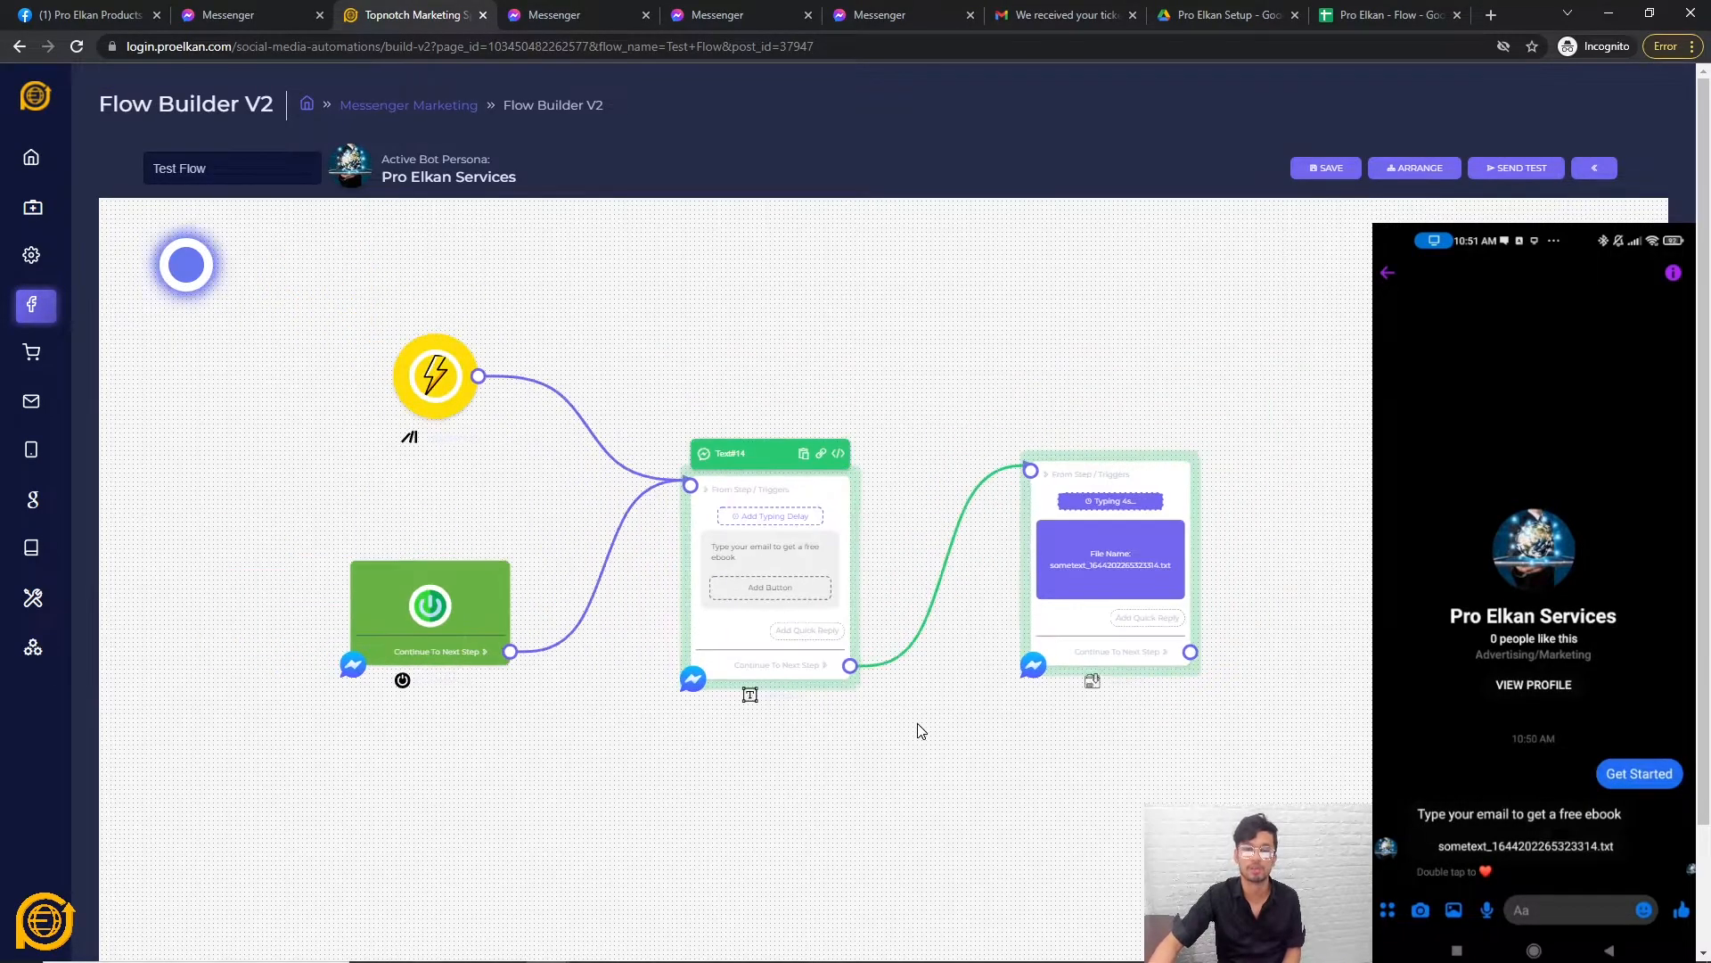
scroll(908, 769, "down", 4)
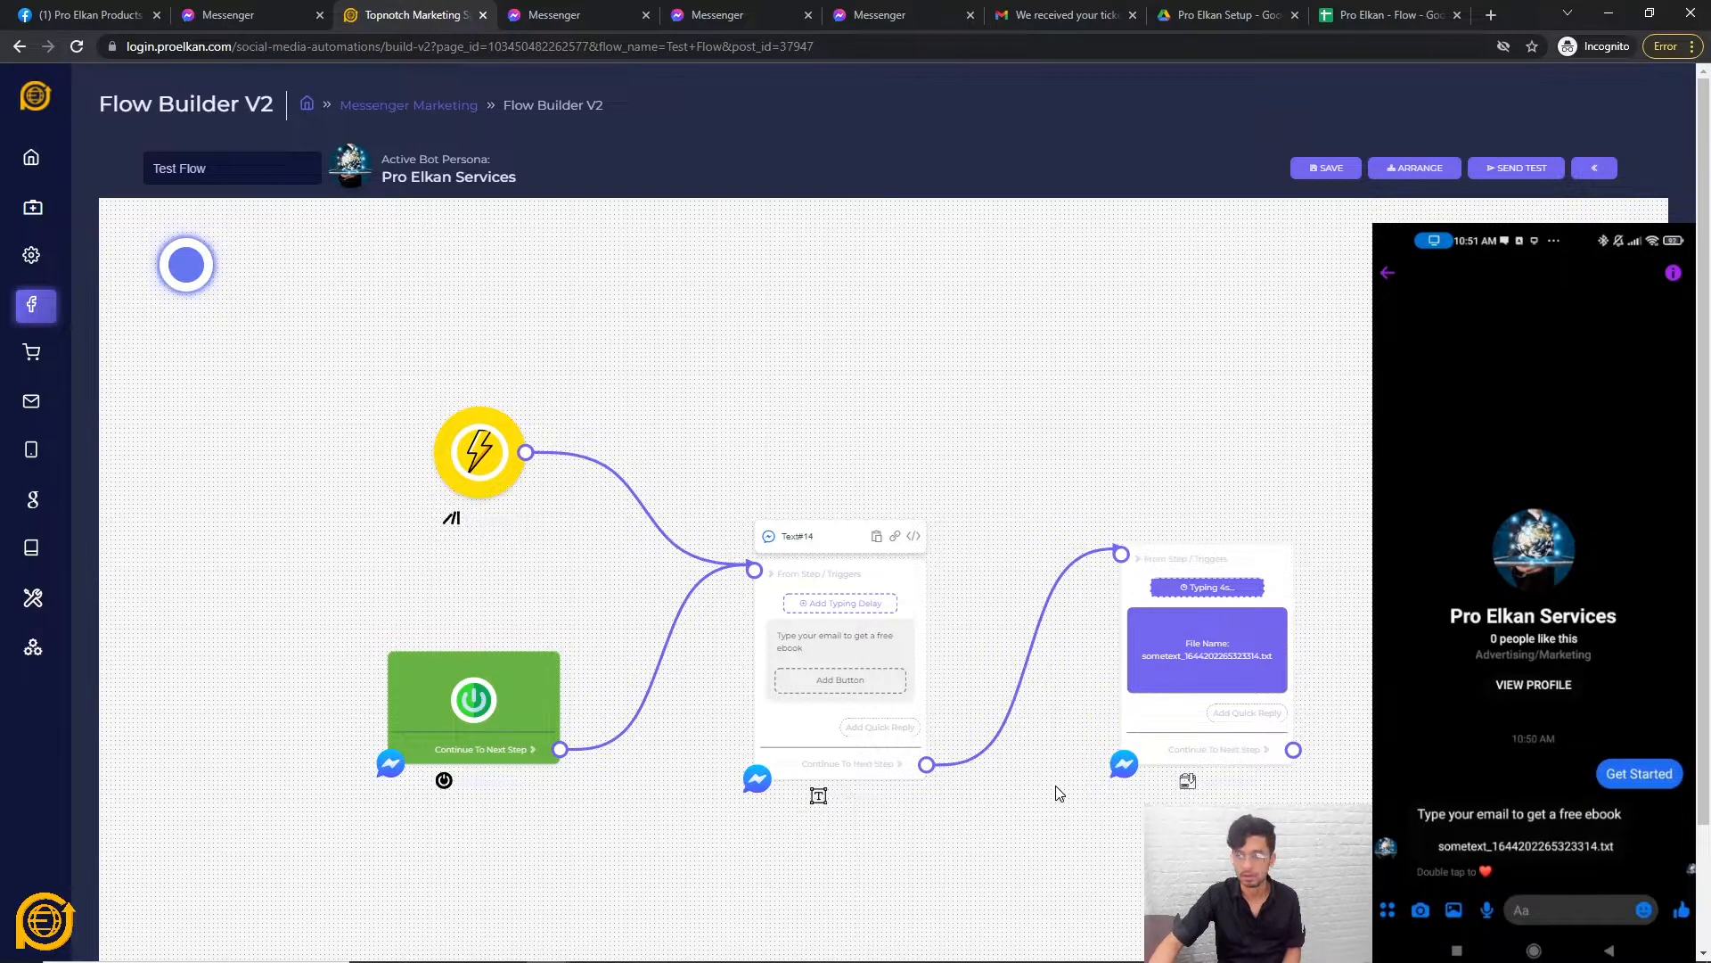
scroll(1035, 817, "right", 2)
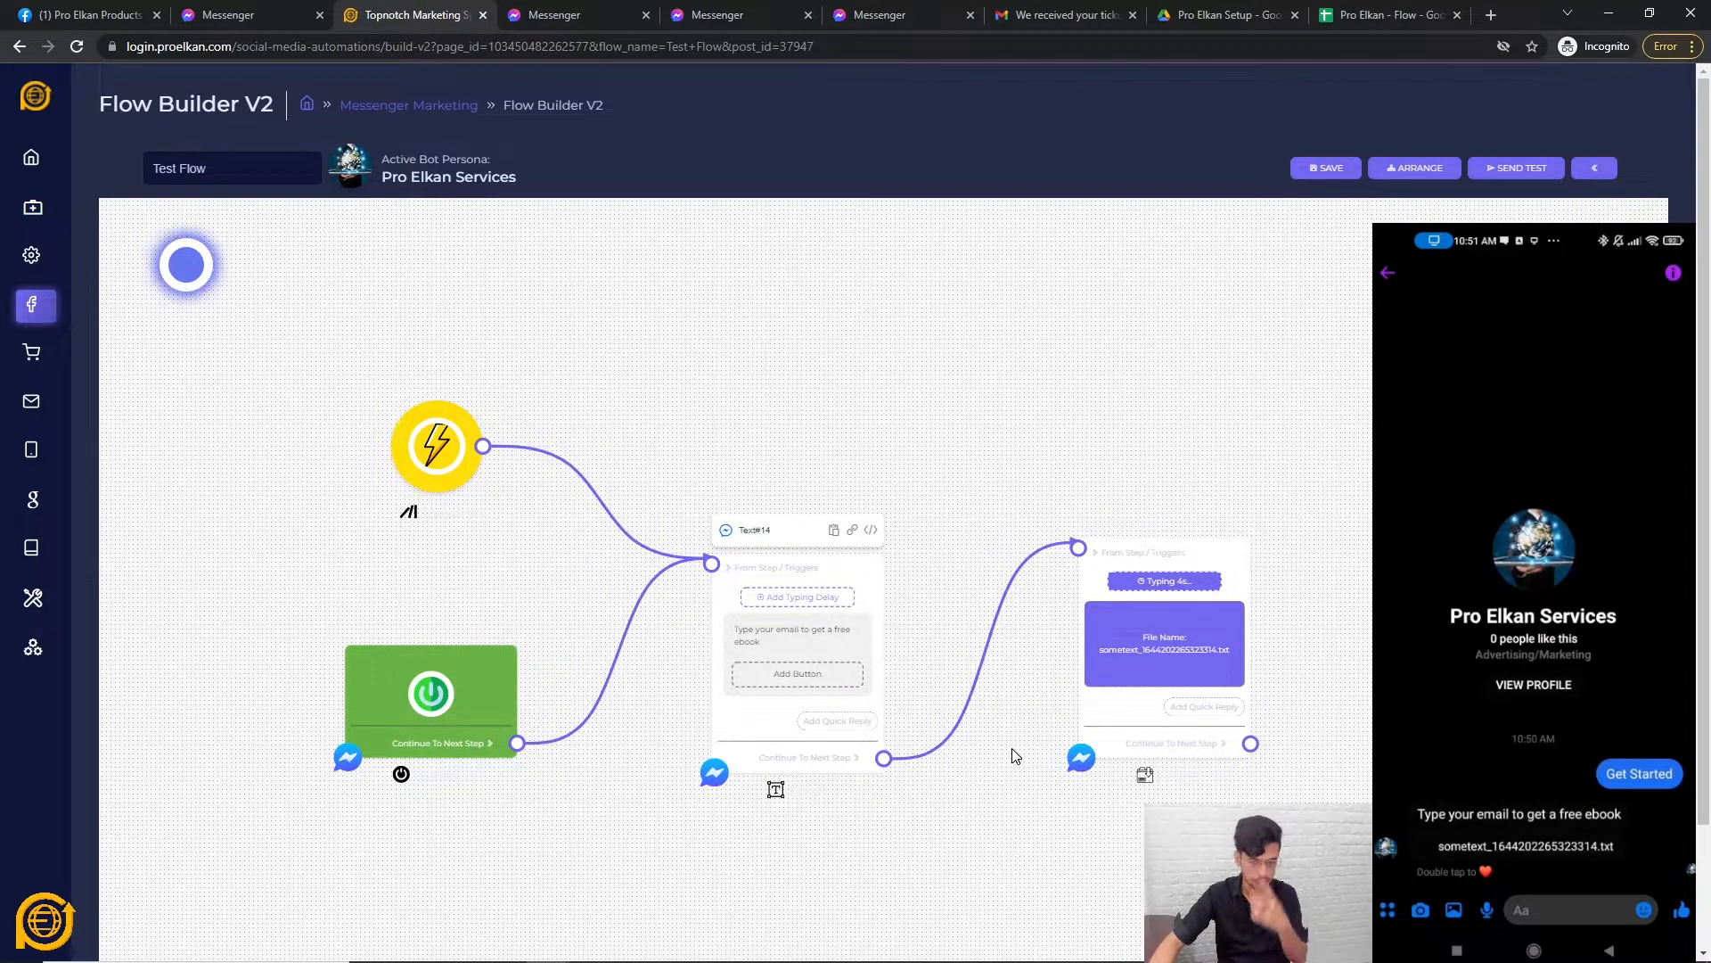
scroll(994, 807, "down", 1)
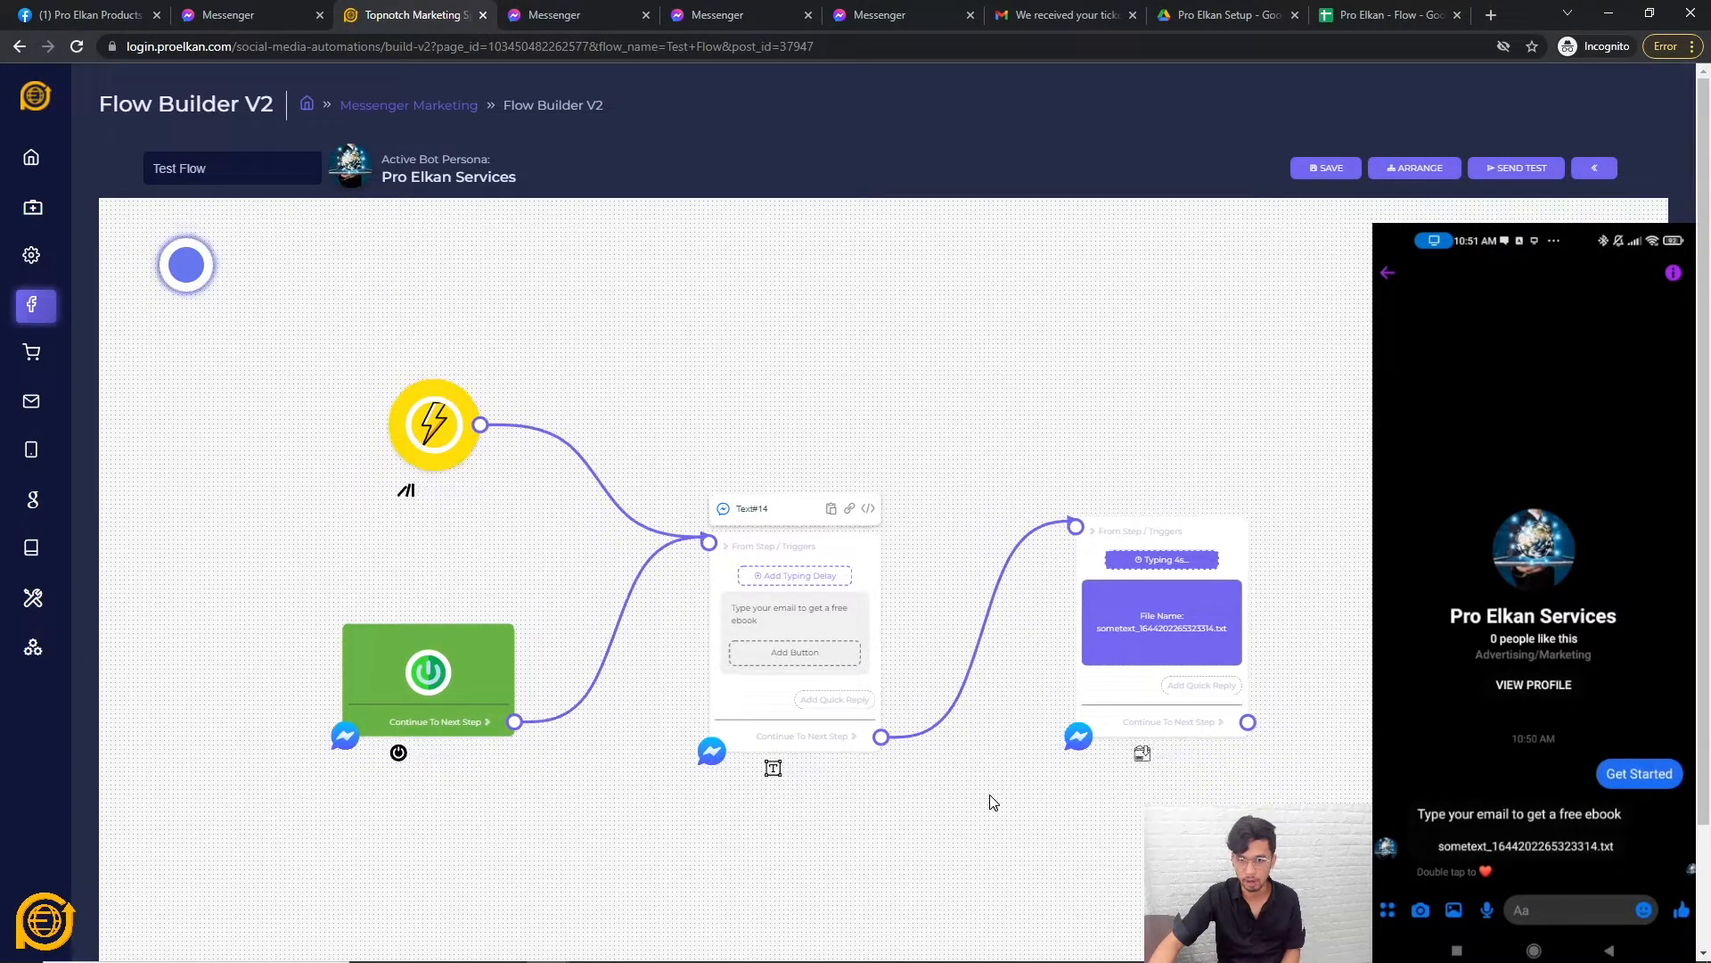
left_click(1075, 523)
Delete the file node and the Text#14 node, leaving only the trigger and start nodes.
right_click(1125, 715)
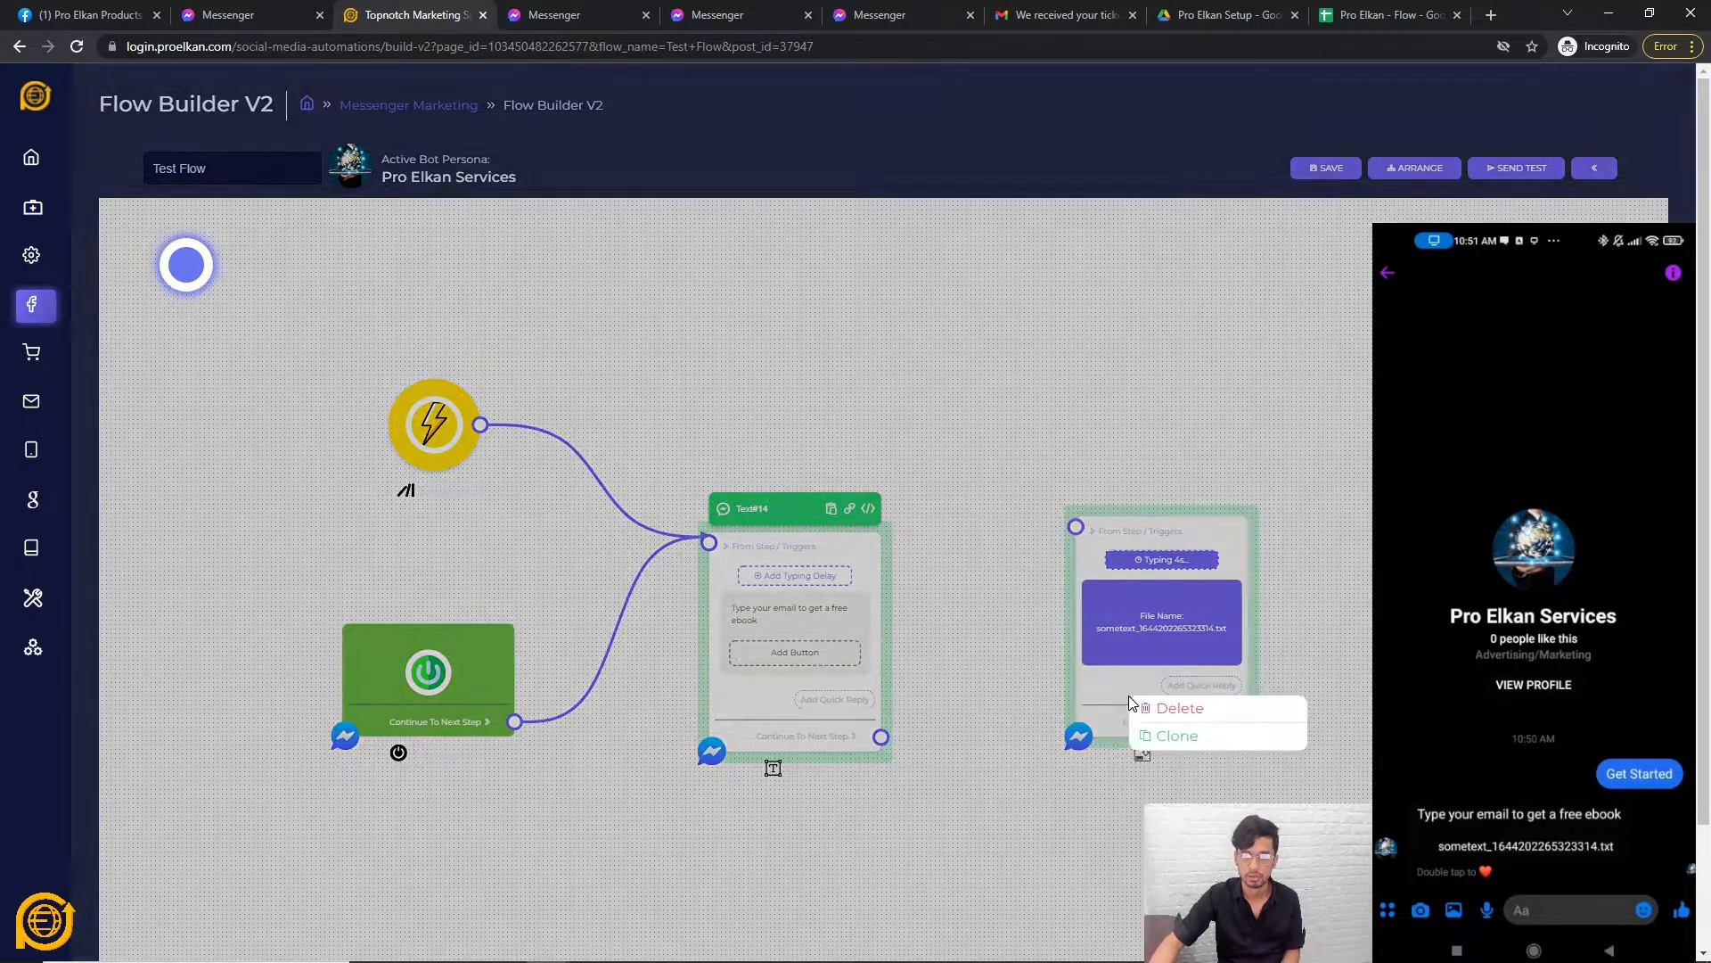
left_click(1179, 709)
right_click(748, 707)
left_click(796, 709)
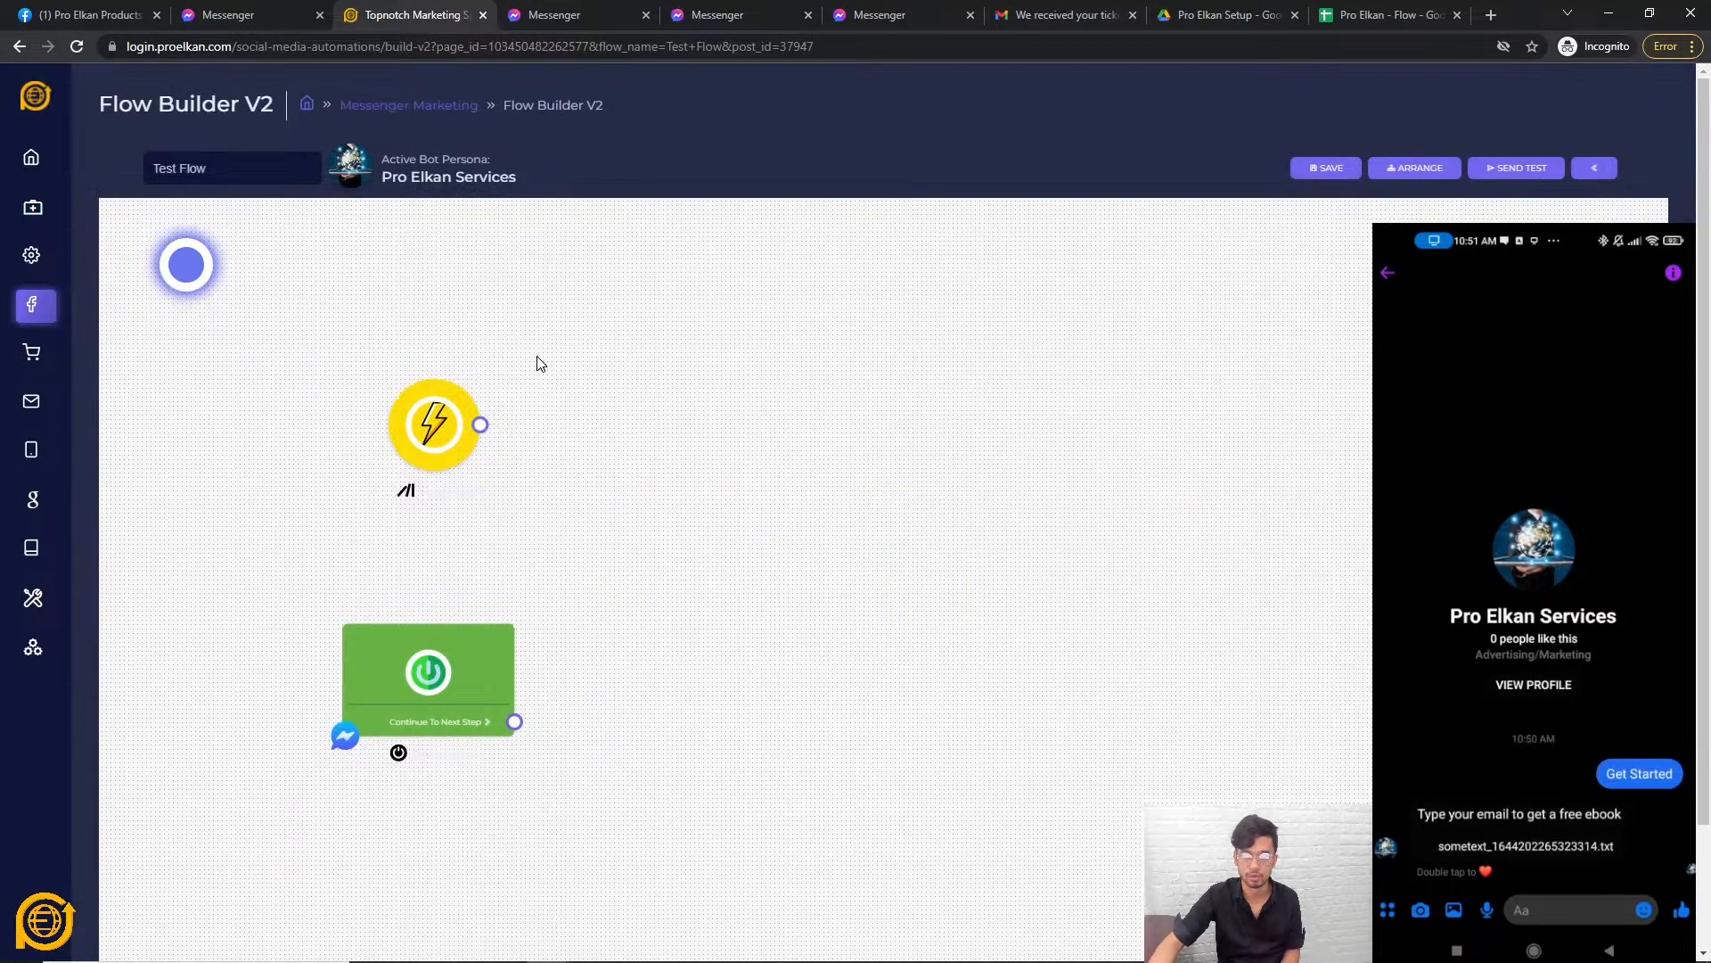
right_click(850, 467)
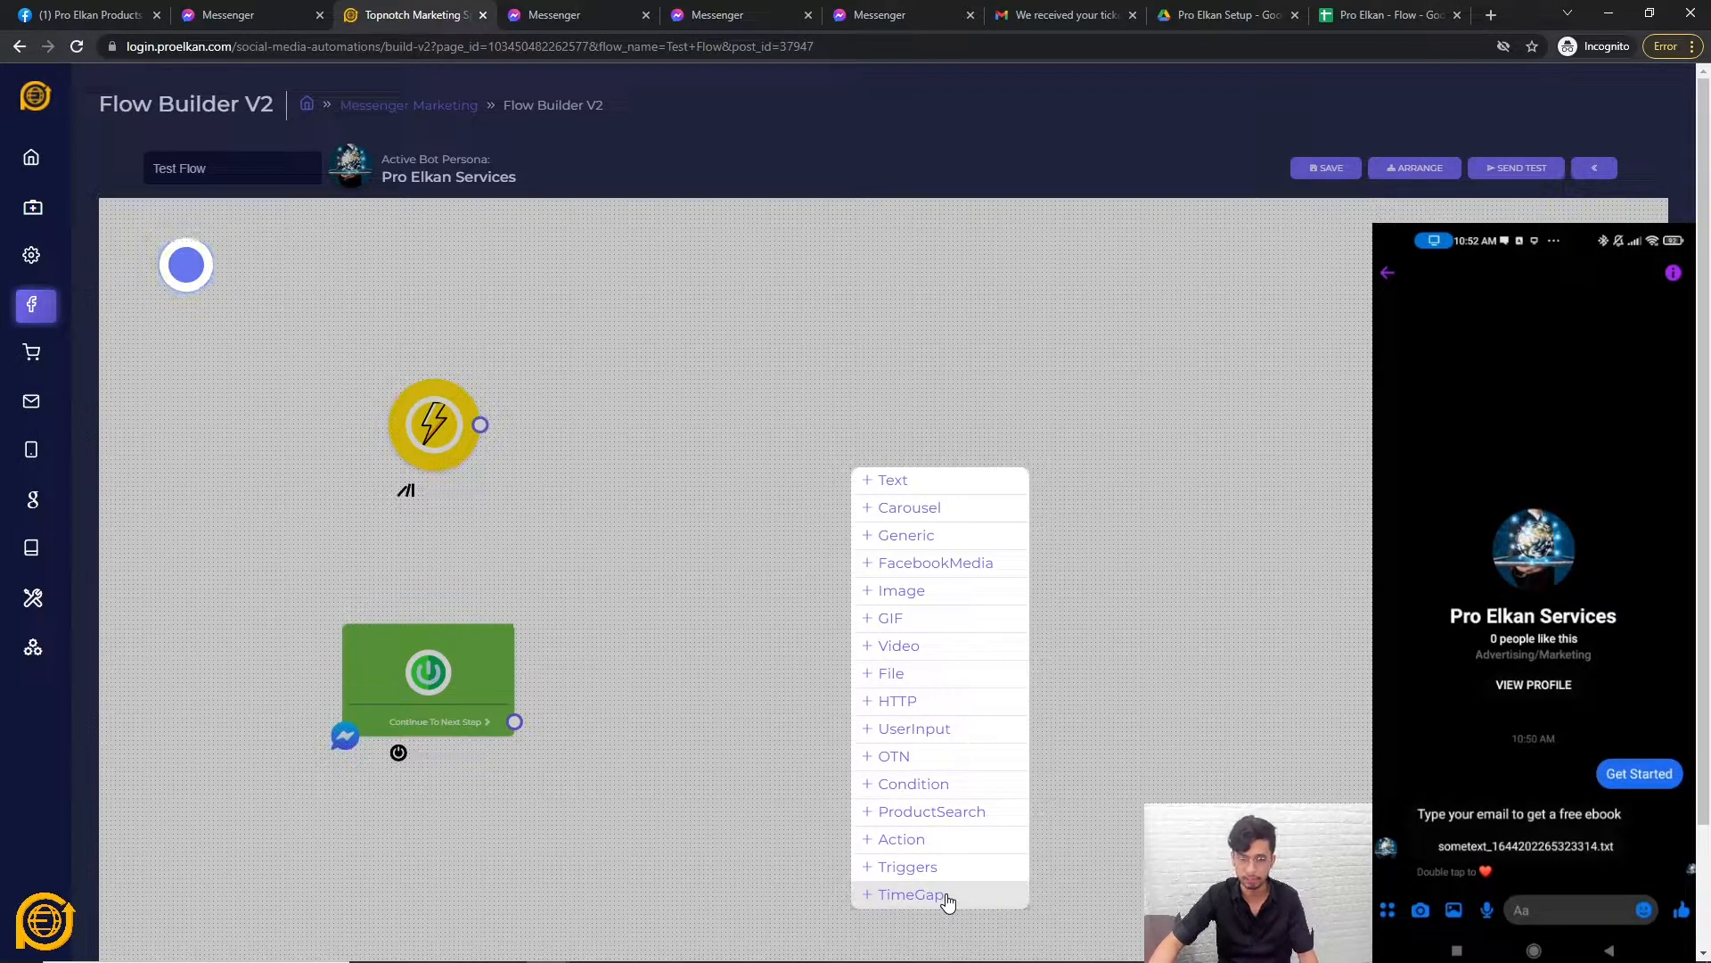
left_click(927, 686)
left_click_drag(1040, 690, 992, 617)
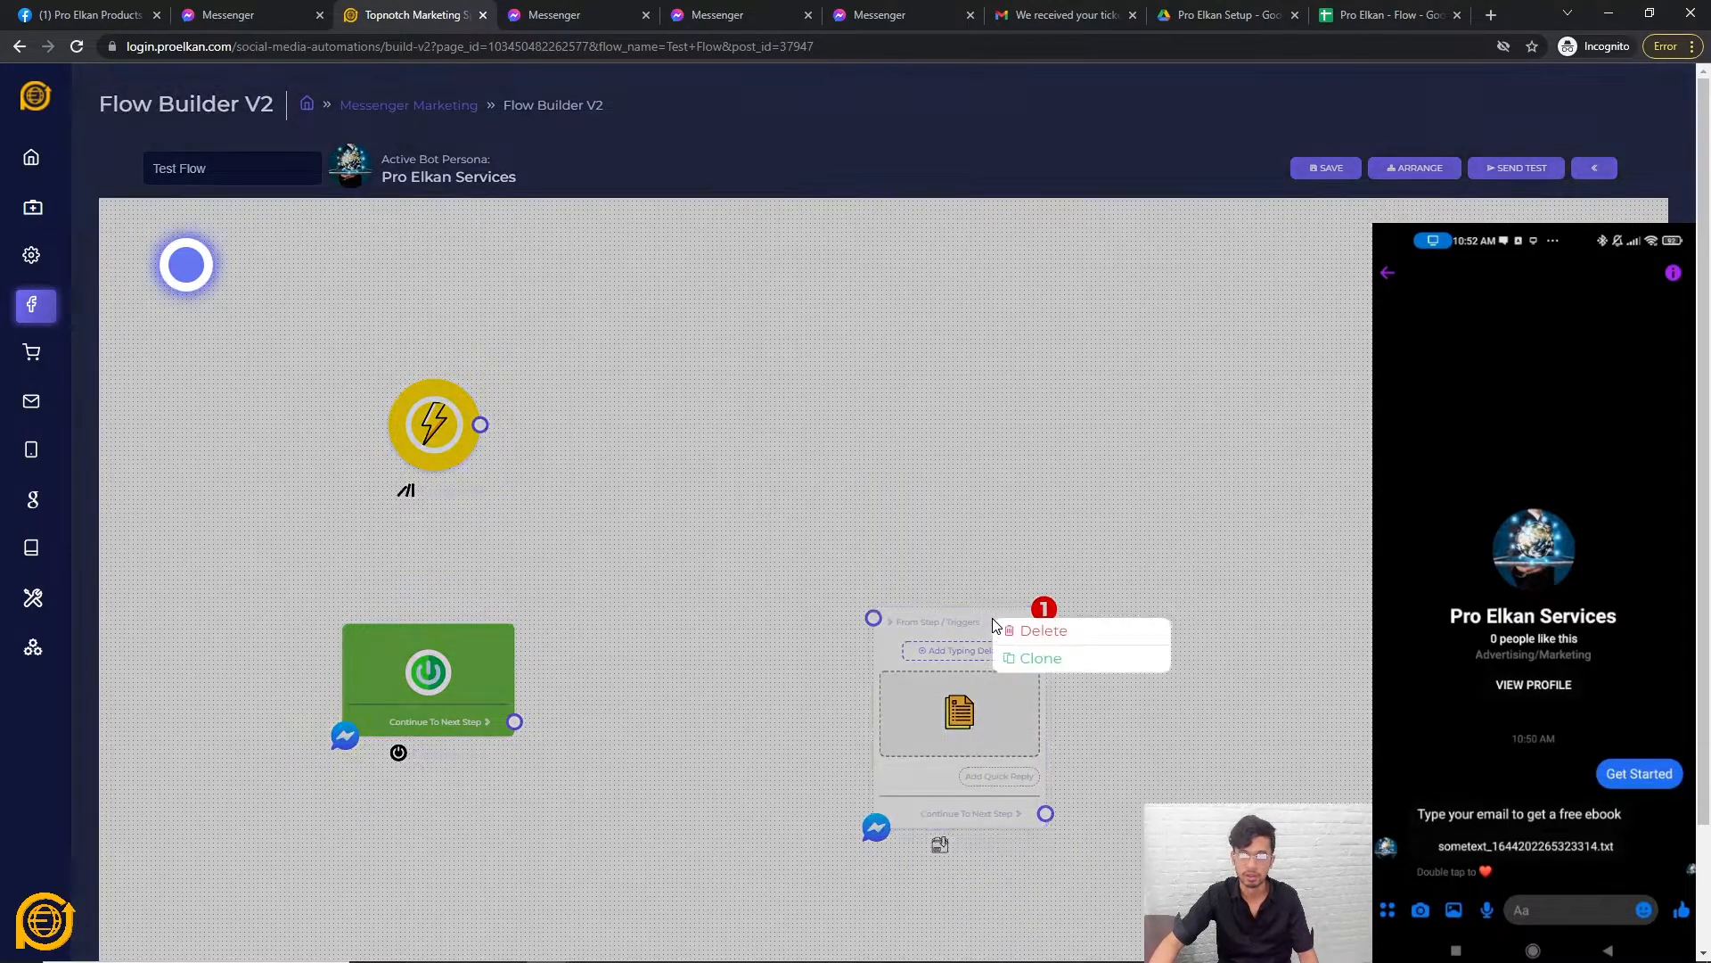
left_click(1036, 630)
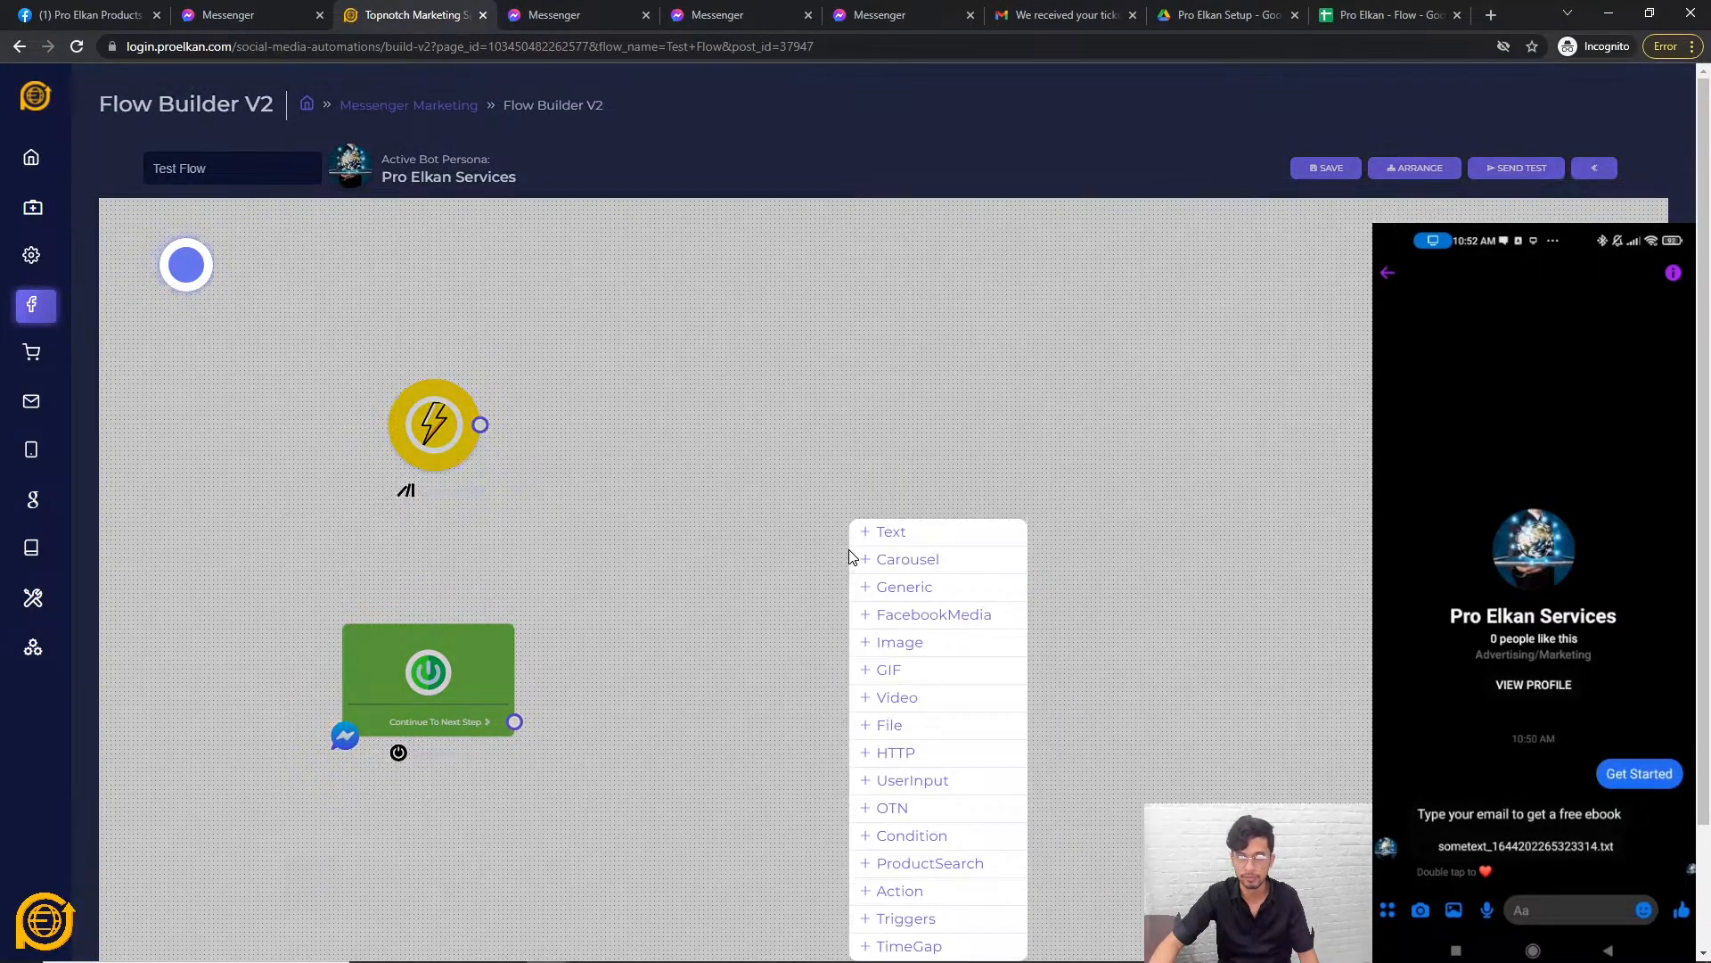
left_click(943, 757)
left_click_drag(1012, 811, 955, 703)
left_click(955, 704)
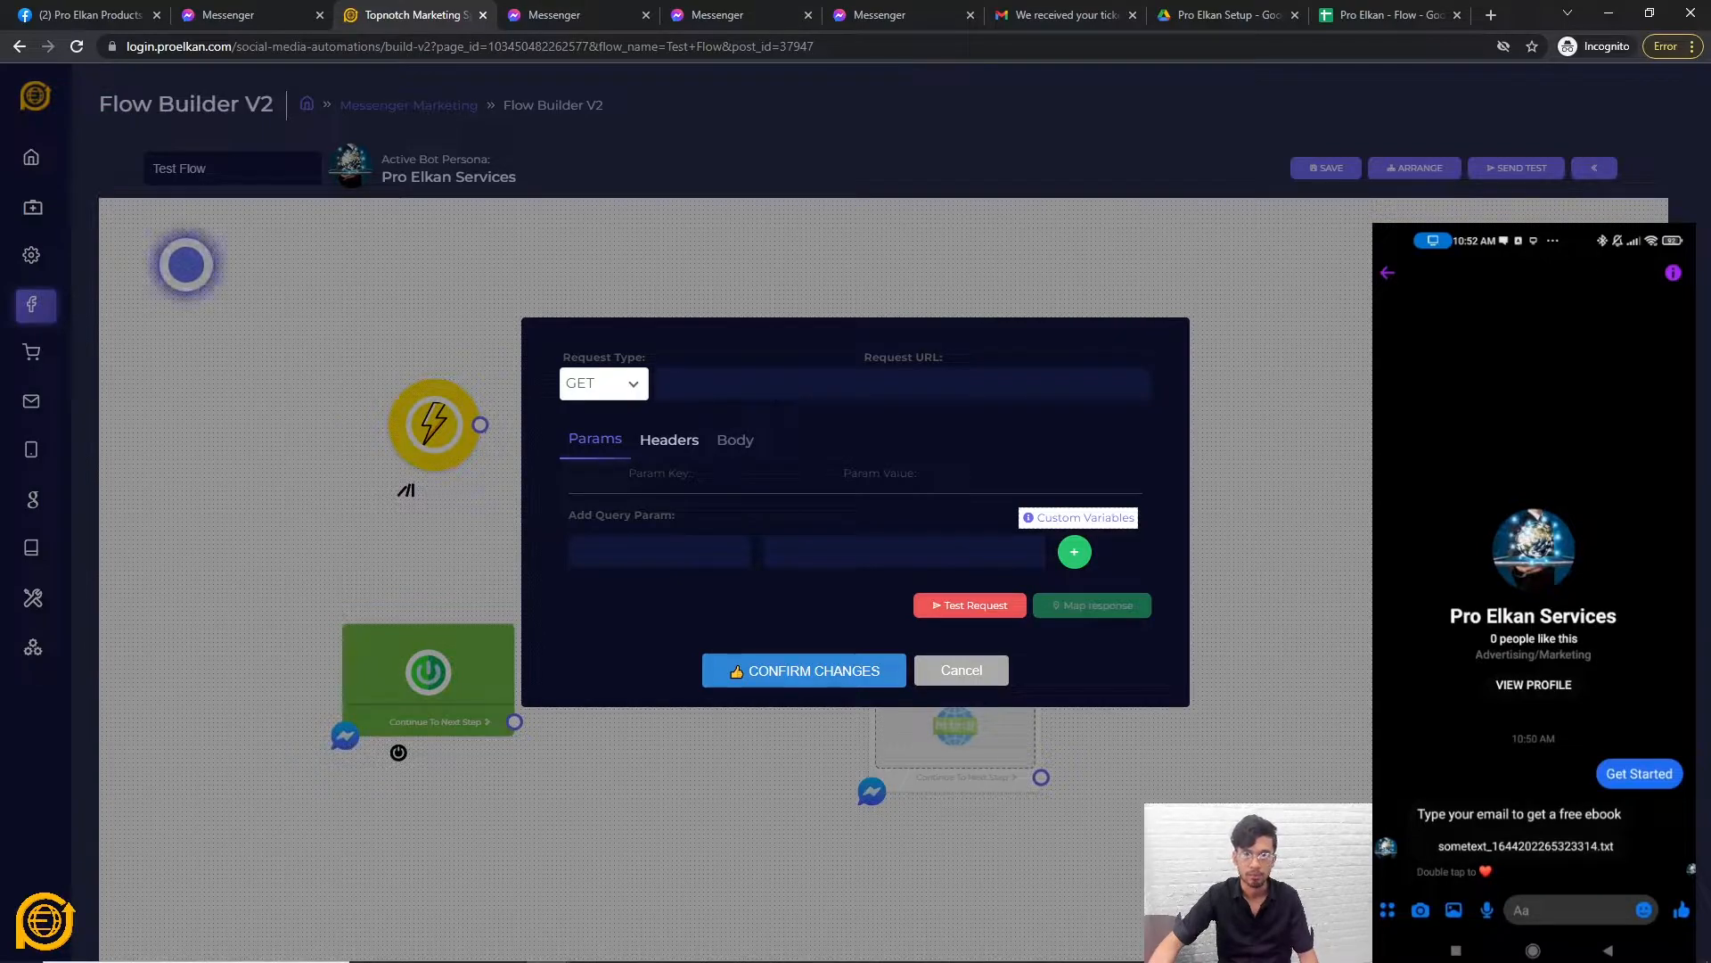
left_click(631, 383)
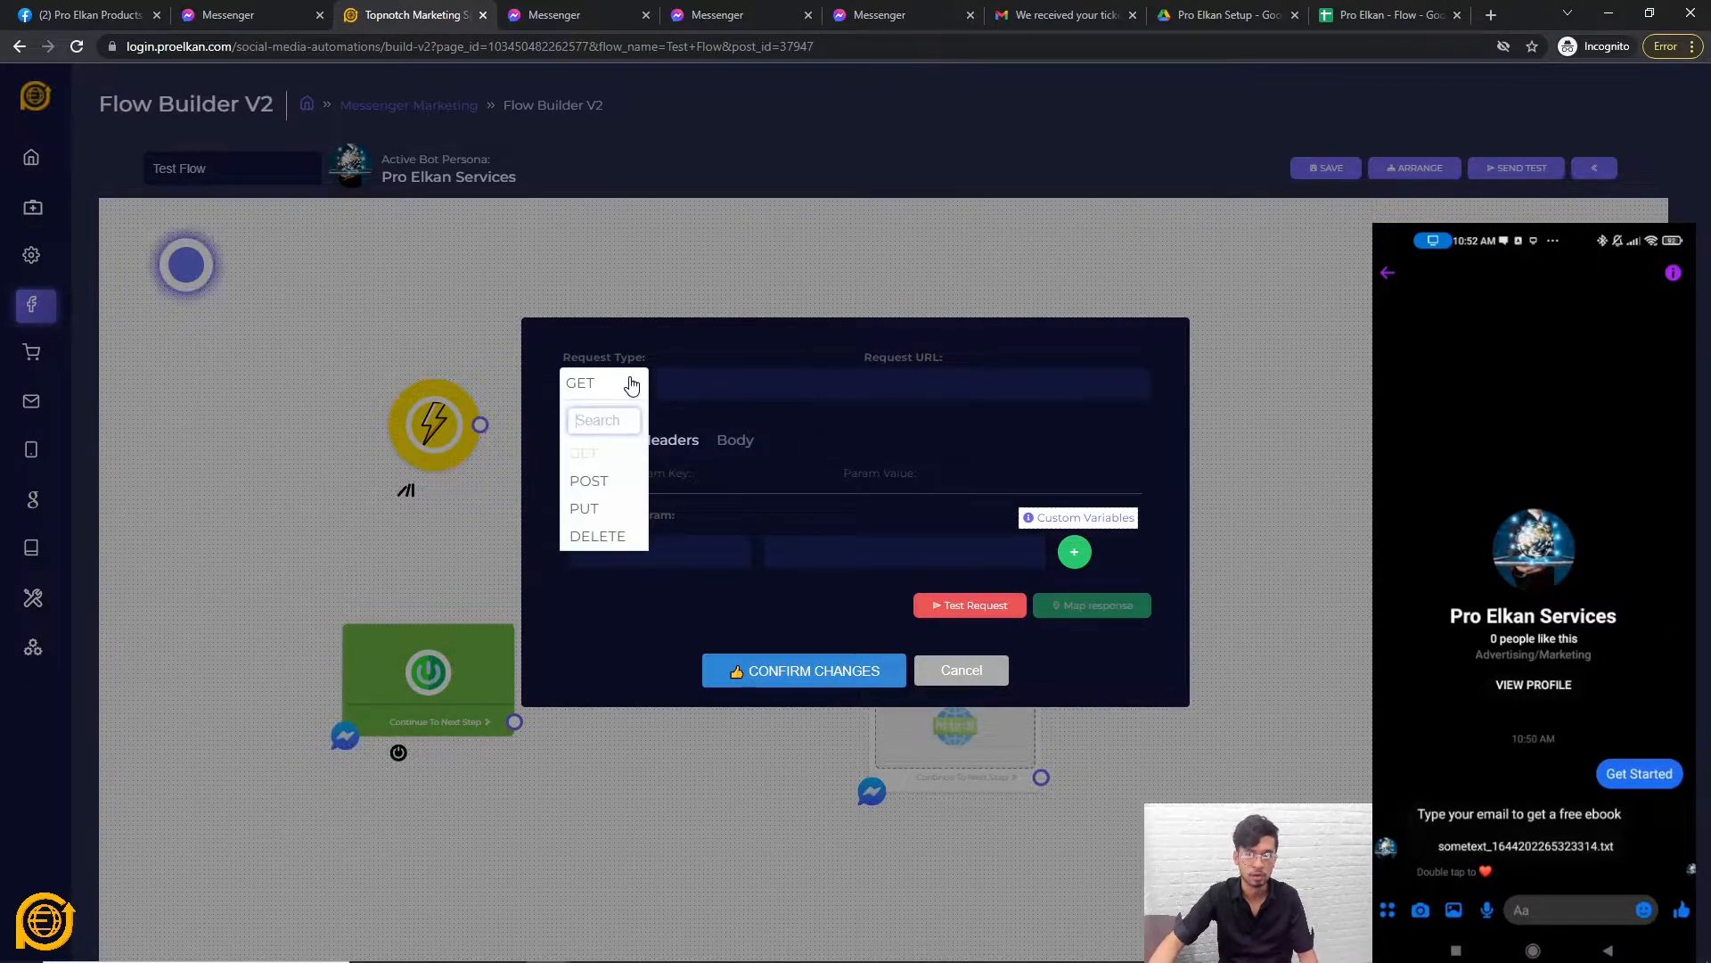
left_click(631, 383)
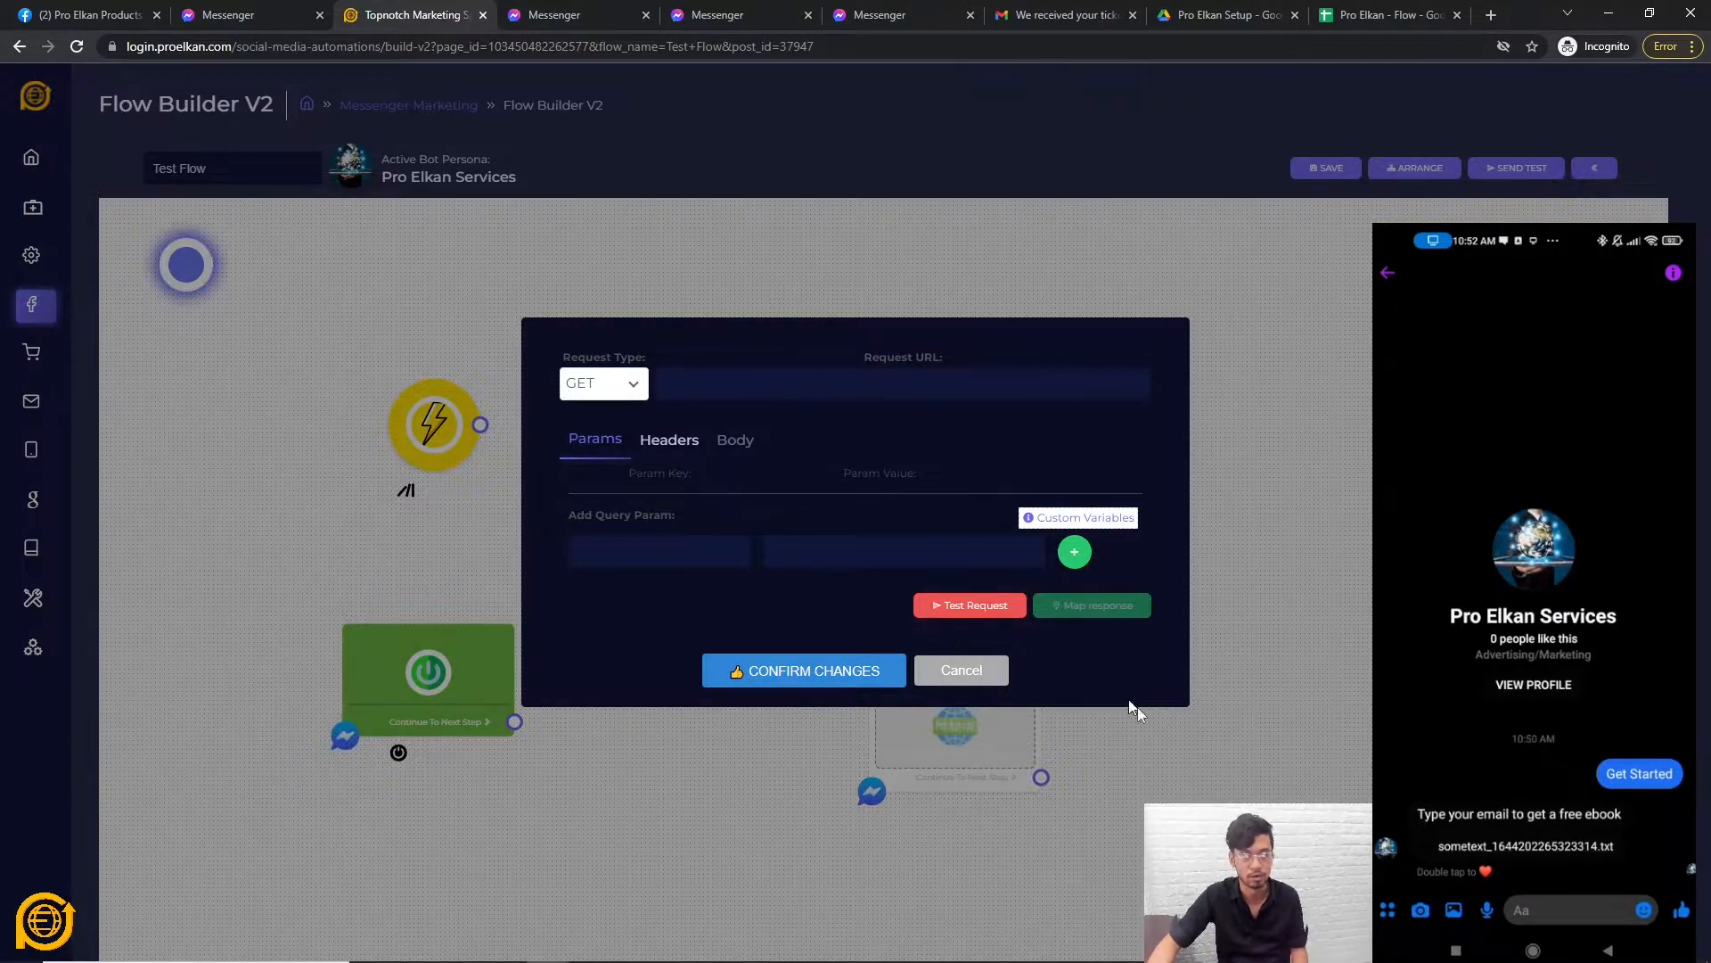
left_click(963, 670)
right_click(988, 704)
Delete the HTTP node and place a new Notify Me (OTN) node near the start node.
left_click(1023, 718)
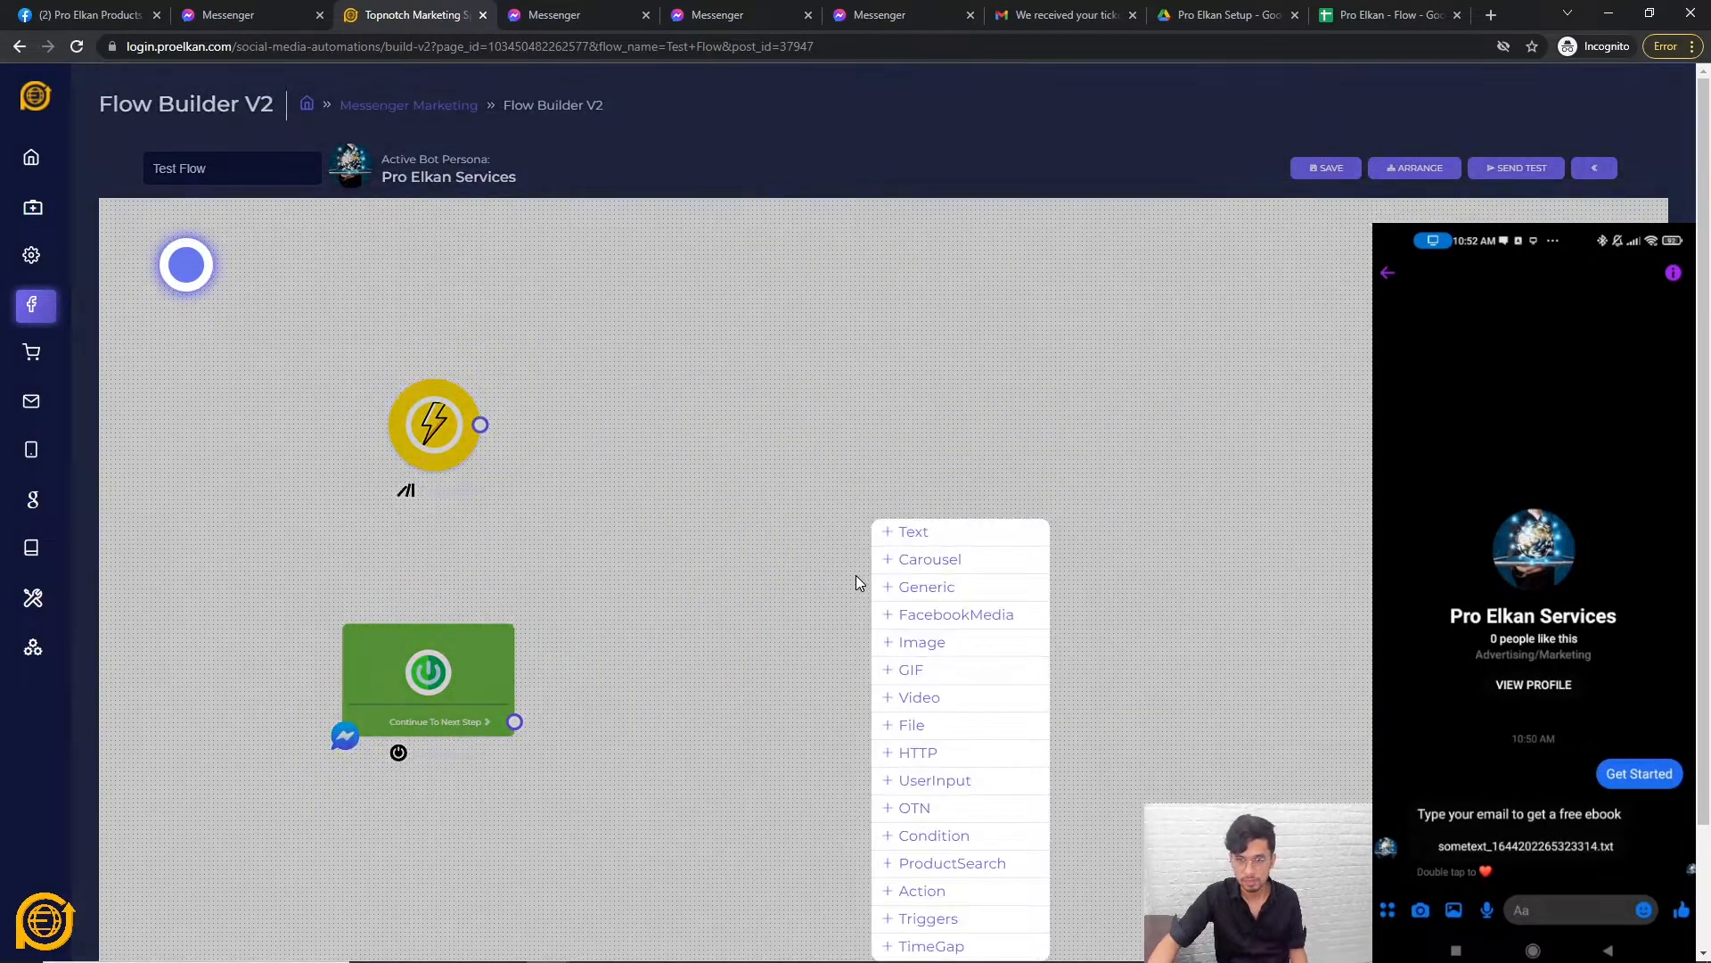
left_click(961, 815)
left_click_drag(1073, 825, 898, 510)
left_click_drag(488, 676, 513, 631)
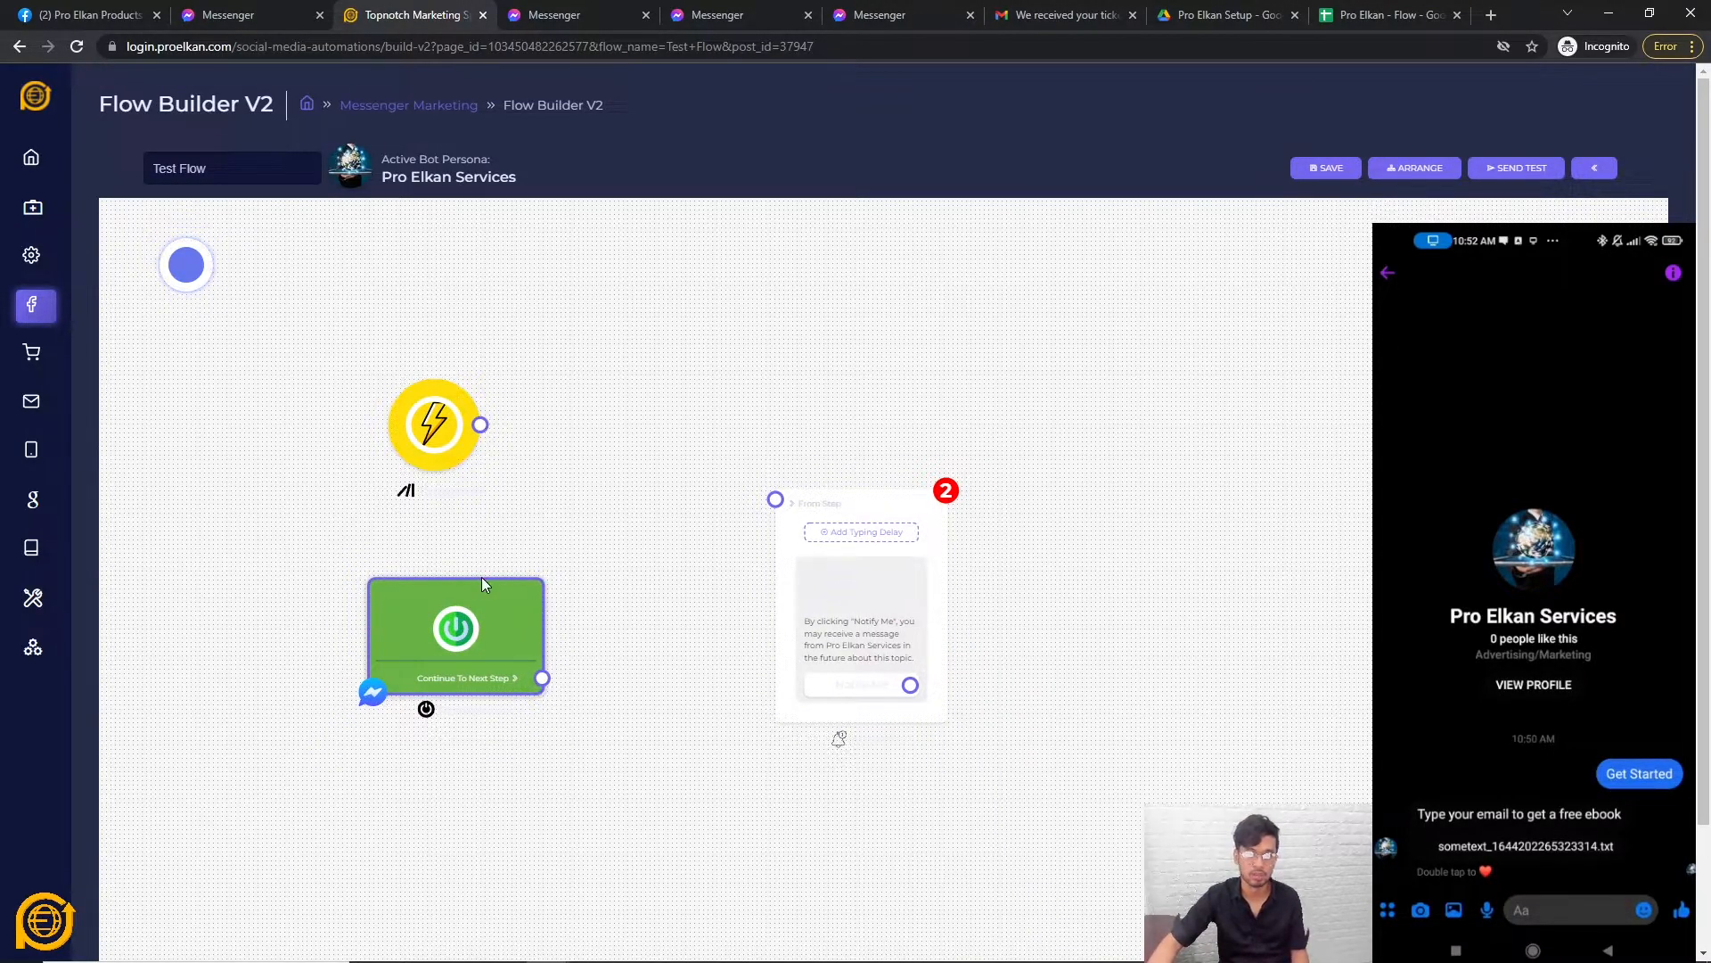
Try linking the start node directly to the Notify Me node.
scroll(603, 505, "up", 2)
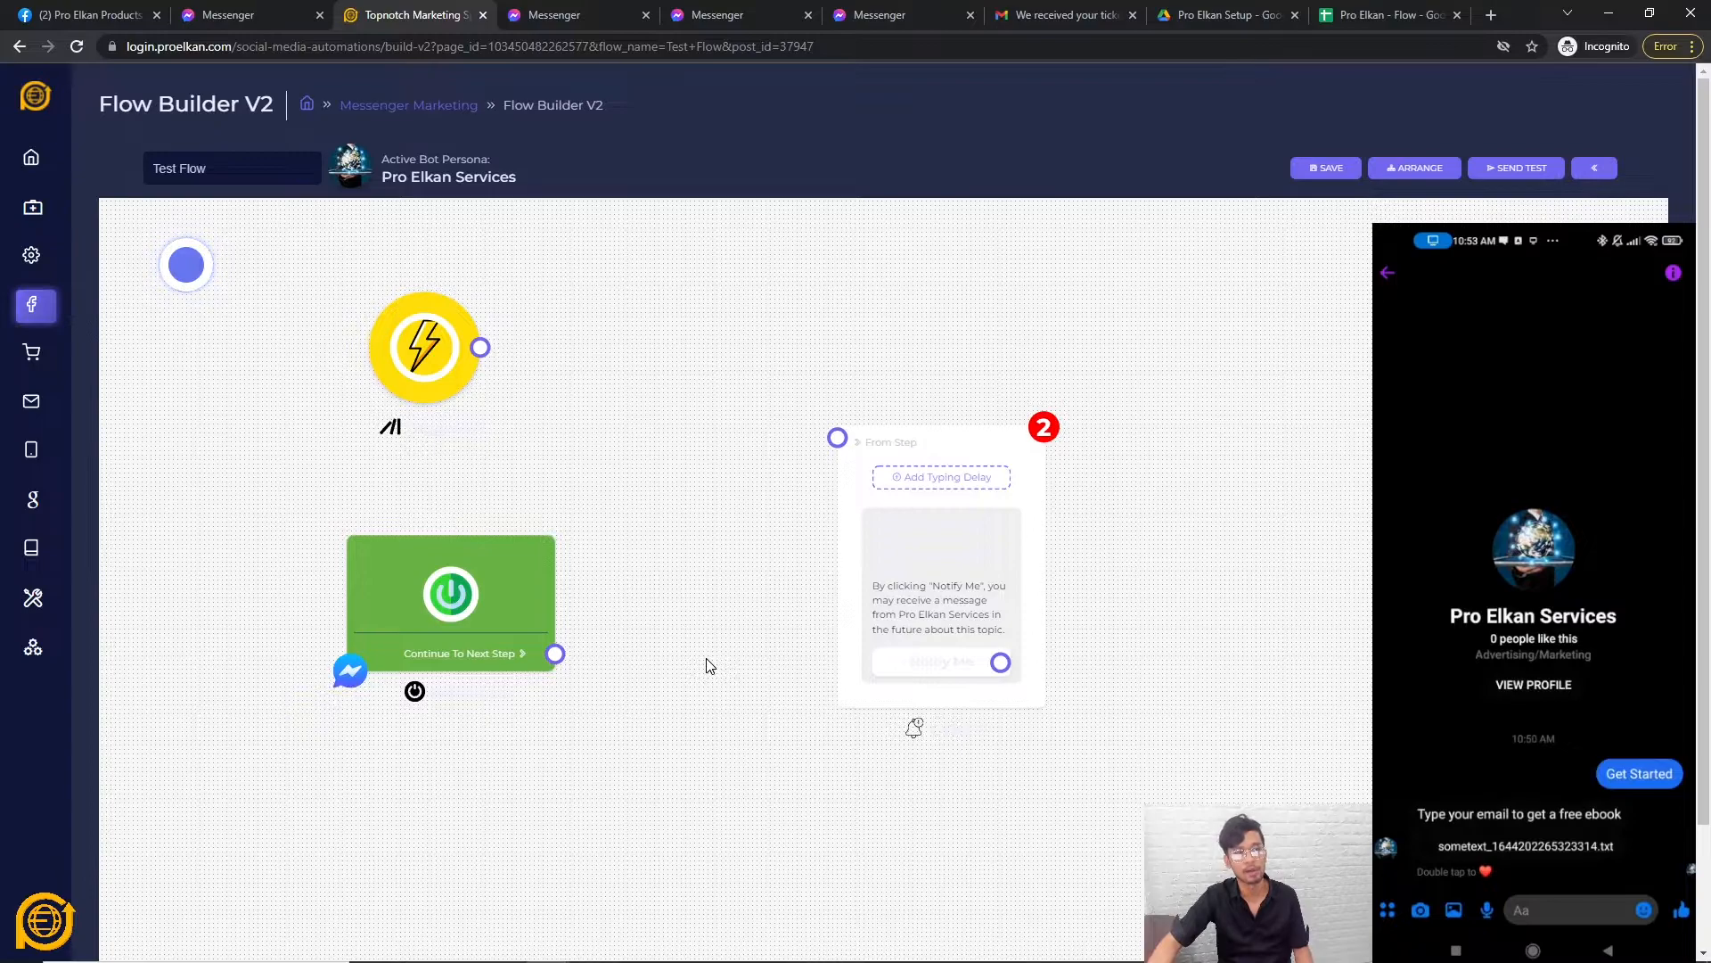
scroll(1339, 563, "up", 2)
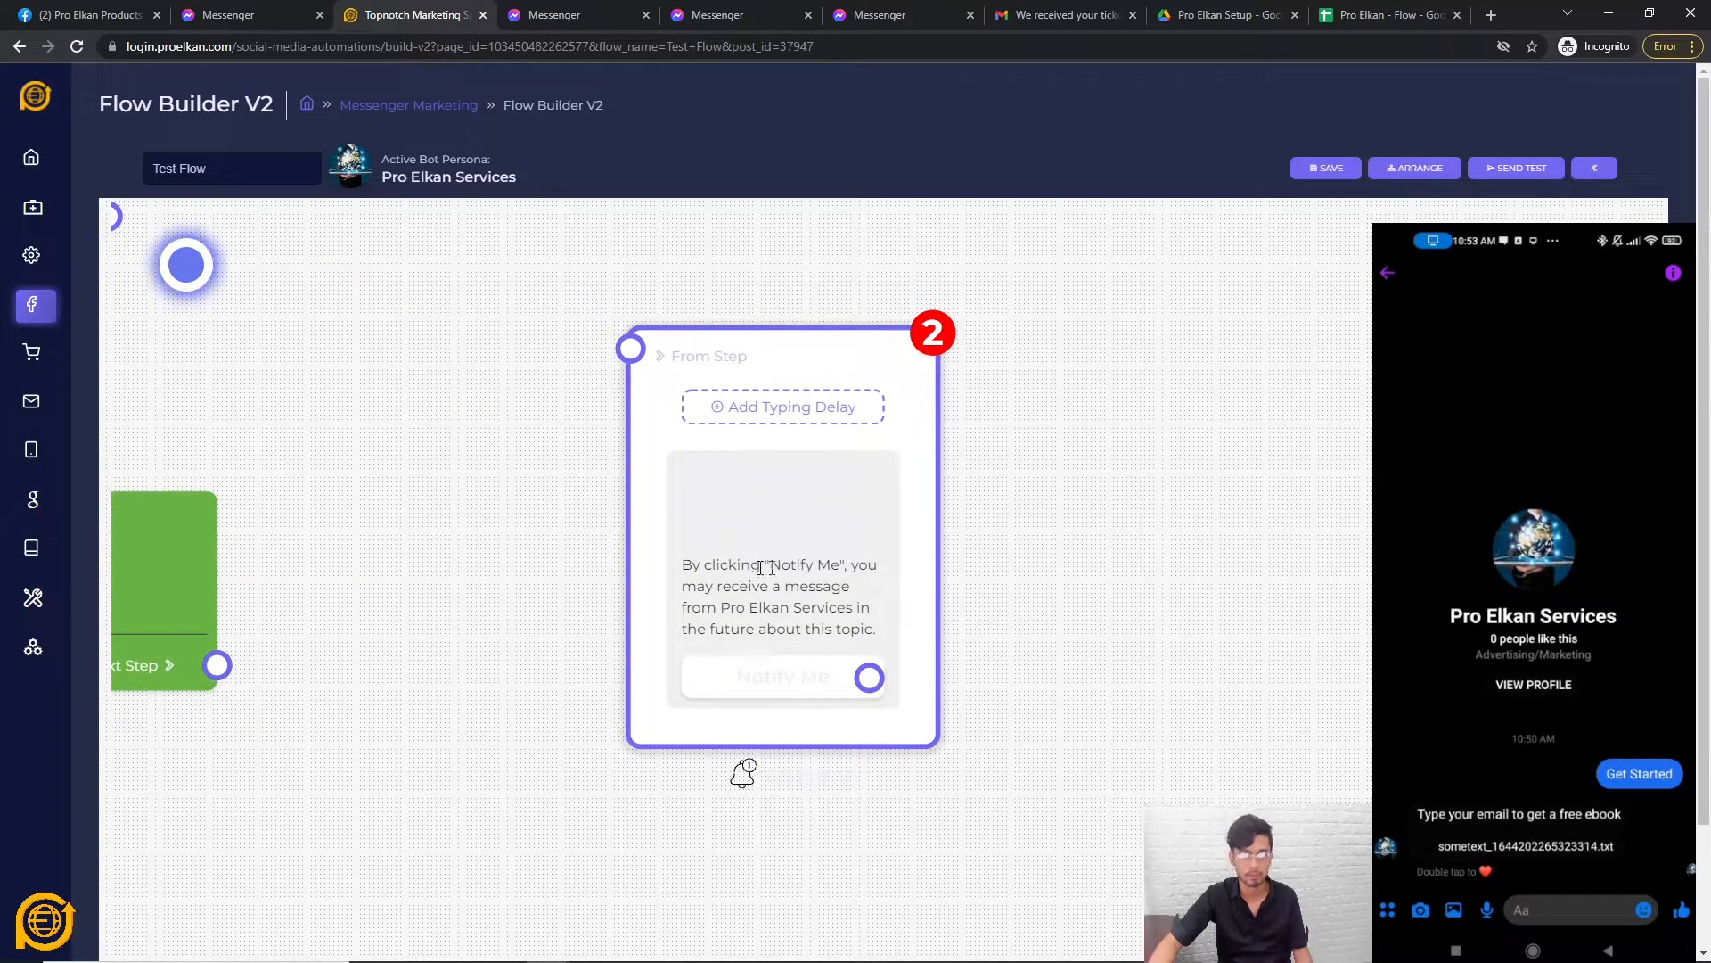
scroll(811, 631, "down", 2)
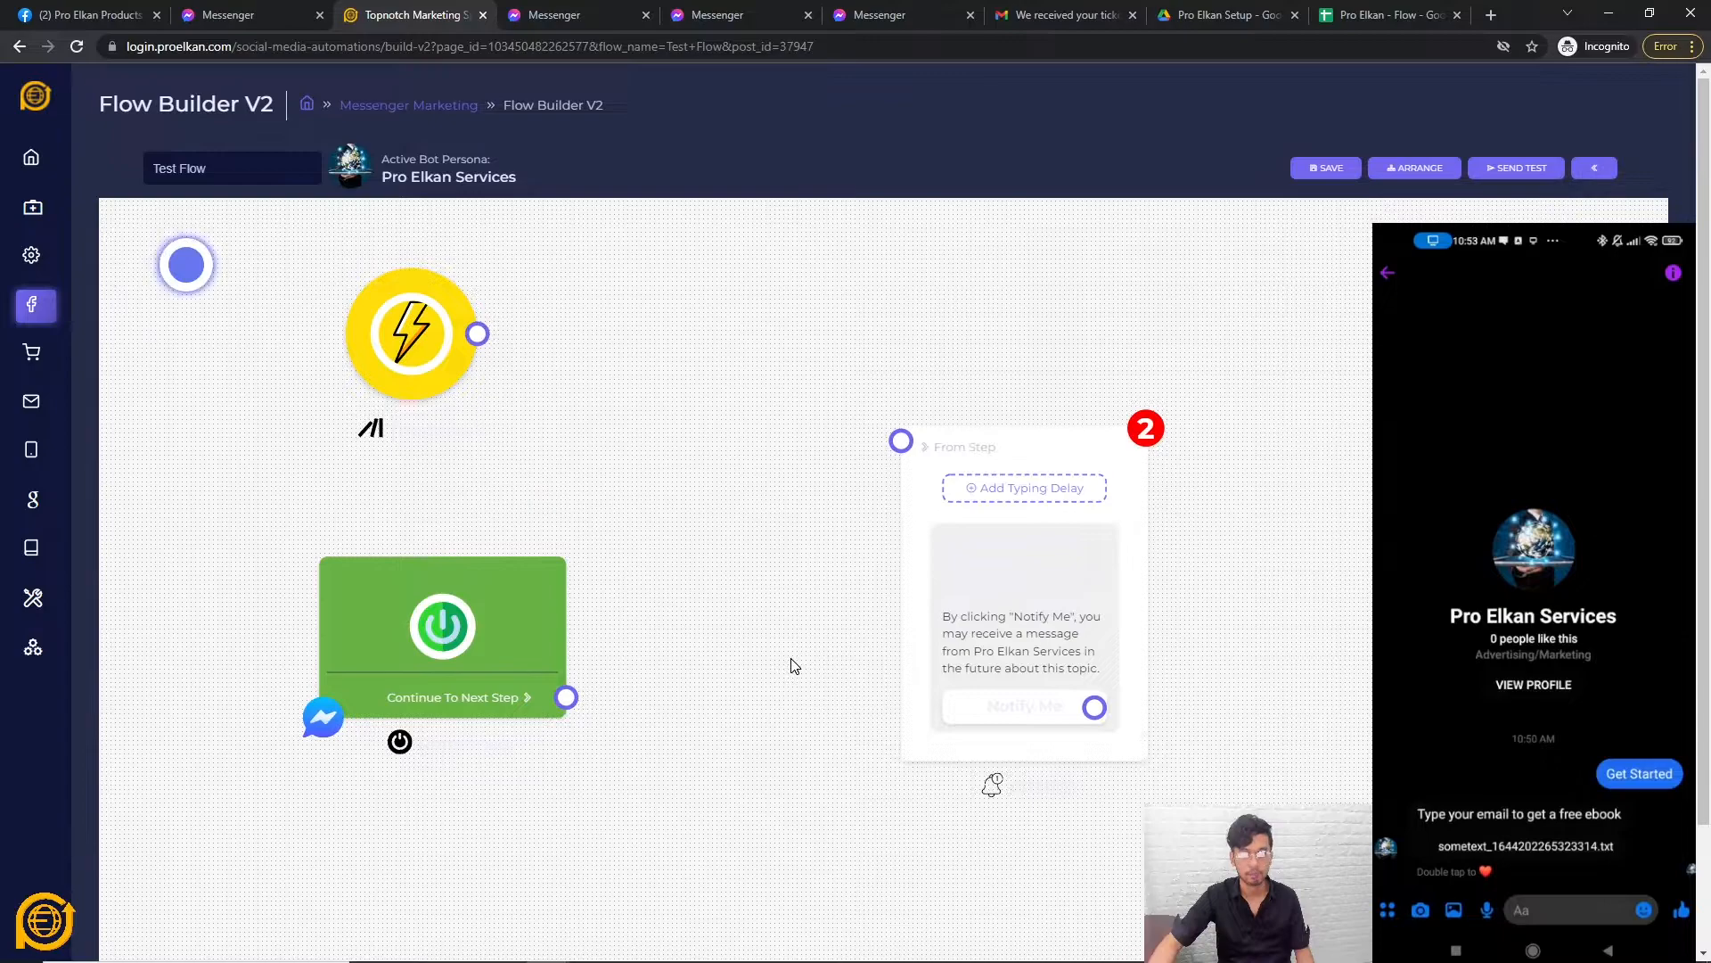
scroll(802, 664, "down", 1)
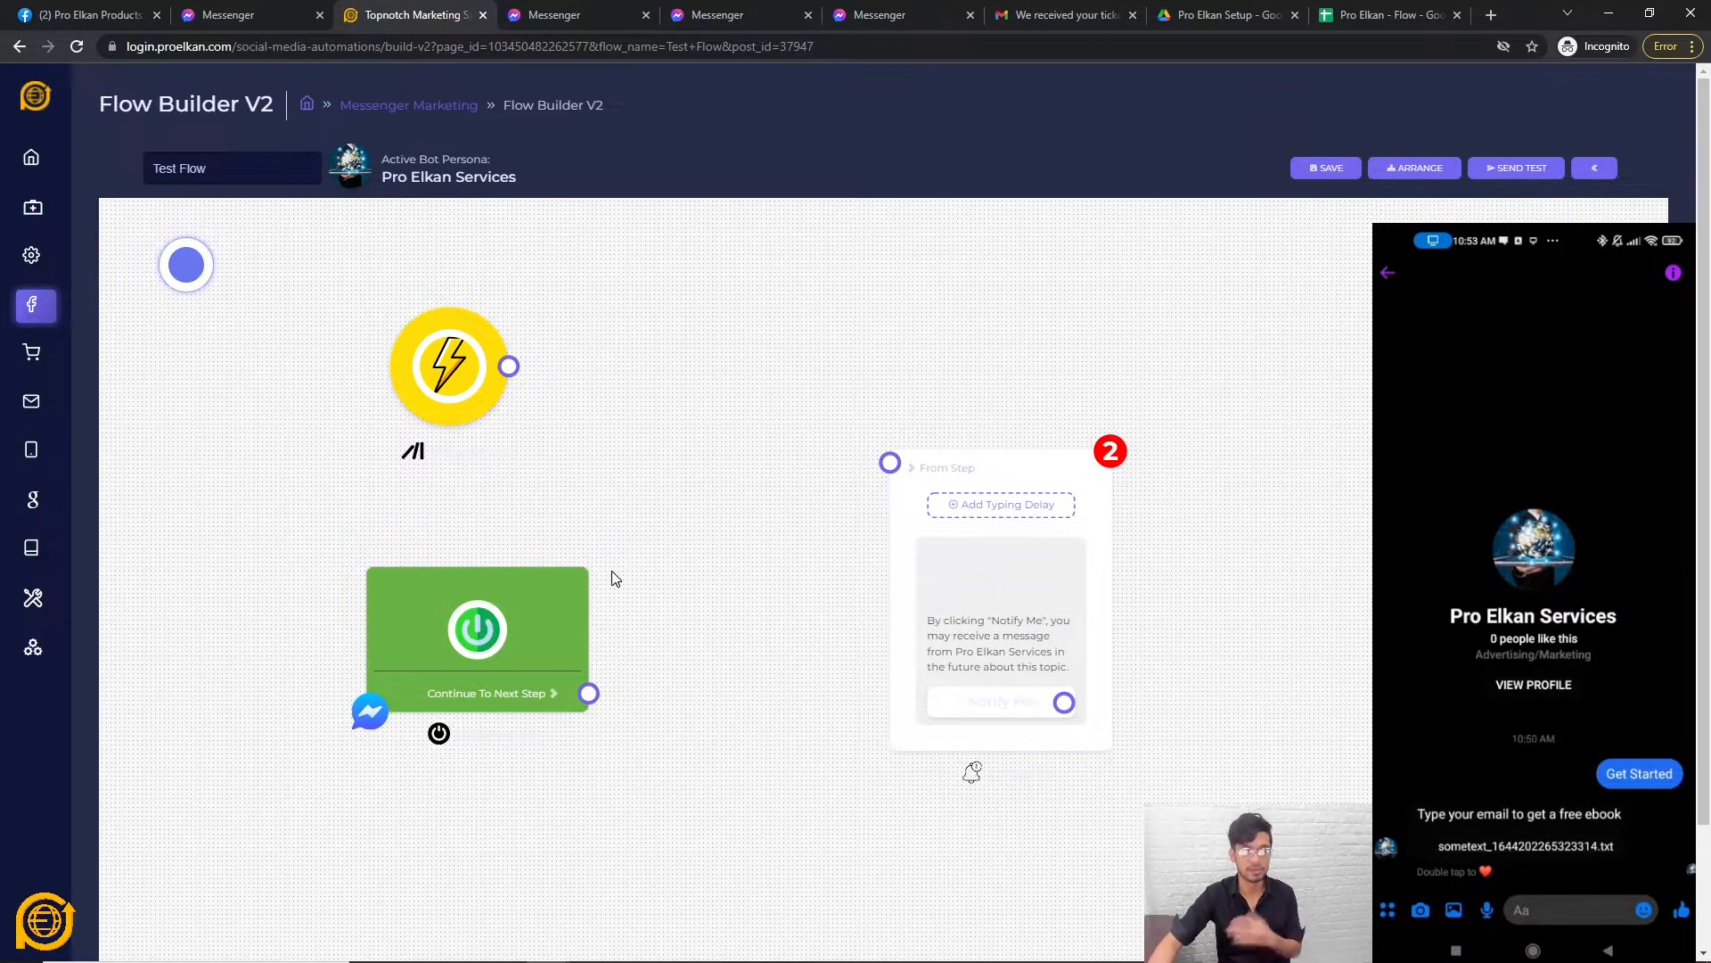
left_click_drag(589, 693, 890, 464)
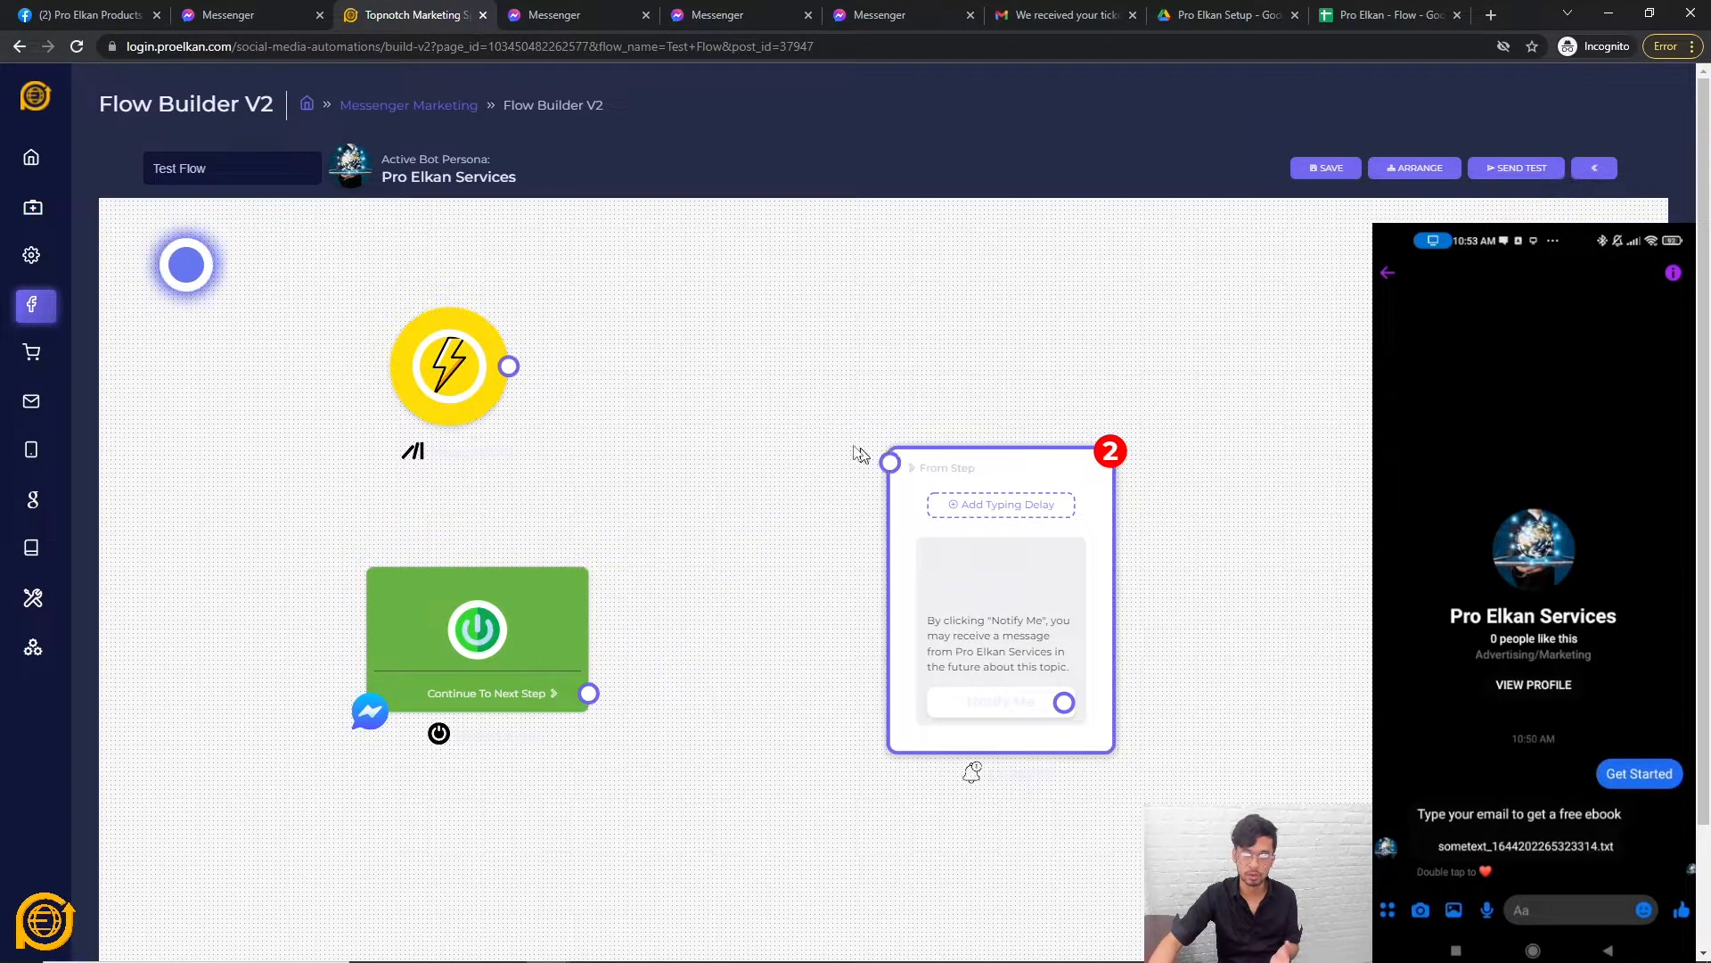
Add a Text#18 message node whose message reads 'text'.
right_click(810, 551)
left_click(831, 533)
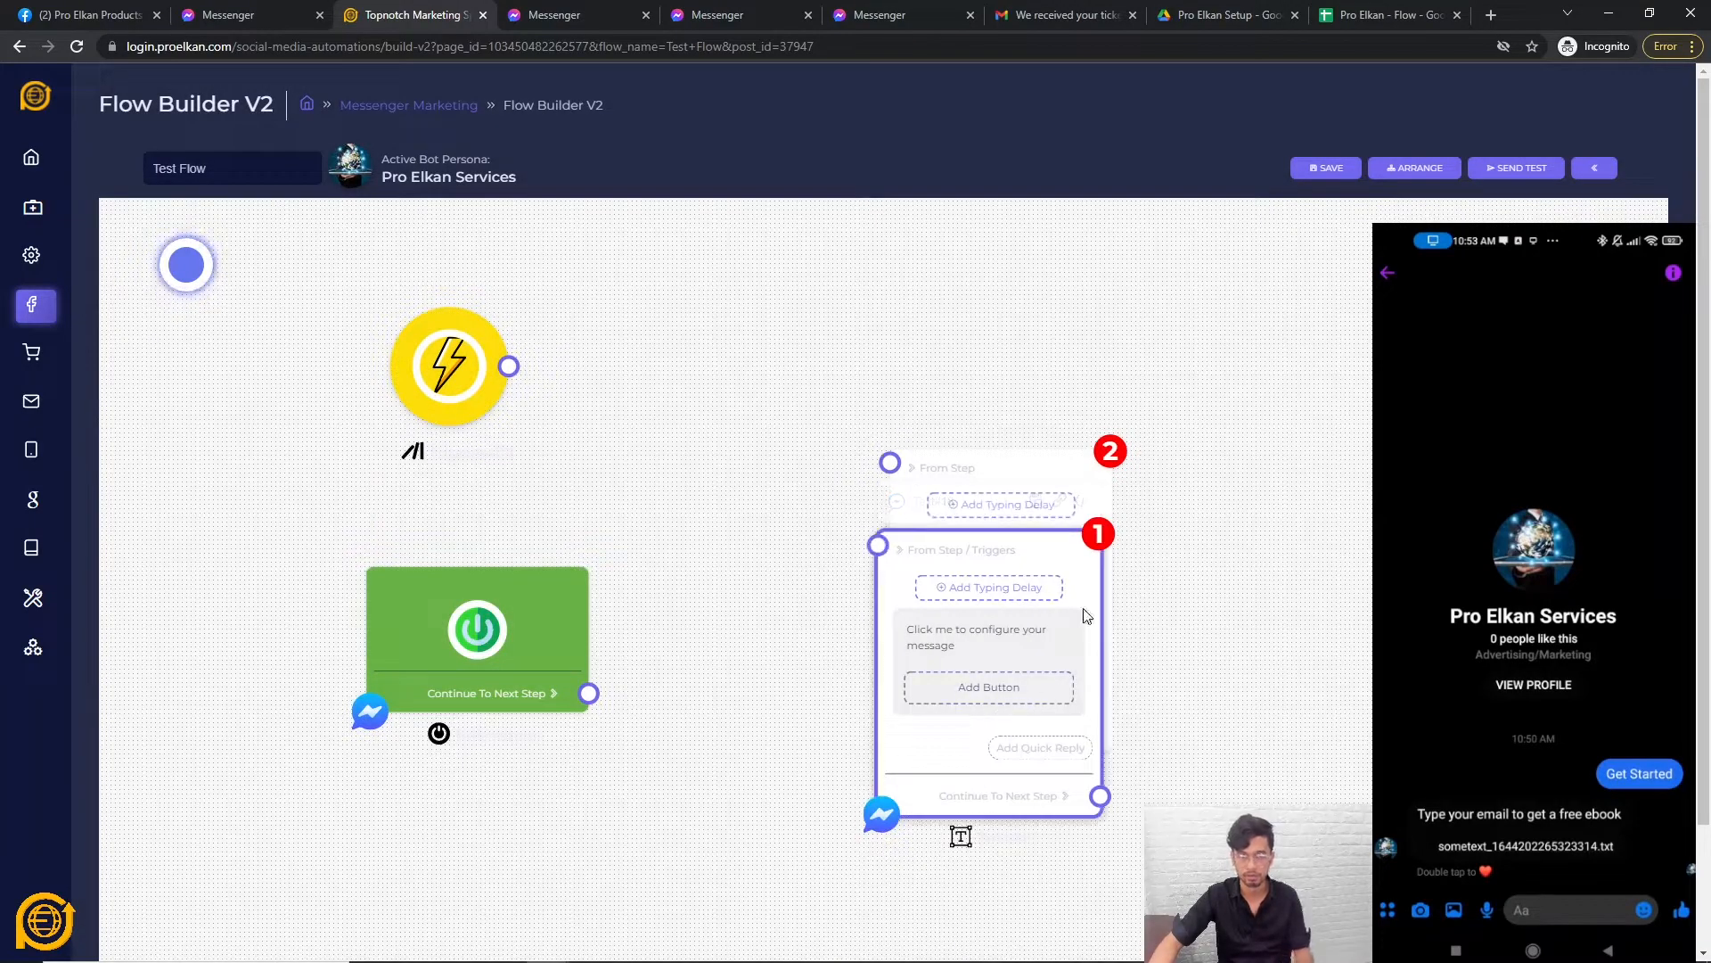
left_click(1005, 640)
type("test")
key("ctrl+a")
type("text")
left_click(803, 629)
Position Text#18 and connect start → Text#18 → Notify Me.
left_click_drag(961, 557, 819, 515)
left_click_drag(584, 633, 627, 496)
left_click_drag(820, 505, 738, 499)
left_click_drag(766, 740, 889, 464)
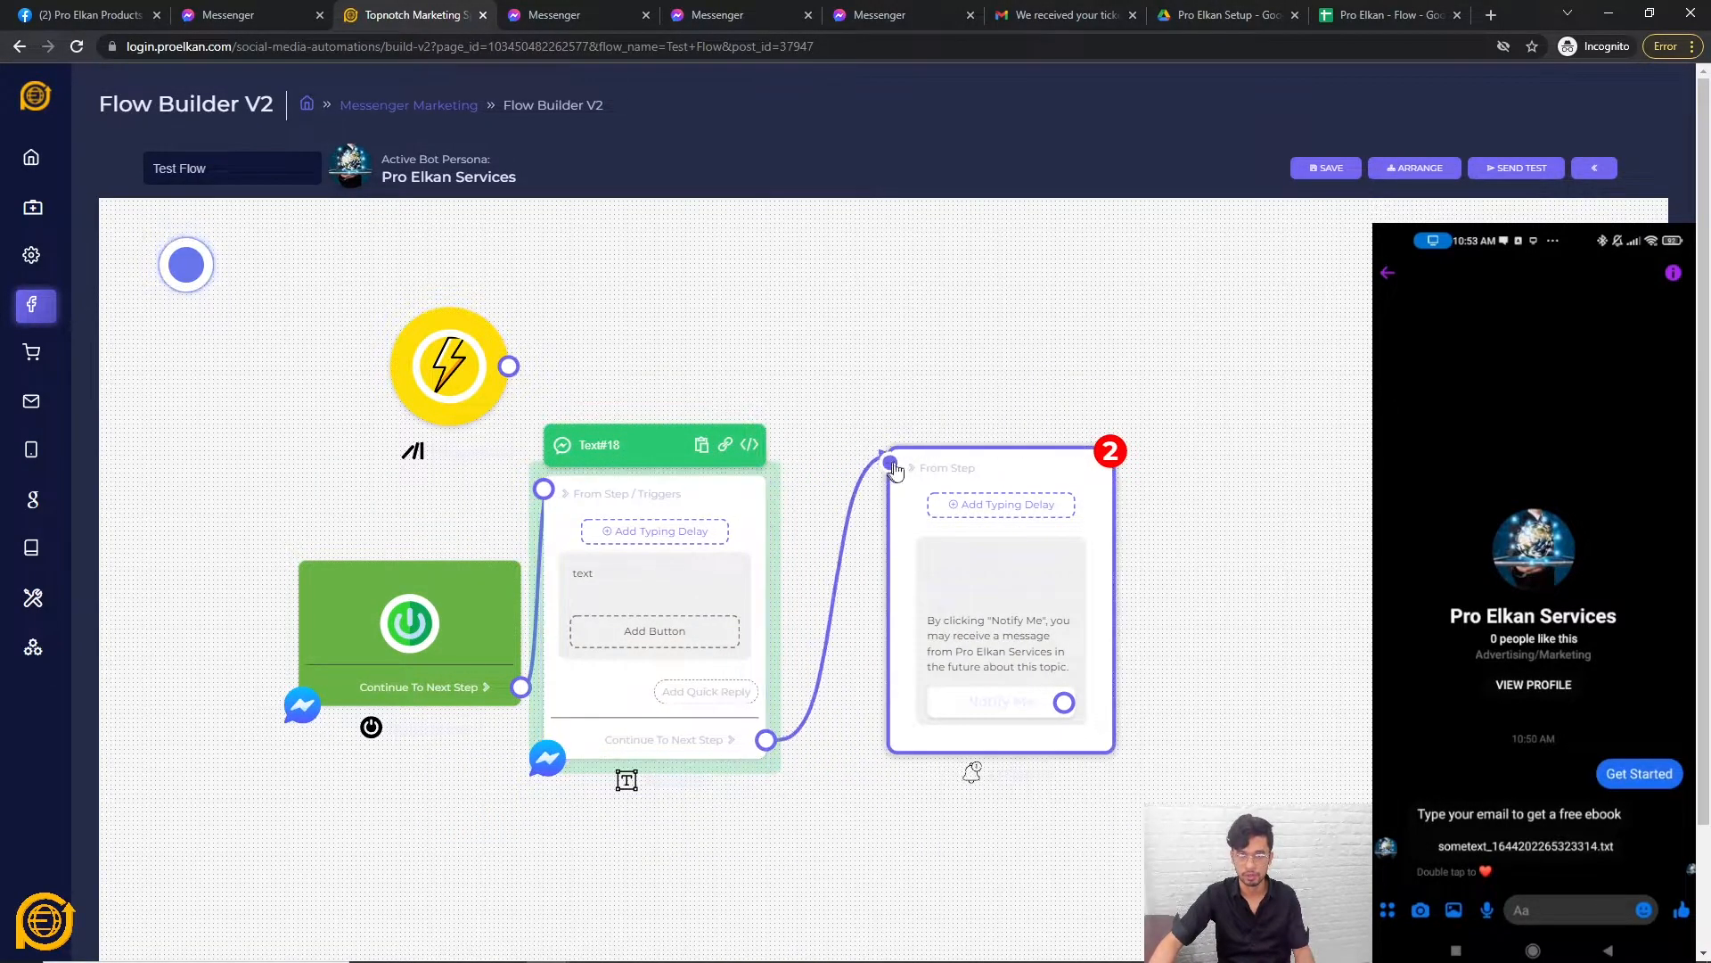
left_click_drag(748, 527, 798, 519)
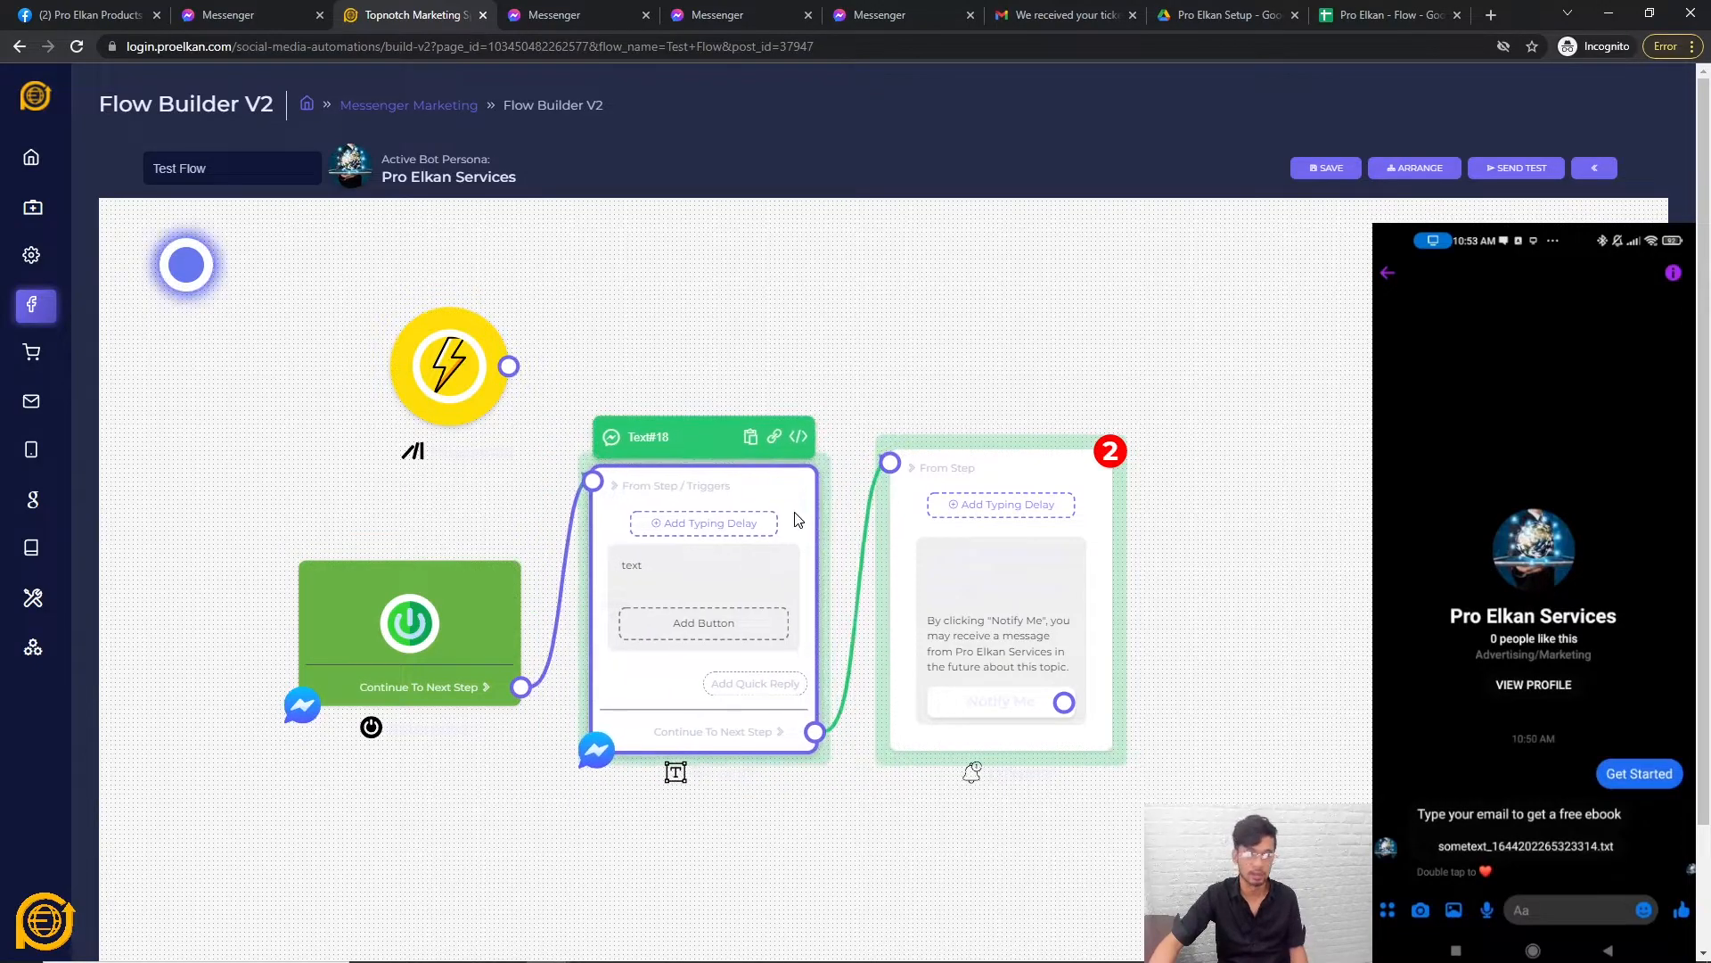
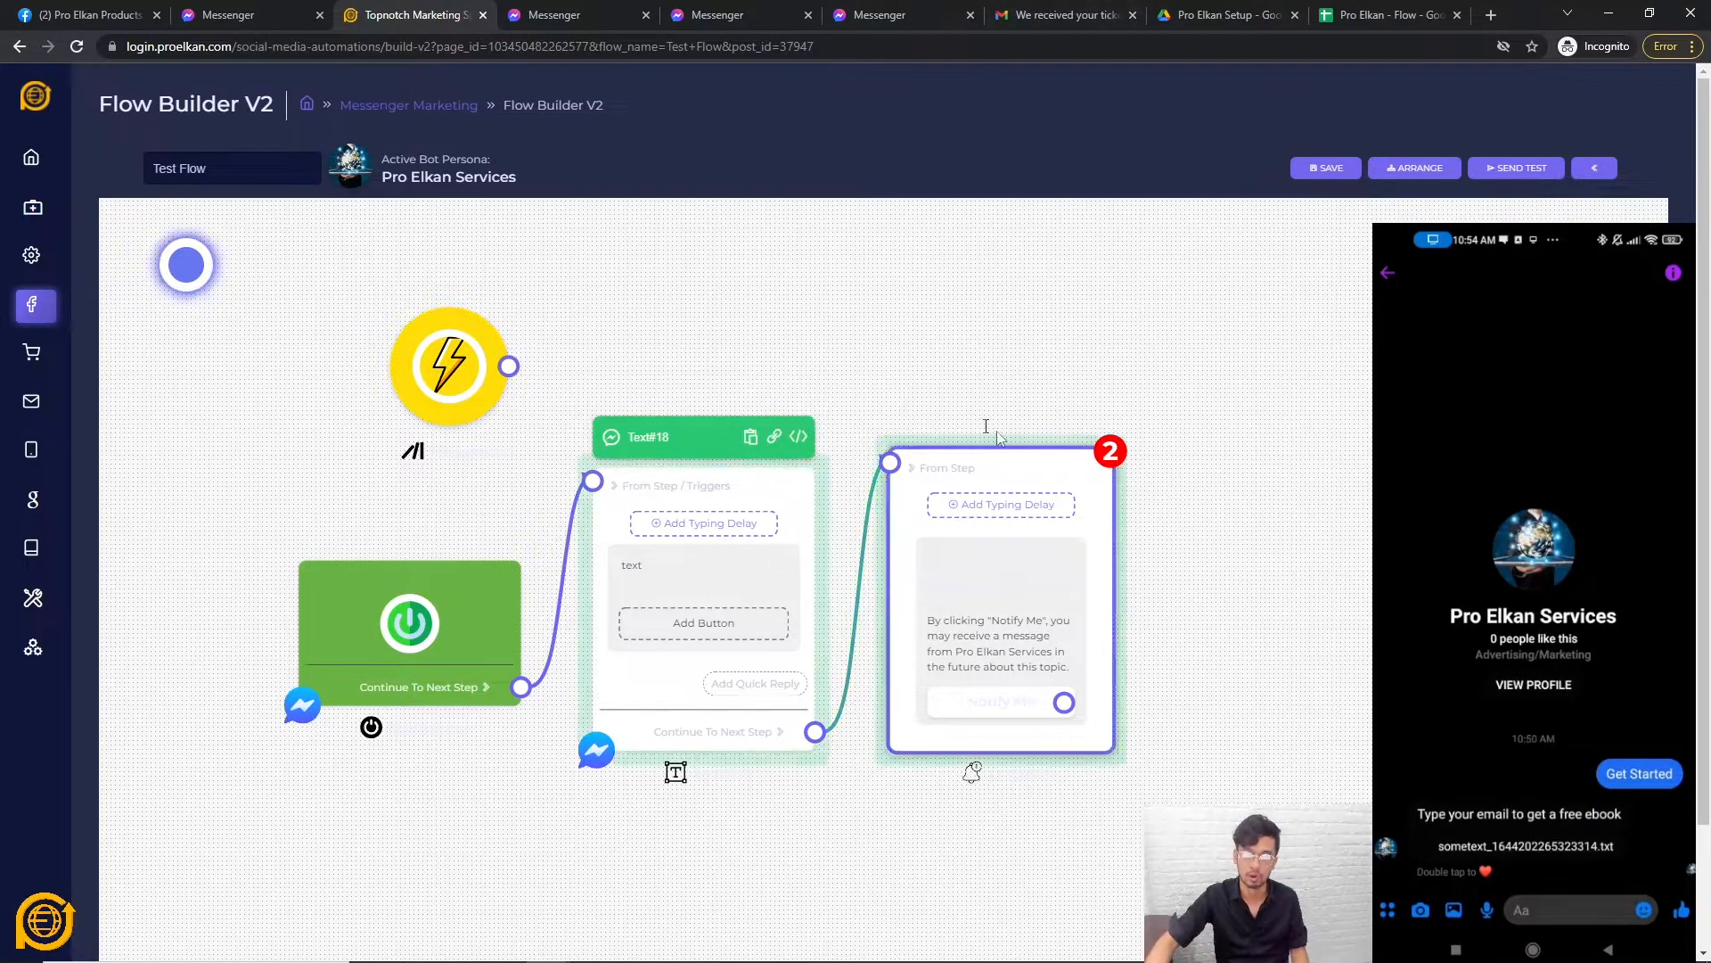
Delete the Text#18 step along with its connections.
scroll(1007, 441, "up", 2)
scroll(820, 784, "down", 2)
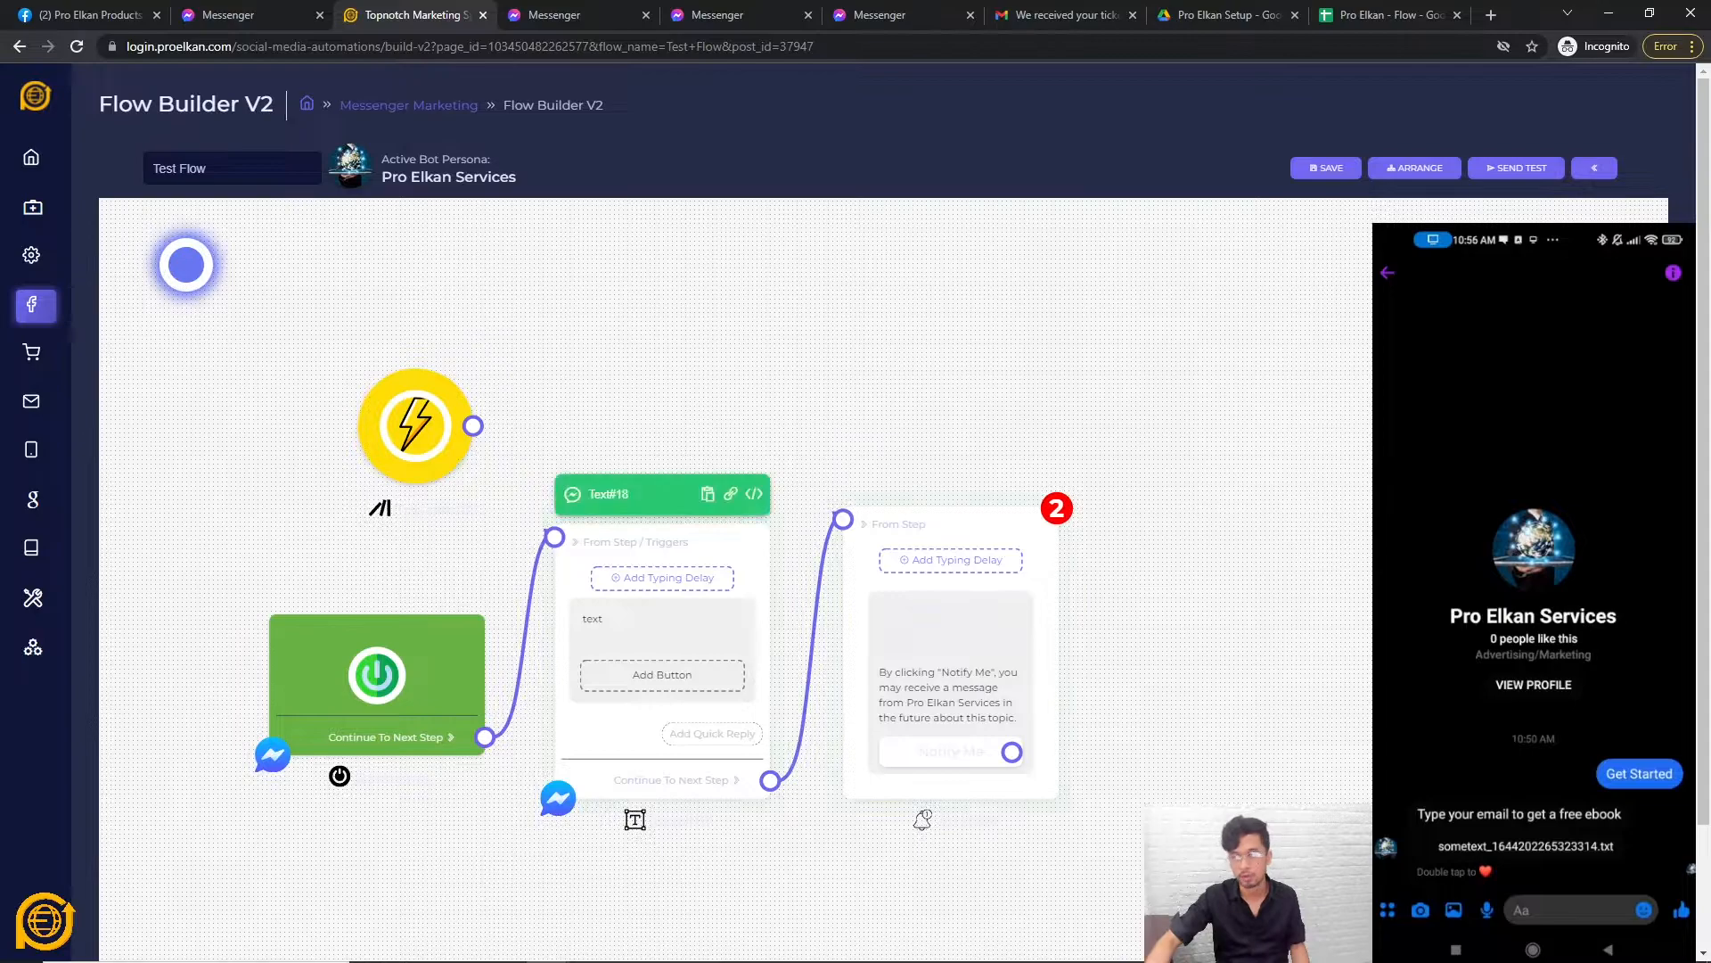
scroll(940, 493, "up", 2)
scroll(873, 555, "down", 2)
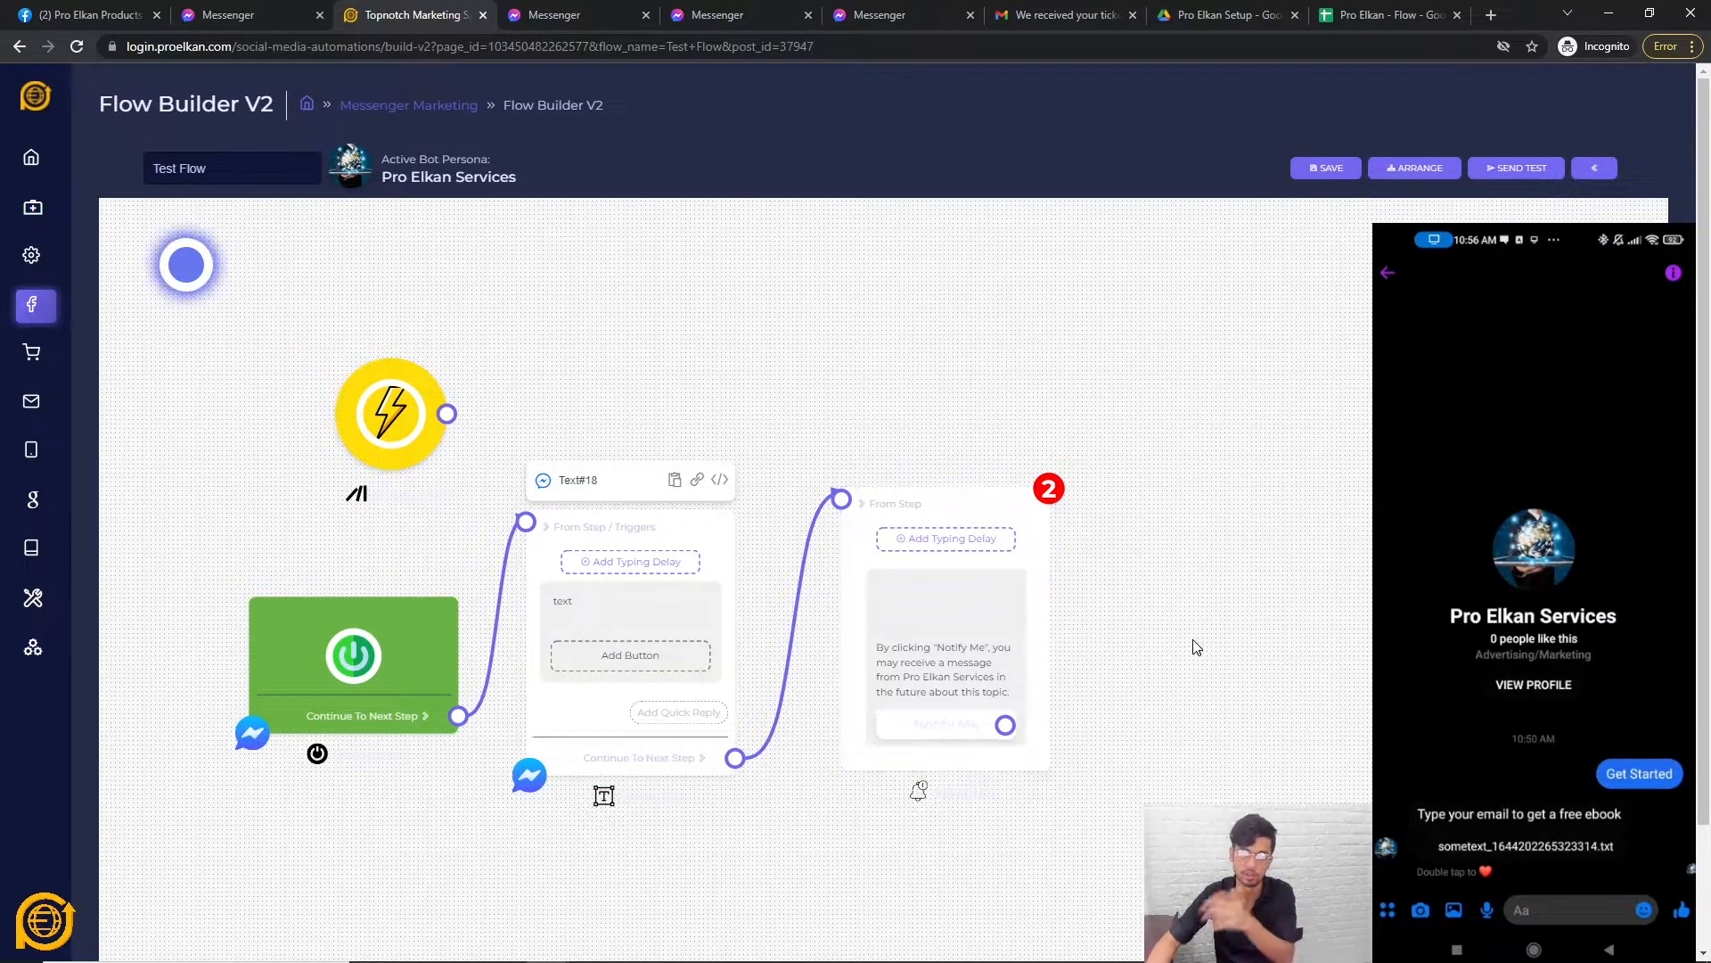
right_click(553, 718)
left_click(590, 722)
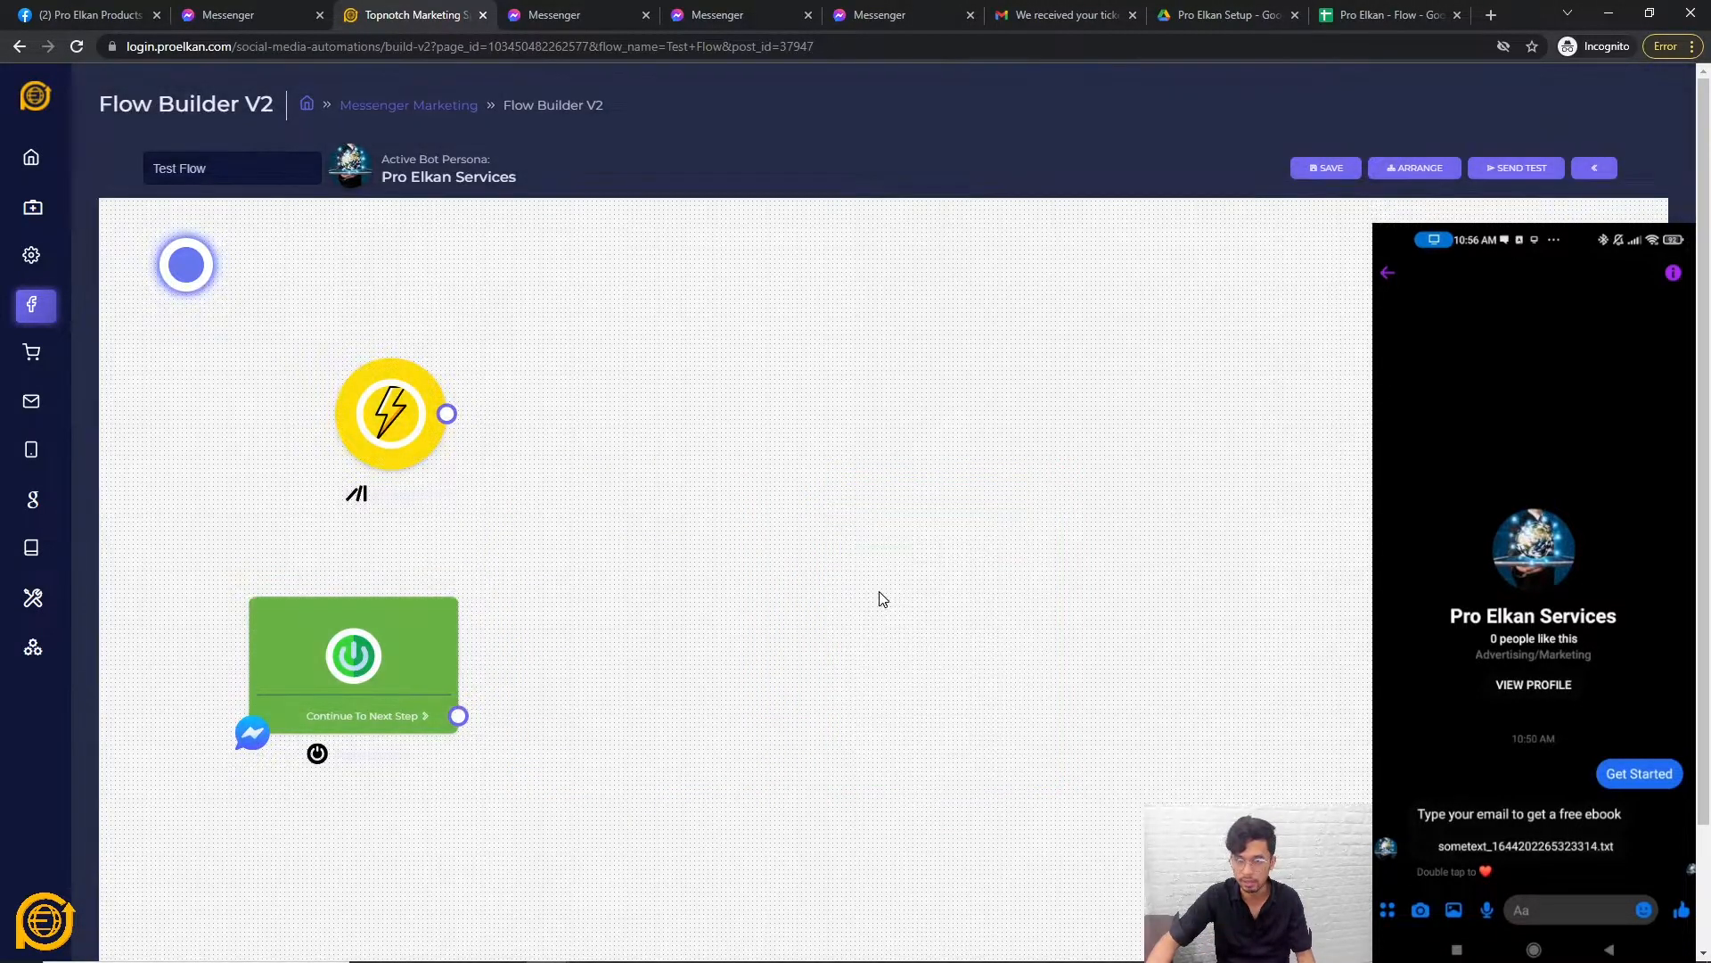
Add a UserInput step mid-canvas and start a new custom variable named X.
right_click(845, 555)
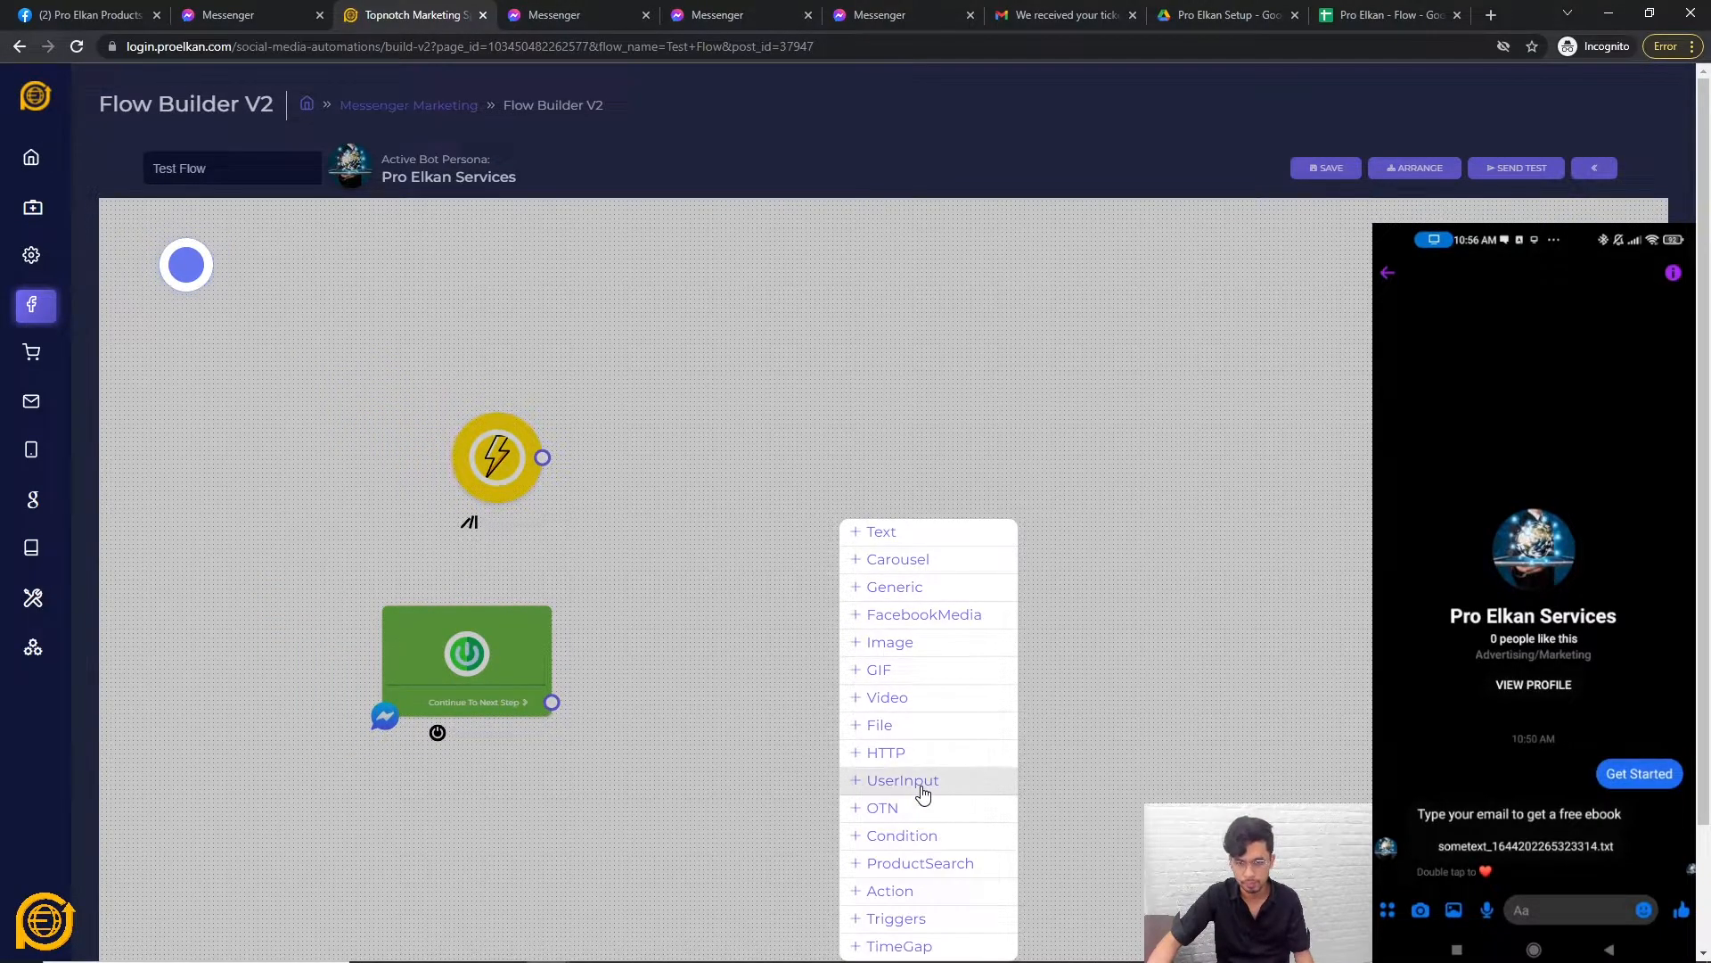
left_click(920, 785)
left_click_drag(978, 837, 854, 608)
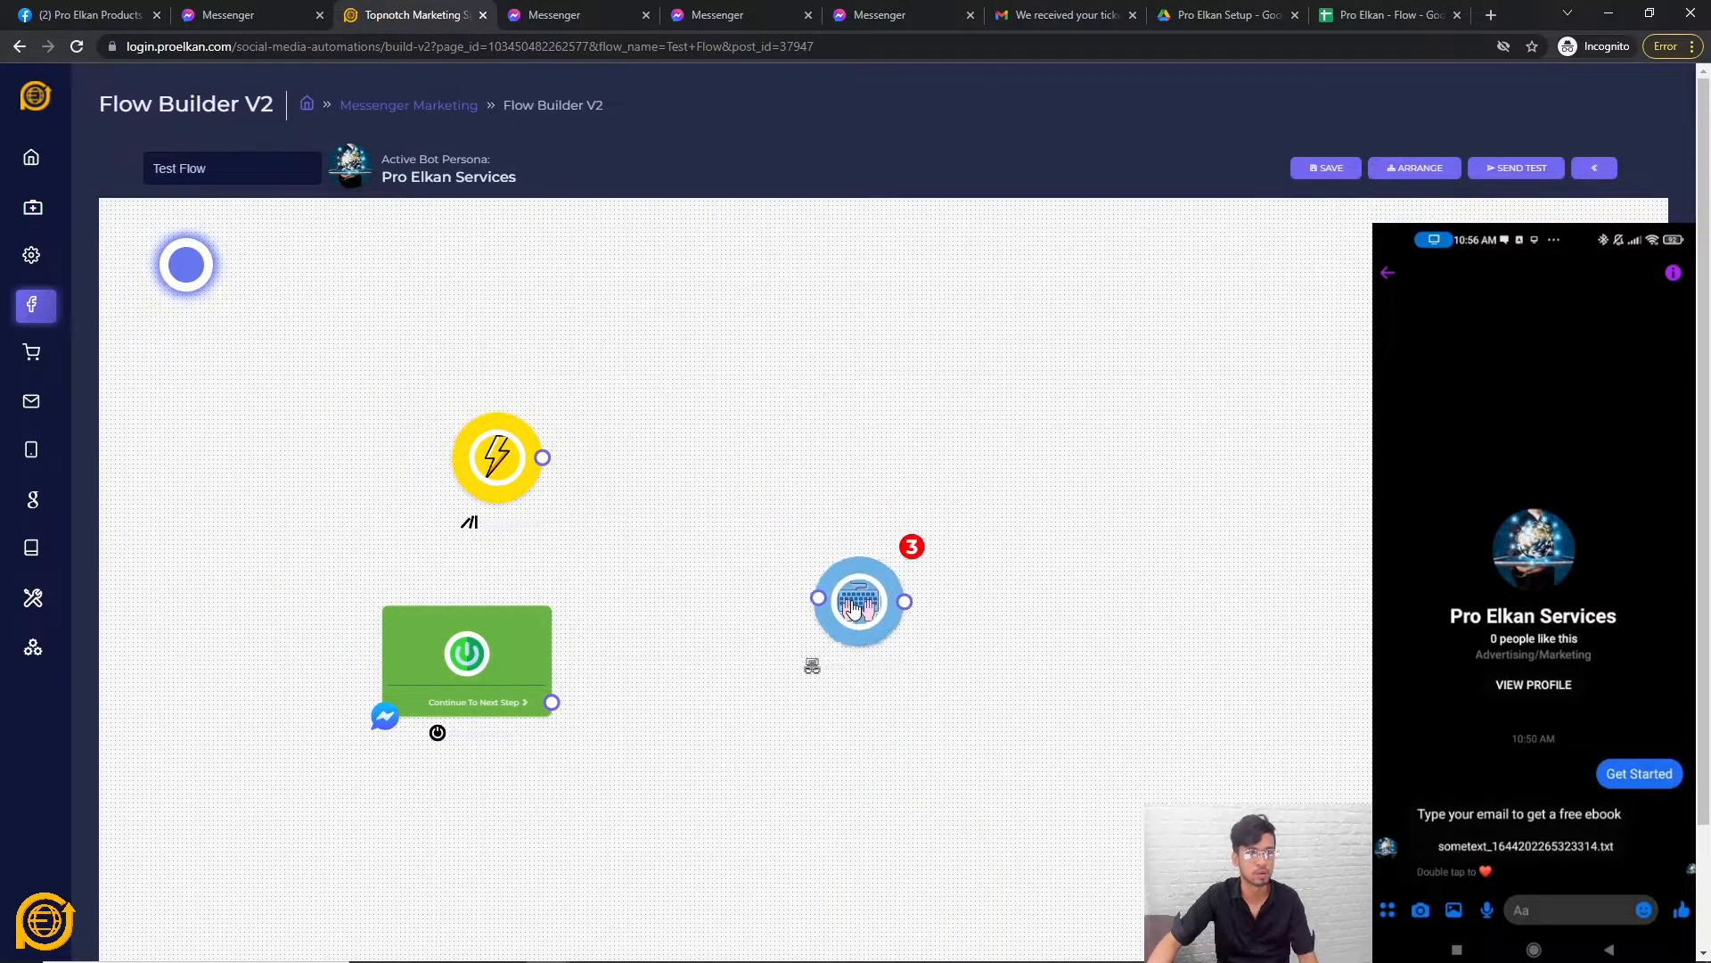
double_click(854, 608)
left_click(882, 482)
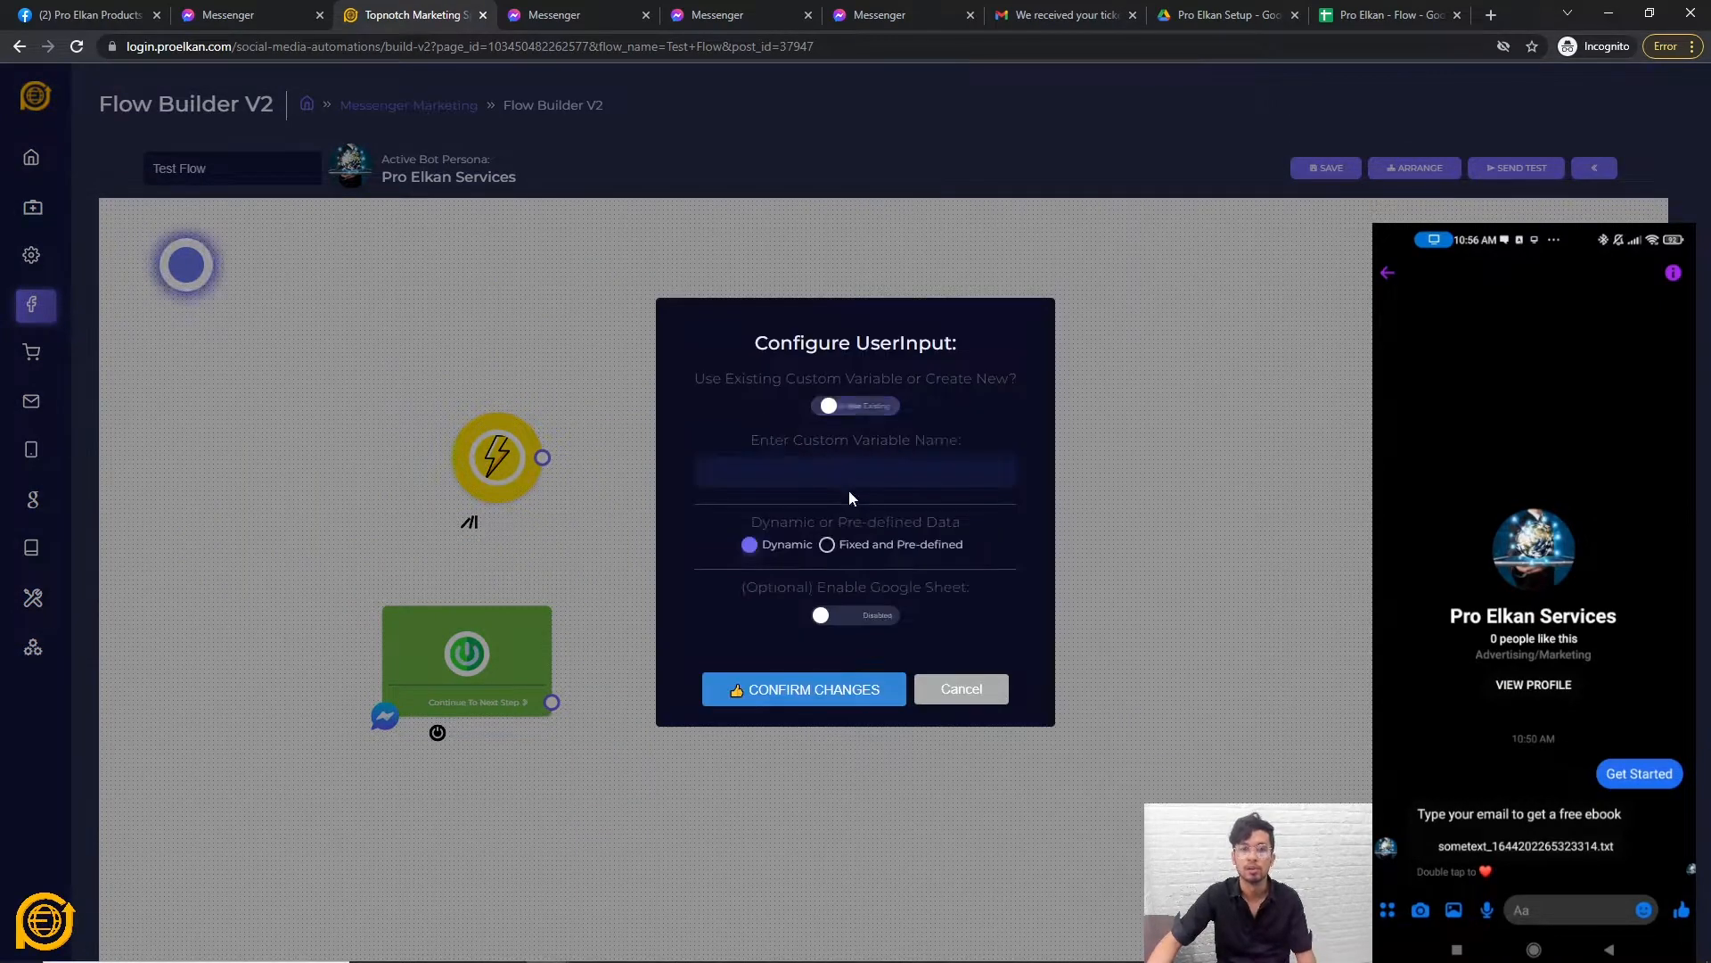
type("X")
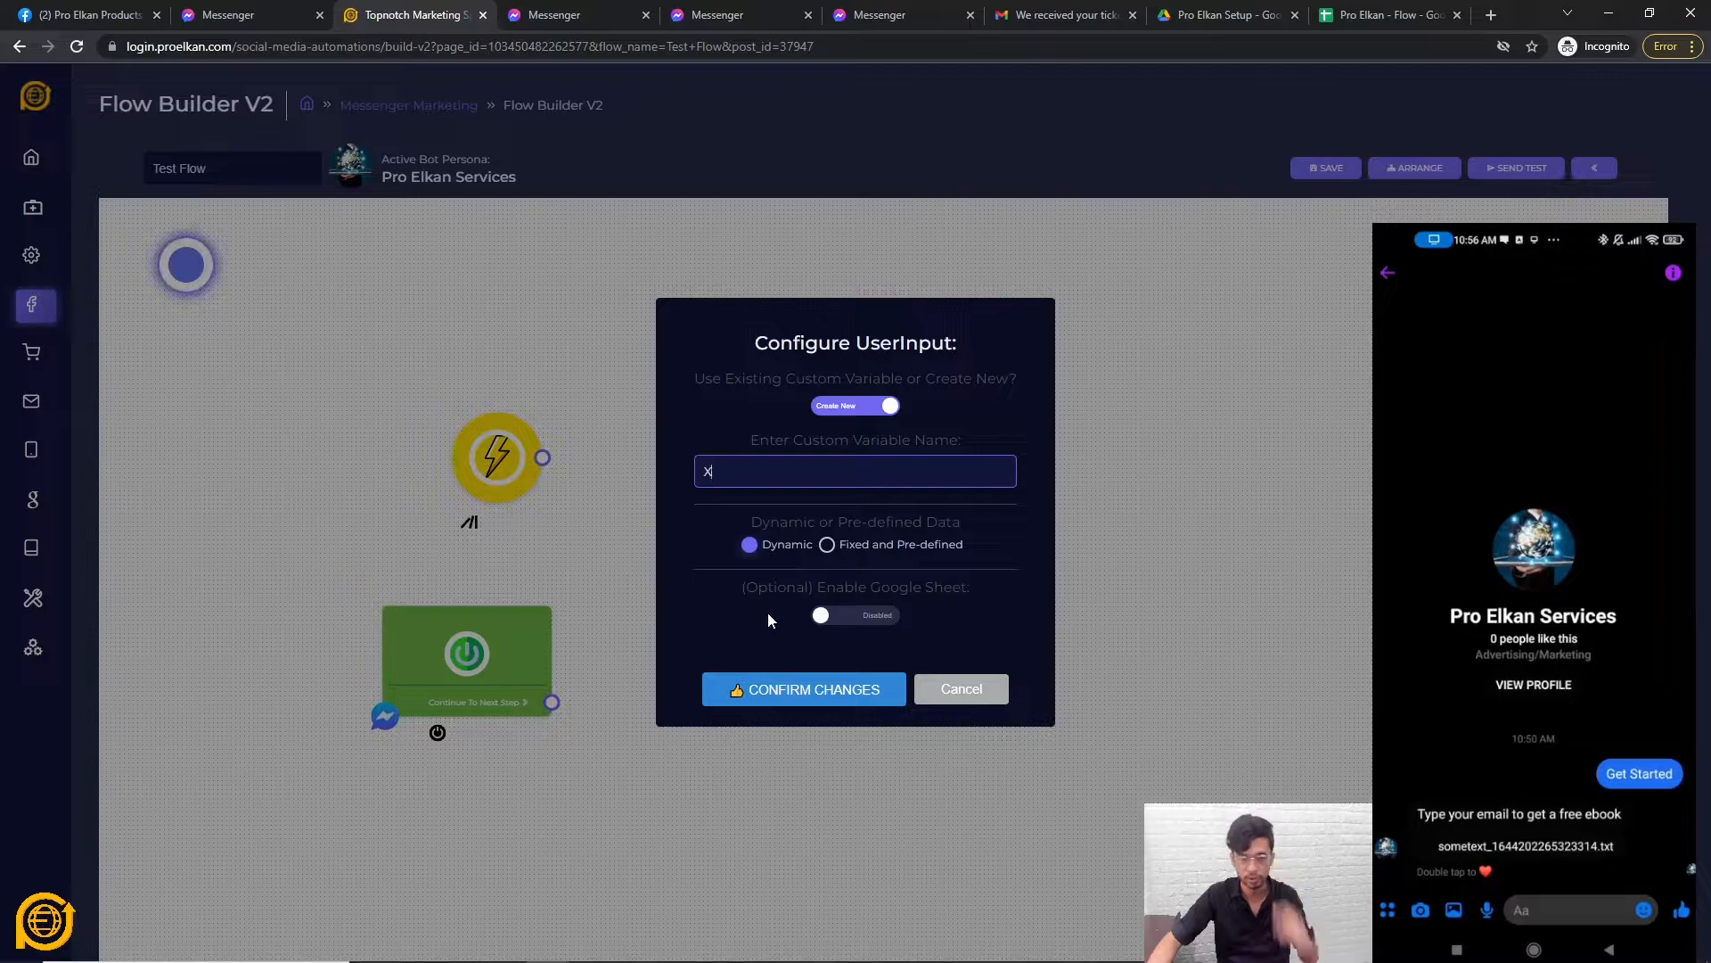
Enable Google Sheet saving with the Pro Elkan - Flow spreadsheet, then cancel without saving.
left_click(851, 617)
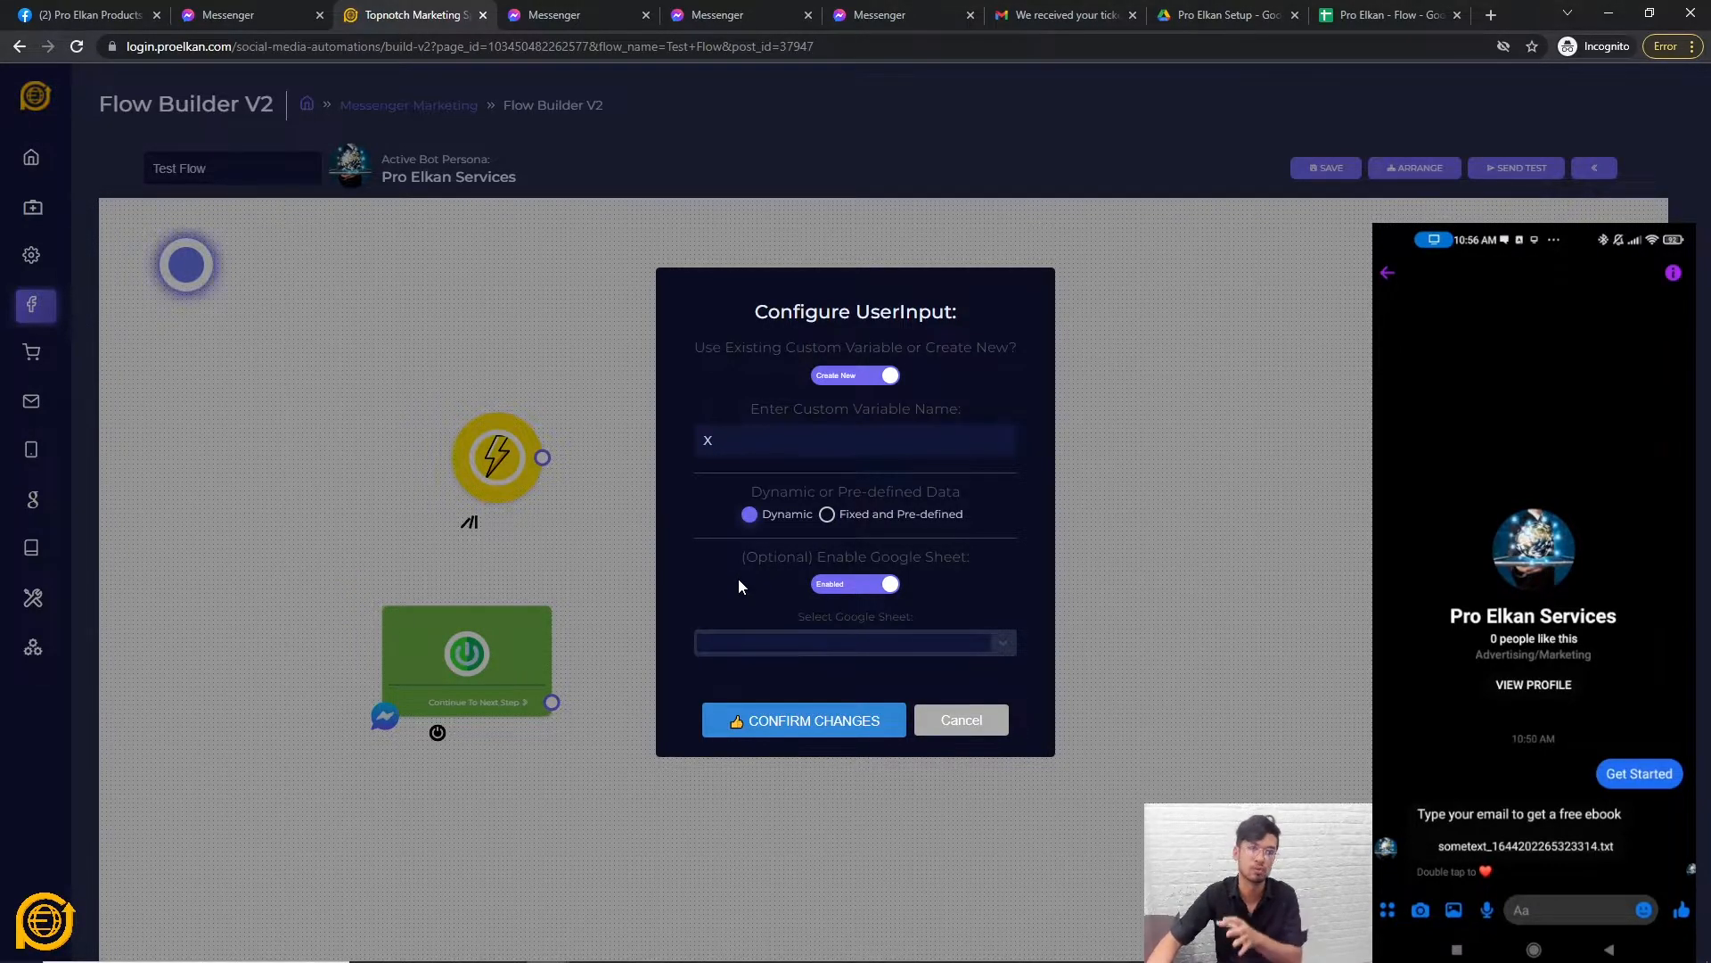
left_click(741, 640)
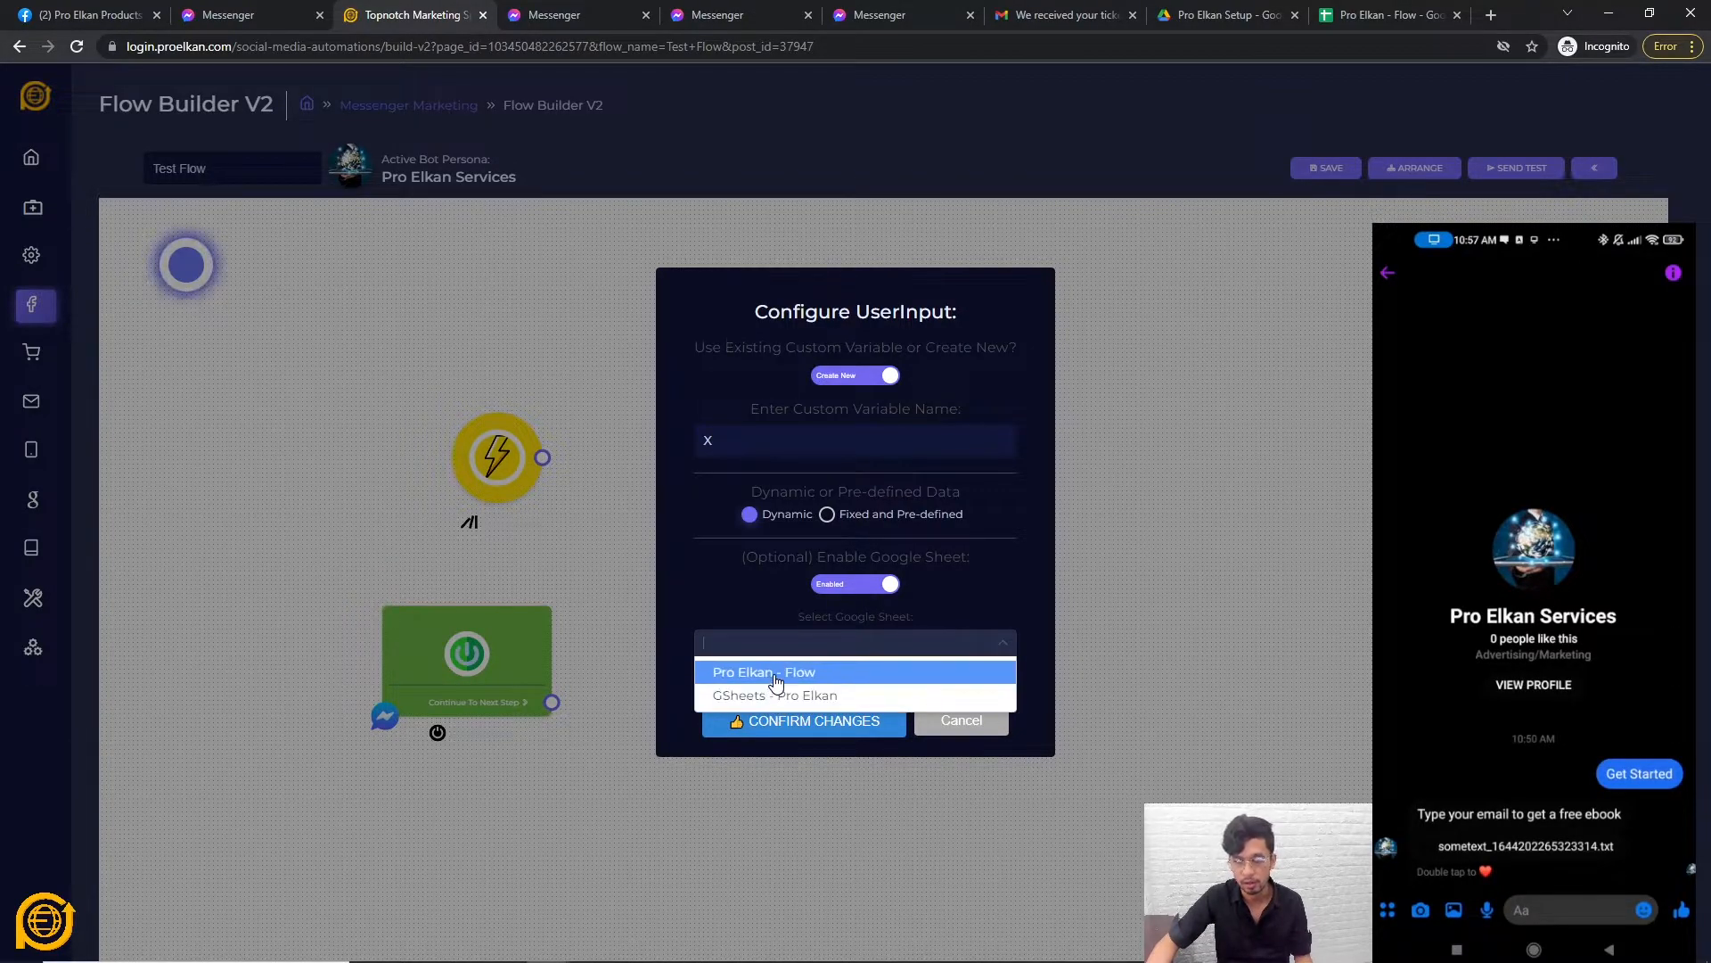
left_click(764, 674)
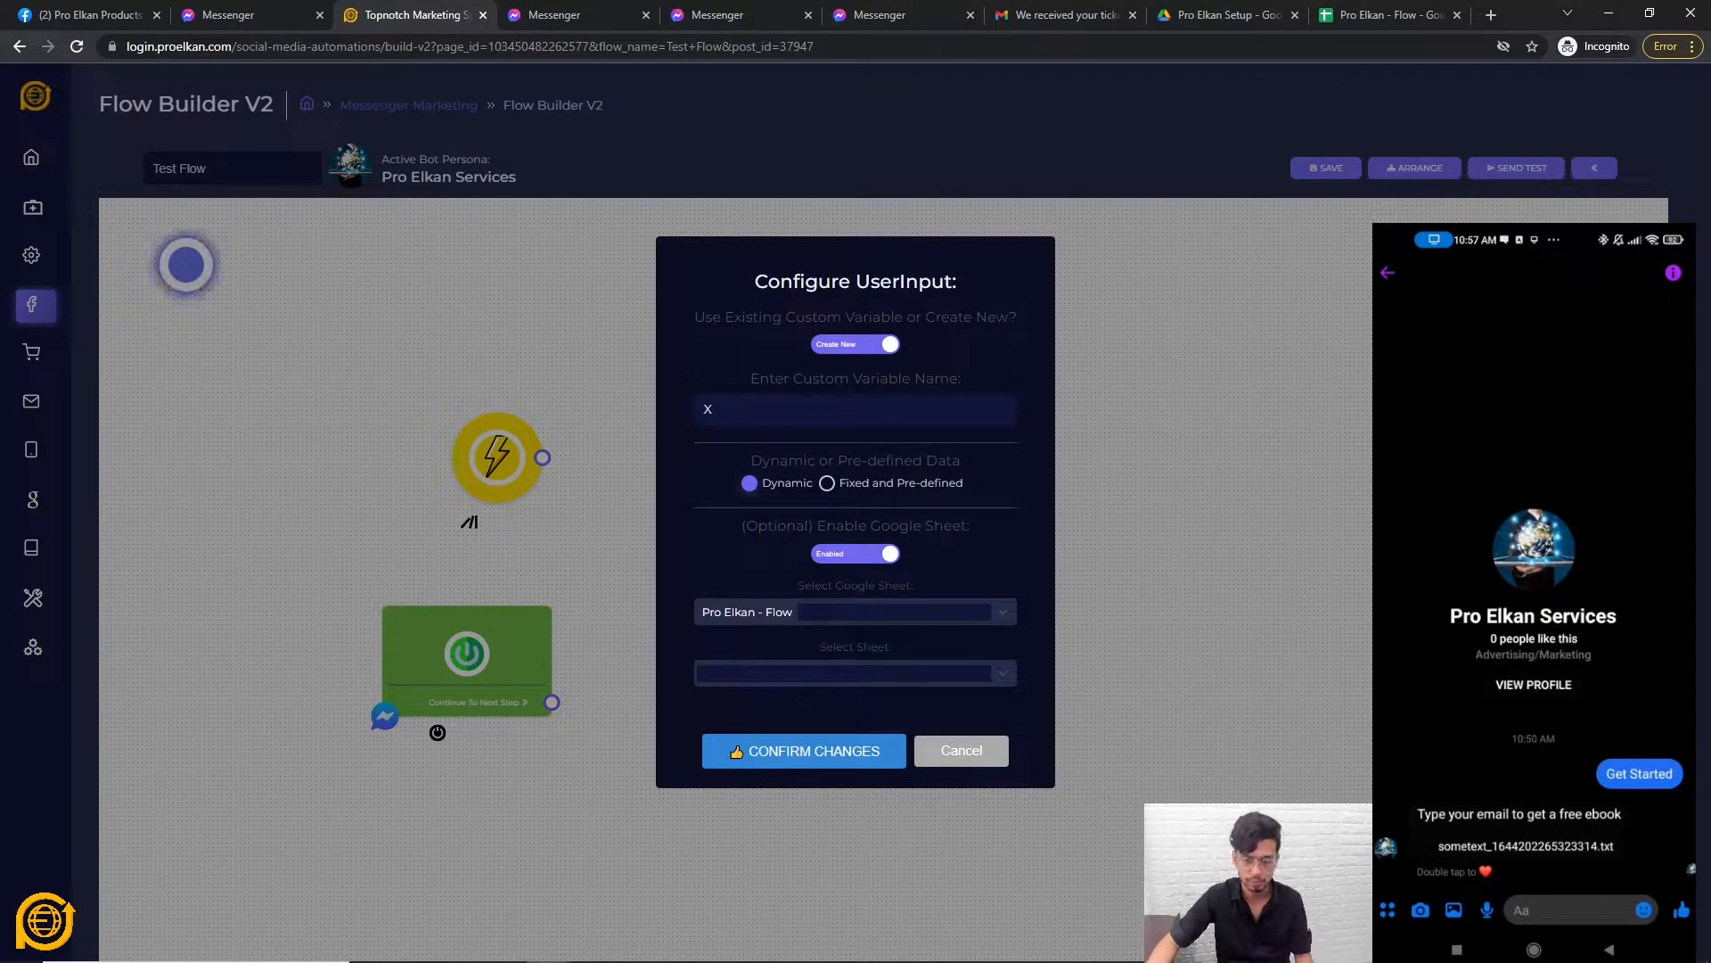
left_click(754, 673)
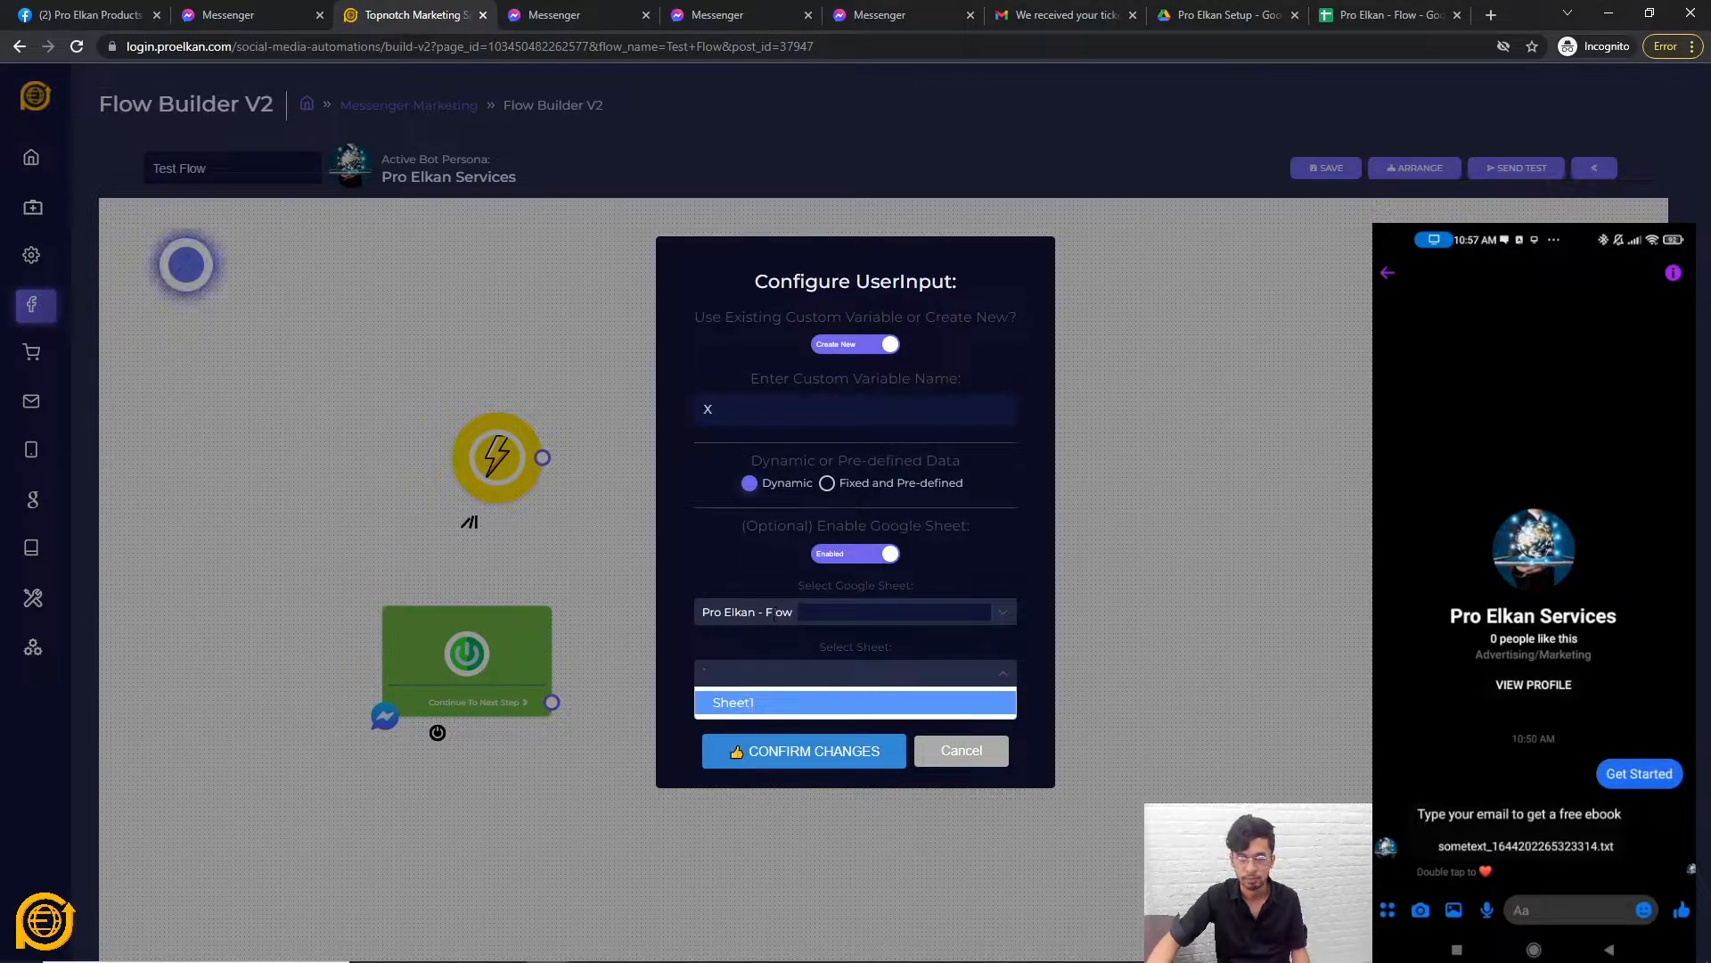
left_click(762, 614)
left_click(758, 665)
left_click(762, 614)
left_click(762, 633)
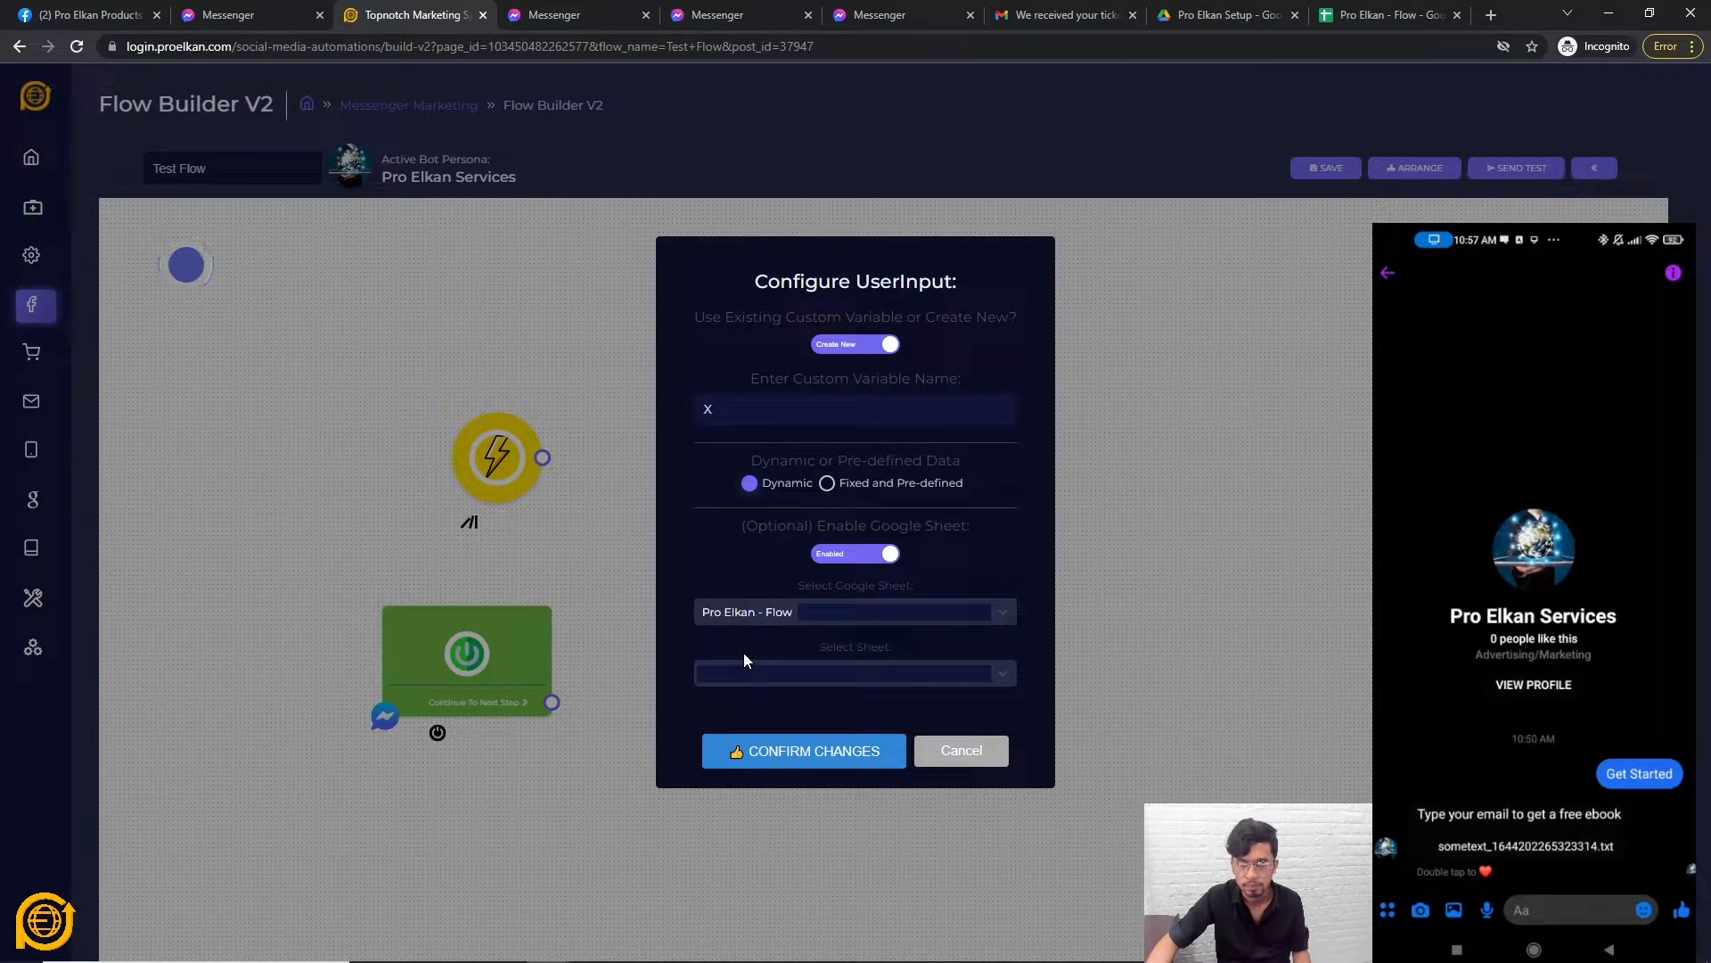
left_click(762, 615)
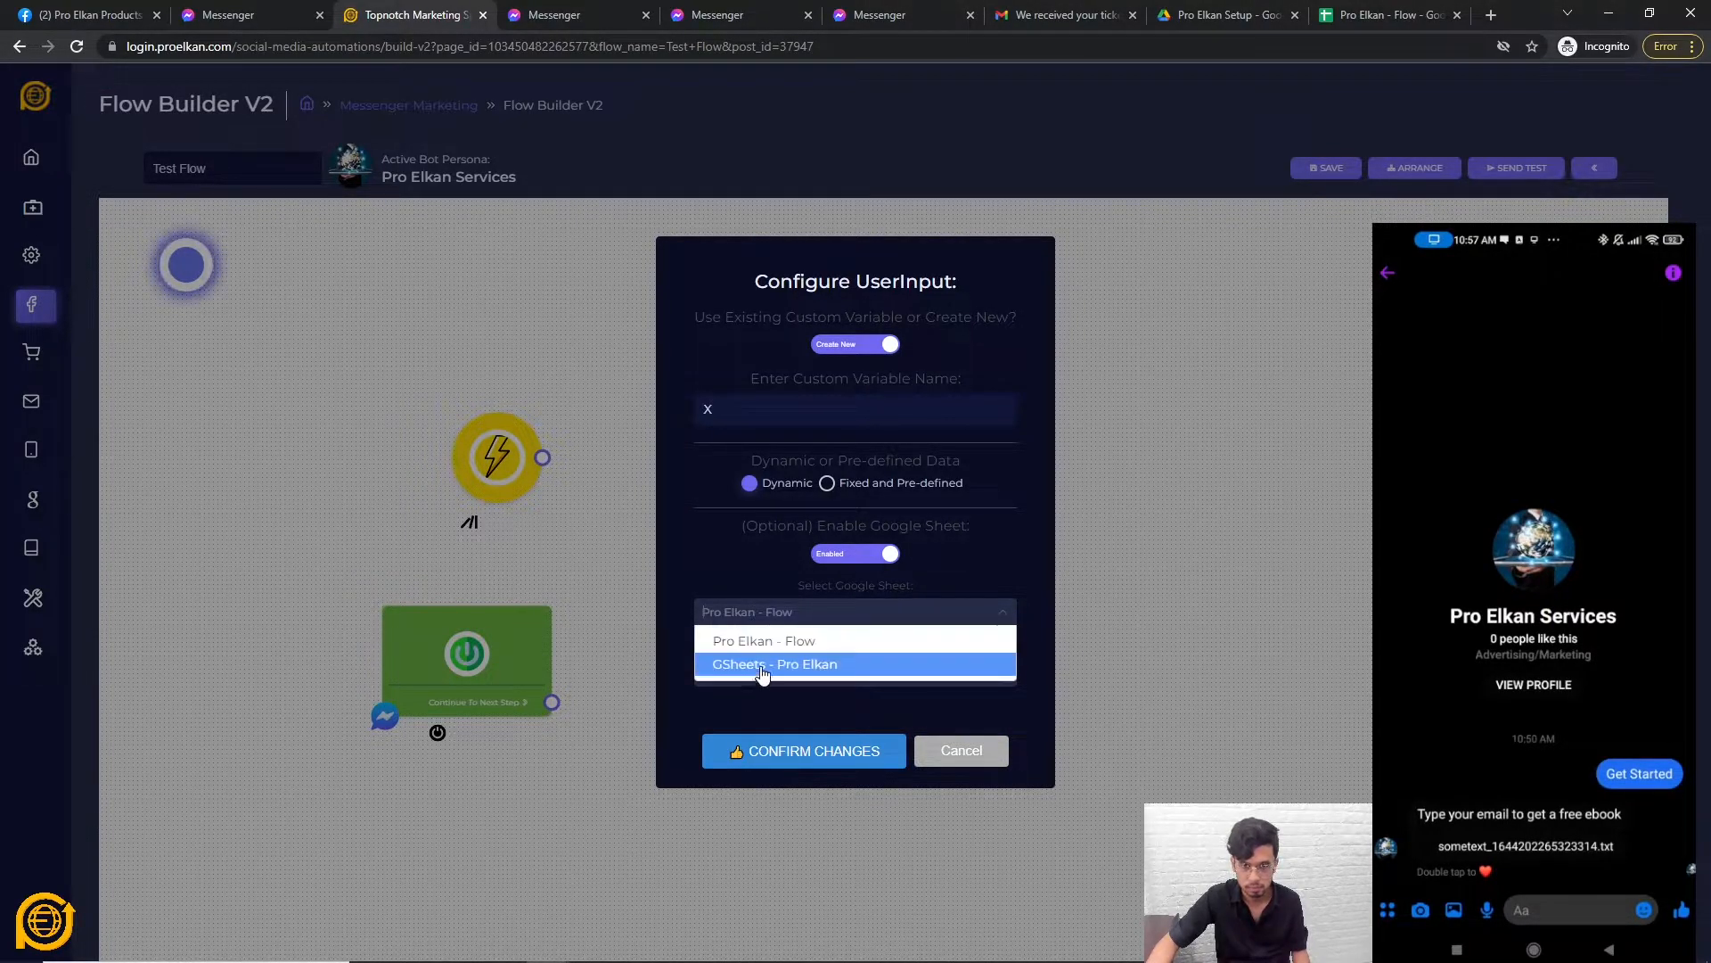
left_click(760, 641)
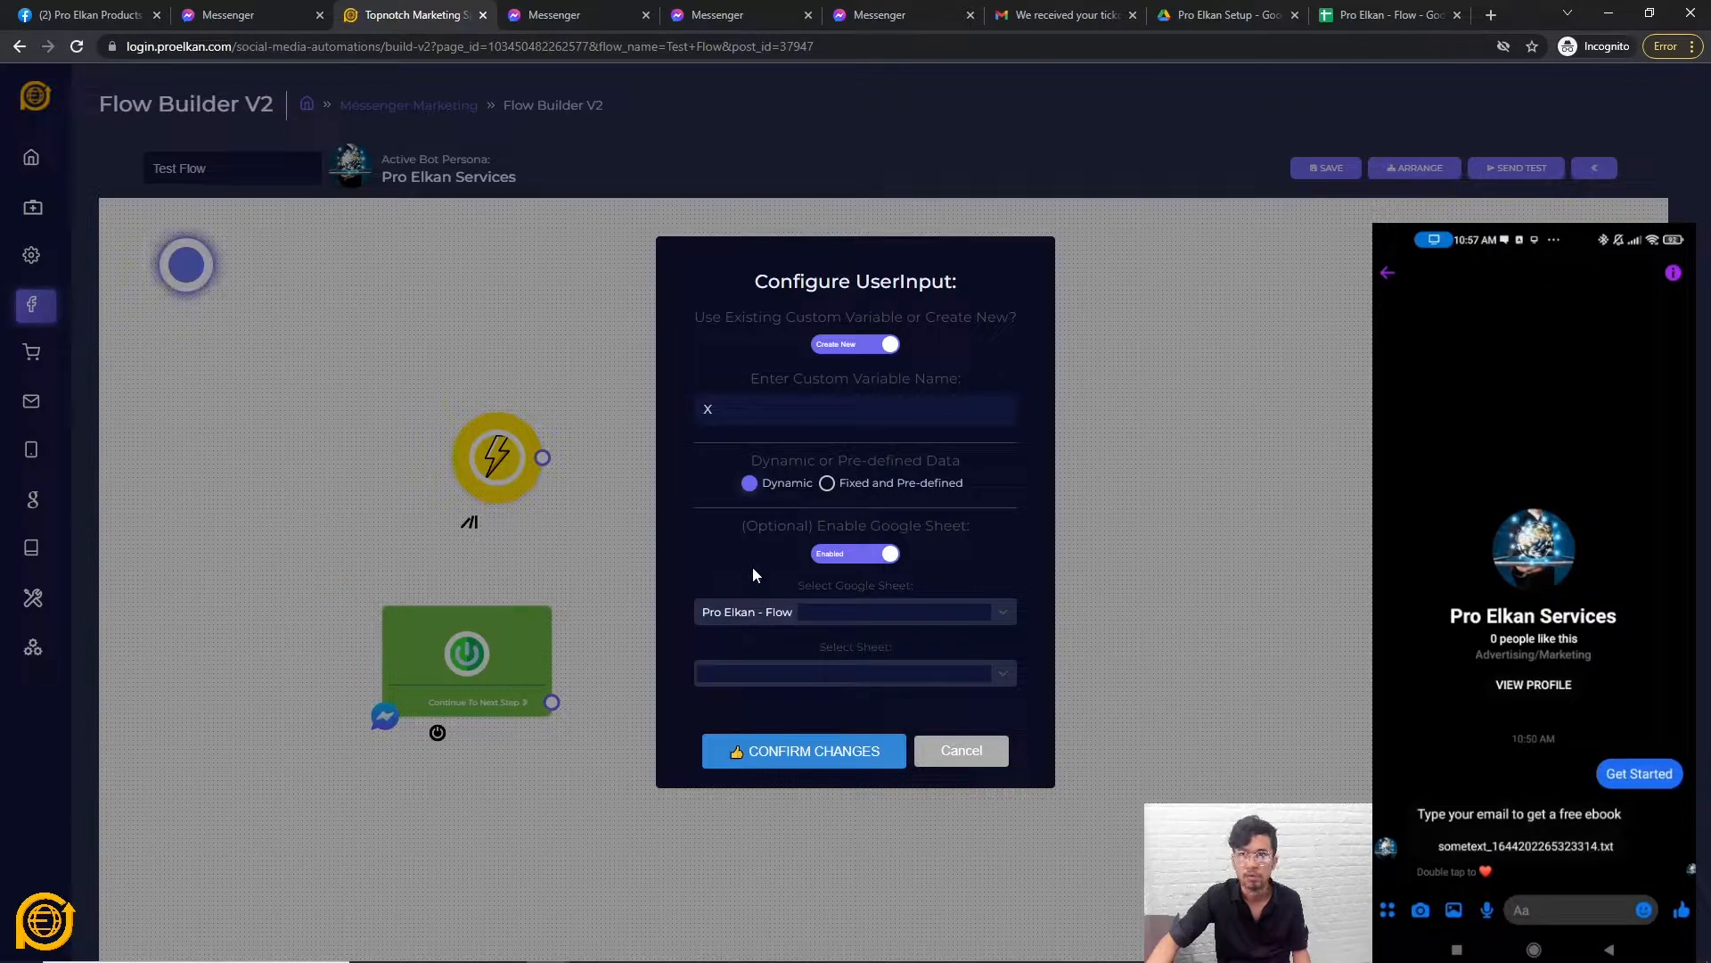
left_click(957, 752)
left_click(28, 305)
Refresh the linked Google Sheet in the Bot Sheets list, acknowledging the success message.
left_click(393, 199)
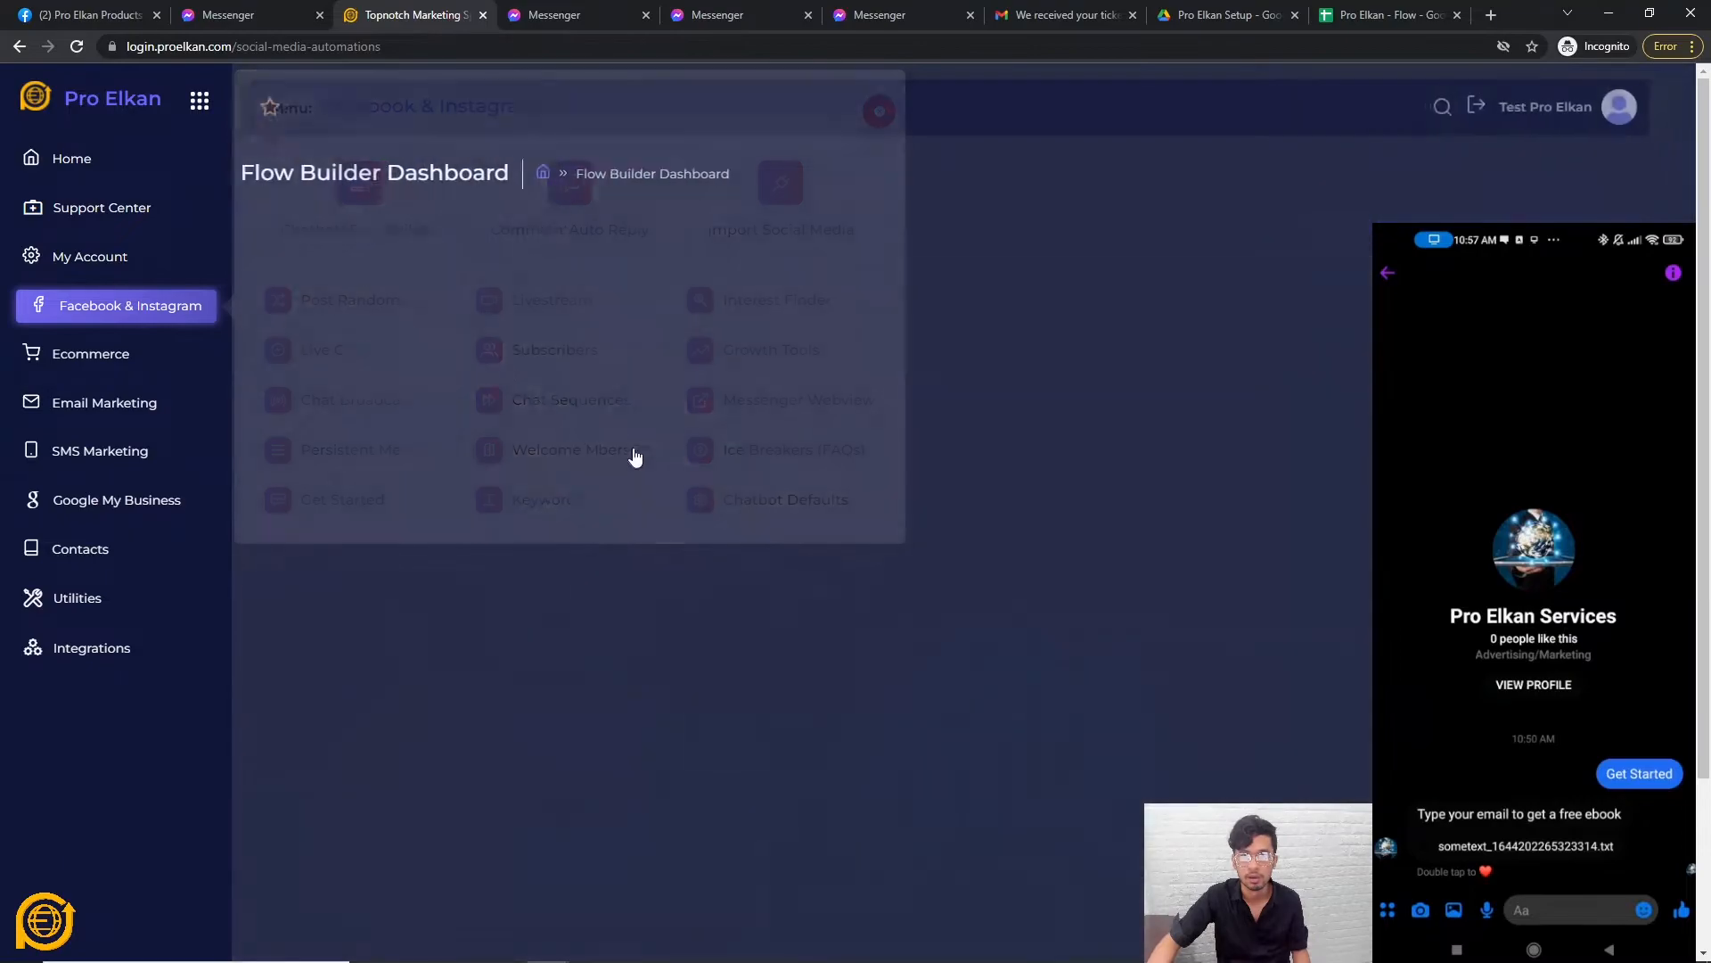
left_click(1034, 308)
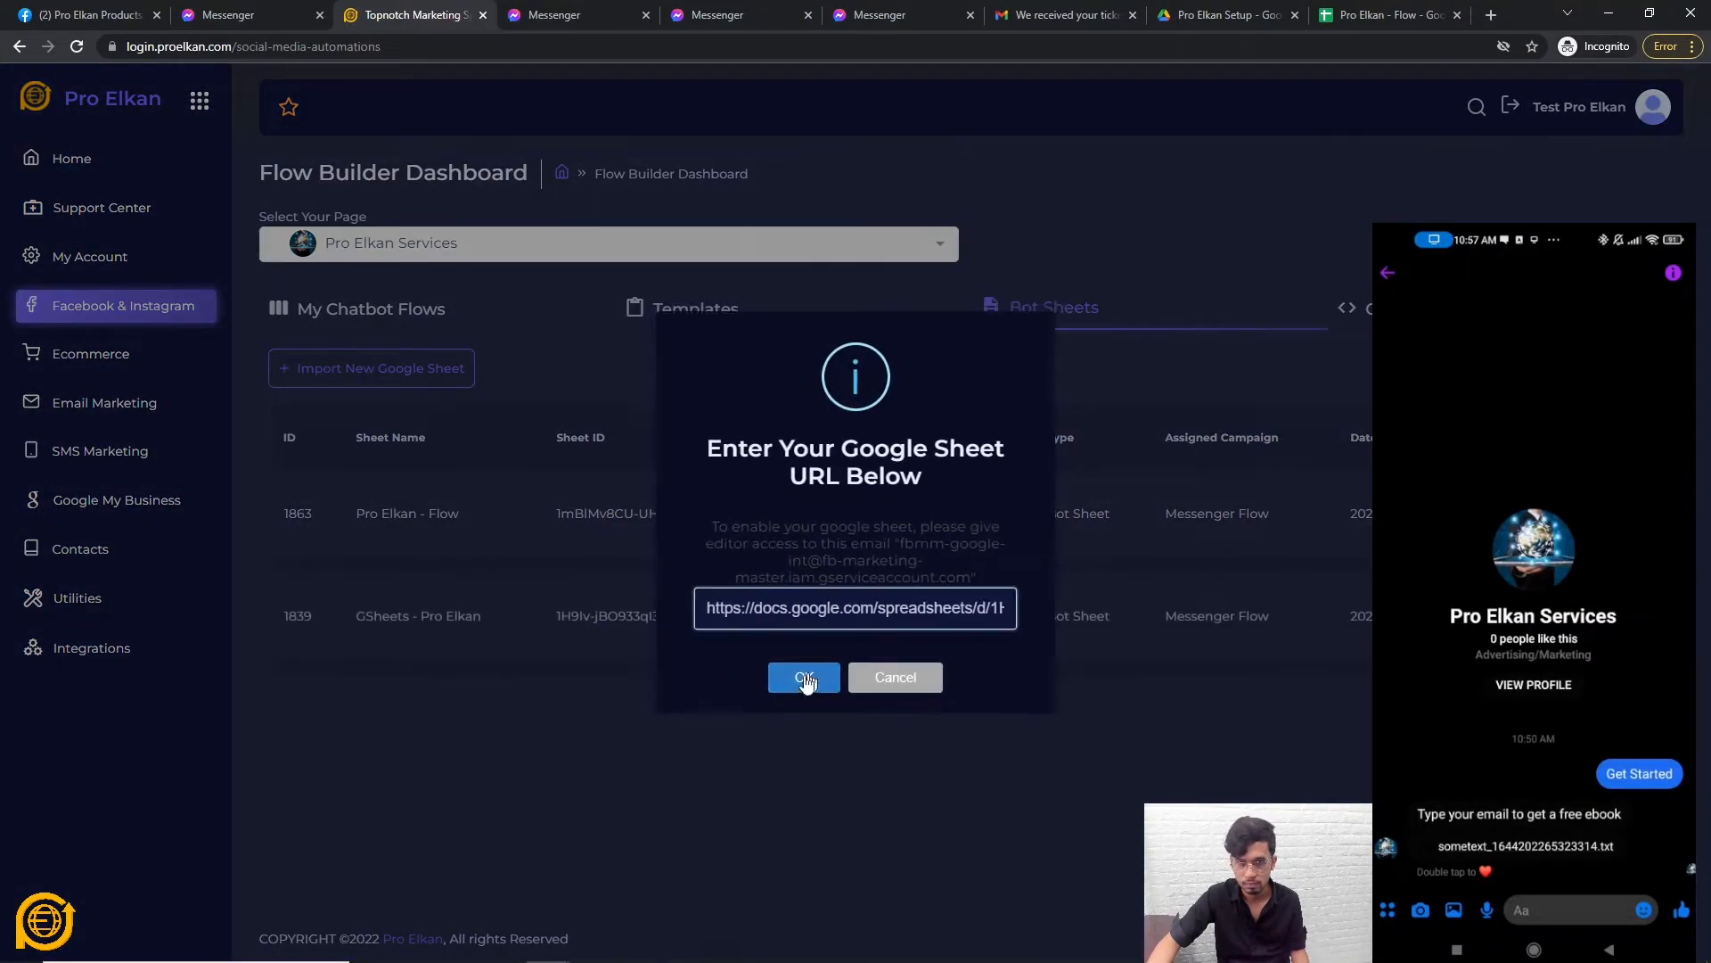
left_click(807, 678)
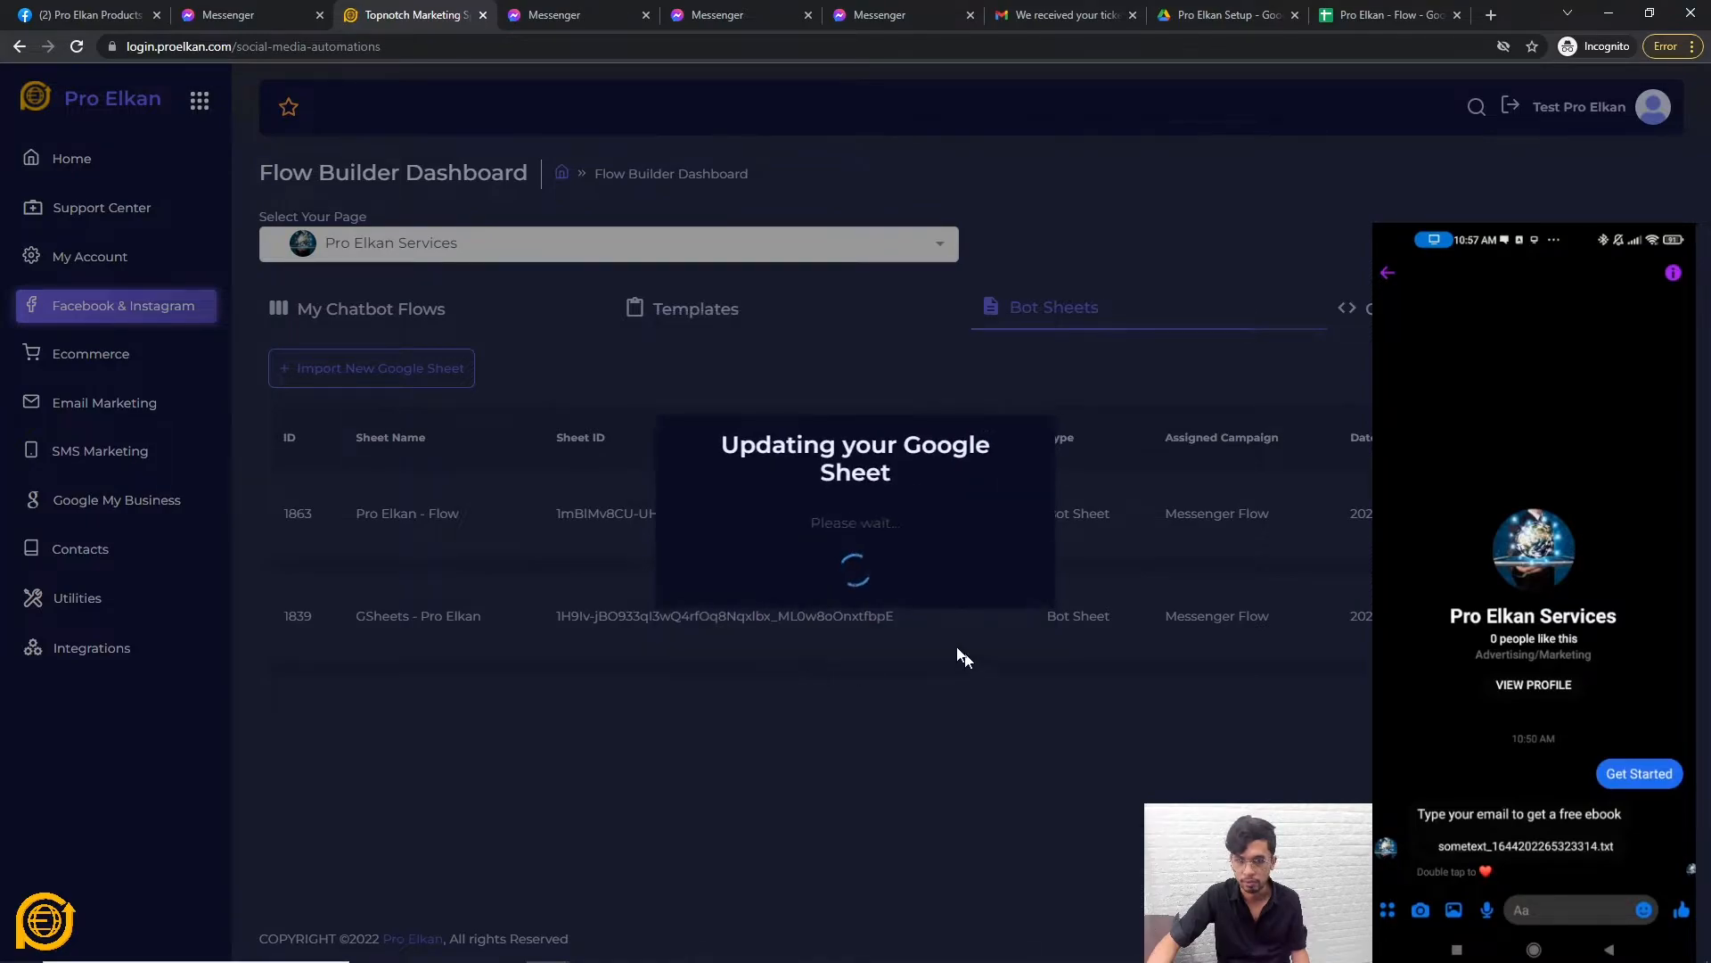
left_click(855, 609)
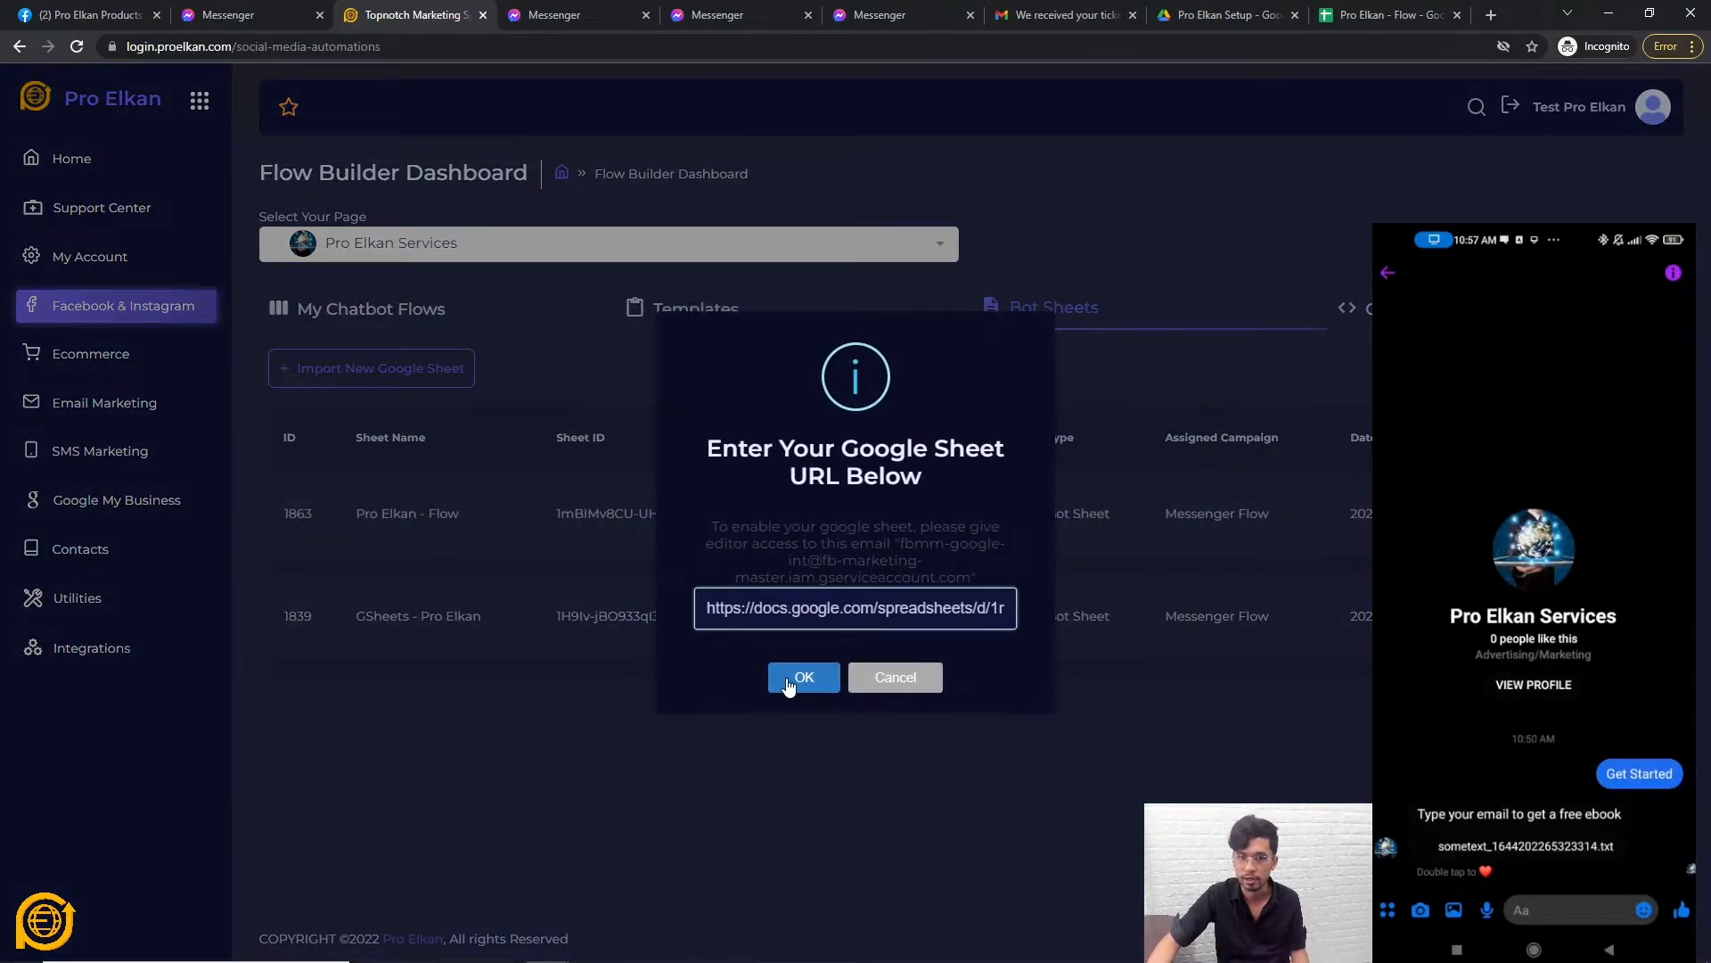
left_click(796, 679)
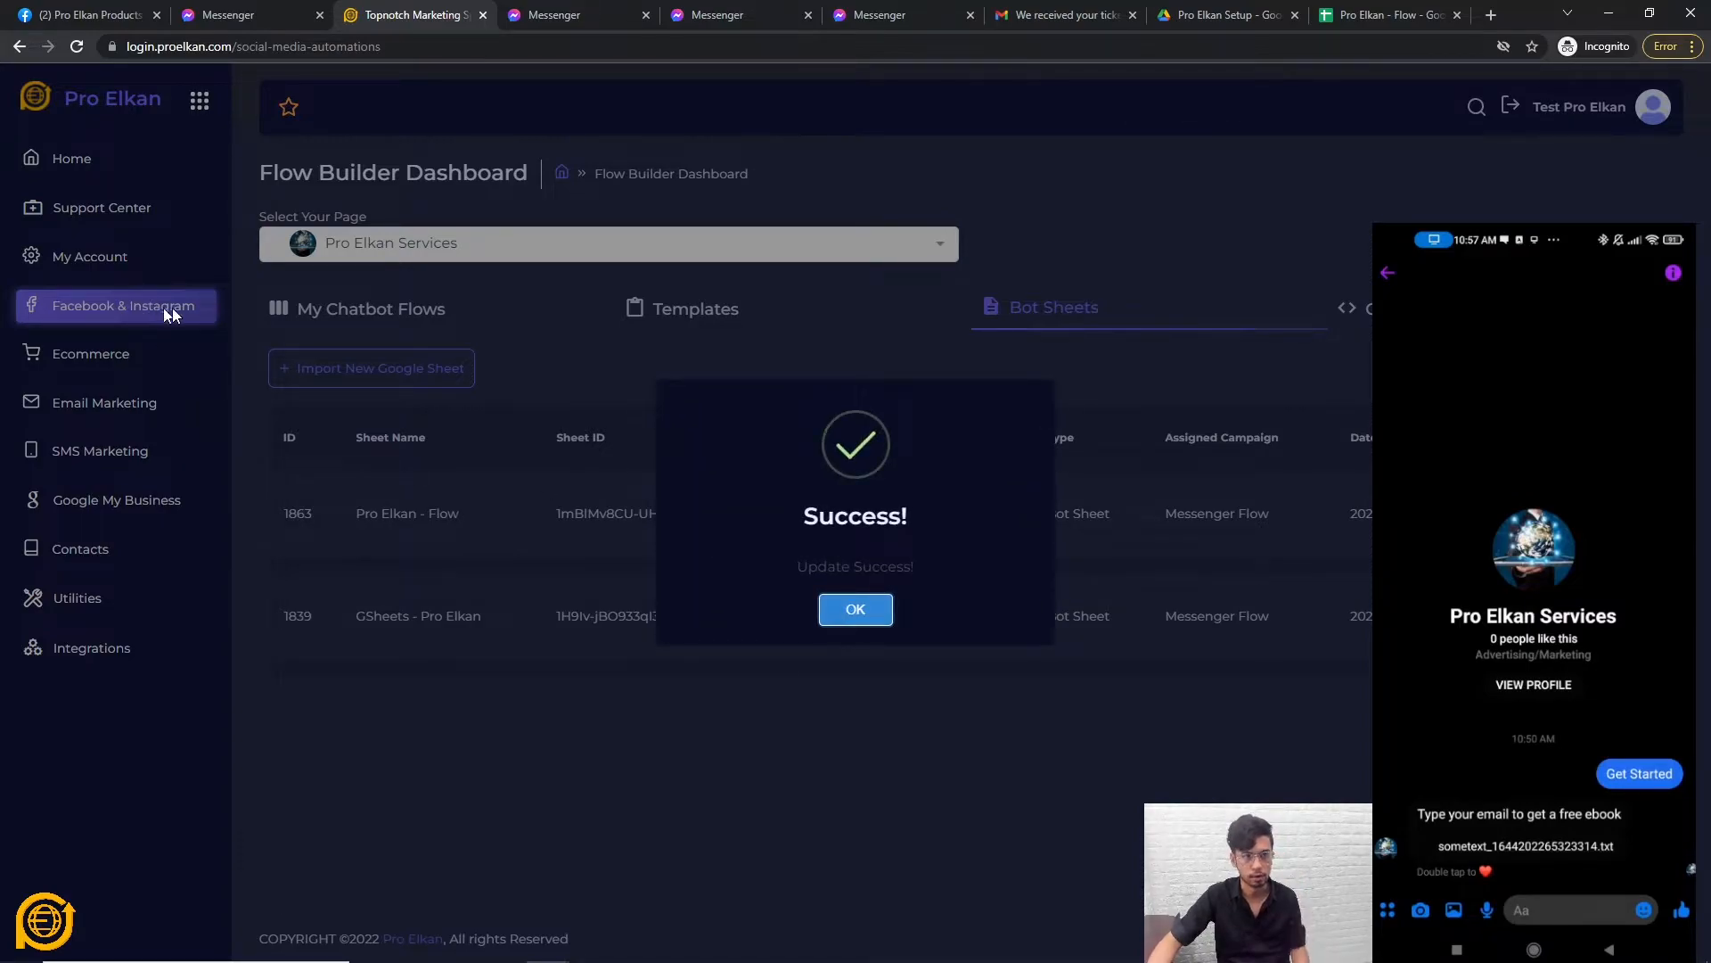
left_click(856, 610)
Go to the My Chatbot Flows list.
left_click(177, 314)
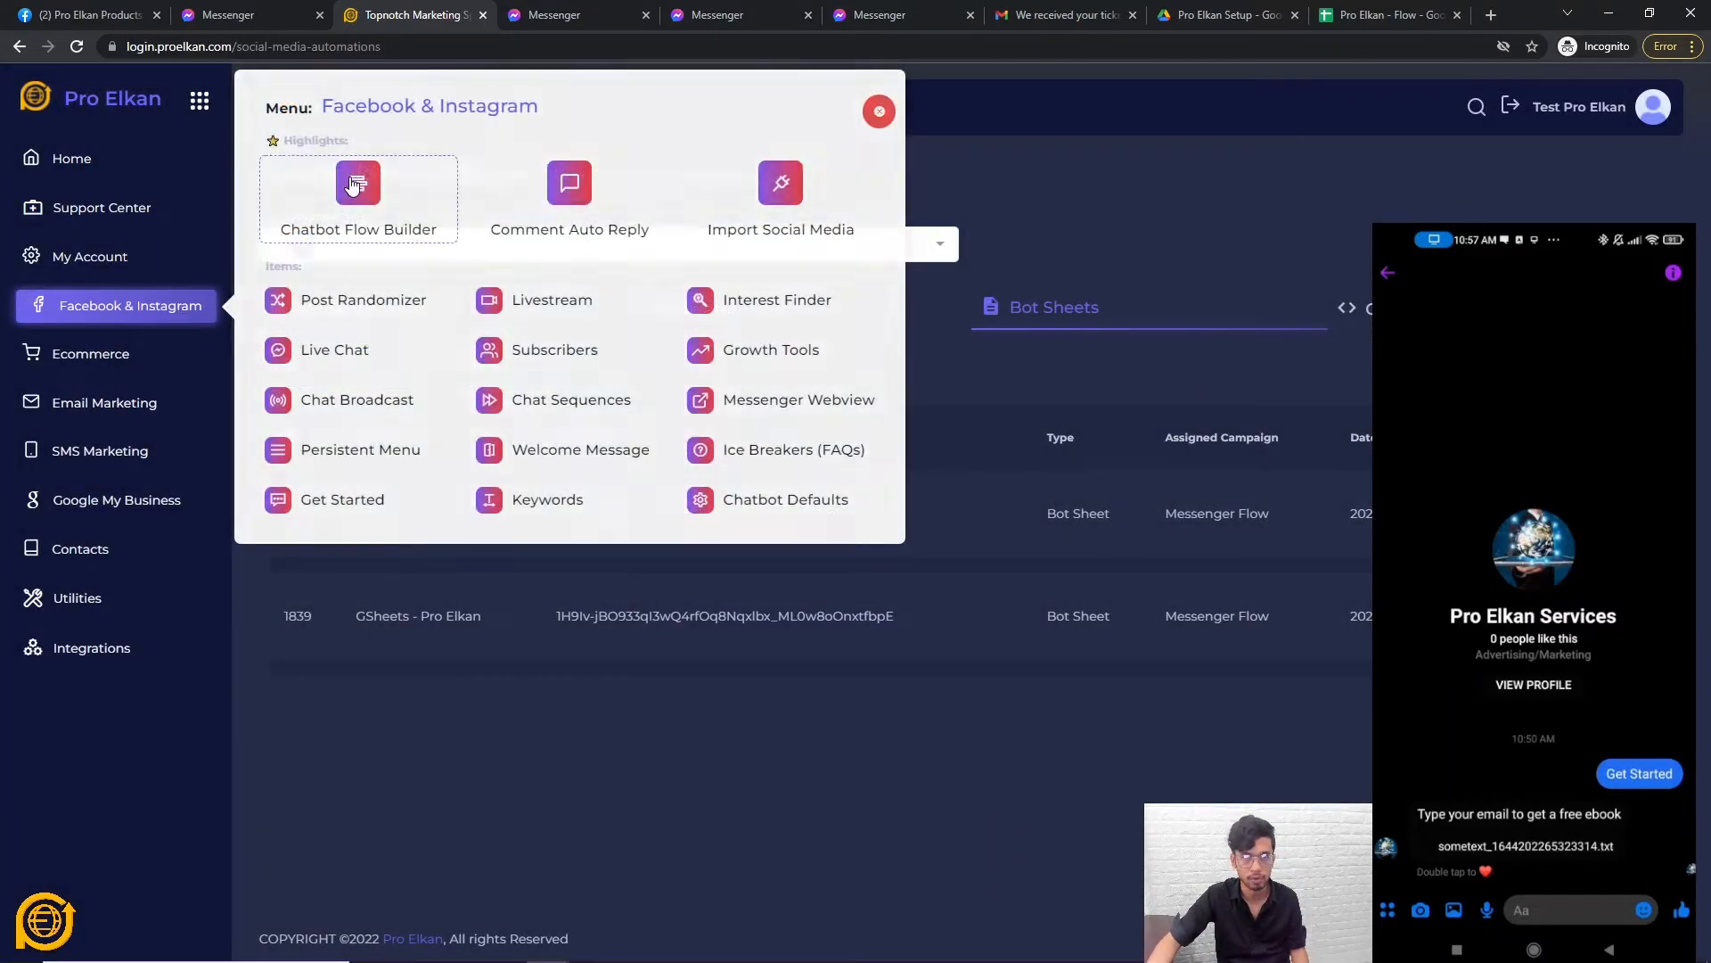
left_click(572, 657)
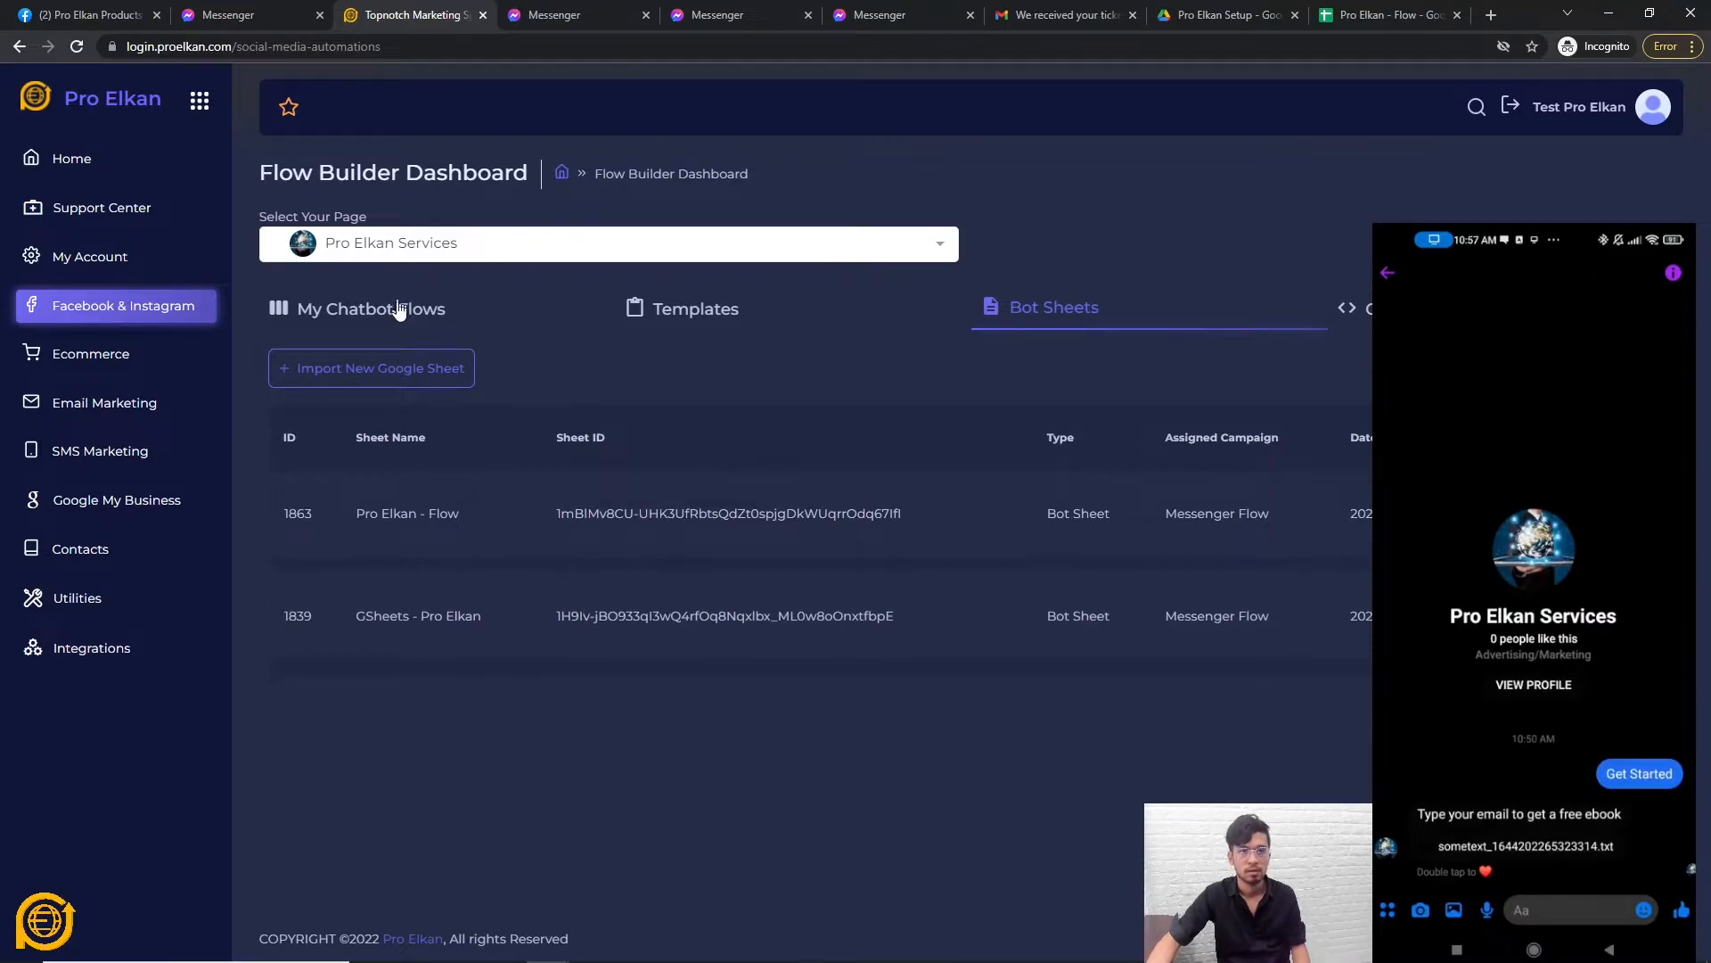
left_click(383, 307)
In Test Flow, create variable X in the UserInput step and enable Google Sheet saving.
left_click(1390, 516)
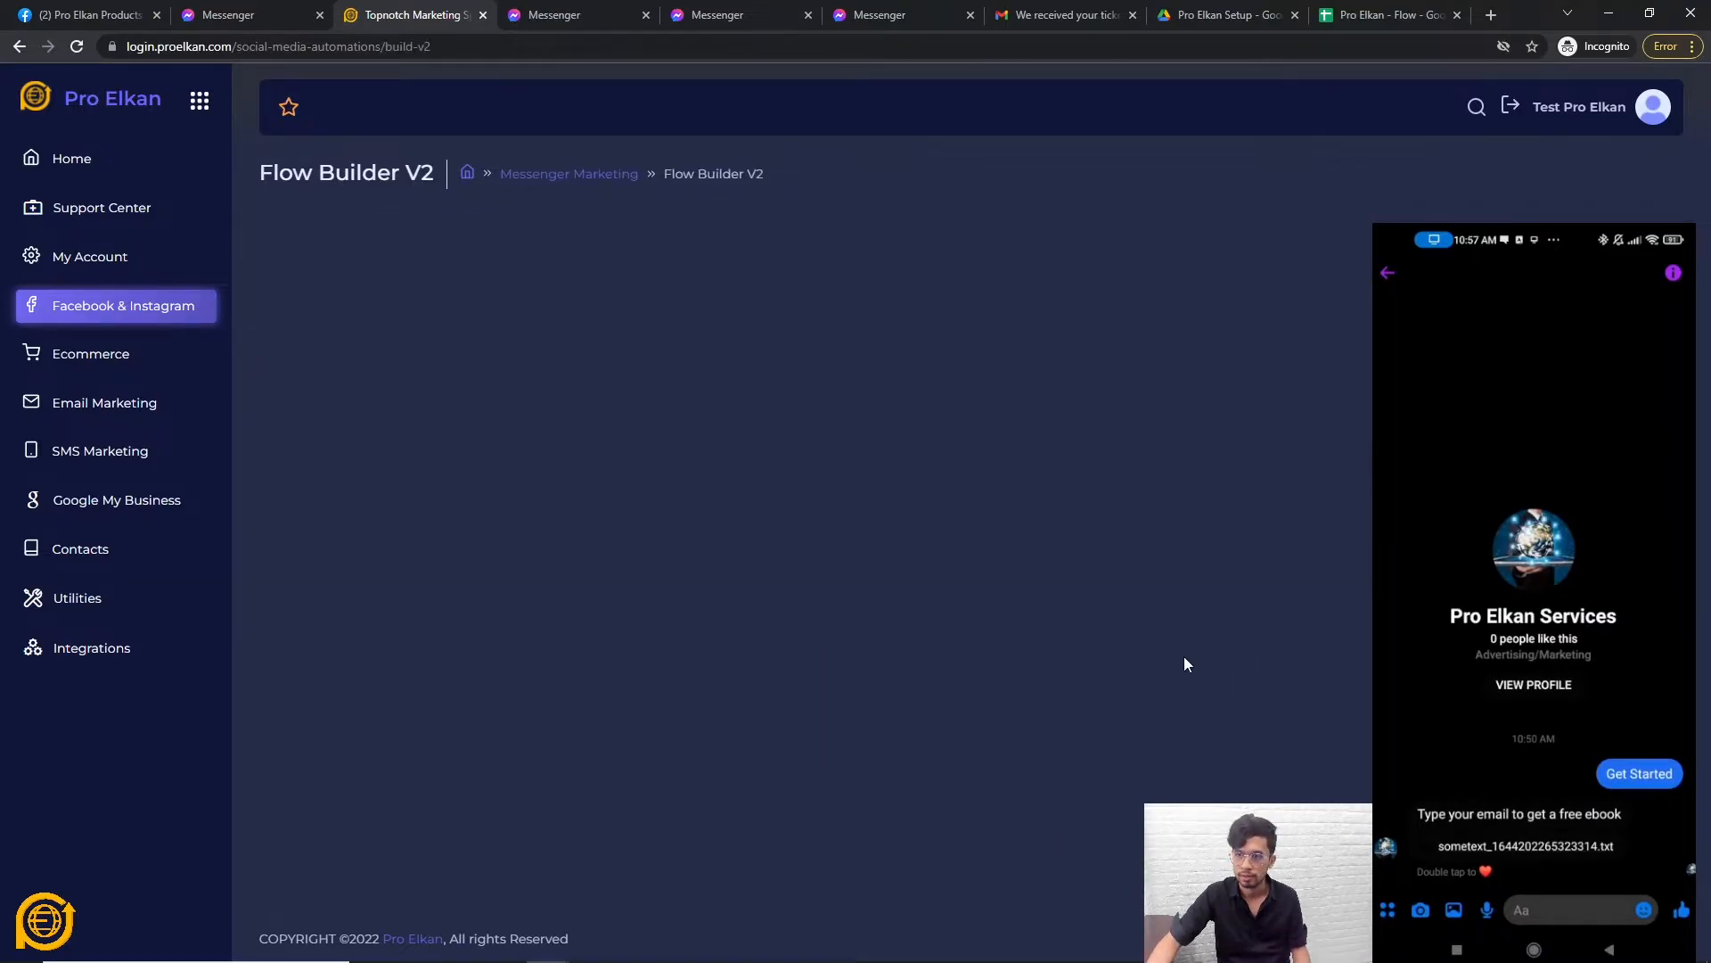
left_click(945, 615)
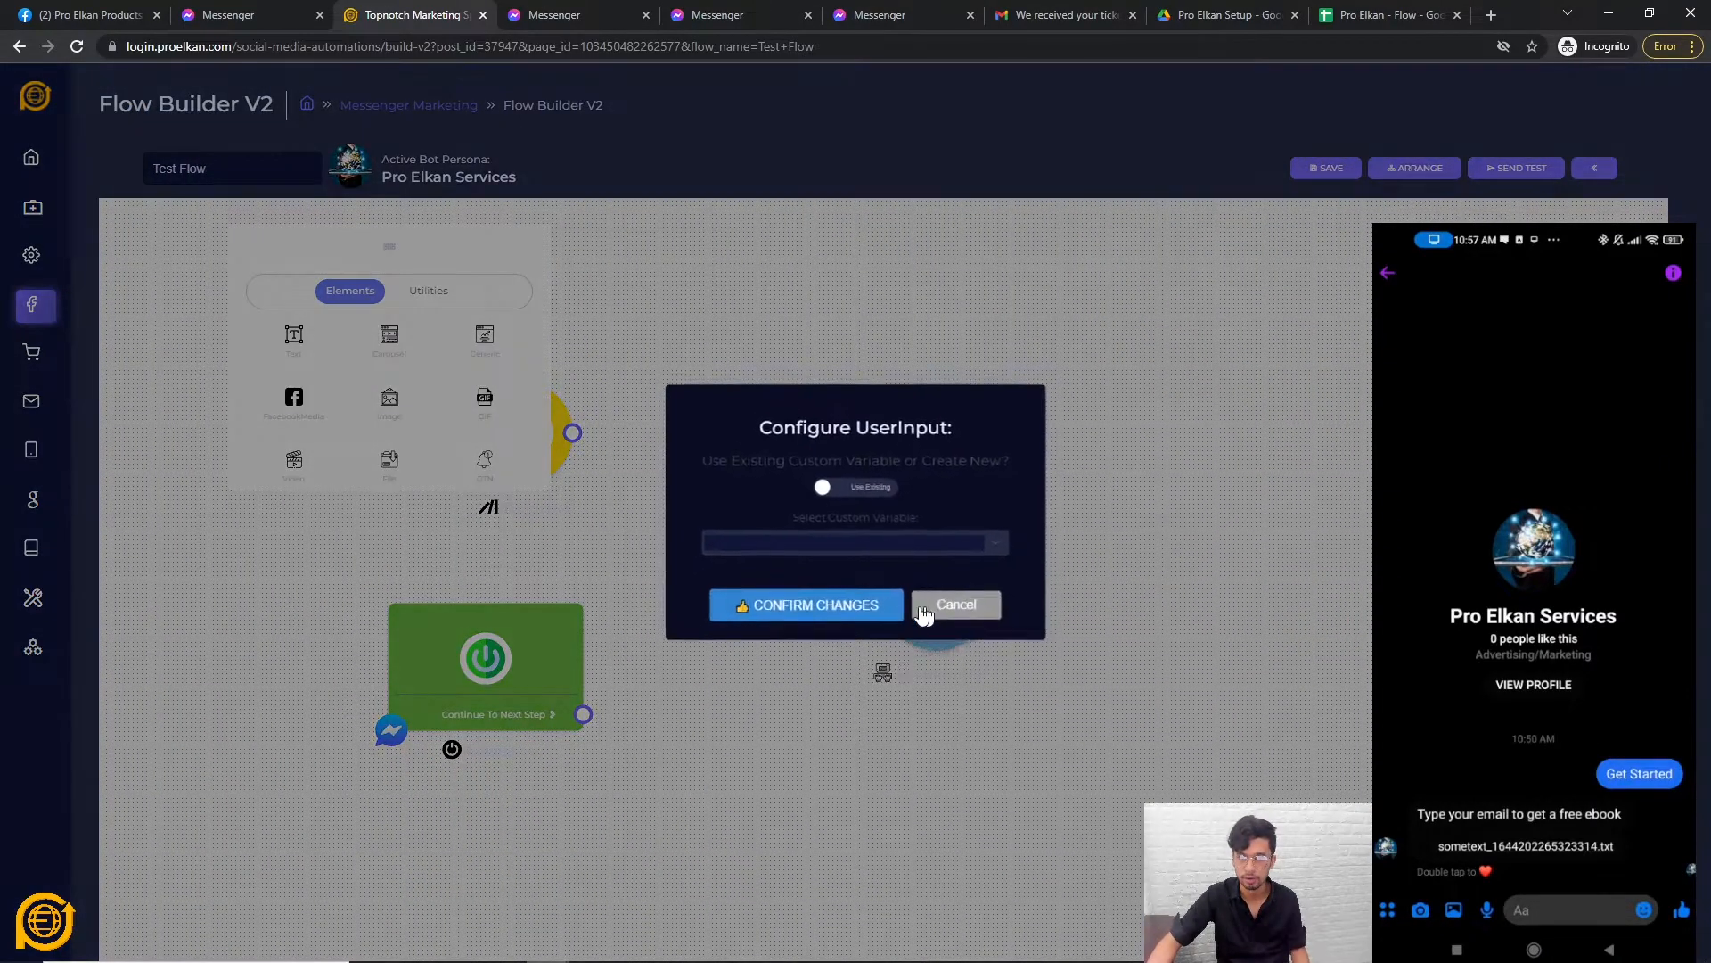
left_click(813, 481)
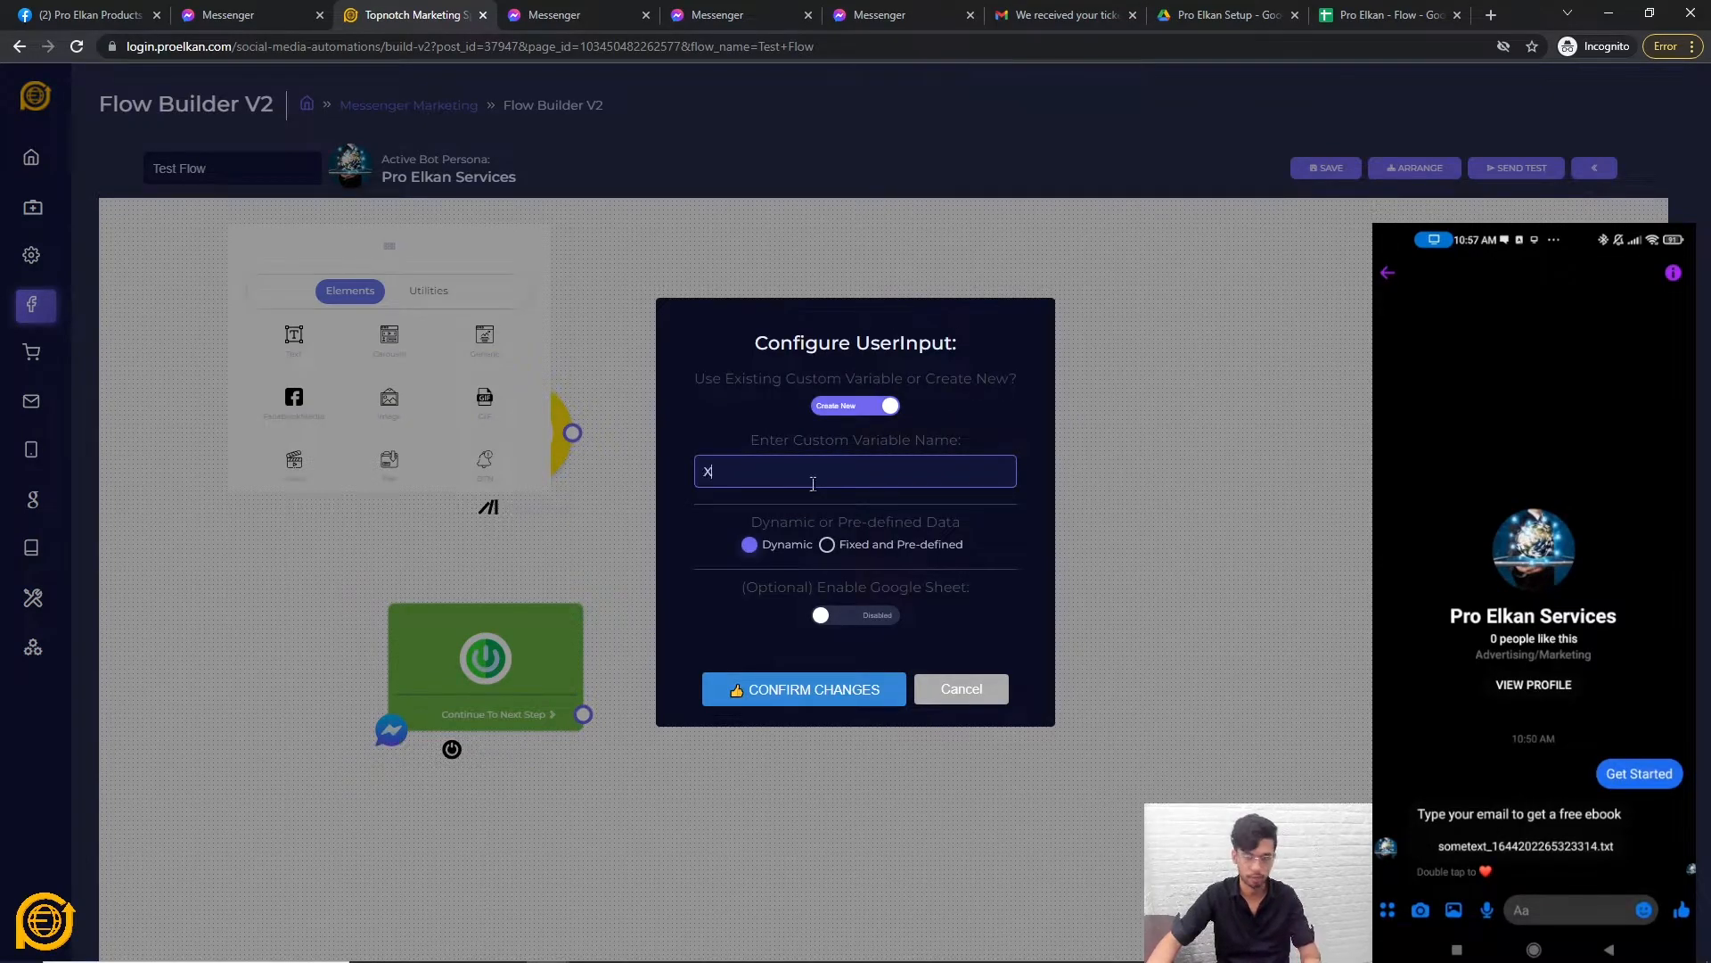
left_click(727, 620)
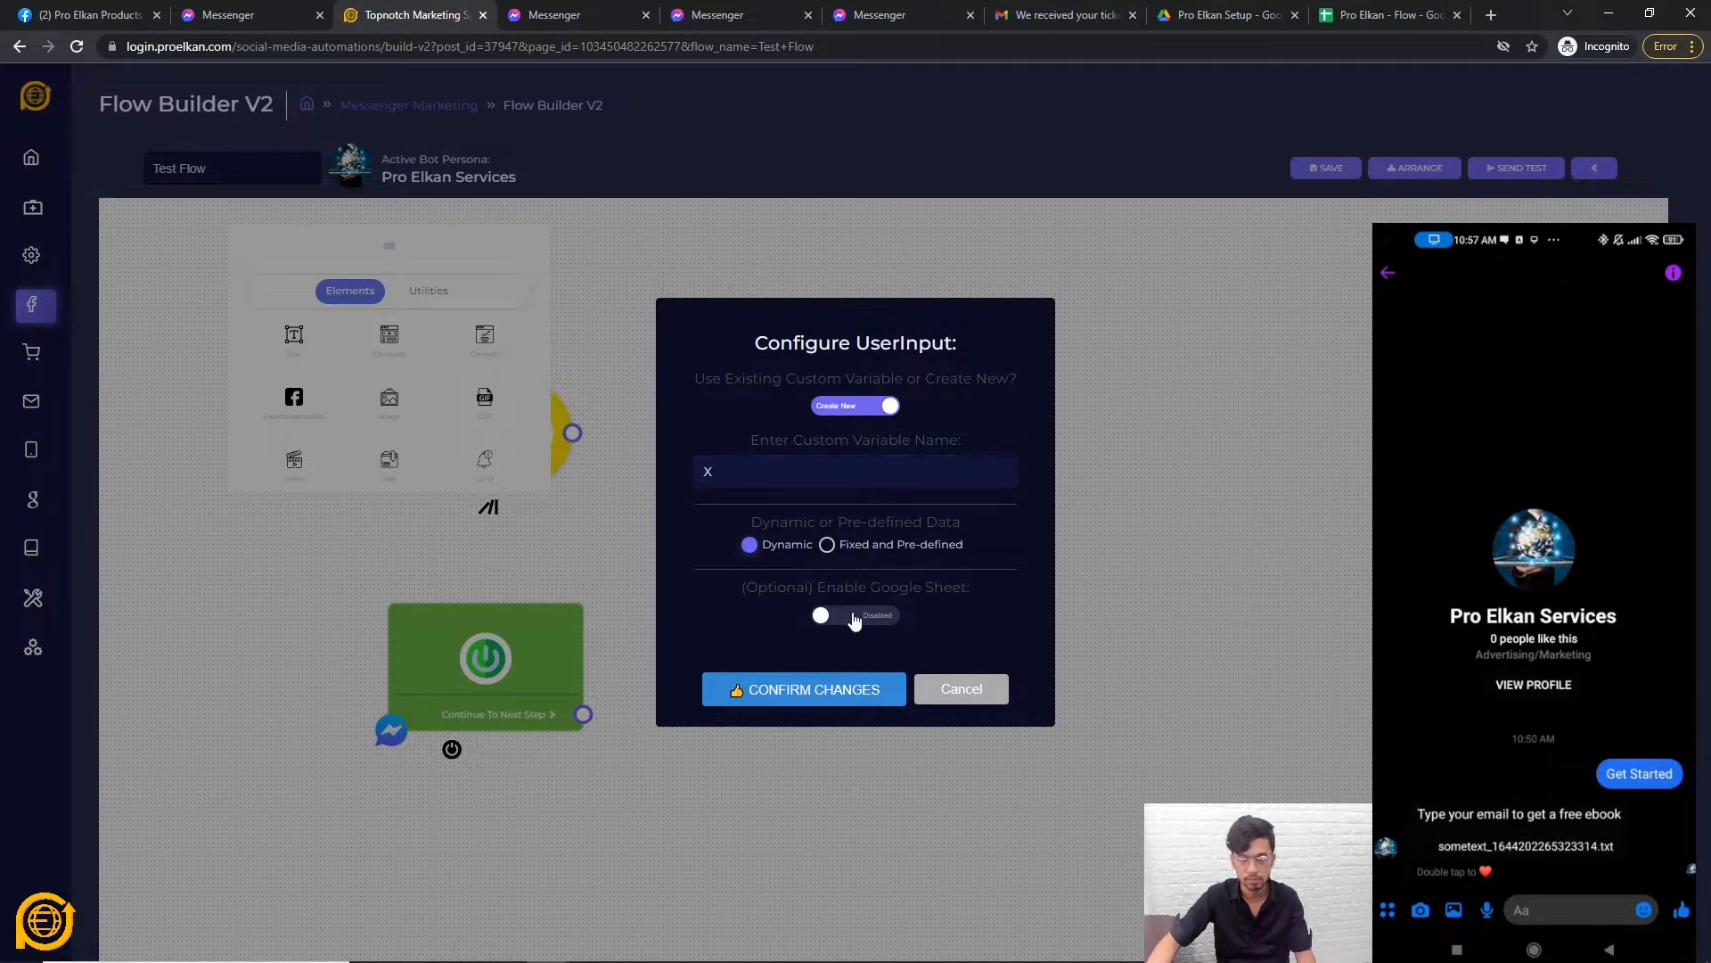
left_click(849, 615)
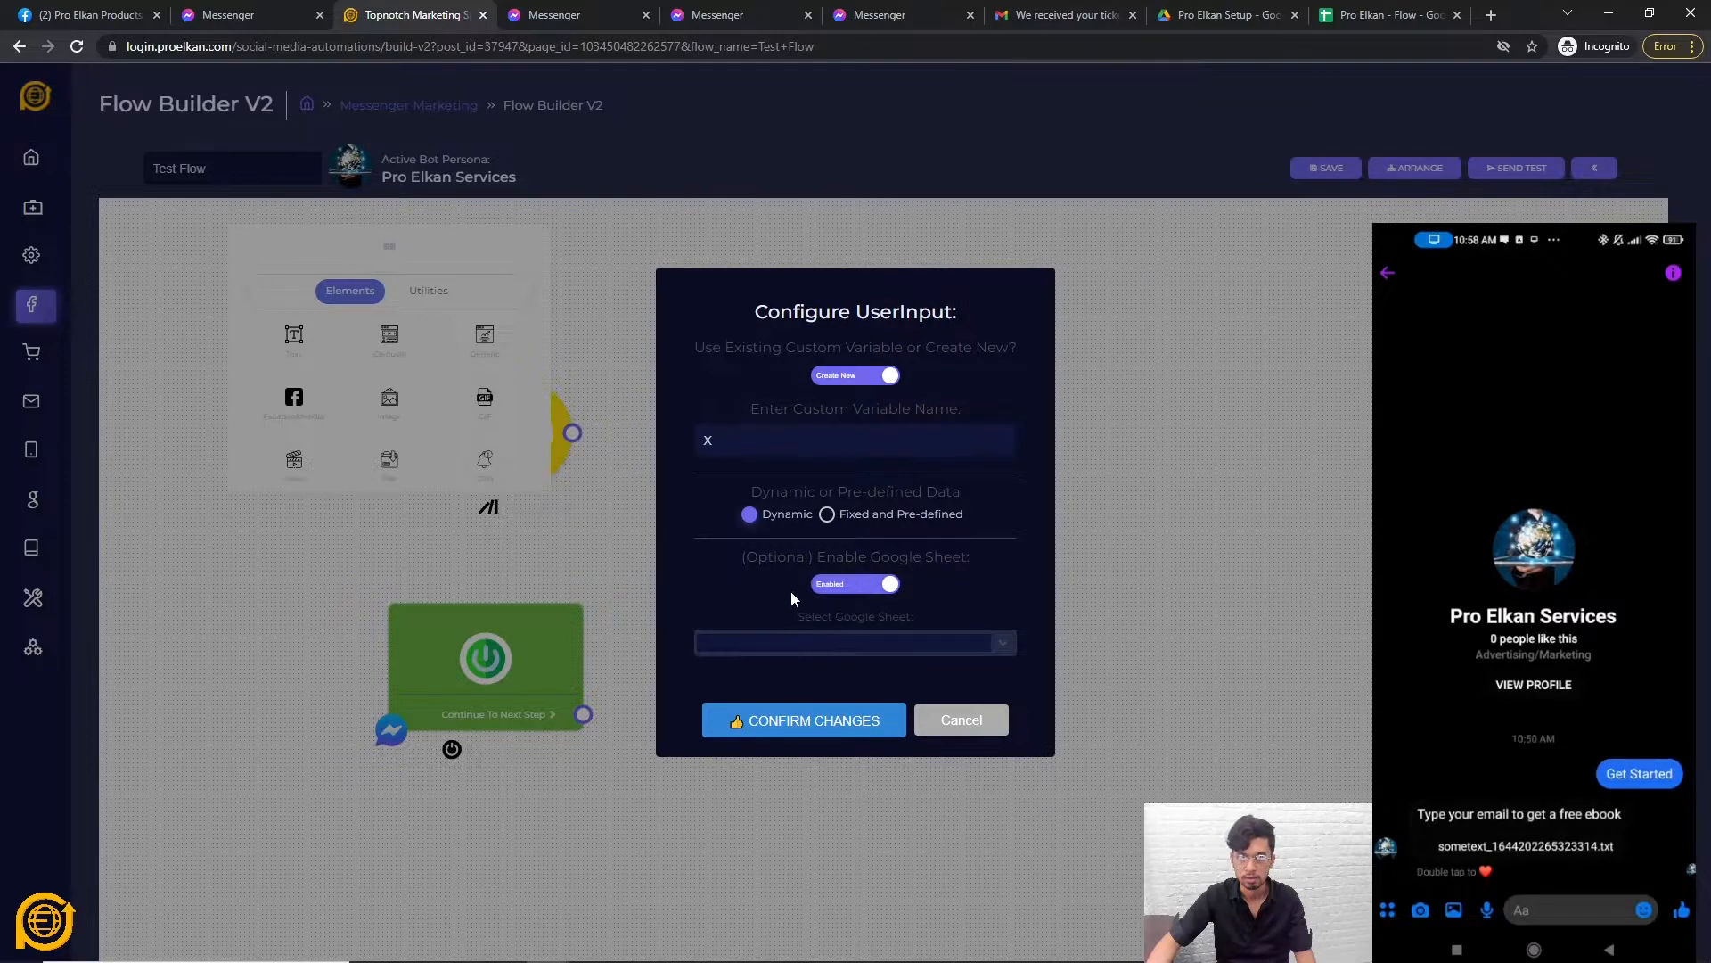
Save the answer to the Pro Elkan - Flow spreadsheet, Live sheet, column D.
left_click(779, 640)
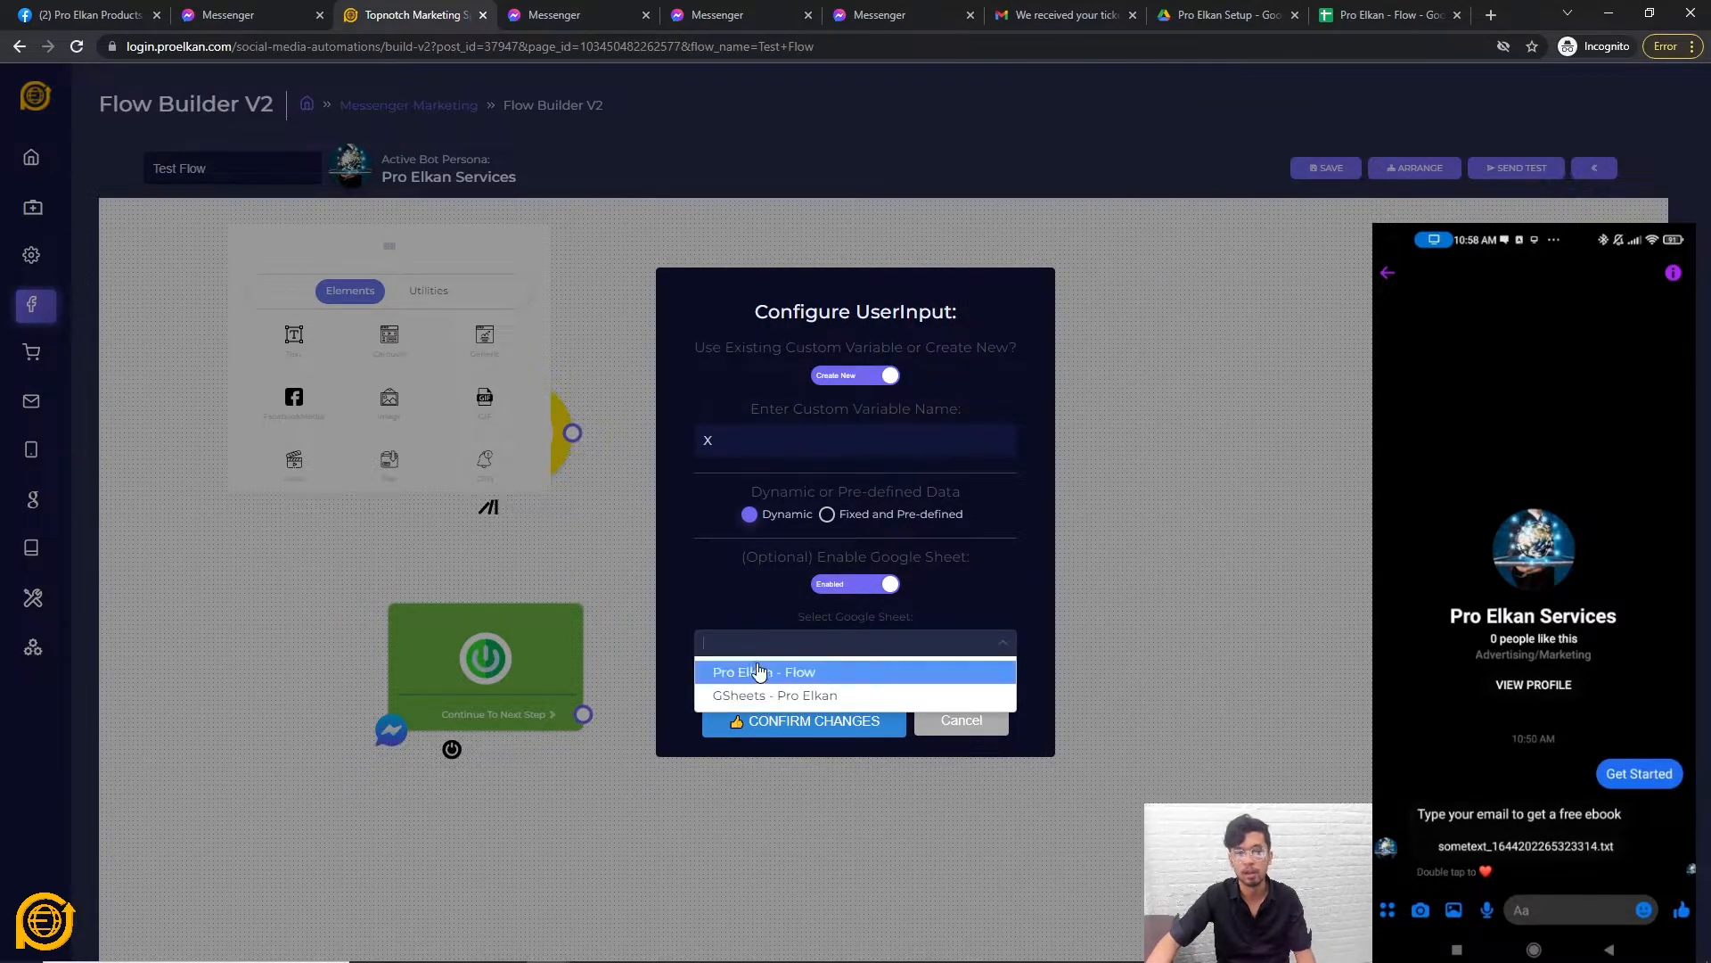
left_click(769, 671)
left_click(769, 670)
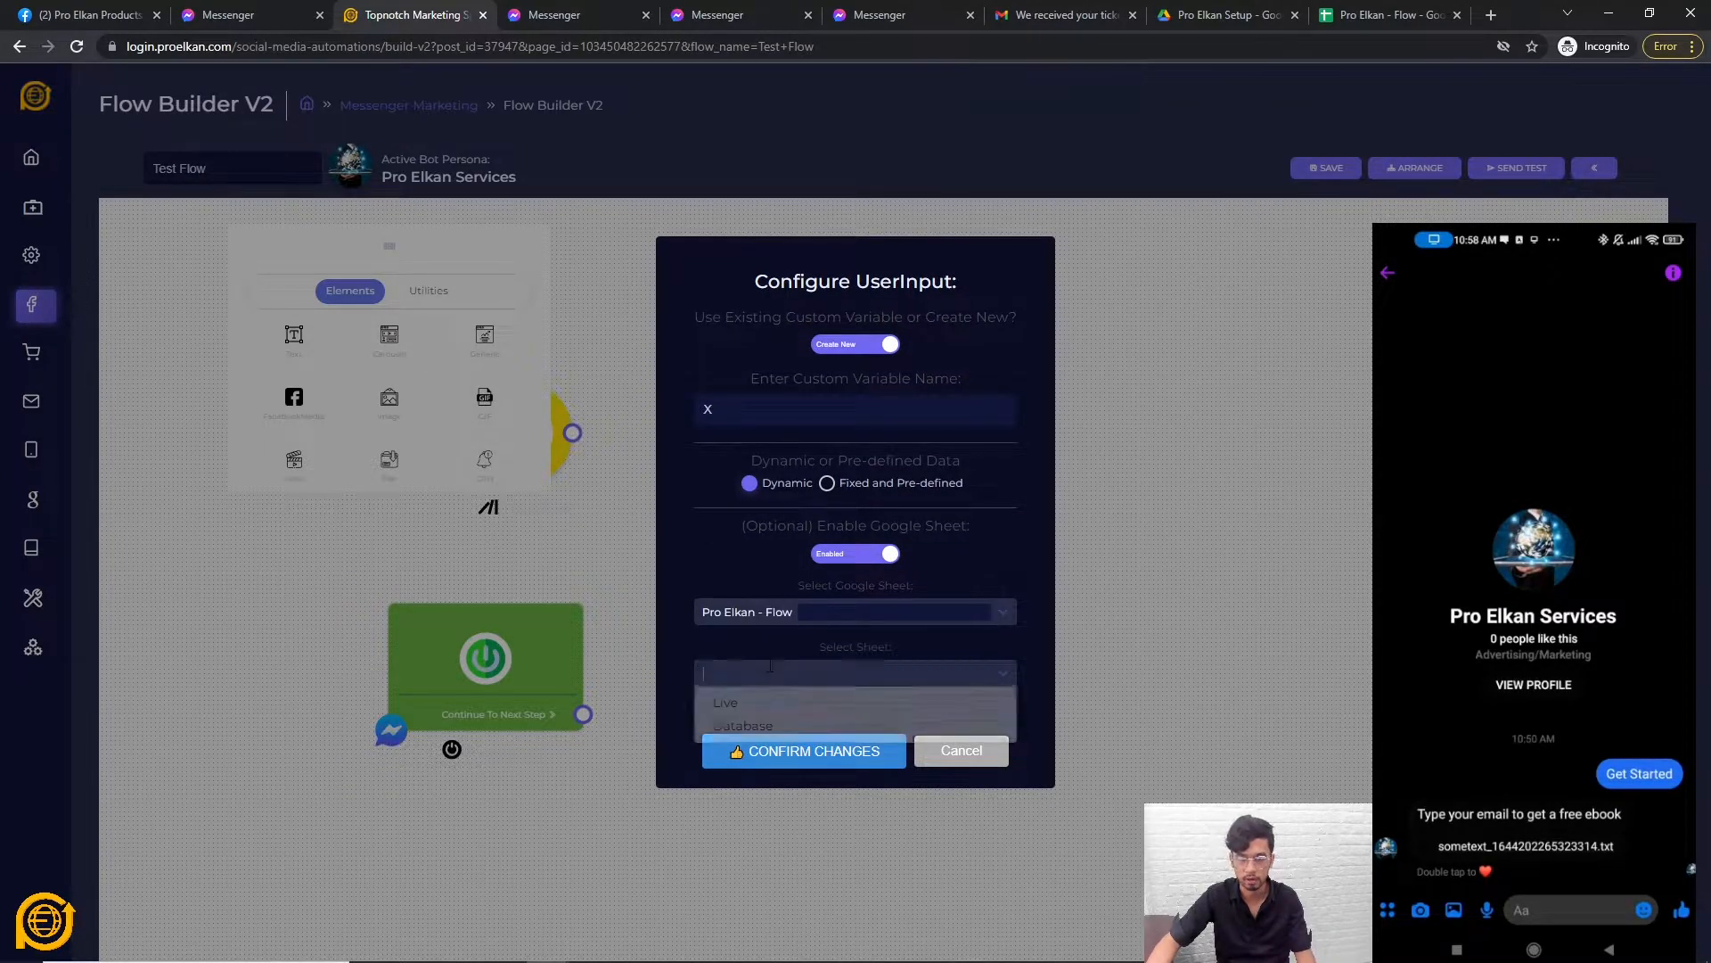
left_click(748, 709)
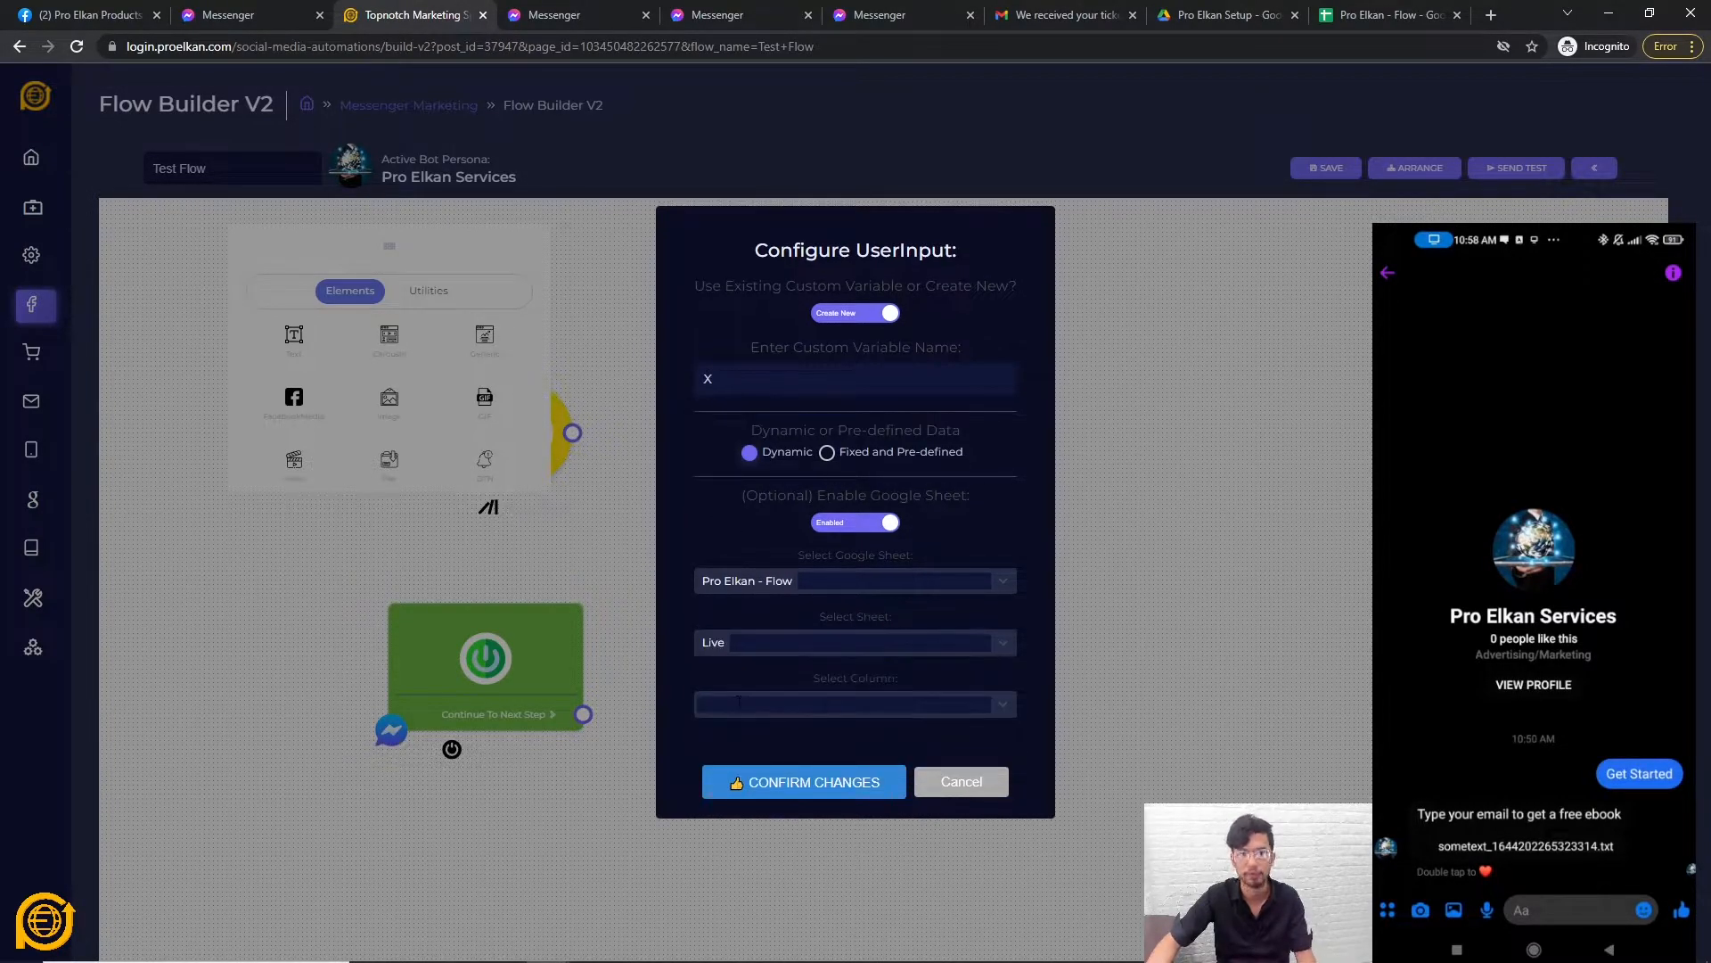
left_click(744, 707)
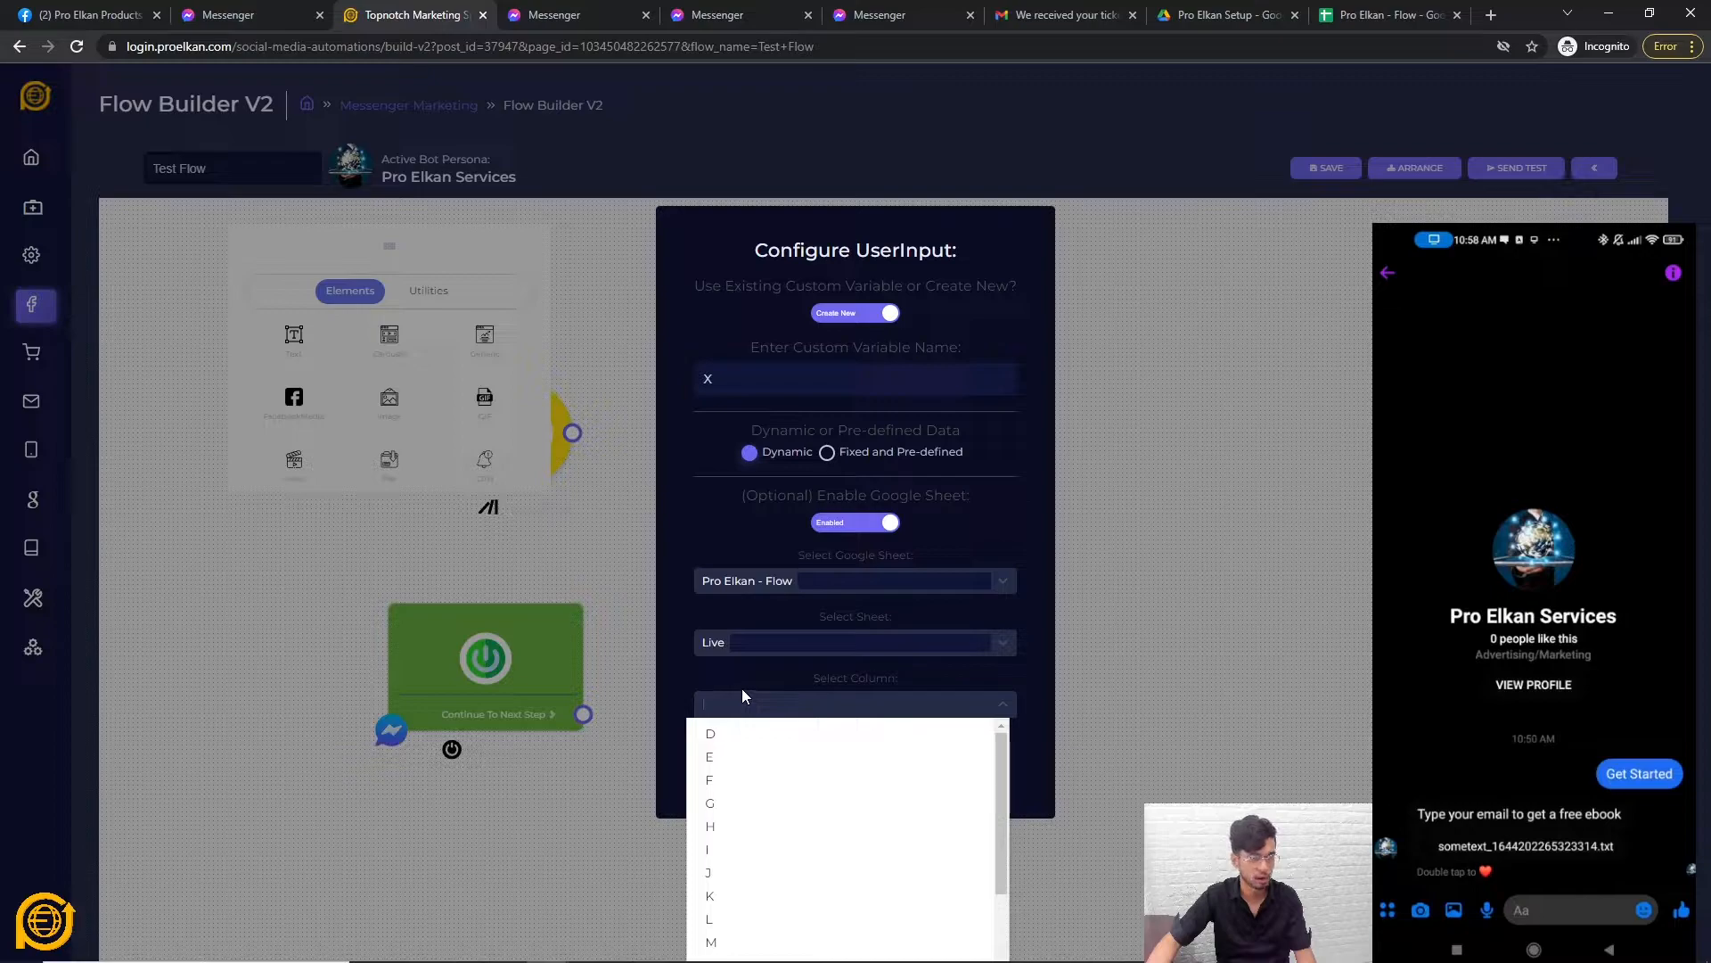
left_click(733, 738)
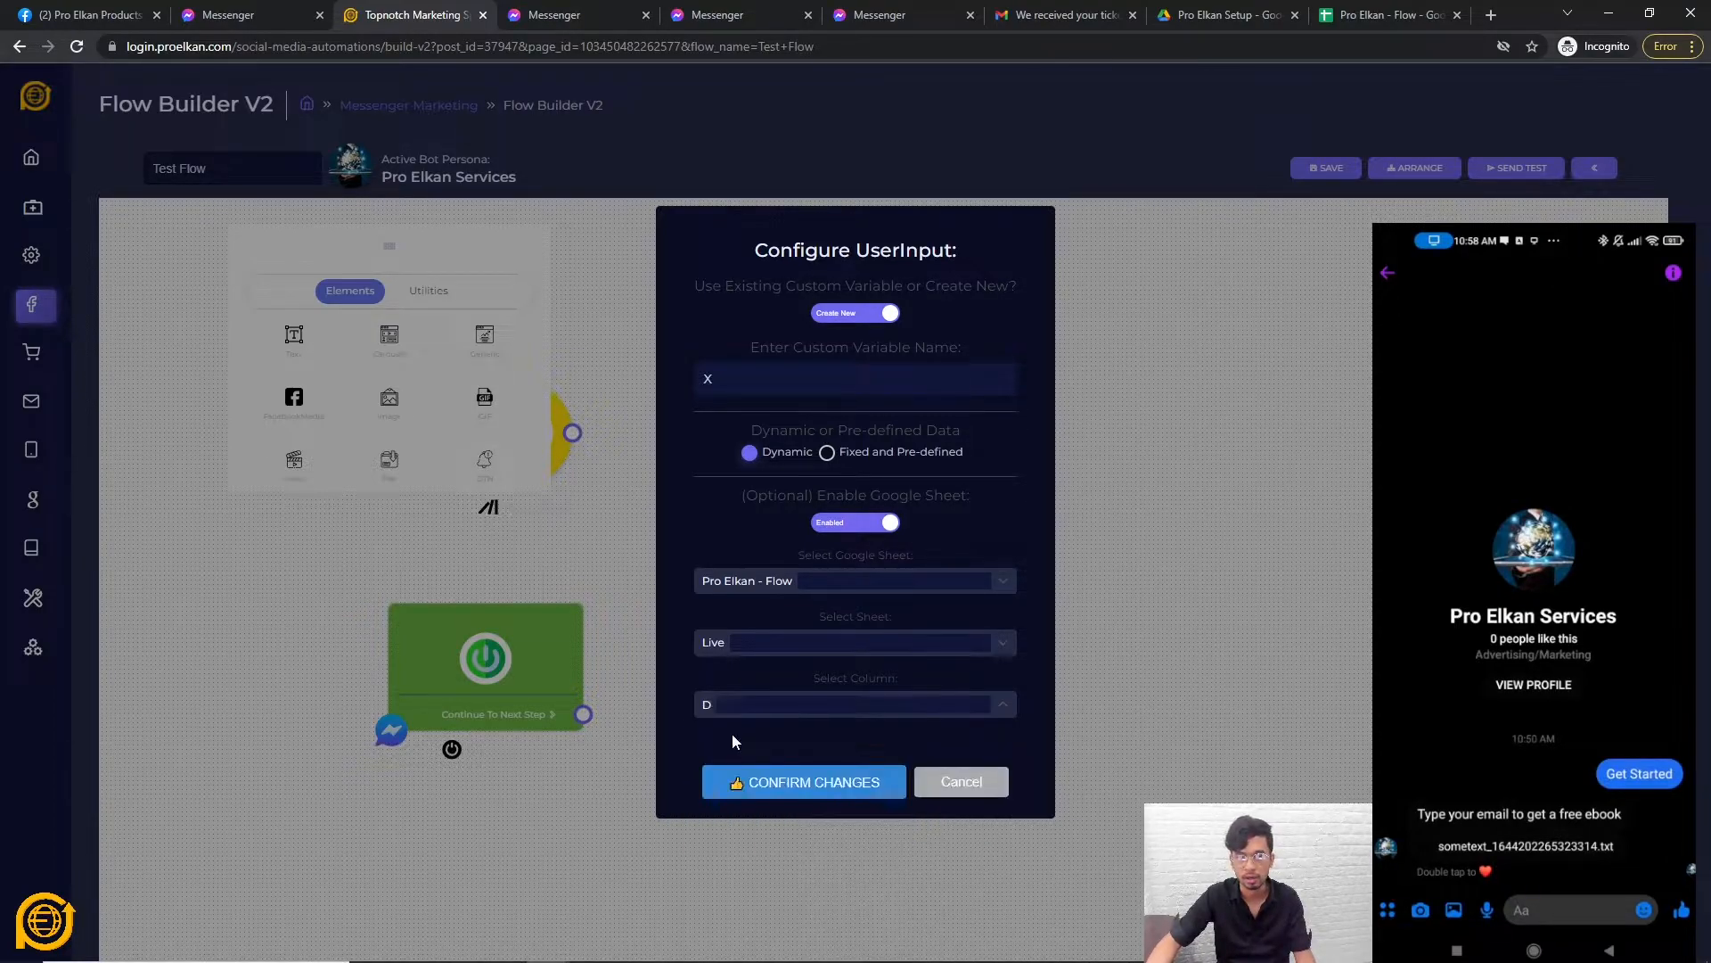
Review the Database sheet headers and the empty Live sheet in Pro Elkan - Flow.
left_click(1386, 16)
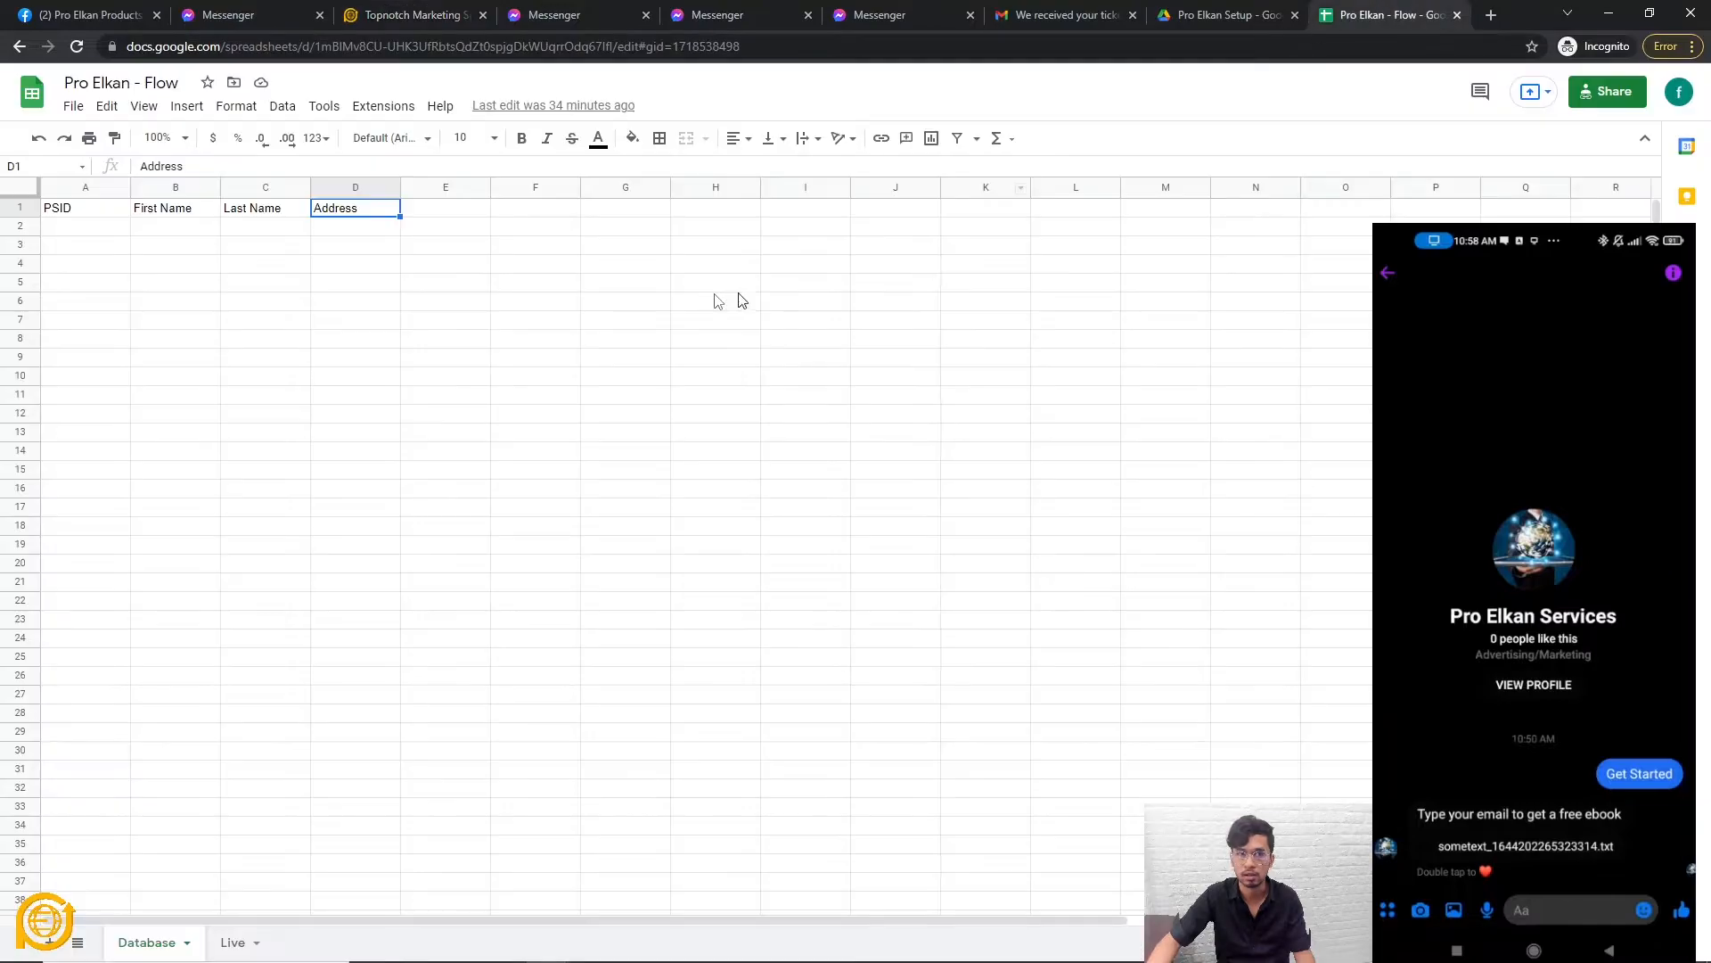
left_click(234, 942)
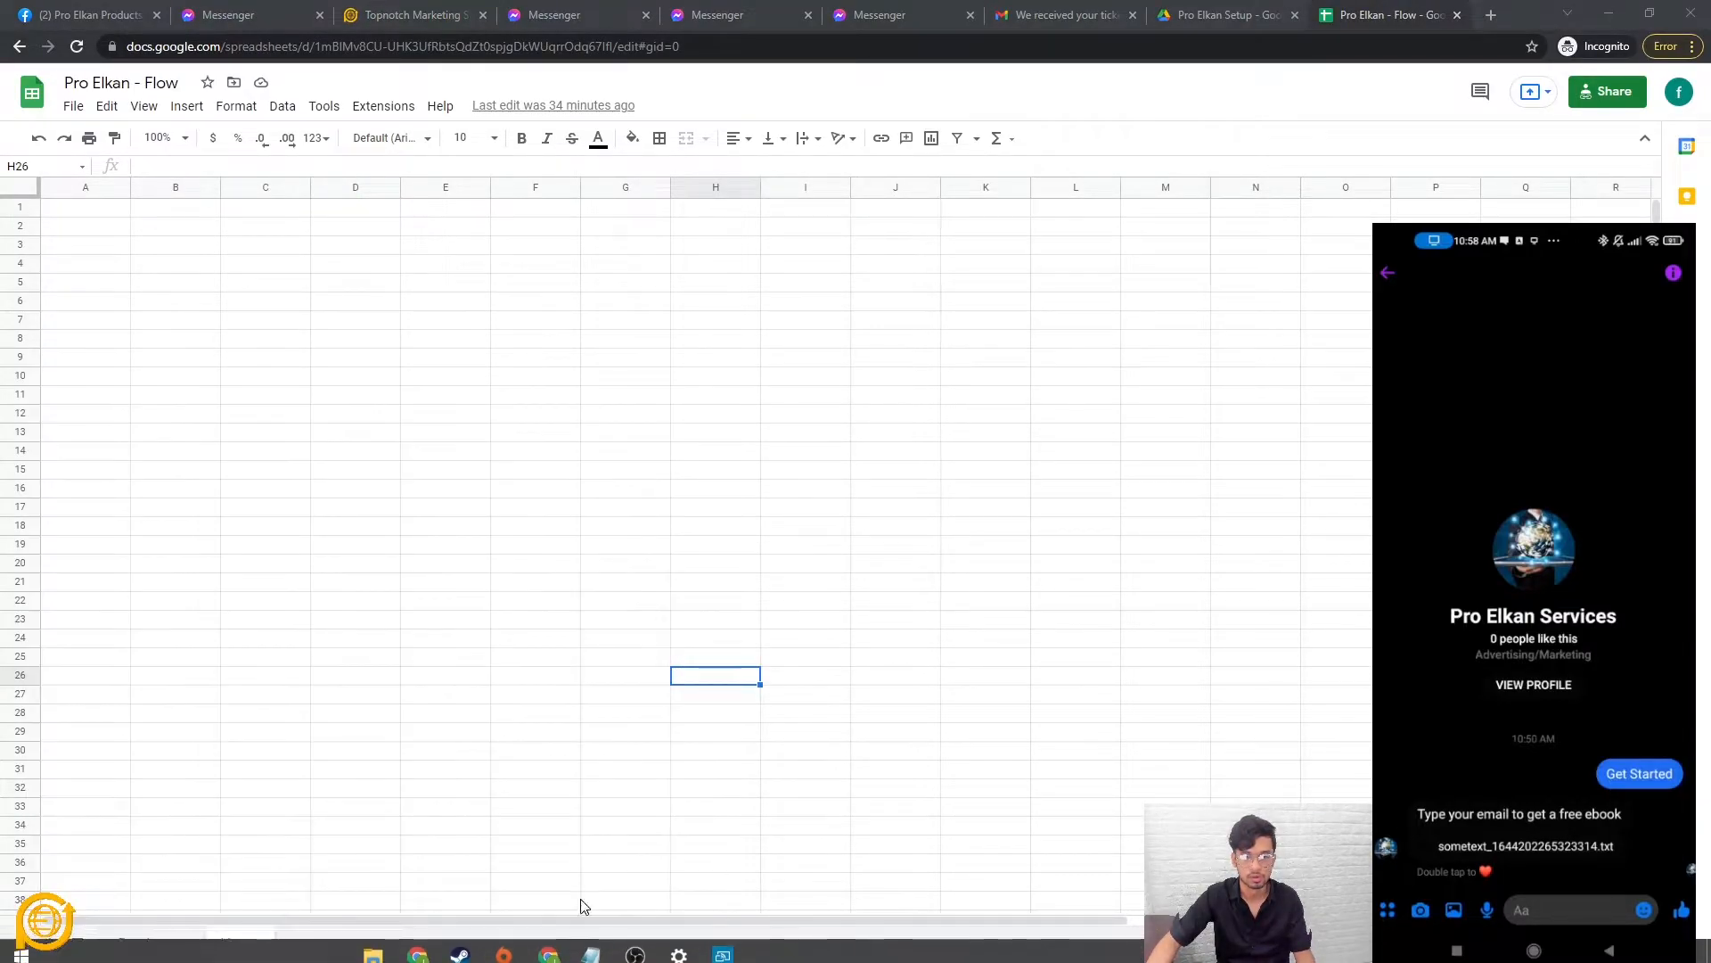
left_click(148, 948)
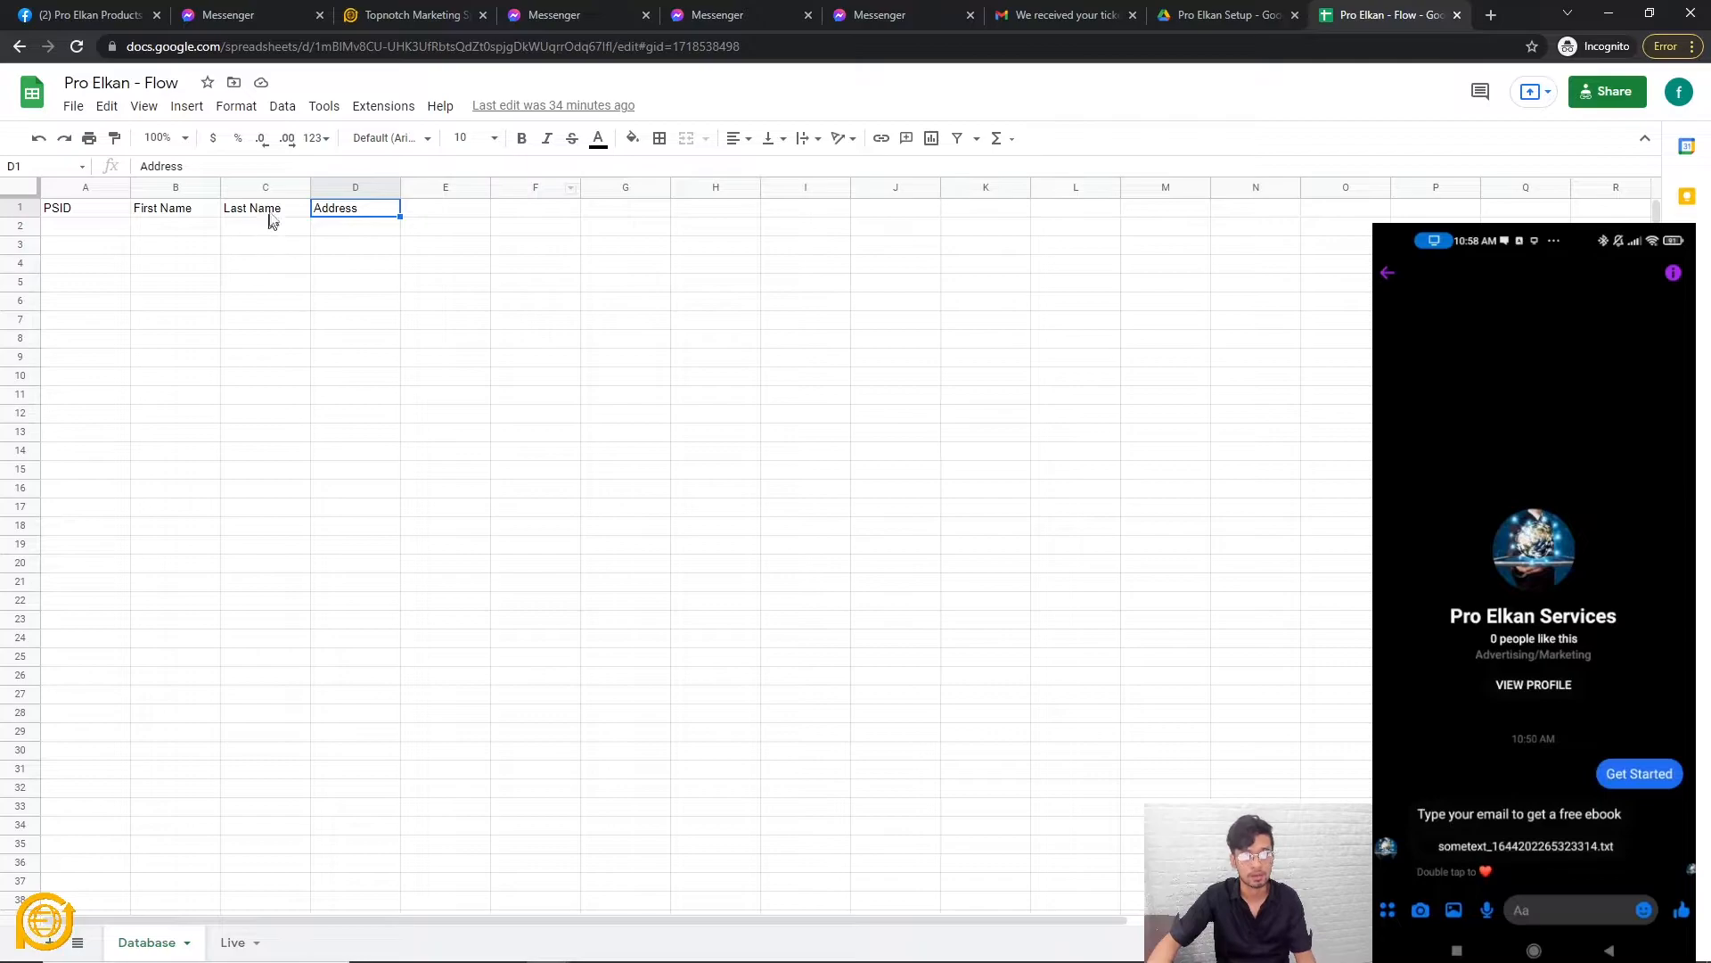
left_click(268, 210)
left_click(78, 218, "shift")
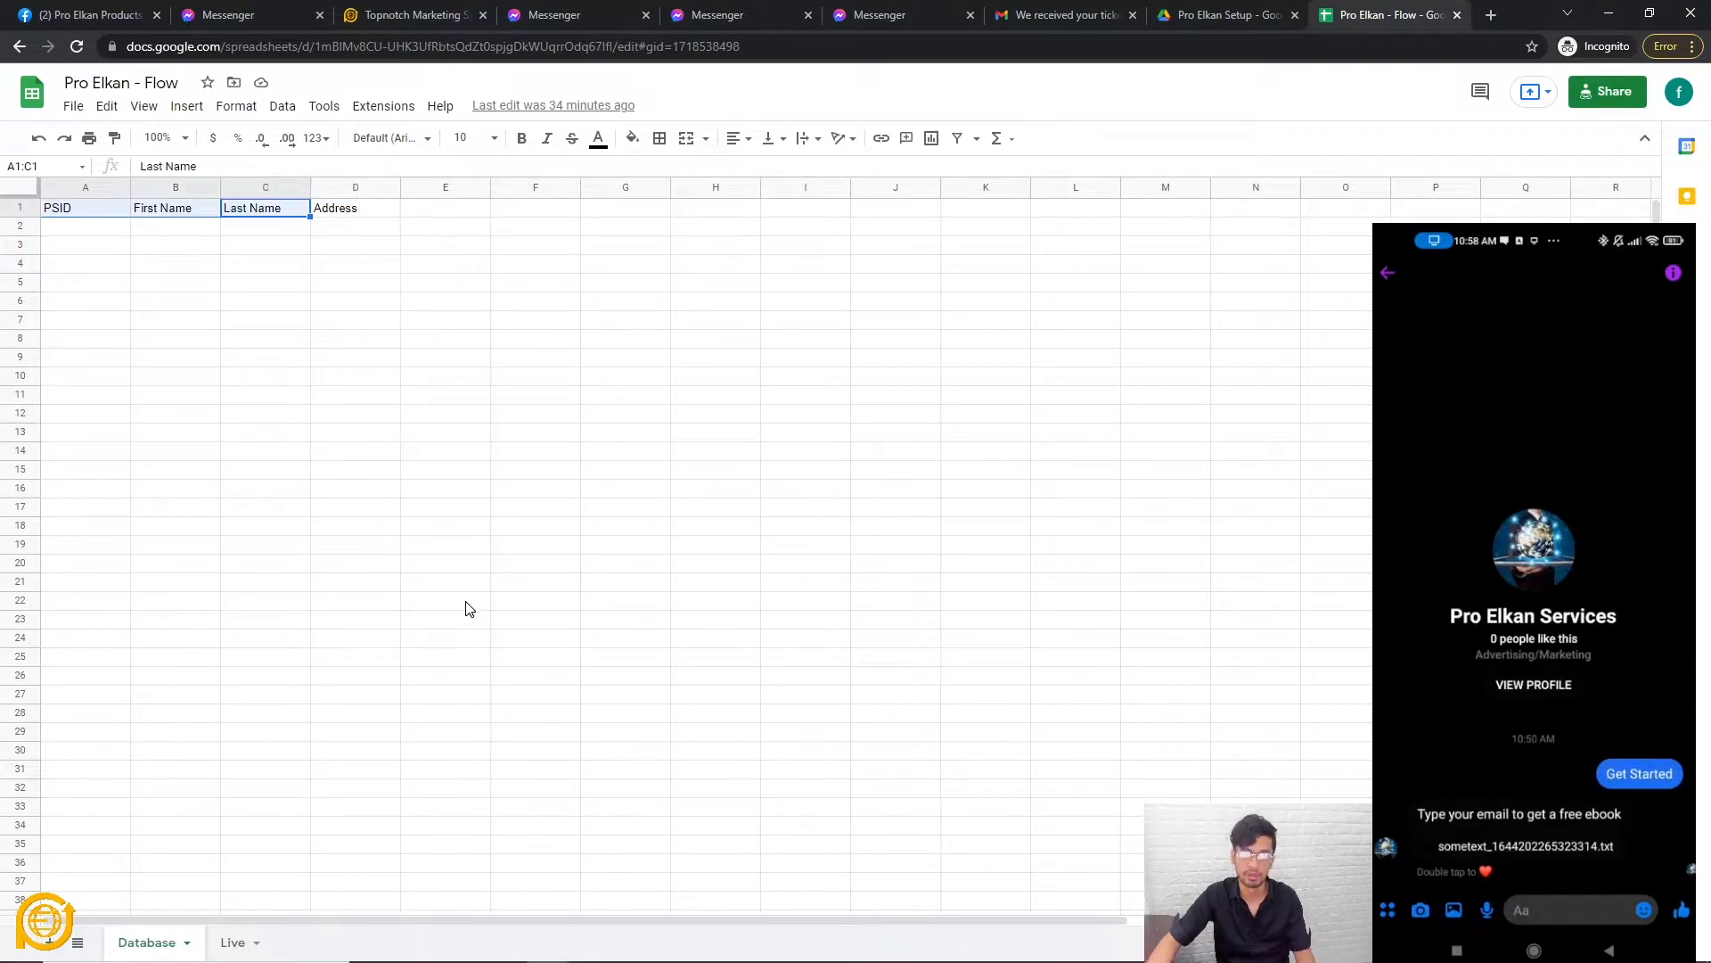
left_click(353, 323)
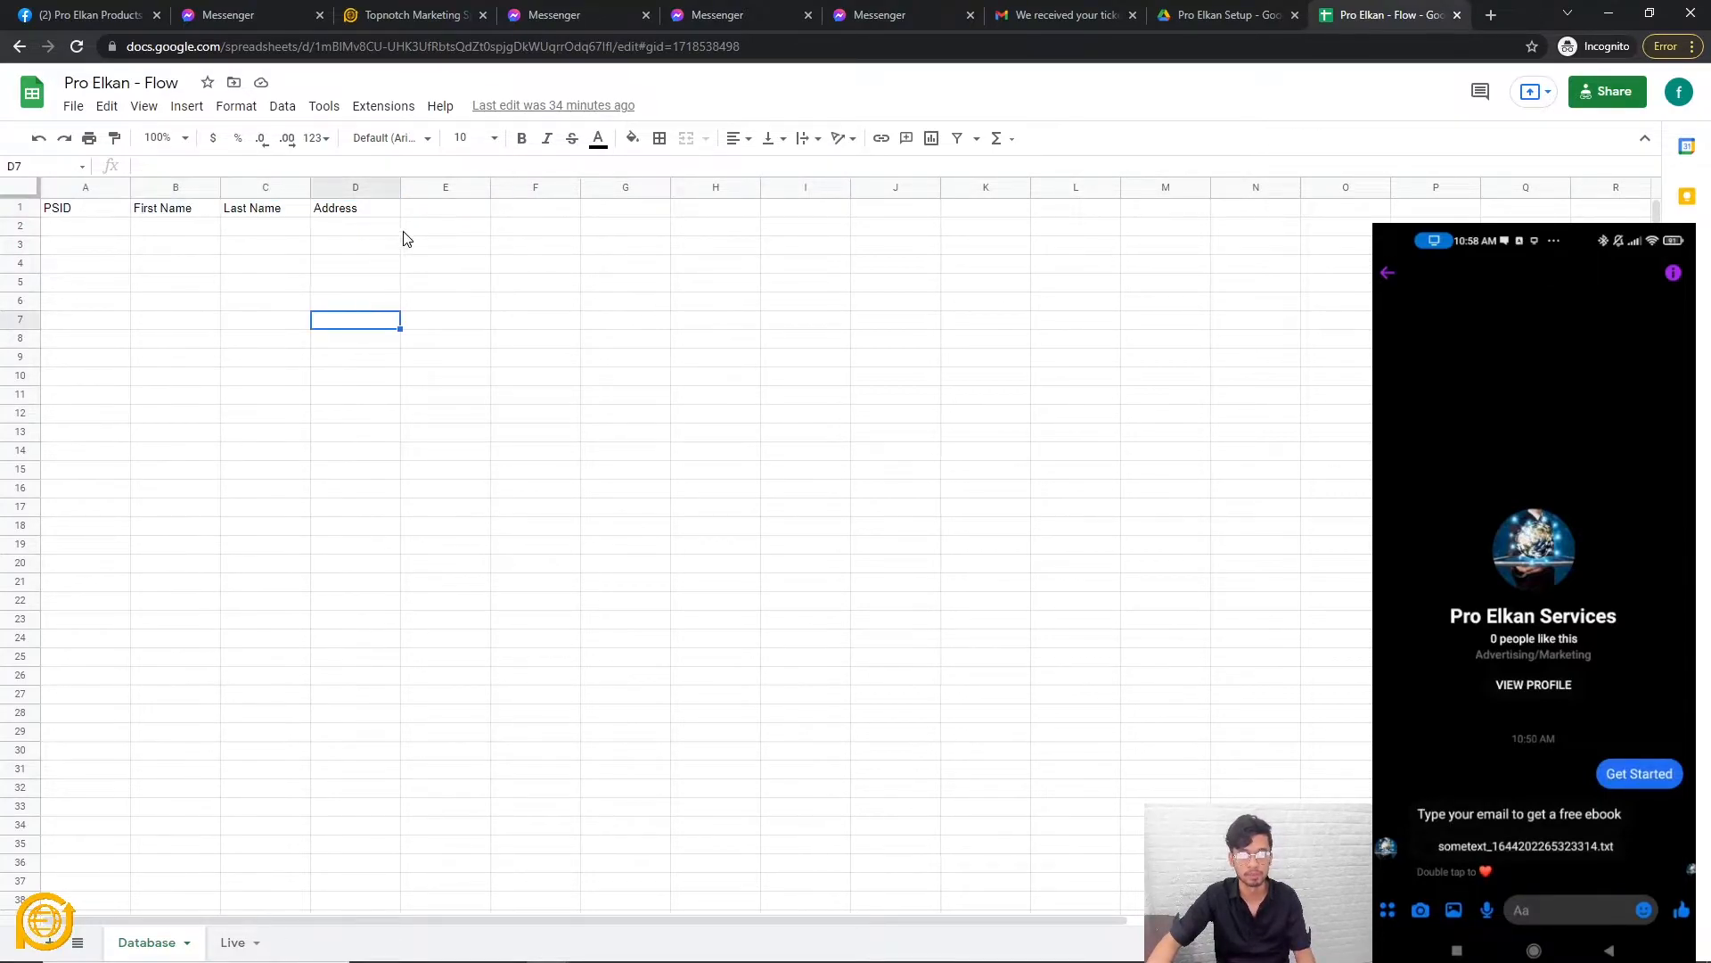
left_click(426, 214)
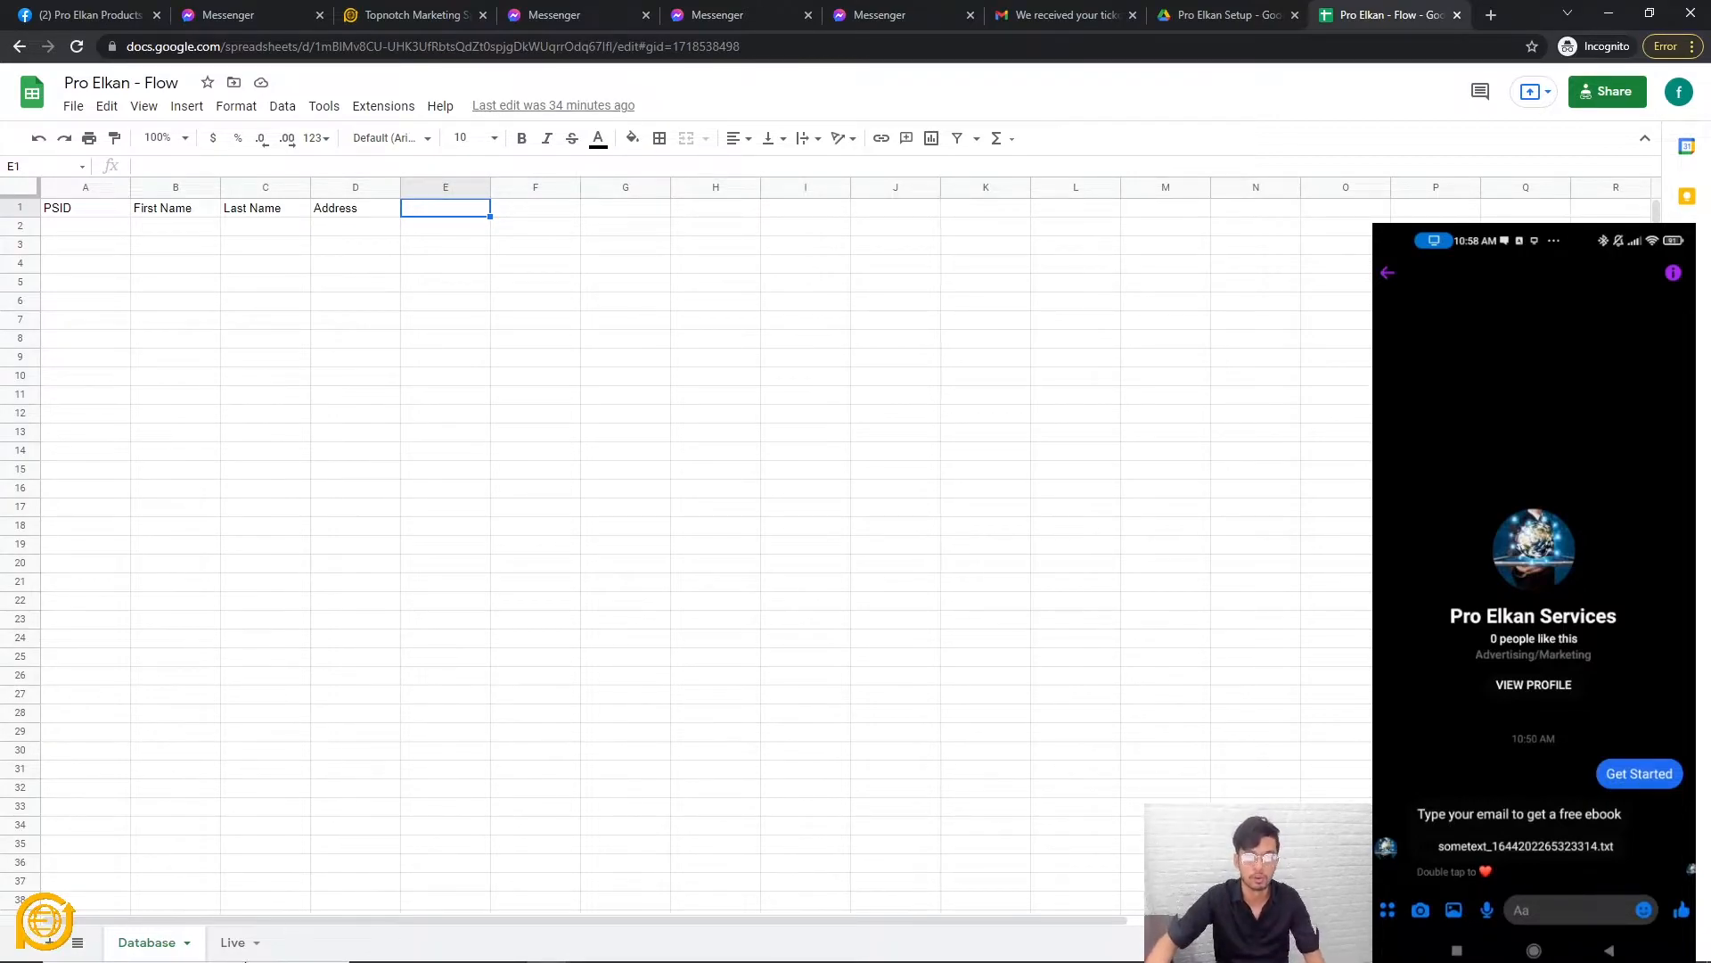
left_click(330, 732)
left_click(233, 942)
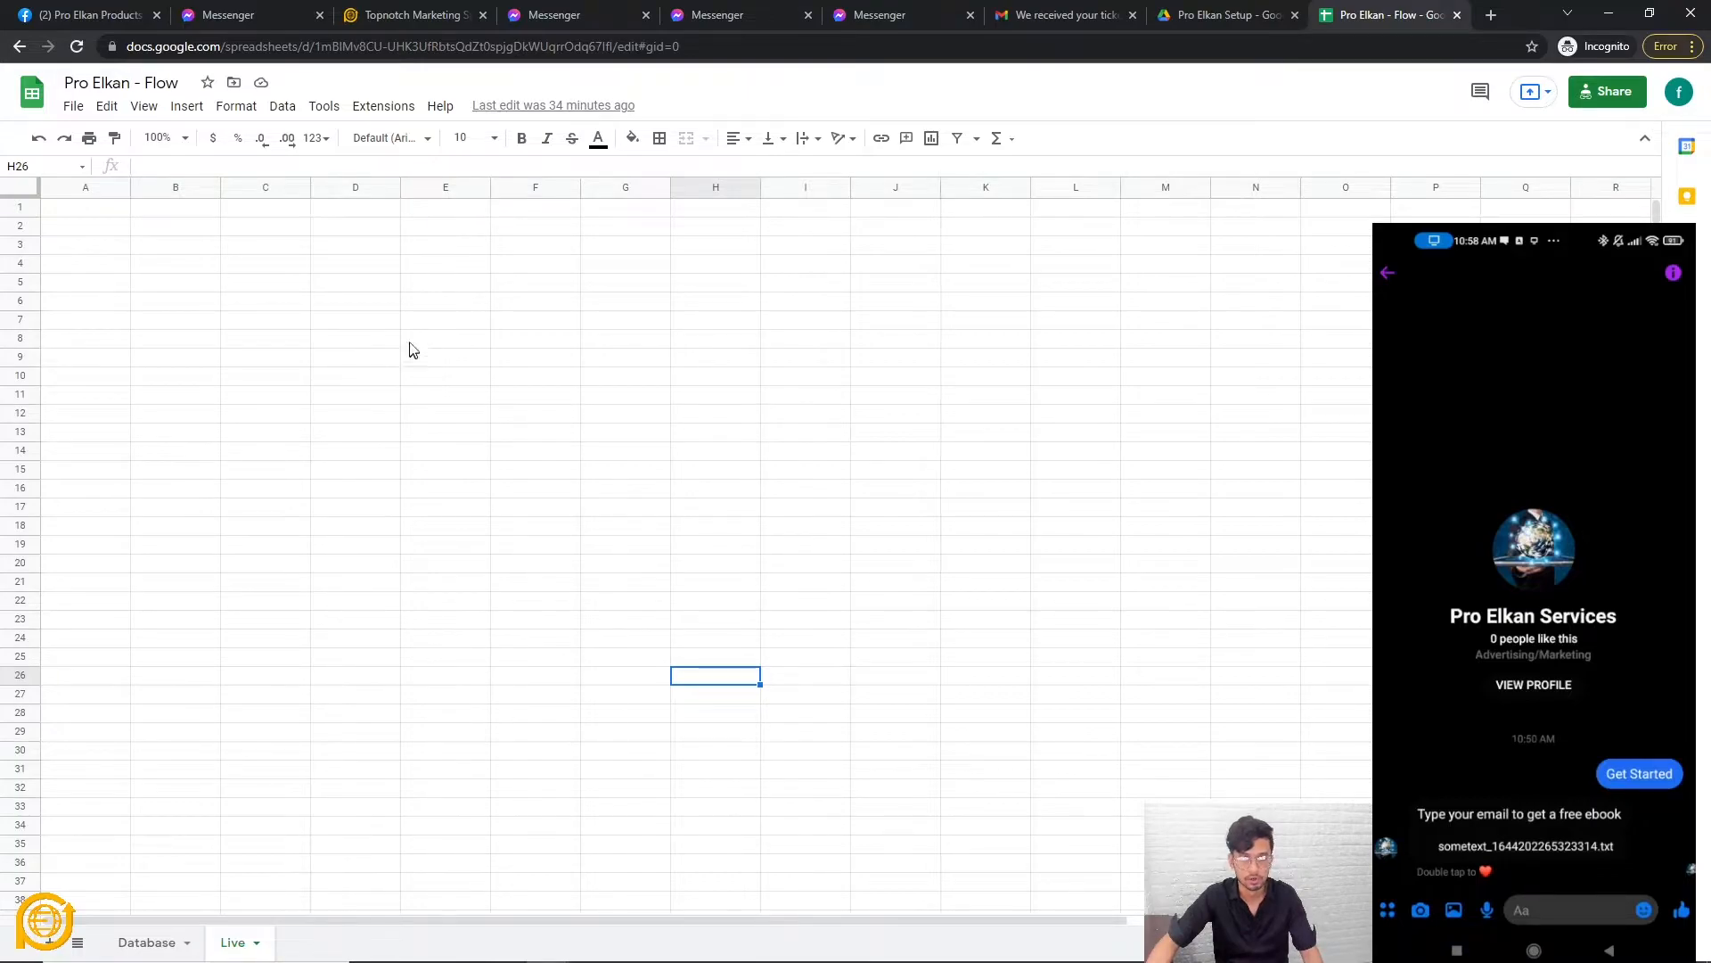
Back in the flow builder, keep column D and confirm the UserInput sheet settings.
left_click(259, 15)
left_click(395, 9)
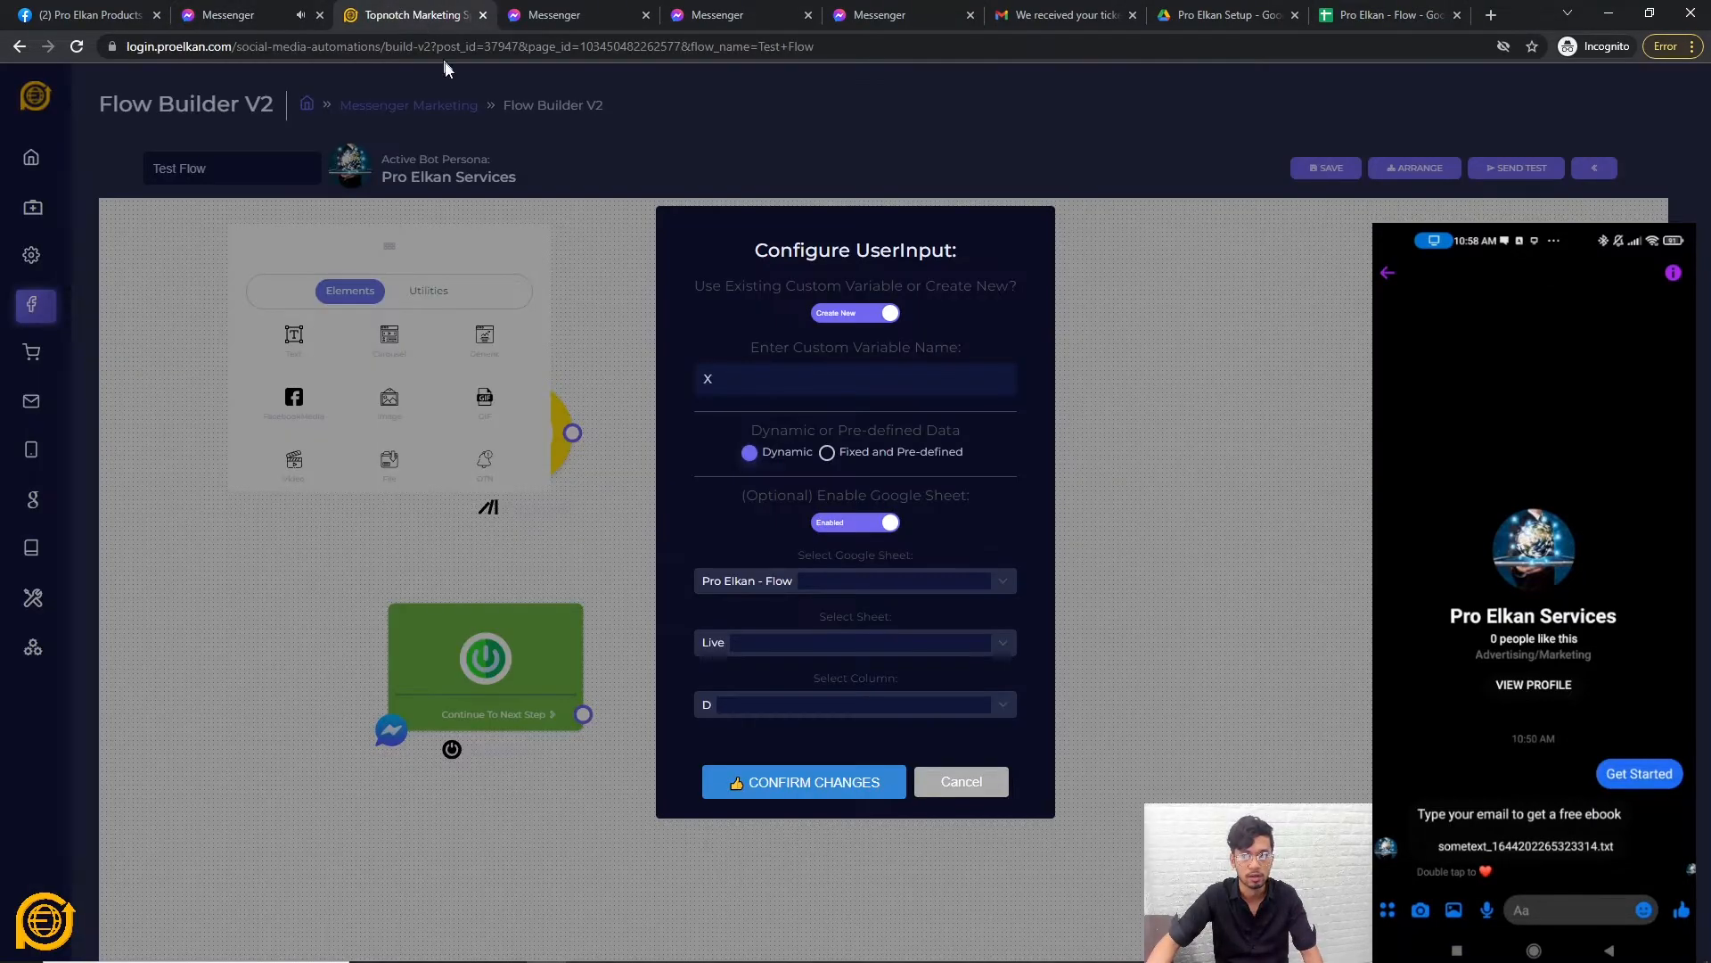
left_click(799, 698)
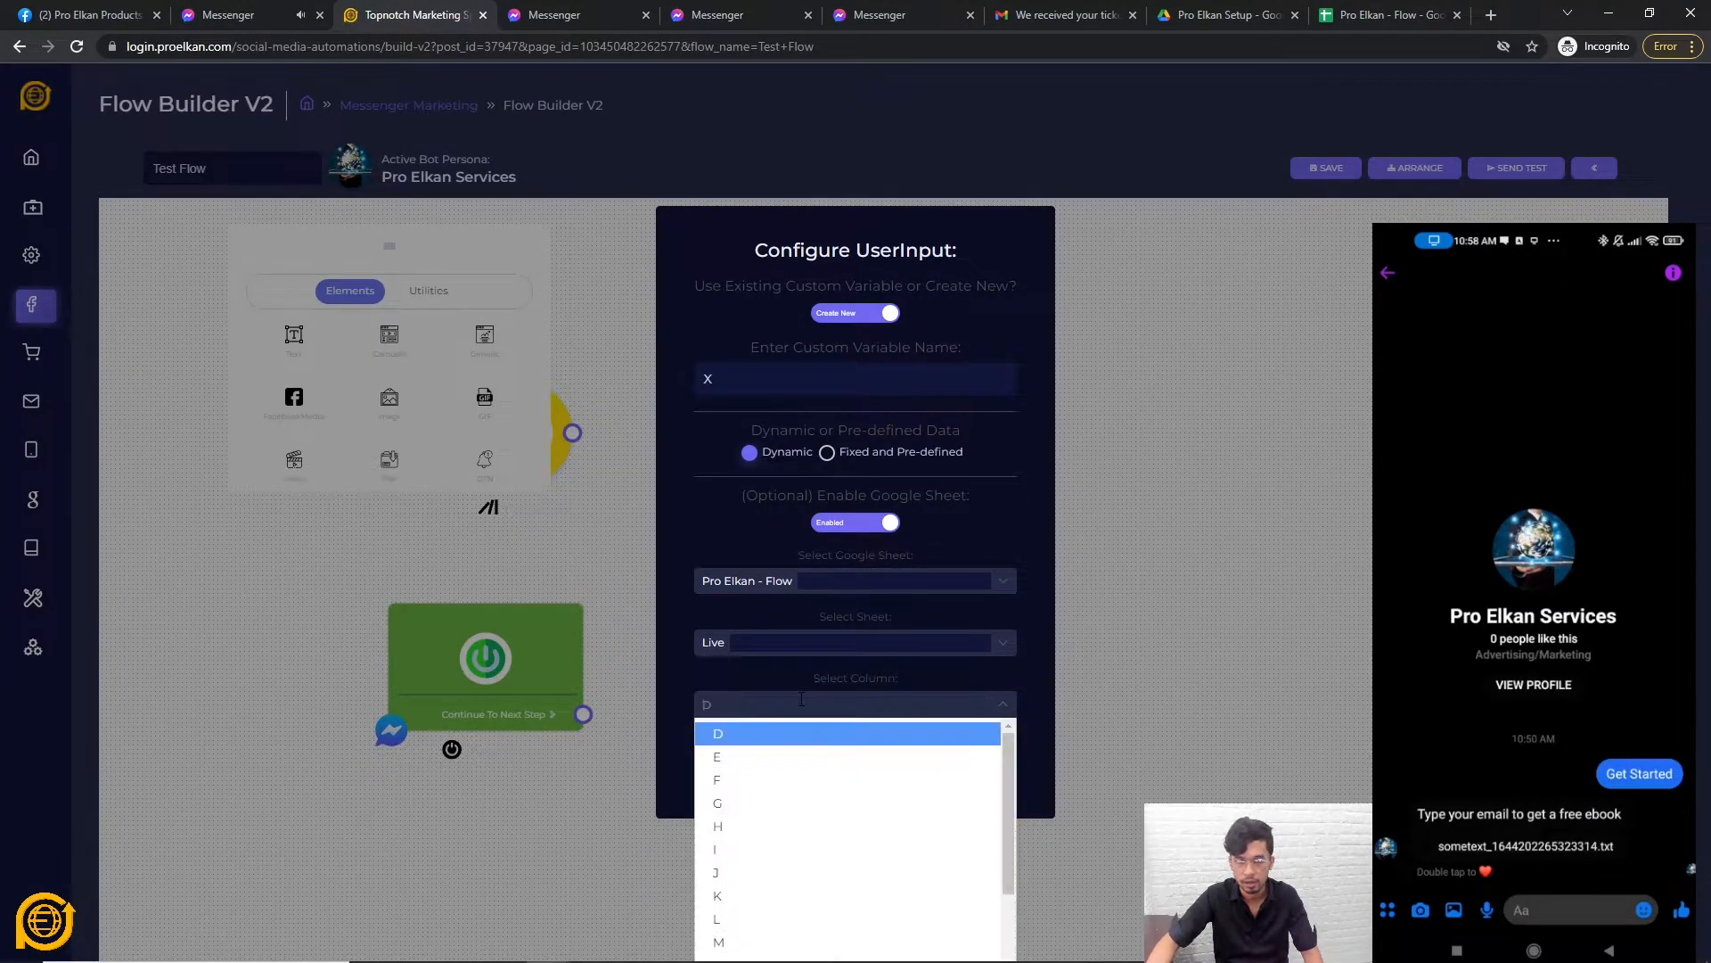
left_click(754, 734)
left_click(796, 783)
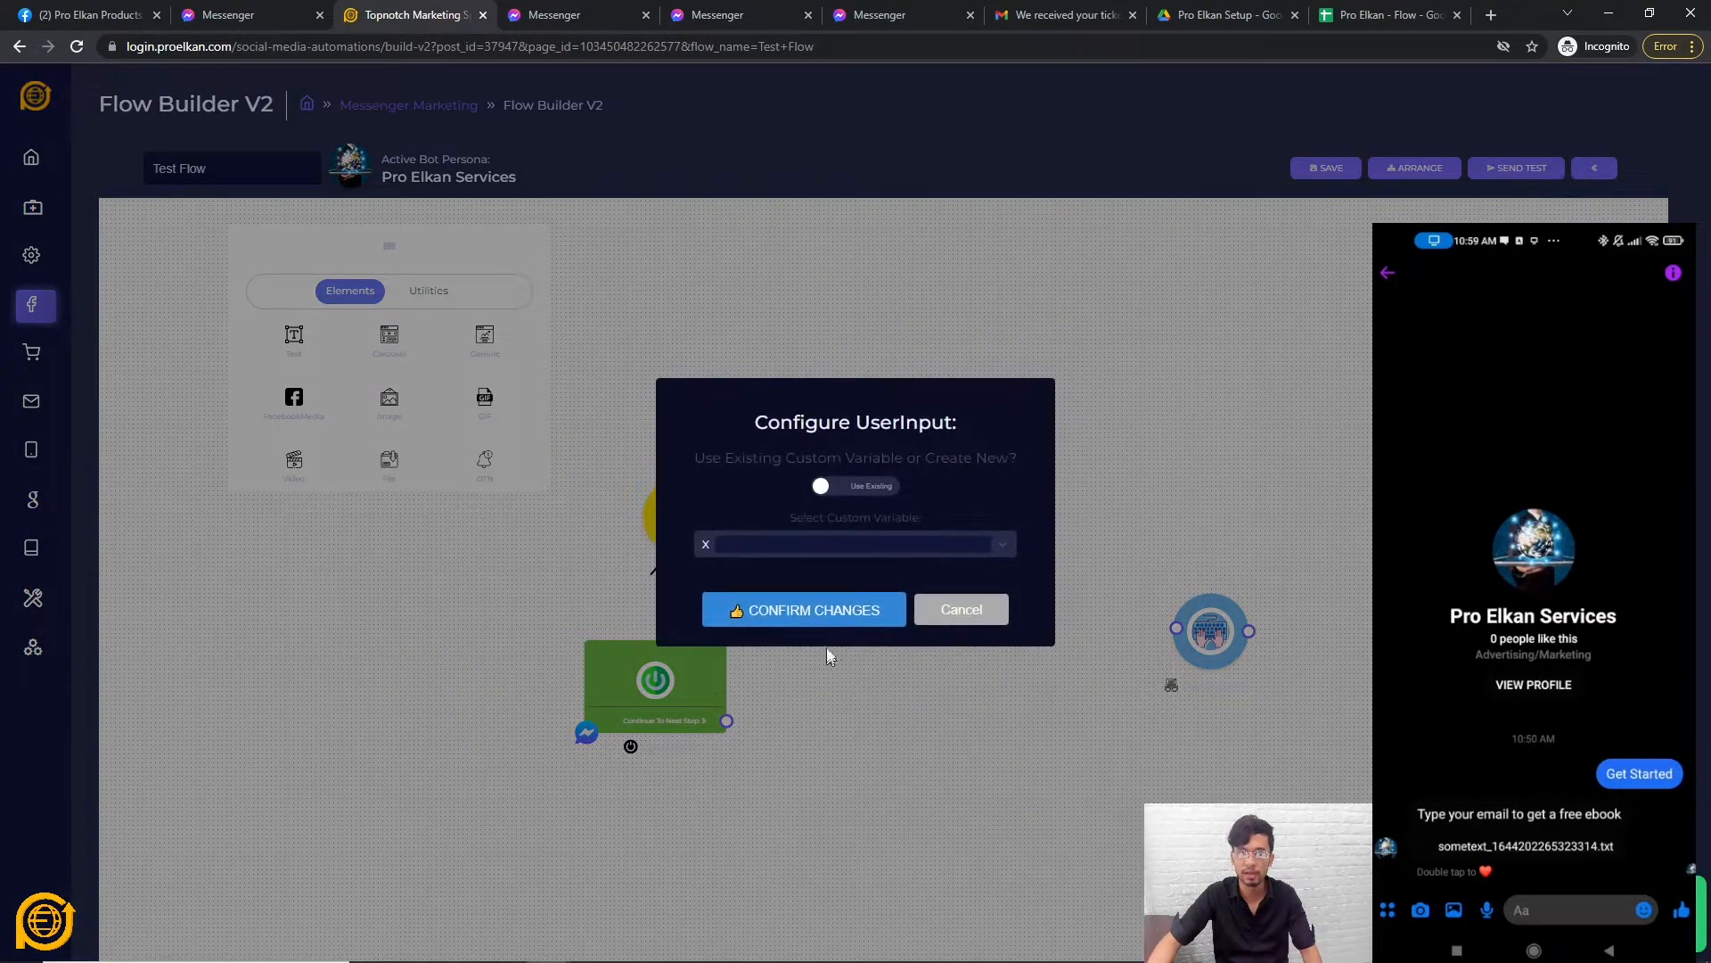
Add a Text step asking 'Whats your property address?'.
left_click(844, 627)
right_click(846, 633)
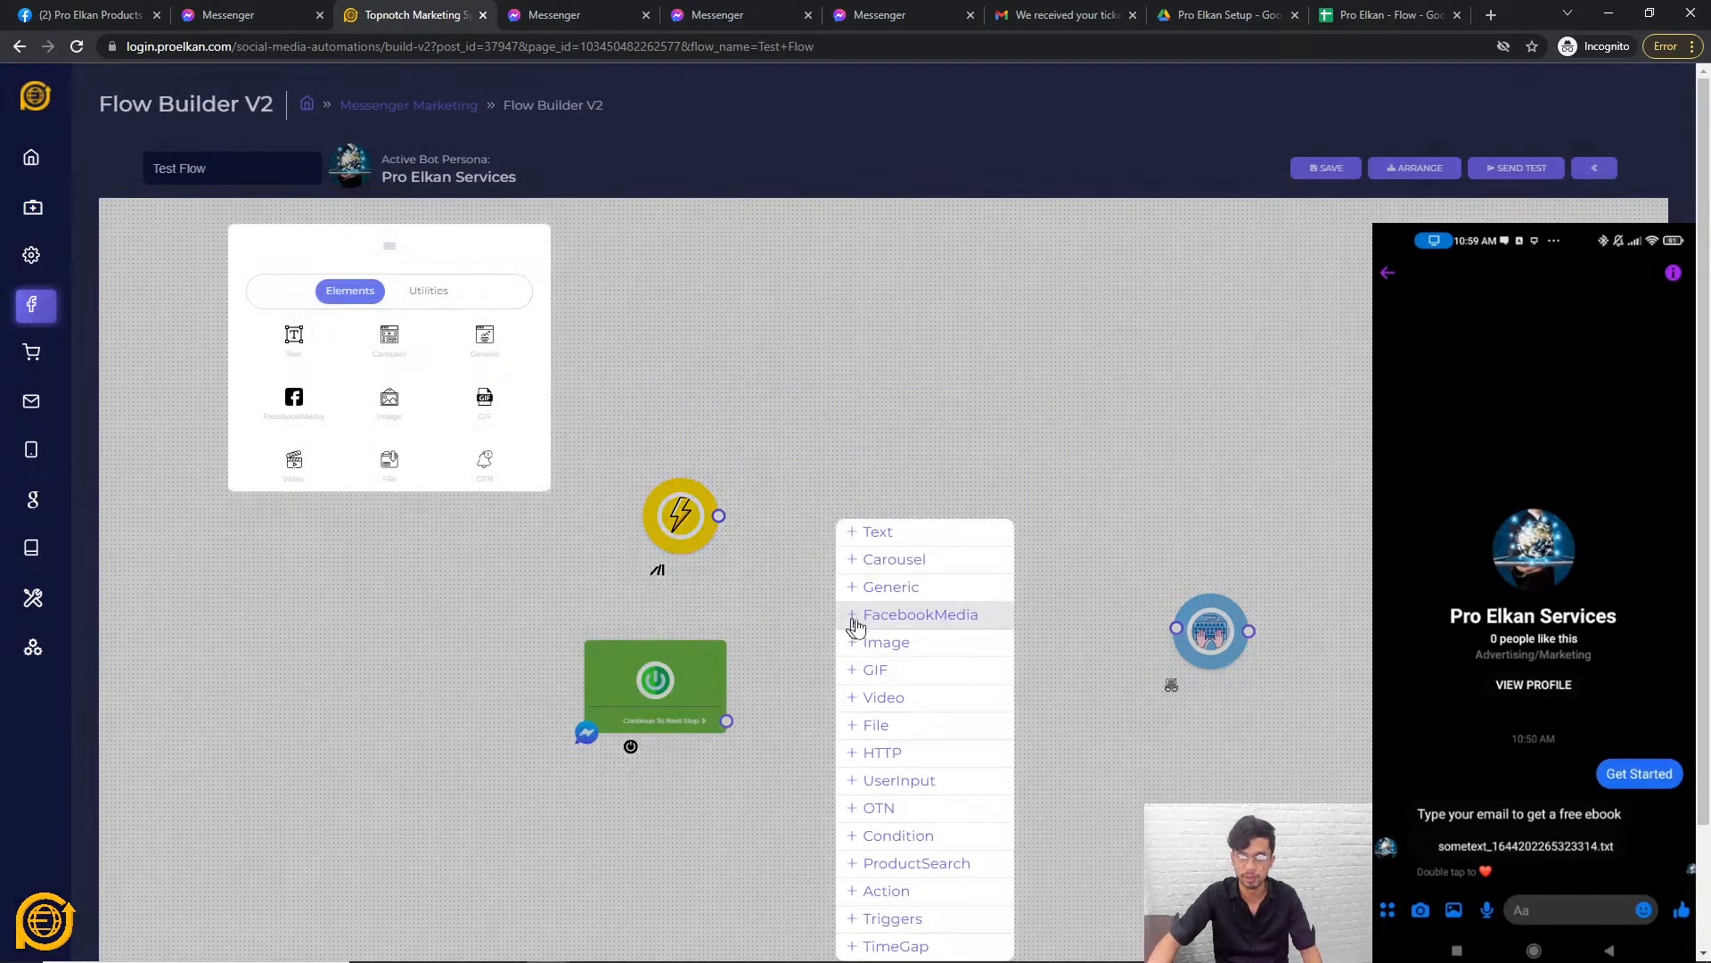
left_click(869, 535)
type("W")
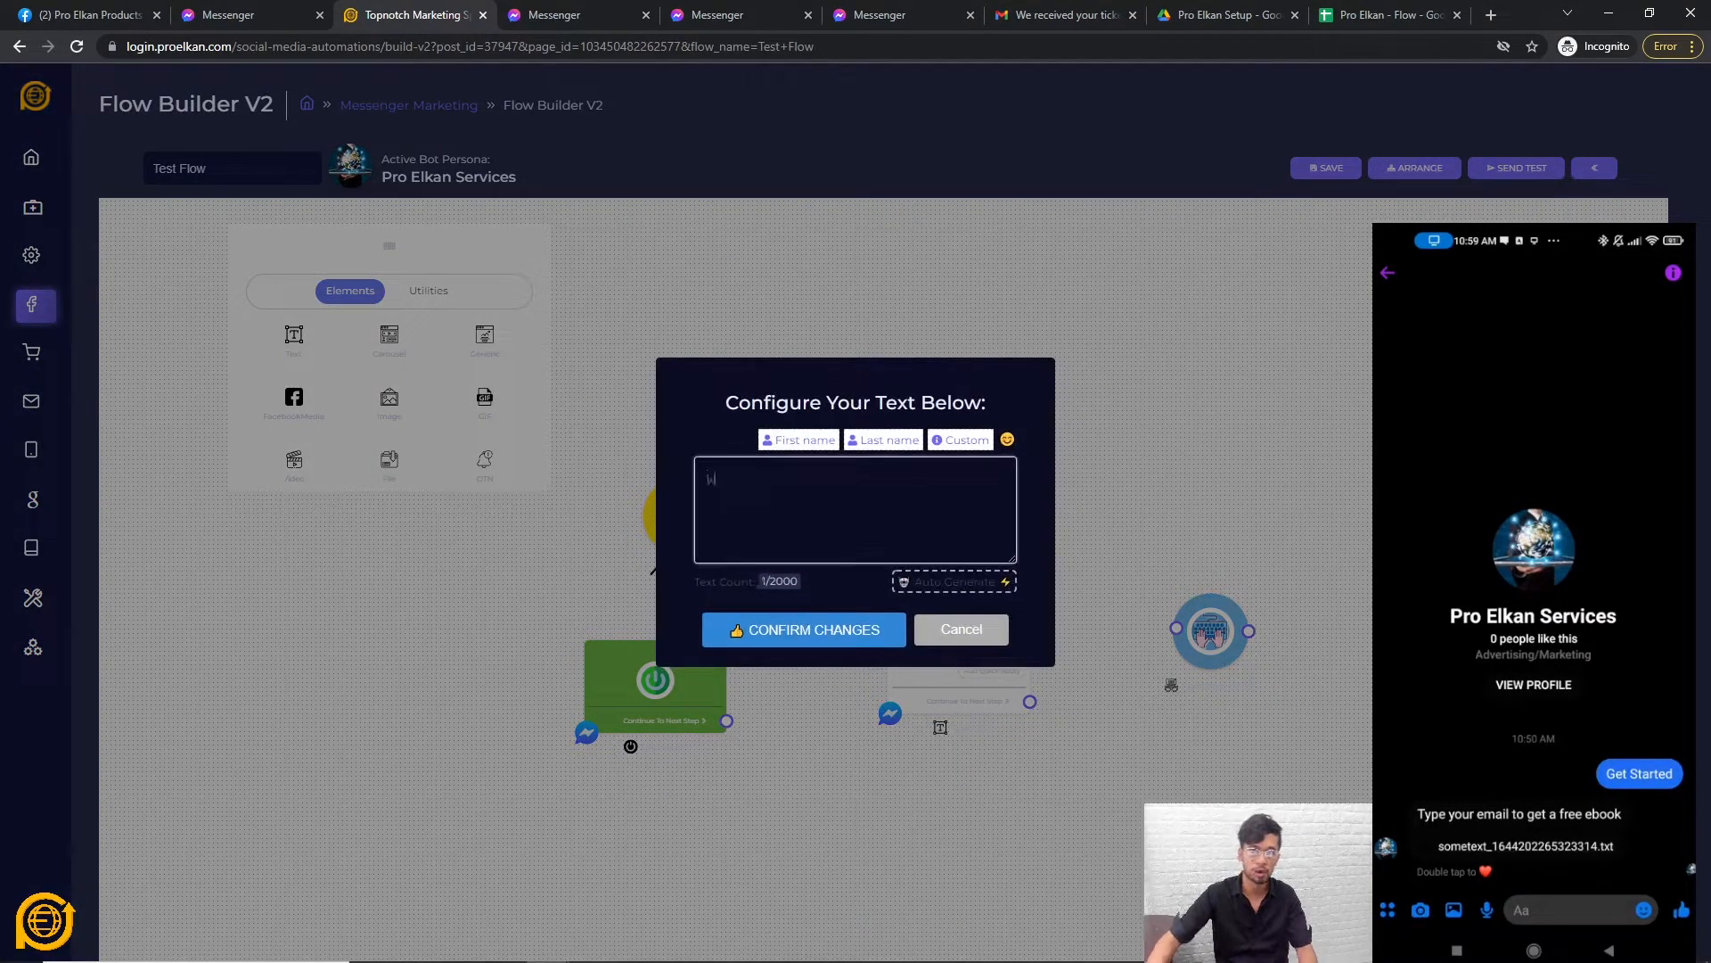
type("hats your p")
type("ty address?")
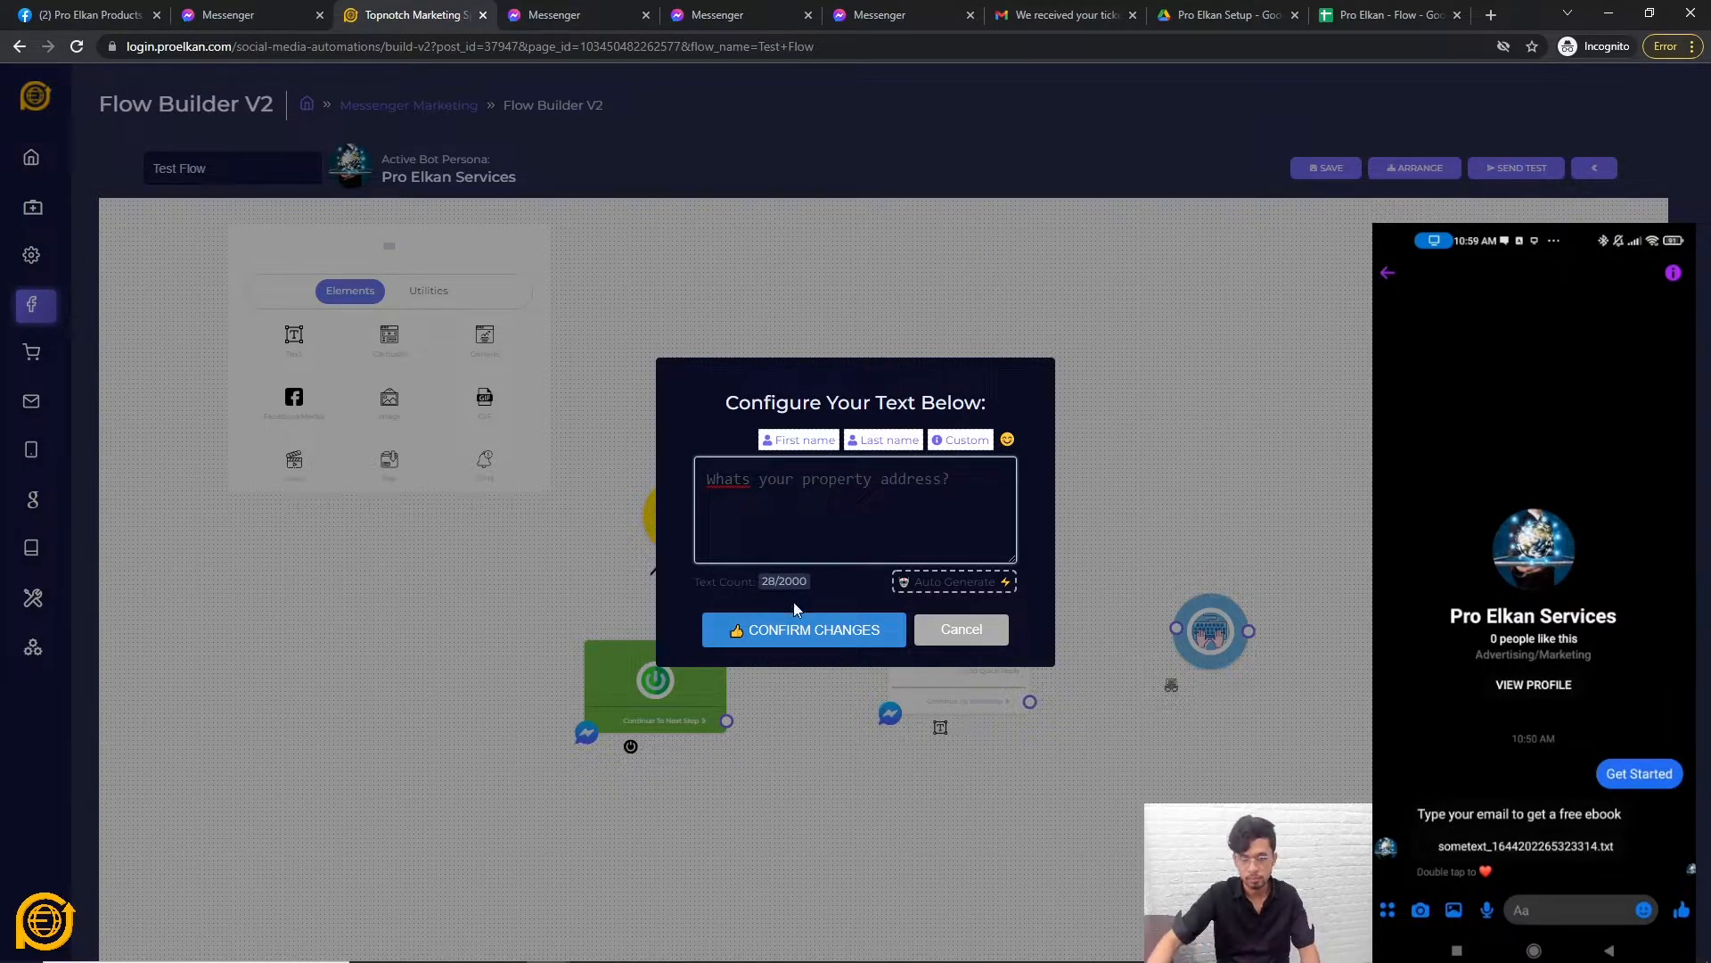
left_click(803, 629)
Link the start node to the question, add a 4s typing delay, and connect it to UserInput.
mouse_move(715, 718)
left_mouse_down()
mouse_move(725, 854)
mouse_move(863, 510)
mouse_move(888, 542)
left_mouse_up()
left_click_drag(718, 516, 888, 541)
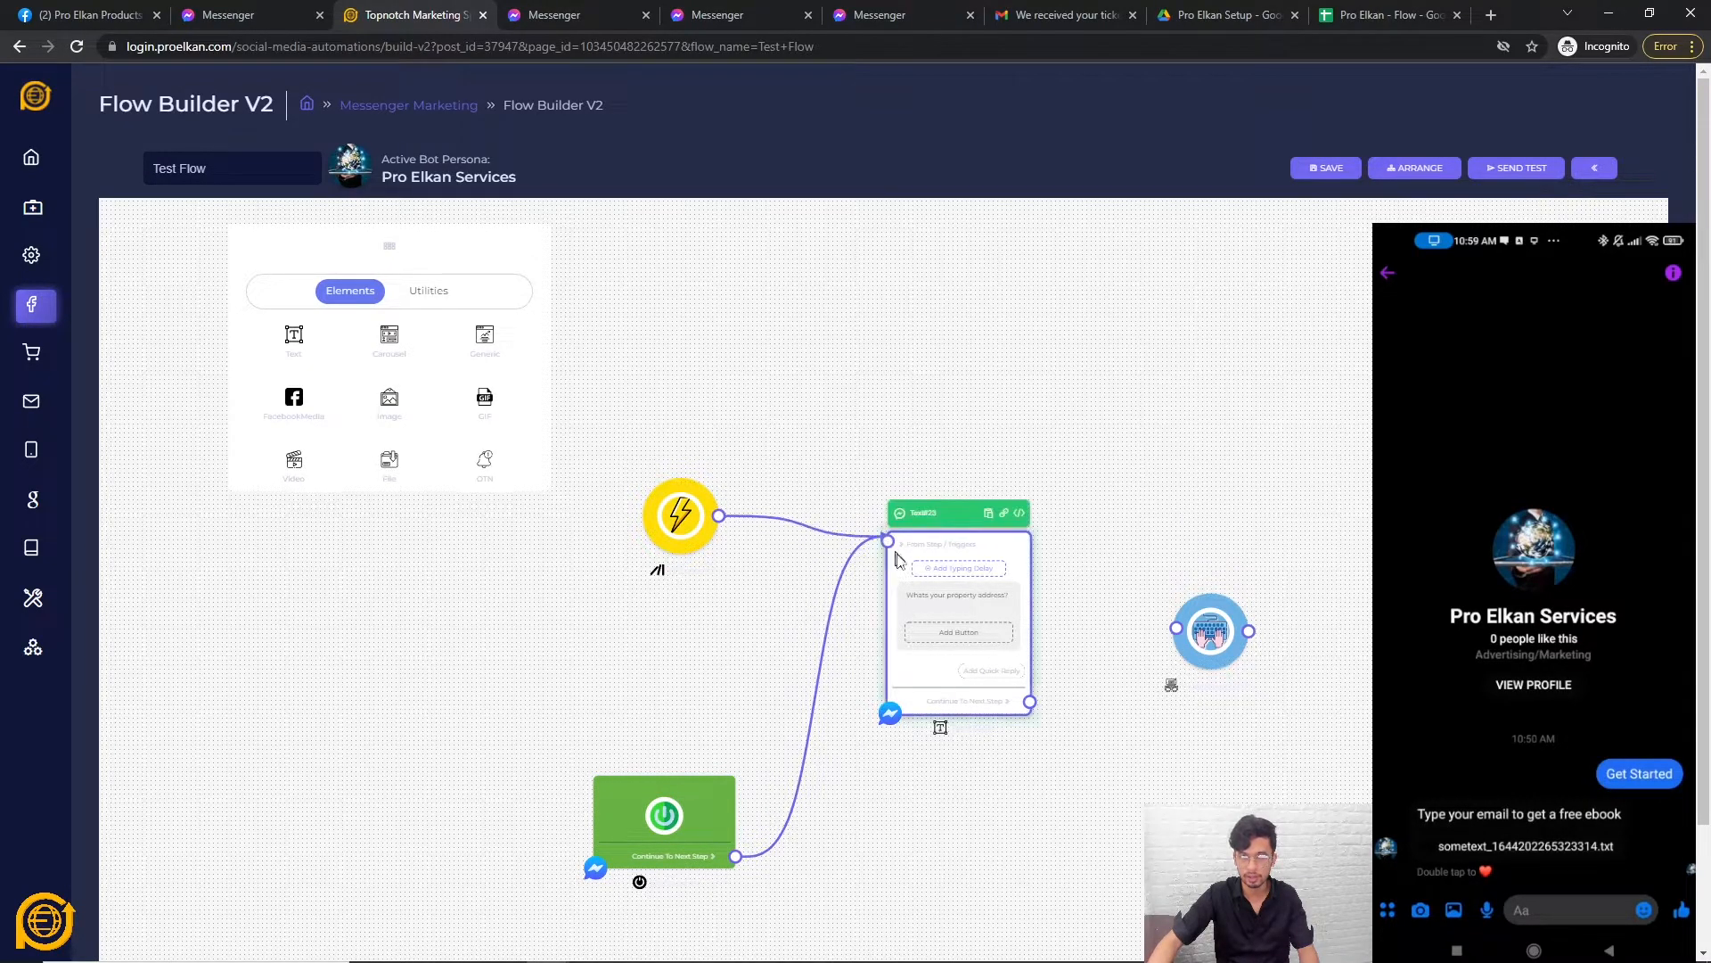
scroll(878, 642, "up", 2)
left_click(988, 546)
left_click_drag(704, 522, 715, 531)
left_click(856, 590)
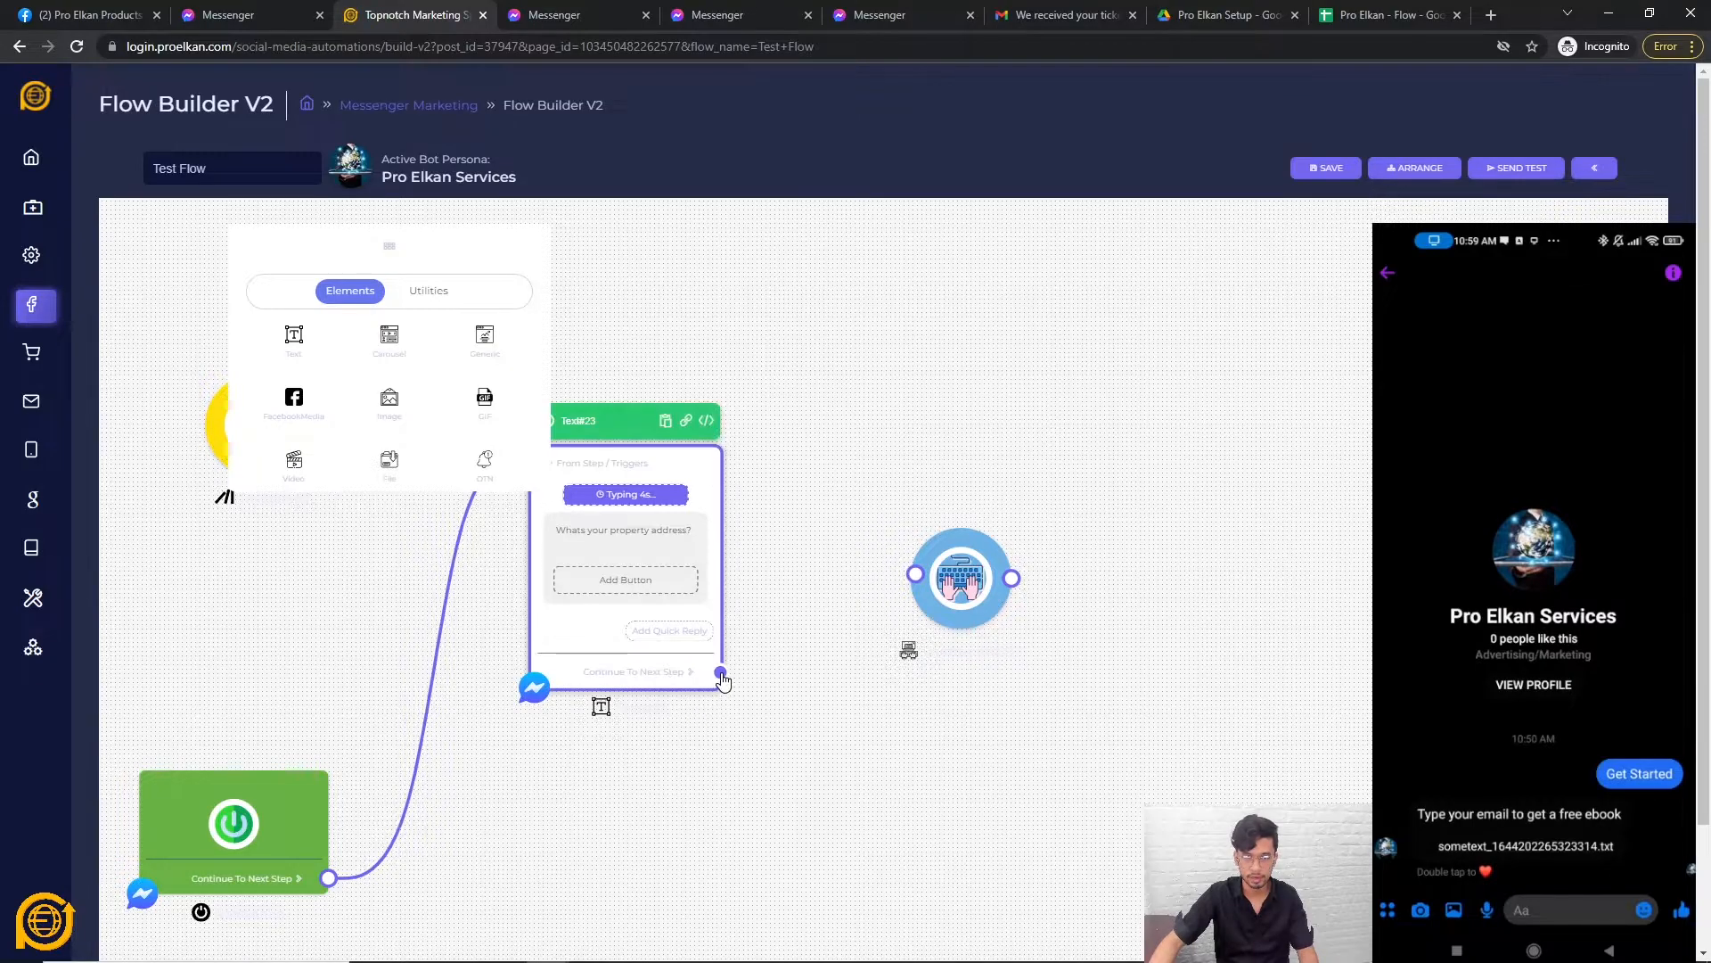
left_click_drag(731, 704, 927, 601)
Add a new Text step connected after the UserInput step.
left_click(961, 610)
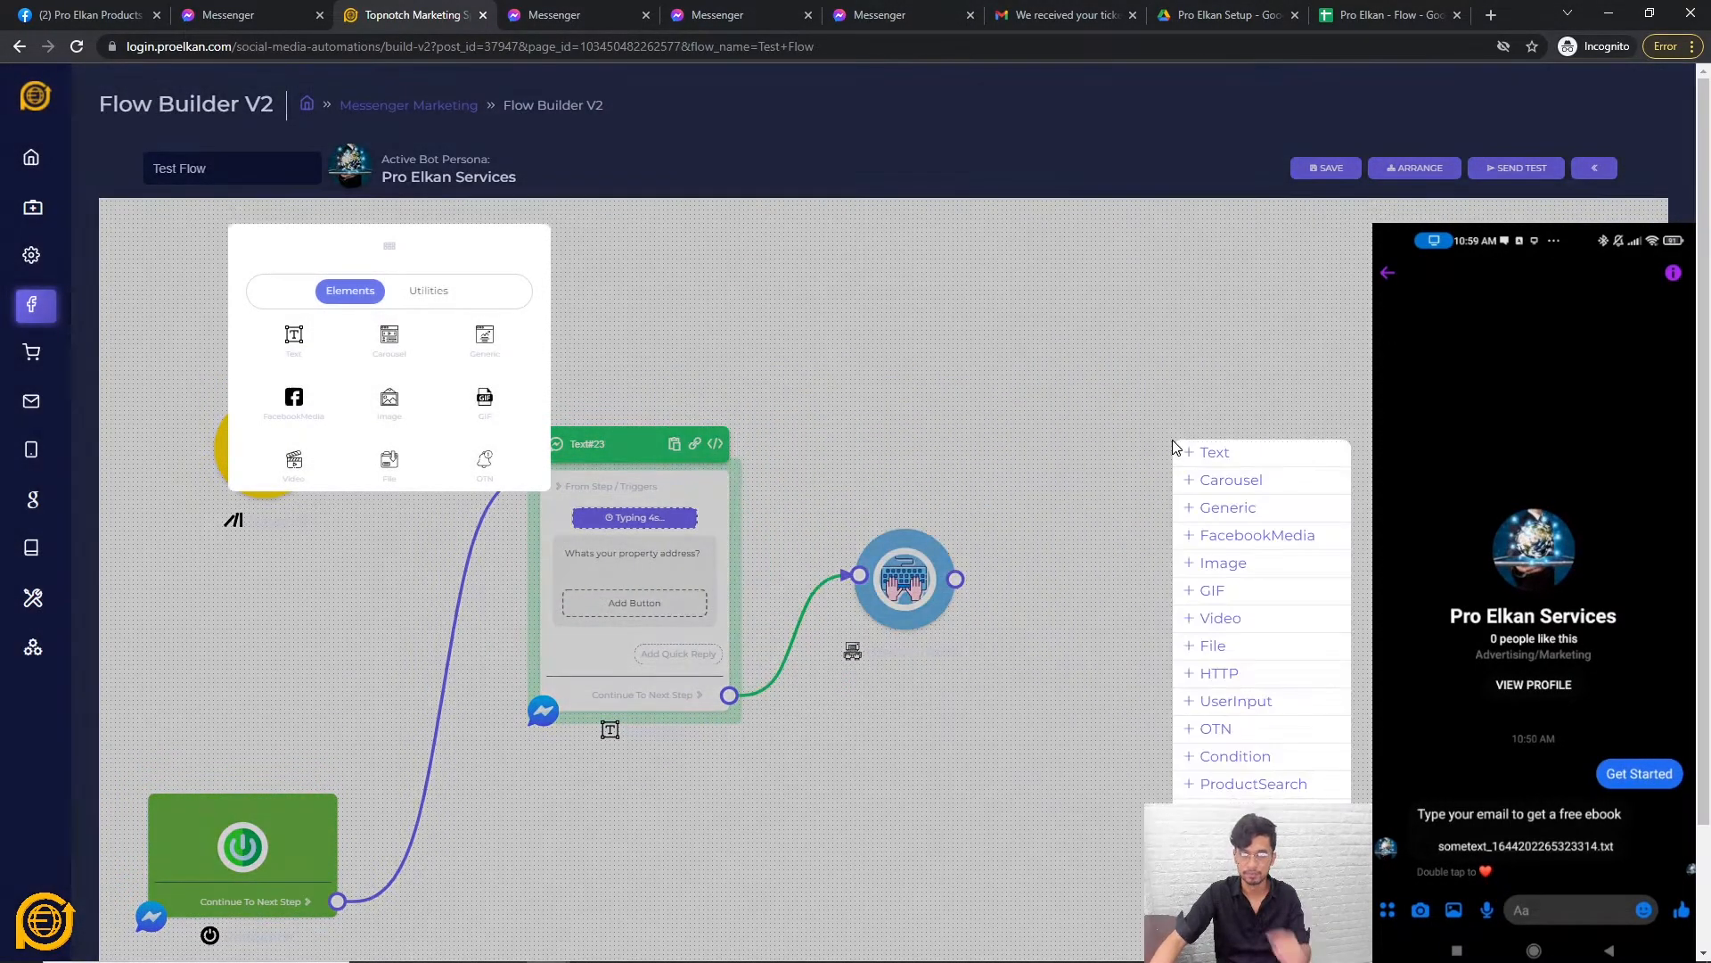
left_click(1214, 452)
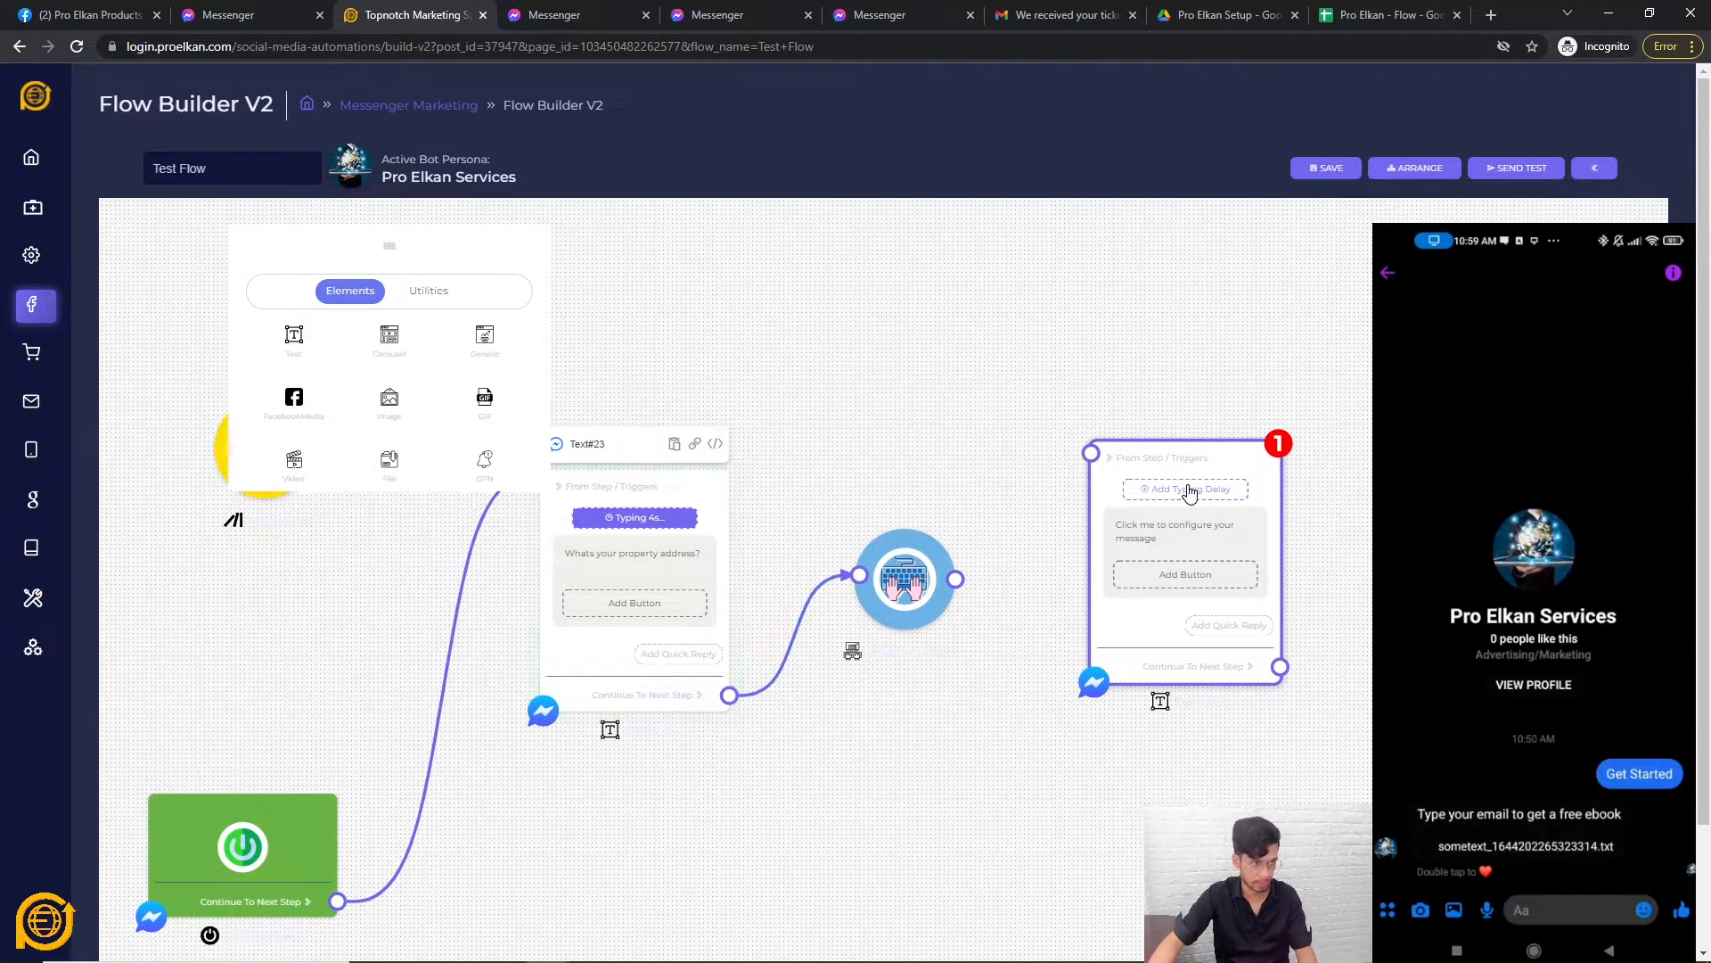
left_click_drag(956, 579, 1085, 443)
left_click(1181, 544)
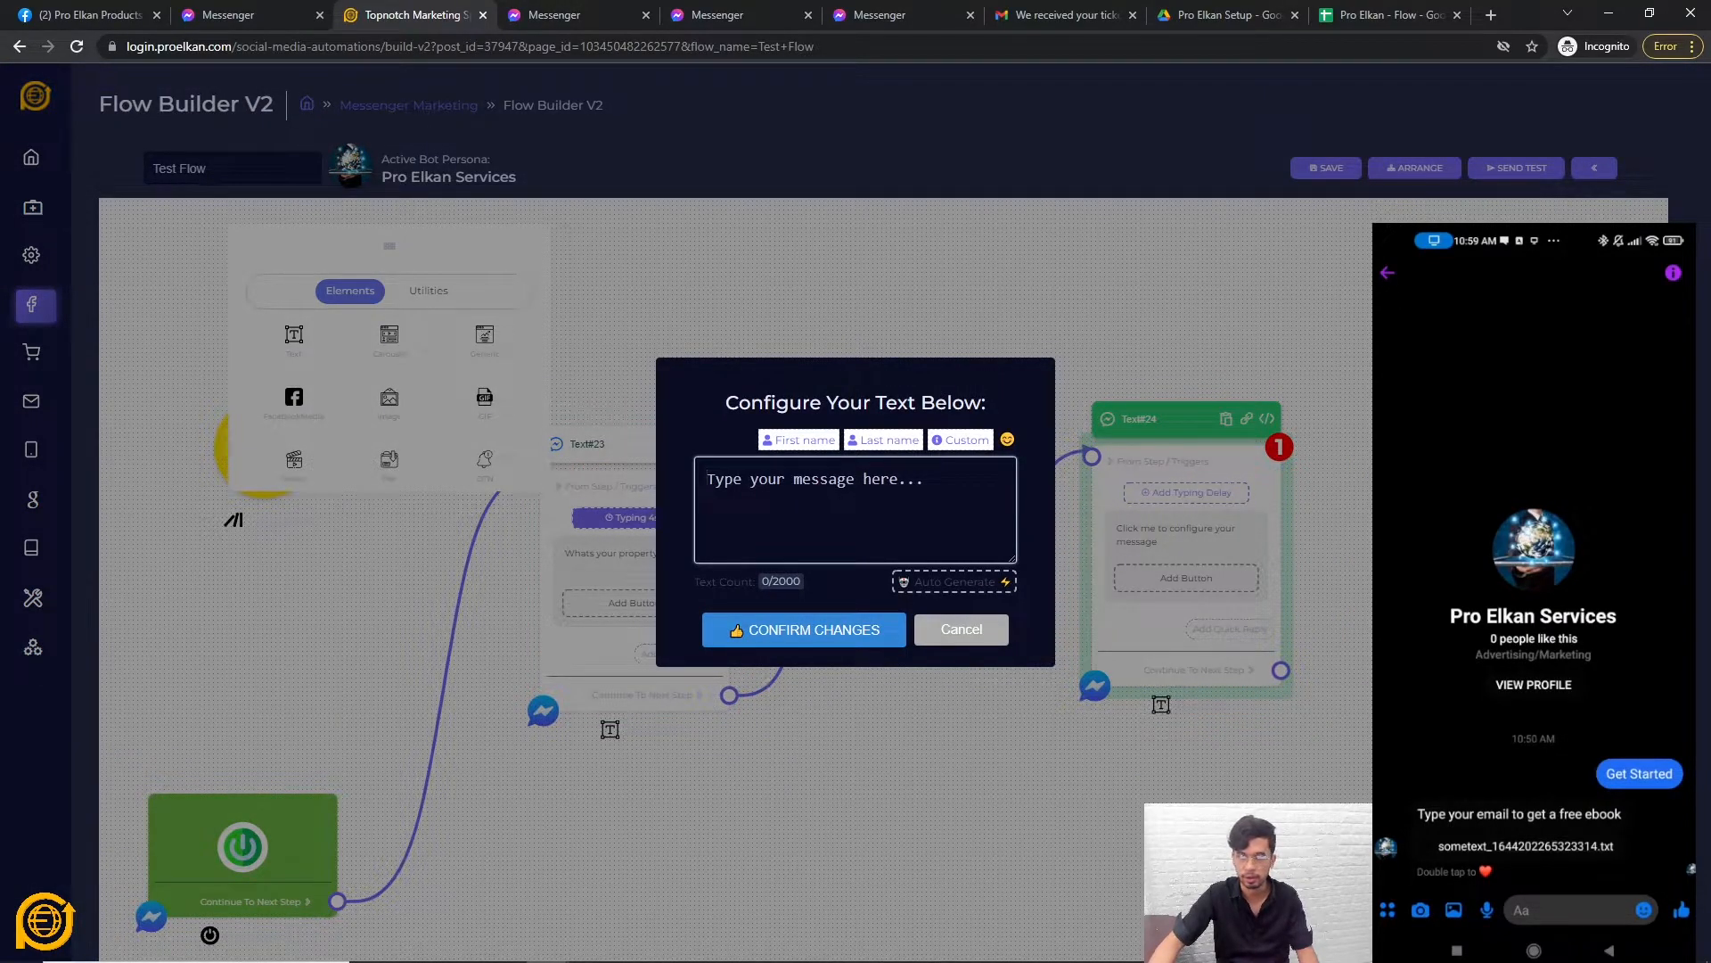
Make the reply read 'Awesome! you're selling {{x}}' using custom variable X, and confirm.
type("Awesom")
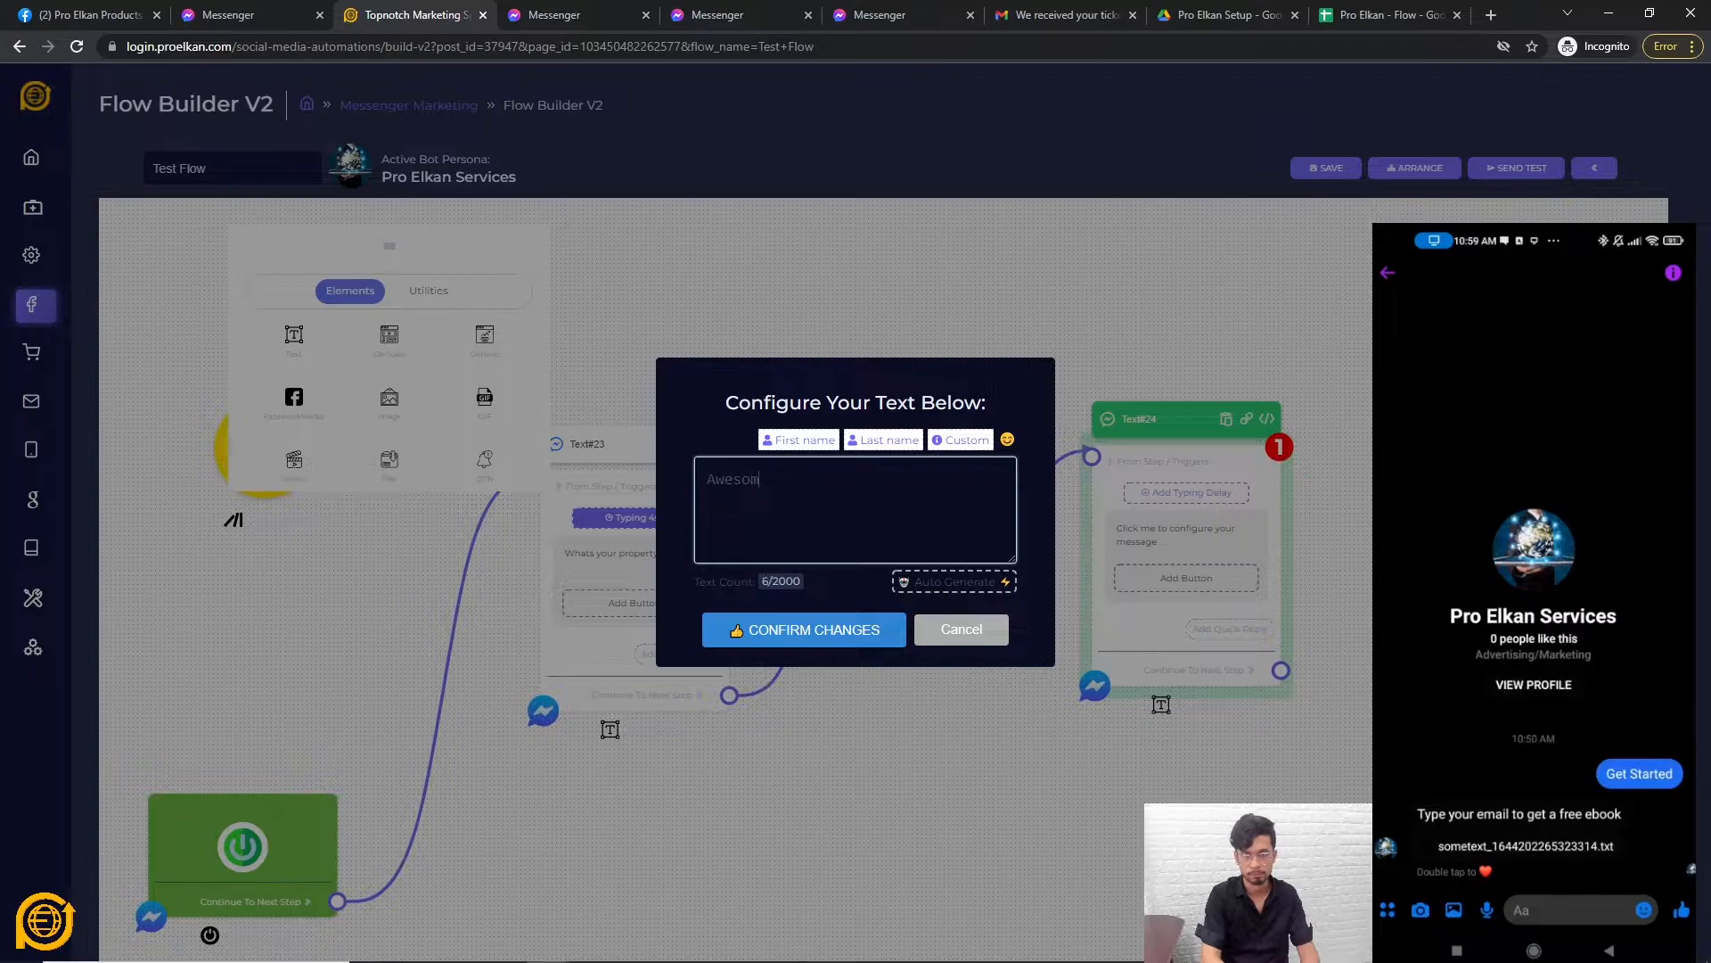
type("e! you")
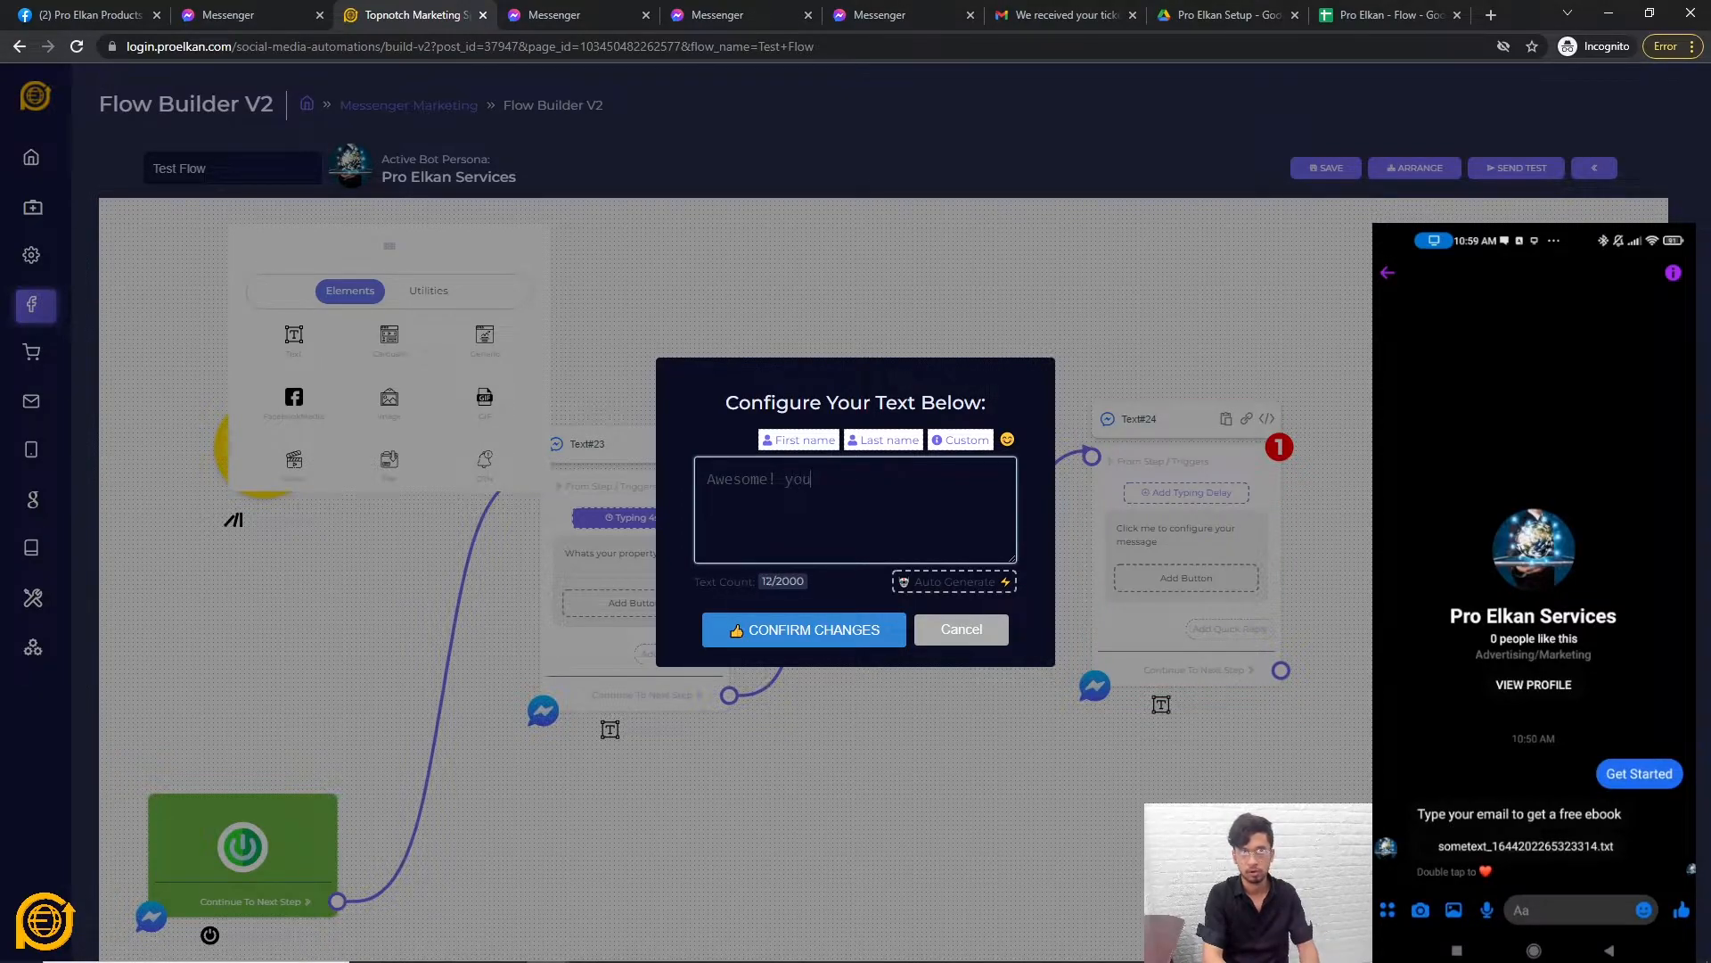
type("'re ty")
key("BackSpace")
key("BackSpace")
key("BackSpace")
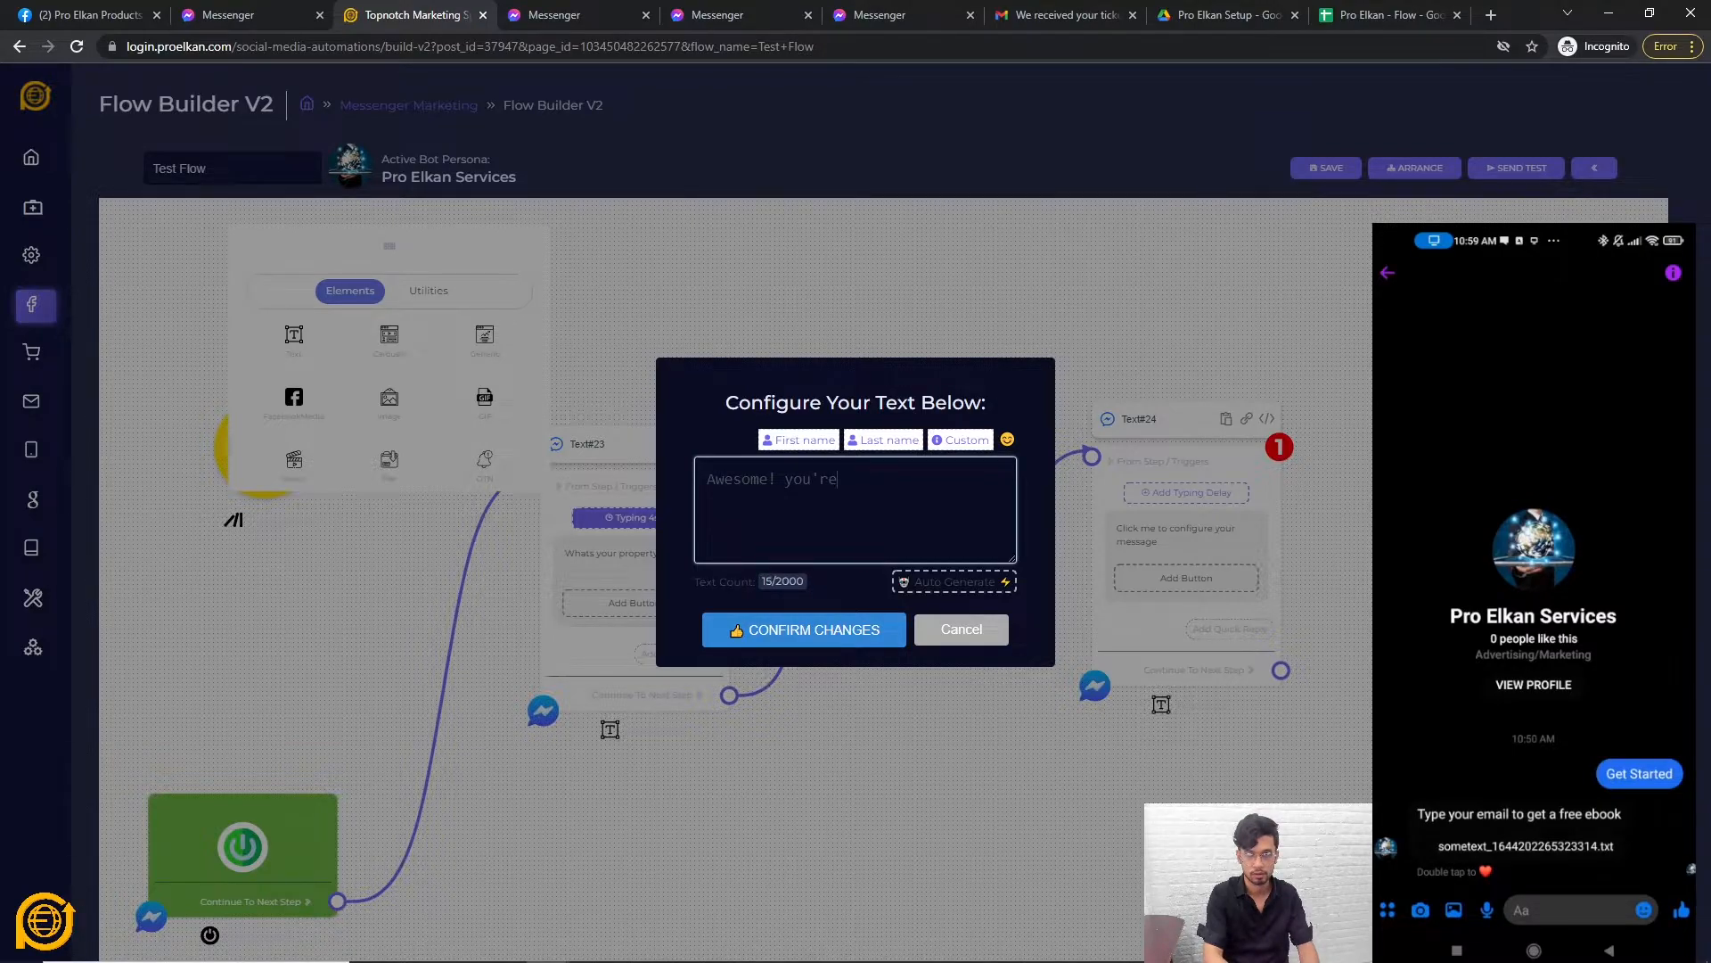
type("selling")
key("Return")
key("Return")
left_click(960, 448)
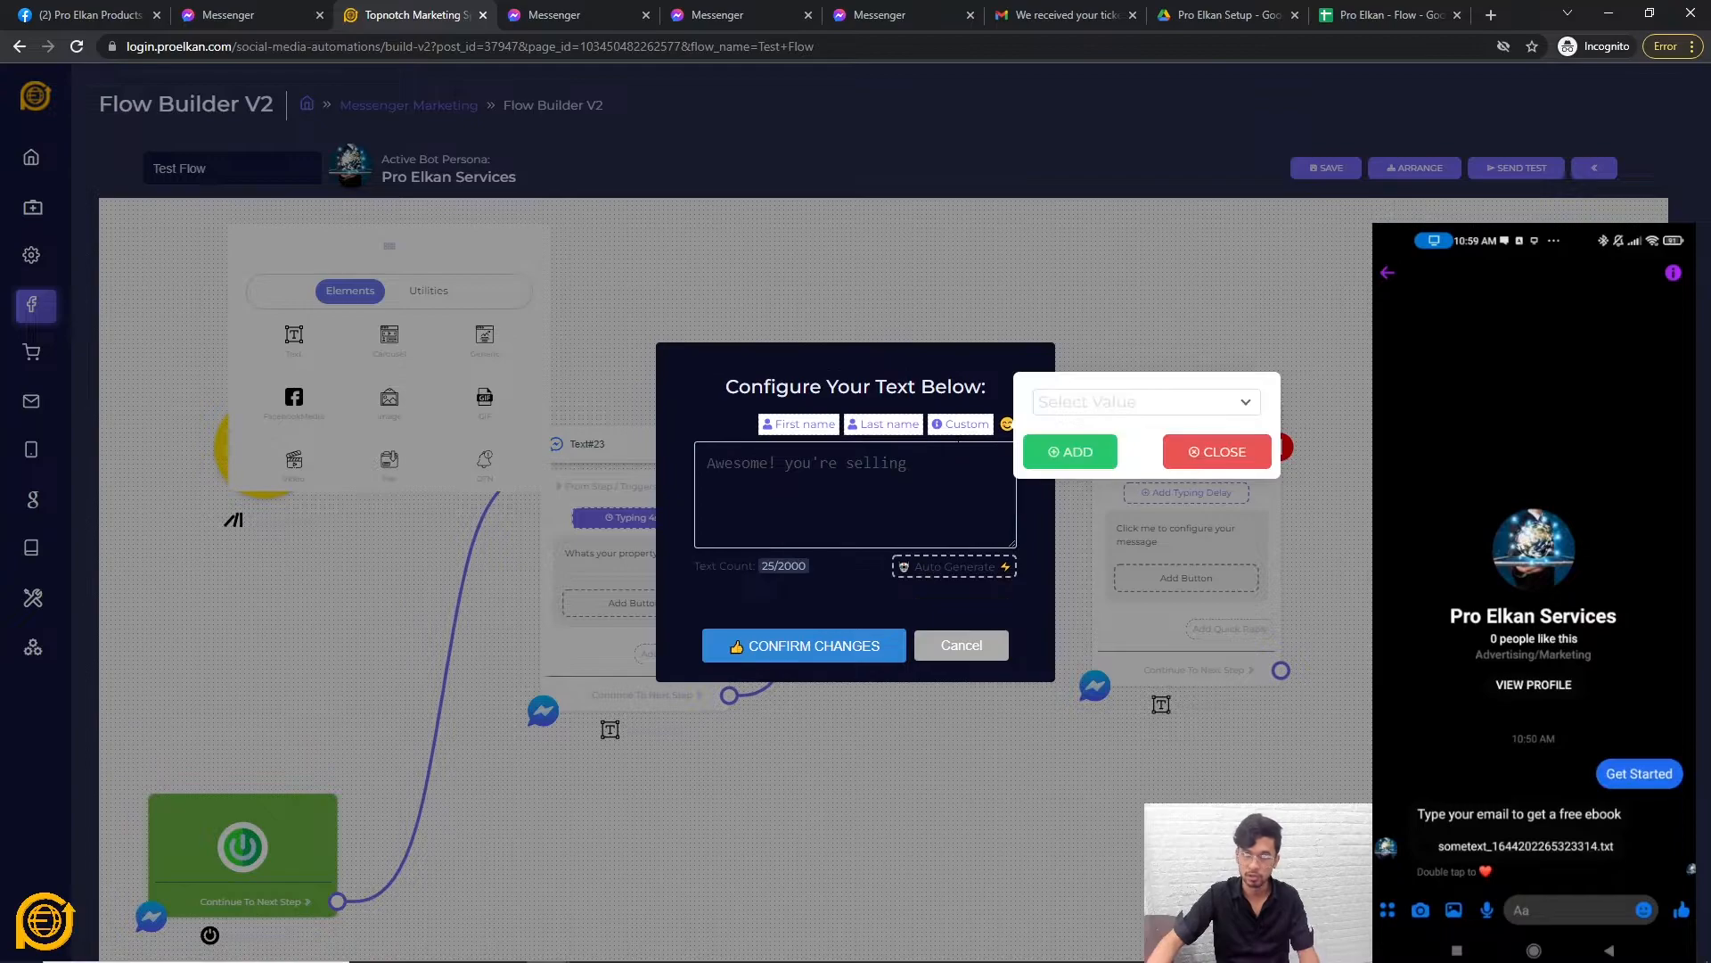
left_click(1135, 403)
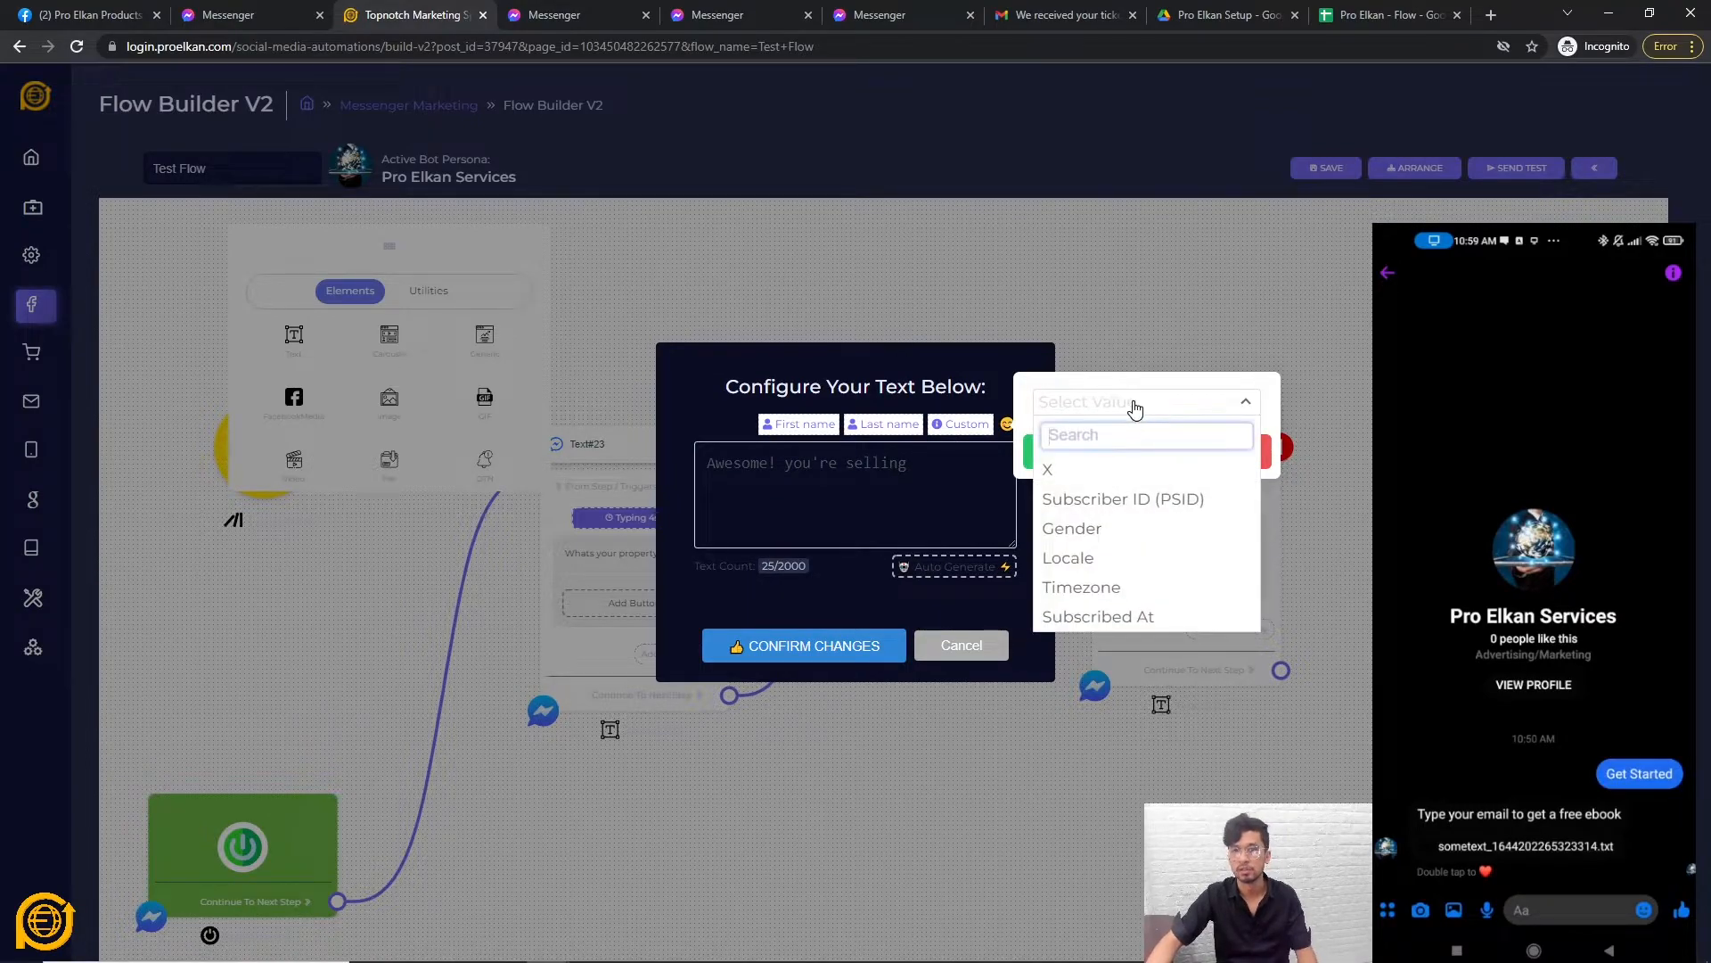
left_click(1073, 479)
left_click(1079, 454)
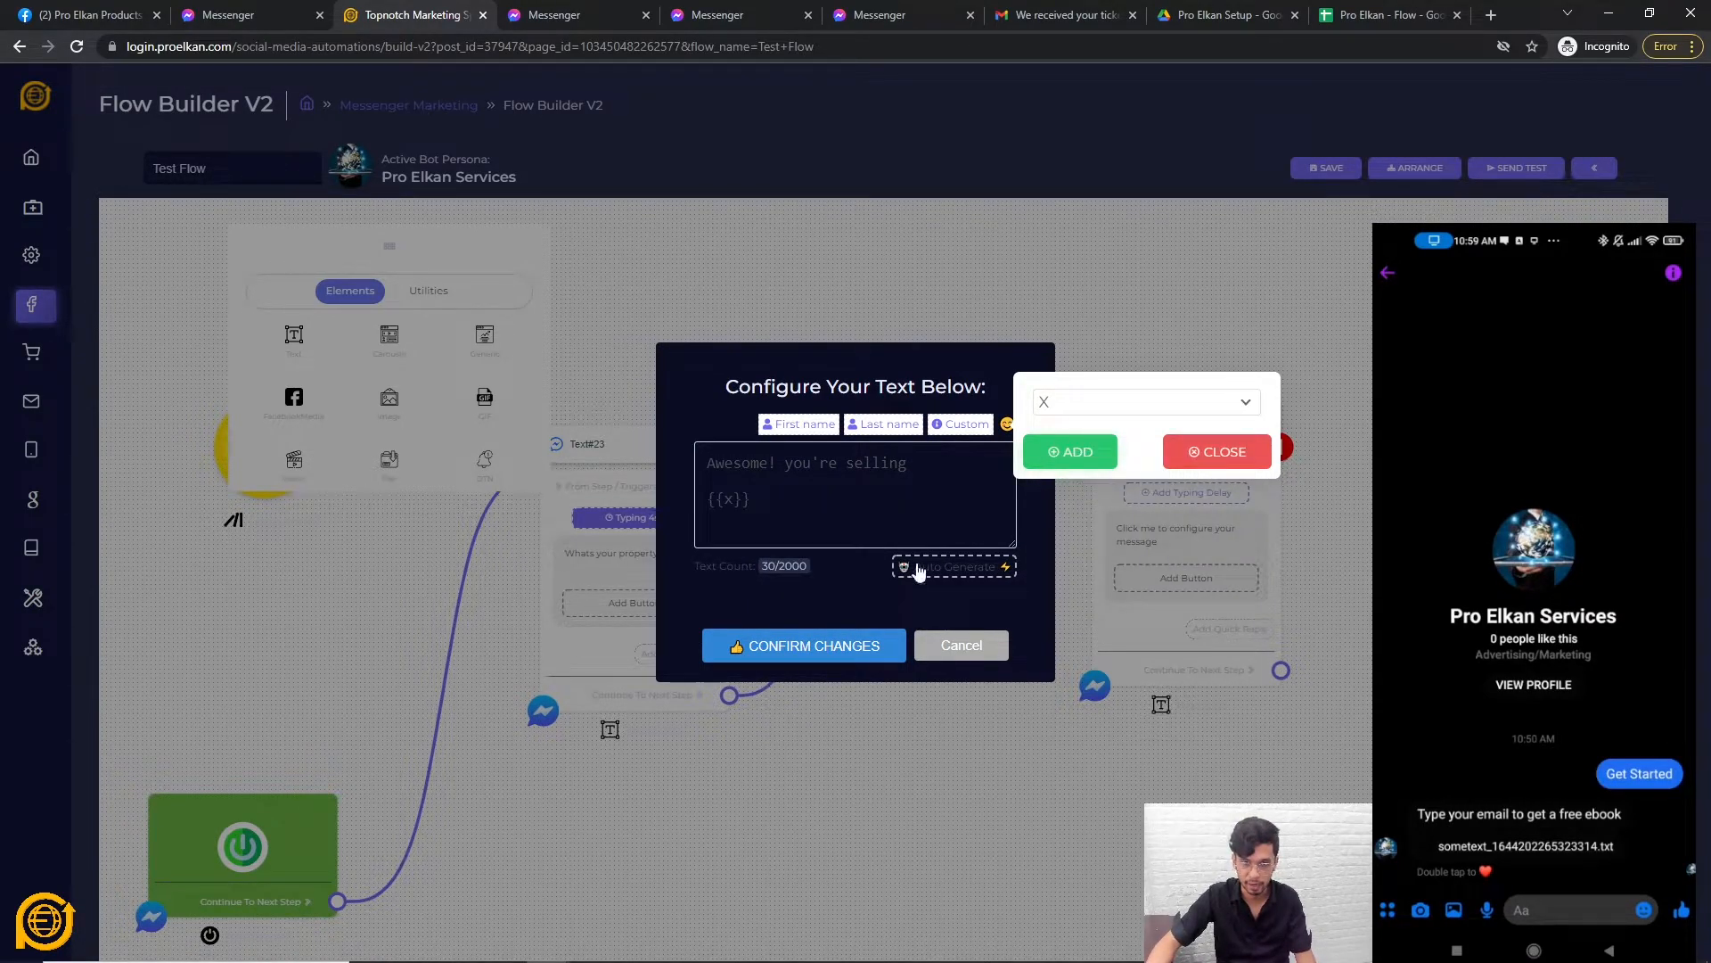
left_click(833, 657)
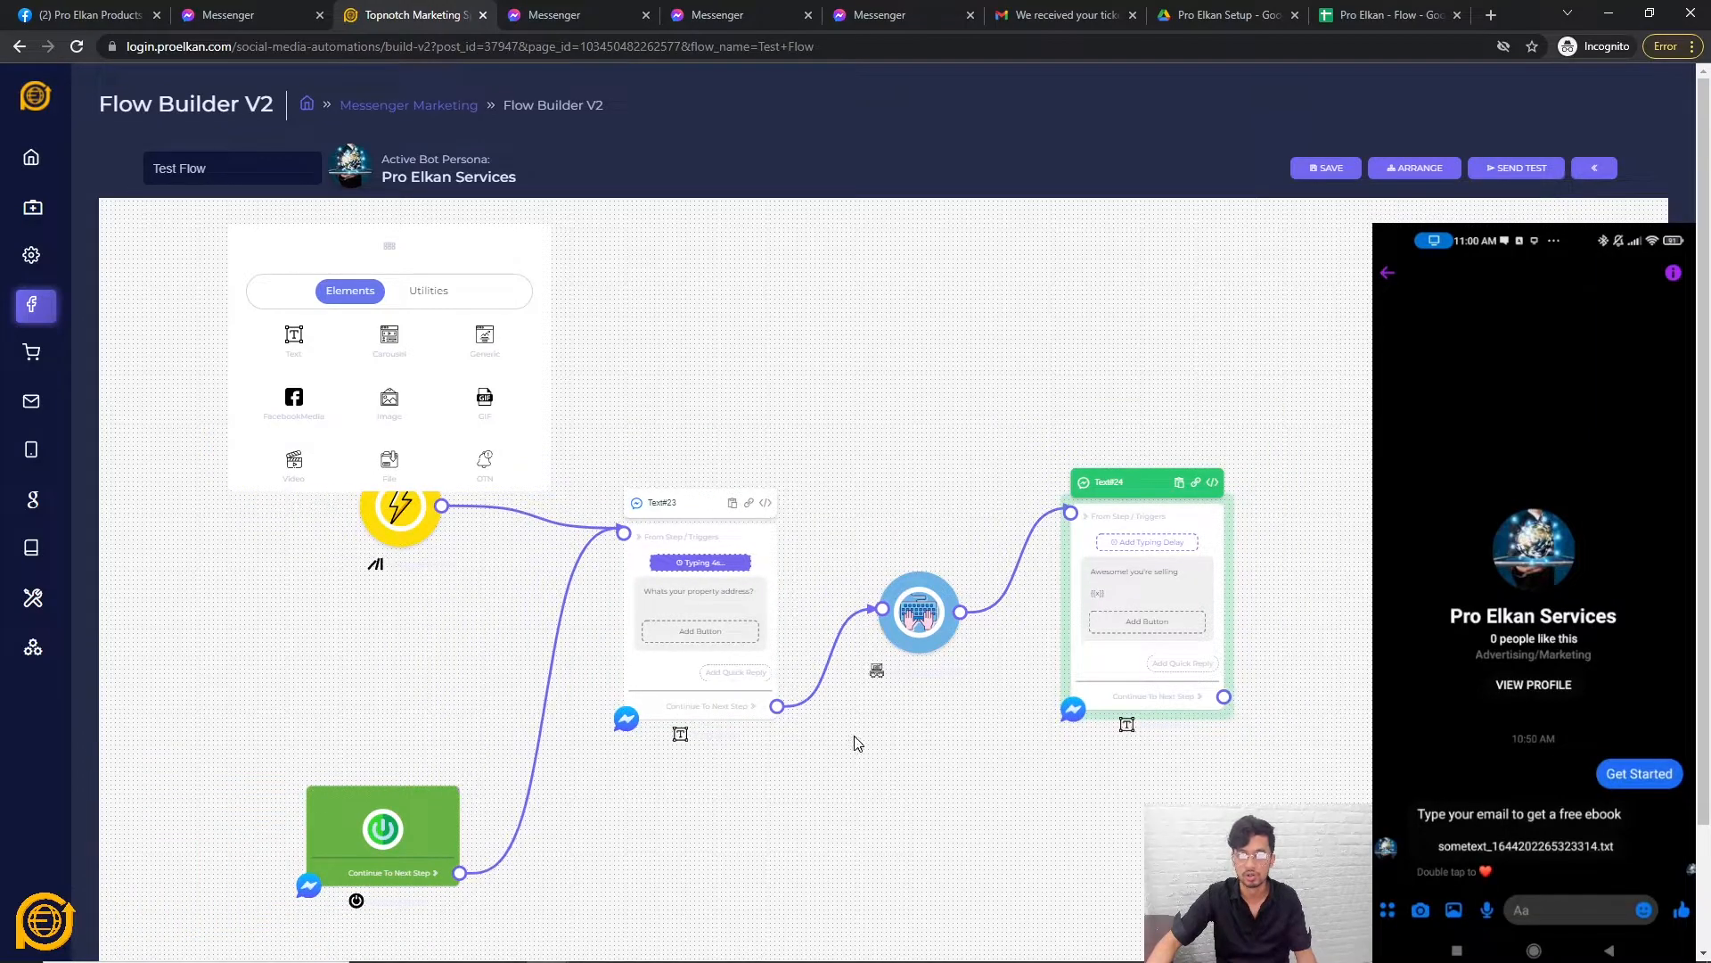
scroll(915, 769, "down", 2)
Center the flow view, save Test Flow, and bring up the Send Test Messenger prompt.
scroll(918, 738, "up", 3)
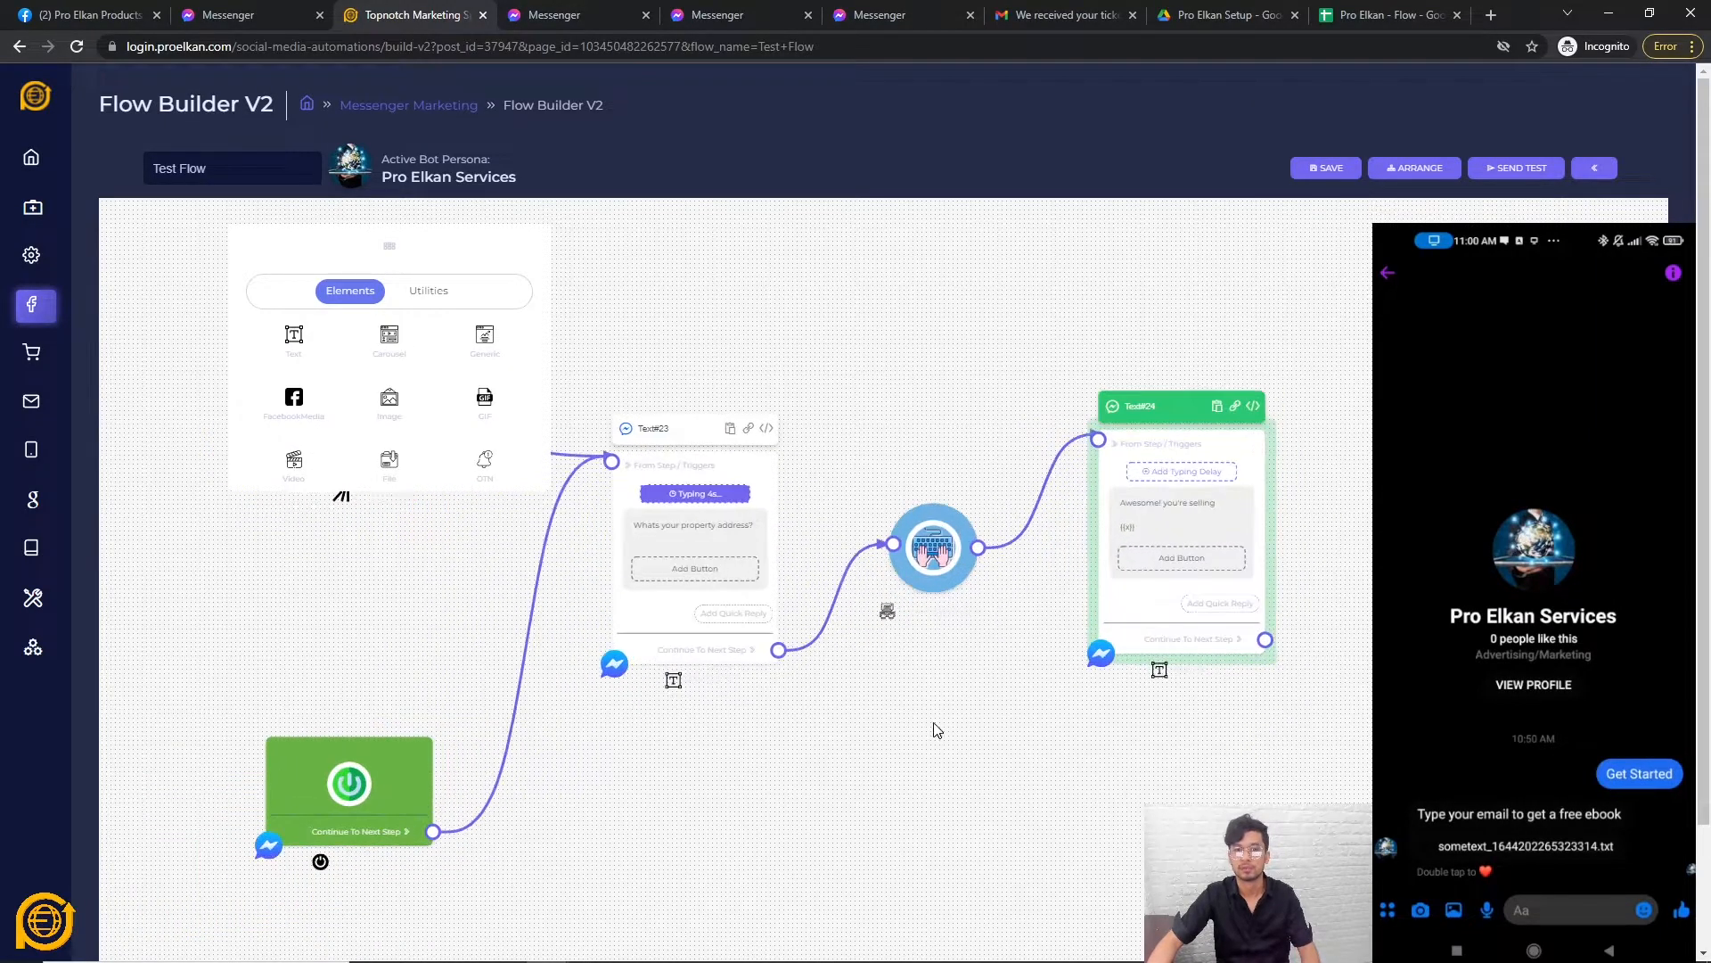
left_click(515, 259)
scroll(892, 758, "up", 3)
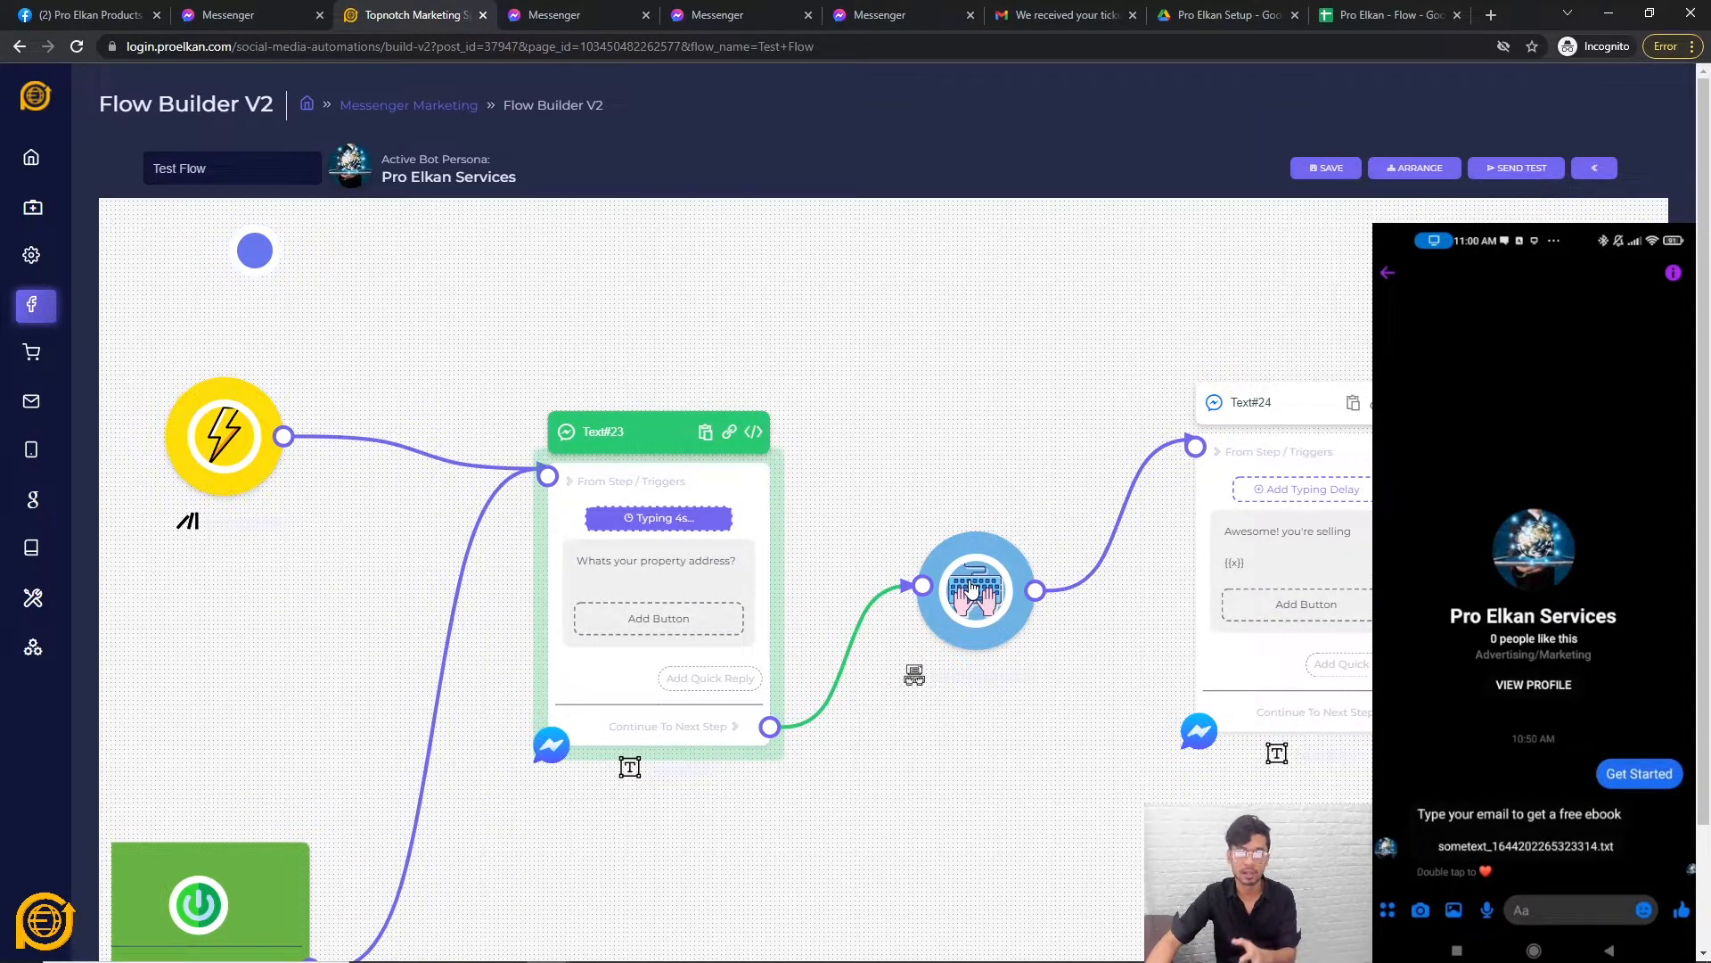
scroll(972, 589, "right", 5)
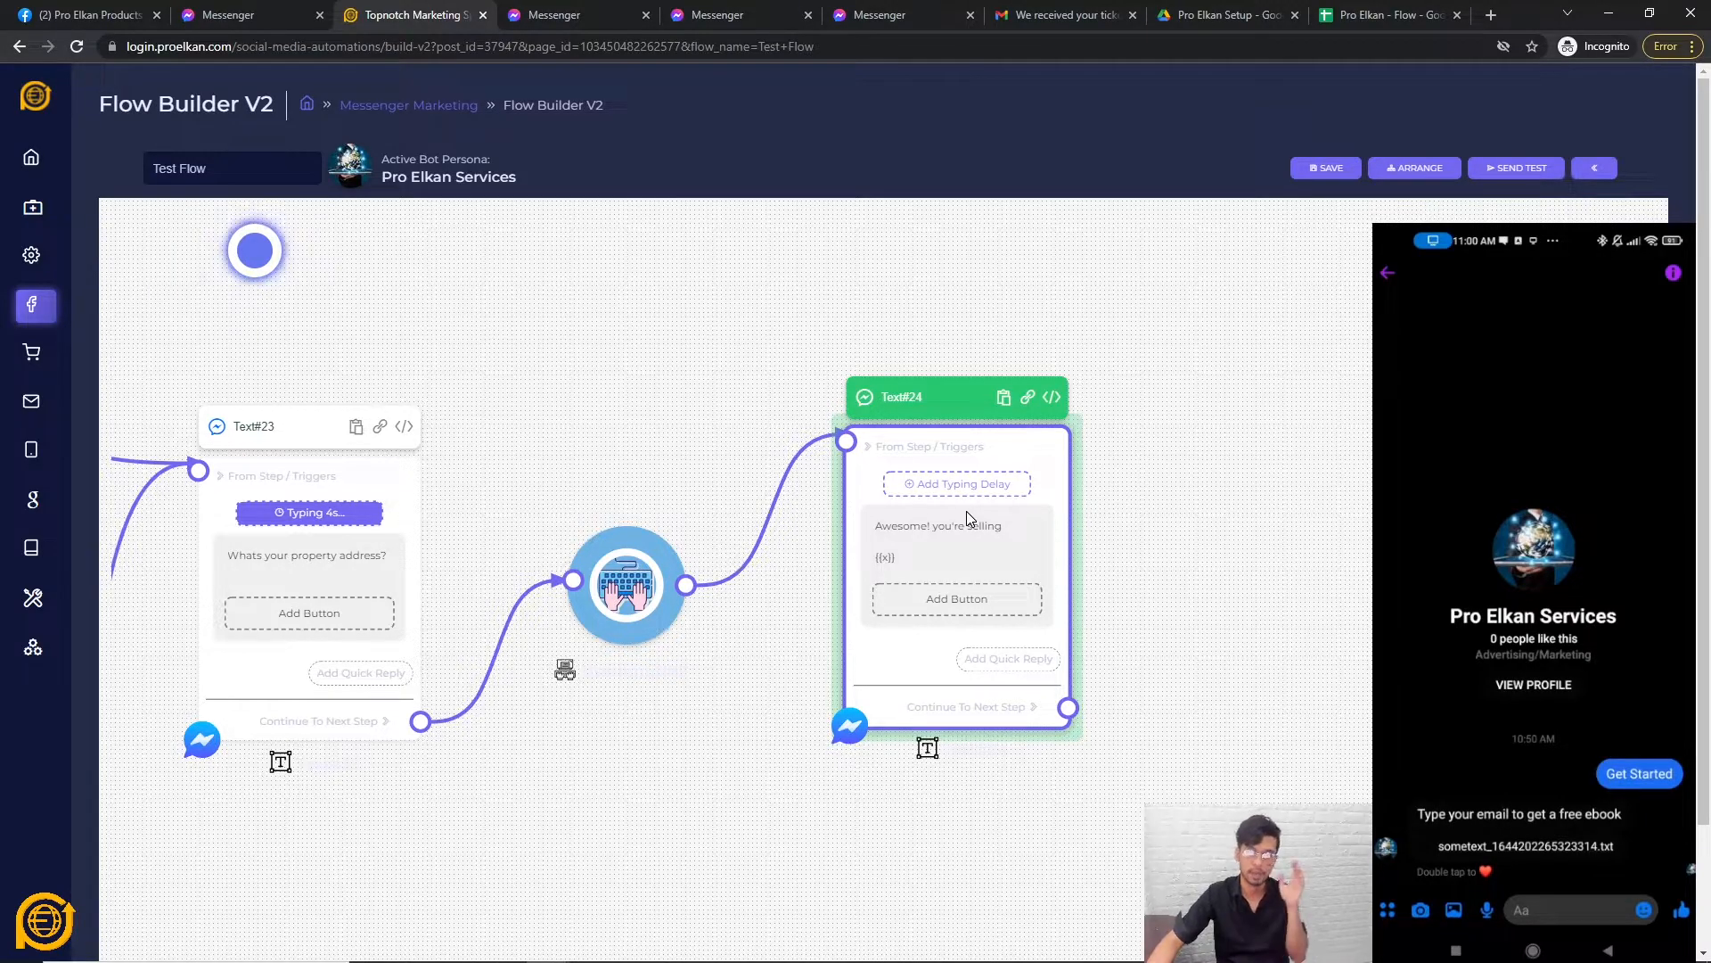
left_click_drag(779, 795, 862, 717)
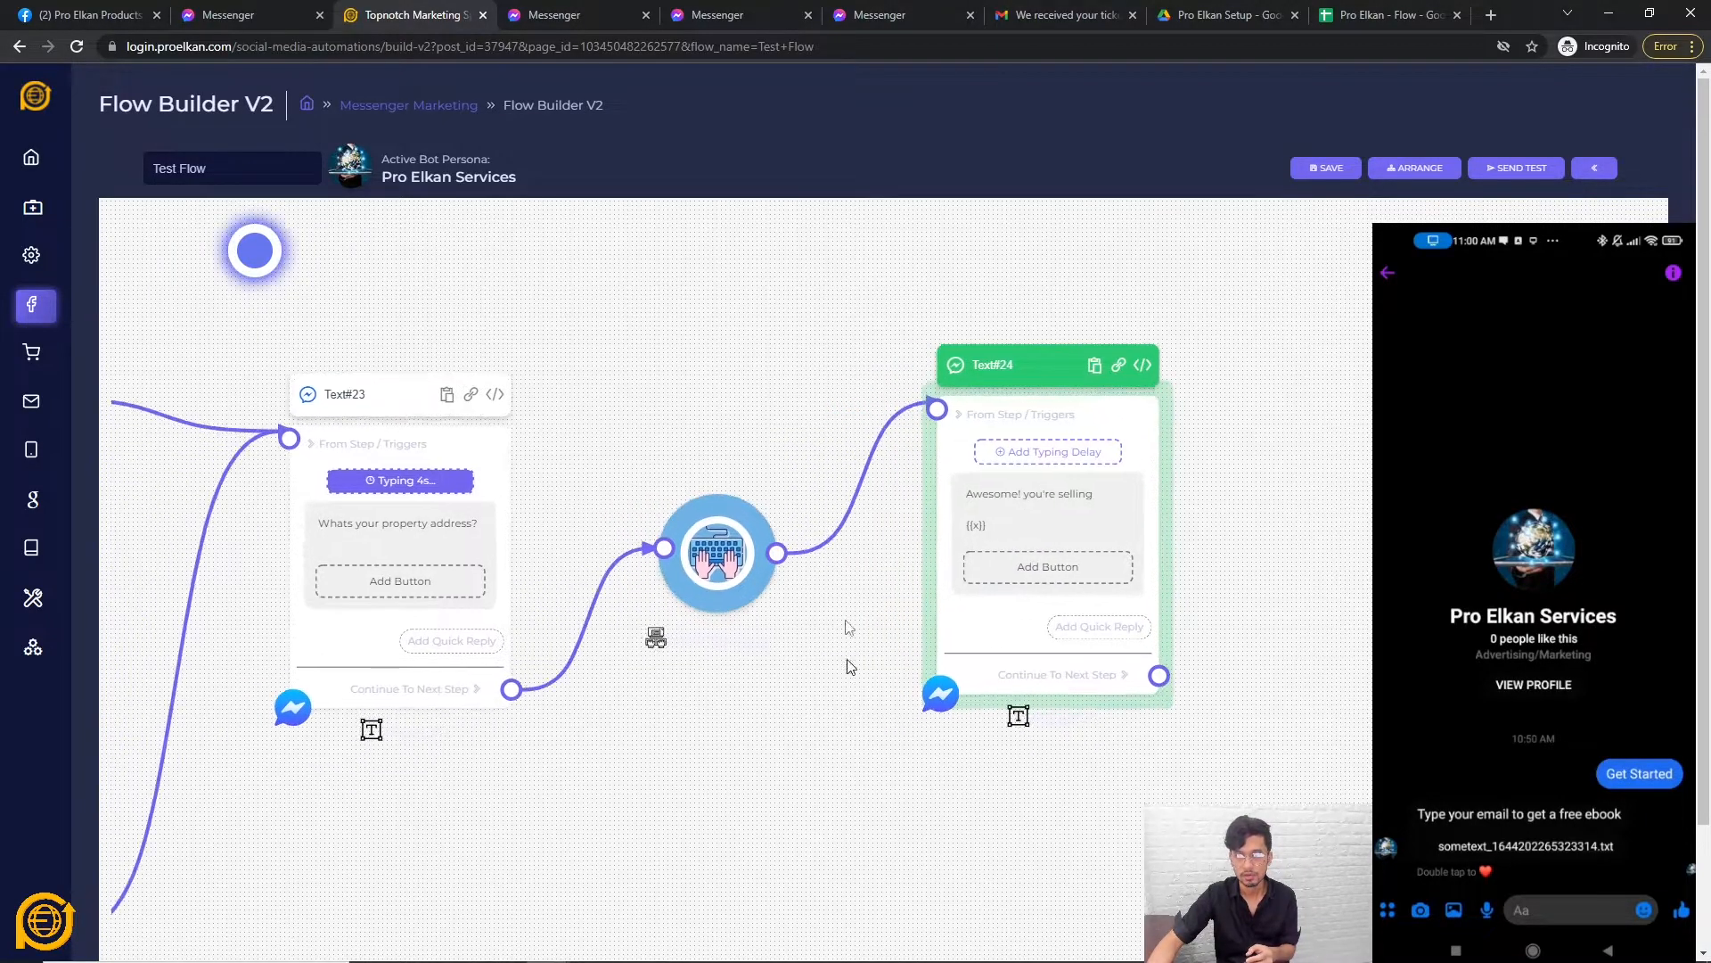
left_click(1321, 168)
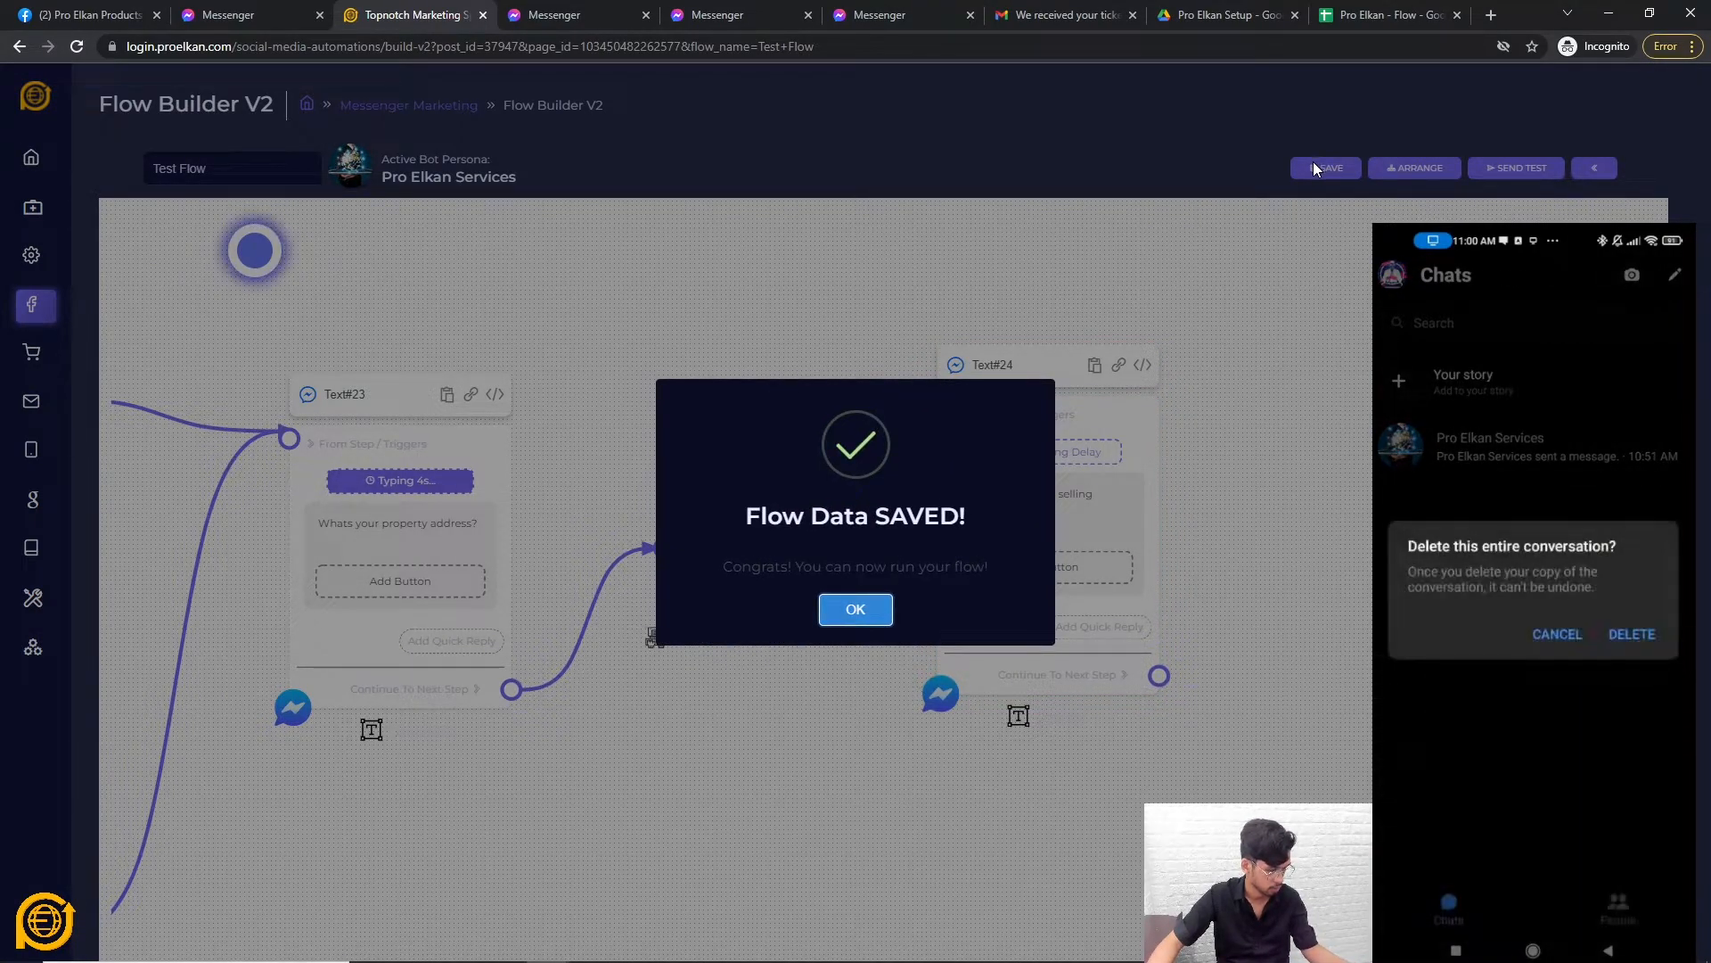
left_click(852, 610)
left_click(1509, 178)
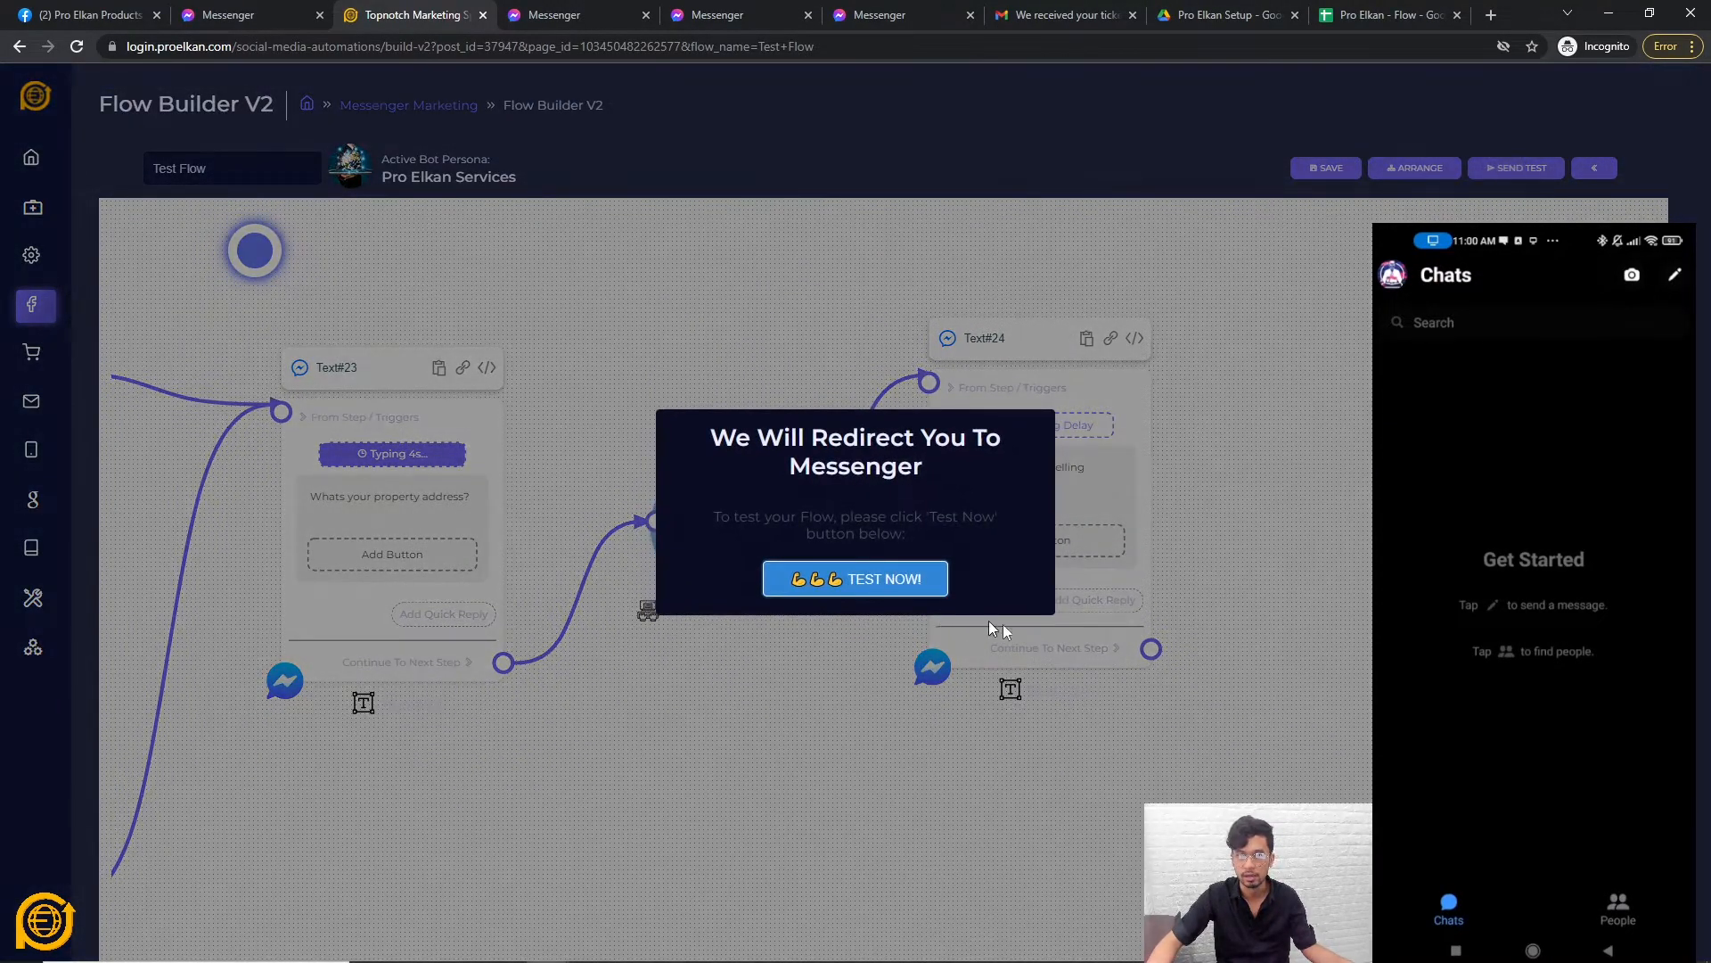
Start the Messenger test with Get Started and reply with a sample property address.
left_click(885, 581)
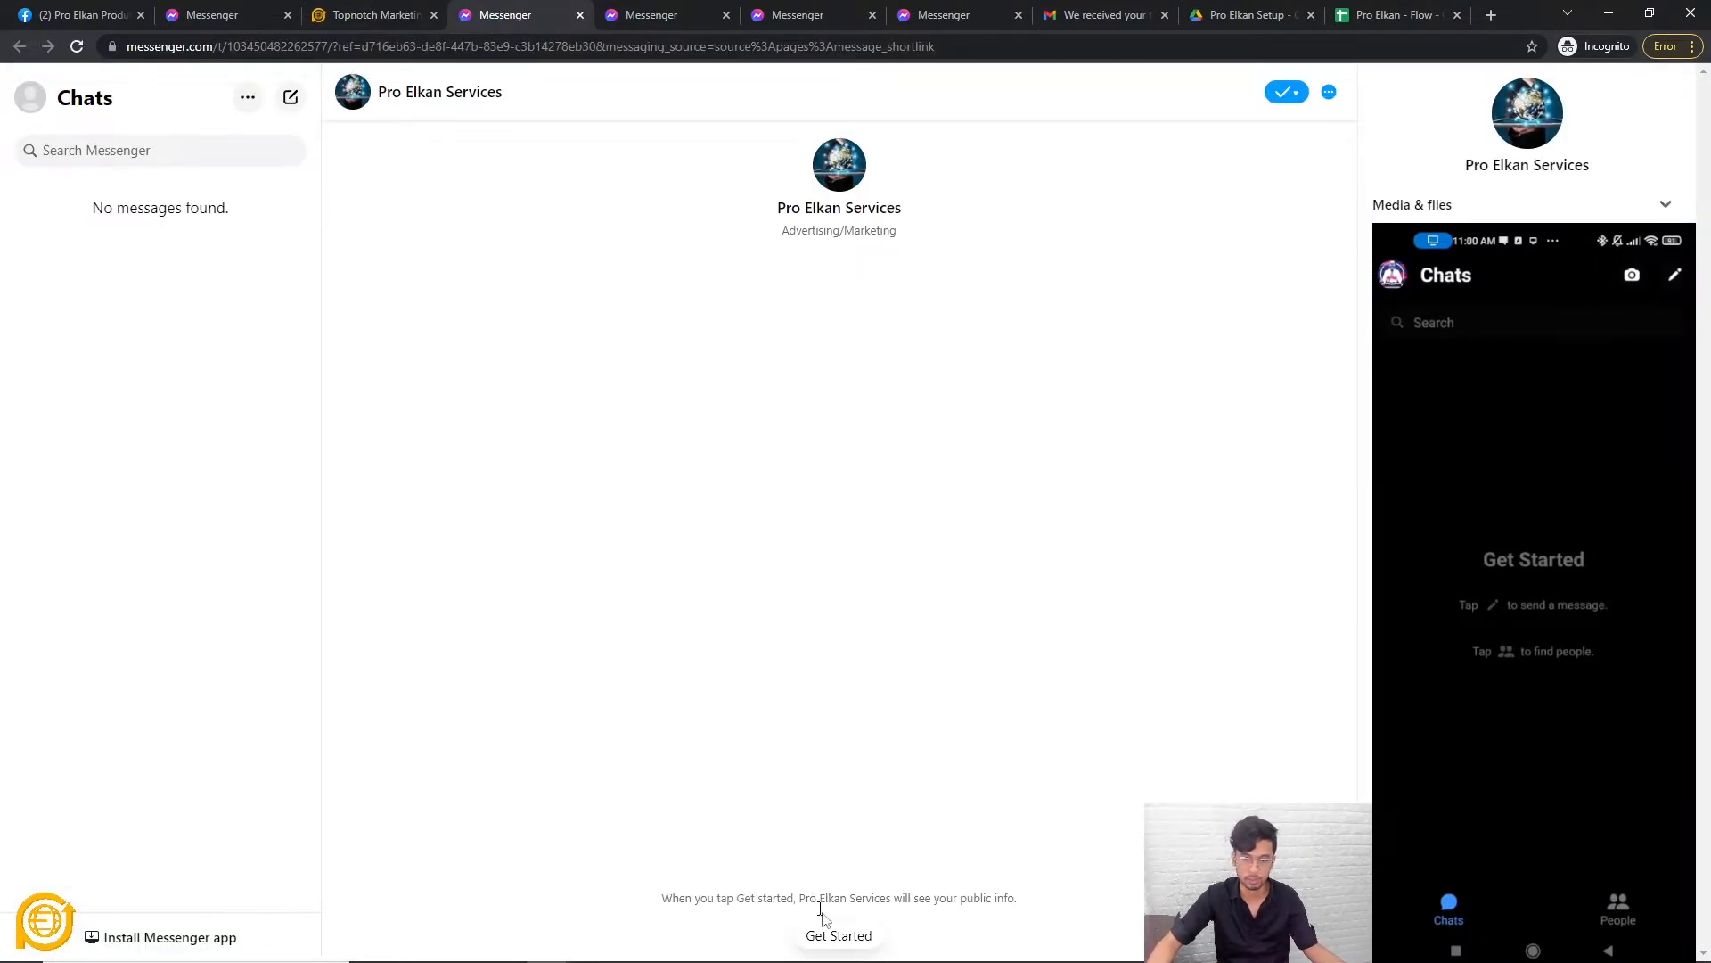
left_click(836, 945)
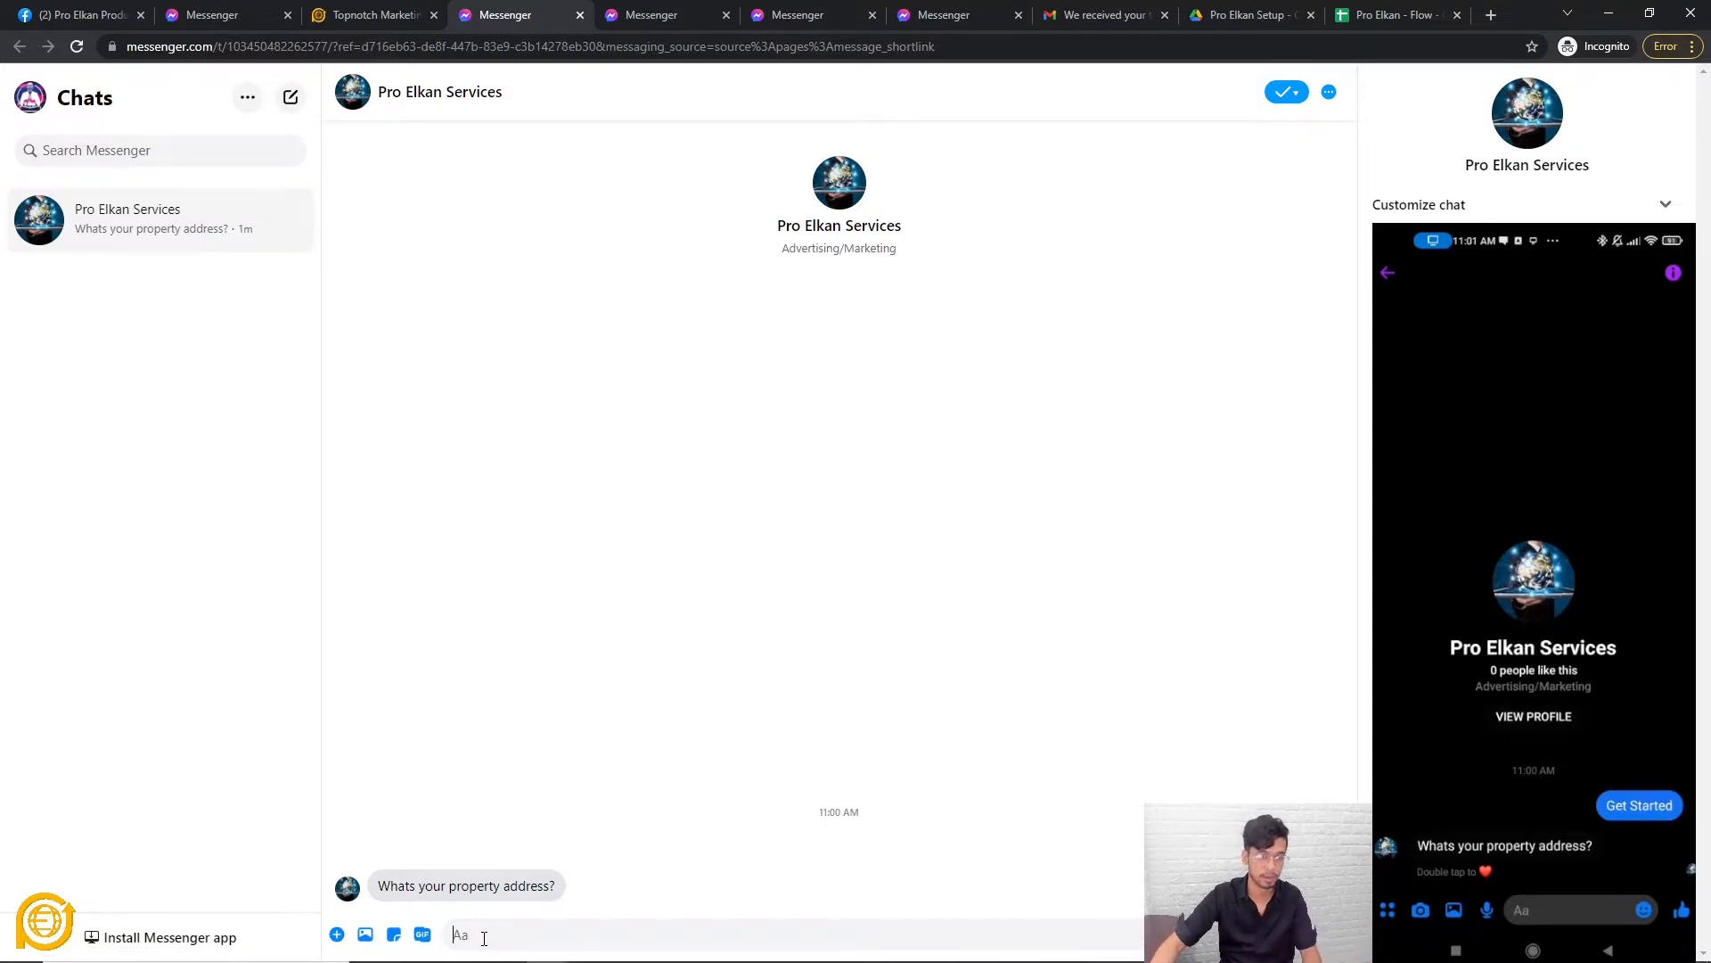
type("123 Abc Street New York")
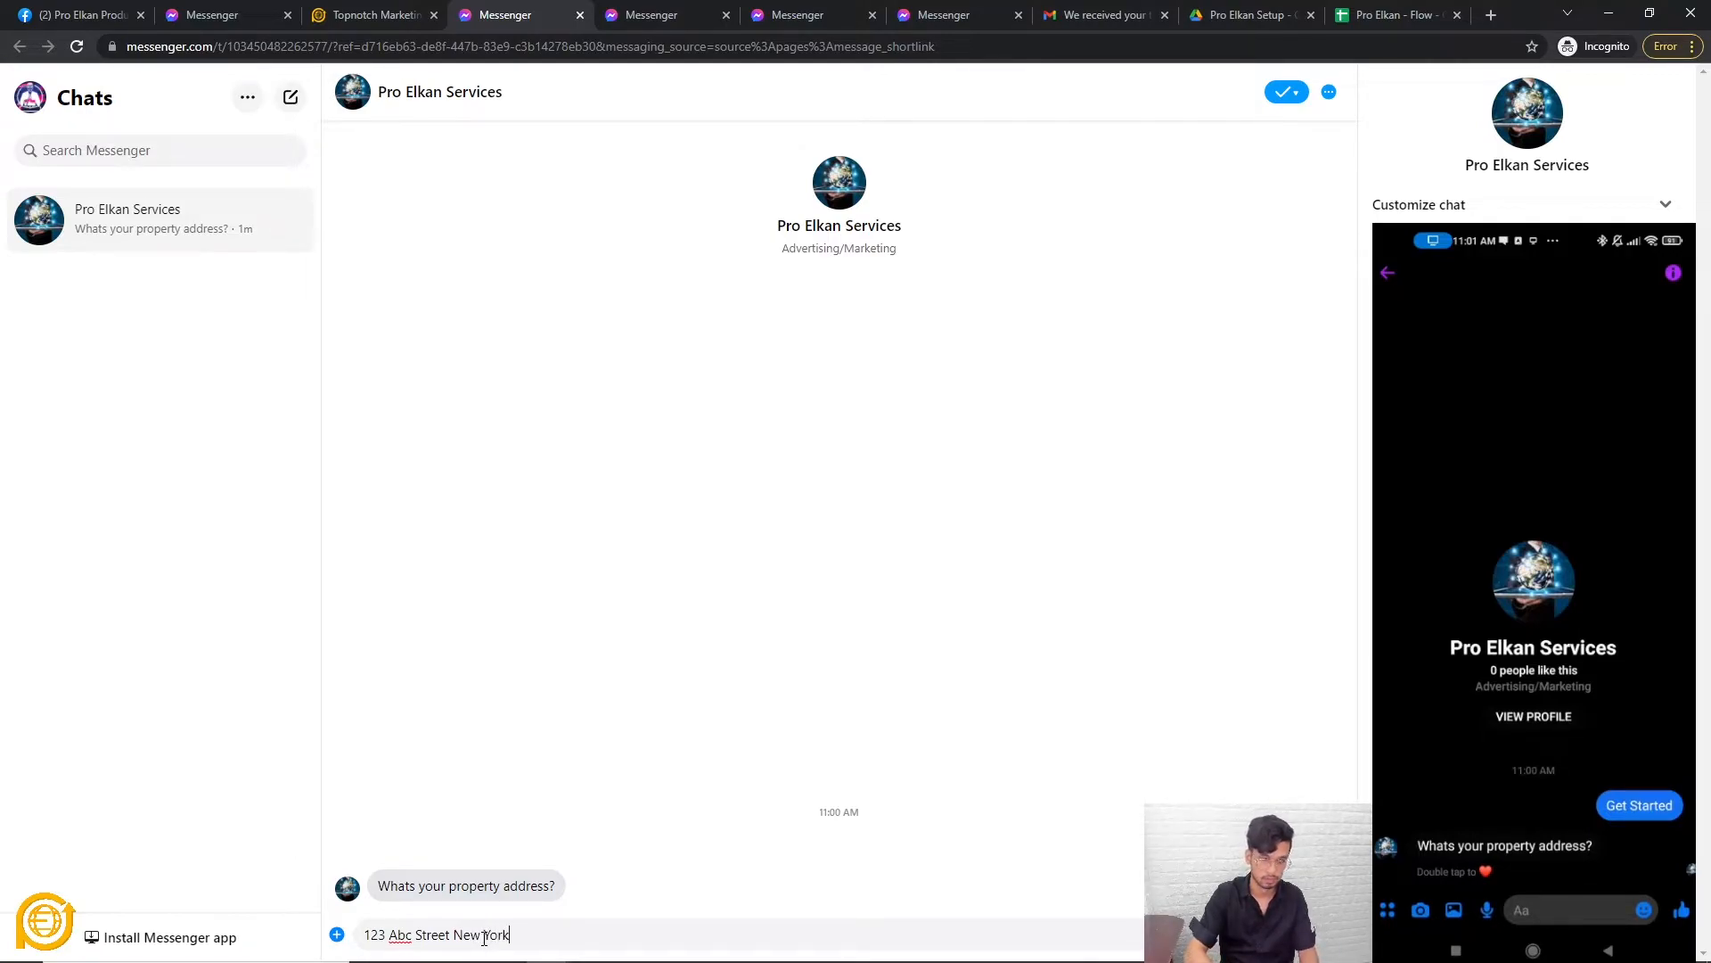
key("Return")
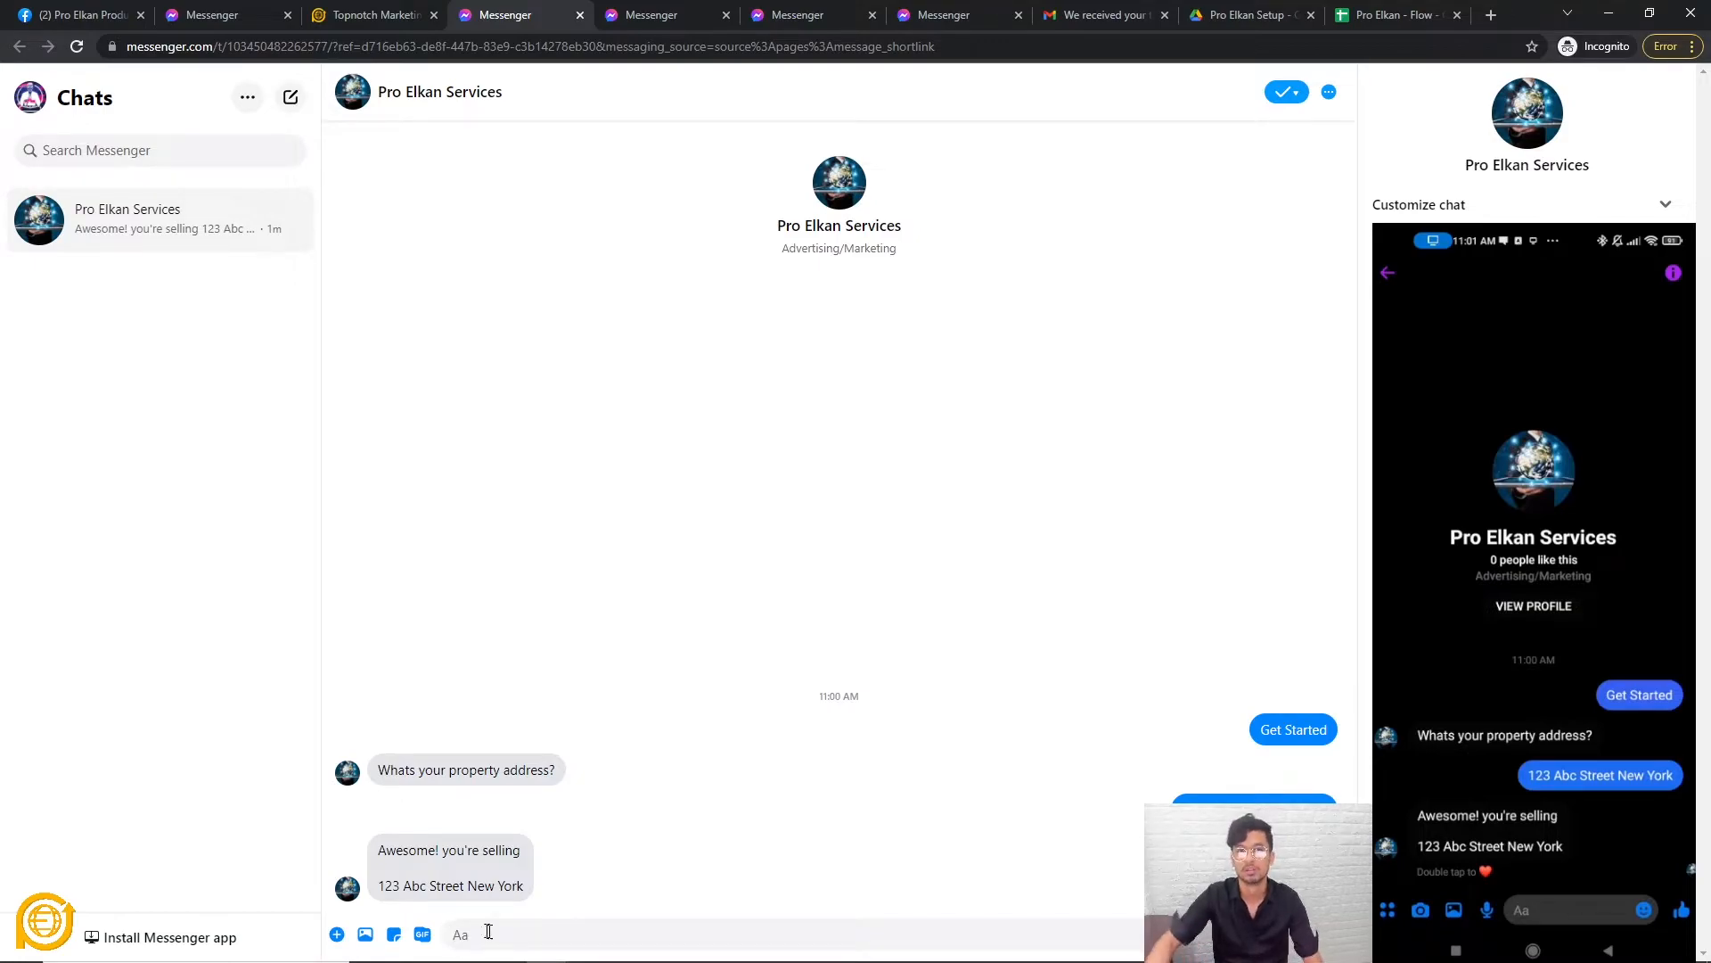
left_click(379, 14)
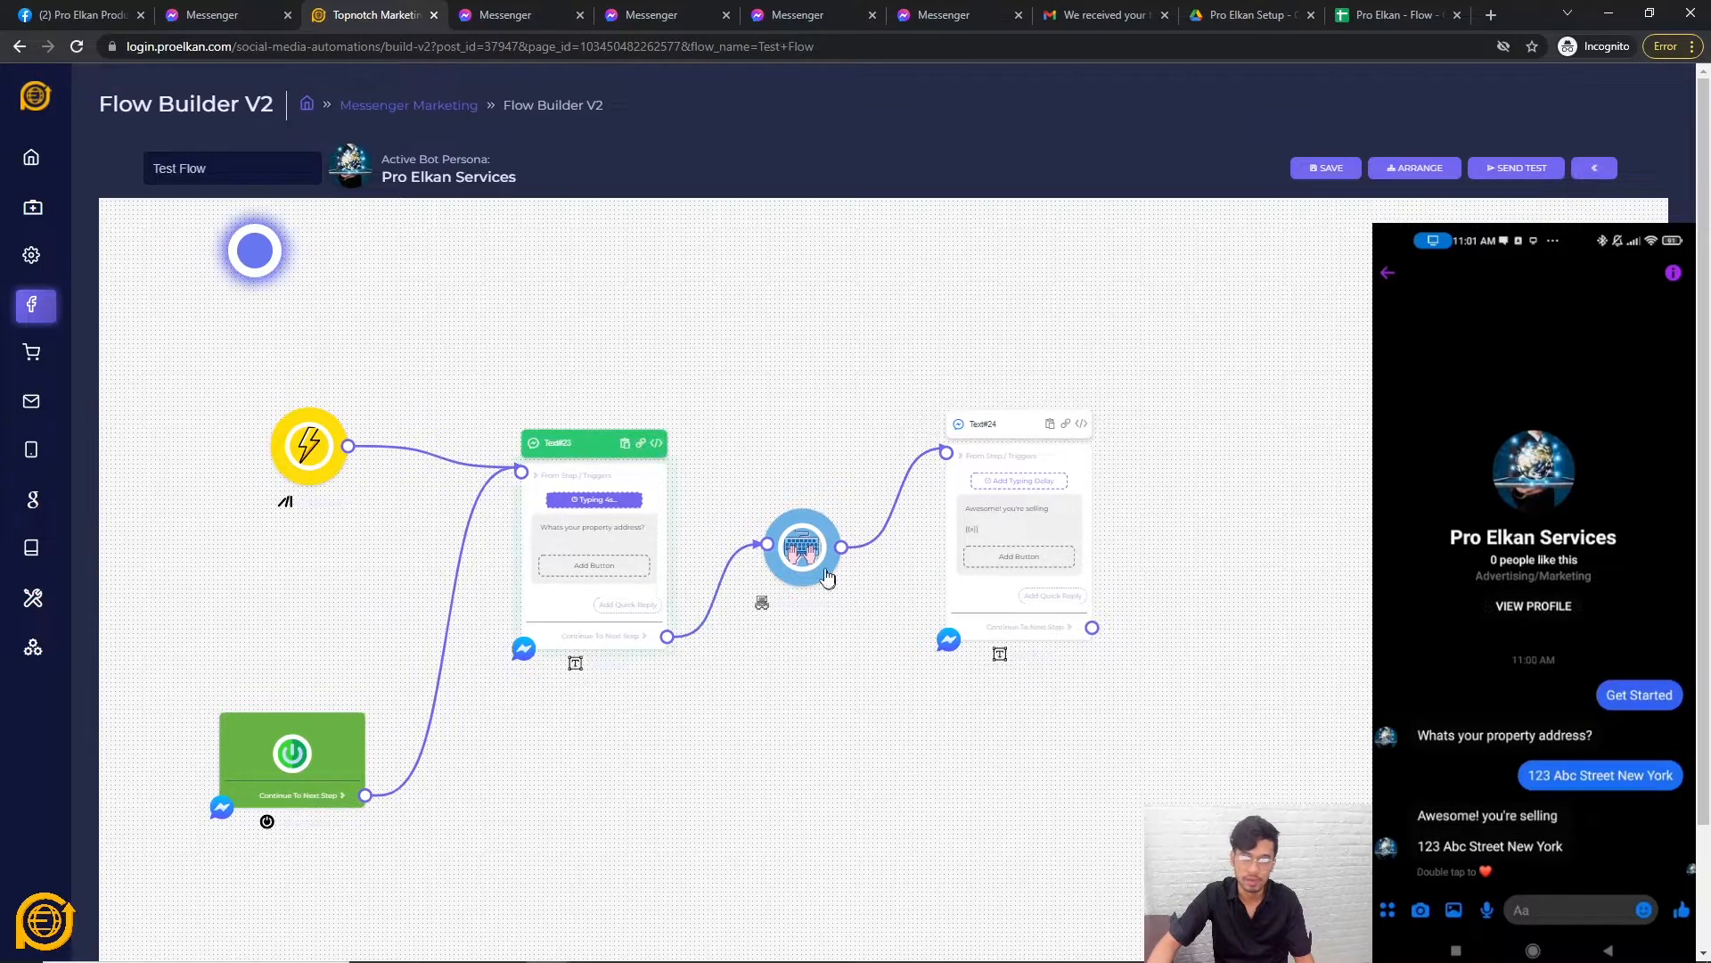
Inspect the captured address in D1 of the Live sheet and widen column D to fit it.
scroll(829, 580, "up", 2)
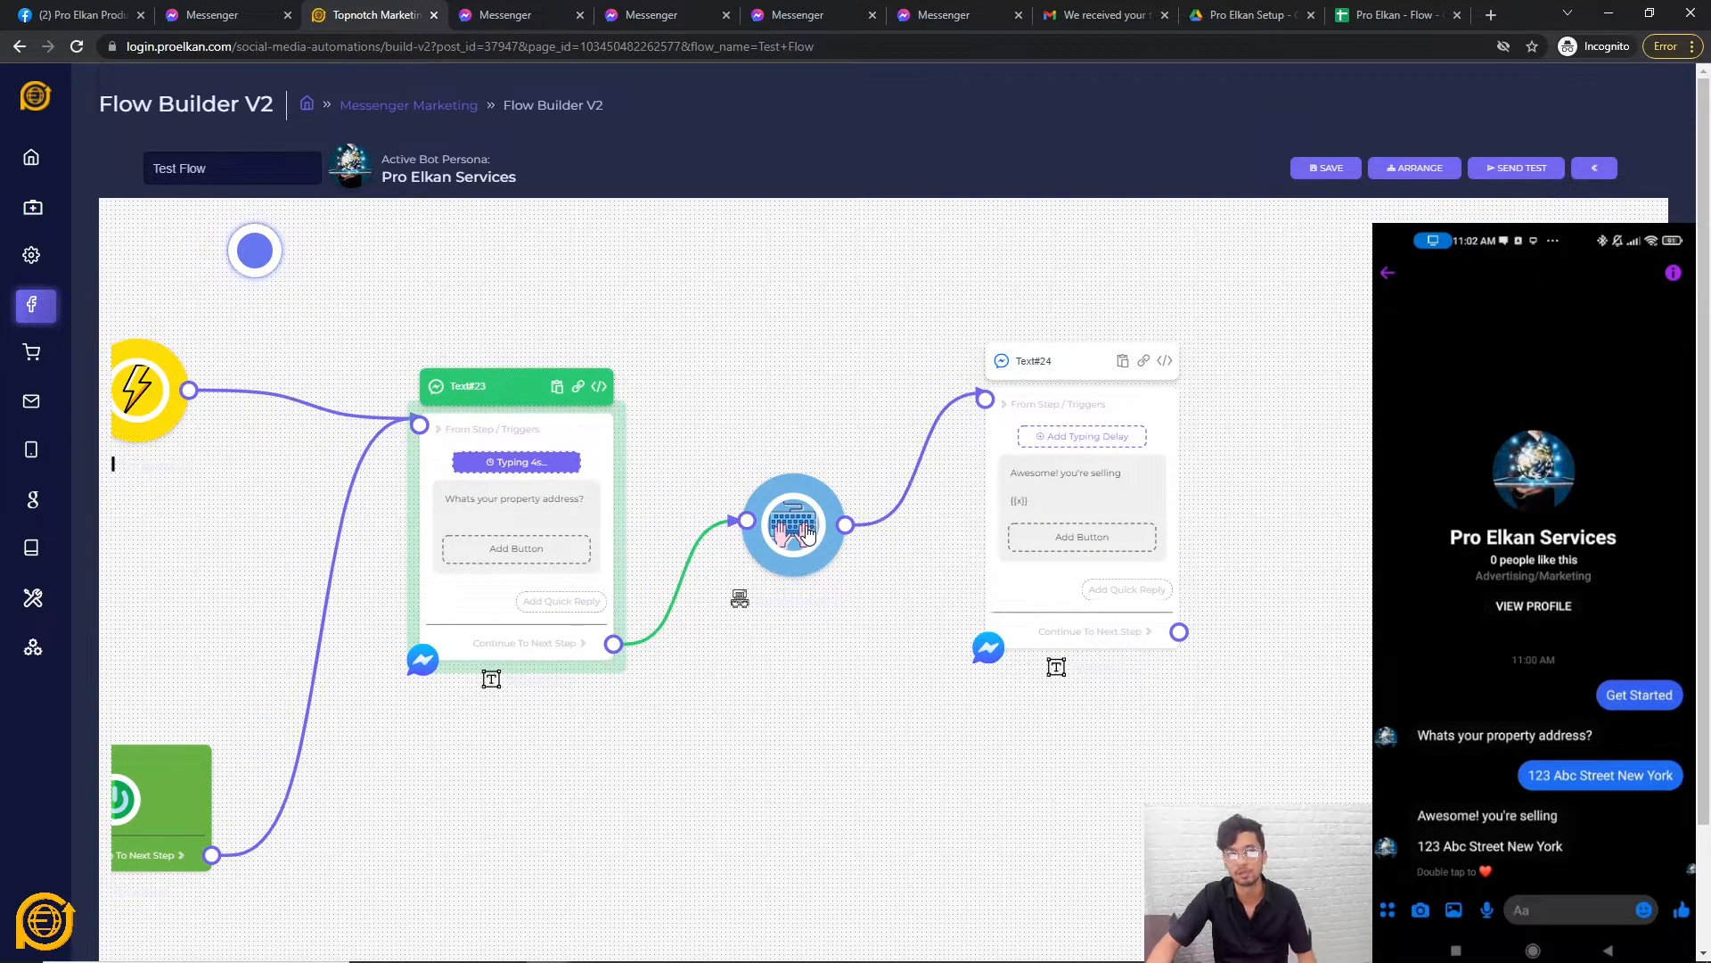
left_click(1362, 15)
left_click(243, 267)
left_click(392, 211)
left_click_drag(400, 185, 497, 185)
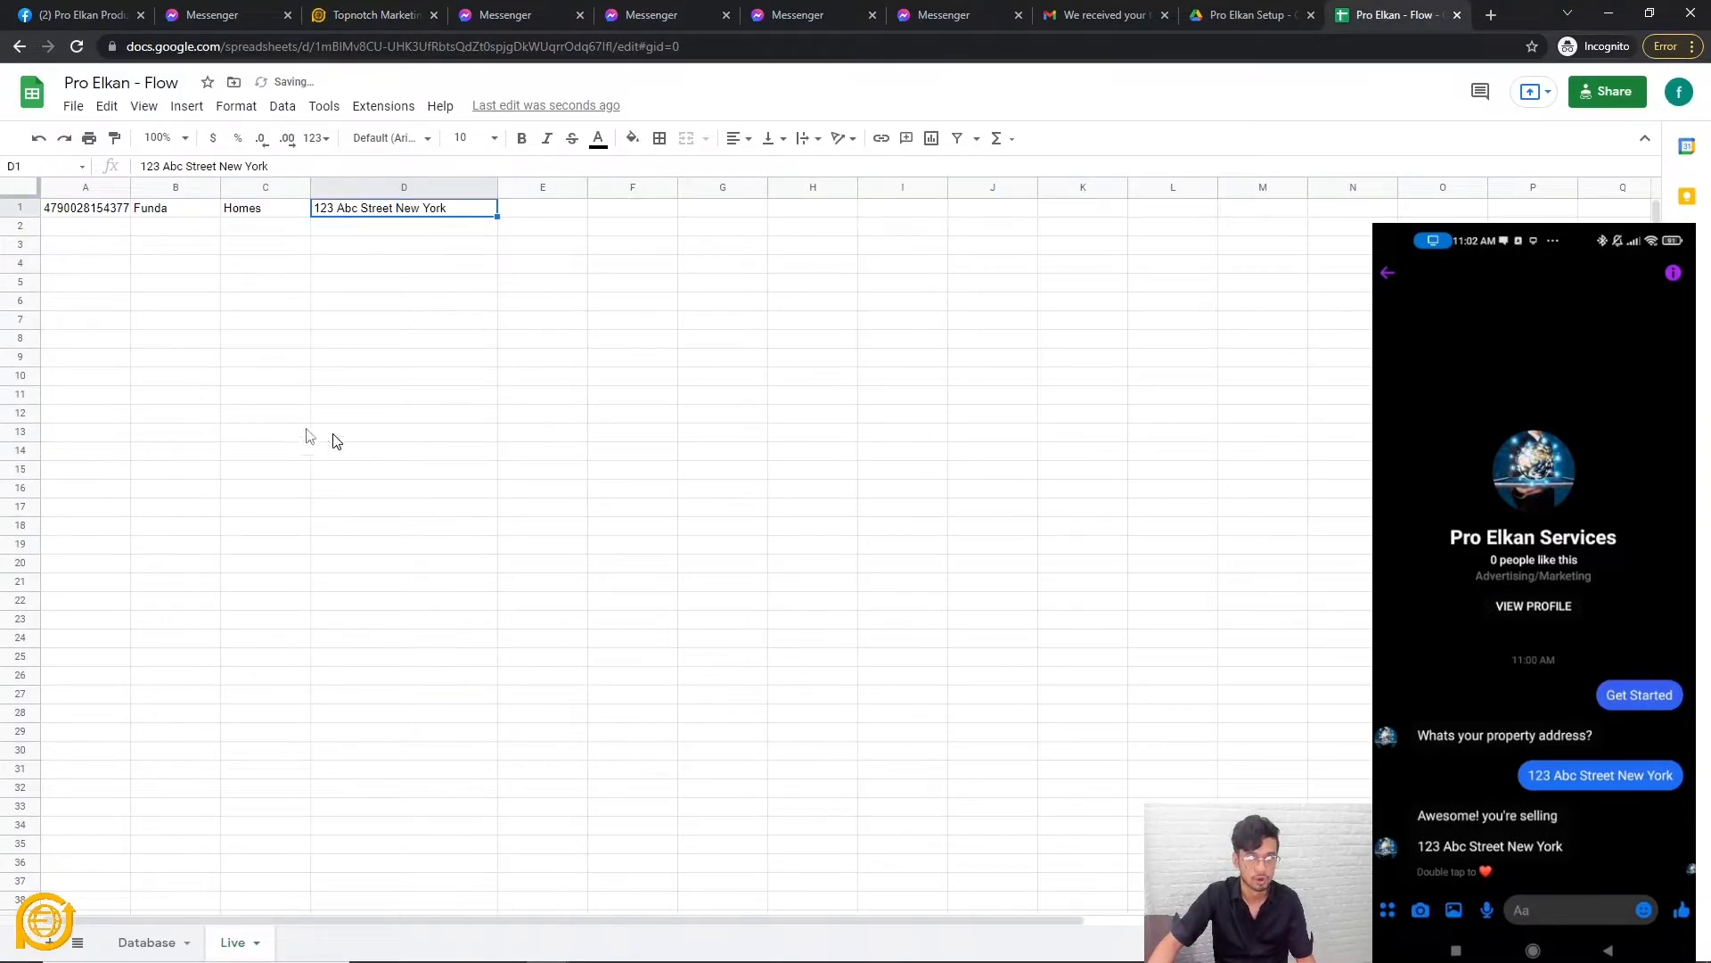
Check the captured name and address in B1–D1, comparing the Live and Database sheets.
left_click(203, 221)
left_click(272, 220)
left_click(405, 220)
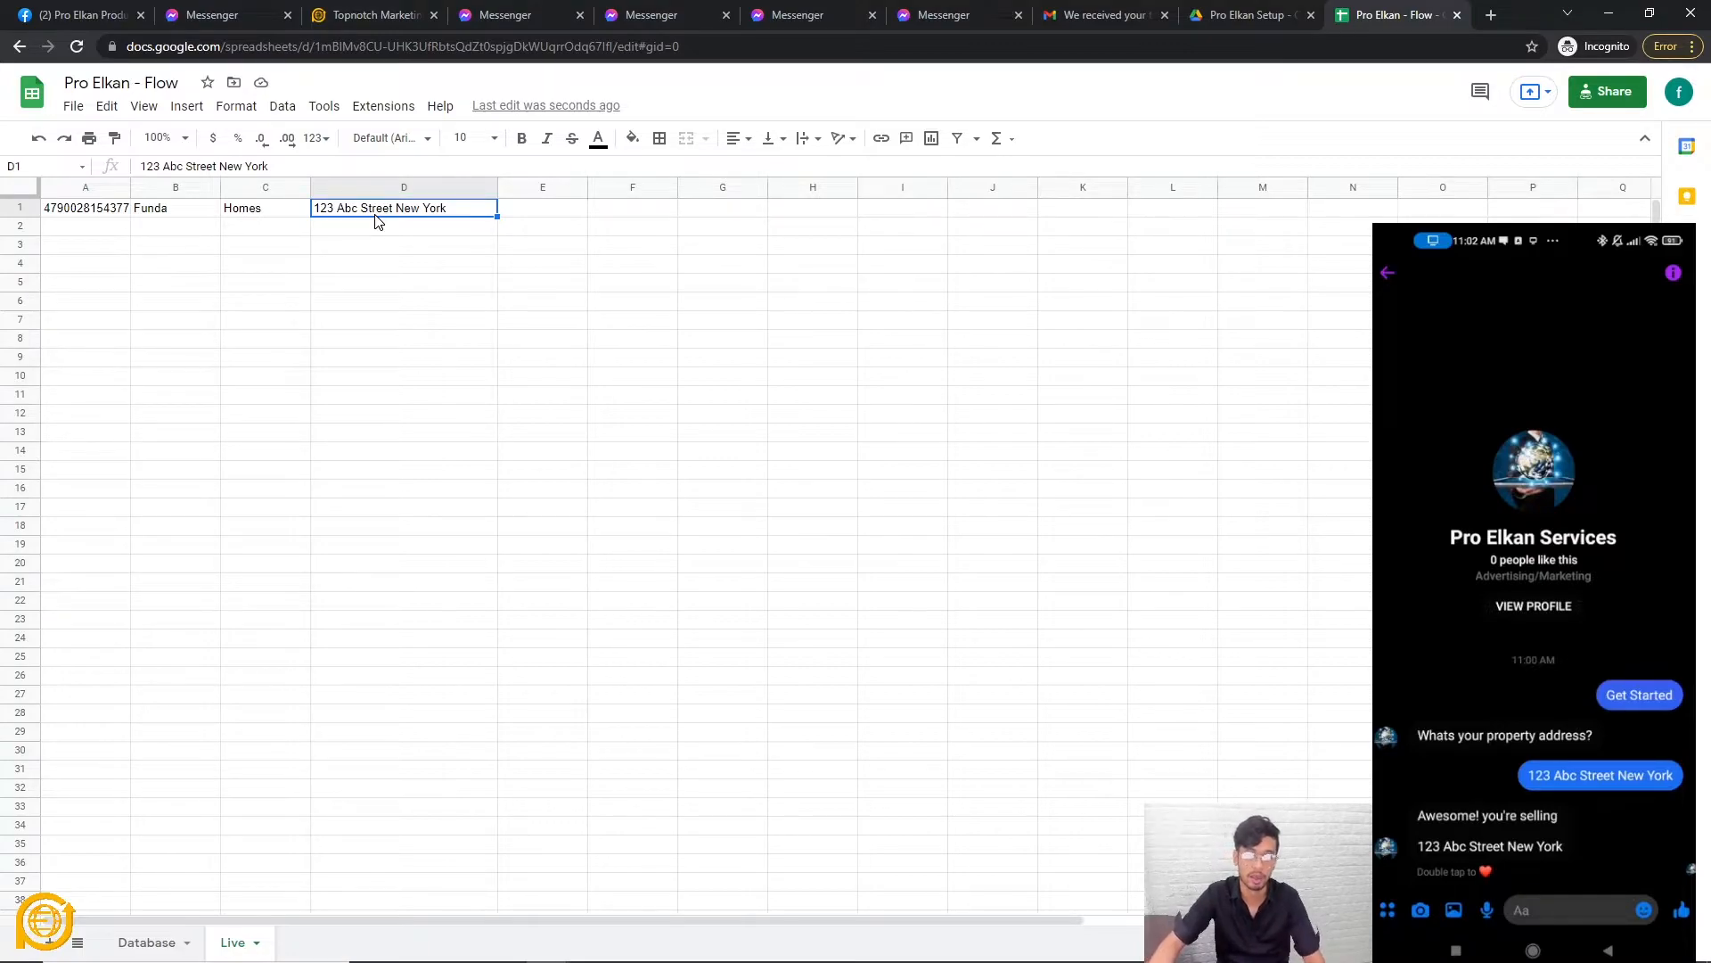
left_click(232, 772)
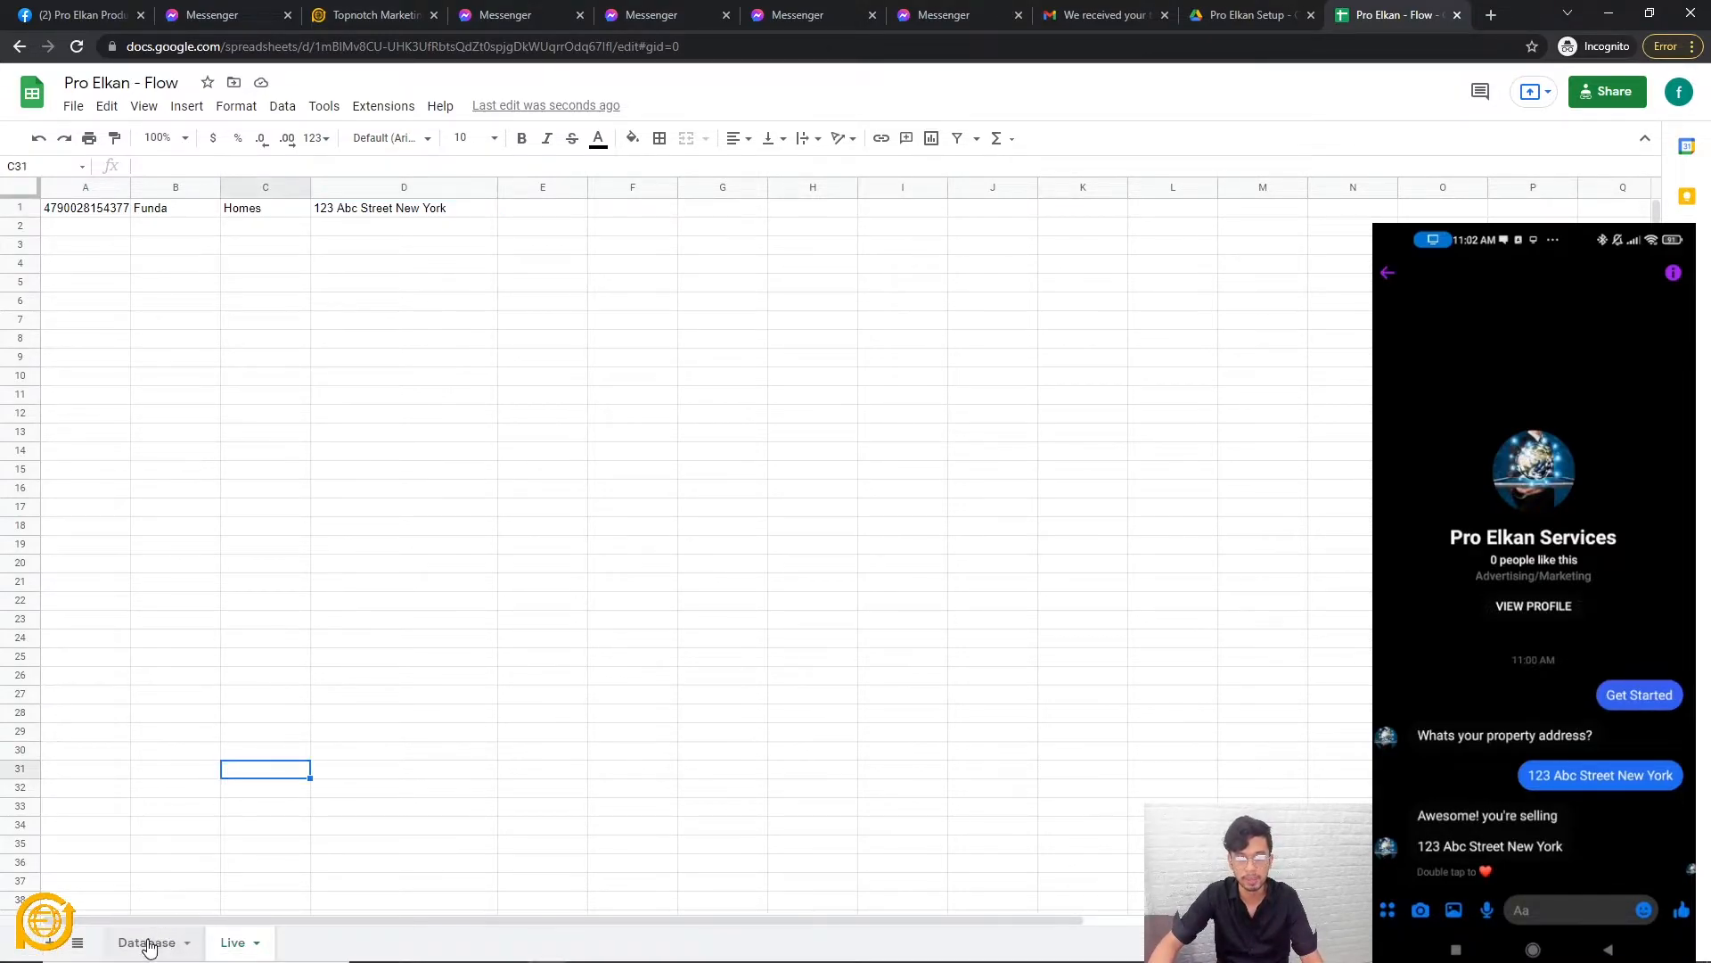
left_click(148, 943)
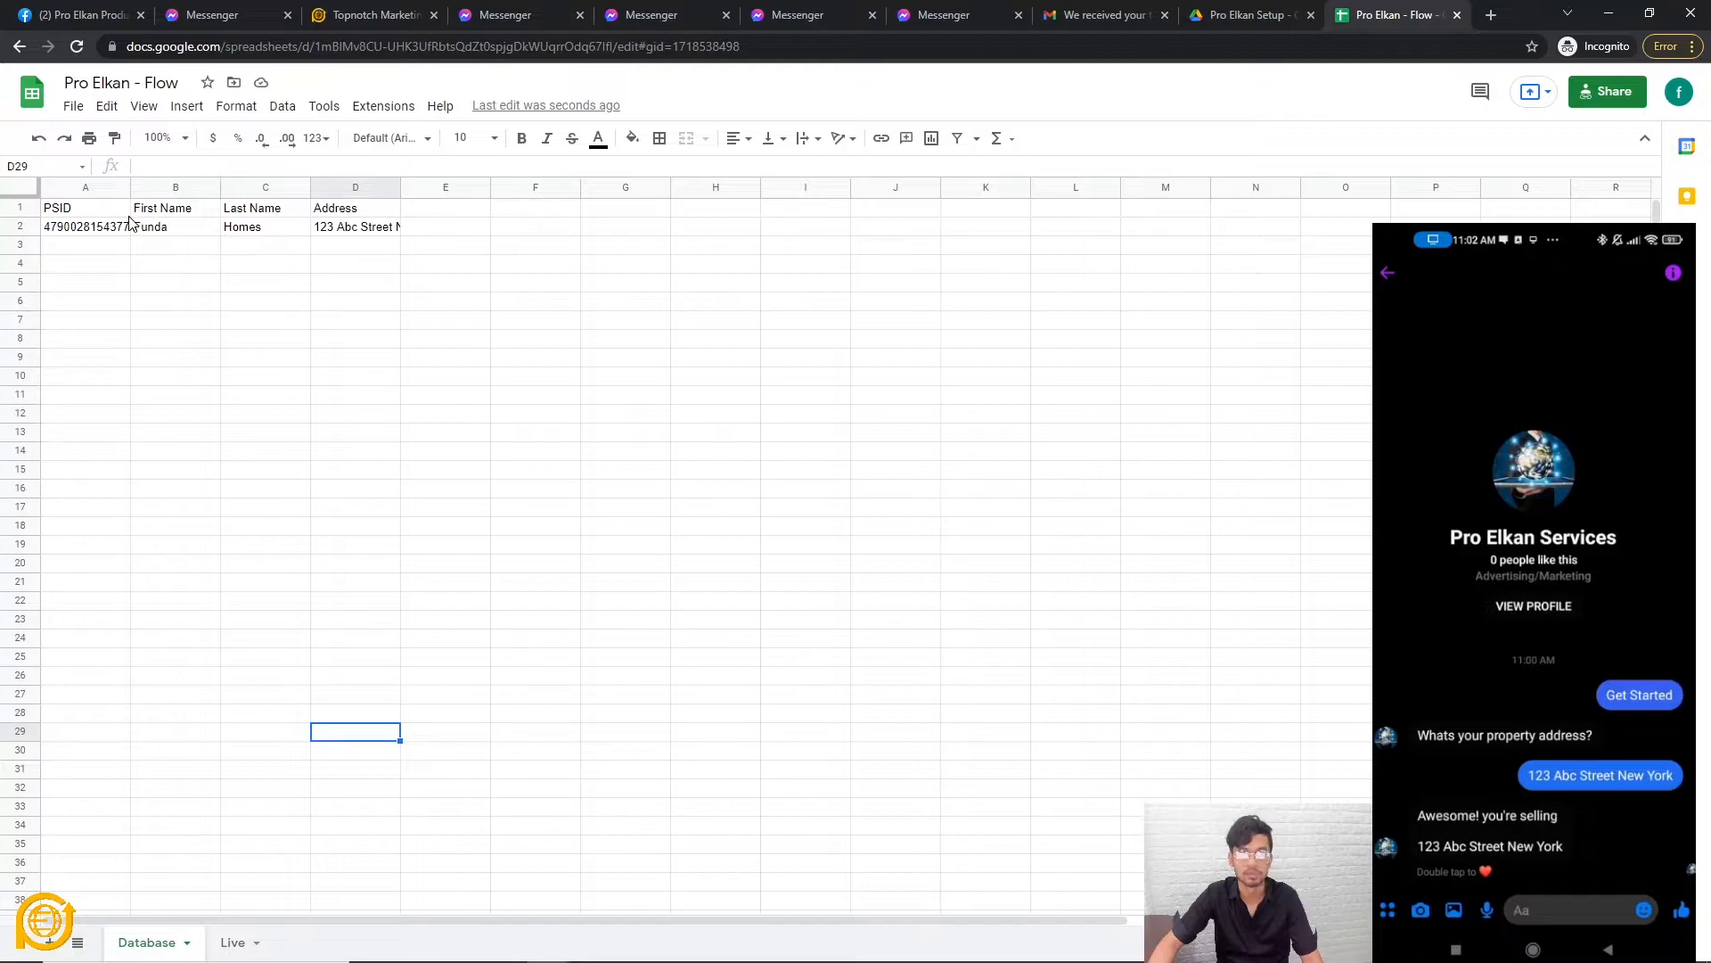
left_click(330, 621)
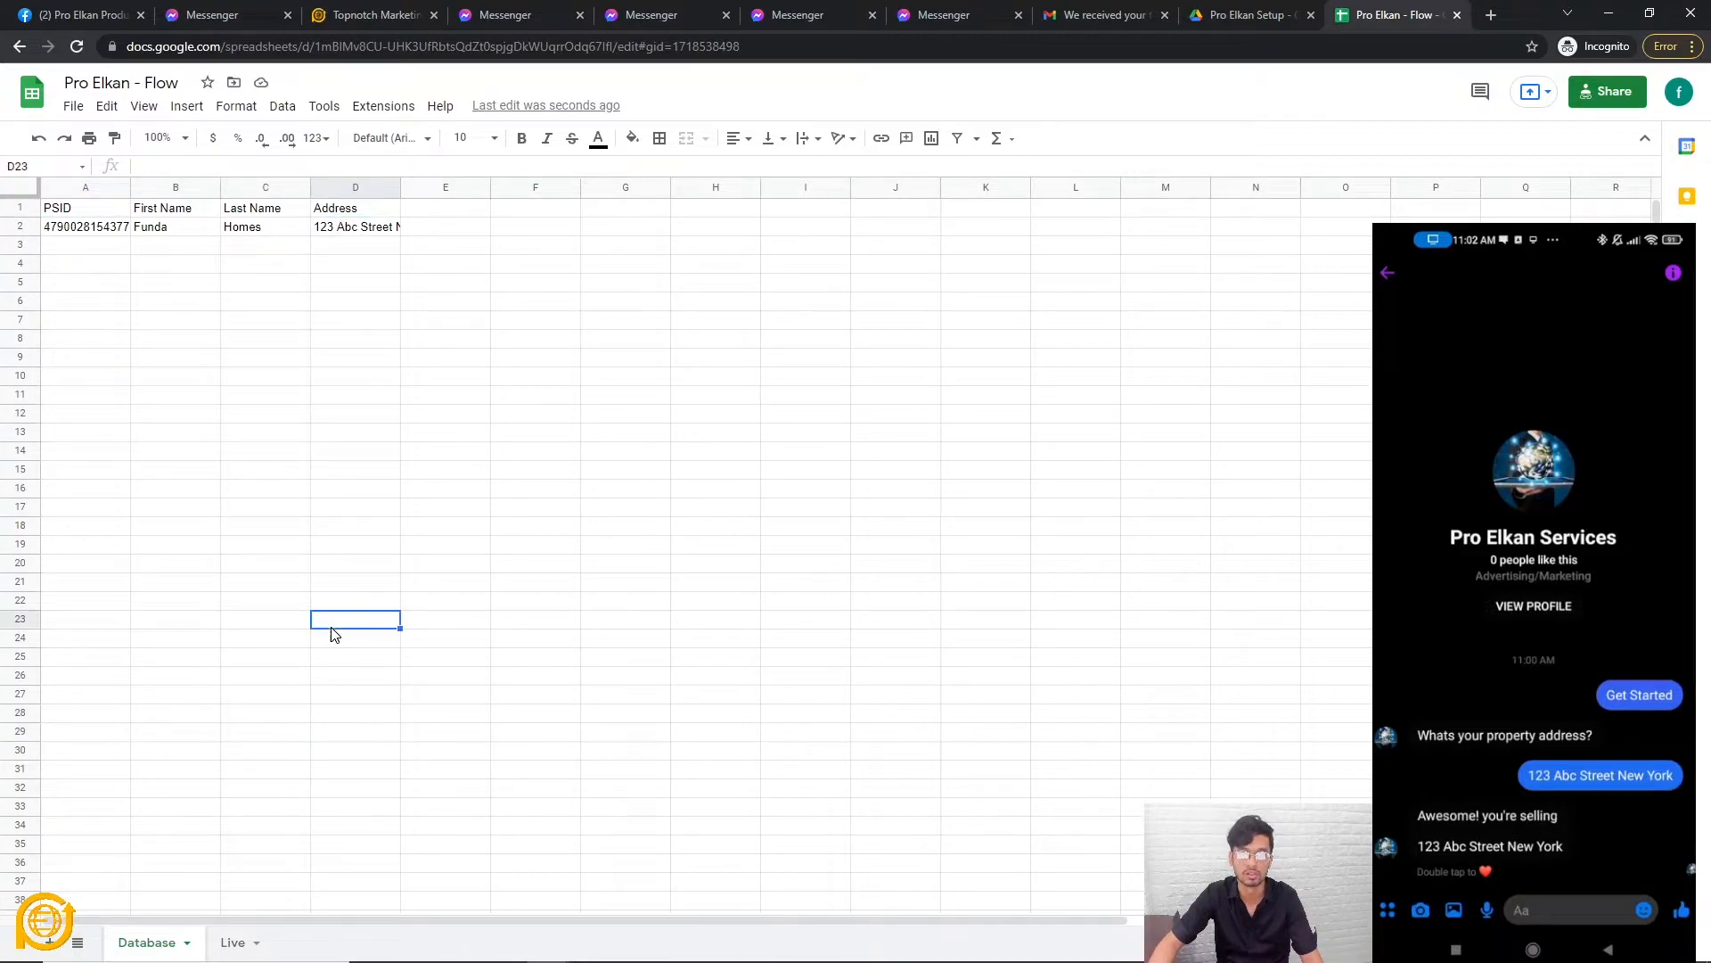
left_click(228, 943)
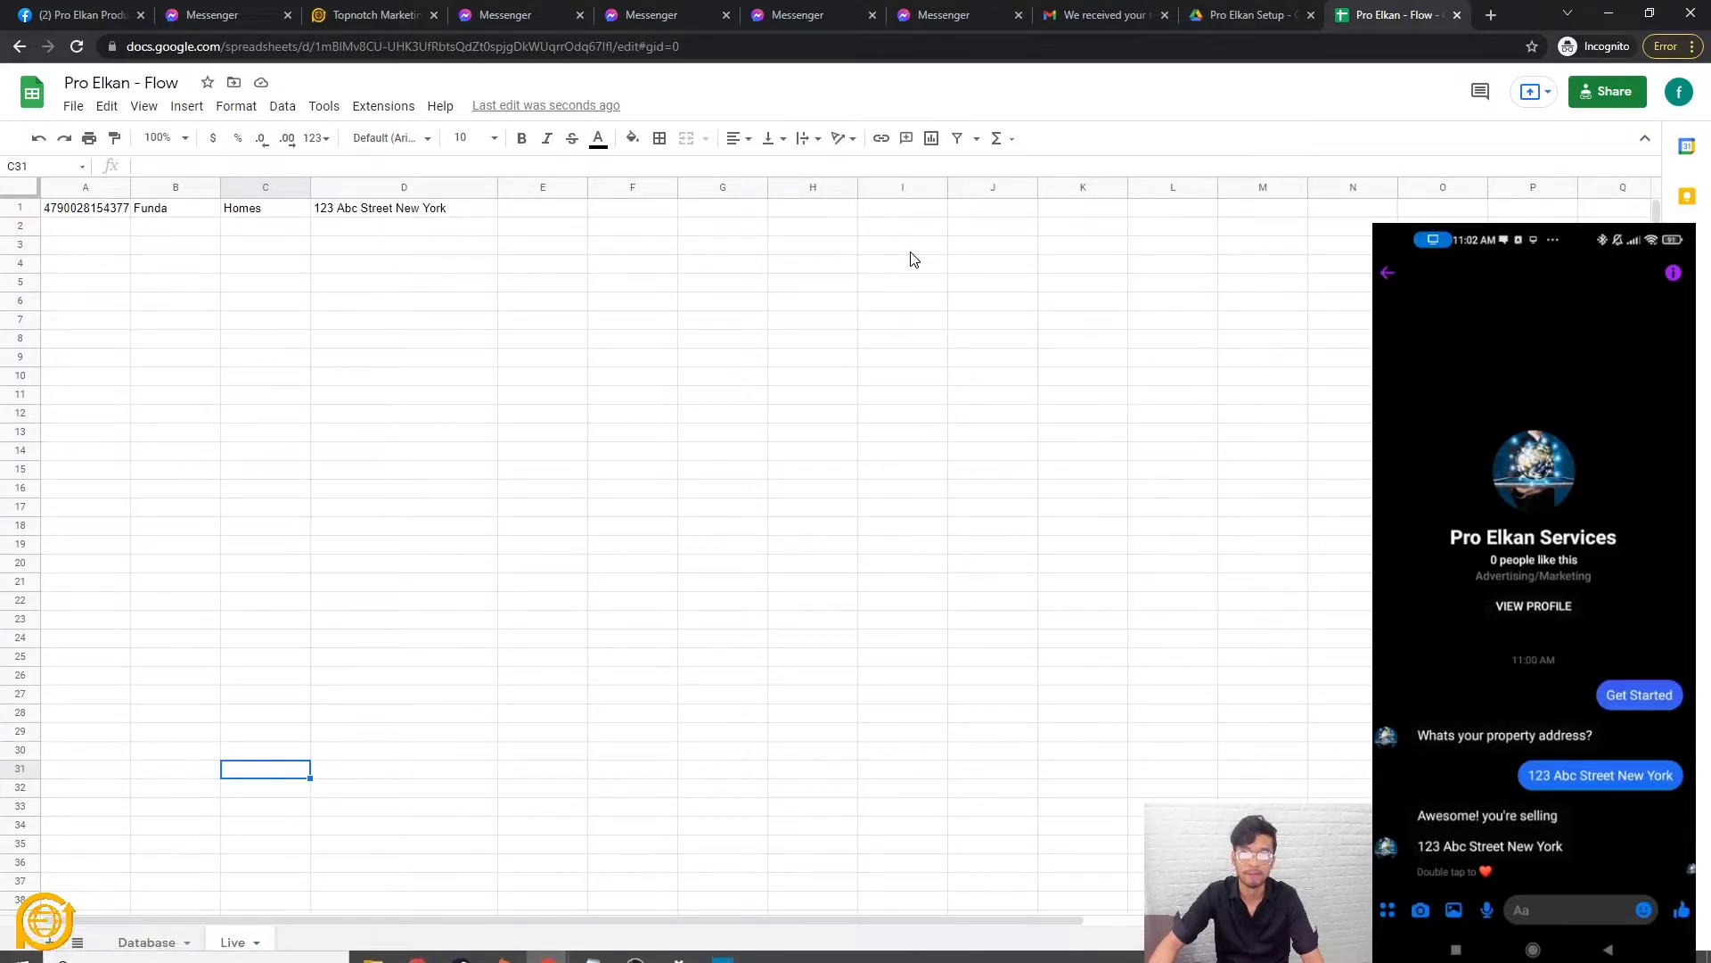
left_click(143, 945)
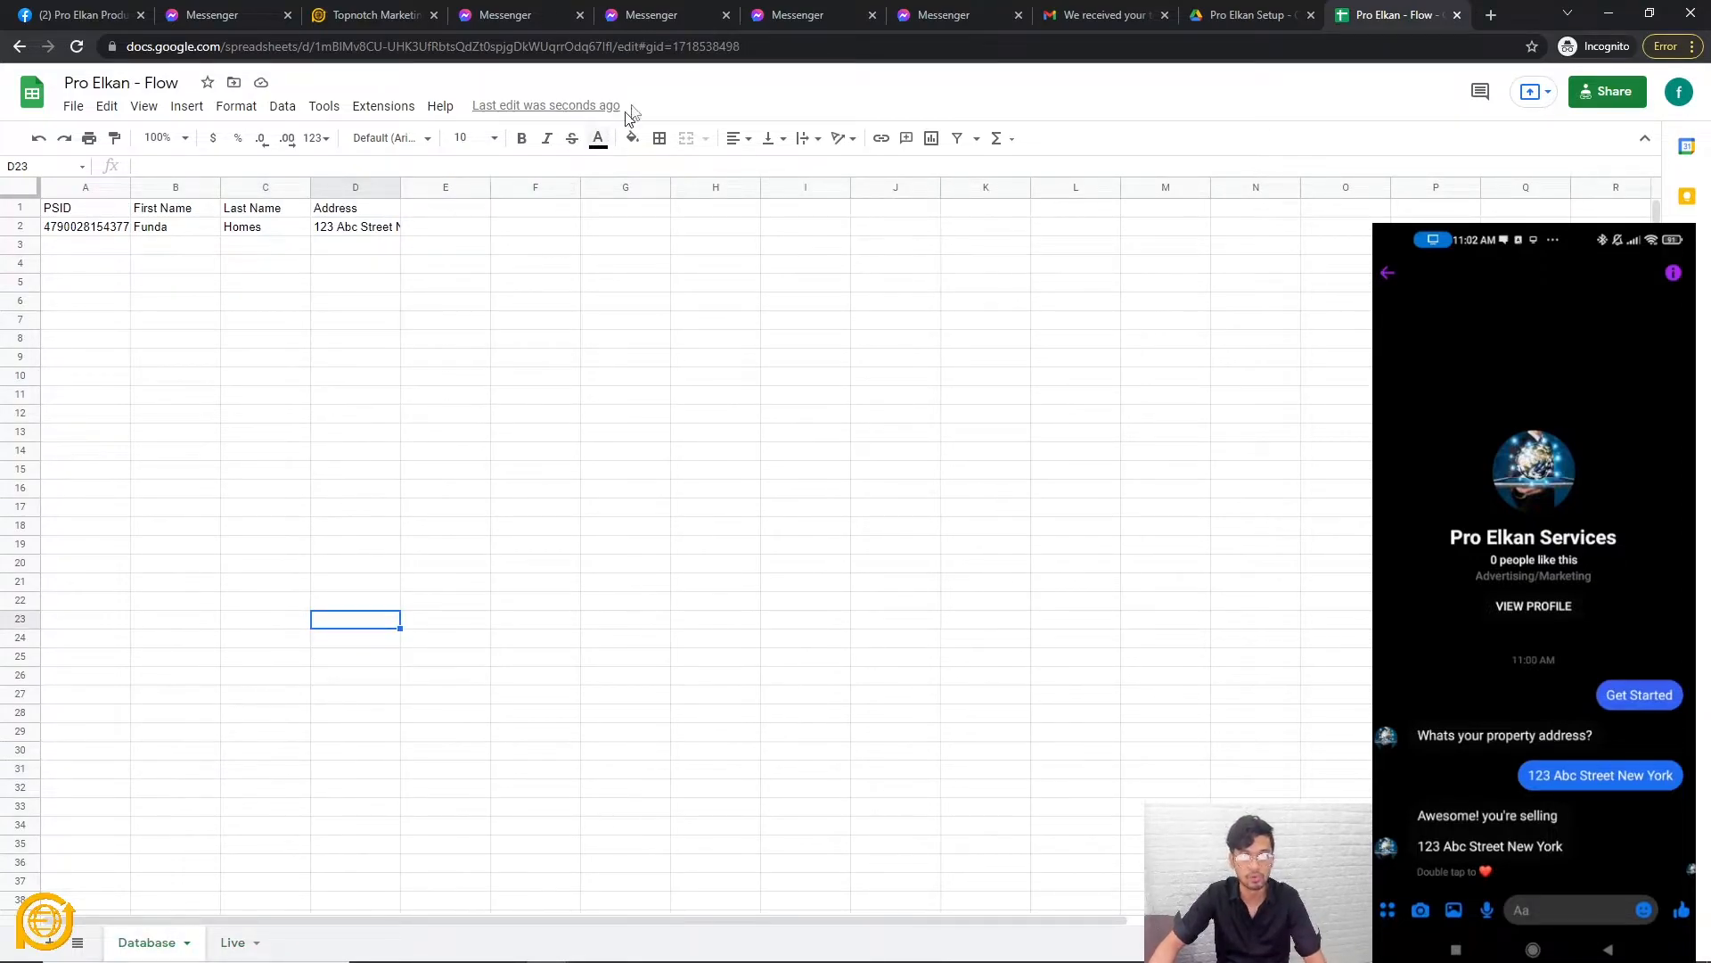
left_click(365, 16)
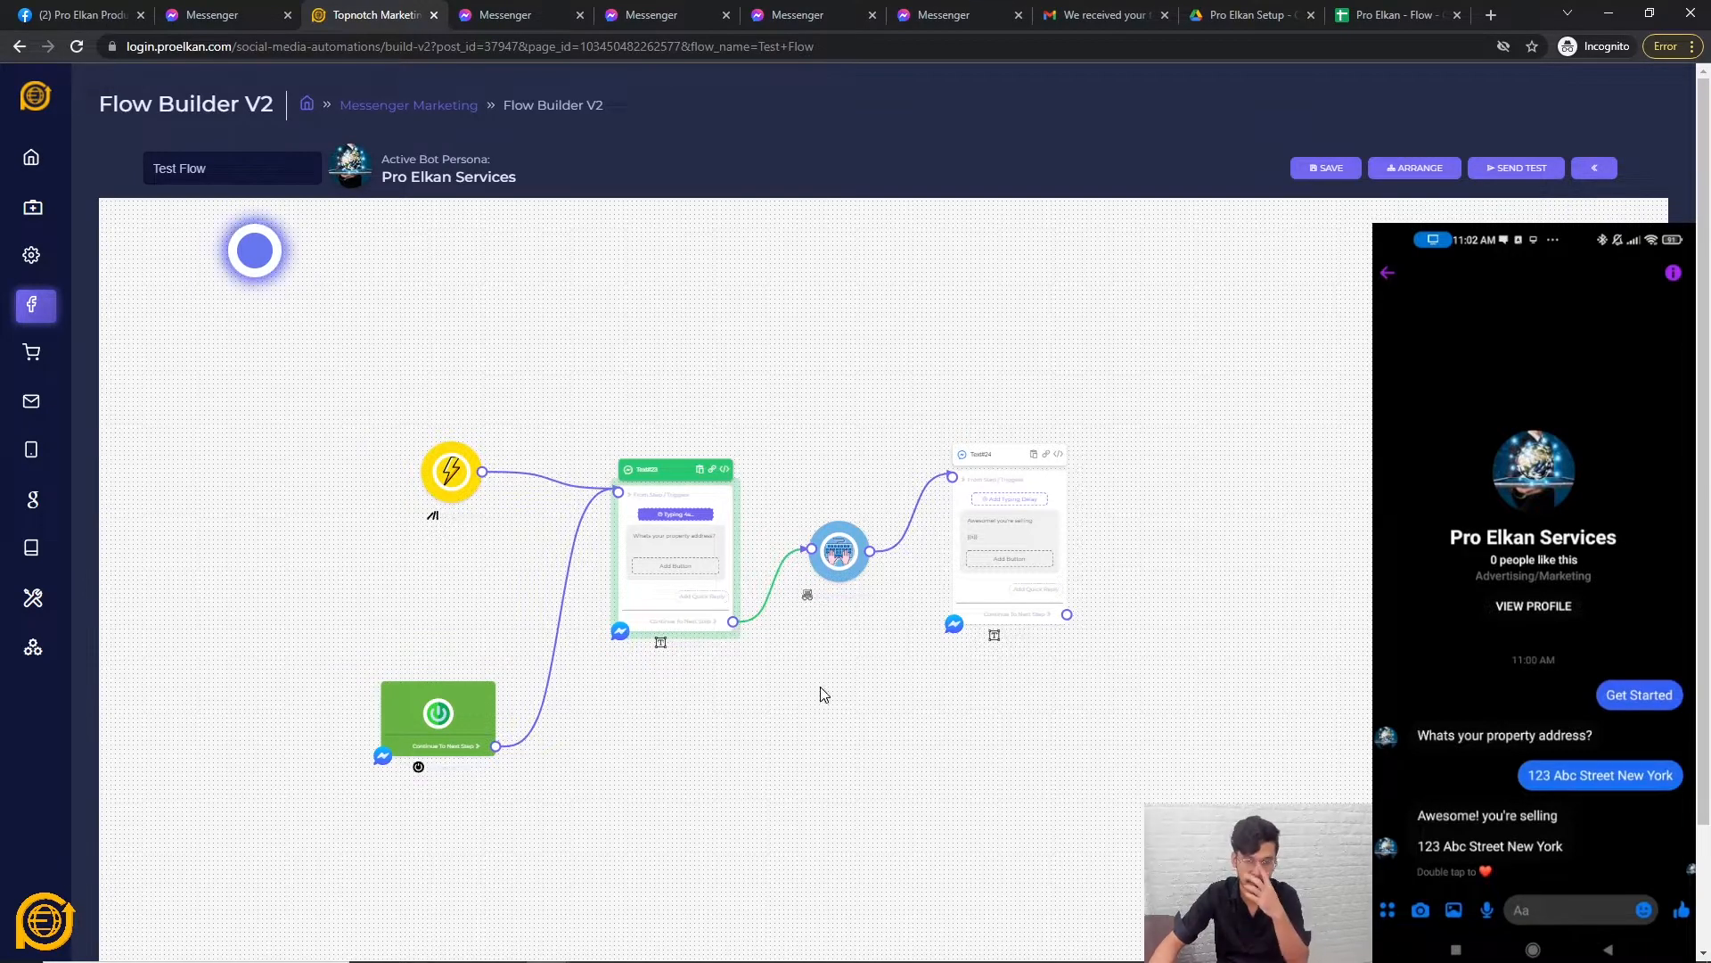
Add a Condition step to the flow and move it into view.
left_click(1032, 592)
right_click(810, 745)
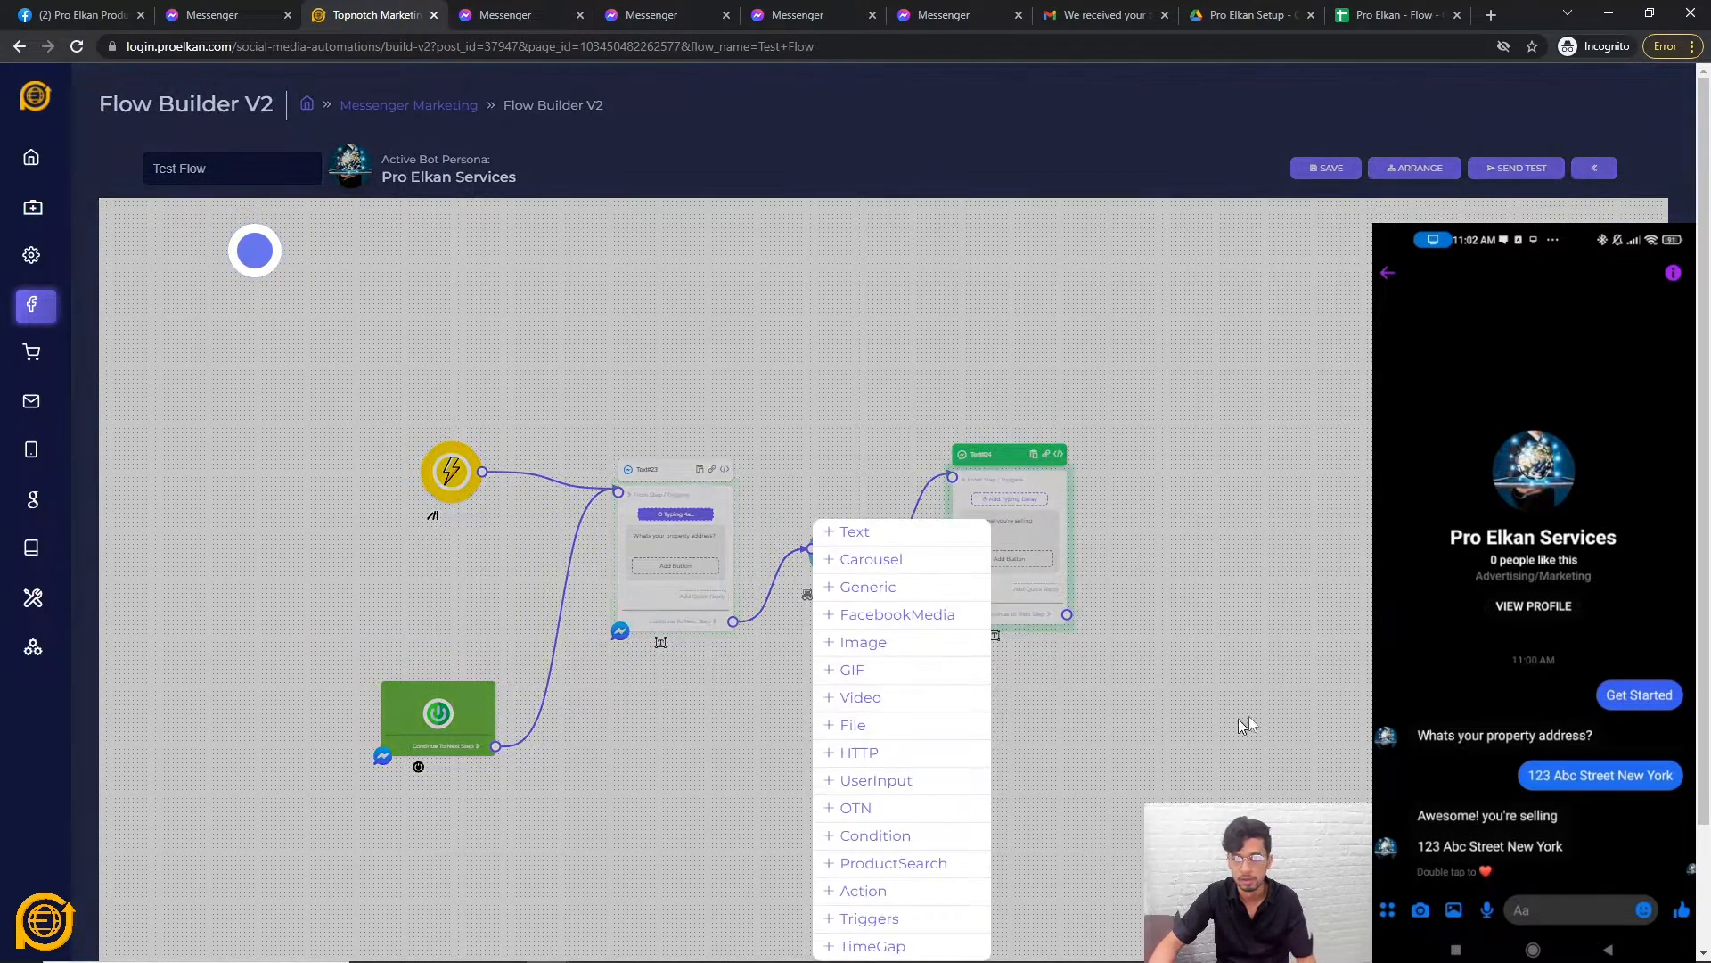
right_click(1221, 420)
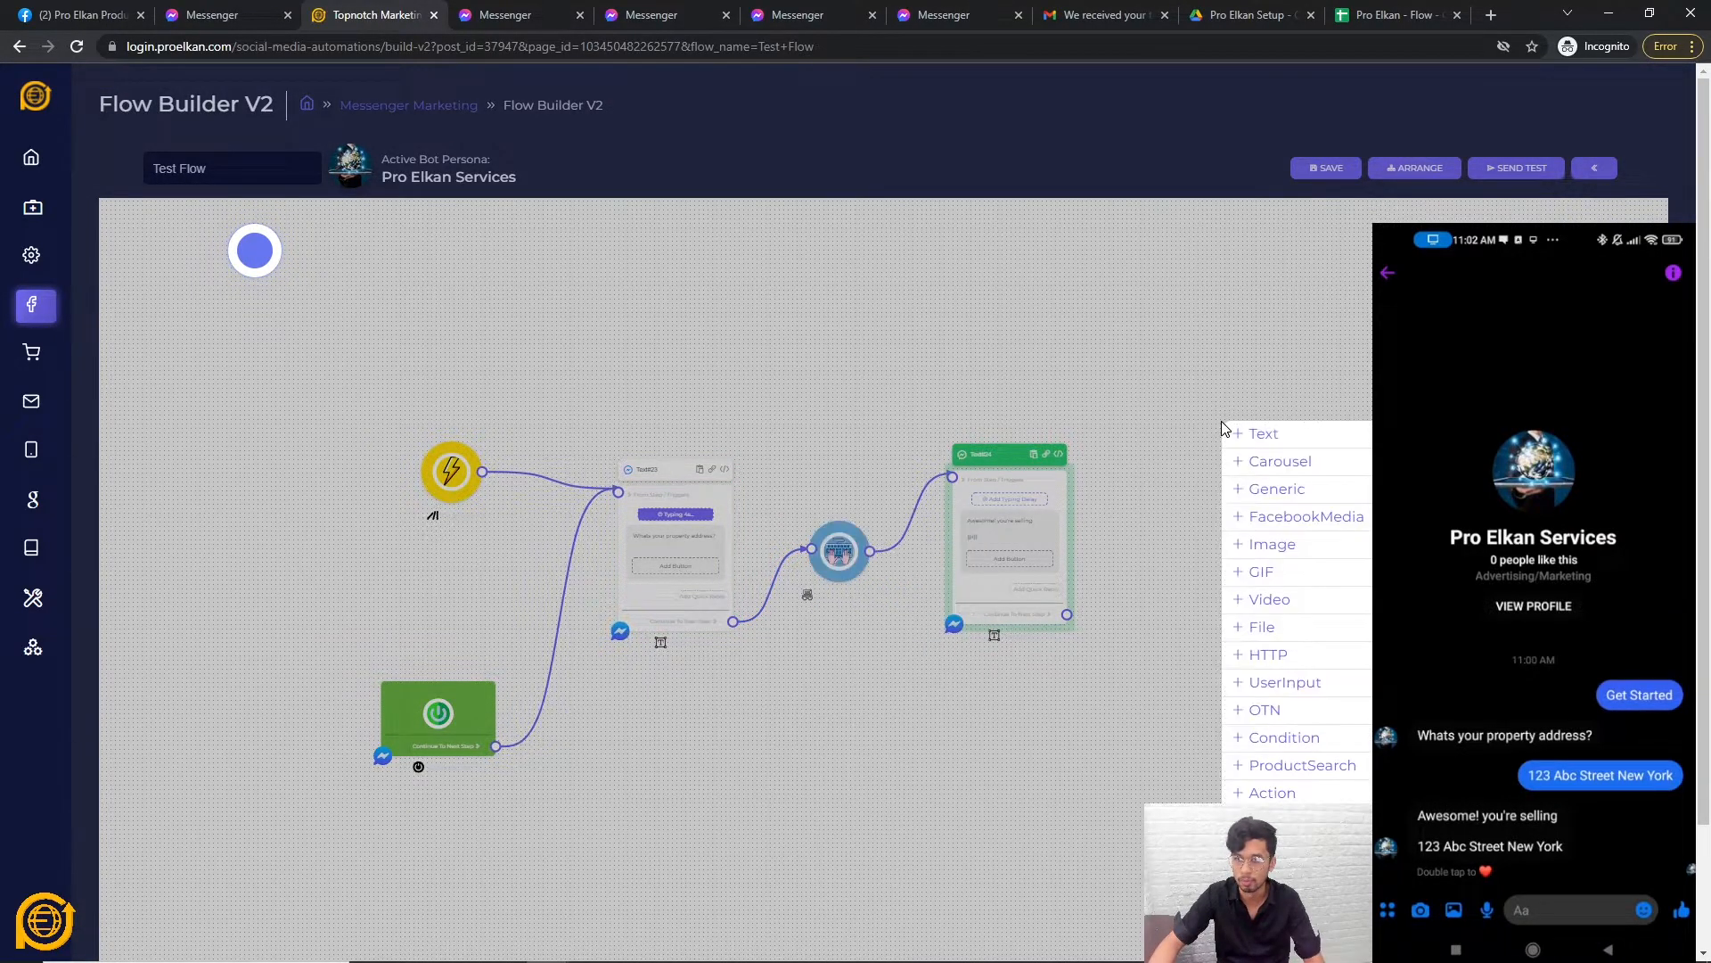
left_click(1288, 737)
left_click_drag(1325, 742, 1247, 635)
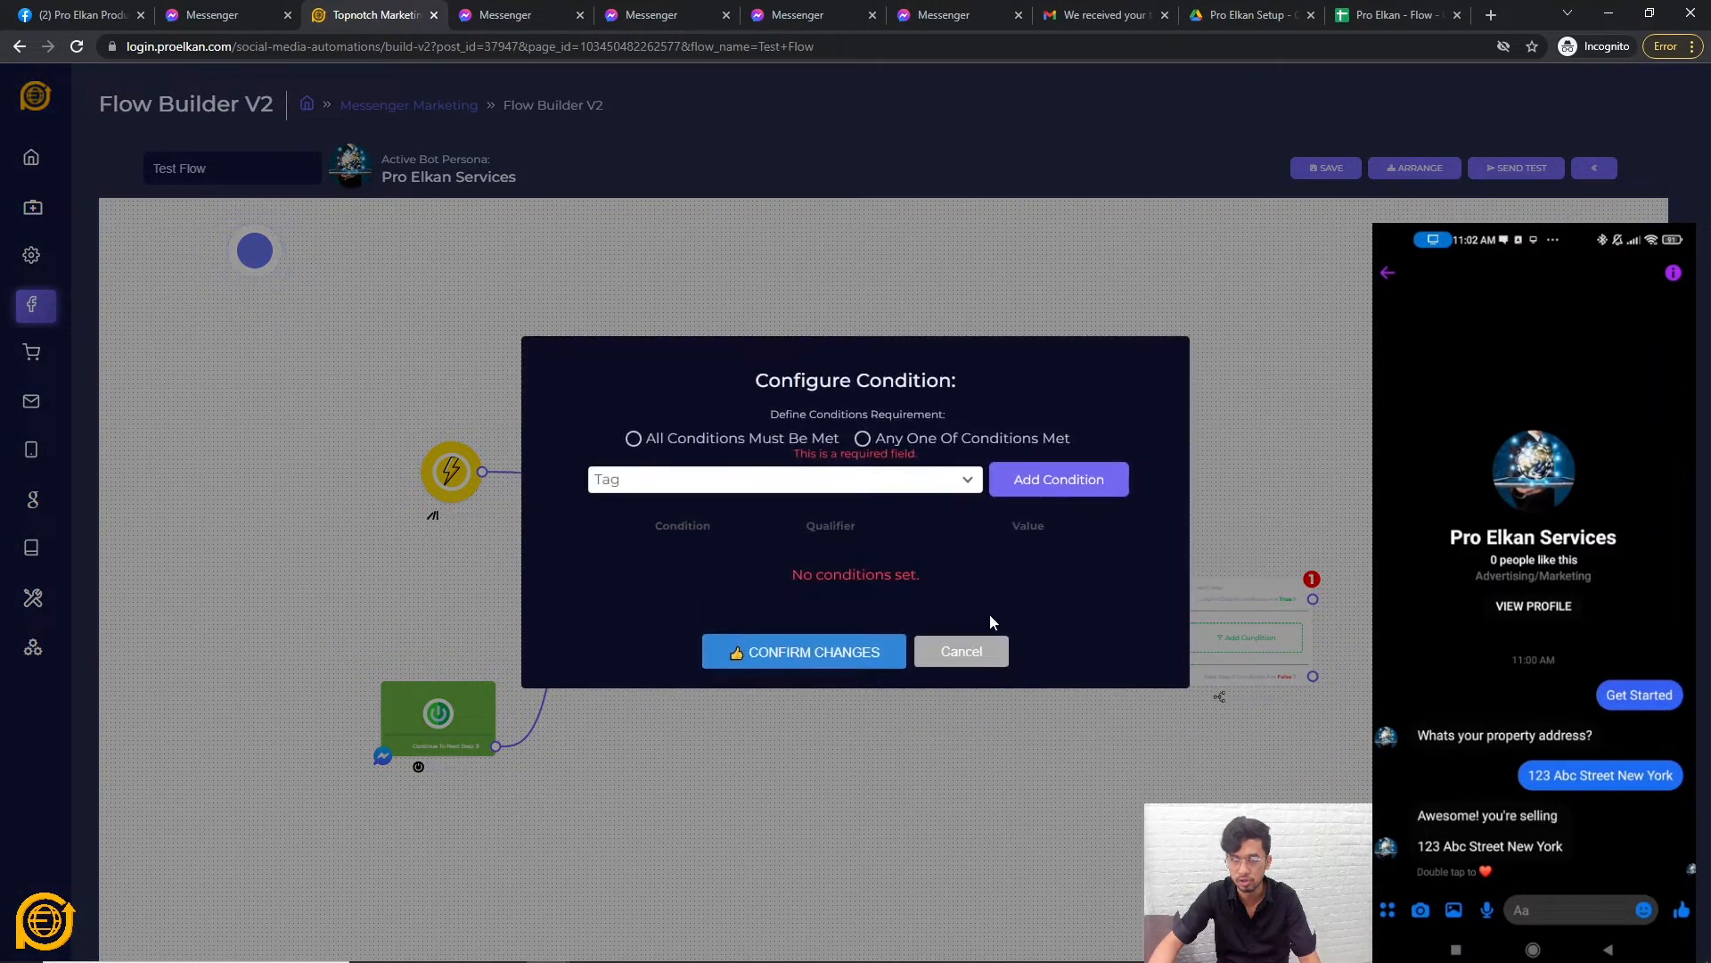
left_click(957, 649)
scroll(1151, 777, "up", 5)
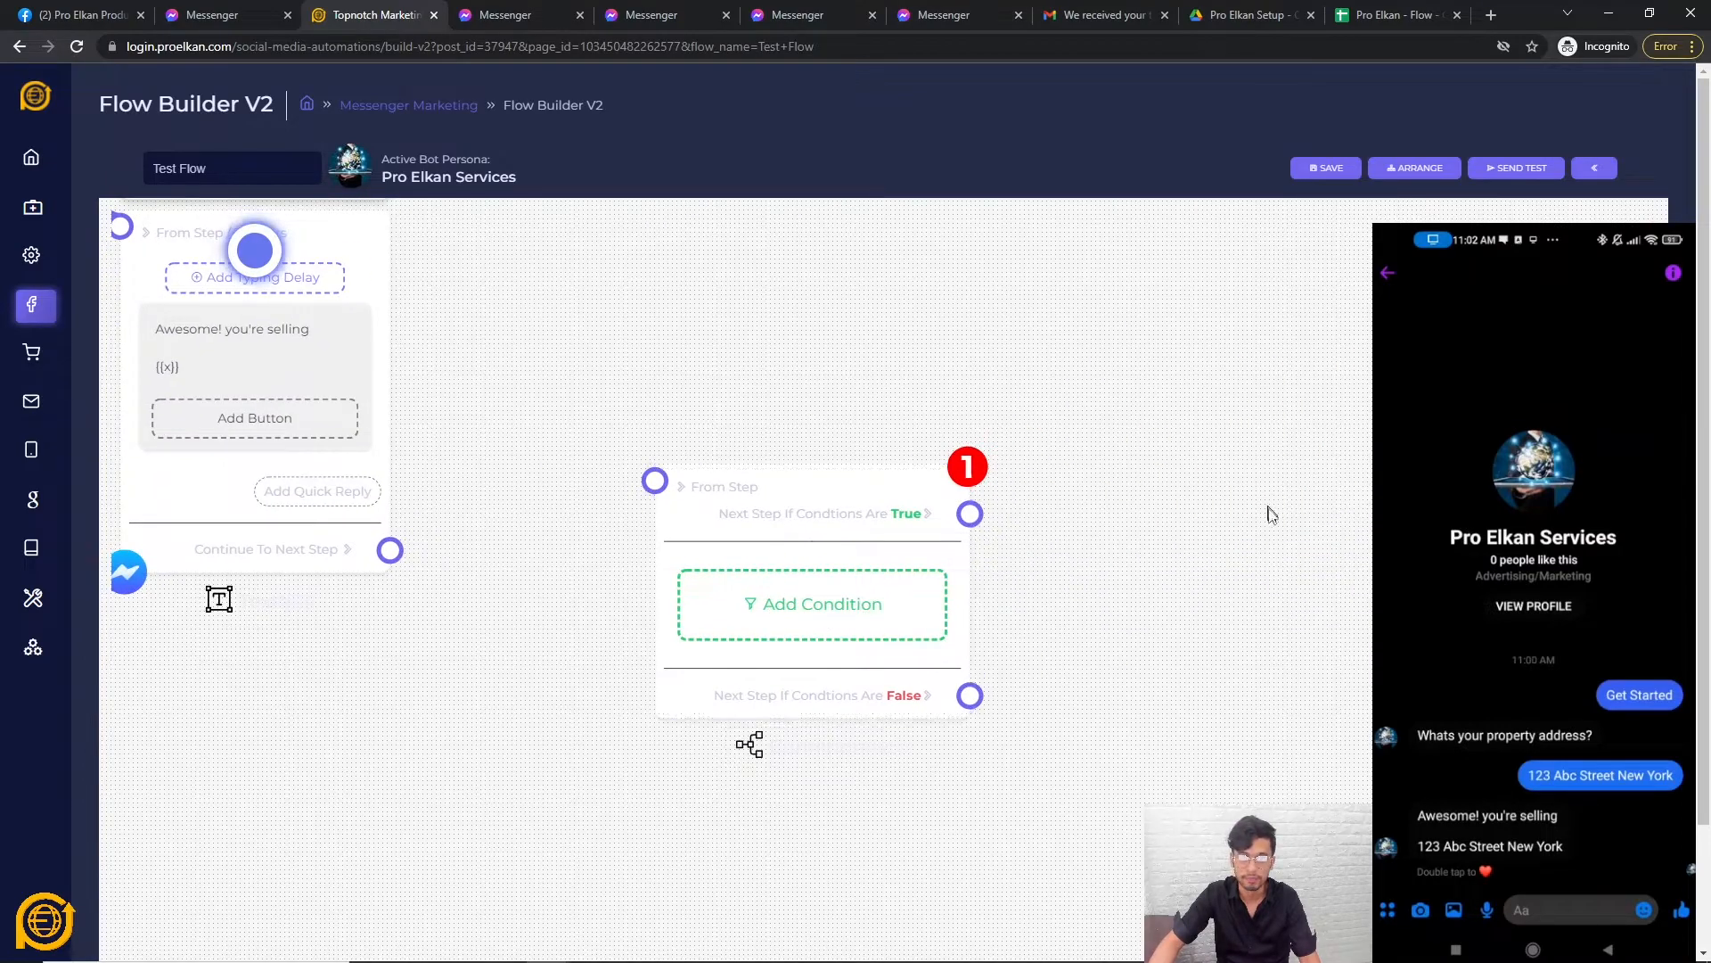
Try a condition rule checking custom variable X contains a value, then close without saving.
left_click(810, 619)
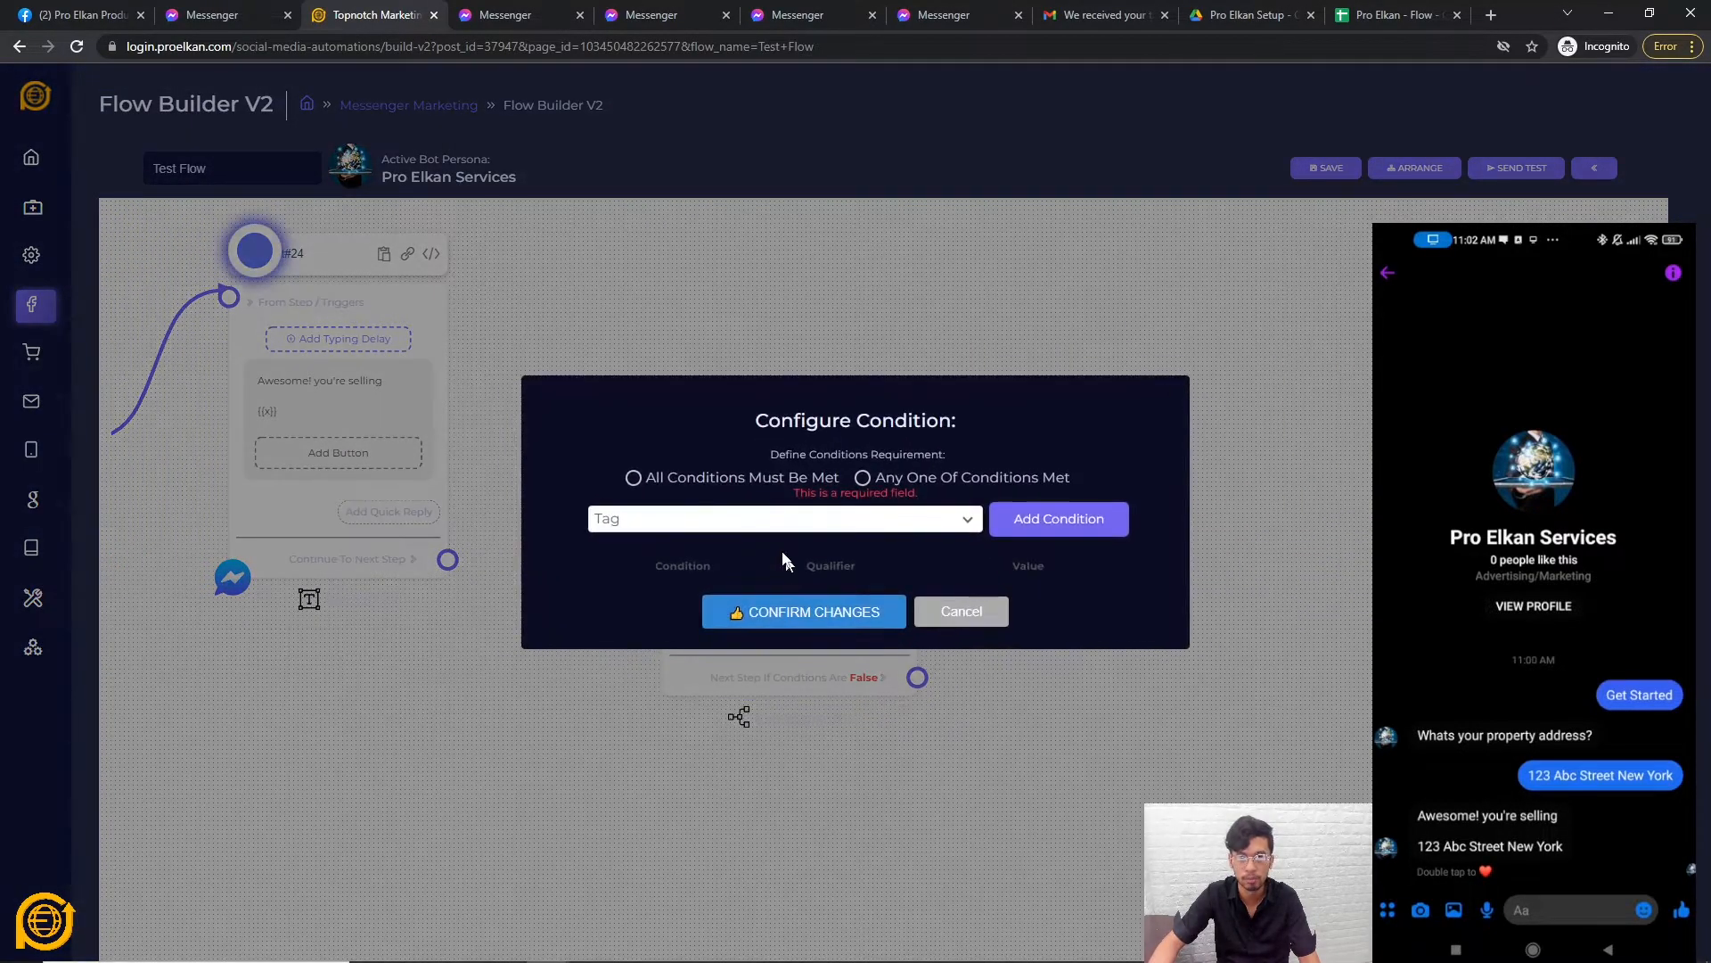
left_click(763, 487)
left_click(648, 650)
left_click(1034, 480)
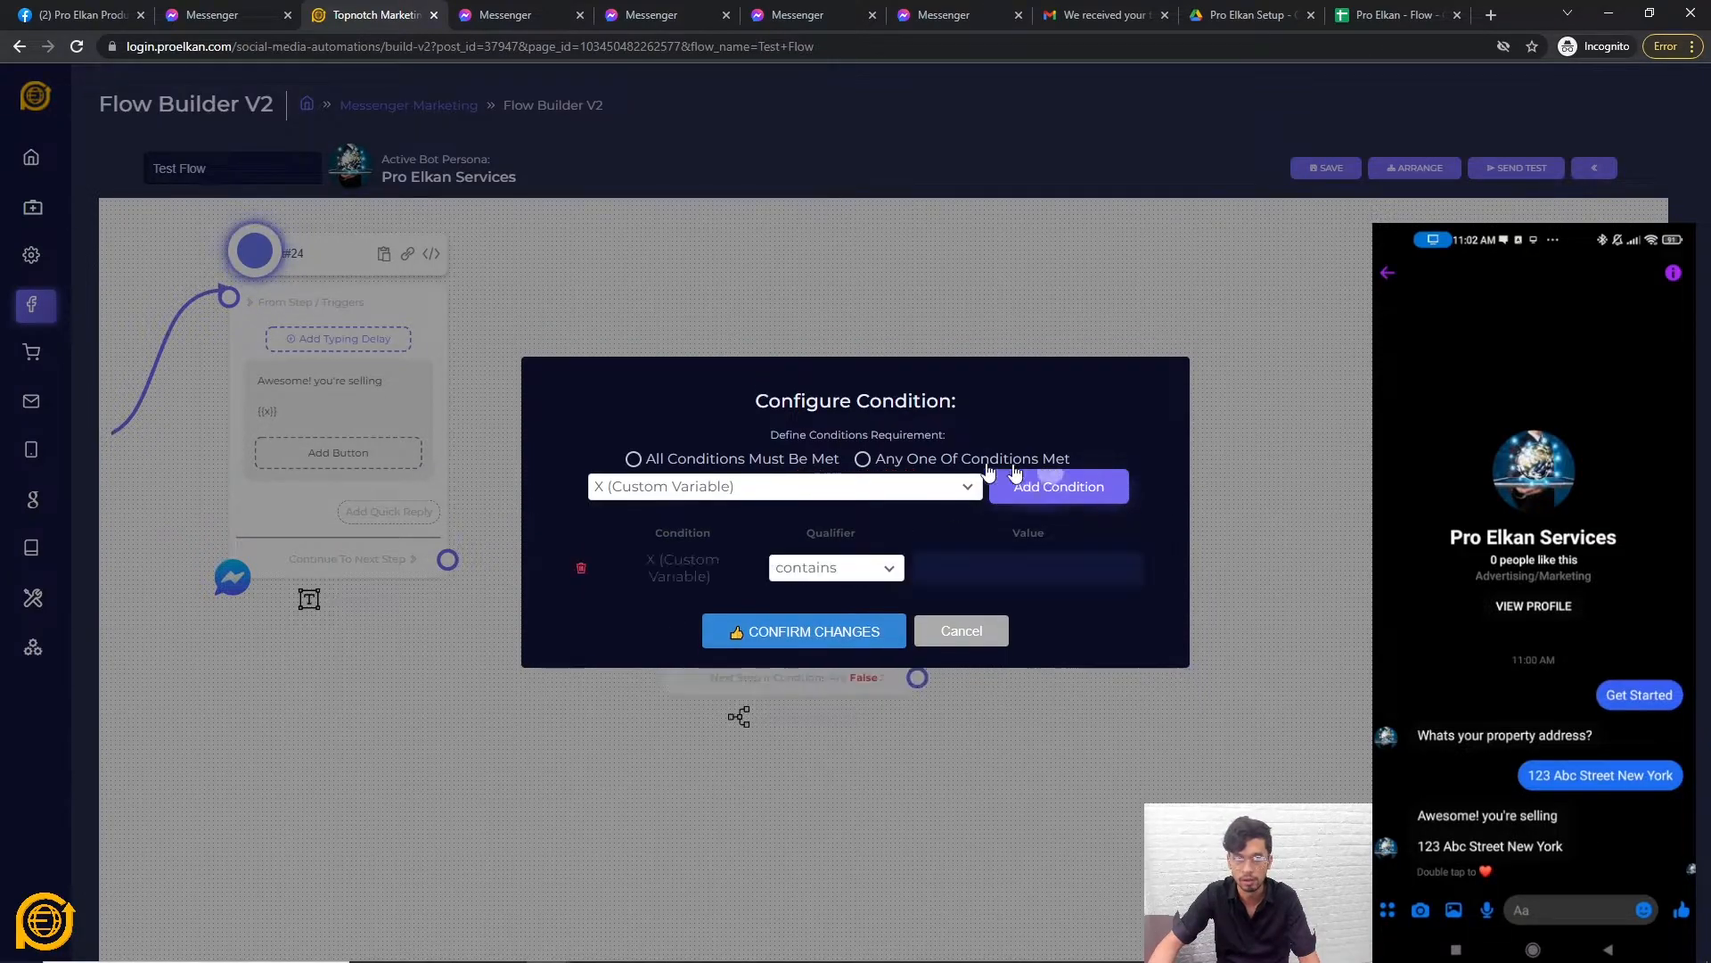
left_click(963, 630)
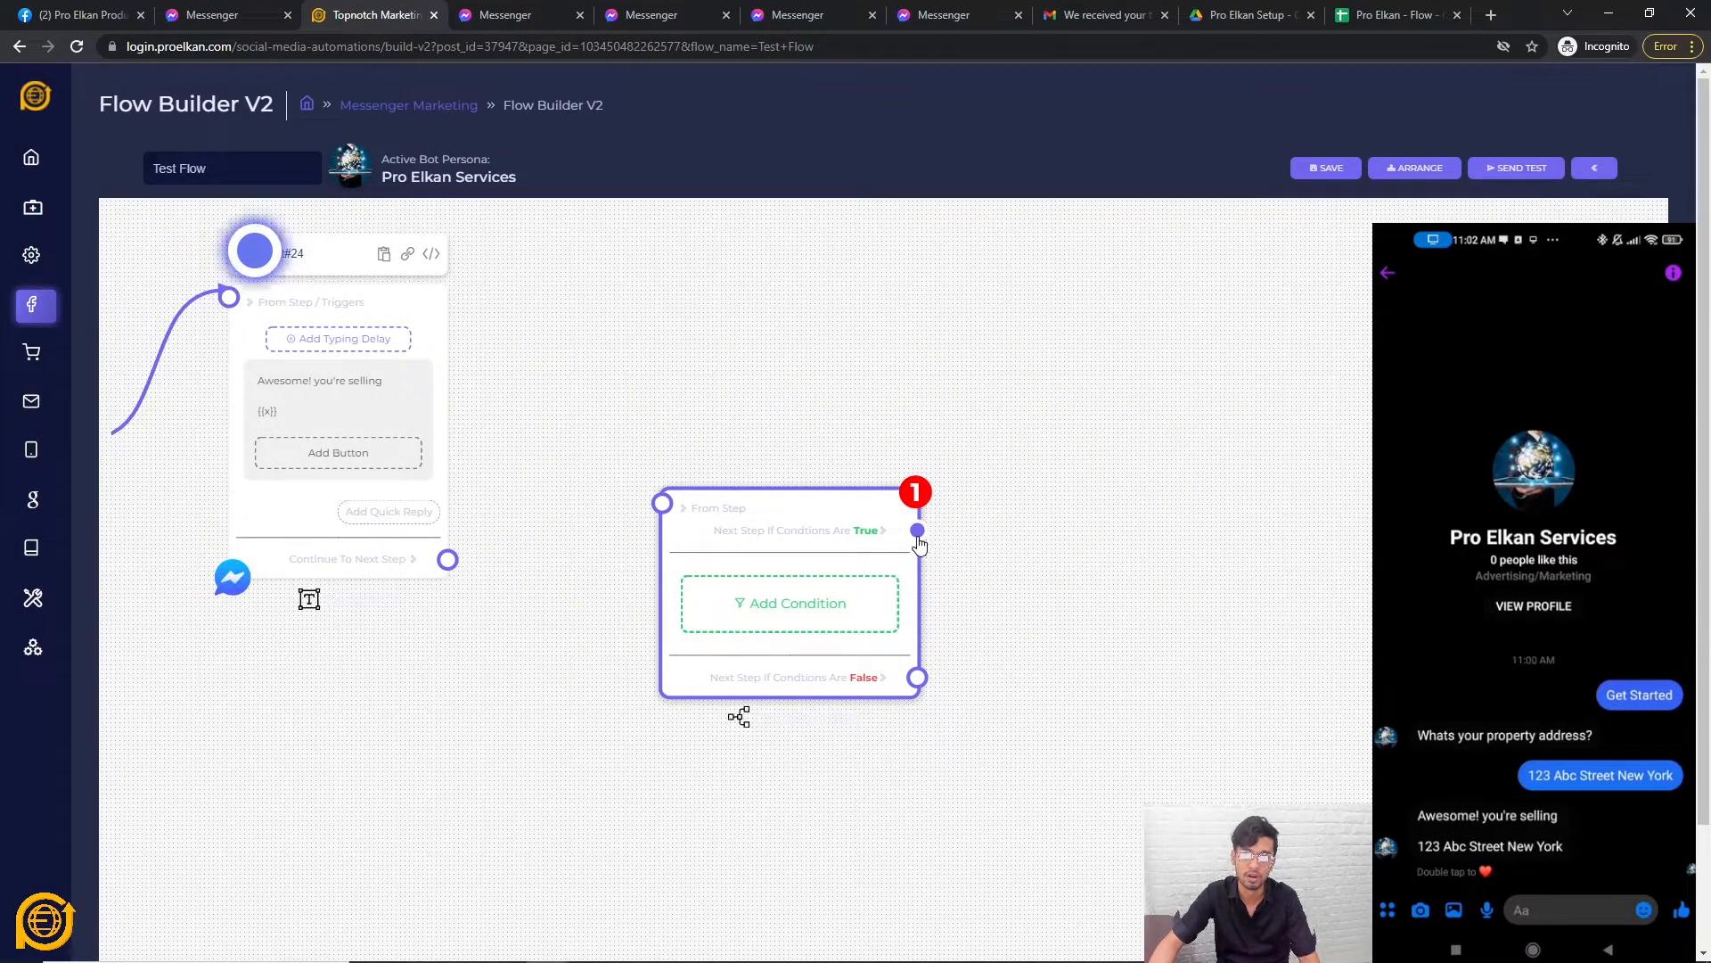
Attach a new Text step to both the True and False branches of the condition.
left_click_drag(918, 529, 1207, 398)
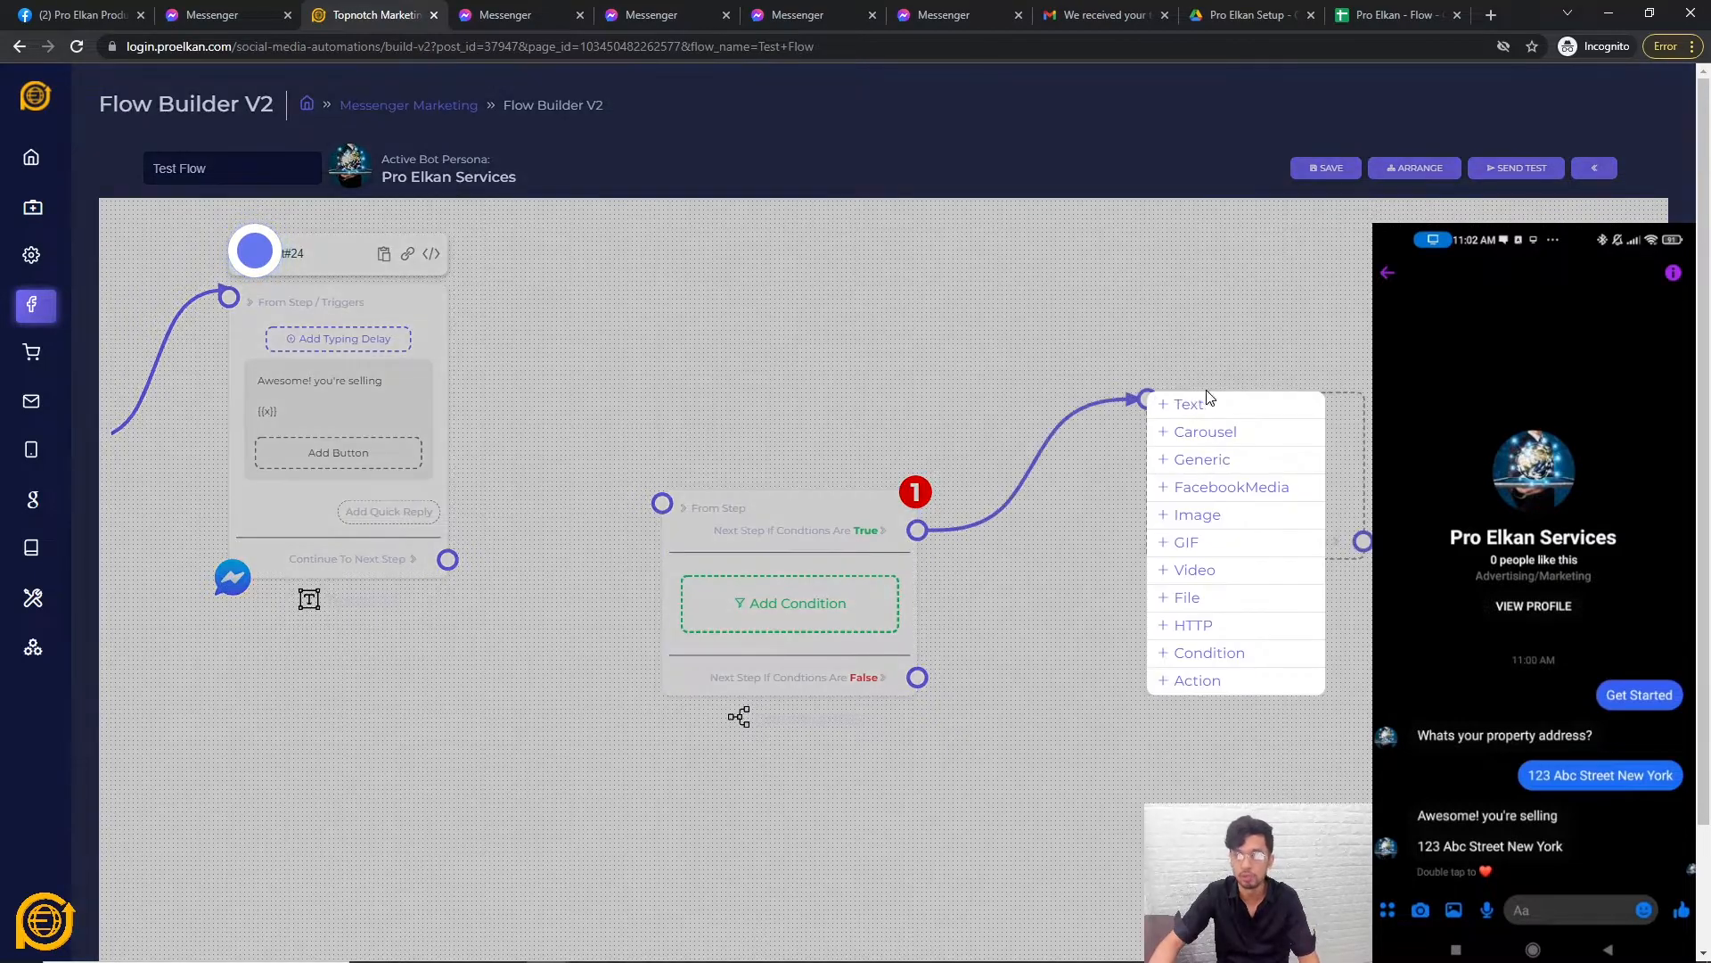
left_click(1189, 404)
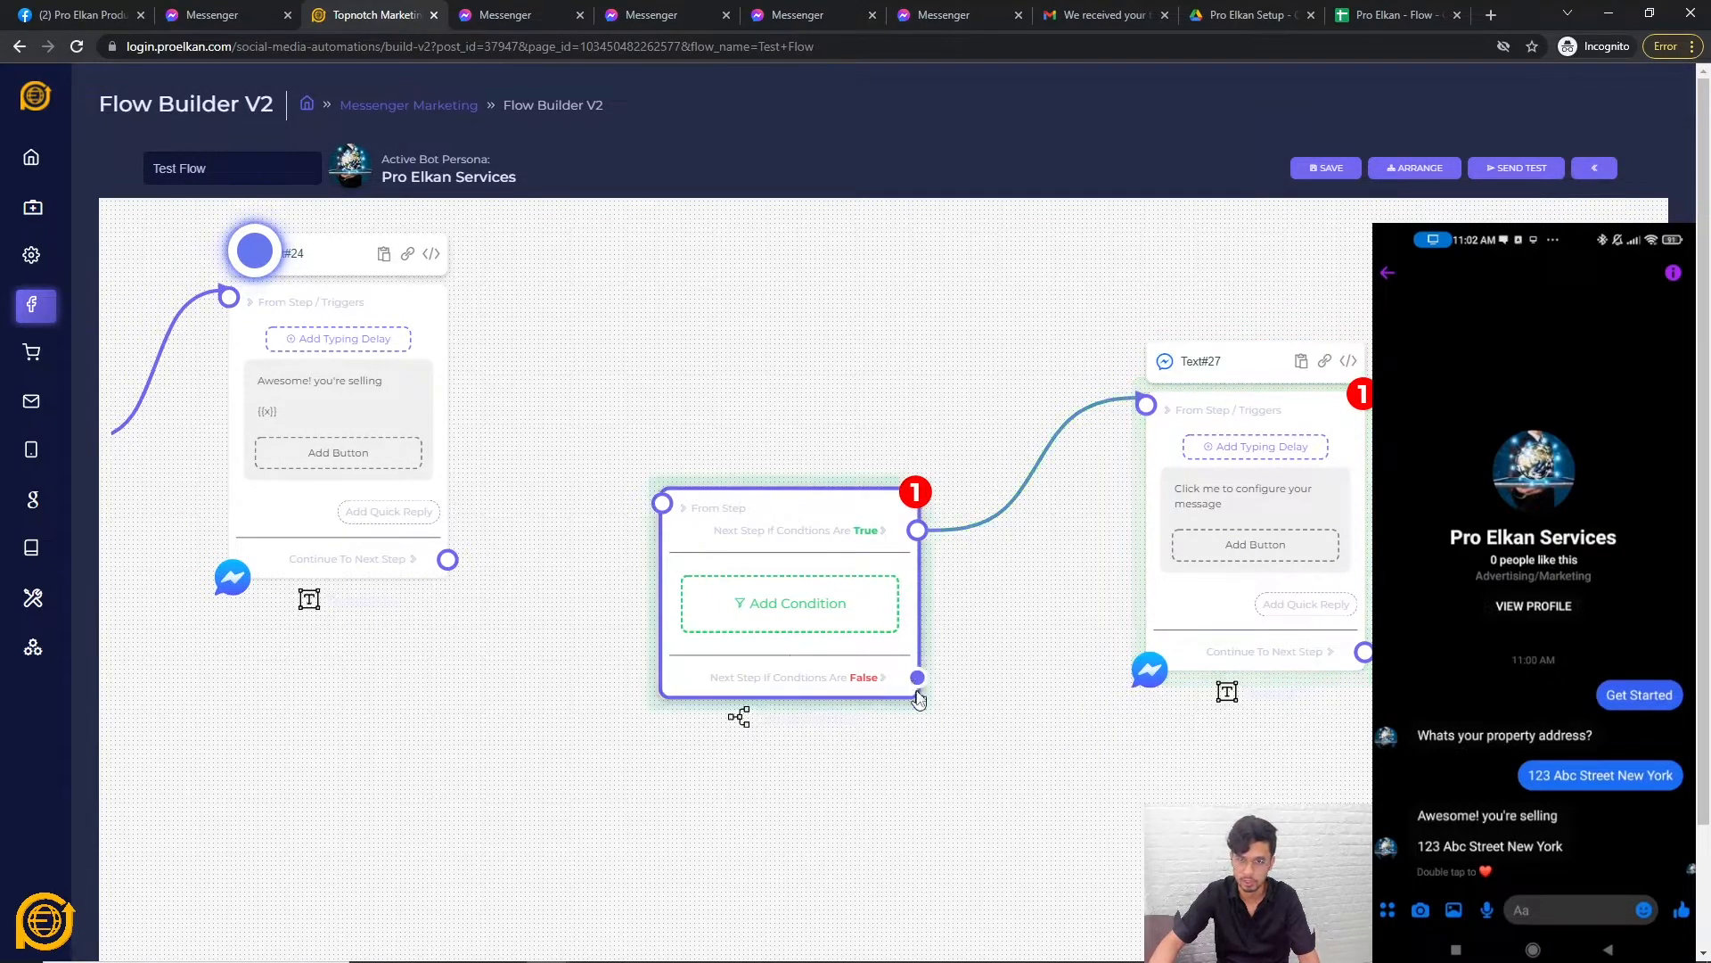
left_click_drag(917, 677, 1125, 837)
left_click(1168, 672)
scroll(928, 783, "down", 3)
left_click_drag(901, 795, 864, 687)
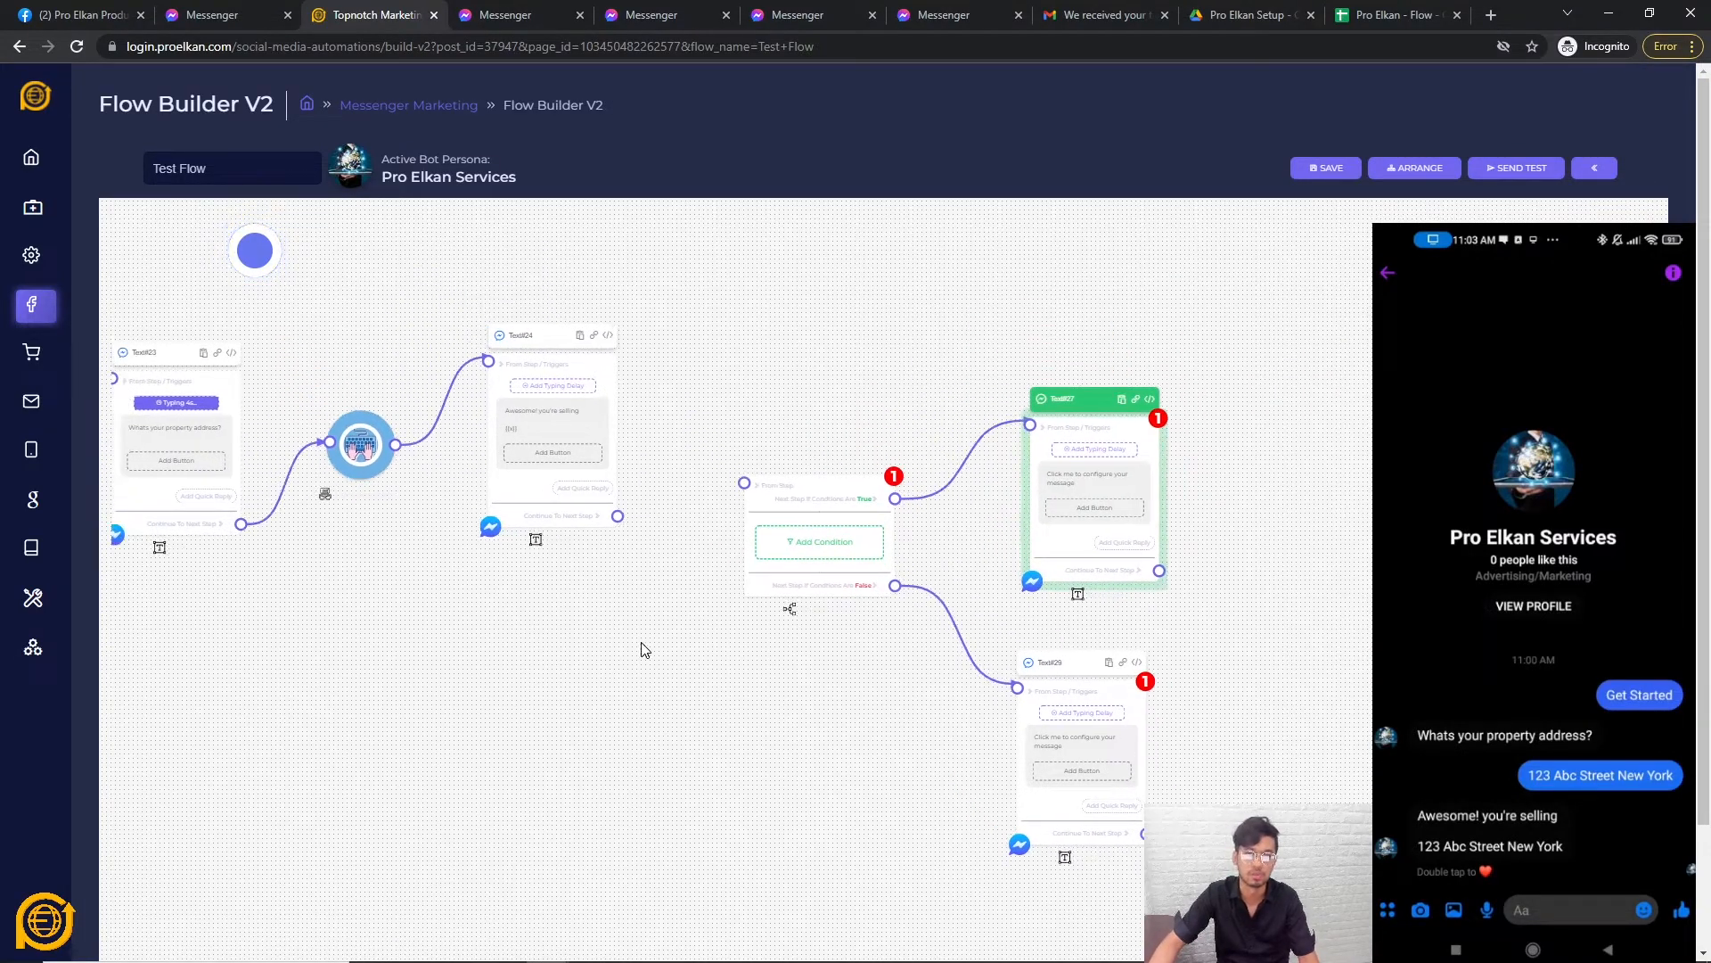
scroll(642, 650, "down", 1)
Delete the address-question and confirmation text steps, then move the UserInput step up and right.
left_click_drag(807, 781, 907, 778)
scroll(1100, 695, "down", 1)
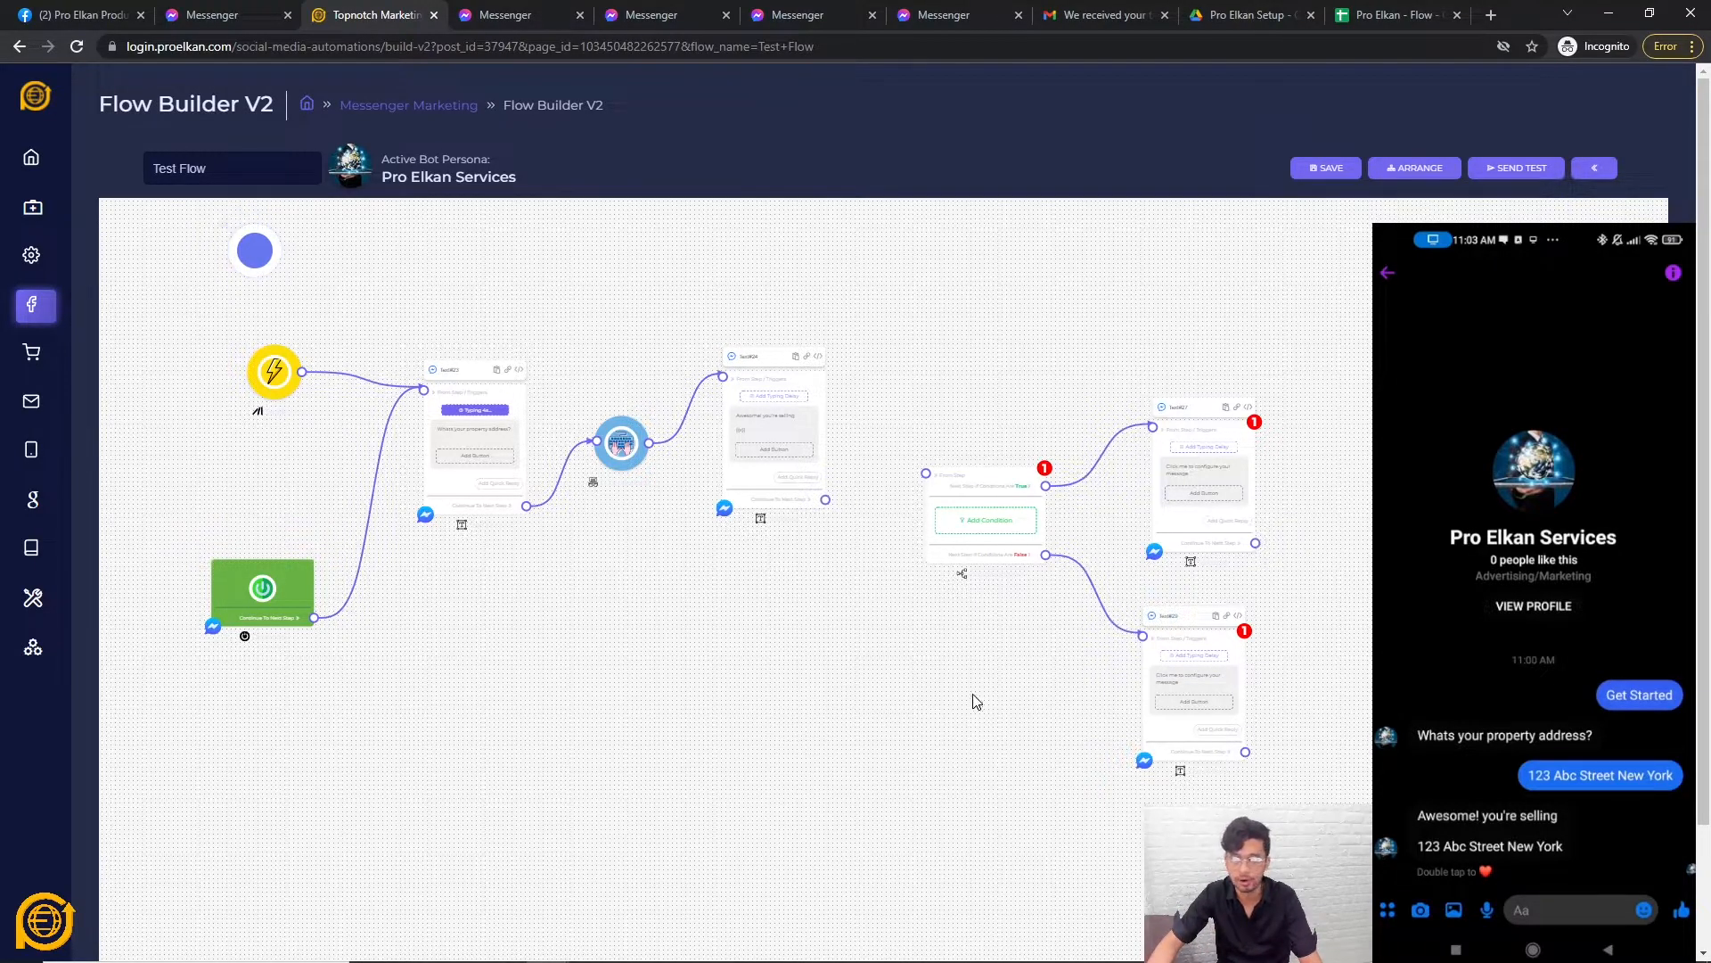
left_click_drag(977, 693, 896, 727)
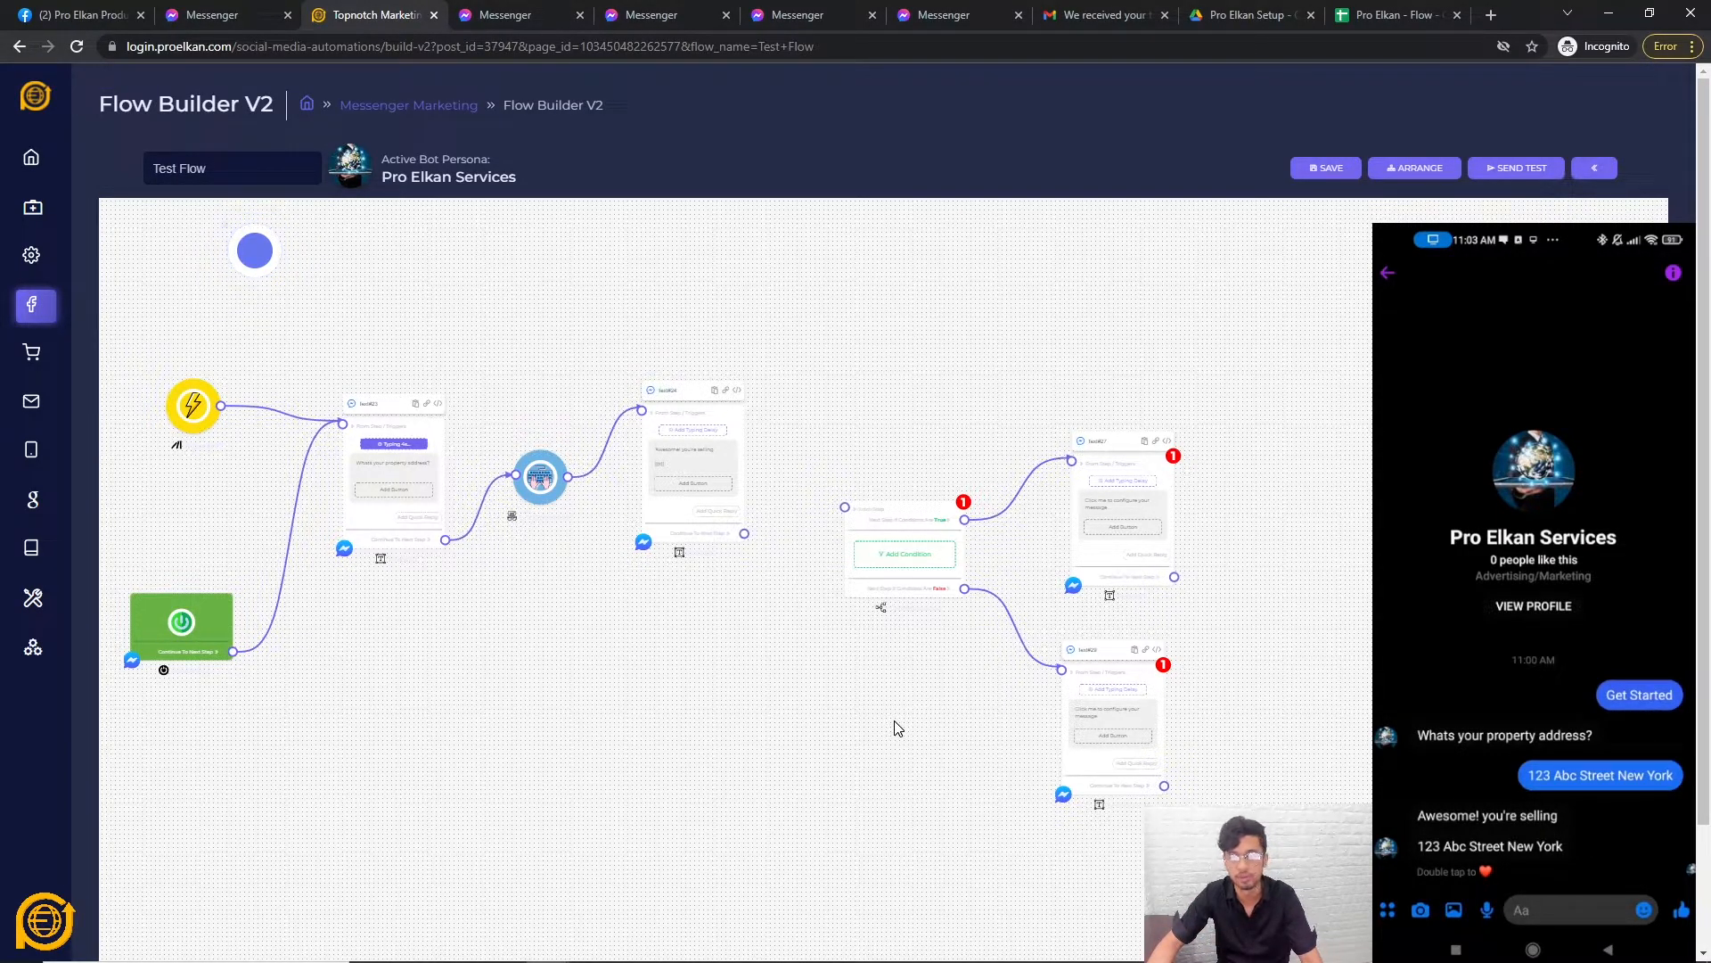
left_click_drag(812, 734, 760, 718)
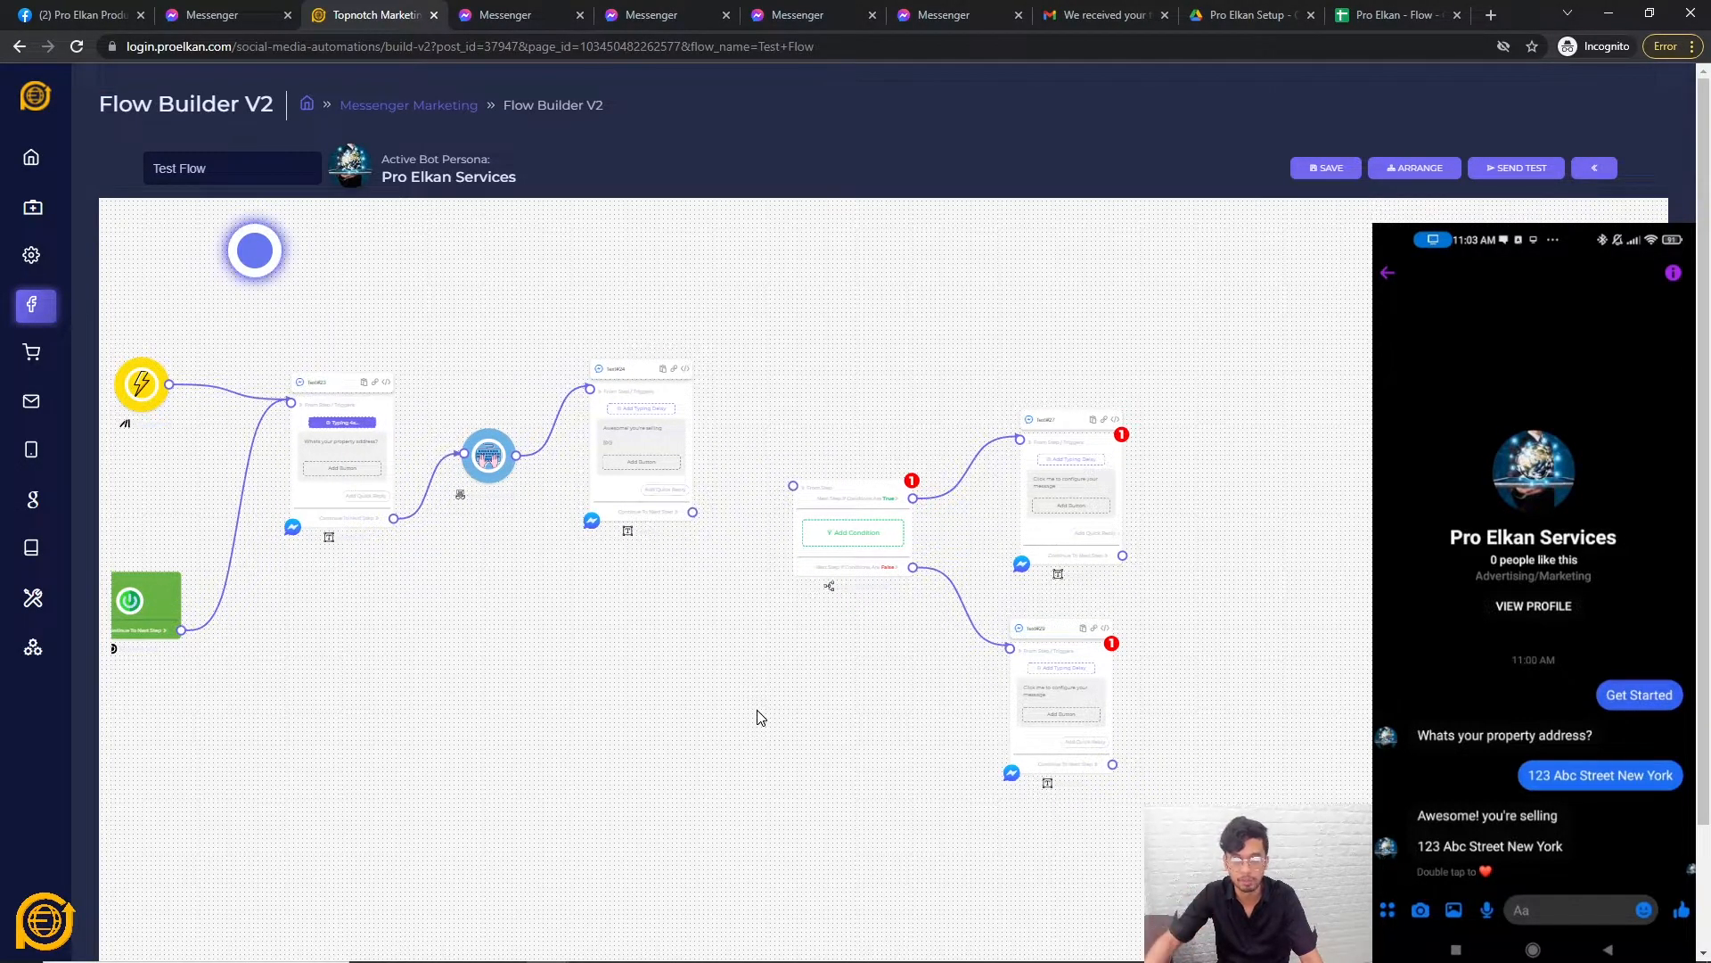
right_click(594, 736)
left_click(363, 547)
right_click(344, 507)
left_click(374, 515)
right_click(580, 500)
left_click(611, 509)
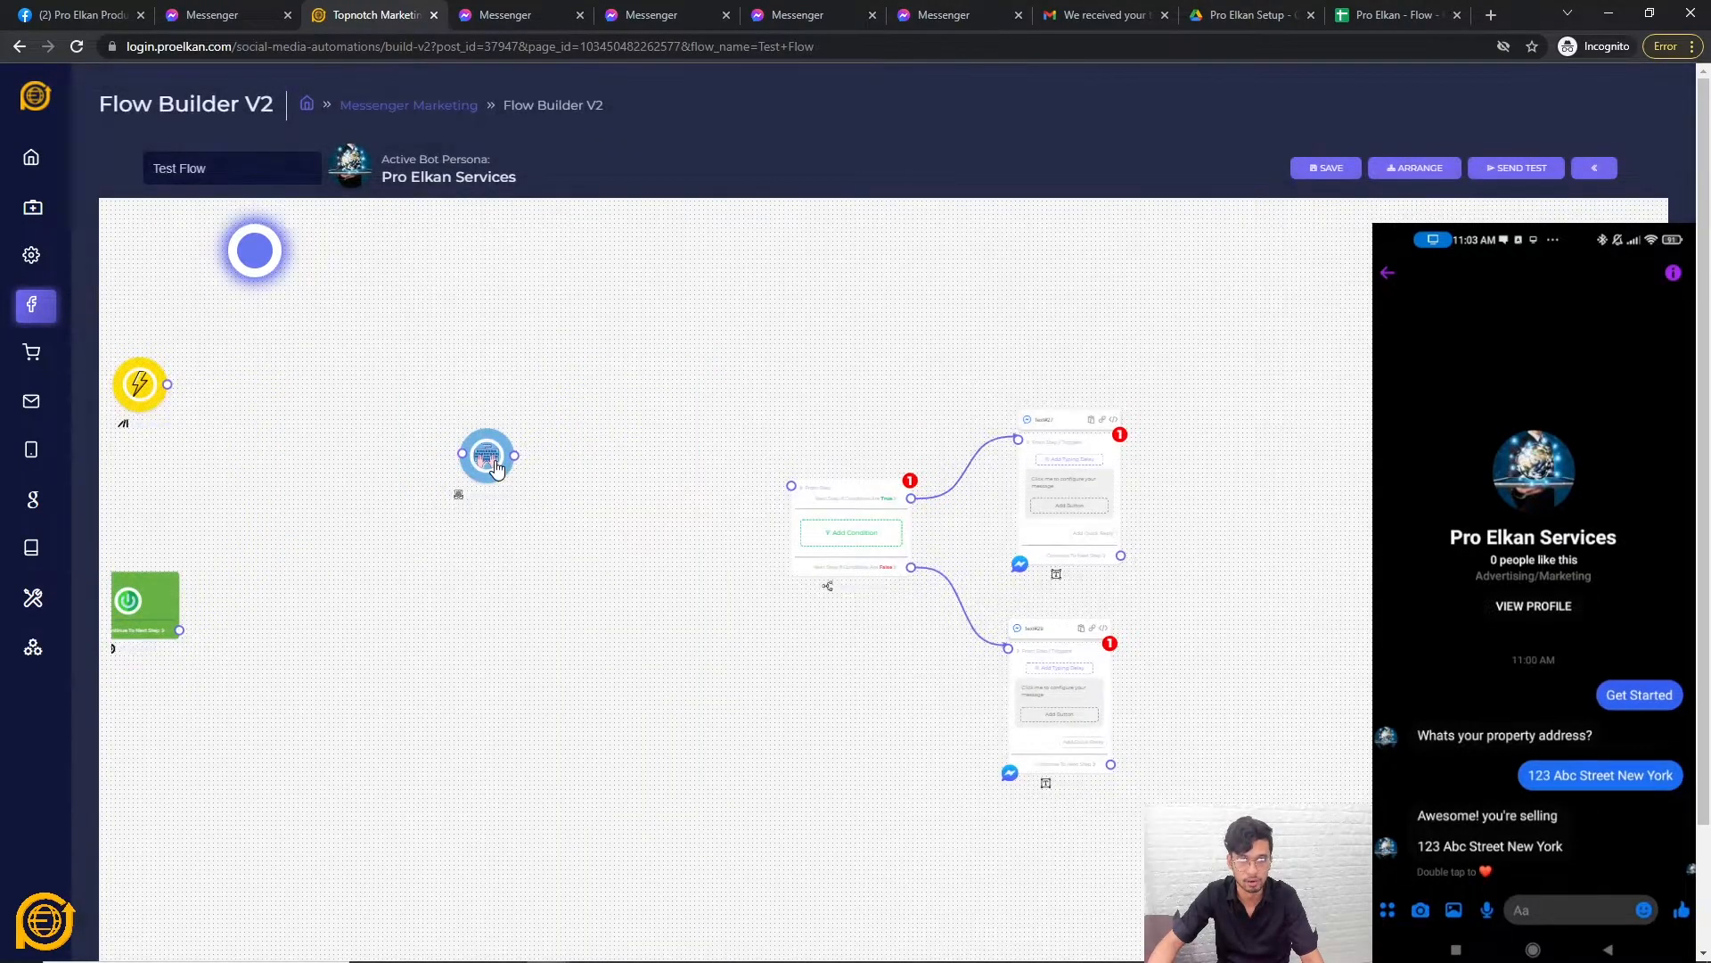
left_click_drag(482, 459, 720, 378)
Add a new text step with the message 'Are you selling a house?'.
left_click(718, 376)
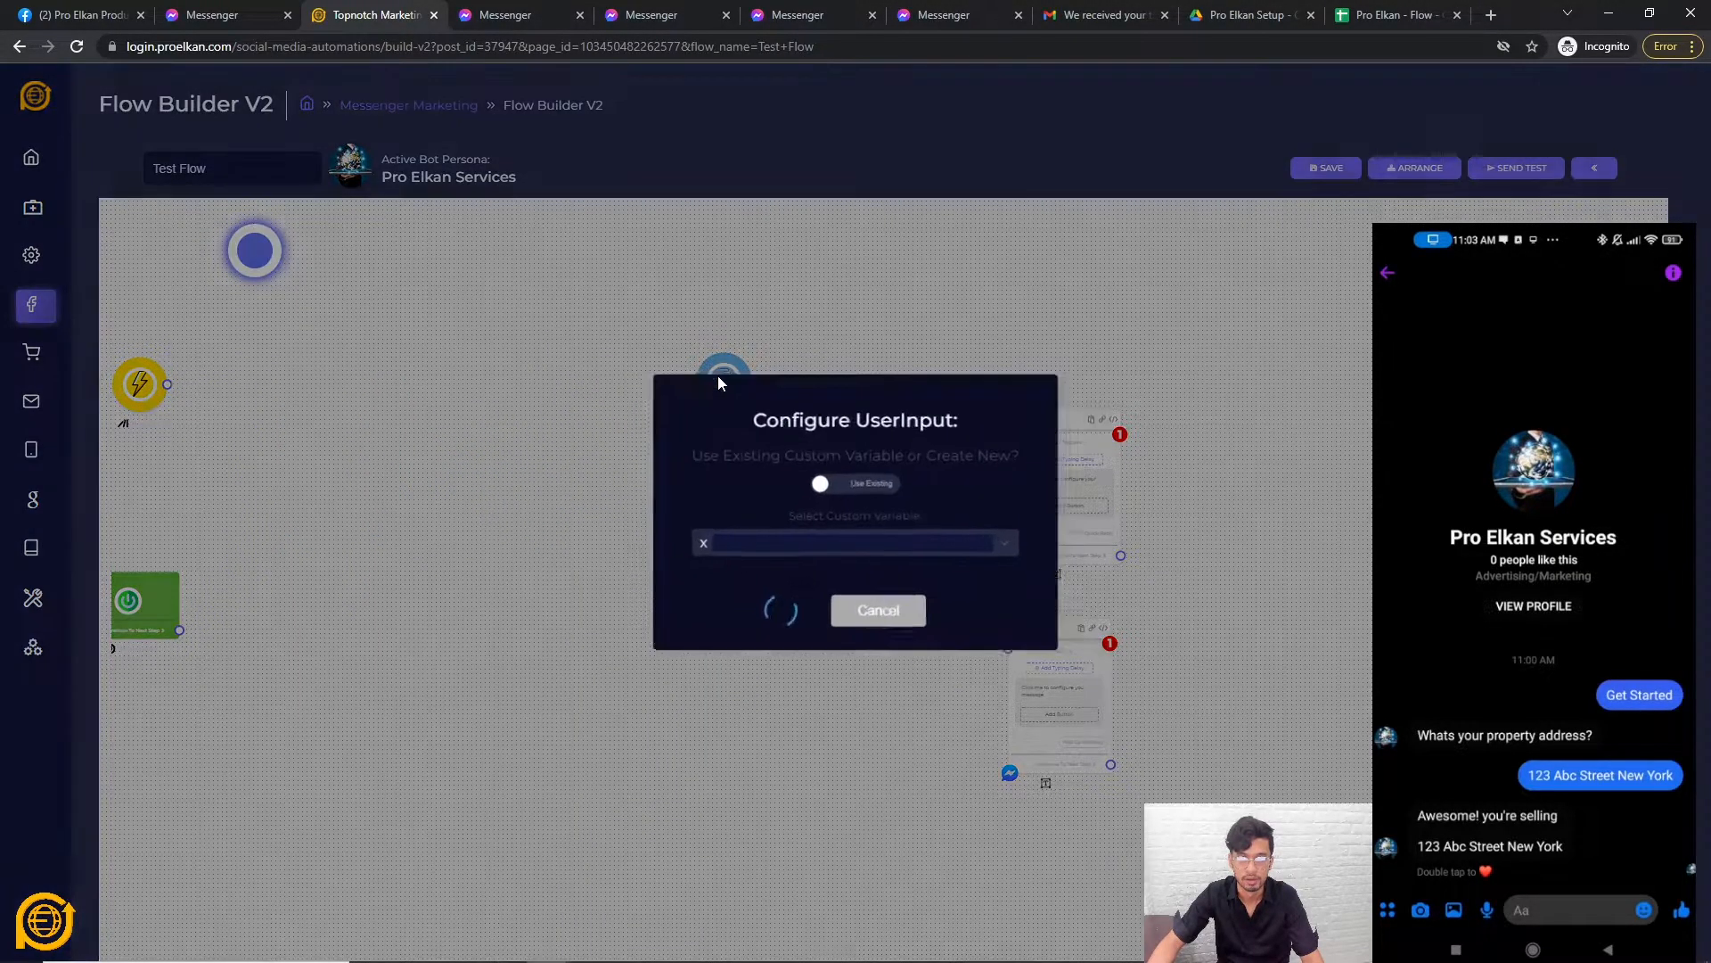
left_click(927, 611)
right_click(419, 526)
left_click(497, 547)
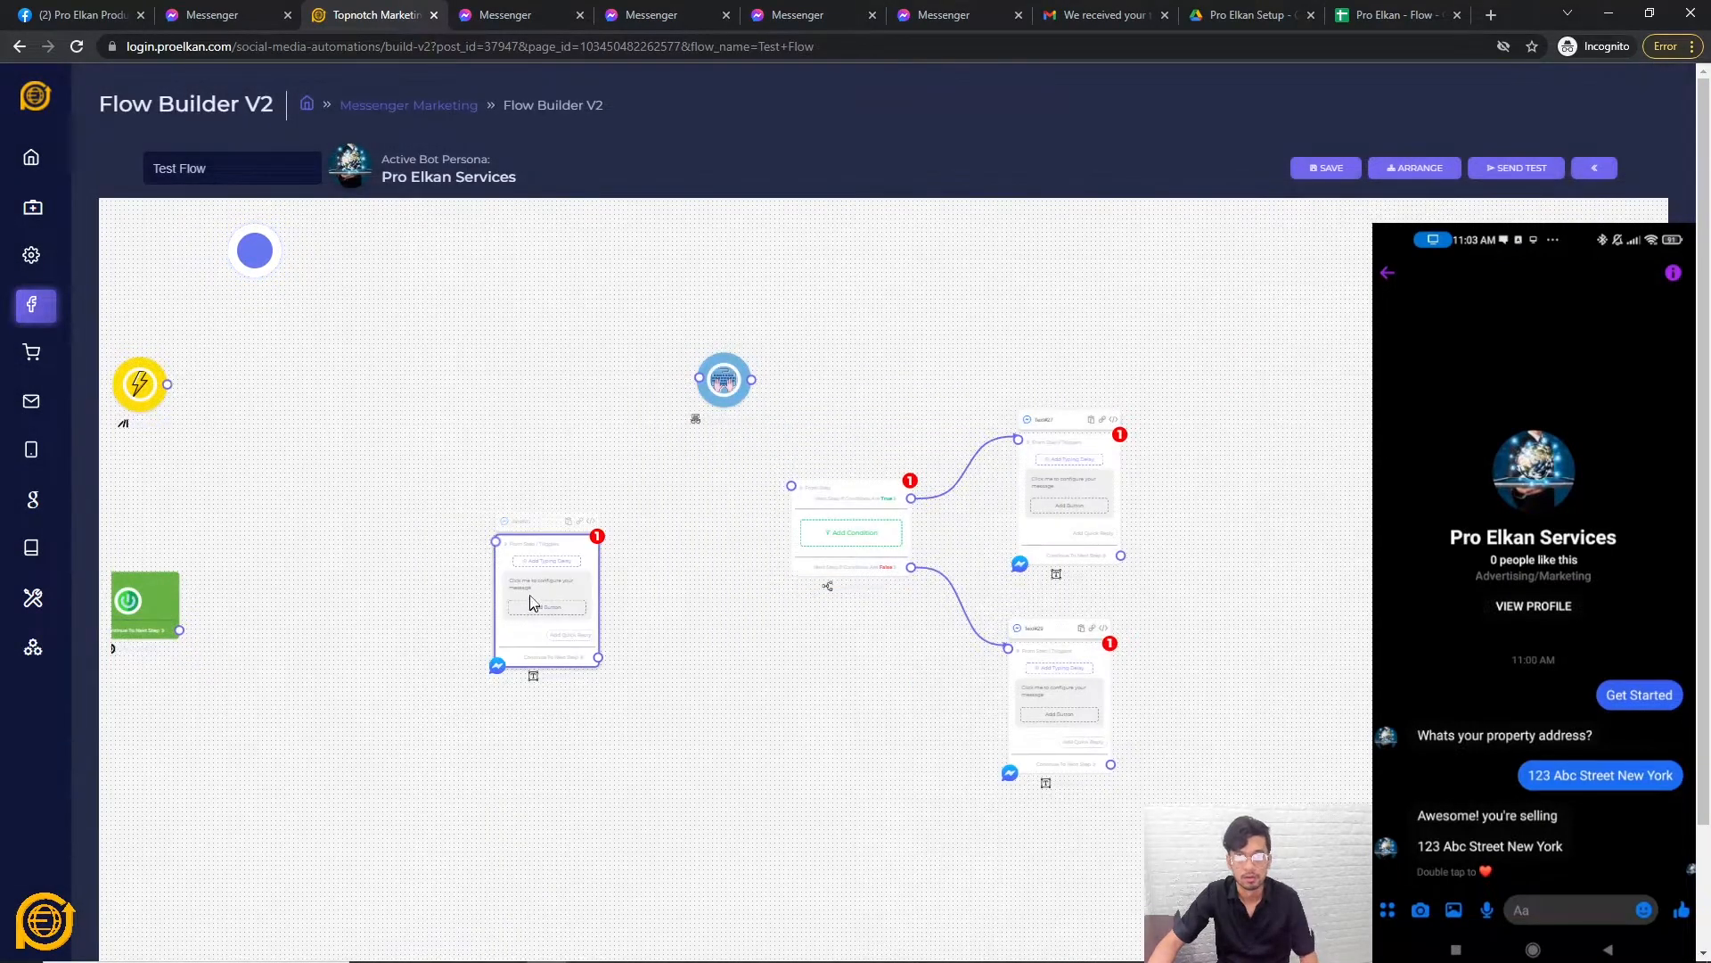
left_click(543, 588)
type("Ar")
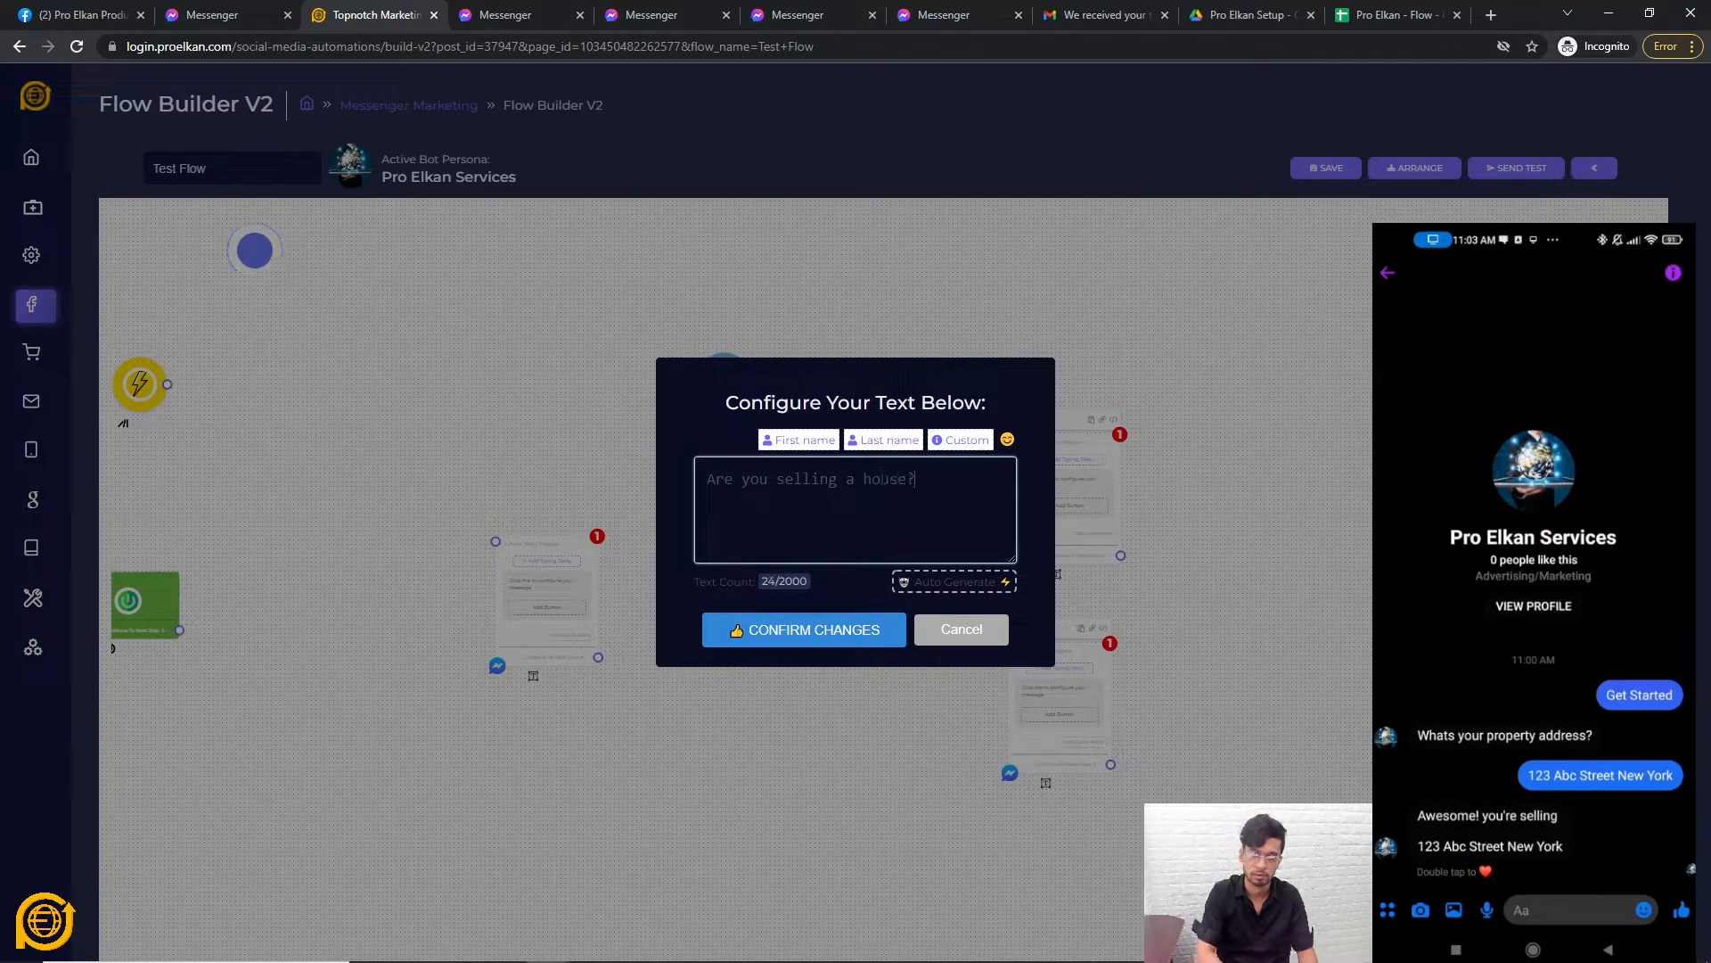
left_click(842, 624)
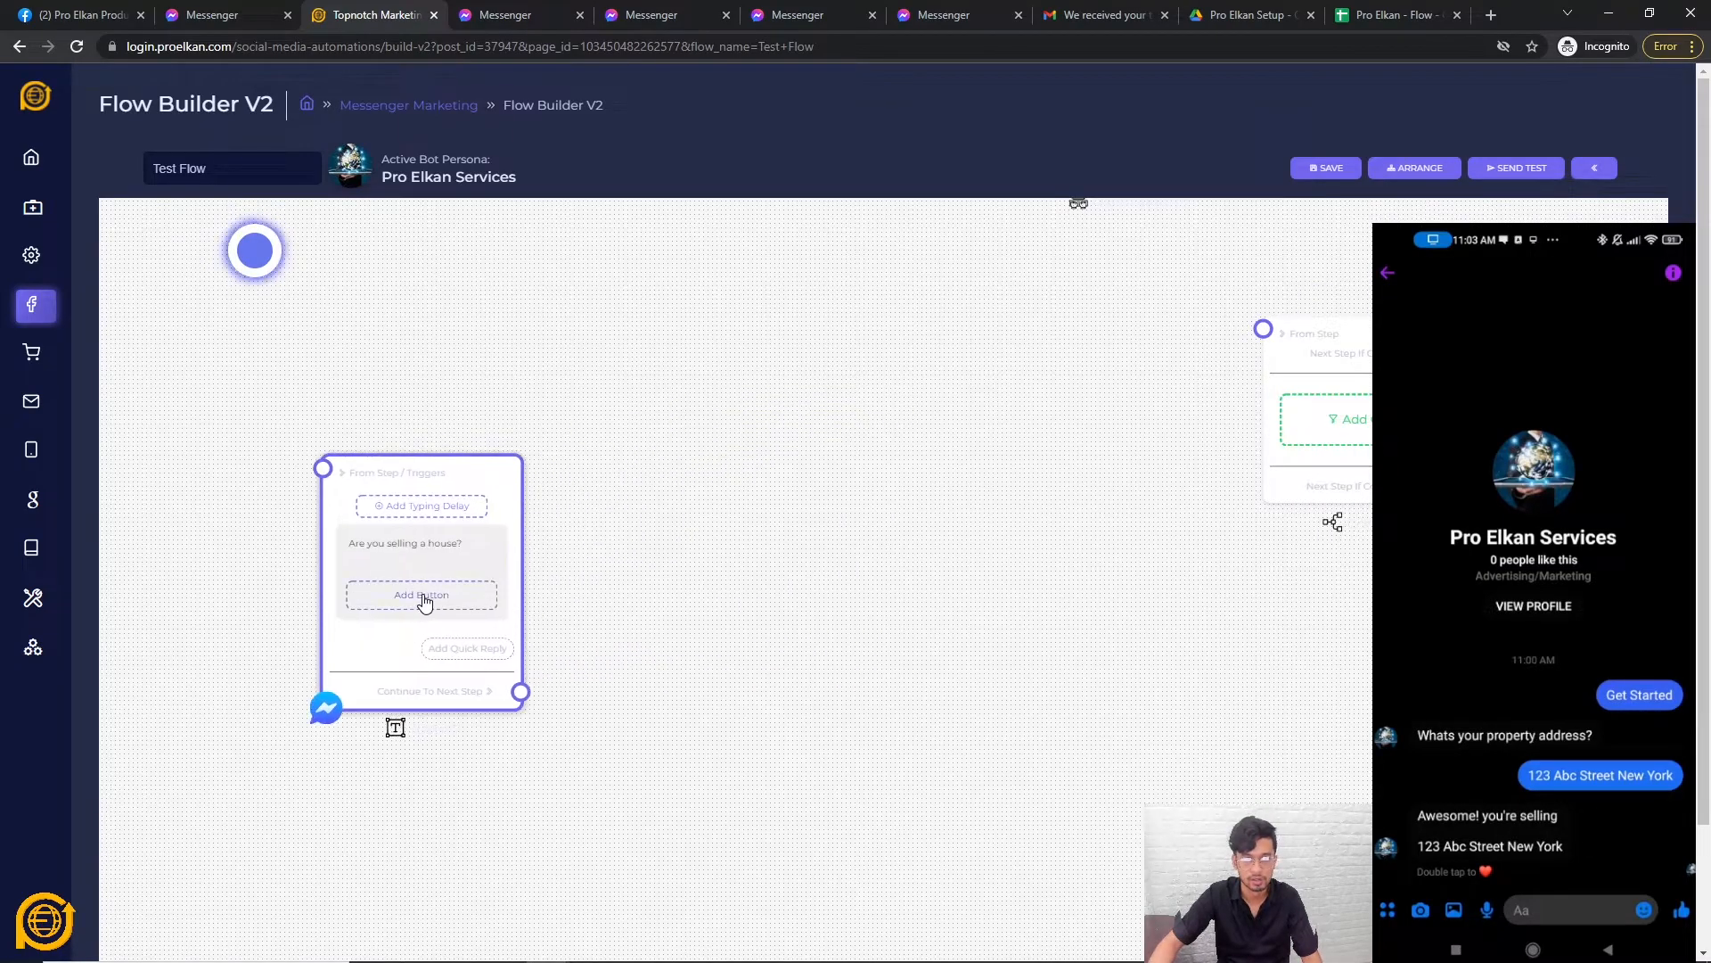
Add Yes and No buttons to the question, both of type Next Step.
left_click(424, 600)
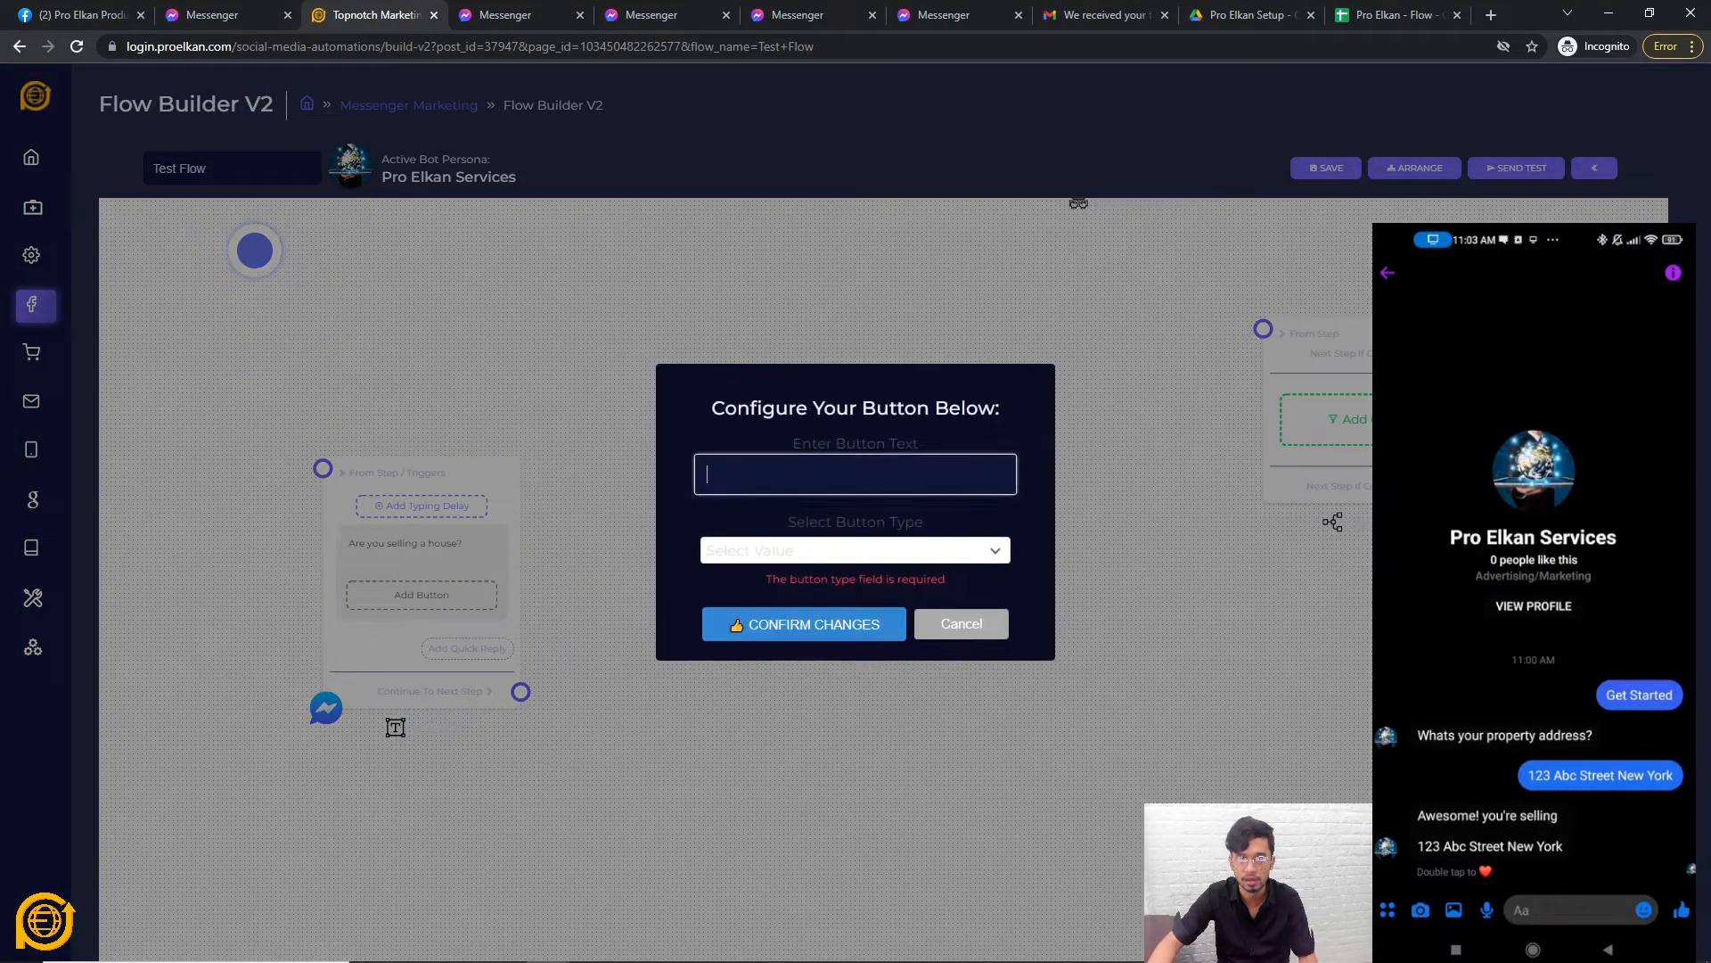
left_click(801, 553)
left_click(747, 616)
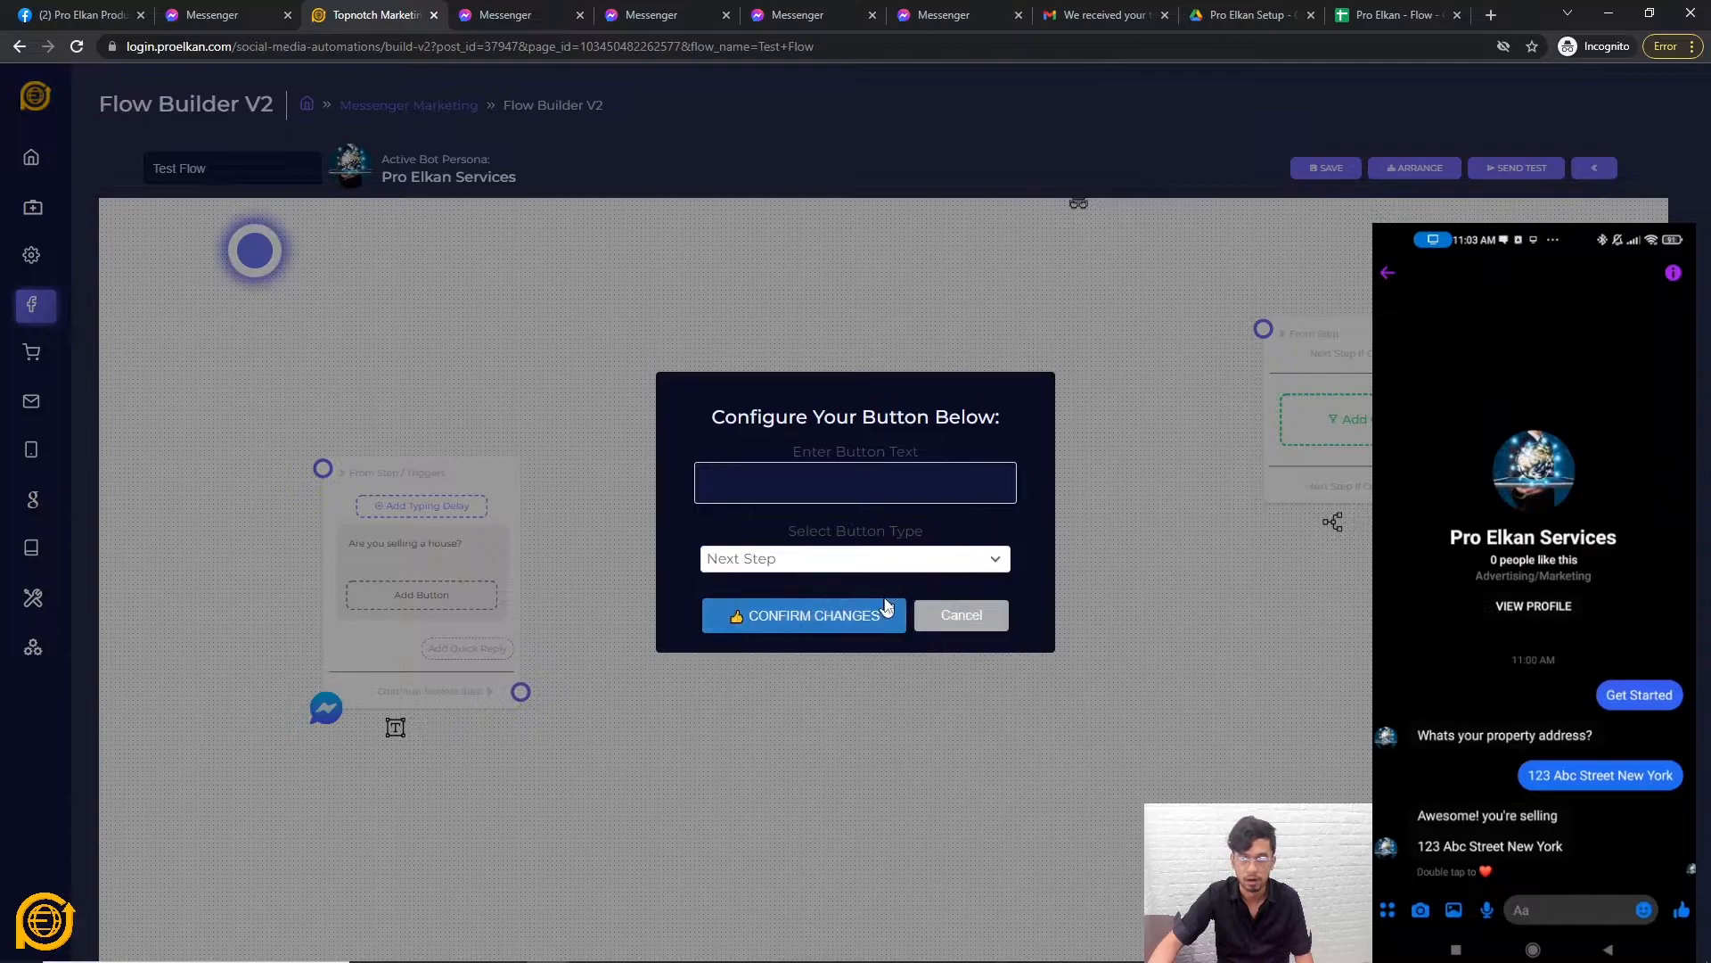
left_click(817, 613)
left_click(788, 460)
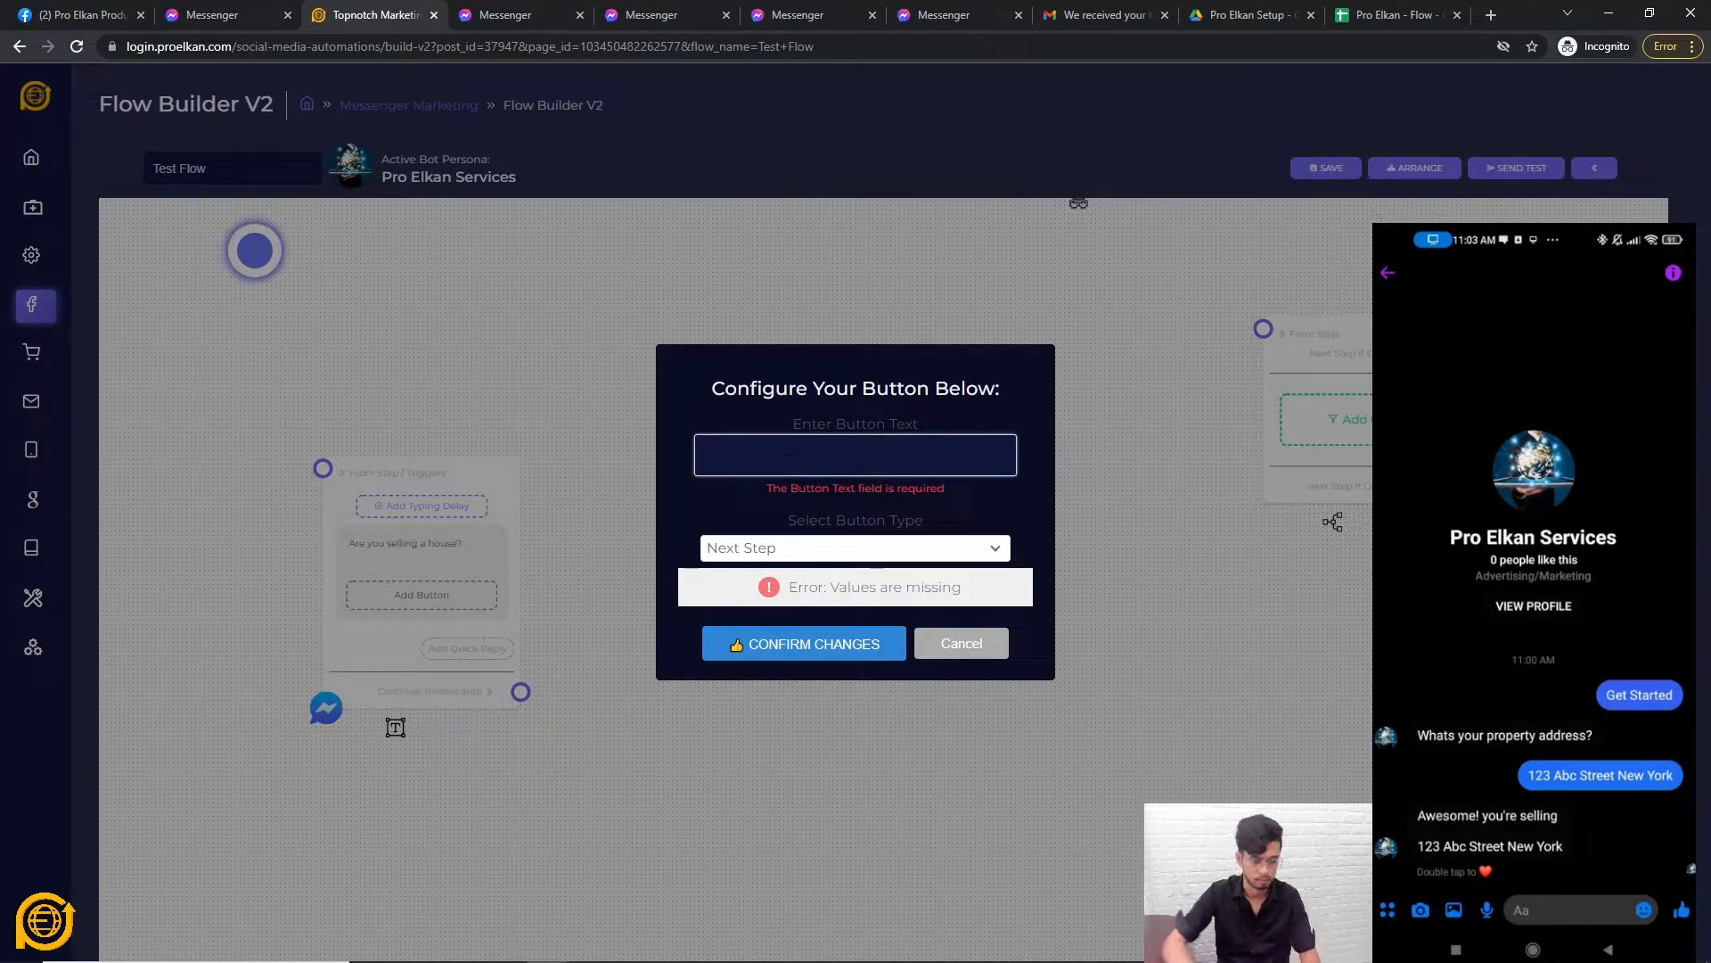
type("Ye")
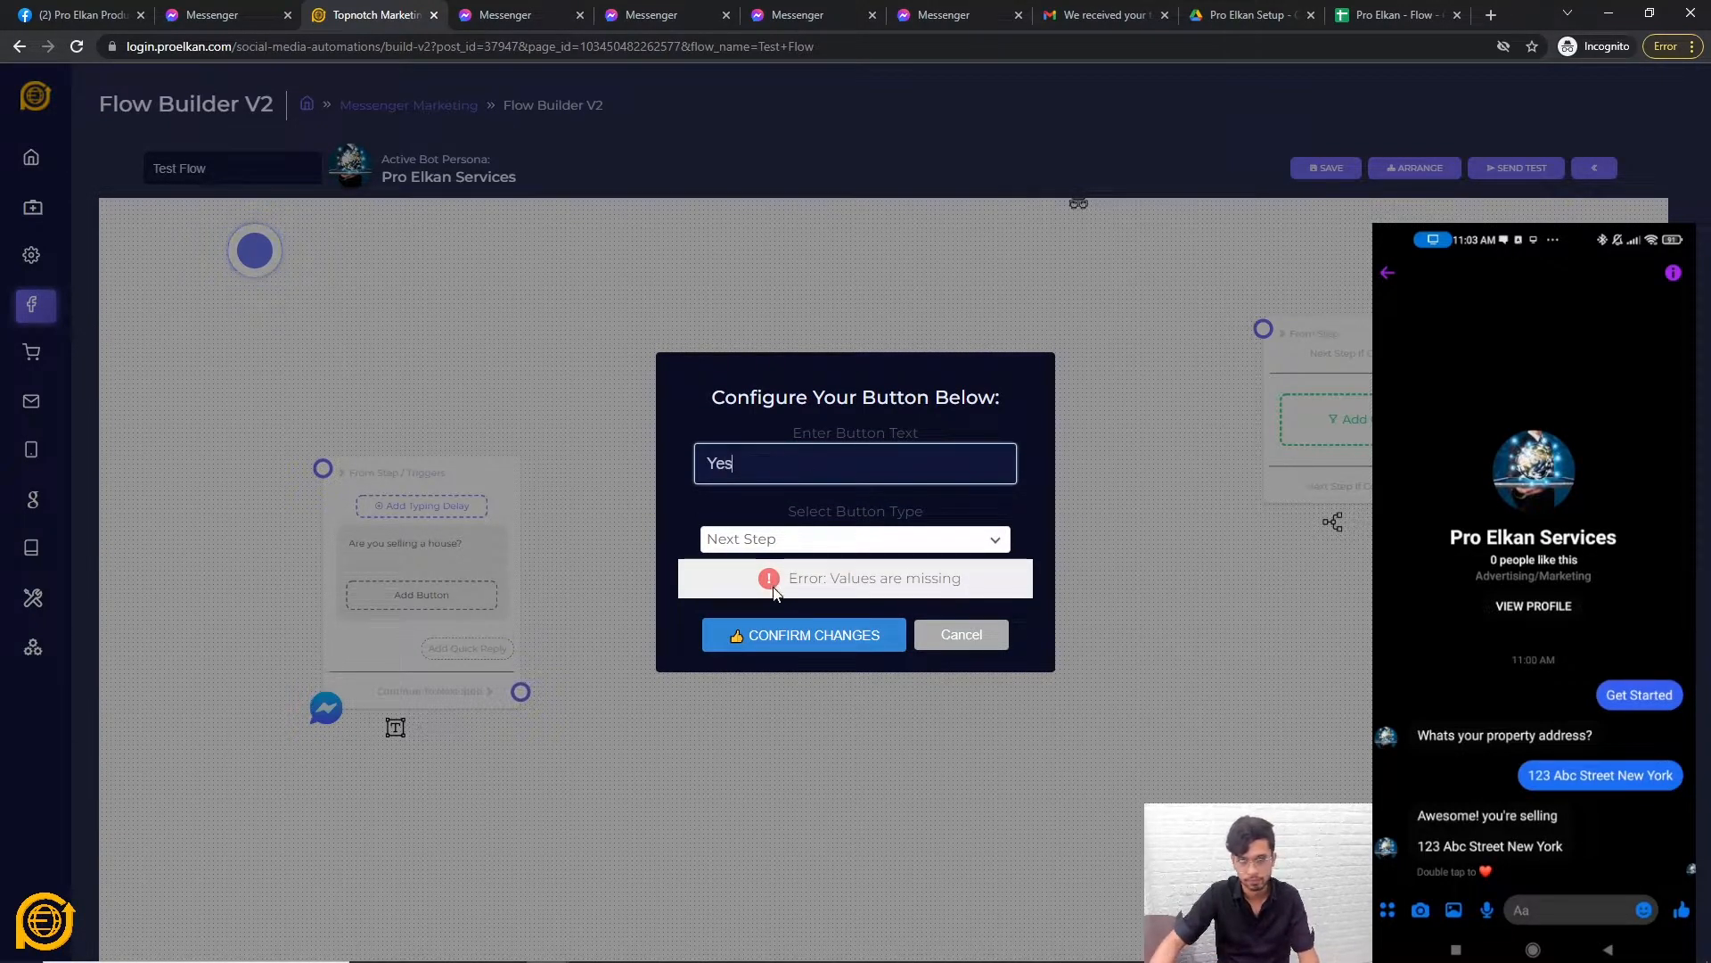
type("s")
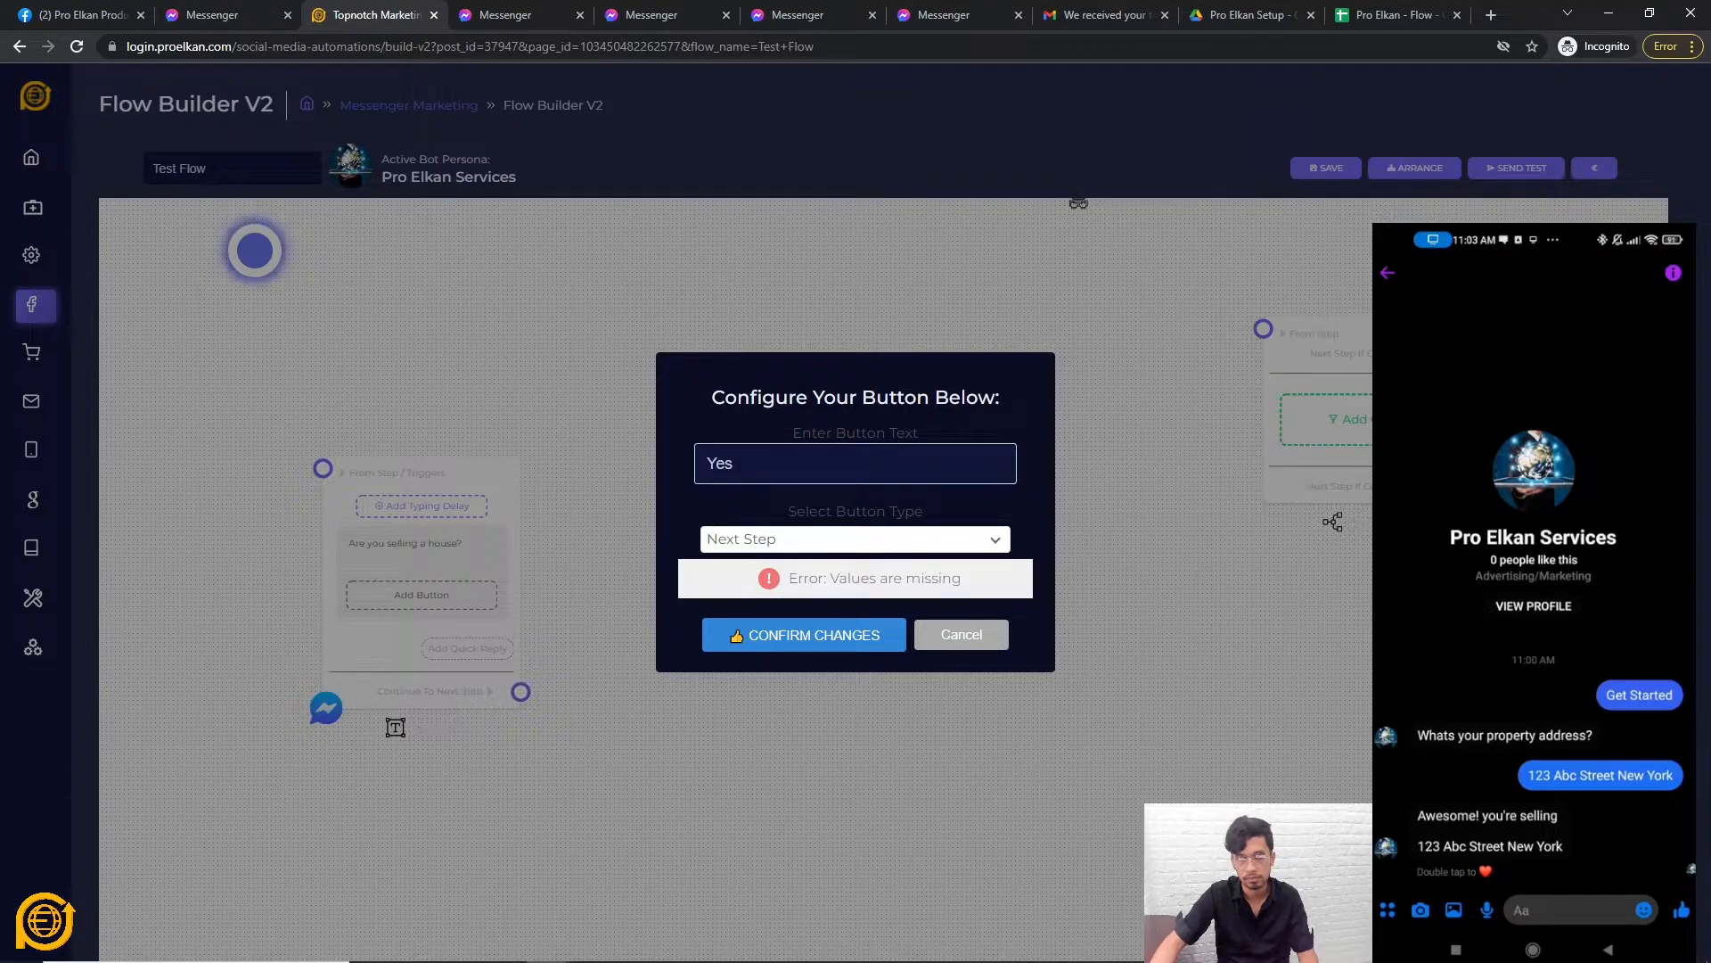
left_click(803, 636)
left_click(453, 642)
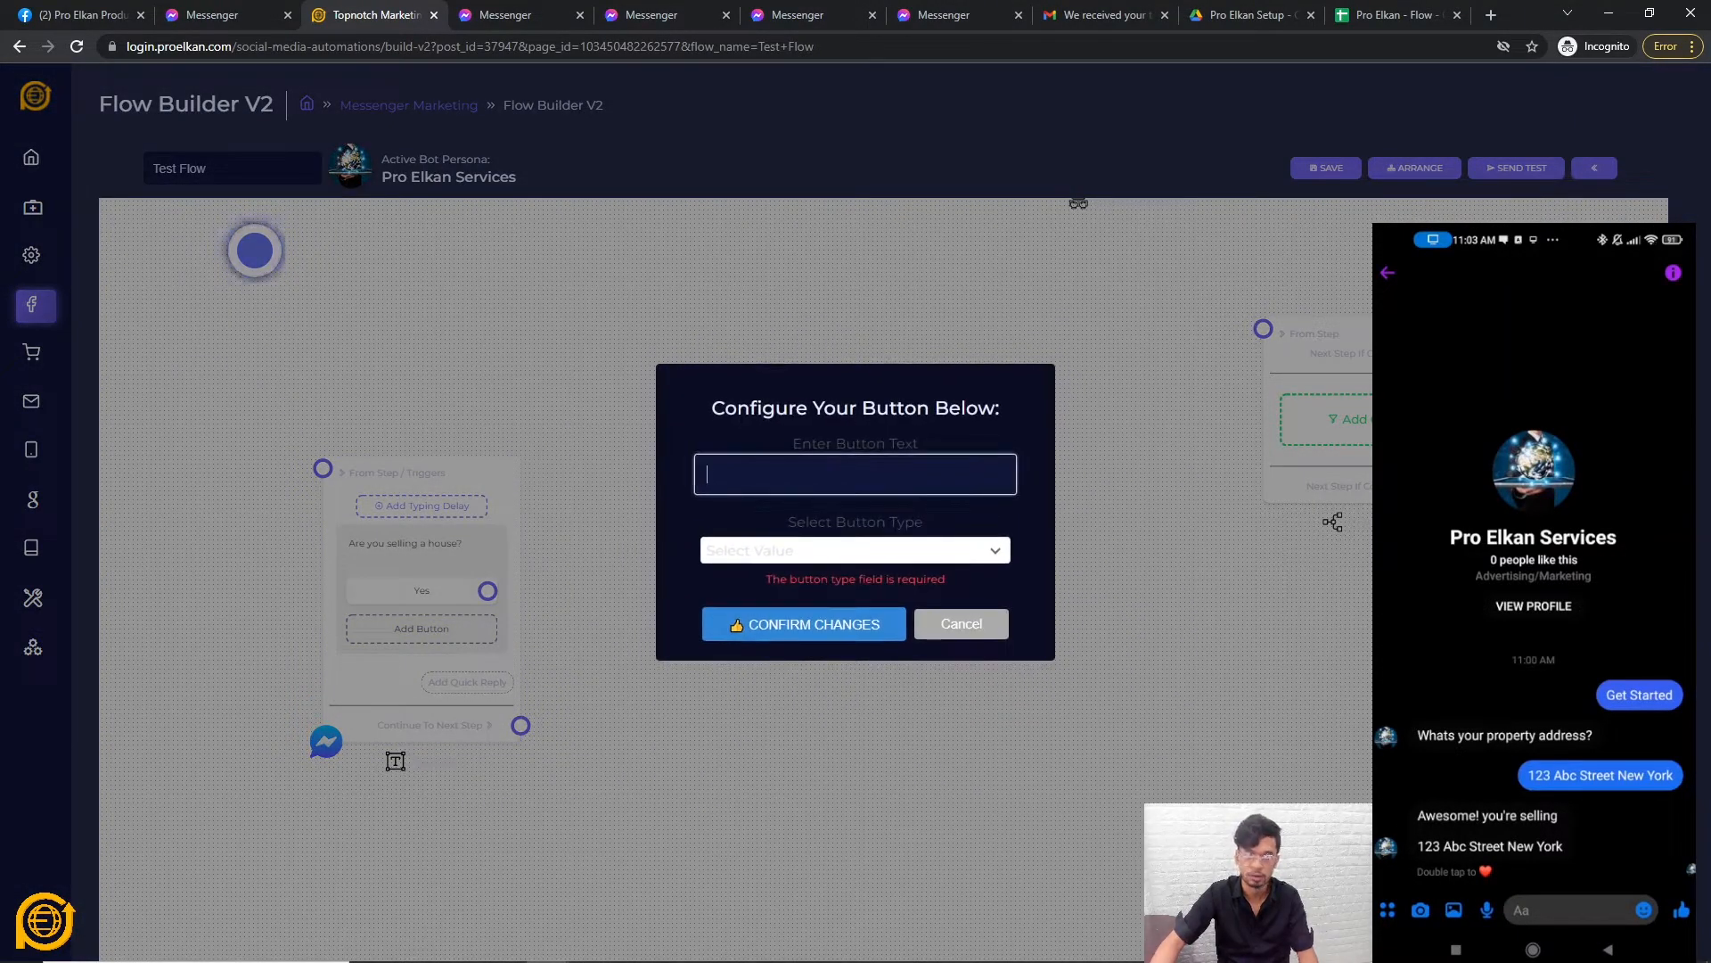
left_click(768, 551)
left_click(762, 611)
left_click(739, 624)
Add Yes and No quick replies to the question, both going to the next step.
left_click(469, 716)
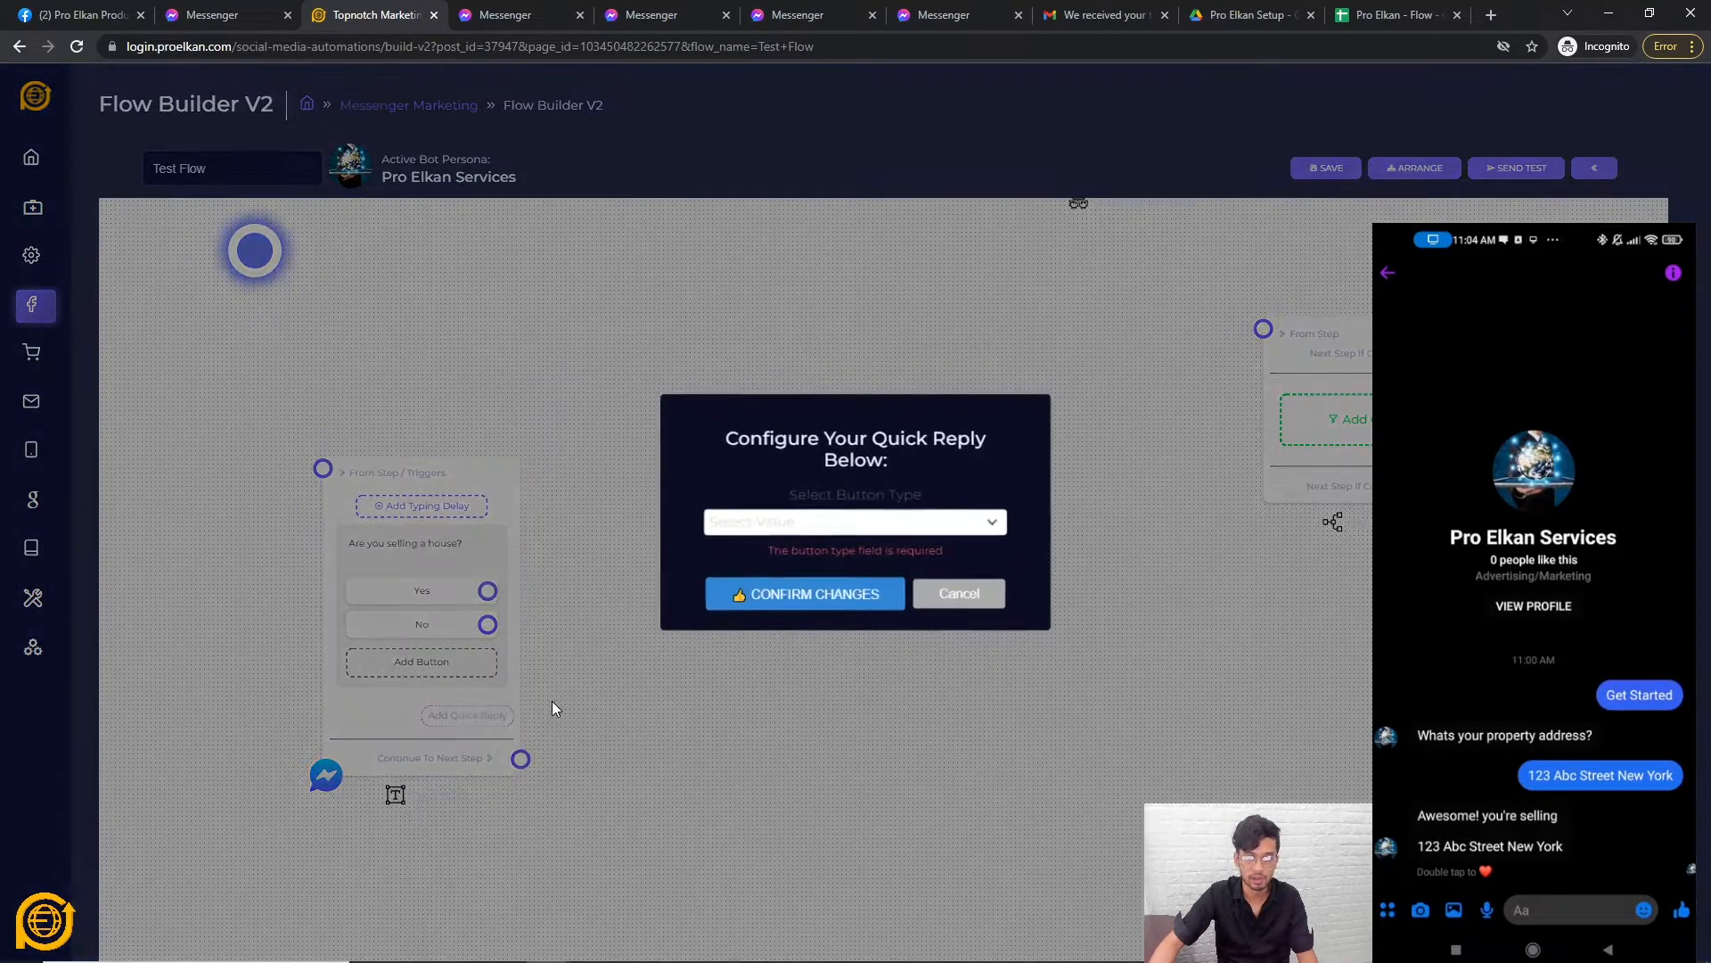
left_click(751, 521)
left_click(752, 585)
left_click(745, 552)
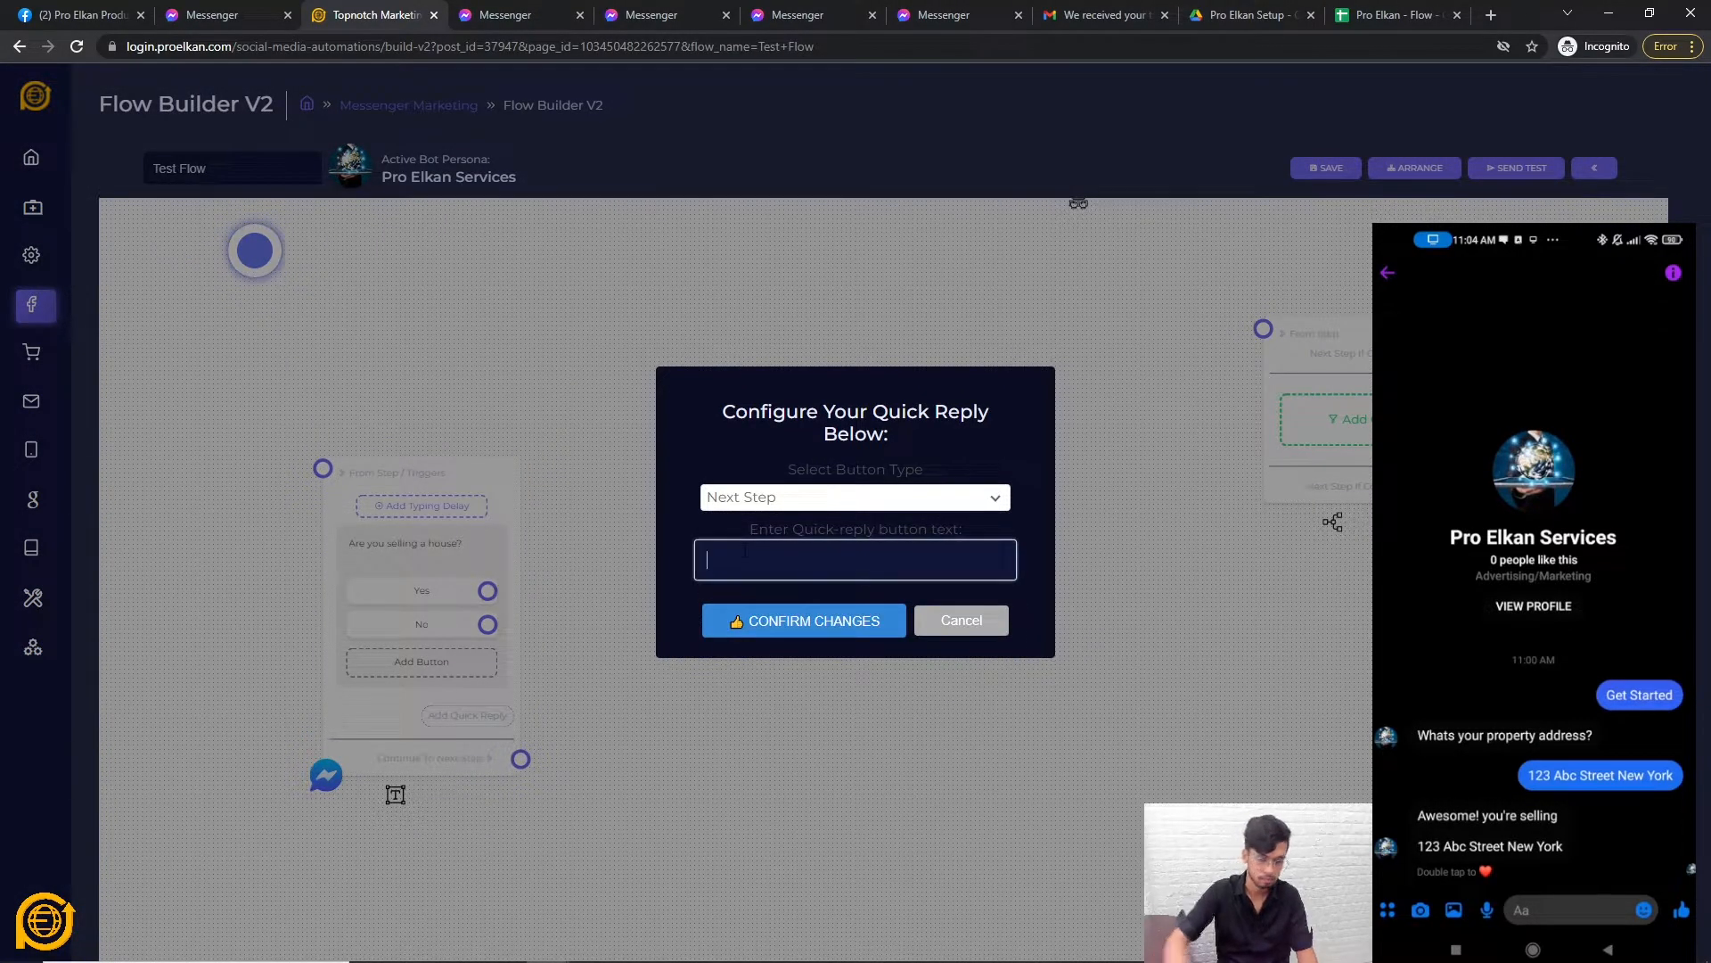
type("Yes")
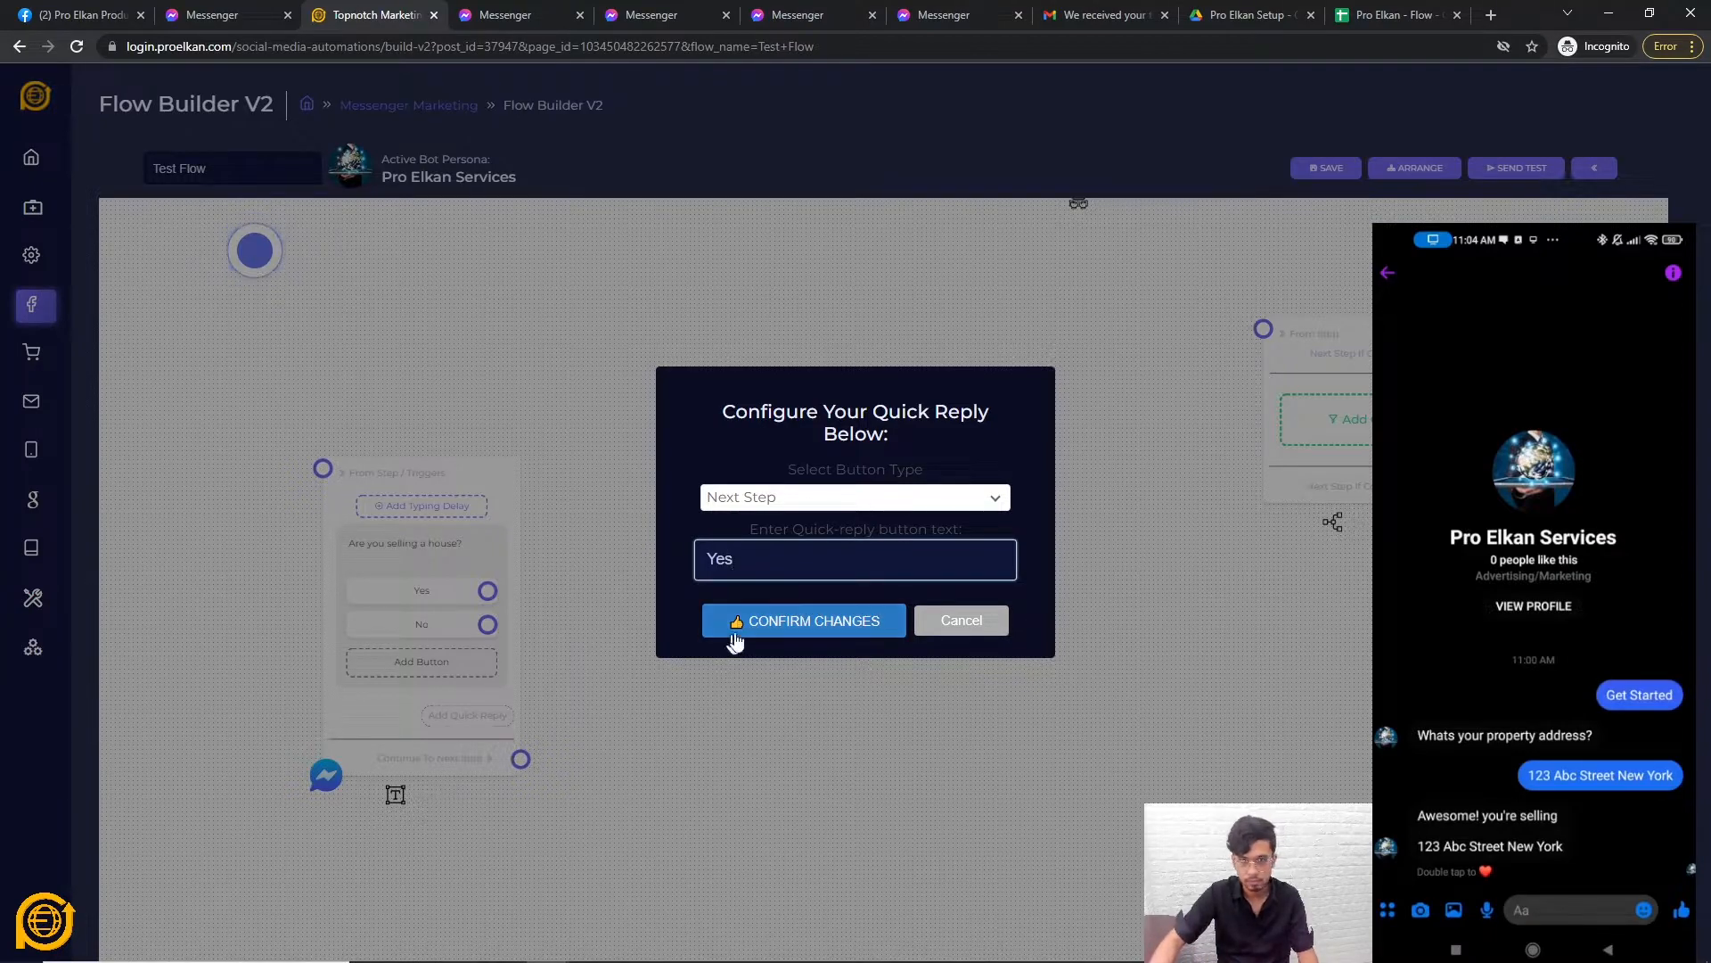
left_click(731, 627)
left_click(482, 758)
left_click(766, 521)
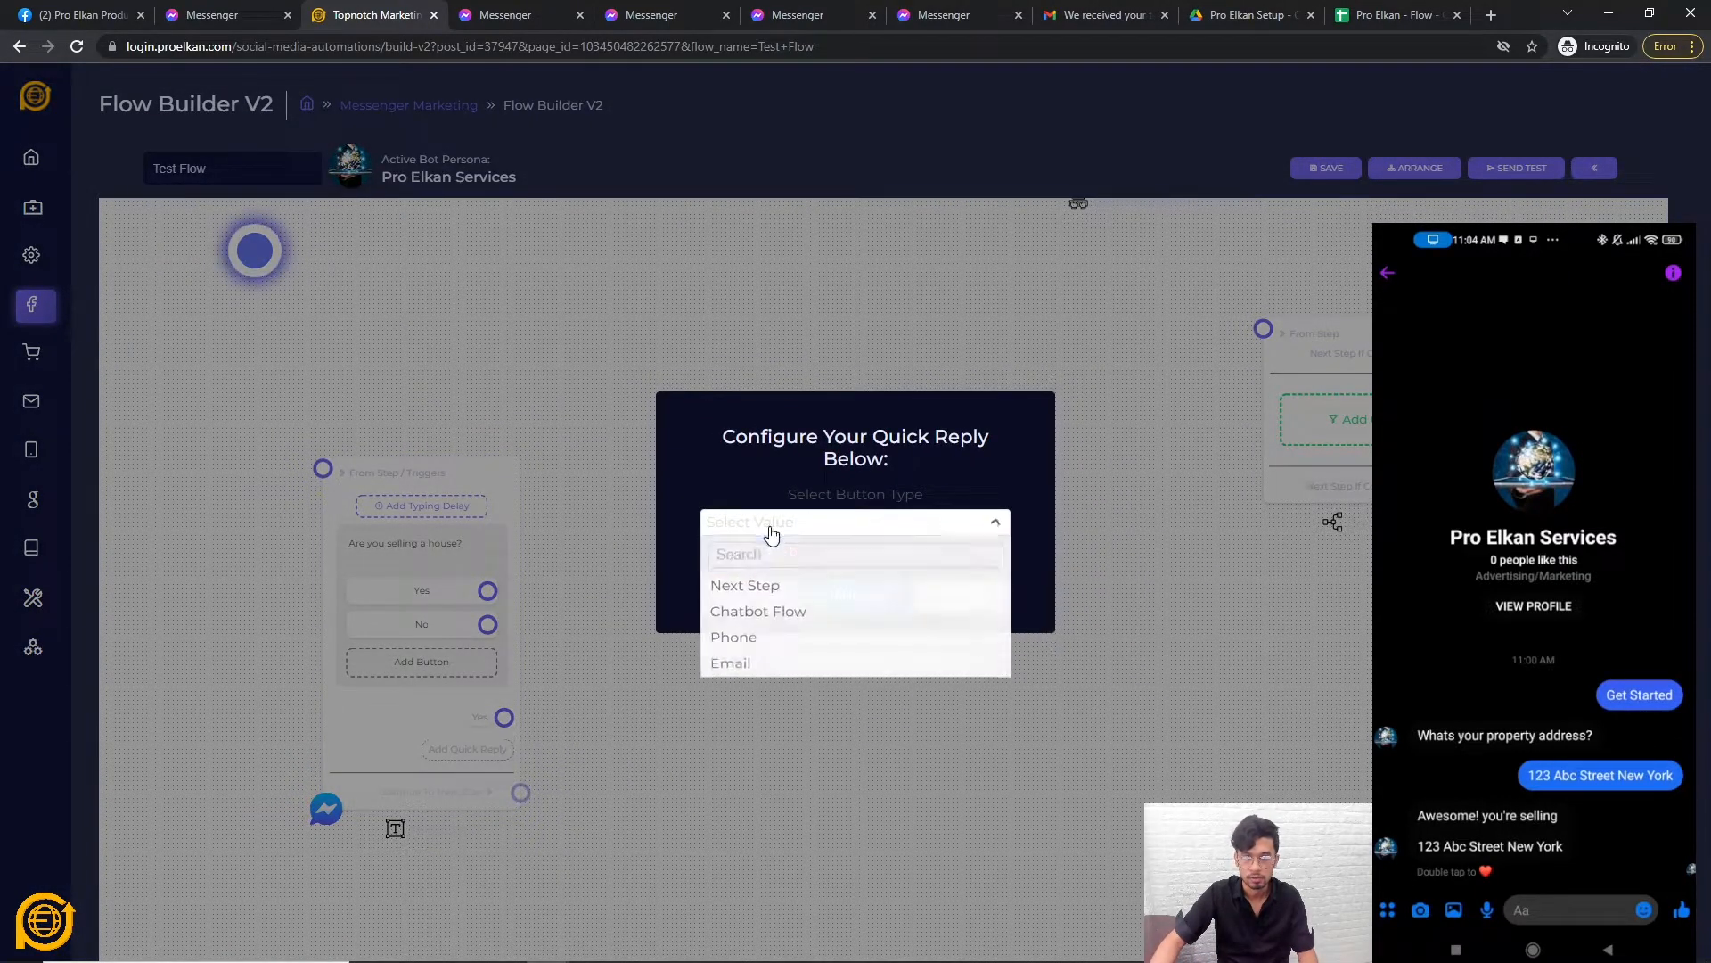
left_click(748, 587)
left_click(802, 560)
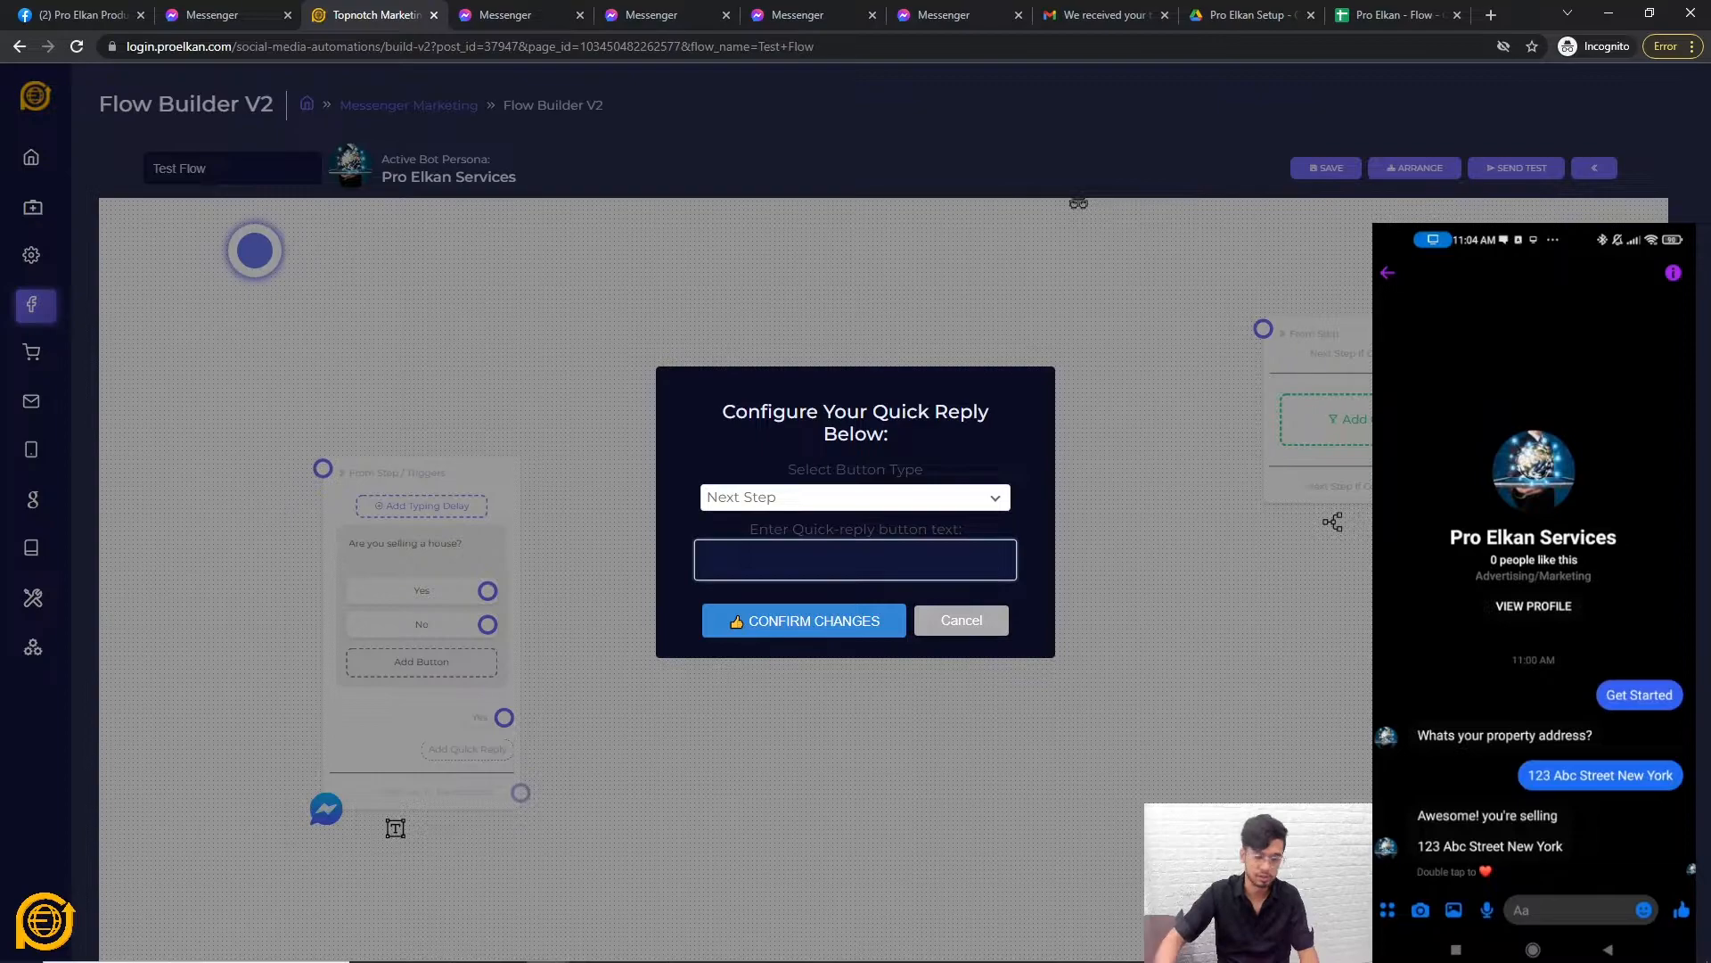
type("N")
key("BackSpace")
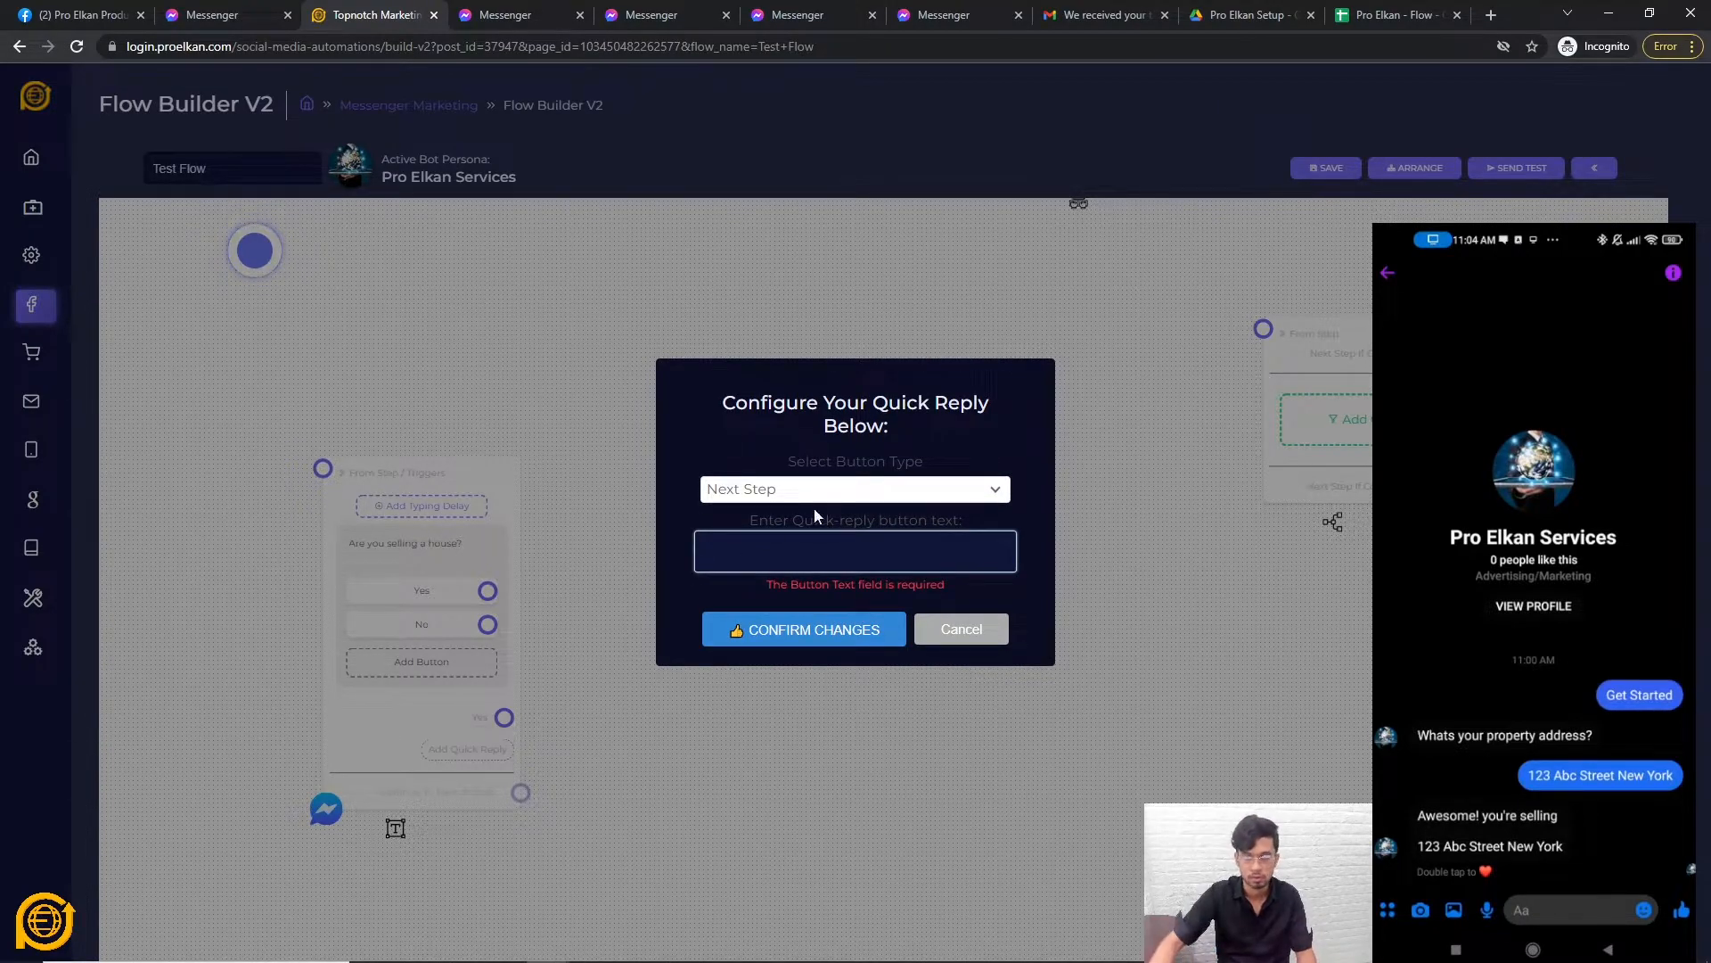
type("No")
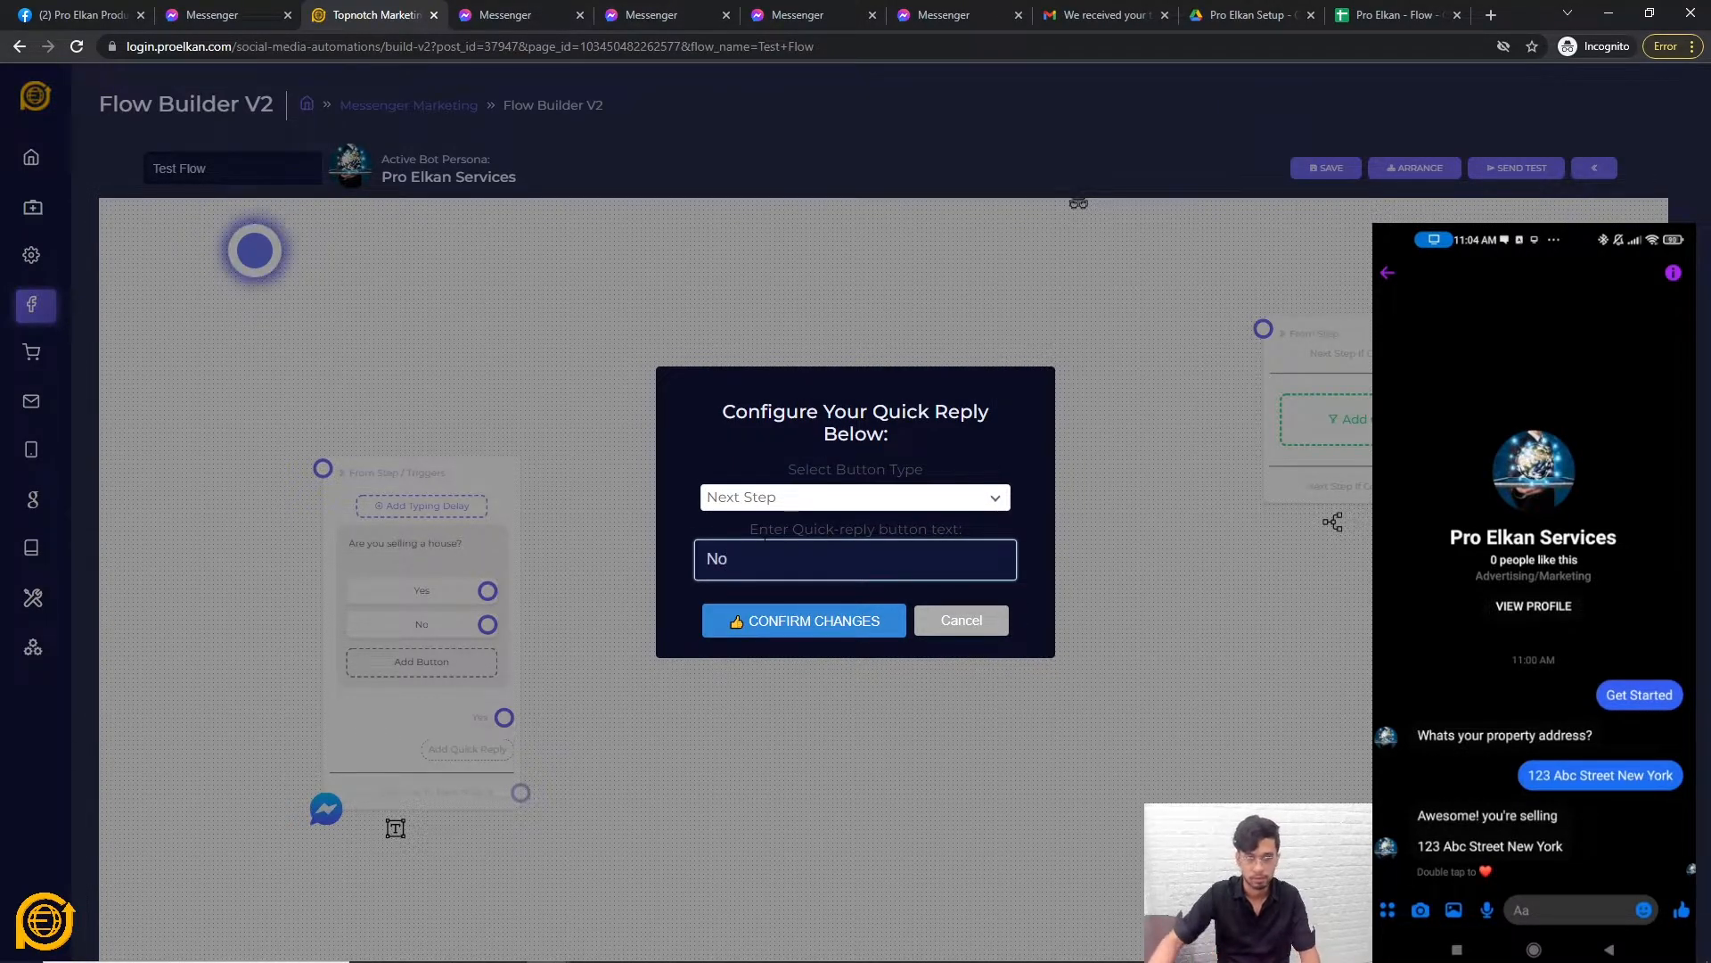
left_click(770, 627)
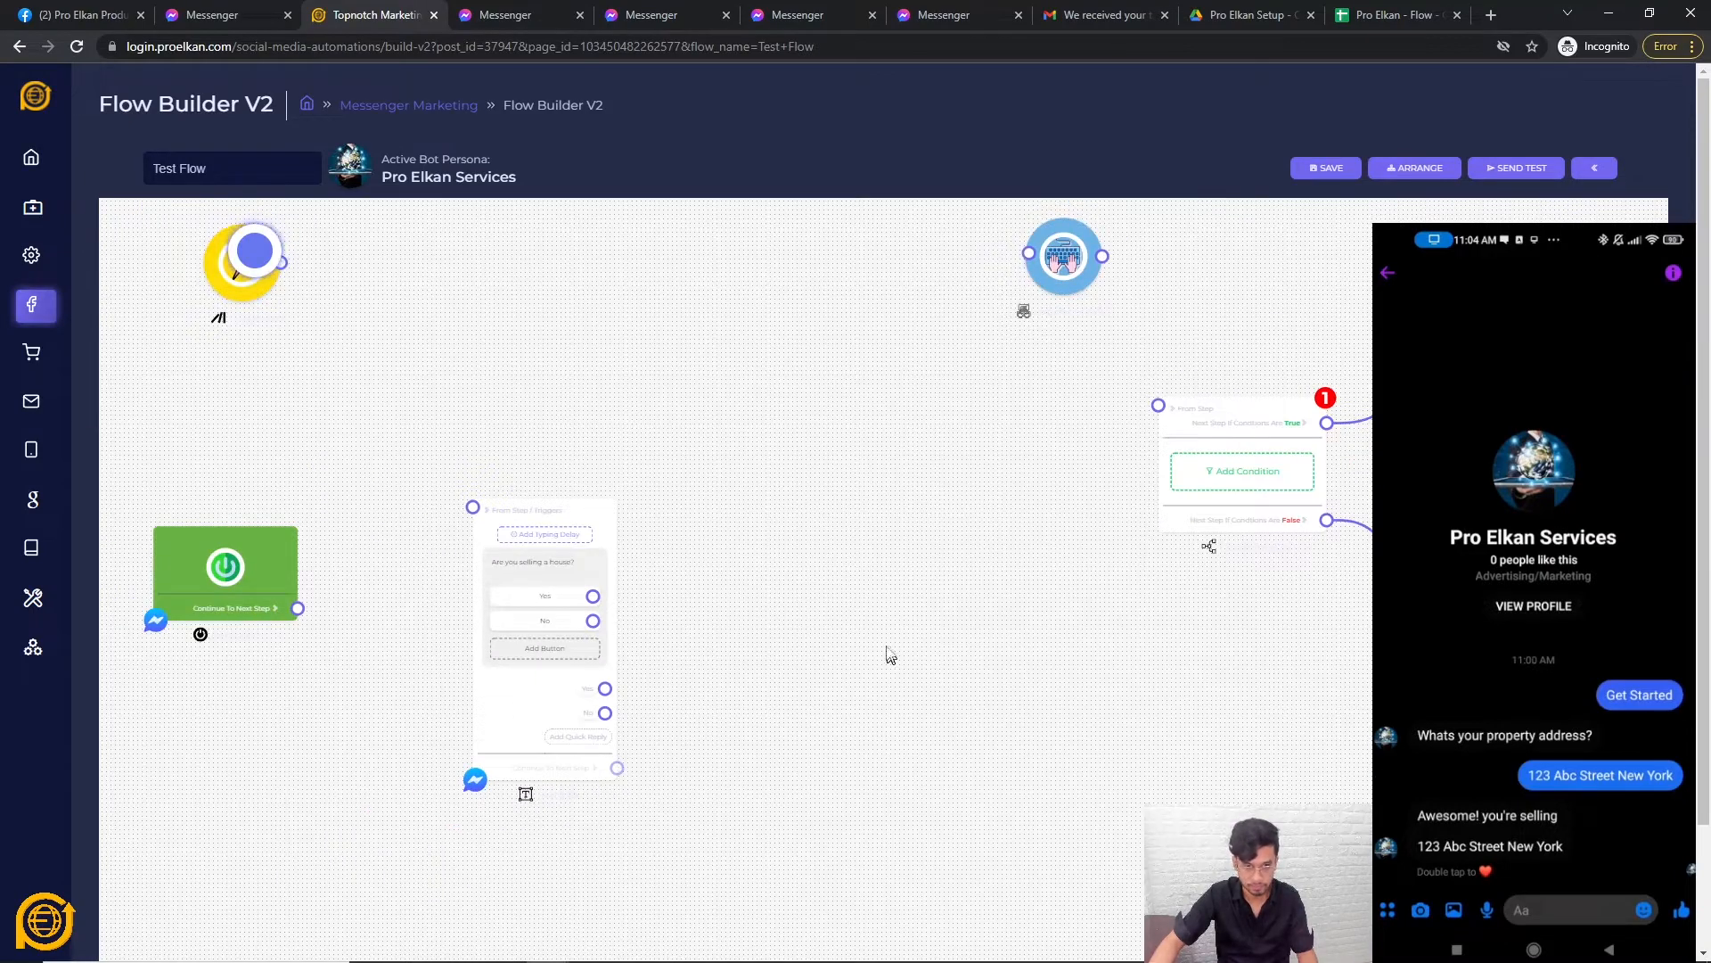
Connect the start step to the 'Are you selling a house?' question step.
left_click_drag(437, 602, 578, 519)
scroll(619, 695, "up", 3)
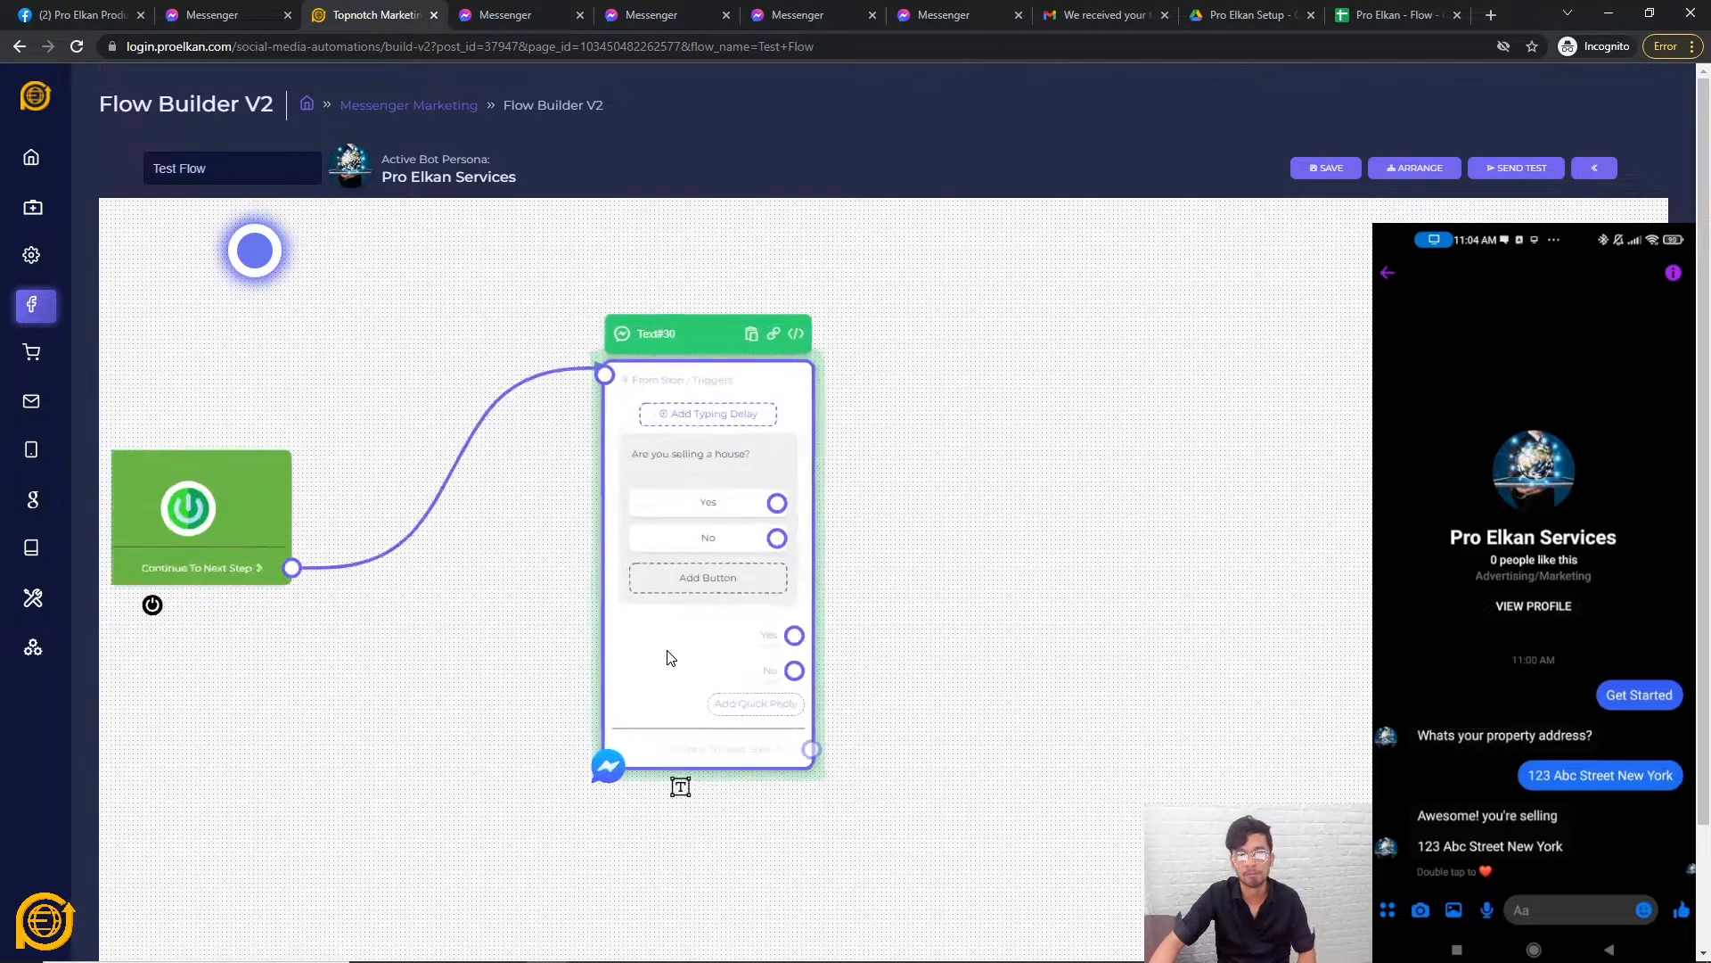
scroll(821, 516, "down", 3)
scroll(623, 595, "up", 5)
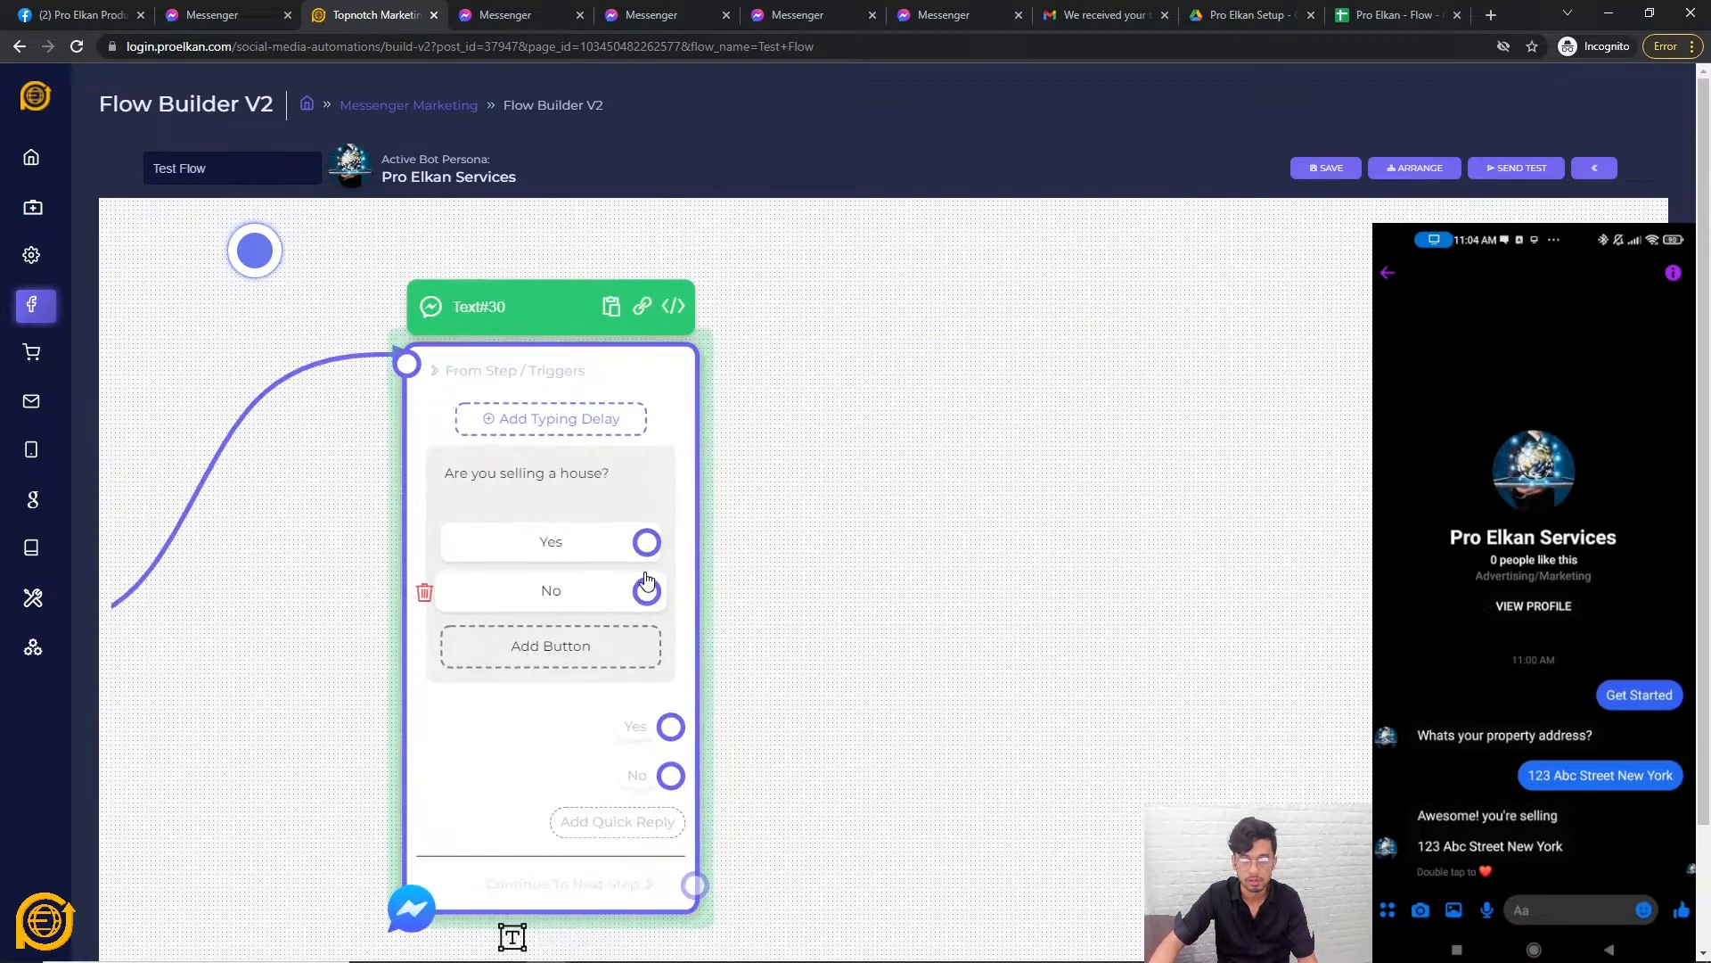
scroll(646, 581, "down", 2)
Add a new text step with the message 'Cool' beside the question.
right_click(935, 476)
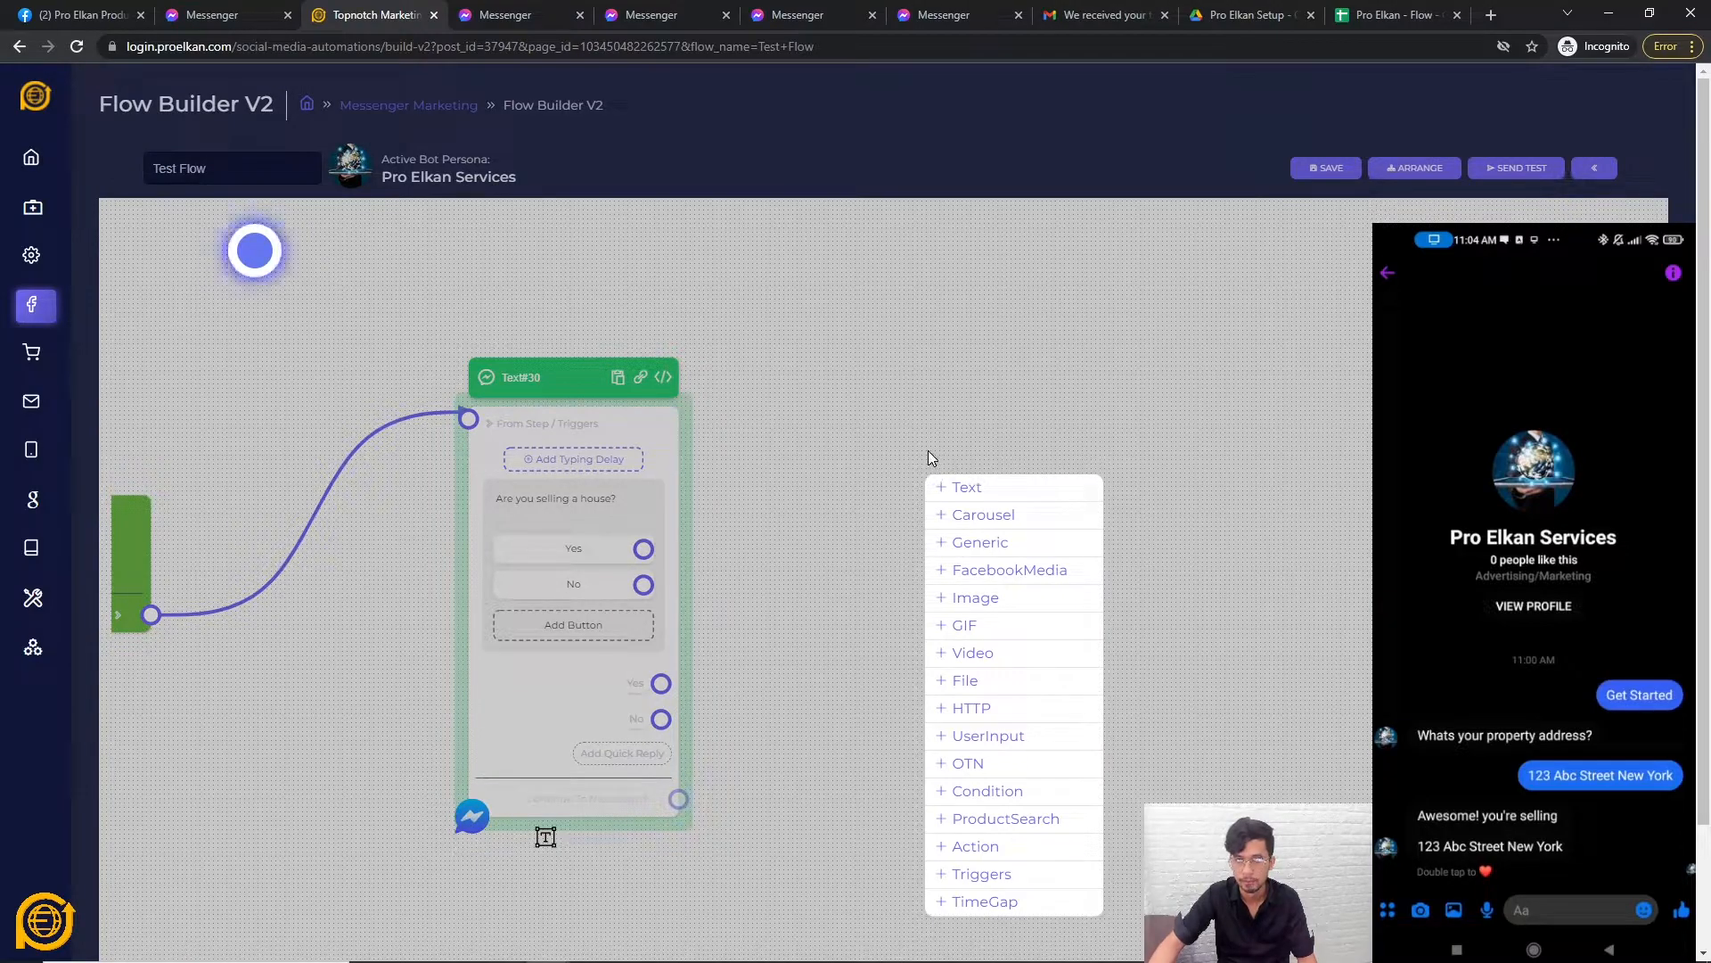
left_click(801, 452)
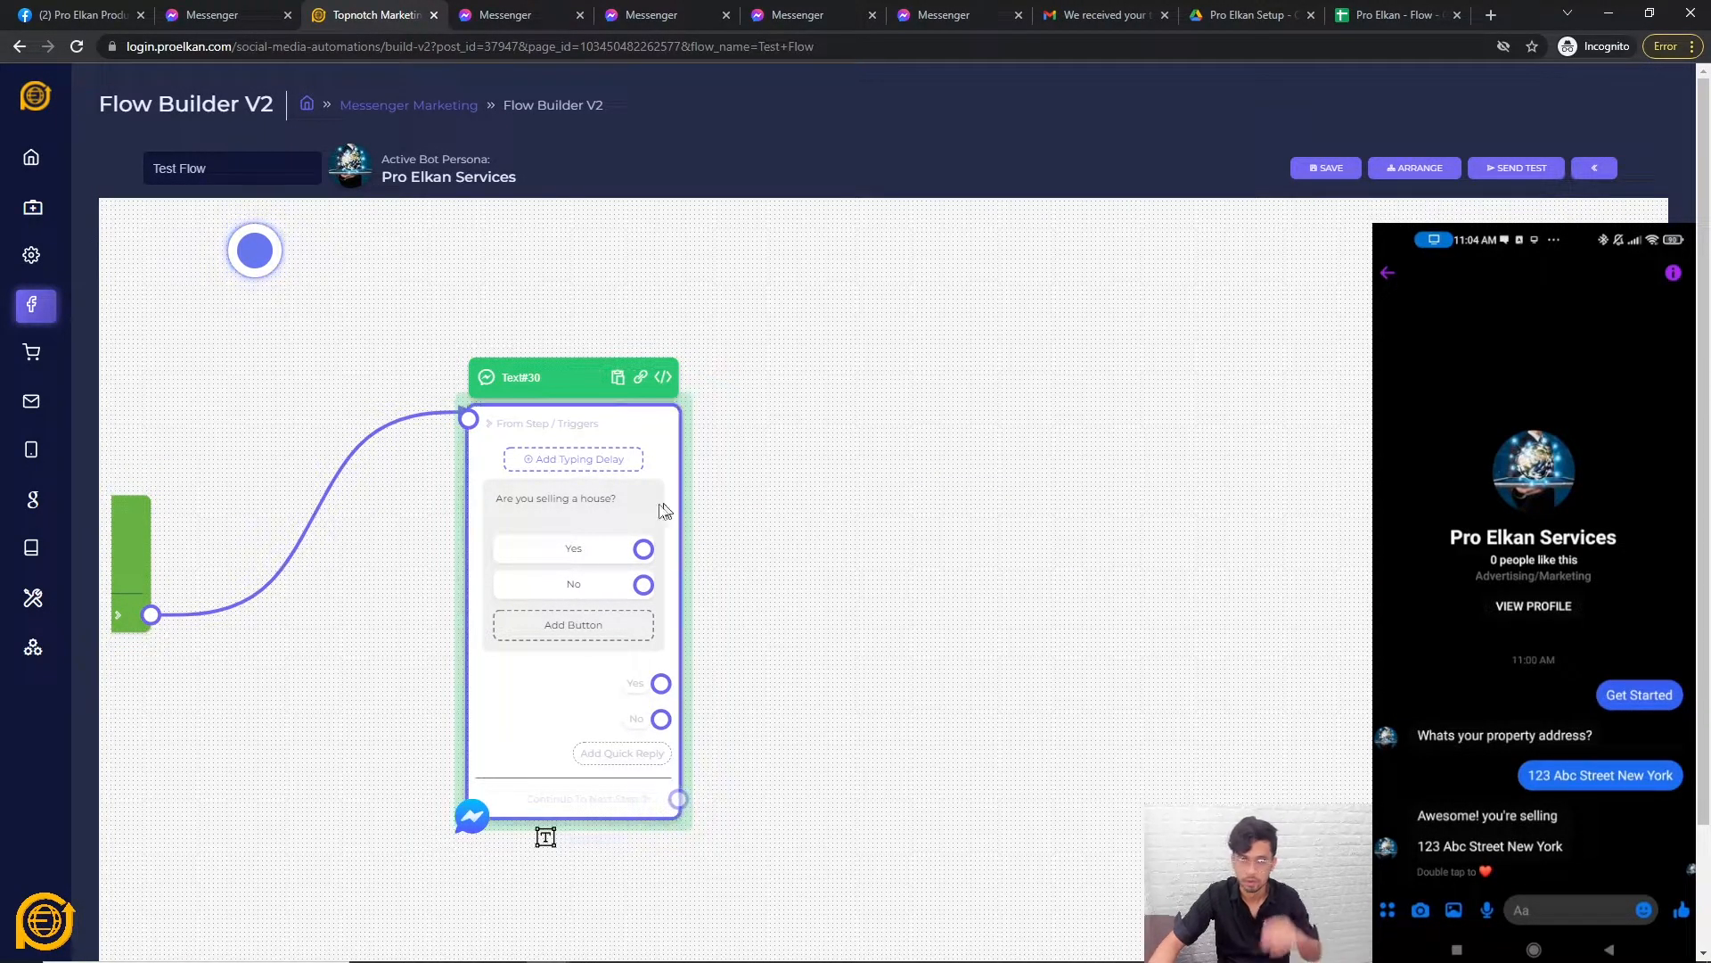
right_click(919, 497)
left_click(954, 504)
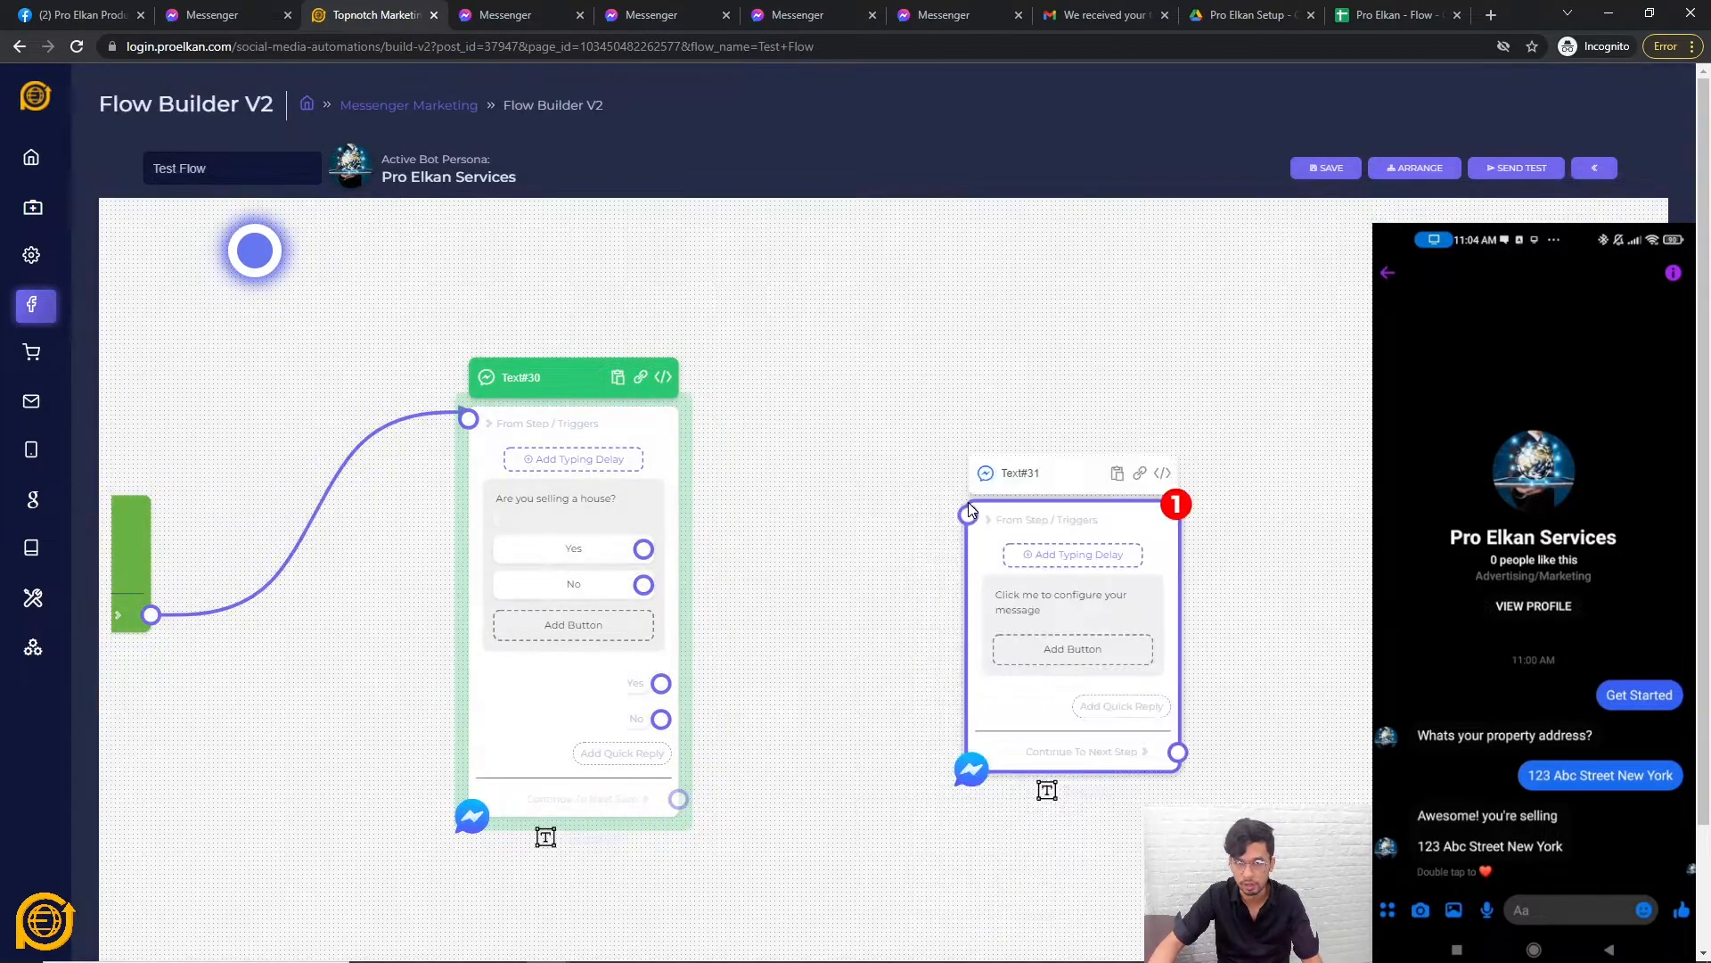
left_click_drag(1005, 722, 983, 539)
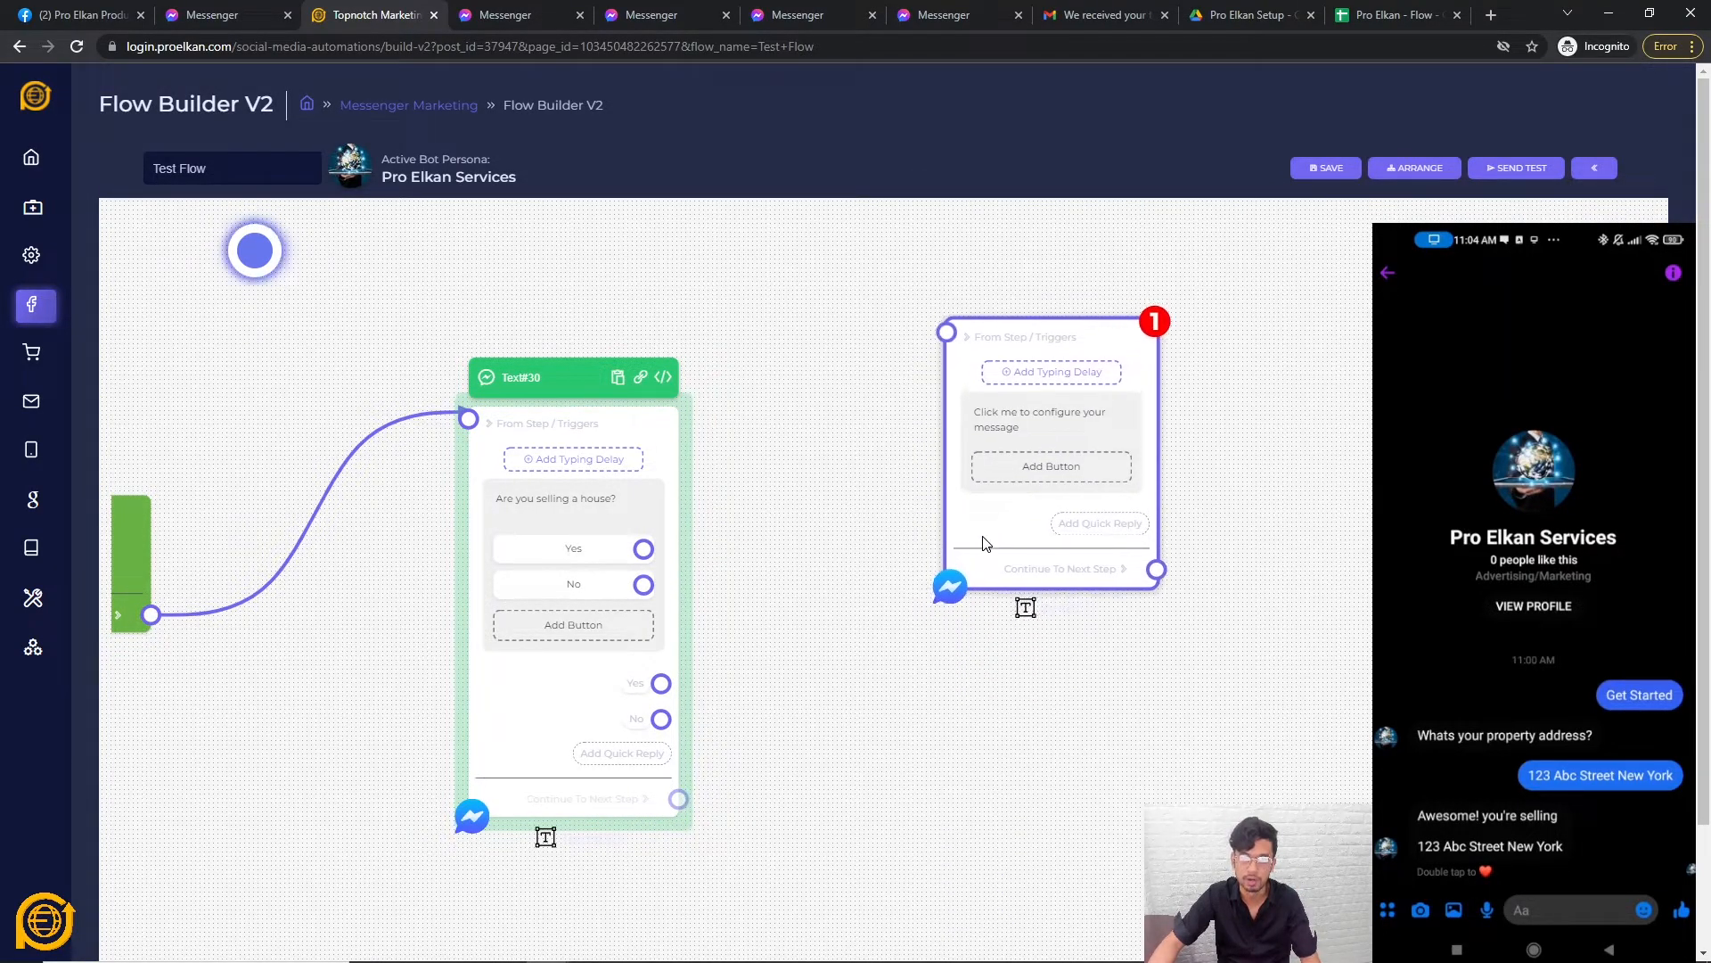
left_click(1017, 420)
type("Cool")
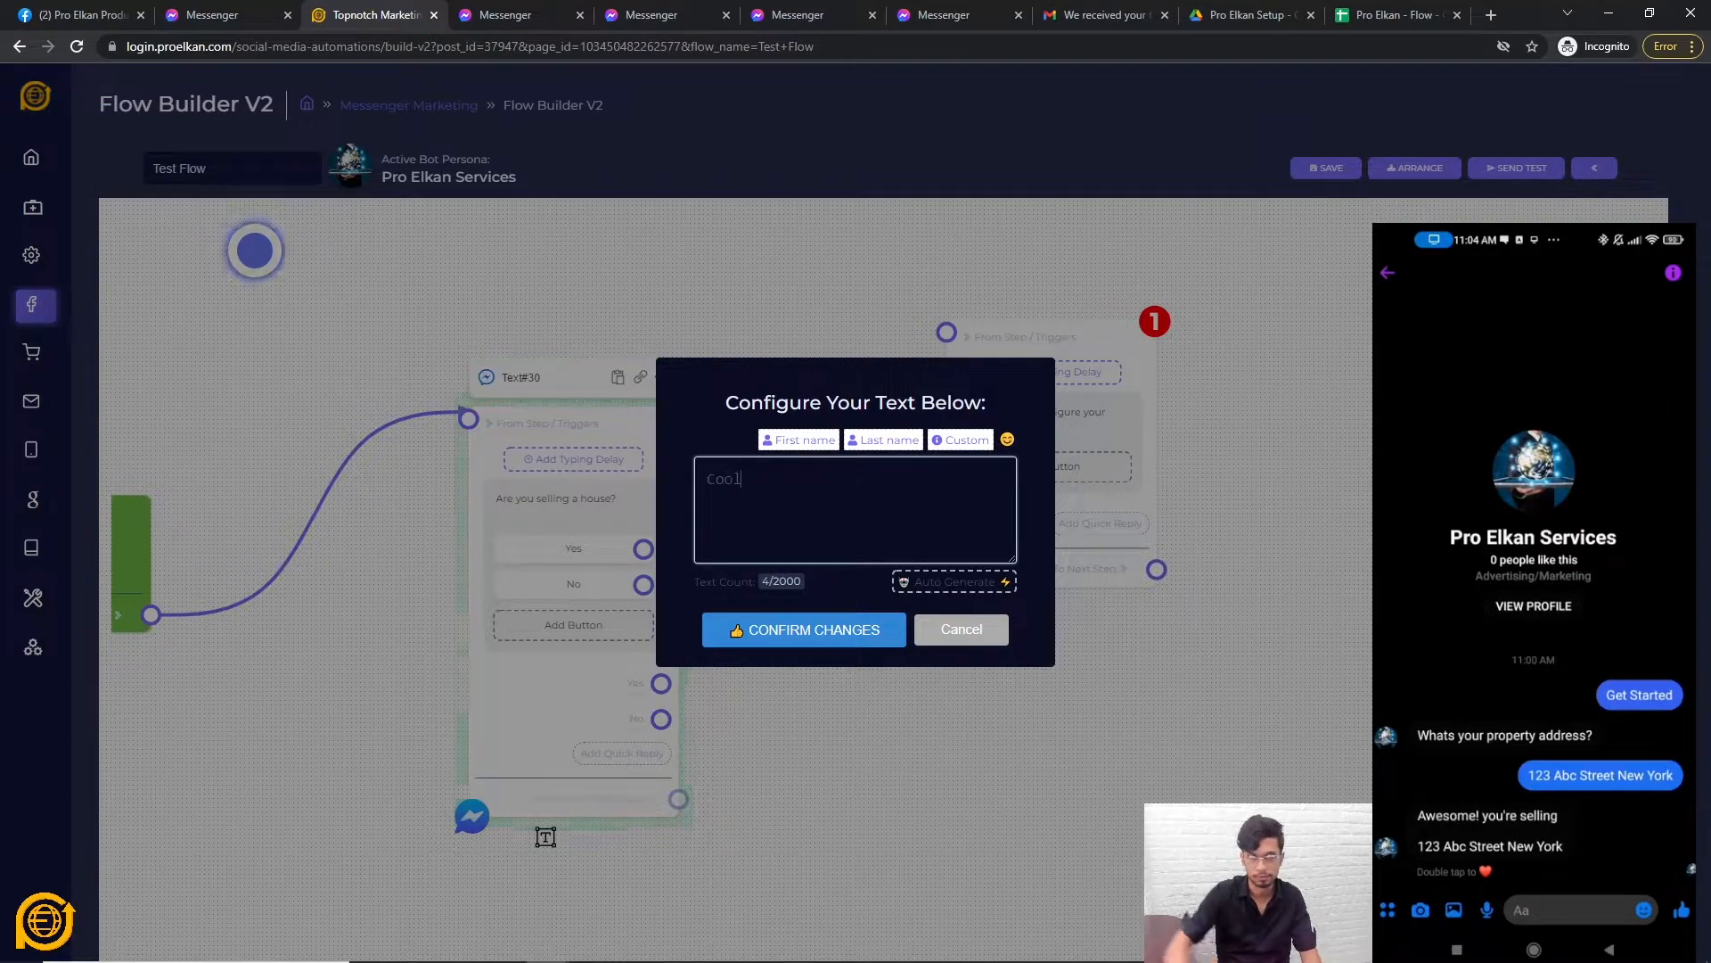
left_click(821, 640)
left_click_drag(993, 505, 894, 594)
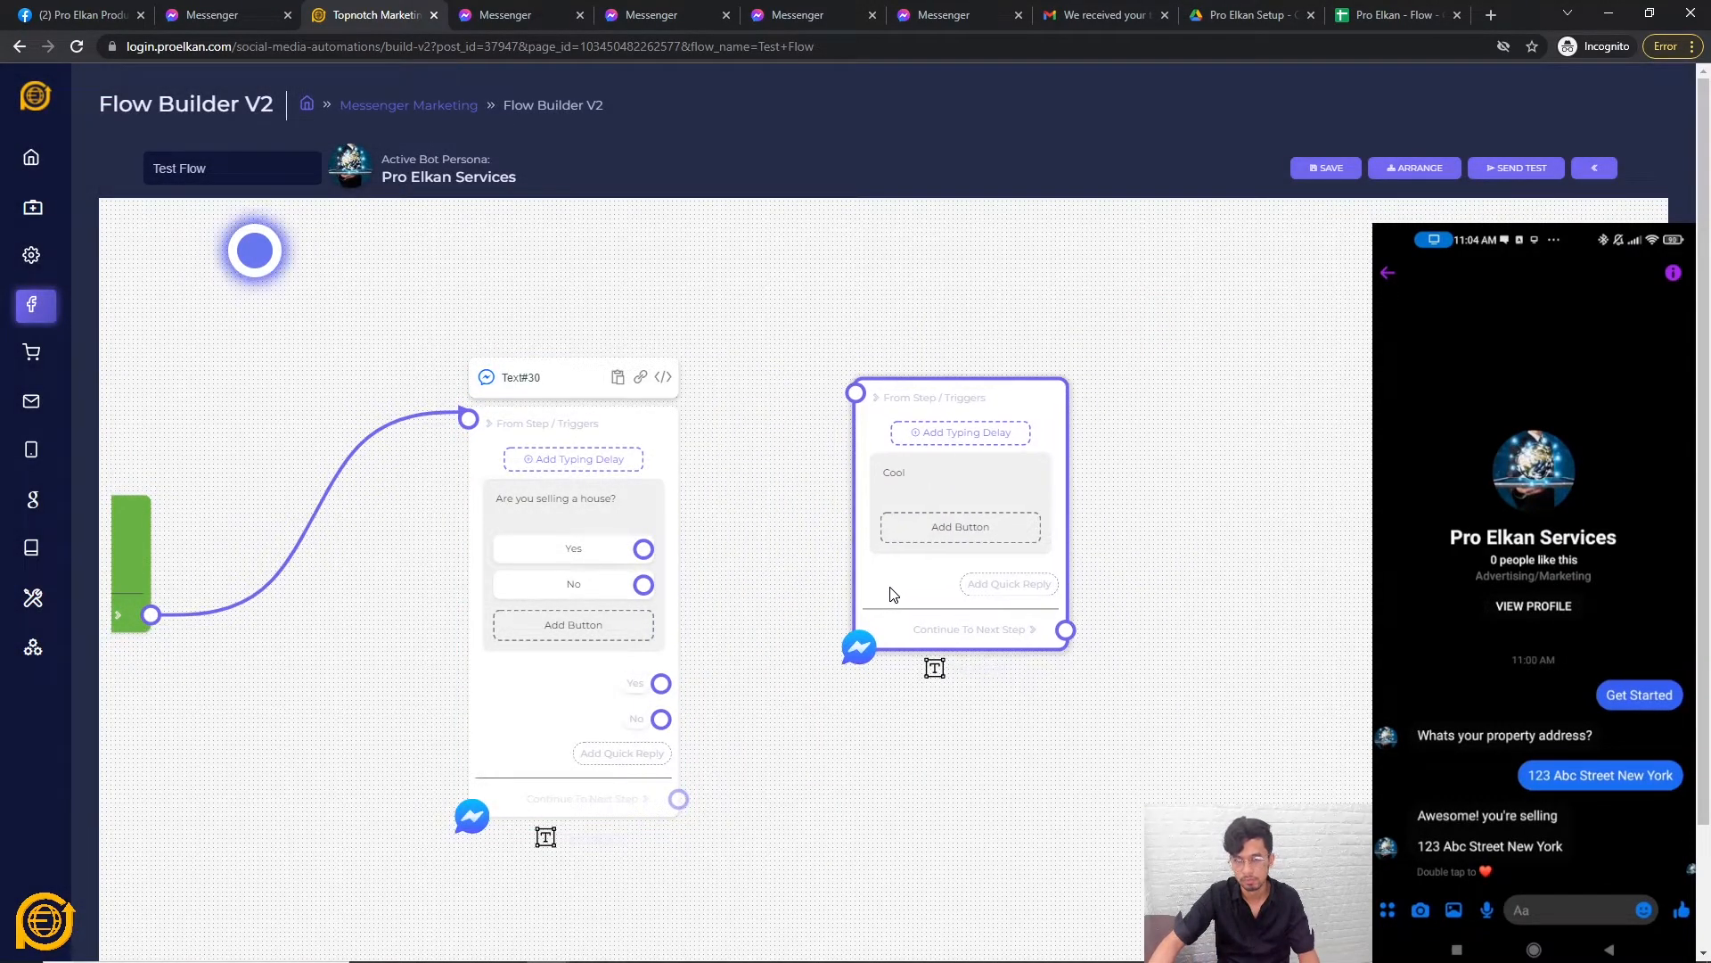
Move the Cool step closer to the question and add a second line to its message.
scroll(982, 592, "down", 2)
scroll(1284, 521, "down", 2)
scroll(939, 554, "up", 2)
scroll(806, 585, "up", 2)
left_click_drag(806, 585, 724, 571)
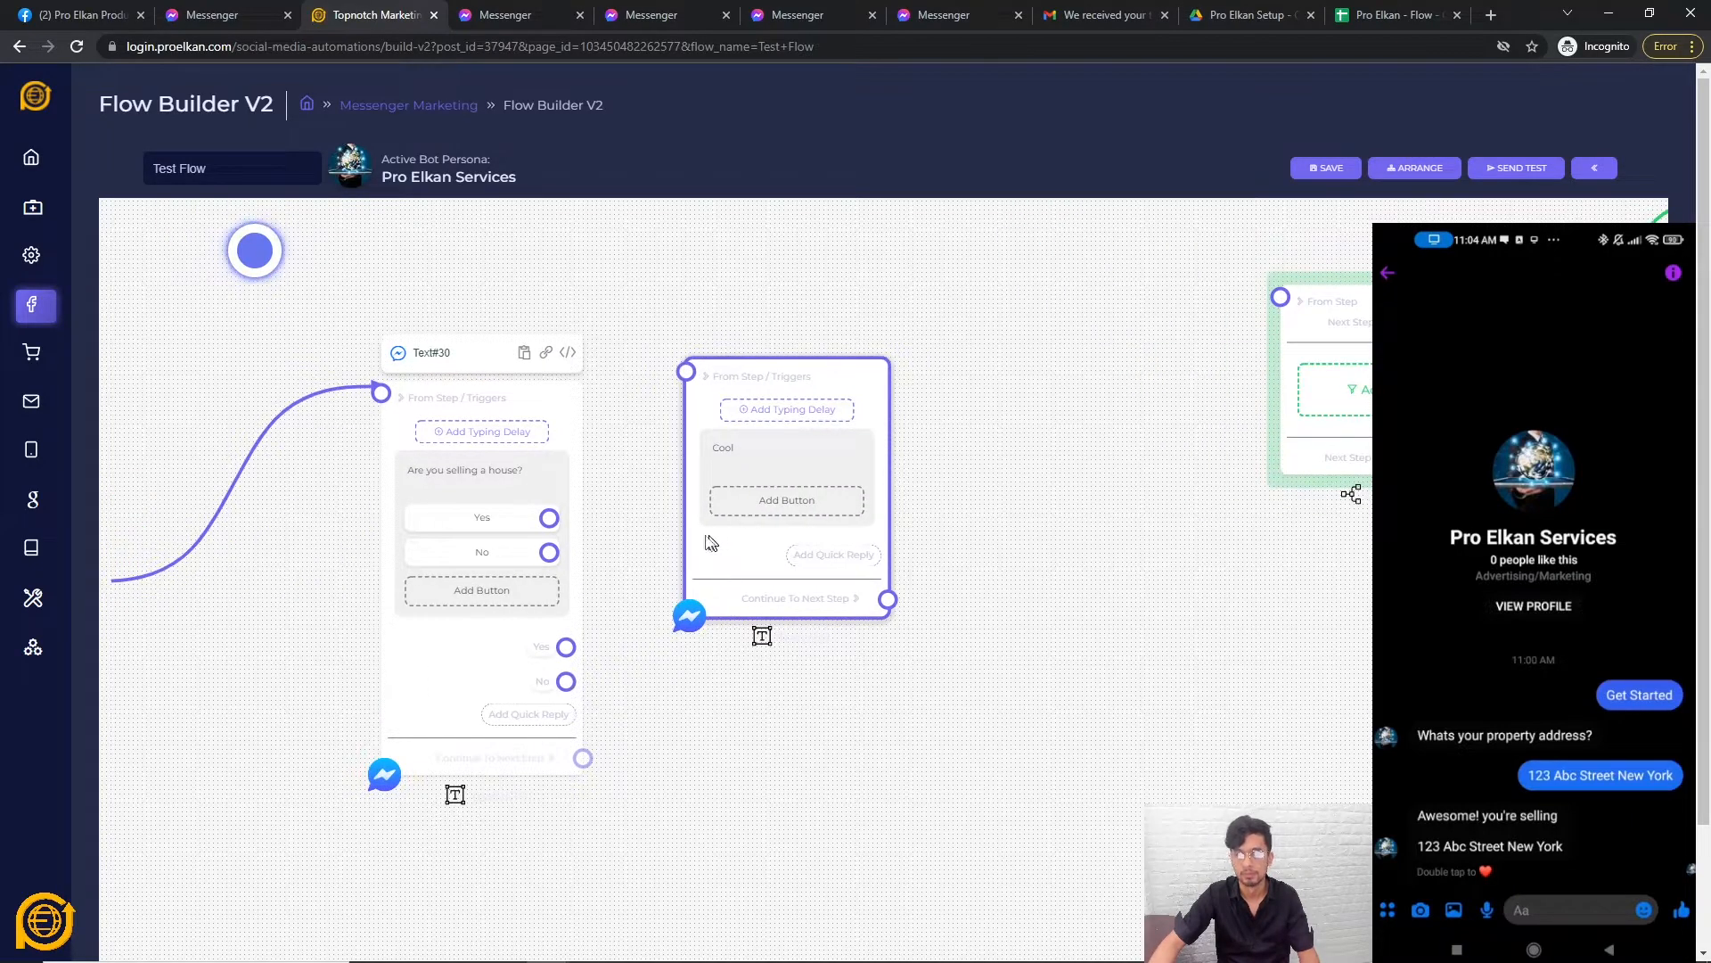
left_click(773, 457)
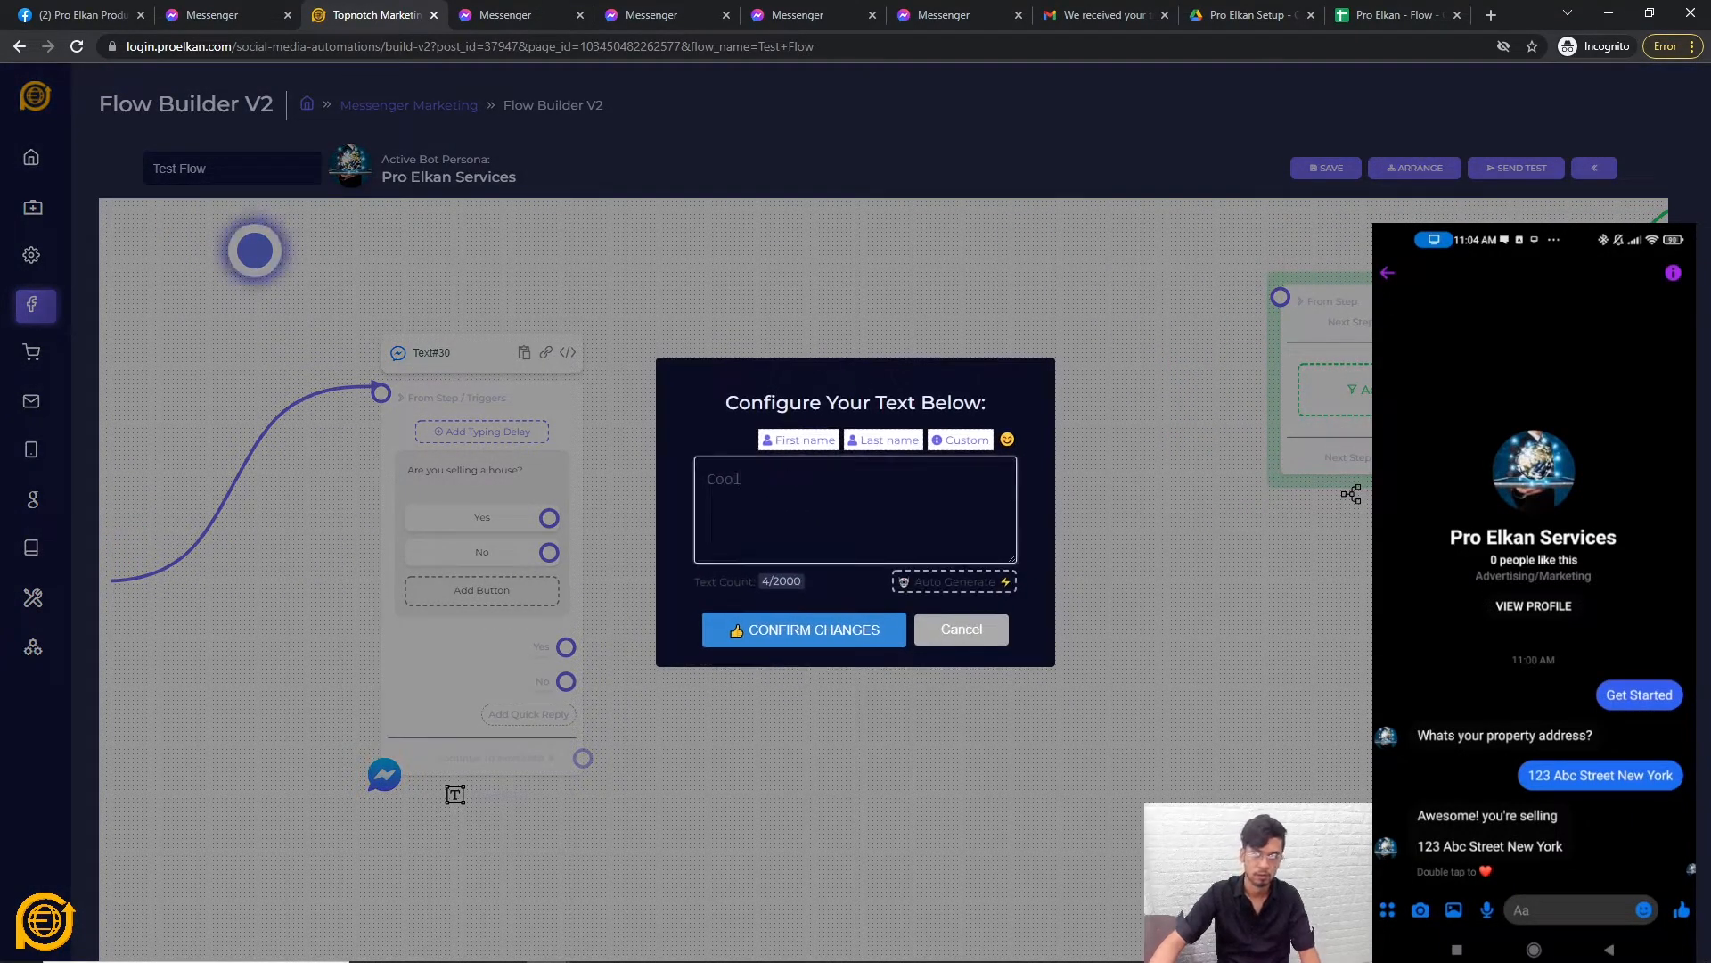
key("Return")
key("Return")
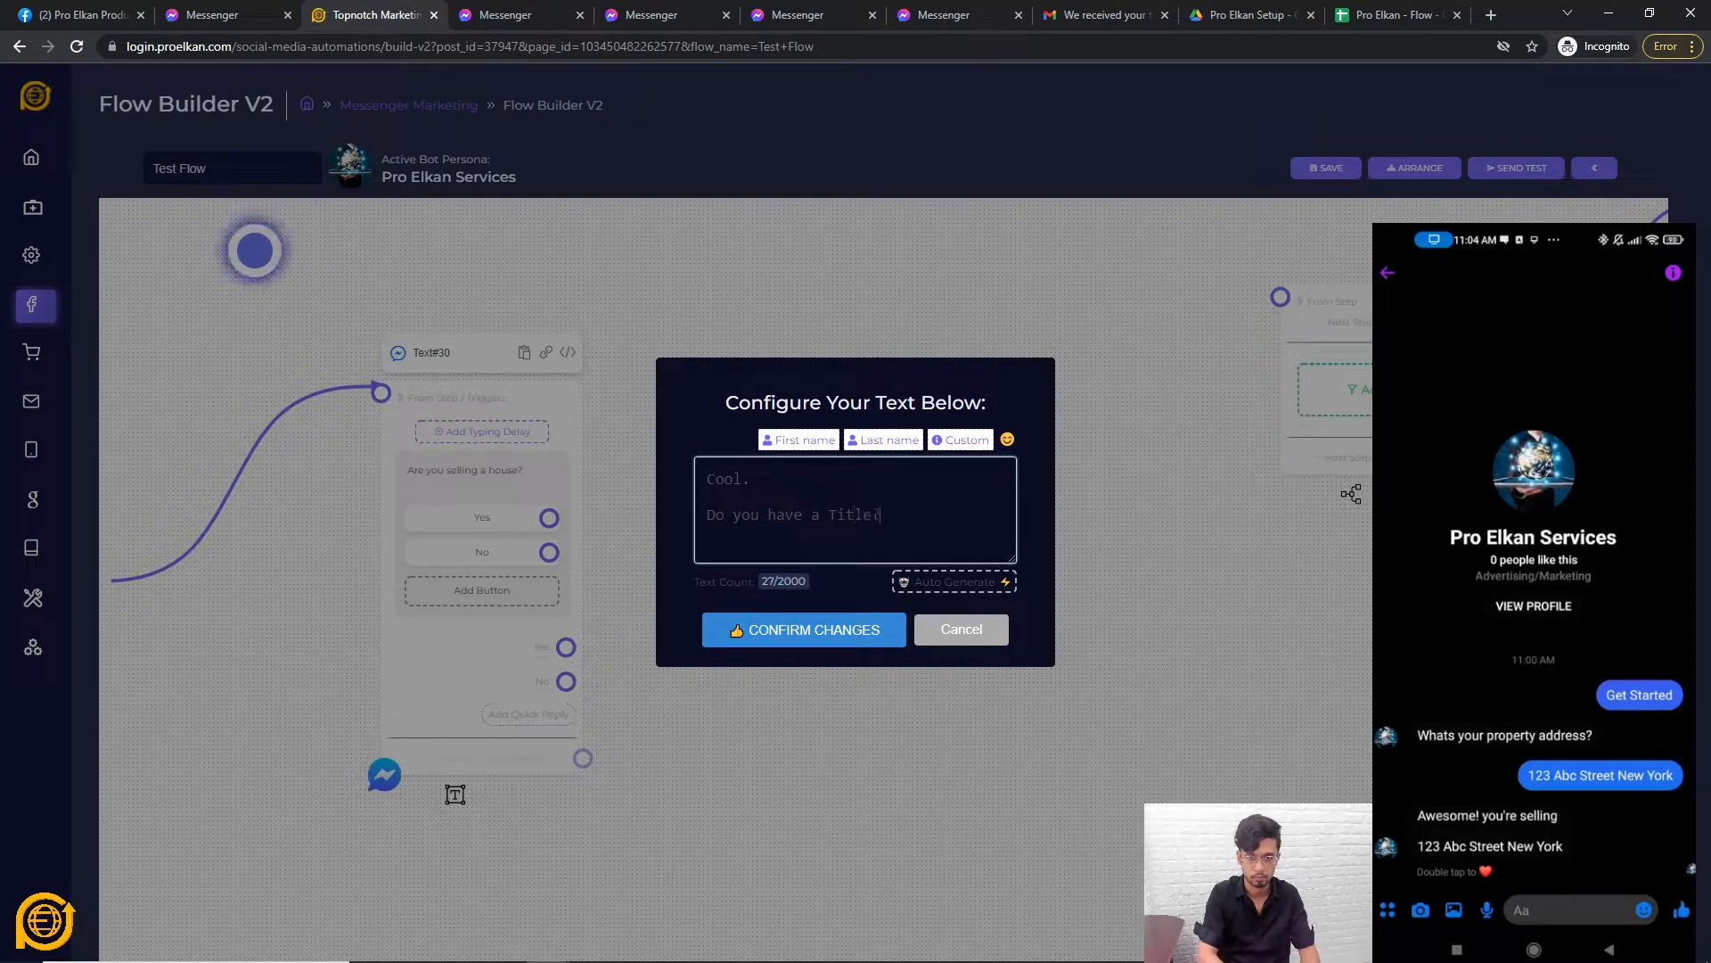
left_click(845, 634)
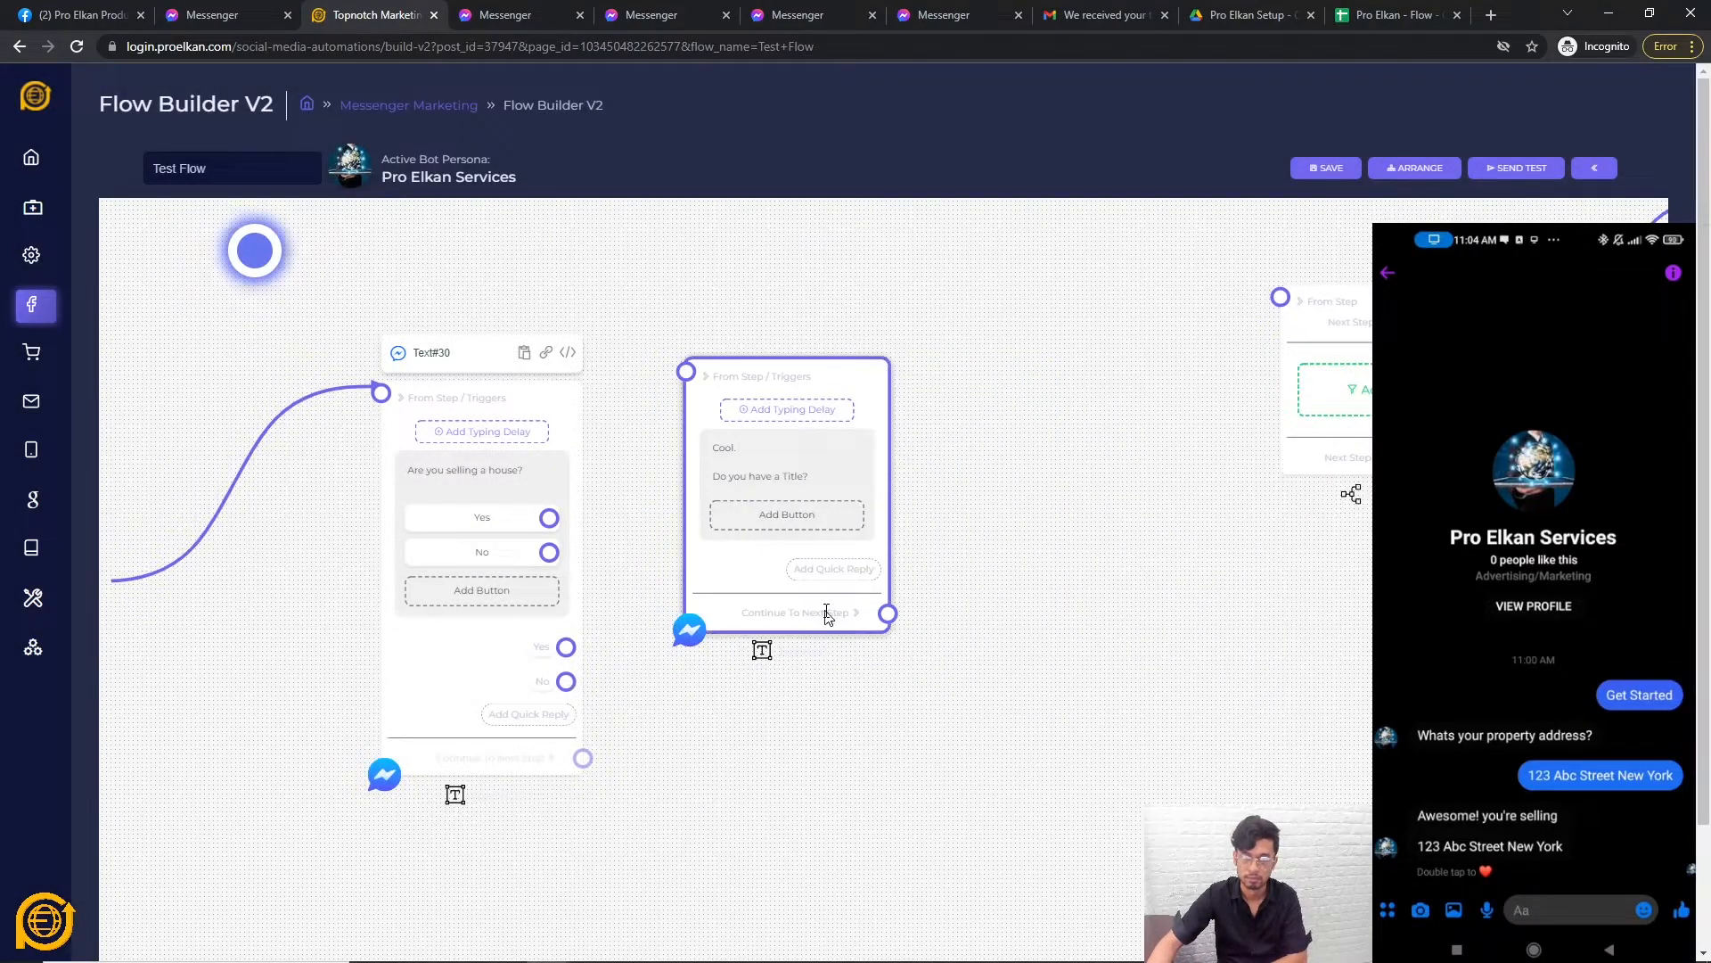
Give the Cool step a Yes quick reply and a second Next Step quick reply.
left_click(813, 530)
left_click(946, 622)
left_click(816, 591)
left_click(802, 521)
left_click(753, 592)
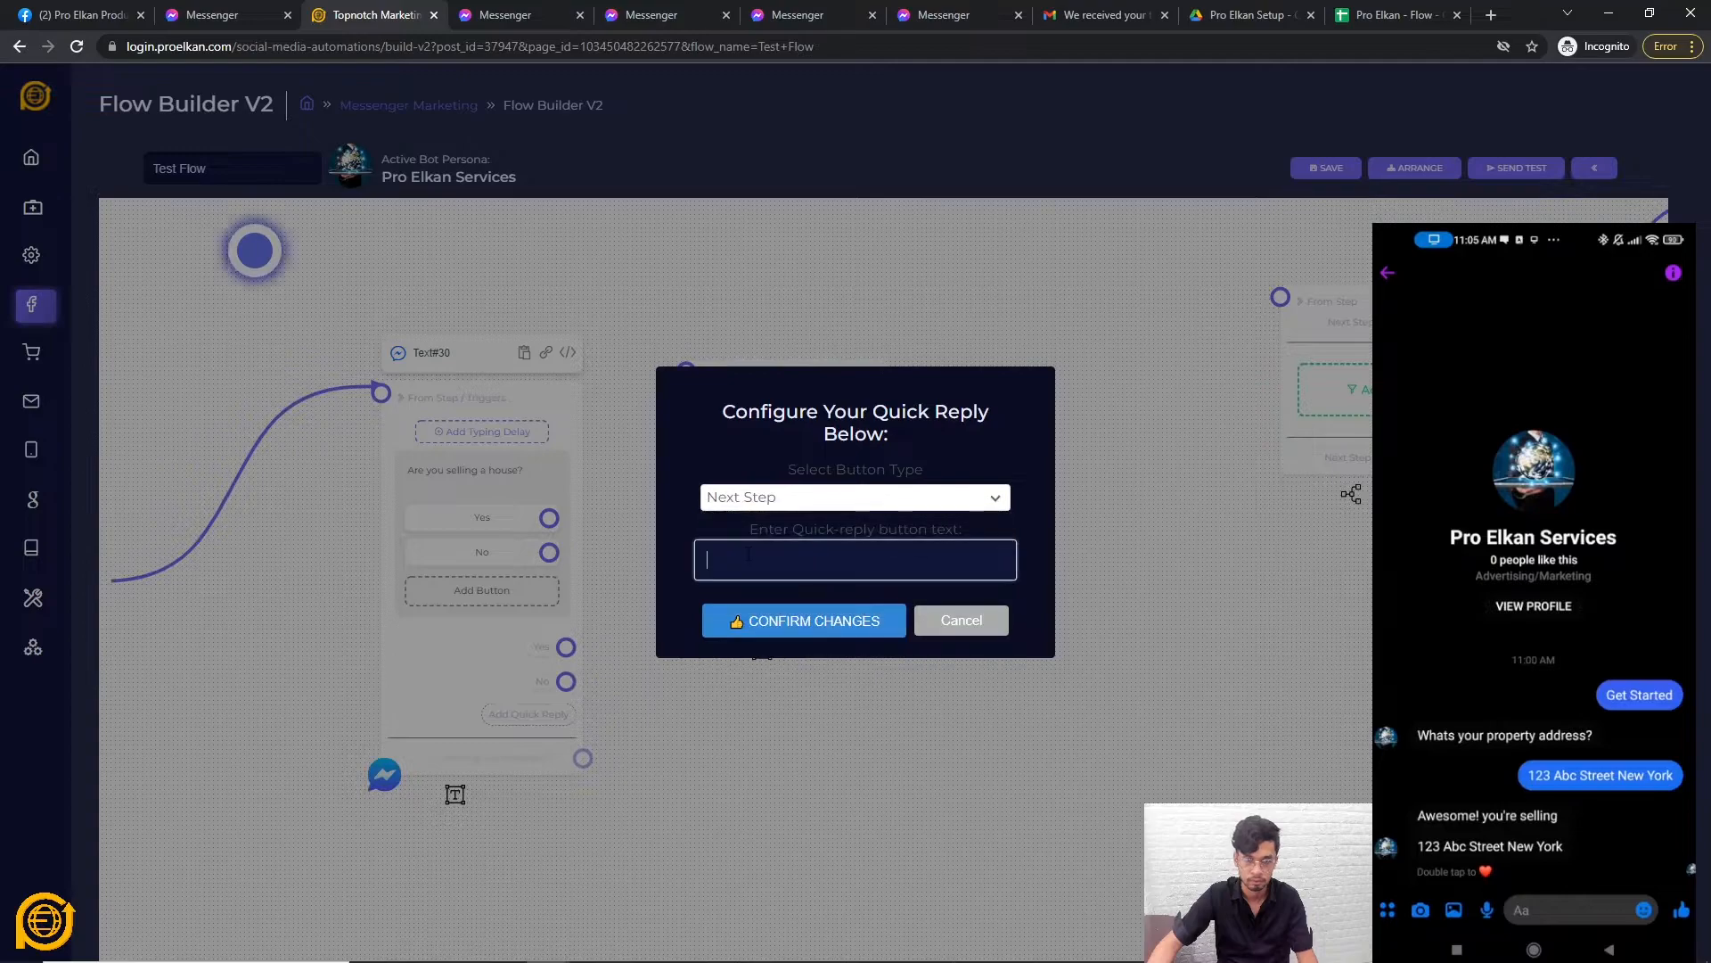
type("E")
key("BackSpace")
type("Yes")
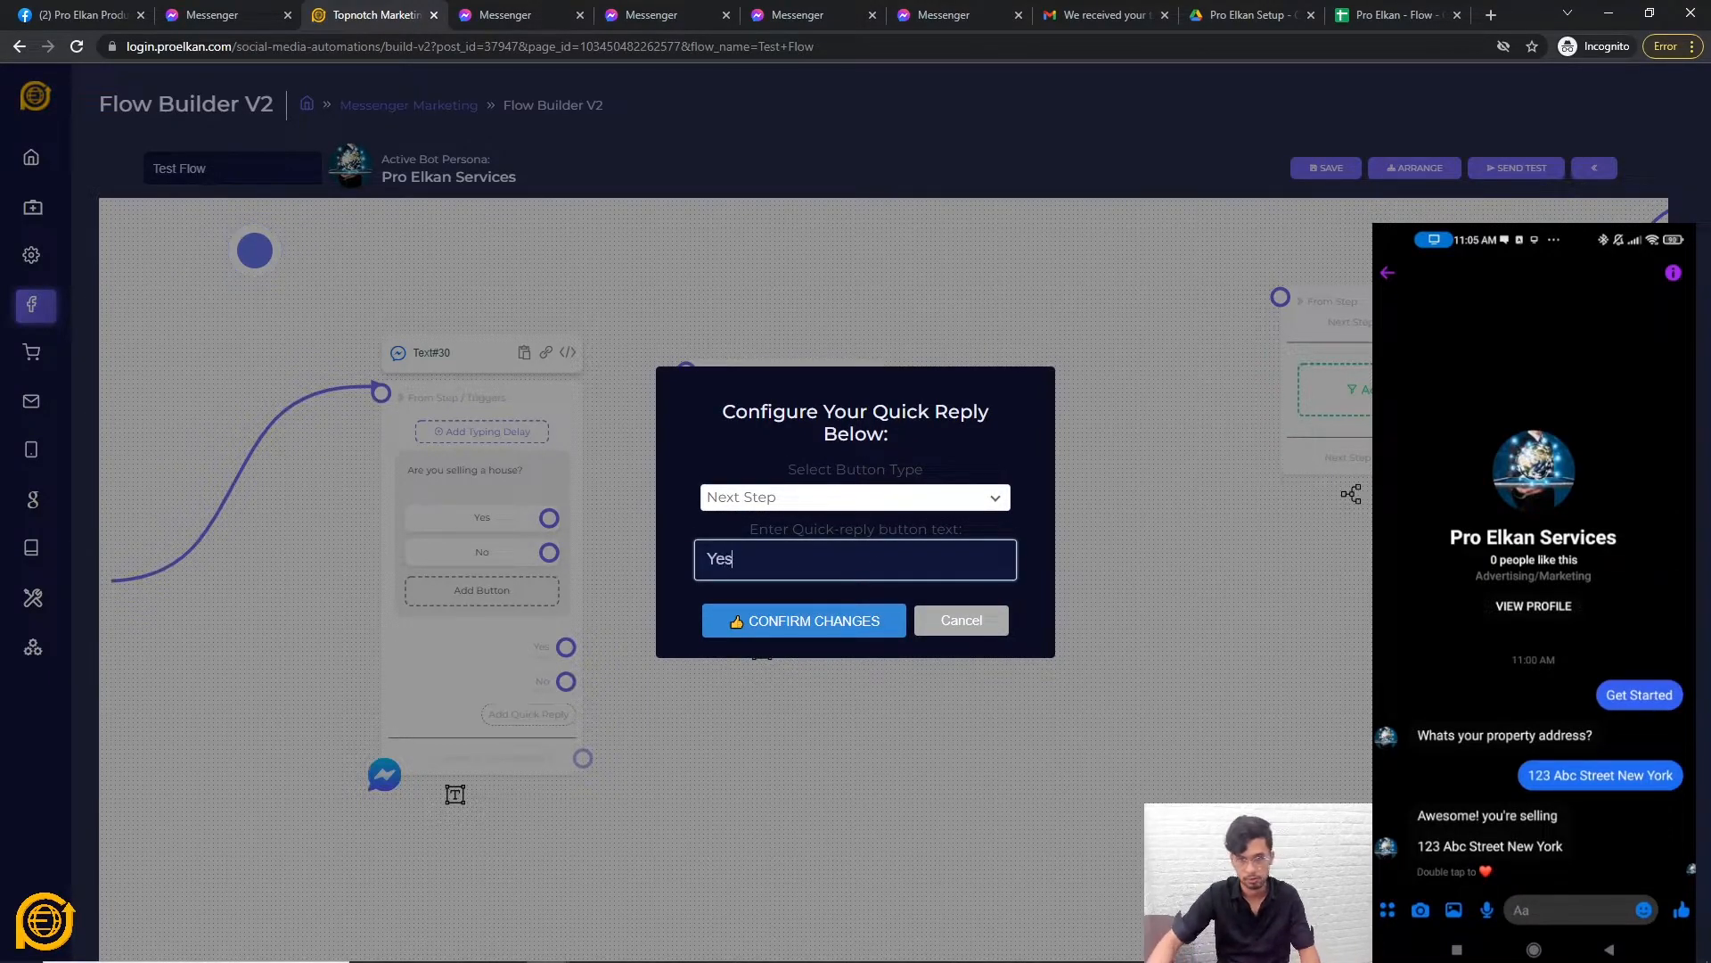
left_click(816, 620)
left_click(839, 622)
left_click(796, 540)
left_click(788, 609)
left_click(781, 567)
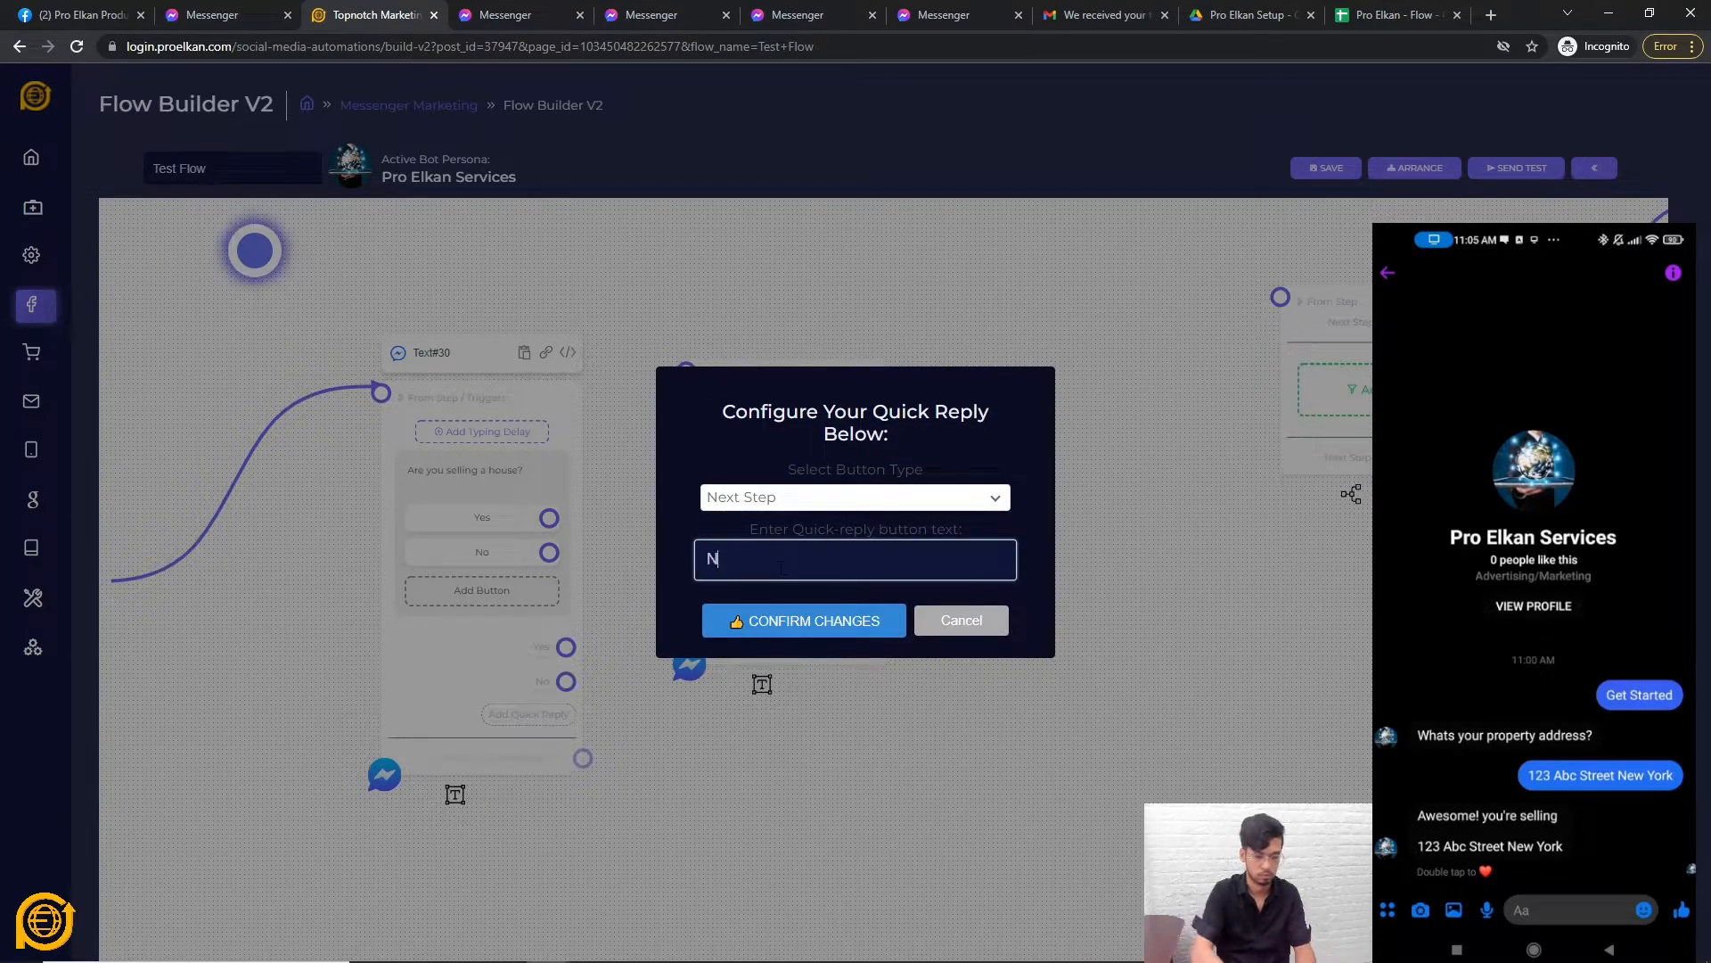
left_click(772, 642)
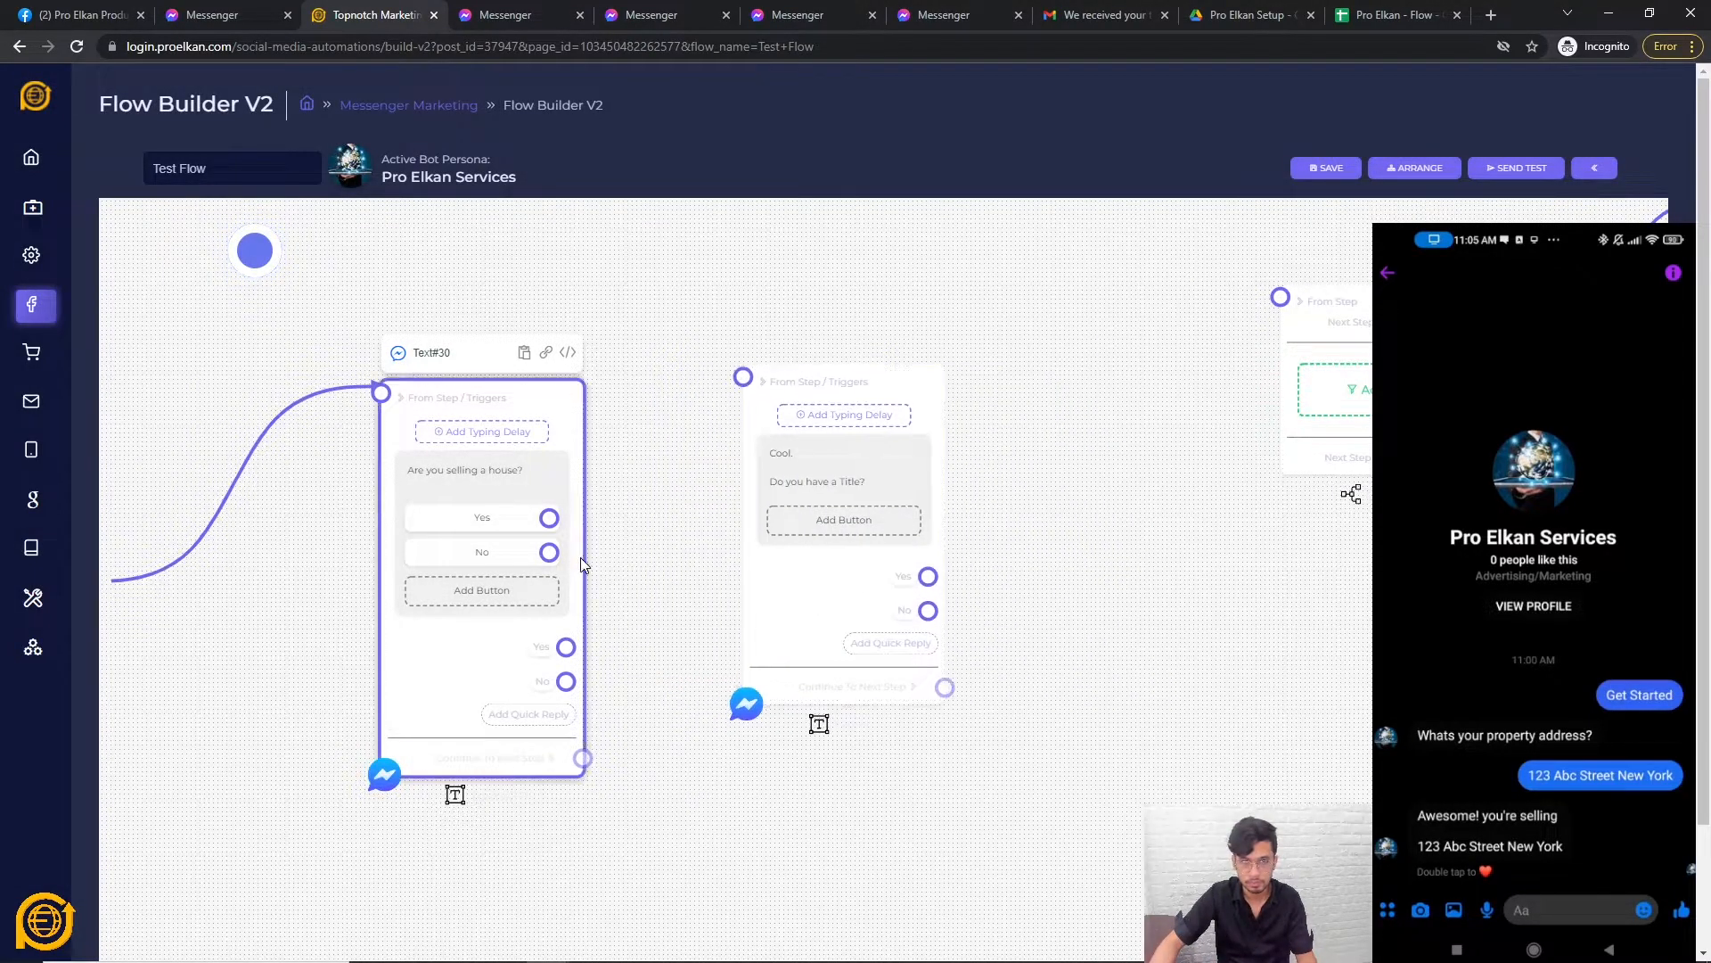
Delete the No button and No quick reply, and link Yes to 'Do you have a Title?'.
left_click(393, 553)
key("Return")
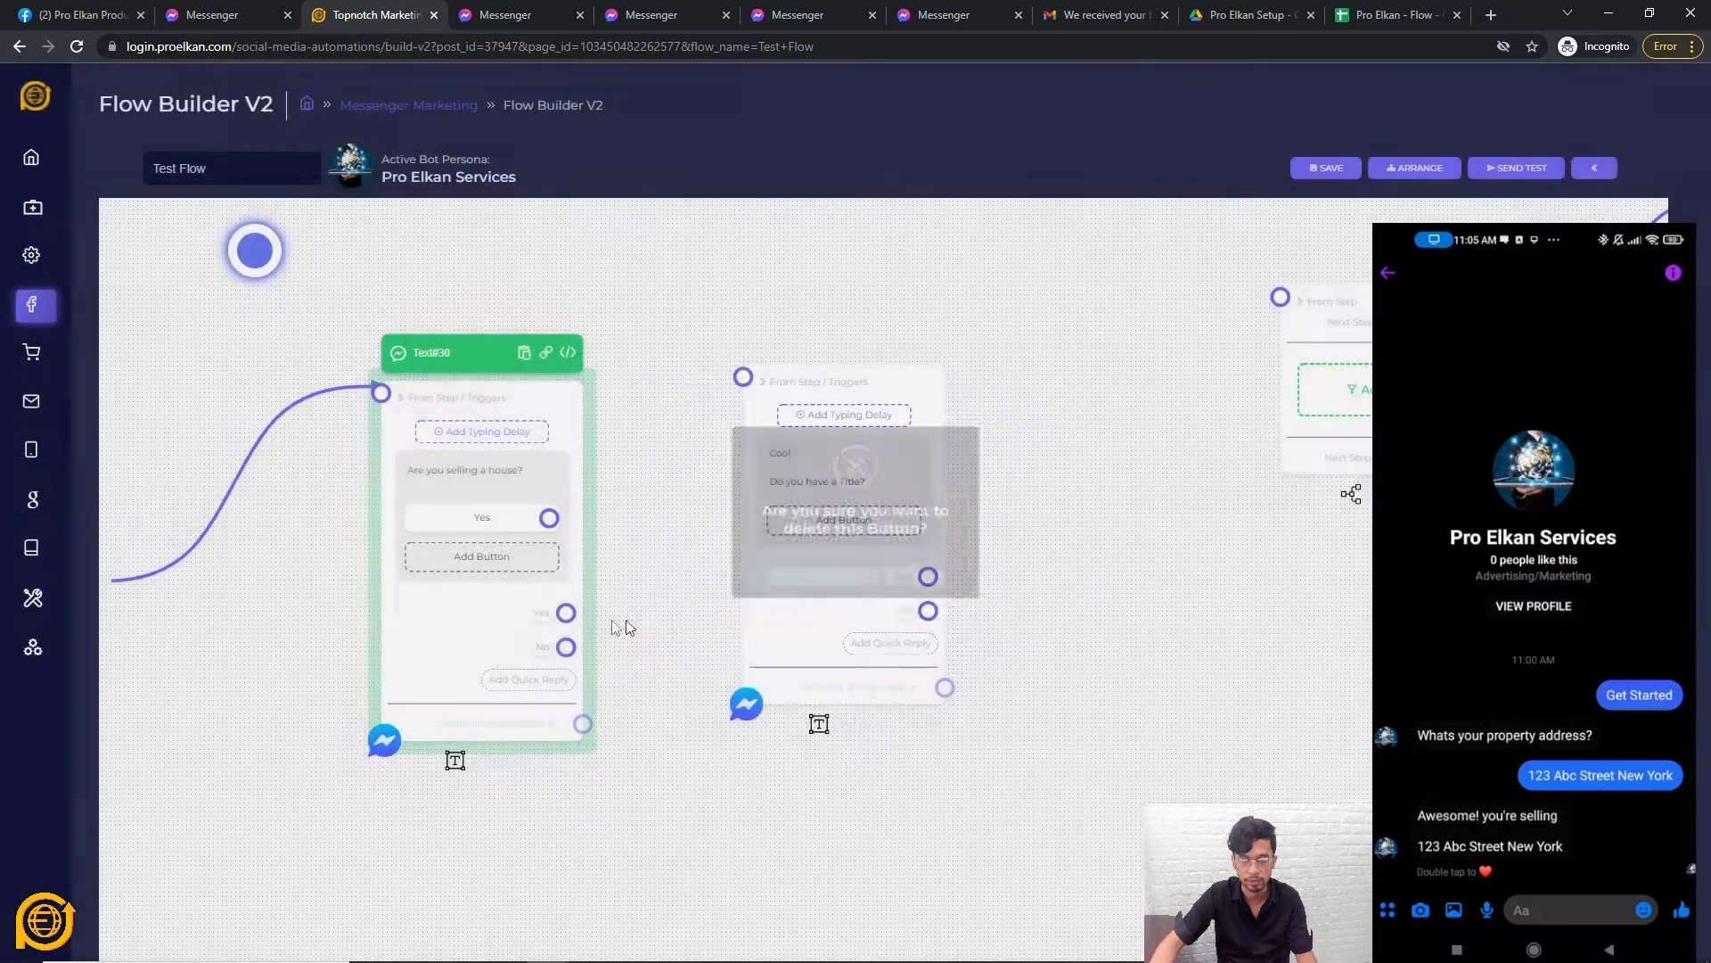
left_click(523, 649)
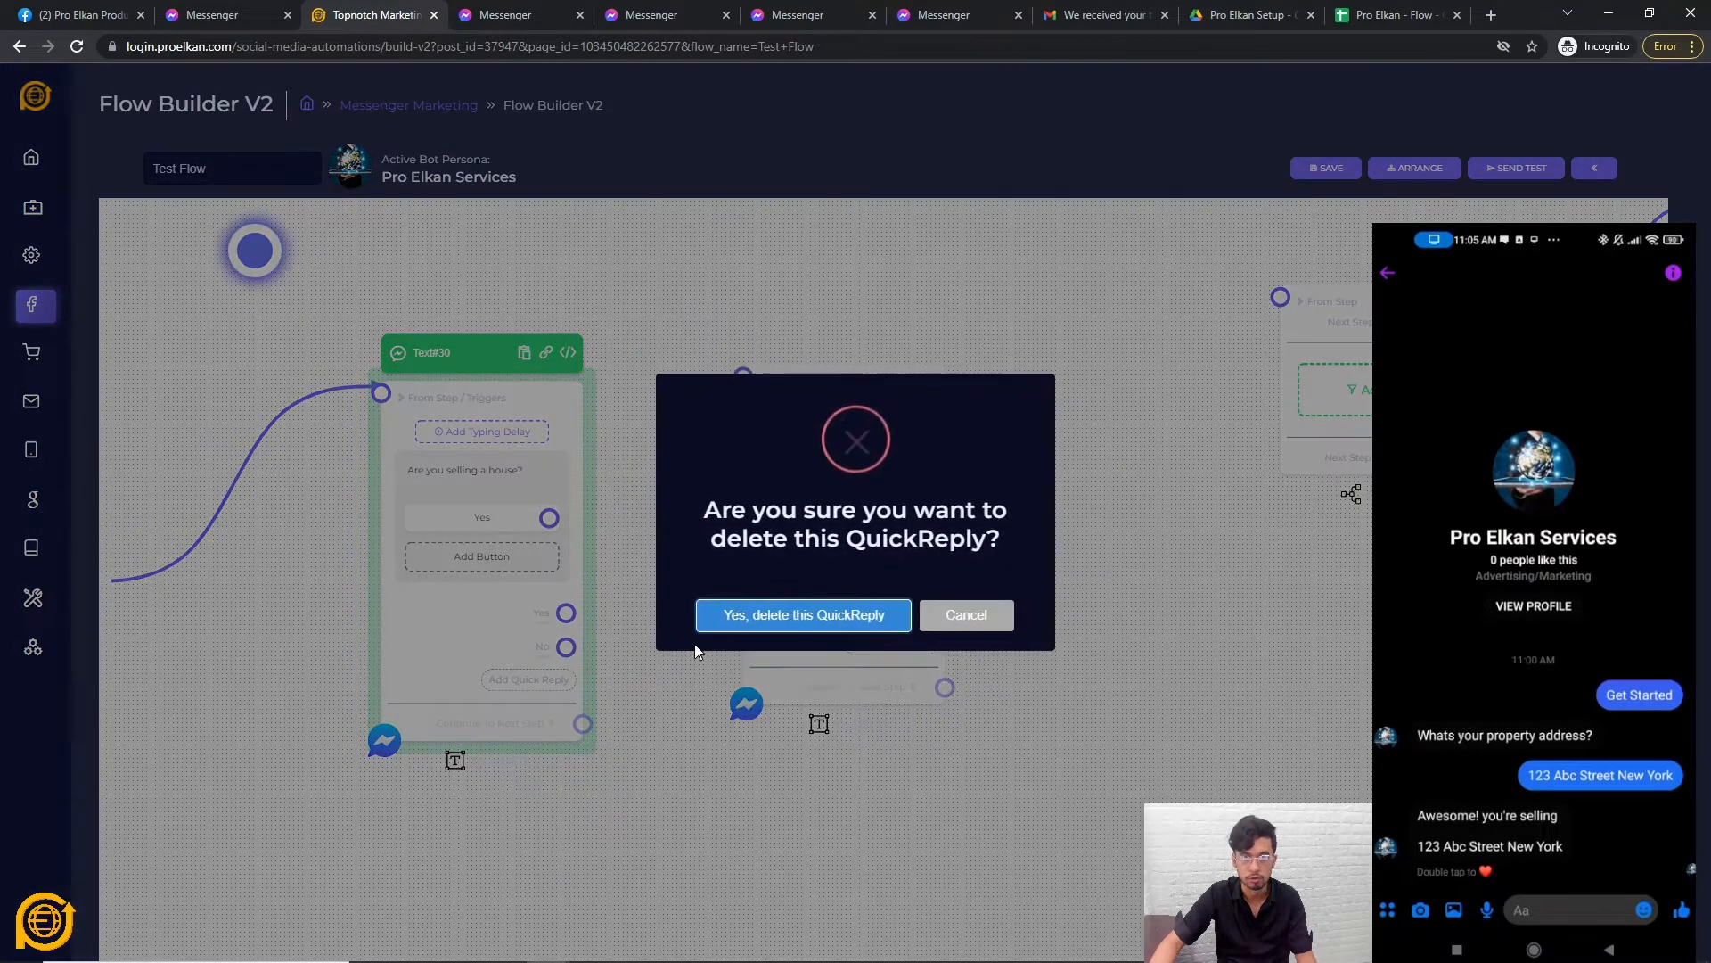
left_click(760, 614)
left_click_drag(549, 520, 745, 376)
mouse_move(577, 602)
left_mouse_down()
mouse_move(673, 458)
mouse_move(561, 633)
mouse_move(522, 614)
mouse_move(743, 378)
left_mouse_up()
left_click(823, 617)
Delete the condition step and its Text#29 and Text#27 branch steps.
scroll(1101, 631, "down", 3)
left_click_drag(1337, 591, 1128, 628)
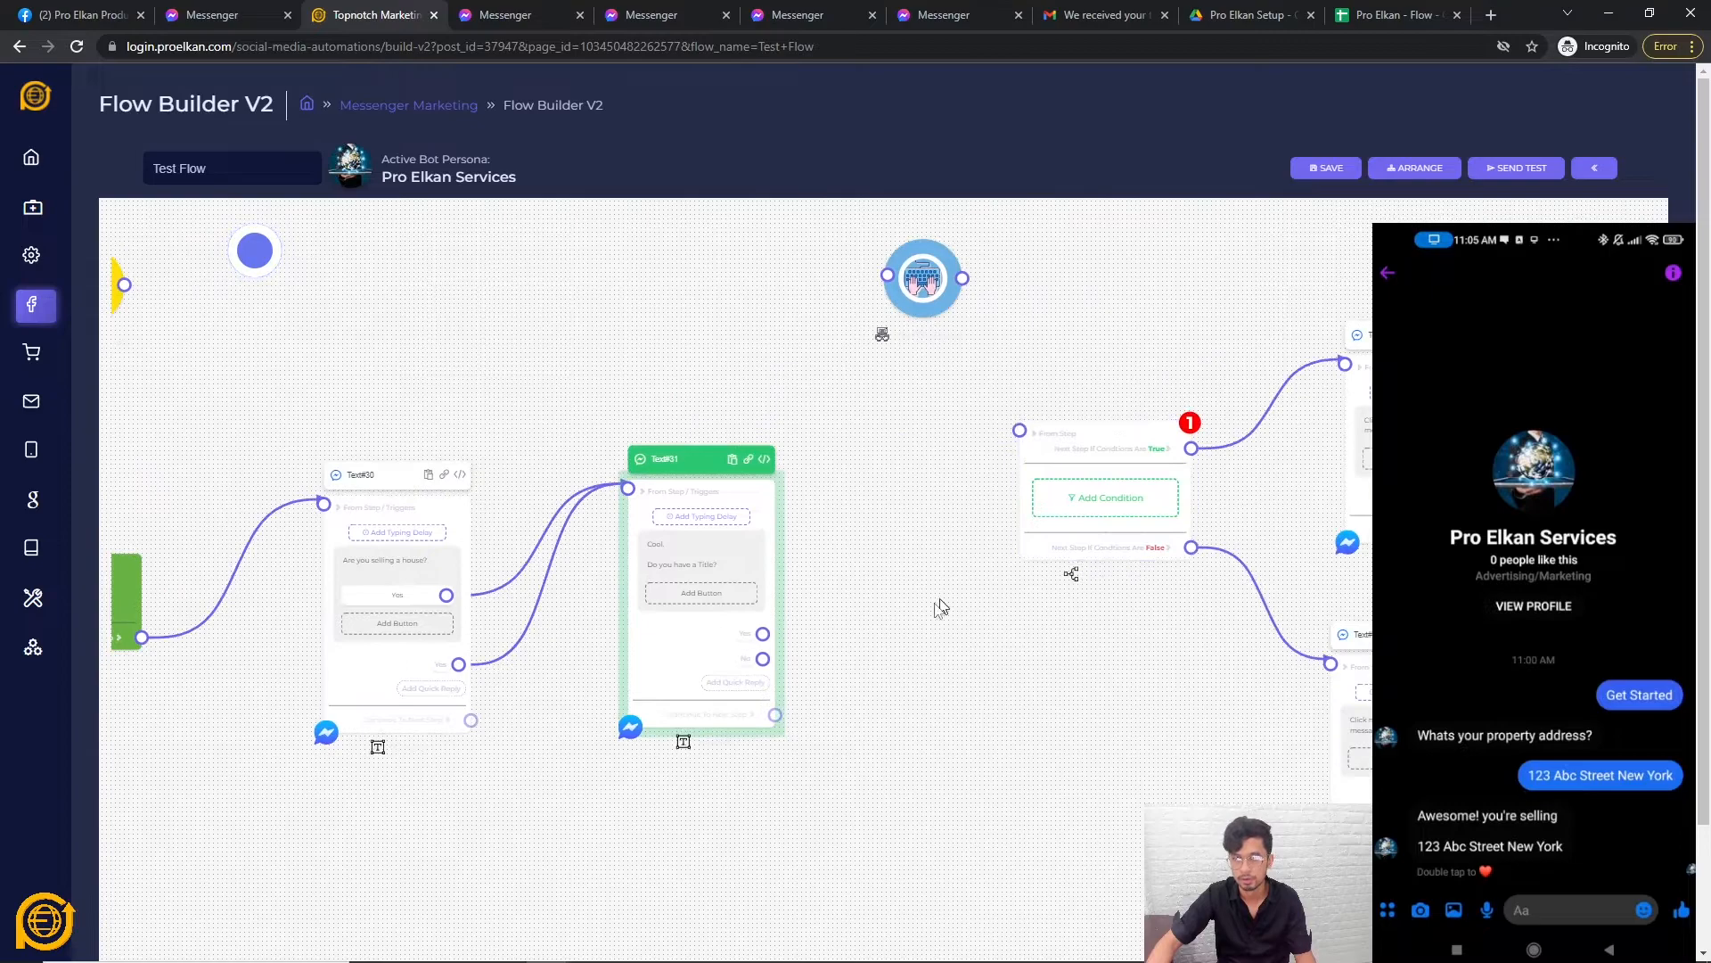
scroll(926, 651, "up", 3)
scroll(1137, 518, "down", 2)
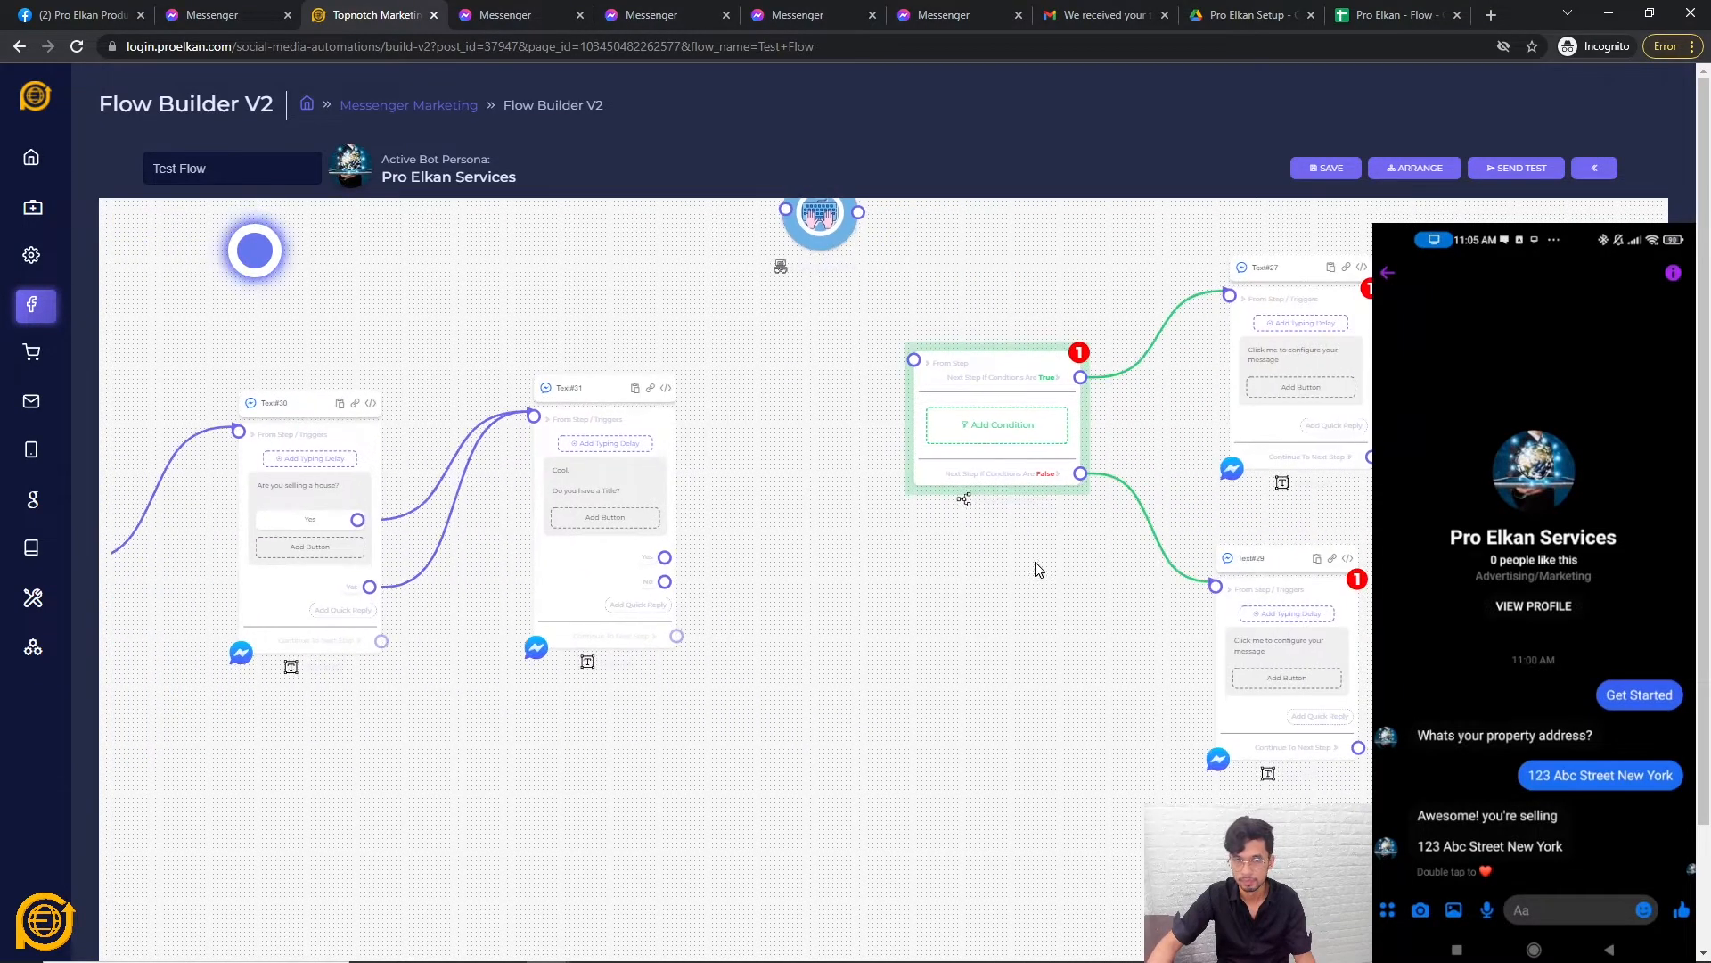
right_click(959, 455)
left_click(1002, 462)
right_click(1250, 620)
left_click(1291, 629)
right_click(1308, 398)
left_click(1337, 408)
Add a text step saying 'Ok' beside the title question.
left_click_drag(845, 544, 955, 608)
scroll(903, 580, "up", 1)
right_click(1093, 454)
left_click(1133, 465)
left_click(1208, 542)
type("Ok")
left_click(765, 627)
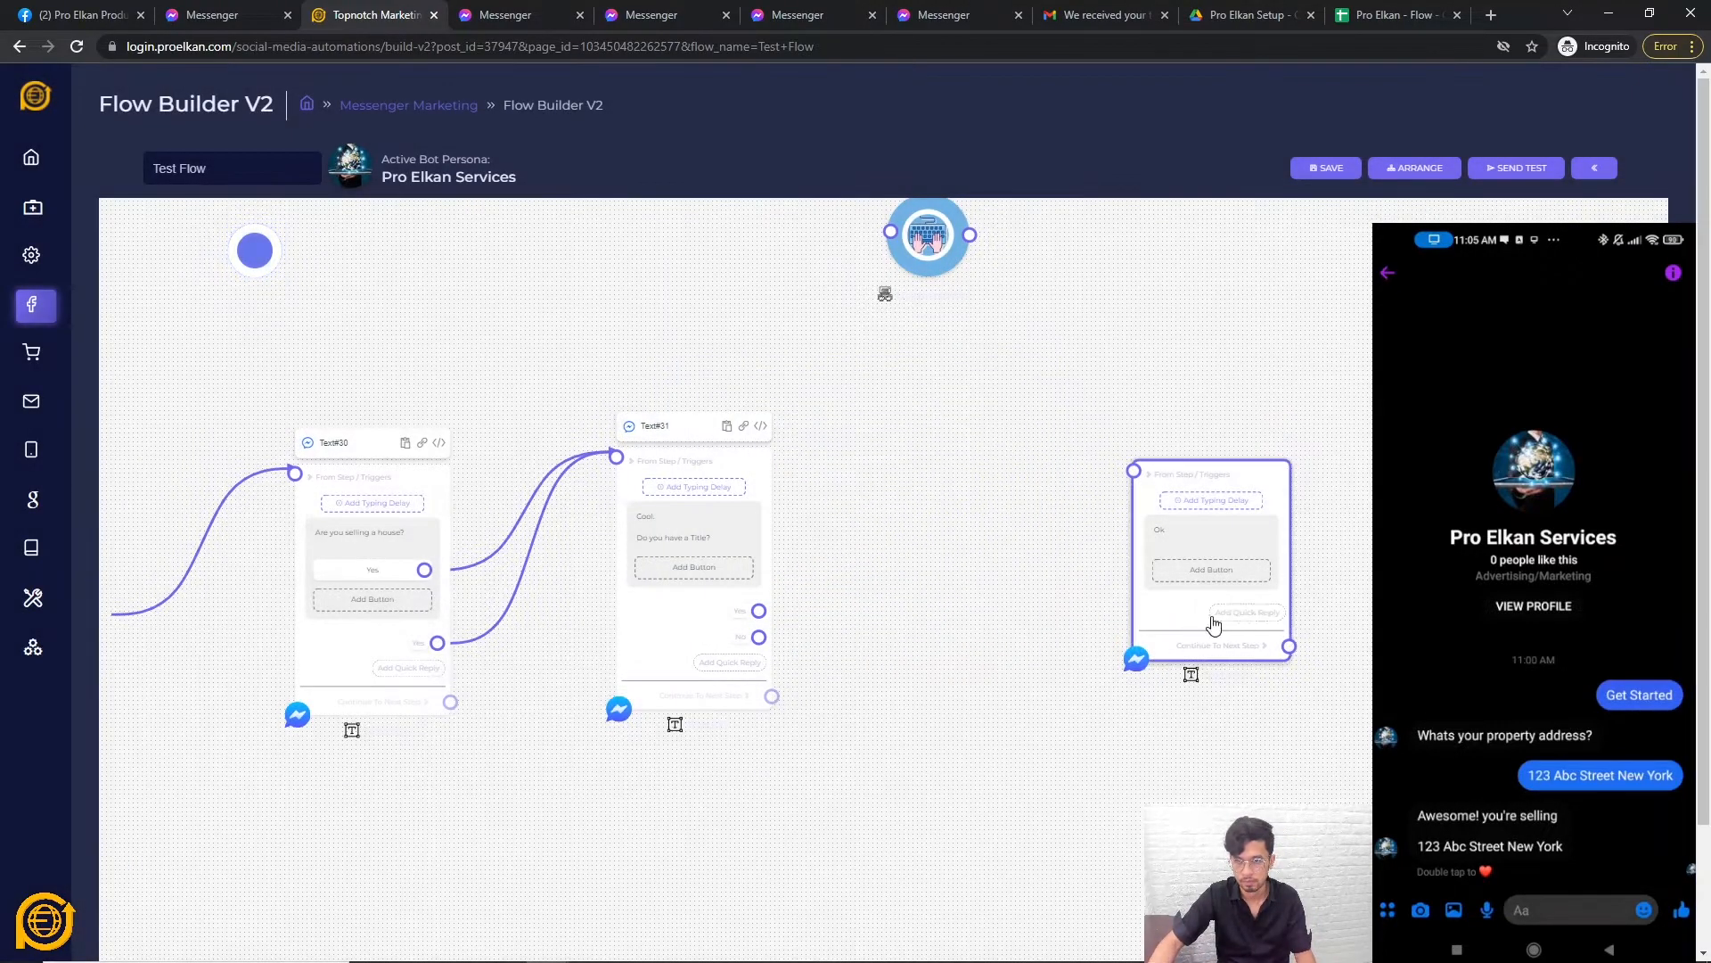
left_click_drag(1230, 622, 971, 477)
Add a text step saying 'Alright' below the Ok step.
scroll(977, 692, "up", 1)
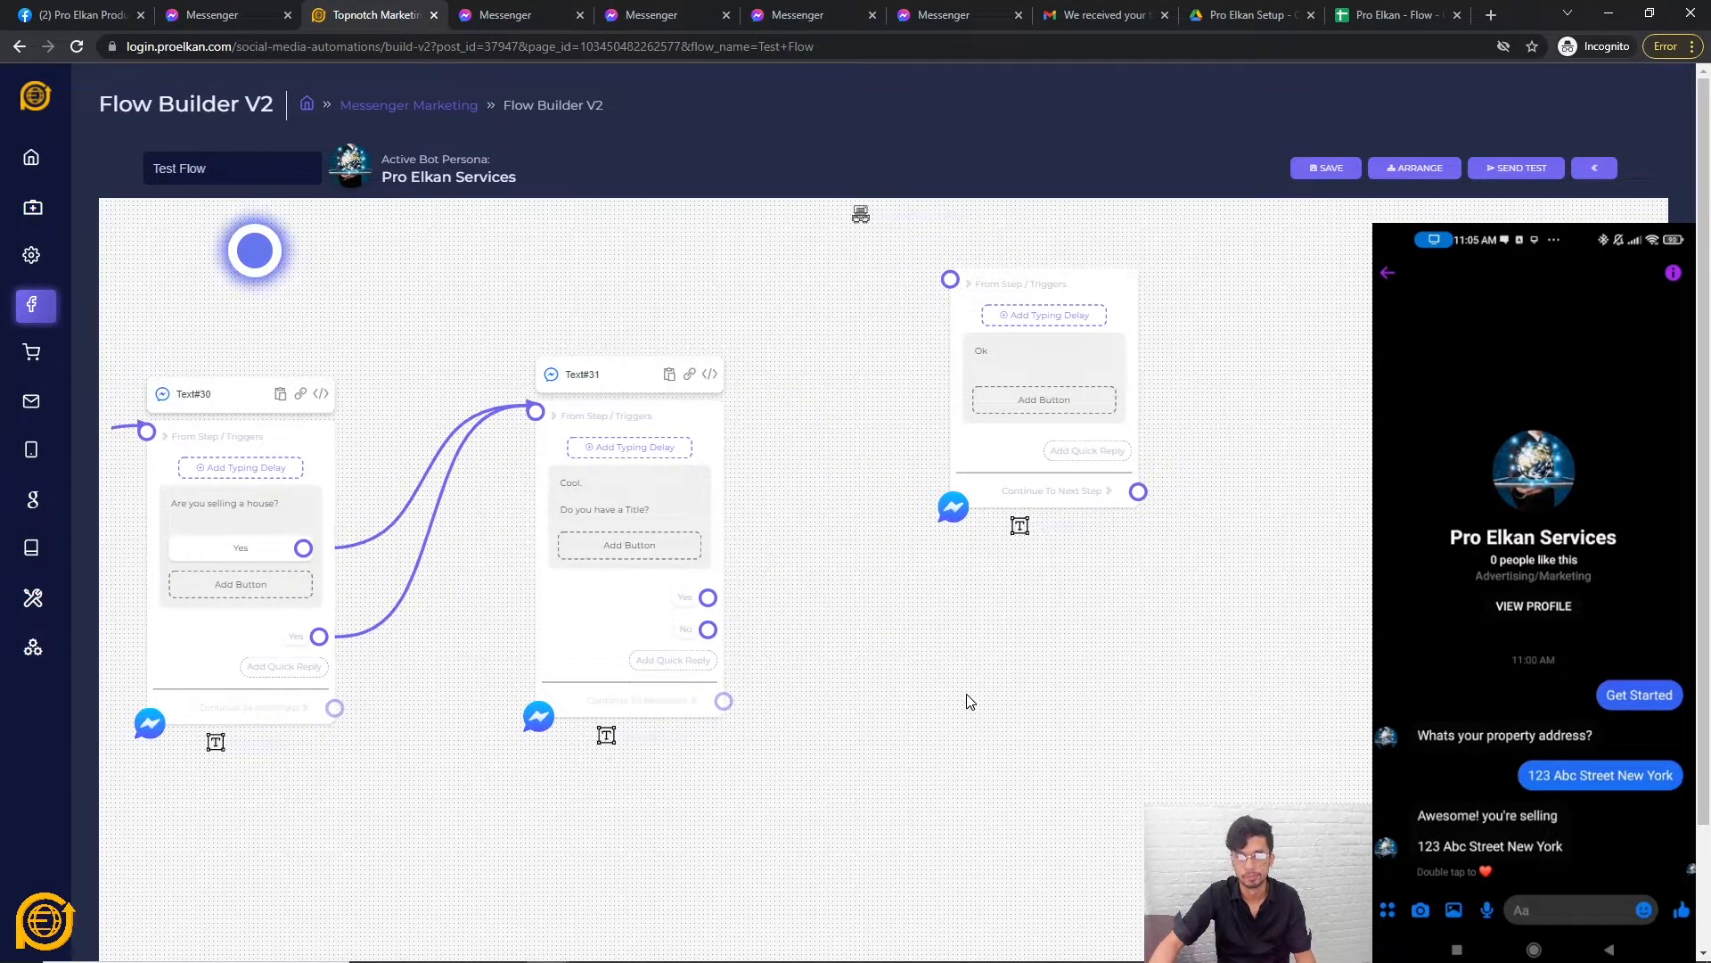
right_click(970, 701)
left_click(1006, 531)
left_click(1105, 628)
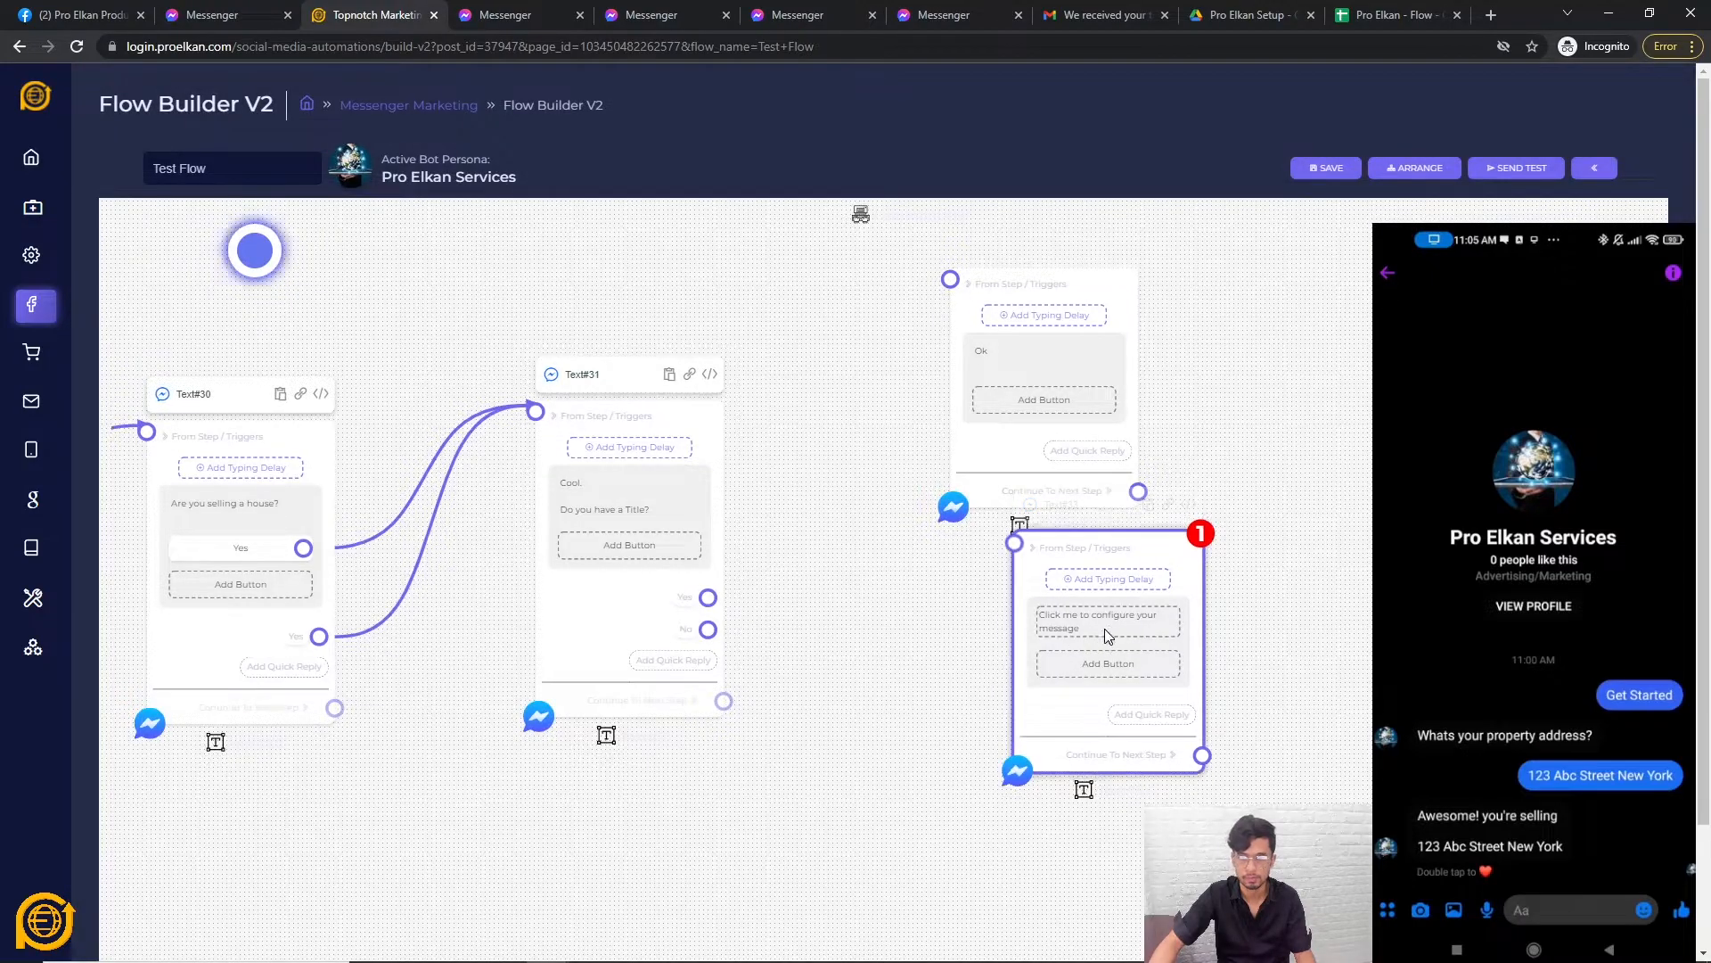
left_click(793, 517)
type("Alright")
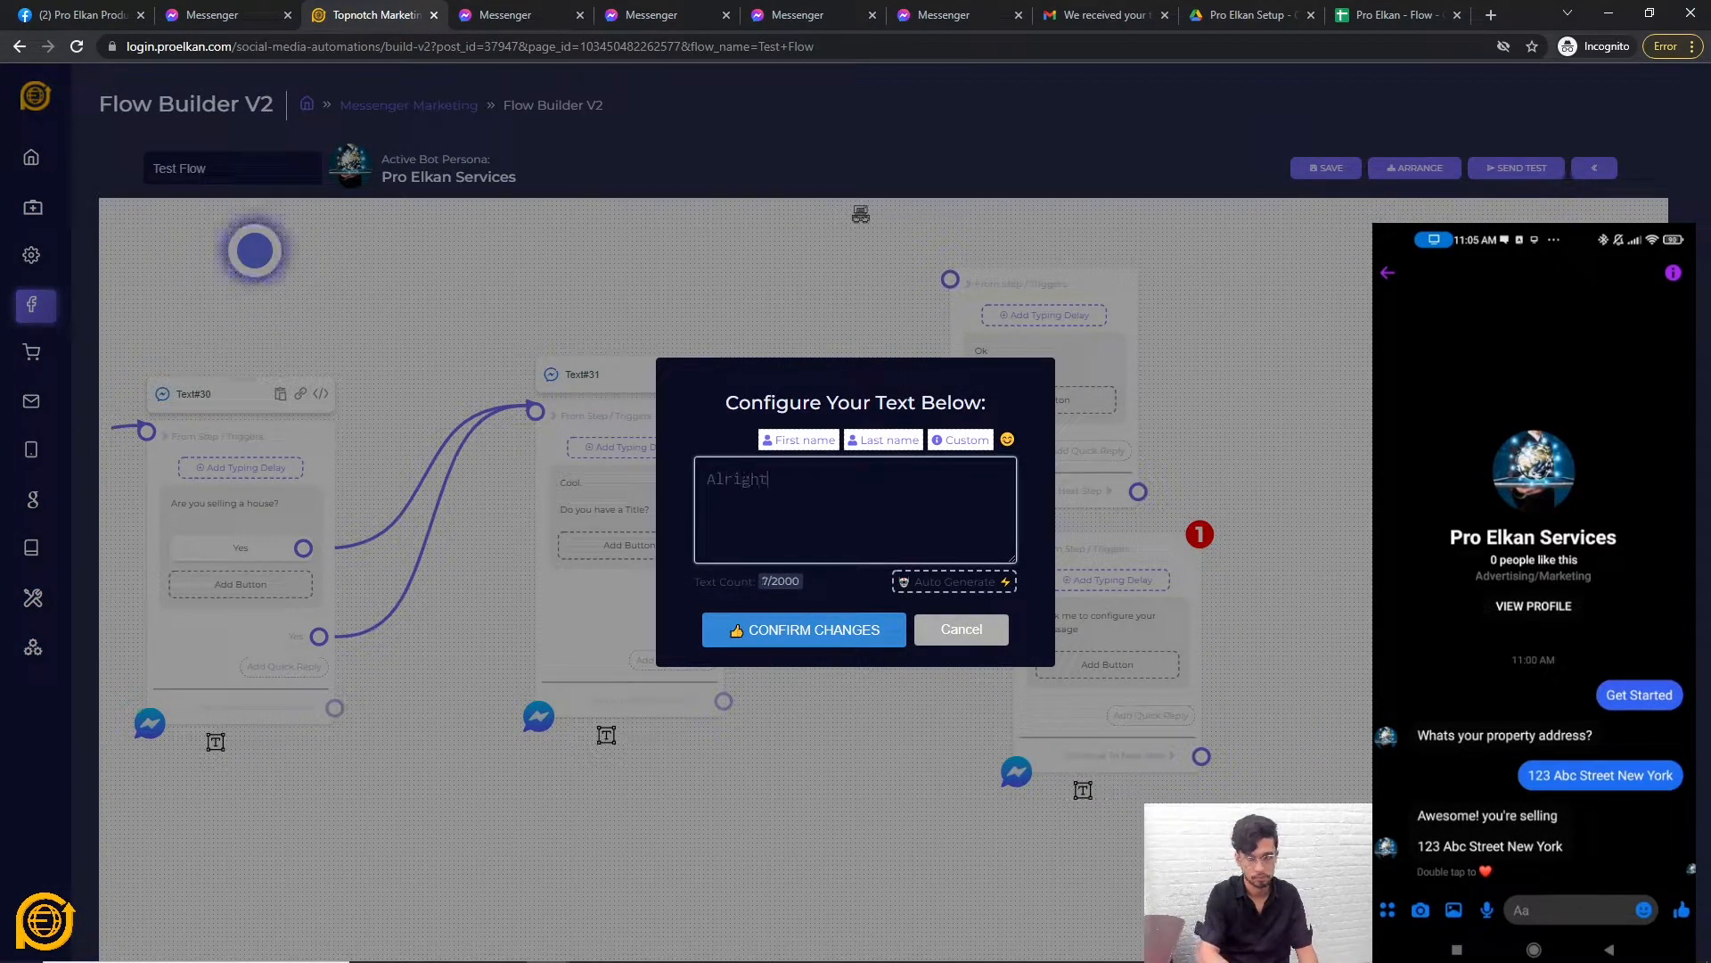
left_click(784, 629)
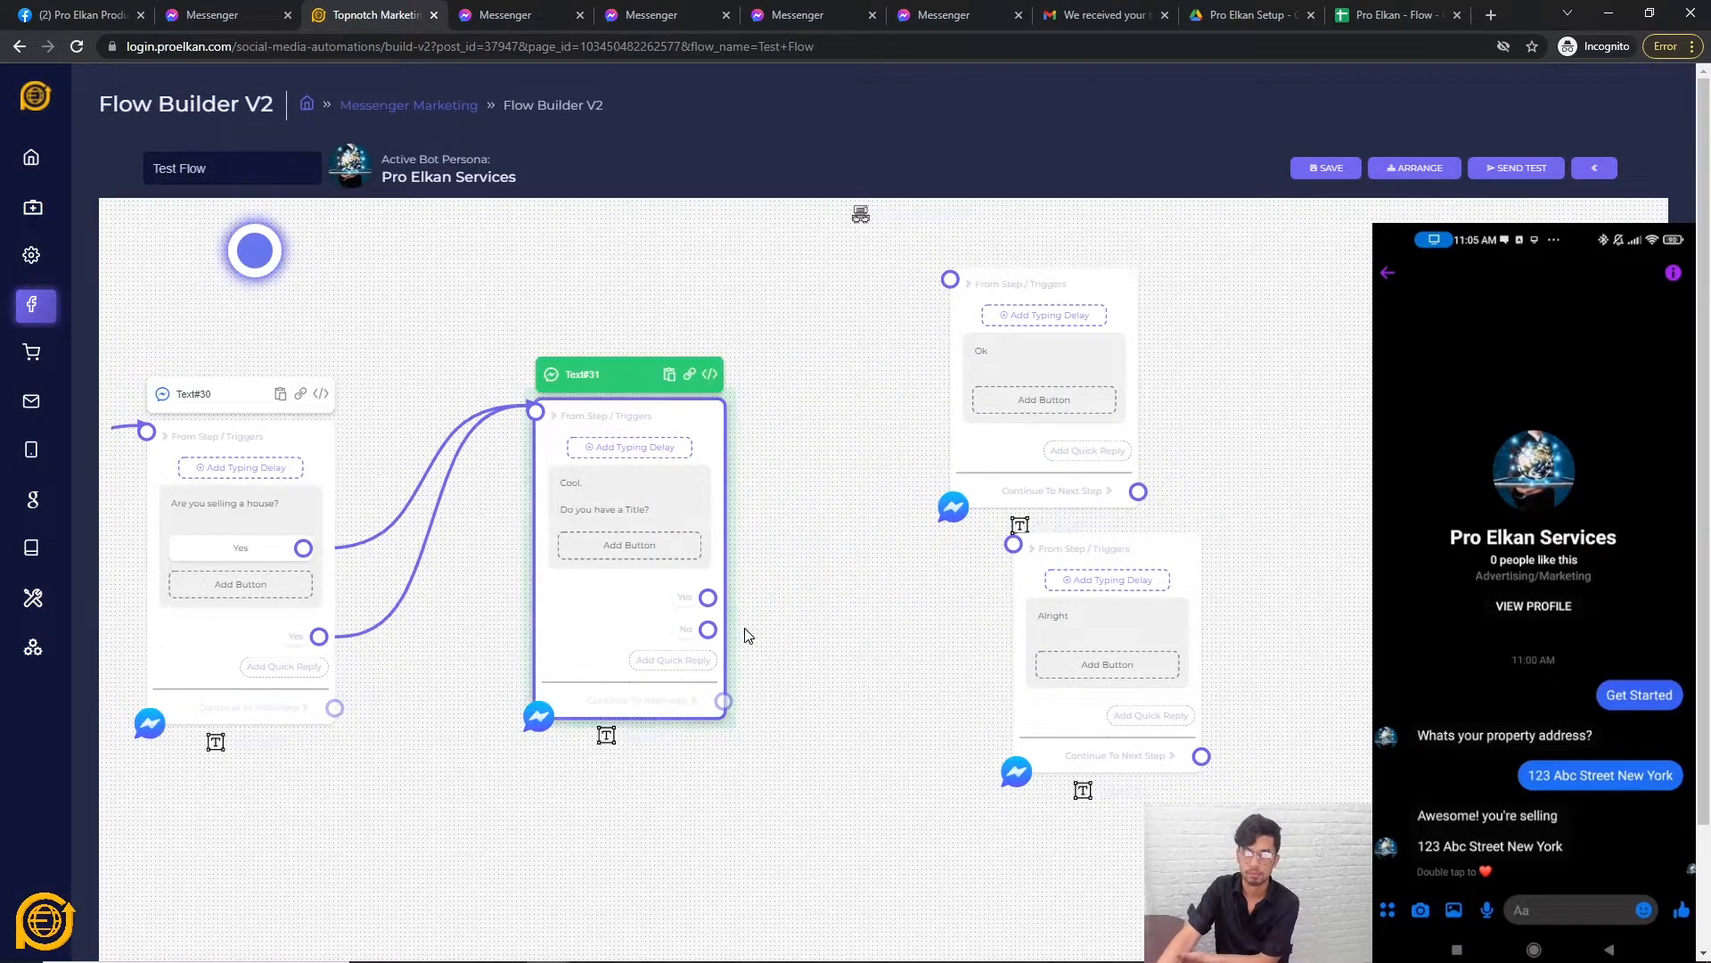
left_click_drag(1154, 586, 1069, 684)
Link the title question's Yes reply to Ok and its No reply to Alright.
left_click_drag(708, 597, 950, 283)
left_click_drag(708, 629, 929, 642)
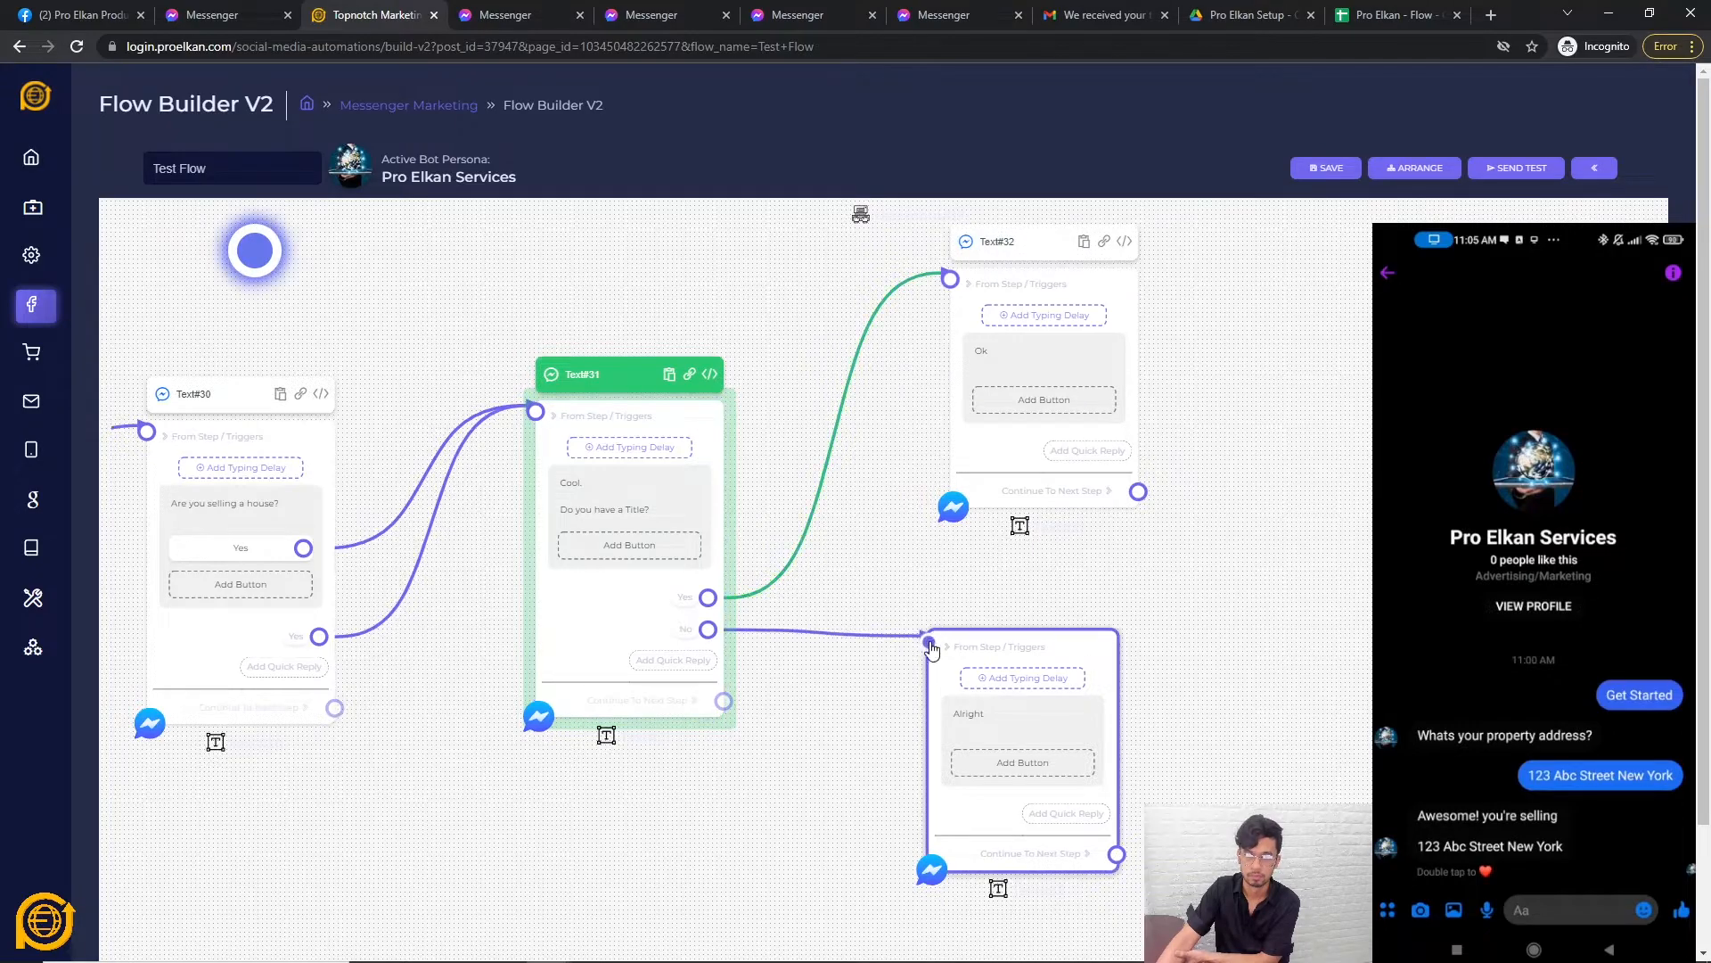
scroll(661, 711, "down", 5)
left_click_drag(660, 710, 898, 720)
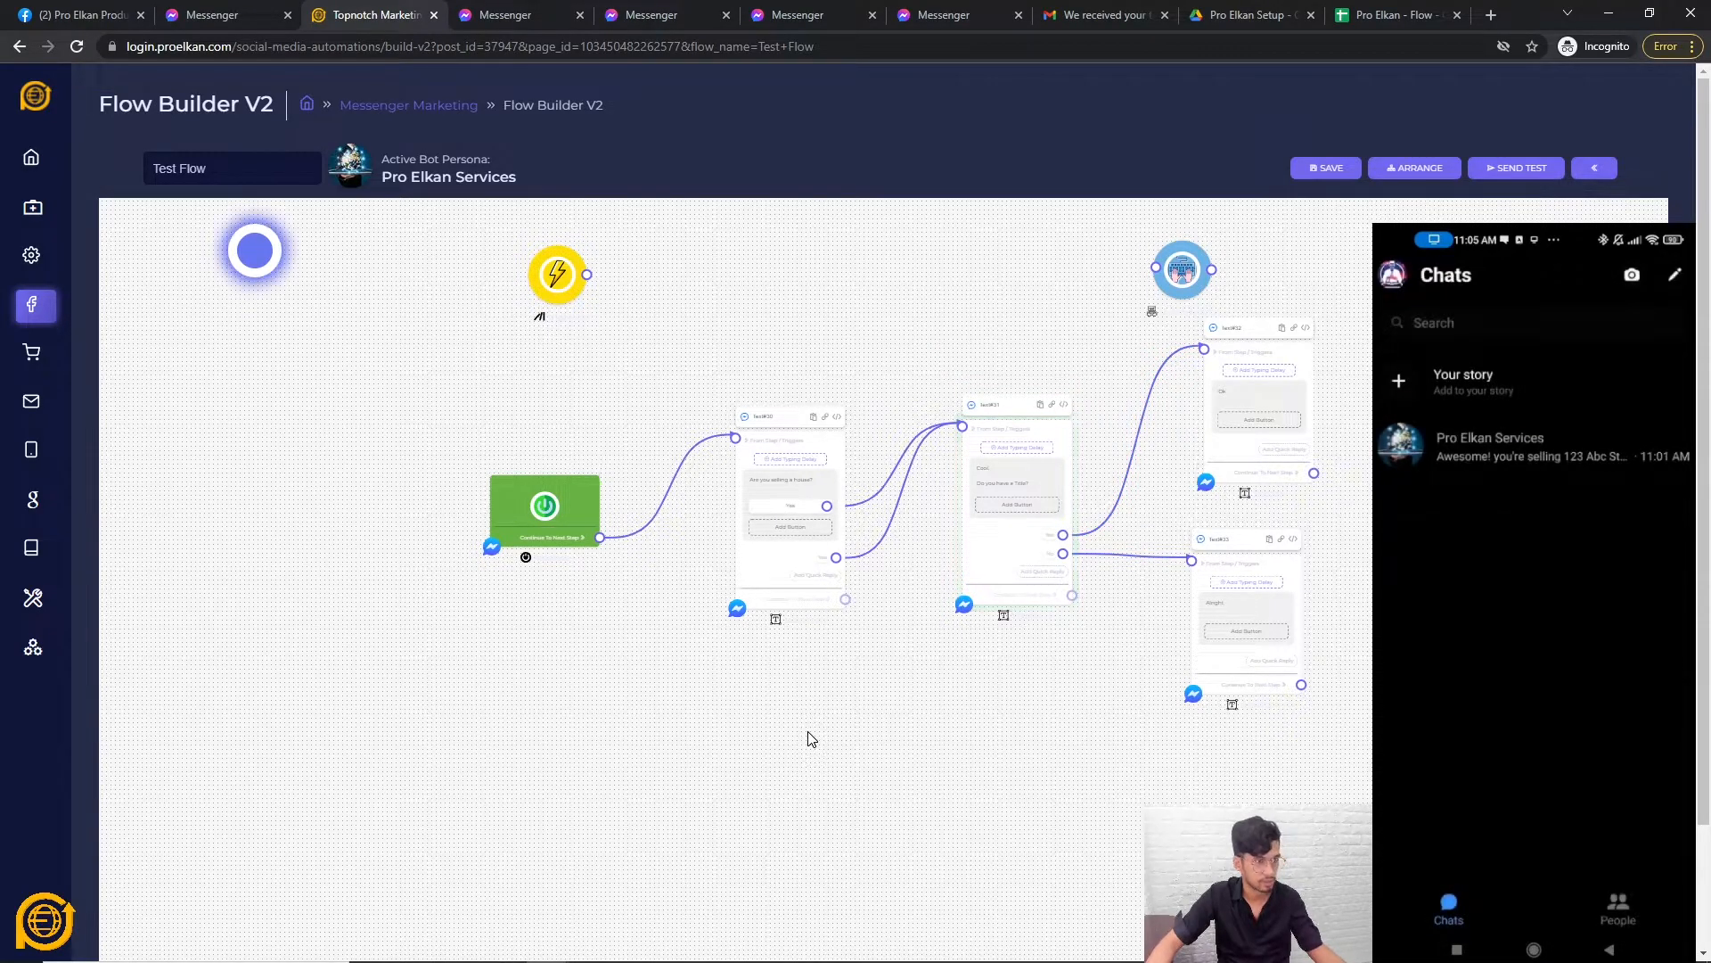
Save the flow and link the Get Started trigger to the Text#30 house question.
left_click(1321, 171)
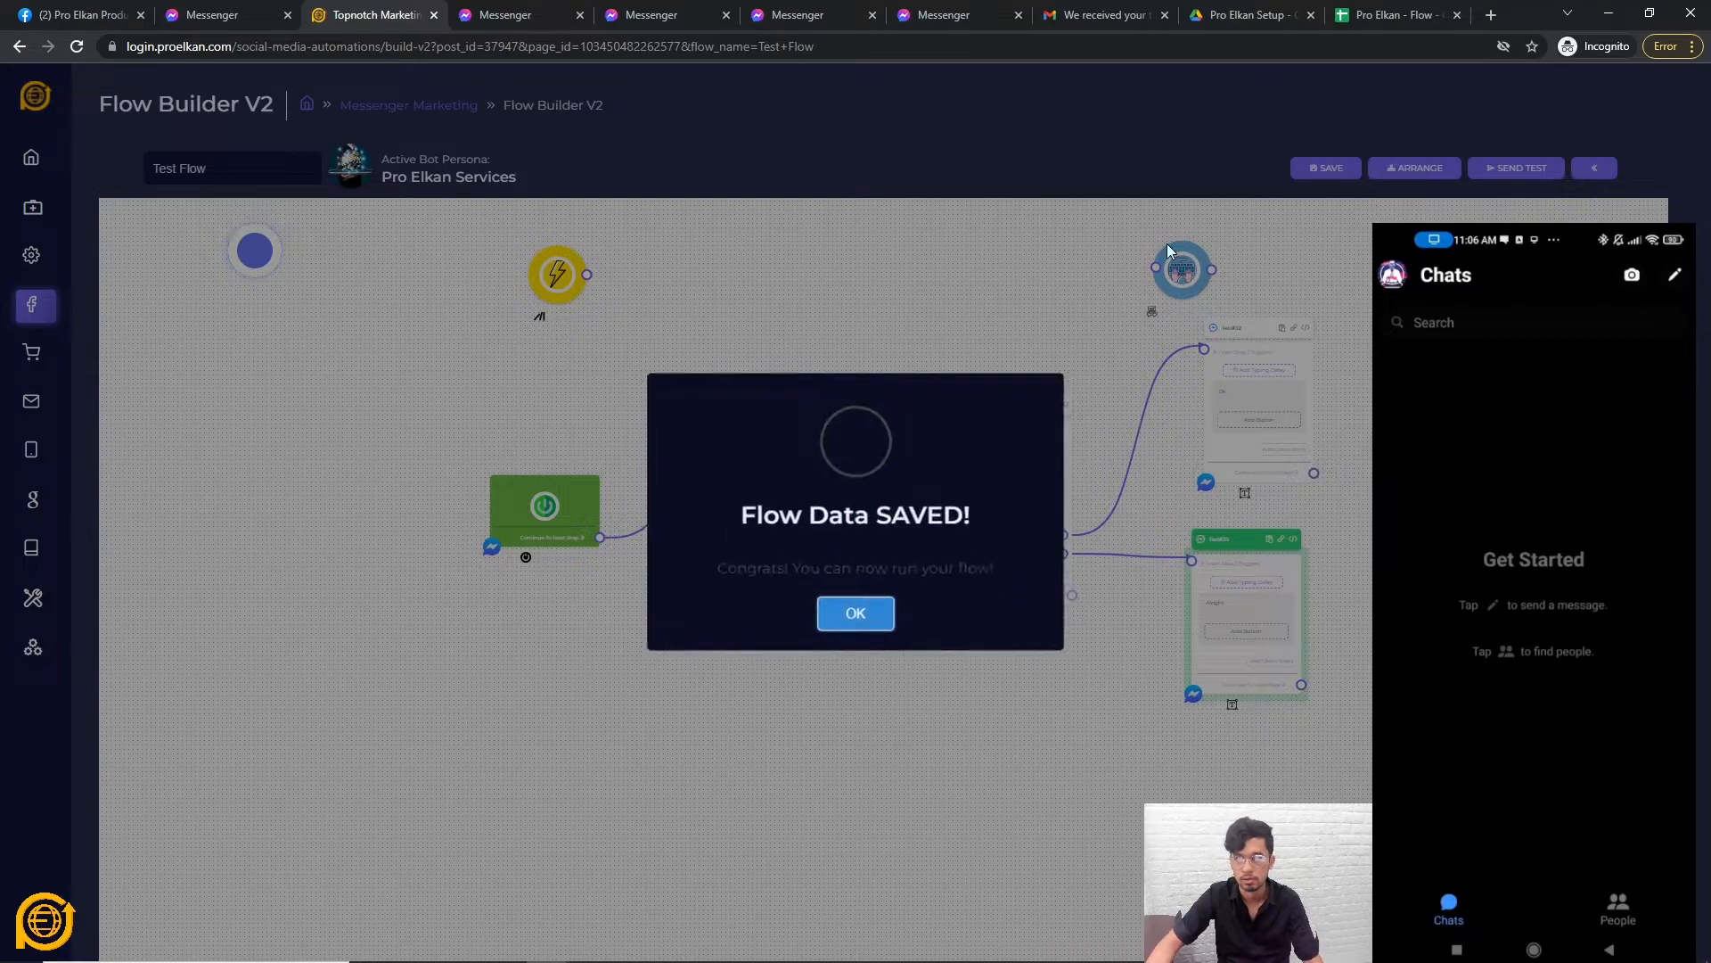
left_click(856, 606)
mouse_move(557, 274)
left_mouse_down()
mouse_move(566, 349)
mouse_move(736, 437)
left_mouse_up()
left_click(566, 350)
left_click(802, 581)
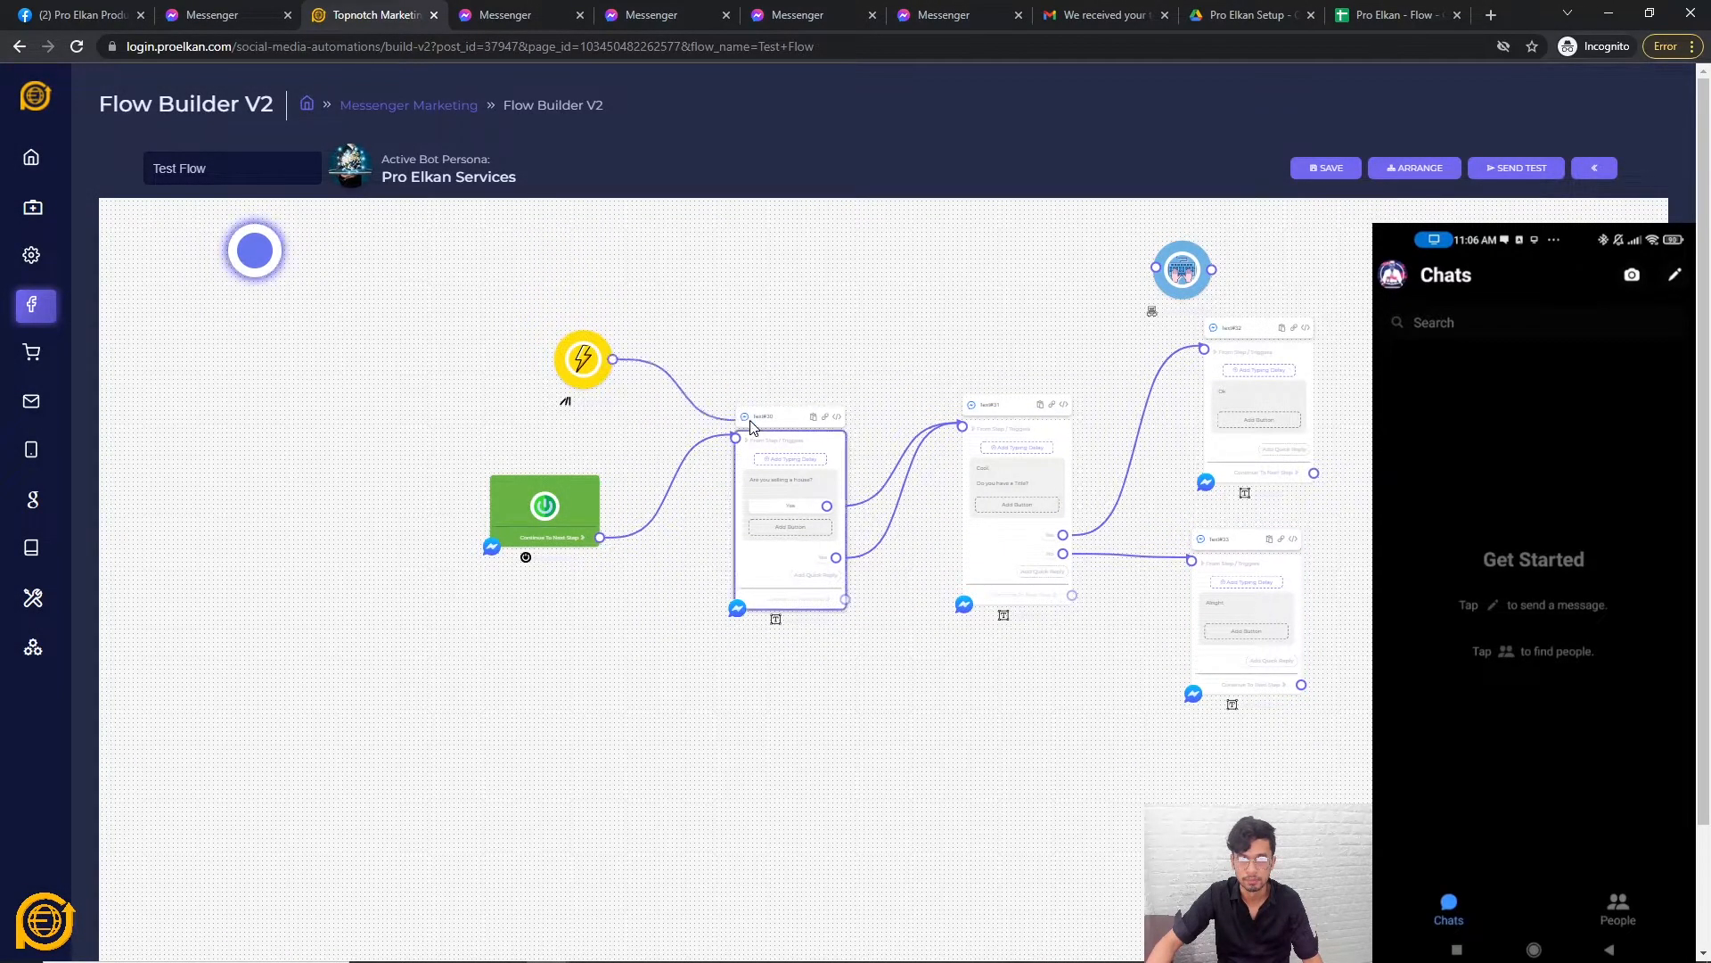
Delete the stray step at the top right of the canvas.
right_click(1184, 267)
left_click(1217, 299)
right_click(1182, 268)
left_click(1228, 274)
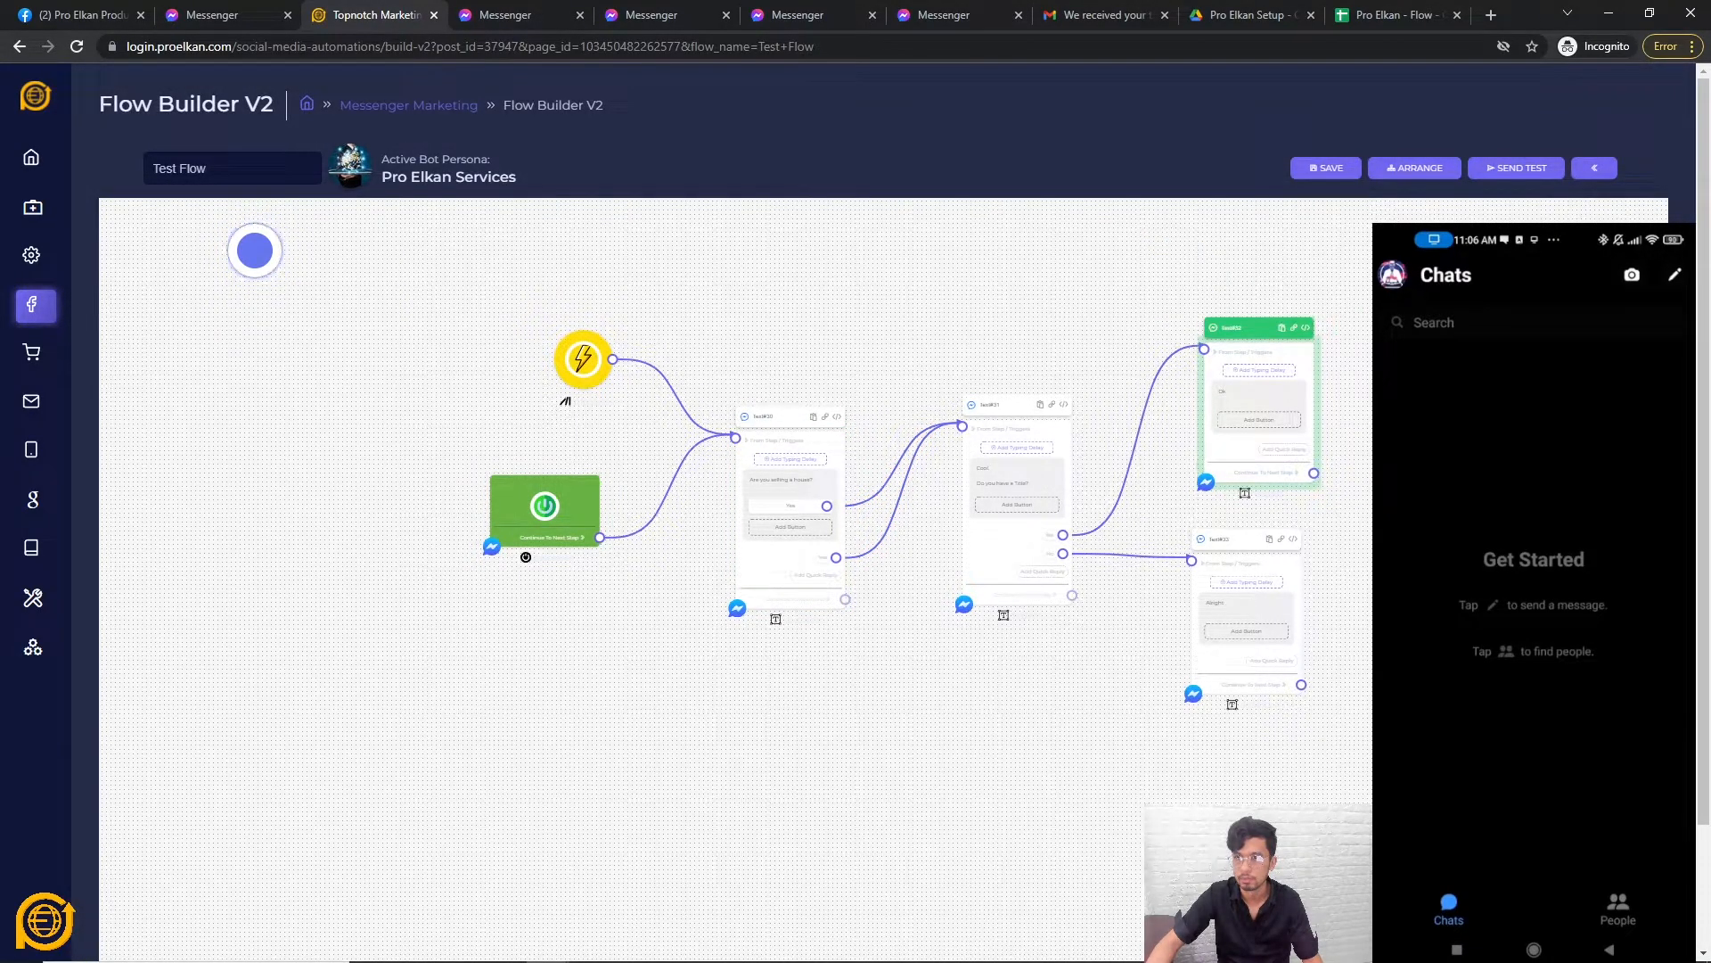
Save the updated flow and launch a Messenger test of the bot.
left_click(1322, 169)
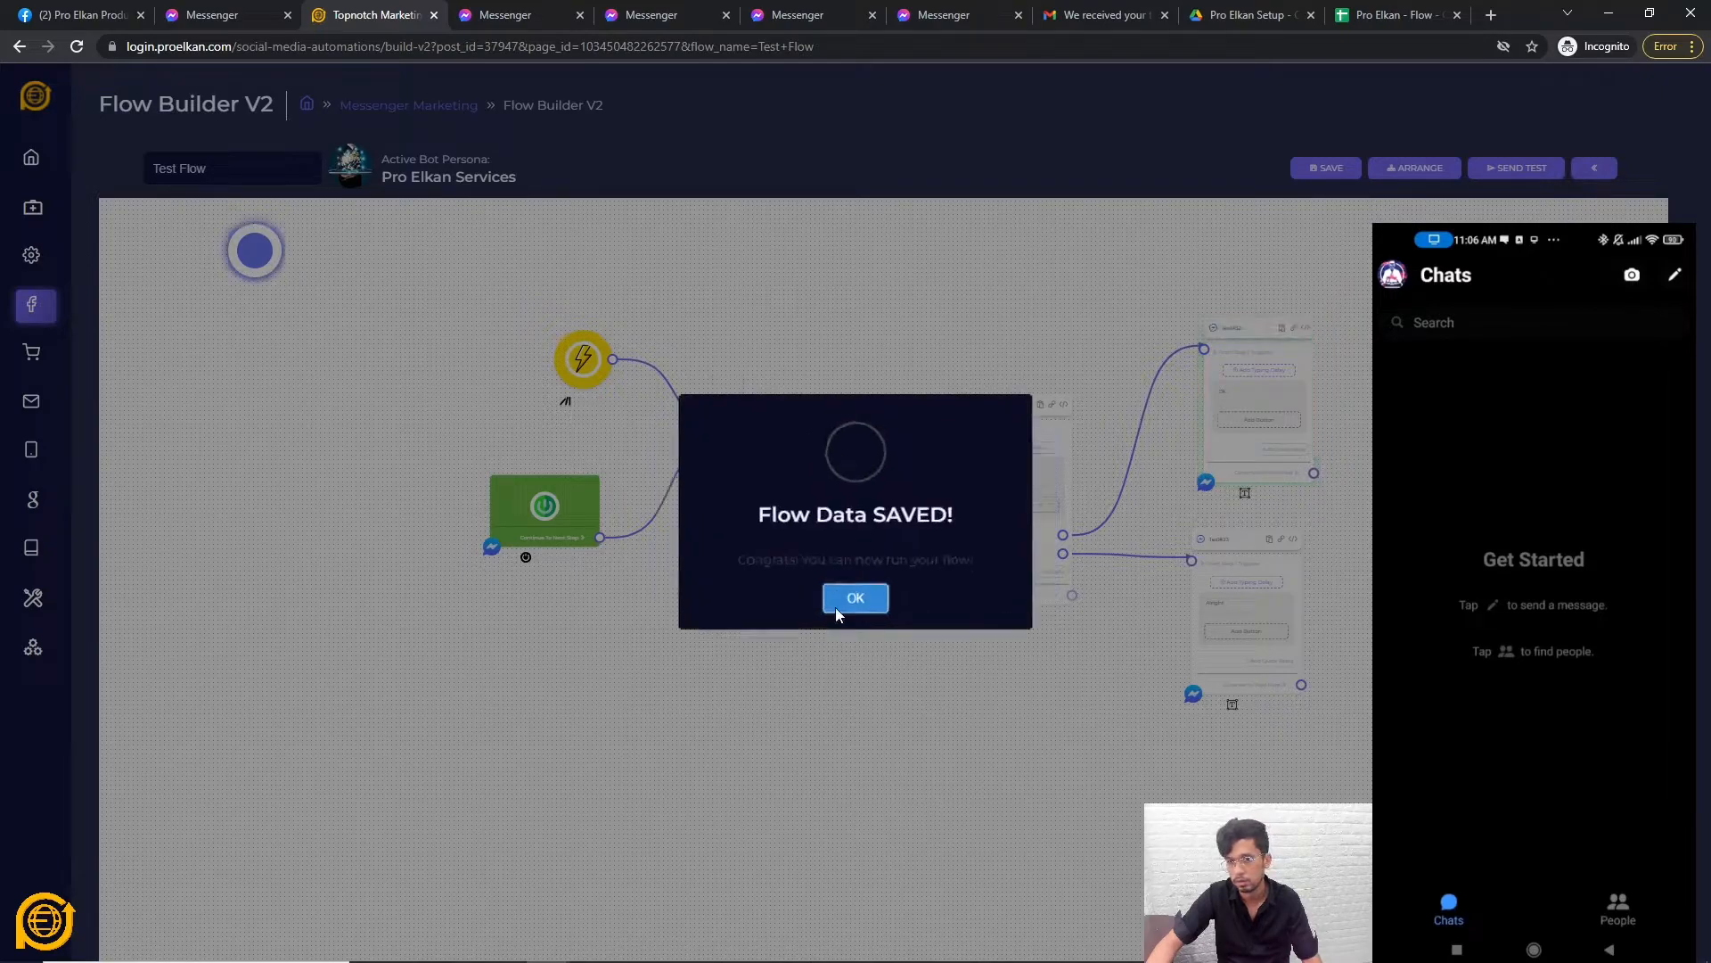
left_click(842, 605)
left_click(1528, 169)
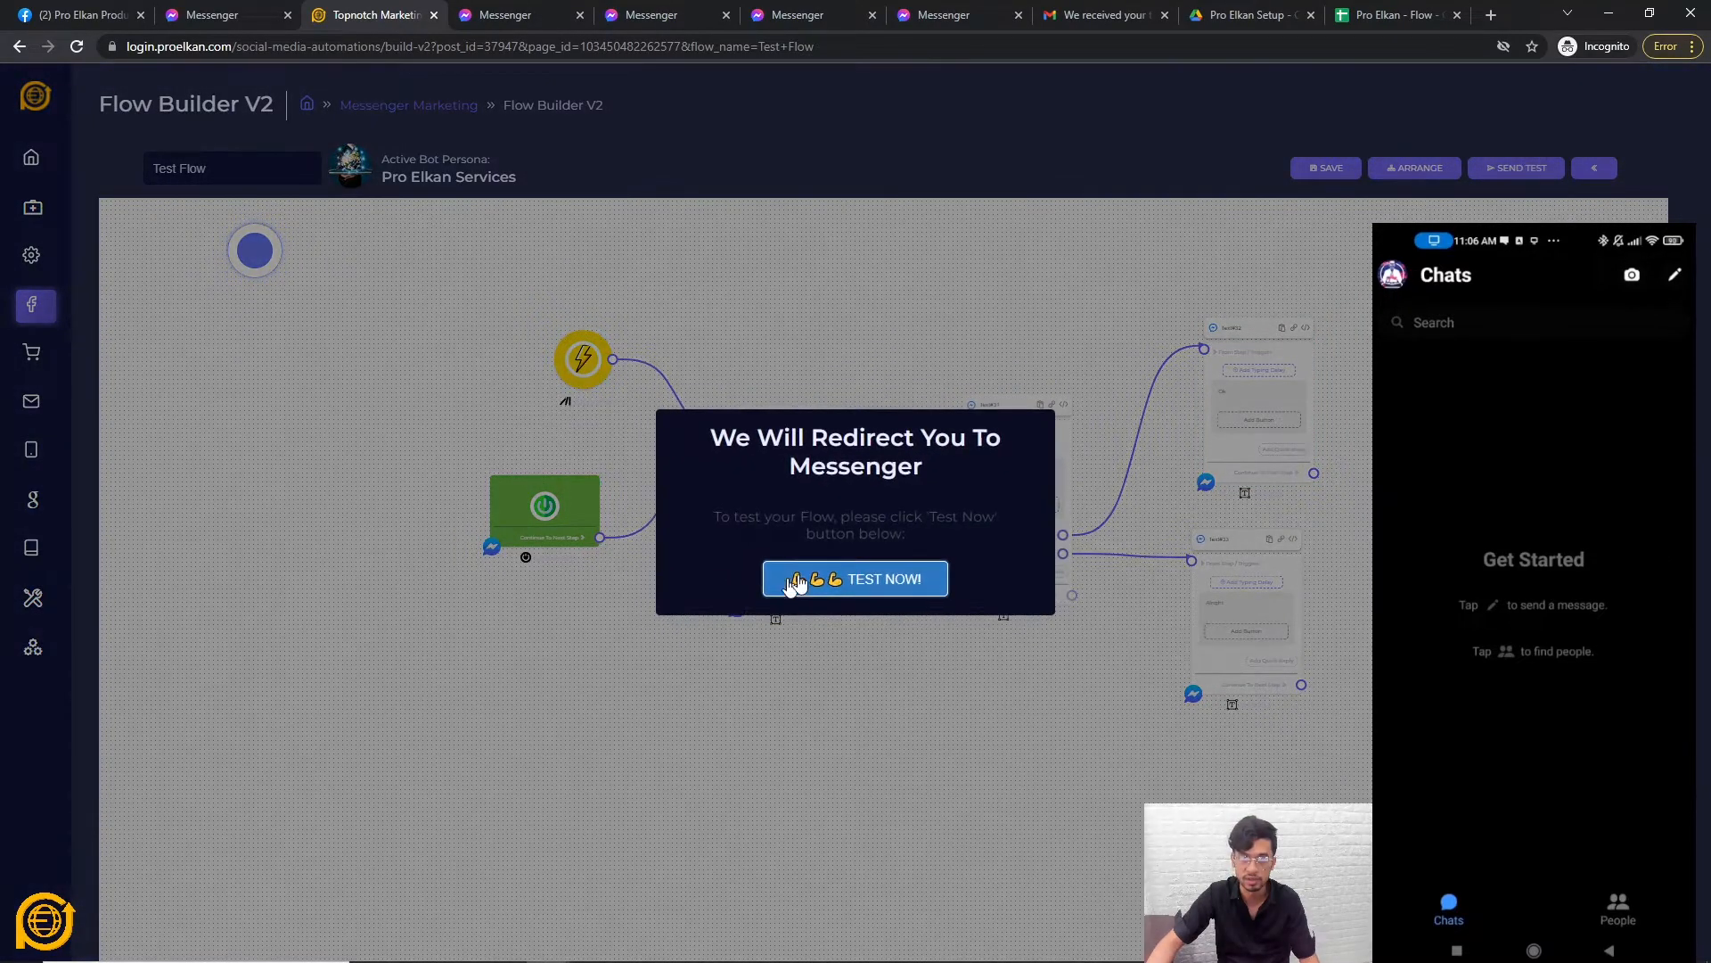
left_click(855, 580)
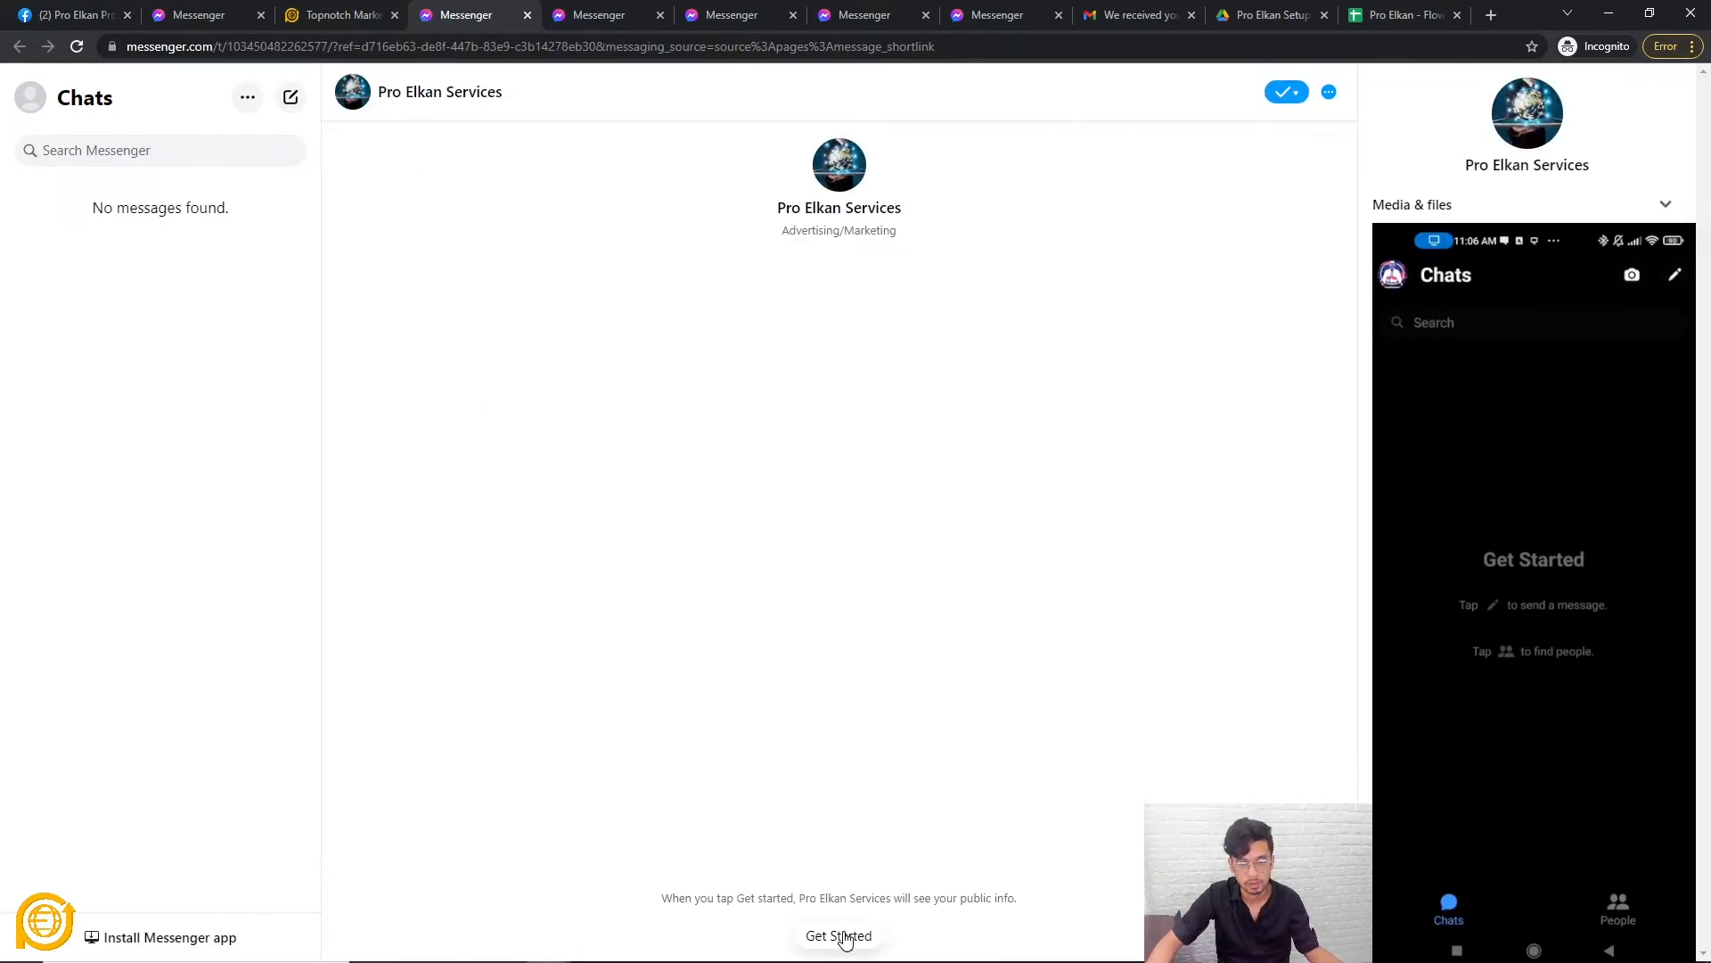
Start the bot chat with Get Started and answer No to the title question, receiving 'Alright'.
left_click(842, 936)
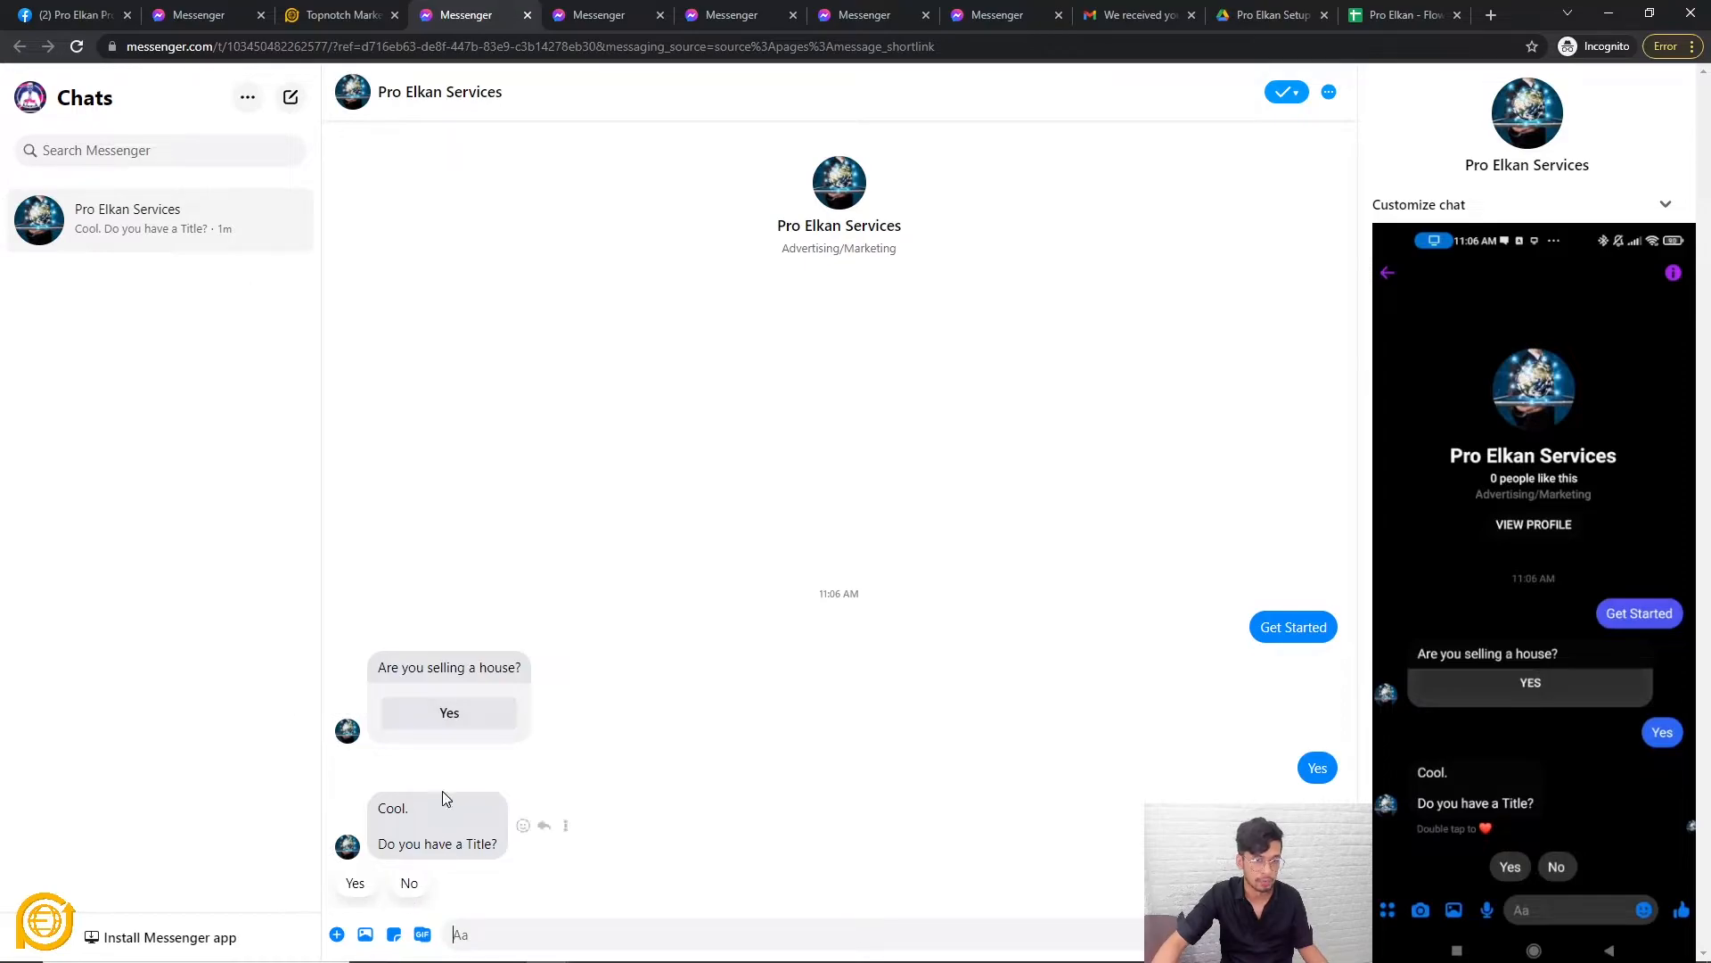
left_click(410, 885)
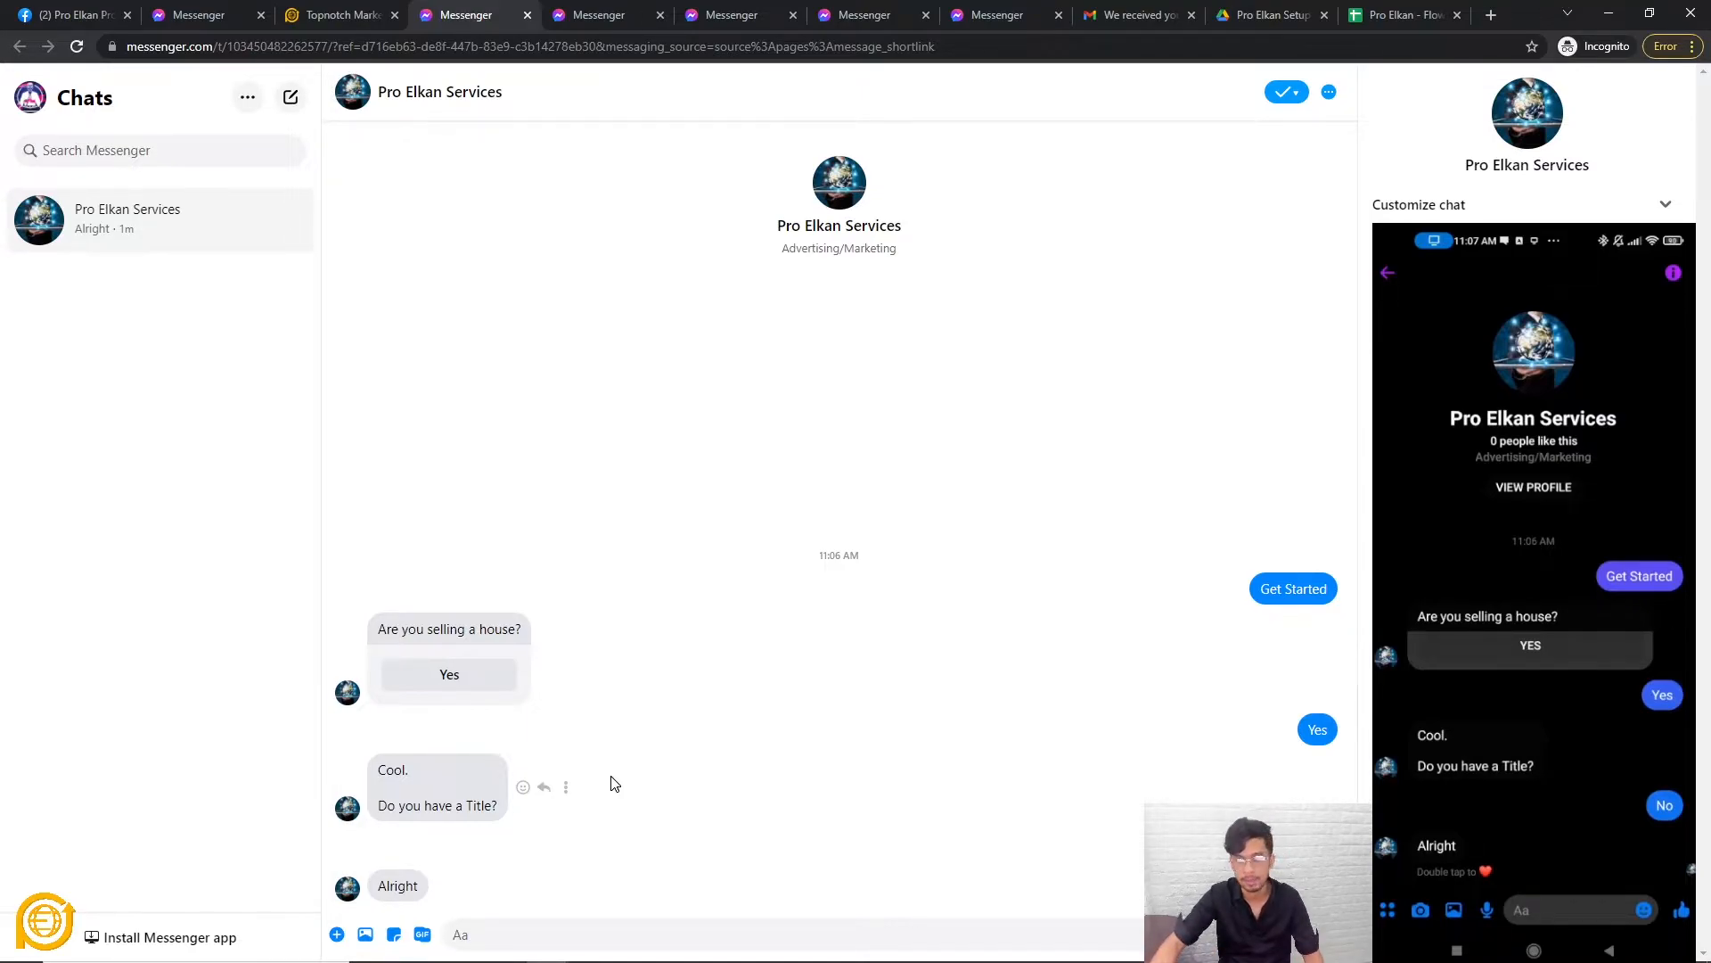
Back in the flow builder, add a new condition step to the Test Flow canvas.
left_click(344, 15)
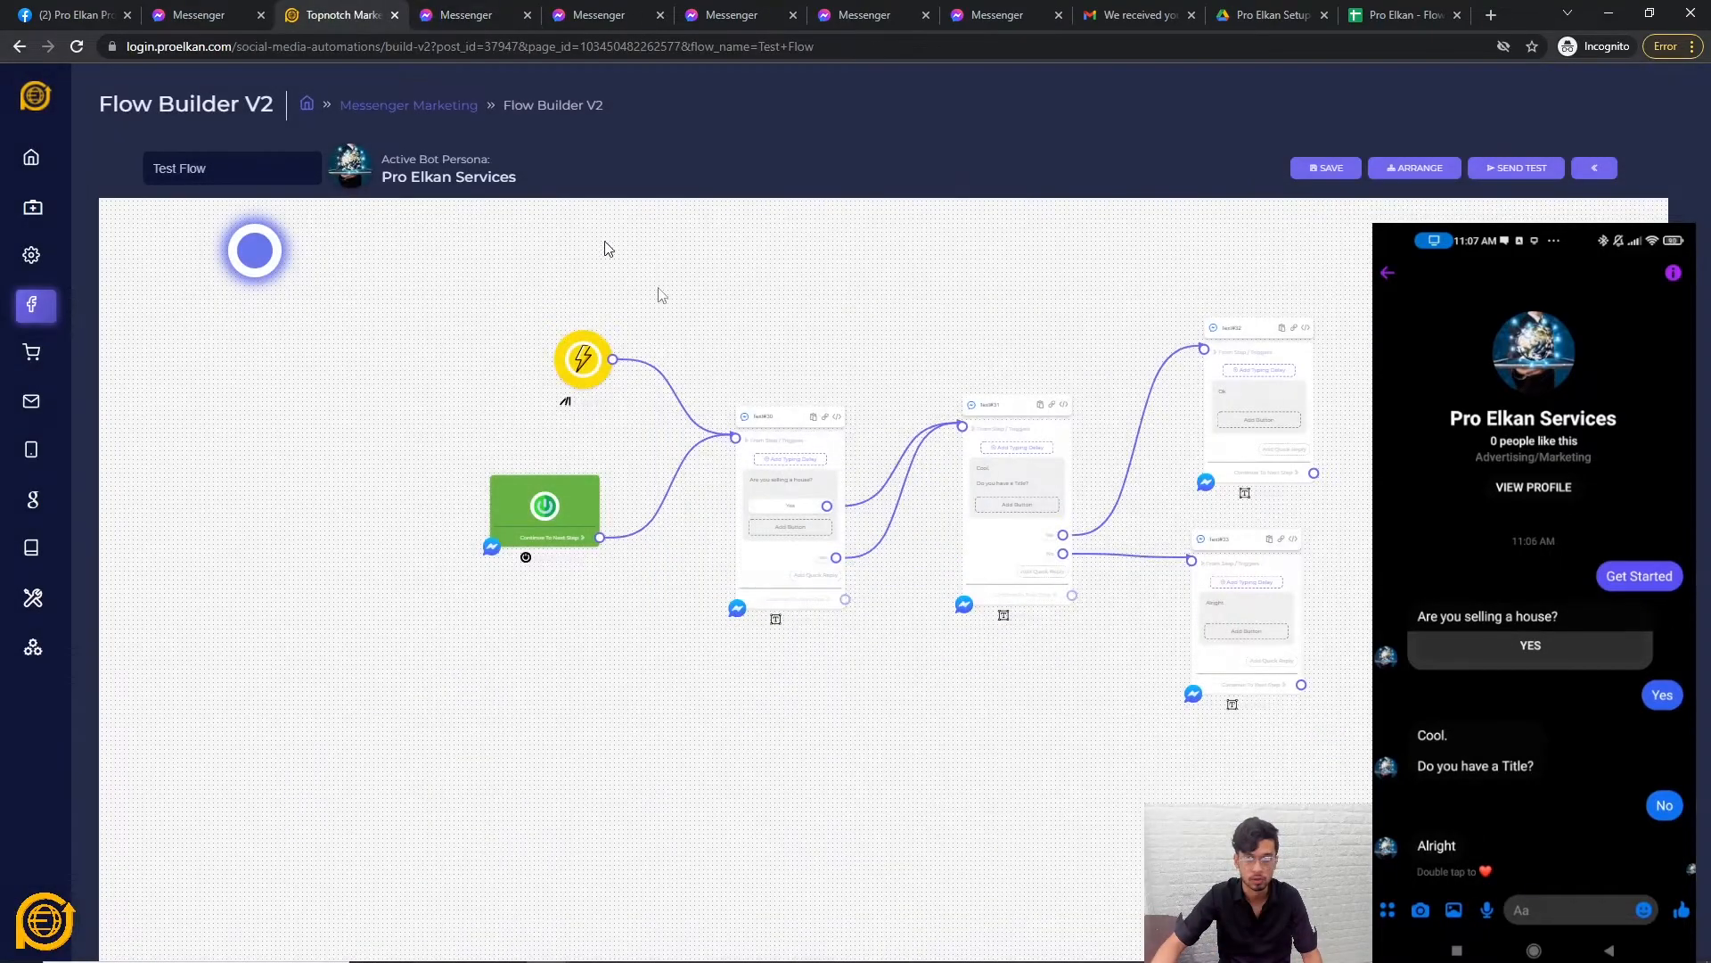
scroll(981, 758, "down", 2)
right_click(815, 729)
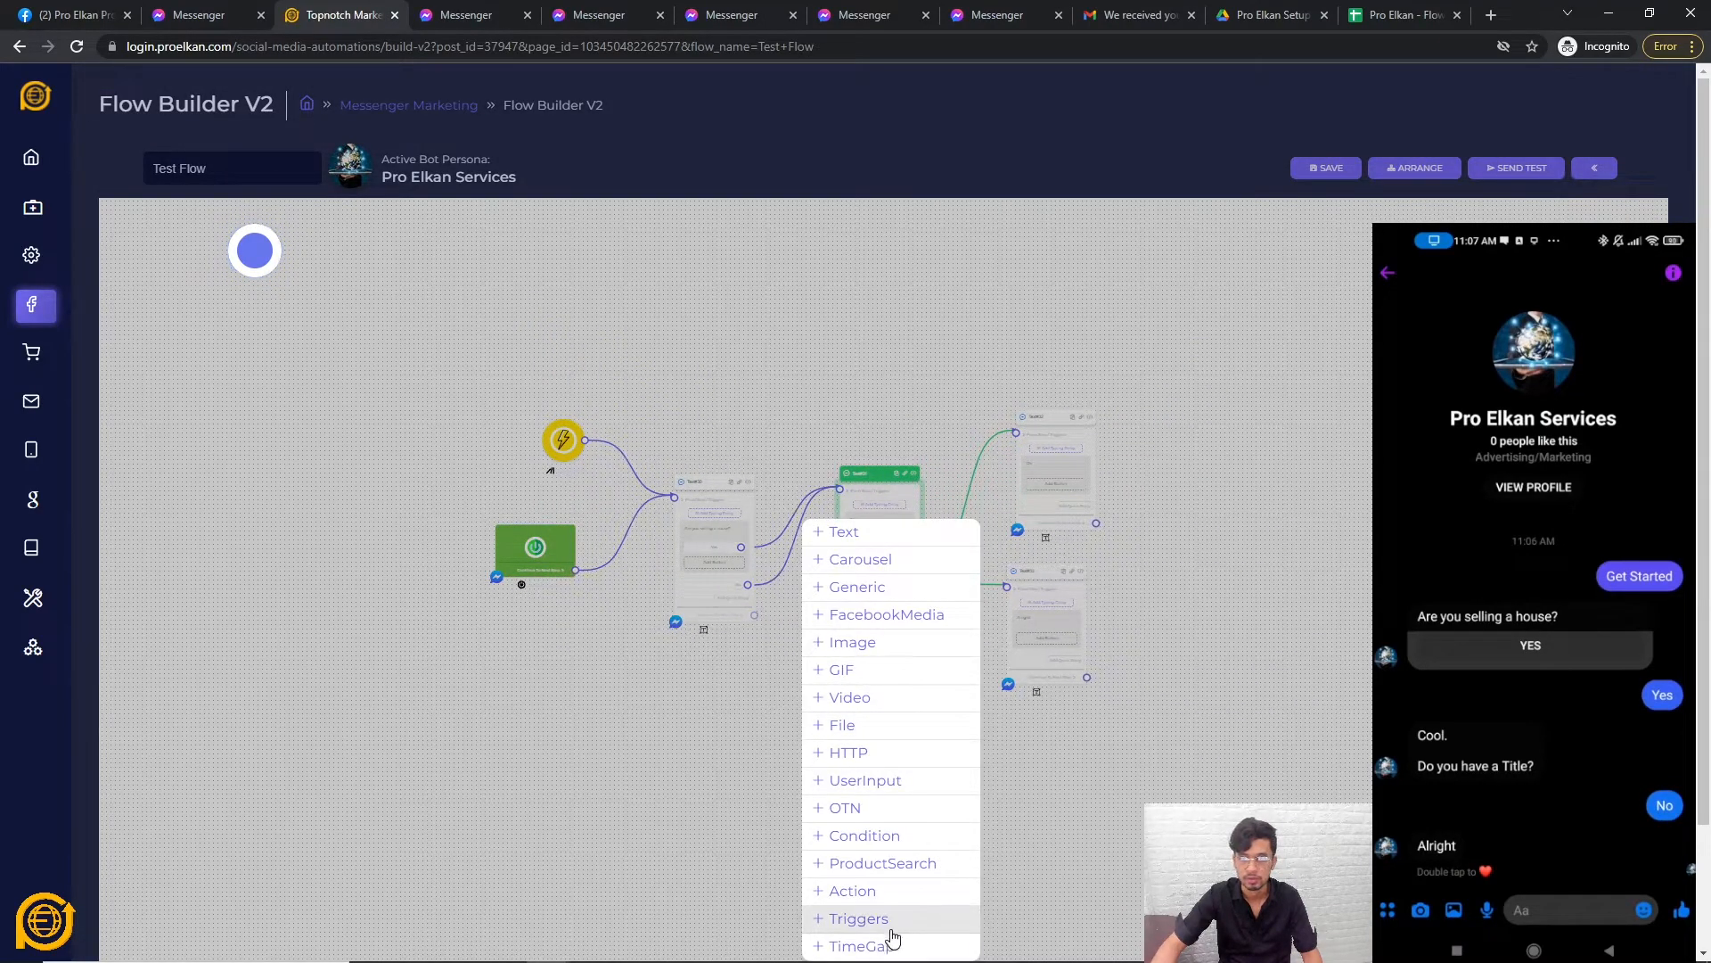
left_click(886, 853)
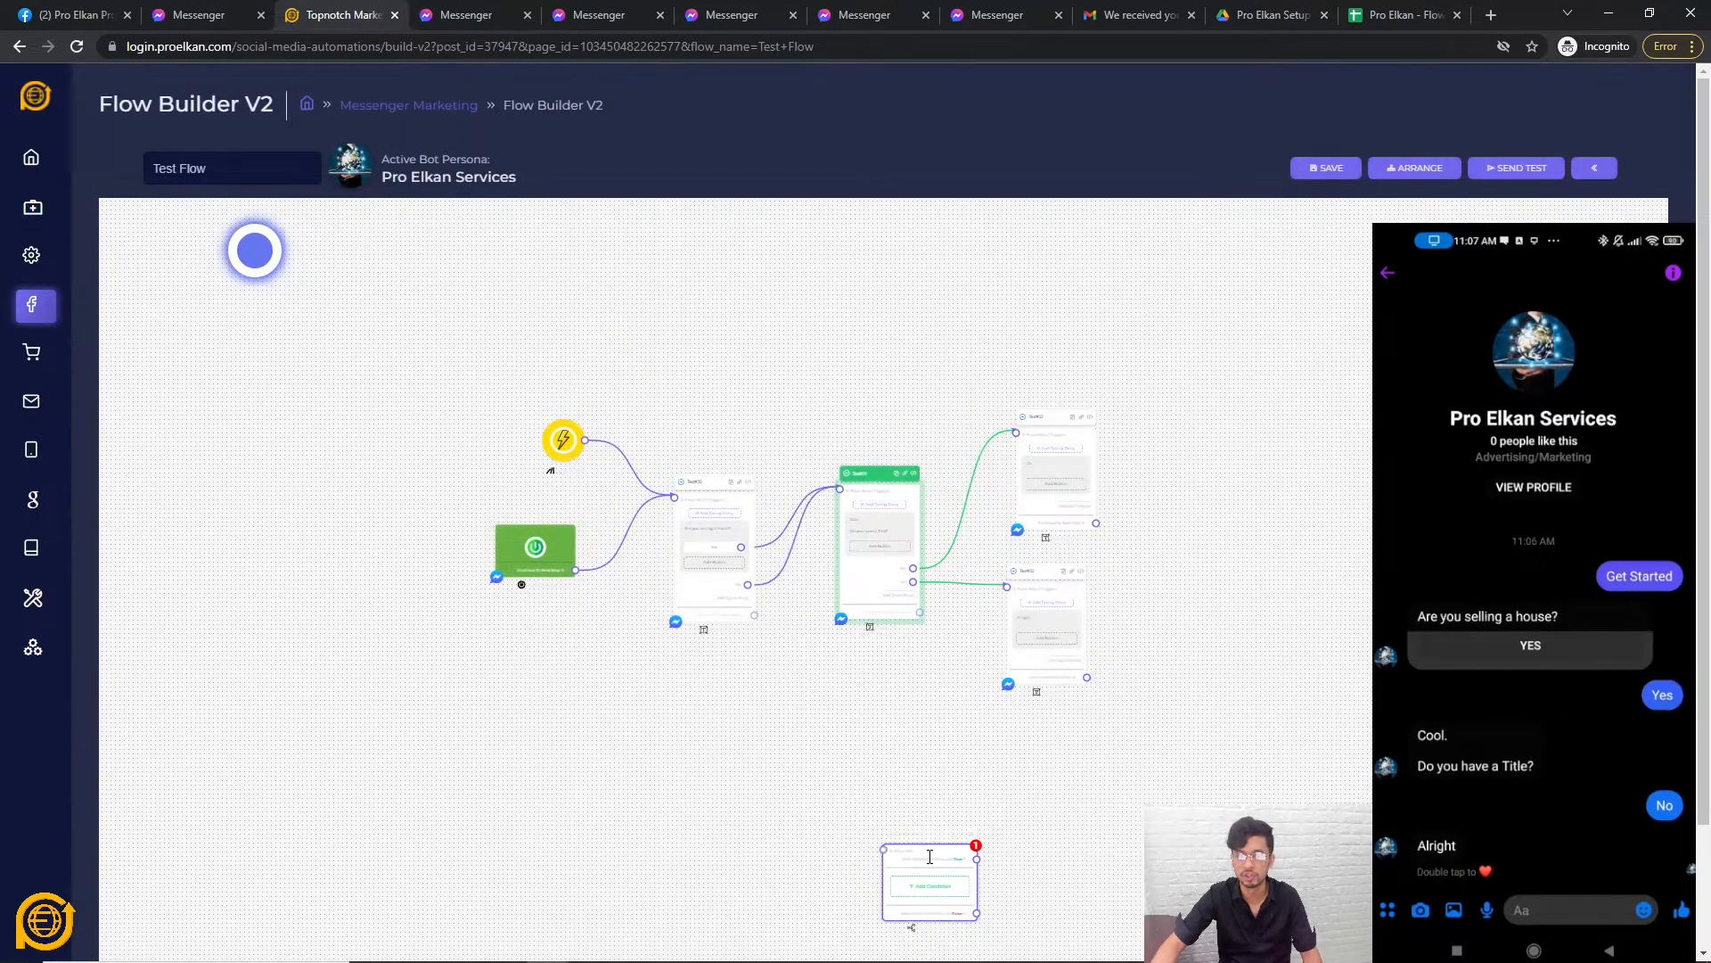
left_click_drag(873, 830, 998, 661)
scroll(998, 662, "up", 3)
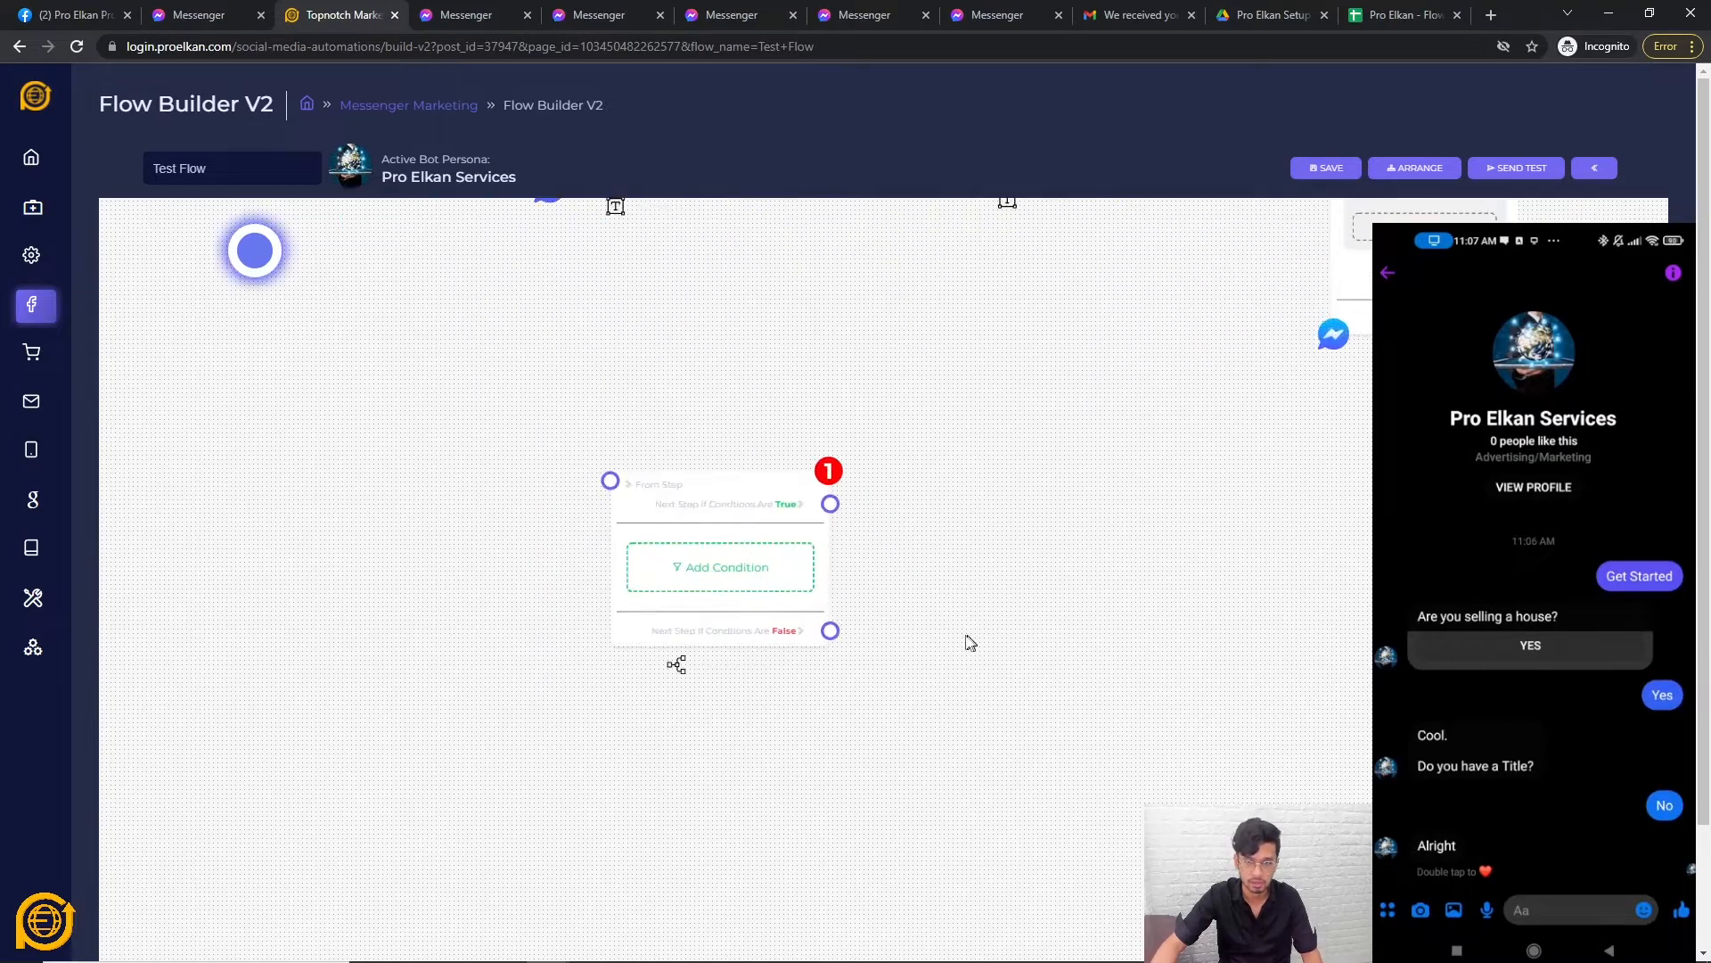
Try Last Interaction Time and Subscriber Name rules in the condition's settings.
left_click(906, 673)
left_click(781, 481)
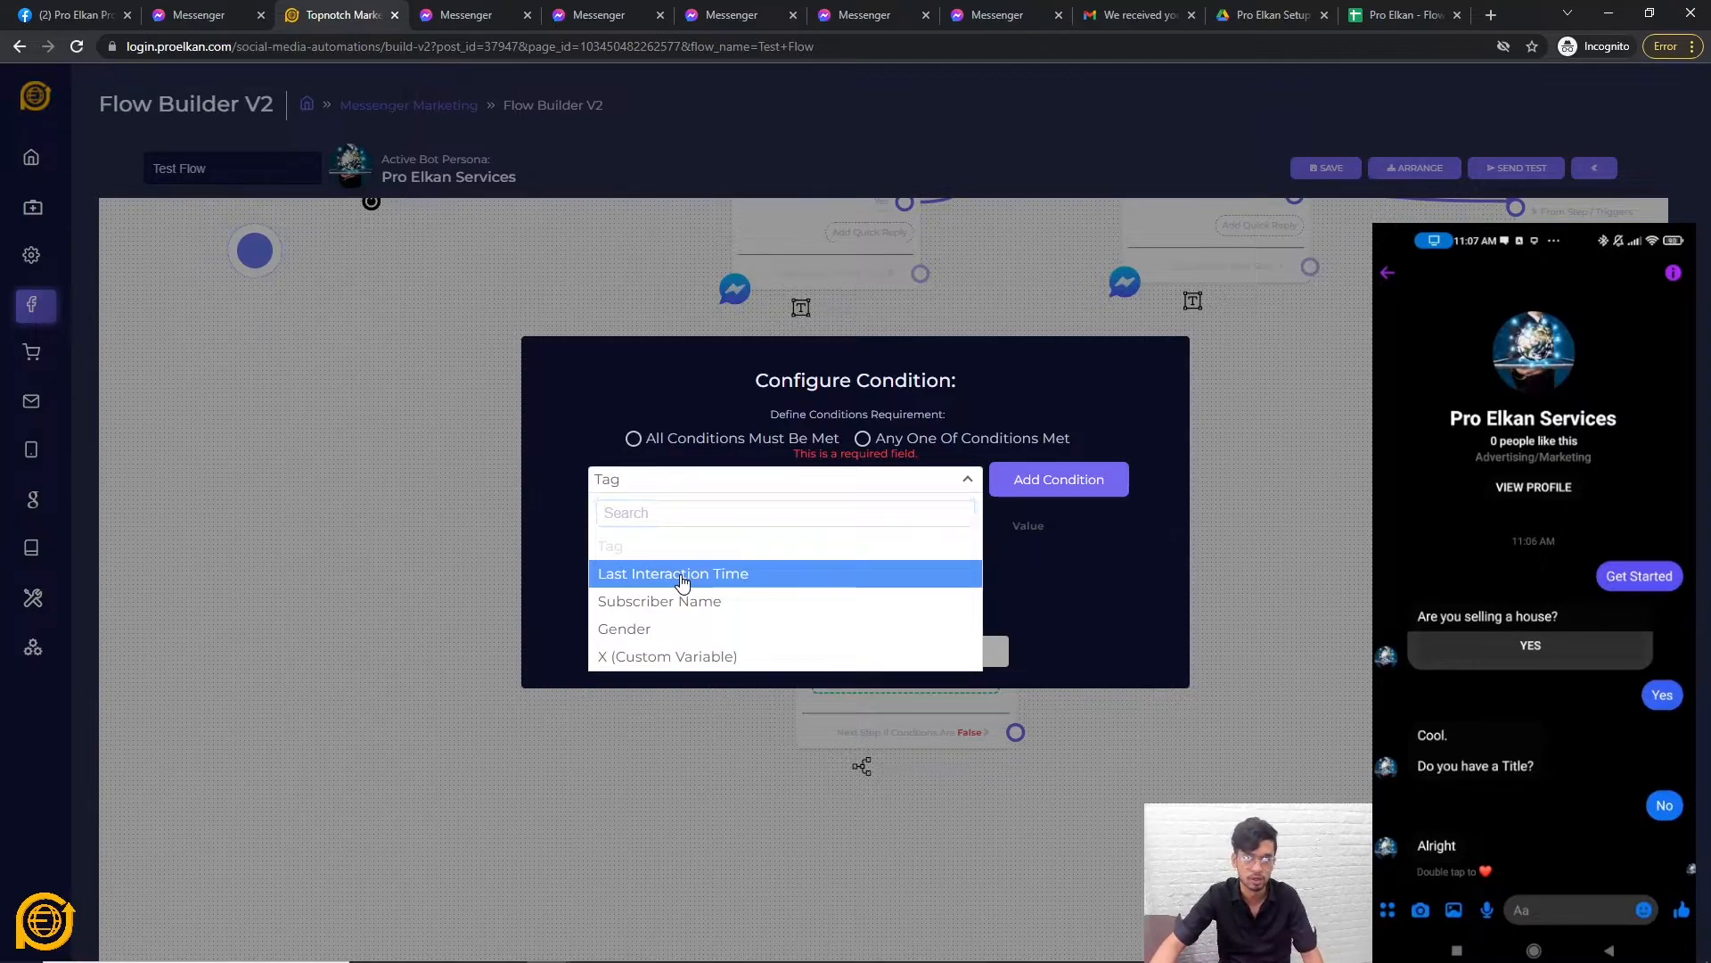
left_click(682, 577)
left_click(1095, 487)
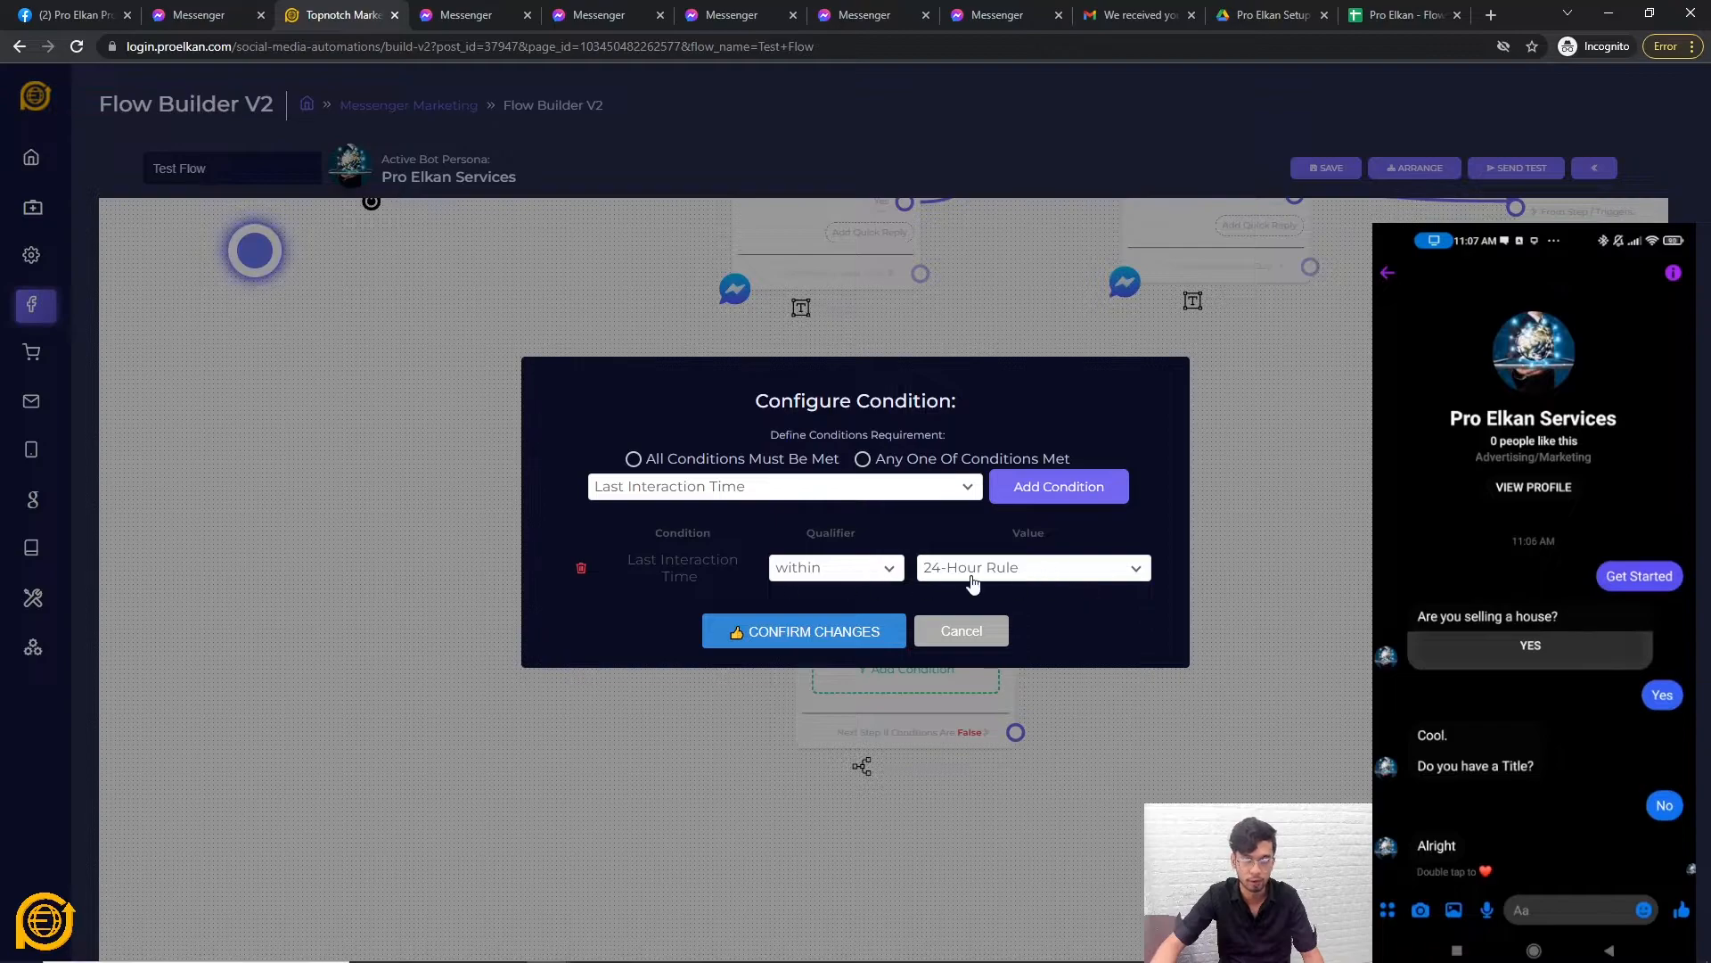
left_click(796, 487)
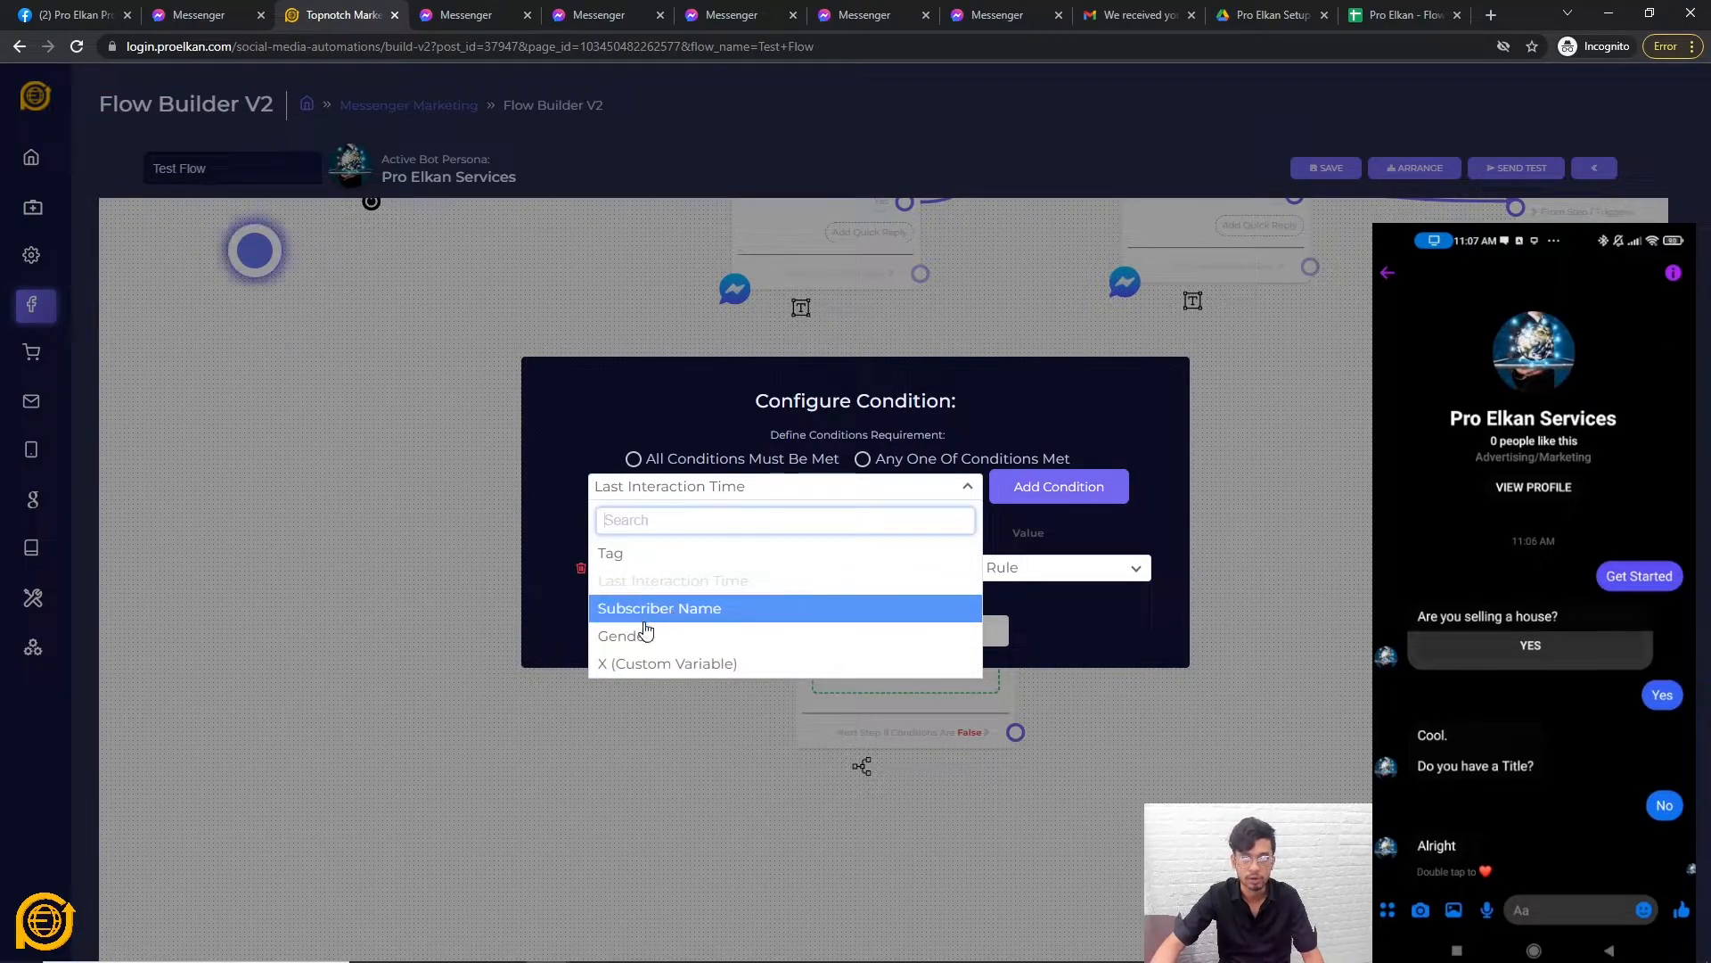
left_click(675, 613)
left_click(1060, 488)
left_click(854, 594)
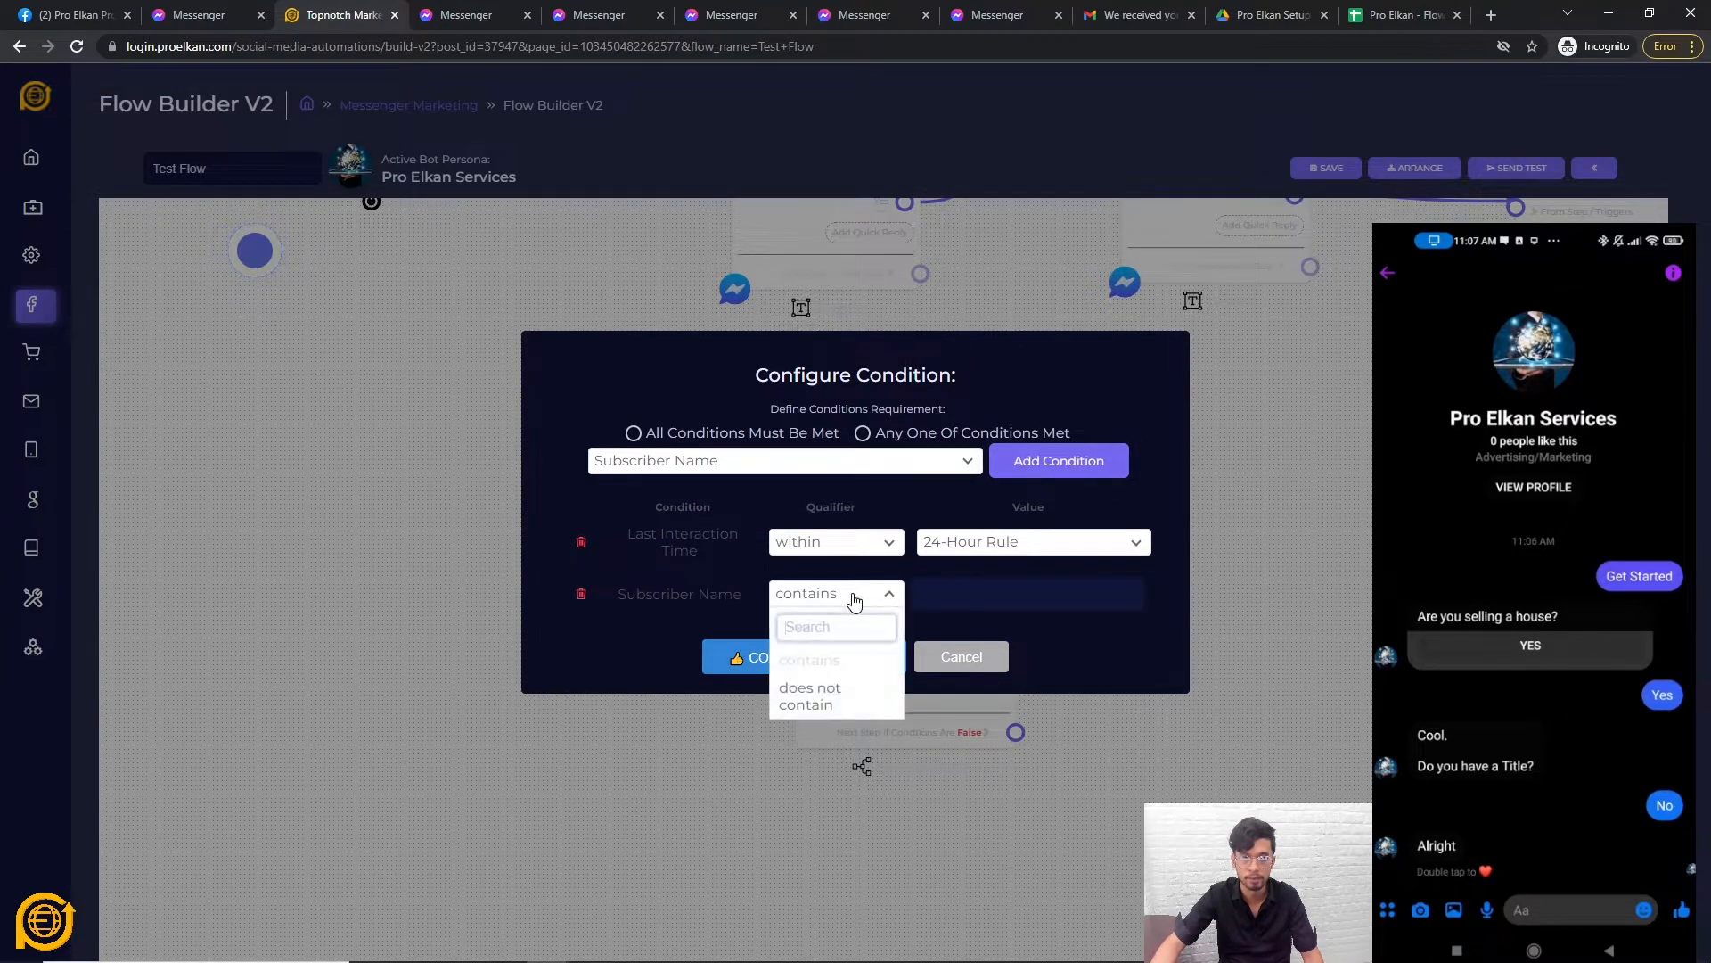
Check the Tag rule's empty value list, then cancel the condition settings unchanged.
left_click(821, 467)
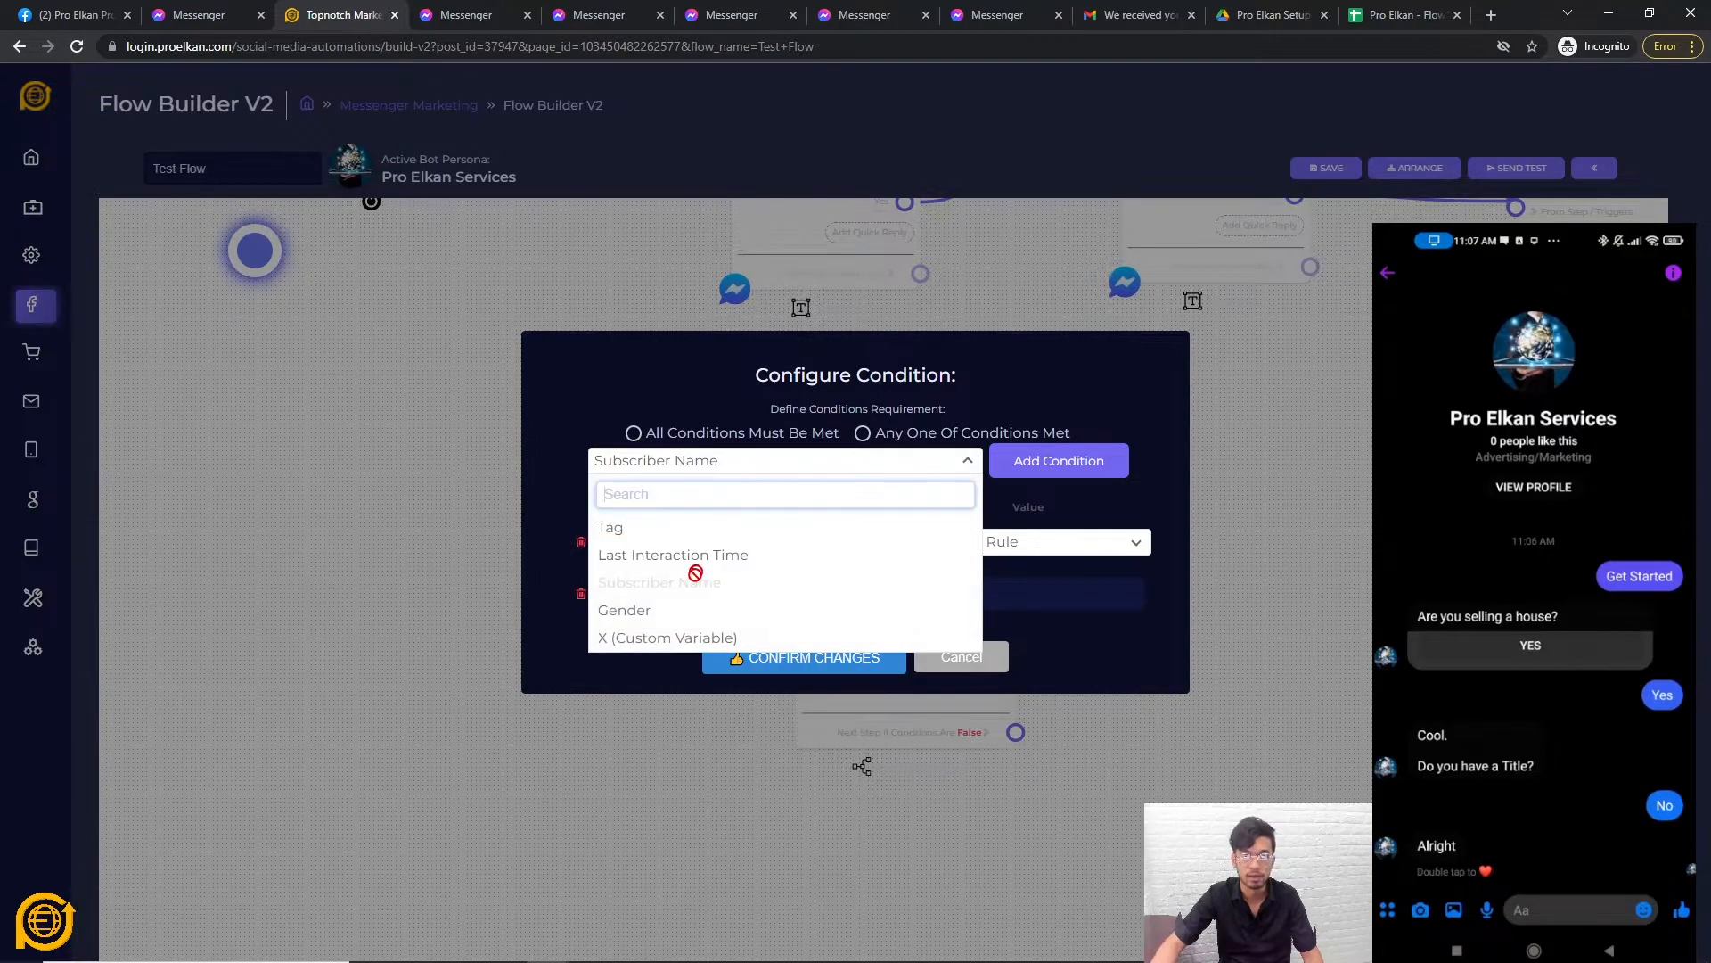
left_click(1059, 460)
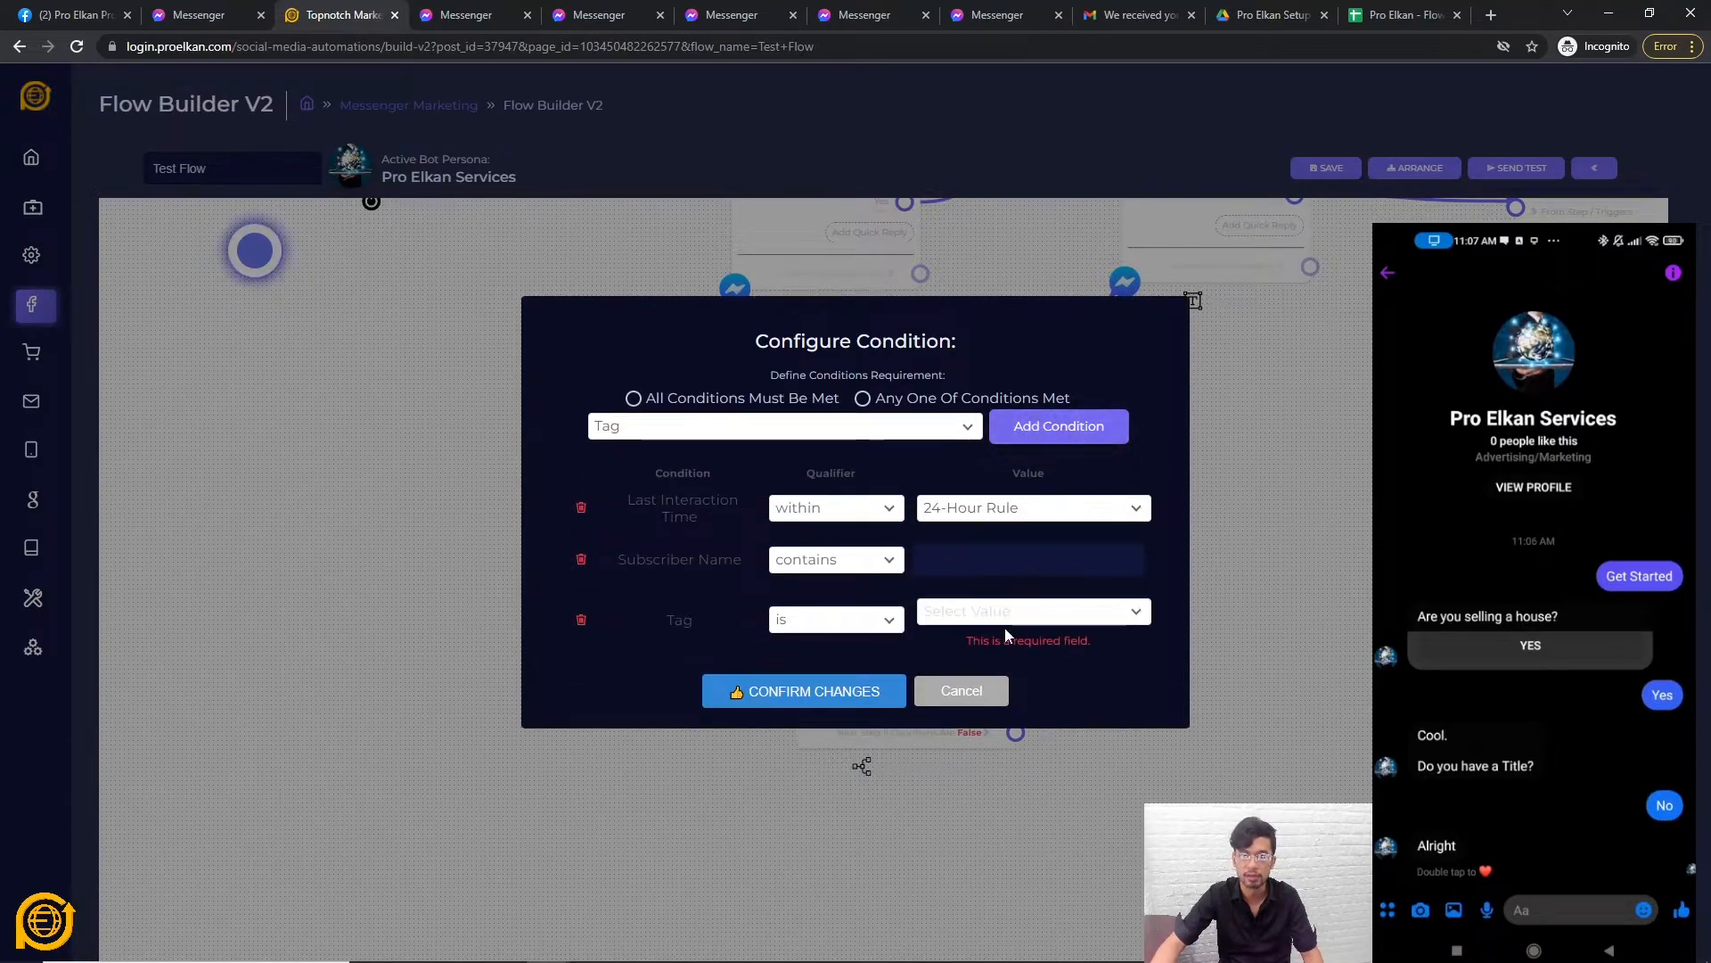
left_click(1004, 613)
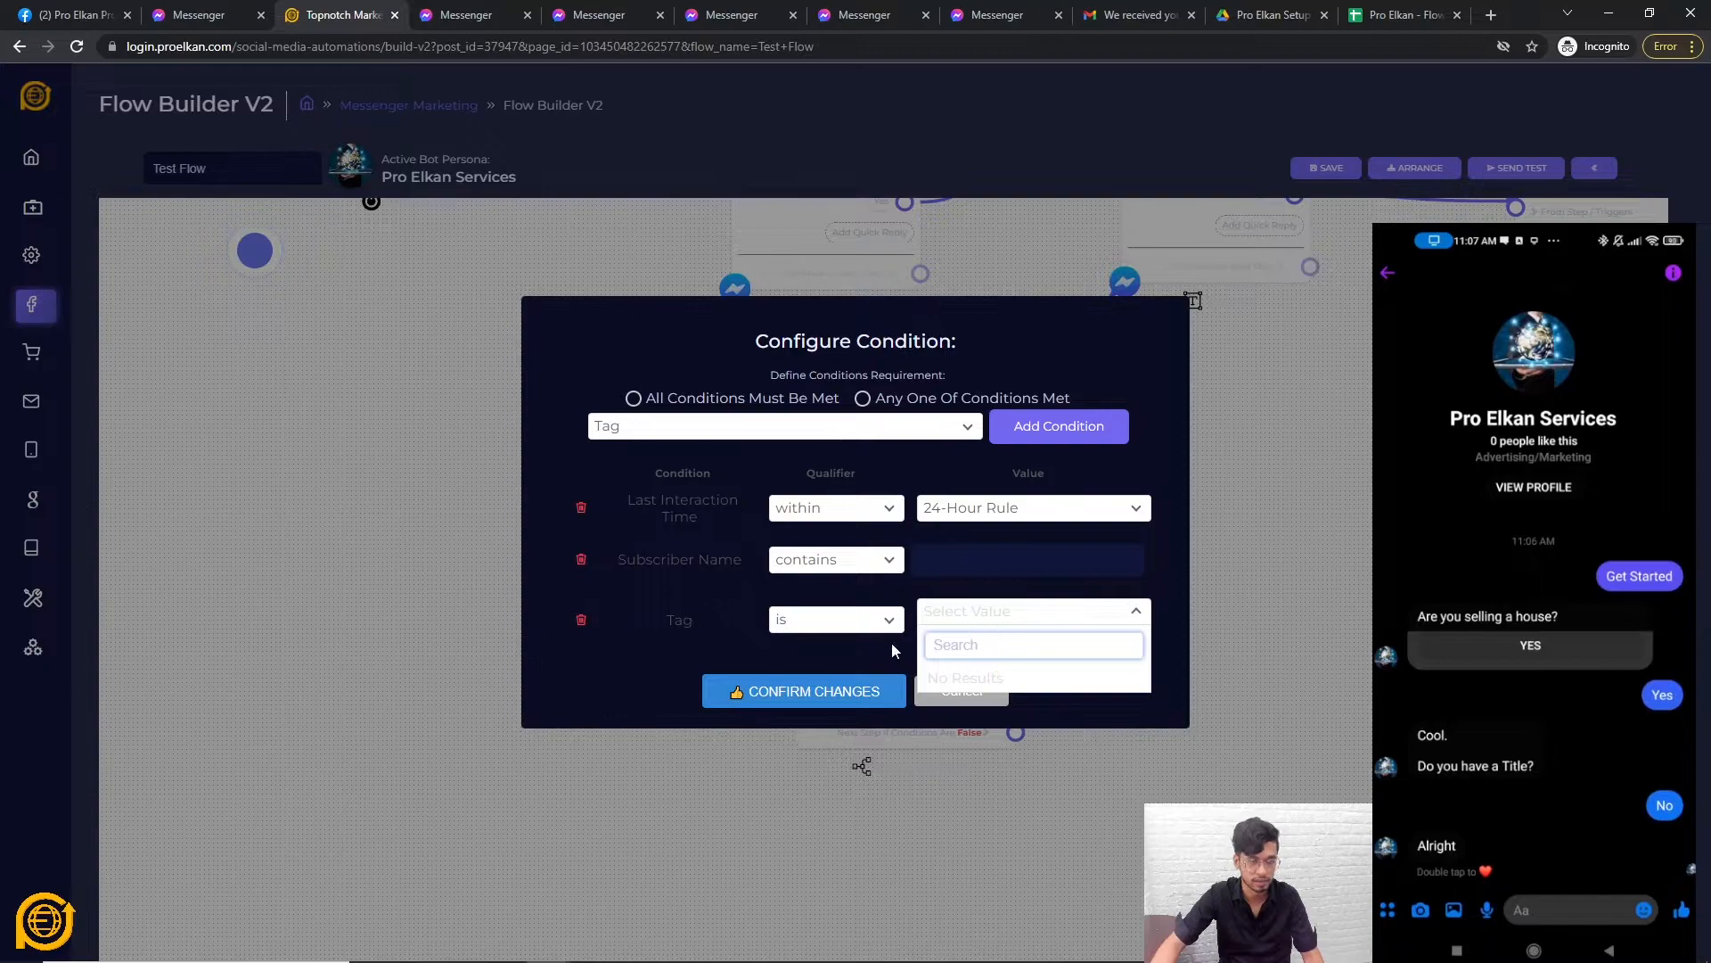
left_click(558, 682)
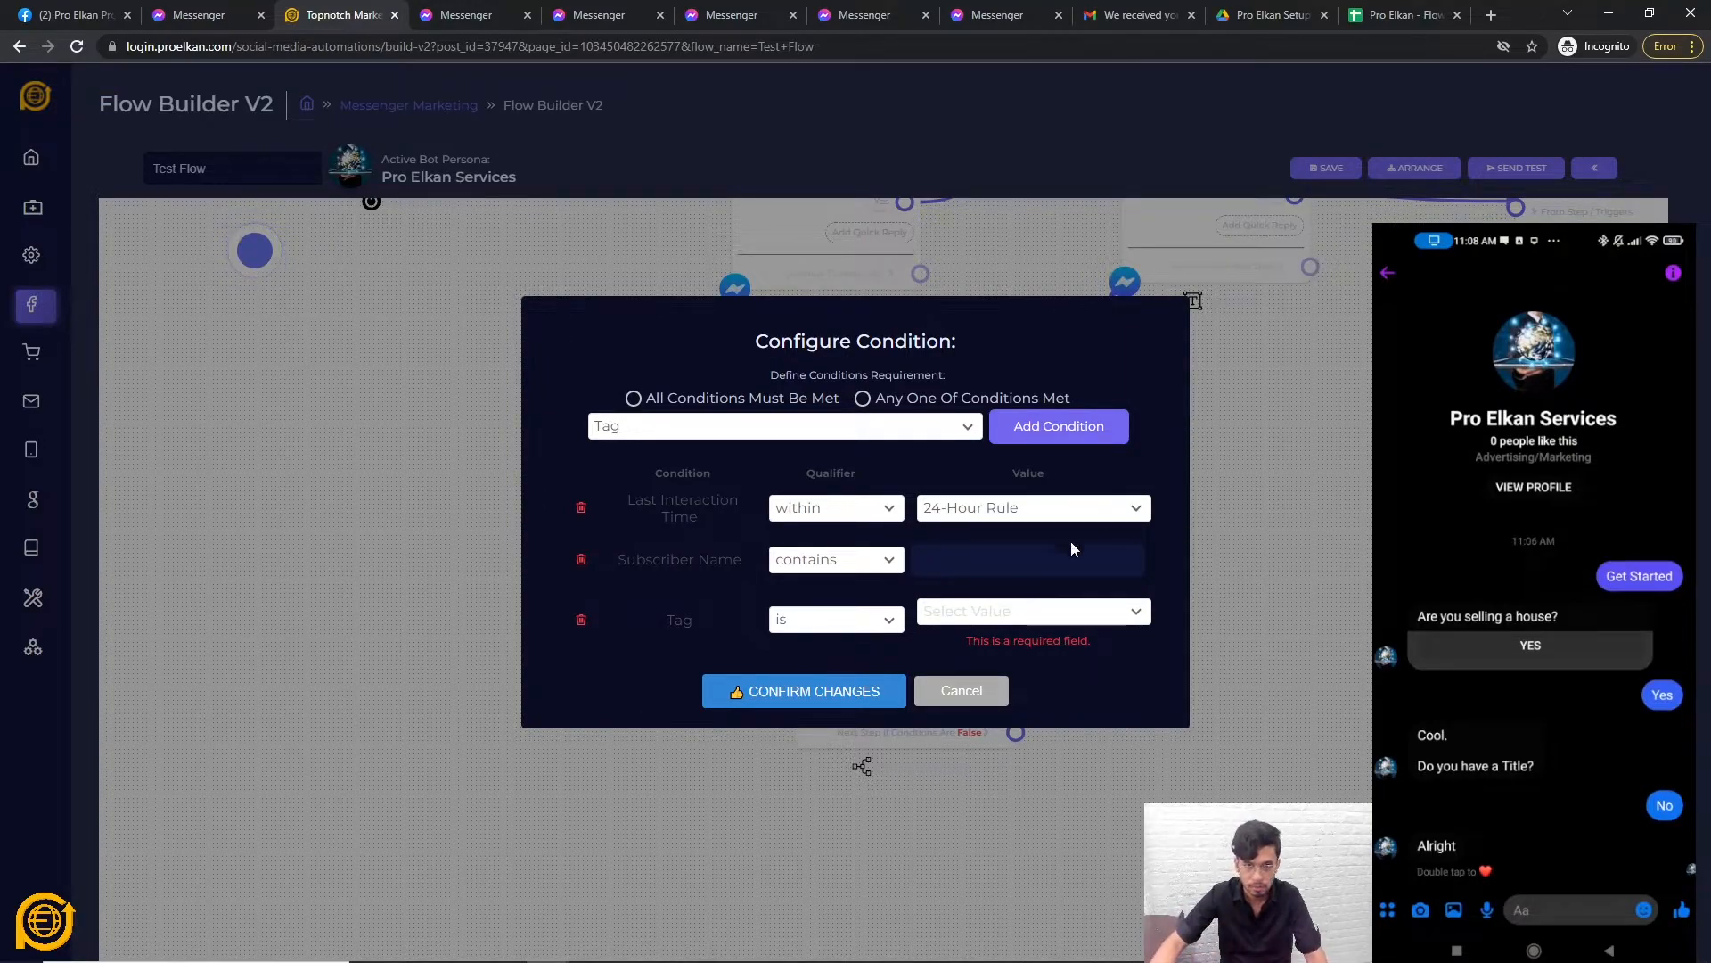
left_click(962, 690)
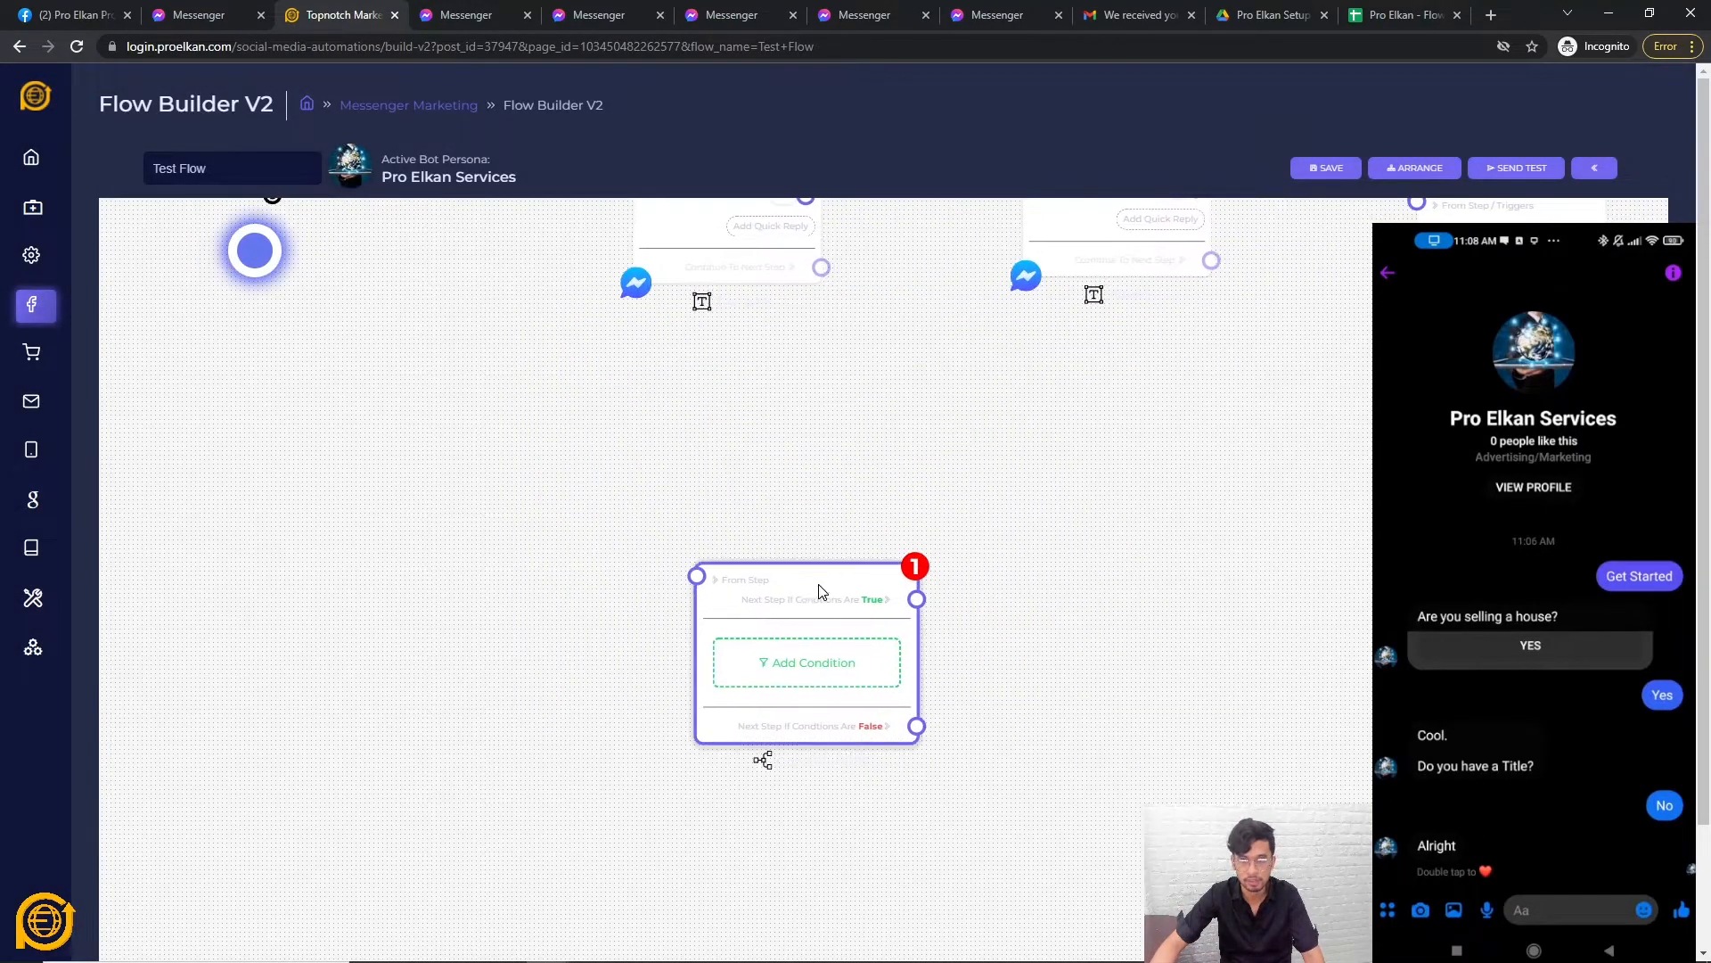
Add a trigger step and set it to a Keyword trigger with Wide matching.
scroll(827, 591, "down", 2)
right_click(965, 650)
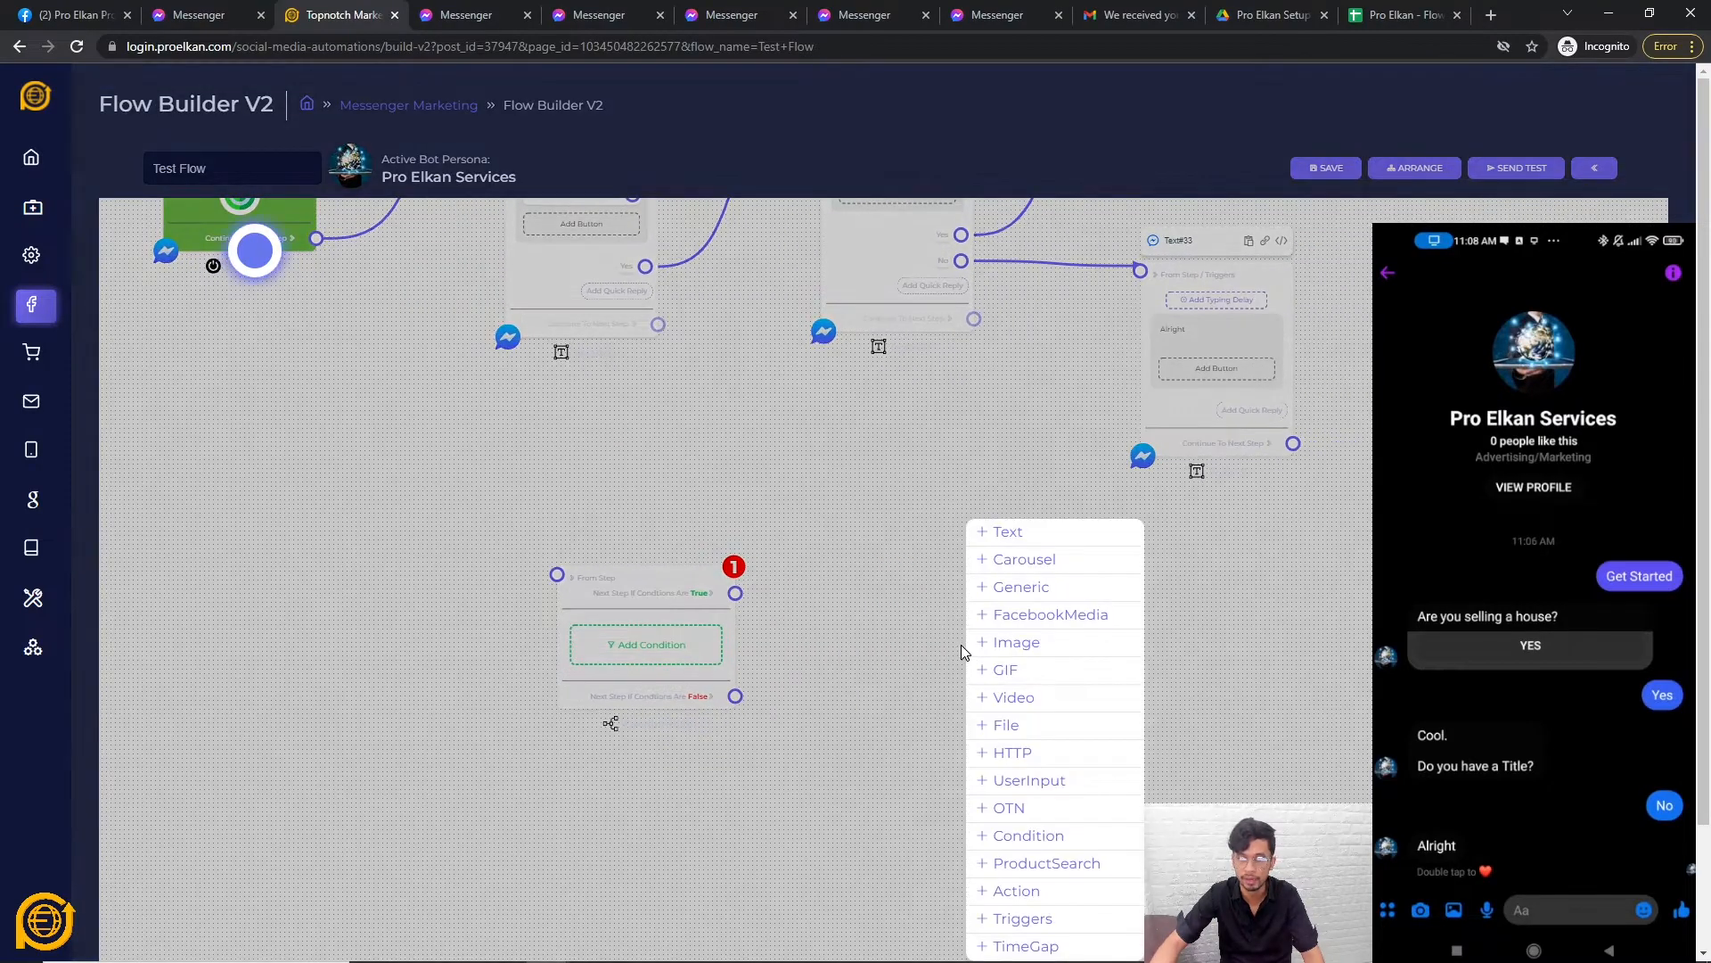
left_click(1036, 926)
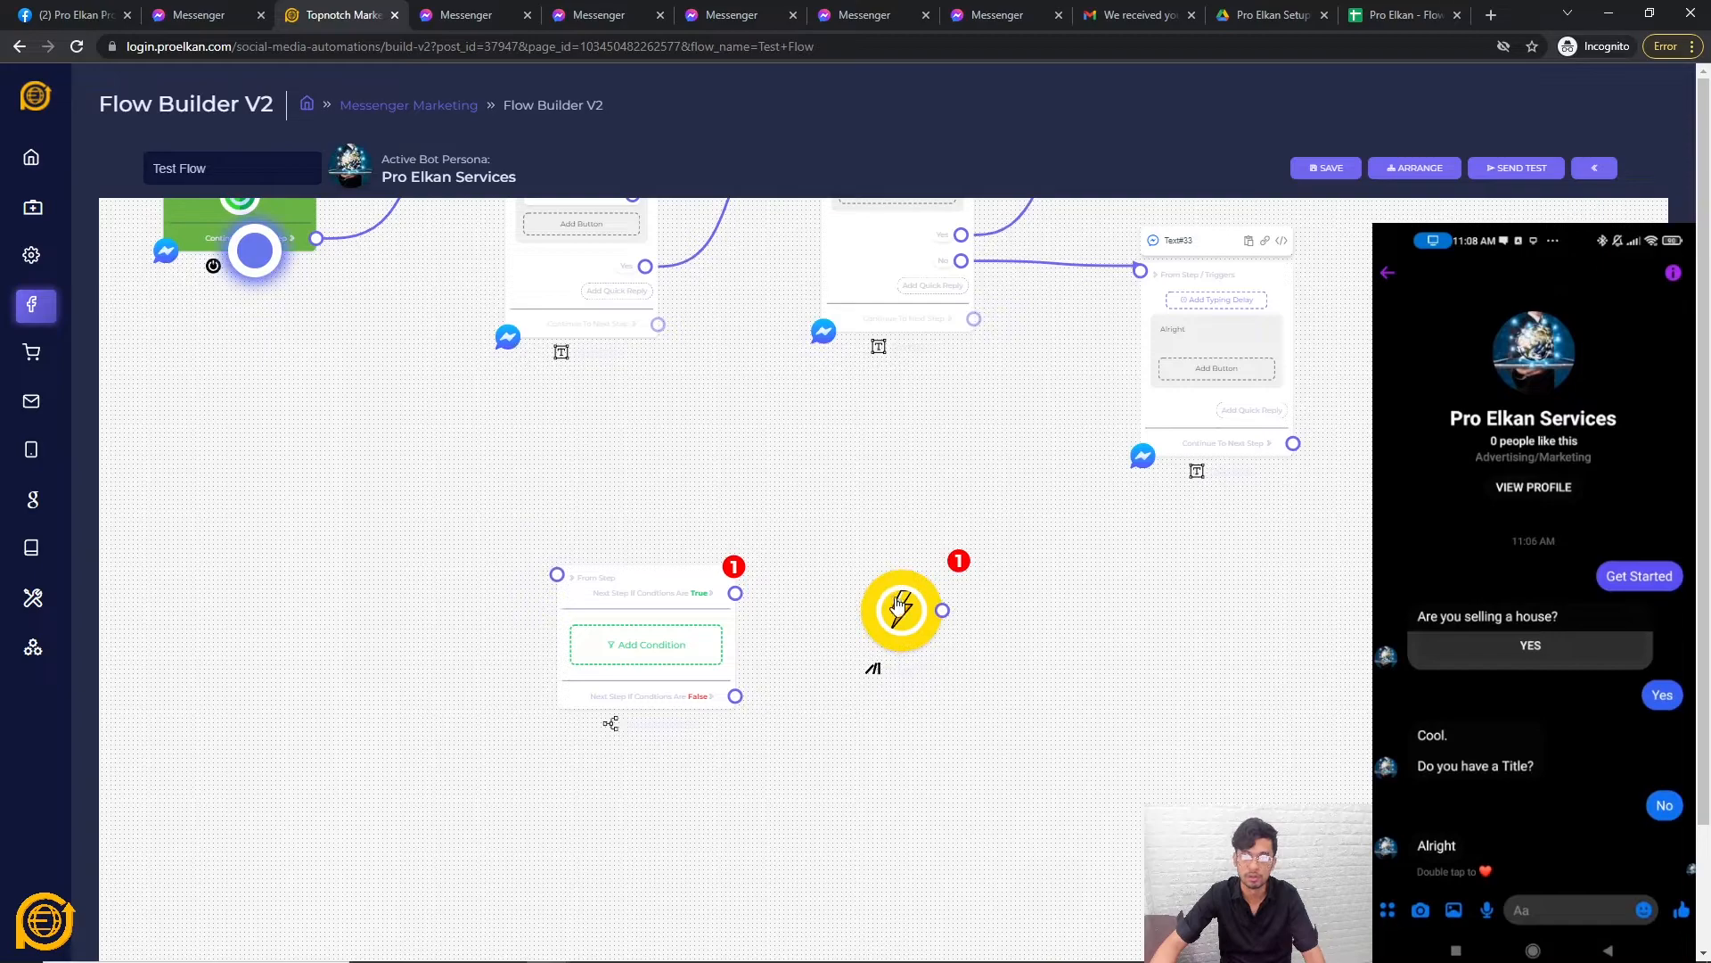
double_click(897, 606)
left_click(787, 511)
left_click(775, 614)
left_click(811, 512)
left_click(774, 592)
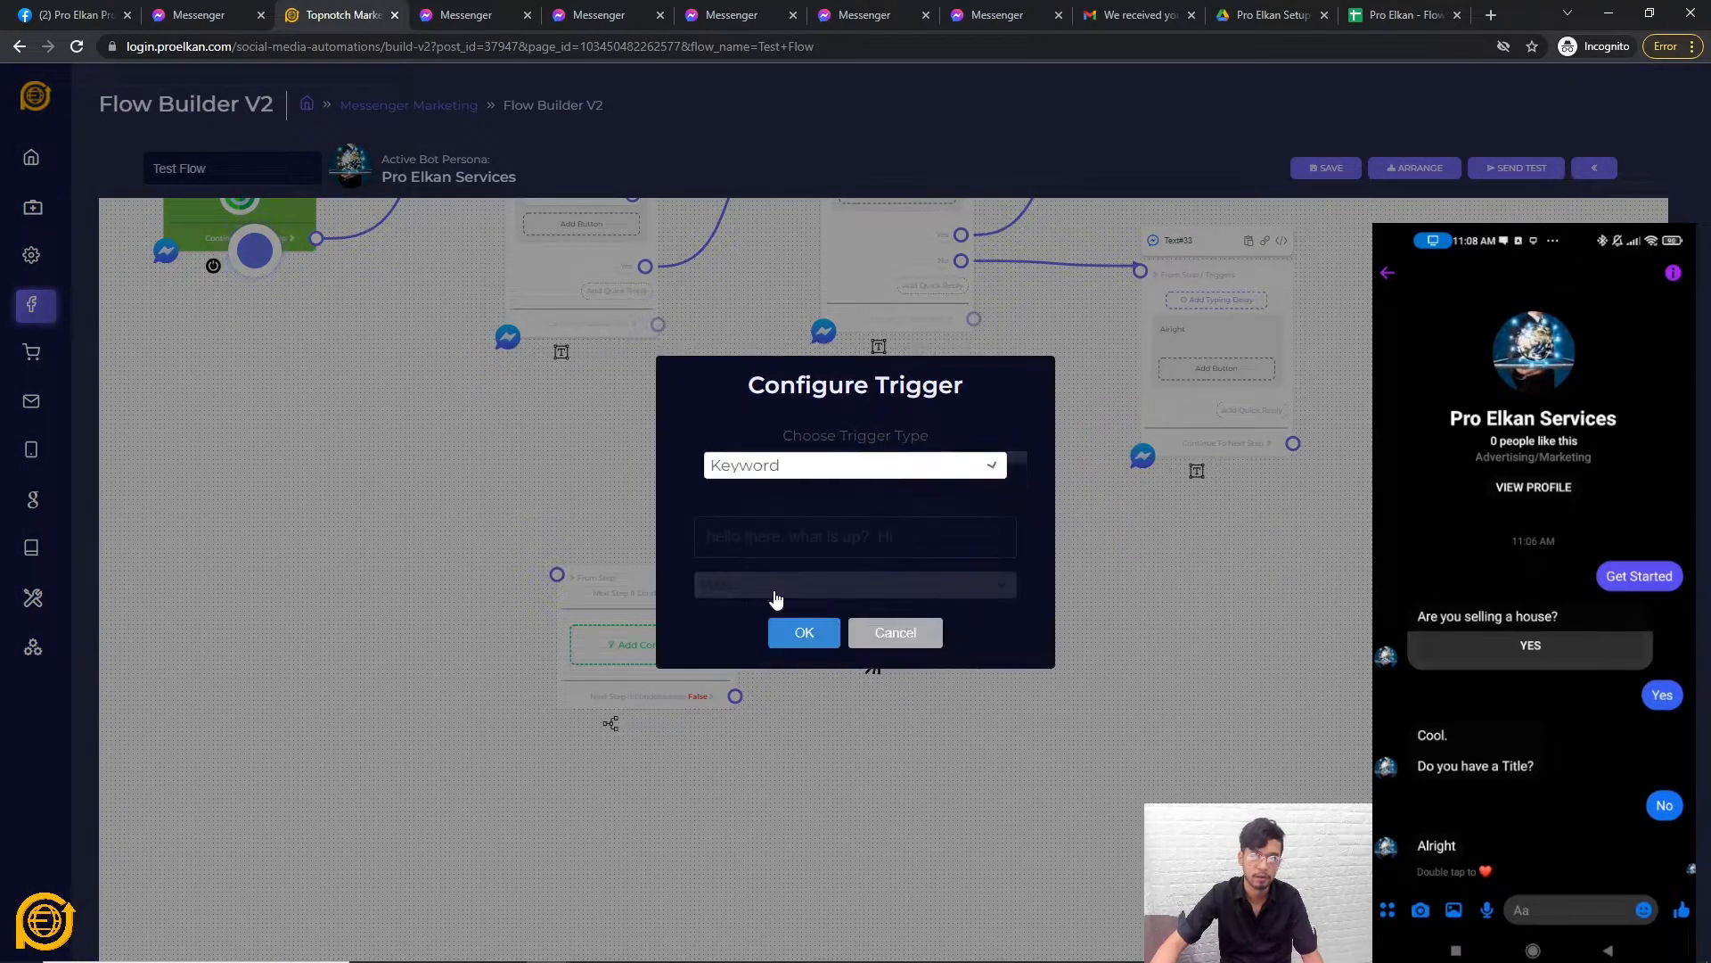
left_click(807, 584)
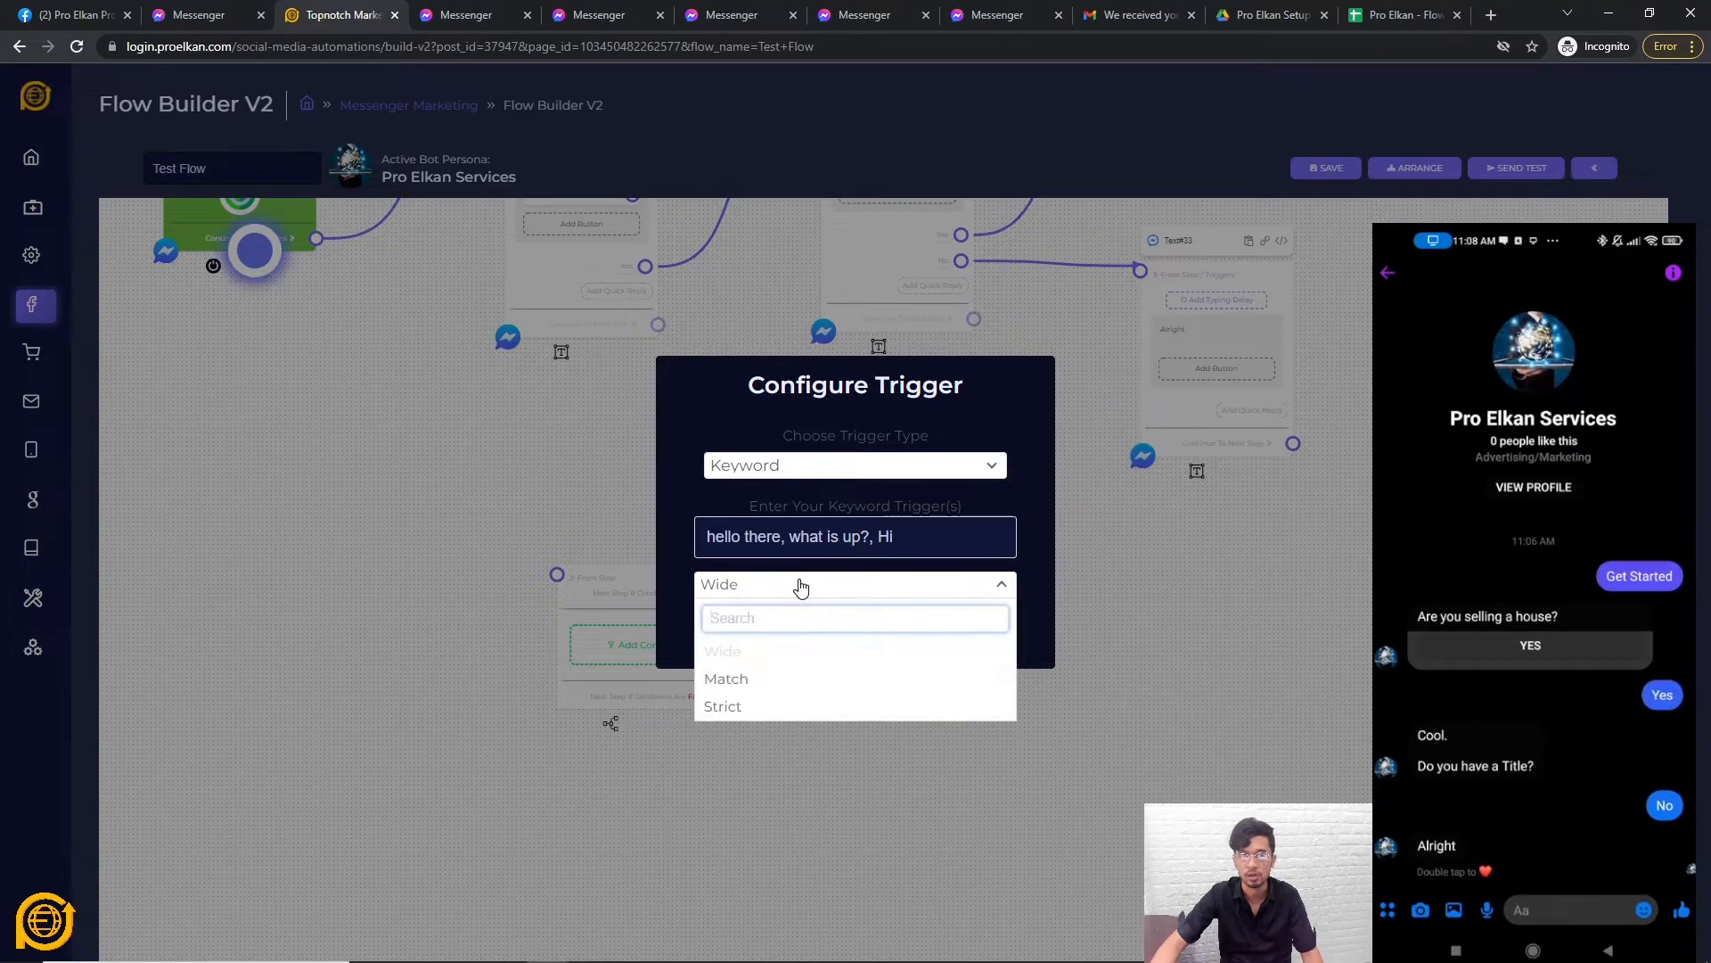
left_click(879, 542)
left_click(463, 476)
Place the trigger beside the green start step and give it the keyword '-test'.
left_click_drag(489, 493, 659, 696)
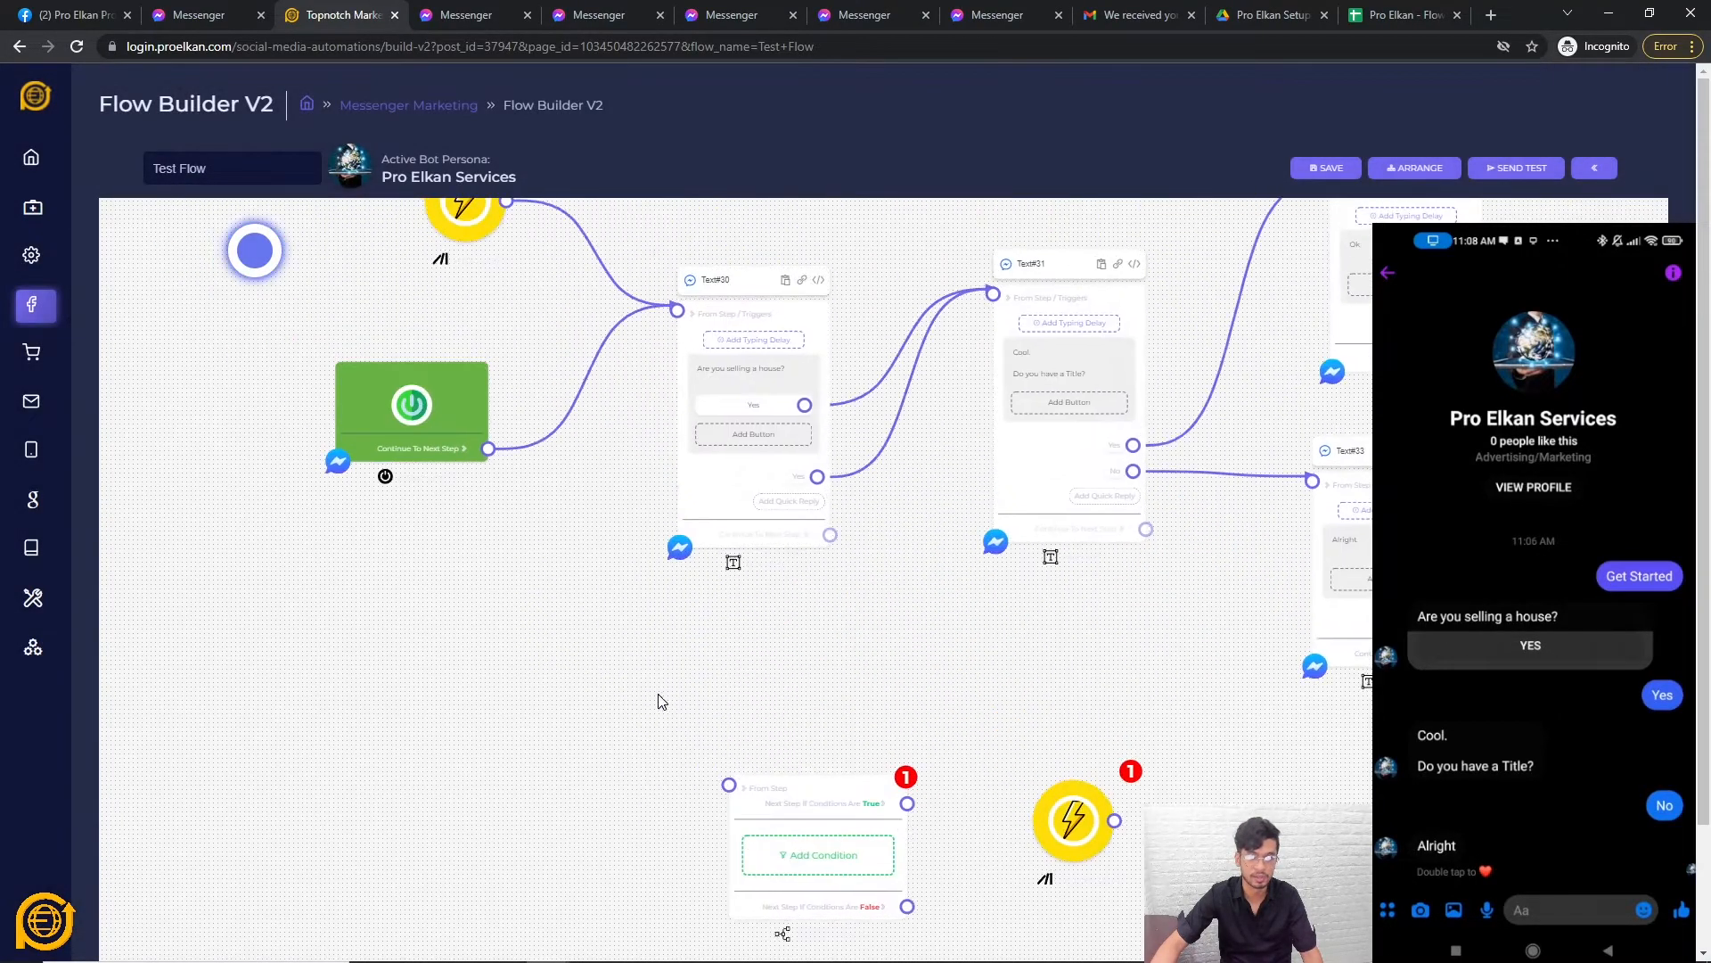
scroll(1061, 838, "down", 2)
left_click_drag(1055, 863, 431, 439)
left_click(431, 439)
left_click(891, 581)
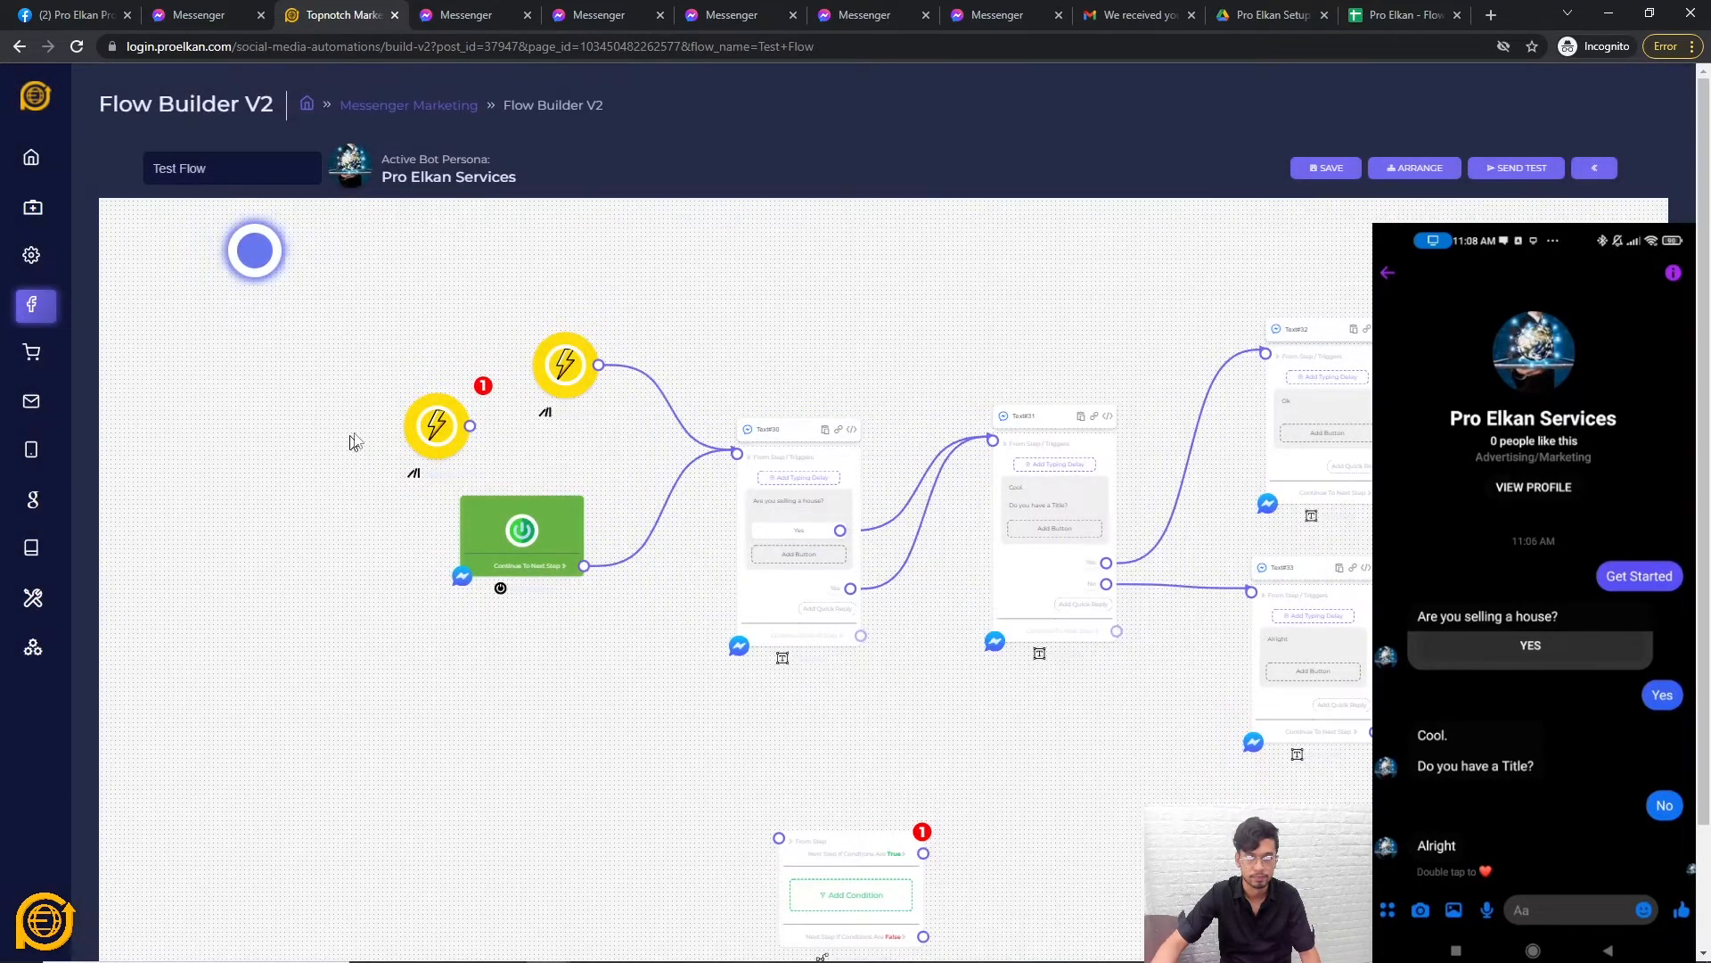
left_click(425, 431)
left_click(820, 506)
left_click(747, 588)
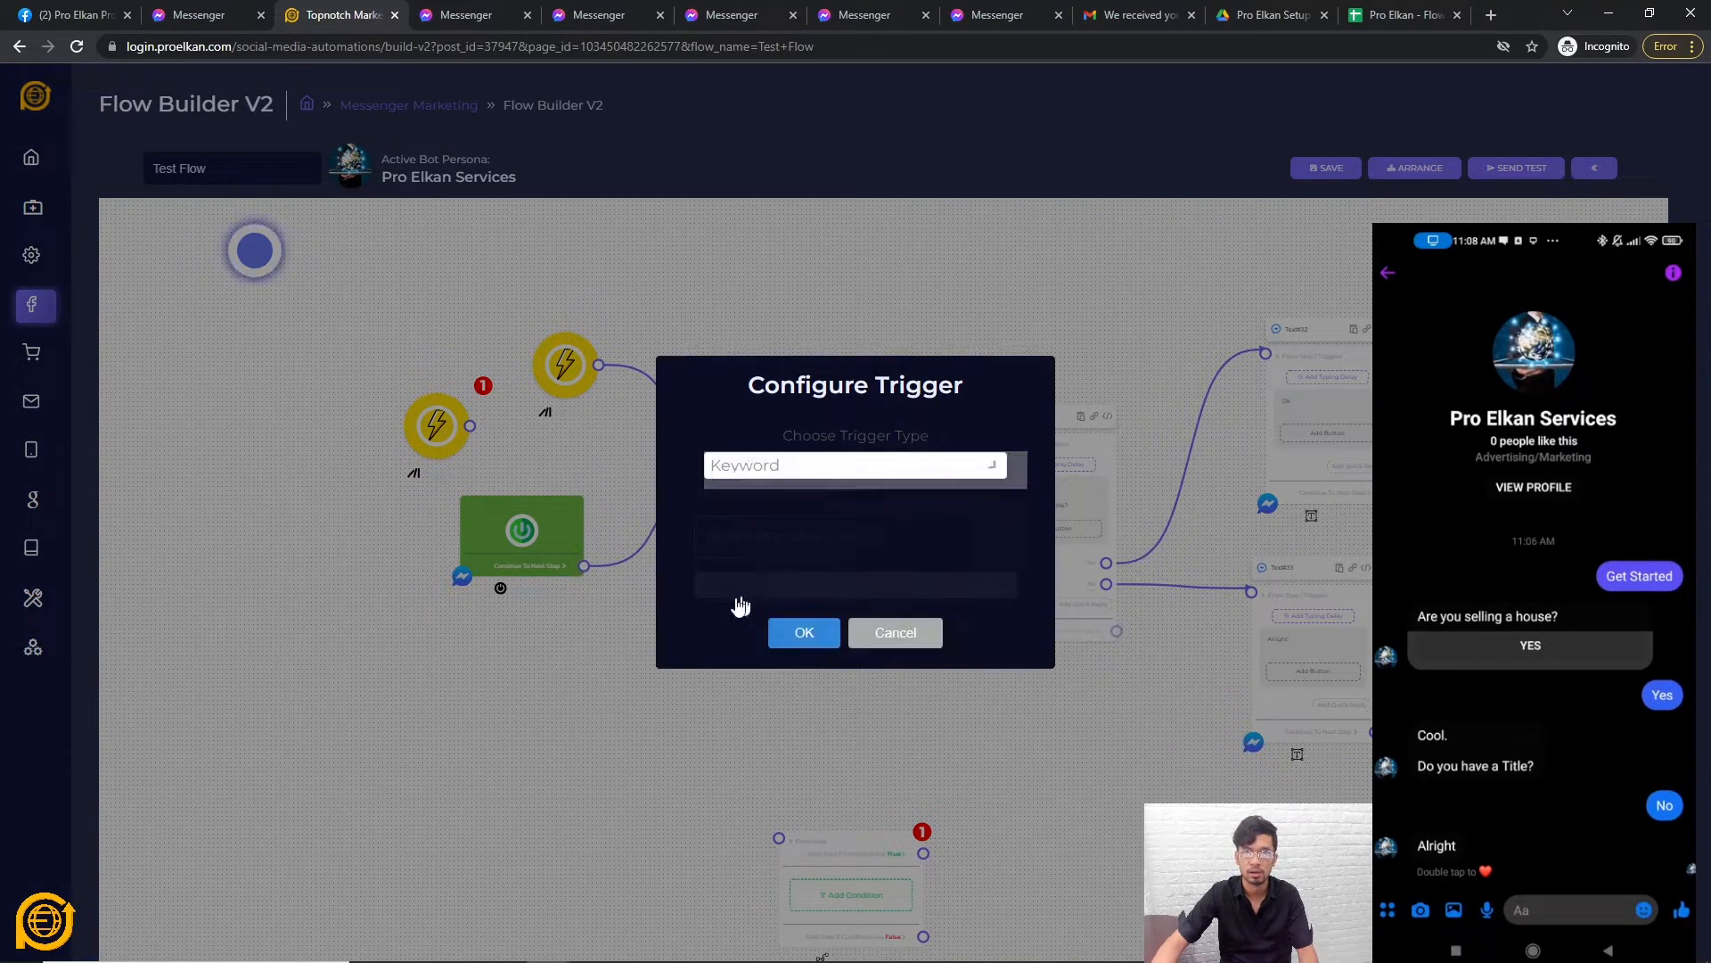
left_click(767, 546)
type("-test")
left_click(793, 638)
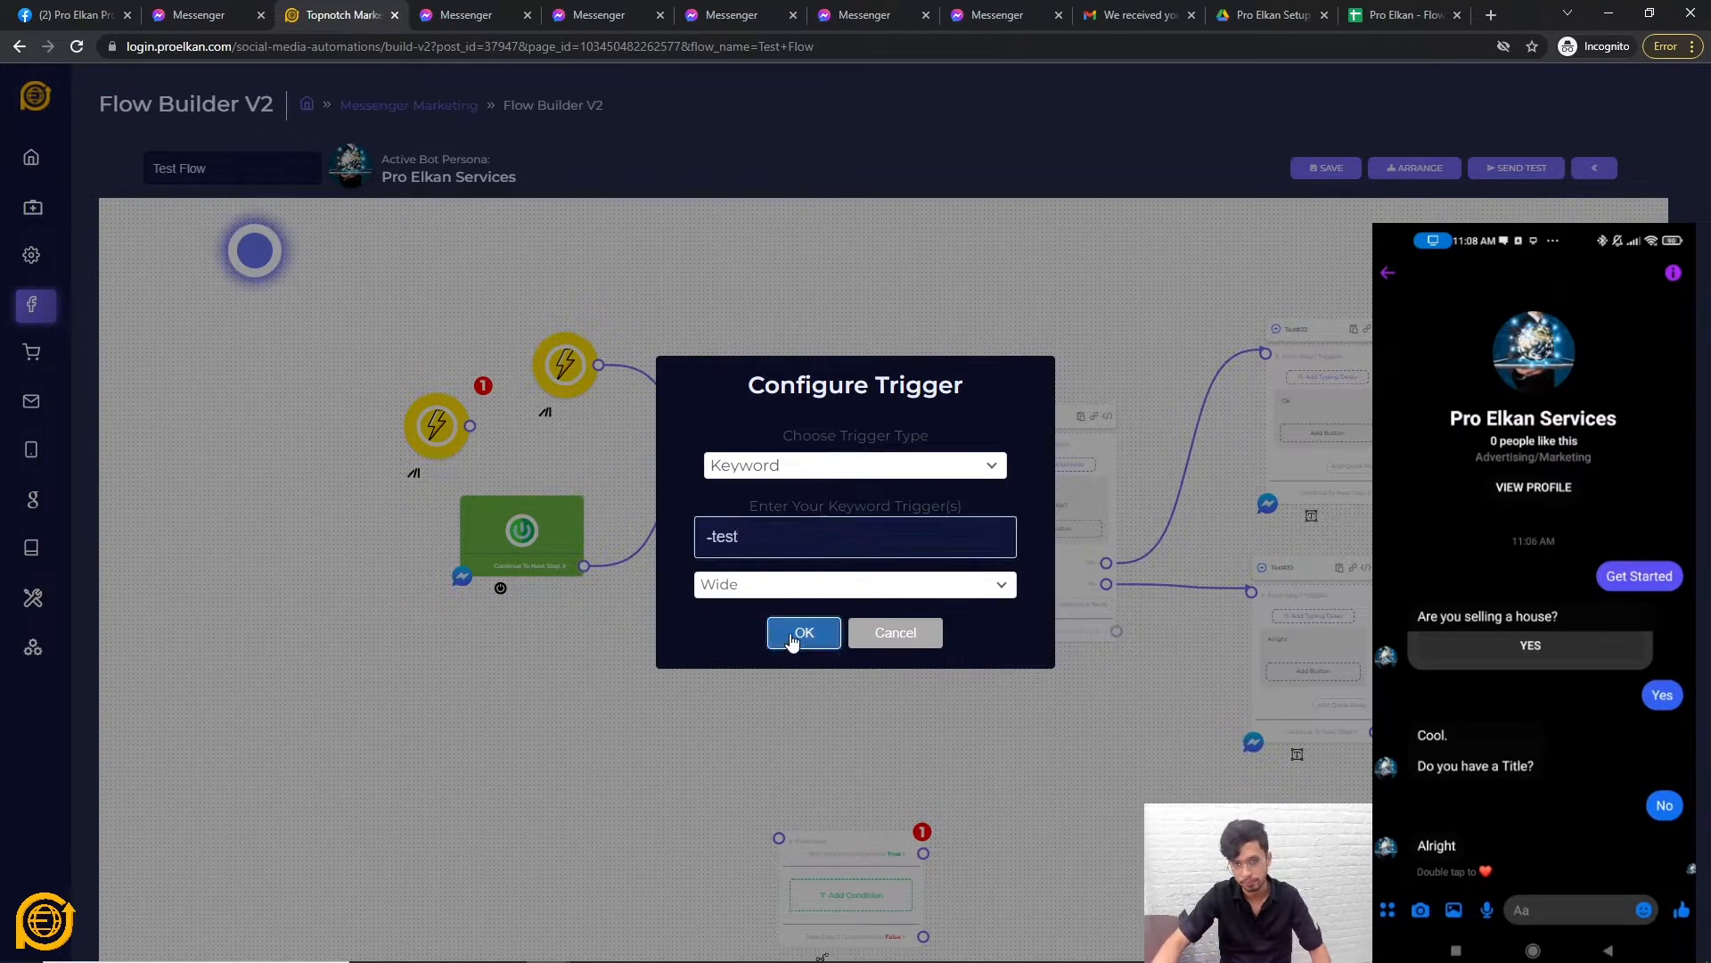
Delete the empty condition step and save the flow.
right_click(865, 849)
left_click(889, 862)
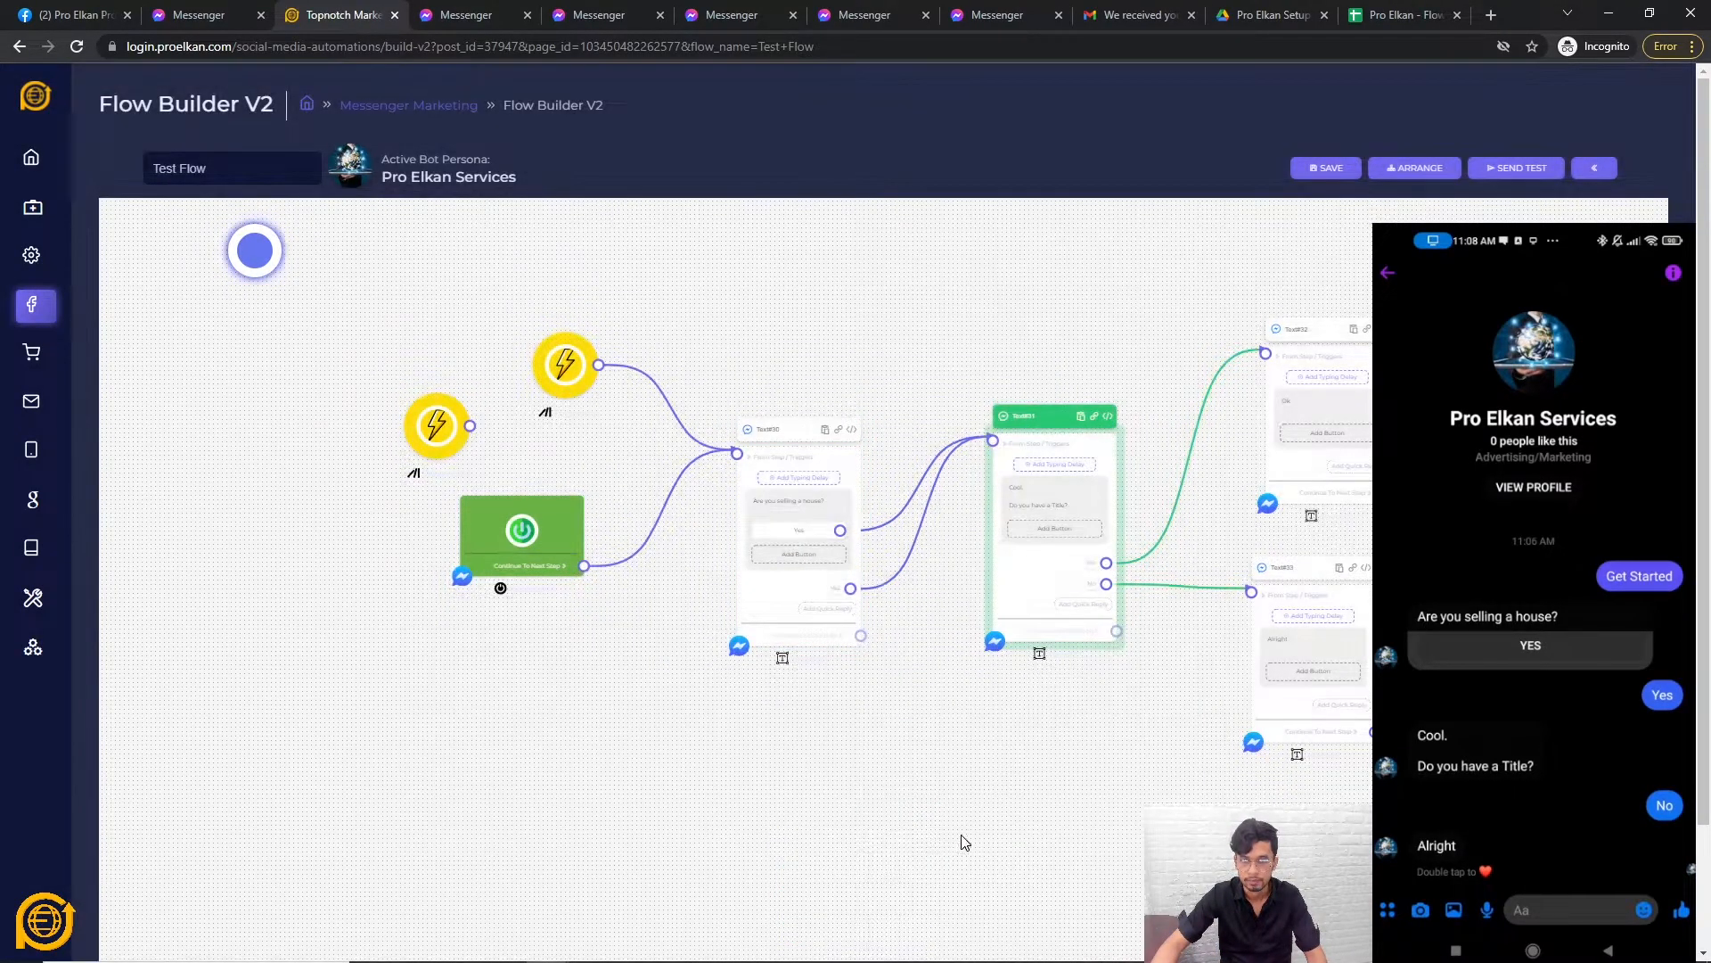
left_click(1500, 177)
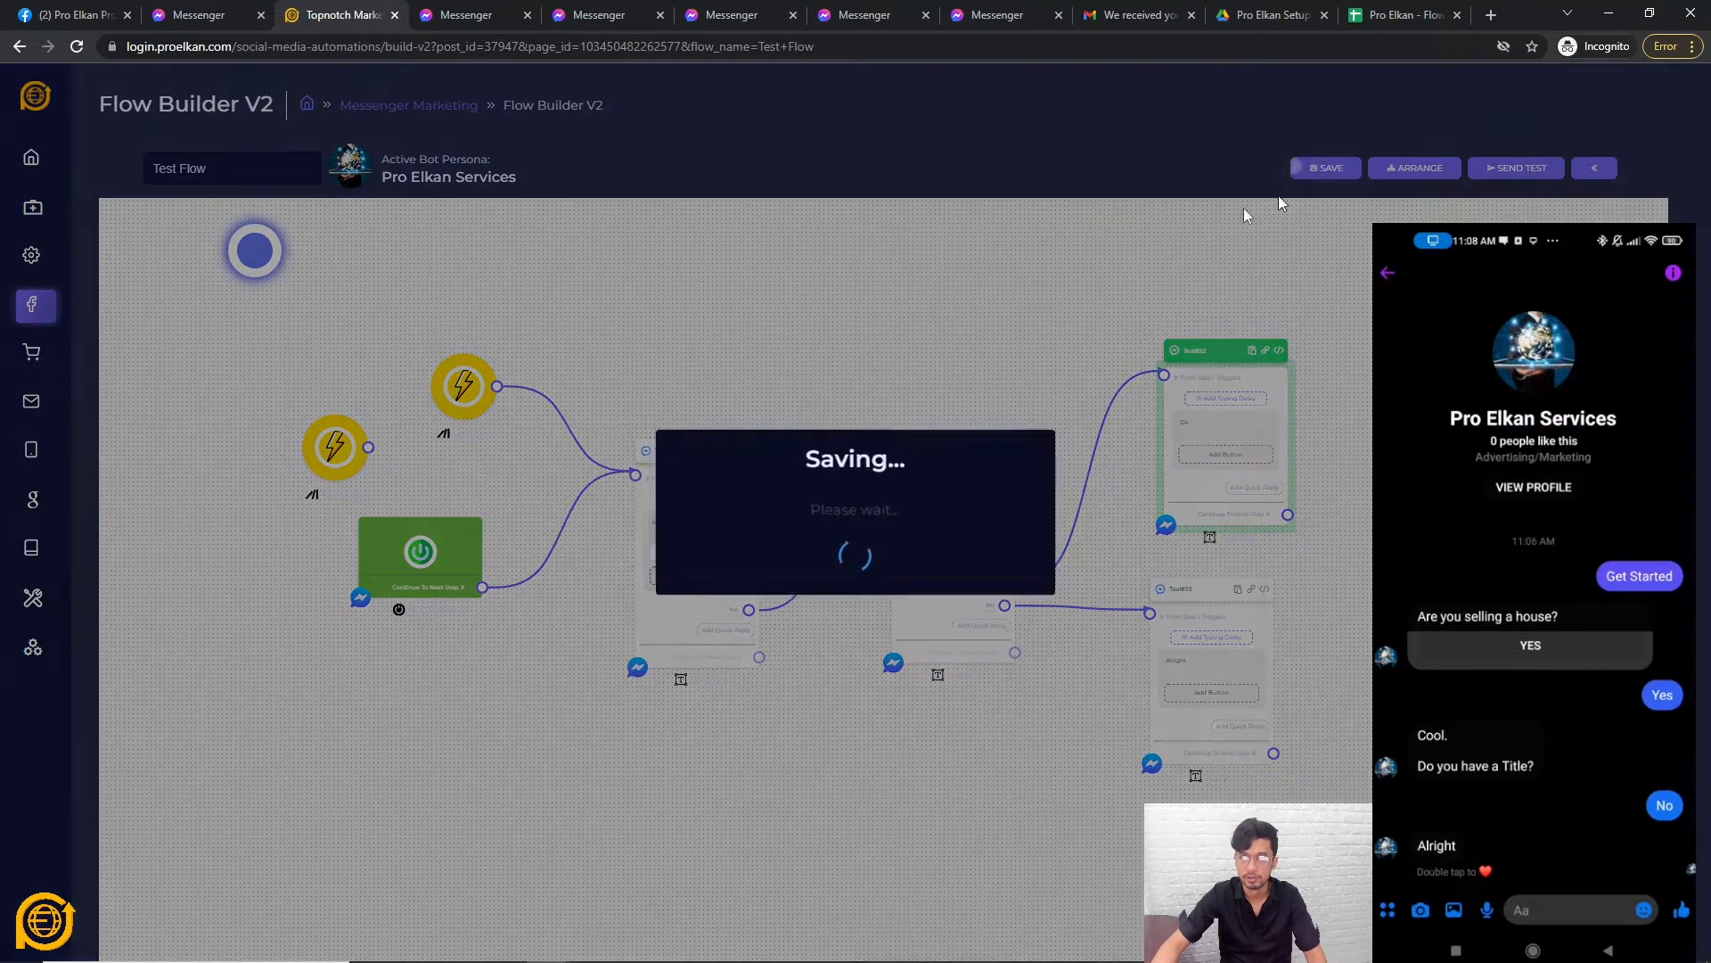
left_click(855, 606)
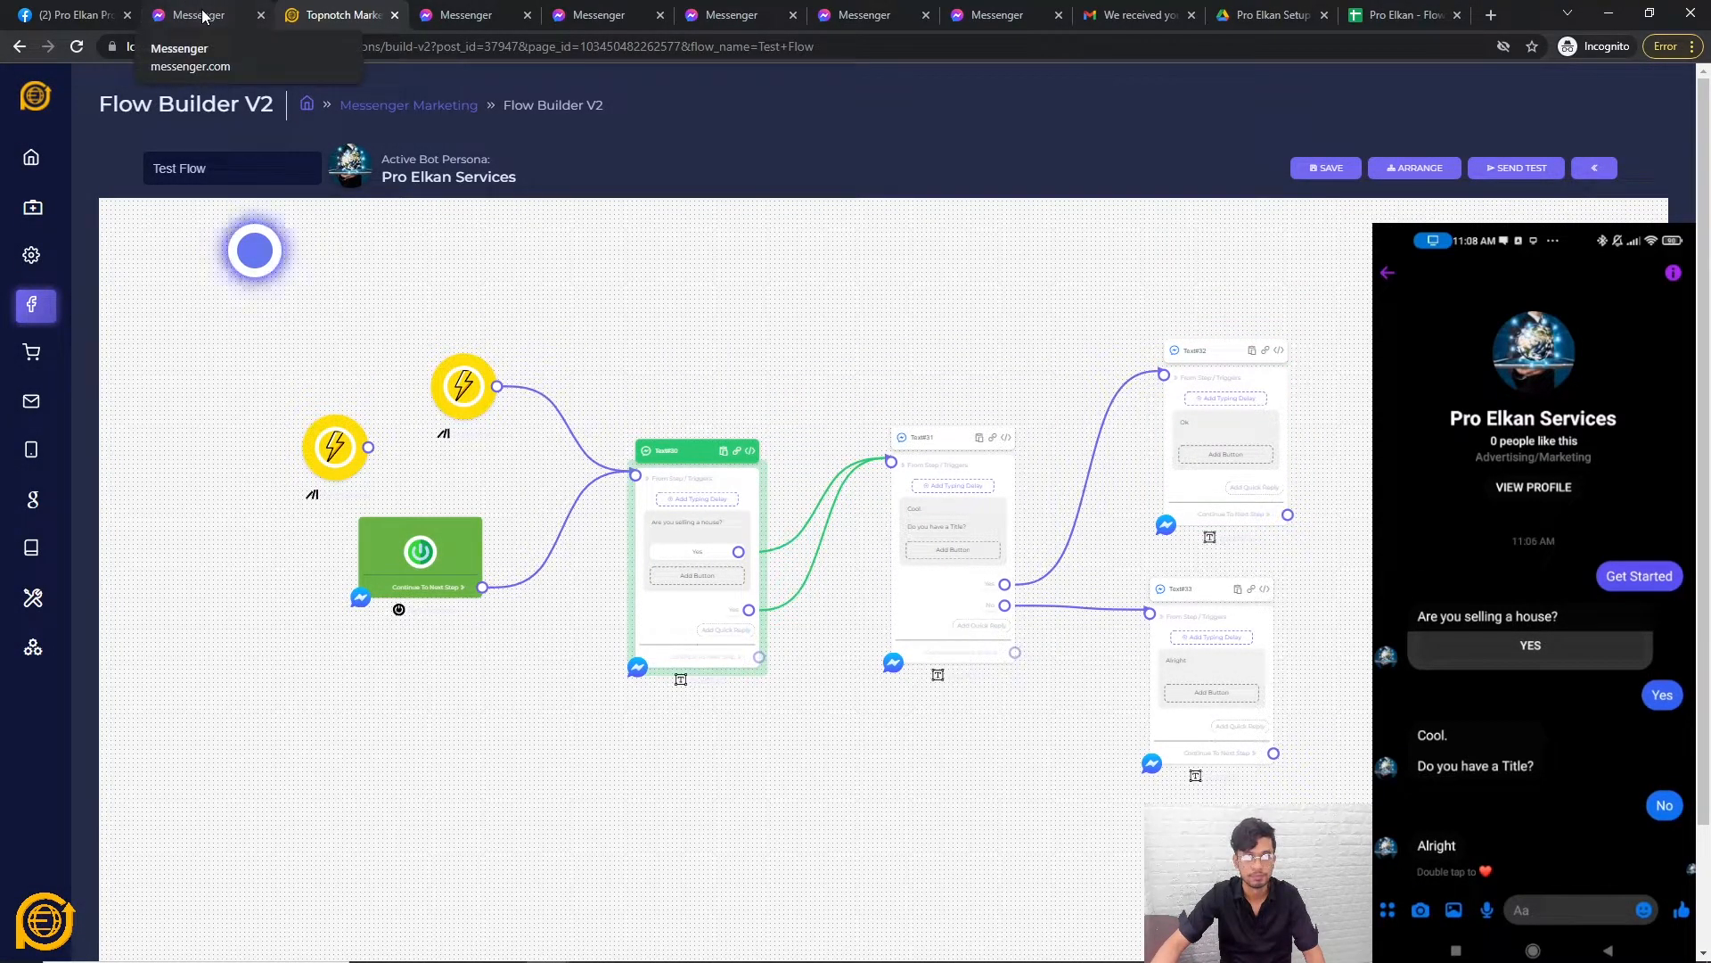
Run a Messenger test answering Yes then No, then return to the flow builder.
left_click(1521, 171)
left_click(796, 593)
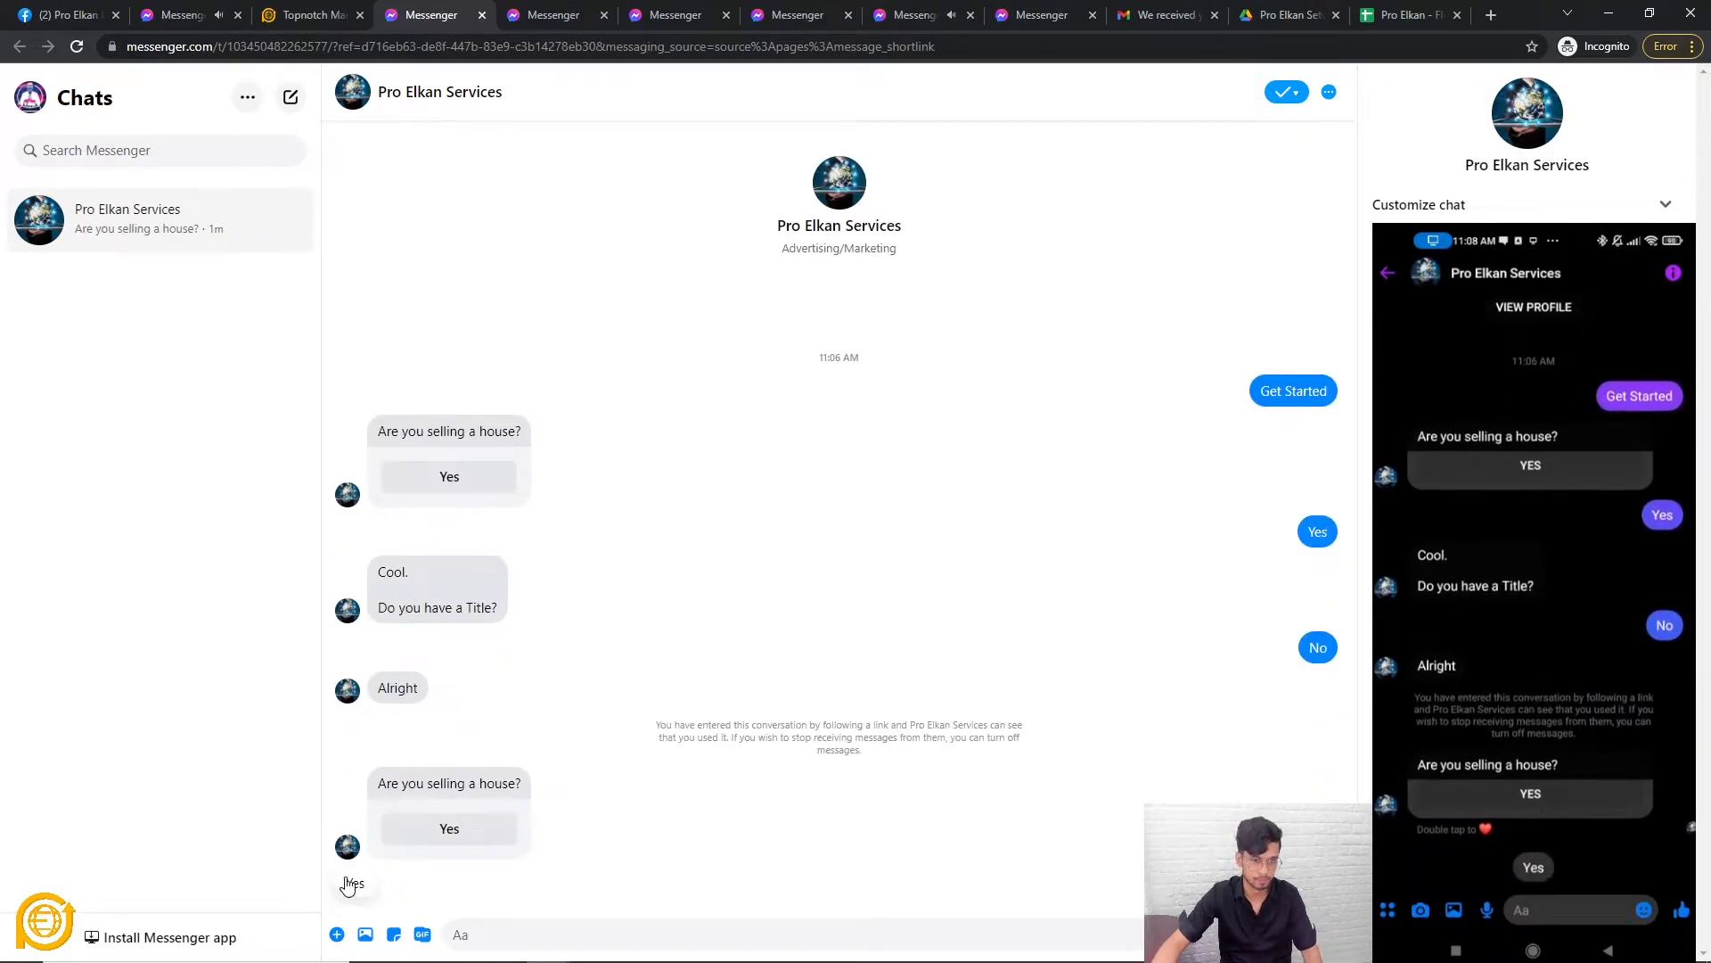
left_click(355, 882)
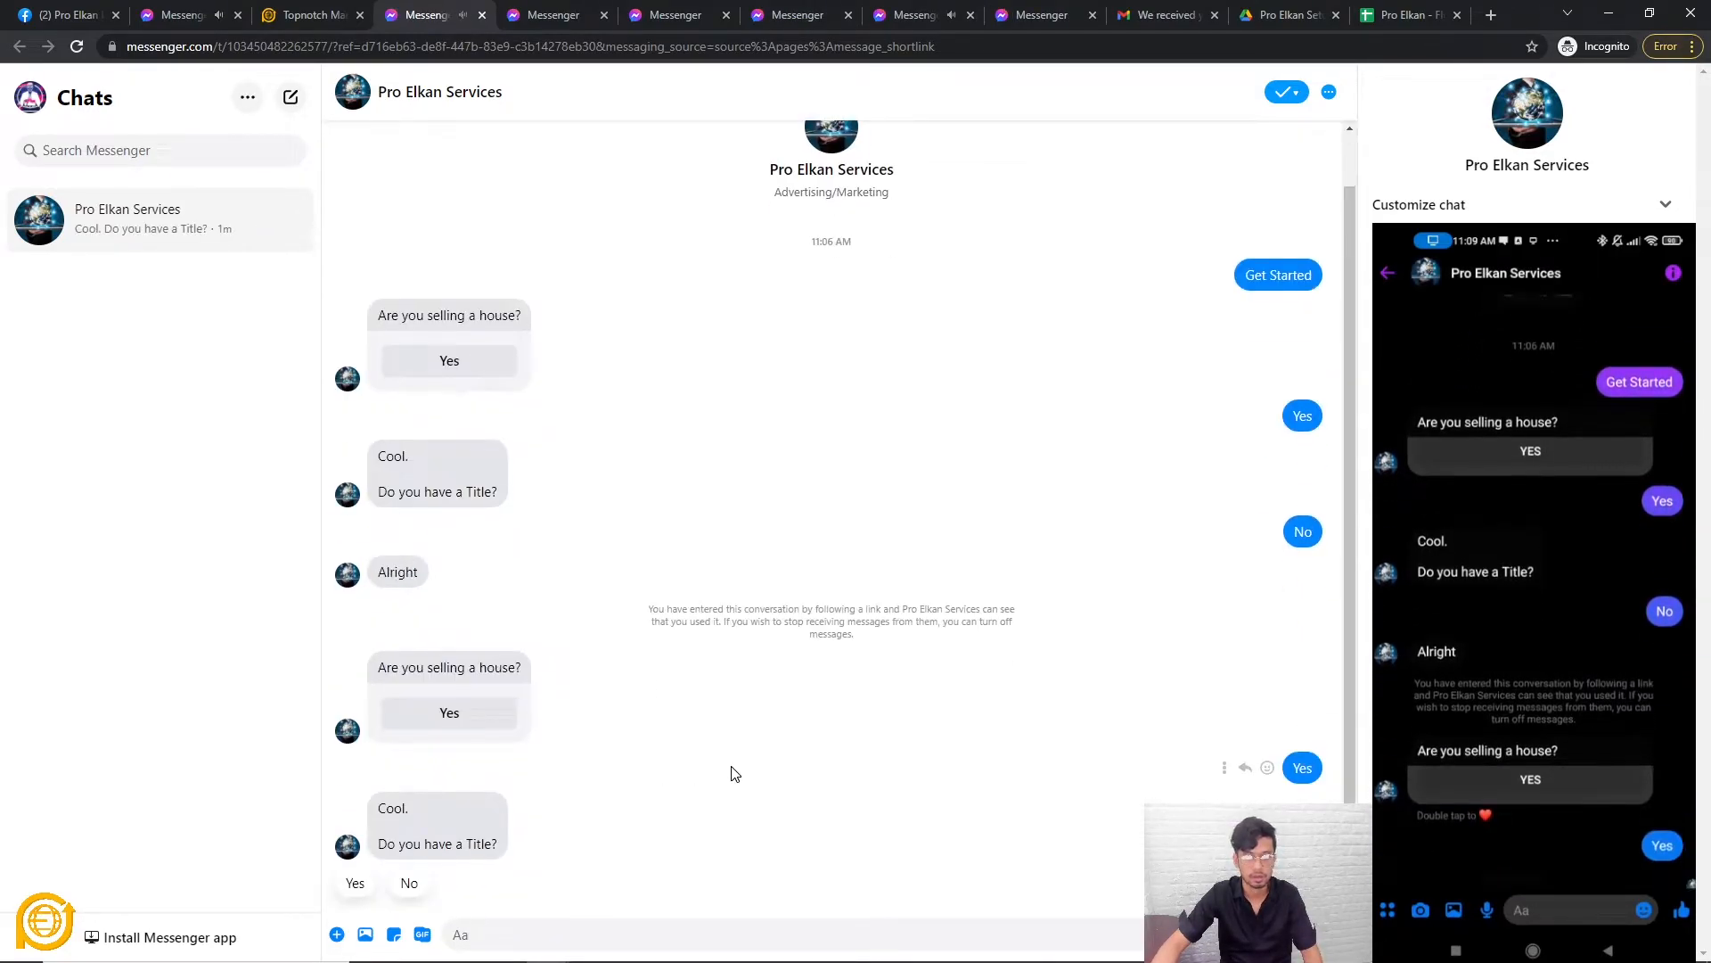
left_click(406, 882)
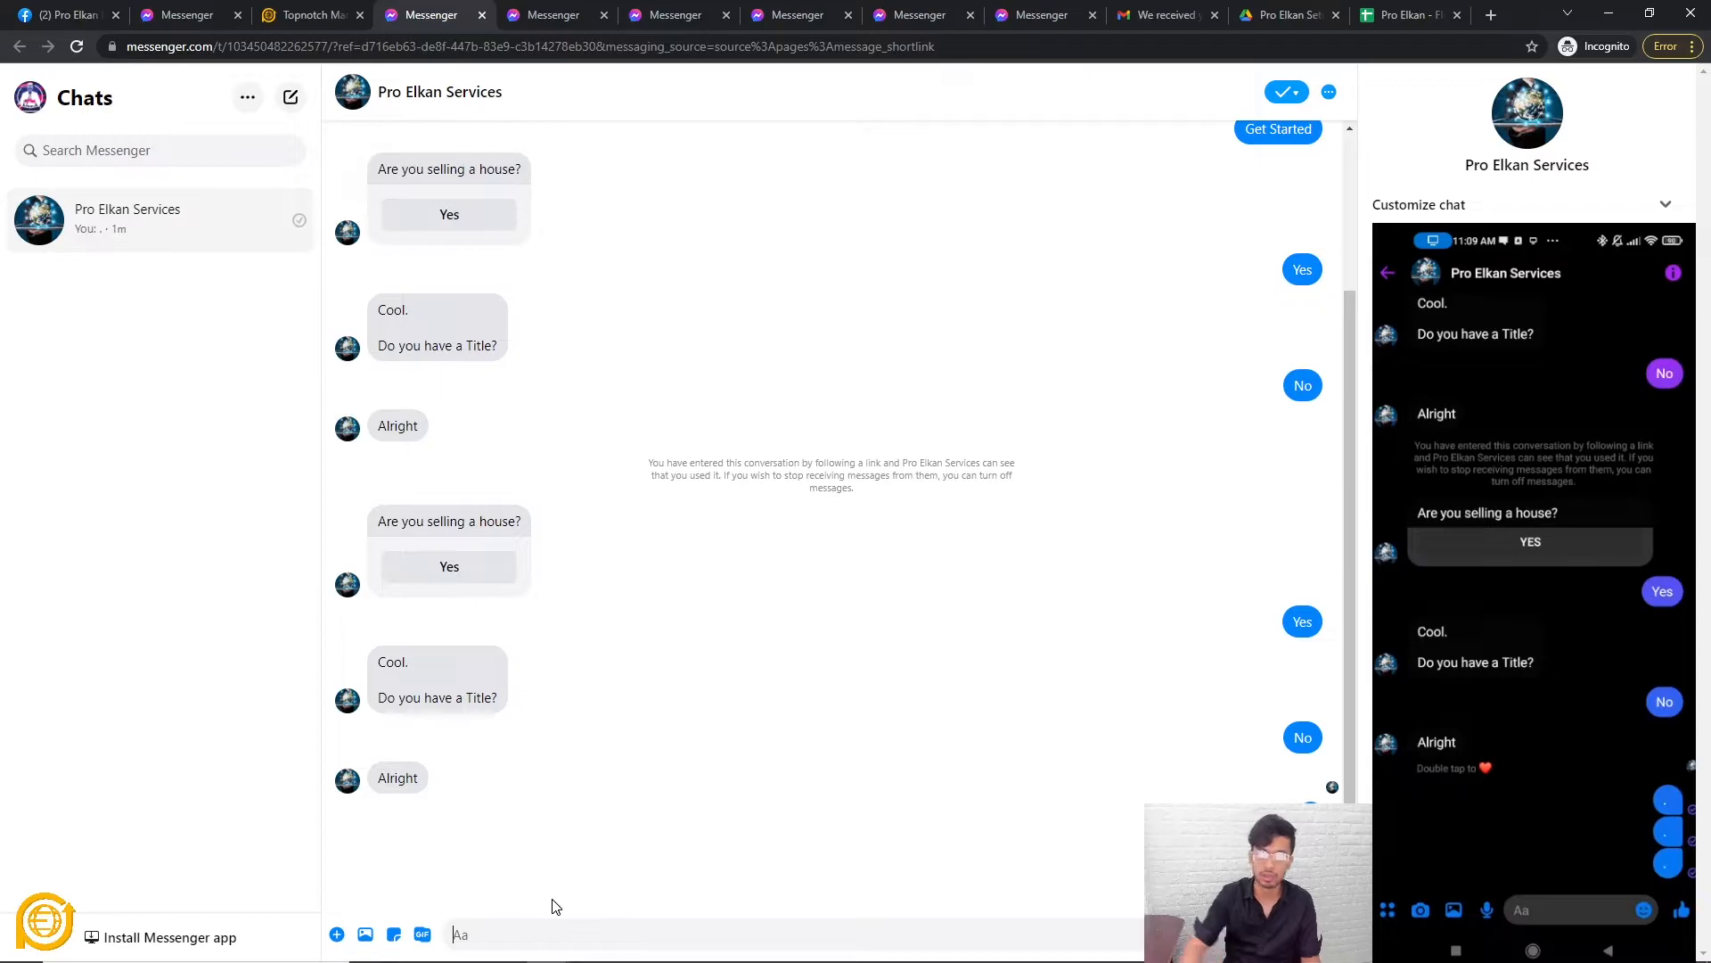
left_click(334, 14)
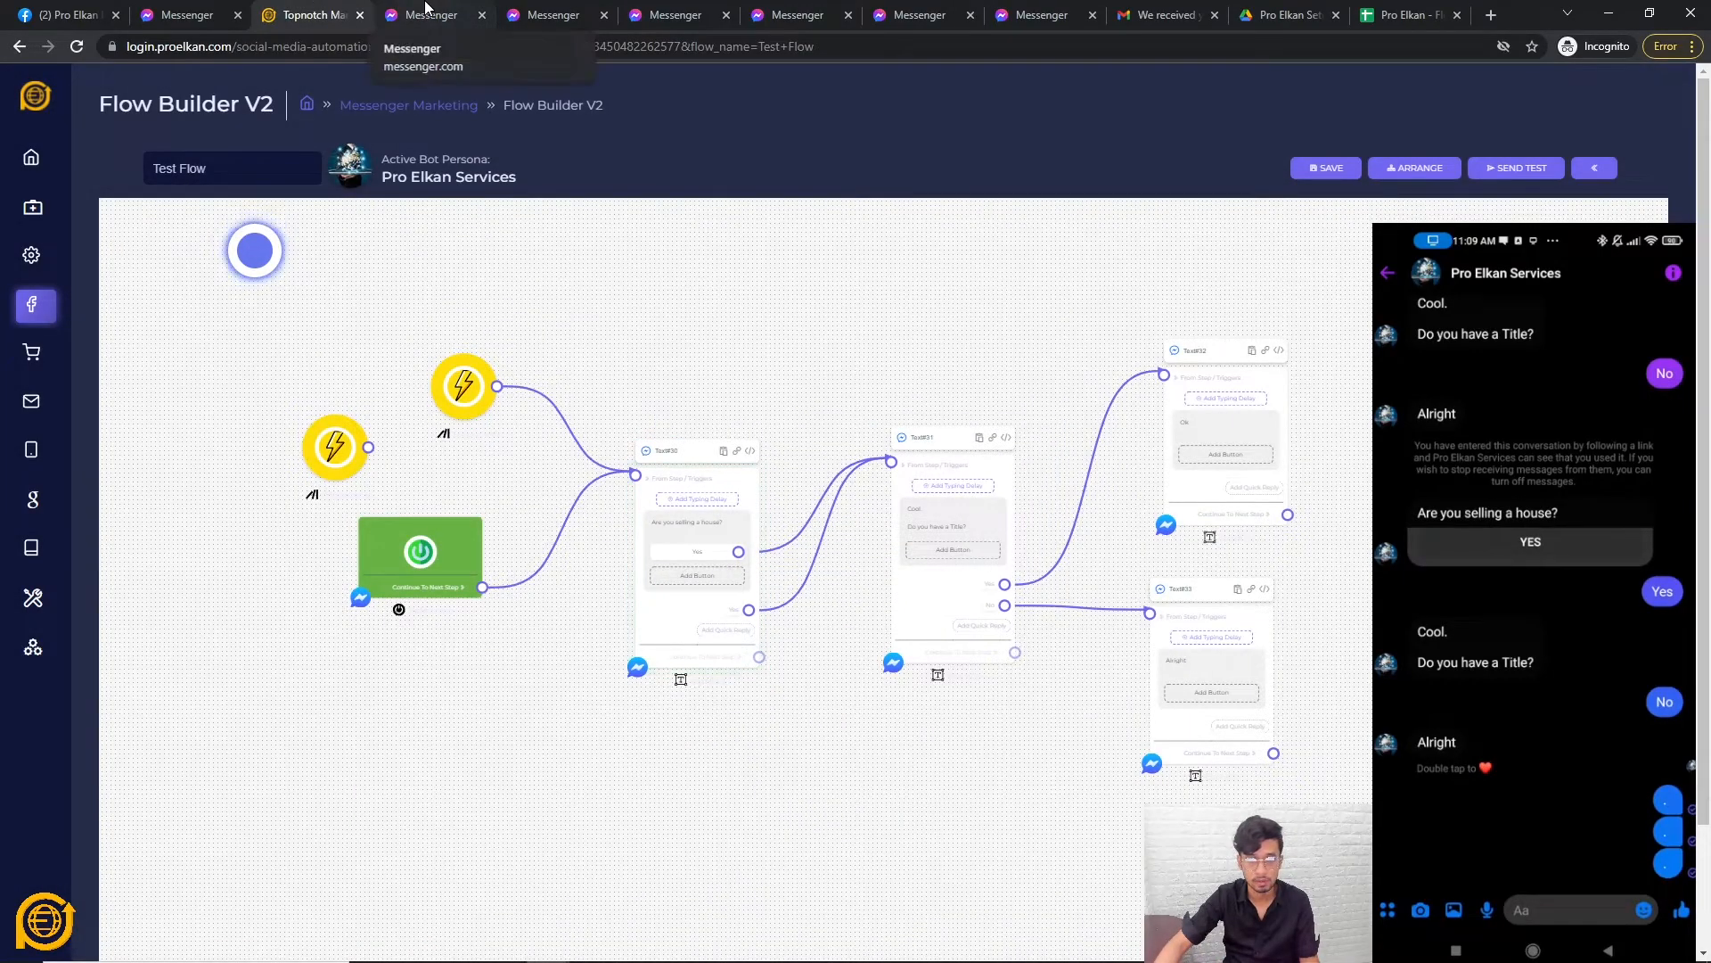
Link the left trigger to Text#30, save the flow, and start a fresh Messenger test.
left_click(333, 446)
left_click(890, 630)
left_click_drag(368, 447, 634, 473)
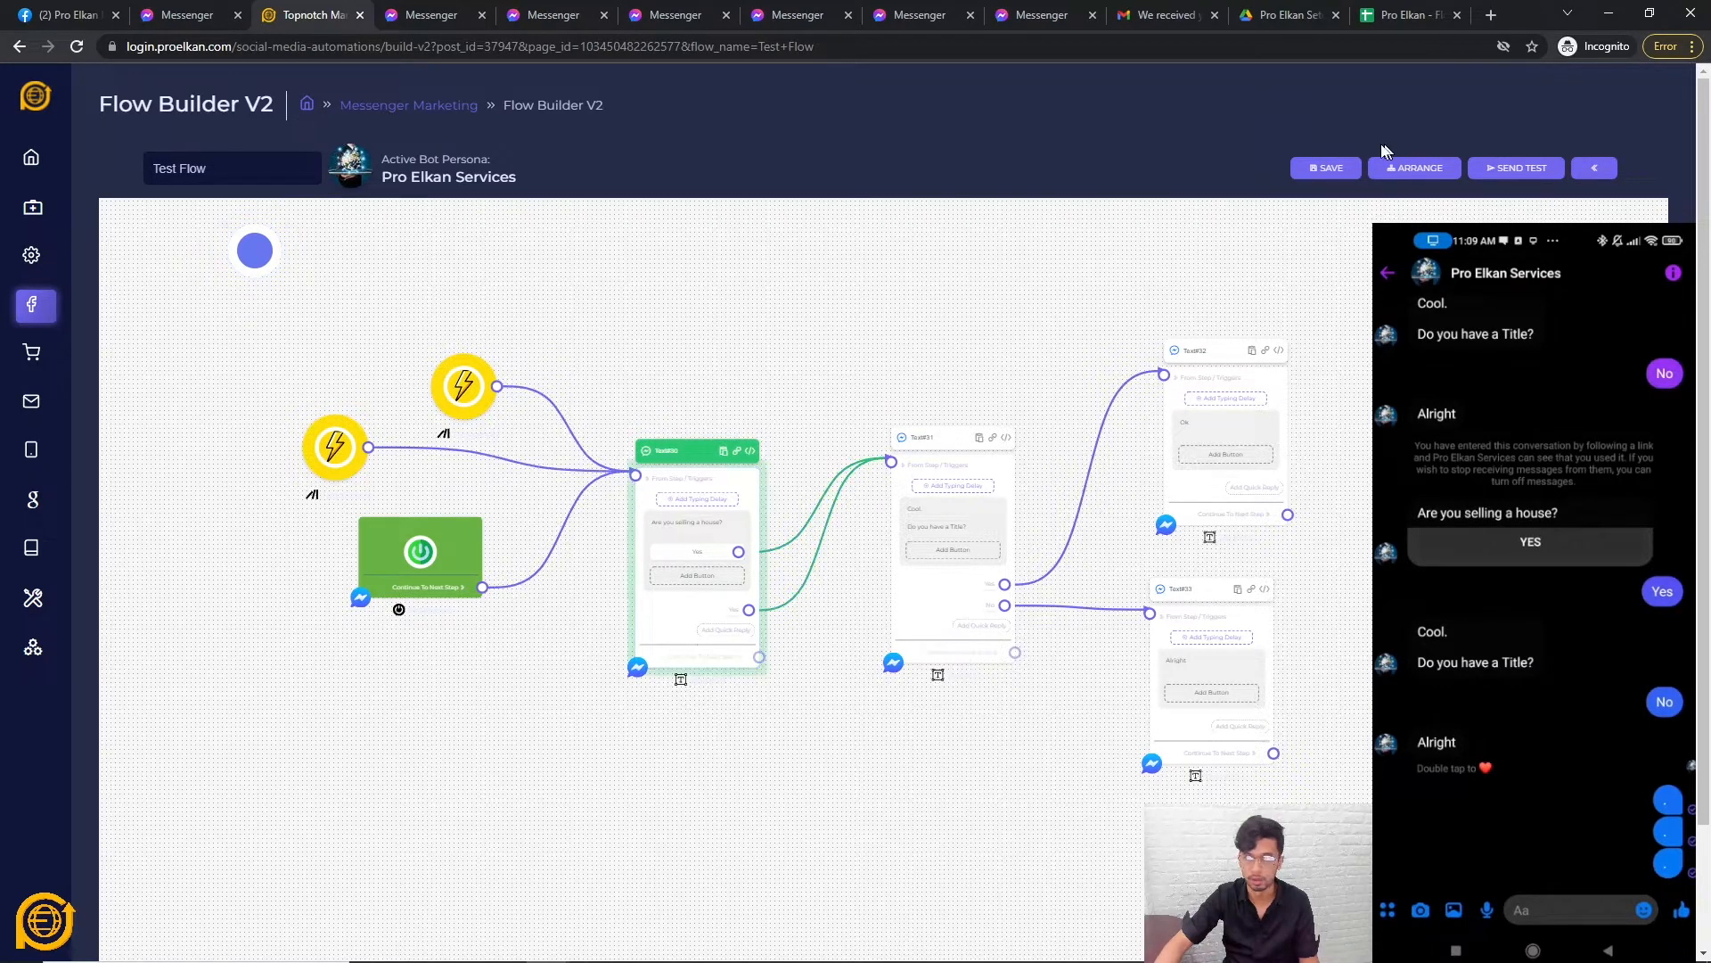
left_click(1326, 168)
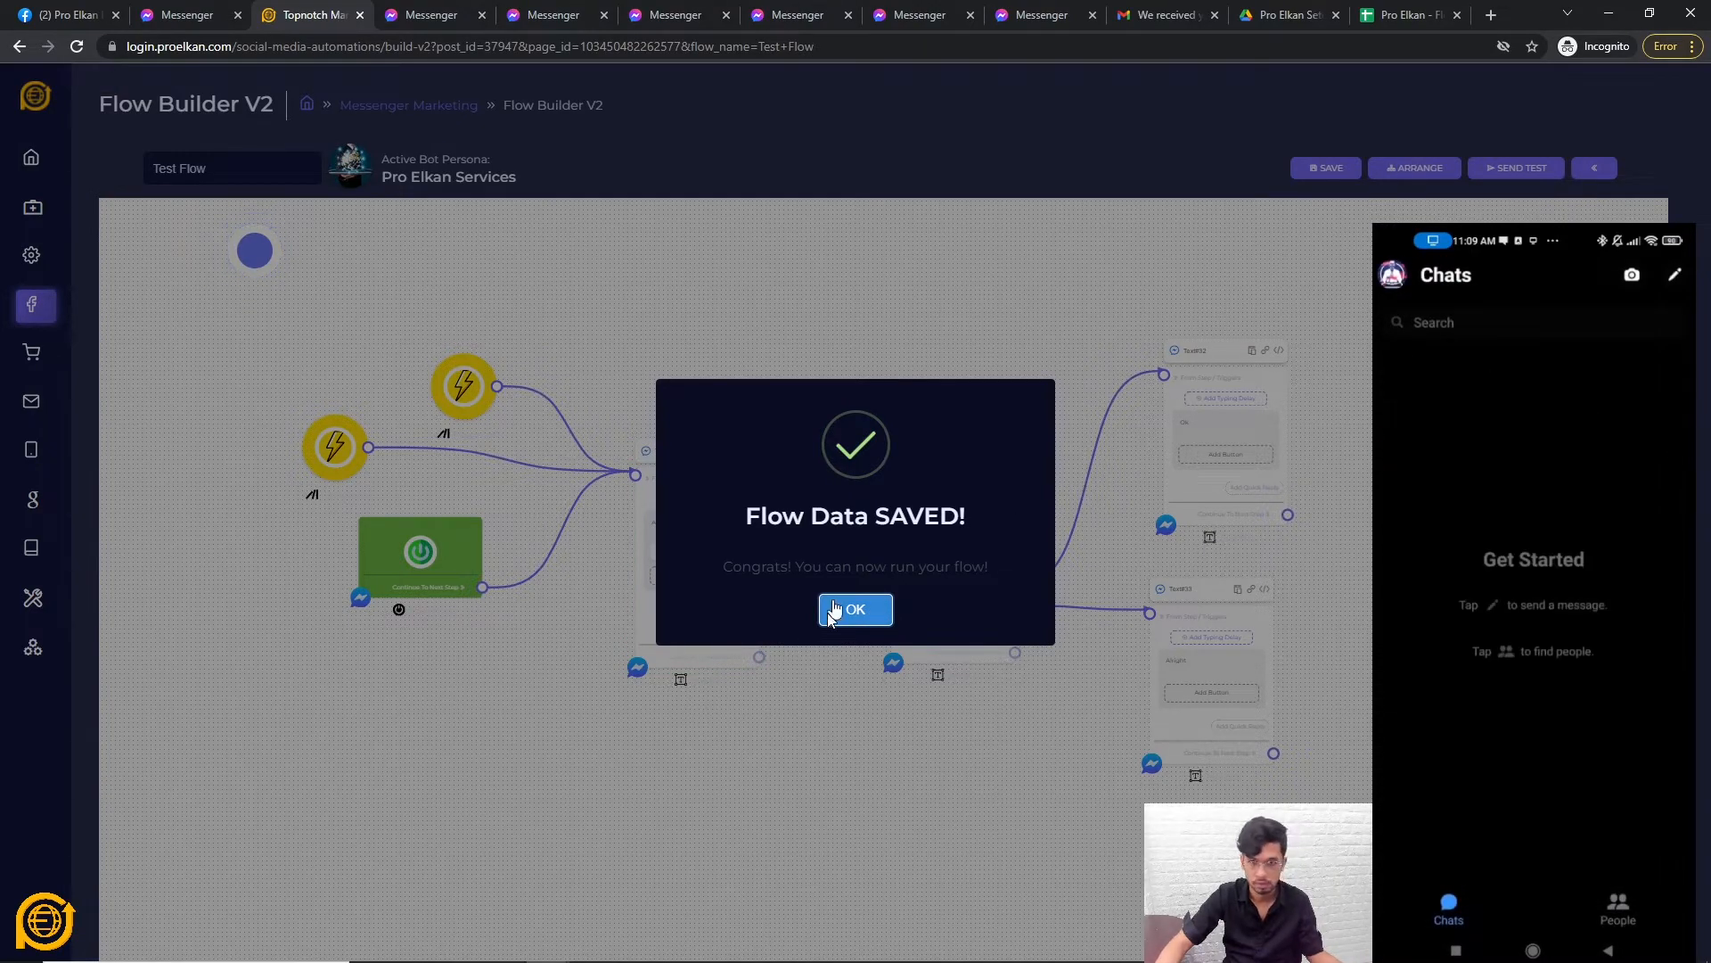
left_click(851, 613)
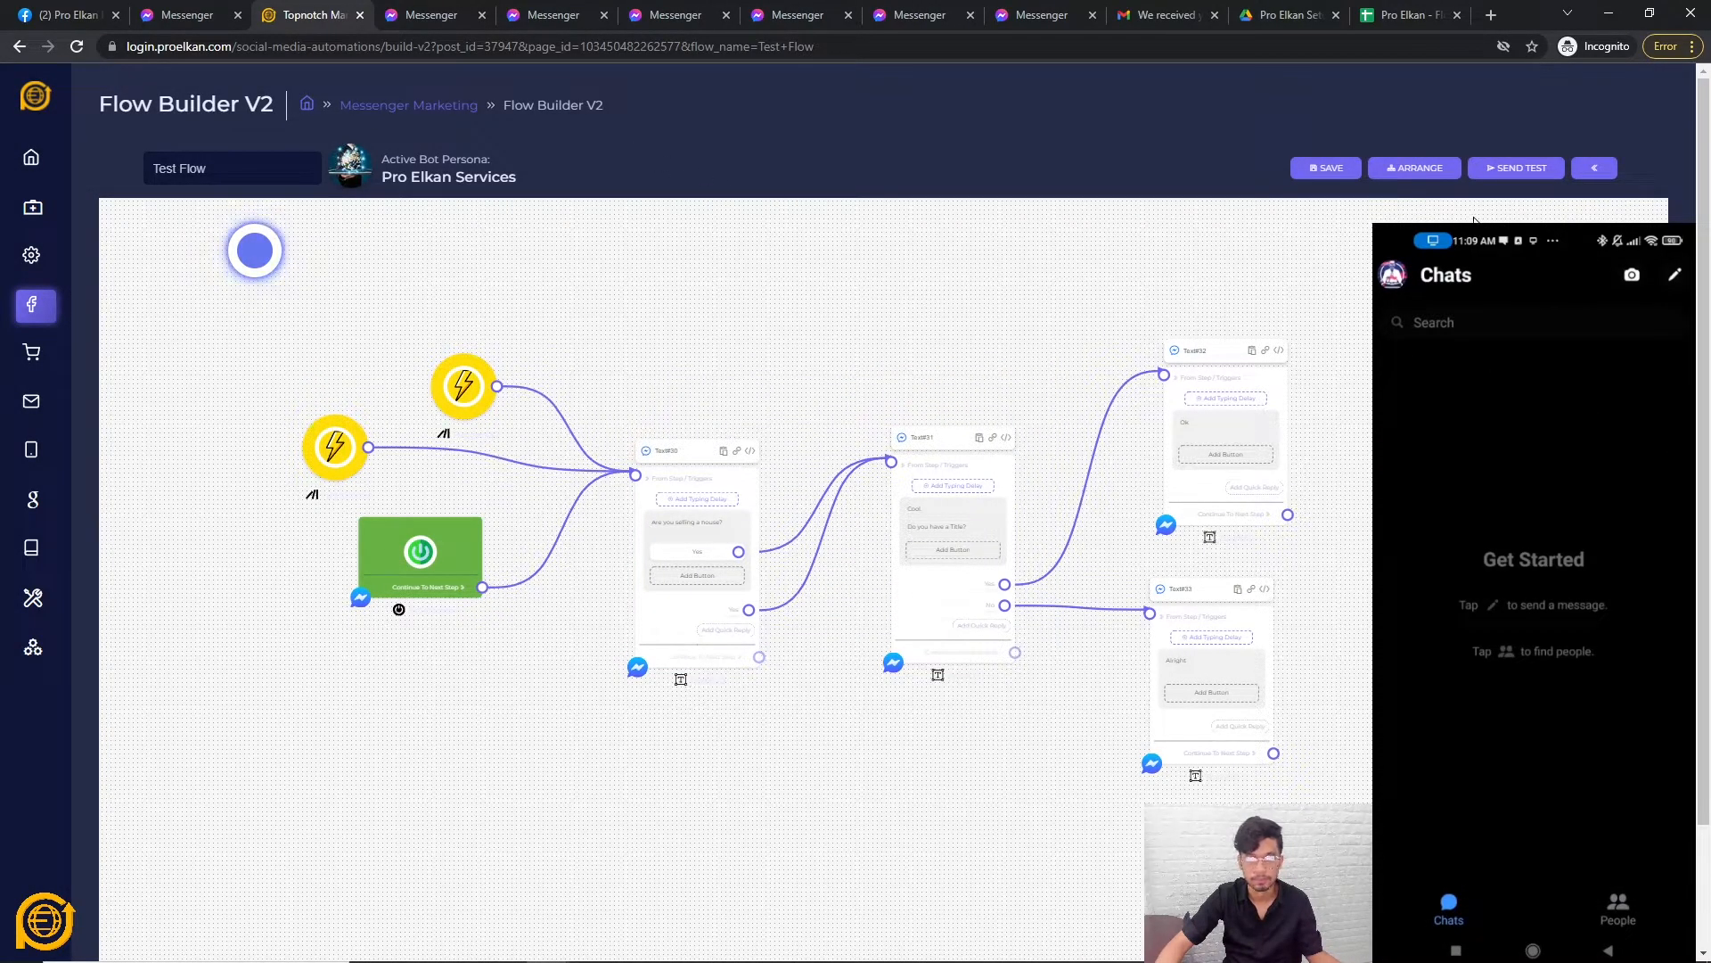
left_click(1529, 168)
left_click(872, 586)
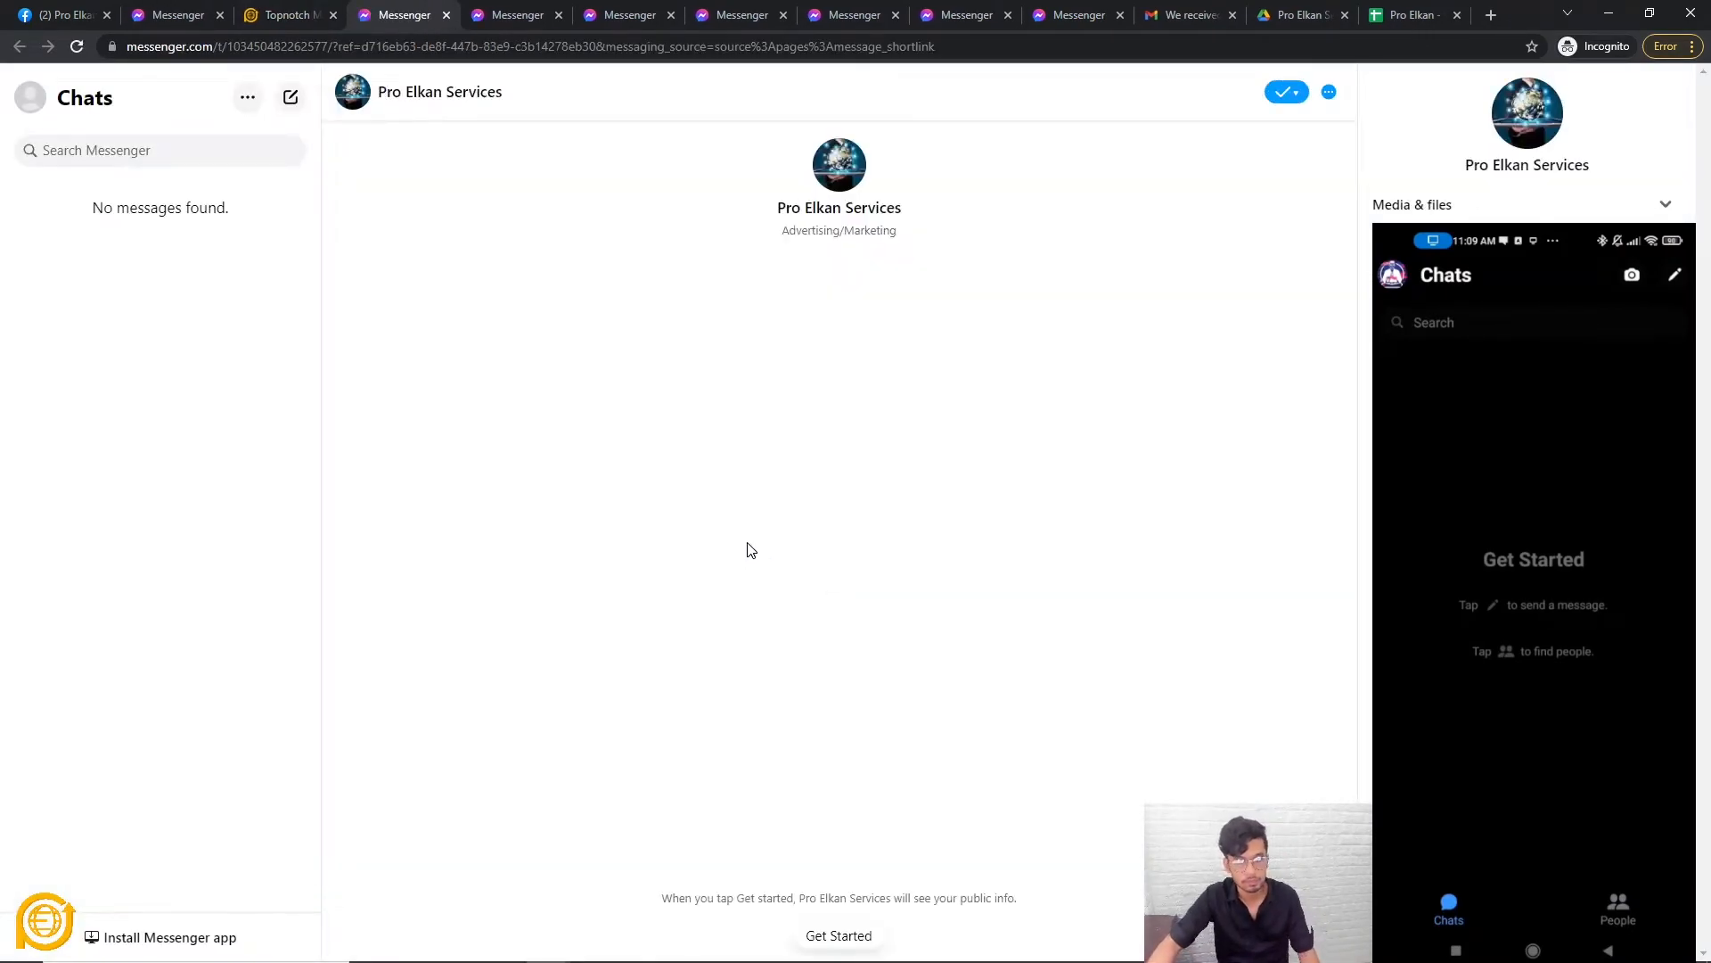
Run the chat, then send '.' messages and '-test' to restart 'Are you selling a house?'.
left_click(852, 948)
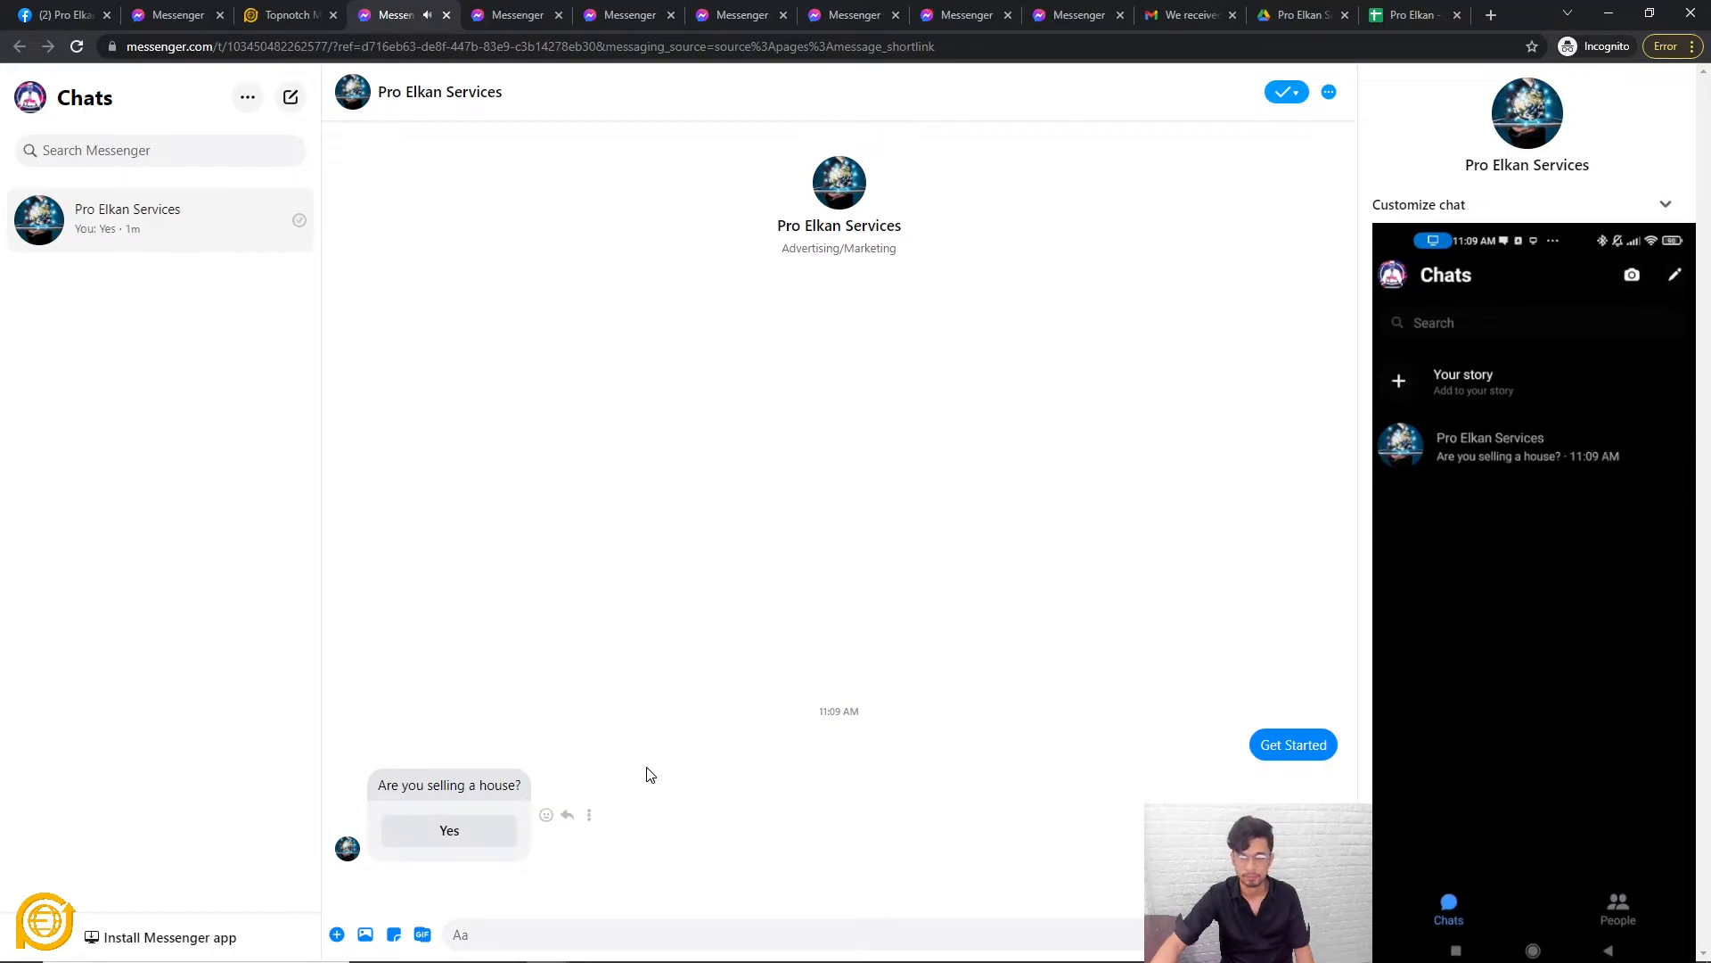
left_click(403, 894)
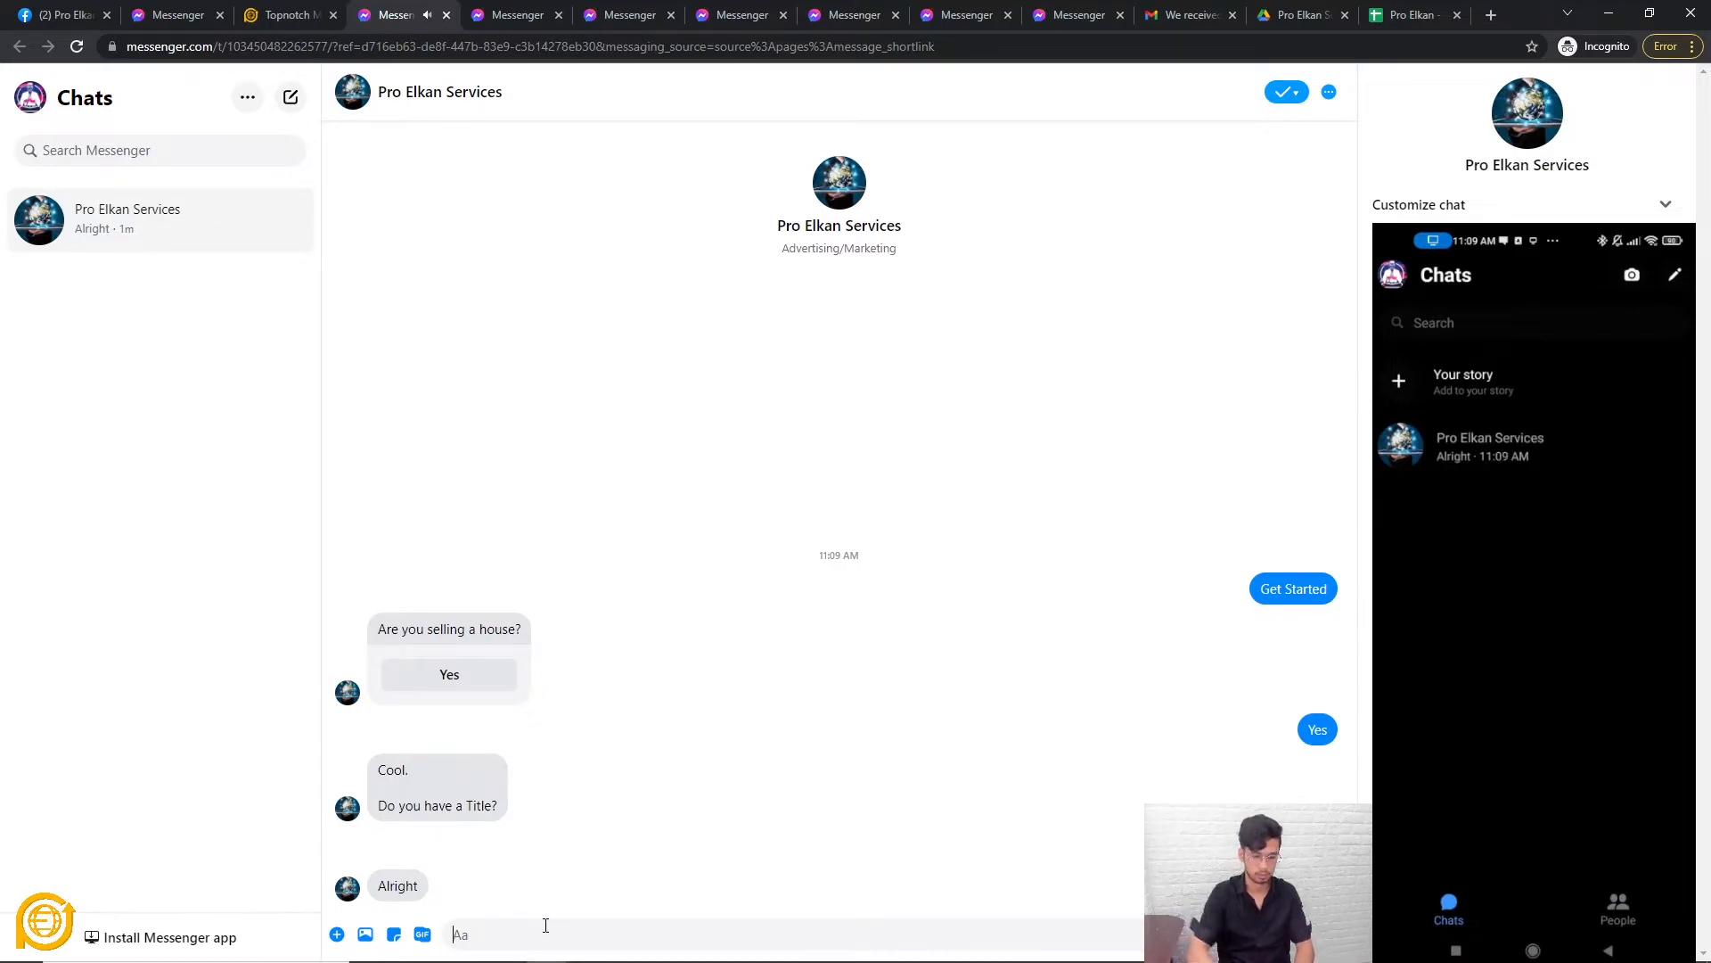
type(".")
key("Return")
type(".")
key("Return")
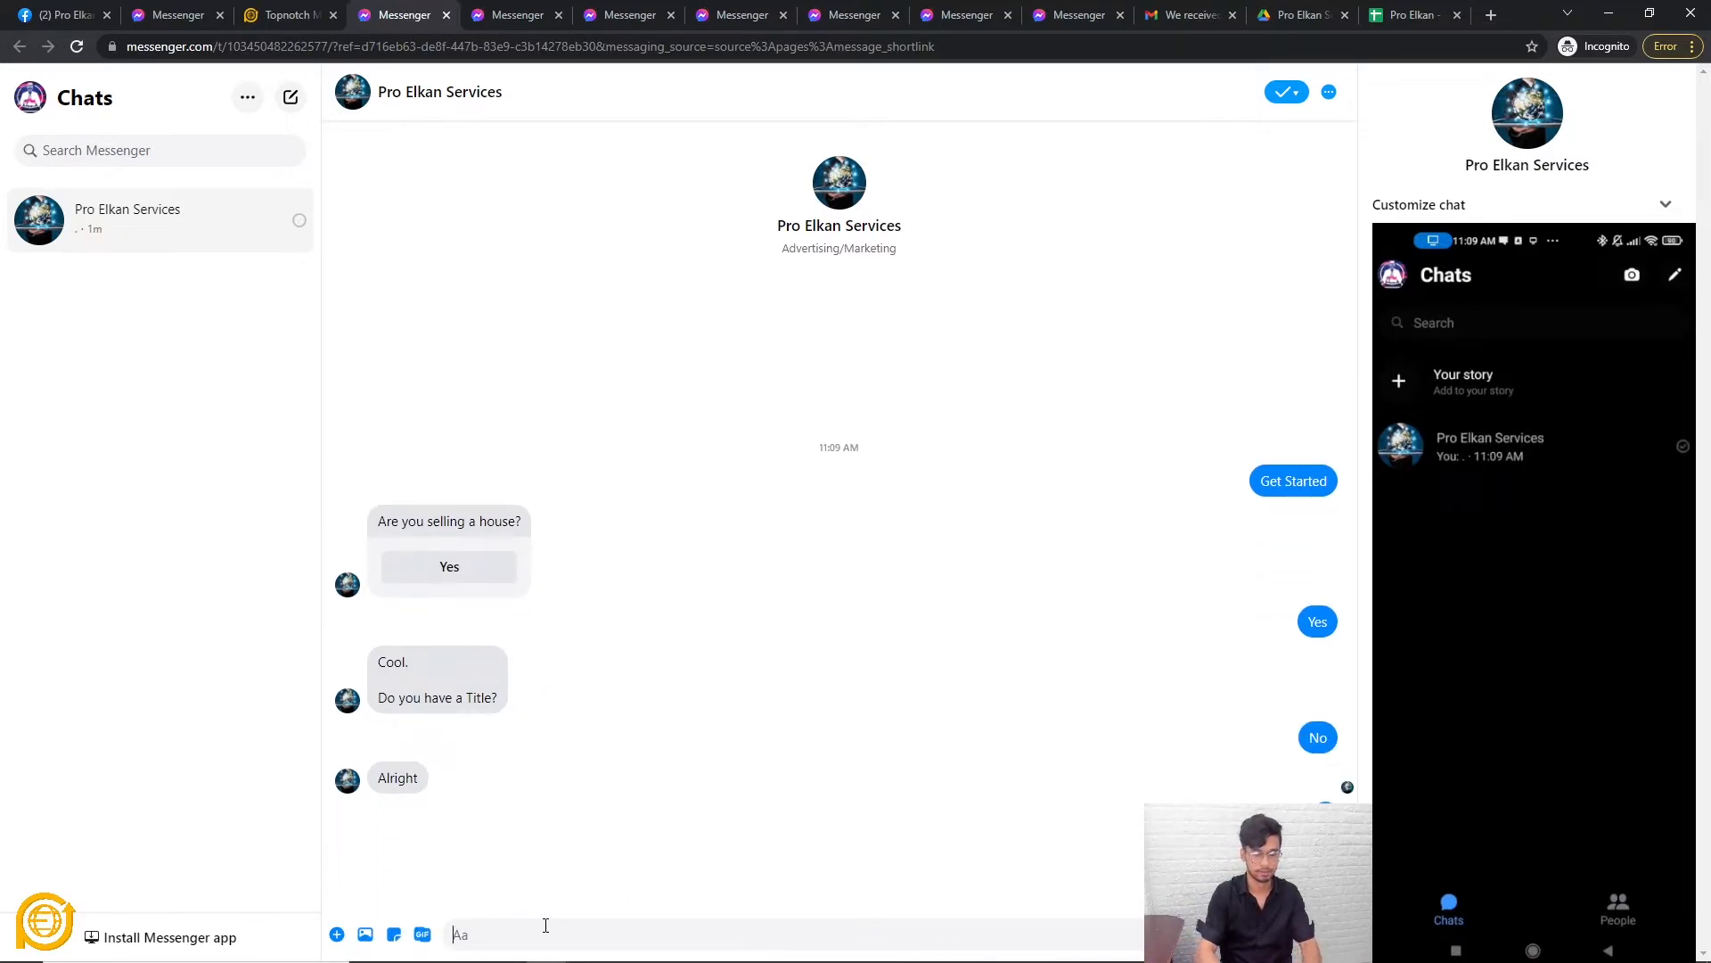
type("-test")
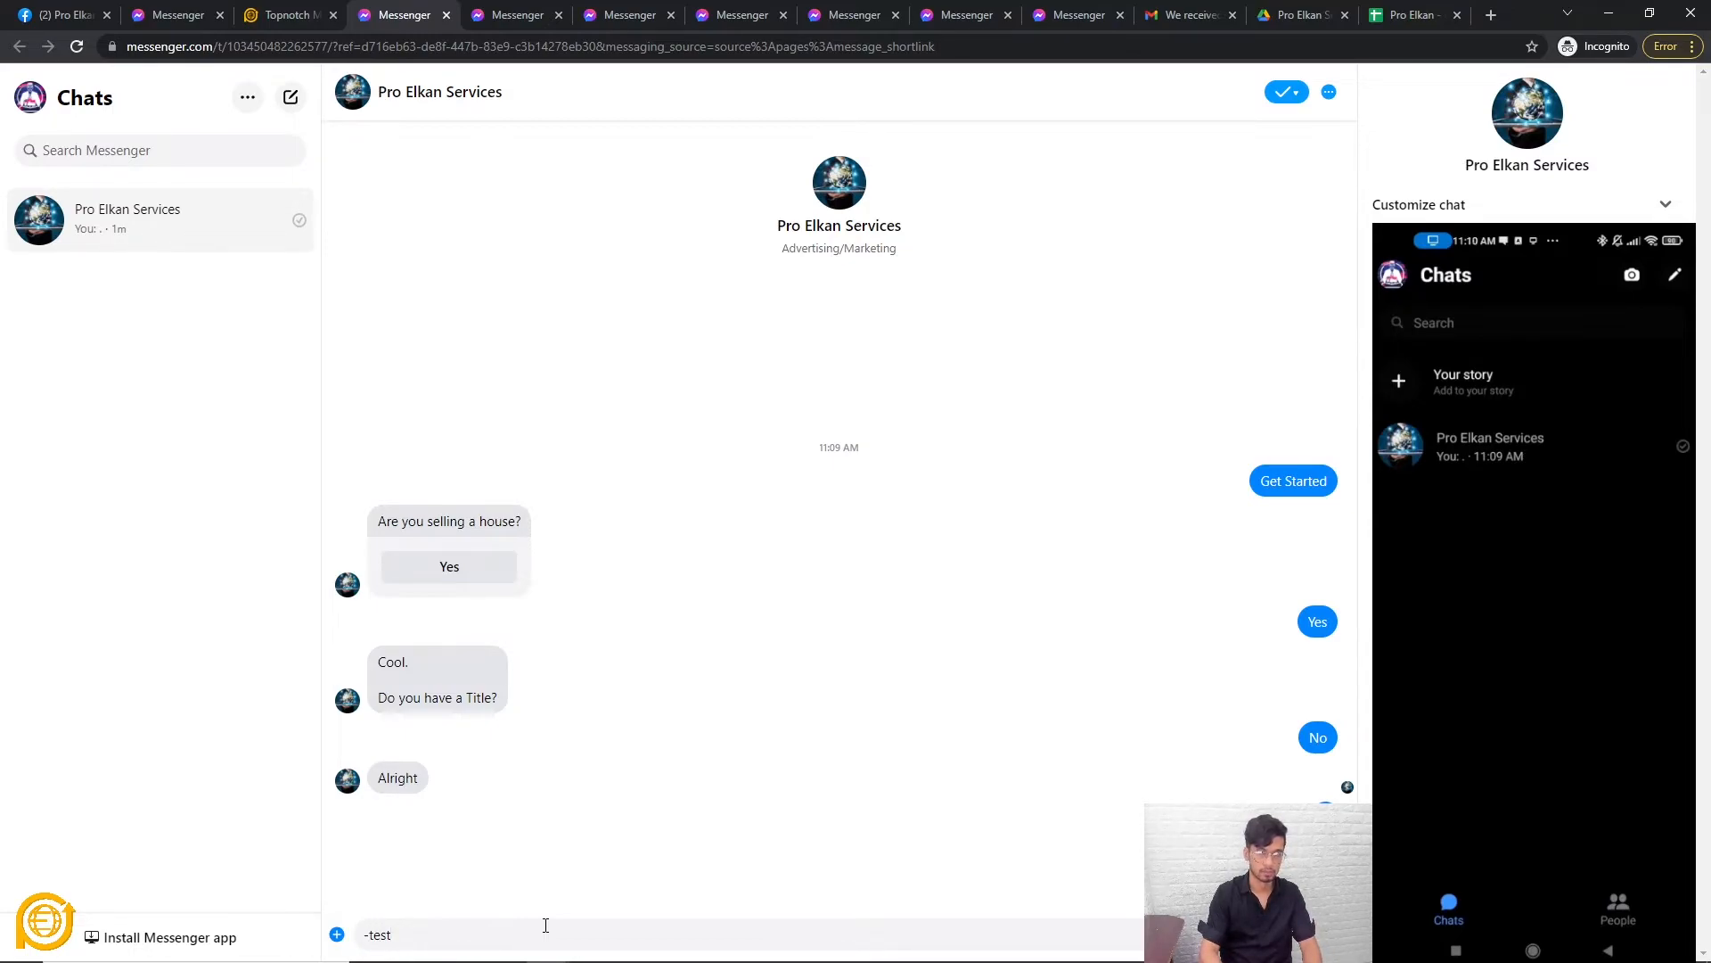
key("Return")
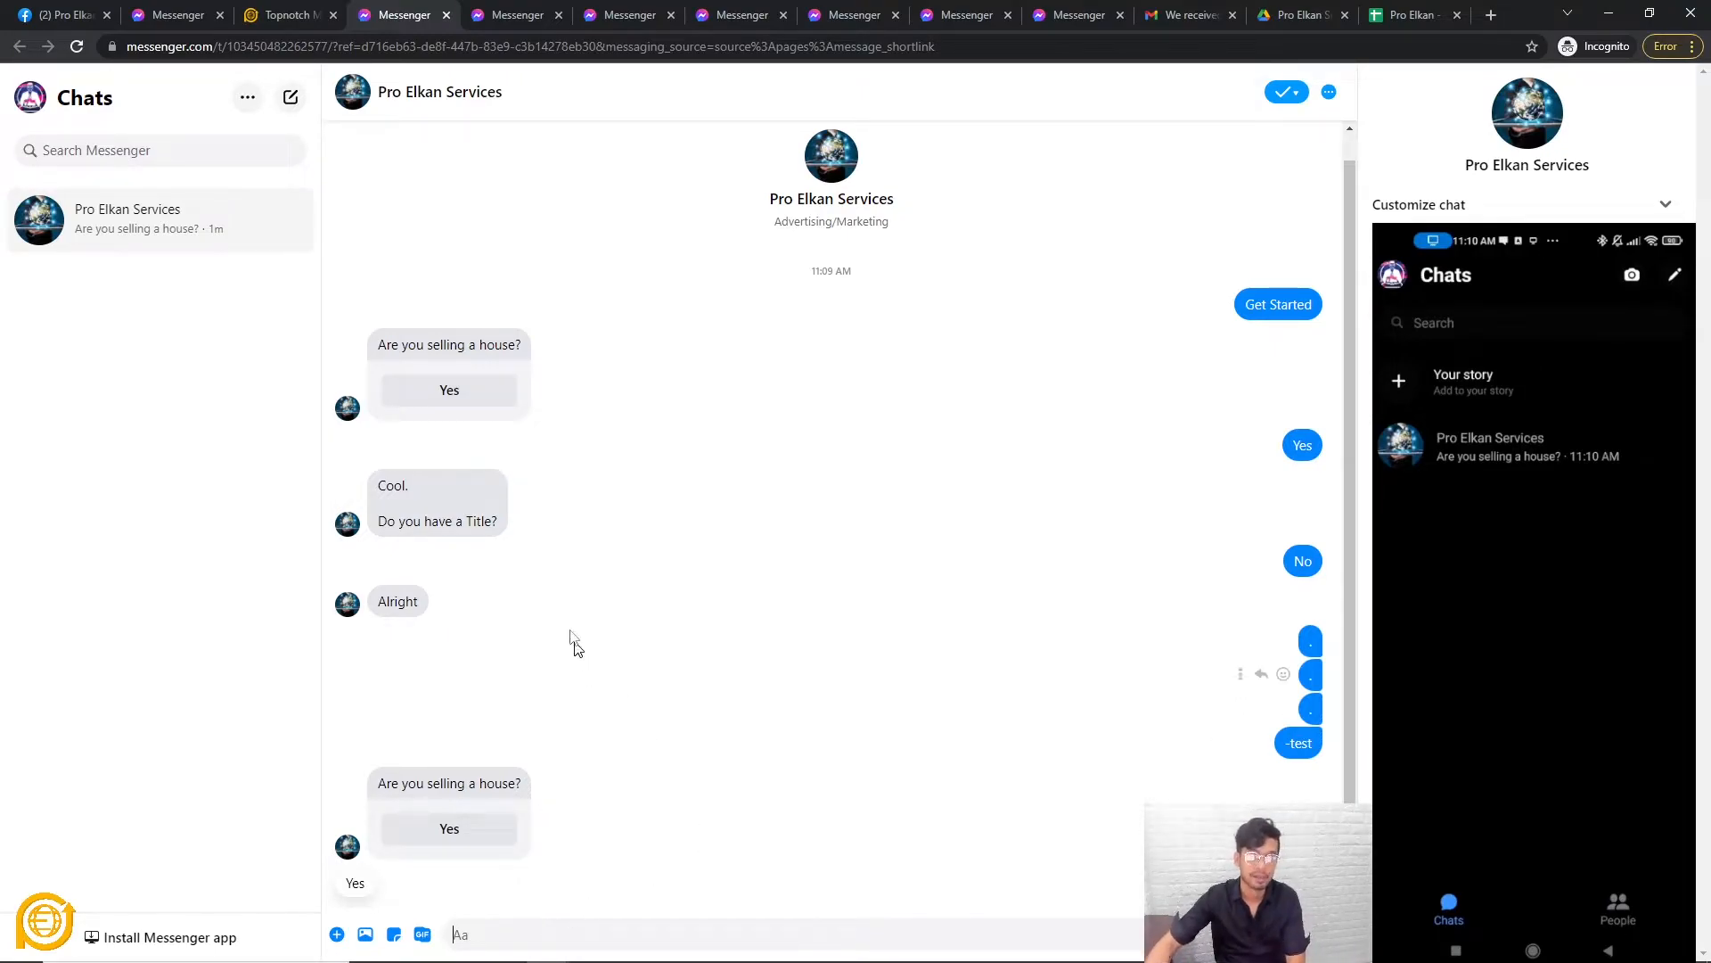
left_click(280, 14)
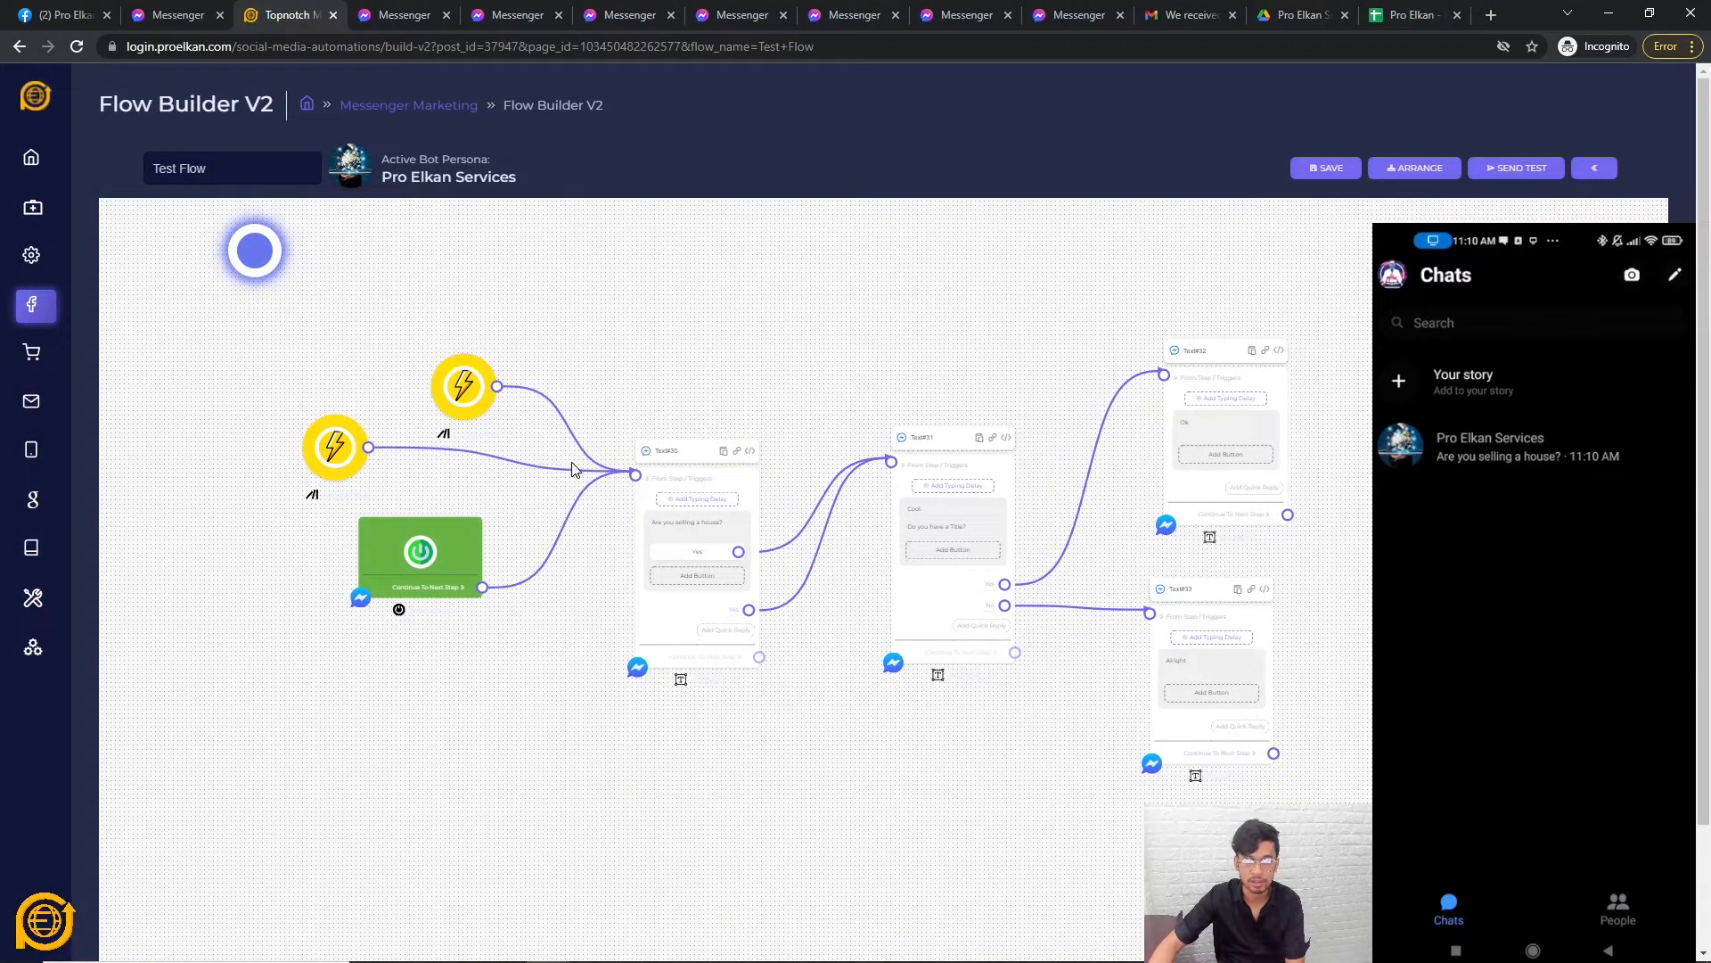
Rewire the triggers into Text#30 so only the upper trigger links to it.
mouse_move(638, 480)
left_mouse_down()
mouse_move(1058, 306)
mouse_move(619, 465)
left_mouse_up()
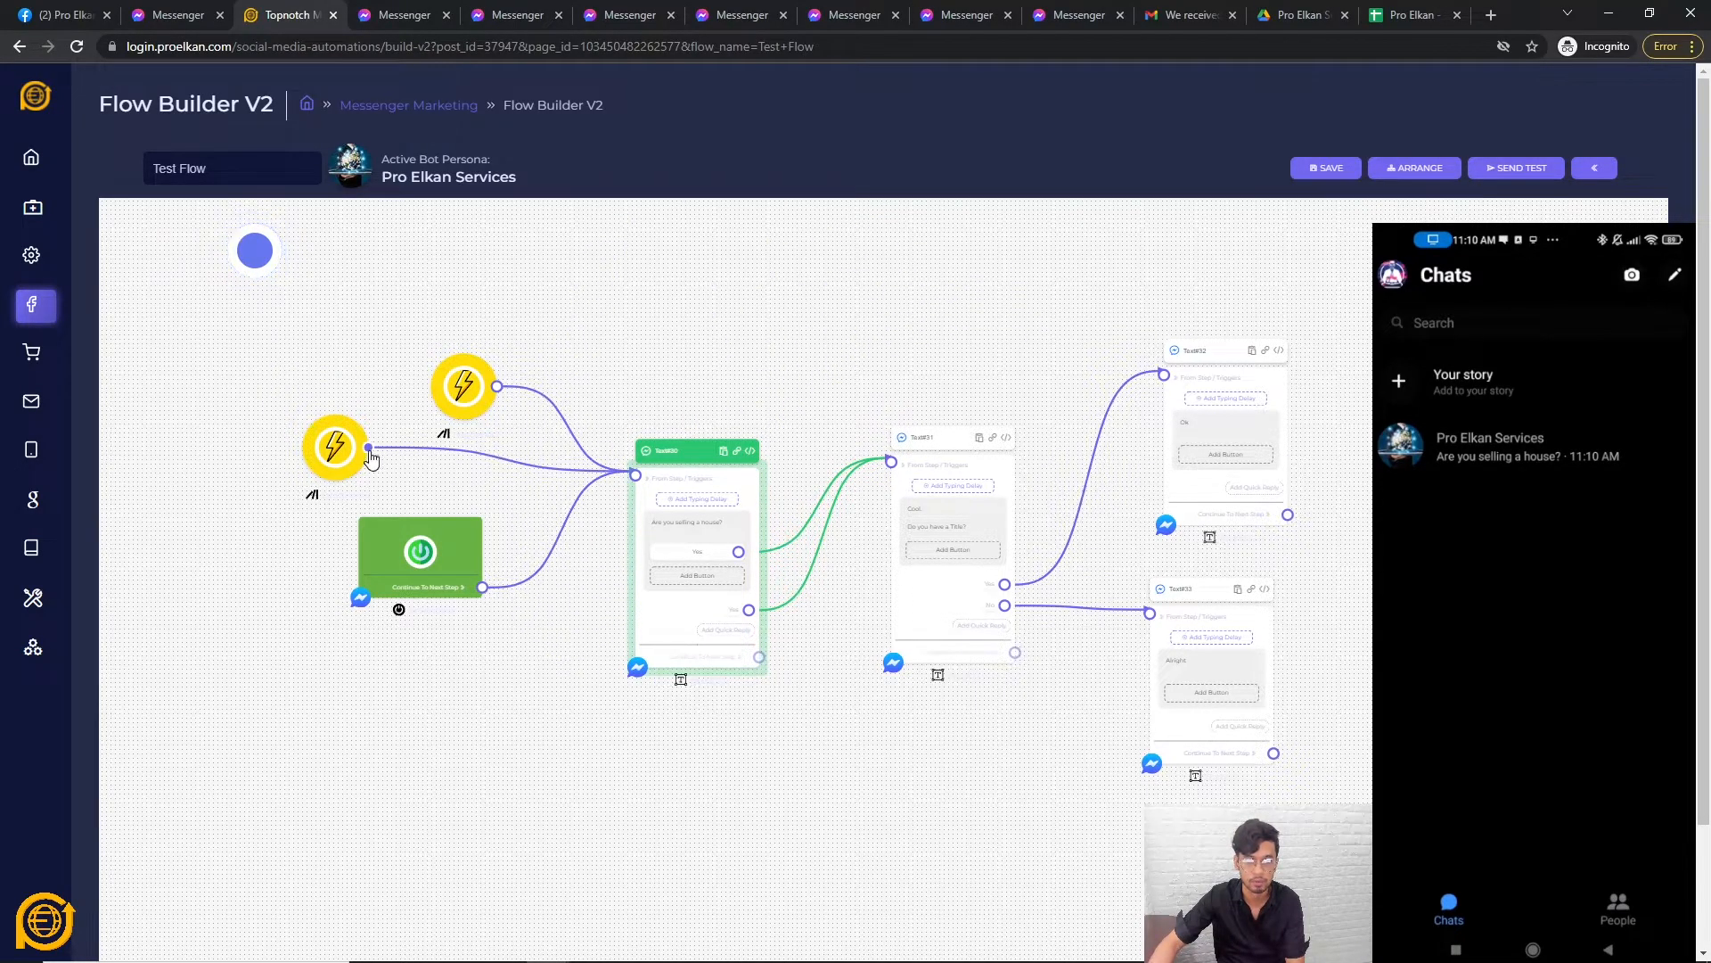
left_click_drag(636, 474, 544, 423)
left_click_drag(636, 474, 535, 446)
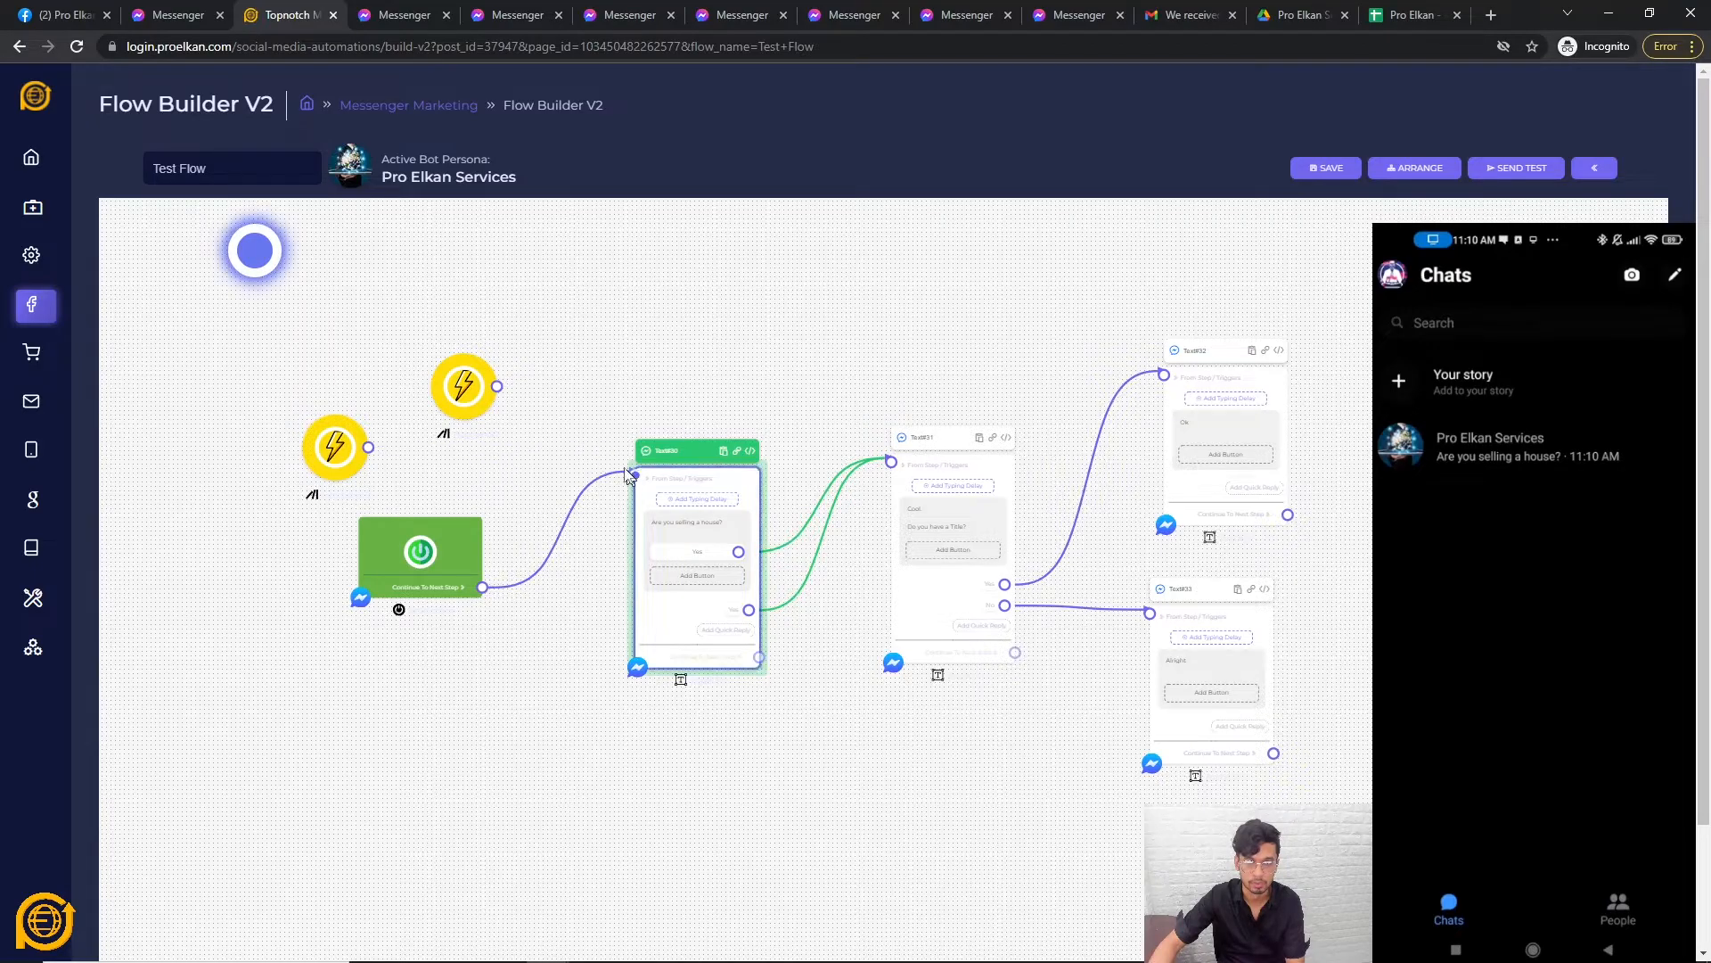
left_click_drag(496, 387, 636, 474)
left_click_drag(352, 448, 890, 461)
left_click(894, 629)
scroll(986, 334, "up", 3)
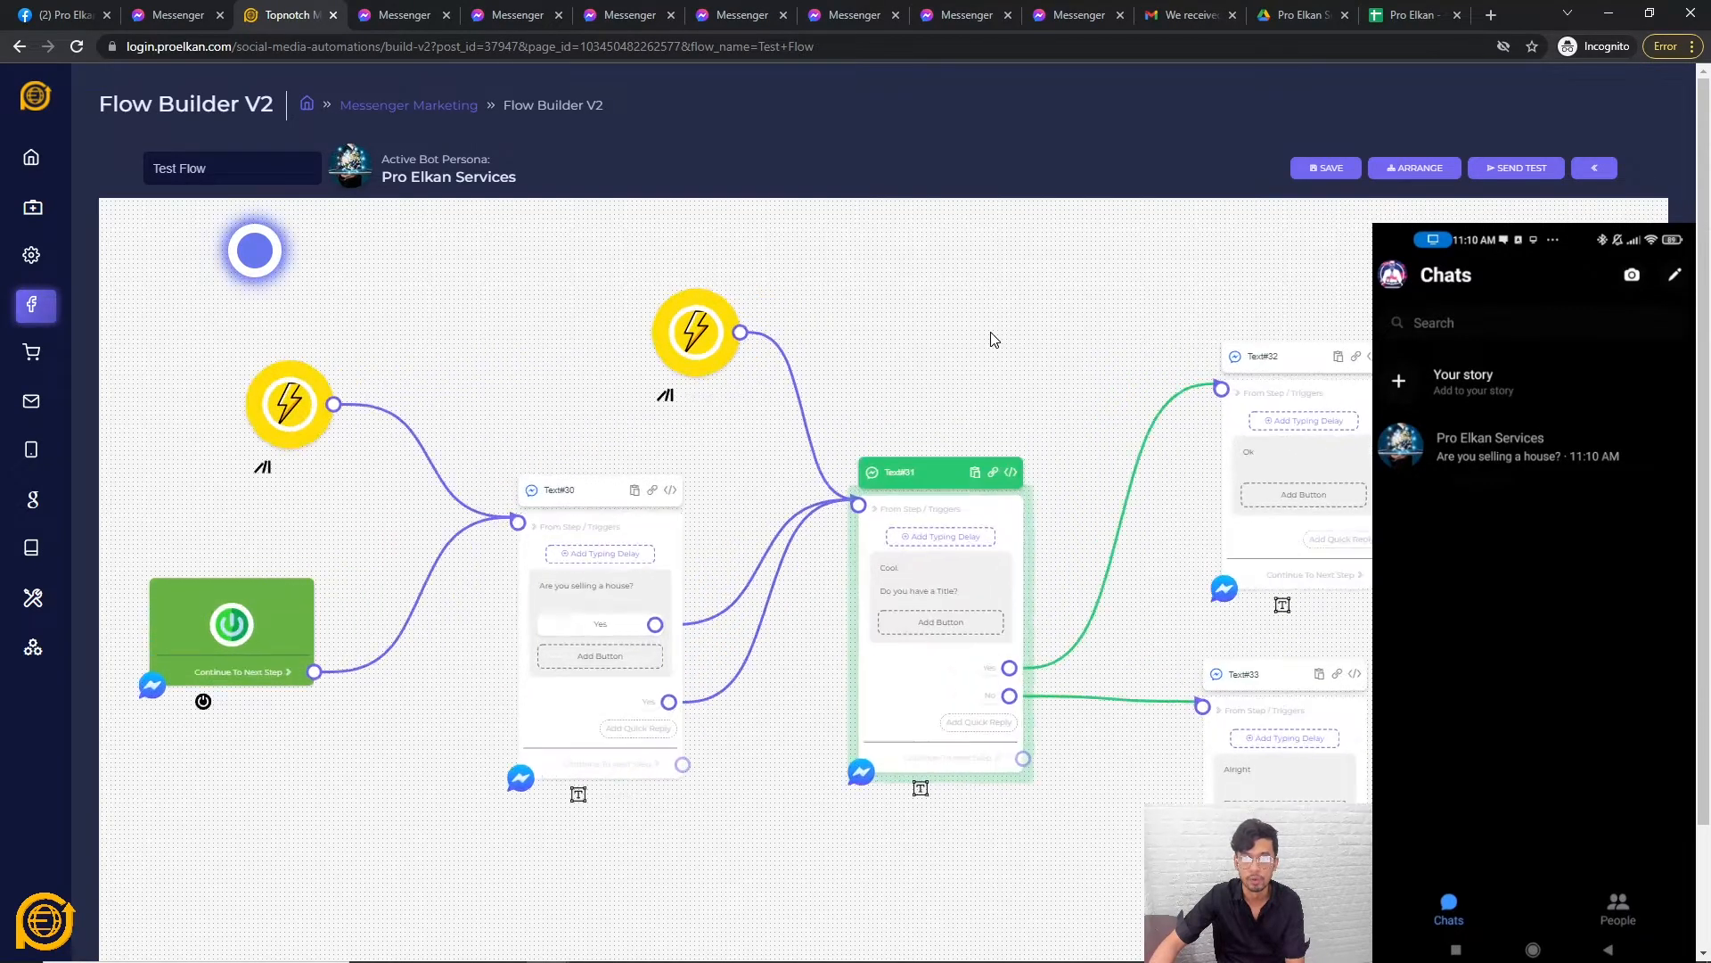
Link the upper trigger to Text#32 and remove Text#31's Yes link into Text#32.
left_click_drag(1088, 386, 921, 386)
left_click_drag(566, 344, 1047, 400)
left_click_drag(506, 347, 776, 308)
left_click(775, 307)
left_click(896, 635)
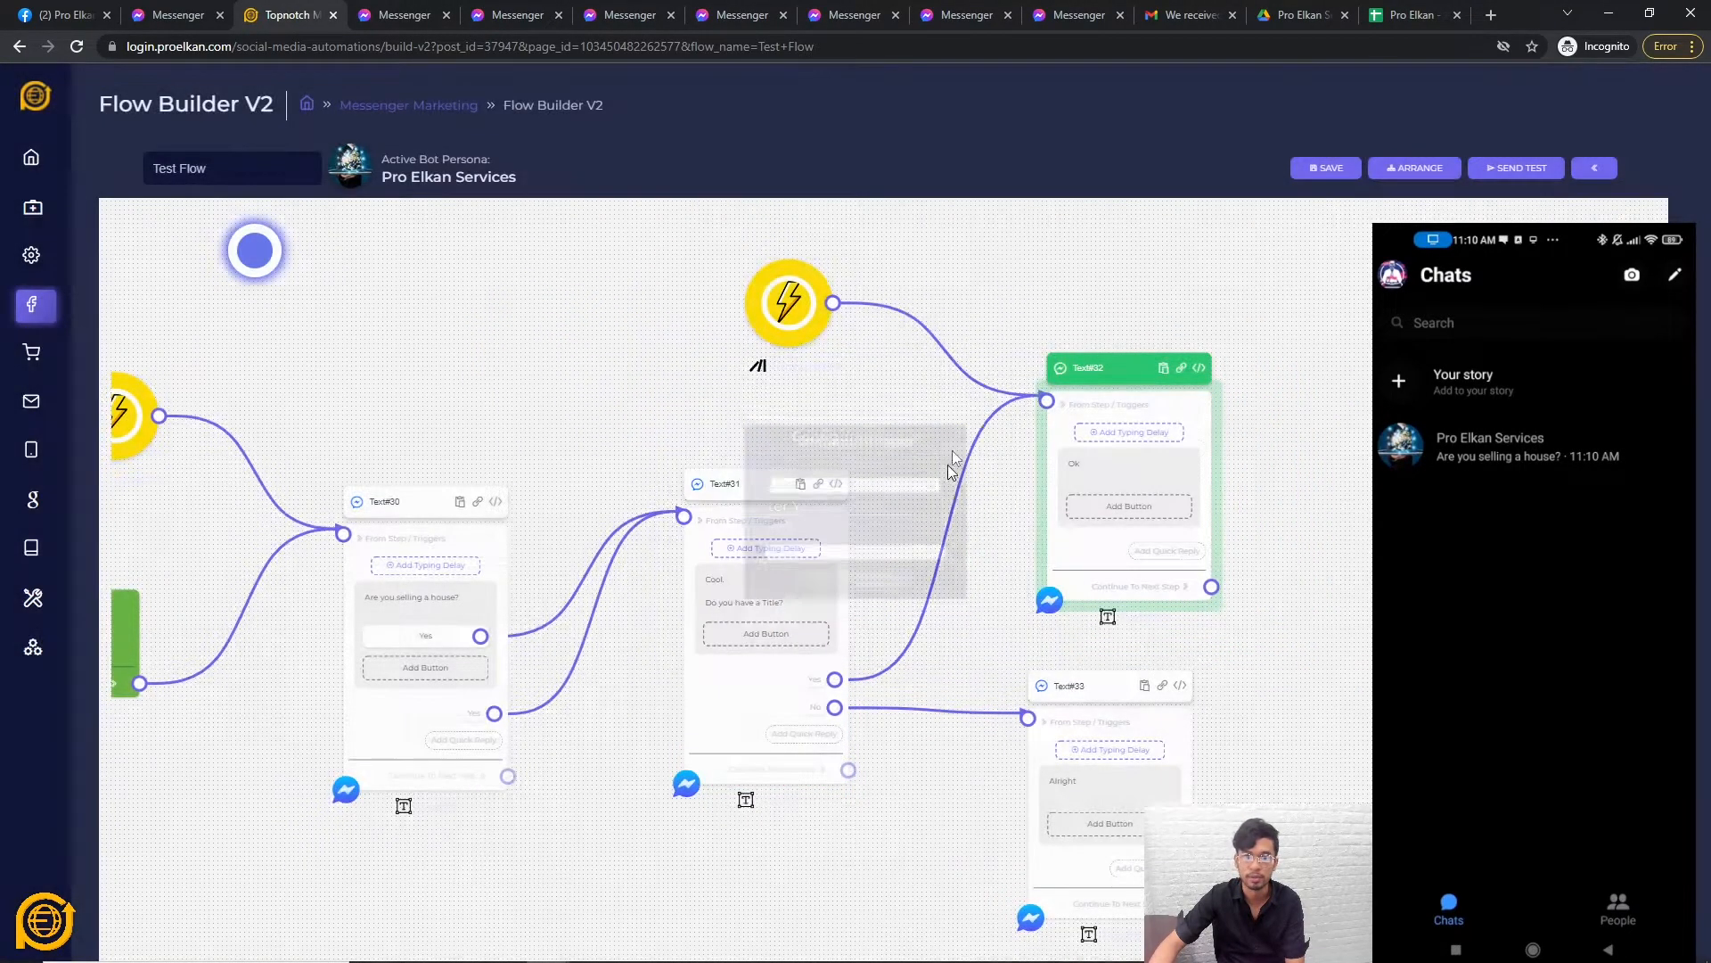
left_click_drag(1048, 402, 959, 386)
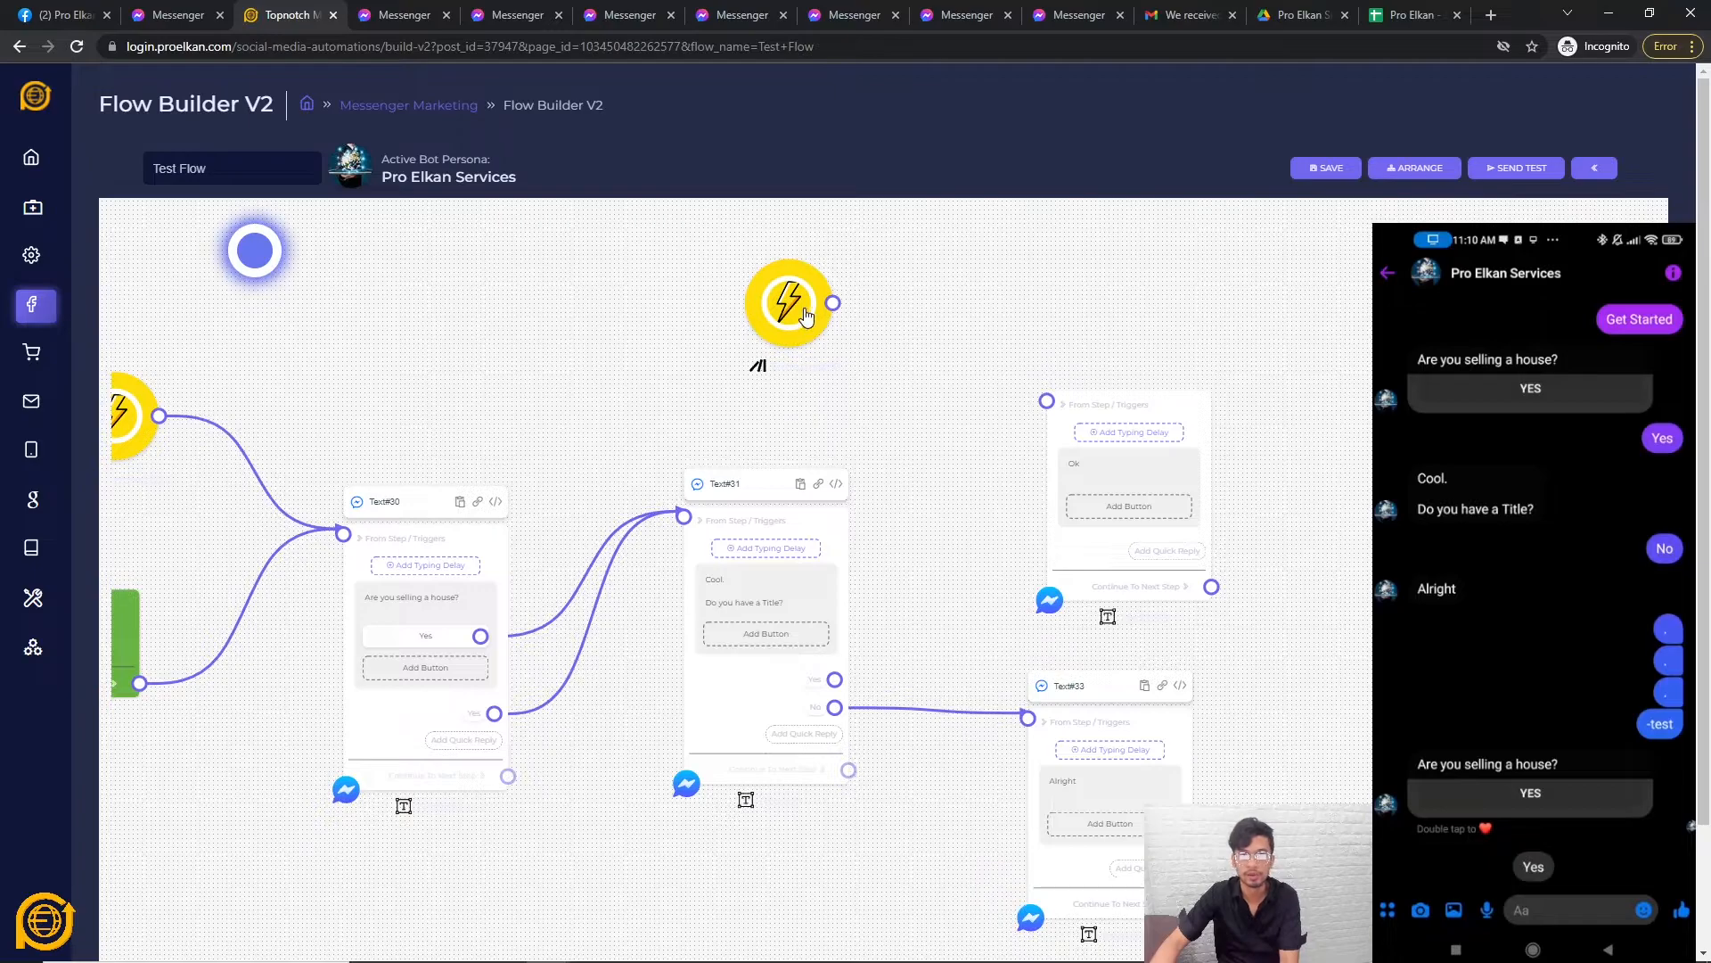
Connect the -test keyword trigger to the Ok message, then remove that link again.
left_click_drag(832, 303, 1047, 411)
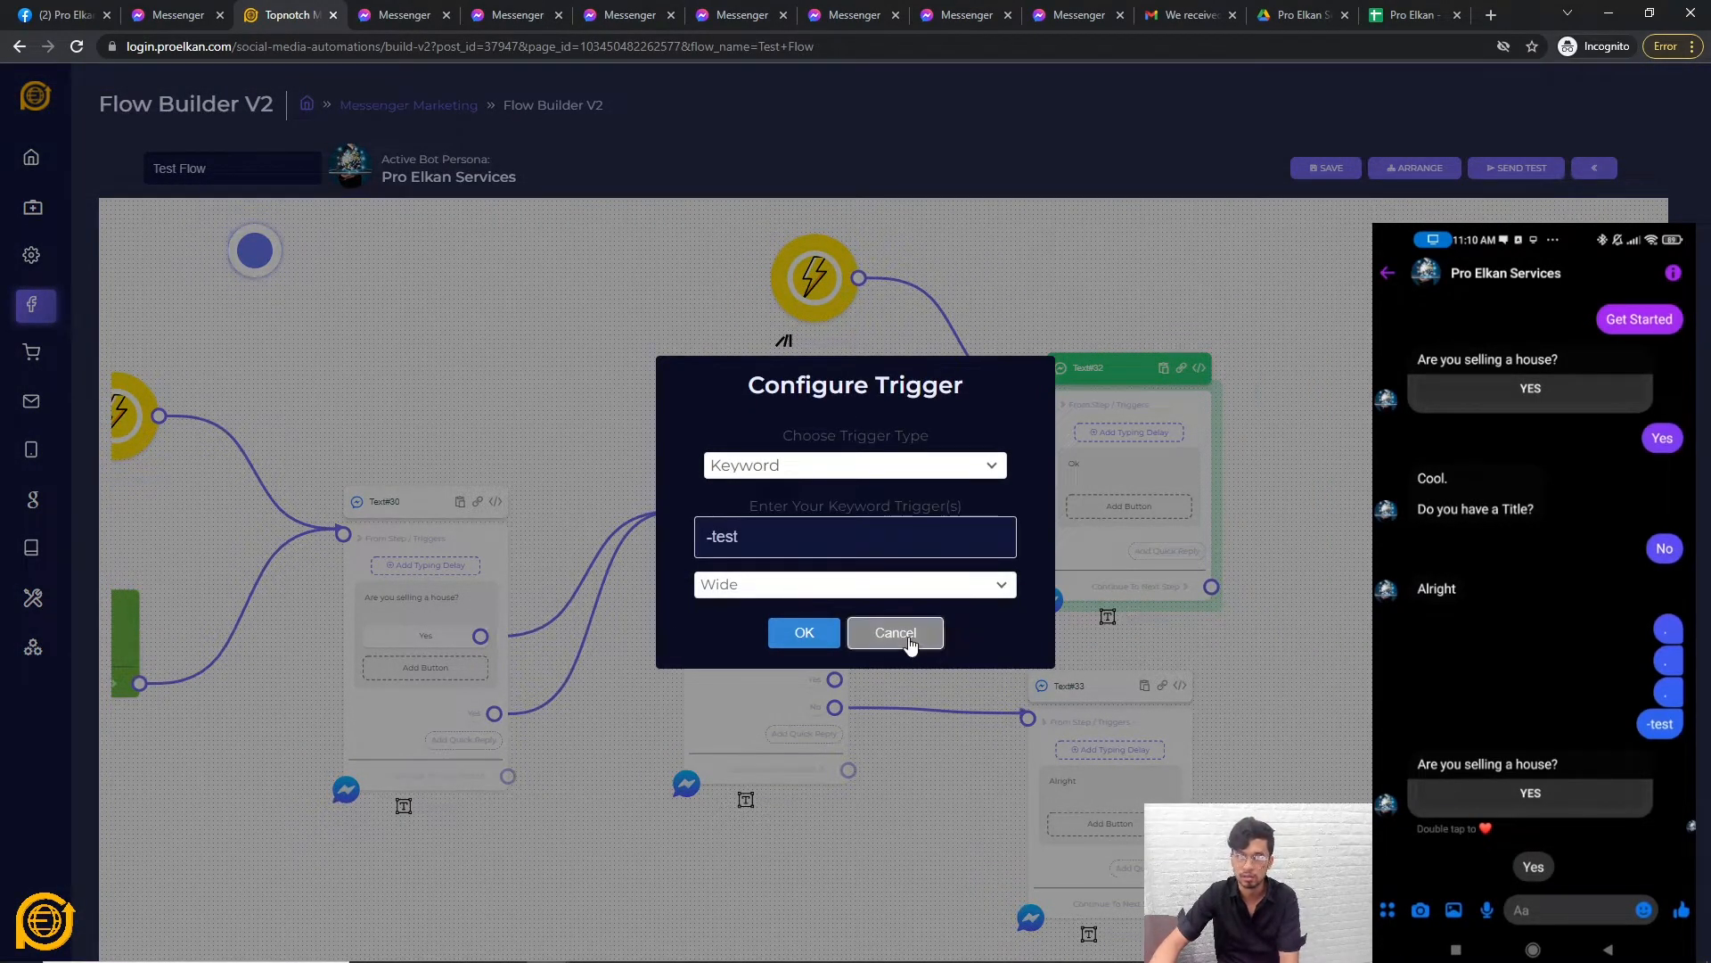
left_click(914, 632)
left_click(838, 270)
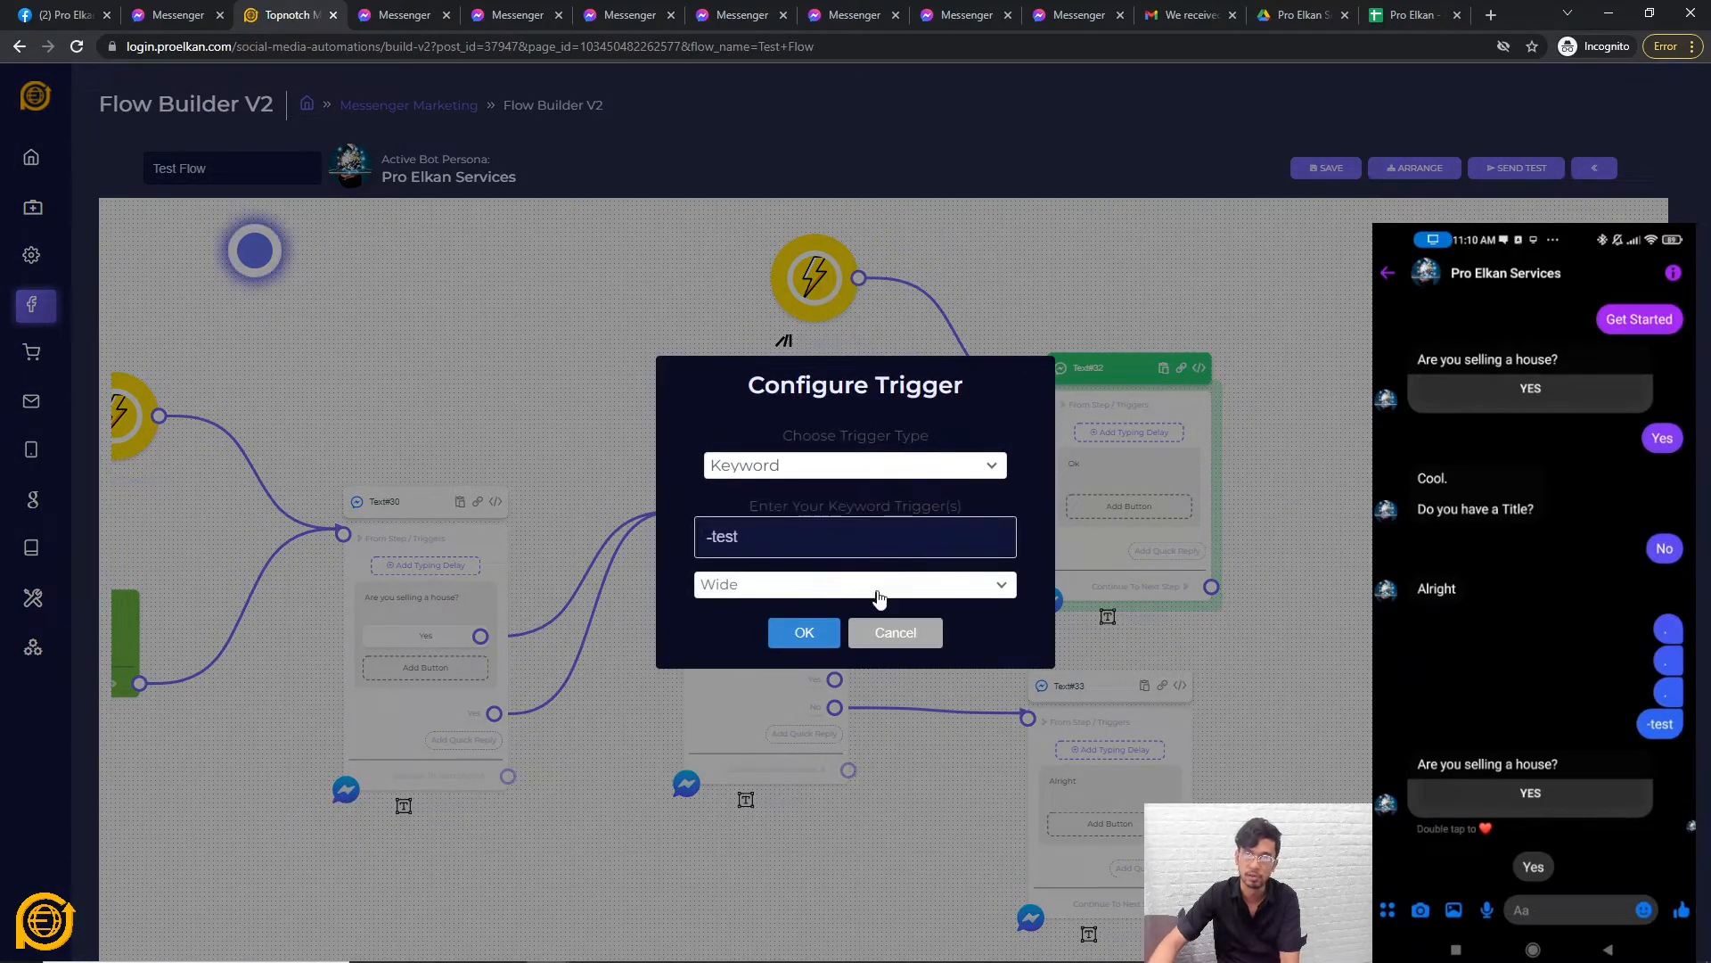
left_click(911, 634)
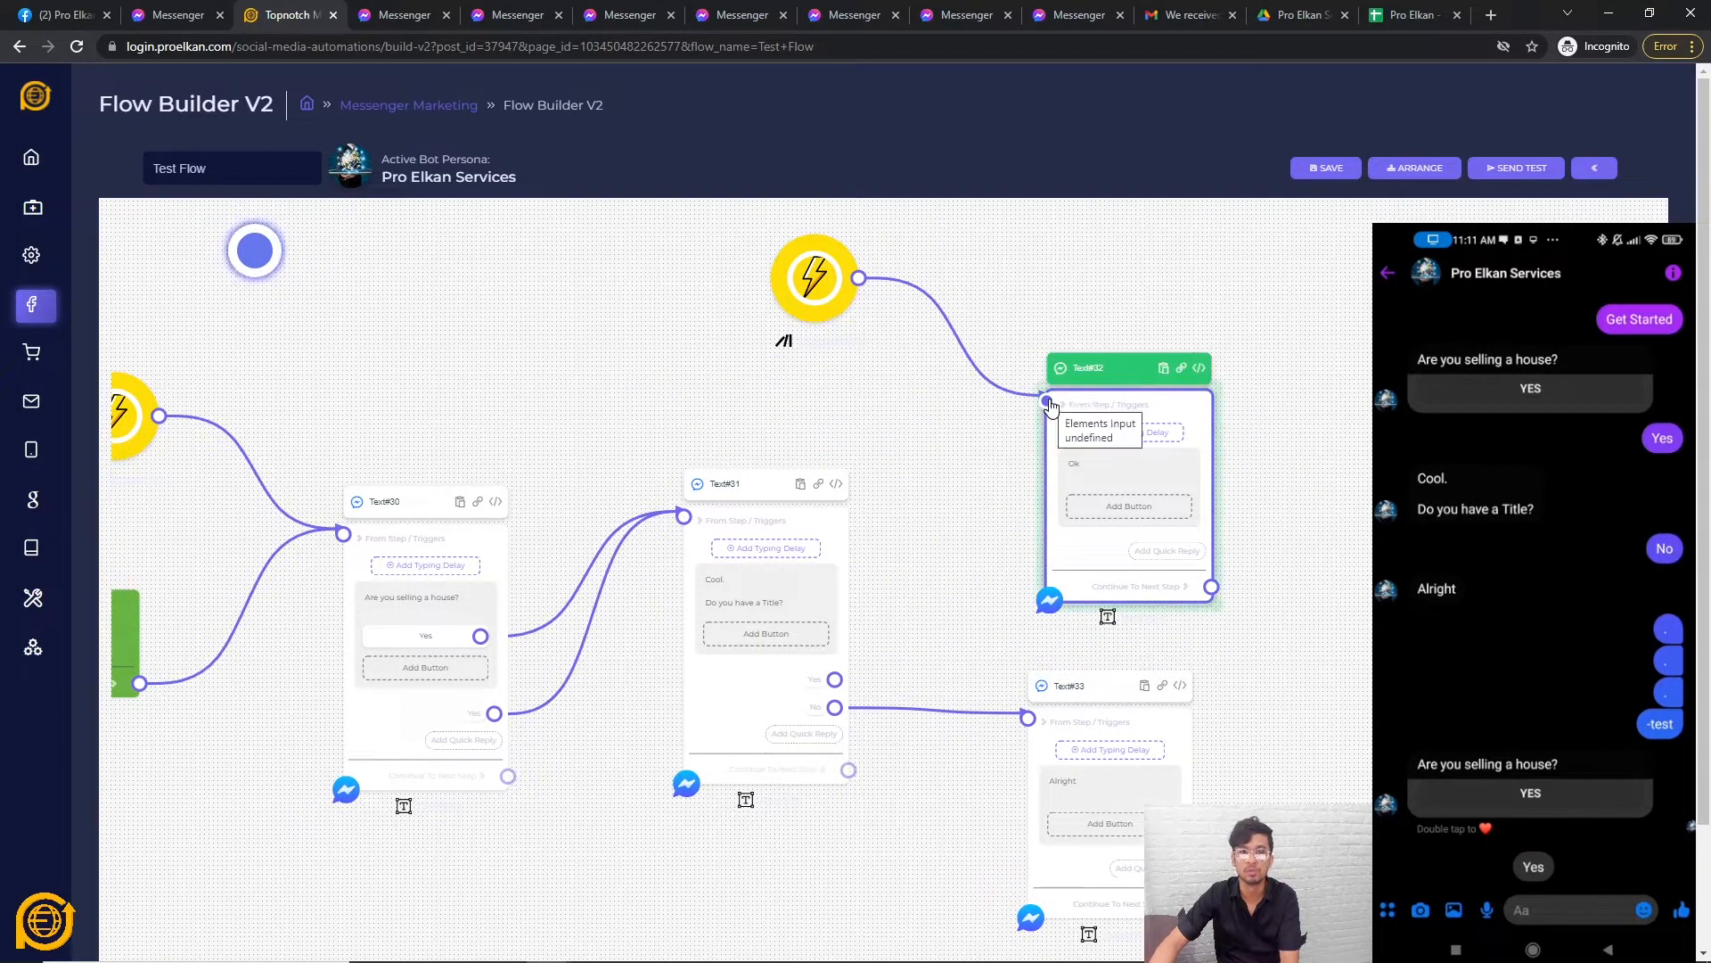
left_click(1003, 390)
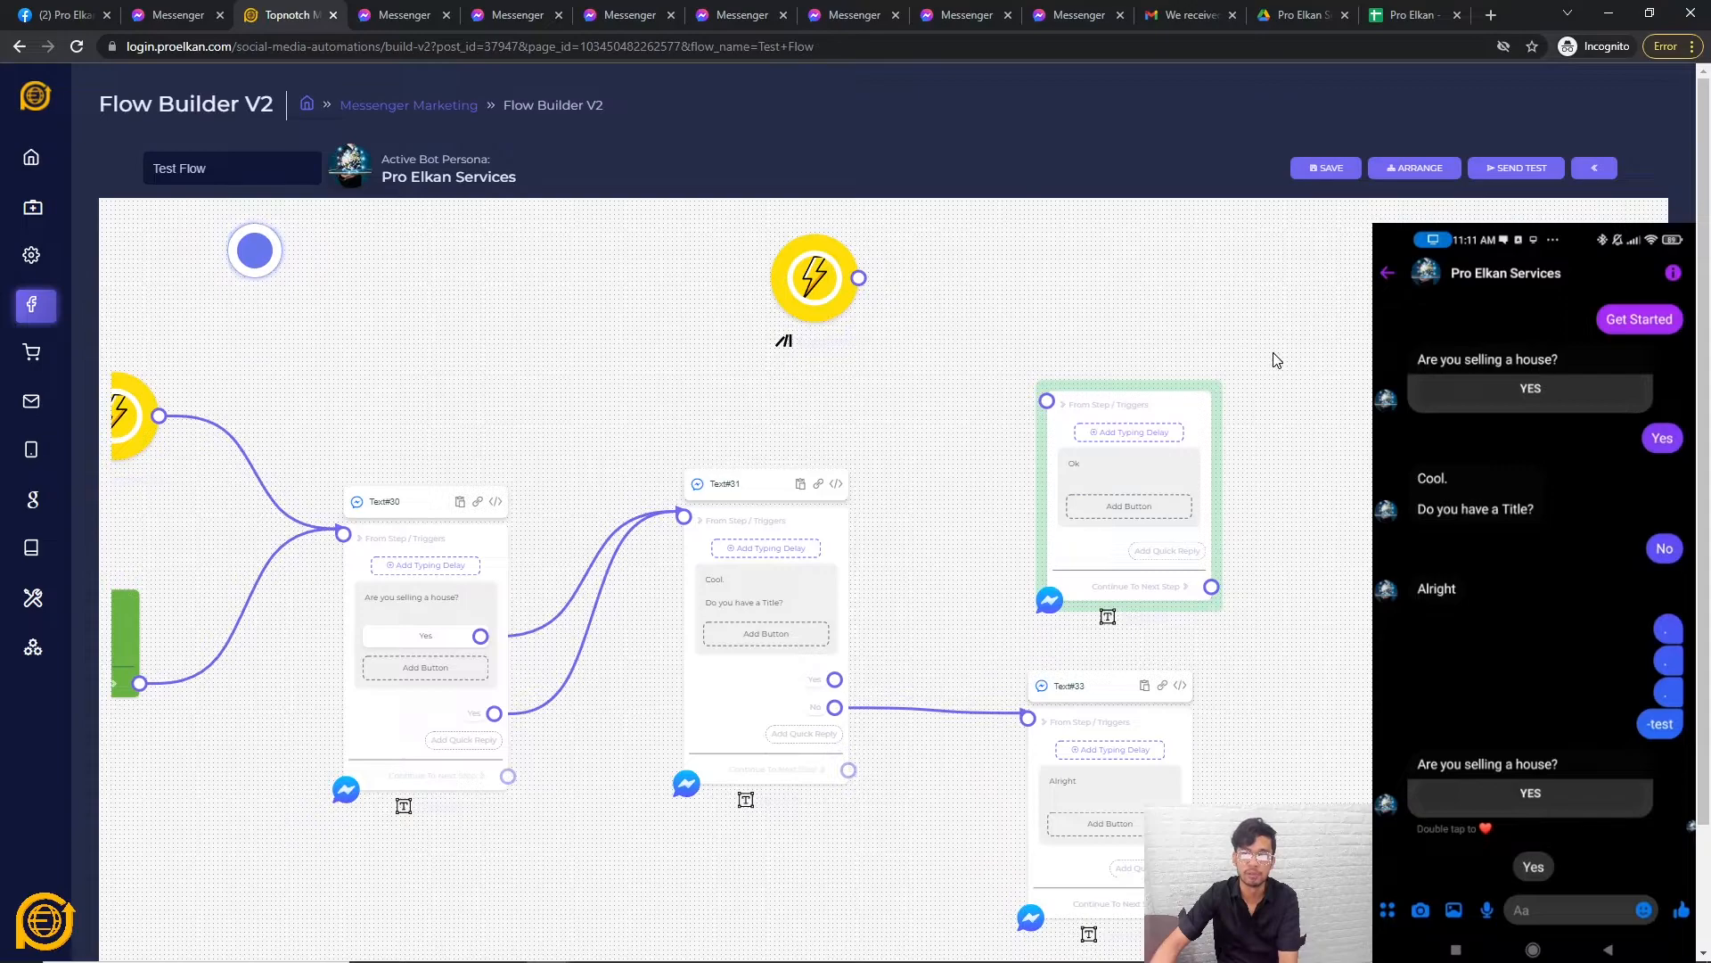
scroll(1279, 366, "down", 3)
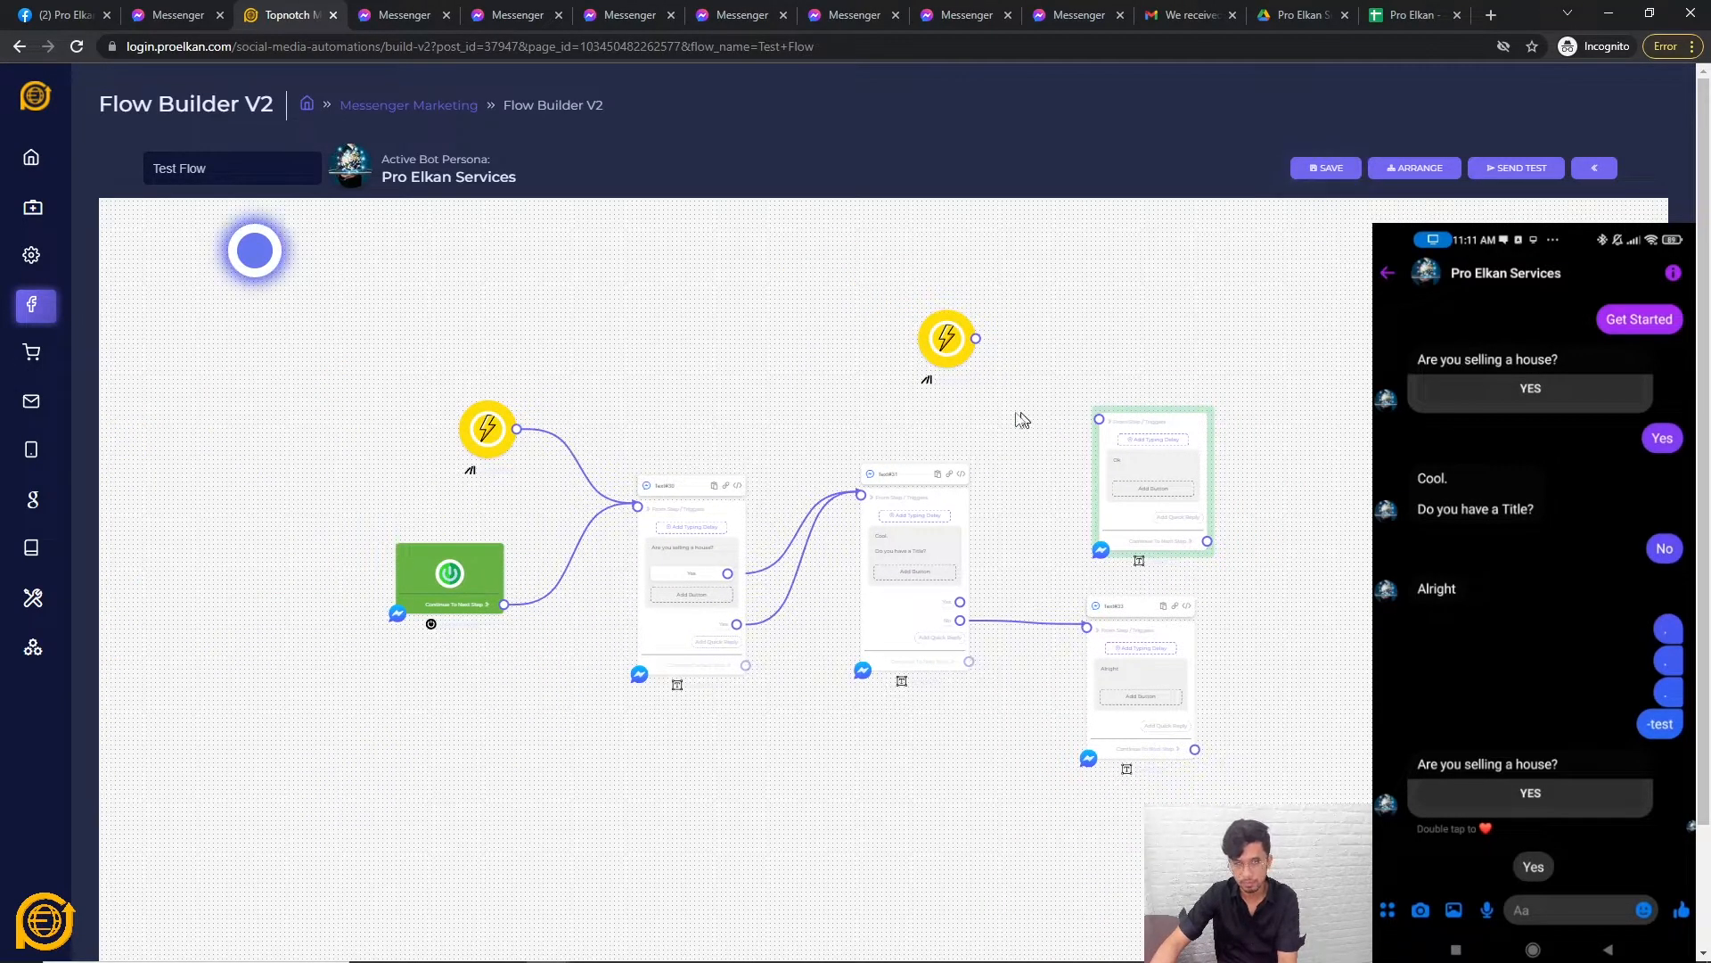
left_click(705, 615)
right_click(811, 769)
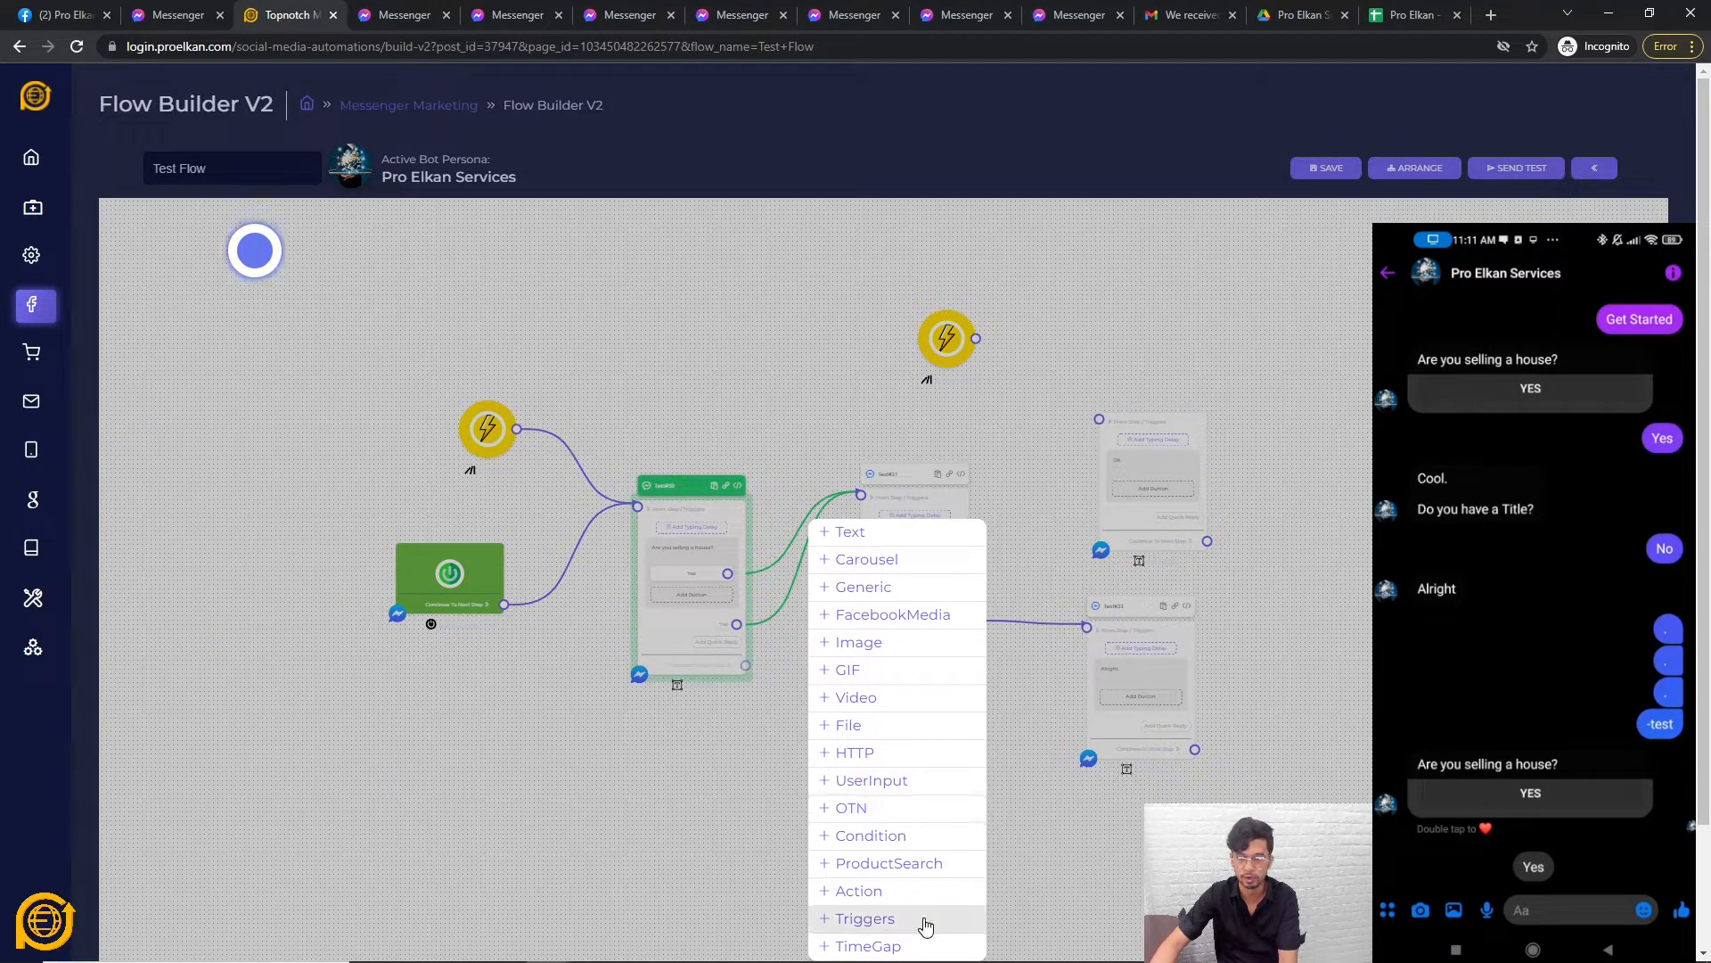
left_click(896, 945)
left_click_drag(936, 932, 914, 725)
left_click_drag(936, 820, 819, 676)
left_click(780, 515)
left_click(764, 555)
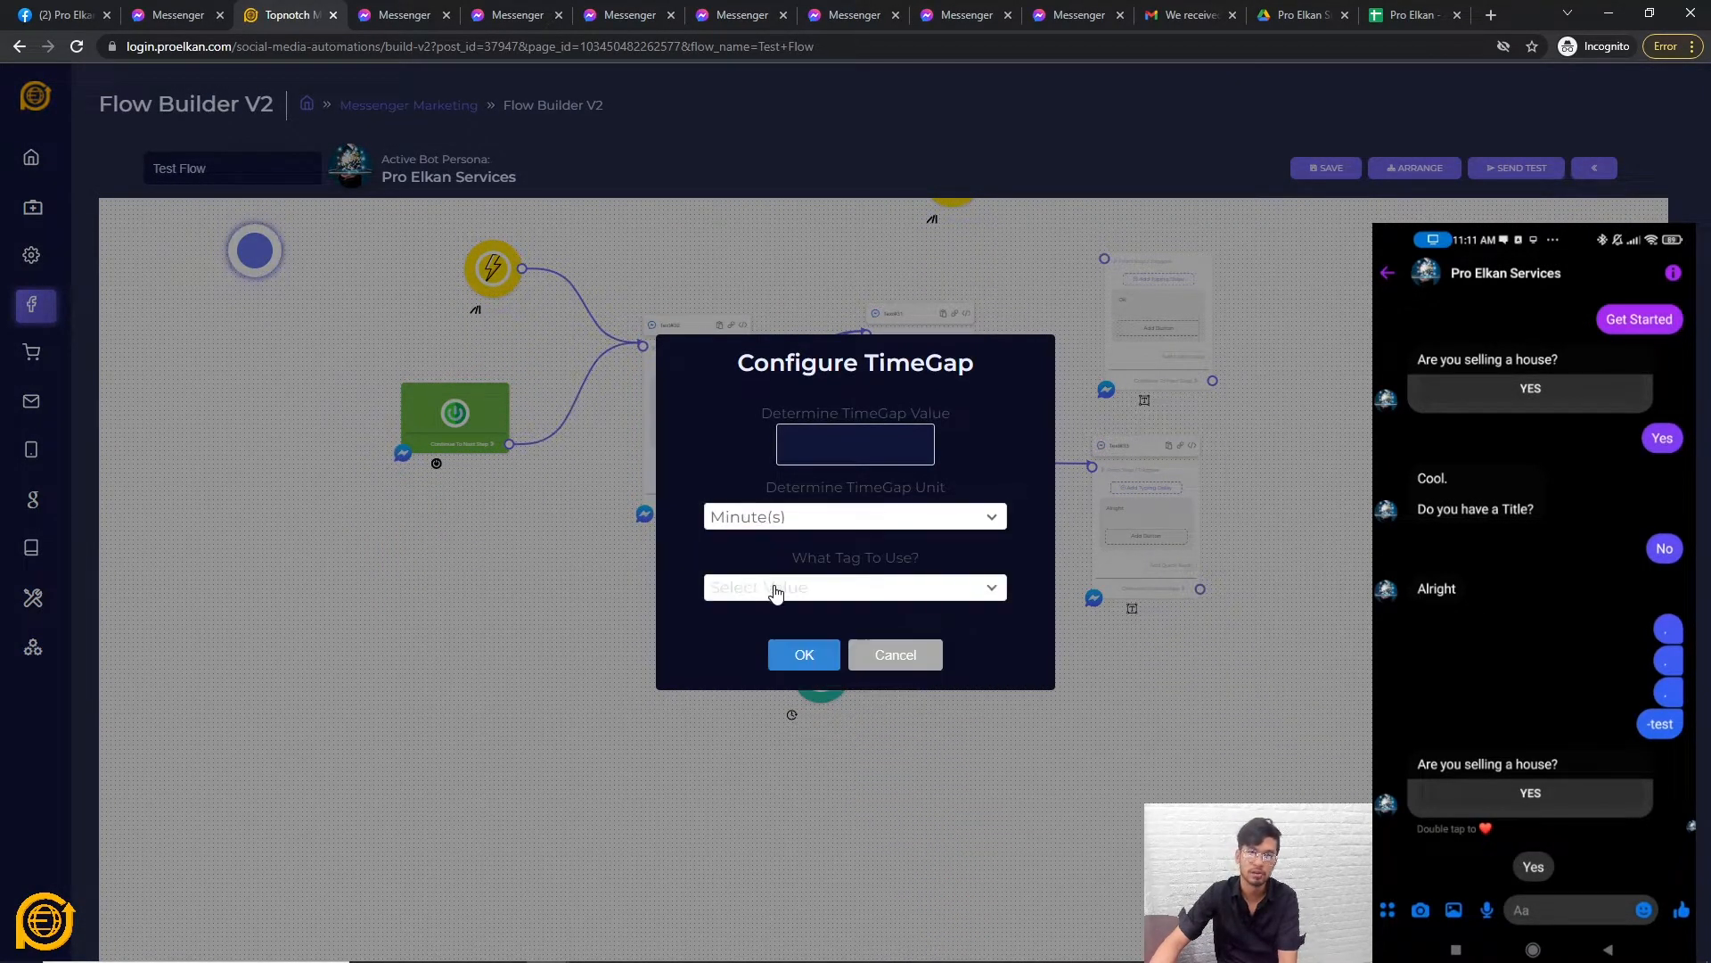
left_click(775, 588)
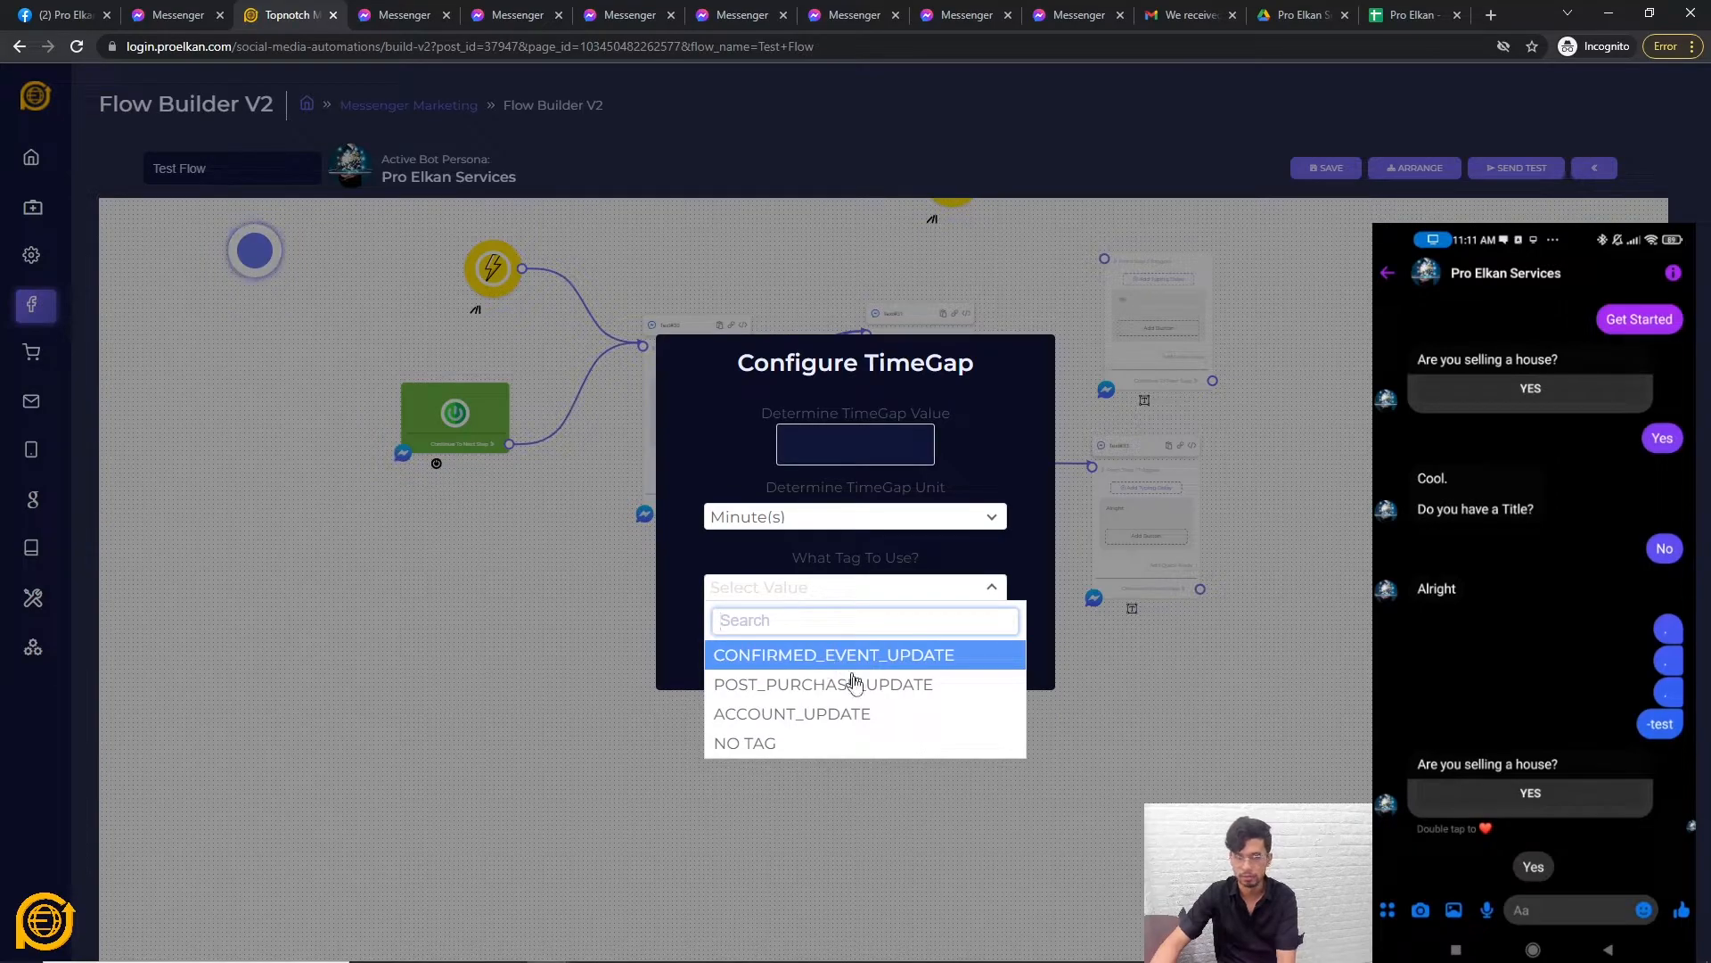
left_click(687, 606)
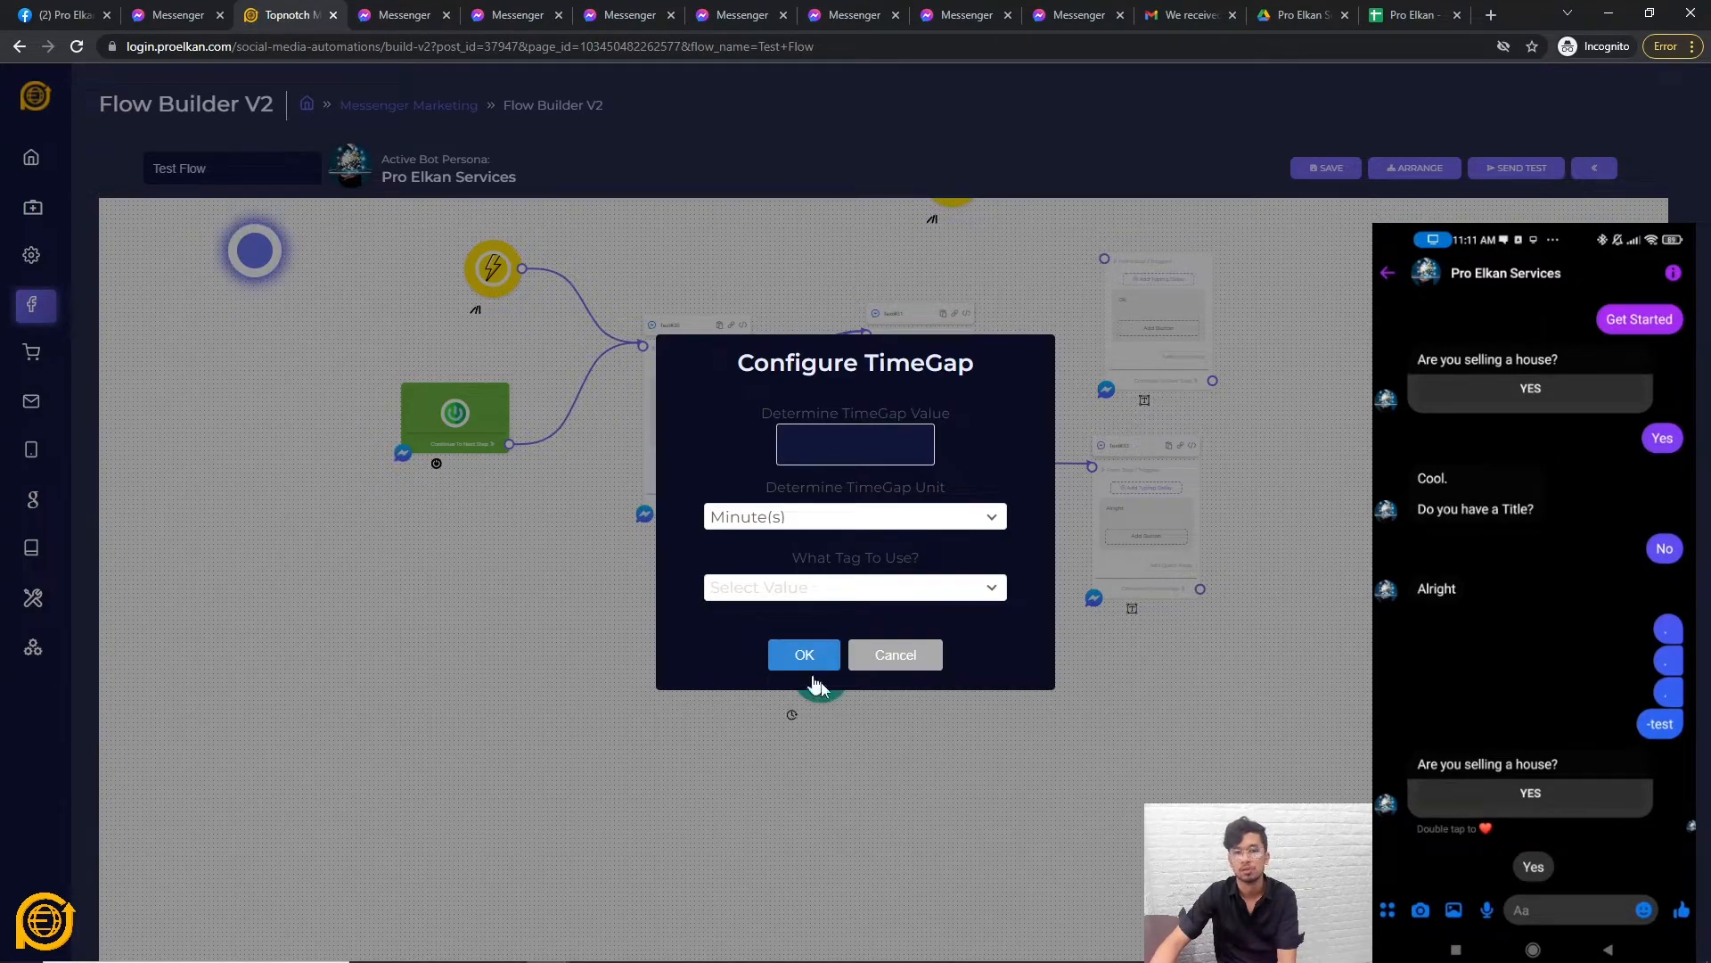
left_click(909, 667)
left_click_drag(929, 649, 825, 763)
right_click(719, 791)
left_click(765, 806)
left_click_drag(999, 779, 898, 791)
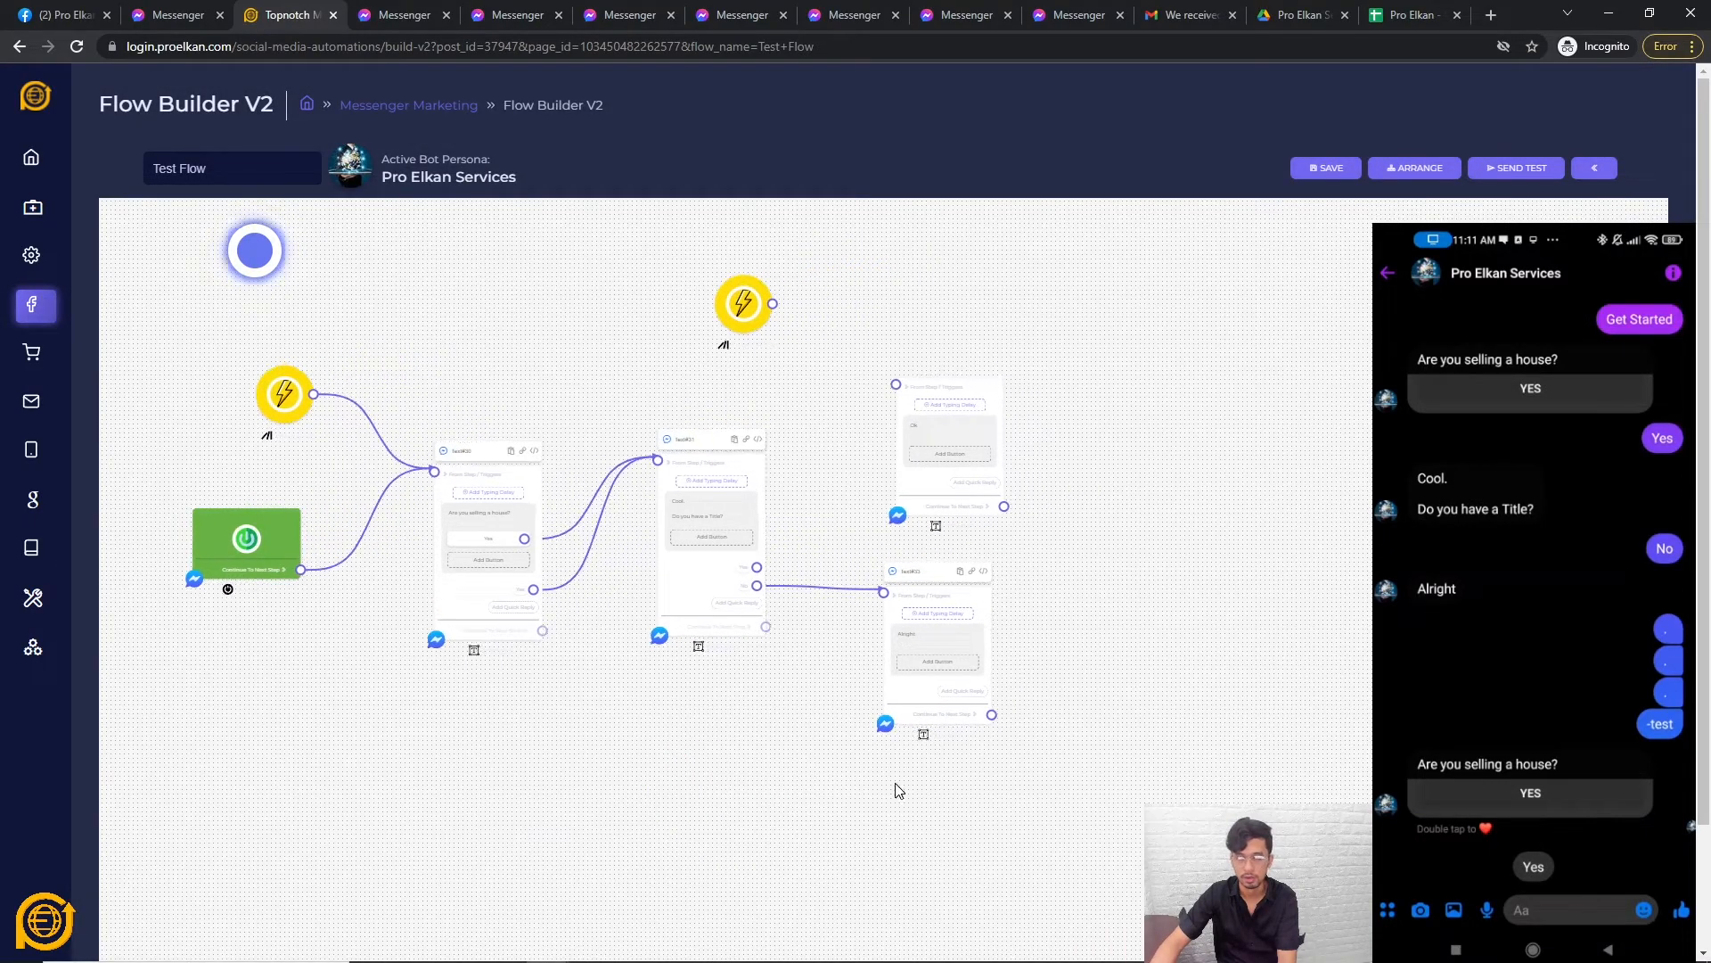
right_click(1231, 495)
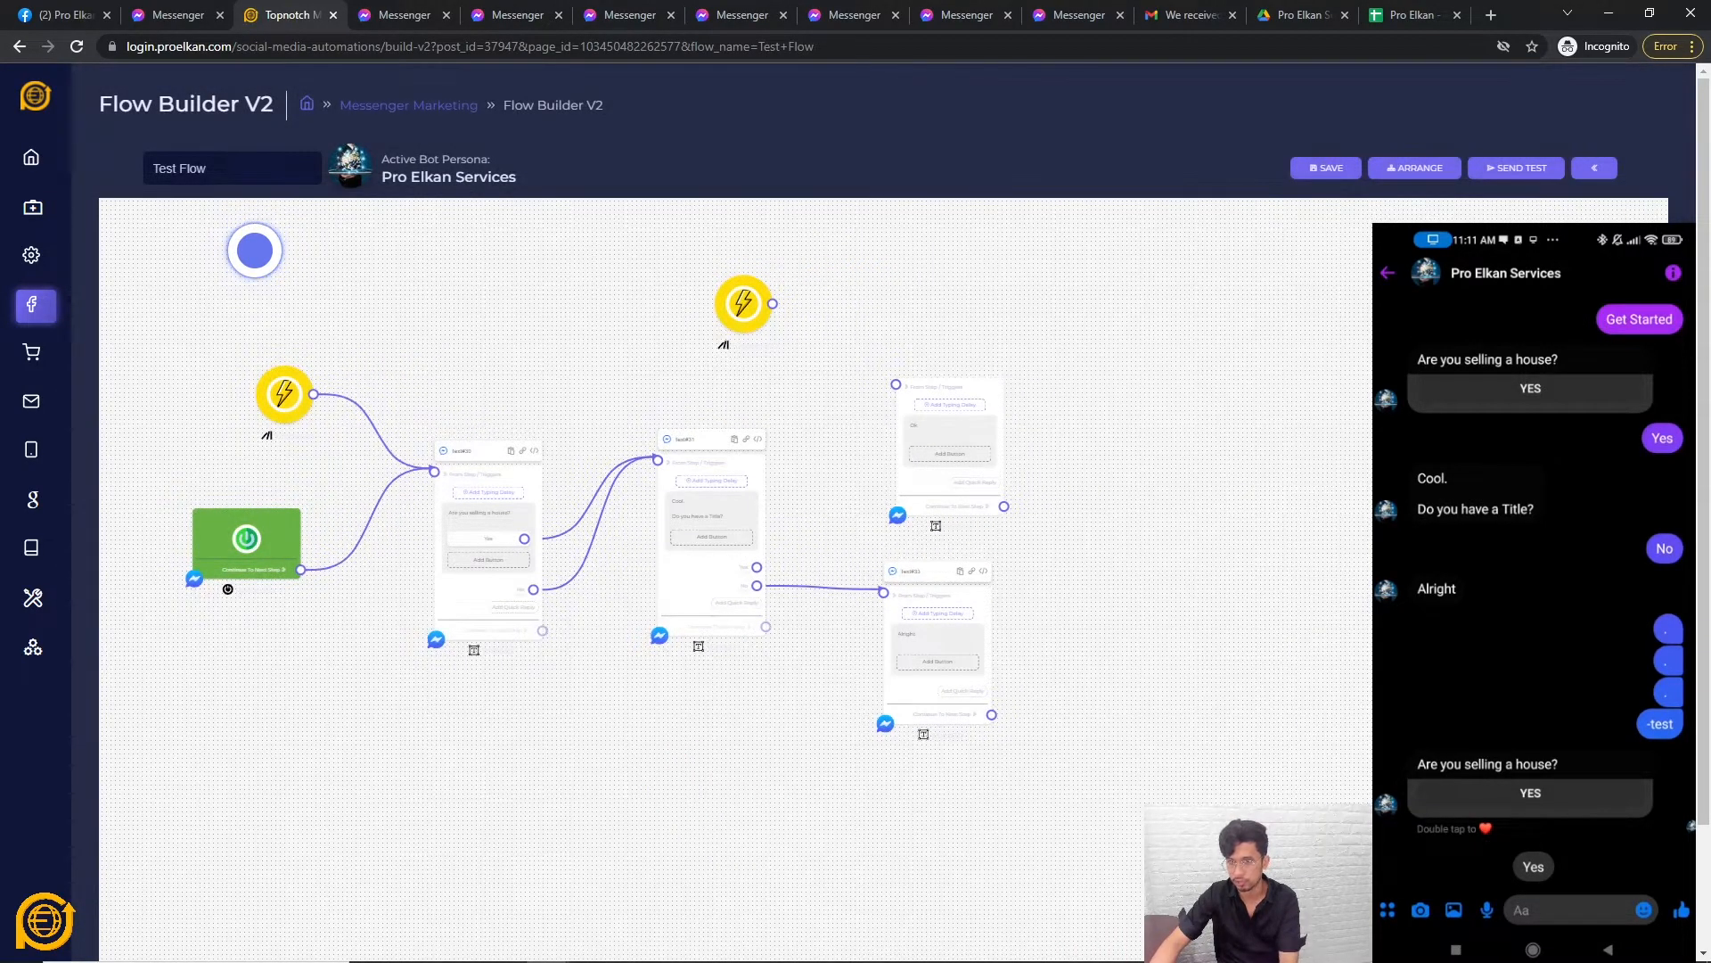
Add an action step, try an Email Sequence action, and close without saving.
left_click(1177, 494)
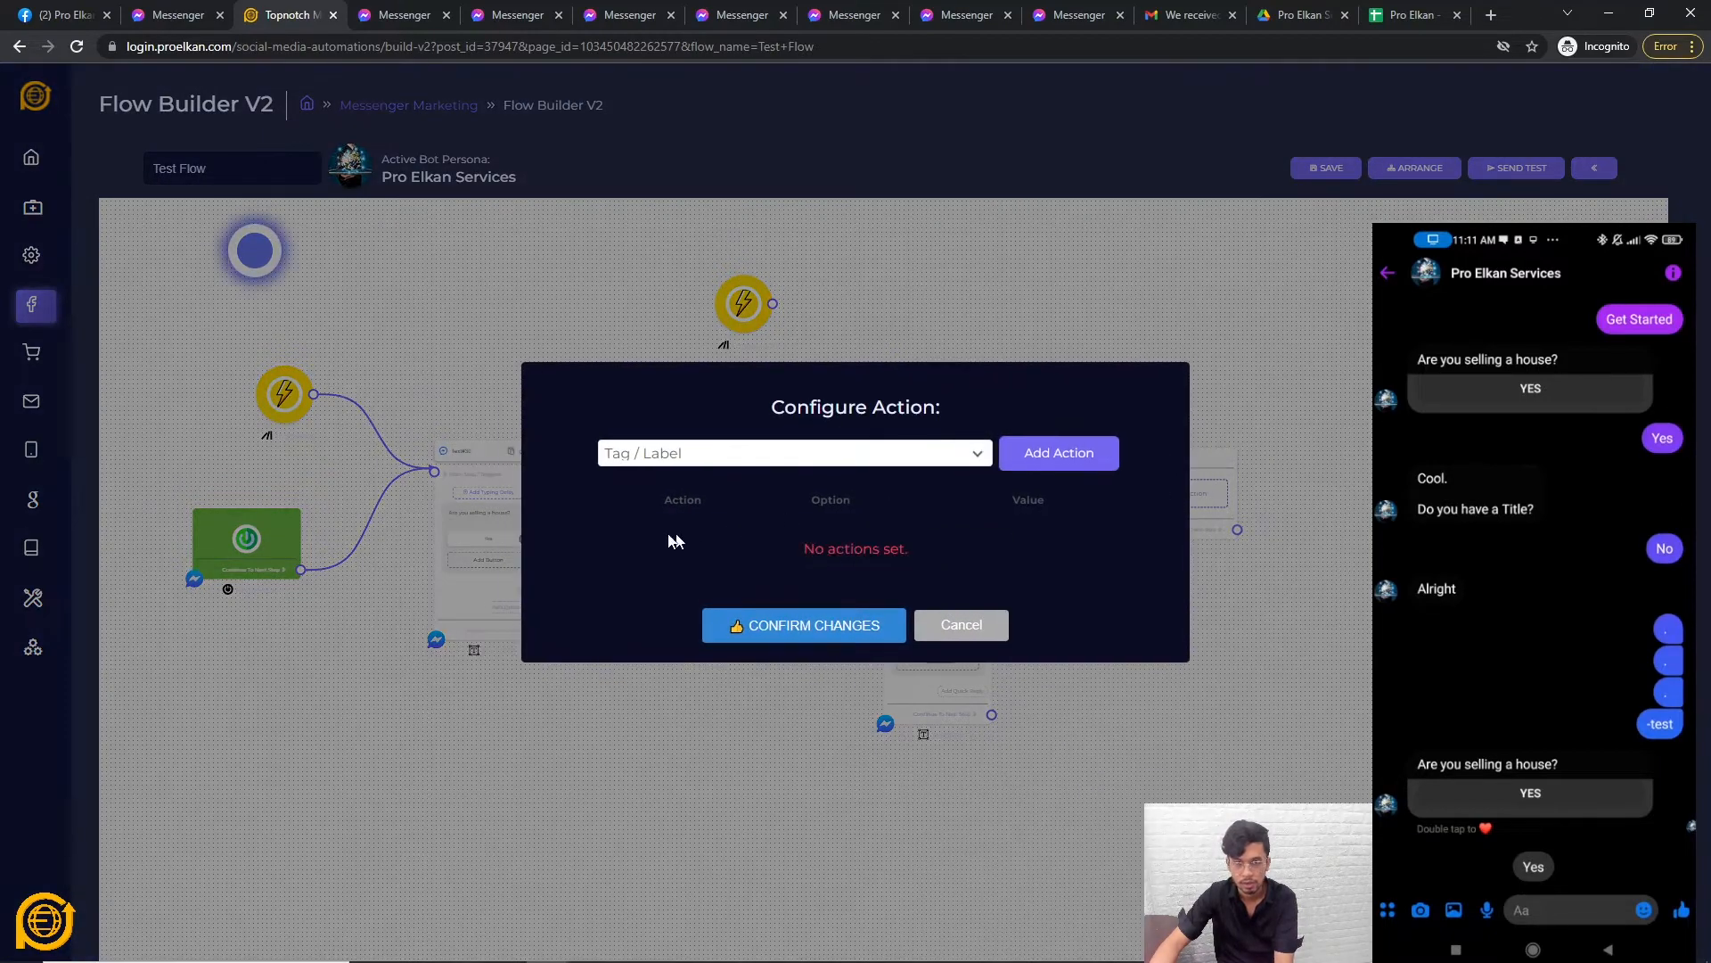
left_click(731, 455)
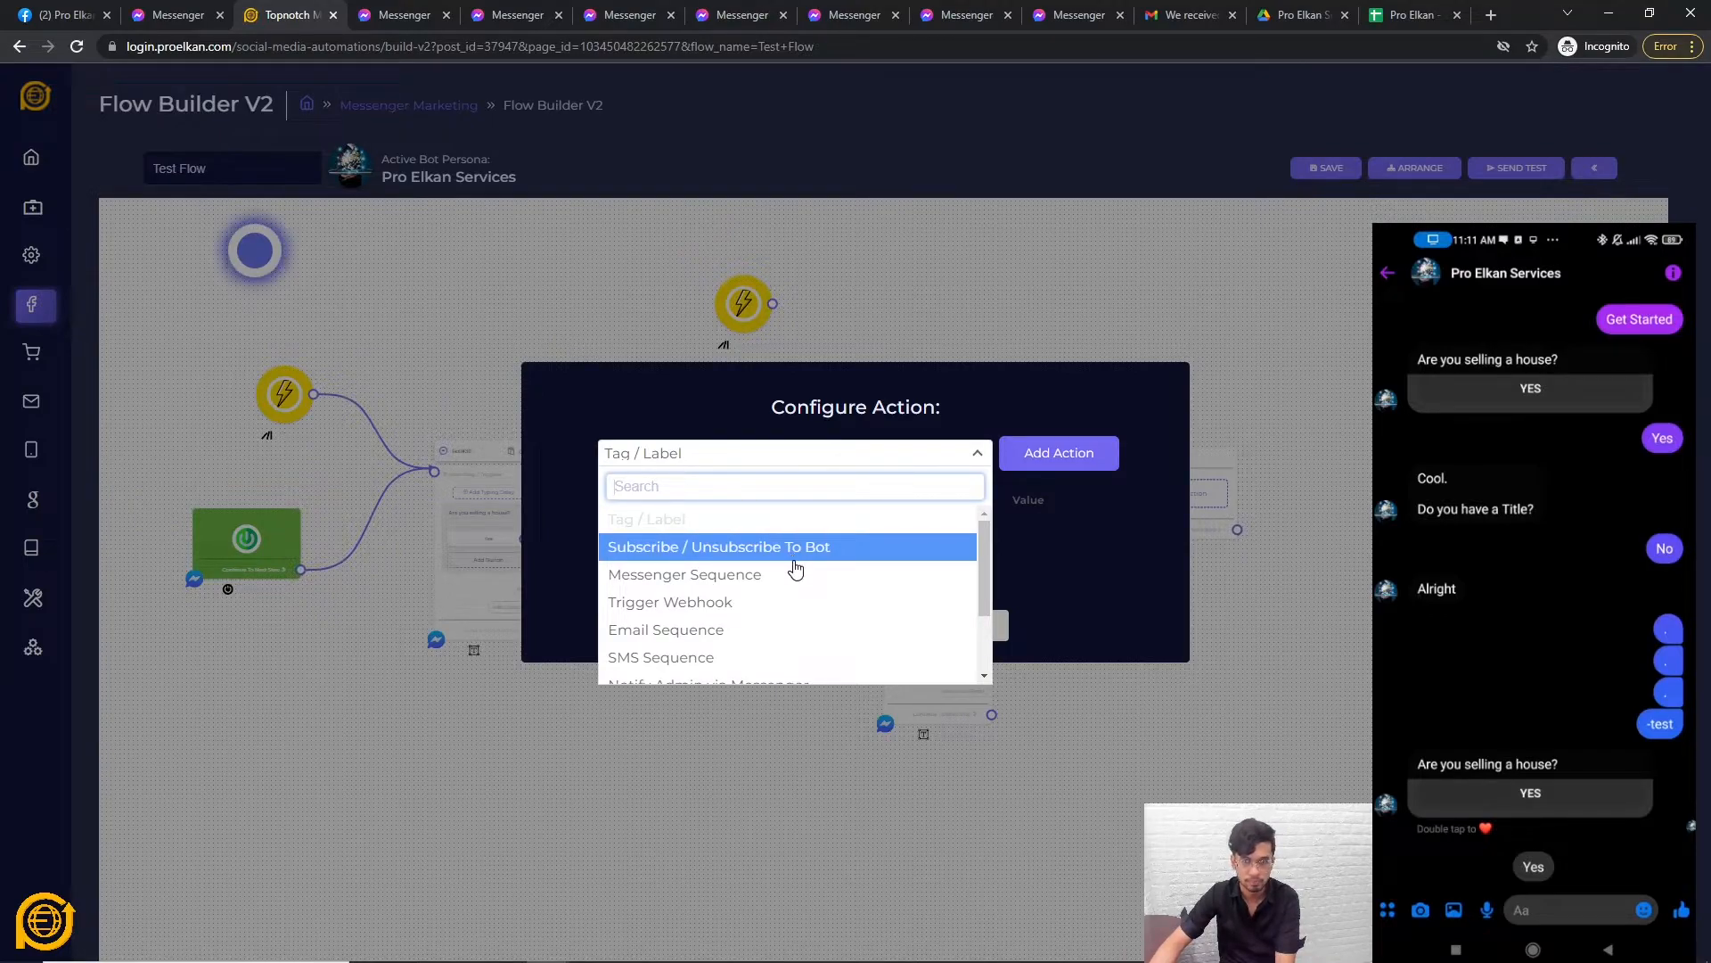
left_click(691, 630)
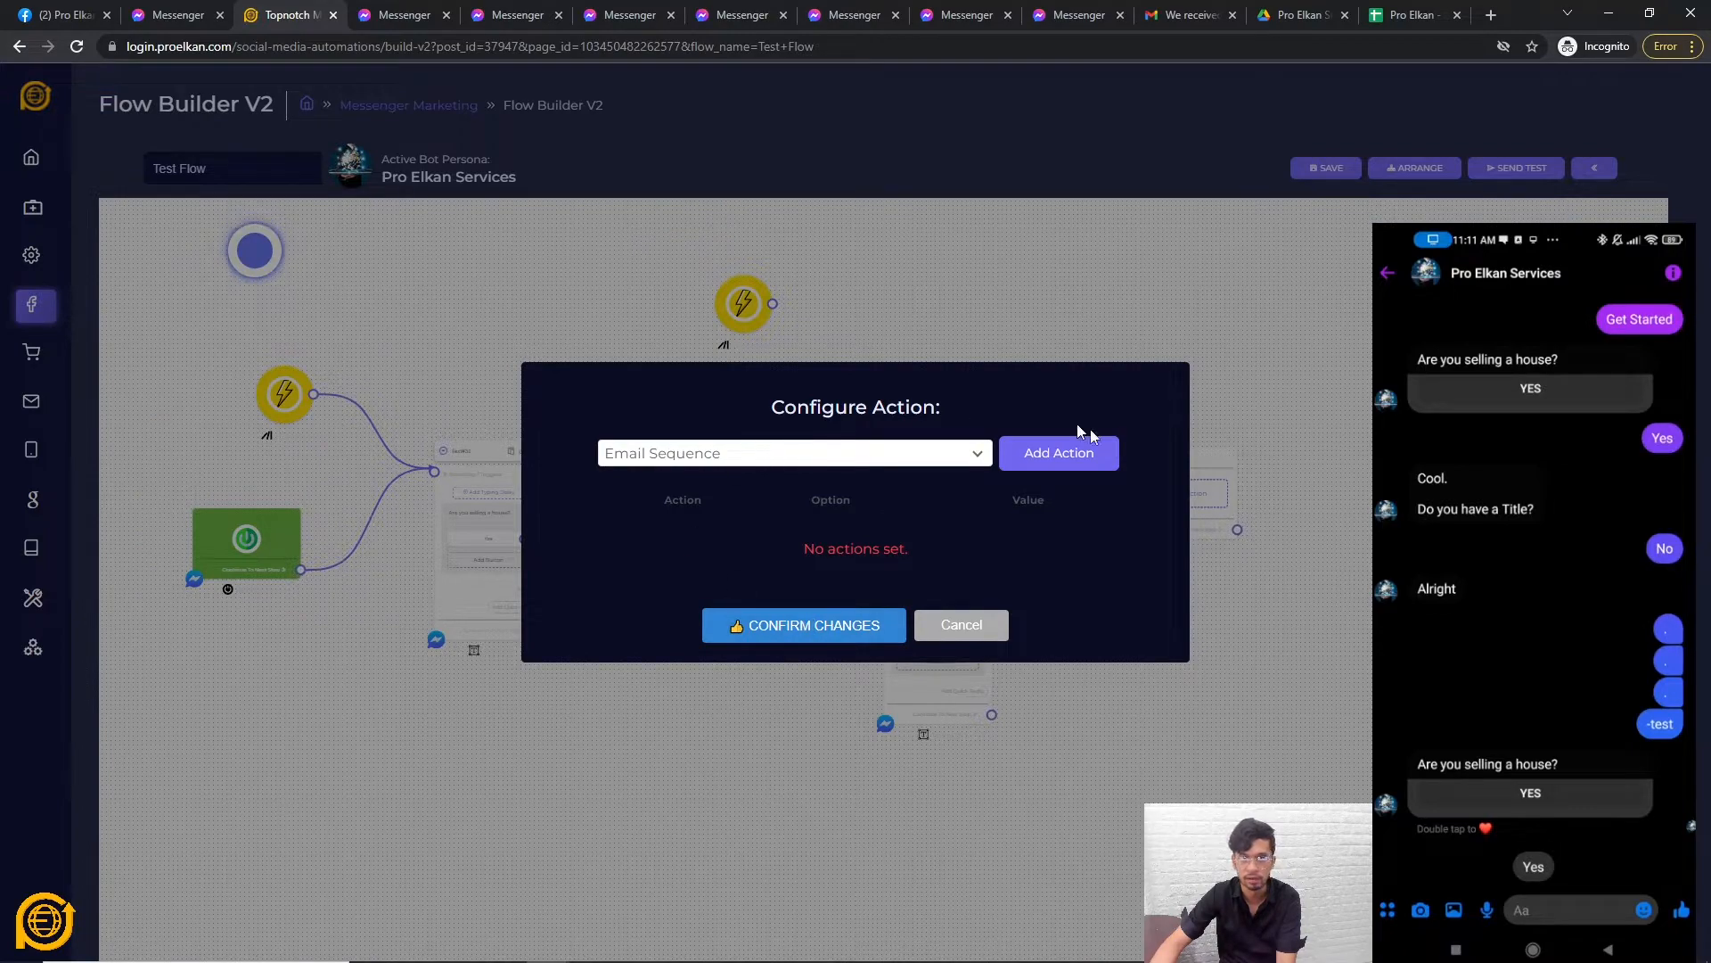
left_click(1061, 455)
left_click(1130, 541)
left_click(1133, 544)
left_click(1032, 551)
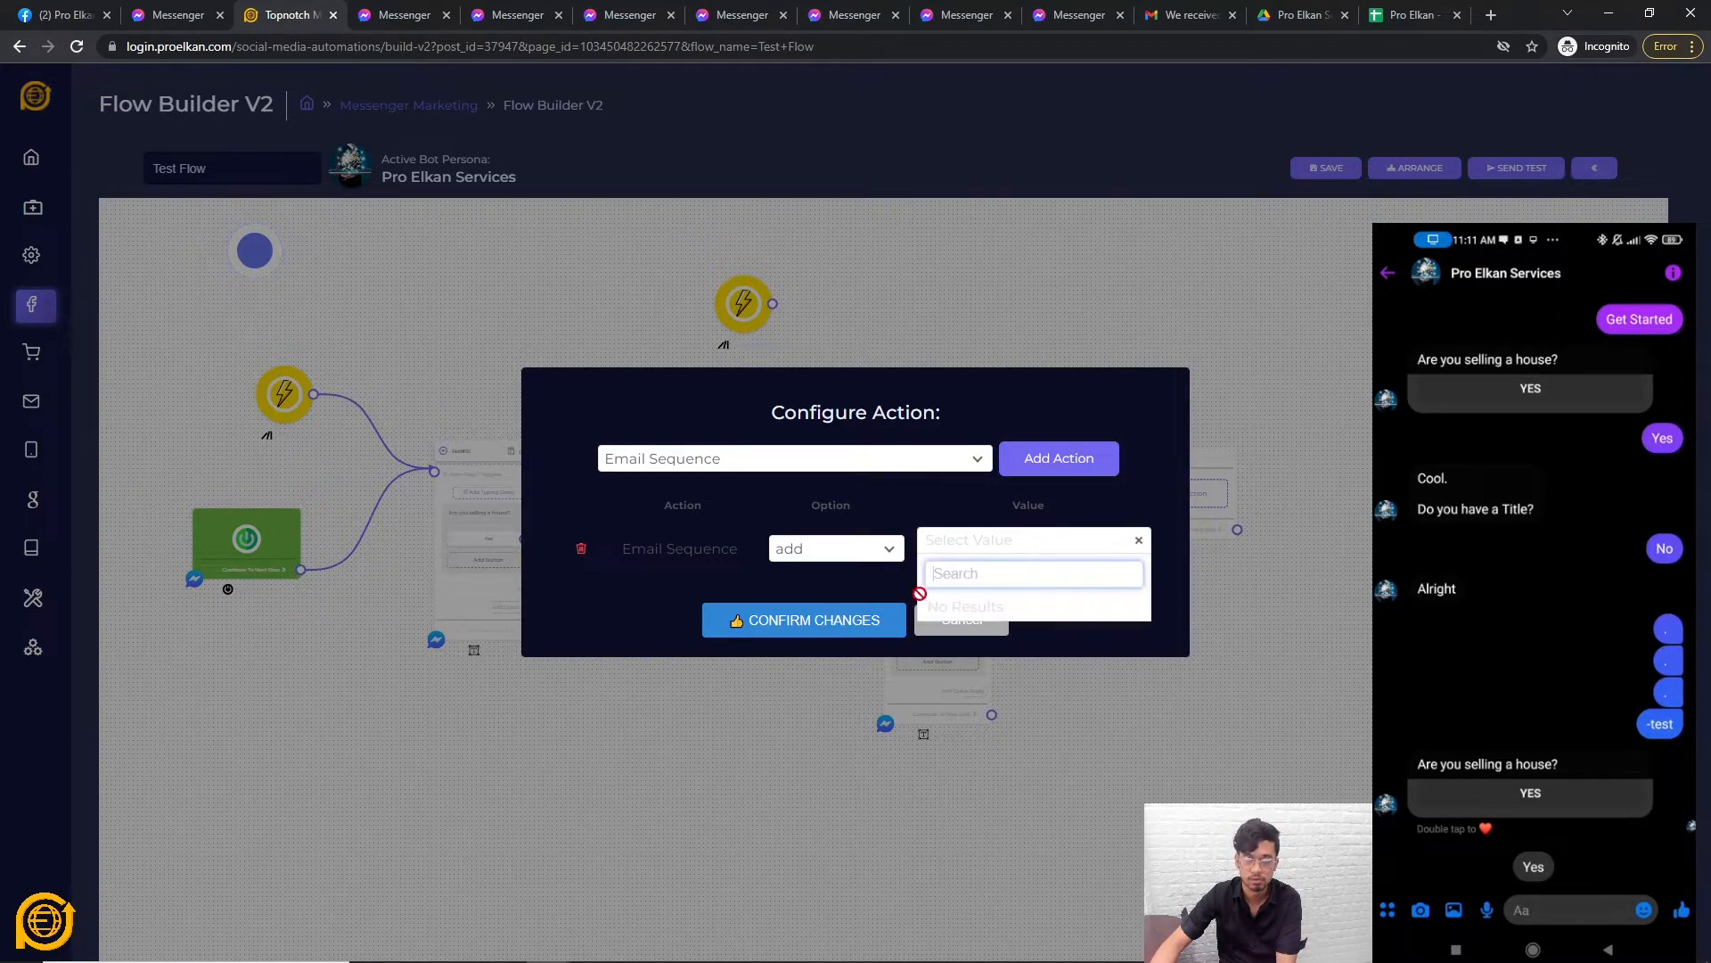
left_click(927, 626)
Delete the unused Ok message and link the Alright message to the action step.
left_click(983, 366)
left_click(1025, 413)
left_click_drag(992, 714, 1131, 456)
mouse_move(993, 709)
left_mouse_down()
mouse_move(1086, 502)
mouse_move(978, 530)
mouse_move(1132, 457)
mouse_move(1221, 475)
left_mouse_up()
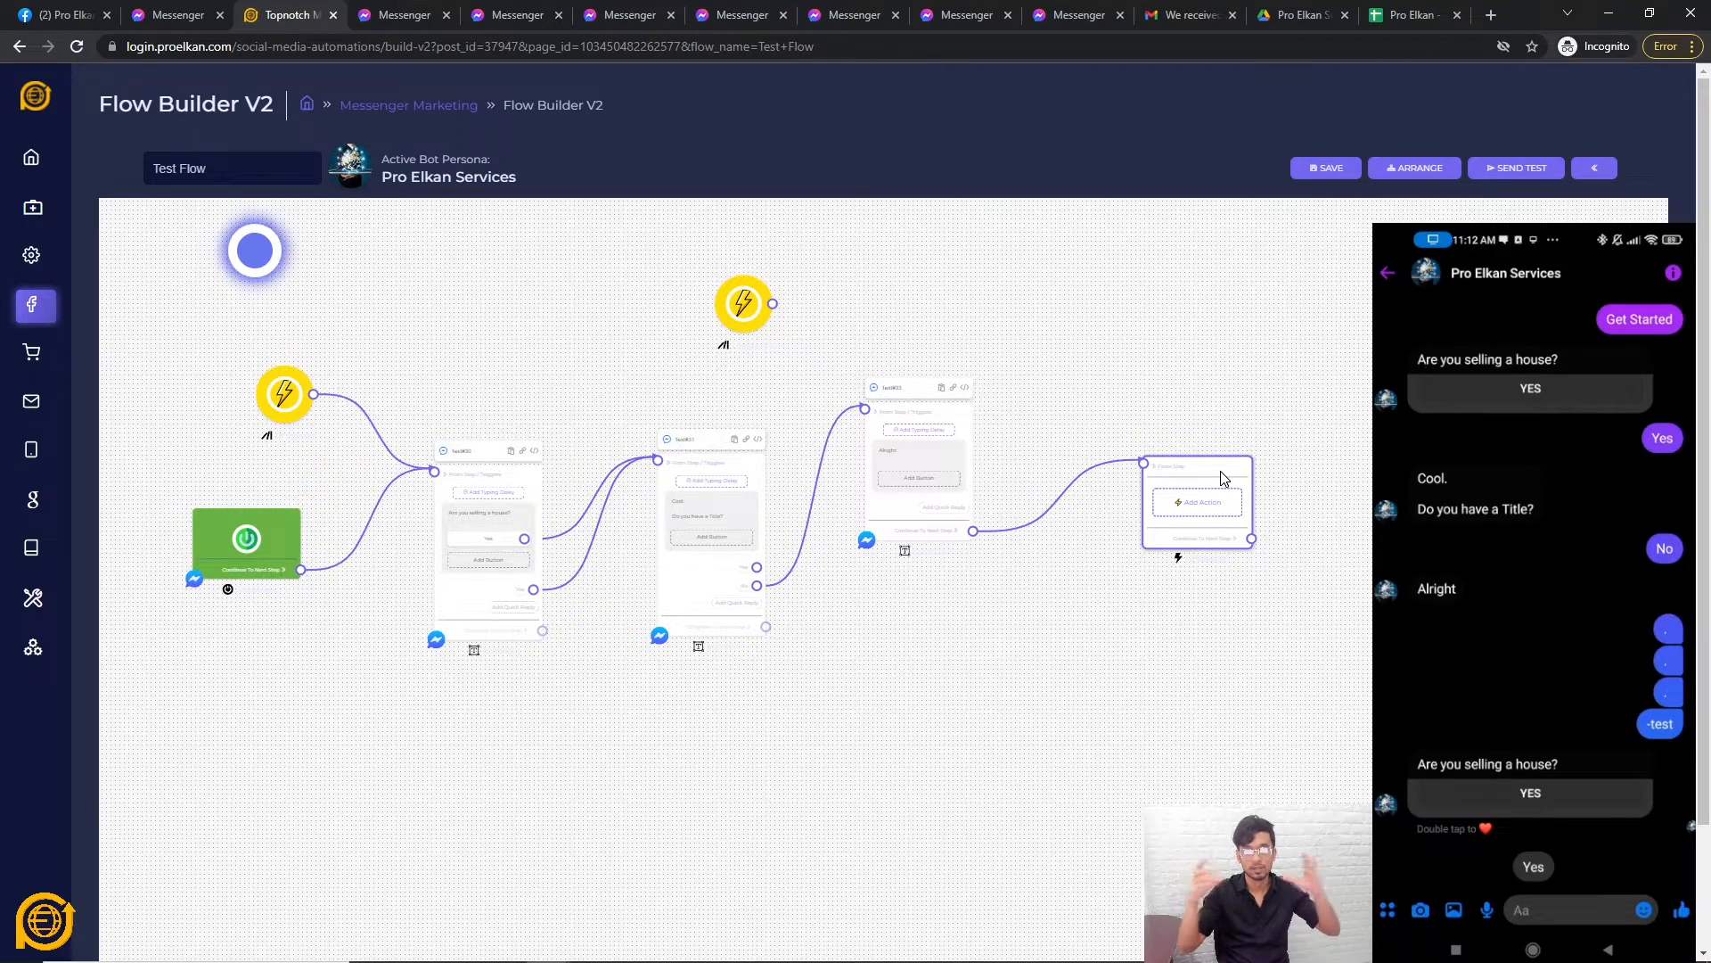
Position the action step next to the Alright message and review its action types.
scroll(1055, 599, "up", 2)
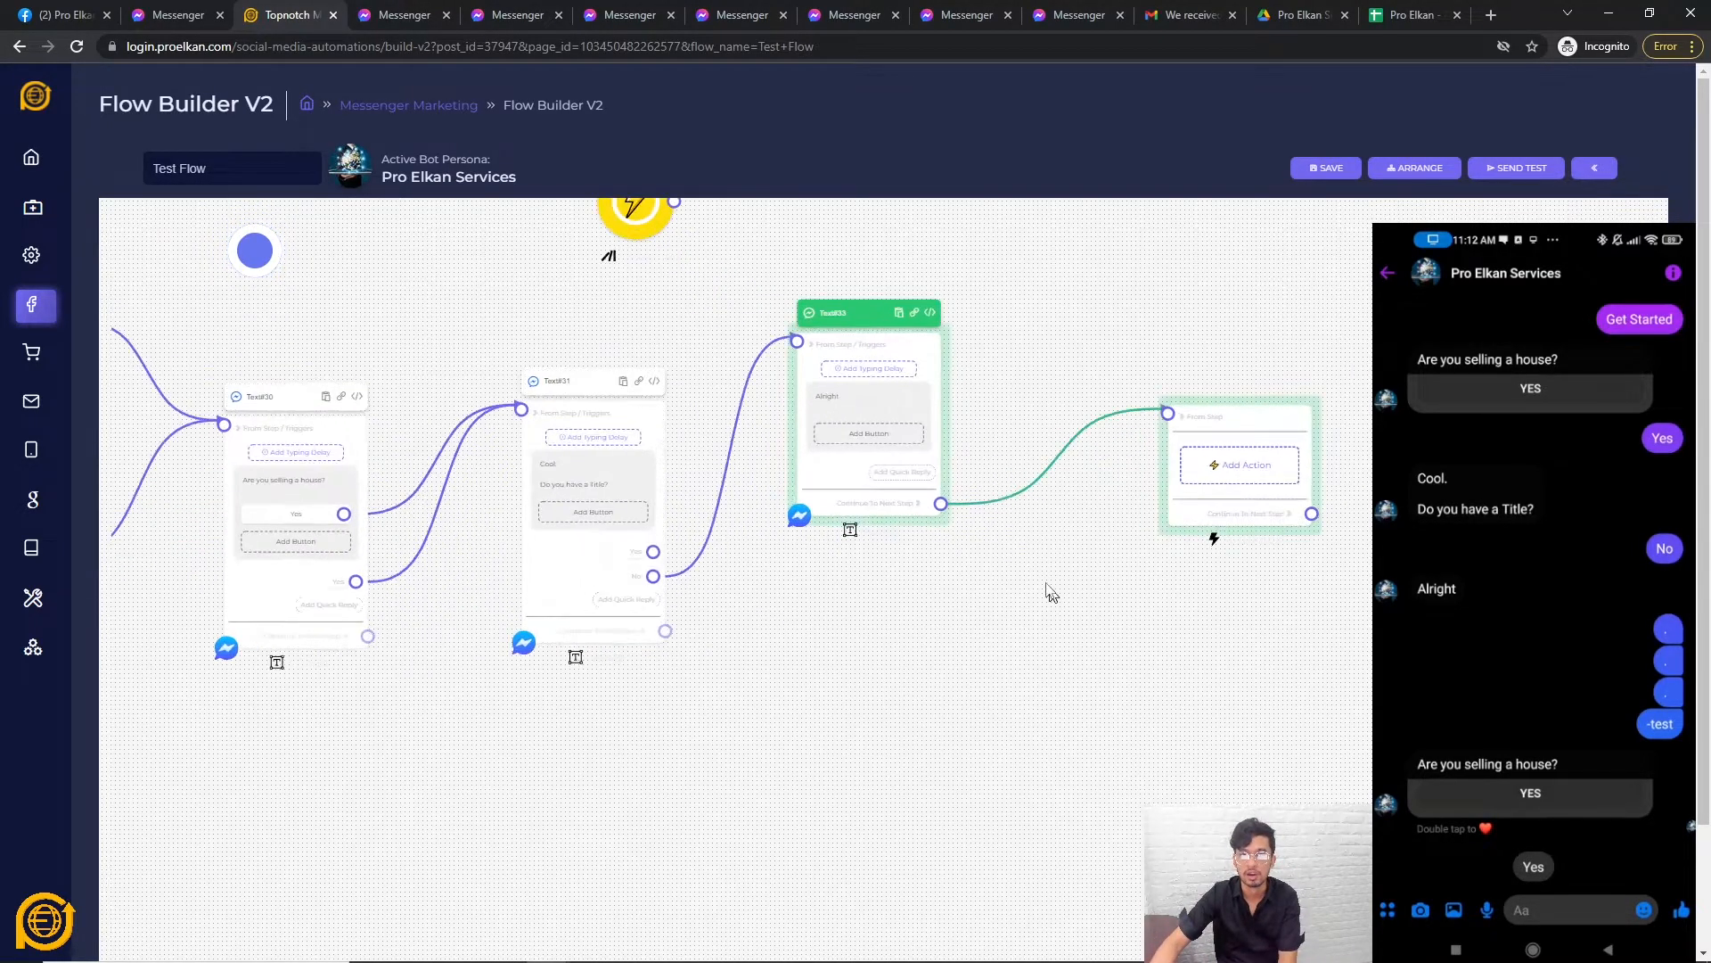
left_click_drag(1055, 599, 990, 704)
left_click_drag(1132, 603, 1048, 595)
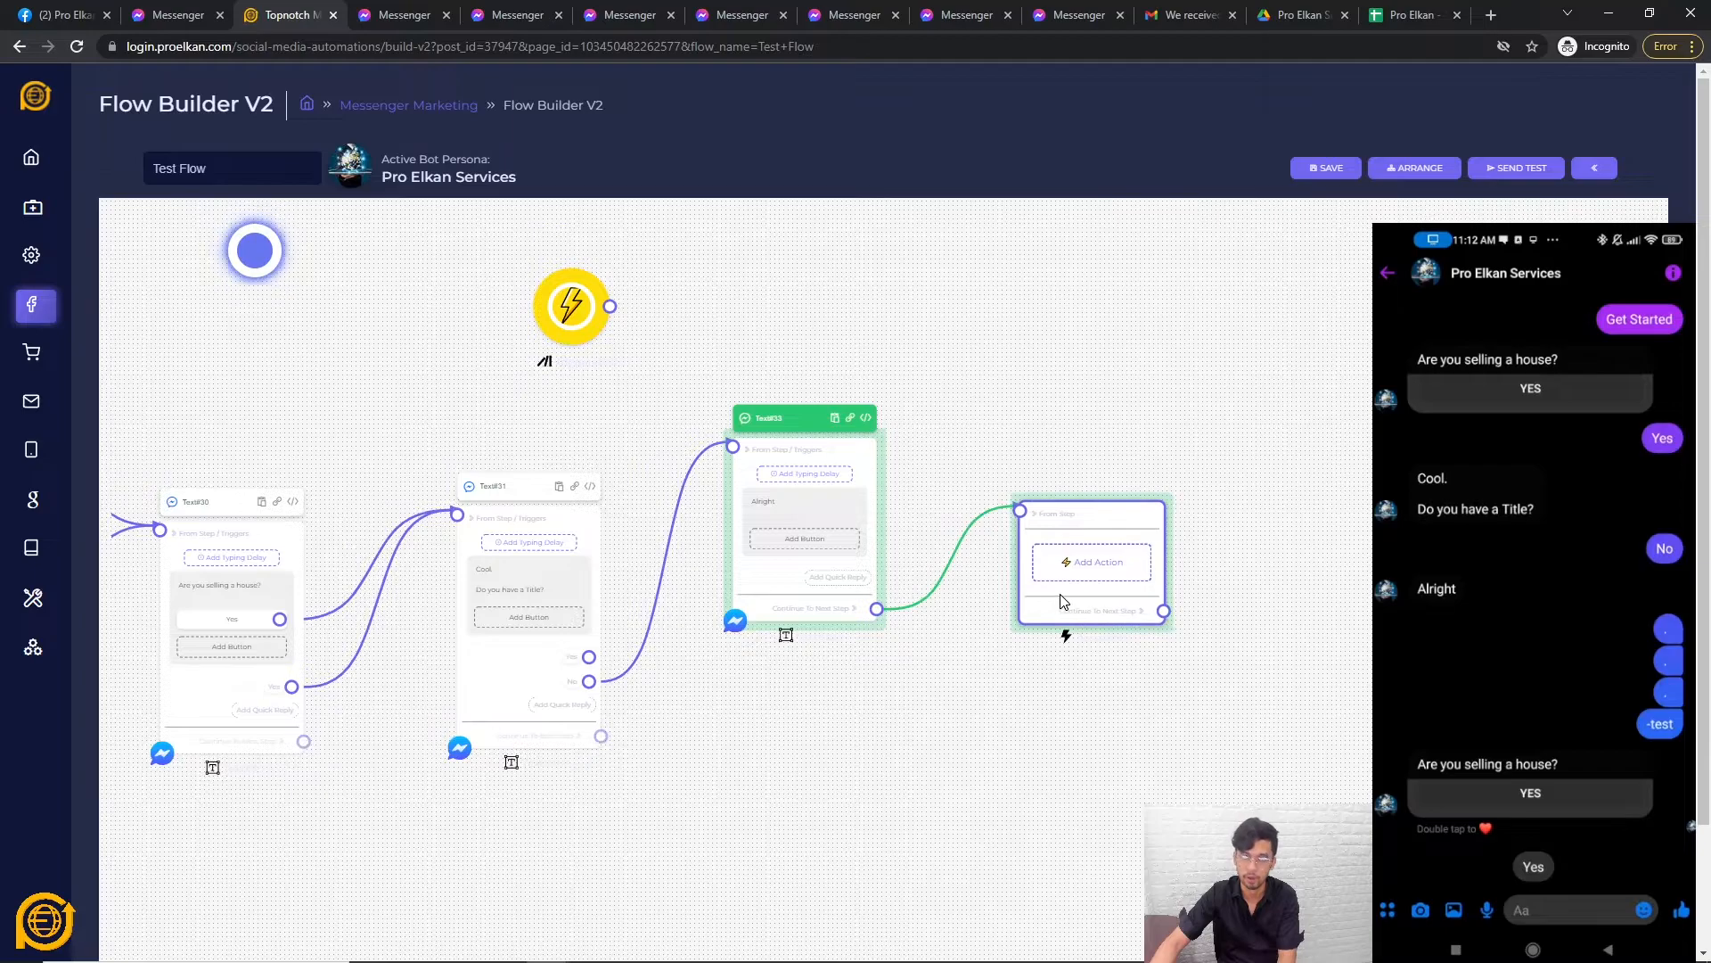
left_click(1114, 565)
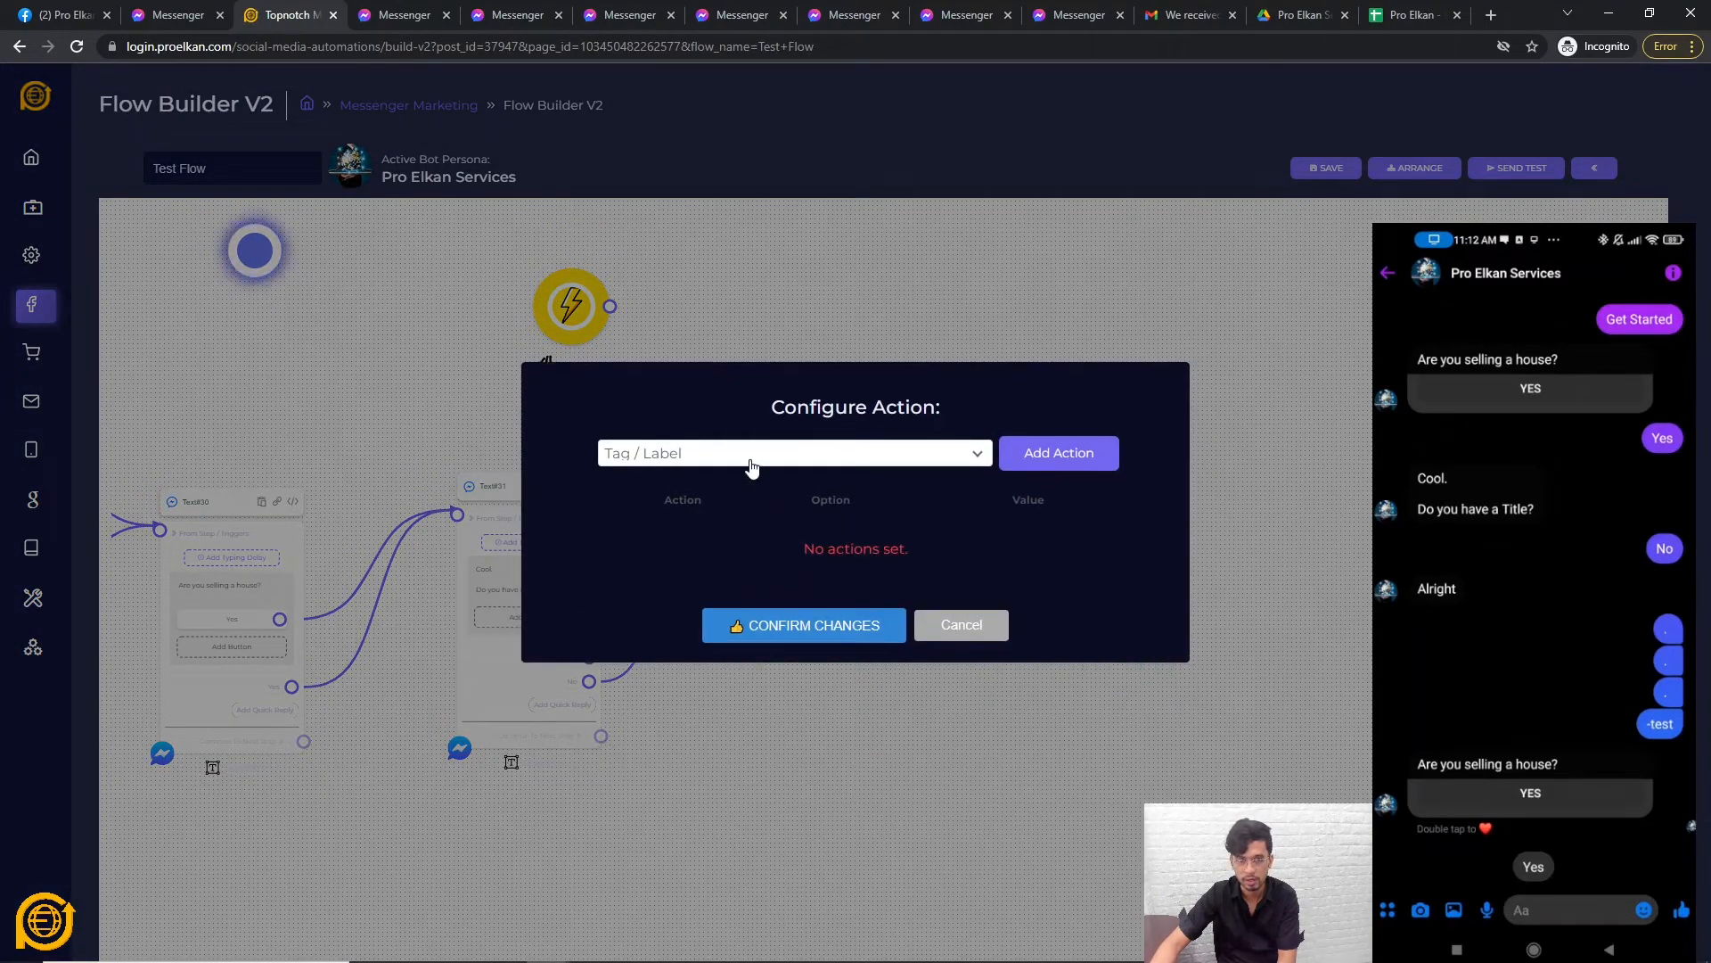
left_click(752, 464)
left_click(665, 902)
left_click_drag(664, 888, 1404, 846)
left_click_drag(1220, 615, 834, 659)
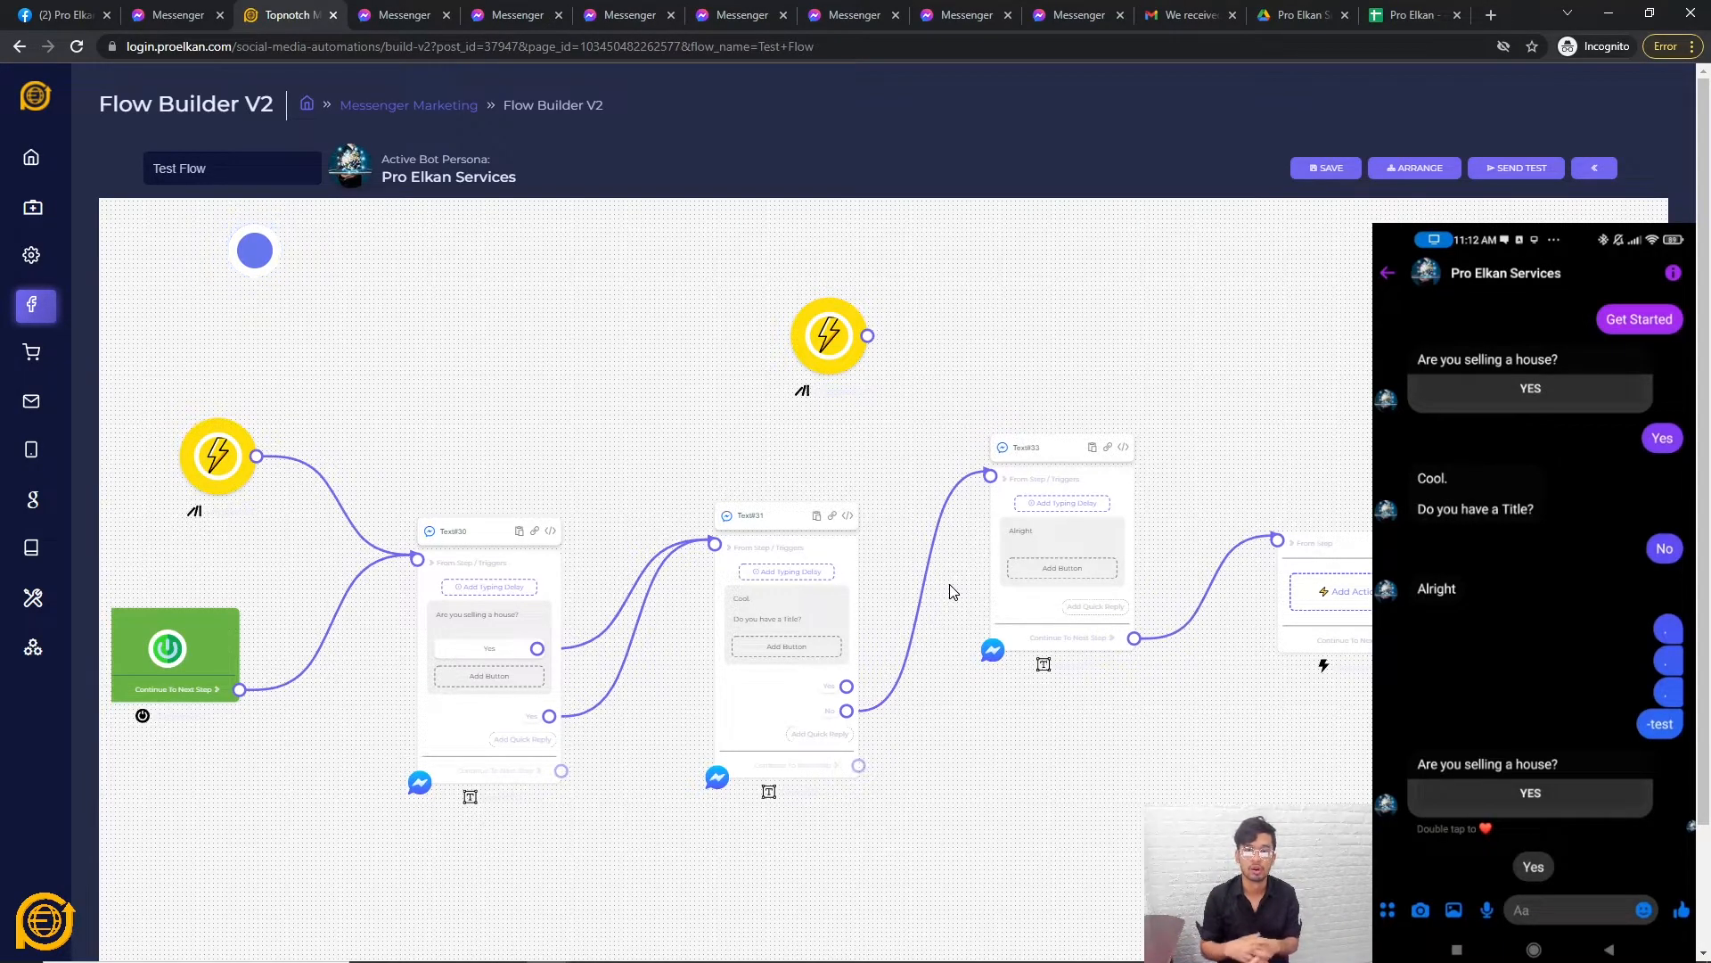
scroll(1199, 760, "down", 3)
left_click_drag(1200, 761, 1036, 738)
scroll(1033, 735, "up", 4)
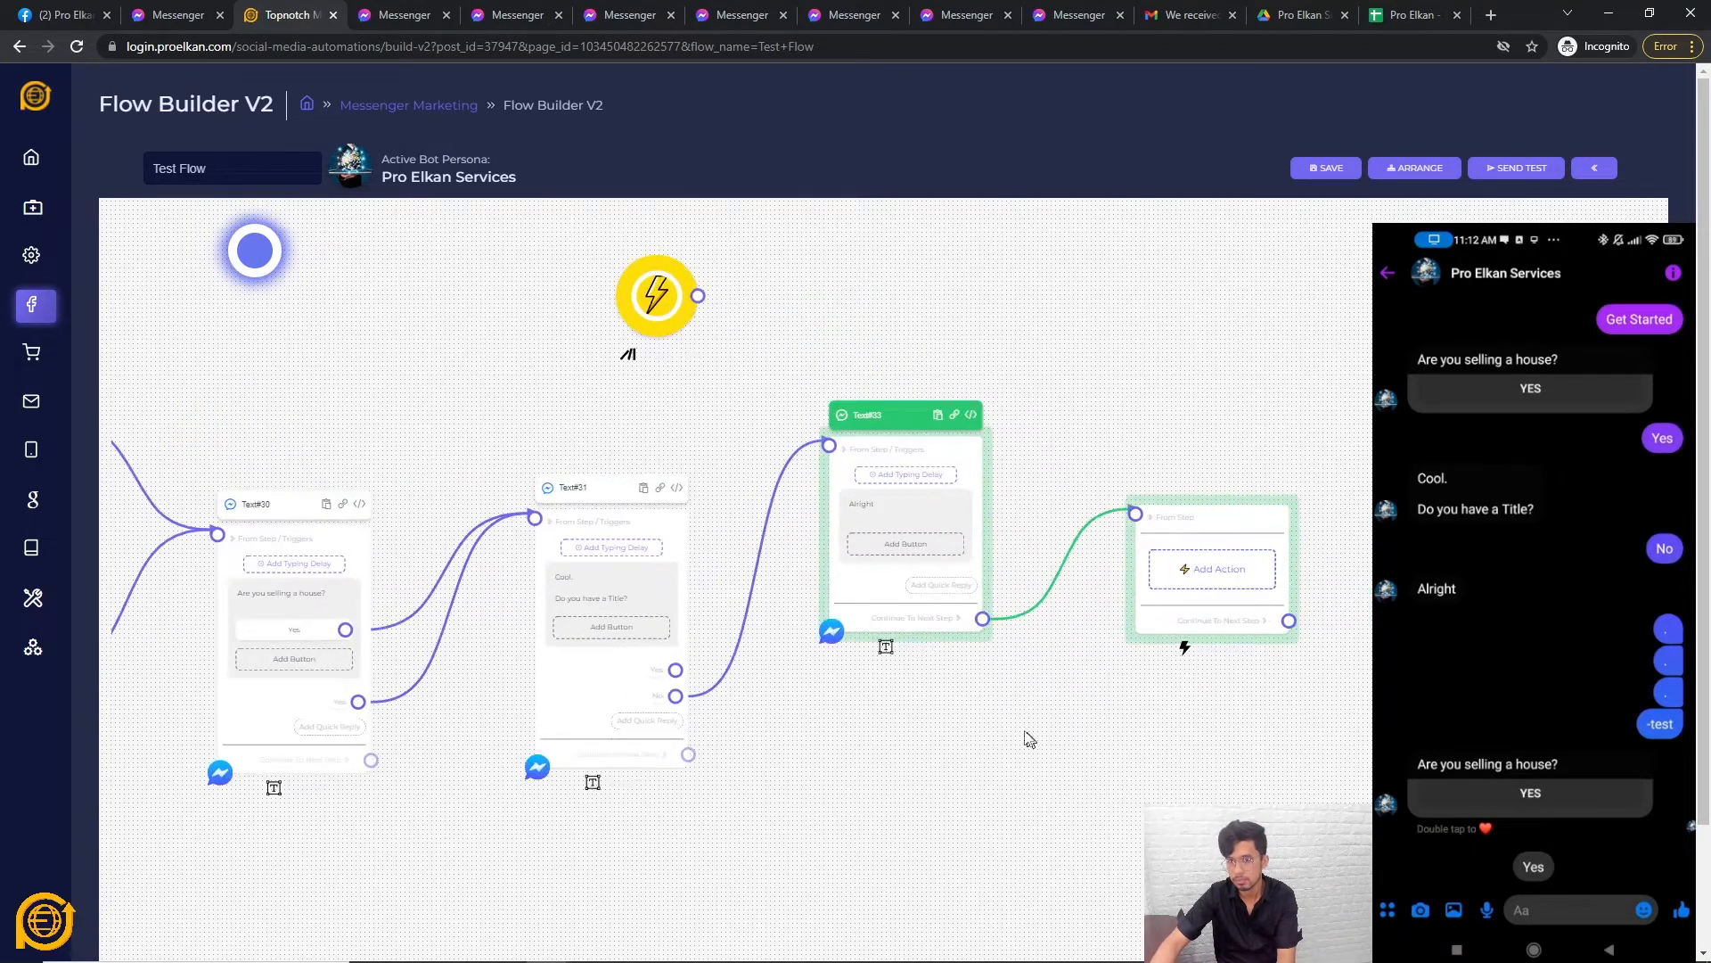
right_click(1010, 729)
left_click(936, 694)
right_click(1131, 628)
left_click(1104, 649)
left_click_drag(1146, 612, 1057, 662)
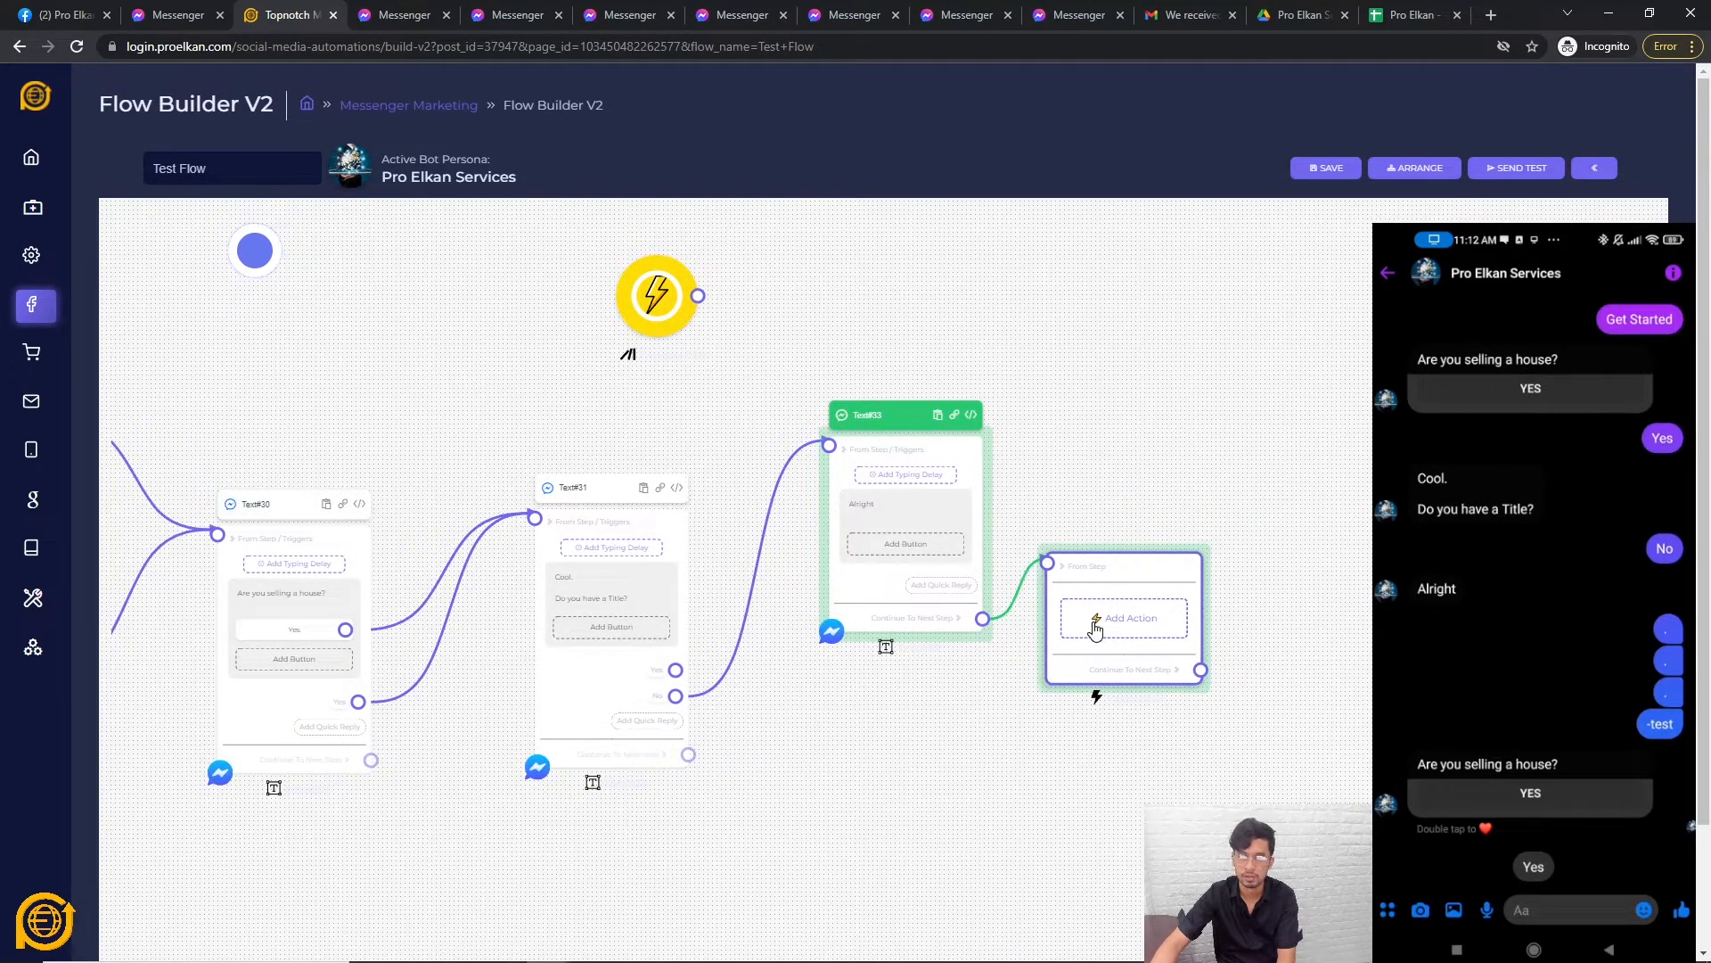
left_click(1093, 627)
left_click(786, 465)
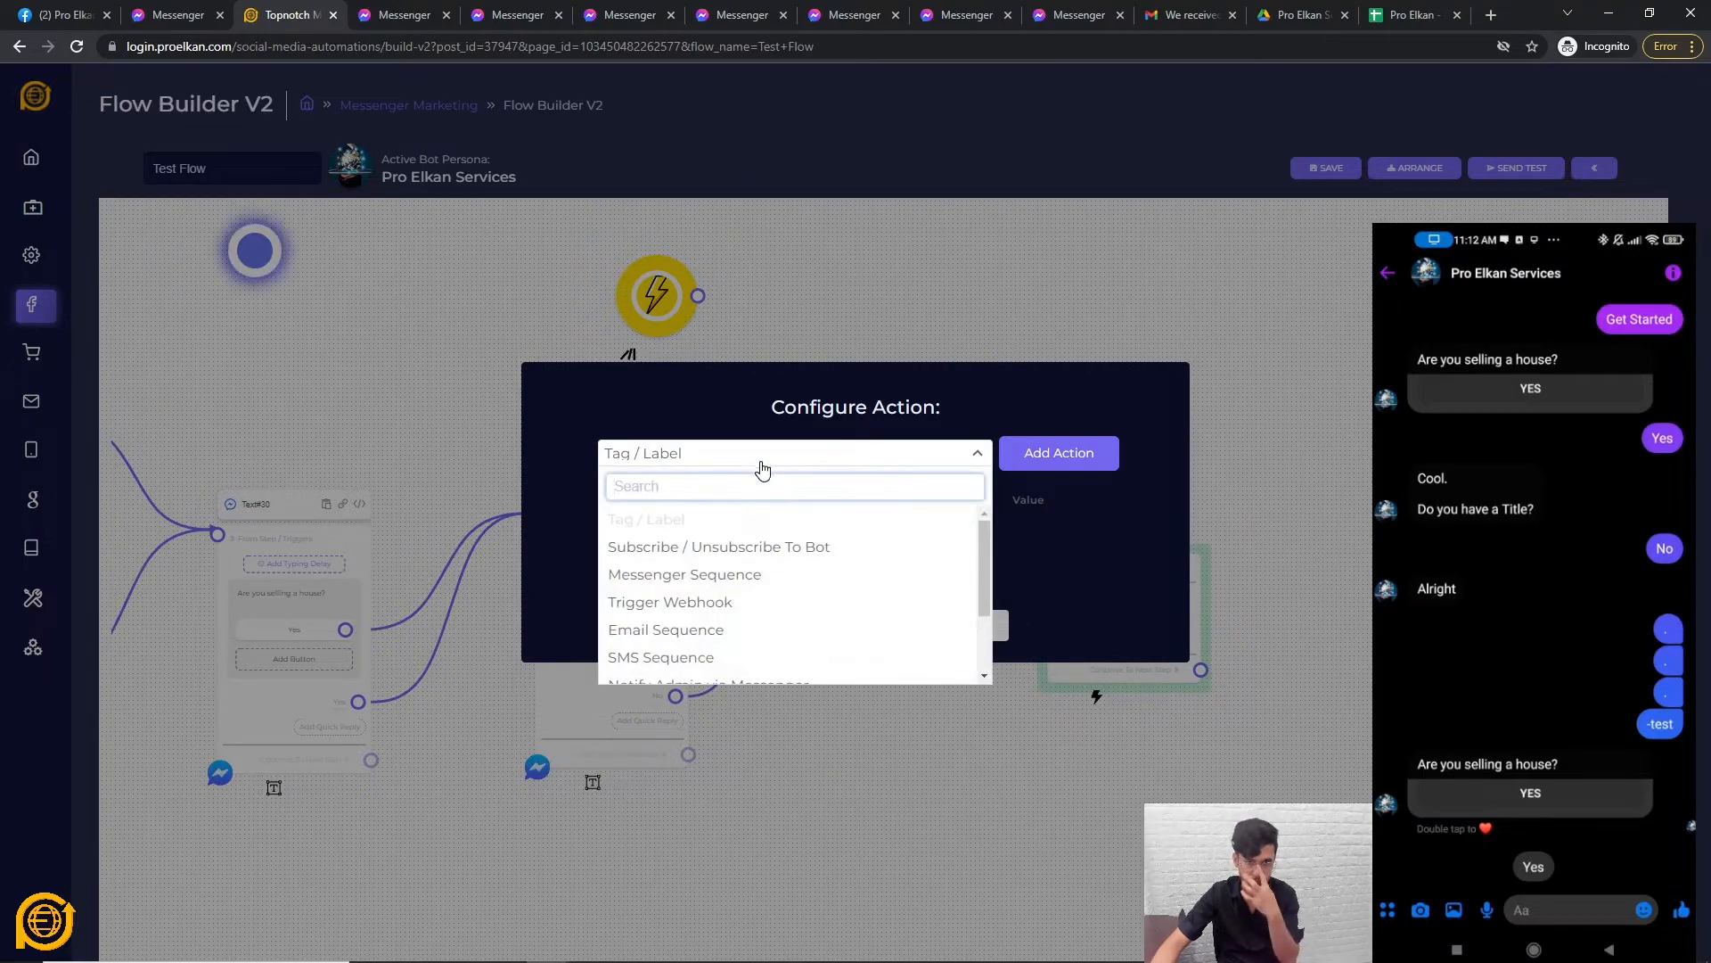
scroll(738, 571, "down", 2)
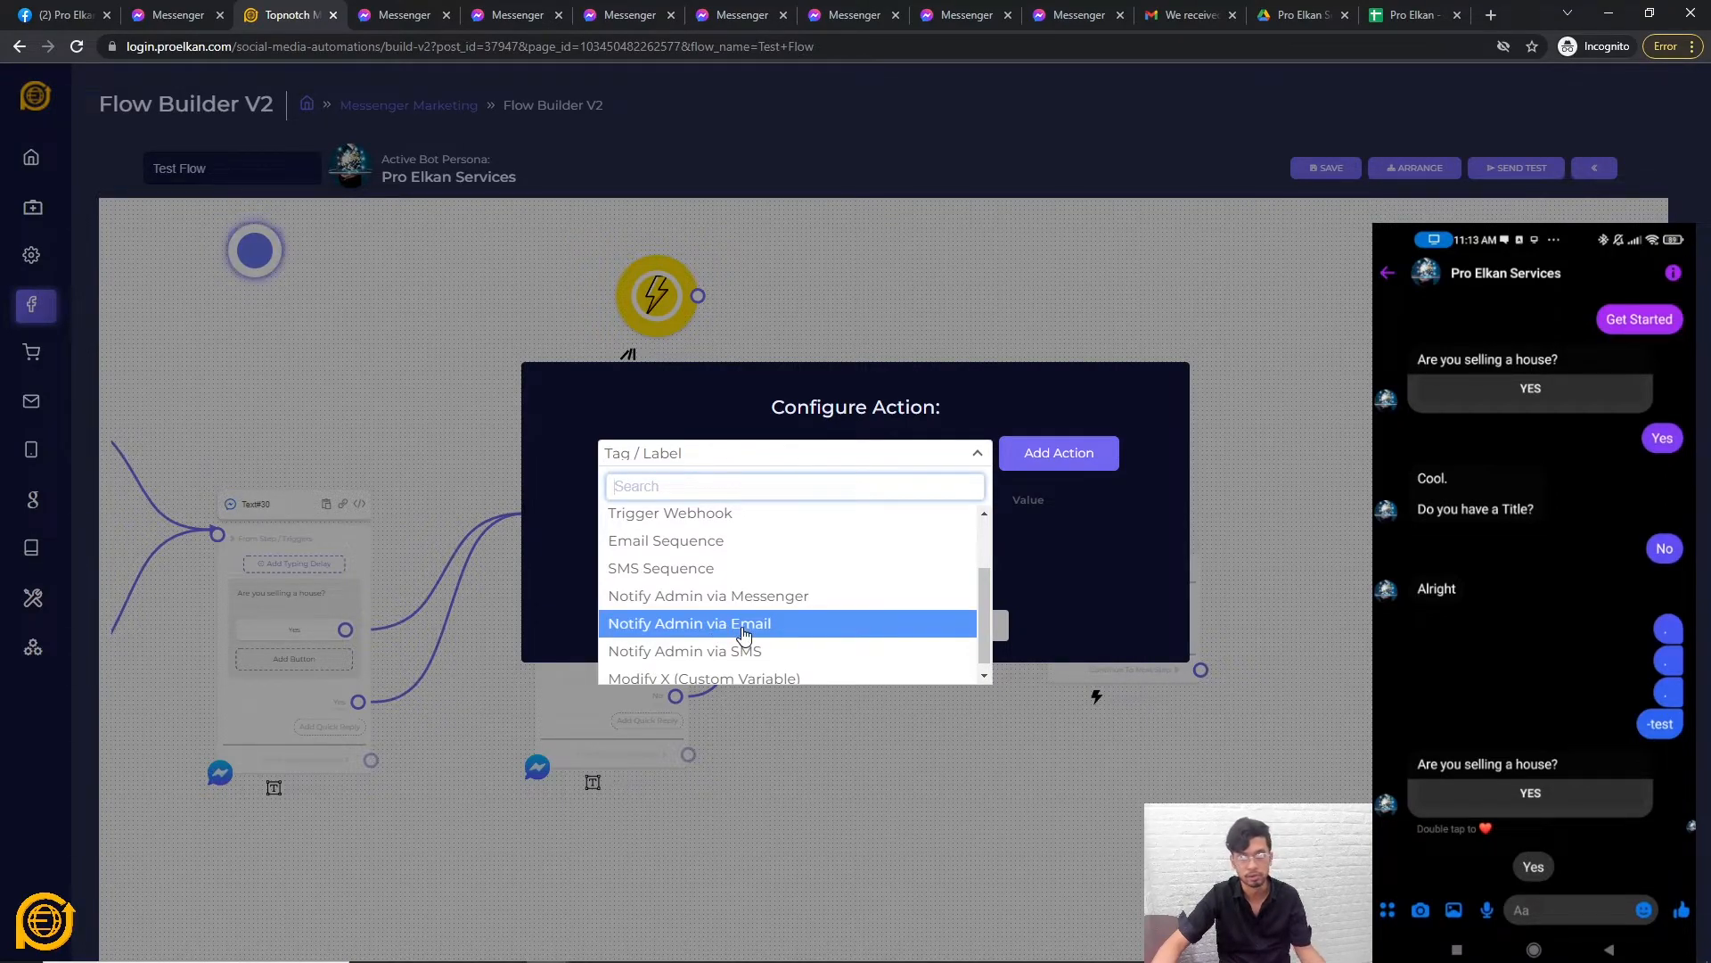
scroll(749, 638, "up", 3)
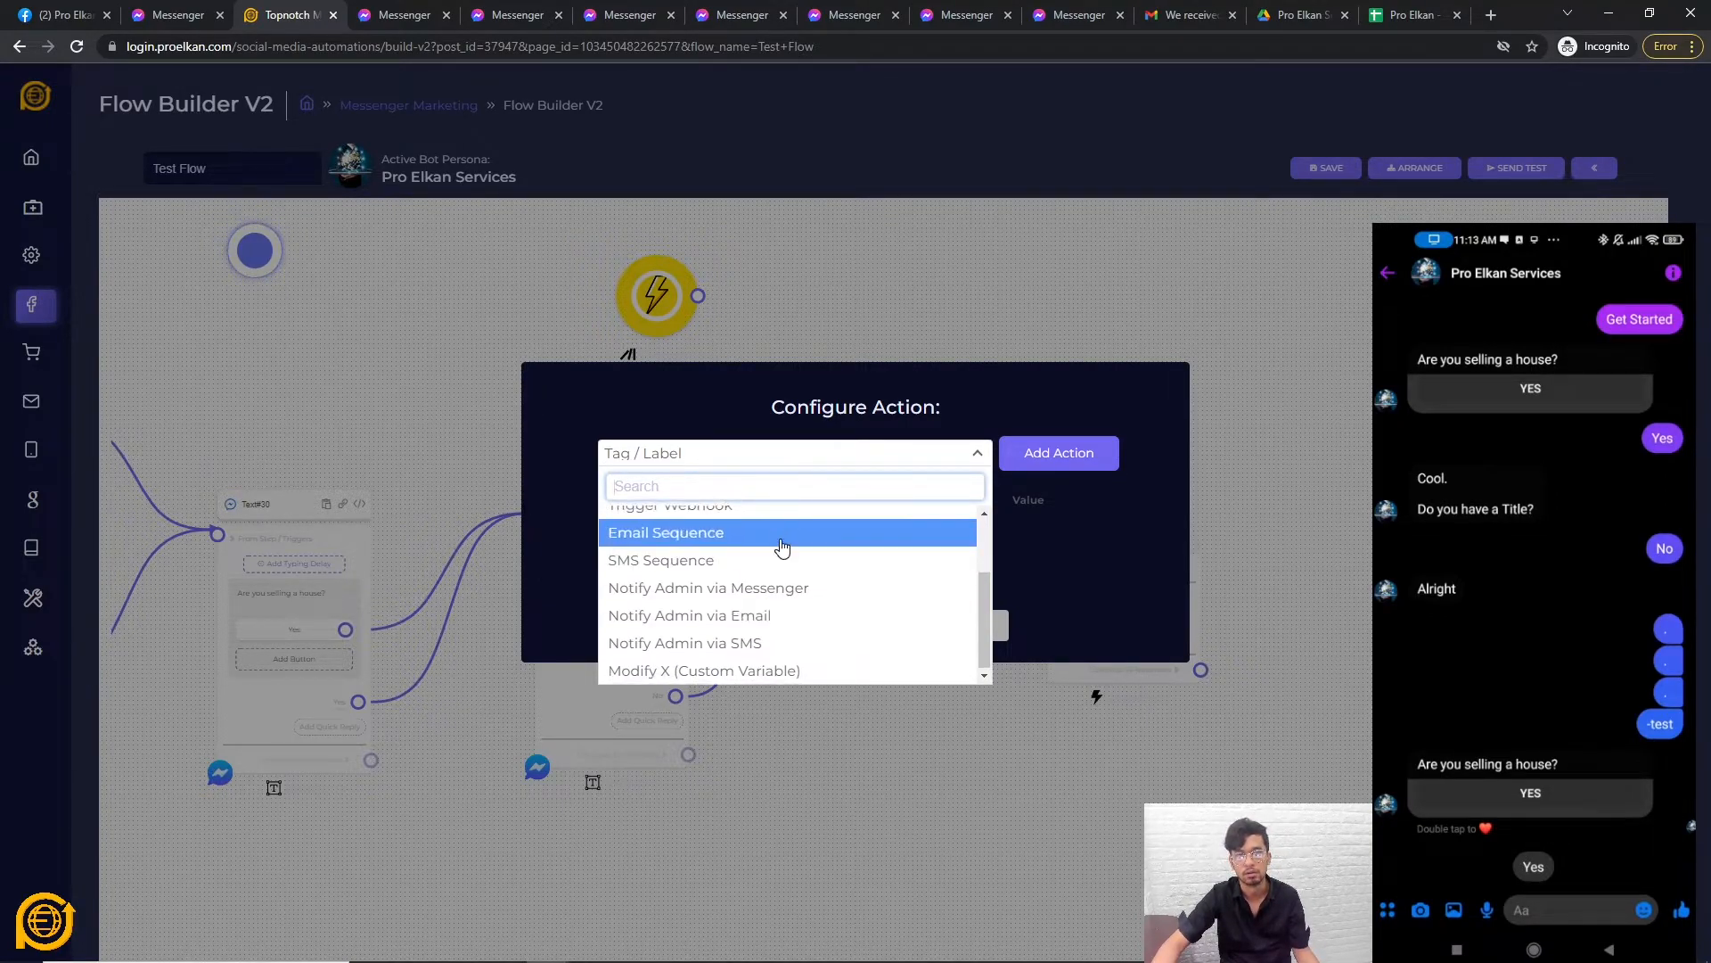
scroll(789, 593, "down", 2)
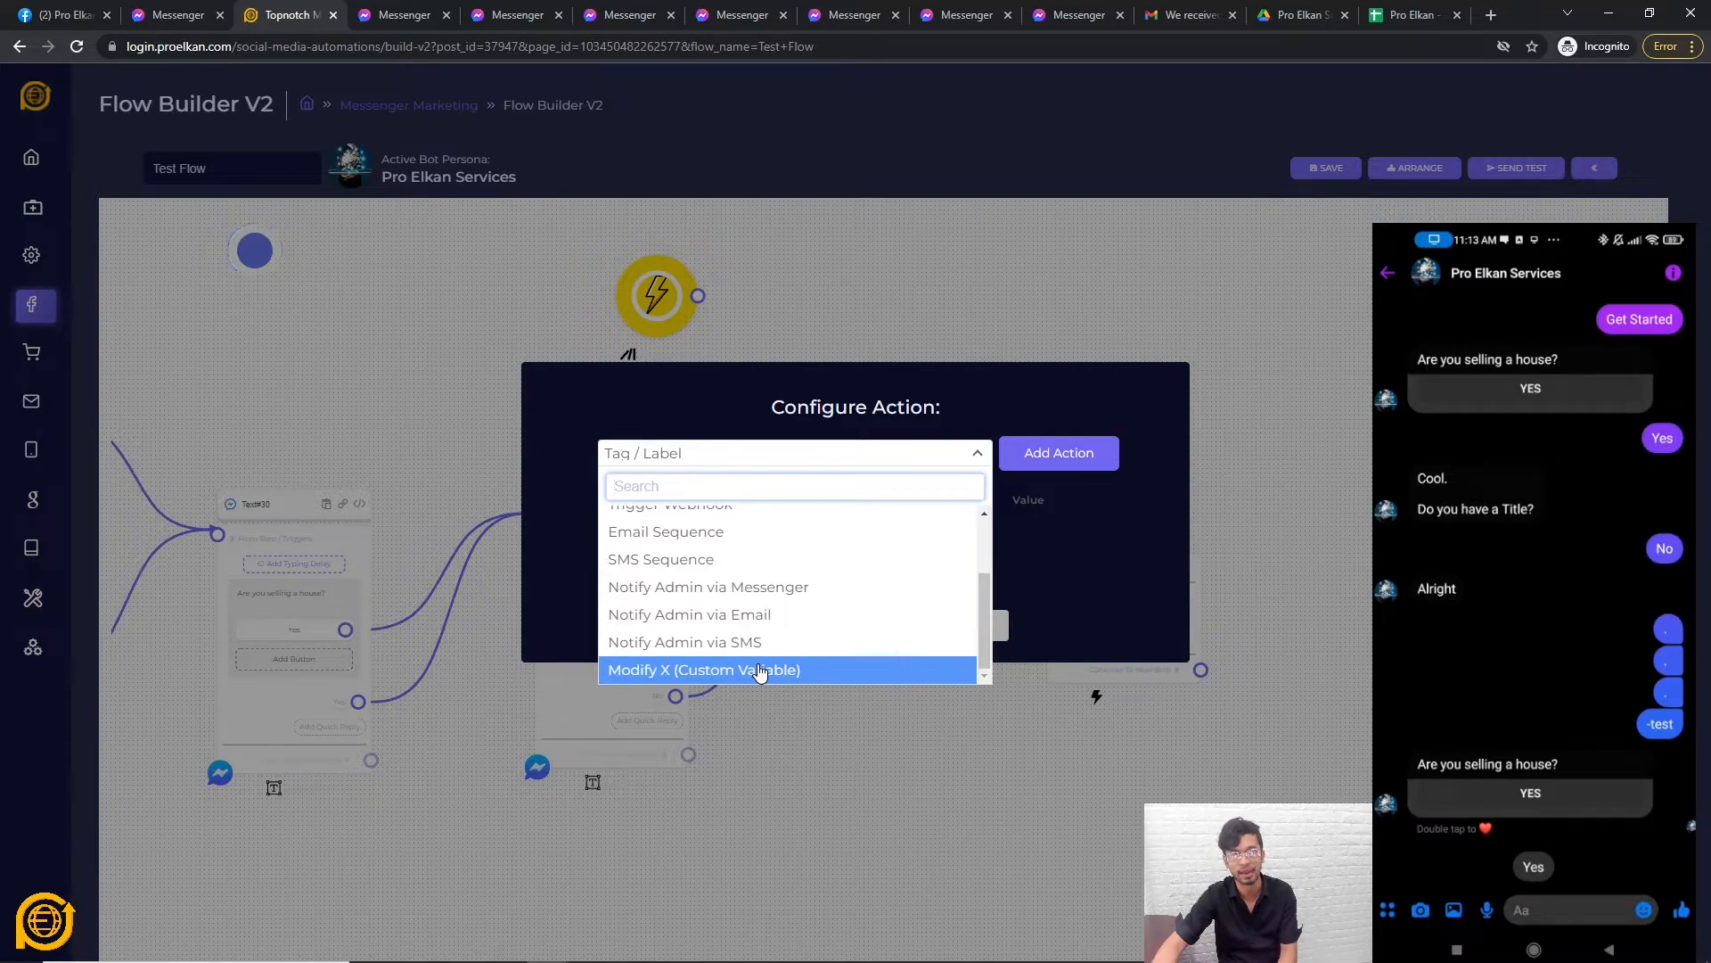
left_click(916, 756)
left_click_drag(916, 756, 1139, 718)
scroll(1113, 787, "down", 3)
left_click_drag(1110, 787, 993, 799)
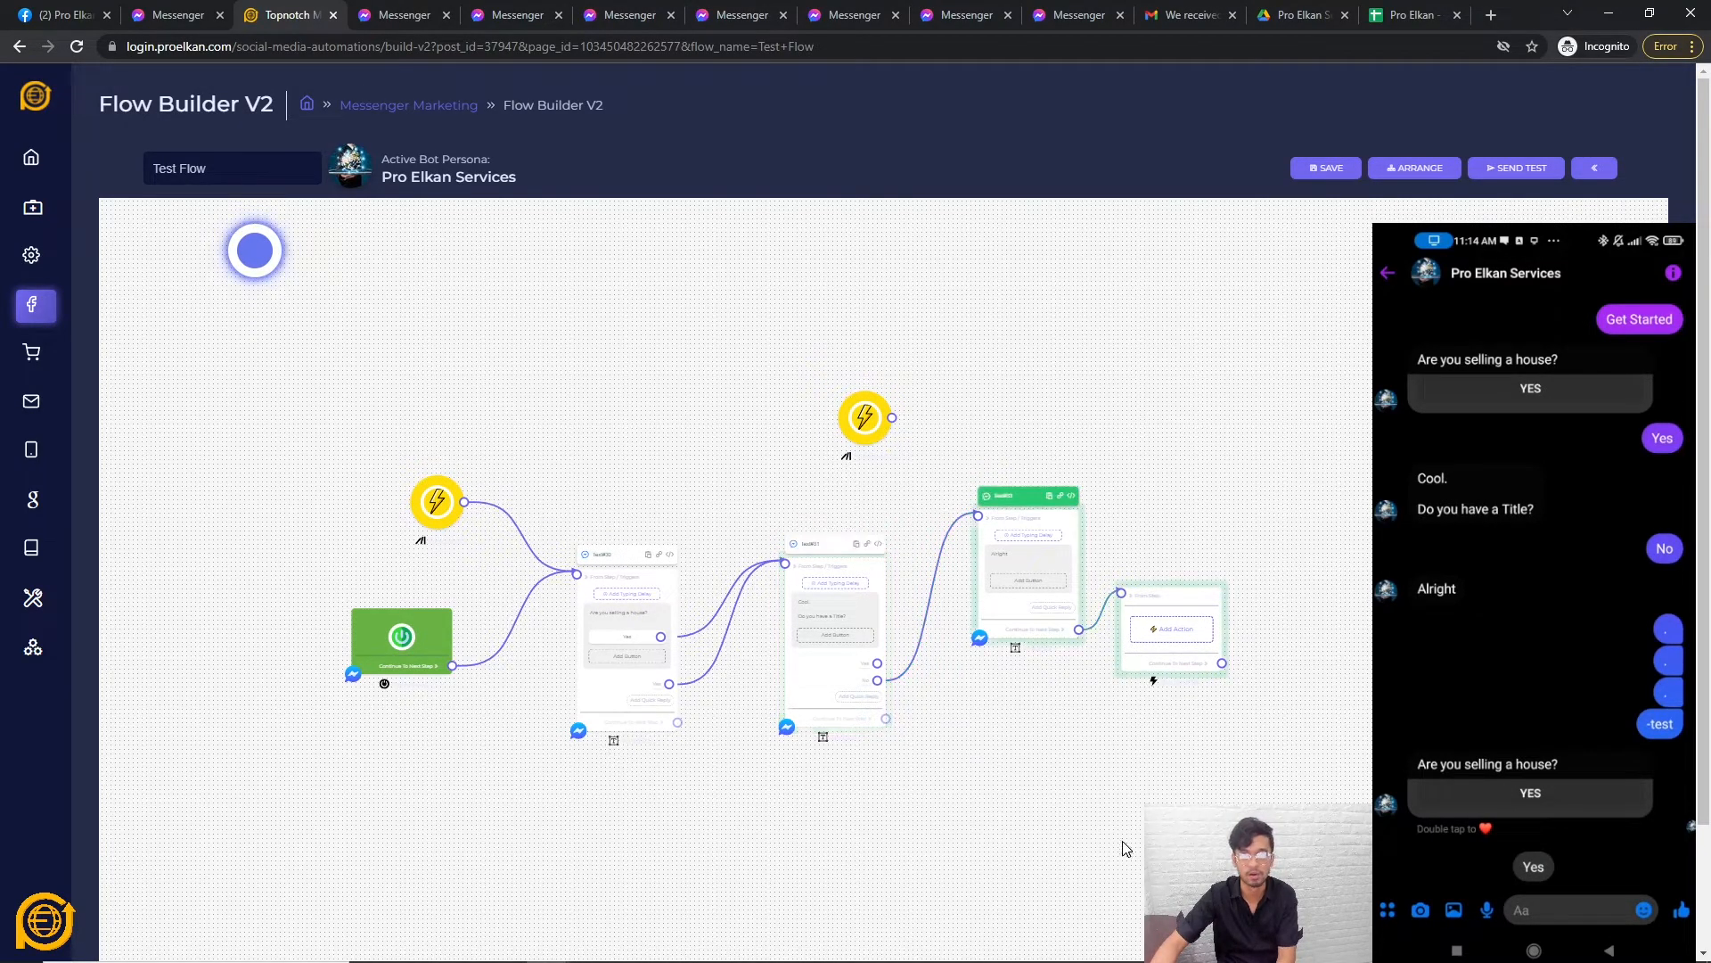
right_click(848, 477)
left_click(894, 475)
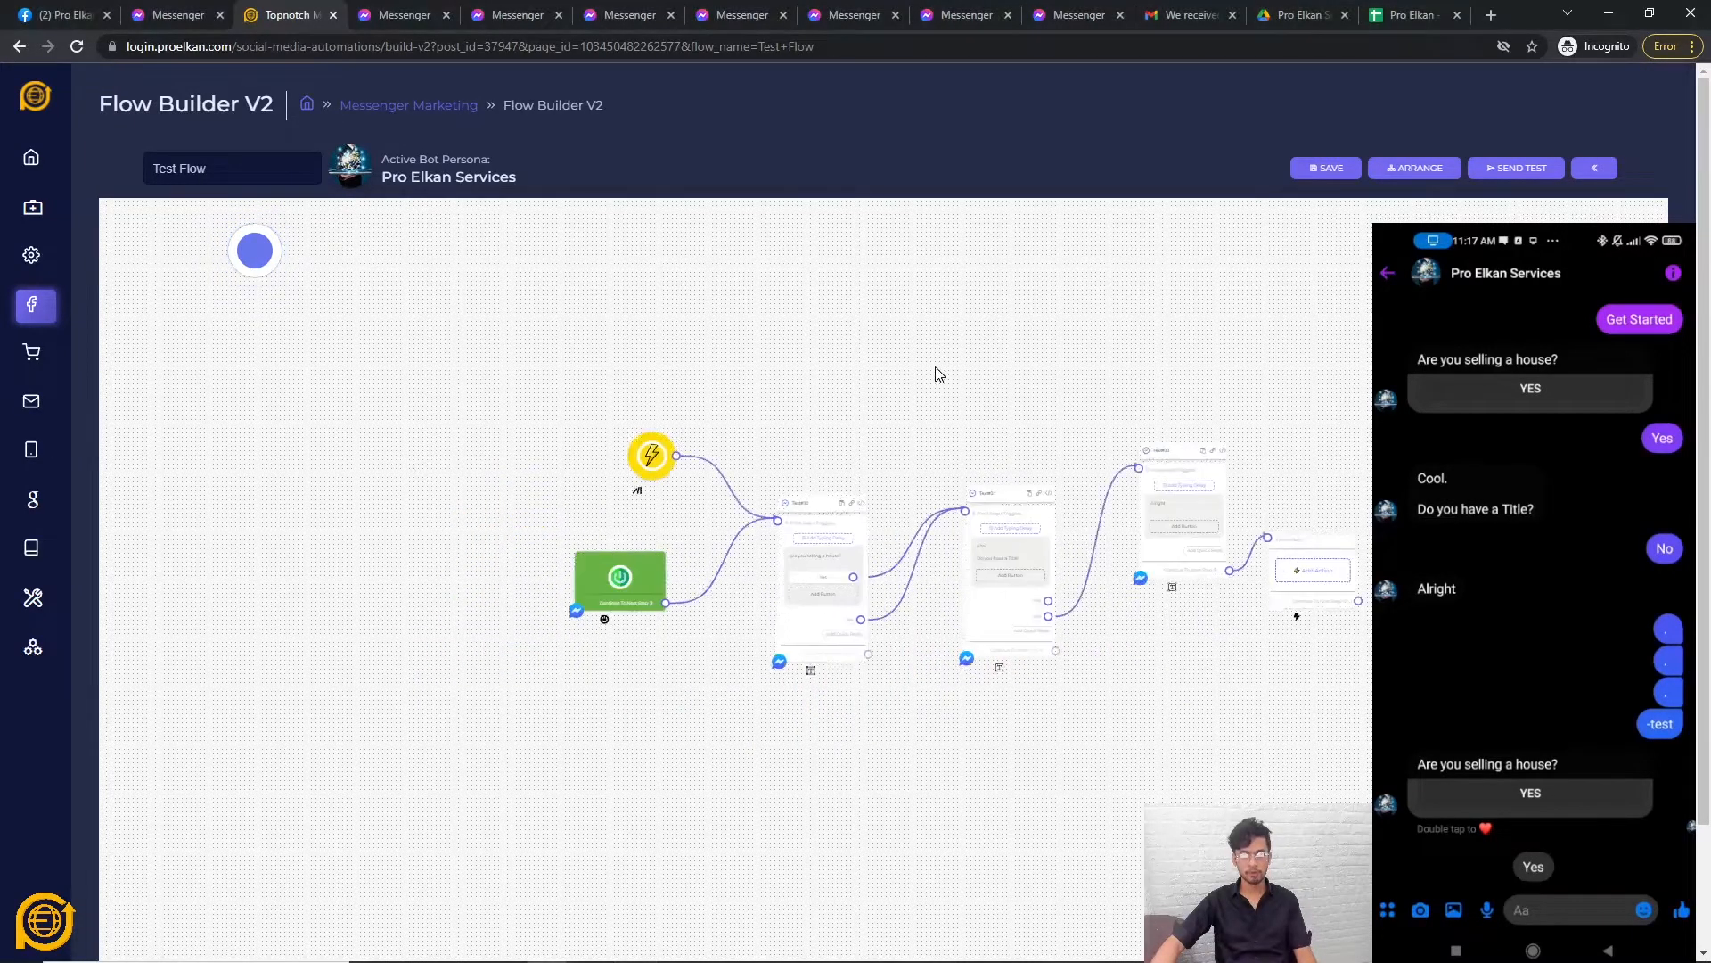
left_click_drag(939, 373, 875, 367)
scroll(724, 432, "up", 1)
scroll(724, 440, "up", 4)
scroll(875, 367, "up", 1)
scroll(880, 366, "down", 1)
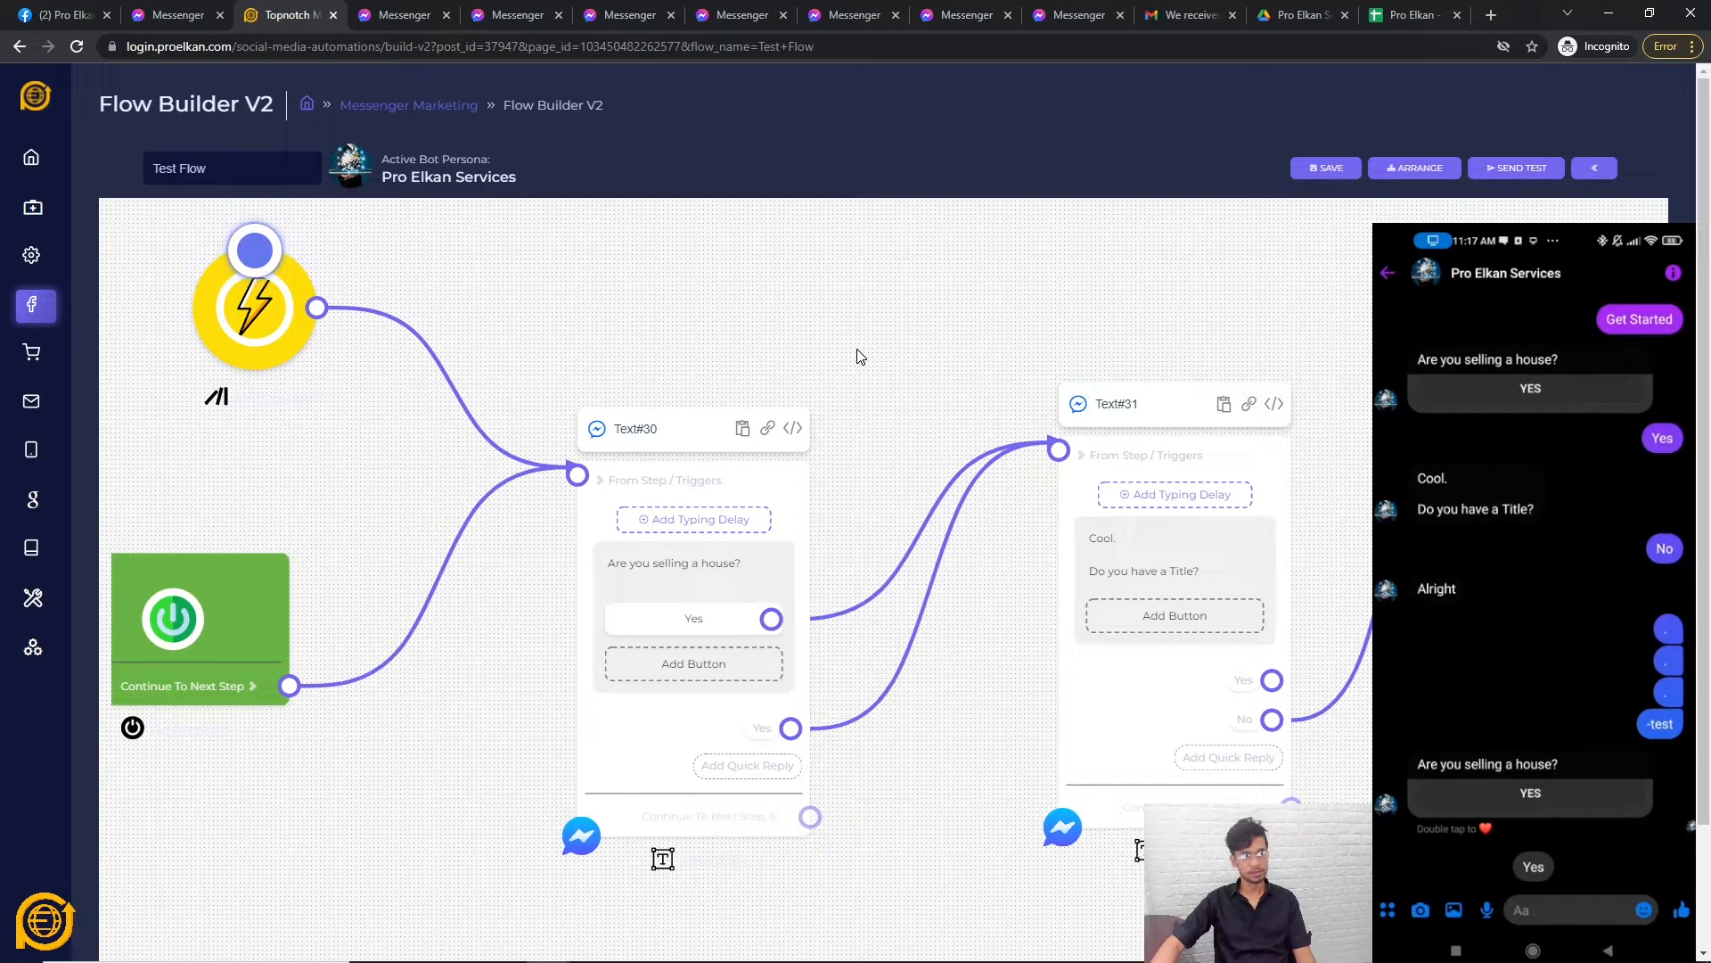
left_click_drag(860, 356, 882, 368)
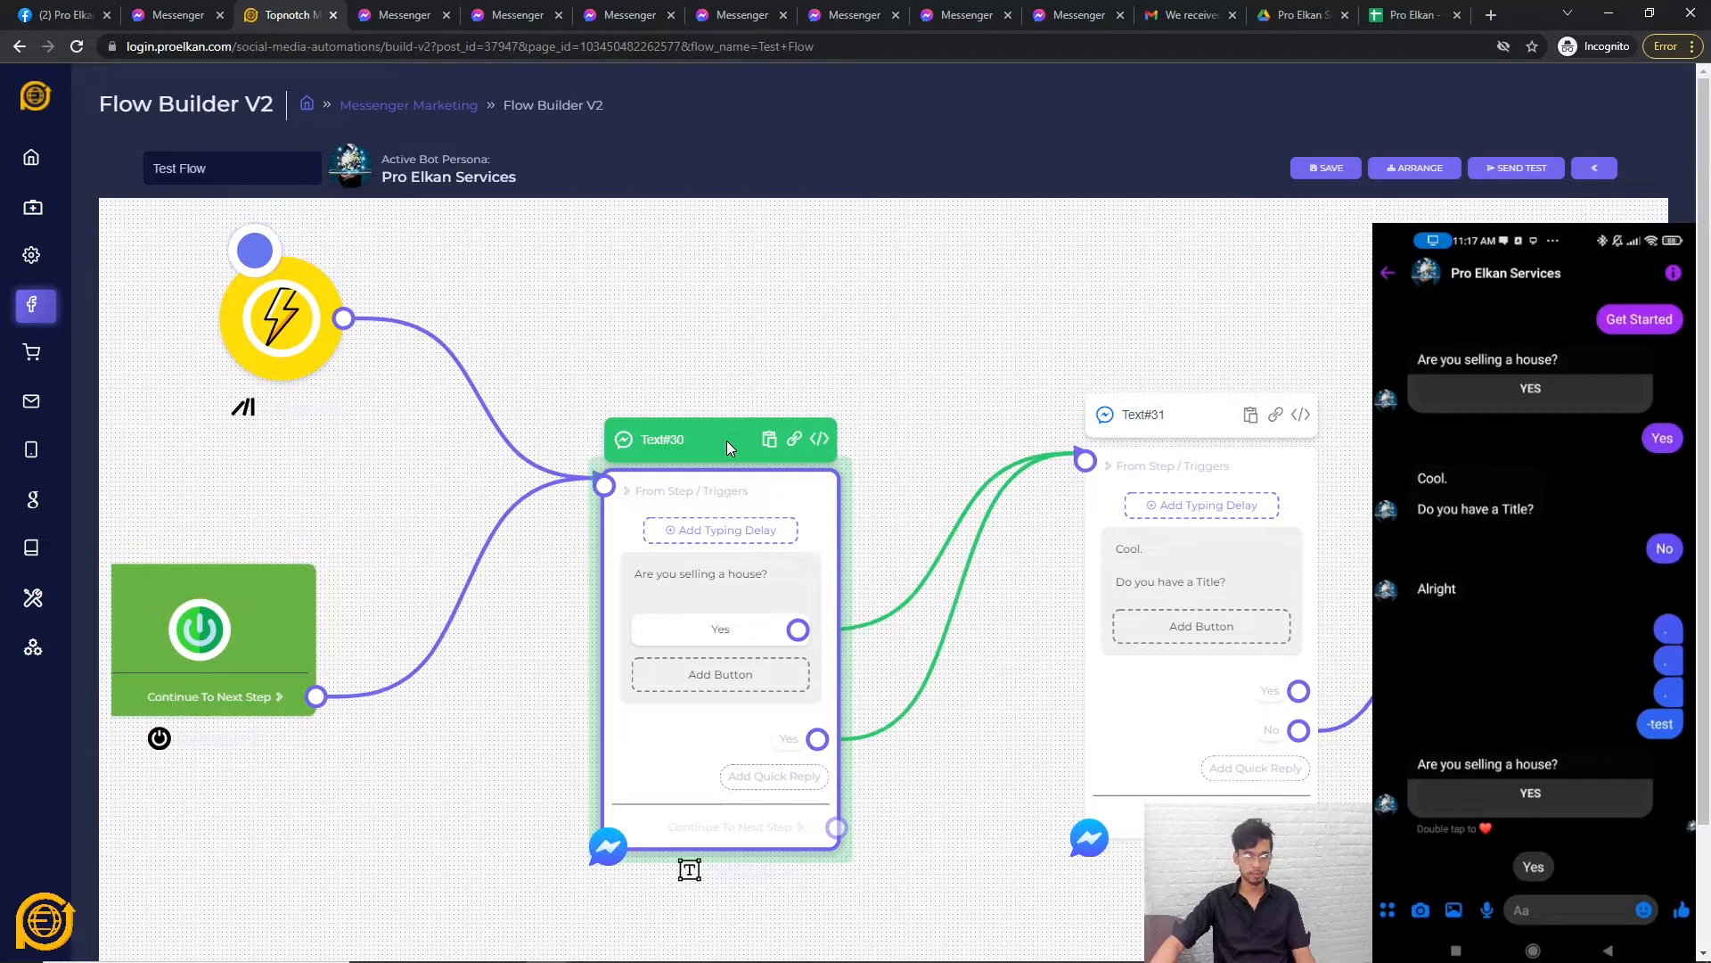
left_click_drag(764, 366, 800, 363)
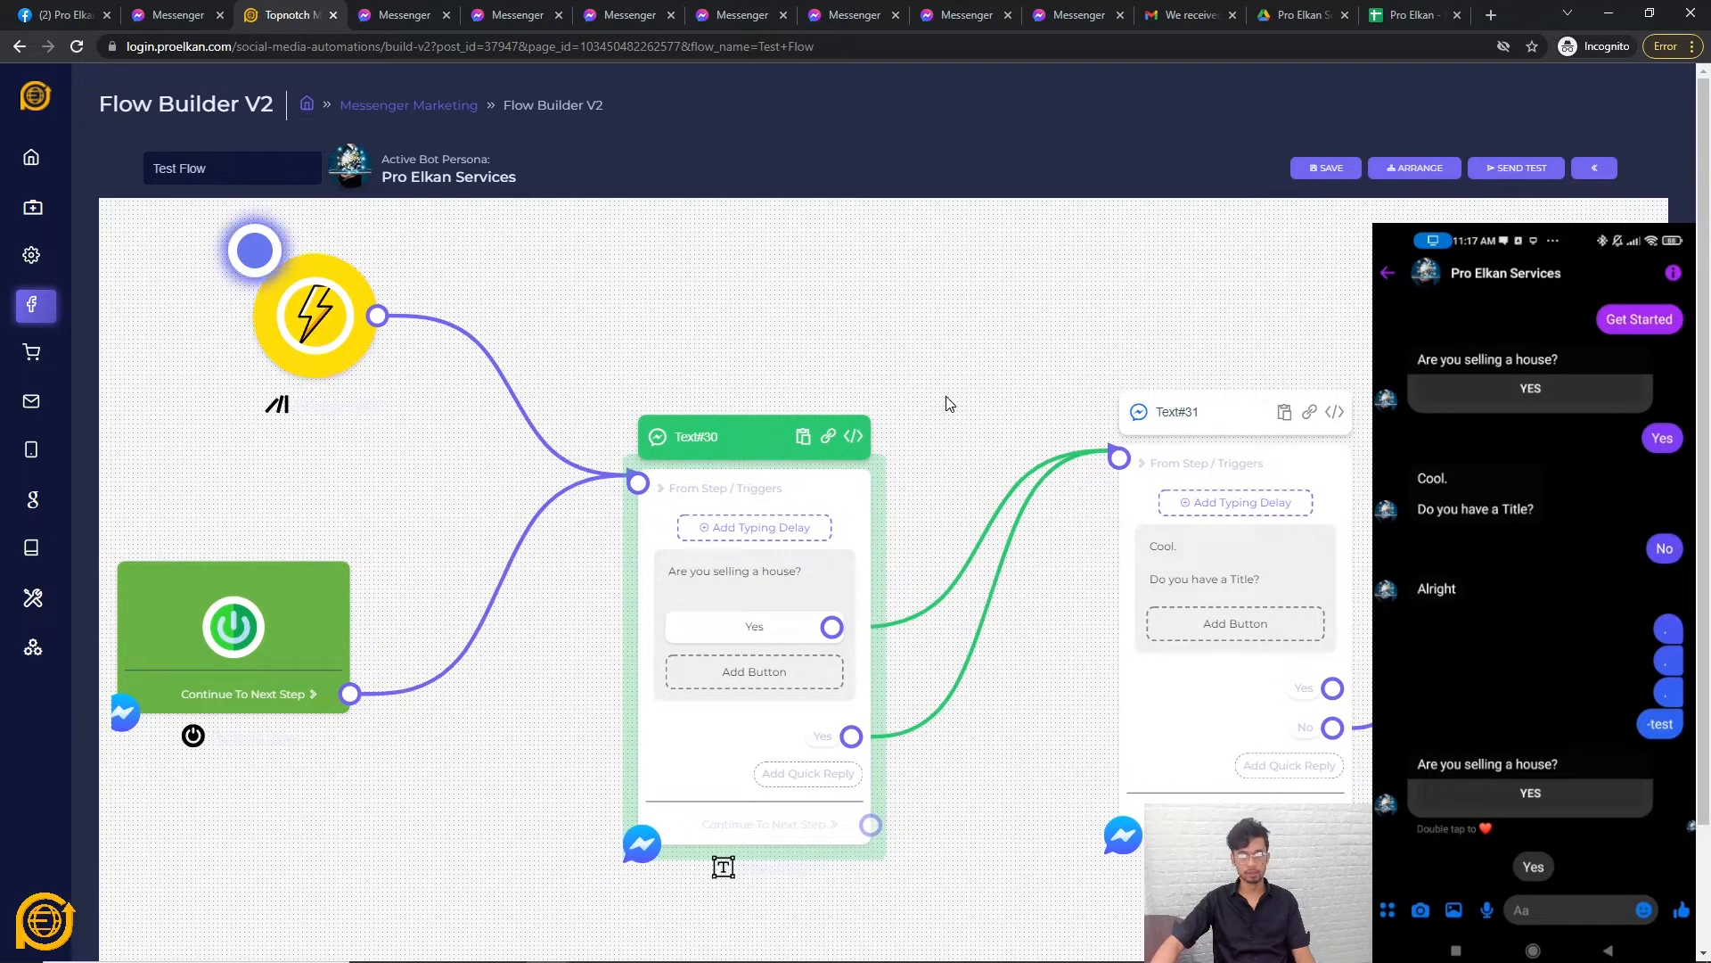
left_click_drag(949, 403, 907, 390)
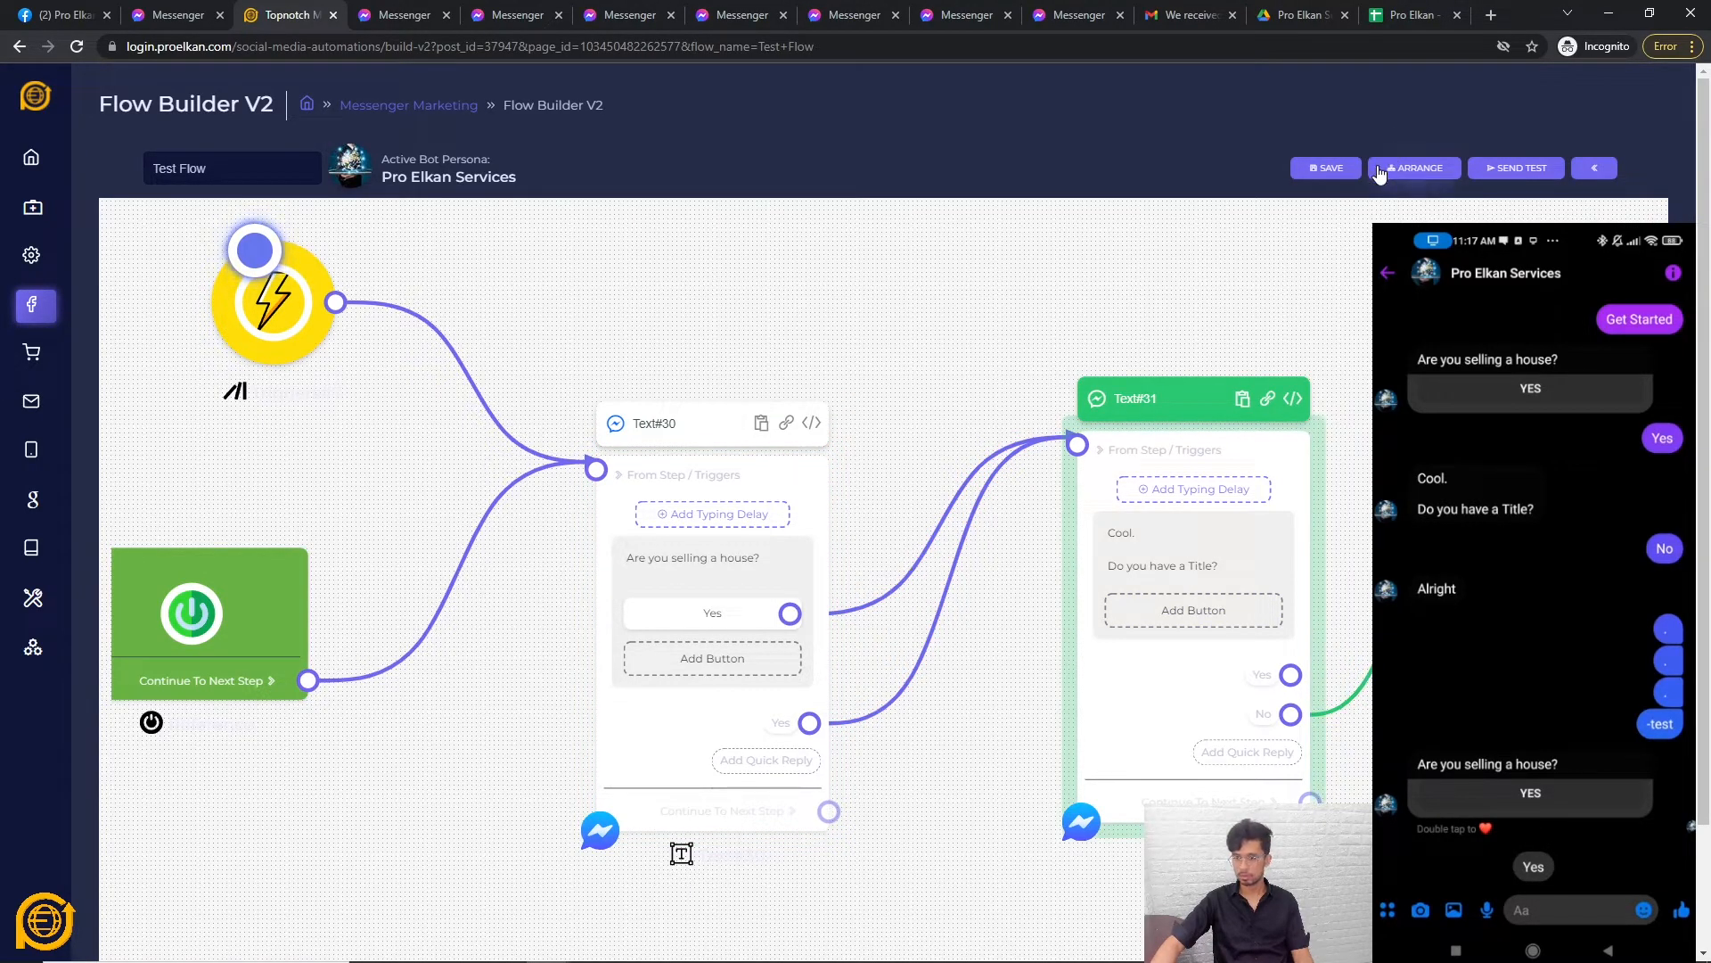
Copy Text#30's JSON code, delete the unconnected Action#38 step, and save the flow.
left_click(810, 430)
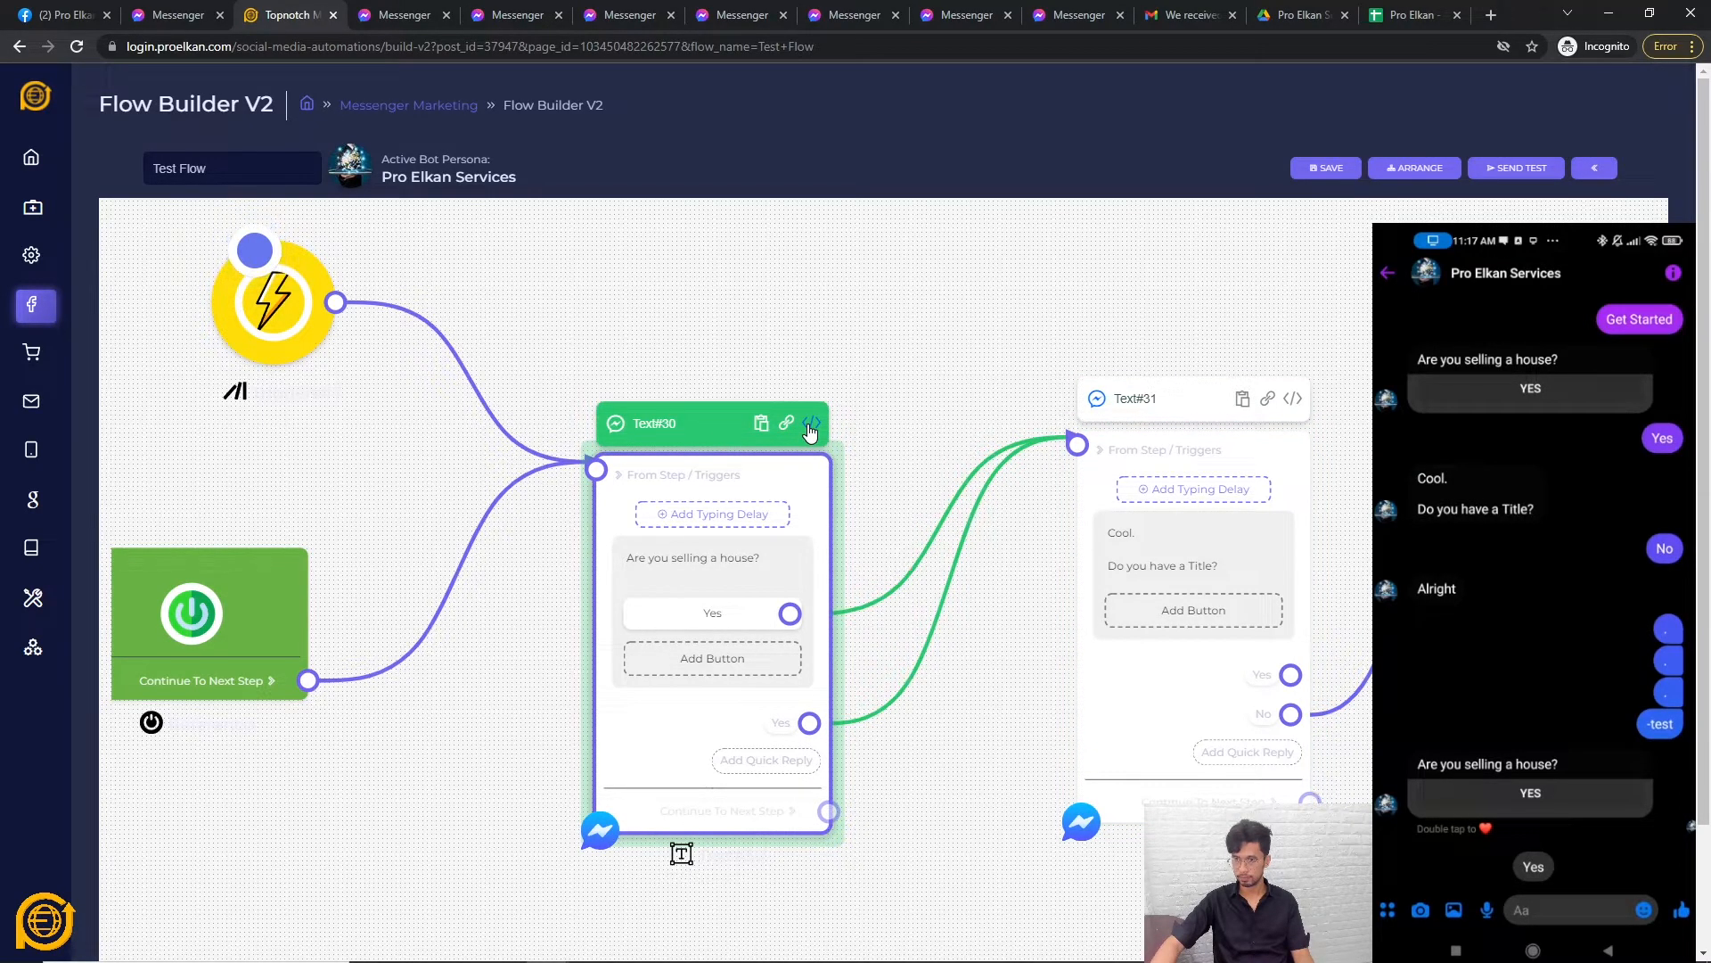
left_click(1326, 167)
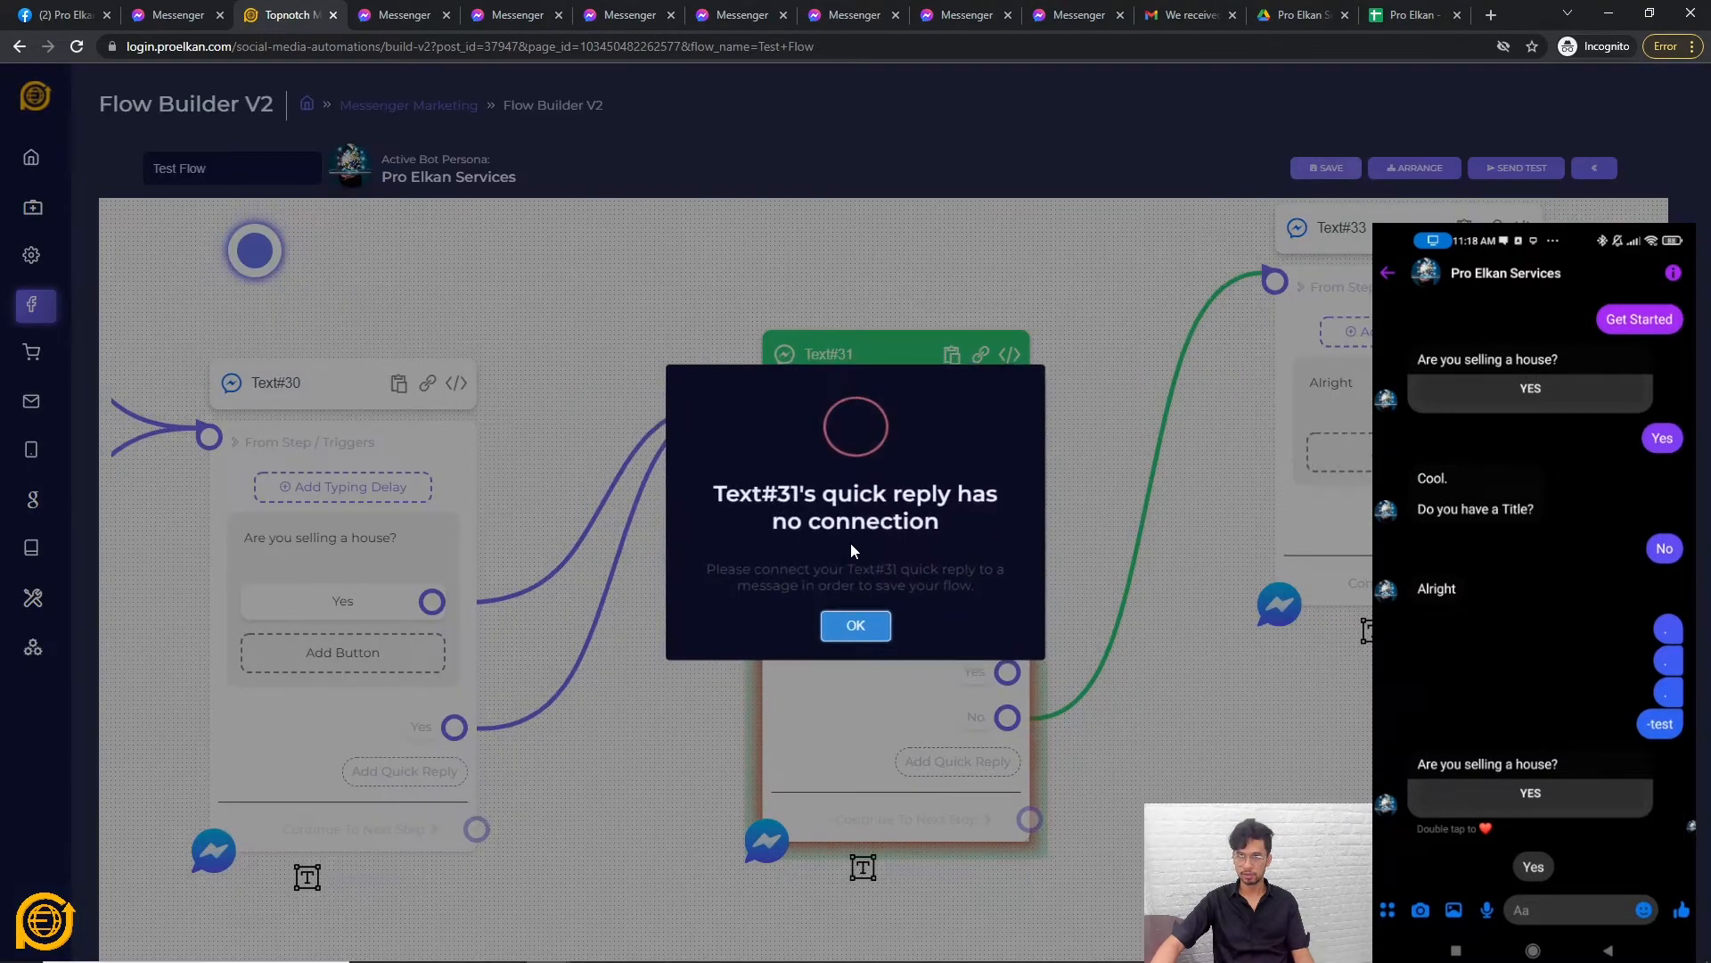
left_click(856, 626)
left_click(1322, 165)
left_click(856, 624)
right_click(933, 538)
left_click(964, 558)
left_click(1323, 168)
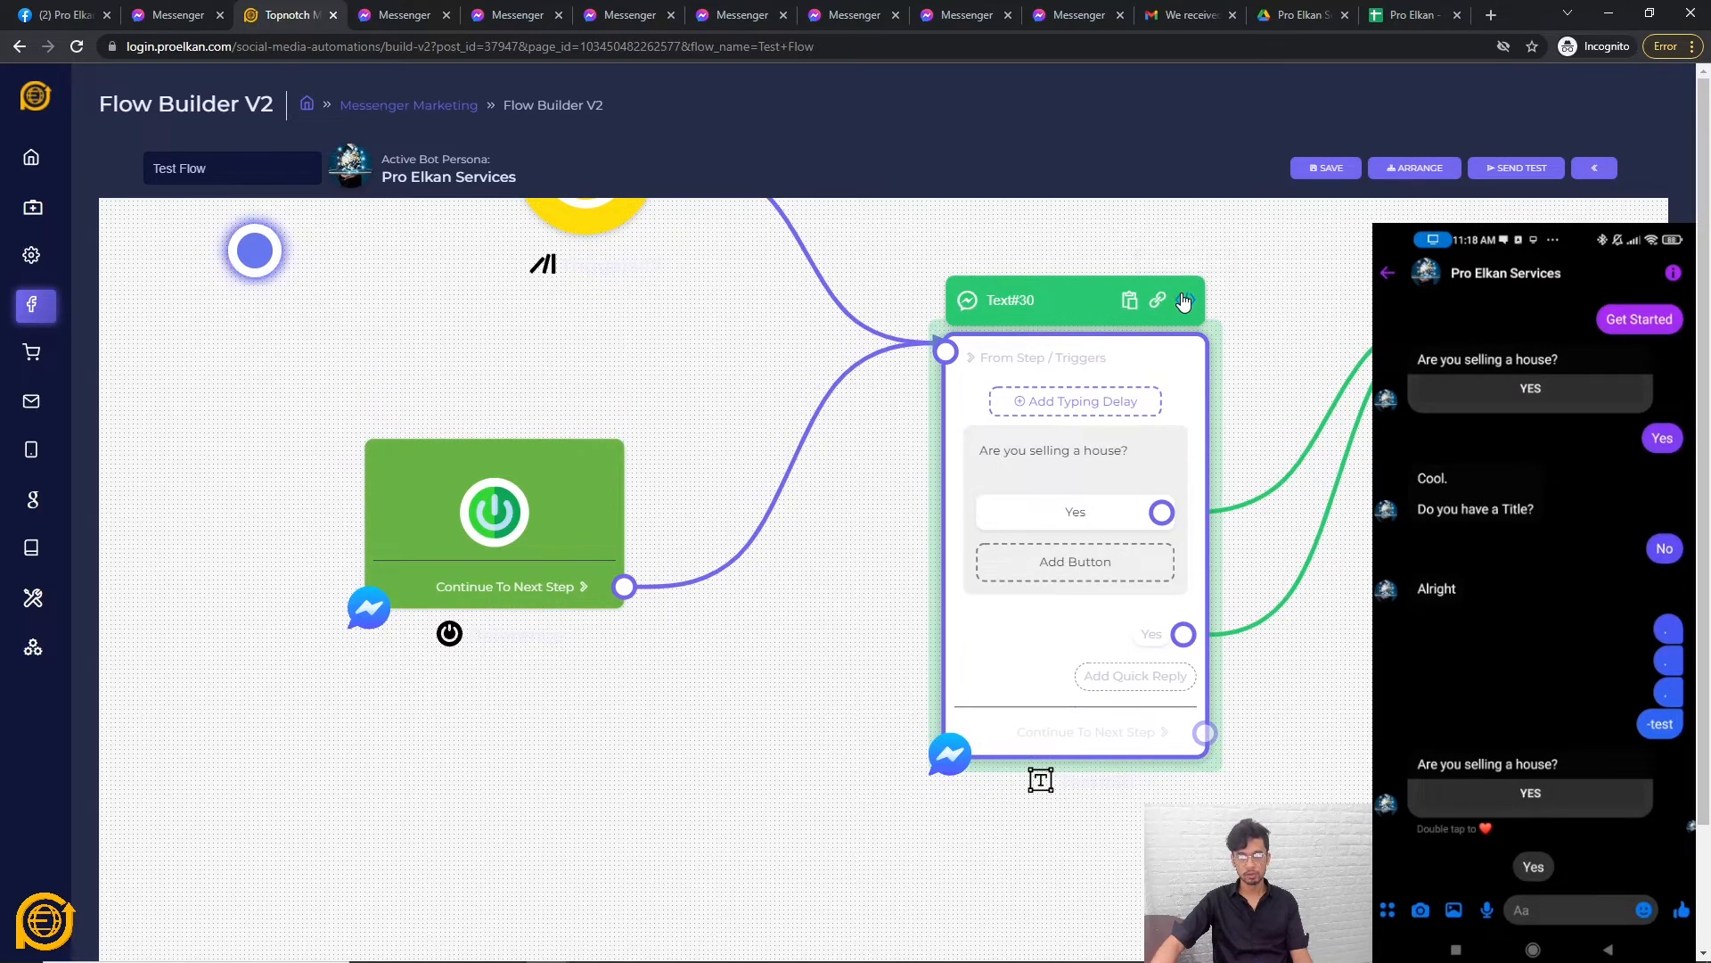
Paste the copied JSON into Notepad to check it, then close Notepad without saving.
left_click_drag(1292, 374, 958, 421)
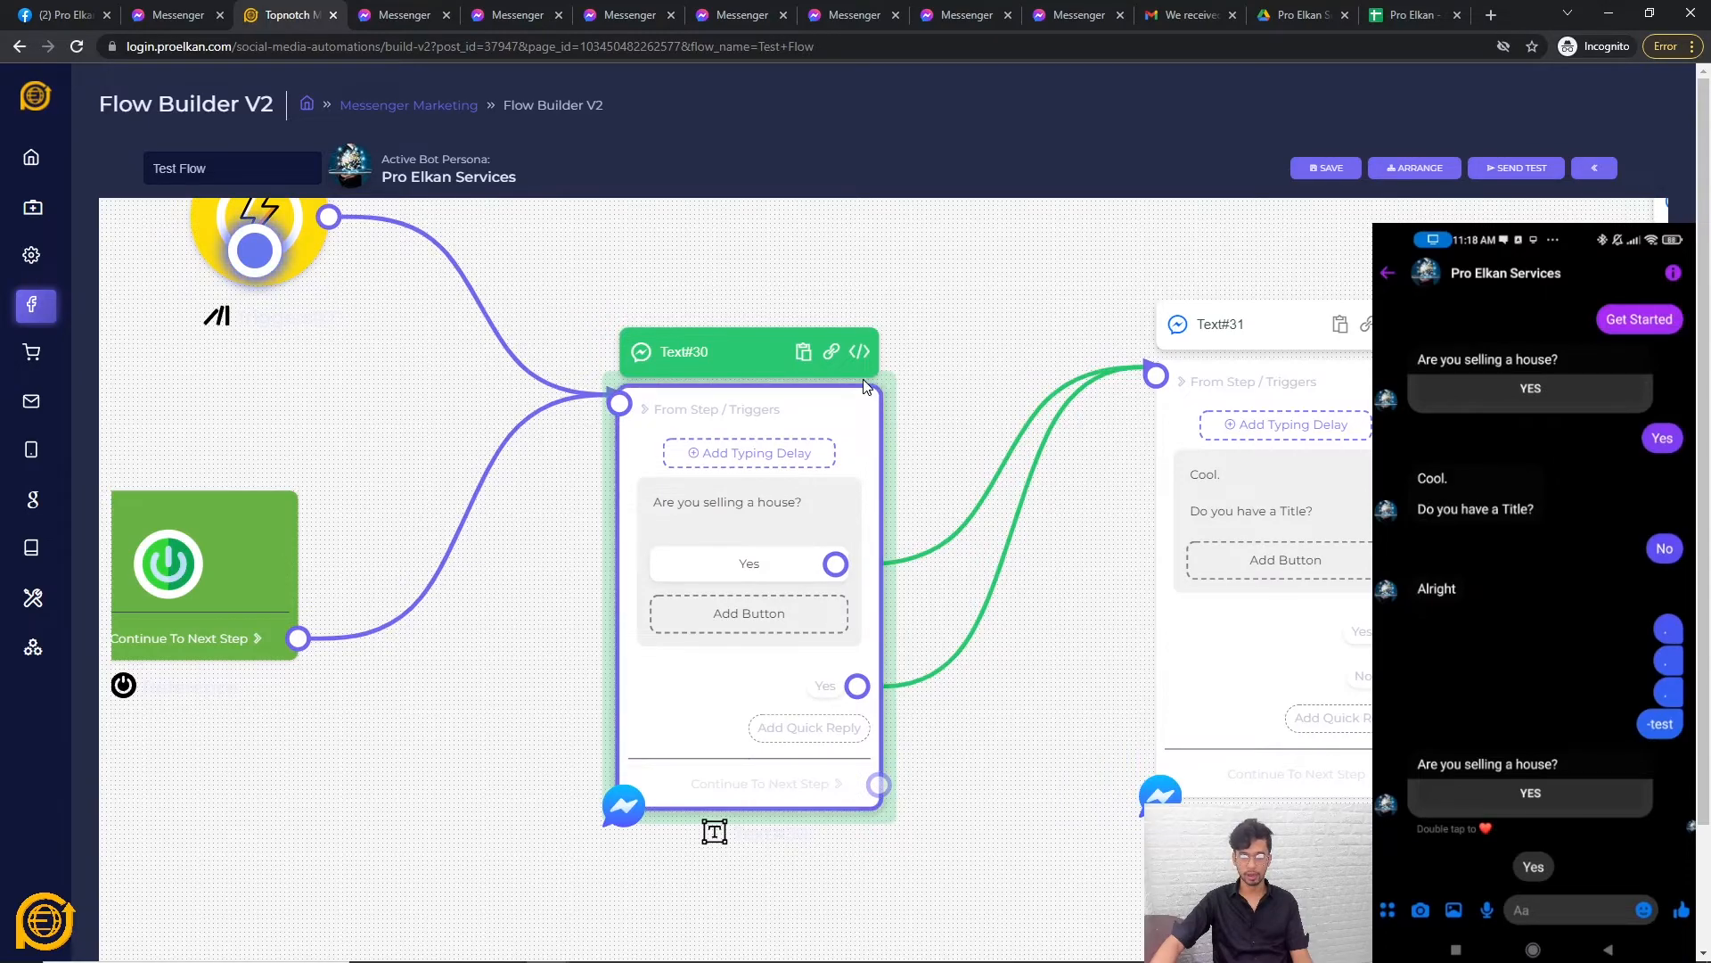
key("super")
type("note")
key("Return")
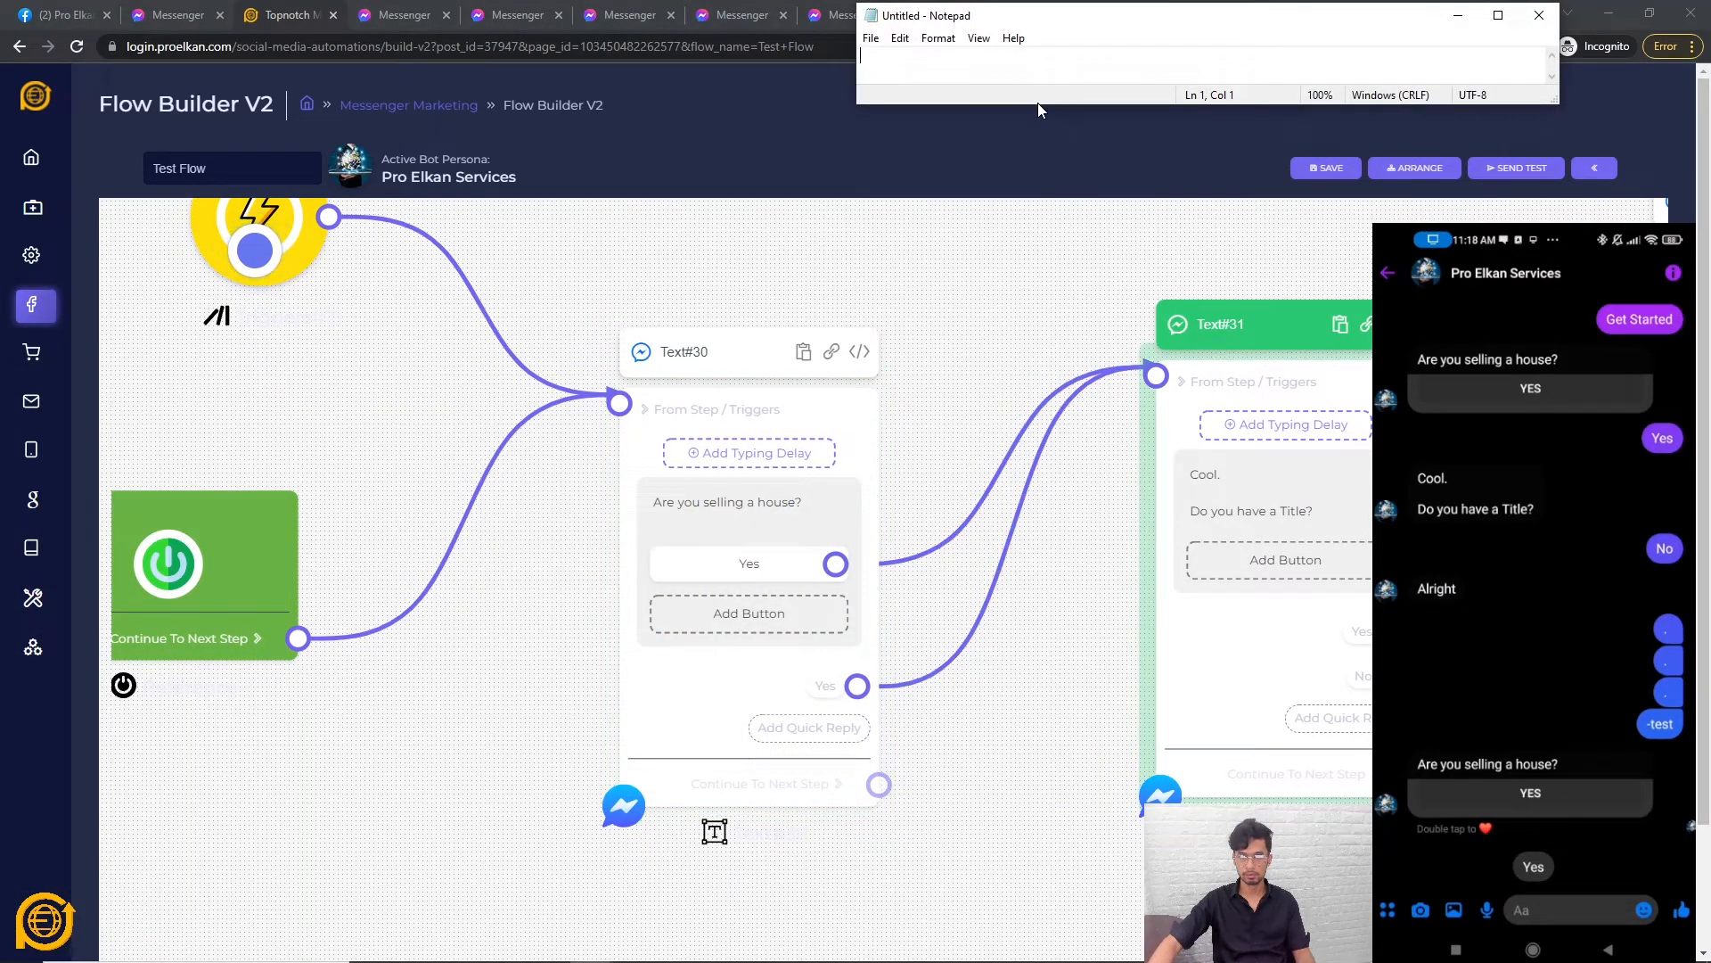
left_click_drag(1152, 104, 1153, 430)
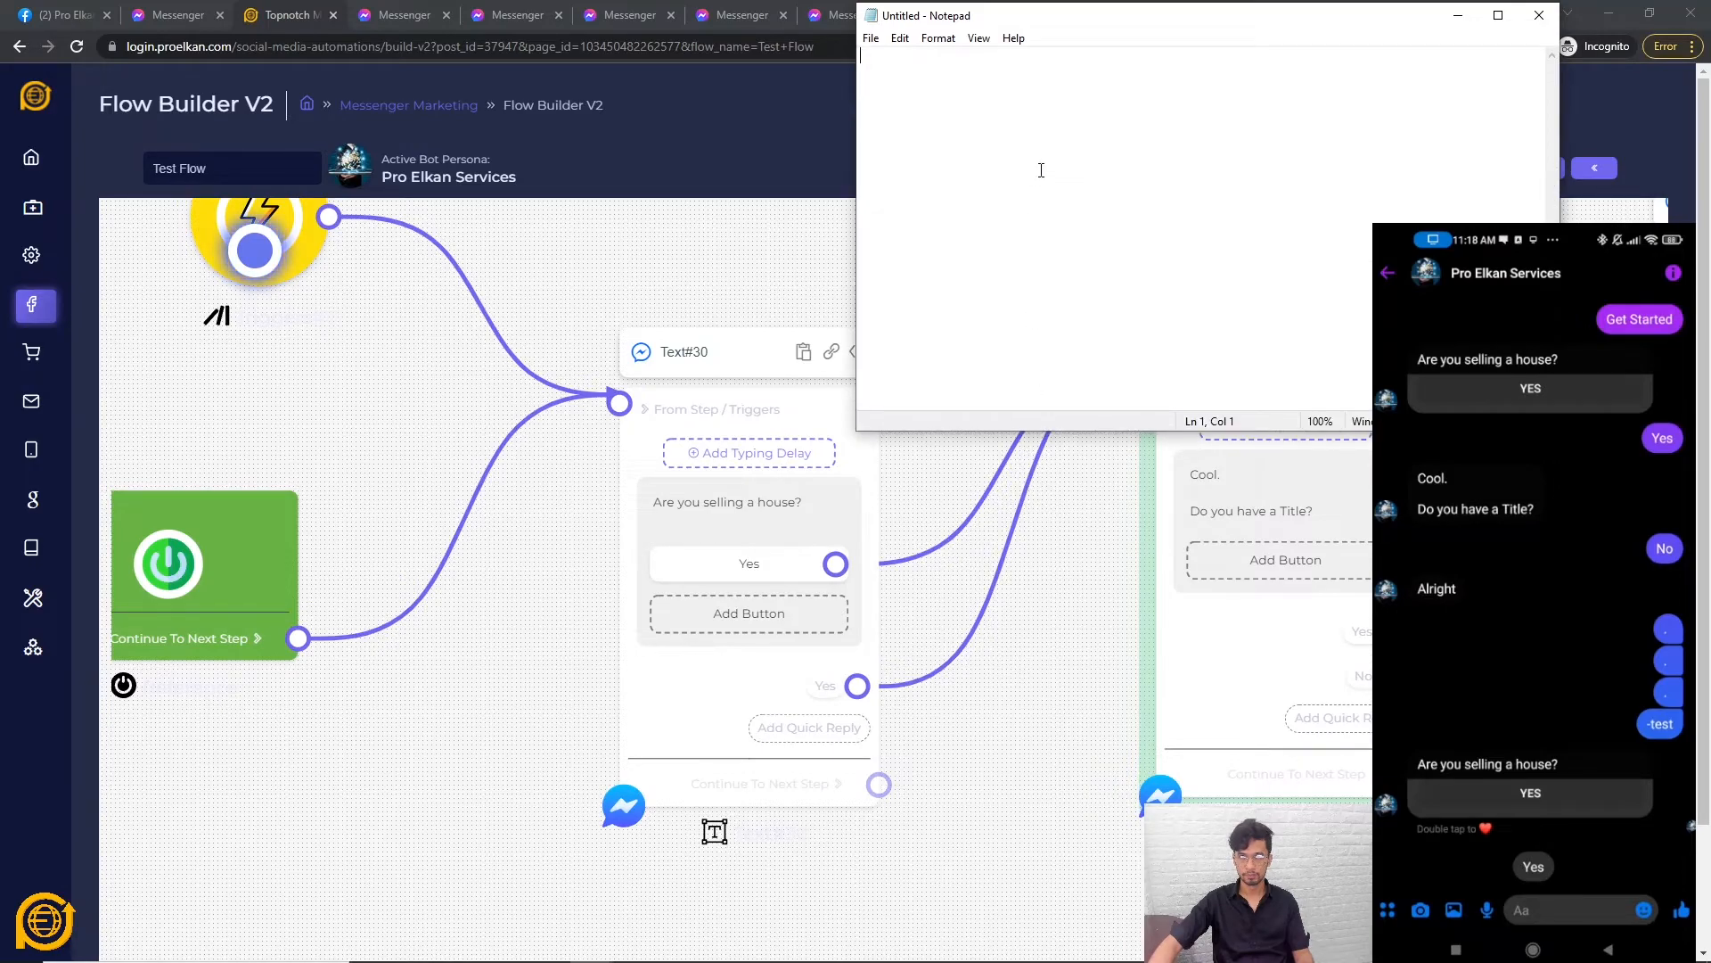
type("{\"message\":{\"attachment\":{\"payload\":{\"template_type\":\"button\",\"text\":\"Are you selling a house?\",\"buttons\":[{\"title\":\"Yes\",\"type\":\"postback\",\"payload\":\"MMIO::TestFlow30_WJFCMM\"}]},\"type\":\"template\"},\"quick_replies\":[{\"content_type\":\"text\",\"title\":\"Yes\",\"payload\":\"MMIO::TestFlow30_WJFCMM\"}]}}")
left_click_drag(1070, 15, 590, 293)
left_click(1060, 298)
left_click(884, 491)
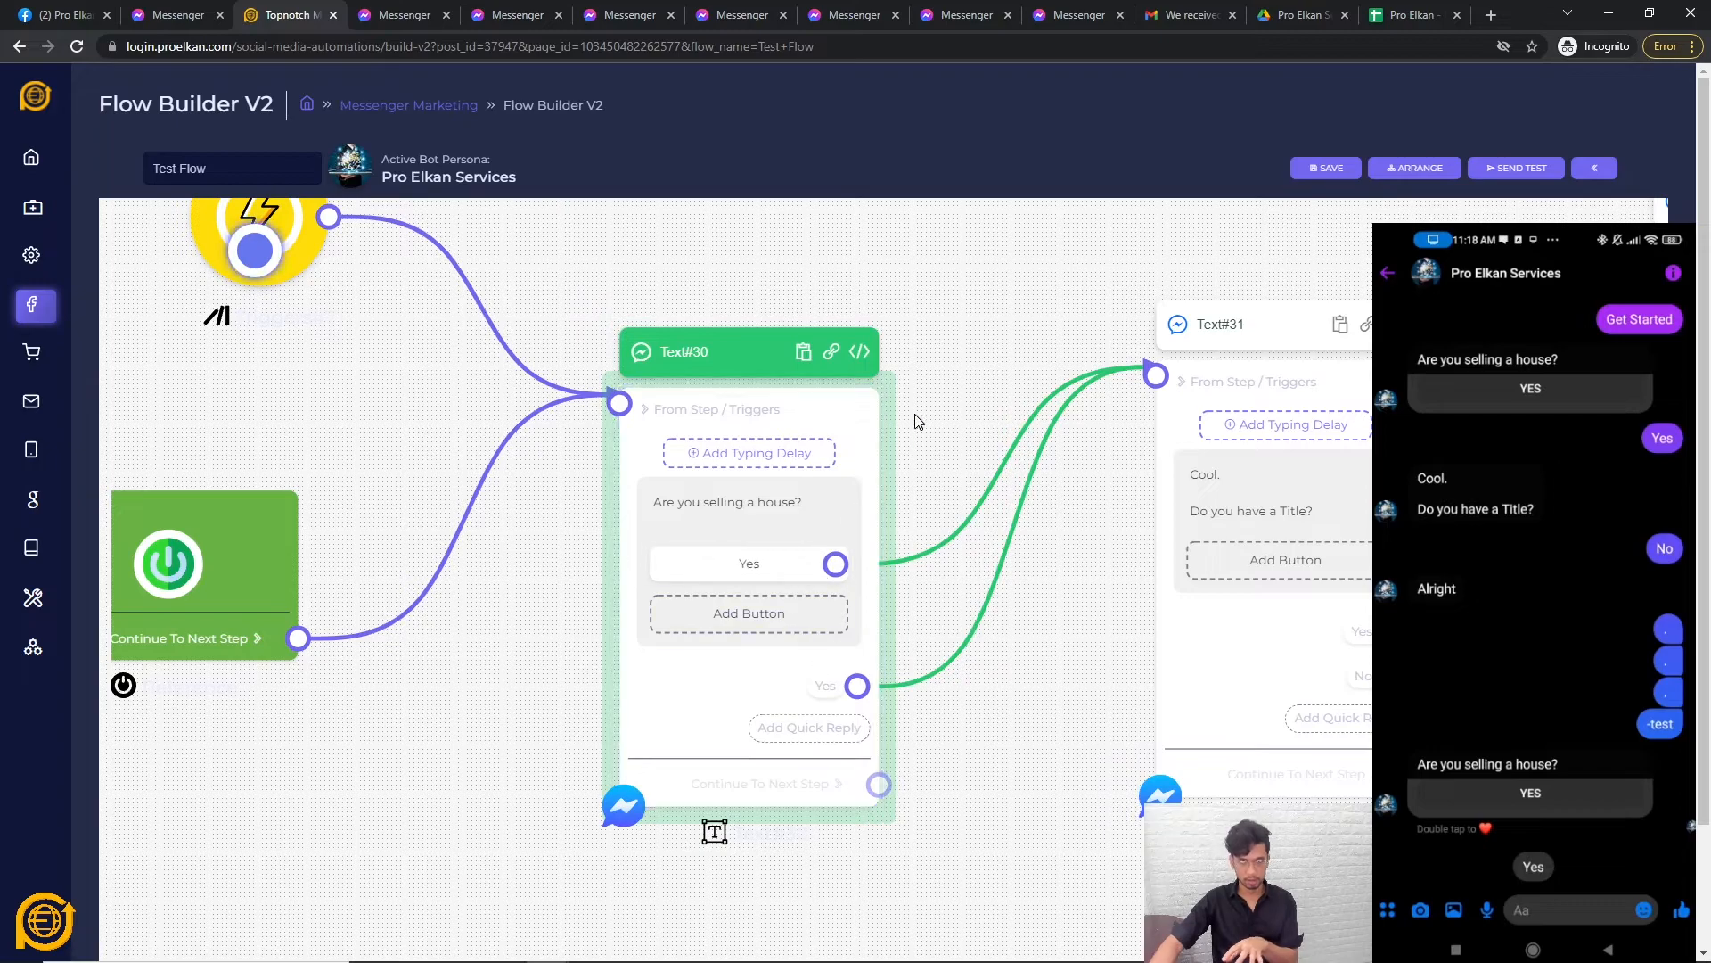
Open Text#30's m.me link in an incognito tab to trigger 'Are you selling a house?', then return to the builder.
left_click(831, 355)
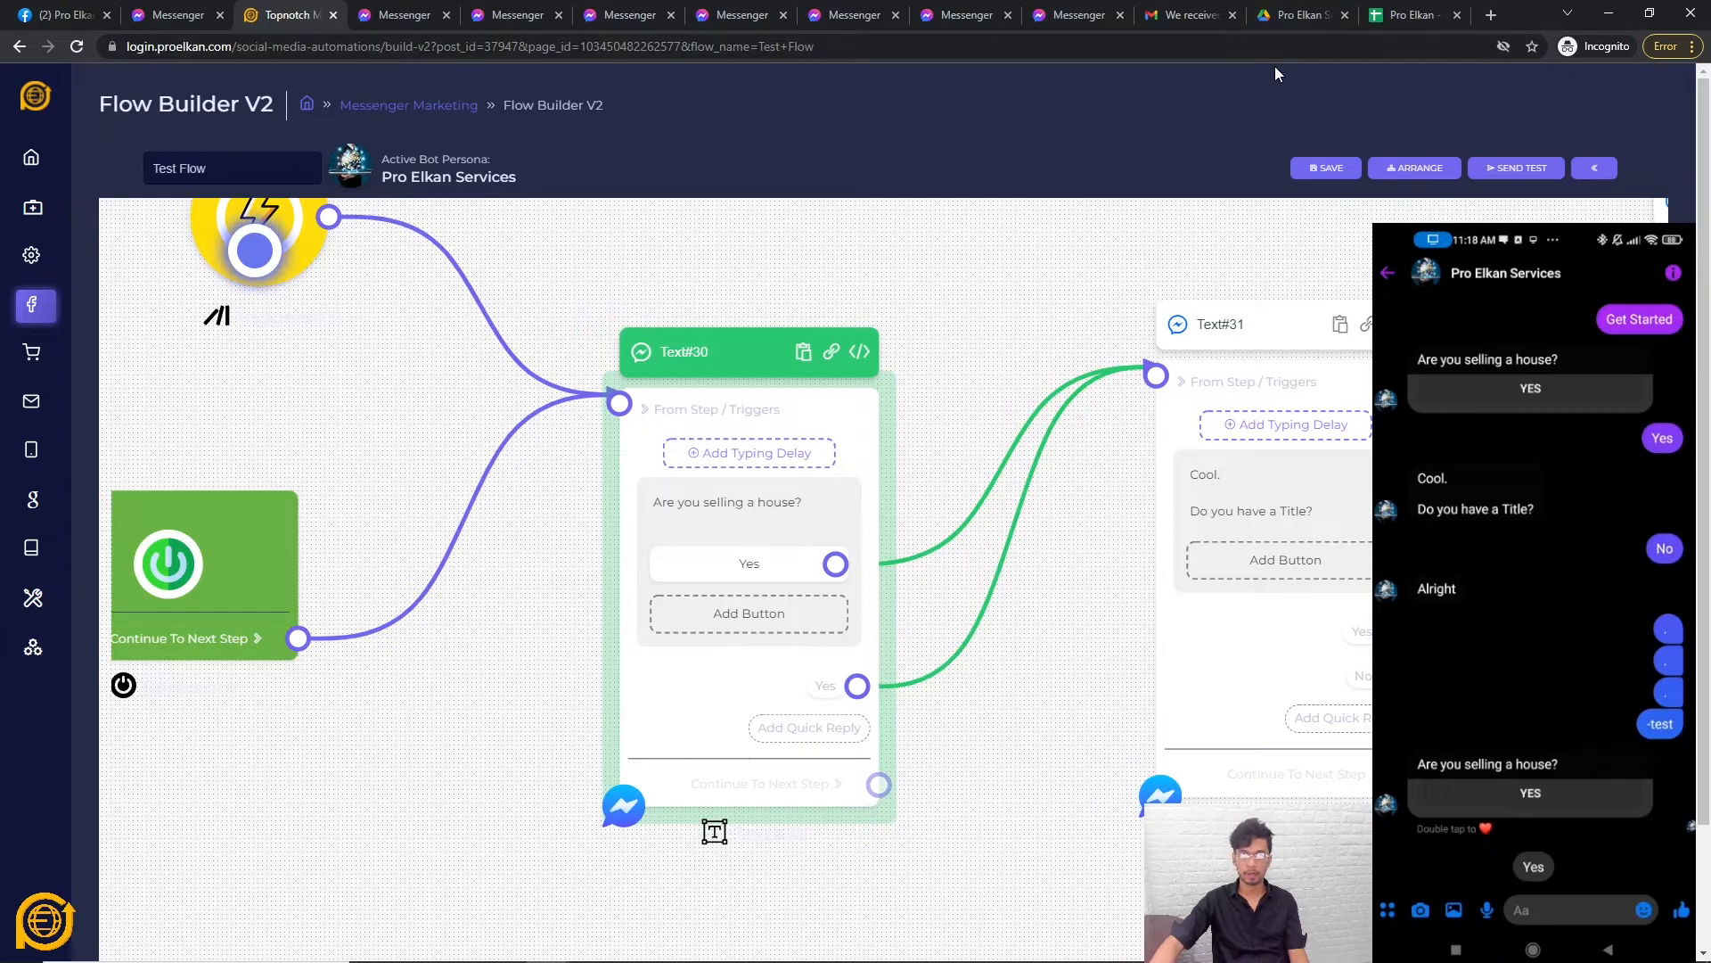
key("ctrl+t")
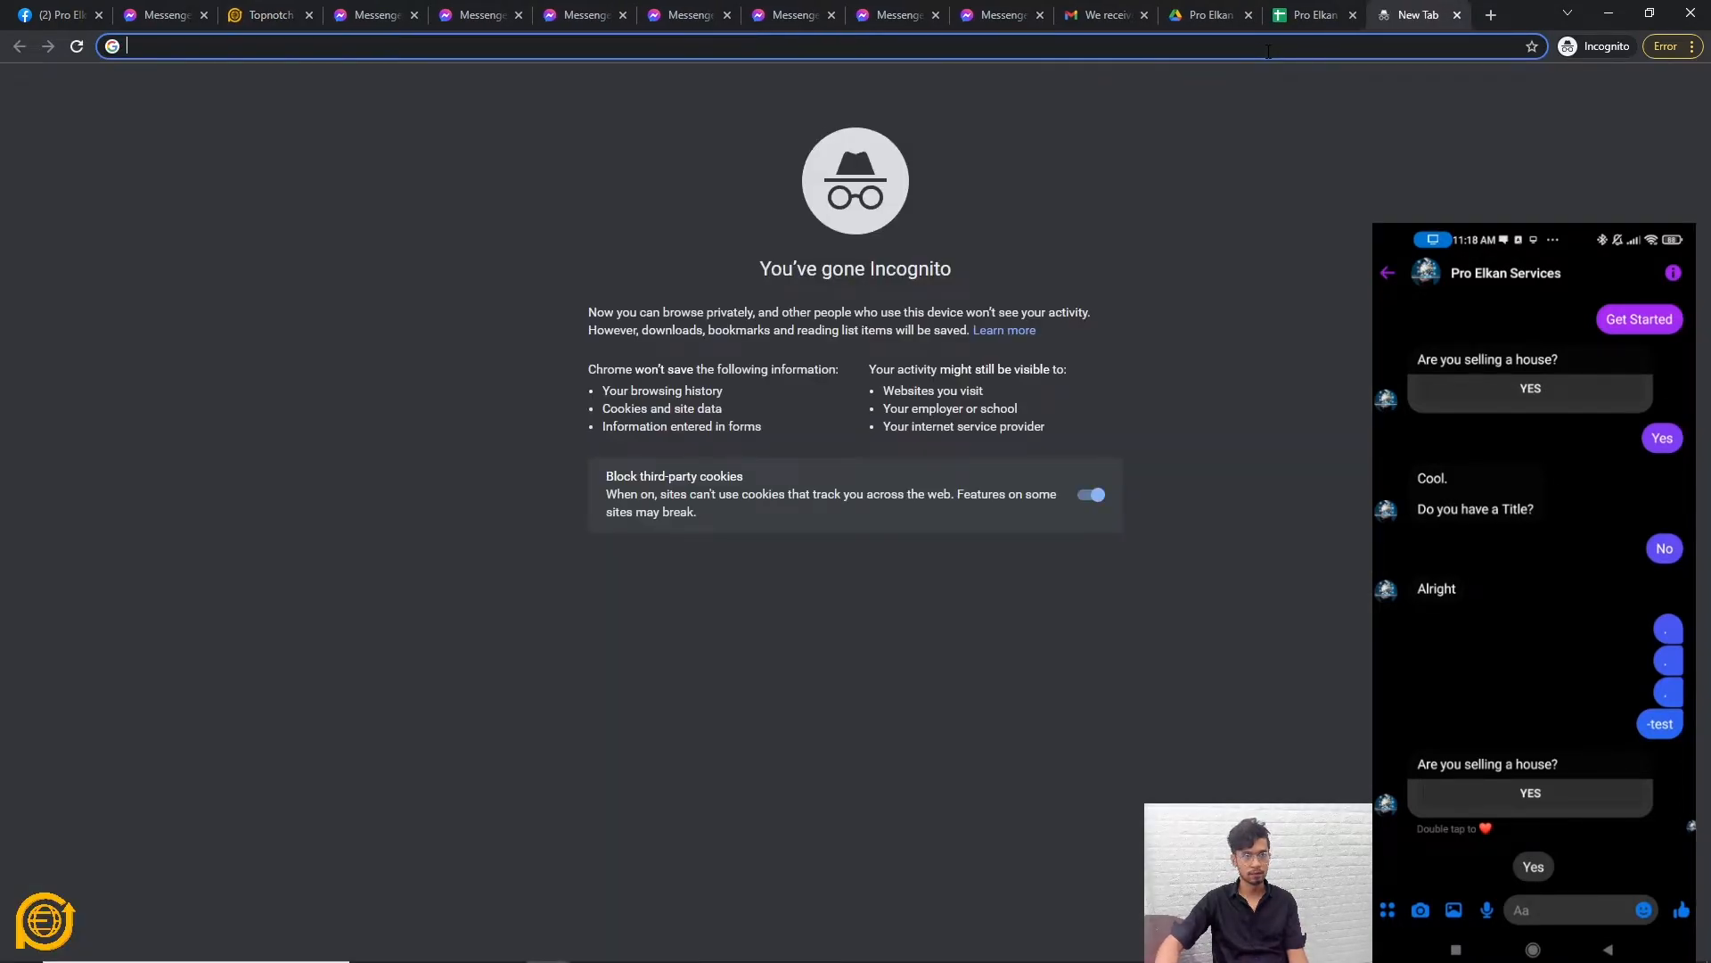
key("ctrl+v")
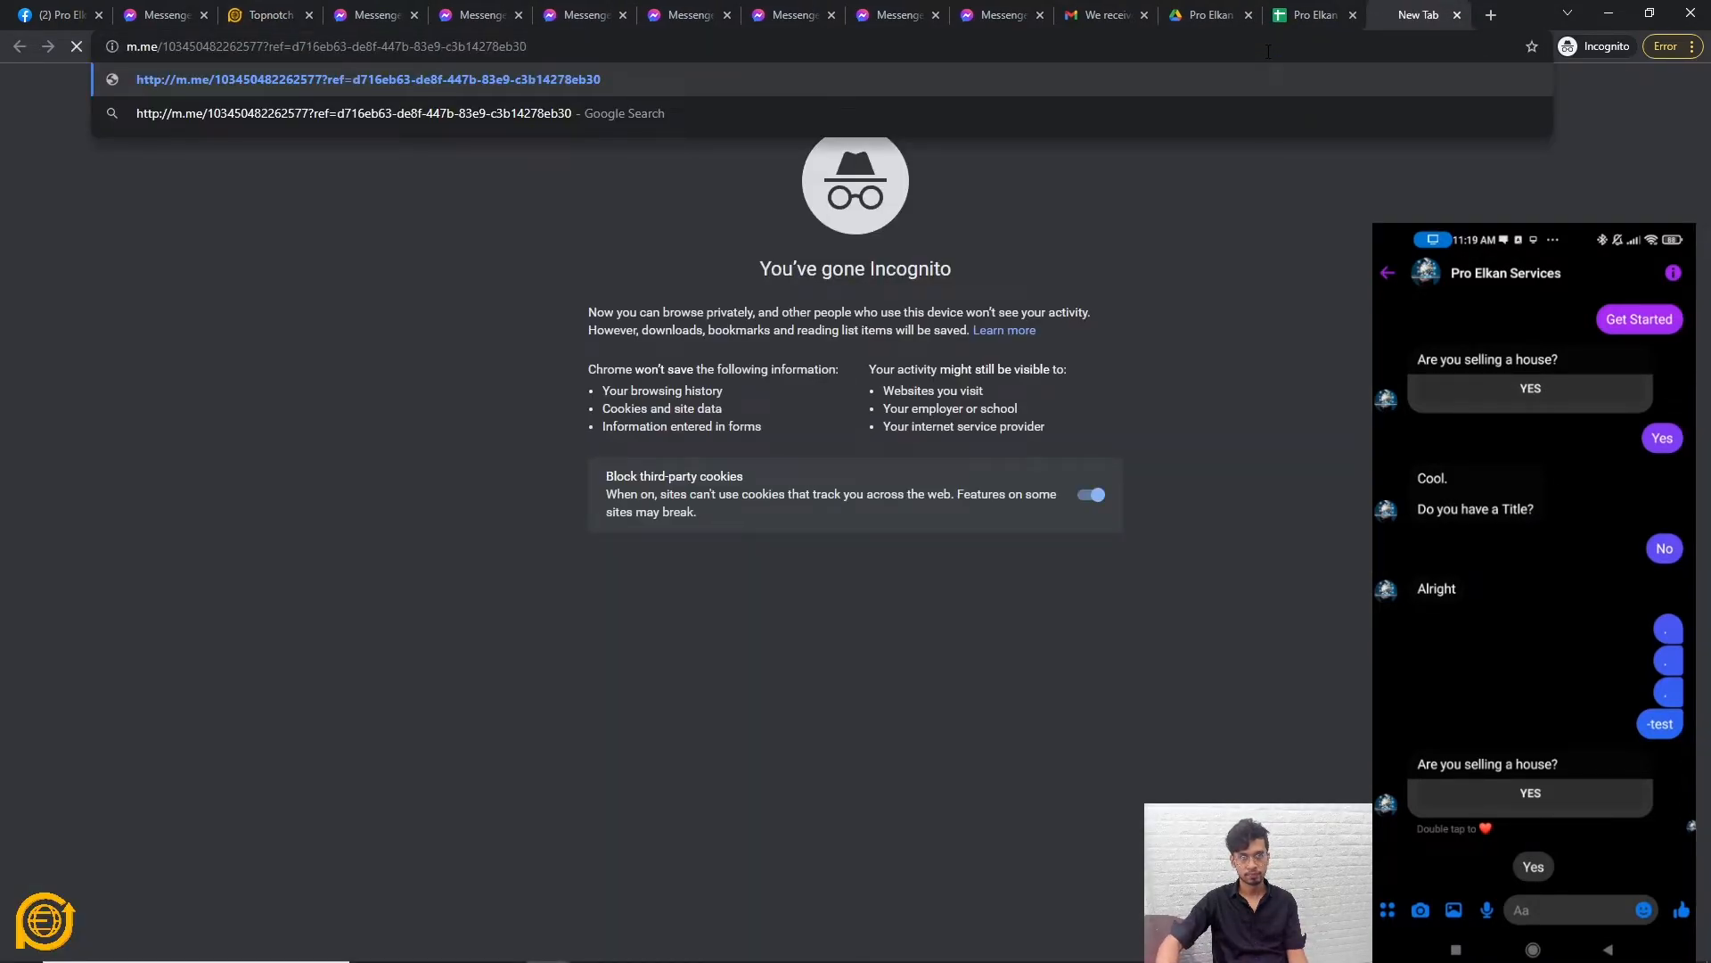
key("Return")
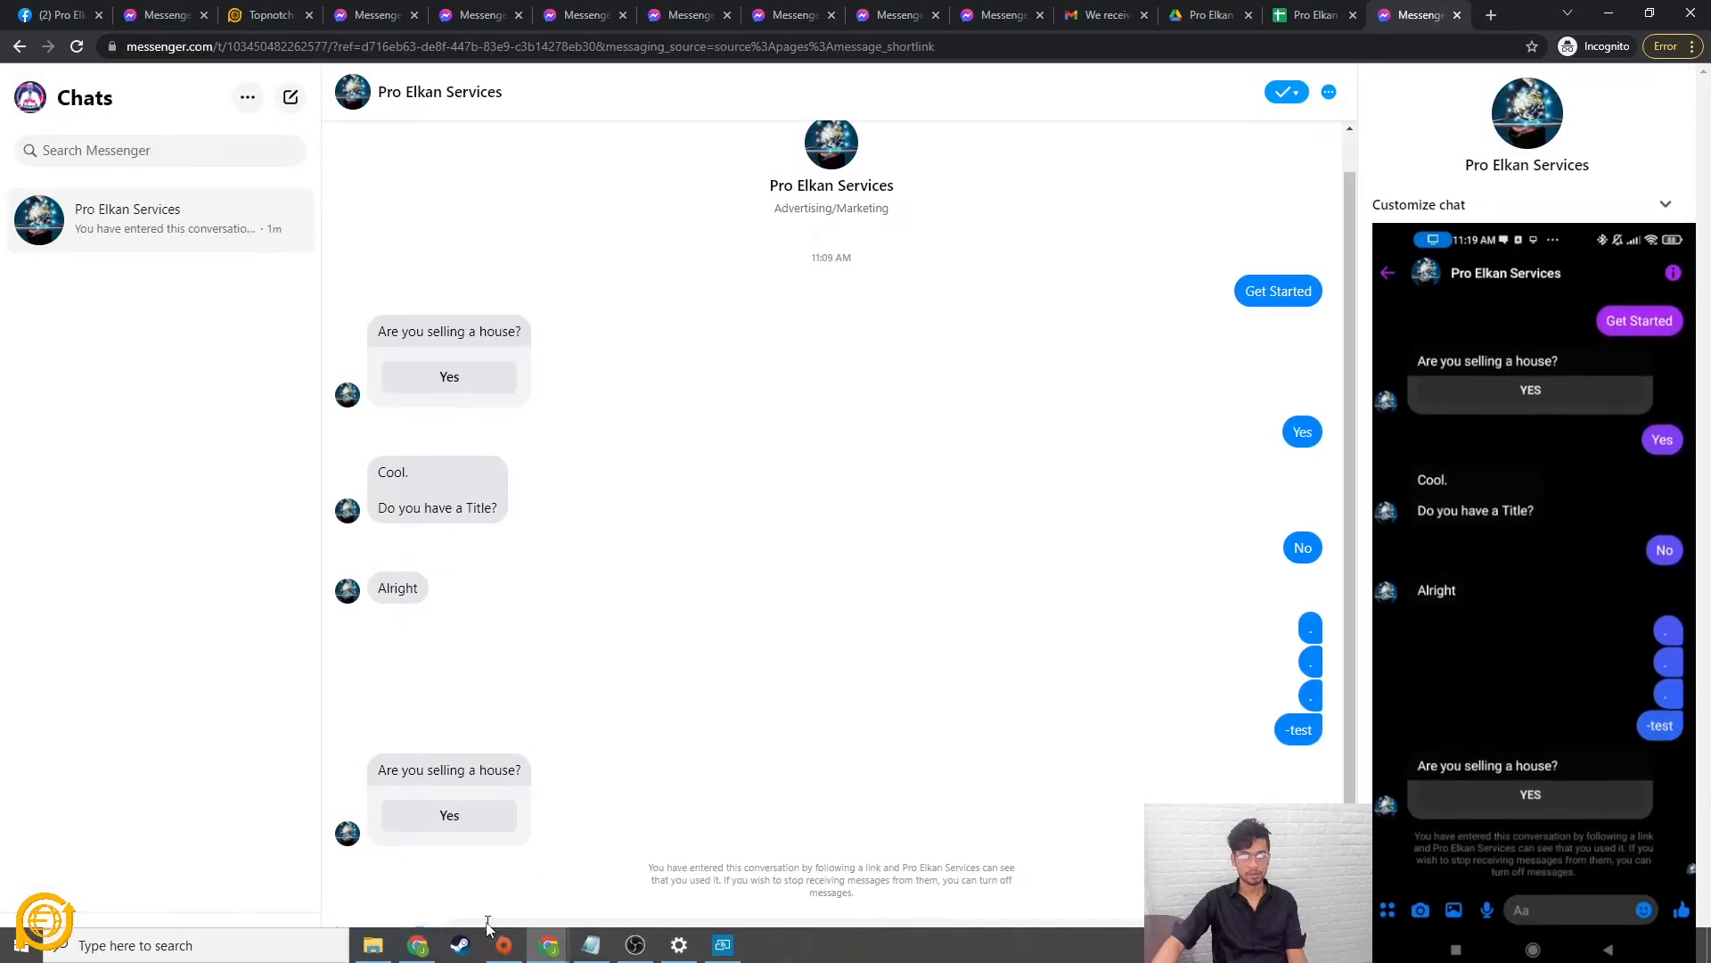
left_click(449, 815)
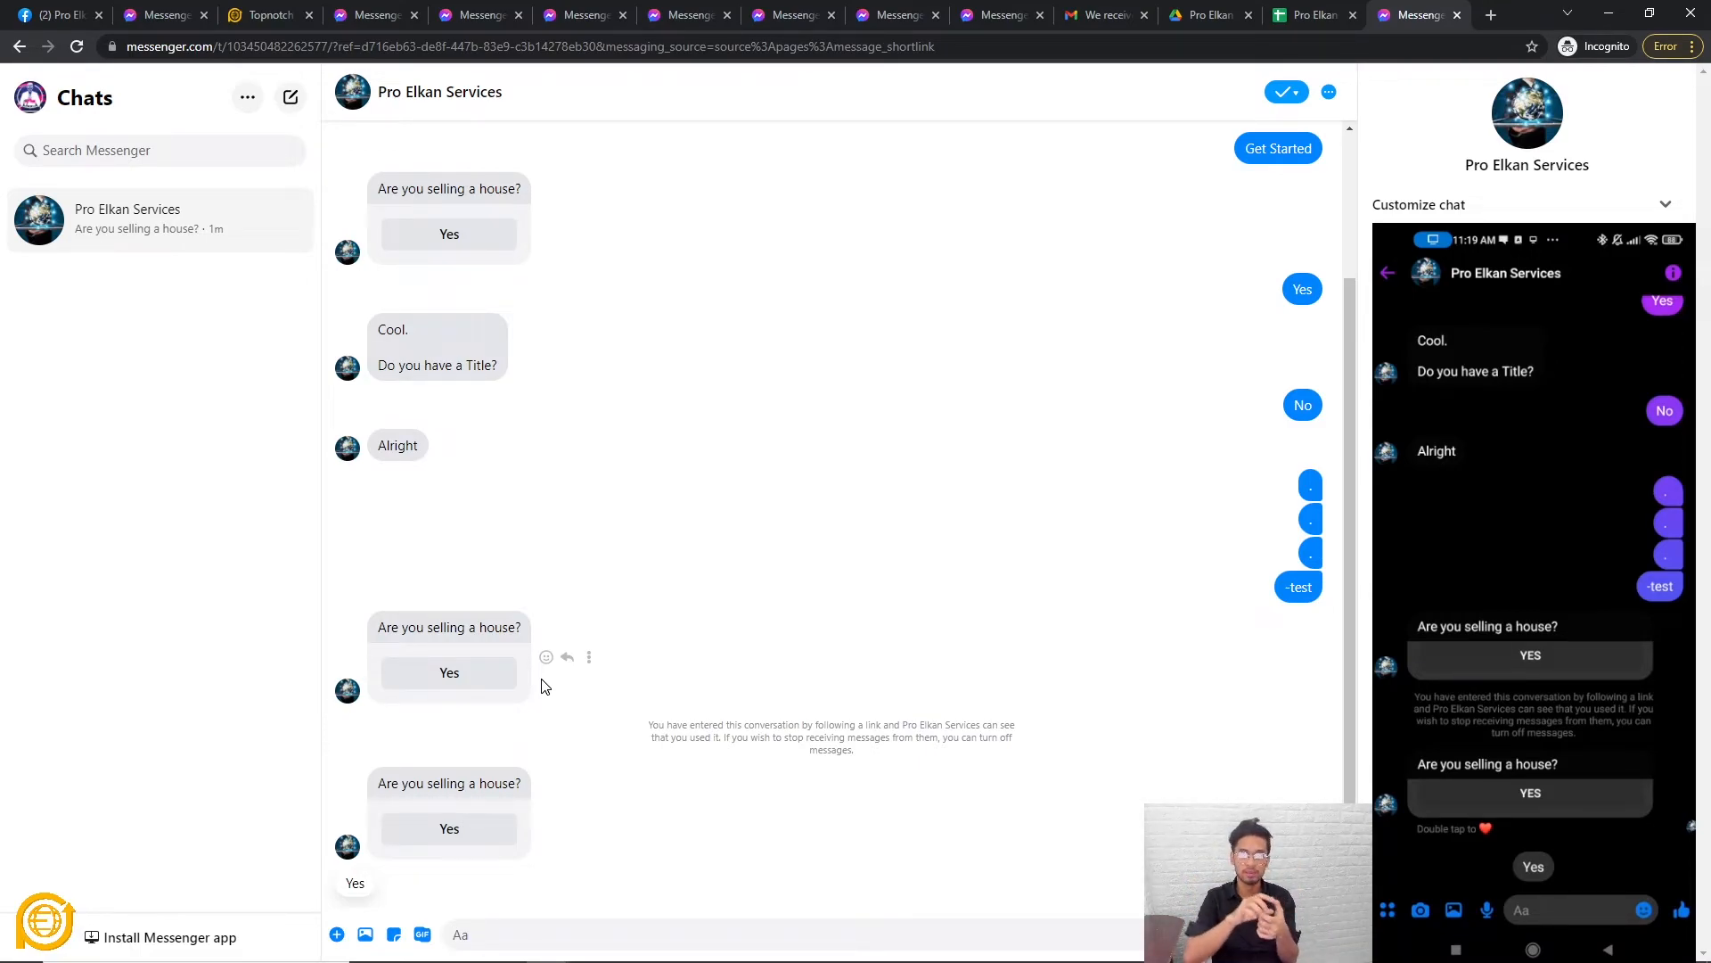
left_click(238, 18)
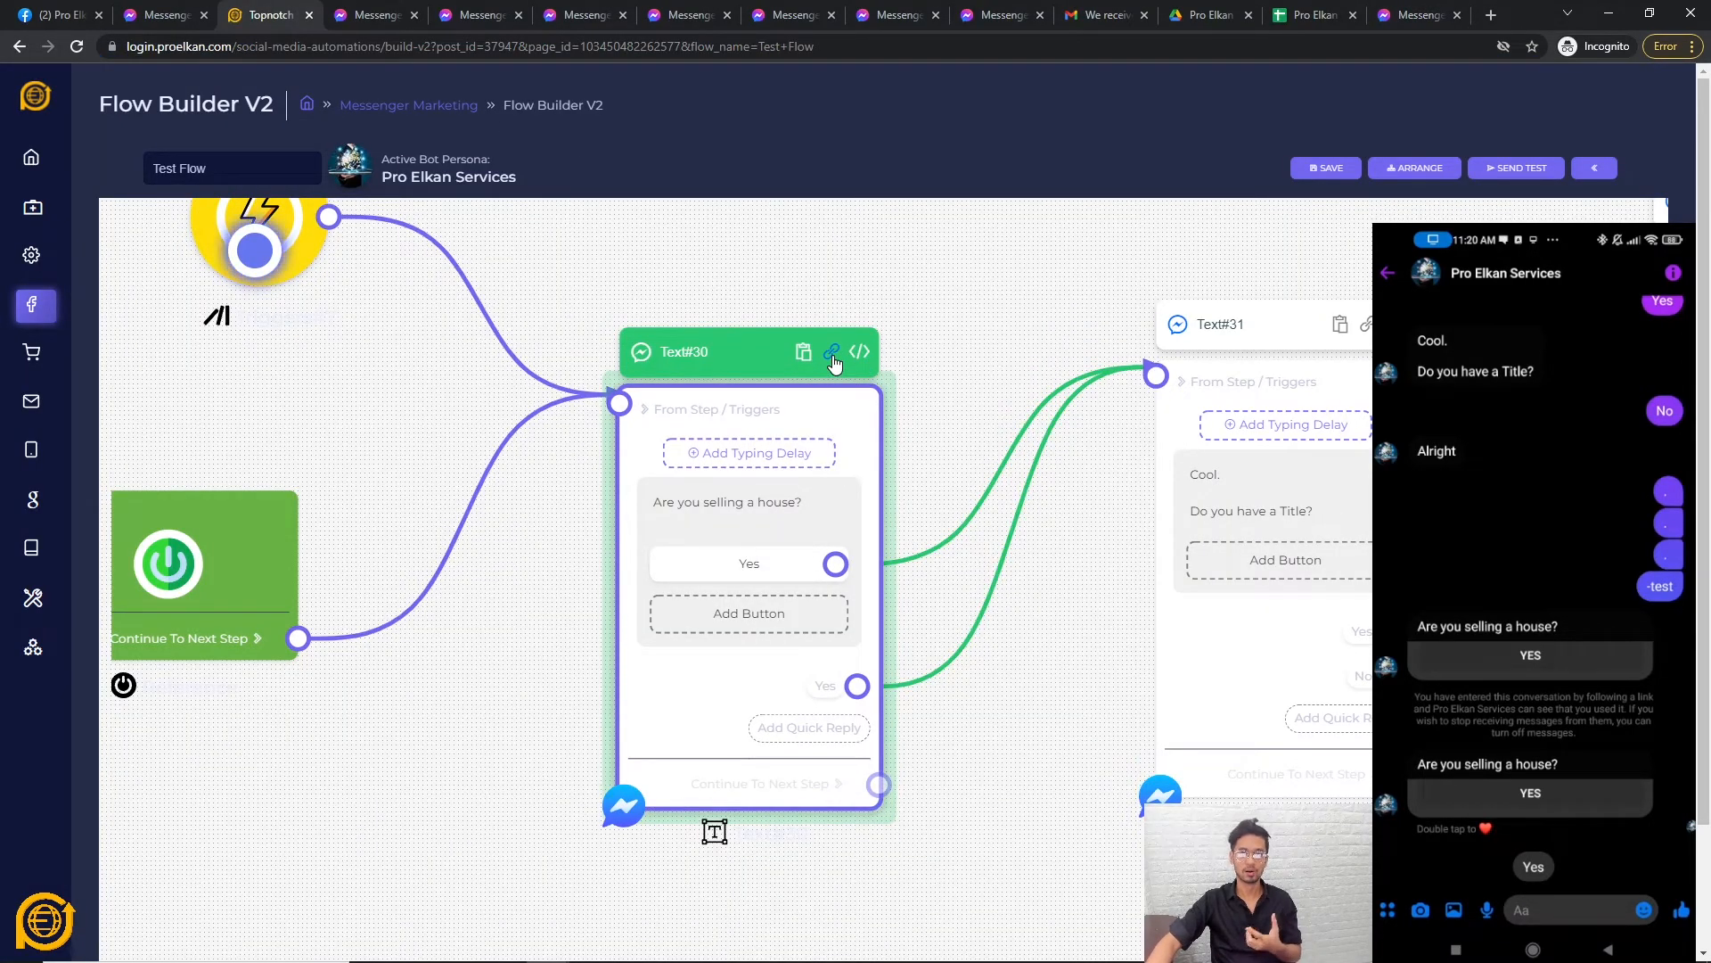
Deselect the Text#30 node and go to Facebook & Instagram > Chatbot Flow Builder.
left_click_drag(1001, 302, 1008, 348)
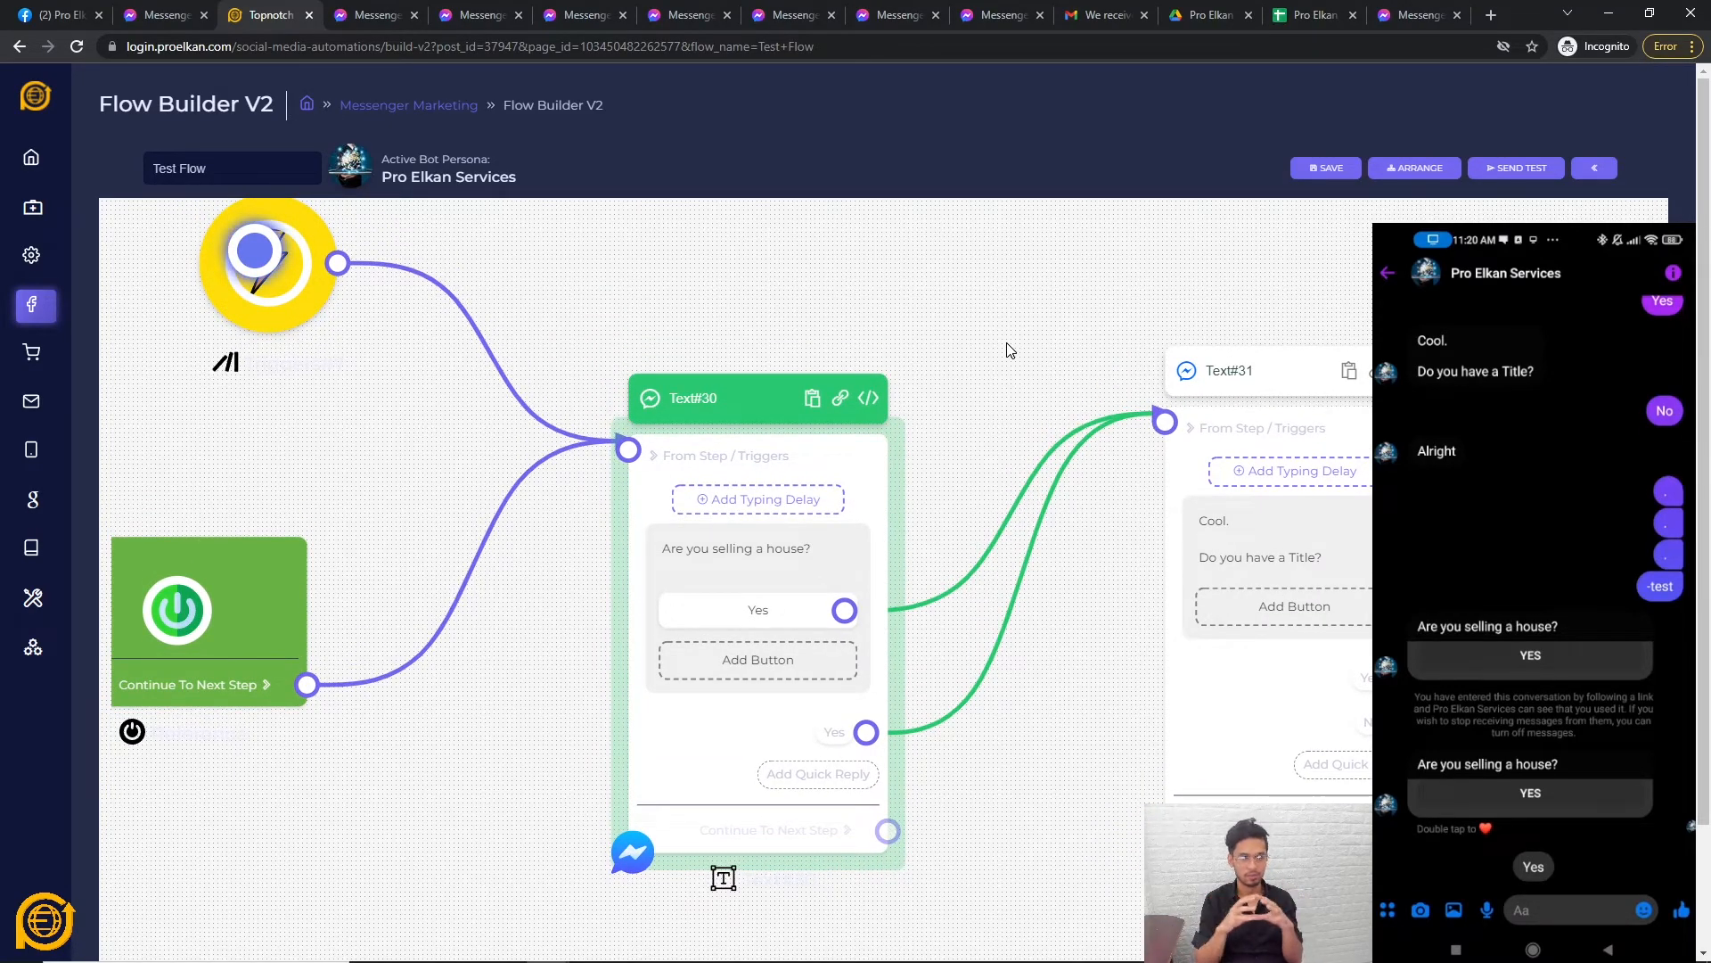
left_click(1010, 350)
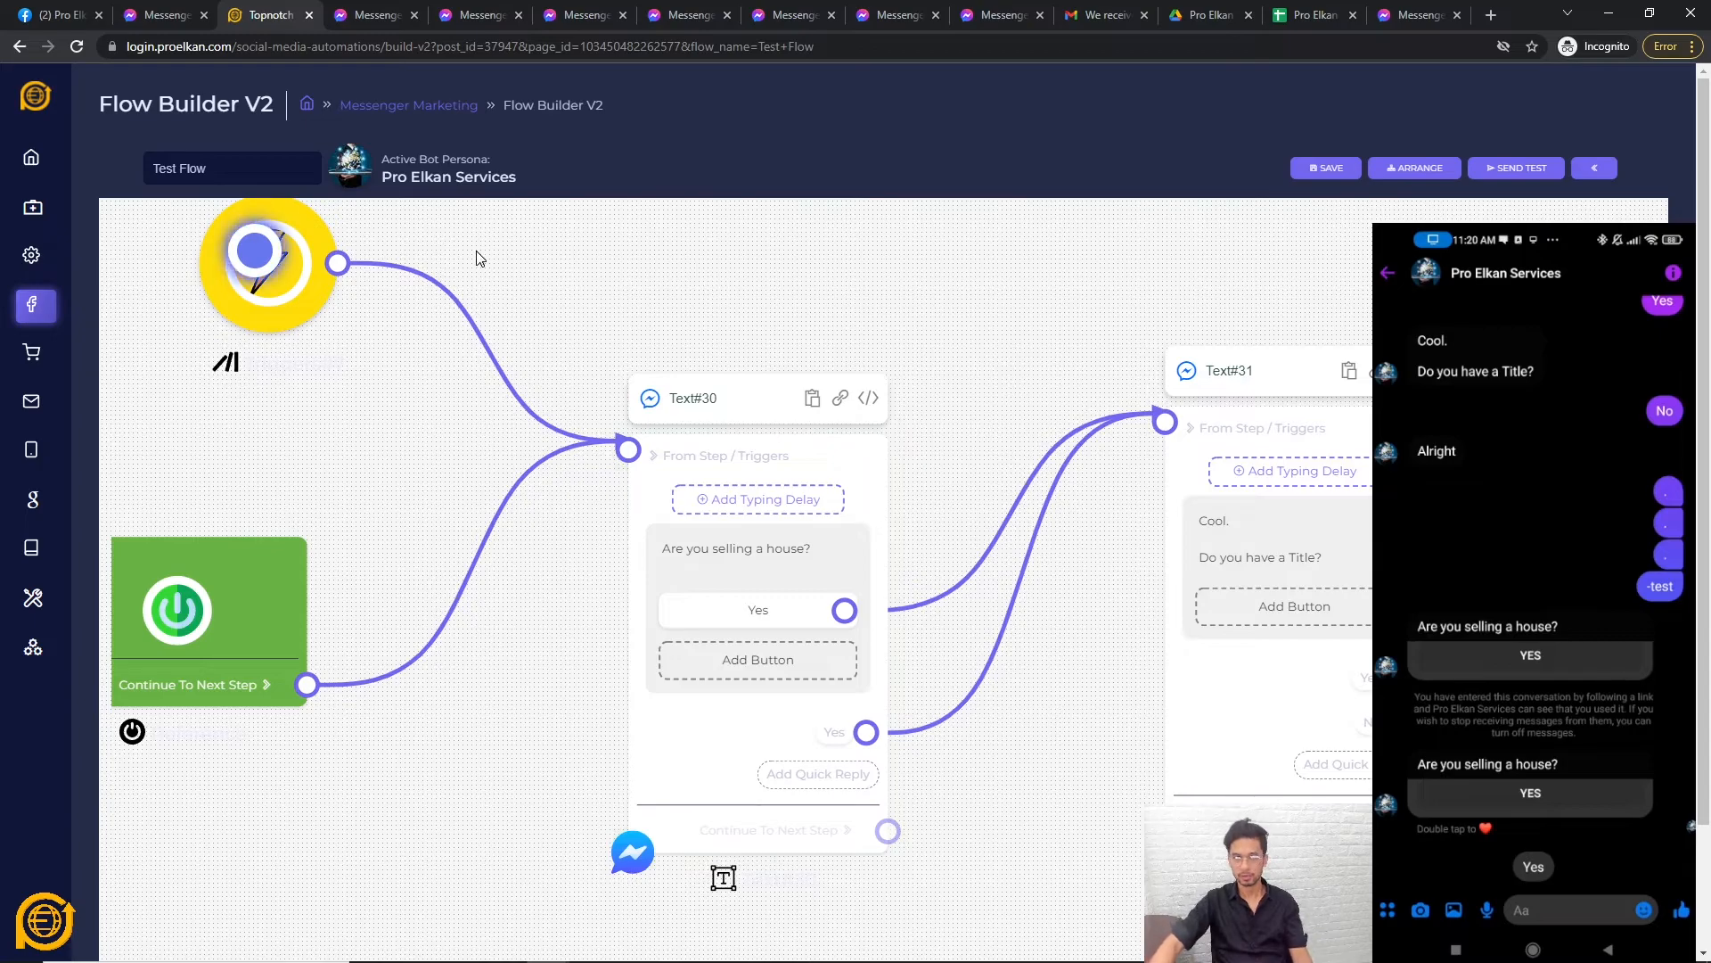
scroll(1003, 272, "down", 1)
mouse_move(31, 331)
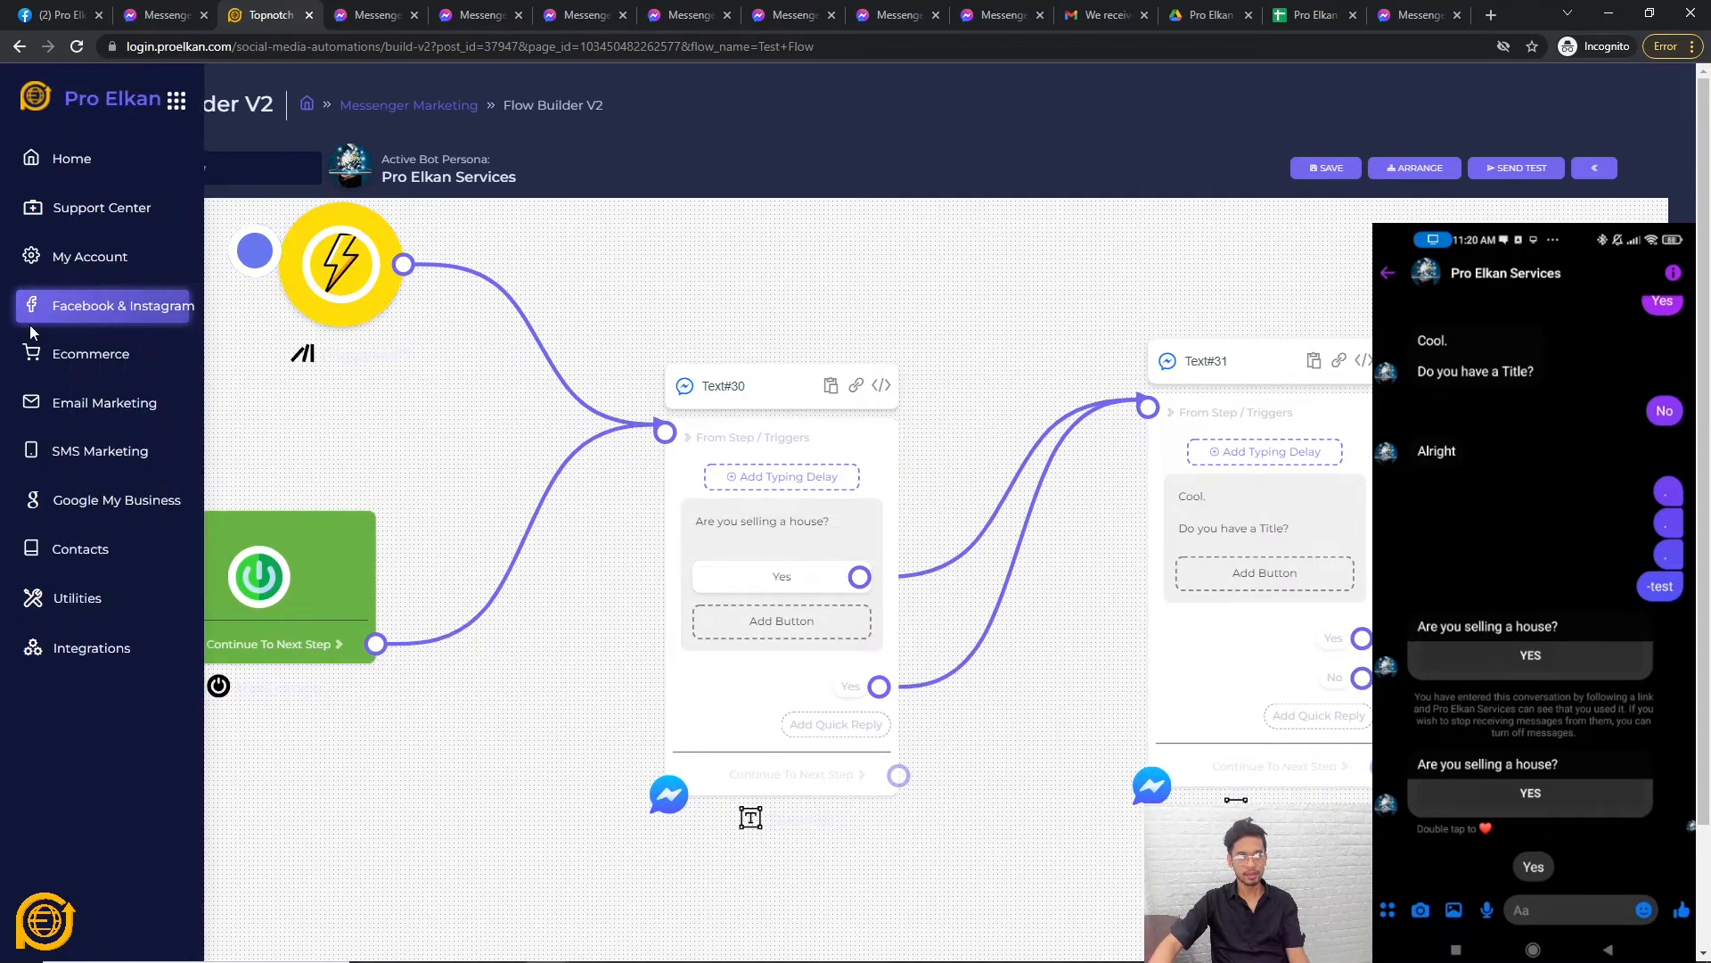
left_click(89, 306)
left_click(355, 198)
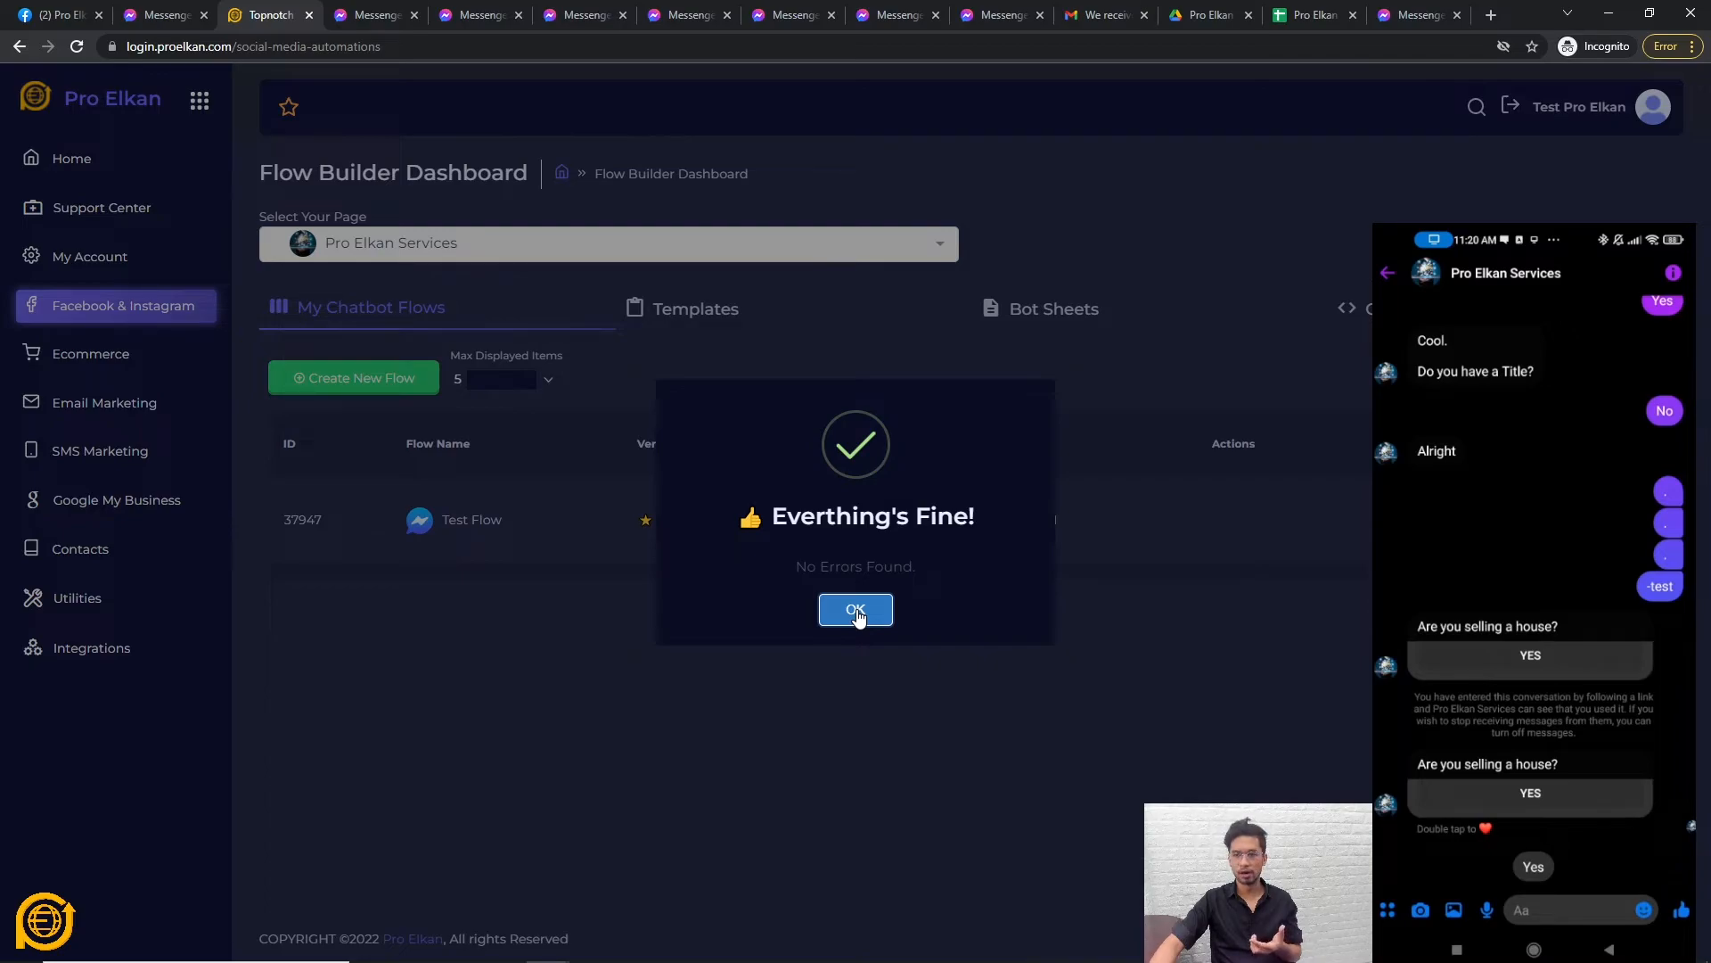
Dismiss the 'Everything's Fine!' notice and bring up Test Flow's Share Your Flow dialog.
left_click(857, 611)
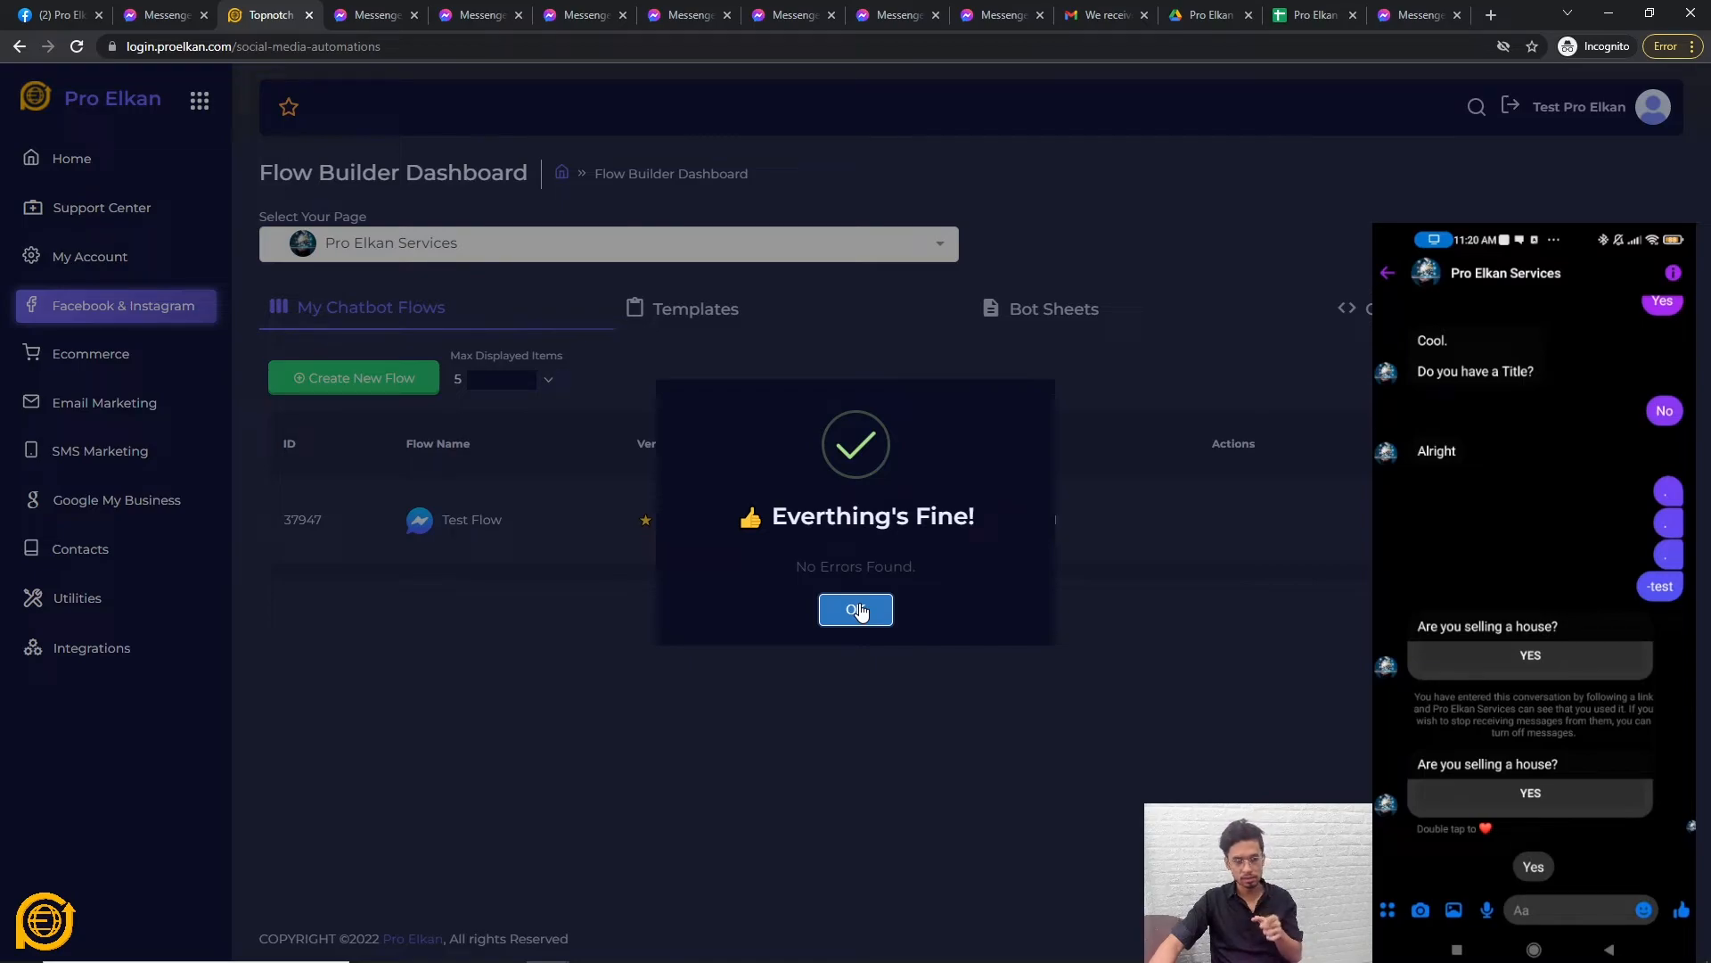
left_click(858, 609)
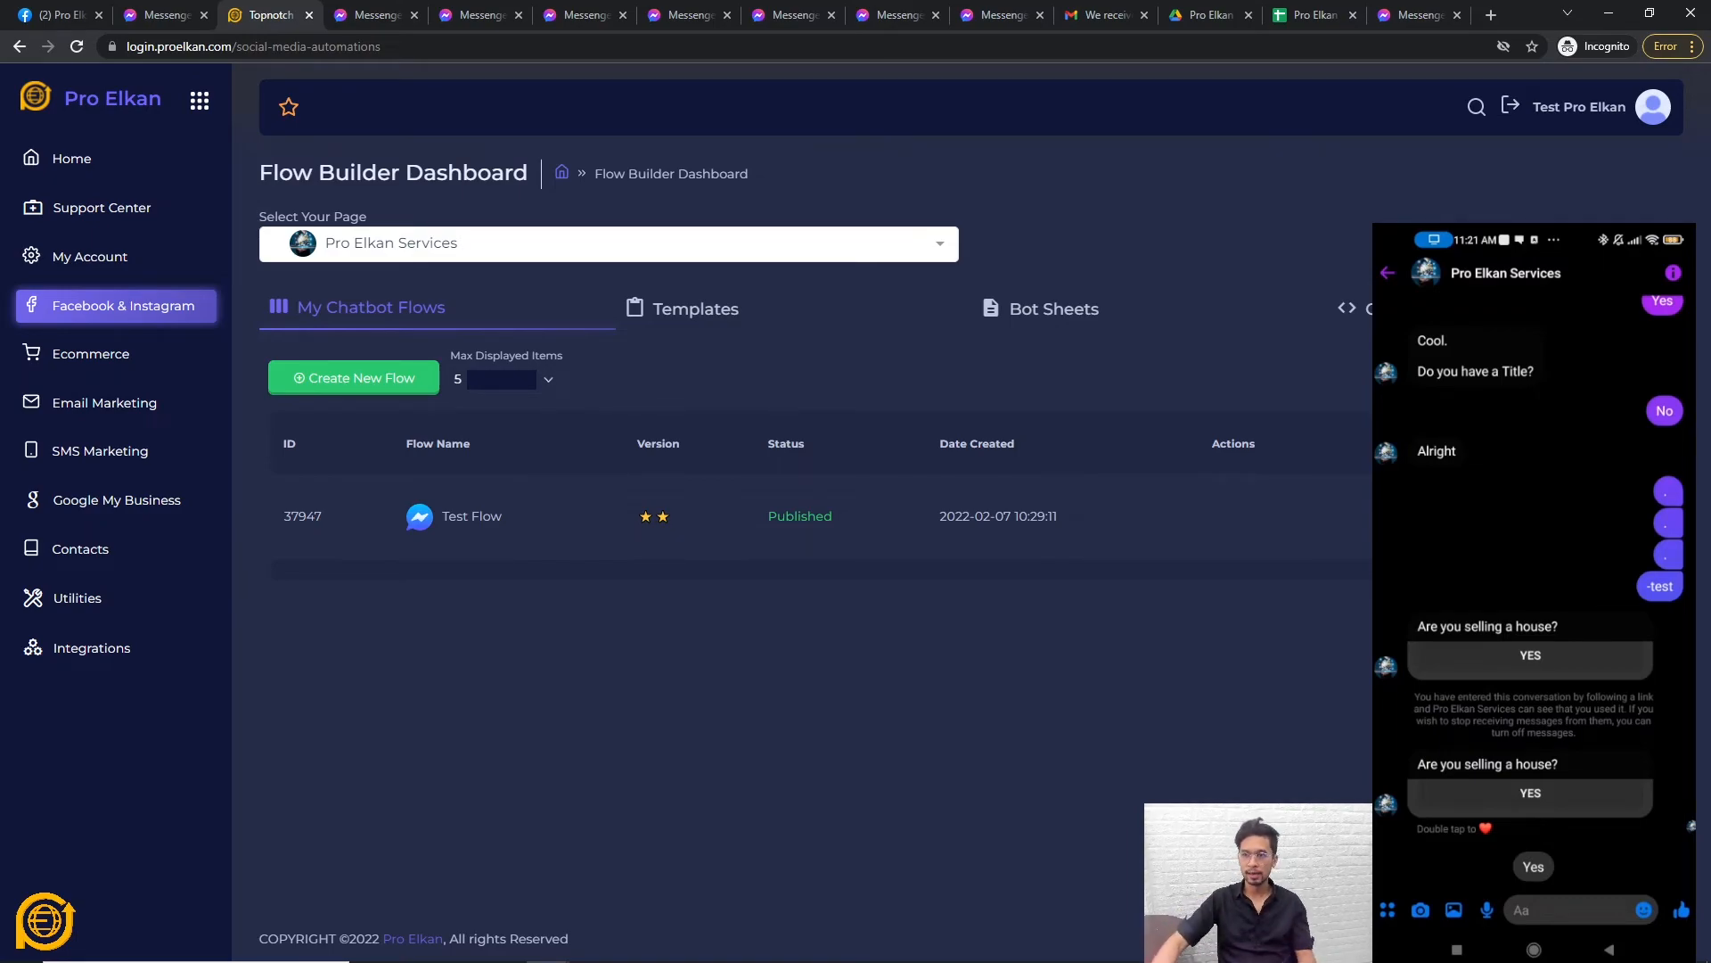
left_click(1236, 534)
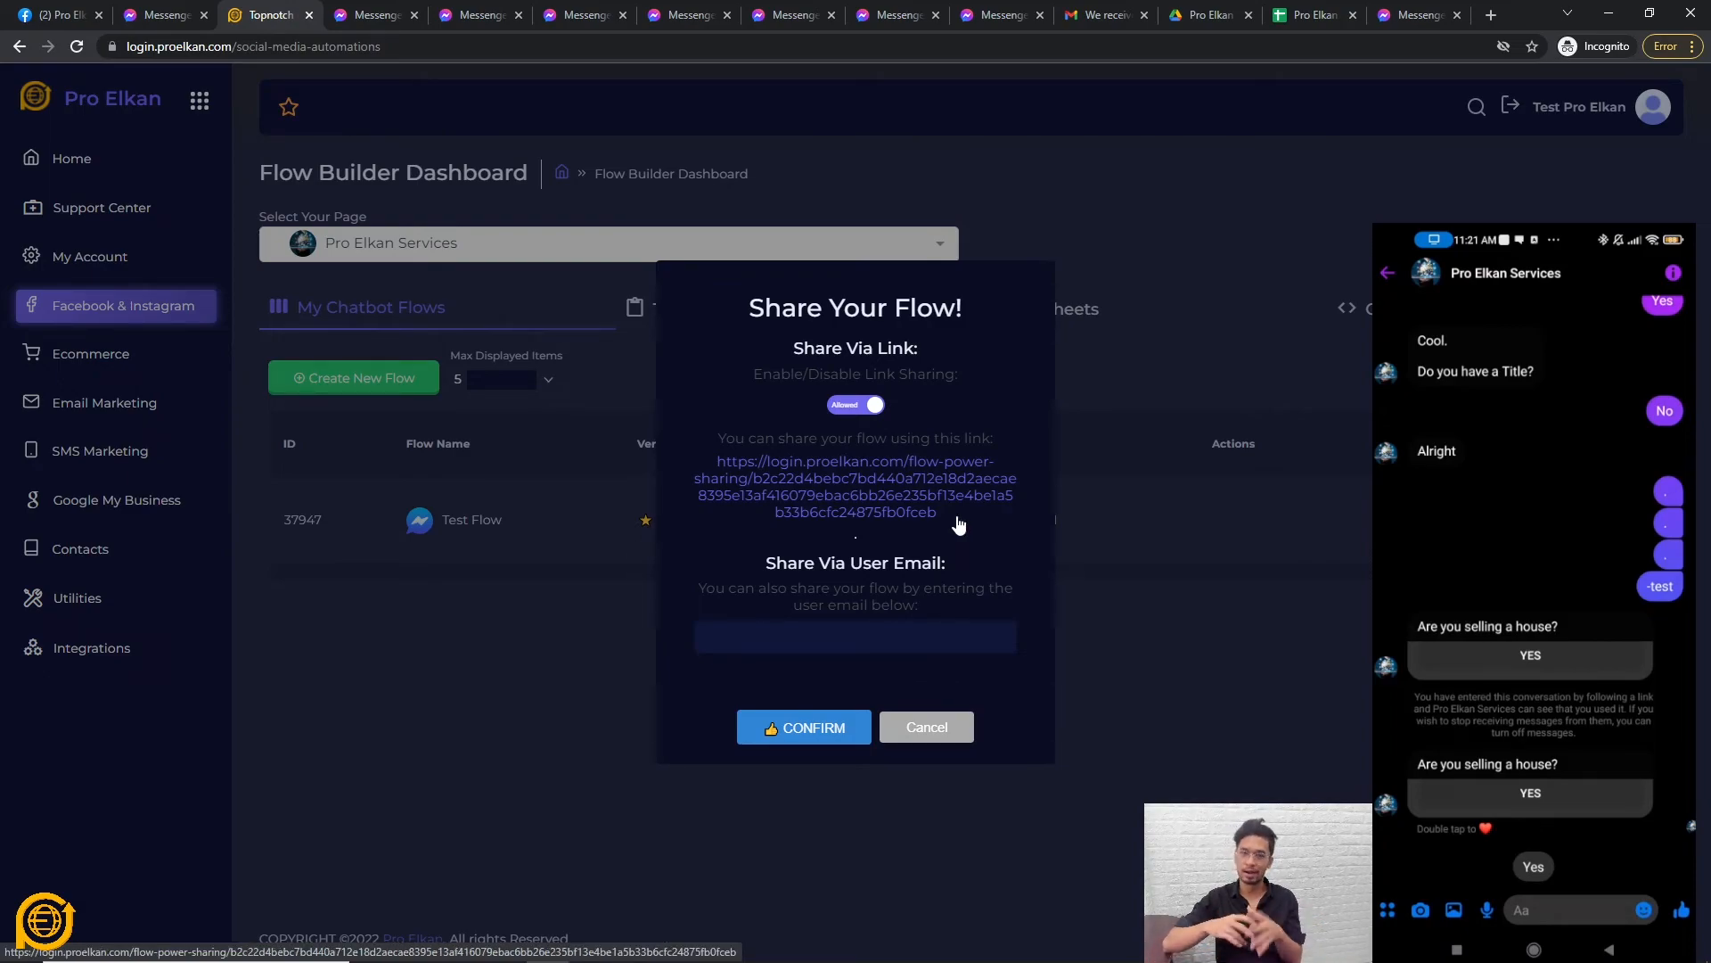
Browse Test Flow's public preview from its share link, then cancel the Share Your Flow dialog.
left_click(897, 494)
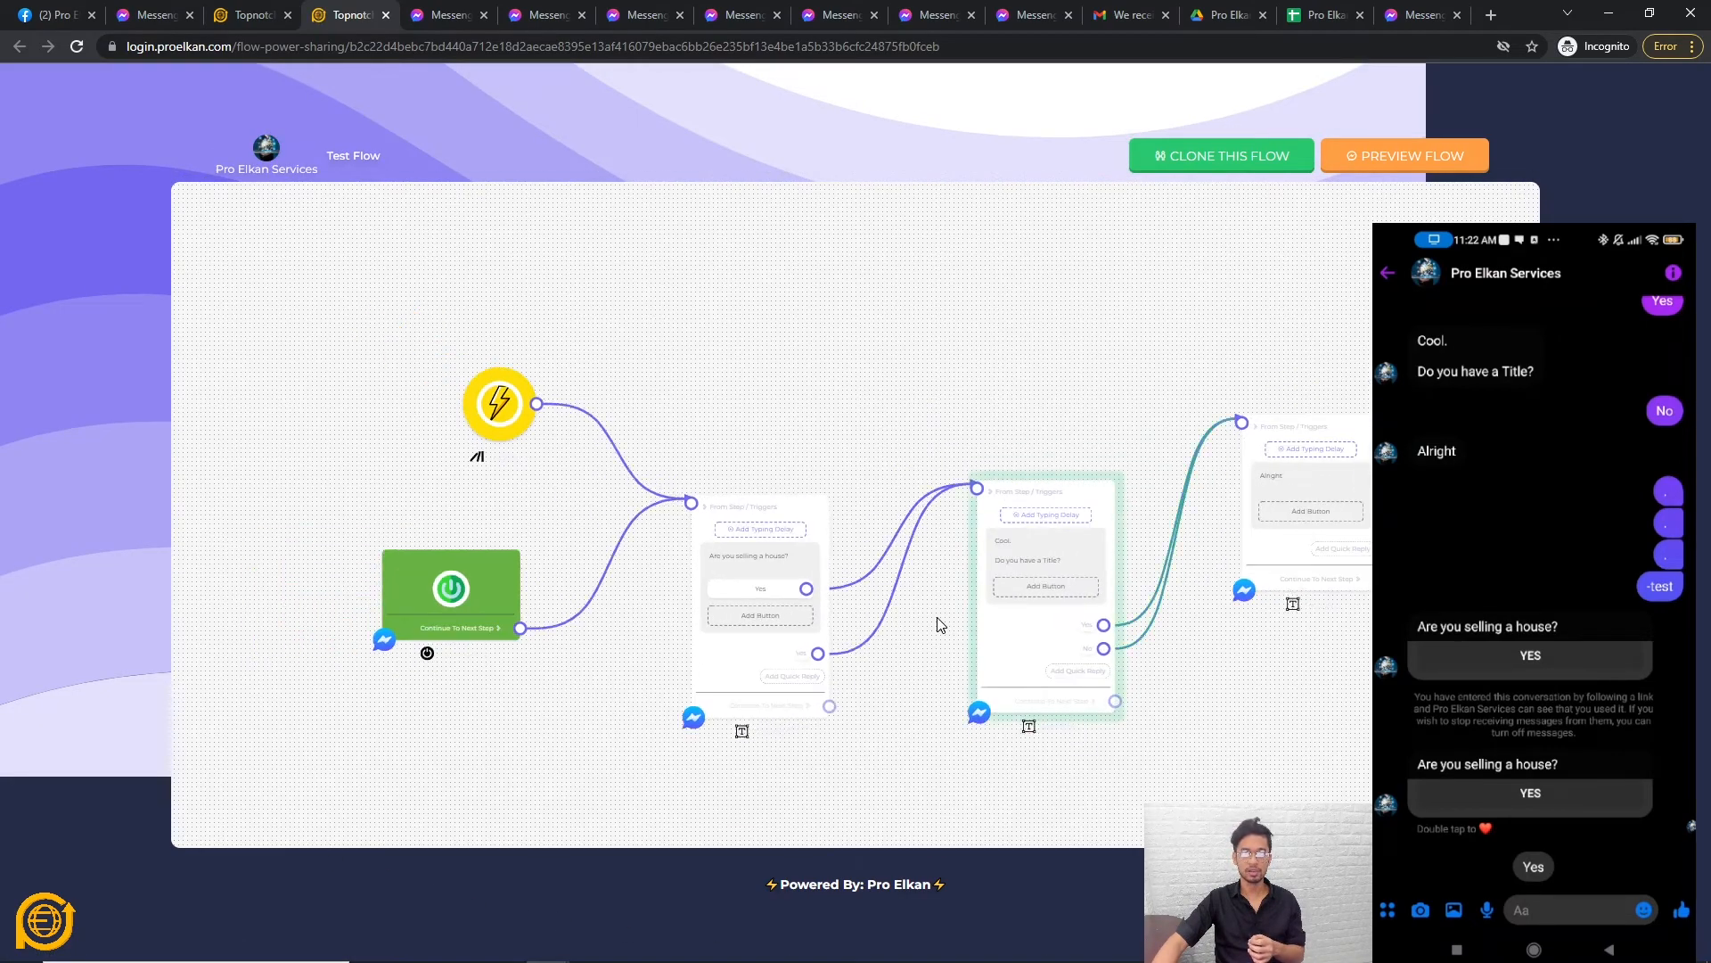
scroll(998, 642, "down", 3)
scroll(1016, 668, "up", 4)
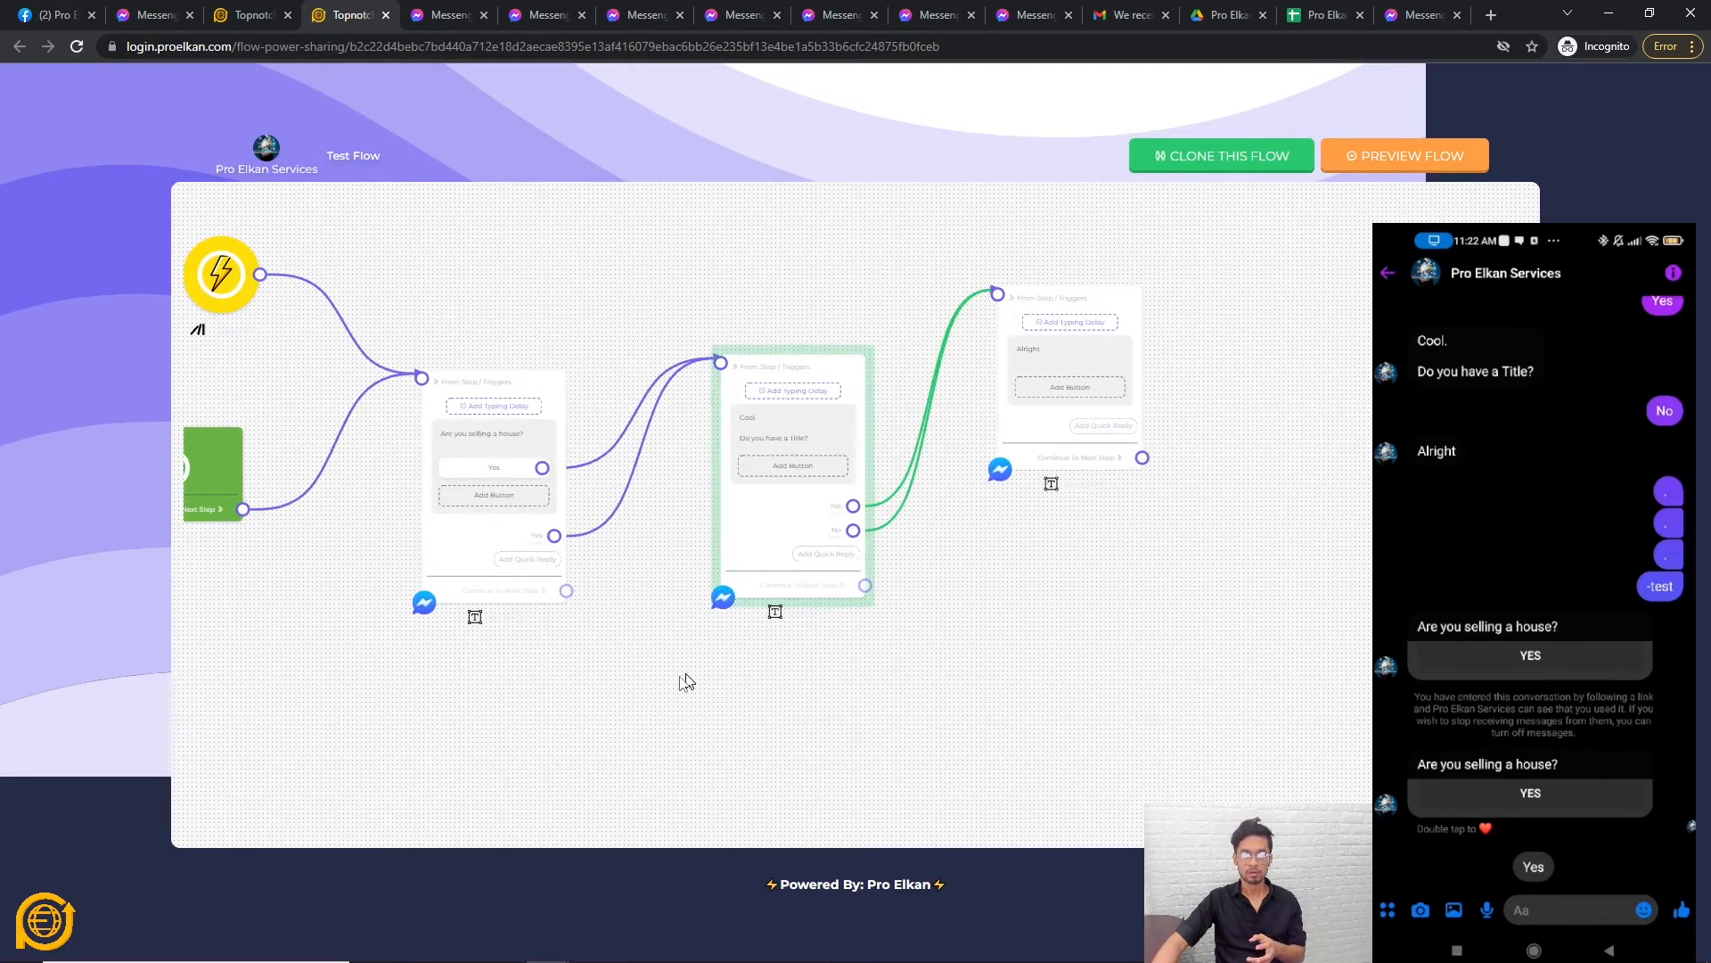
left_click_drag(697, 677, 885, 791)
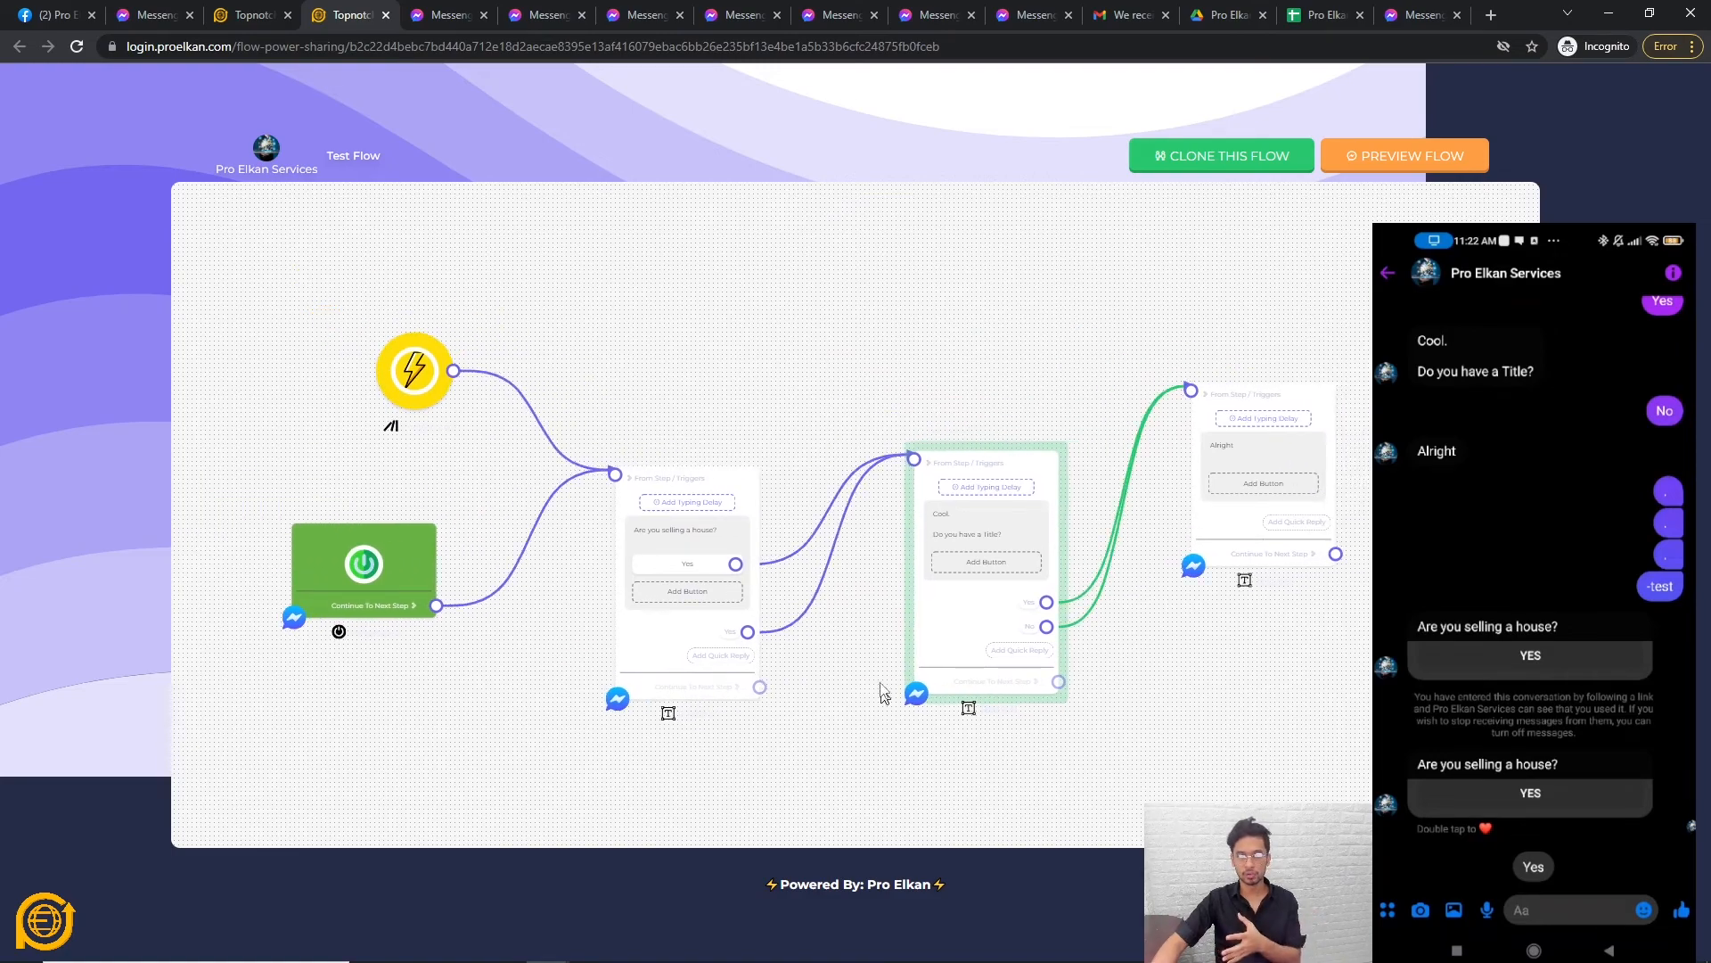
scroll(886, 677, "down", 1)
scroll(868, 695, "up", 3)
scroll(1004, 726, "right", 5)
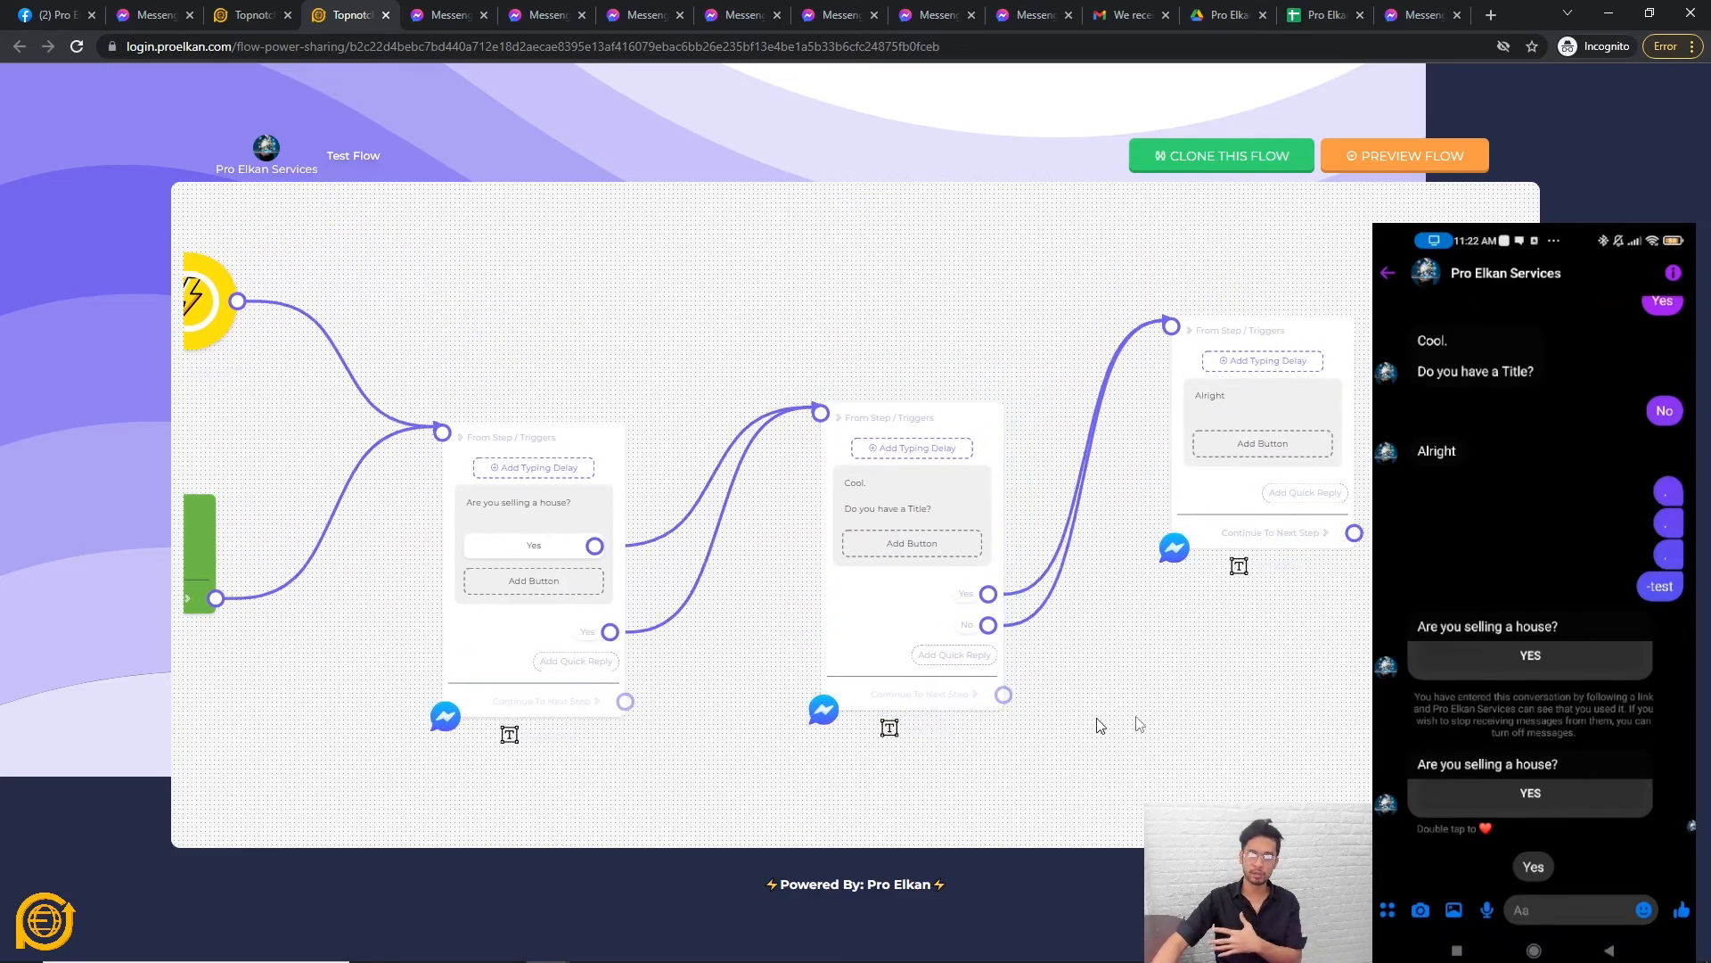
left_click_drag(814, 760, 1219, 743)
scroll(1219, 742, "down", 1)
scroll(1207, 752, "right", 2)
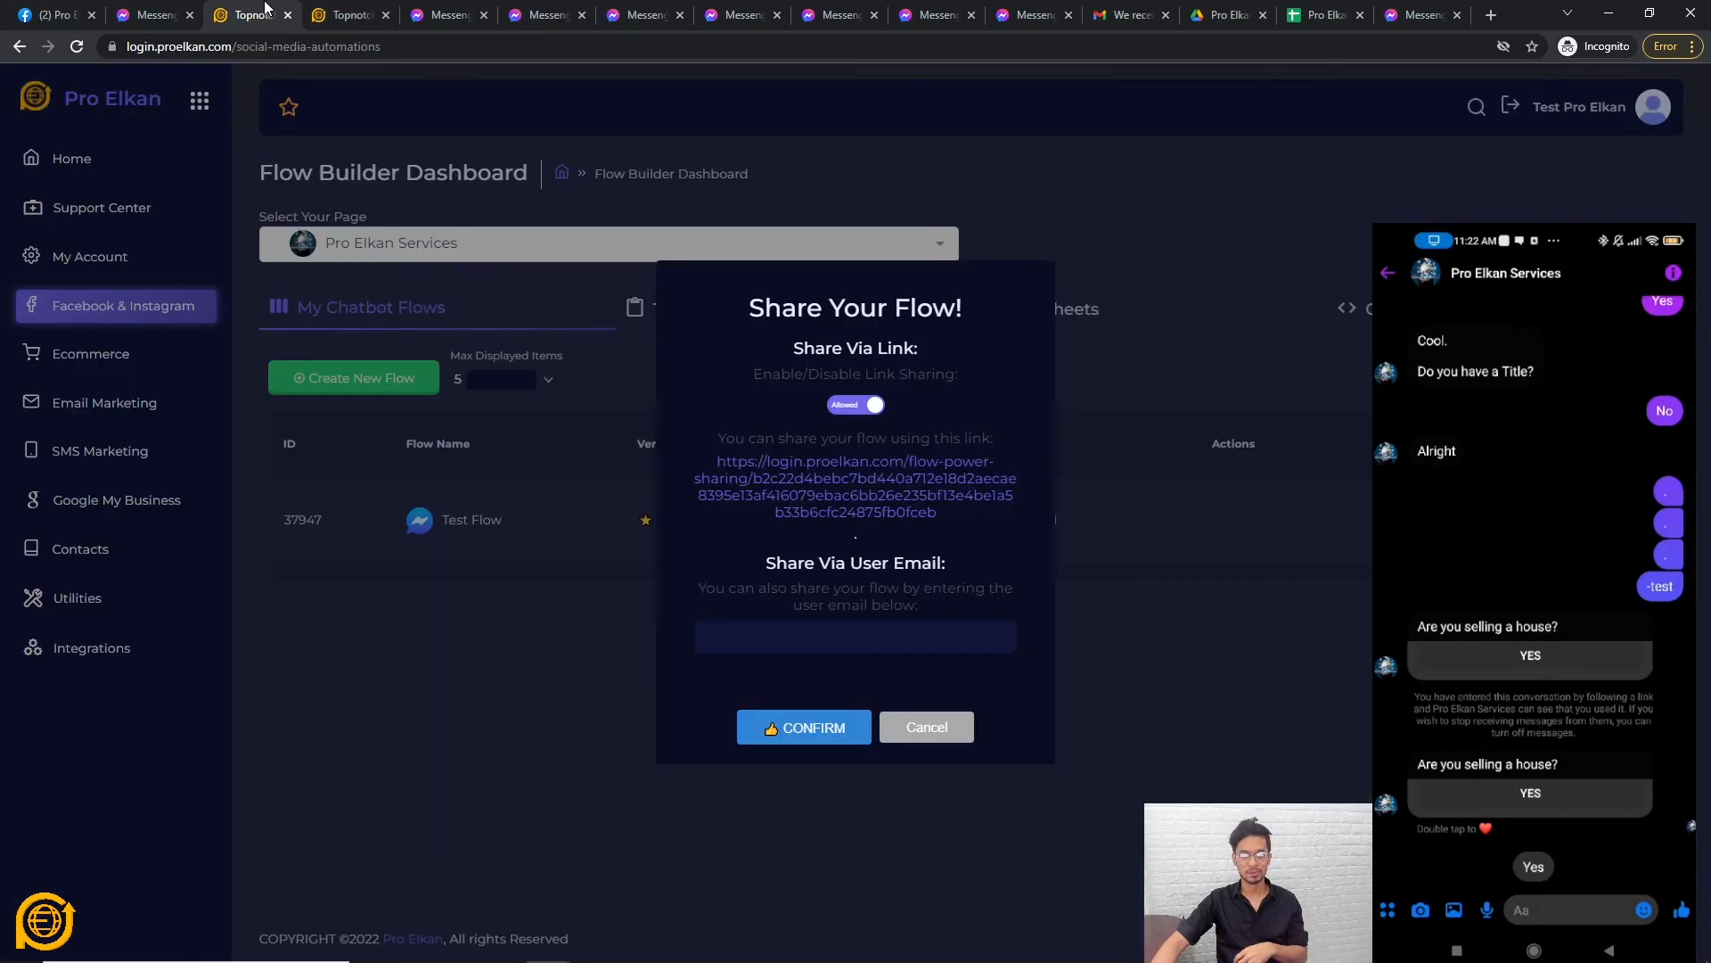
left_click(251, 15)
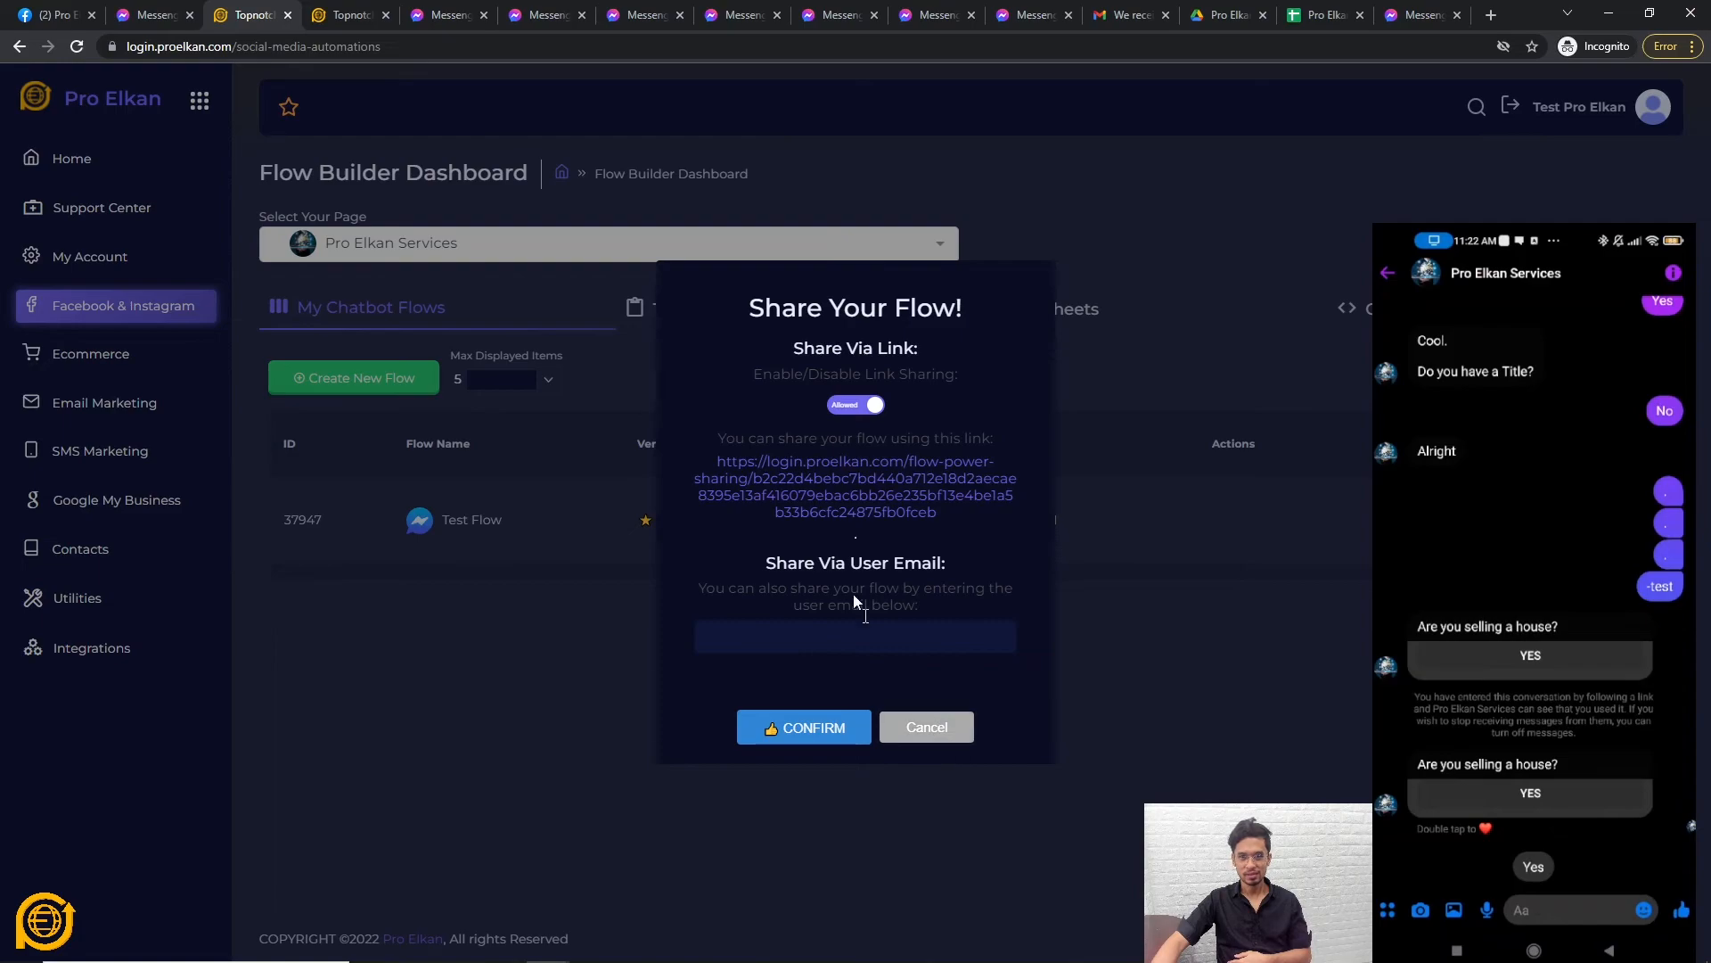
left_click(947, 729)
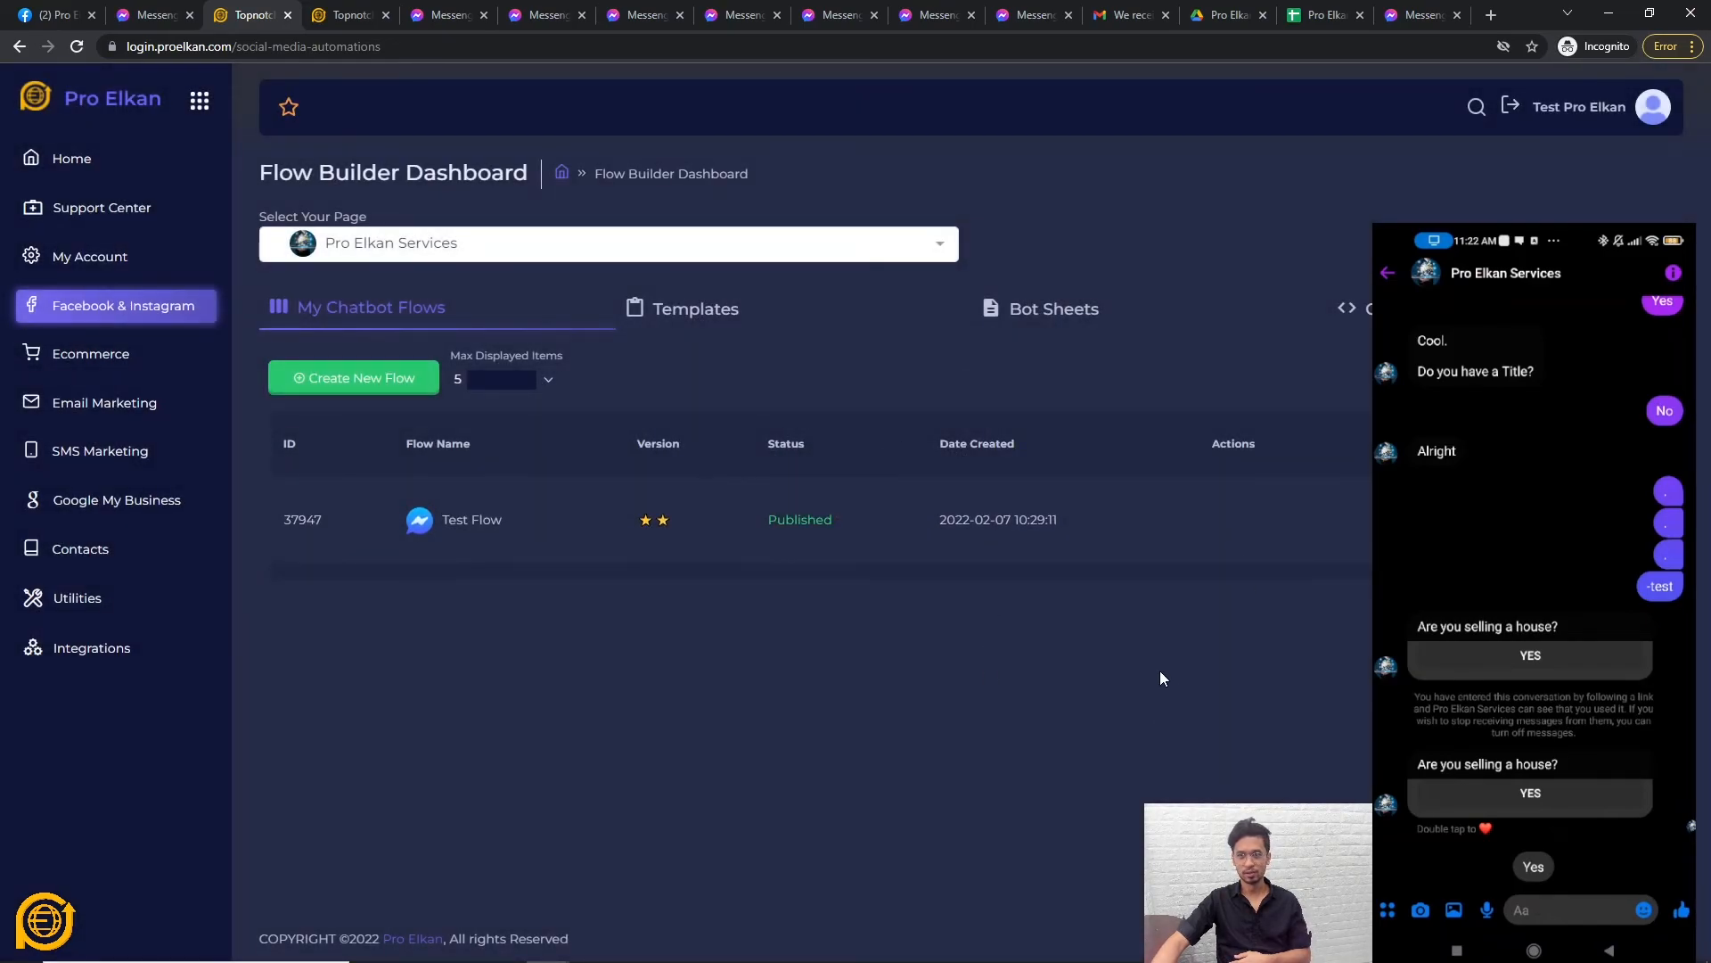